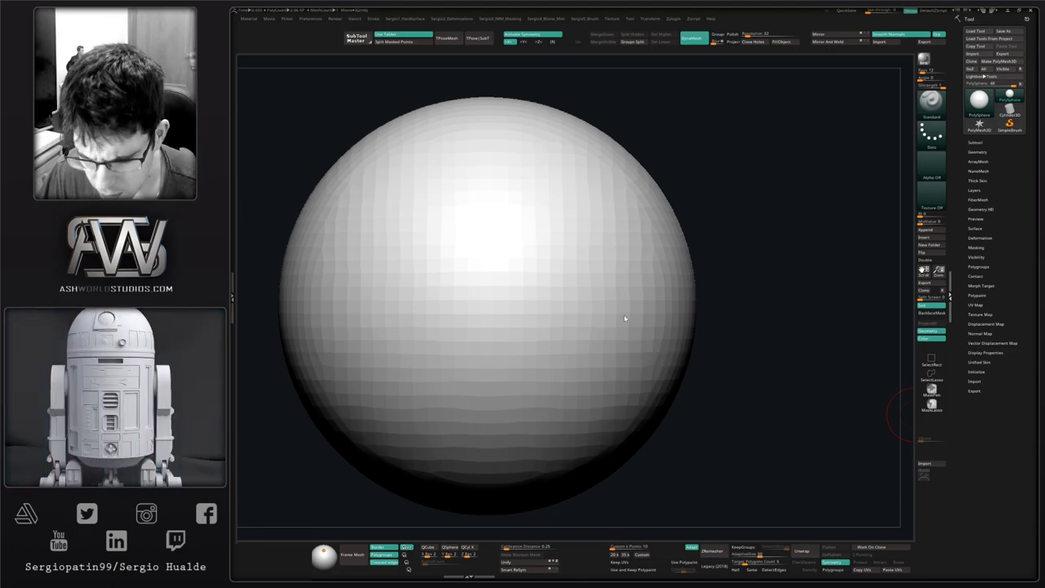
right_click_drag(594, 328, 597, 323, "alt")
right_click_drag(500, 302, 610, 293, "alt")
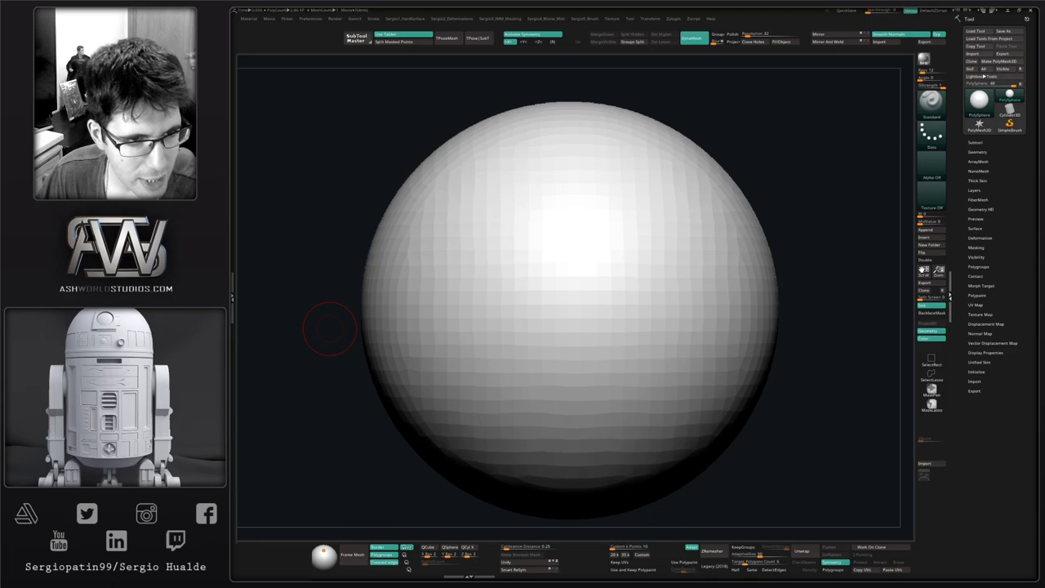
right_click_drag(695, 364, 654, 318, "alt")
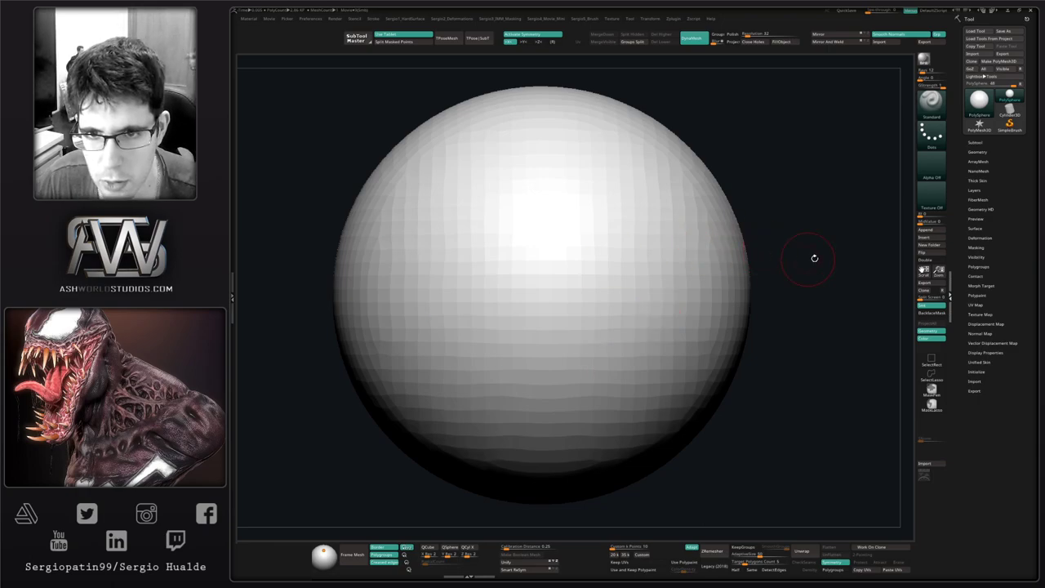
right_click_drag(710, 286, 789, 280, "alt")
right_click_drag(686, 307, 728, 336, "alt")
right_click_drag(728, 336, 687, 340, "alt")
Scale the sphere down uniformly with the gizmo and adjust the size of the sculpting brush.
key("w")
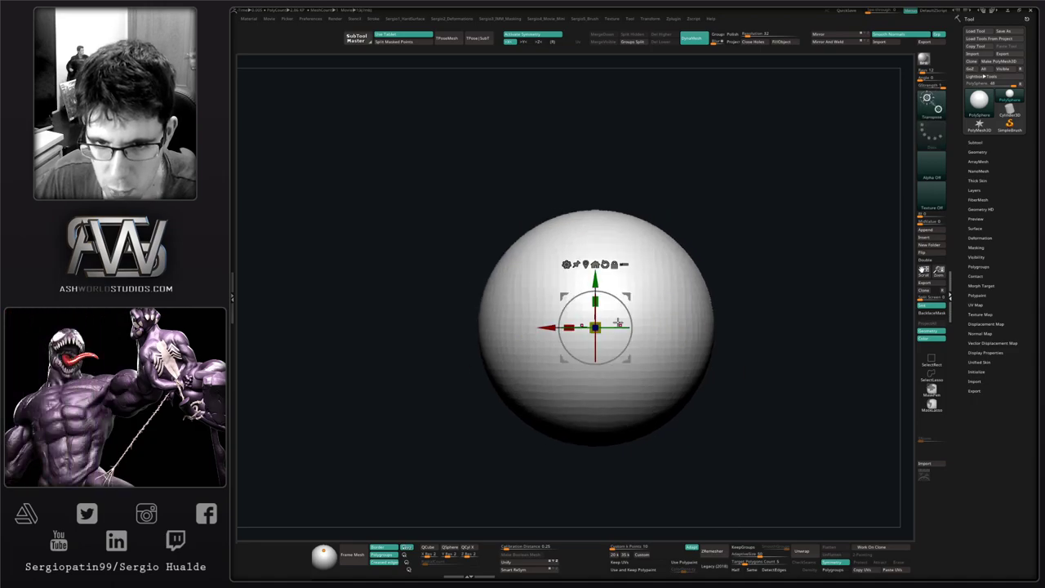
mouse_move(598, 327)
left_mouse_down()
mouse_move(634, 335)
mouse_move(593, 333)
left_mouse_up()
key("q")
key("s")
key("w")
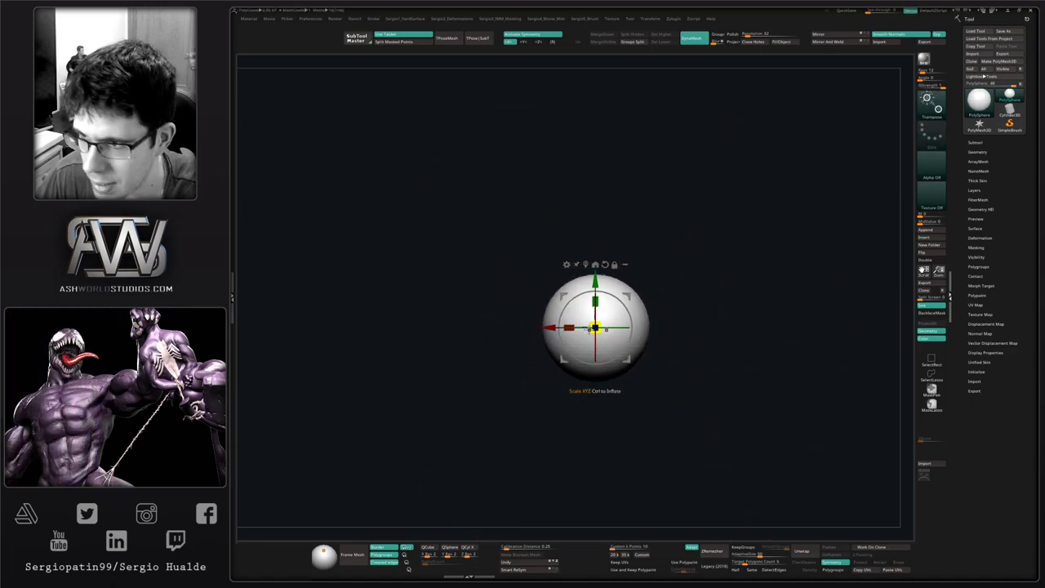
key("q")
mouse_move(601, 324)
right_mouse_down("alt")
mouse_move(571, 316)
mouse_move(611, 359)
right_mouse_up("alt")
key("s")
left_click_drag(610, 359, 598, 359)
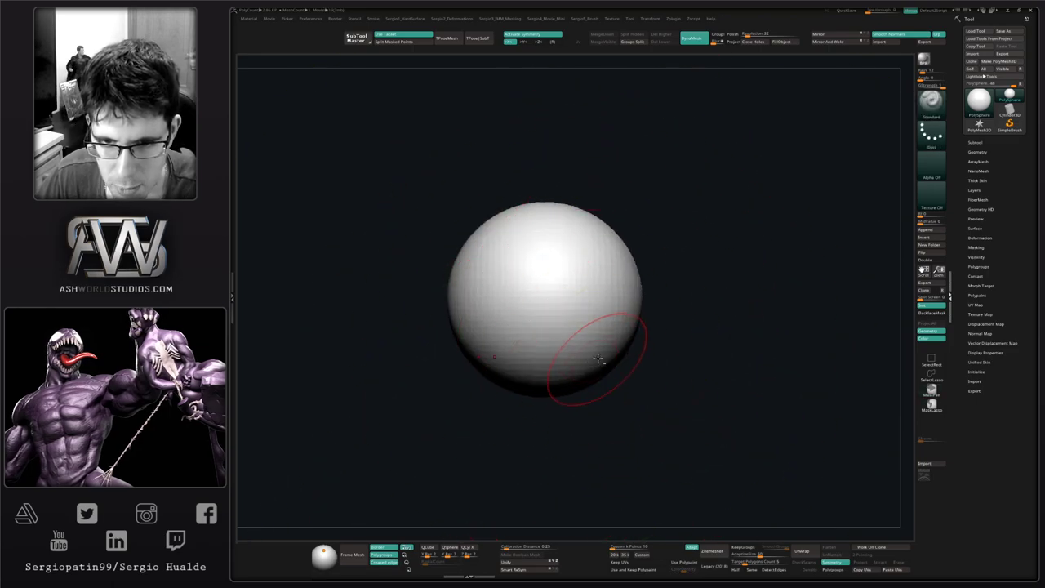
right_click_drag(599, 359, 600, 376, "alt")
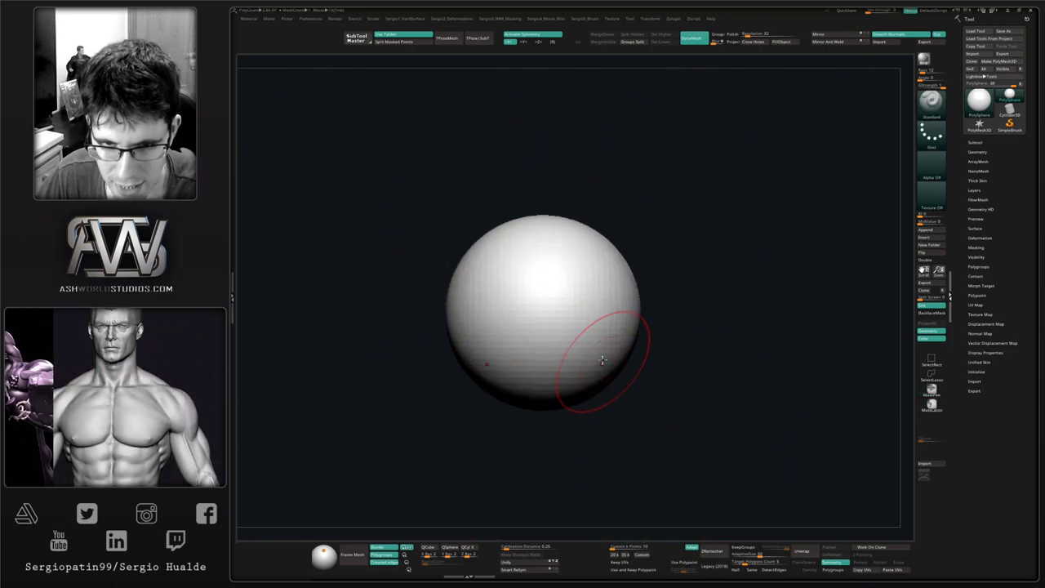
Mask everything except the two side caps of the sphere and place the gizmo on the unmasked side.
left_click_drag(669, 328, 688, 334, "alt")
left_click_drag(697, 193, 625, 438, "ctrl")
left_click(656, 363, "ctrl")
key("w")
left_click(629, 317, "alt")
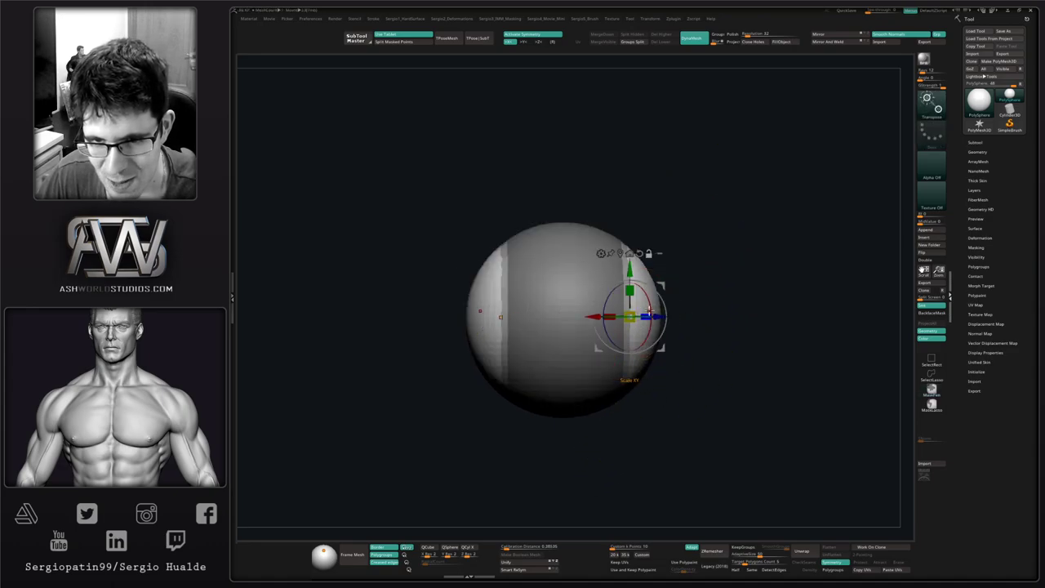
Flatten both unmasked side caps inward along X and clear the mask.
left_click_drag(606, 311, 664, 313)
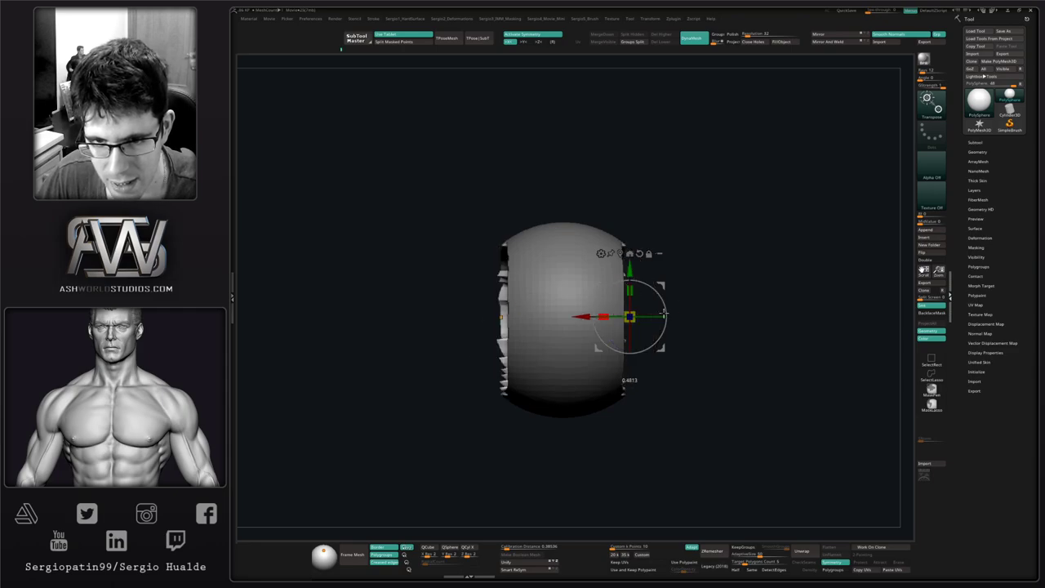
key("ctrl+z")
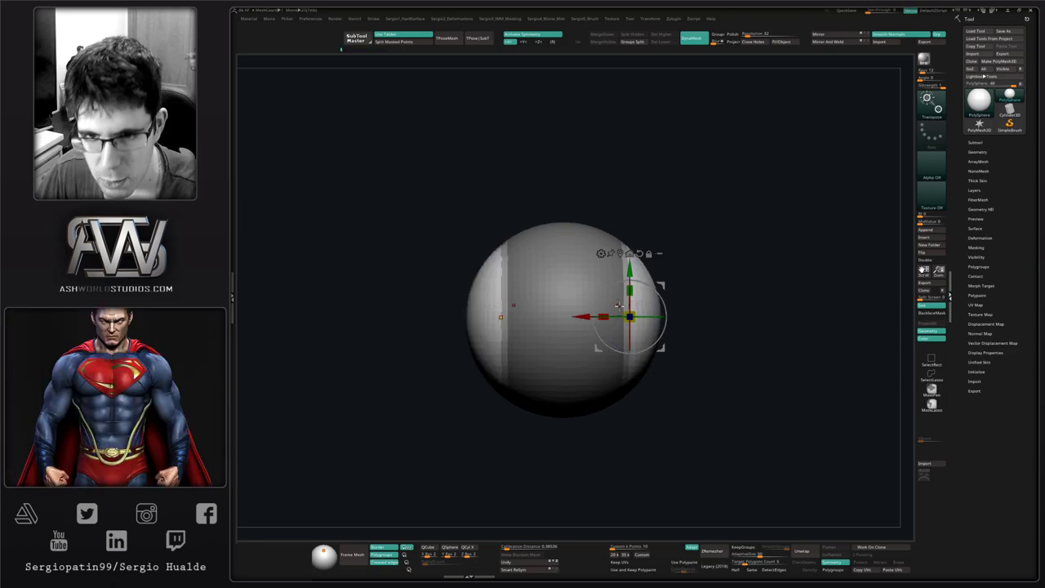
left_click_drag(604, 312, 761, 316)
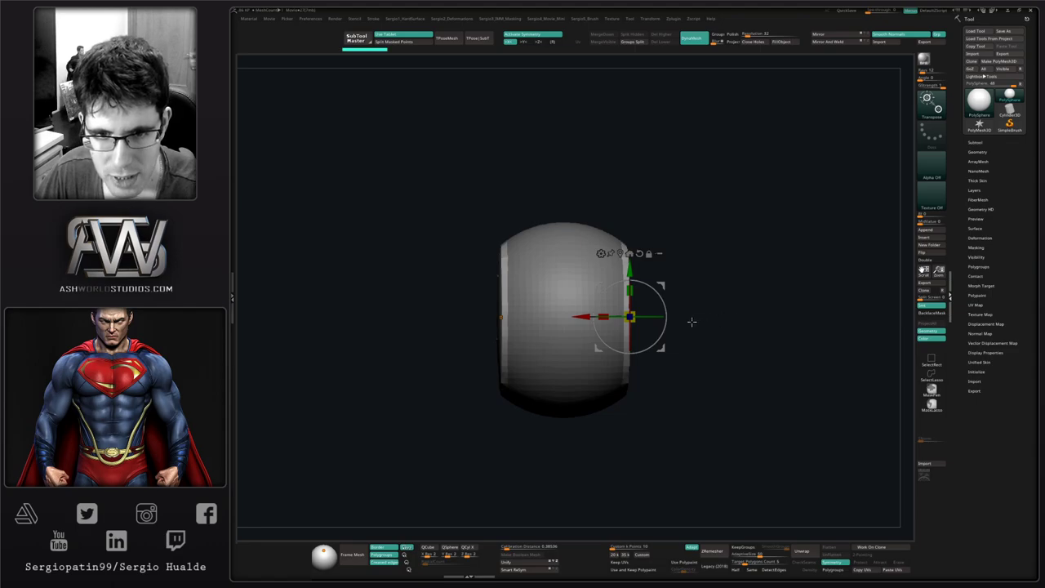
mouse_move(692, 321)
left_mouse_down("ctrl")
mouse_move(699, 357)
mouse_move(604, 356)
mouse_move(661, 347)
mouse_move(699, 364)
left_mouse_up("ctrl")
Adjust the Move brush size and reshape the upper outline of the head from the side.
key("q")
right_click_drag(659, 375, 667, 345, "ctrl")
mouse_move(639, 279)
right_mouse_down("alt")
mouse_move(646, 383)
mouse_move(614, 331)
right_mouse_up("alt")
right_click_drag(674, 346, 629, 331, "shift")
key("s")
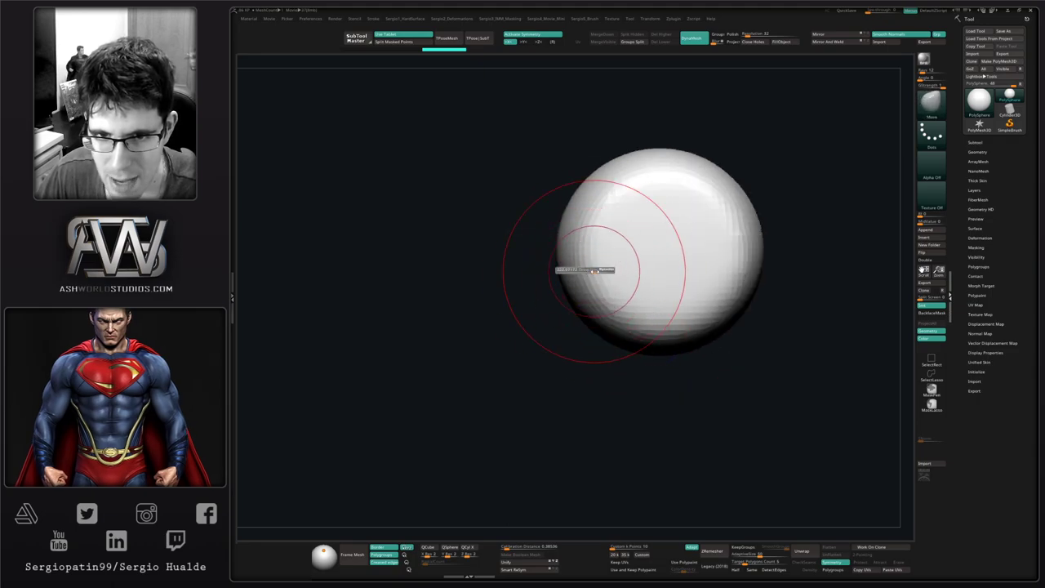
mouse_move(594, 270)
left_mouse_down()
mouse_move(579, 247)
mouse_move(593, 245)
left_mouse_up()
right_click_drag(713, 249, 652, 276, "alt")
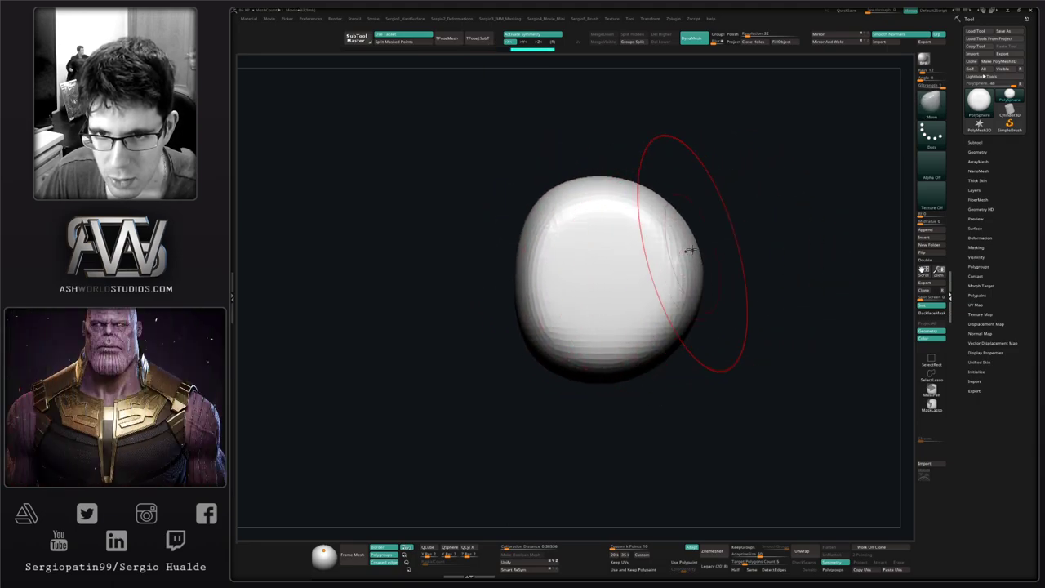
left_click_drag(691, 251, 699, 246)
left_click_drag(664, 215, 671, 205)
left_click_drag(613, 183, 612, 174)
left_click_drag(567, 207, 555, 198)
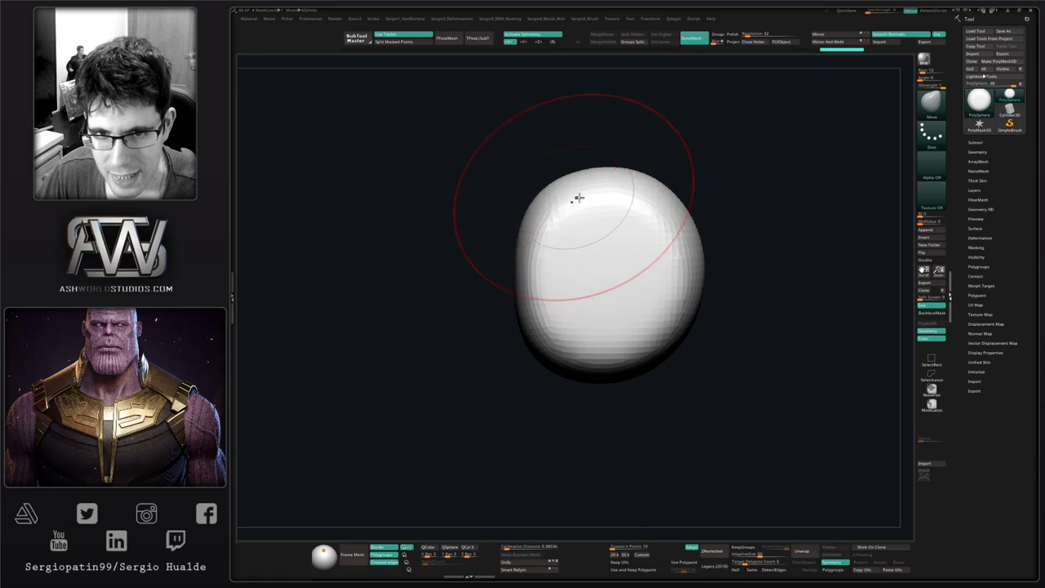
Push in the lower back of the head and shape the chin and jaw with the Move brush.
left_click_drag(688, 313, 677, 305)
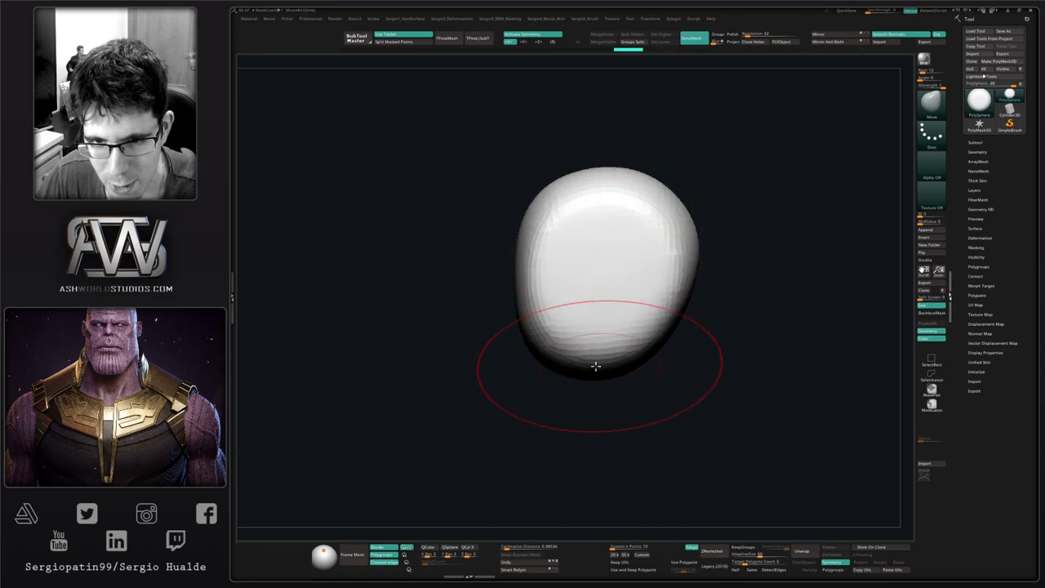
left_click_drag(544, 362, 531, 370)
right_click_drag(531, 370, 543, 372)
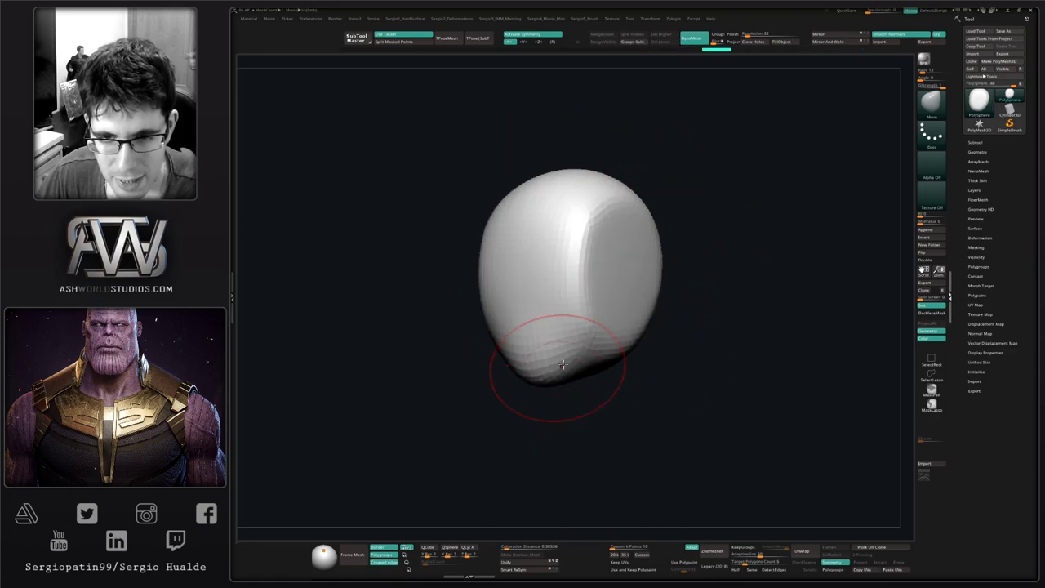
left_click_drag(563, 364, 565, 372)
right_click_drag(565, 372, 606, 351)
left_click_drag(607, 333, 598, 328)
right_click_drag(615, 310, 576, 302)
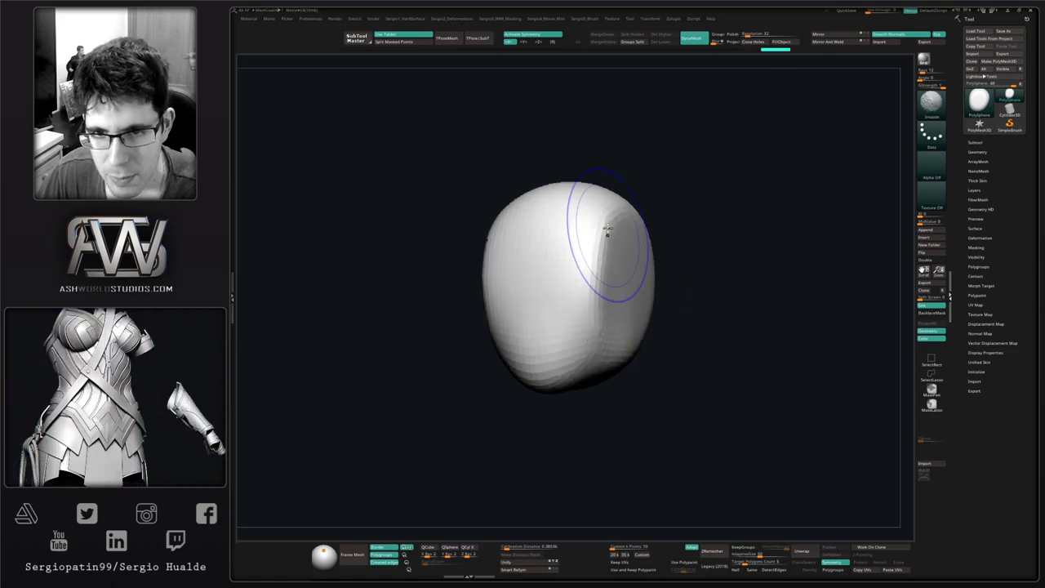
Smooth the edges at the temples and flatten the sides of the head with the TrimDynamic brush.
mouse_move(607, 228)
left_mouse_down("shift")
mouse_move(600, 346)
mouse_move(582, 314)
mouse_move(627, 254)
left_mouse_up("shift")
key("b")
key("t")
key("d")
mouse_move(596, 359)
left_mouse_down()
mouse_move(630, 275)
mouse_move(615, 215)
mouse_move(596, 248)
mouse_move(611, 216)
left_mouse_up()
mouse_move(620, 216)
left_mouse_down()
mouse_move(630, 256)
mouse_move(645, 252)
mouse_move(641, 296)
left_mouse_up()
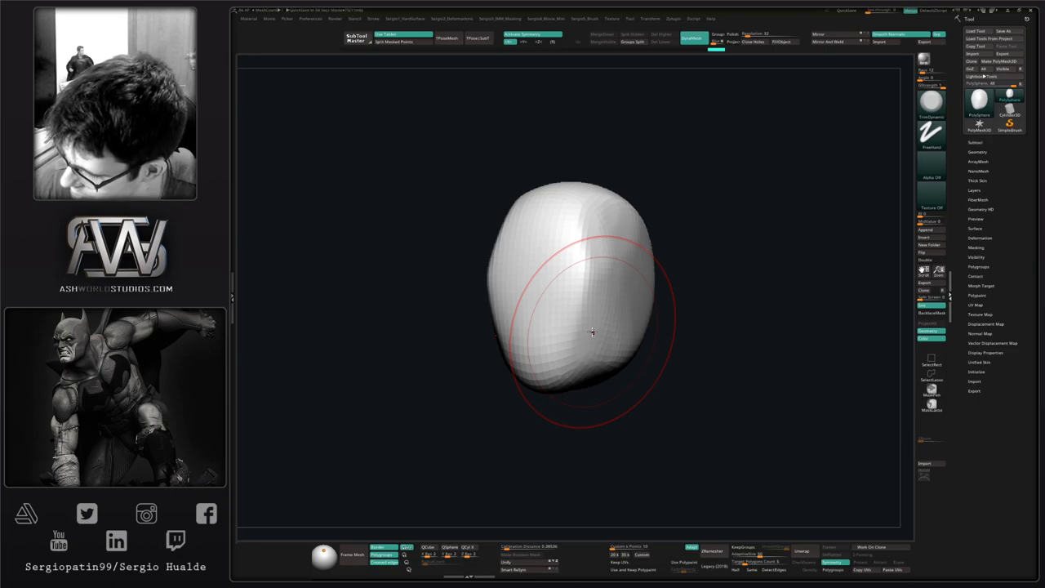
right_click_drag(711, 301, 645, 290)
mouse_move(624, 266)
left_mouse_down("shift")
mouse_move(615, 231)
mouse_move(608, 302)
left_mouse_up("shift")
Mask the whole head except its lower back area, from the side view.
right_click_drag(604, 343, 612, 267, "alt")
mouse_move(612, 267)
right_mouse_down("ctrl")
mouse_move(623, 295)
mouse_move(699, 269)
right_mouse_up("ctrl")
left_click_drag(705, 241, 618, 298, "ctrl")
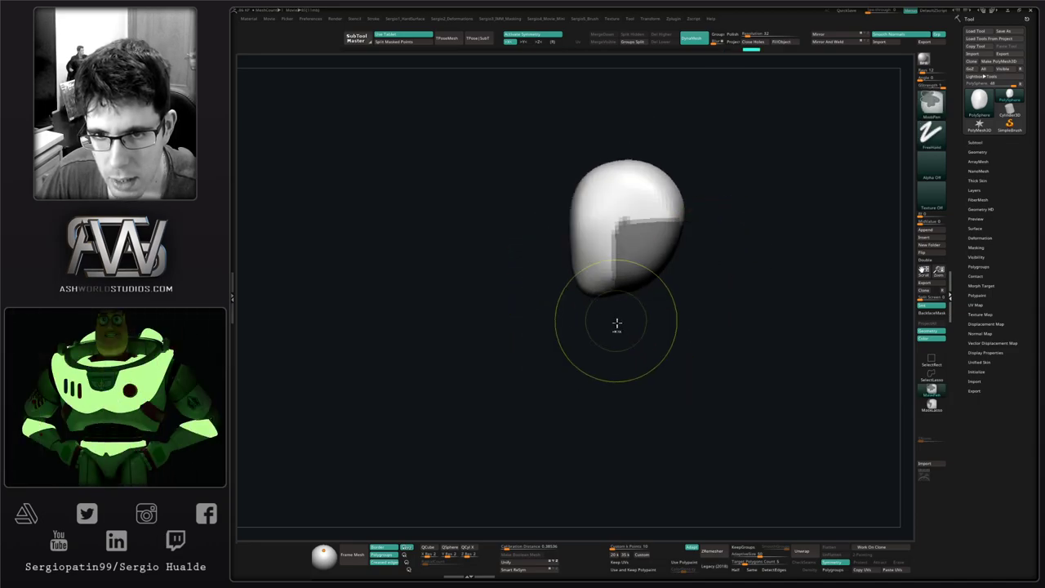
left_click(648, 316, "ctrl")
Stretch the unmasked lower back area downward to form the neck and clear the mask.
key("w")
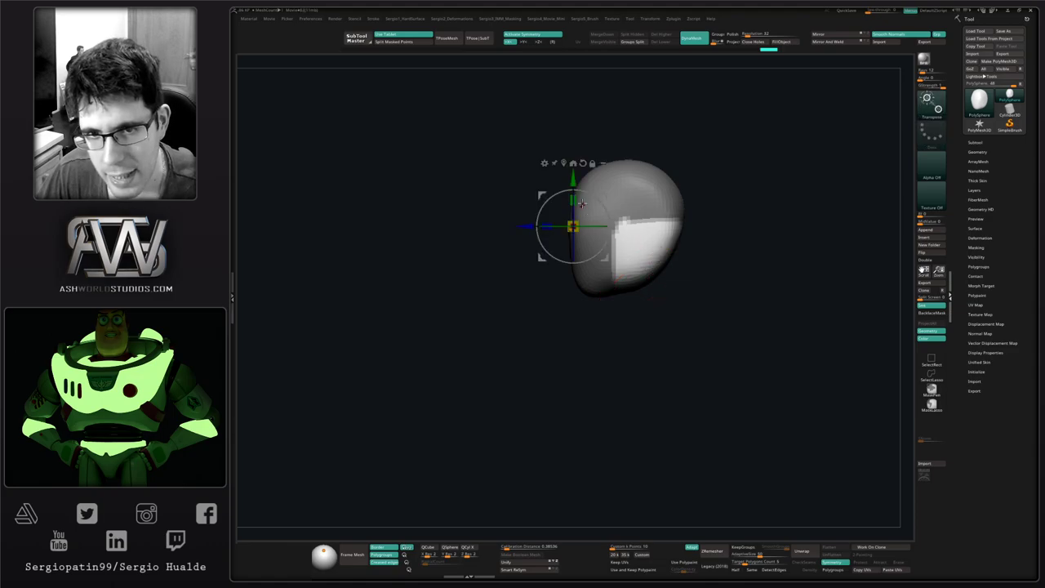
mouse_move(573, 200)
left_mouse_down()
mouse_move(574, 166)
mouse_move(600, 228)
left_mouse_up()
key("q")
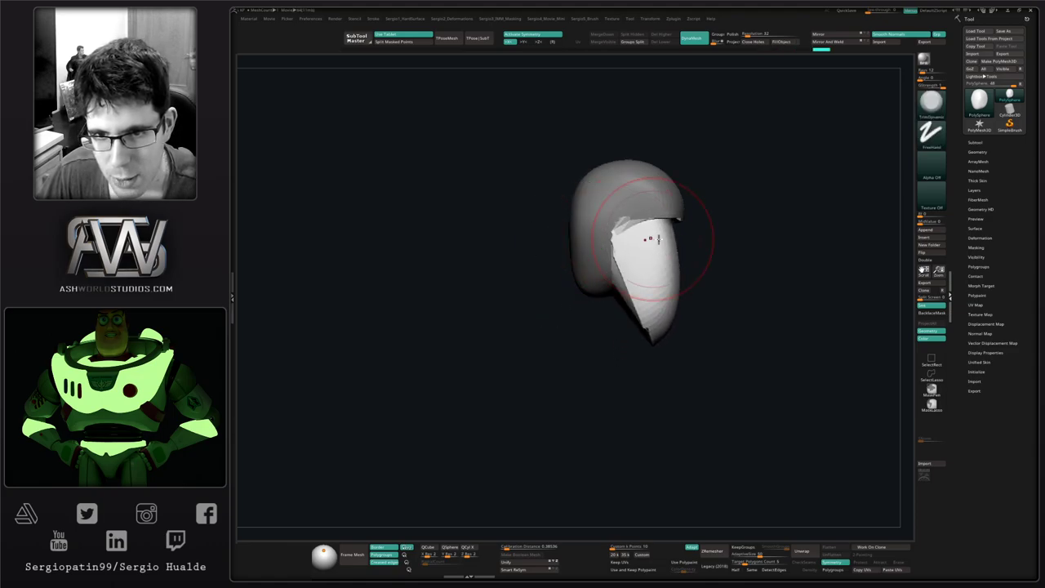
left_click_drag(712, 231, 723, 243, "ctrl")
Adjust the TrimDynamic brush size and trim the protruding sides of the head and neck.
left_click_drag(576, 295, 677, 278)
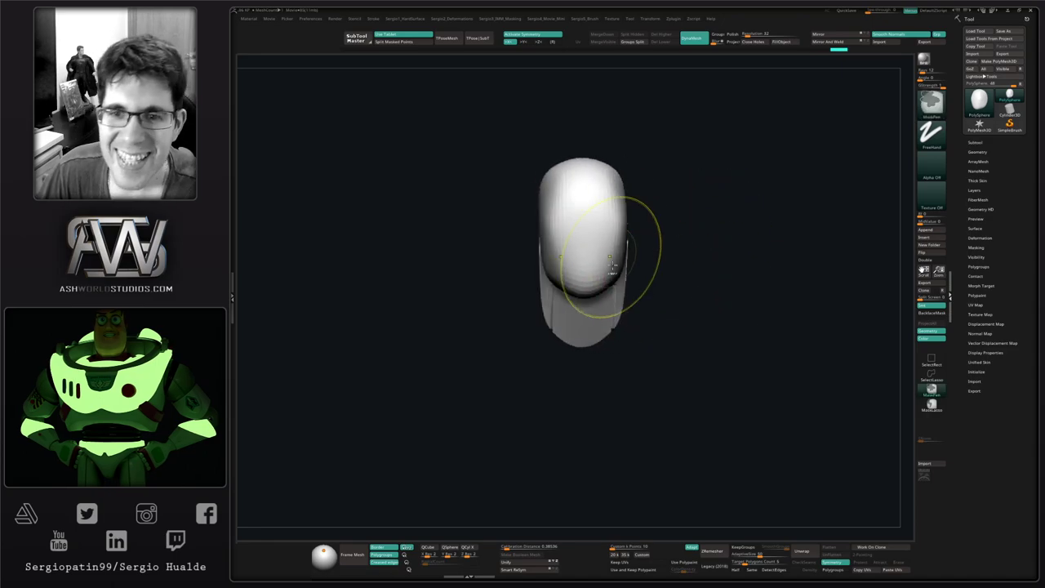
right_click_drag(611, 266, 608, 294, "ctrl")
mouse_move(609, 293)
right_mouse_down()
mouse_move(594, 308)
mouse_move(591, 343)
right_mouse_up()
key("s")
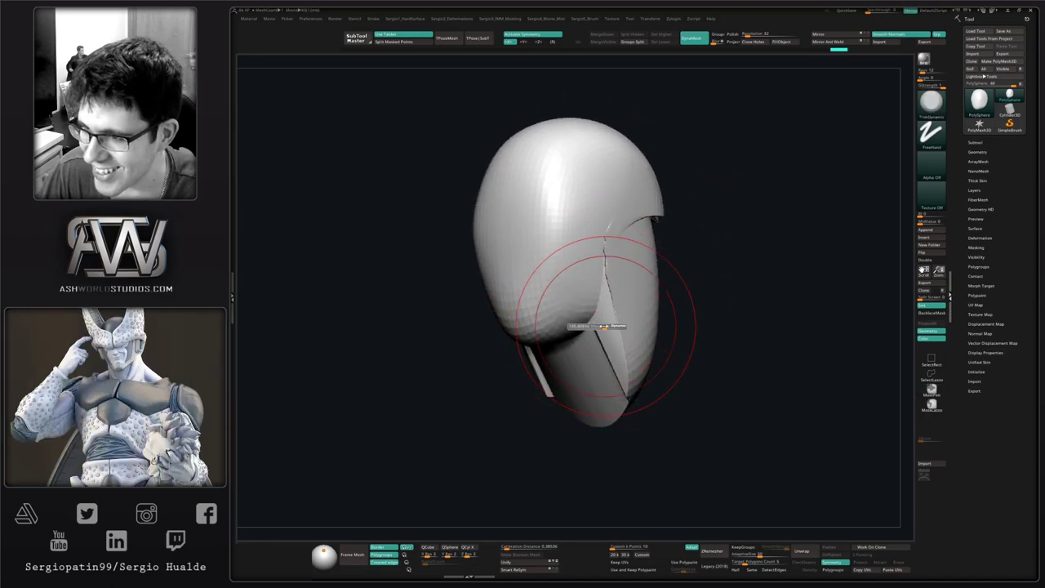
left_click_drag(604, 326, 597, 327)
mouse_move(597, 327)
right_mouse_down("alt")
mouse_move(648, 326)
mouse_move(603, 326)
right_mouse_up("alt")
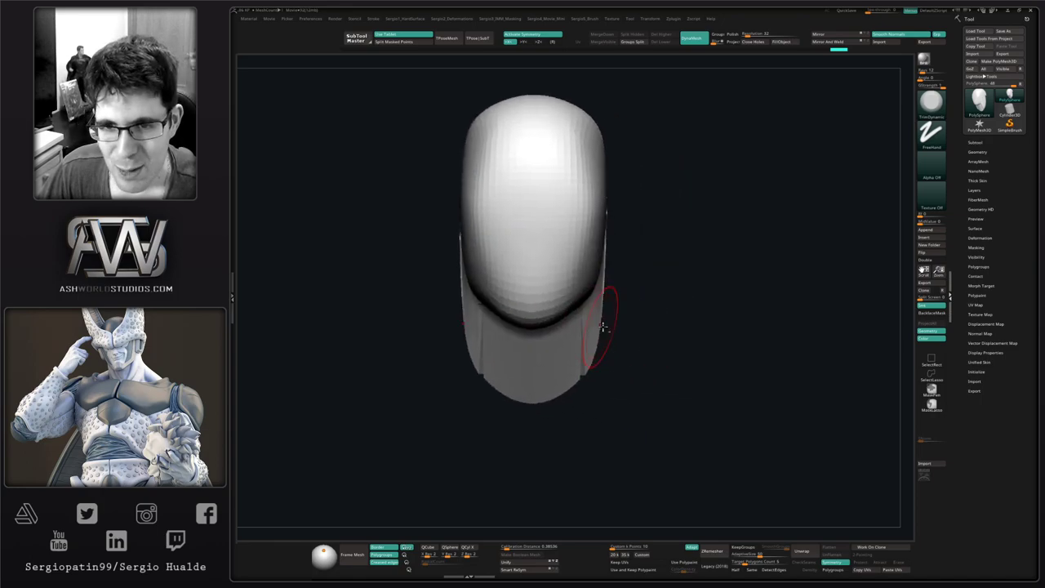
left_click_drag(602, 326, 611, 233)
right_click_drag(624, 248, 651, 285)
Remesh the head and neck with DynaMesh at resolution 96.
left_click_drag(729, 165, 722, 200, "ctrl")
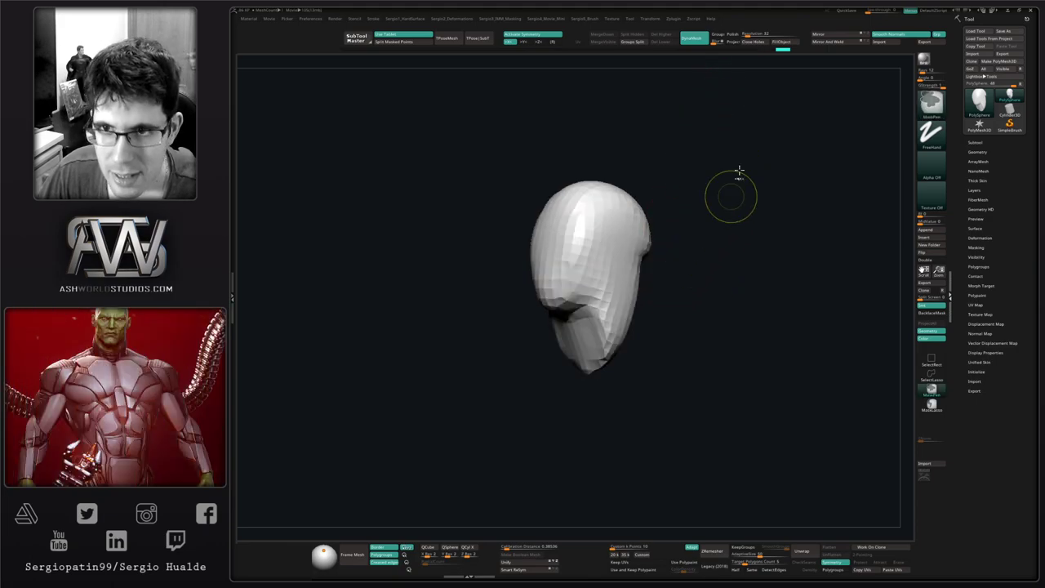
key("ctrl+z")
left_click(749, 35)
left_click_drag(729, 143, 721, 179, "ctrl")
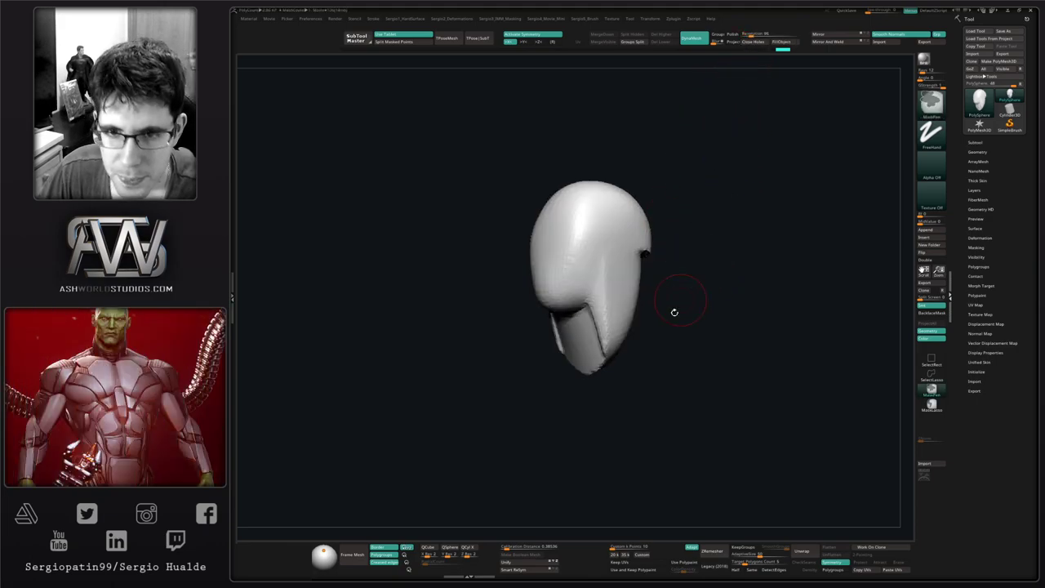
Smooth the side edges of the neck and the ridge at the back of the head.
right_click_drag(674, 312, 623, 322)
left_click_drag(623, 322, 614, 325, "shift")
left_click_drag(664, 243, 673, 247, "shift")
mouse_move(655, 300)
right_mouse_down()
mouse_move(693, 307)
mouse_move(695, 318)
right_mouse_up()
left_click_drag(628, 309, 642, 351, "shift")
right_click_drag(658, 373, 664, 351, "shift")
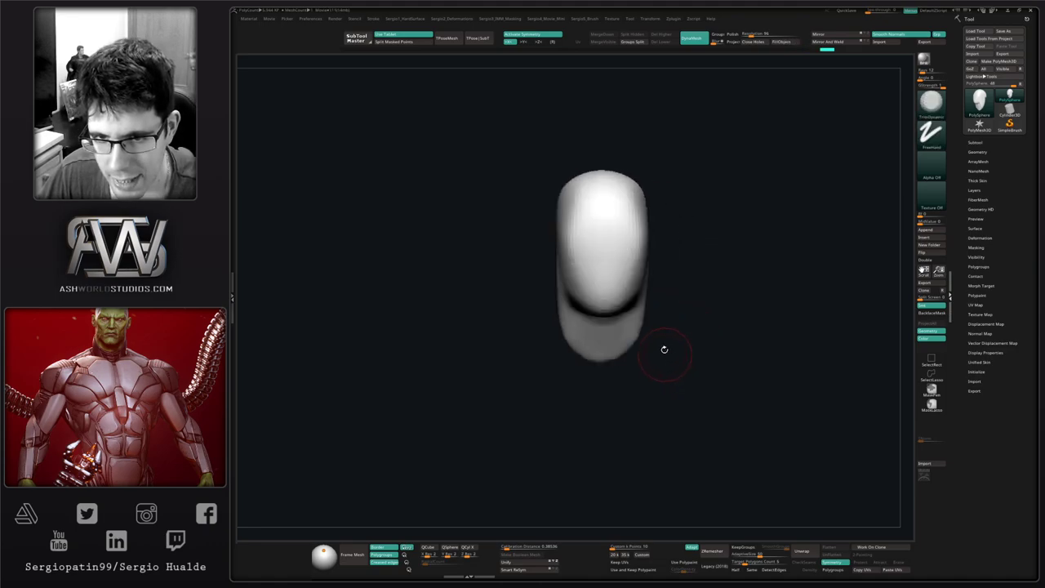
Mask everything except the lower tip of the neck.
left_click_drag(693, 322, 516, 393, "ctrl")
right_click_drag(583, 437, 725, 328)
left_click_drag(736, 316, 648, 354, "ctrl")
left_click(705, 352, "ctrl")
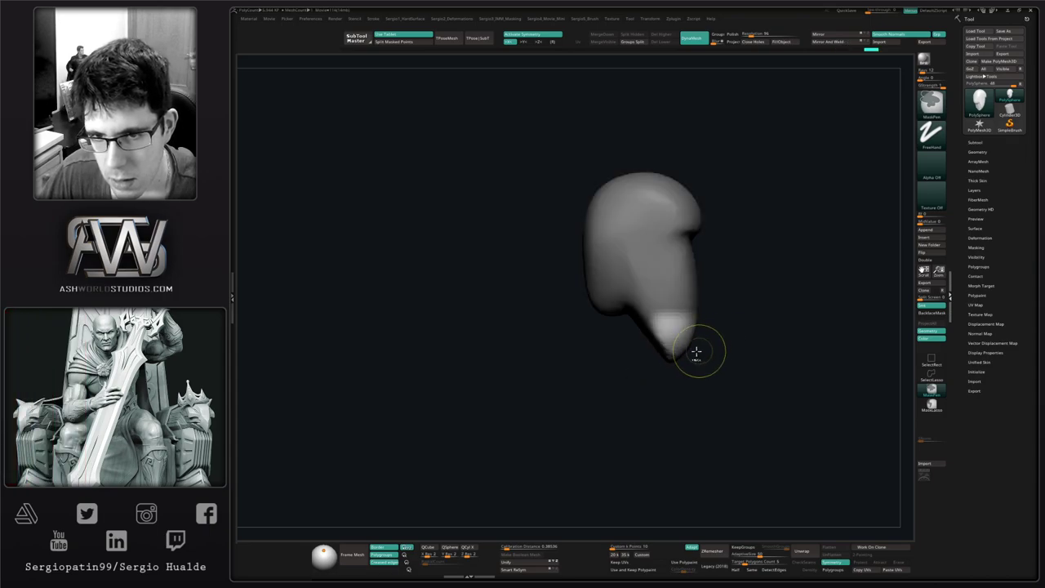
Transform the unmasked neck tip into a blunter base and center the gizmo on it.
right_click_drag(699, 355, 720, 359, "shift")
key("w")
left_click_drag(673, 276, 608, 282)
right_click_drag(569, 379, 614, 343)
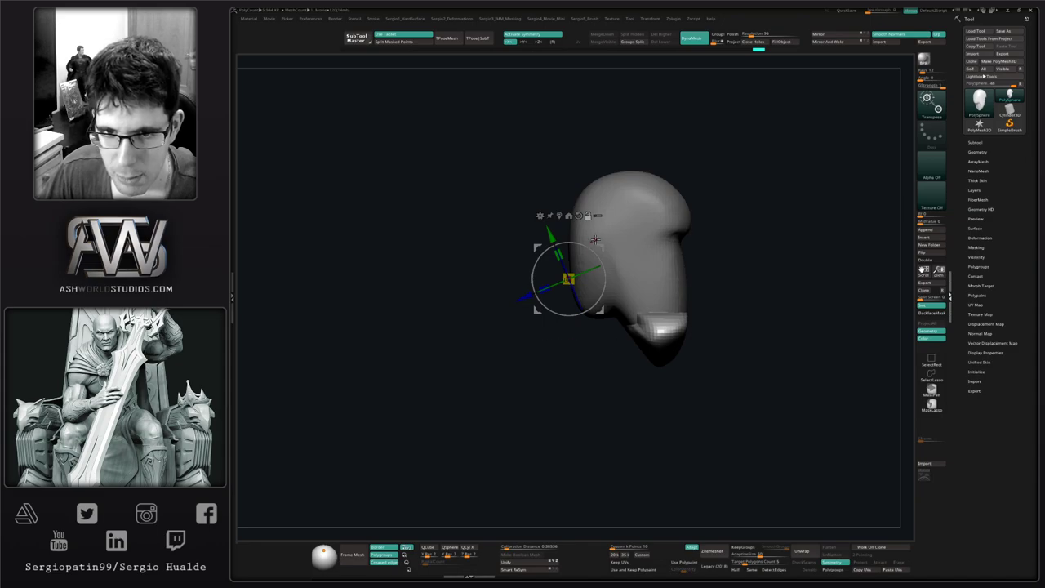
left_click(559, 215)
left_click_drag(687, 299, 669, 387)
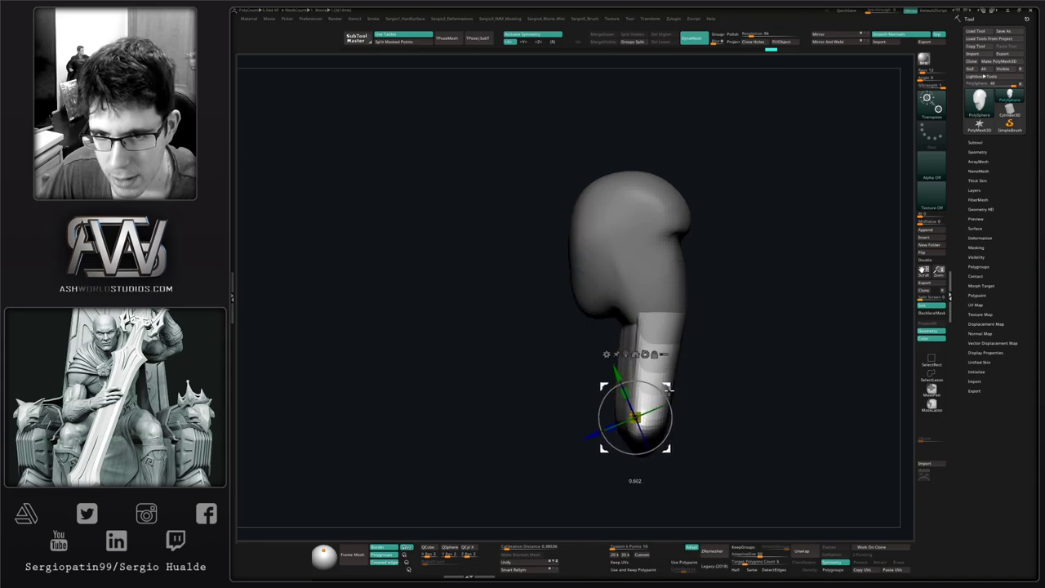
right_click_drag(700, 386, 708, 294, "alt")
left_click_drag(679, 289, 676, 385)
right_click_drag(696, 379, 700, 347, "alt")
right_click_drag(700, 347, 707, 232, "ctrl")
right_click_drag(706, 261, 746, 284, "shift")
left_click_drag(745, 284, 610, 304, "alt")
key("ctrl+z")
key("ctrl+z")
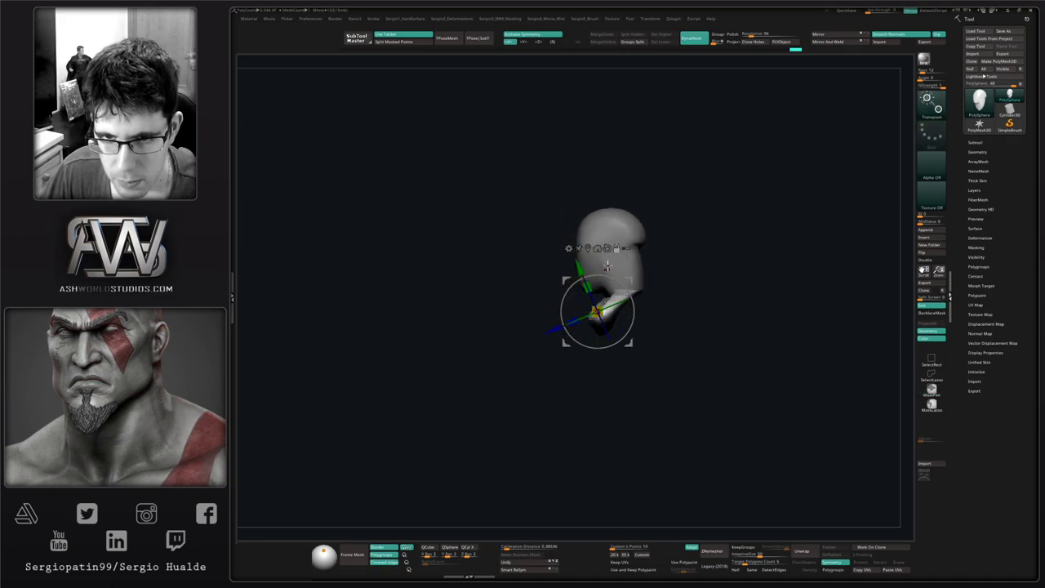
Reset the gizmo orientation, widen the unmasked neck base from front to back, and clear the mask.
left_click(608, 248, "alt")
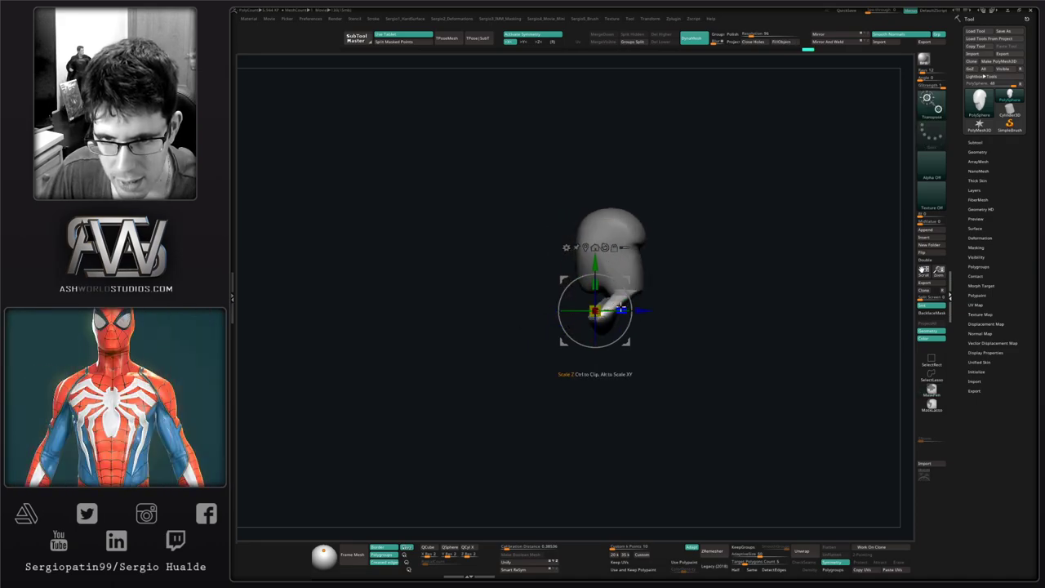
left_click_drag(627, 280, 620, 289)
left_click_drag(679, 326, 694, 351, "ctrl")
key("q")
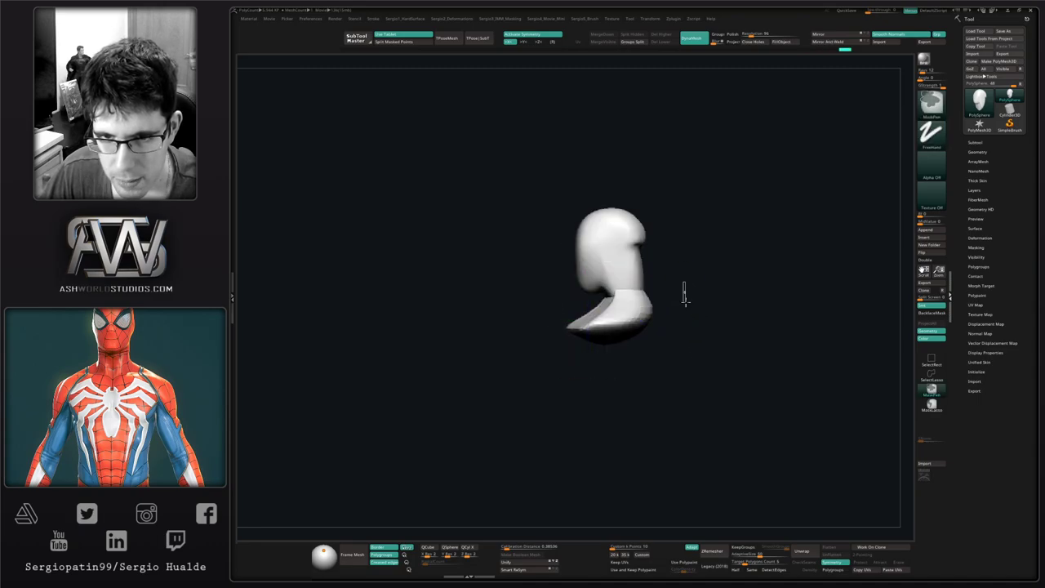
Adjust the brush size and smooth the widened base where it meets the neck.
key("s")
mouse_move(636, 321)
left_mouse_down("shift")
mouse_move(653, 311)
mouse_move(703, 356)
left_mouse_up("shift")
left_click_drag(694, 360, 722, 359)
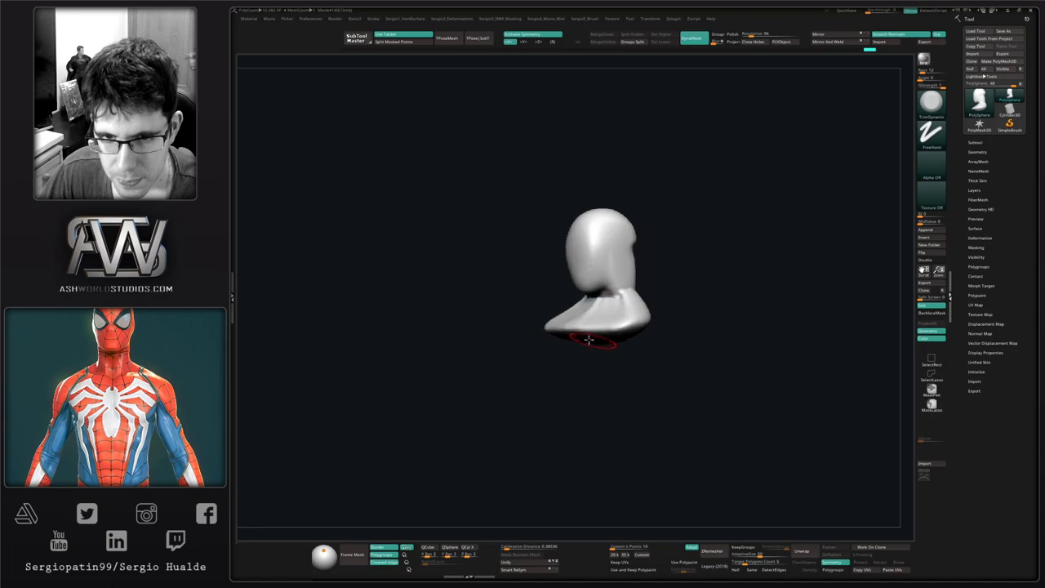
mouse_move(590, 341)
left_mouse_down("shift")
mouse_move(564, 338)
mouse_move(625, 320)
mouse_move(677, 355)
left_mouse_up("shift")
Push in the front of the shoulder base with the Move brush and smooth it.
mouse_move(645, 347)
left_mouse_down()
mouse_move(667, 342)
mouse_move(633, 322)
left_mouse_up()
mouse_move(653, 352)
left_mouse_down()
mouse_move(607, 353)
mouse_move(639, 338)
mouse_move(618, 333)
left_mouse_up()
key("s")
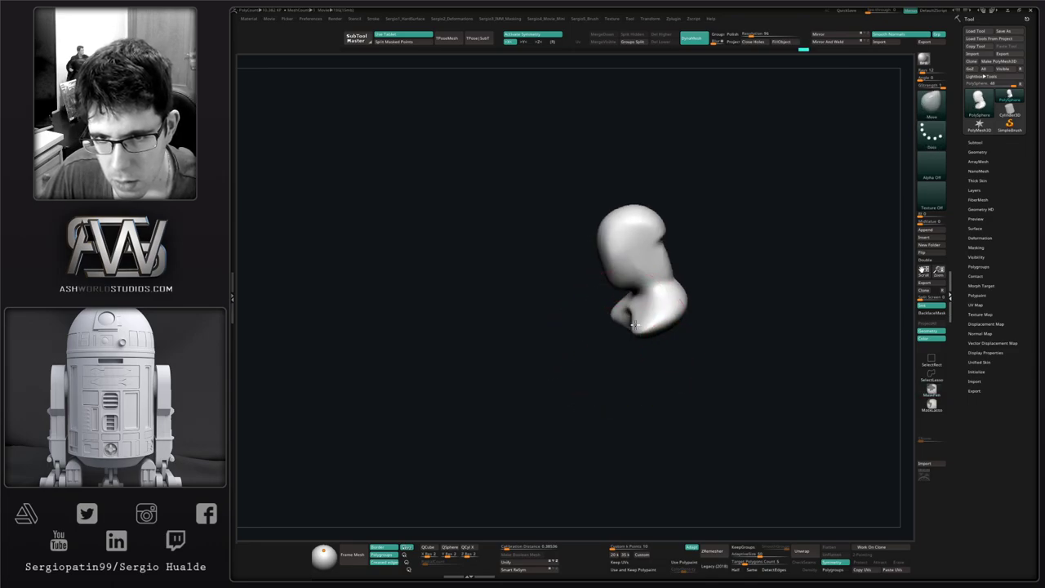
left_click_drag(631, 320, 690, 346, "shift")
Mask the head and neck with MaskLasso, leaving only the bottom of the shoulder base unmasked.
left_click(931, 405, "ctrl")
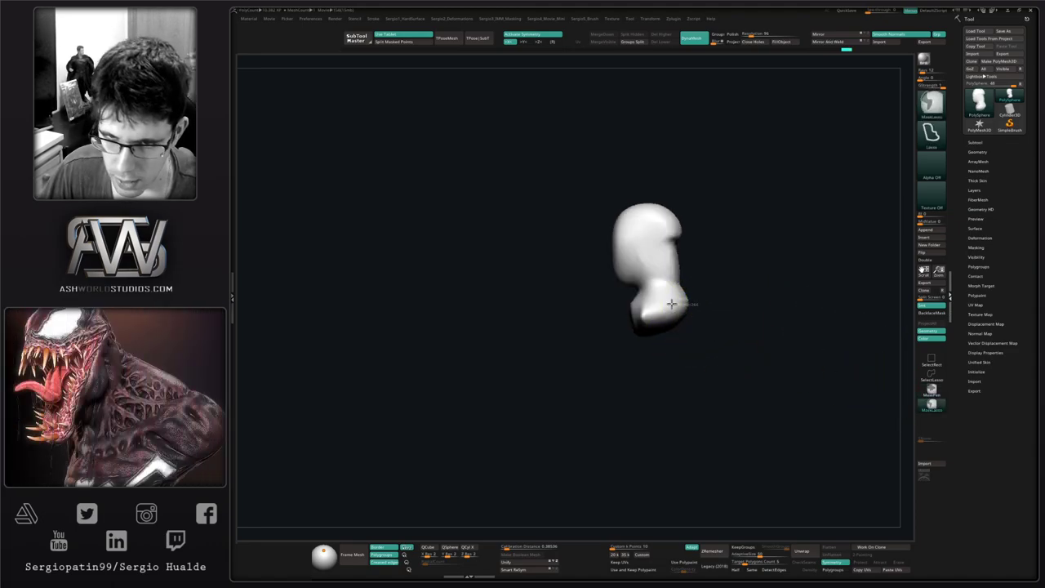
left_click_drag(690, 303, 722, 341, "ctrl")
left_click(700, 337, "ctrl")
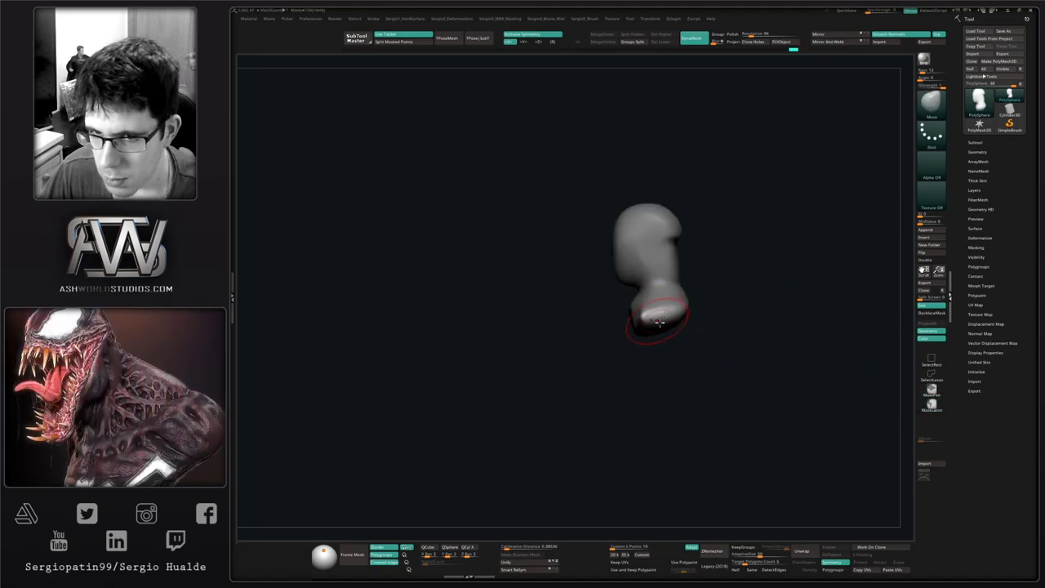
Stretch the unmasked shoulder base downward with the gizmo to form an upper torso, and clear the mask.
key("w")
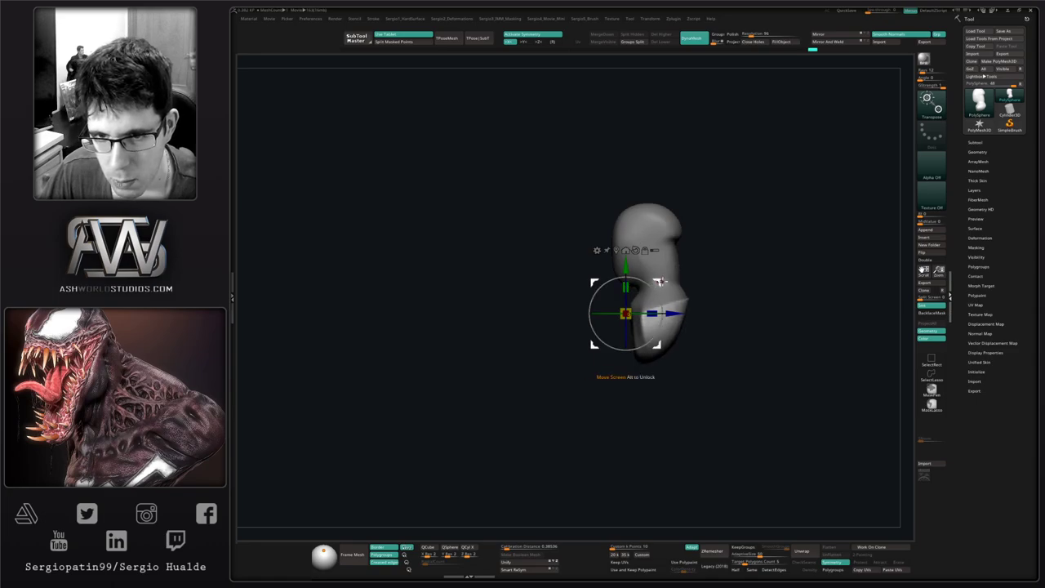
left_click_drag(654, 299, 661, 322)
left_click_drag(656, 299, 654, 300)
key("q")
mouse_move(702, 328)
left_mouse_down("ctrl")
mouse_move(688, 343)
mouse_move(703, 346)
left_mouse_up("ctrl")
key("ctrl+d")
Smooth the side of the head where it runs into the neck.
right_click_drag(669, 369, 704, 381)
right_click_drag(674, 229, 690, 342, "alt")
mouse_move(689, 343)
right_mouse_down()
mouse_move(656, 348)
mouse_move(723, 302)
right_mouse_up()
left_click_drag(730, 294, 744, 273, "shift")
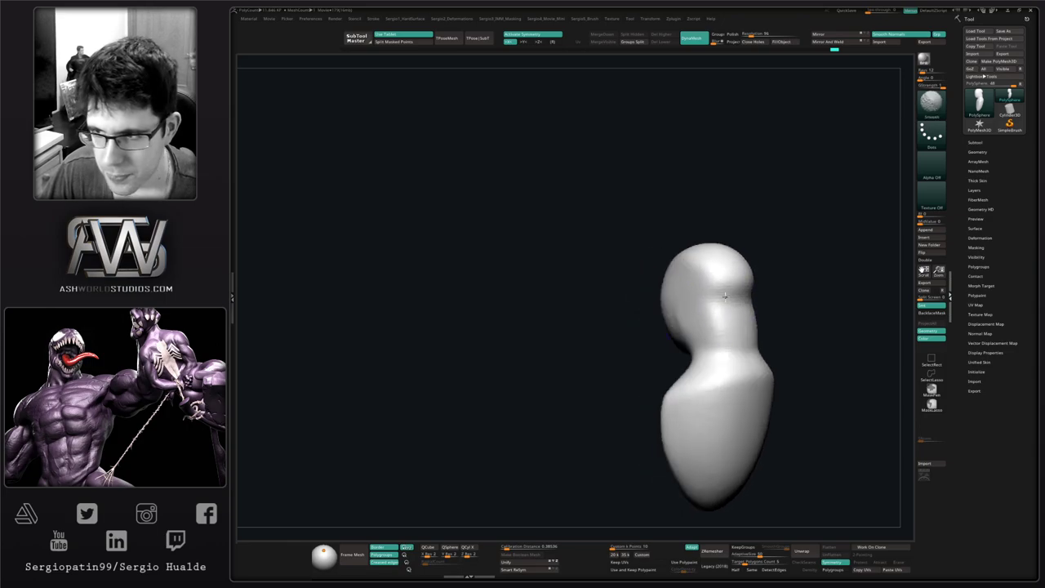
Try to carve a crease under the chin with the DamStandard brush.
mouse_move(718, 326)
right_mouse_down()
mouse_move(671, 343)
mouse_move(674, 384)
right_mouse_up()
right_click_drag(640, 359, 687, 354)
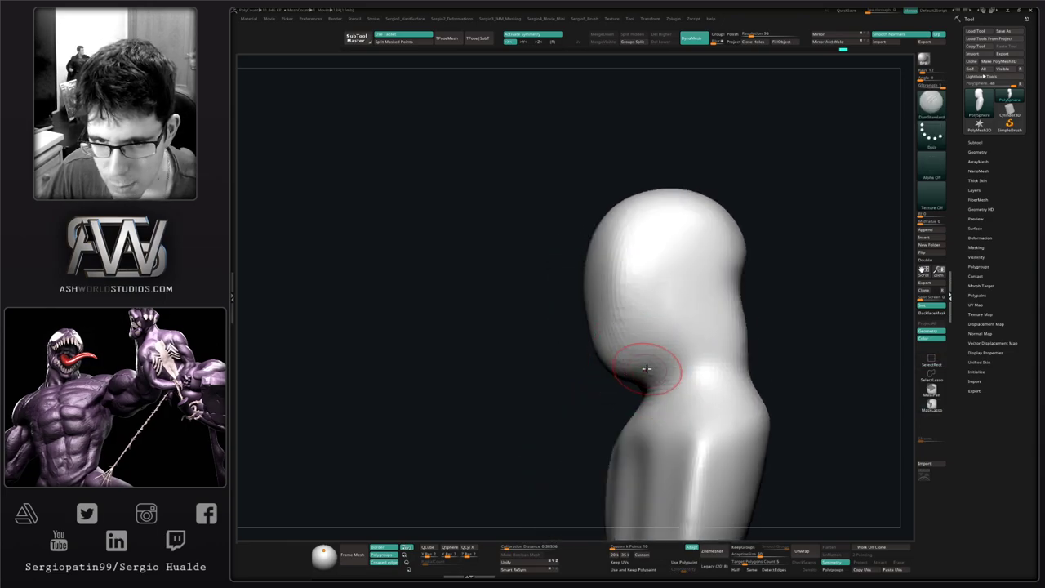
right_click_drag(648, 366, 639, 382)
left_click_drag(615, 377, 665, 361)
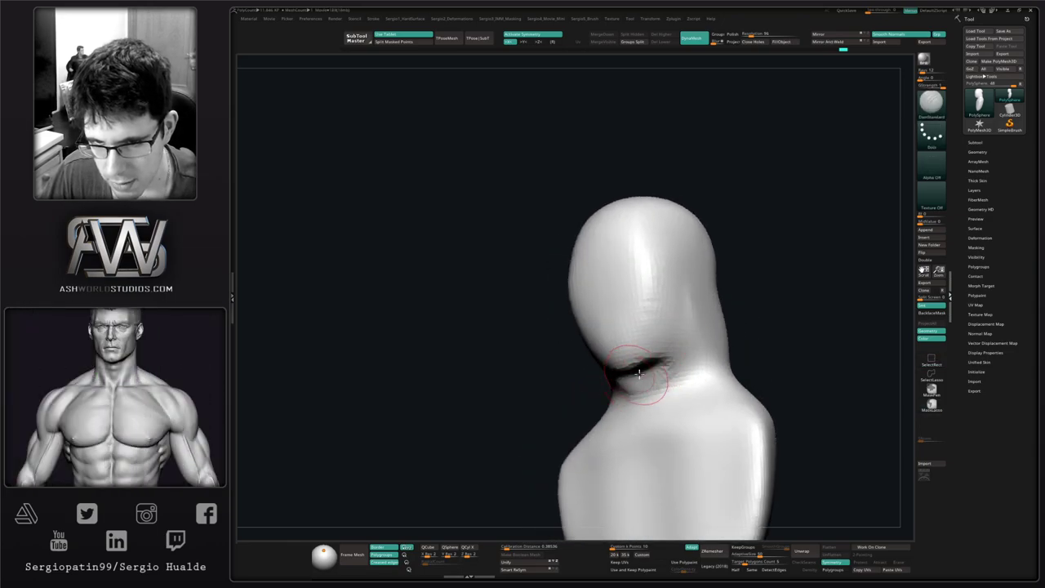
Choose BrushAlpha as the DamStandard alpha and carve the jawline from under the chin up toward the ear.
left_click(922, 174)
left_click(676, 170)
left_click(928, 165, "ctrl+shift")
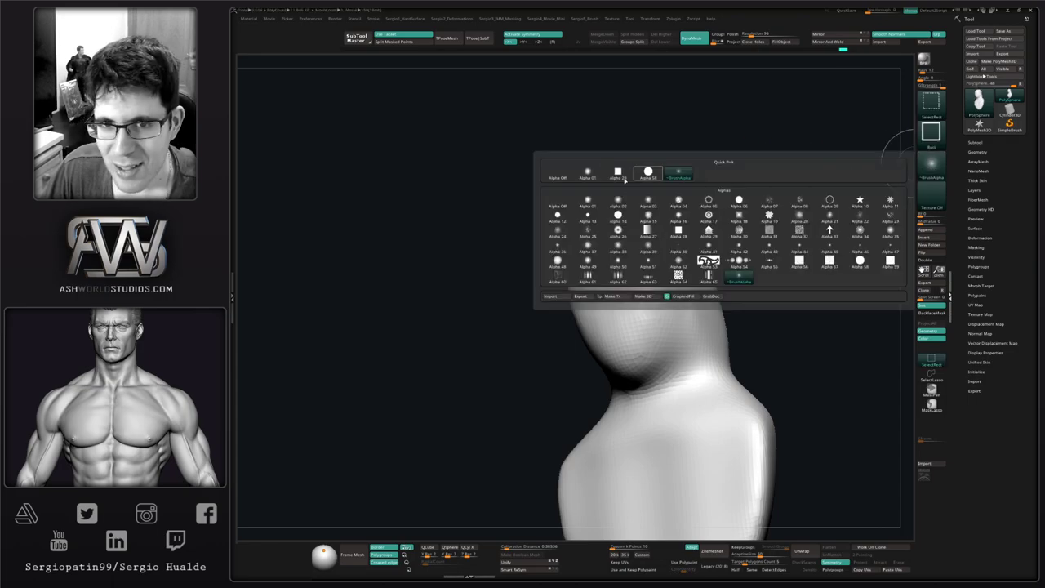
left_click(557, 174)
right_click_drag(640, 346, 678, 358)
left_click_drag(720, 324, 733, 289)
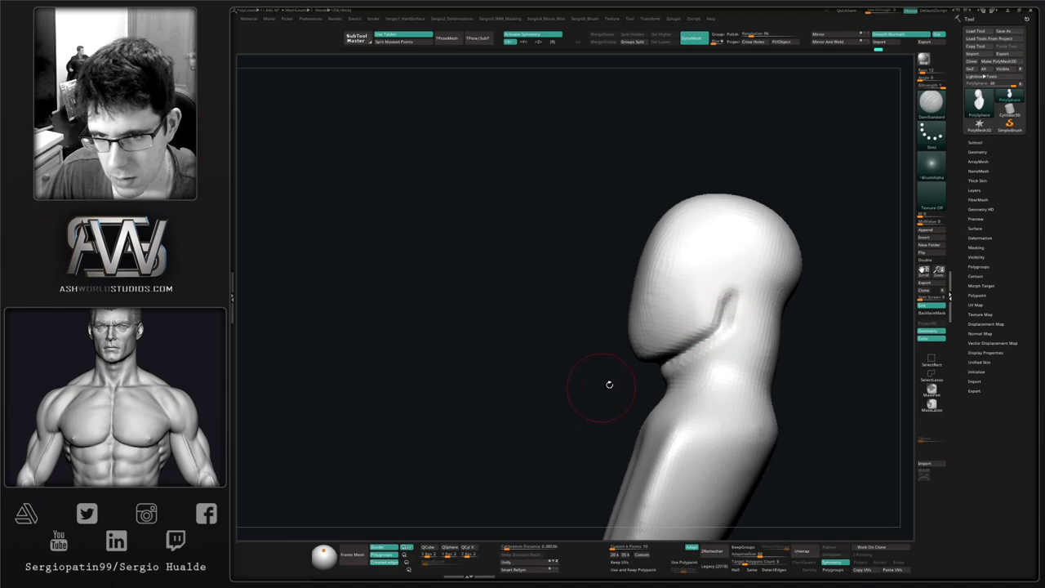
Adjust the jaw corner and the chin profile with the Move brush.
left_click_drag(609, 385, 645, 382)
key("b")
key("m")
key("v")
mouse_move(721, 344)
left_mouse_down()
mouse_move(715, 334)
mouse_move(682, 356)
mouse_move(731, 346)
left_mouse_up()
mouse_move(622, 382)
left_mouse_down()
mouse_move(601, 368)
mouse_move(622, 370)
left_mouse_up()
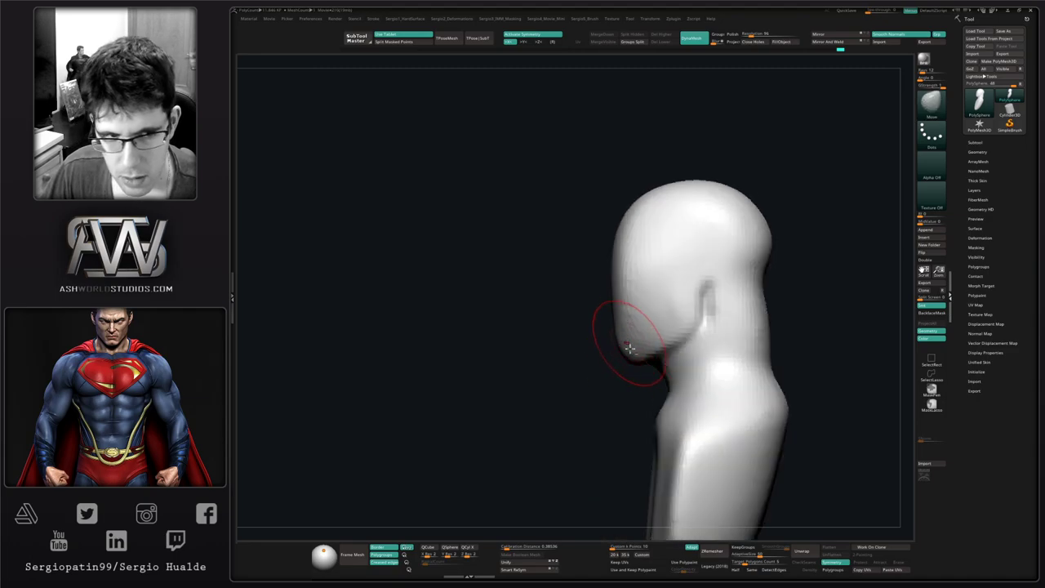
right_click_drag(629, 348, 652, 368, "alt")
left_click_drag(655, 357, 672, 306)
key("ctrl+shift+z")
Smooth and flatten the side of the face from the jaw up to the temple with the TrimDynamic brush.
key("b")
key("t")
key("d")
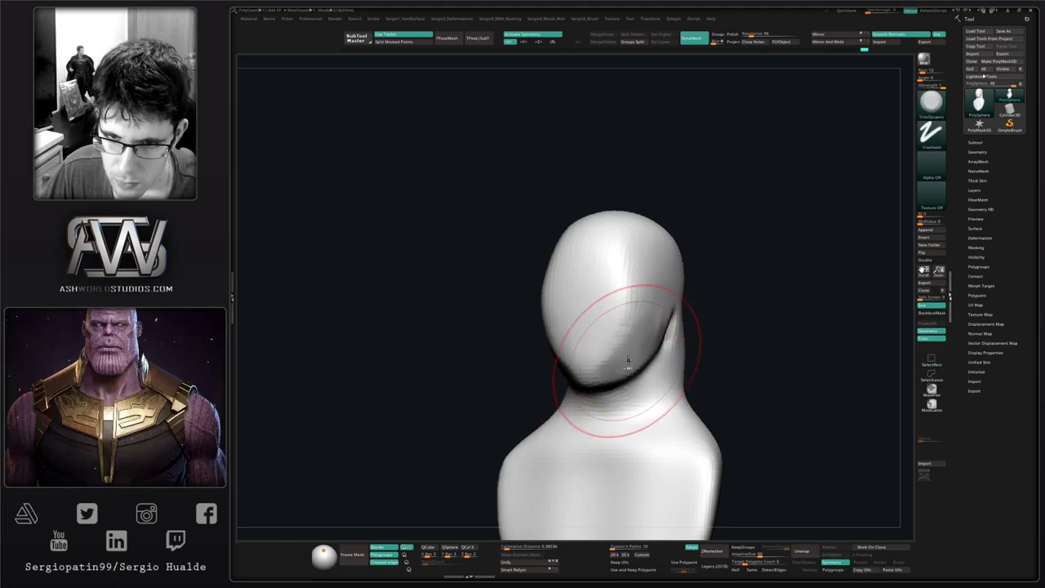
left_click_drag(625, 364, 658, 335, "shift")
left_click_drag(607, 382, 658, 333)
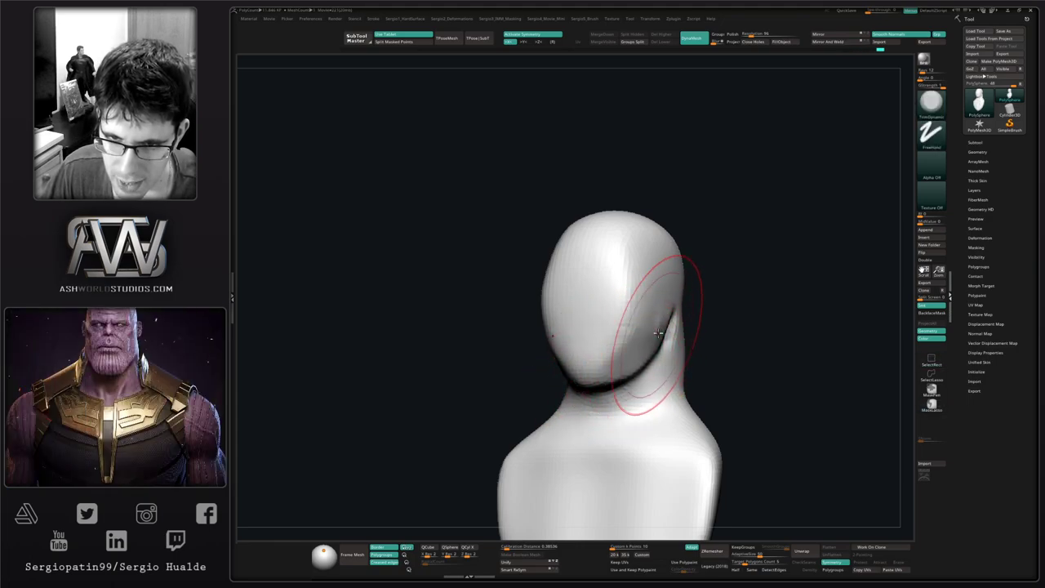
left_click_drag(657, 297, 664, 263)
mouse_move(643, 305)
right_mouse_down()
mouse_move(653, 306)
mouse_move(650, 283)
right_mouse_up()
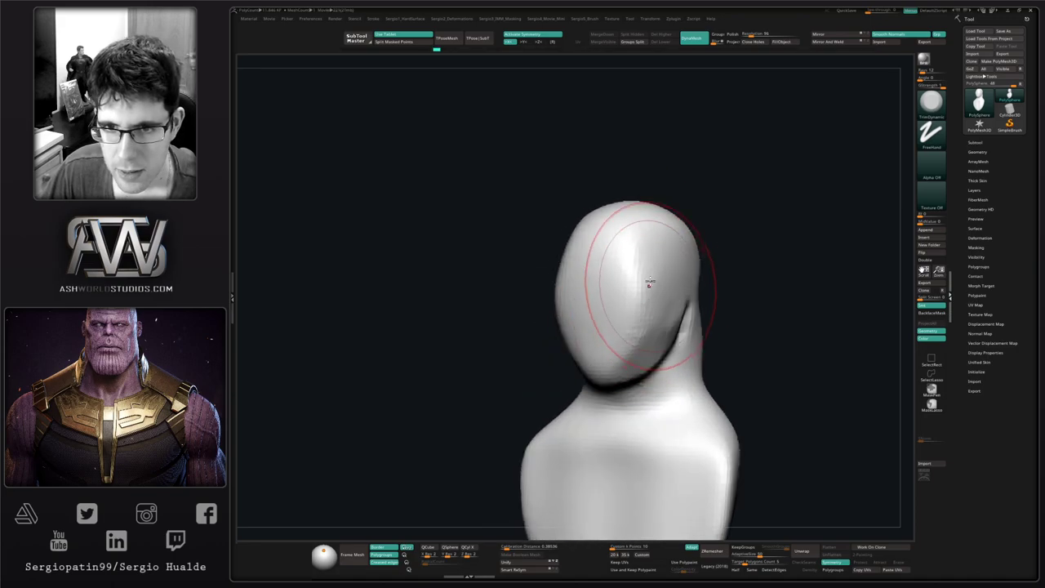
Push in the temples and upper sides of the skull with the Move brush.
key("b")
key("m")
key("v")
left_click_drag(666, 226, 655, 237)
right_click_drag(656, 238, 669, 240)
left_click_drag(659, 239, 639, 236)
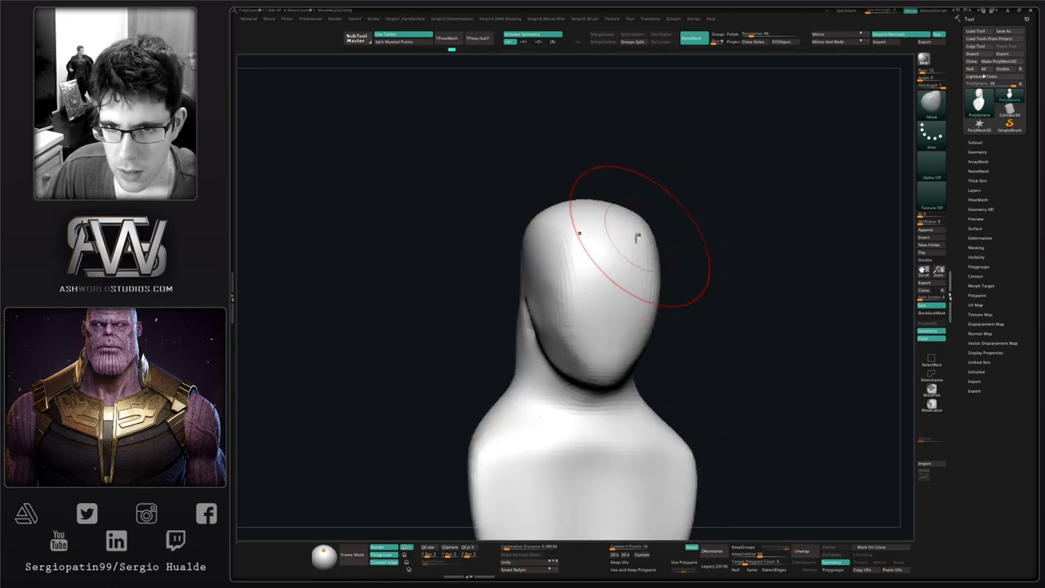
right_click_drag(637, 236, 651, 248, "shift")
left_click_drag(635, 232, 625, 231)
right_click_drag(615, 272, 583, 280)
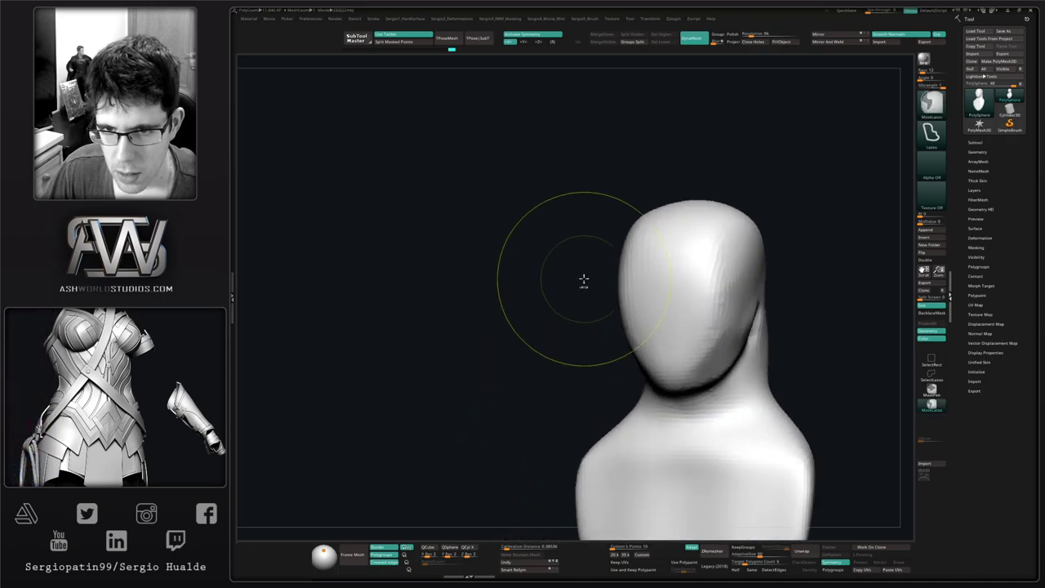
Refine the front profile of the face and the back of the neck with the Move brush.
right_click_drag(678, 319, 653, 300, "alt")
left_click_drag(633, 300, 632, 314)
mouse_move(635, 313)
right_mouse_down("ctrl")
mouse_move(638, 286)
mouse_move(629, 308)
right_mouse_up("ctrl")
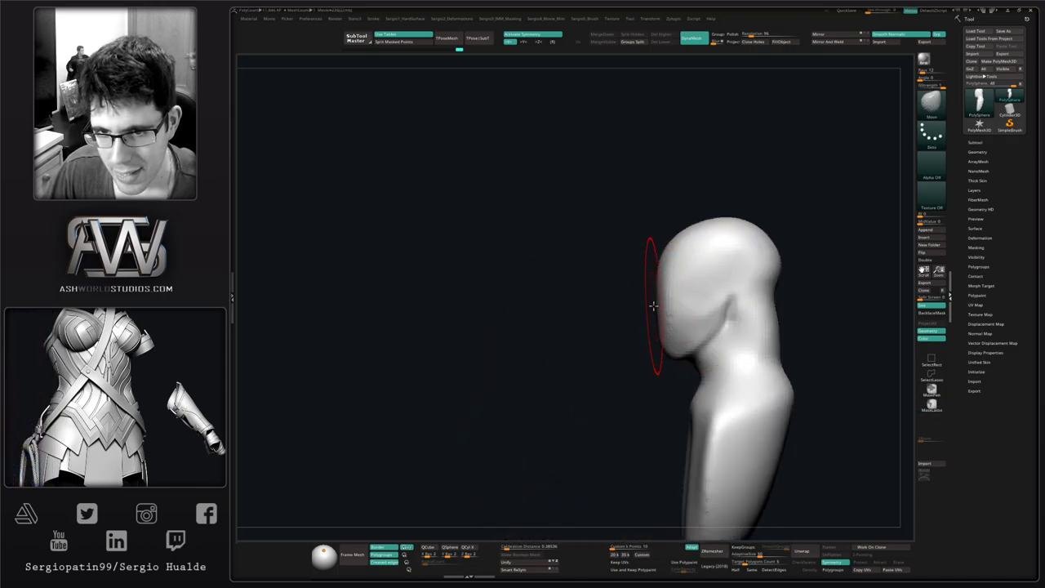
left_click_drag(648, 306, 654, 304)
left_click_drag(770, 293, 770, 305)
Resize the Move brush, narrow the upper sides of the skull and pull the back of the head outward.
mouse_move(732, 297)
right_mouse_down("shift")
mouse_move(753, 266)
mouse_move(746, 258)
right_mouse_up("shift")
key("s")
left_click_drag(750, 250, 741, 251)
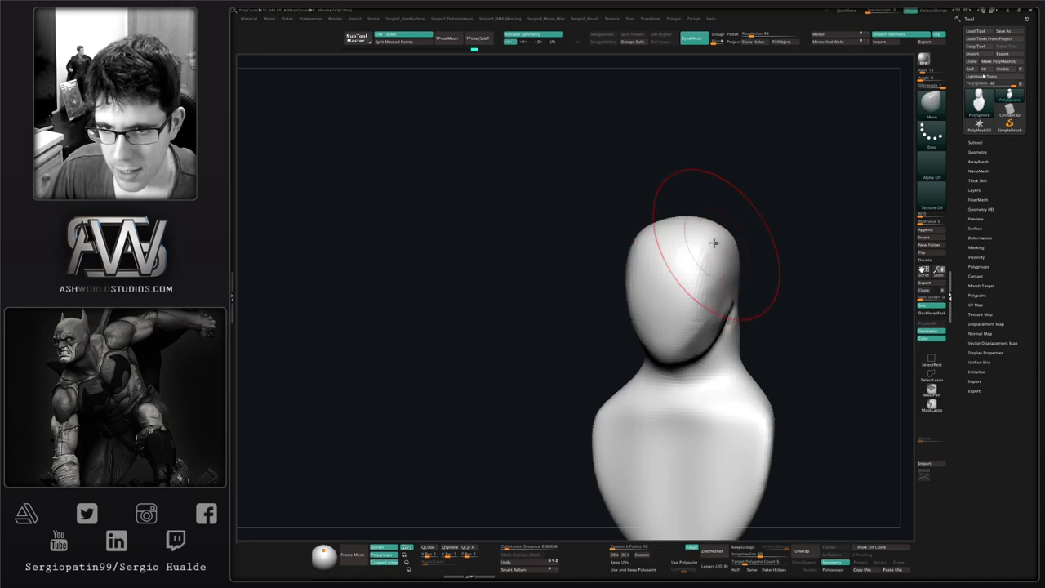
mouse_move(713, 242)
right_mouse_down()
mouse_move(674, 236)
mouse_move(712, 230)
mouse_move(700, 235)
right_mouse_up()
left_click_drag(758, 237, 780, 239)
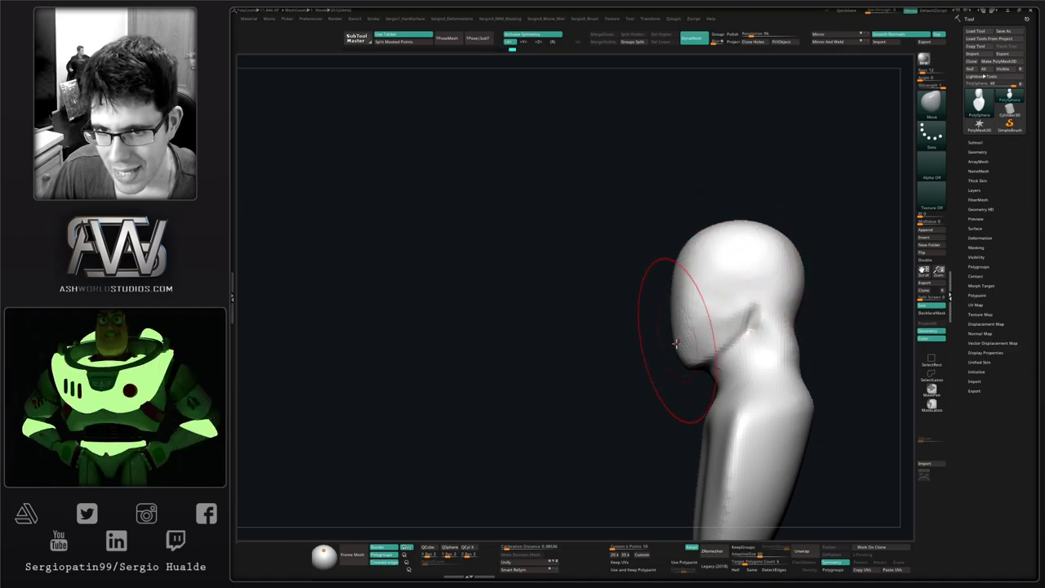
Change the brush size and smooth the cheek above the jawline.
mouse_move(679, 338)
right_mouse_down("shift")
mouse_move(716, 338)
mouse_move(684, 330)
right_mouse_up("shift")
key("s")
left_click_drag(709, 313, 703, 336, "shift")
right_click_drag(704, 336, 693, 311)
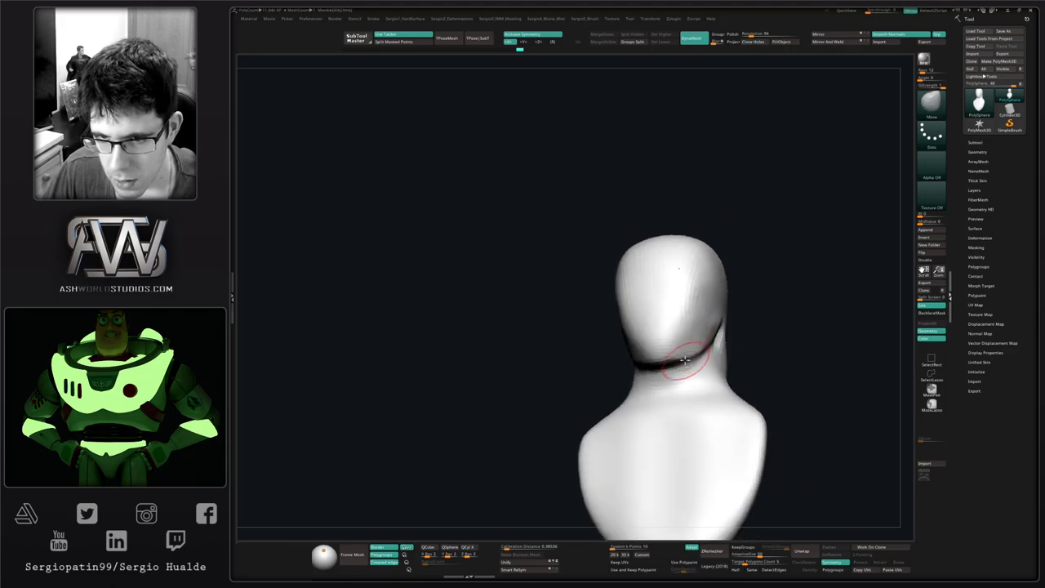
Reshape the jaw corner and lower cheek with small Move brush adjustments.
left_click_drag(705, 343, 707, 336)
right_click_drag(707, 336, 673, 339)
left_click_drag(709, 345, 699, 340)
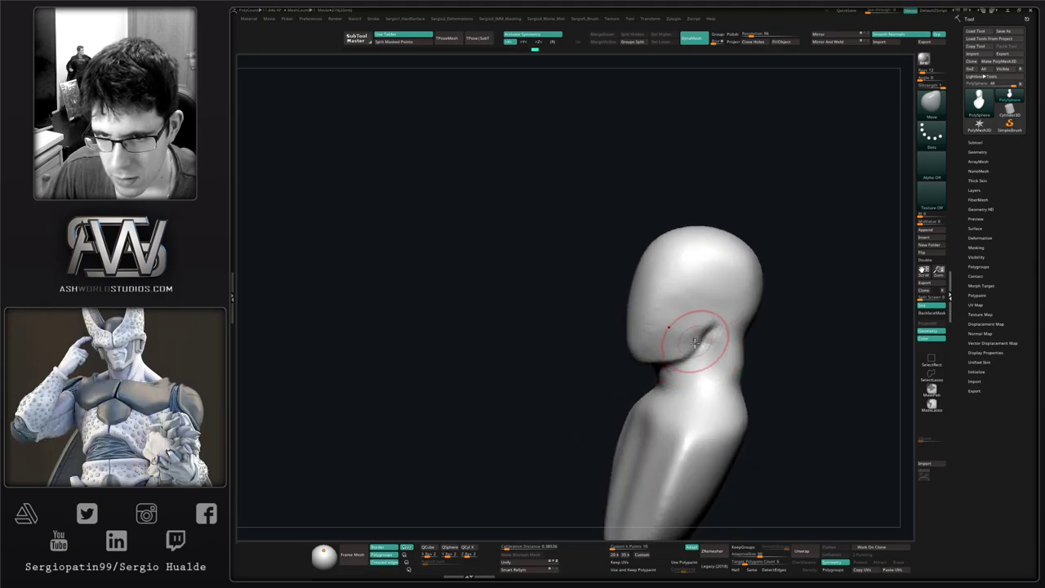
mouse_move(697, 351)
right_mouse_down()
mouse_move(724, 355)
mouse_move(681, 360)
right_mouse_up()
left_click_drag(690, 318, 676, 318)
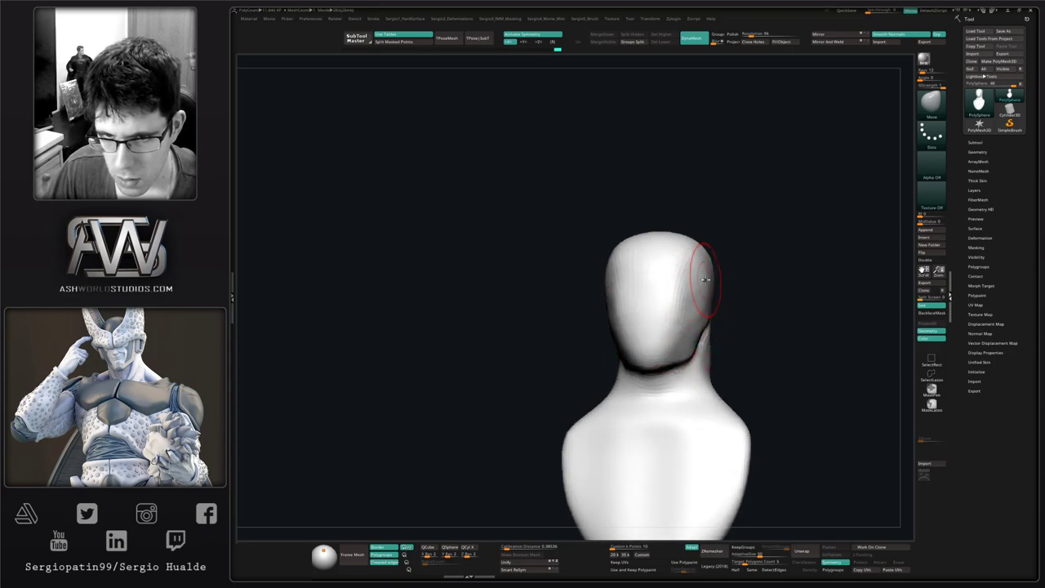
Adjust the sides of the head around the temples with the Move brush at a new size.
left_click_drag(702, 280, 698, 278)
key("ctrl+shift+t")
key("s")
right_click_drag(719, 287, 704, 278)
mouse_move(704, 272)
left_mouse_down()
mouse_move(712, 262)
mouse_move(712, 271)
left_mouse_up()
right_click_drag(712, 273, 704, 346)
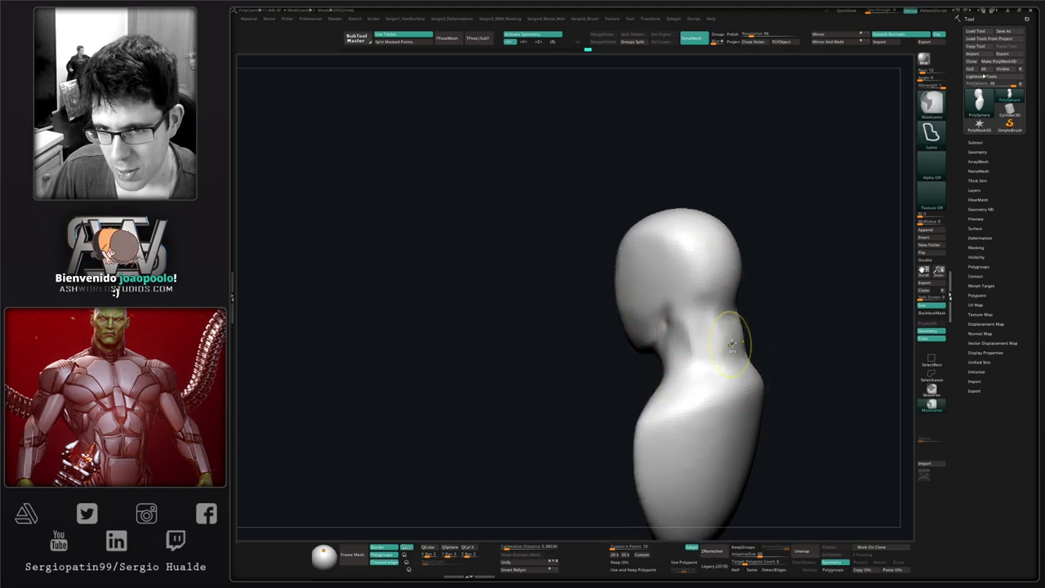
Reshape the back and side of the neck with the Move brush and smooth it into the shoulders.
left_click_drag(723, 341, 726, 353)
mouse_move(768, 351)
right_mouse_down()
mouse_move(688, 342)
mouse_move(782, 353)
right_mouse_up()
mouse_move(697, 343)
left_mouse_down()
mouse_move(695, 333)
mouse_move(693, 359)
left_mouse_up()
right_click_drag(693, 359, 725, 340)
left_click_drag(719, 355, 699, 389, "shift")
Smooth the jawline crease below the ear area down toward the neck.
mouse_move(700, 390)
right_mouse_down()
mouse_move(731, 374)
mouse_move(726, 327)
mouse_move(690, 311)
right_mouse_up()
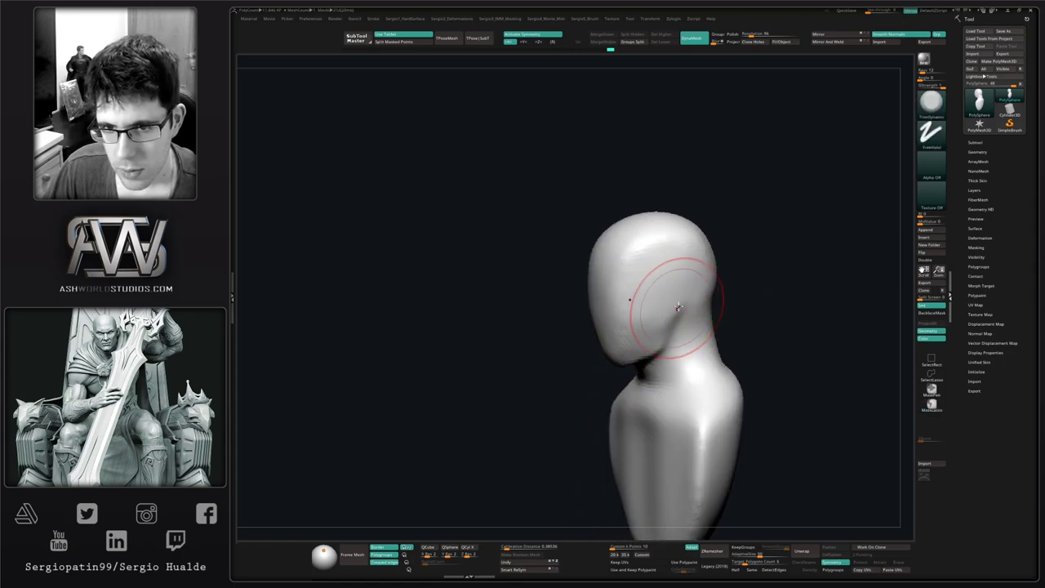
left_click_drag(672, 311, 671, 356, "shift")
right_click_drag(672, 361, 699, 336)
Adjust the Move brush size and refine the jaw and chin from the front and side.
key("b")
key("m")
key("v")
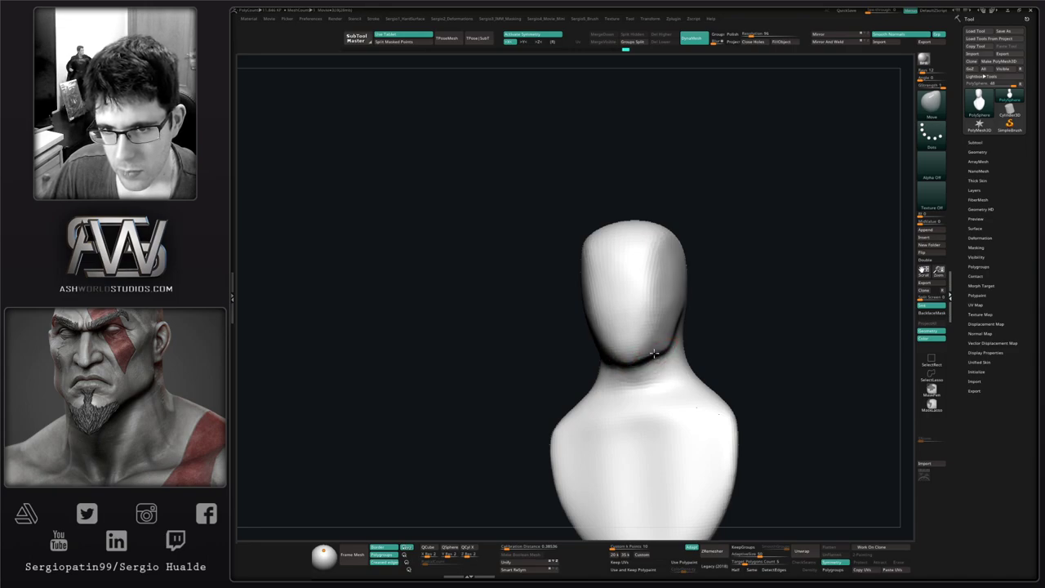
right_click_drag(659, 356, 645, 356)
right_click(666, 342)
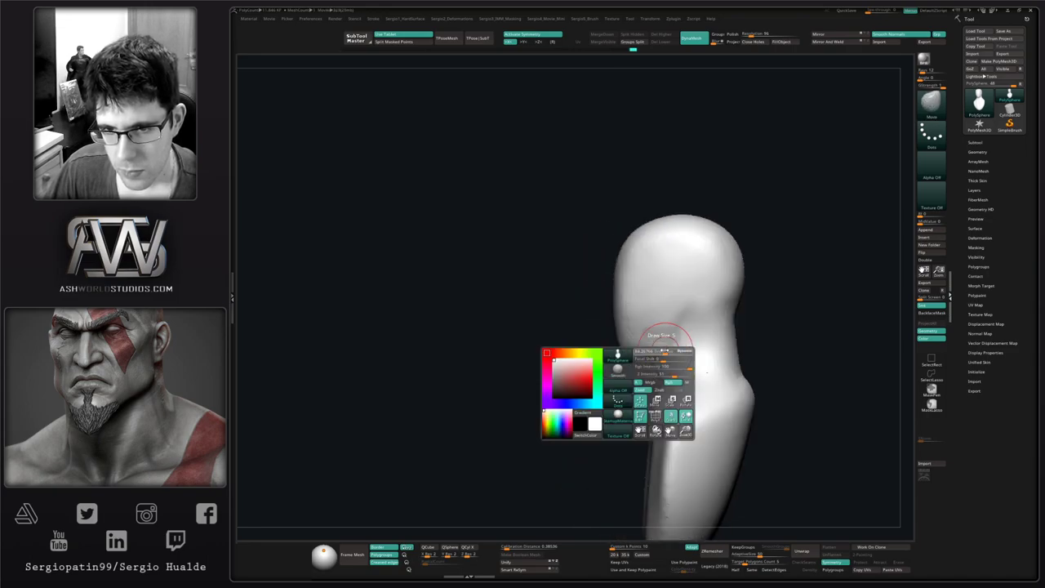
key("s")
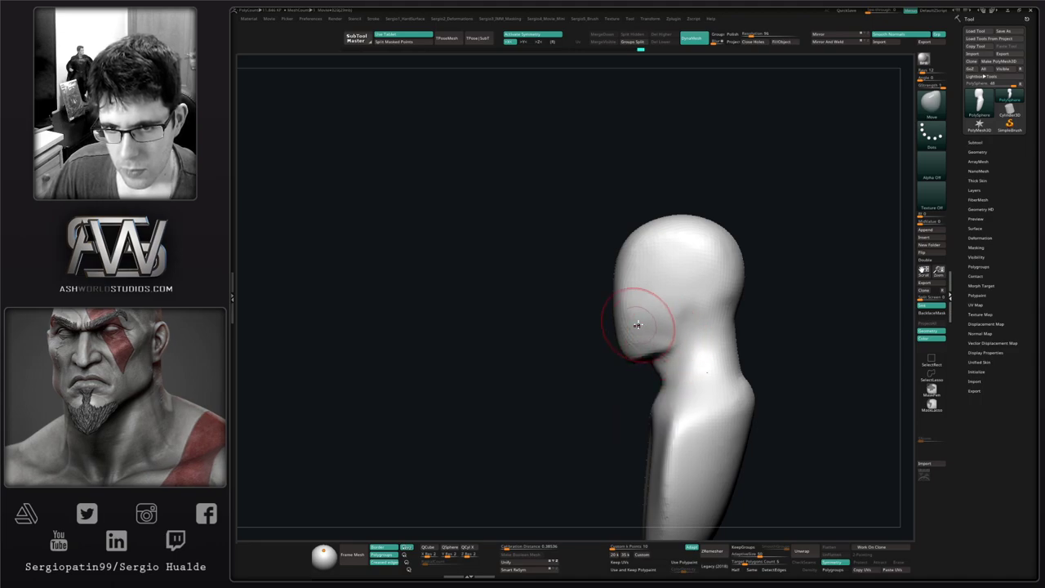
right_click_drag(637, 325, 641, 338)
Plane the side of the face from the temple to the jaw with the TrimDynamic brush.
key("b")
key("t")
key("d")
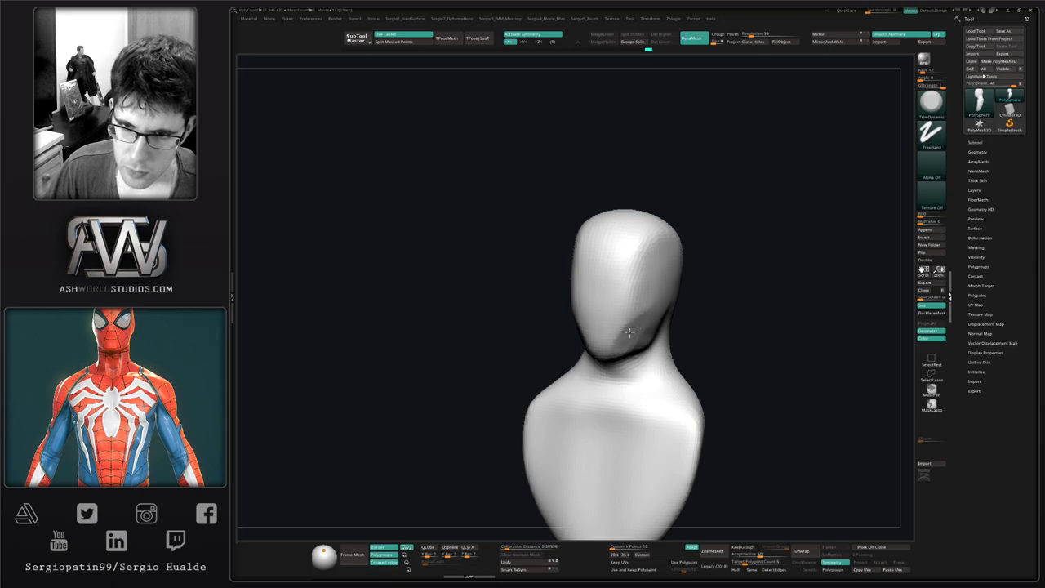
left_click_drag(663, 242, 655, 271)
mouse_move(657, 270)
right_mouse_down()
mouse_move(639, 269)
mouse_move(672, 285)
mouse_move(647, 243)
right_mouse_up()
right_click_drag(635, 286, 633, 338, "ctrl")
right_click_drag(633, 338, 608, 347)
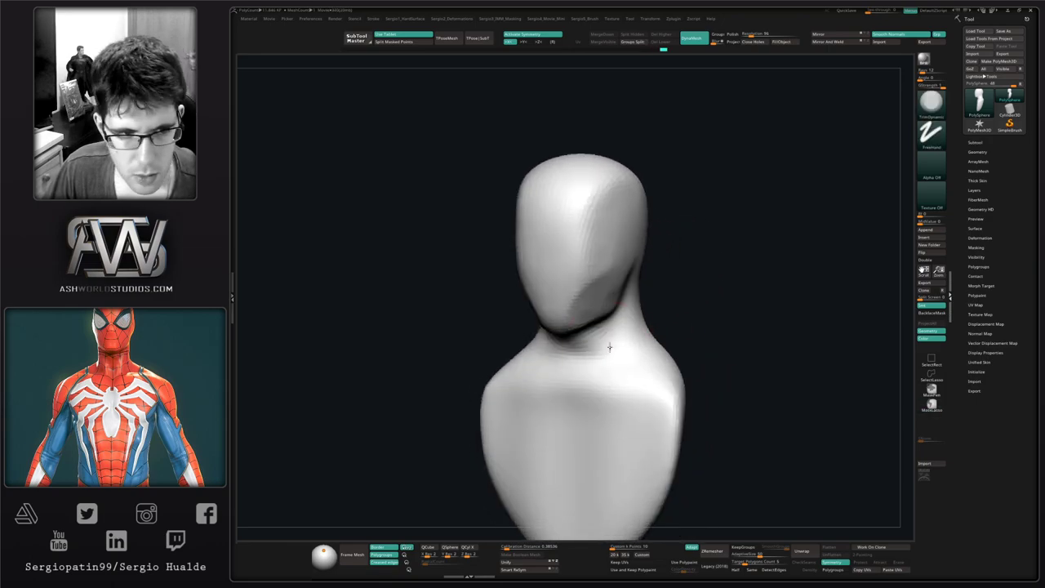
Try to raise a spot on the upper chest with the Standard brush.
key("b")
key("s")
key("t")
left_click_drag(564, 395, 569, 397)
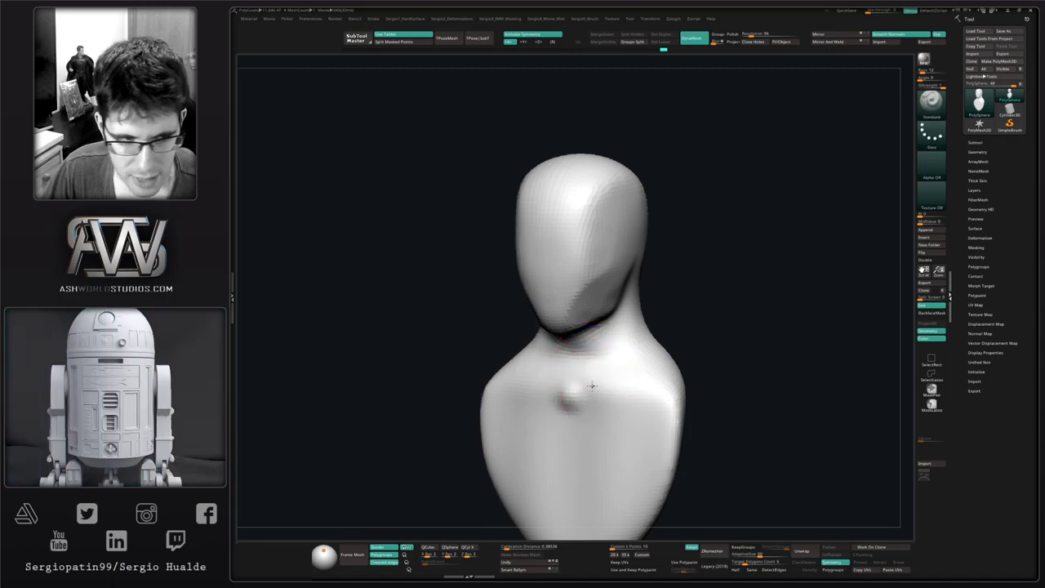
mouse_move(590, 387)
right_mouse_down()
mouse_move(606, 374)
mouse_move(590, 356)
right_mouse_up()
Undo the Standard brush stroke, resize DamStandard and carve the collarbone line across the upper chest.
key("b")
key("d")
key("s")
key("ctrl+z")
key("s")
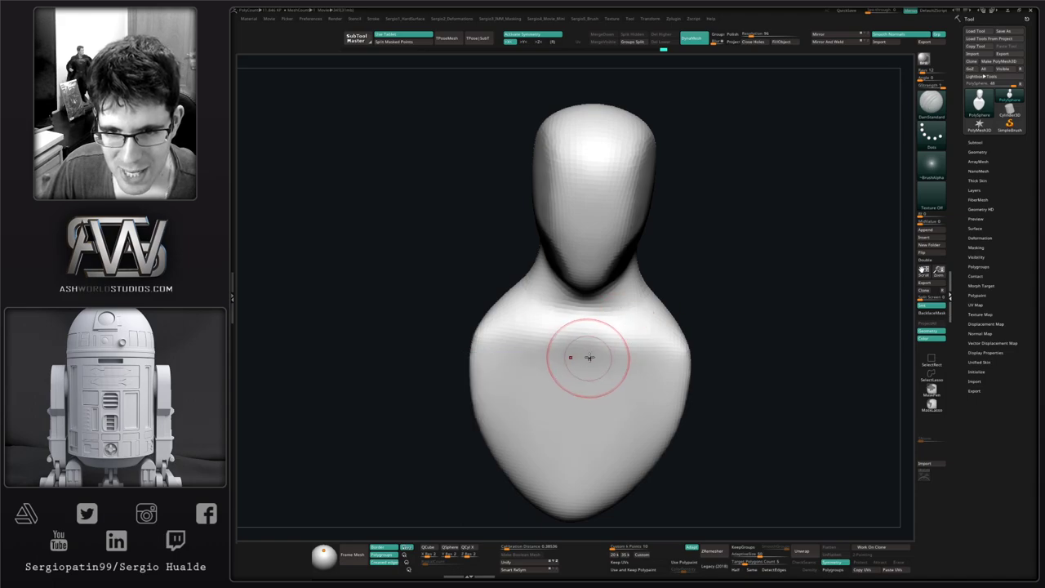
left_click_drag(602, 354, 627, 347)
right_click_drag(684, 335, 649, 330)
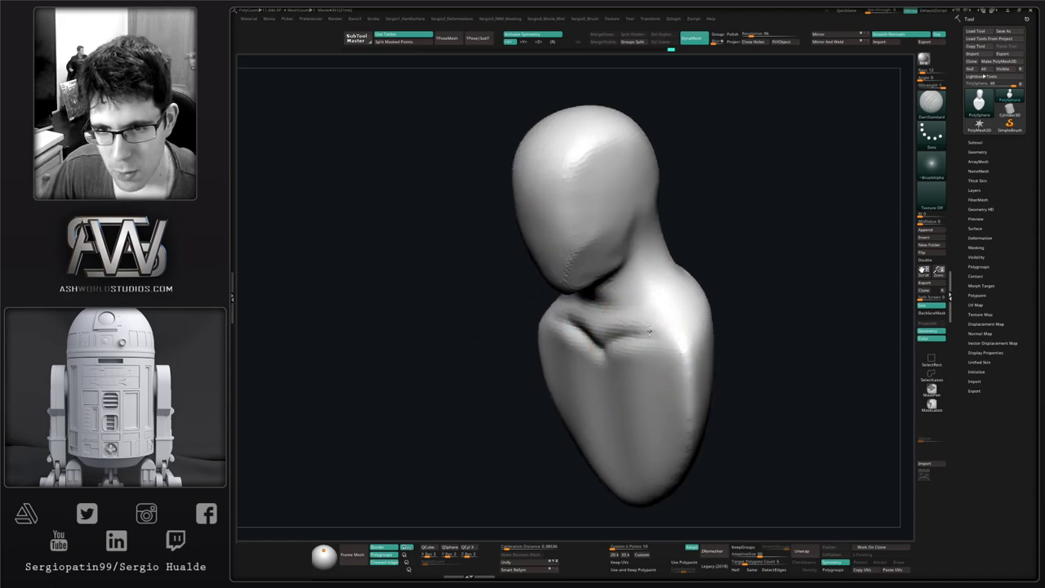
Carve the pectoral contour down from the center of the chest with DamStandard, and undo the last stroke.
mouse_move(589, 379)
right_mouse_down("alt")
mouse_move(613, 337)
mouse_move(645, 333)
right_mouse_up("alt")
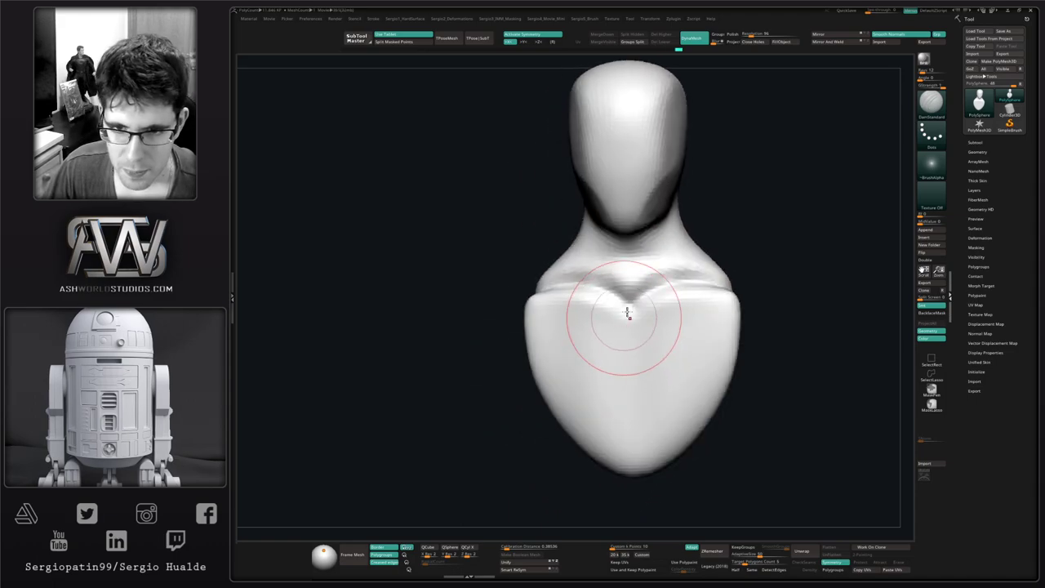
mouse_move(629, 299)
left_mouse_down()
mouse_move(630, 392)
mouse_move(678, 416)
mouse_move(704, 413)
left_mouse_up()
mouse_move(731, 394)
right_mouse_down()
mouse_move(688, 383)
mouse_move(741, 349)
mouse_move(625, 328)
right_mouse_up()
key("s")
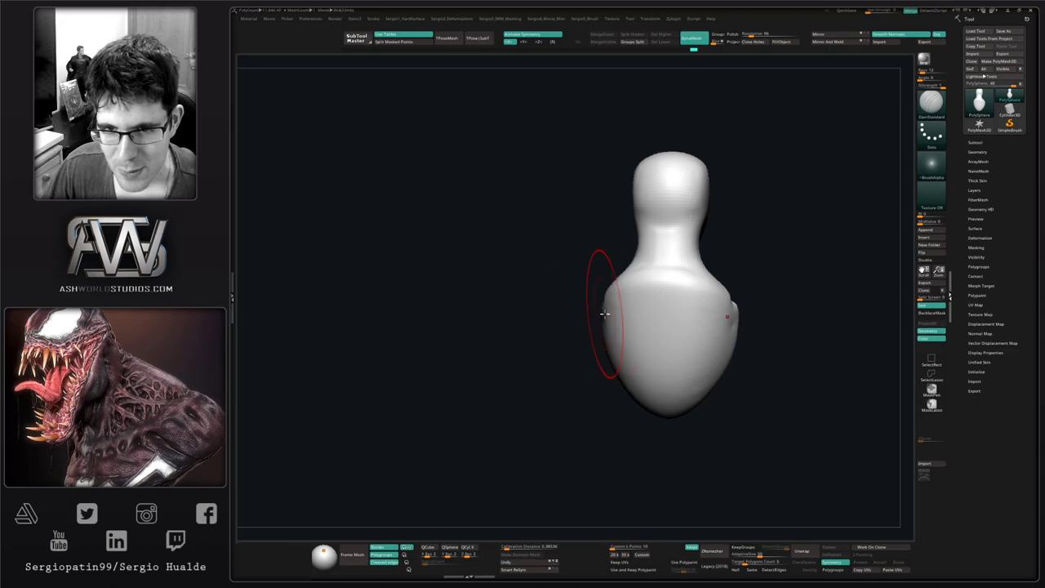
key("ctrl+z")
Pull the sides of the torso outward below the shoulders with the Move brush.
key("b")
key("m")
key("v")
mouse_move(609, 312)
left_mouse_down()
mouse_move(587, 317)
mouse_move(591, 336)
left_mouse_up()
left_click_drag(620, 364, 611, 371)
mouse_move(555, 367)
right_mouse_down()
mouse_move(618, 338)
mouse_move(633, 351)
right_mouse_up()
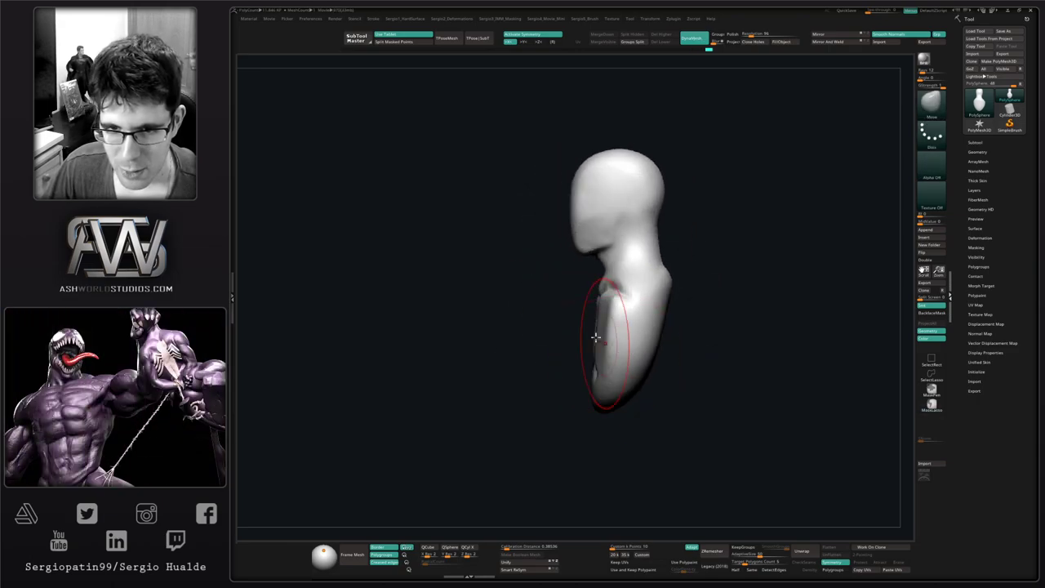
Mask the torso below the neck from the side view, blur the mask edges and invert the mask.
mouse_move(558, 313)
left_mouse_down("ctrl")
mouse_move(580, 457)
mouse_move(635, 335)
left_mouse_up("ctrl")
left_click_drag(568, 281, 563, 298, "ctrl")
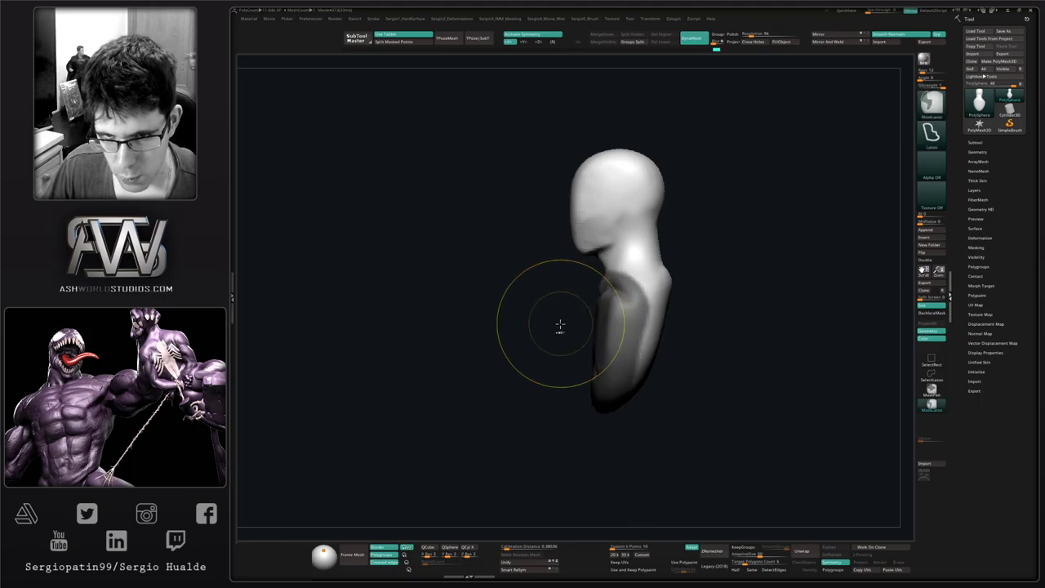
left_click(560, 325, "ctrl")
left_click(613, 318, "ctrl")
left_click(739, 315, "ctrl")
left_click(633, 319, "ctrl")
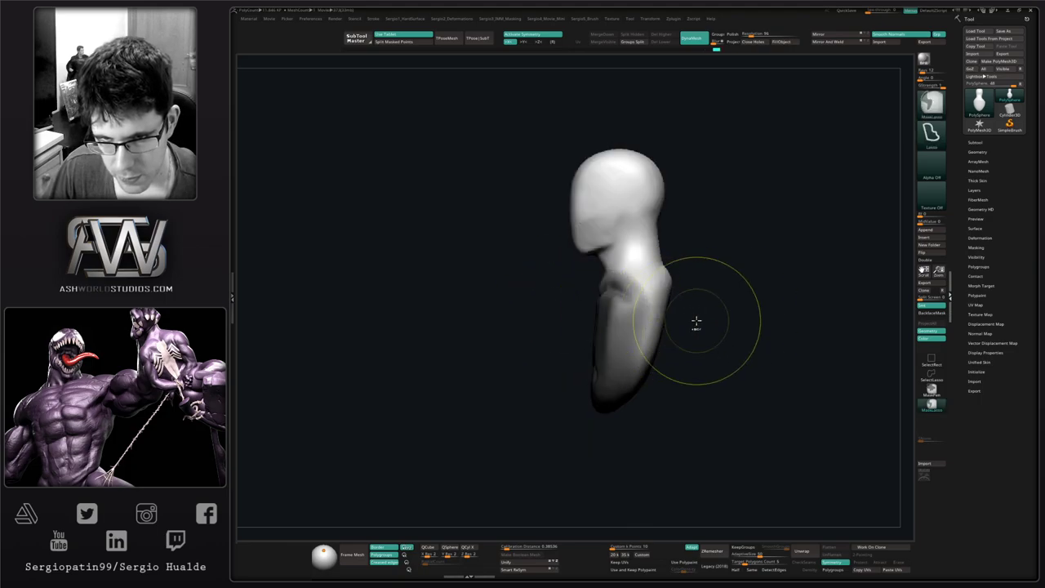
Tilt the unmasked lower torso forward around the shoulder area with the transform gizmo.
key("w")
left_click_drag(631, 270, 629, 258)
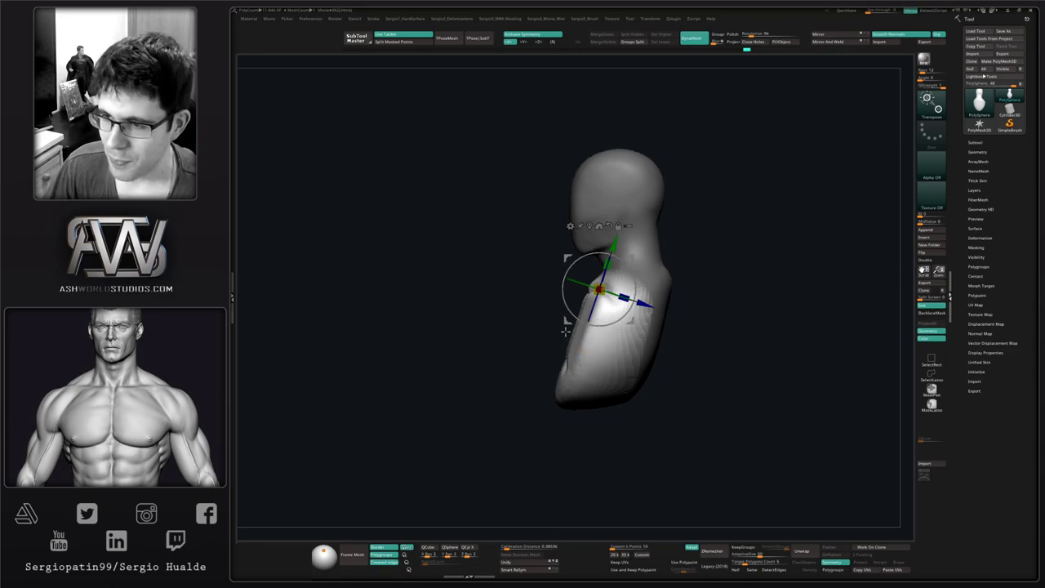
key("q")
Smooth the chest surface and adjust the base of the throat with a resized Move brush.
mouse_move(564, 336)
left_mouse_down()
mouse_move(591, 375)
mouse_move(648, 359)
mouse_move(676, 364)
left_mouse_up()
left_click_drag(665, 359, 598, 365)
right_click_drag(598, 365, 586, 365)
mouse_move(595, 322)
left_mouse_down("shift")
mouse_move(606, 313)
mouse_move(578, 366)
left_mouse_up("shift")
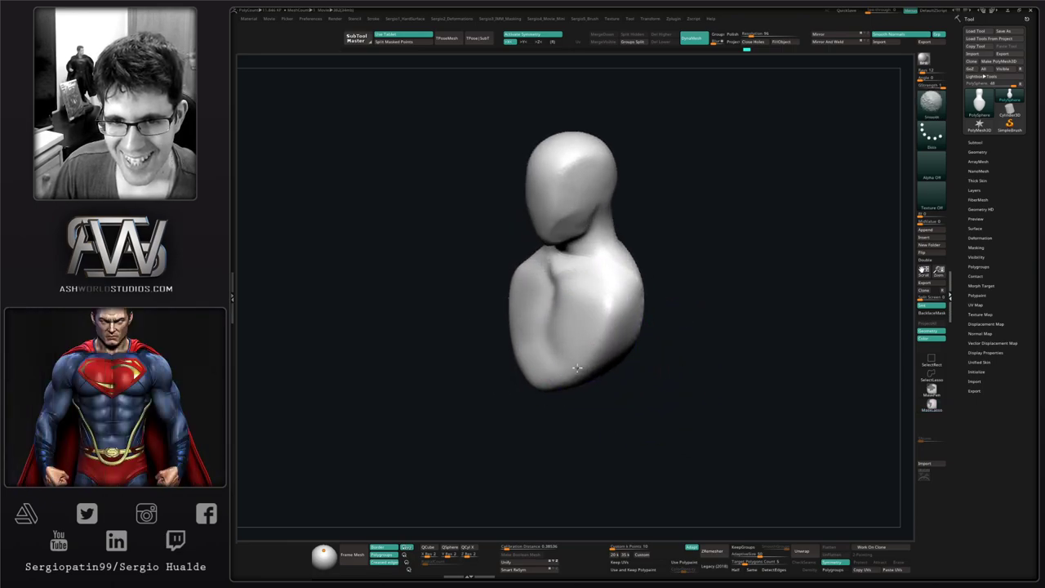
mouse_move(579, 335)
right_mouse_down("alt")
mouse_move(581, 356)
mouse_move(704, 285)
right_mouse_up("alt")
key("s")
left_click_drag(559, 333, 538, 341)
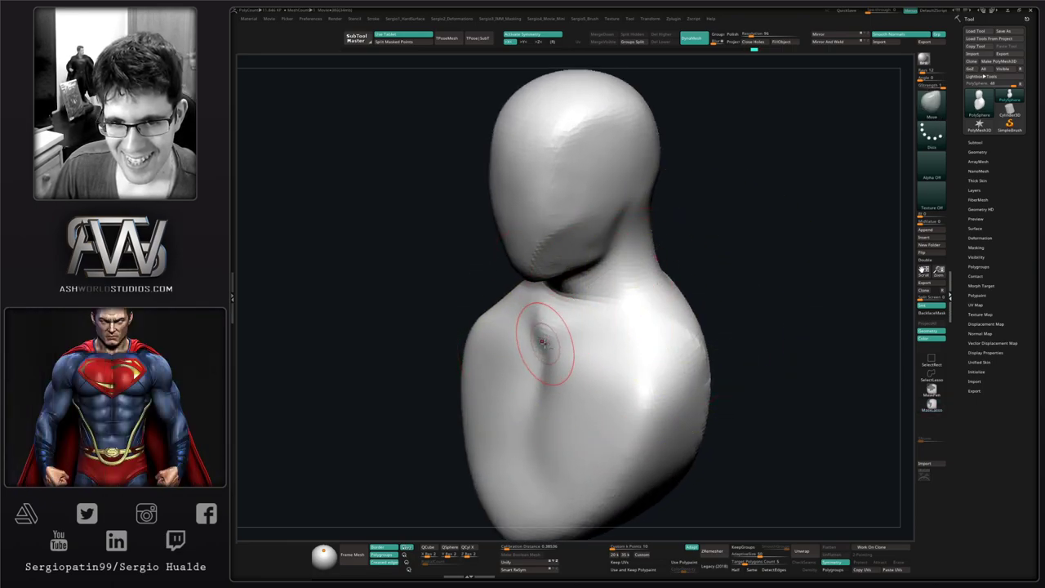
Build up the neck muscles between the jaw and the inner ends of the collarbones with ClayBuildup.
key("b")
key("c")
key("b")
right_click_drag(539, 341, 567, 322)
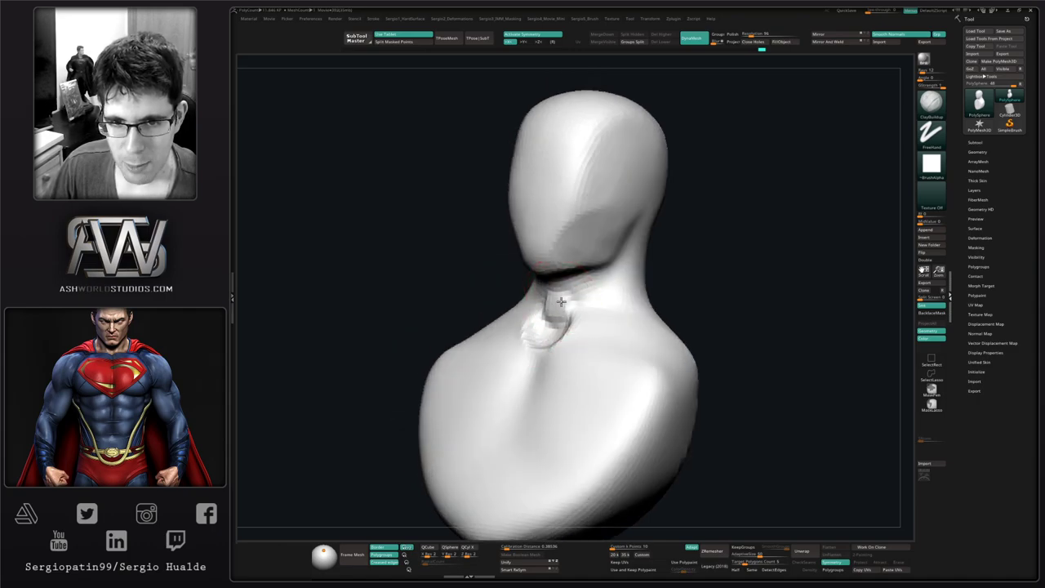
mouse_move(561, 302)
left_mouse_down()
mouse_move(563, 317)
mouse_move(572, 298)
mouse_move(623, 321)
left_mouse_up()
right_click_drag(623, 321, 604, 336)
Carve the collarbone line and the hollow behind it toward the shoulder with DamStandard.
key("ctrl+shift+d")
left_click_drag(590, 336, 674, 348)
right_click_drag(640, 316, 629, 303)
left_click_drag(629, 304, 625, 321)
right_click_drag(625, 320, 638, 329)
left_click_drag(637, 328, 641, 334)
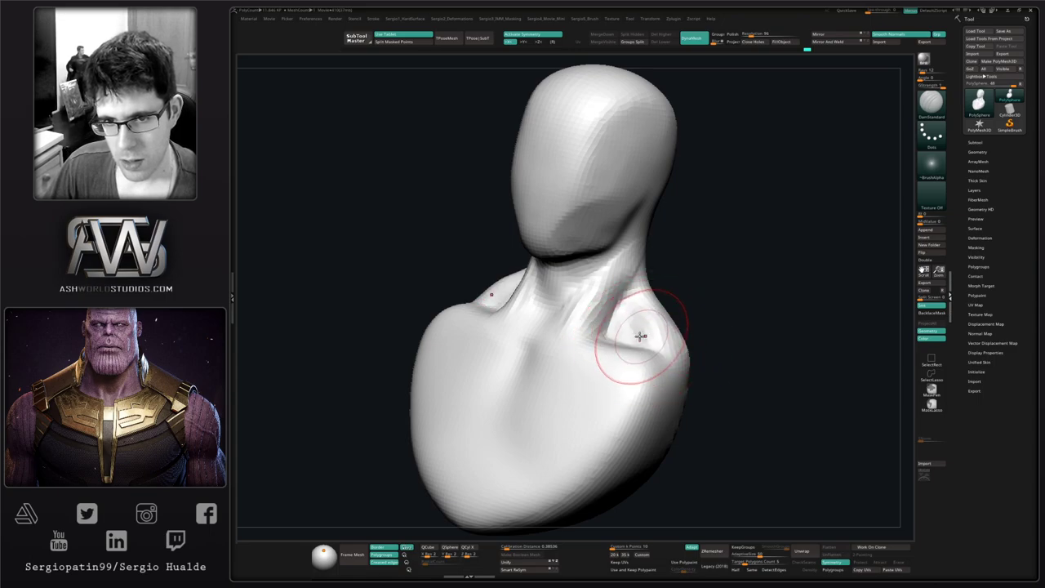
Smooth the upper chest and soften the transitions between the neck muscles and the collarbones.
right_click_drag(642, 335, 620, 313)
mouse_move(590, 335)
left_mouse_down("shift")
mouse_move(573, 340)
mouse_move(581, 314)
left_mouse_up("shift")
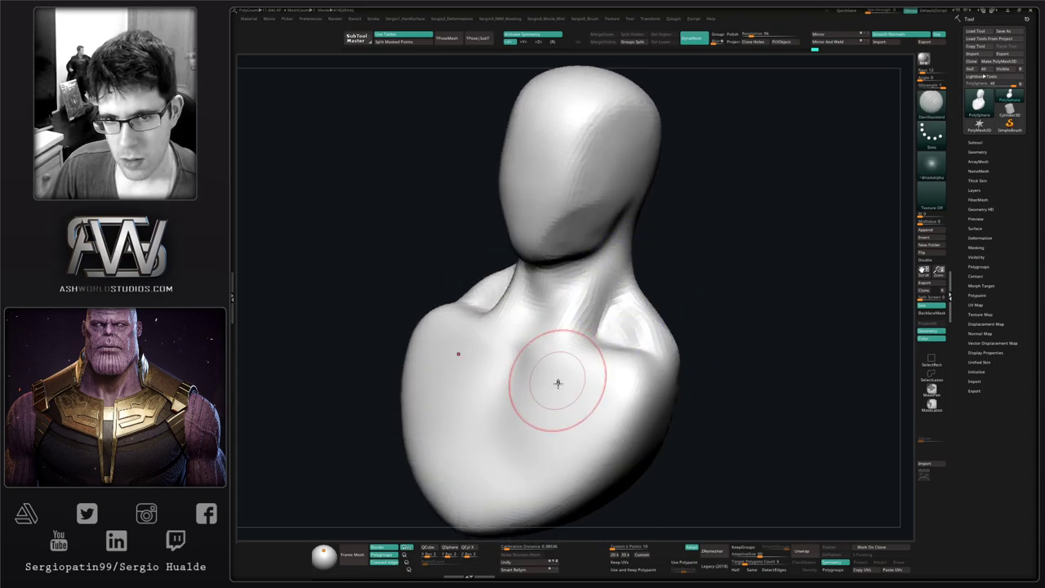
right_click_drag(558, 382, 571, 385, "ctrl")
mouse_move(572, 385)
right_mouse_down()
mouse_move(608, 378)
mouse_move(574, 366)
right_mouse_up()
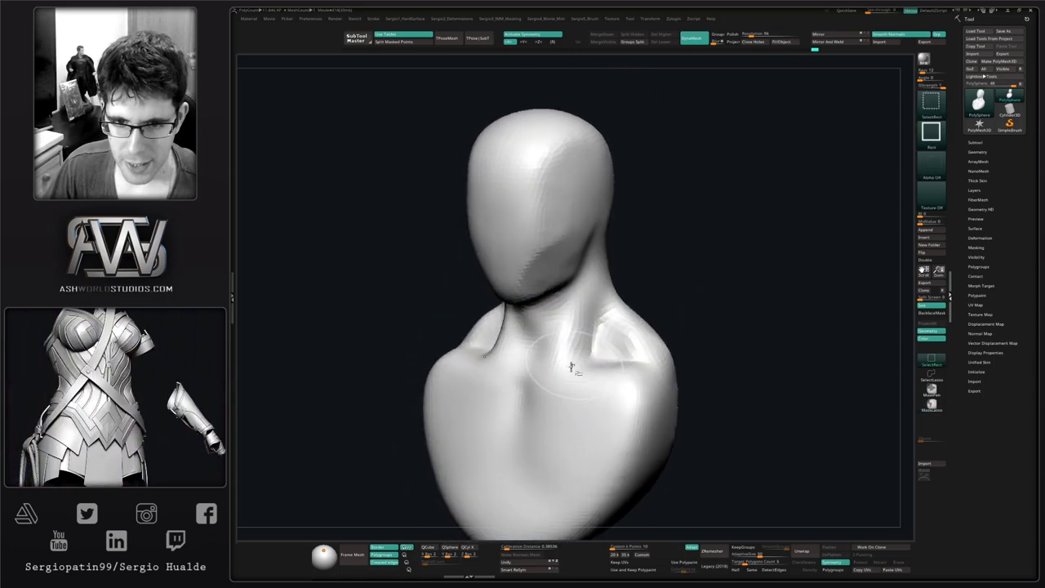
left_click_drag(572, 356, 570, 359)
right_click_drag(569, 359, 588, 361)
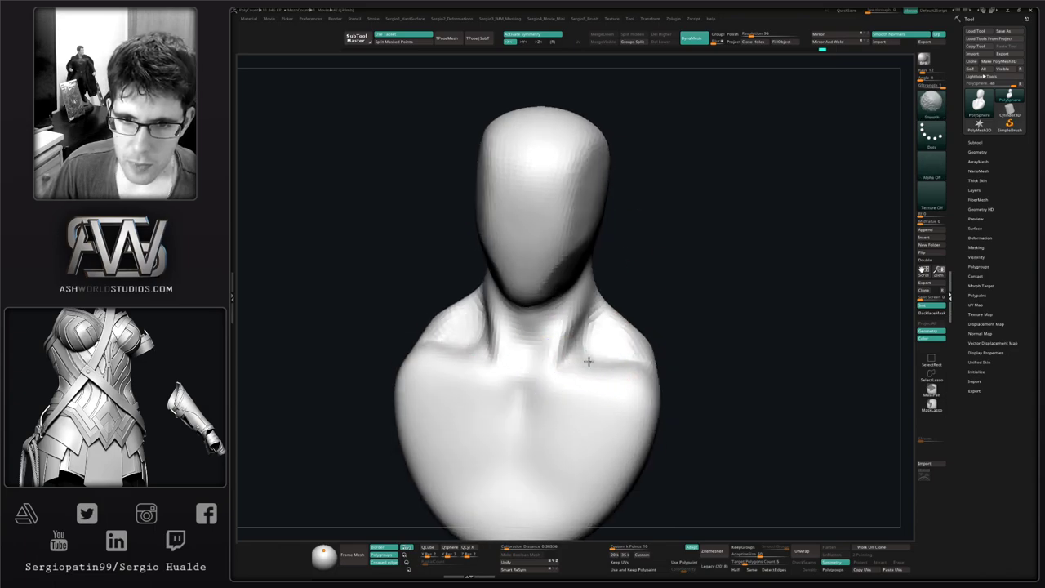
Smooth the side of the jaw on the head.
right_click_drag(616, 302, 592, 376, "ctrl")
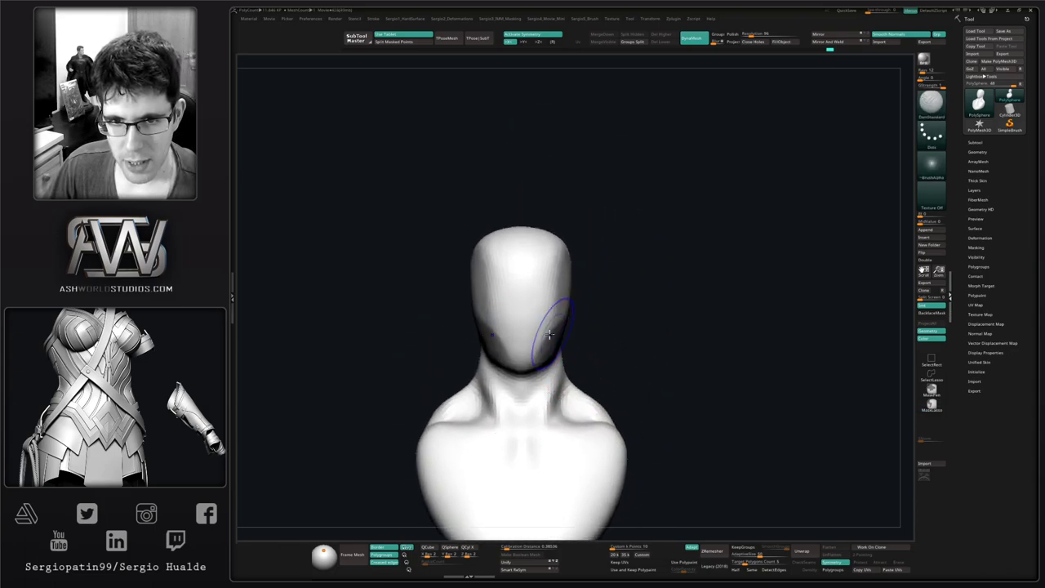
left_click_drag(550, 338, 563, 333, "shift")
right_click_drag(602, 331, 711, 319)
Append a Sphere3D as a new subtool.
left_click(974, 143)
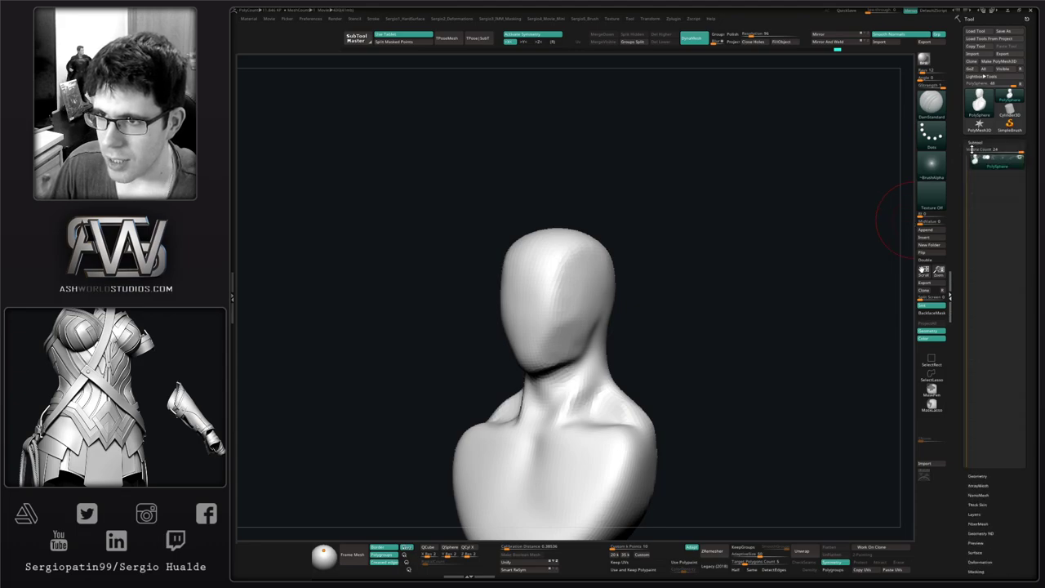
left_click(928, 230)
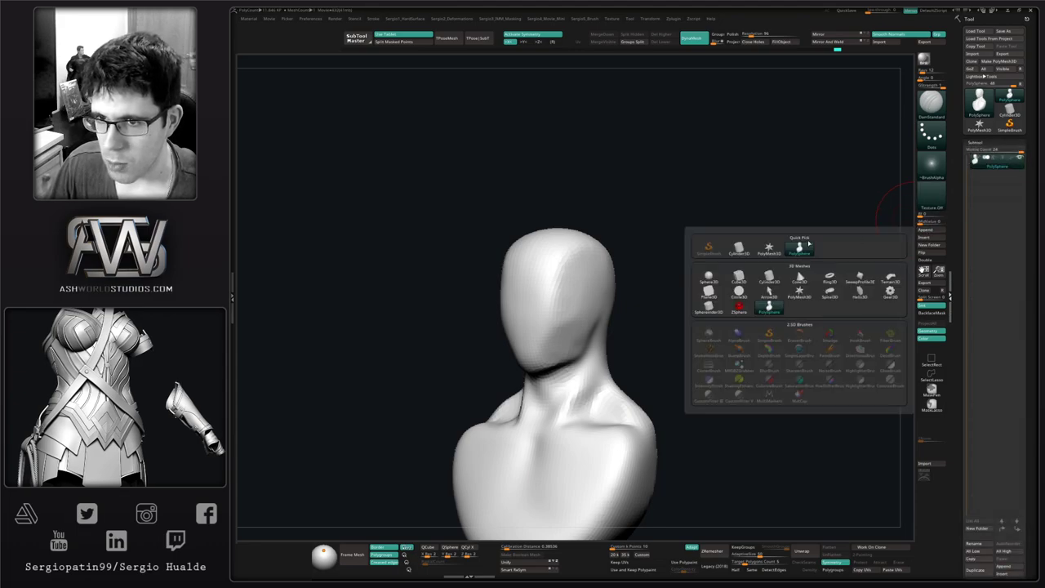
left_click(707, 277)
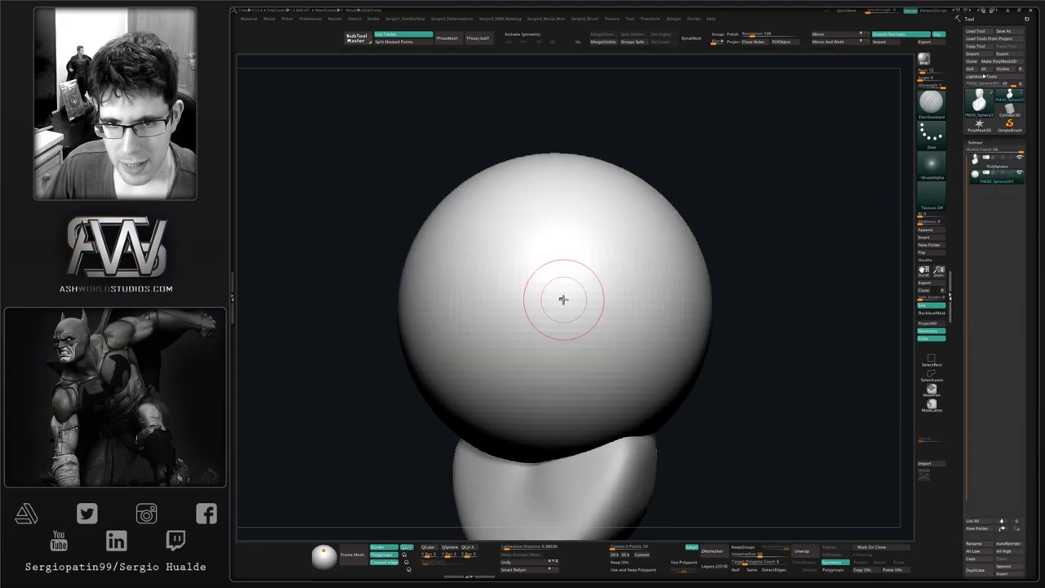
Scale the sphere down to slightly larger than the head and raise it over the top of the skull.
key("w")
left_click_drag(555, 310, 503, 339)
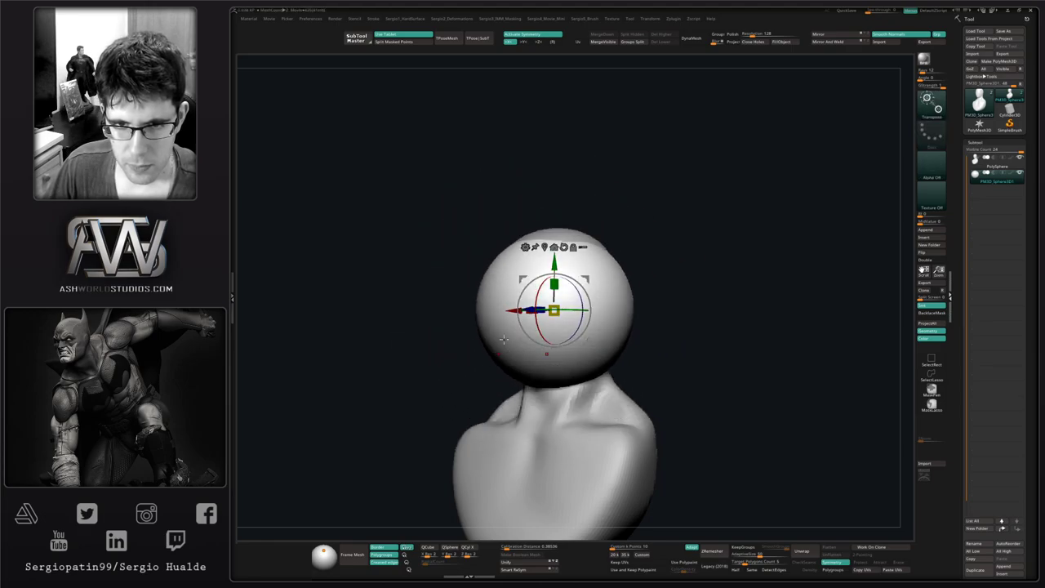
left_click_drag(554, 262, 555, 209)
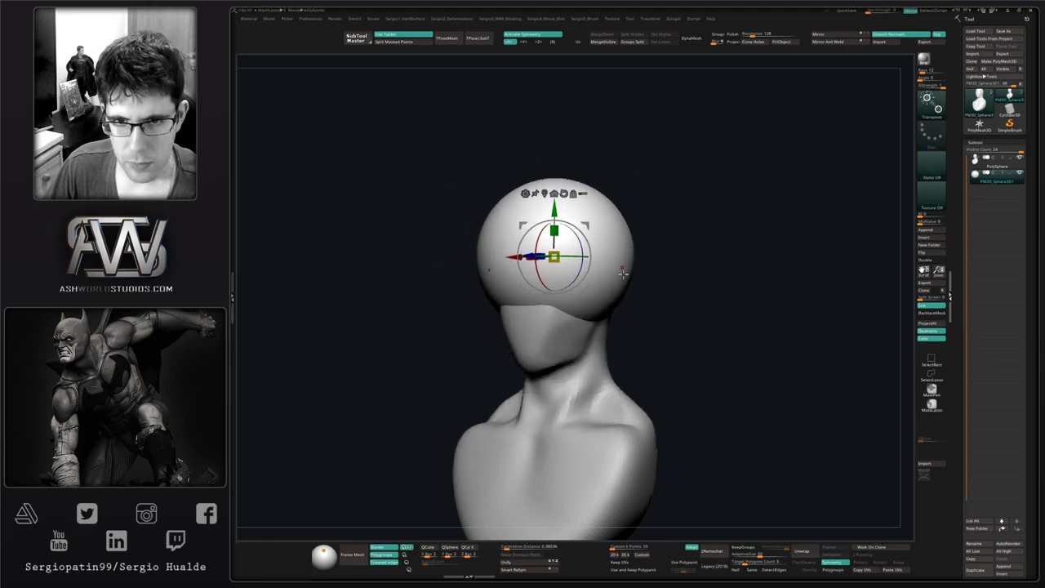
mouse_move(623, 271)
right_mouse_down("shift")
mouse_move(628, 312)
mouse_move(629, 300)
right_mouse_up("shift")
Switch to a large Move brush and start fitting the sphere to the skull from the front and side.
key("q")
key("s")
mouse_move(630, 308)
left_mouse_down()
mouse_move(655, 310)
mouse_move(659, 328)
left_mouse_up()
left_click_drag(654, 290, 657, 282)
right_click_drag(651, 282, 665, 303, "shift")
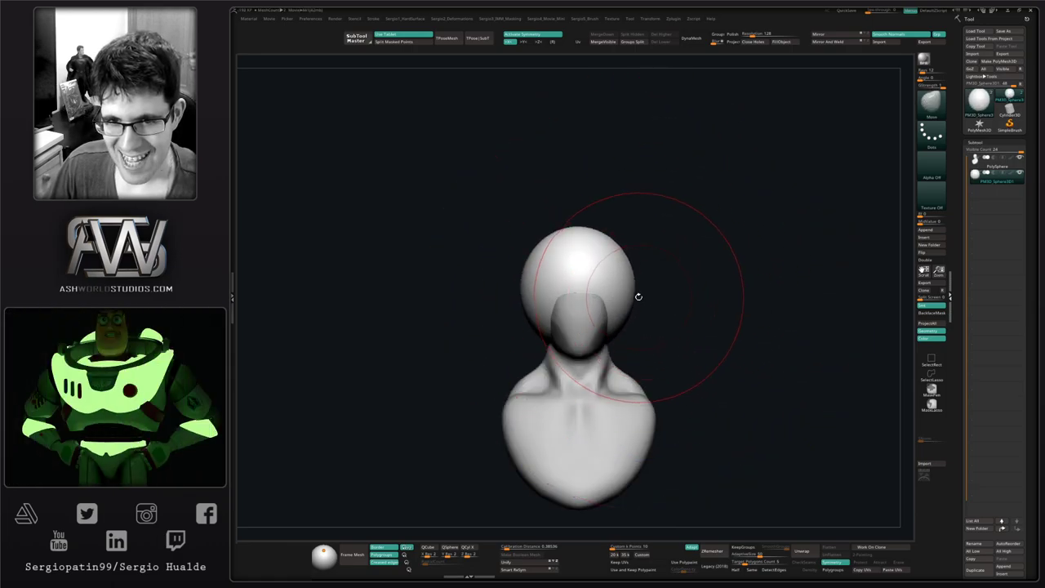
left_click_drag(608, 291, 585, 309)
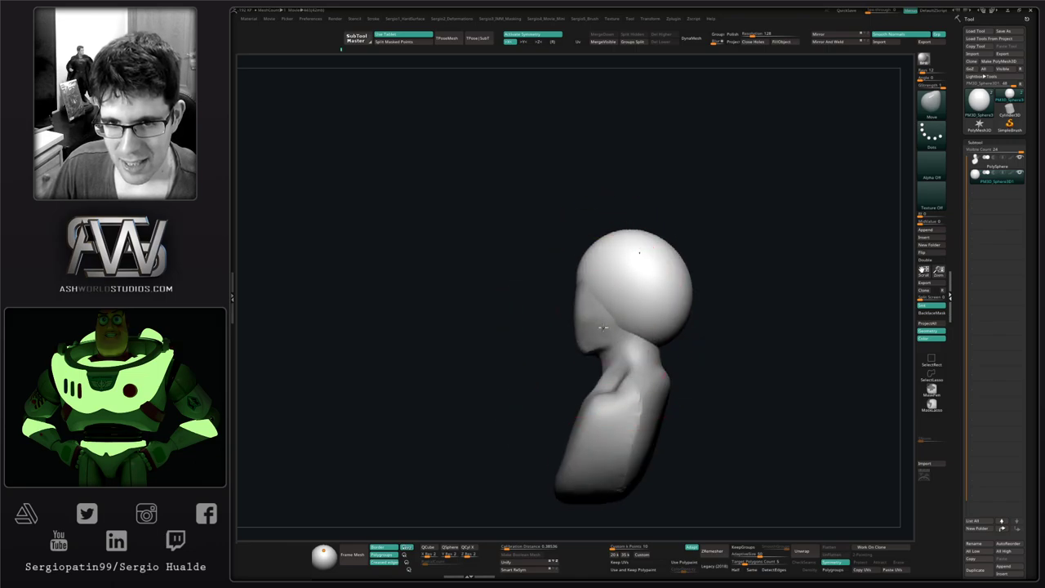
right_click_drag(606, 315, 611, 354, "alt")
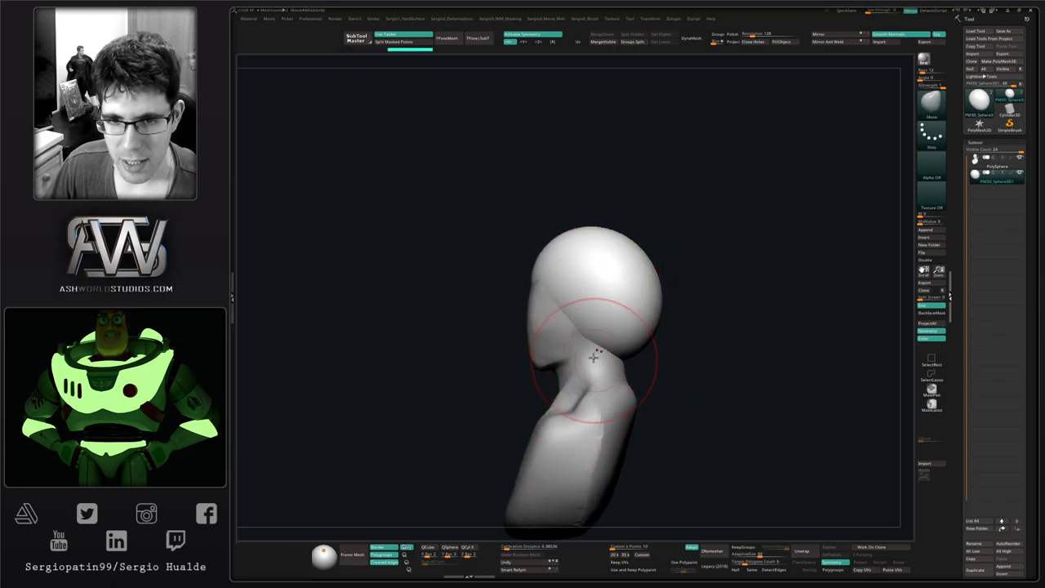
Pull in the back of the sphere and shape its underside along the nape with the Move brush.
key("alt+s")
left_click_drag(579, 361, 594, 373)
key("alt+s")
key("bracketright")
left_click_drag(654, 311, 639, 314)
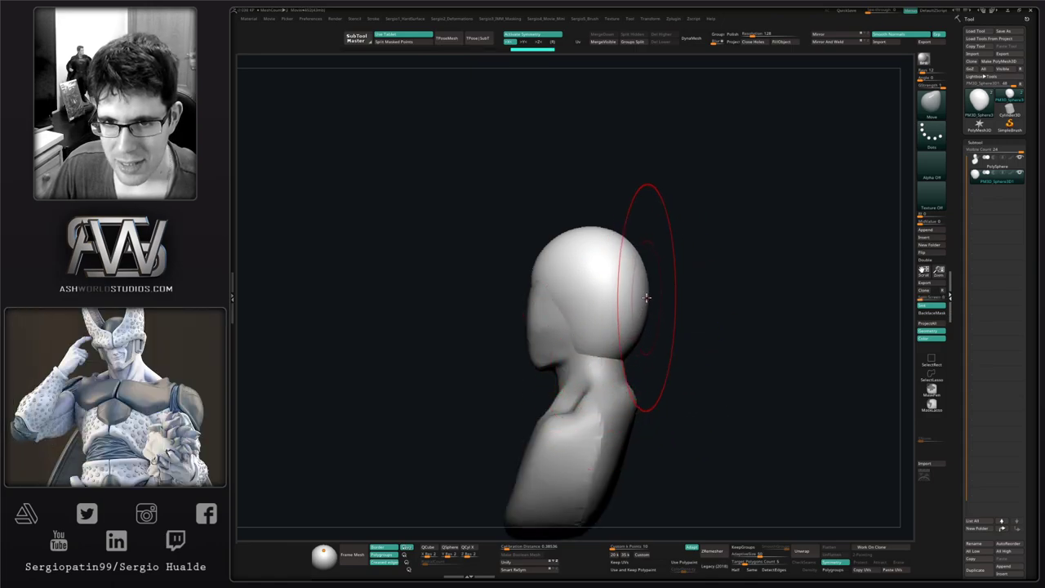
key("s")
left_click_drag(607, 231, 606, 236)
Narrow the sides and lower back of the sphere so the cap follows the skull.
right_click_drag(654, 297, 610, 303)
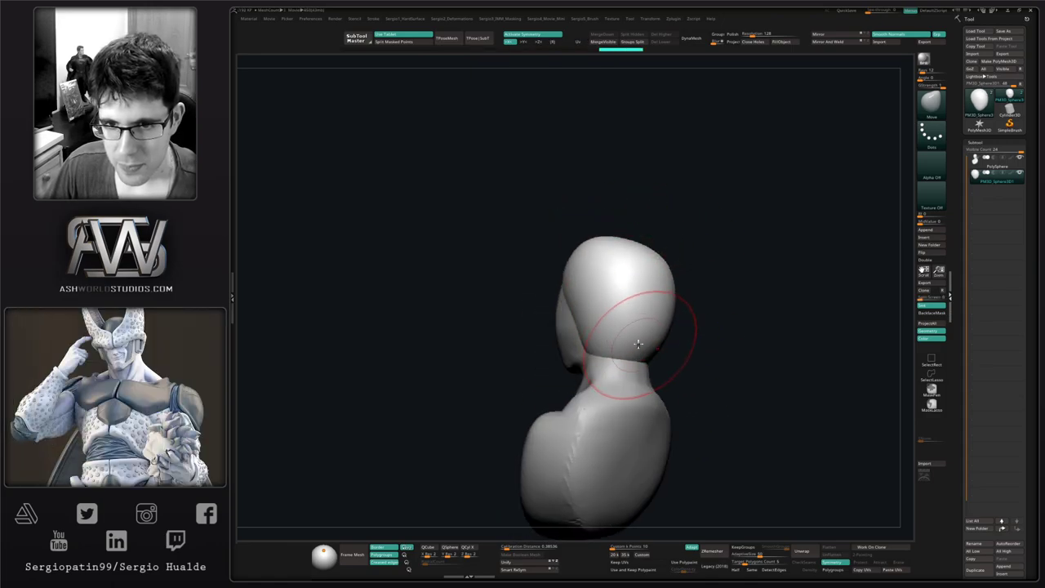
left_click_drag(639, 346, 632, 344)
right_click_drag(650, 336, 618, 334)
left_click_drag(608, 310, 615, 308)
right_click_drag(610, 311, 669, 327)
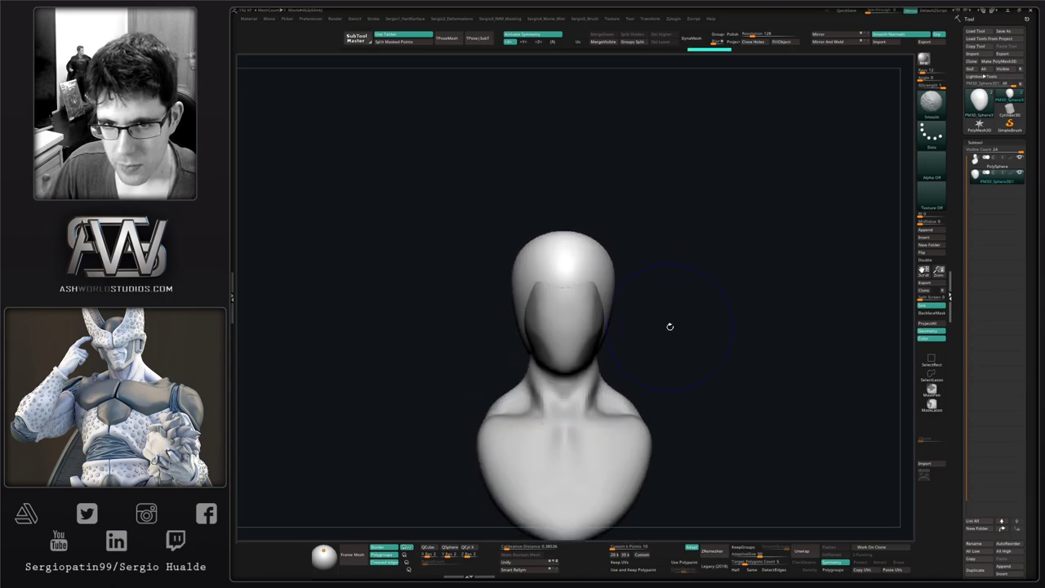
Shape the front edge of the cap over the forehead and temples with a resized Move brush.
mouse_move(592, 289)
right_mouse_down("alt")
mouse_move(597, 331)
mouse_move(560, 348)
mouse_move(573, 347)
right_mouse_up("alt")
key("s")
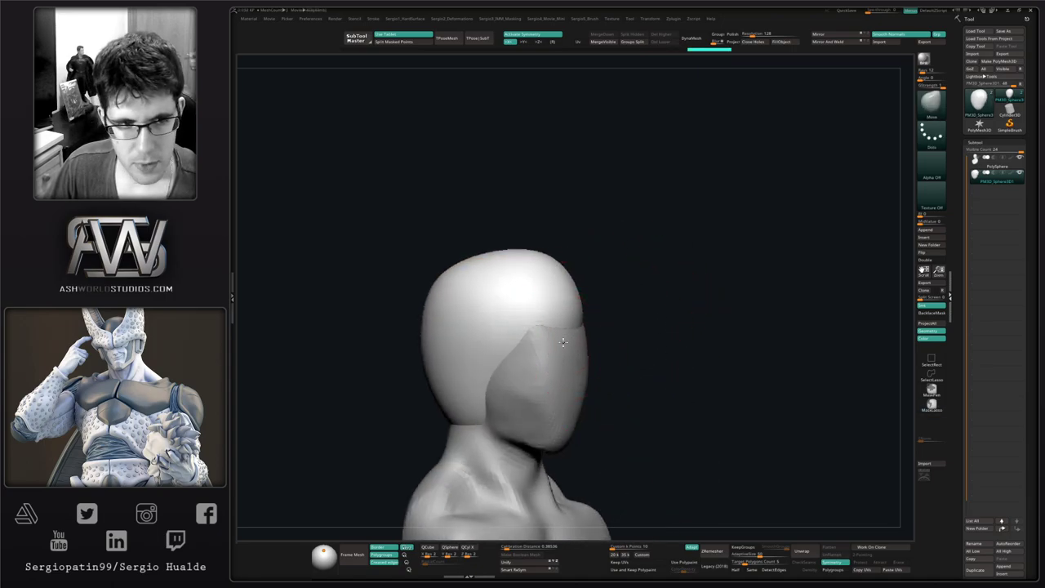
left_click_drag(563, 342, 570, 336)
right_click_drag(569, 336, 583, 340)
left_click_drag(566, 310, 540, 327)
mouse_move(564, 339)
right_mouse_down()
mouse_move(538, 346)
mouse_move(522, 333)
mouse_move(610, 321)
right_mouse_up()
Adjust the cap's side edge around the temple and behind the cheek with the Move brush.
right_click_drag(511, 416, 558, 389, "alt")
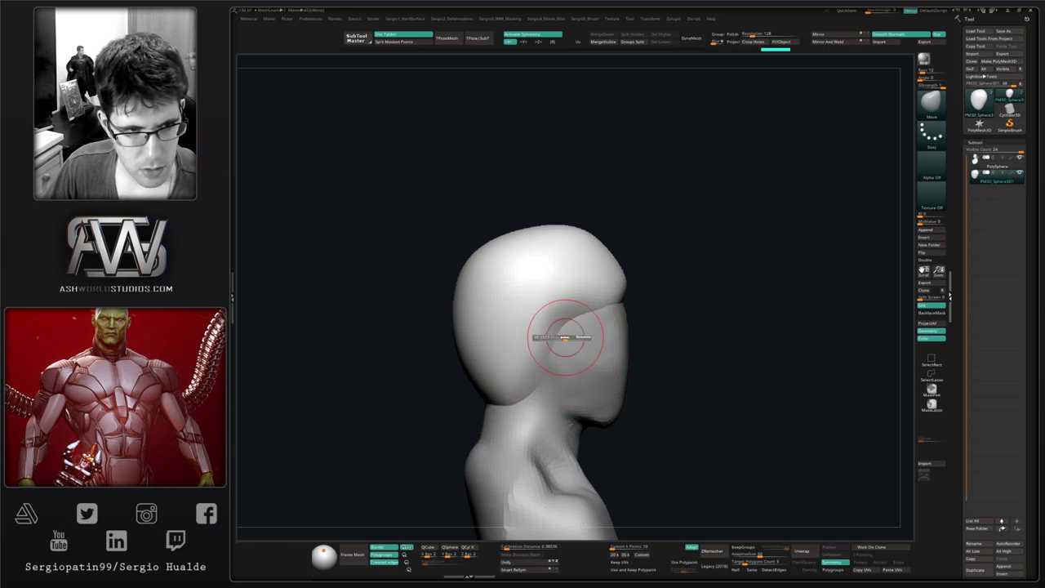
left_click_drag(564, 337, 573, 337)
mouse_move(588, 322)
right_mouse_down()
mouse_move(585, 338)
mouse_move(600, 331)
right_mouse_up()
right_click_drag(600, 331, 553, 302, "alt")
left_click_drag(682, 333, 599, 293)
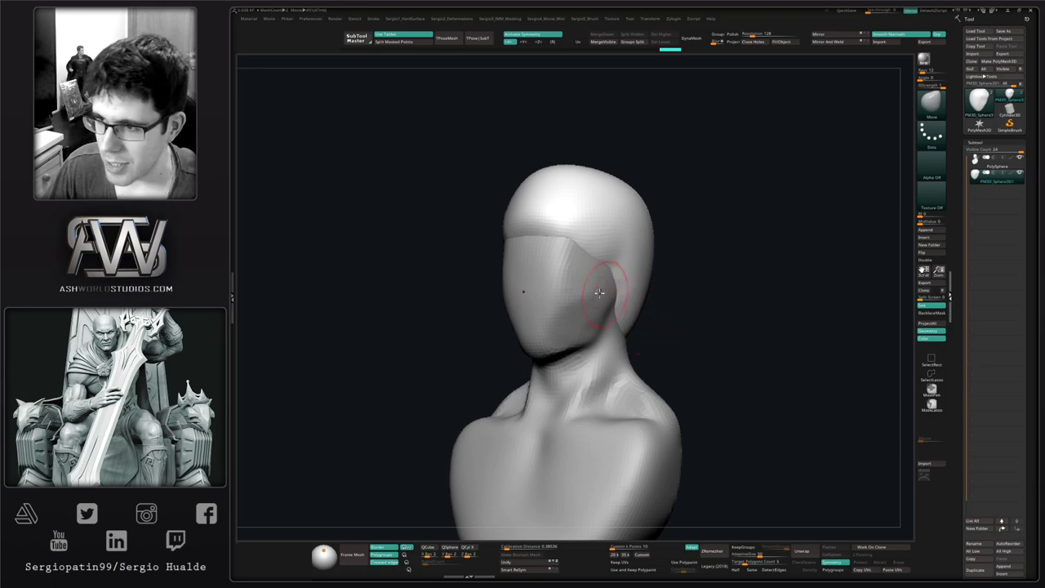
Select the head subtool and carve short horizontal guide marks across the middle of the face with DamStandard.
right_click_drag(539, 336, 564, 381, "ctrl")
left_click(562, 347, "alt")
mouse_move(560, 338)
right_mouse_down("alt")
mouse_move(594, 377)
mouse_move(550, 310)
right_mouse_up("alt")
key("b")
key("d")
key("s")
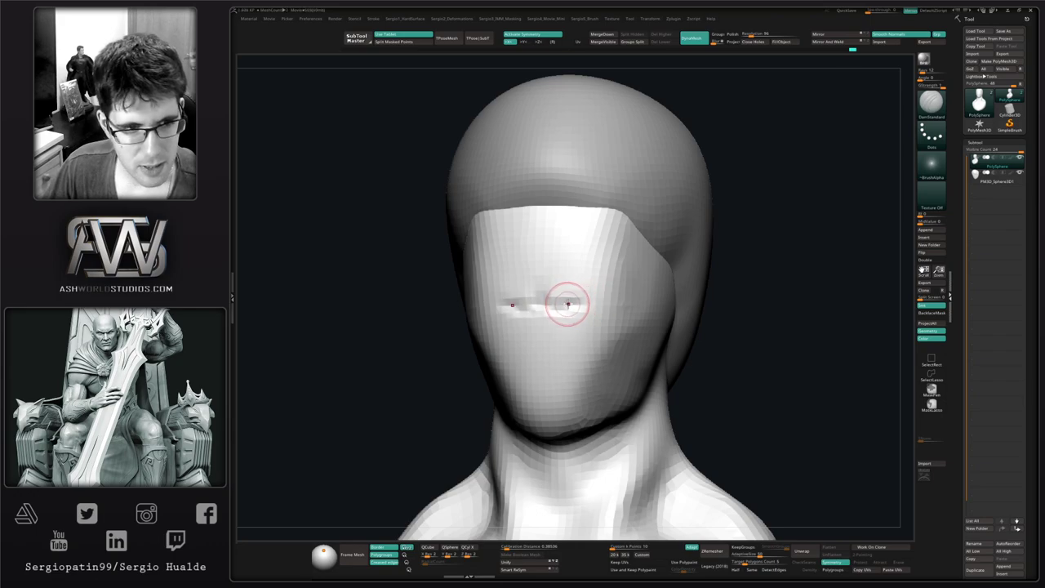
mouse_move(572, 299)
right_mouse_down()
mouse_move(576, 334)
mouse_move(569, 311)
right_mouse_up()
right_click_drag(569, 311, 567, 262, "alt")
Reshape the side of the neck and the jawline with the Move brush.
key("b")
key("m")
key("v")
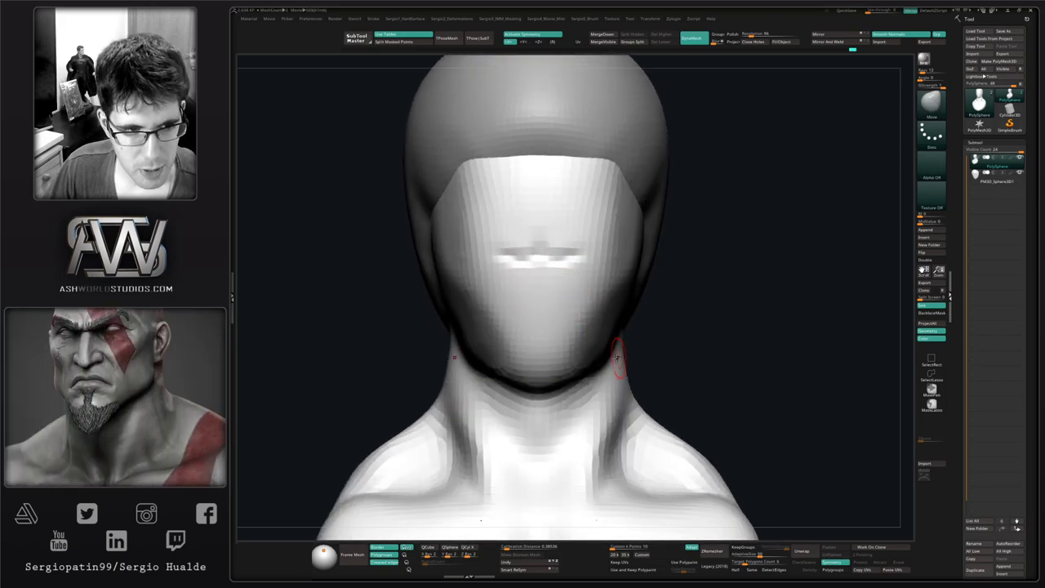
right_click_drag(640, 357, 618, 357)
left_click_drag(630, 364, 654, 317)
left_click_drag(610, 355, 615, 353)
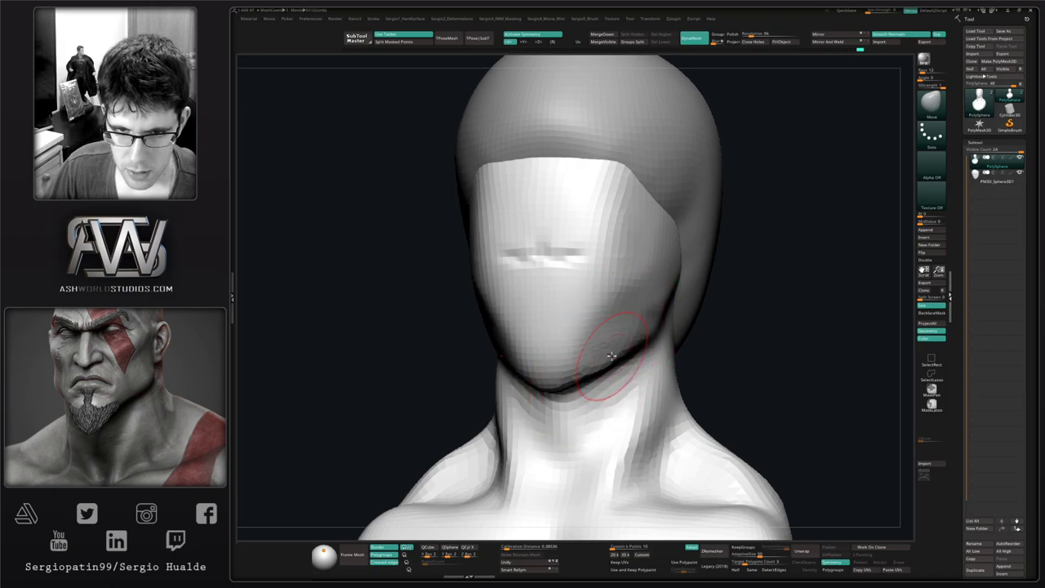
Pull the chin and its lower edge slightly downward with the Move brush.
right_click_drag(611, 356, 632, 335, "ctrl")
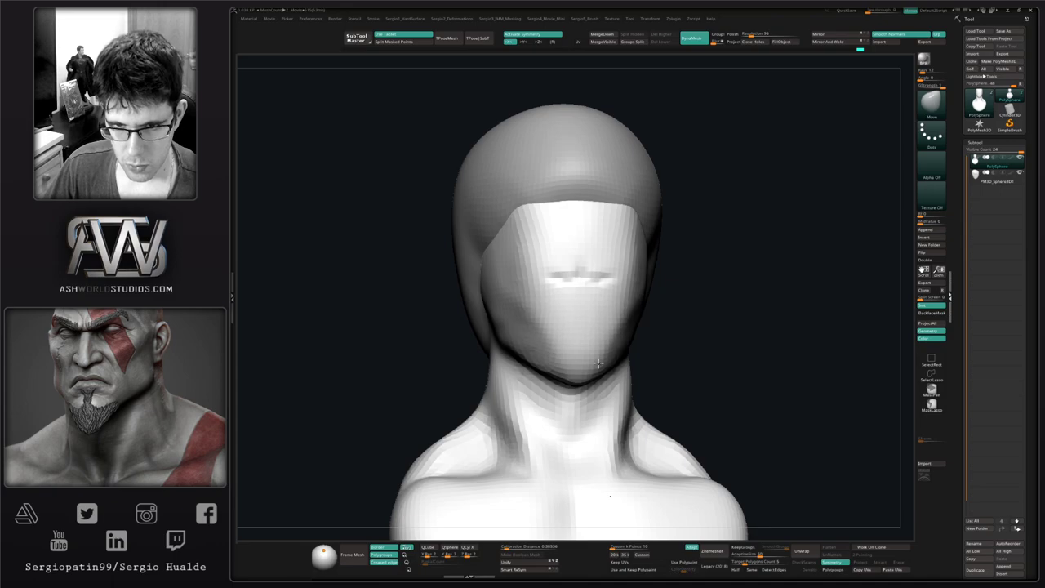
left_click_drag(598, 364, 597, 366)
right_click_drag(600, 366, 583, 374)
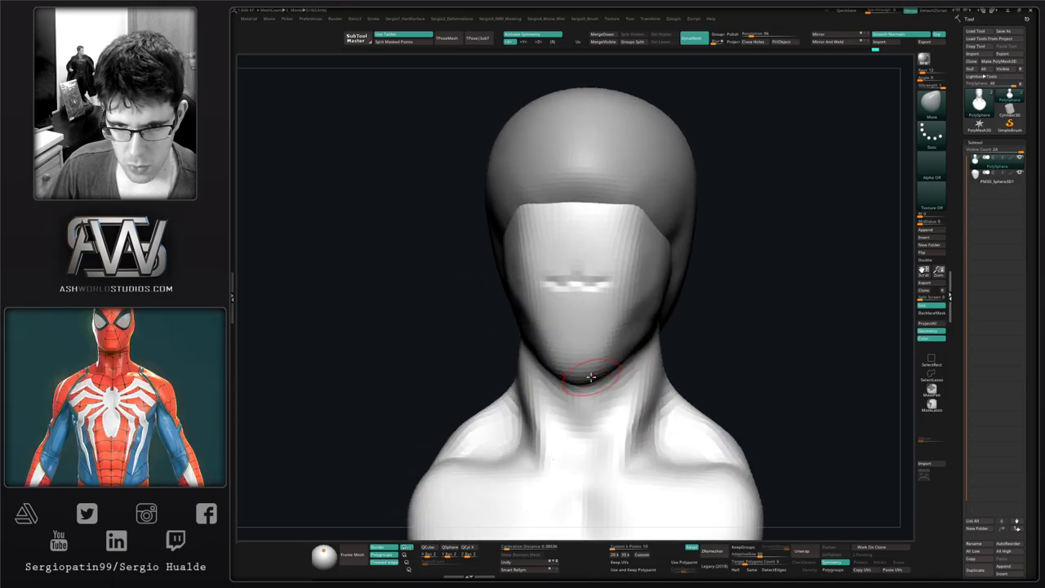
left_click_drag(591, 376, 582, 386)
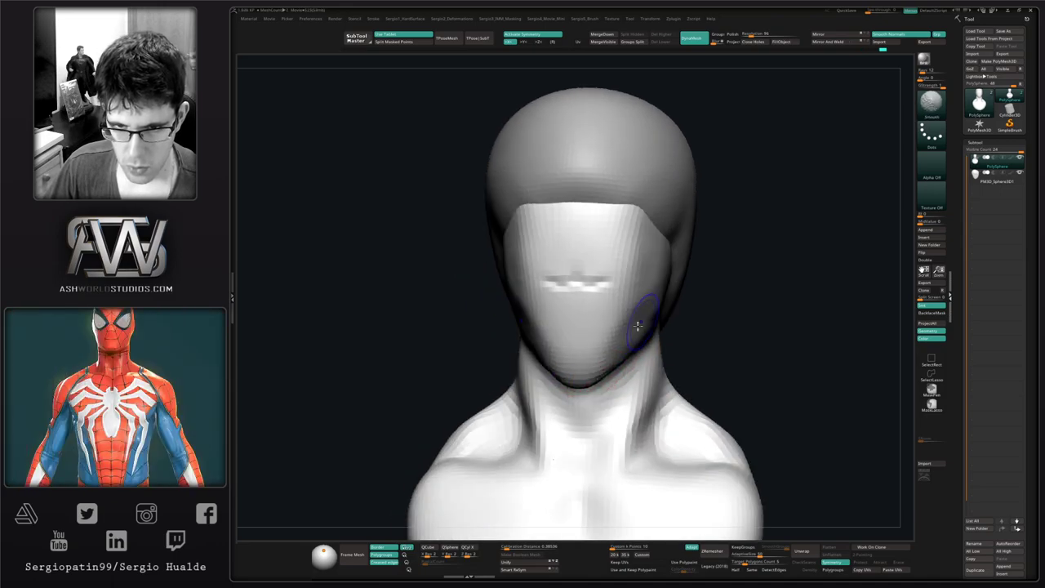
Smooth the side of the jaw and the temple area of the face.
left_click_drag(638, 326, 627, 308, "shift")
mouse_move(639, 226)
left_mouse_down("shift")
mouse_move(635, 217)
mouse_move(640, 236)
left_mouse_up("shift")
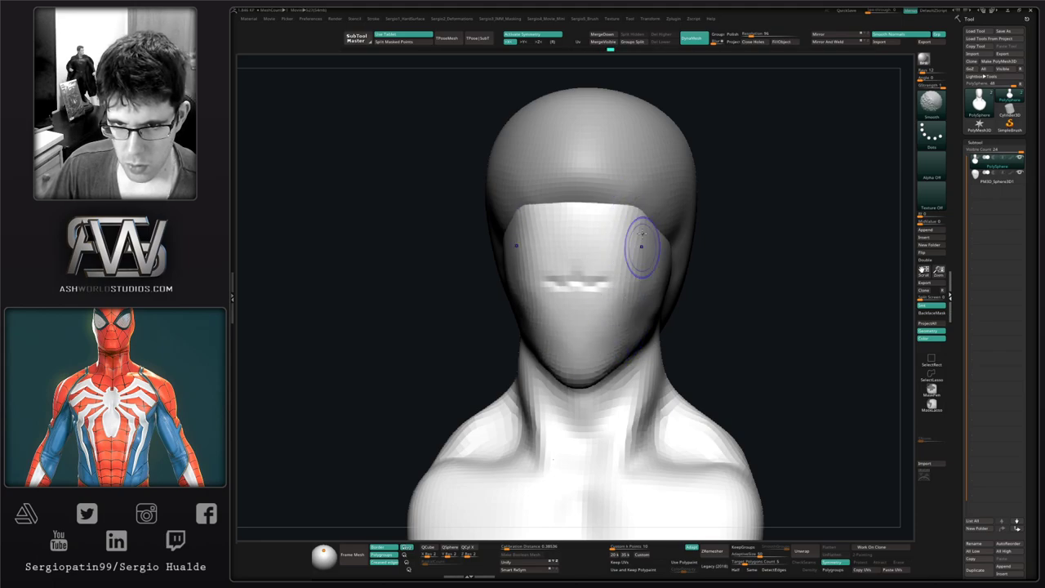
mouse_move(660, 284)
right_mouse_down()
mouse_move(648, 316)
mouse_move(631, 313)
right_mouse_up()
Push the chin tip slightly upward with the Move brush and soften the corner of the jaw.
left_click_drag(582, 384, 583, 373)
mouse_move(619, 364)
right_mouse_down()
mouse_move(608, 365)
mouse_move(623, 340)
mouse_move(609, 344)
mouse_move(627, 324)
right_mouse_up()
right_click(599, 361)
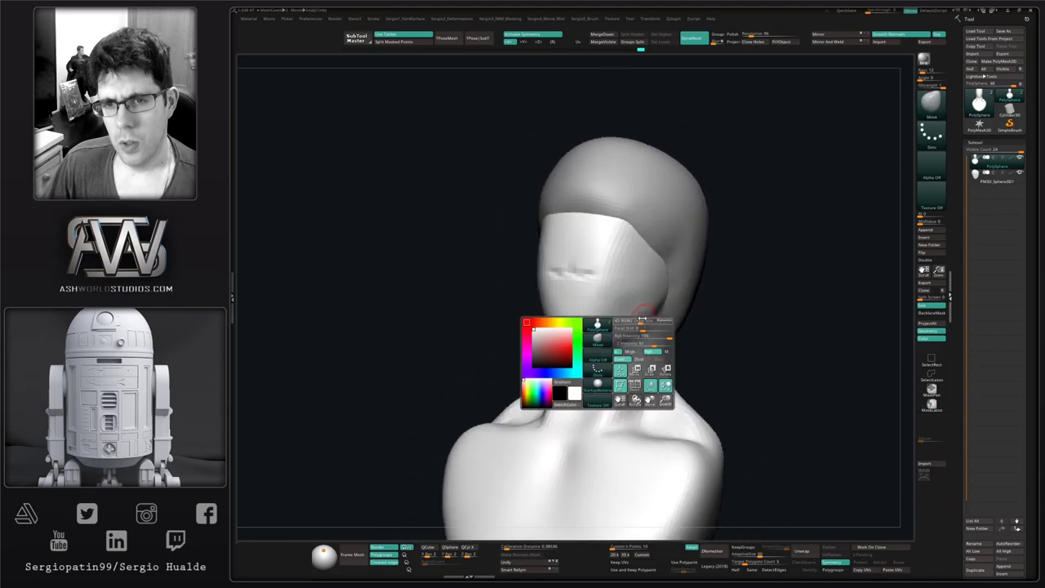
left_click_drag(641, 312, 651, 305, "shift")
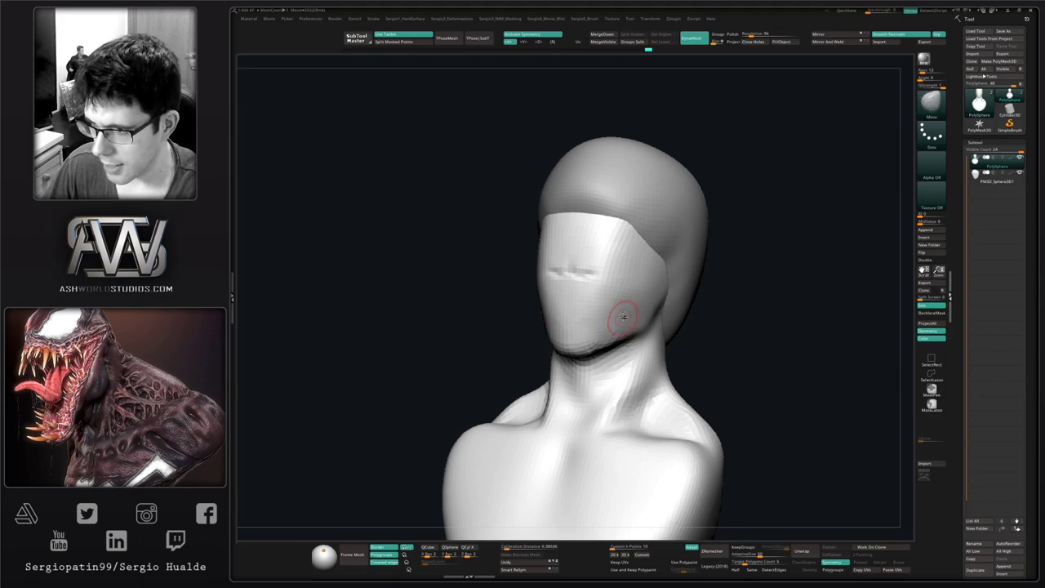
right_click_drag(623, 317, 643, 343, "ctrl")
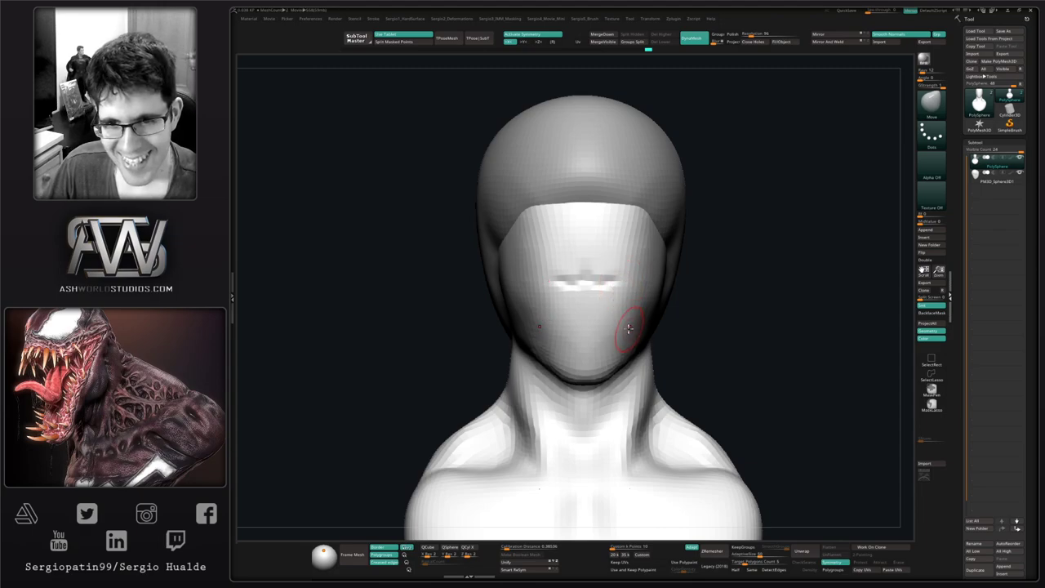
Carve symmetrical horizontal grooves for the eye line outward from the middle of the face with the DamStandard brush.
right_click_drag(629, 329, 604, 325)
key("b")
key("d")
key("s")
left_click_drag(606, 277, 627, 271)
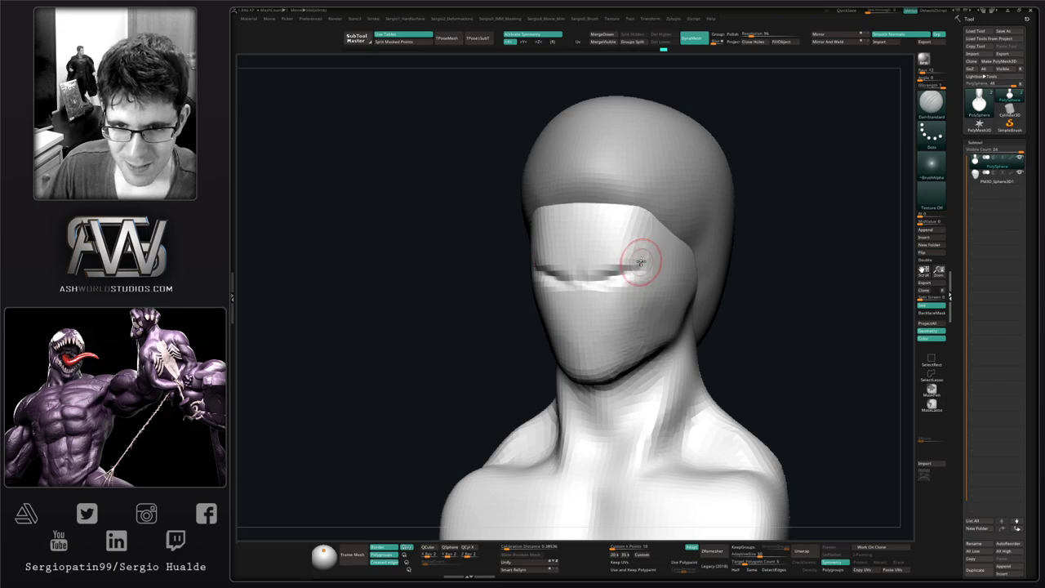
Adjust the front of the face below the nose bridge in profile with an enlarged Move brush.
mouse_move(612, 289)
right_mouse_down()
mouse_move(601, 273)
mouse_move(595, 285)
right_mouse_up()
key("b")
key("m")
key("v")
key("s")
left_click_drag(603, 276, 618, 275)
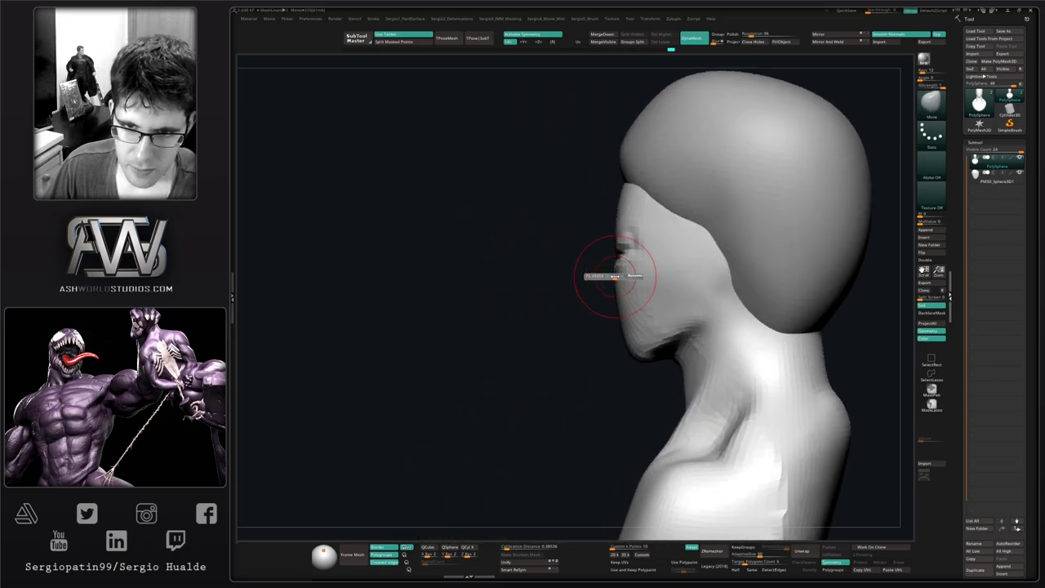
right_click_drag(600, 279, 614, 280)
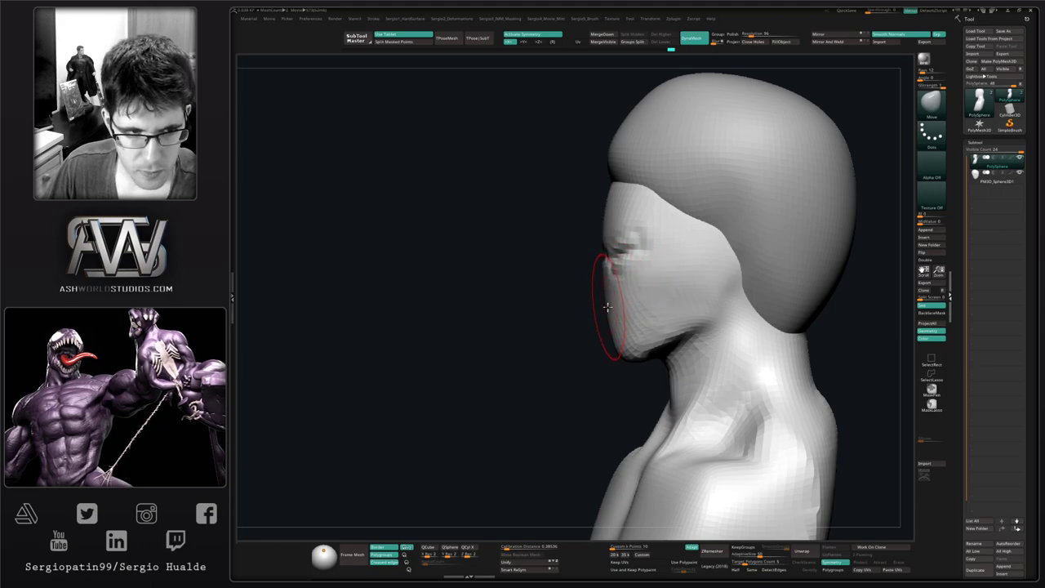
left_click_drag(606, 303, 609, 299)
Block in the nose and carve the groove under its base with the DamStandard brush.
mouse_move(604, 299)
right_mouse_down()
mouse_move(622, 297)
mouse_move(602, 265)
right_mouse_up()
key("b")
key("d")
key("s")
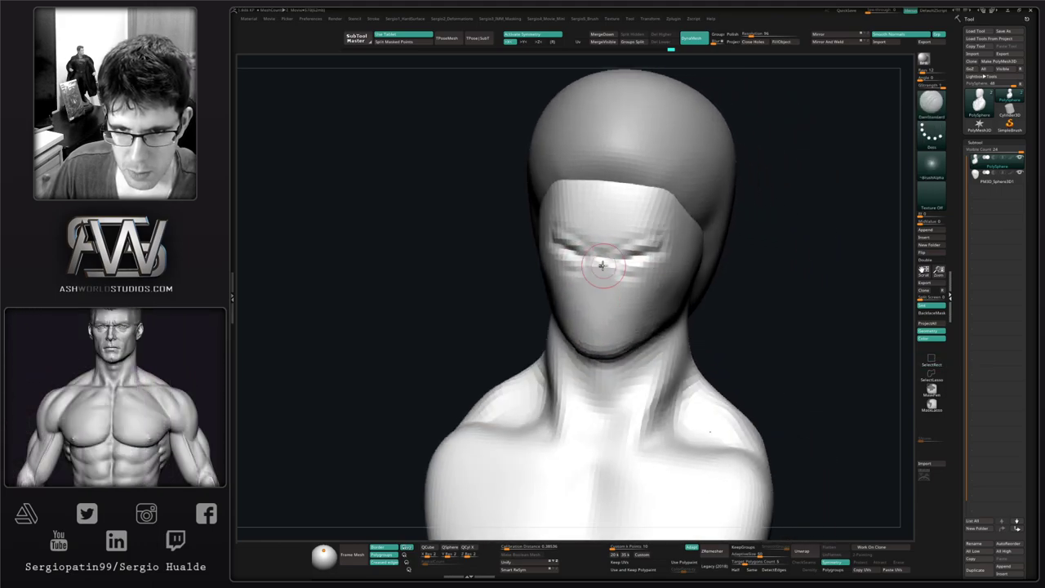
right_click_drag(609, 303, 593, 292)
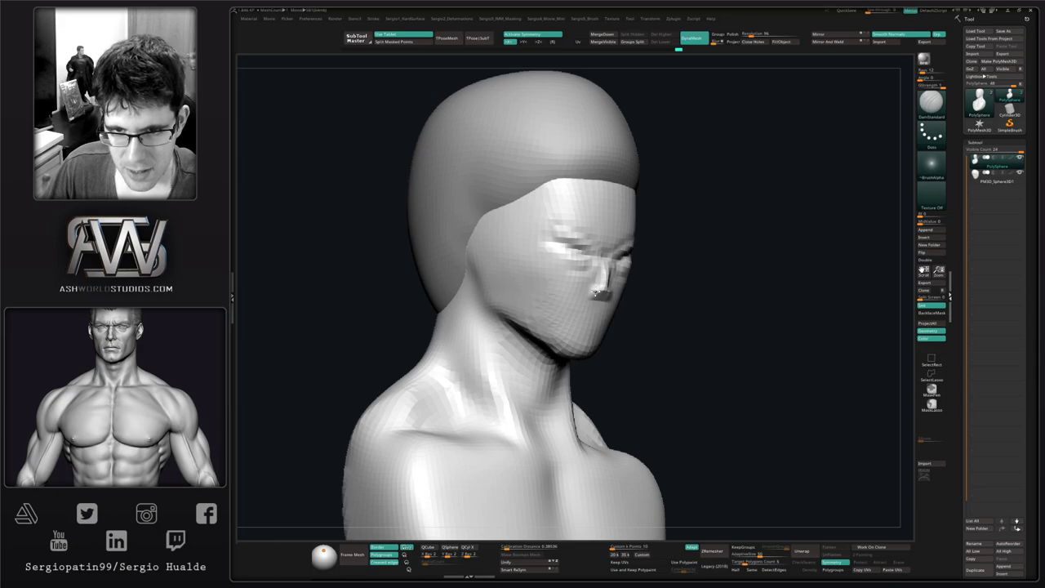
Pull the nose outward into a pointed profile and push the front of the chin slightly back with the Move brush.
key("b")
key("m")
key("v")
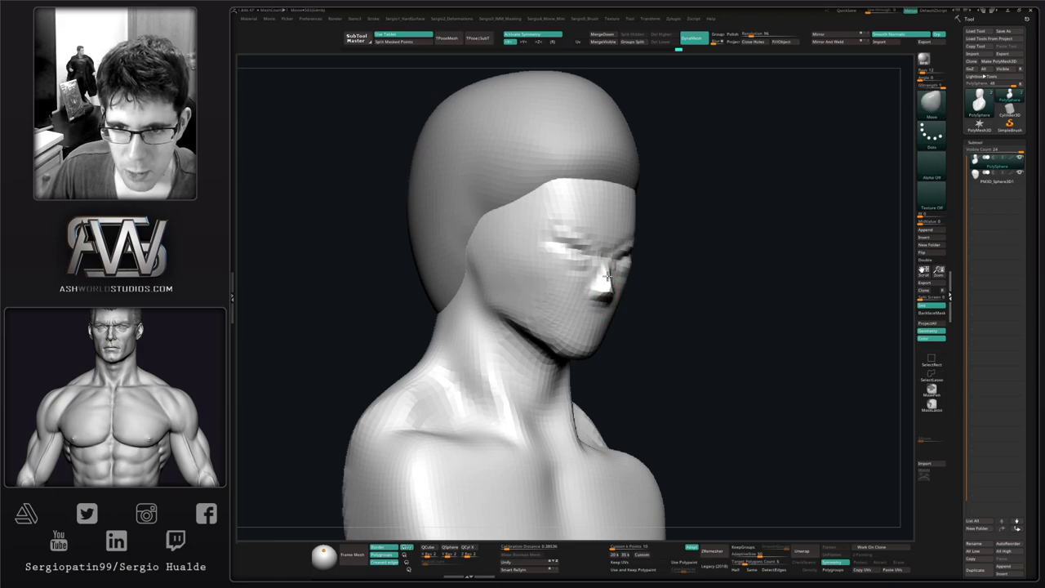
mouse_move(606, 276)
right_mouse_down()
mouse_move(563, 281)
mouse_move(584, 310)
mouse_move(587, 271)
right_mouse_up()
key("s")
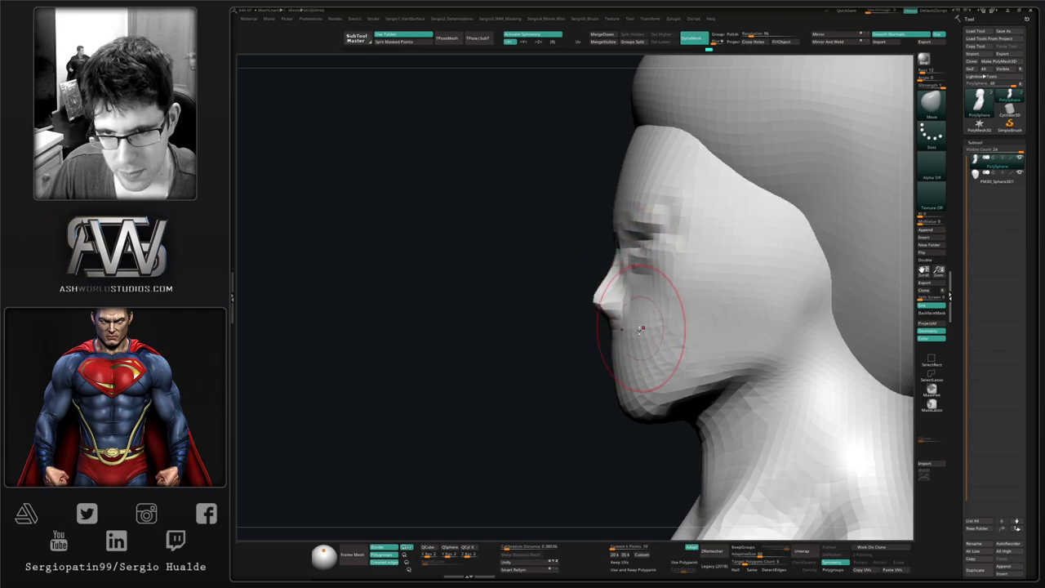
left_click_drag(615, 368, 623, 367)
right_click_drag(662, 296, 650, 294)
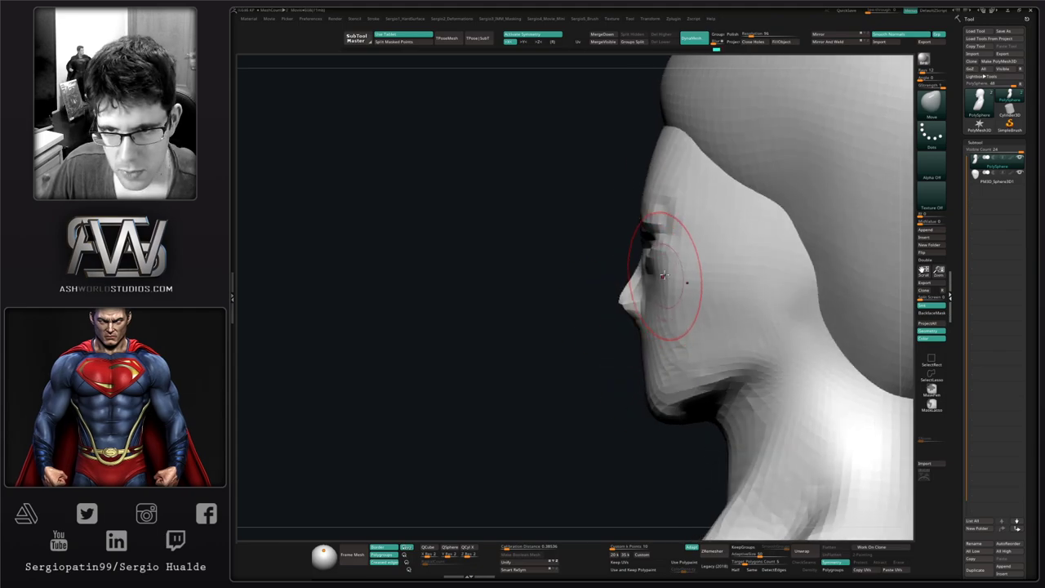
Smooth the cheek beside the nose, the side of the face and the underside of the jaw.
key("s")
left_click_drag(655, 264, 640, 263)
right_click_drag(640, 264, 651, 265)
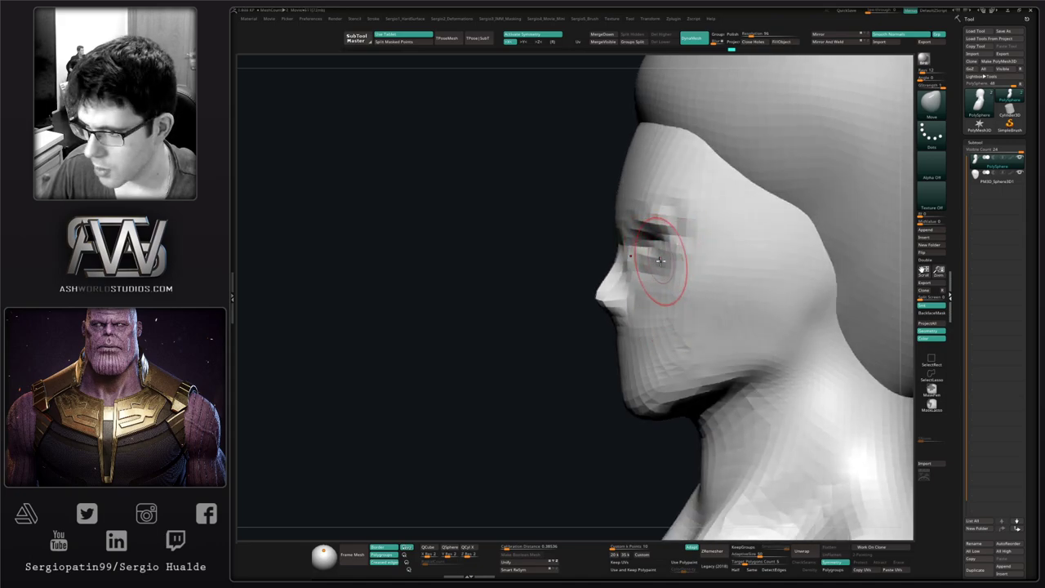
right_click_drag(649, 273, 637, 290, "alt")
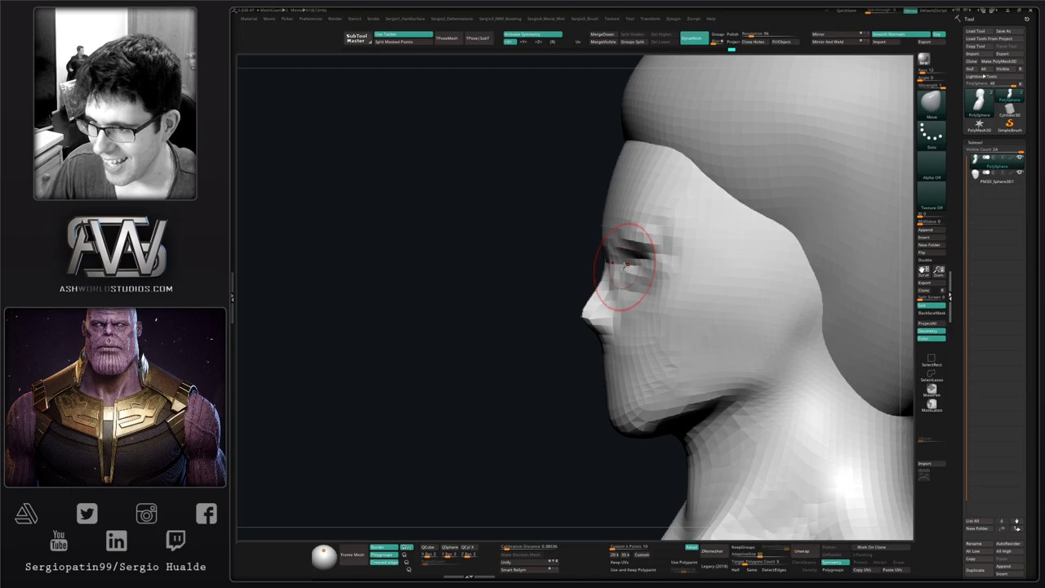
right_click_drag(614, 269, 658, 276)
mouse_move(653, 281)
left_mouse_down("shift")
mouse_move(641, 315)
mouse_move(640, 286)
left_mouse_up("shift")
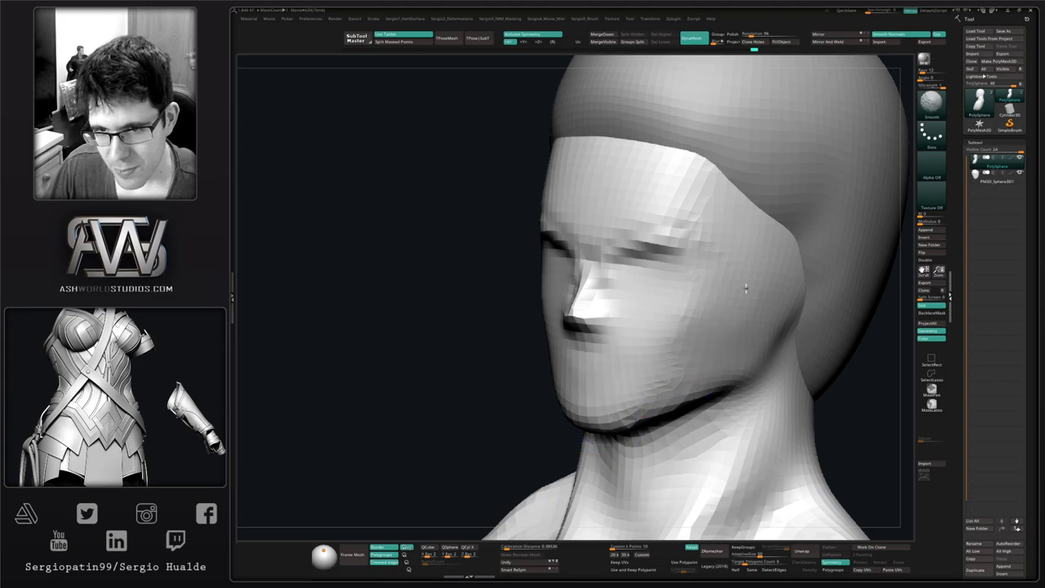
left_click_drag(686, 374, 690, 351, "shift")
mouse_move(690, 351)
right_mouse_down()
mouse_move(626, 323)
mouse_move(634, 366)
mouse_move(643, 365)
right_mouse_up()
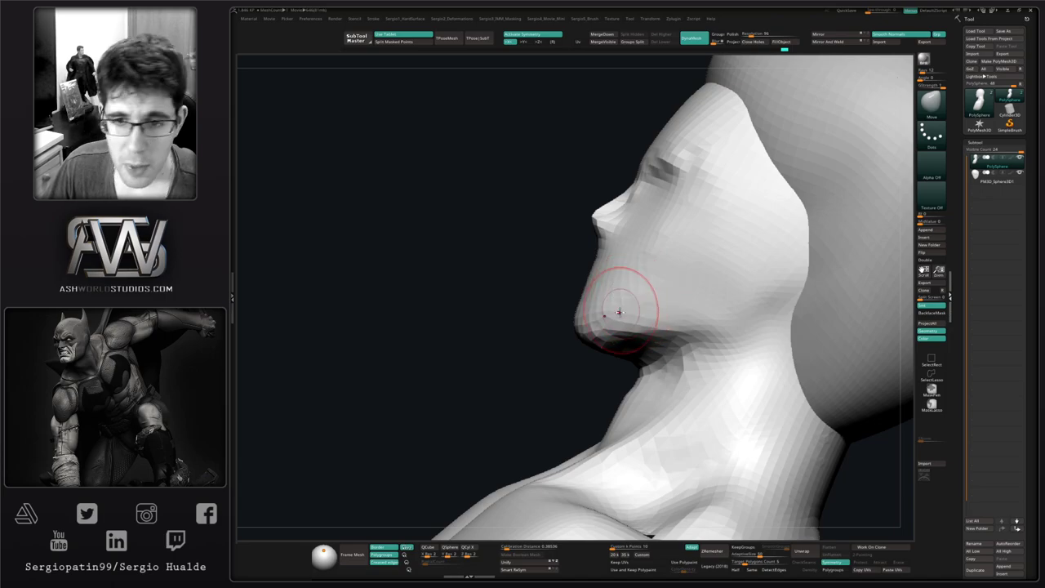
right_click_drag(702, 371, 704, 367)
left_click_drag(591, 357, 677, 338, "shift")
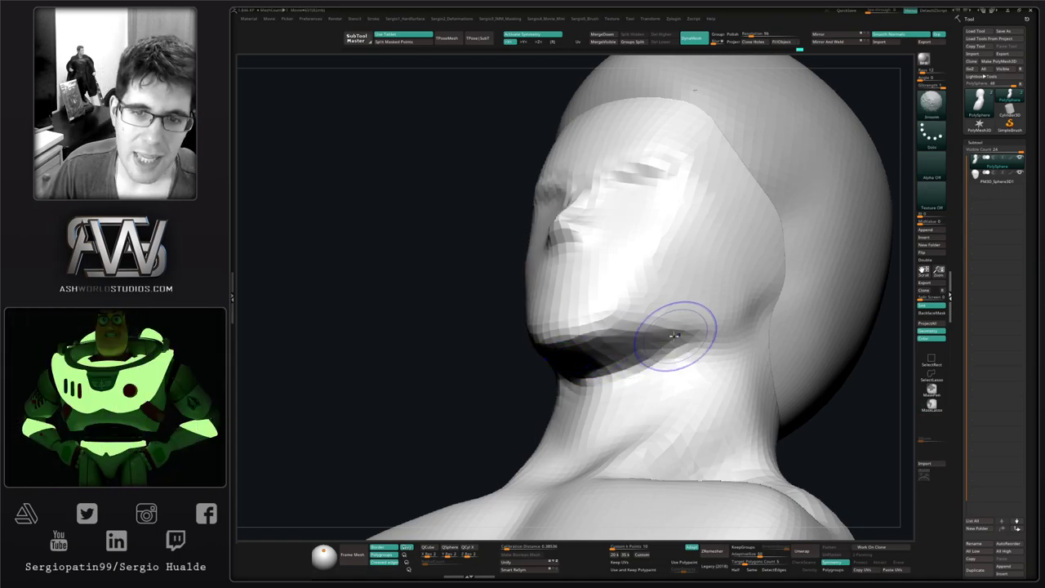
Carve a crisp edge along the underside of the jaw up toward the ear with the DamStandard brush.
mouse_move(672, 321)
right_mouse_down()
mouse_move(684, 353)
mouse_move(682, 344)
right_mouse_up()
key("b")
key("d")
key("s")
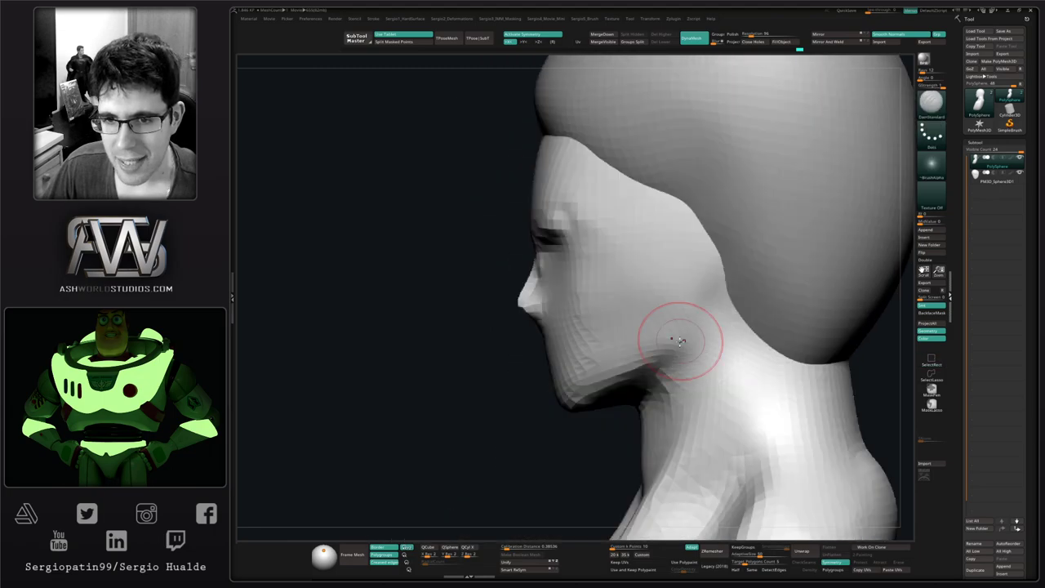
mouse_move(649, 393)
left_mouse_down()
mouse_move(708, 329)
mouse_move(721, 284)
mouse_move(717, 307)
mouse_move(660, 384)
left_mouse_up()
right_click_drag(671, 374, 689, 357)
Reshape the jawline and chin with the Move brush.
key("b")
key("m")
key("v")
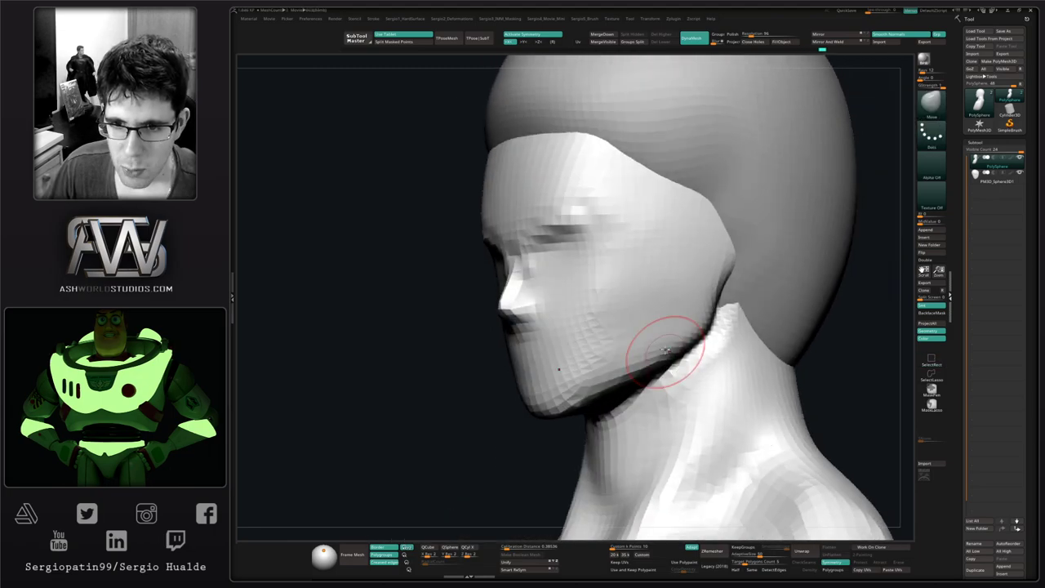
mouse_move(632, 371)
left_mouse_down()
mouse_move(676, 351)
mouse_move(726, 380)
mouse_move(656, 429)
left_mouse_up()
right_click_drag(637, 445, 653, 408, "ctrl")
mouse_move(587, 367)
right_mouse_down("shift")
mouse_move(620, 363)
mouse_move(608, 370)
right_mouse_up("shift")
left_click_drag(603, 364, 594, 367)
Block in the mouth by shaping the lips and carving the grooves around them with the DamStandard brush.
right_click_drag(578, 358, 571, 366, "ctrl")
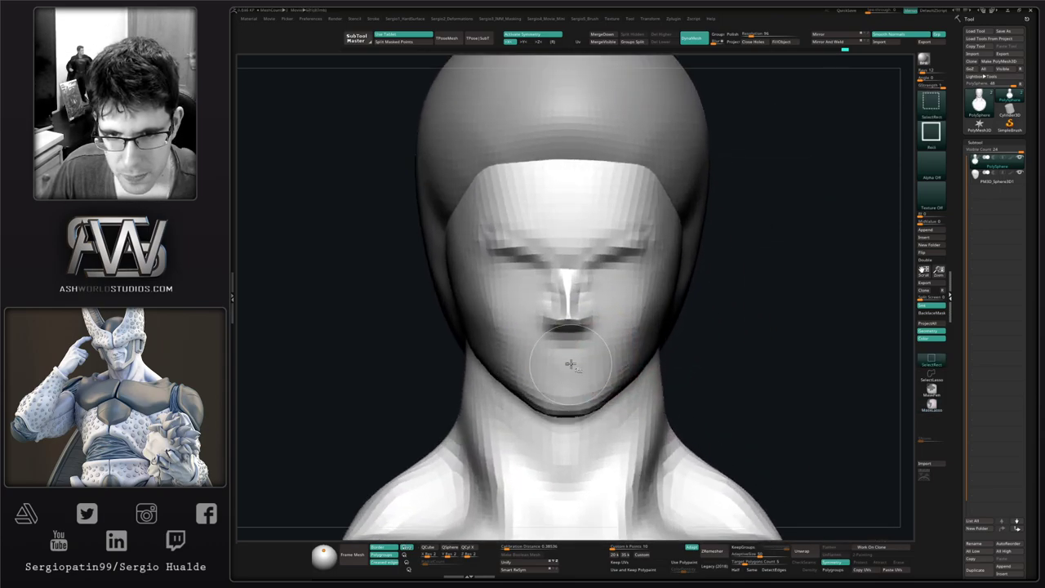
key("ctrl+shift+d")
left_click_drag(553, 361, 564, 362)
right_click_drag(564, 362, 577, 361)
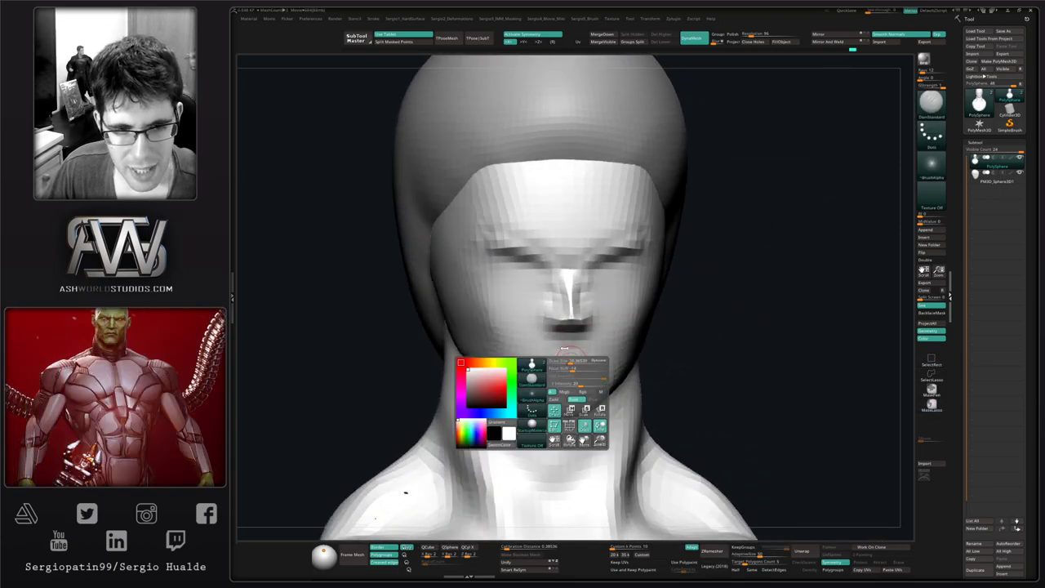
left_click_drag(574, 347, 544, 357)
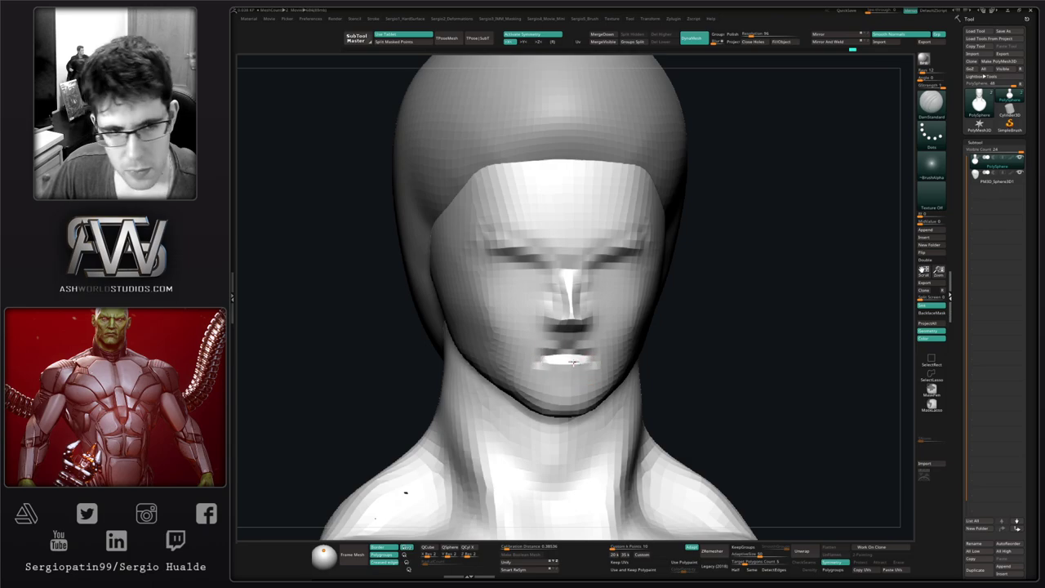
right_click_drag(573, 361, 569, 325, "alt")
right_click_drag(570, 325, 557, 348, "shift")
left_click_drag(563, 346, 543, 346)
Push the outer ends of the brows slightly upward with the Move brush.
right_click_drag(510, 368, 580, 377, "shift")
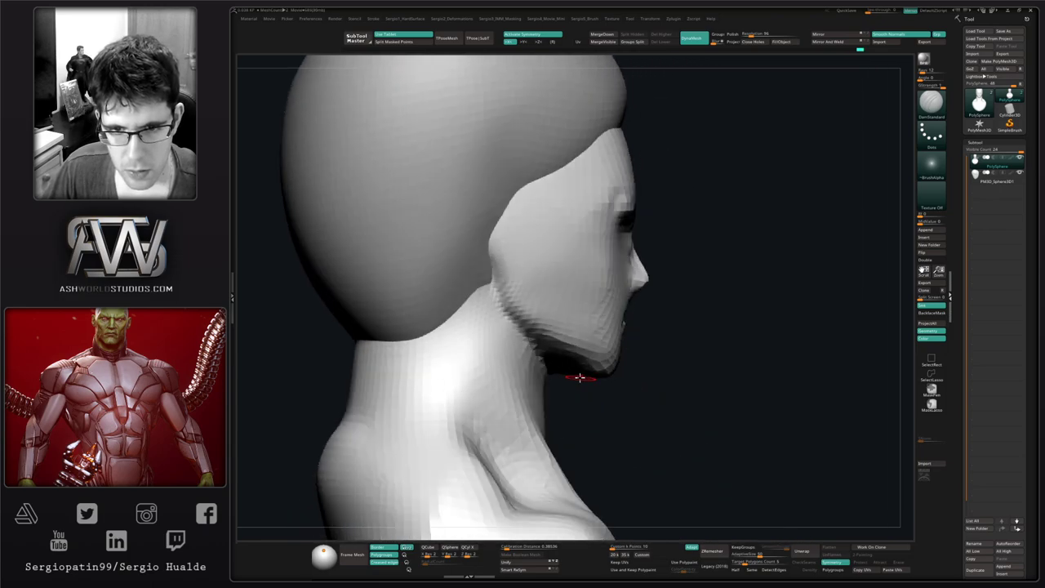
key("b")
key("m")
key("v")
key("s")
right_click_drag(645, 360, 542, 376)
right_click_drag(611, 364, 650, 365)
mouse_move(618, 269)
right_mouse_down()
mouse_move(625, 264)
mouse_move(650, 305)
mouse_move(641, 319)
right_mouse_up()
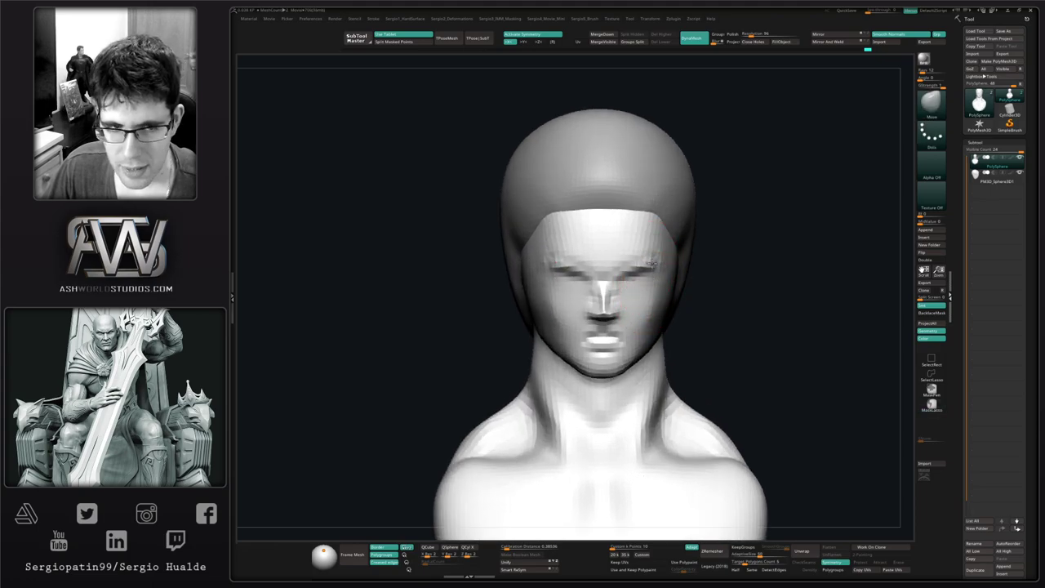
left_click_drag(649, 273, 649, 267)
right_click_drag(674, 276, 648, 282)
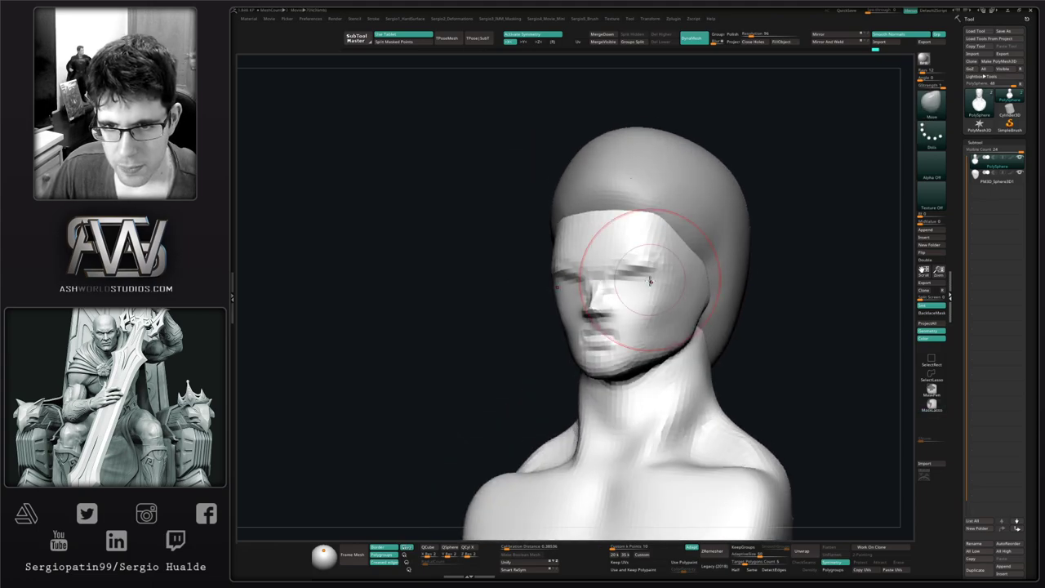
right_click_drag(626, 343, 626, 347, "shift")
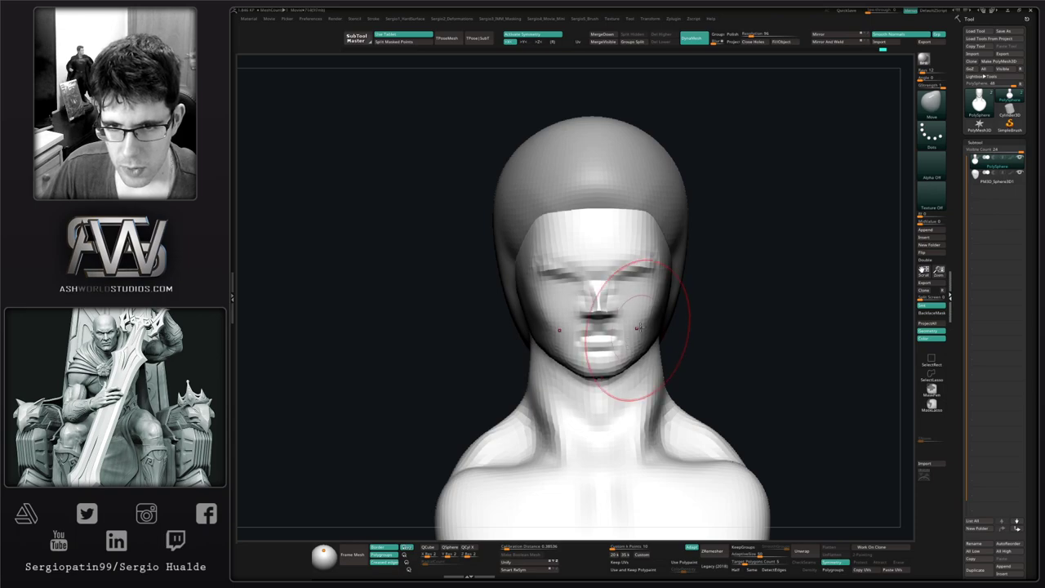
Select the skull cap, adjust its front with an enlarged Move brush and turn symmetry off for it.
key("s")
mouse_move(670, 307)
right_mouse_down()
mouse_move(626, 307)
mouse_move(634, 296)
right_mouse_up()
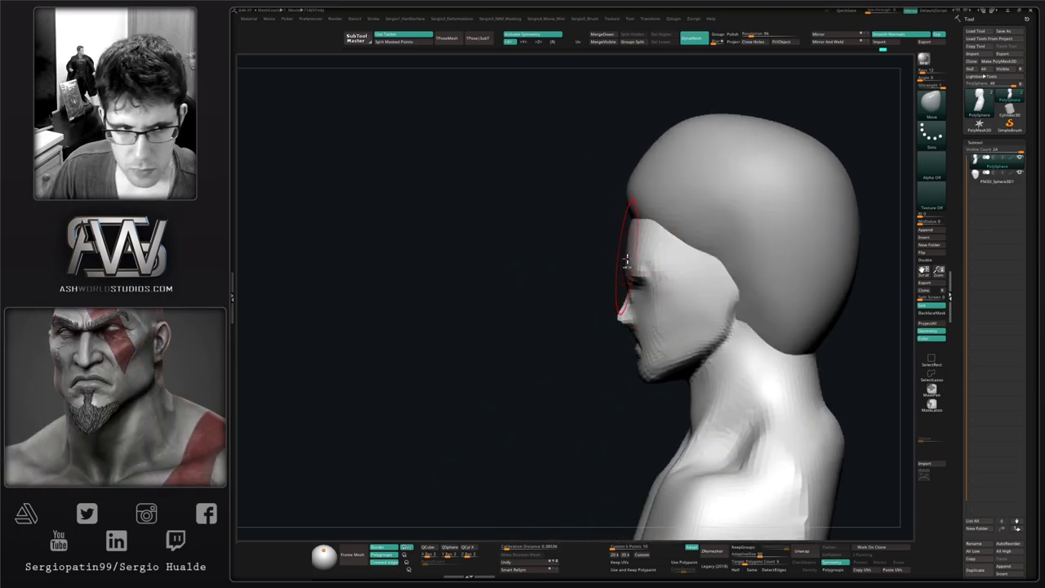
mouse_move(627, 259)
right_mouse_down("ctrl")
mouse_move(630, 243)
mouse_move(641, 262)
mouse_move(637, 245)
right_mouse_up("ctrl")
left_click(664, 205, "alt")
right_click_drag(625, 259, 638, 262)
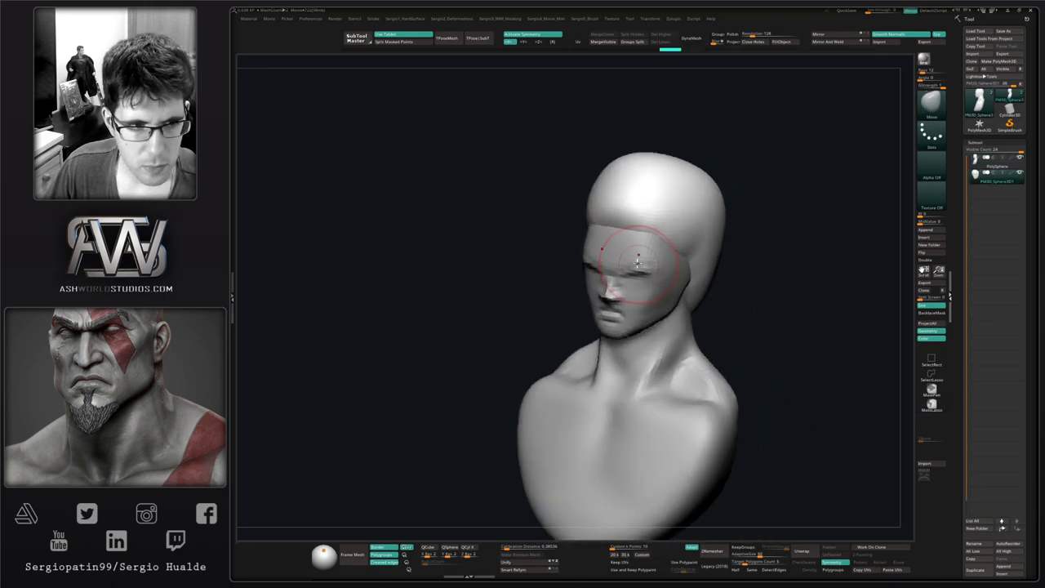
key("]")
key("]")
mouse_move(633, 232)
left_mouse_down()
mouse_move(630, 246)
mouse_move(602, 218)
left_mouse_up()
key("x")
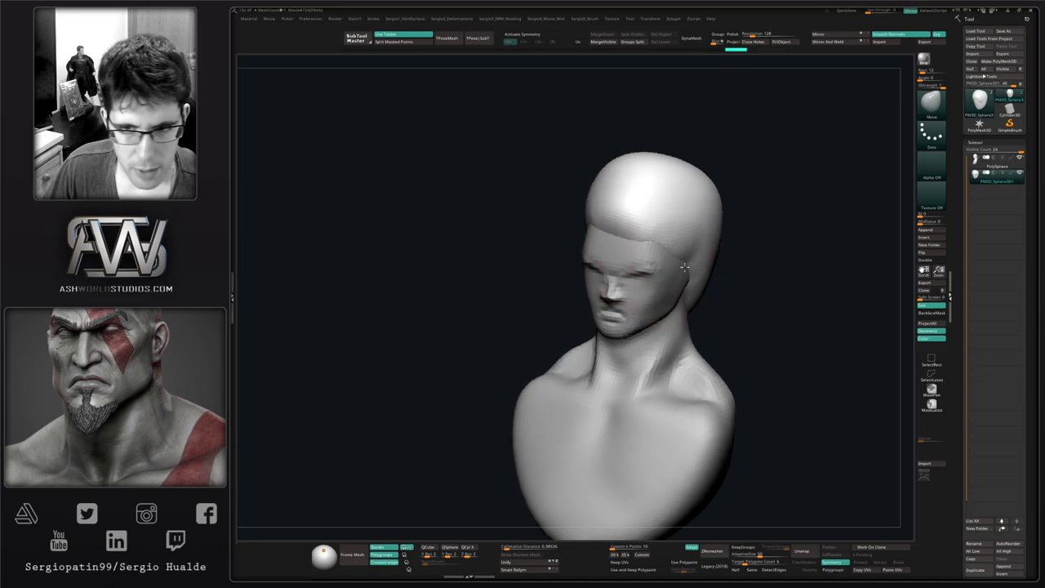
Isolate the bust without the skull cap and carve the sternum line and lower chest creases with DamStandard.
left_click(659, 276, "alt")
key("alt+s")
mouse_move(683, 287)
right_mouse_down()
mouse_move(702, 324)
mouse_move(639, 244)
right_mouse_up()
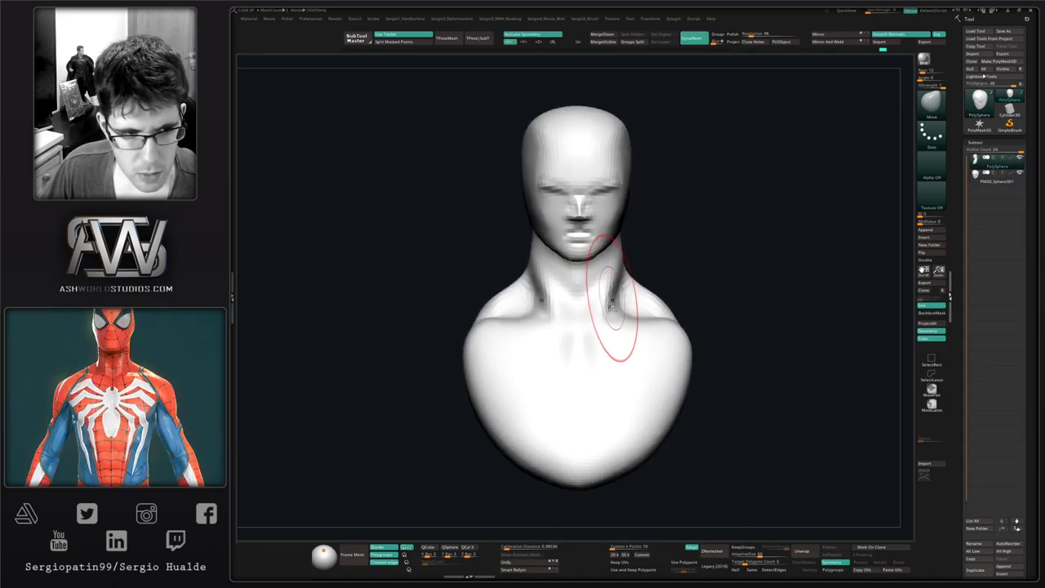
key("b")
key("d")
key("s")
right_click_drag(608, 331, 593, 344)
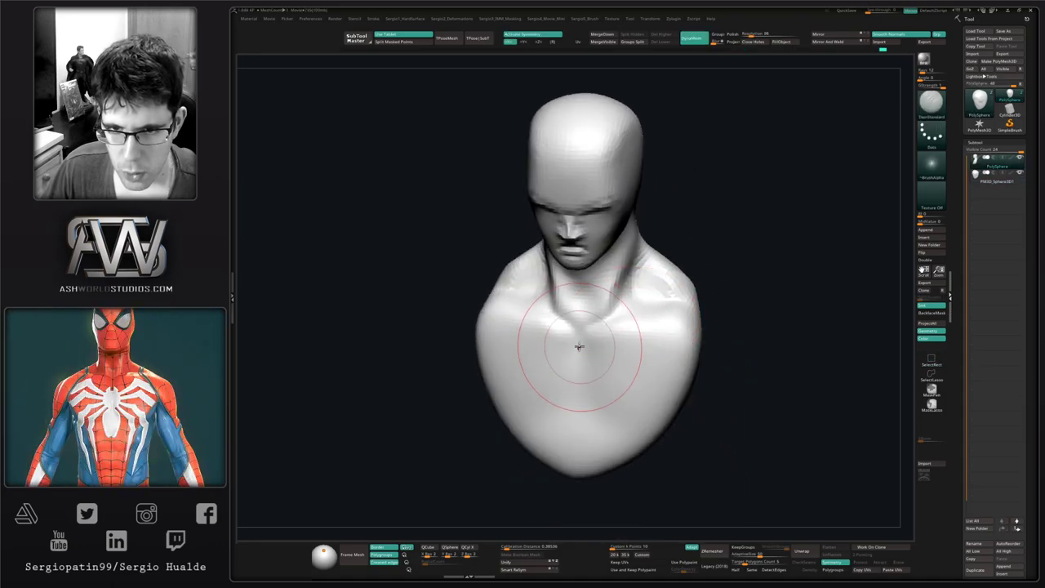
left_click_drag(587, 409, 623, 444)
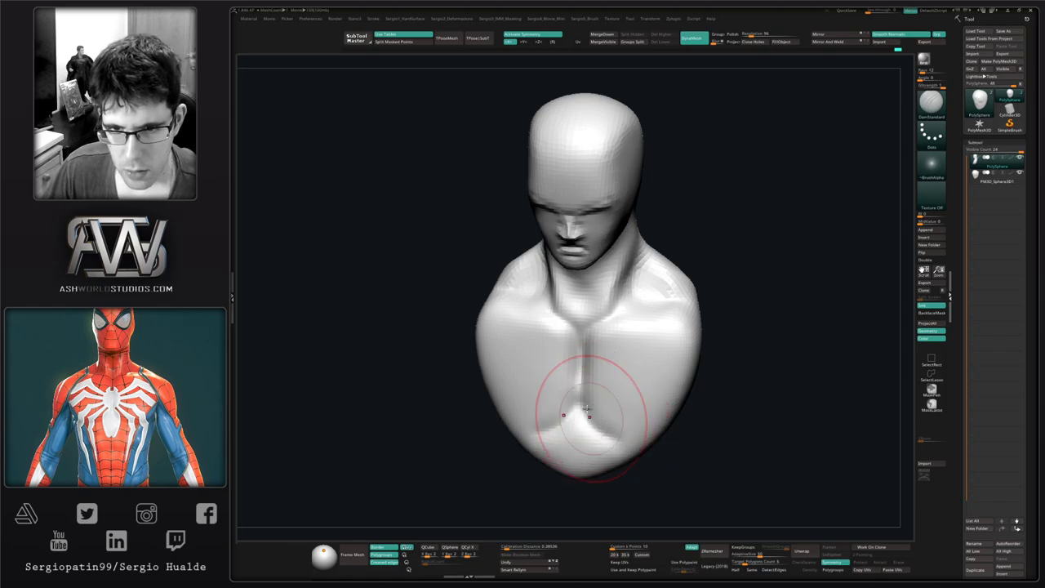
Carve the collarbone groove toward the shoulder and deepen the lower outline of the pectorals.
left_click_drag(633, 307, 684, 302)
right_click_drag(677, 357, 634, 336)
mouse_move(601, 415)
left_mouse_down()
mouse_move(615, 438)
mouse_move(663, 440)
left_mouse_up()
Build up the pectorals with the Clay brush and smooth their outer side.
right_click_drag(653, 401, 706, 421)
key("b")
key("c")
key("l")
mouse_move(678, 322)
left_mouse_down()
mouse_move(646, 317)
mouse_move(634, 334)
mouse_move(638, 379)
mouse_move(658, 378)
mouse_move(651, 387)
mouse_move(655, 362)
mouse_move(645, 424)
mouse_move(615, 418)
left_mouse_up()
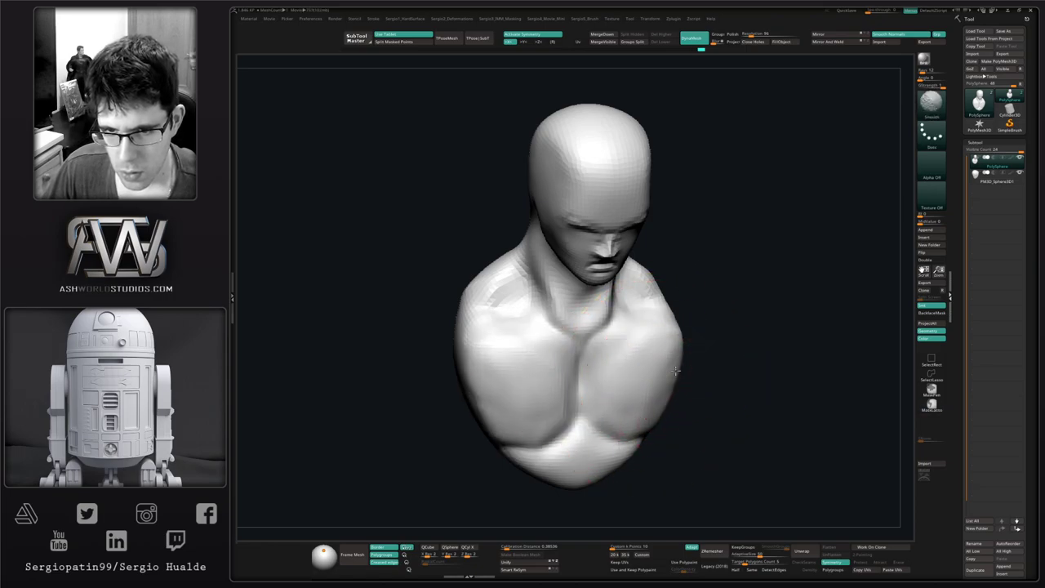
right_click_drag(644, 403, 628, 380)
left_click_drag(650, 377, 674, 383, "shift")
right_click_drag(674, 383, 634, 367)
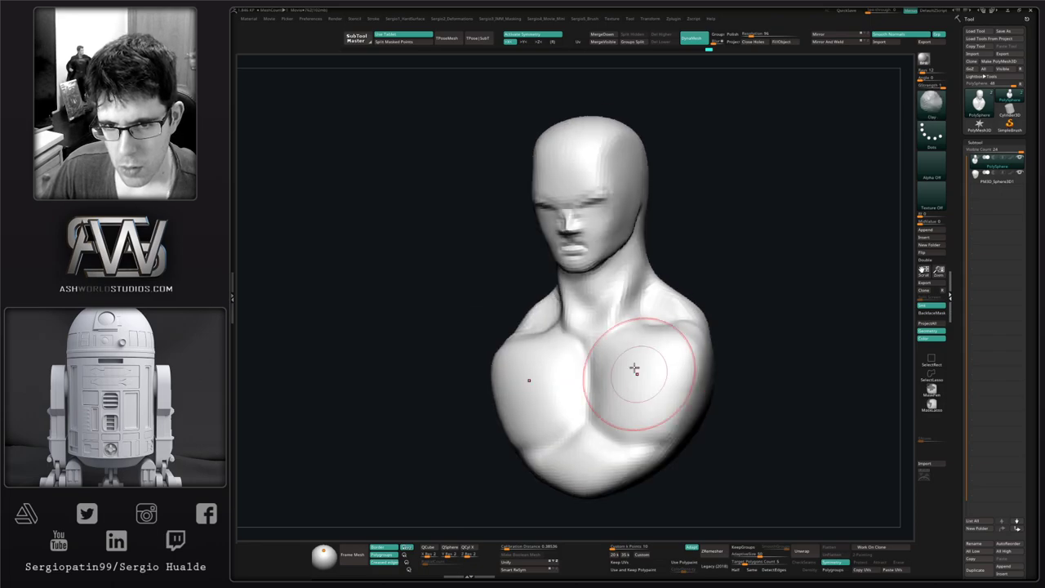
Build up the lower ends of the neck muscles around the throat pit with the Clay brush.
right_click_drag(618, 325, 625, 360, "ctrl")
right_click_drag(624, 359, 636, 393)
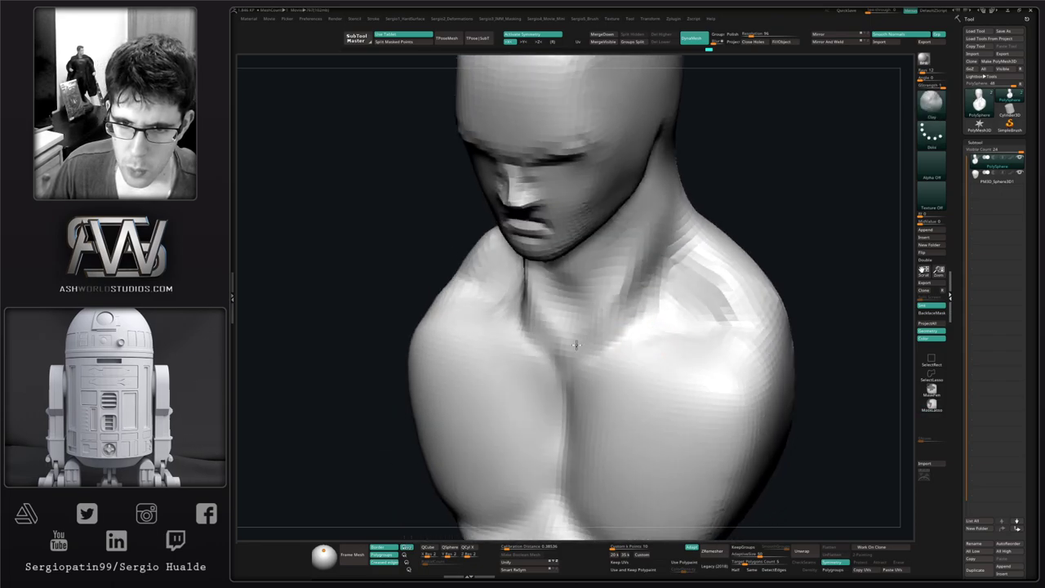
mouse_move(570, 337)
left_mouse_down()
mouse_move(565, 293)
mouse_move(586, 301)
left_mouse_up()
right_click_drag(594, 326, 628, 296)
left_click_drag(594, 300, 572, 306)
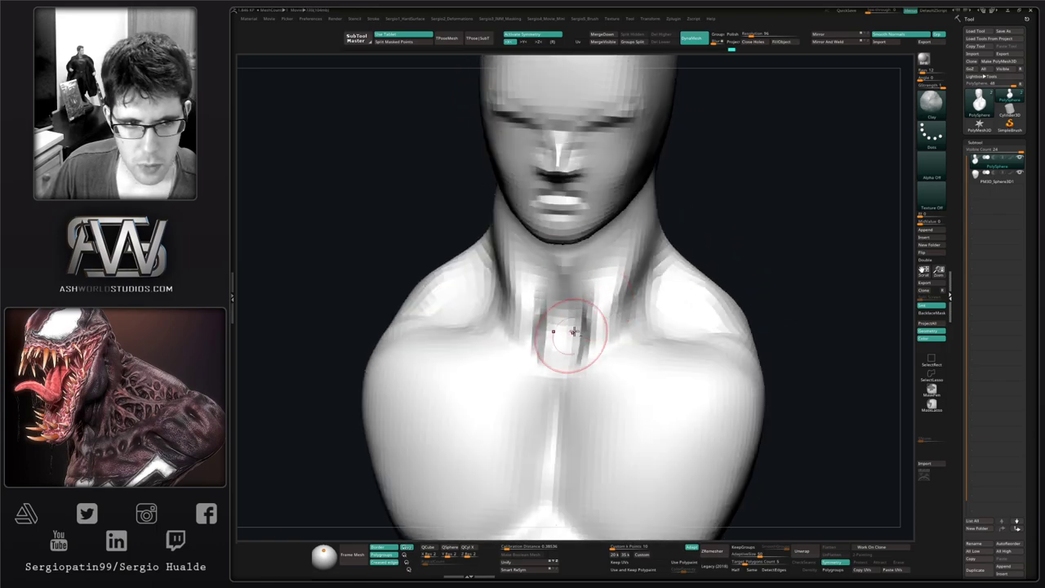
Add volume to the front of the throat and the neck muscles down to the upper sternum with the Clay brush.
right_click_drag(575, 333, 581, 282)
mouse_move(579, 277)
left_mouse_down()
mouse_move(589, 255)
mouse_move(590, 275)
left_mouse_up()
right_click_drag(607, 303, 602, 330)
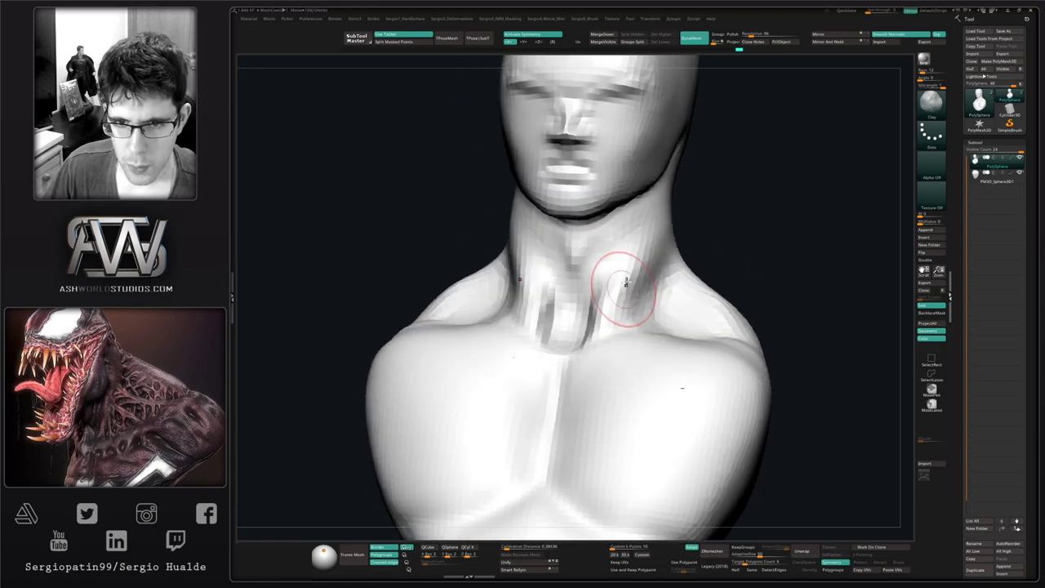
mouse_move(637, 317)
left_mouse_down()
mouse_move(620, 281)
mouse_move(606, 315)
mouse_move(639, 308)
mouse_move(579, 325)
left_mouse_up()
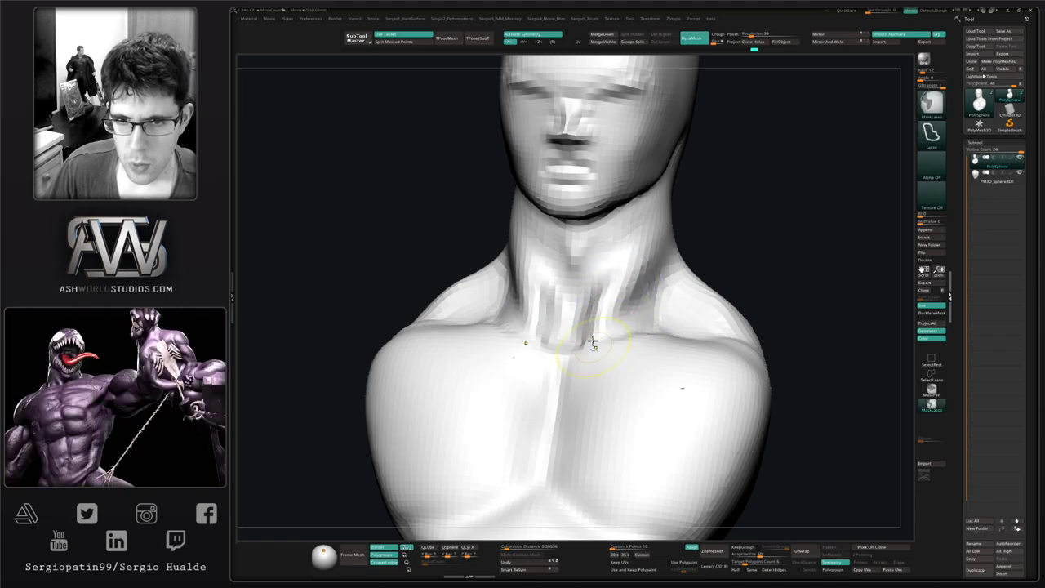
right_click_drag(589, 343, 578, 306, "ctrl")
right_click_drag(578, 306, 592, 350)
left_click_drag(586, 348, 575, 349)
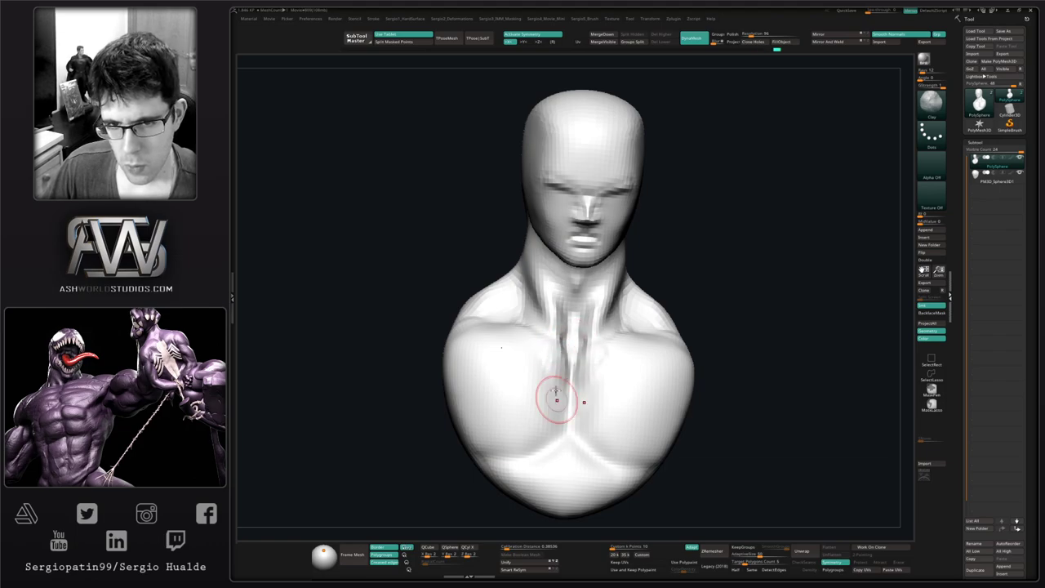
Fill the edge of the sternum with the Clay brush, rework the collarbone and upper shoulder area, and smooth it.
left_click_drag(559, 364, 569, 398)
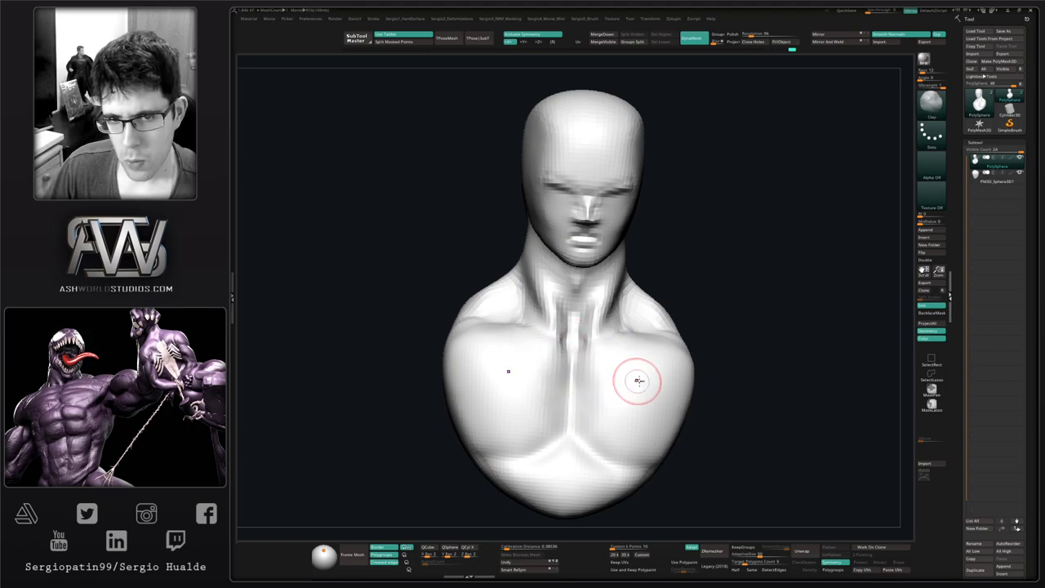
right_click_drag(637, 380, 543, 369)
left_click_drag(702, 291, 707, 317, "alt")
left_click_drag(751, 312, 725, 318, "alt")
mouse_move(729, 361)
right_mouse_down("ctrl")
mouse_move(727, 308)
mouse_move(640, 364)
mouse_move(653, 409)
right_mouse_up("ctrl")
mouse_move(655, 354)
left_mouse_down()
mouse_move(683, 352)
mouse_move(689, 338)
left_mouse_up()
mouse_move(637, 343)
right_mouse_down()
mouse_move(677, 323)
mouse_move(682, 297)
right_mouse_up()
left_click_drag(669, 292, 685, 364, "shift")
mouse_move(689, 367)
right_mouse_down()
mouse_move(684, 323)
mouse_move(671, 320)
right_mouse_up()
mouse_move(658, 343)
left_mouse_down("shift")
mouse_move(674, 371)
mouse_move(644, 372)
mouse_move(711, 410)
left_mouse_up("shift")
mouse_move(711, 408)
right_mouse_down()
mouse_move(704, 304)
mouse_move(665, 453)
mouse_move(620, 409)
right_mouse_up()
Adjust the side of the neck with the Move brush and smooth it down to the collarbone.
key("b")
key("m")
key("v")
key("s")
left_click_drag(545, 344, 560, 343)
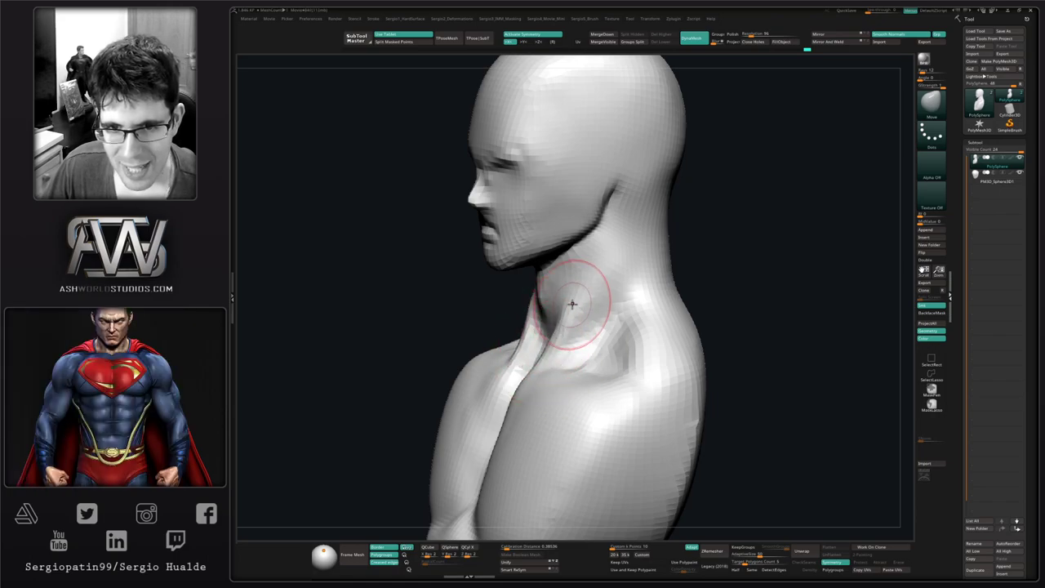
mouse_move(572, 303)
right_mouse_down()
mouse_move(601, 327)
mouse_move(640, 323)
mouse_move(552, 340)
mouse_move(555, 353)
right_mouse_up()
left_click_drag(581, 326, 568, 371, "shift")
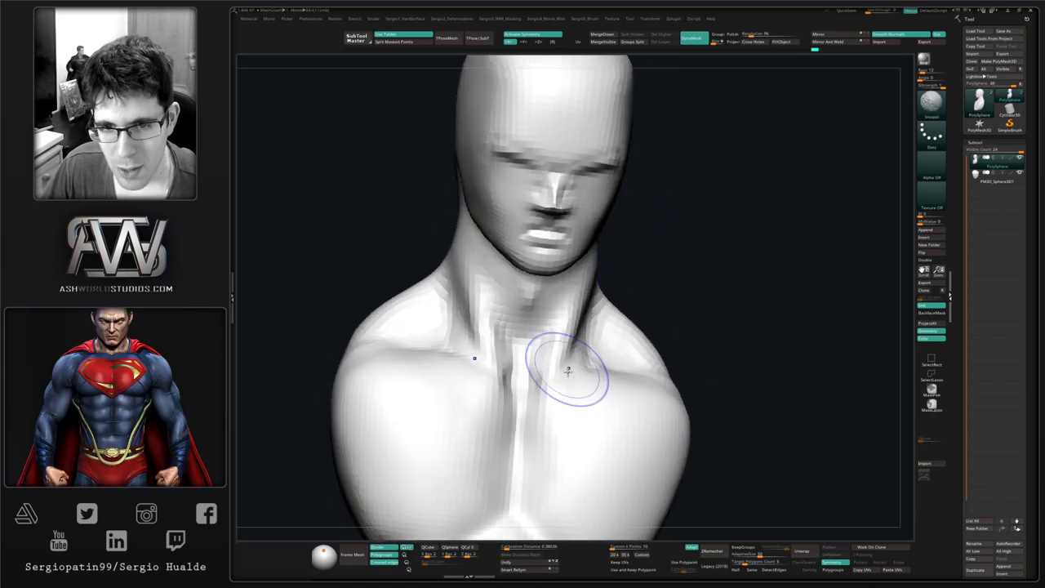
Smooth the neck muscle down to the collarbone and narrow the sides of the neck with the Move brush.
right_click_drag(567, 372, 539, 335)
left_click_drag(585, 303, 560, 371, "shift")
right_click_drag(560, 371, 586, 375)
mouse_move(586, 376)
right_mouse_down("ctrl")
mouse_move(583, 345)
mouse_move(596, 365)
right_mouse_up("ctrl")
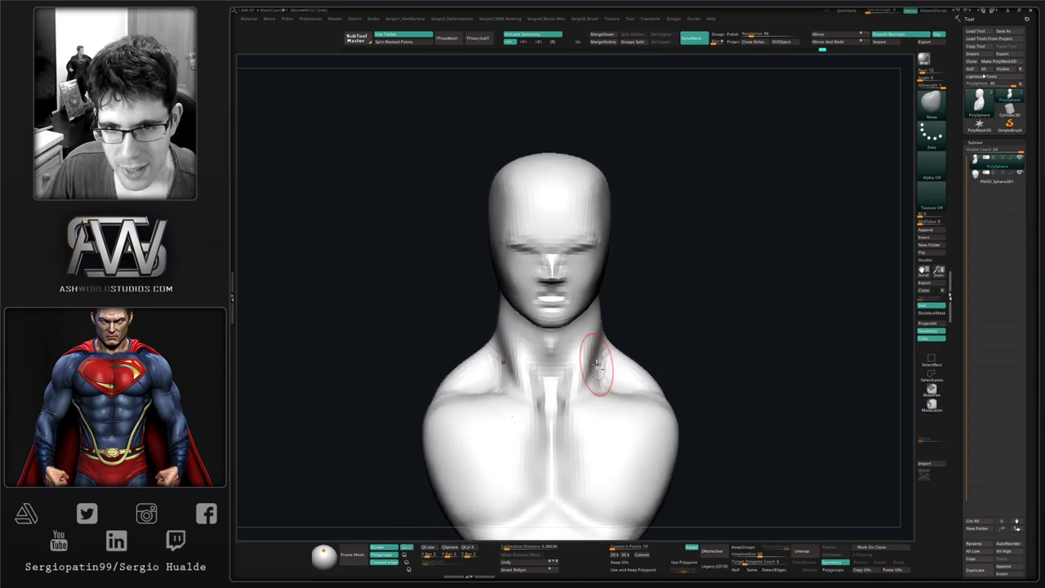
left_click_drag(605, 338, 601, 351)
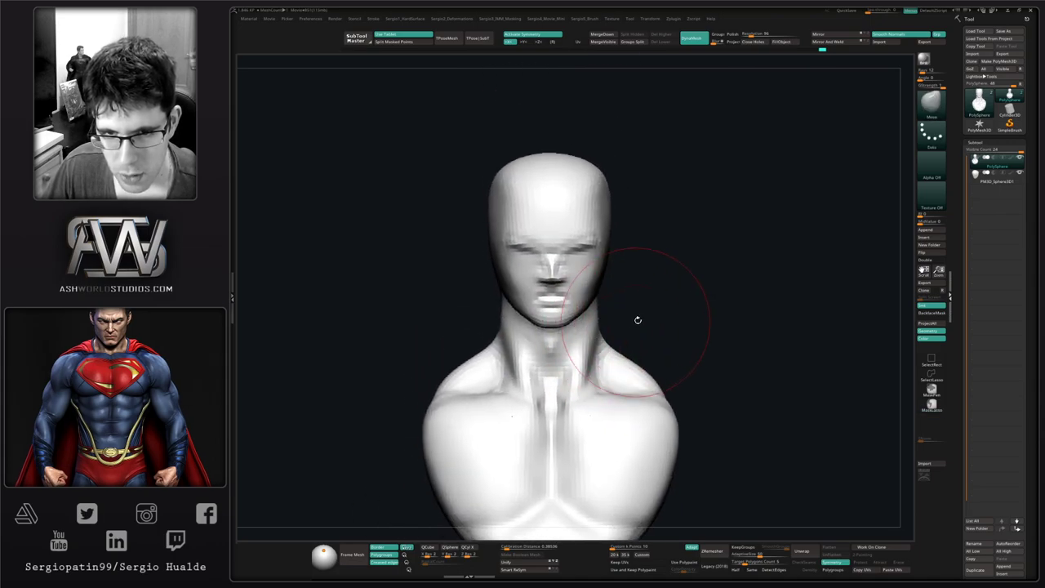
Smooth the back of the head and neck, and reshape the side of the neck with the Move brush.
right_click_drag(637, 319, 604, 303)
key("s")
left_click_drag(605, 299, 600, 299)
mouse_move(600, 300)
right_mouse_down()
mouse_move(621, 310)
mouse_move(637, 292)
right_mouse_up()
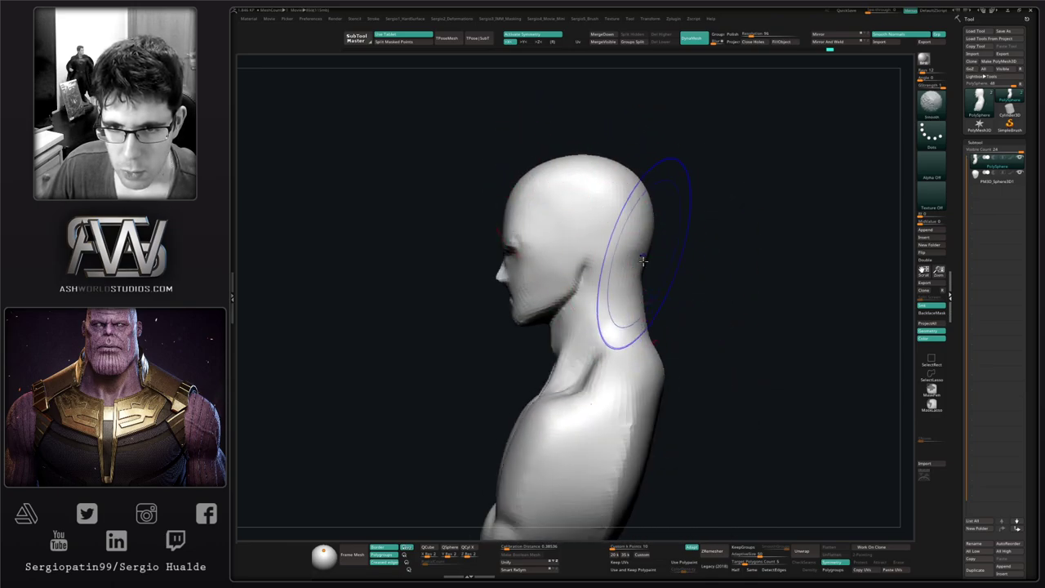
left_click_drag(646, 250, 623, 338, "shift")
right_click_drag(579, 349, 627, 346)
right_click_drag(552, 327, 578, 332)
left_click_drag(589, 330, 593, 311)
right_click_drag(610, 317, 567, 323)
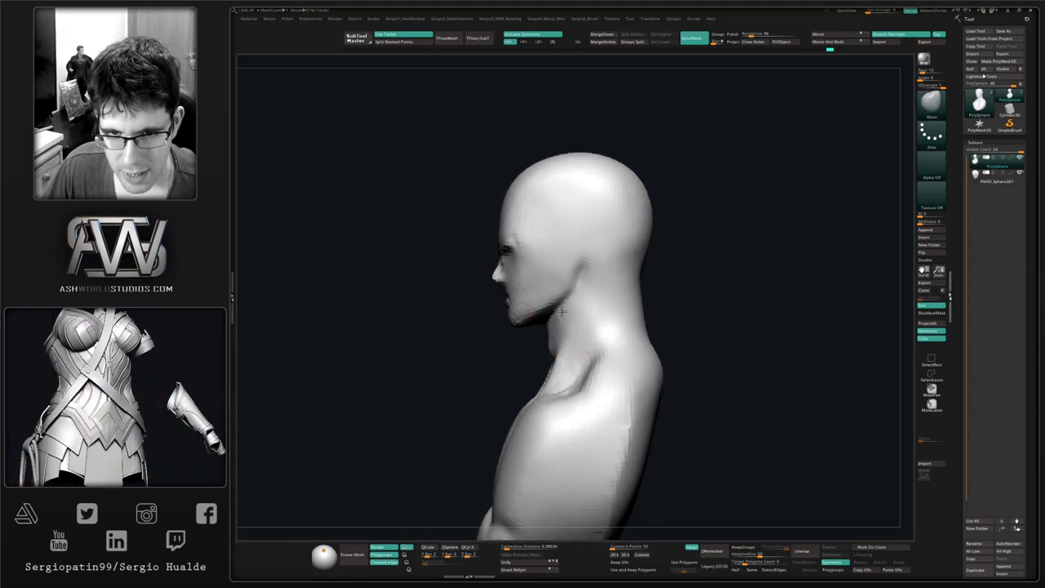
Shape the throat profile from under the chin to the collarbones with the Move brush and smooth the base.
key("s")
left_click_drag(558, 342, 552, 342)
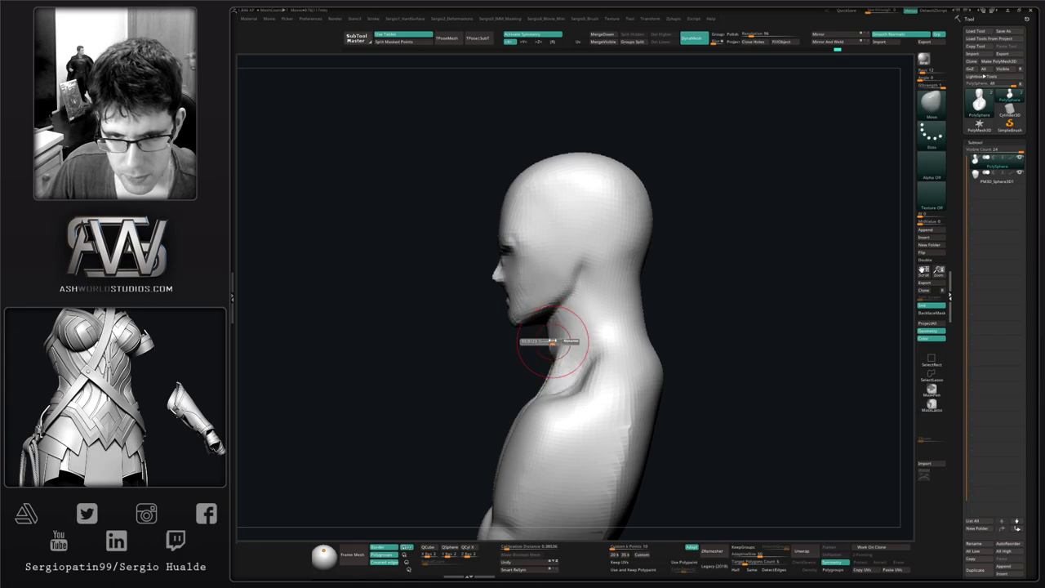
right_click_drag(552, 342, 543, 355, "ctrl")
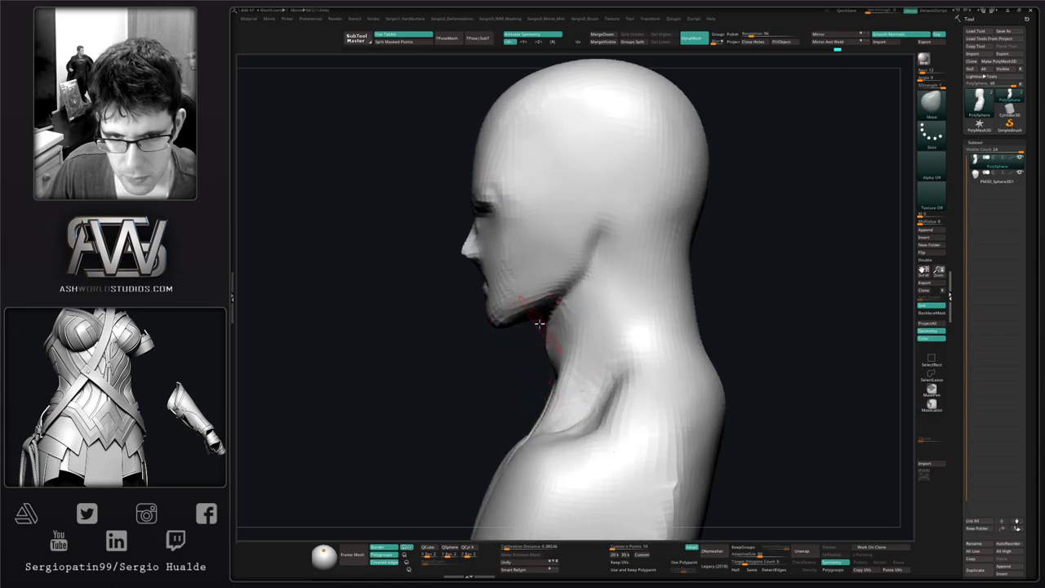
right_click_drag(534, 326, 540, 321)
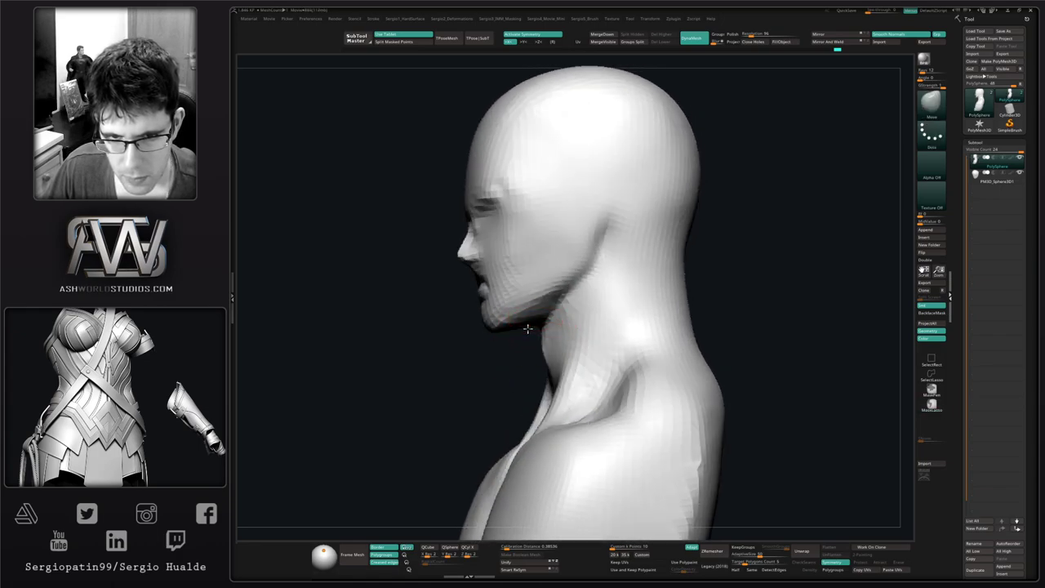
left_click_drag(539, 345, 543, 347)
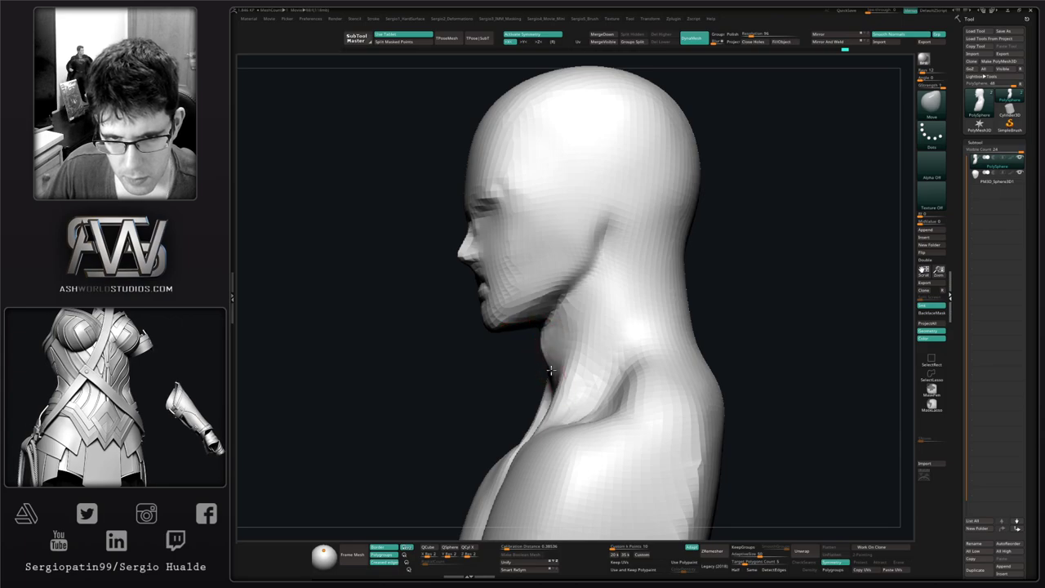
mouse_move(561, 343)
right_mouse_down()
mouse_move(601, 331)
mouse_move(564, 335)
mouse_move(565, 368)
right_mouse_up()
left_click_drag(565, 368, 560, 420)
right_click_drag(560, 422, 581, 420)
left_click_drag(575, 415, 578, 408, "shift")
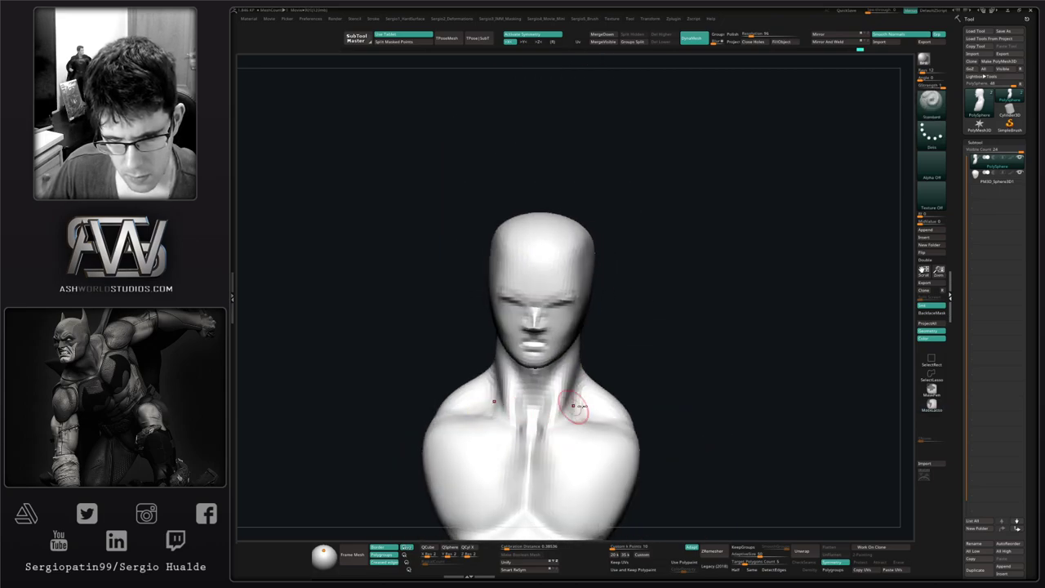
Add volume in the hollow between the neck and the shoulder with the Clay brush.
right_click_drag(578, 408, 570, 418)
key("b")
key("c")
key("l")
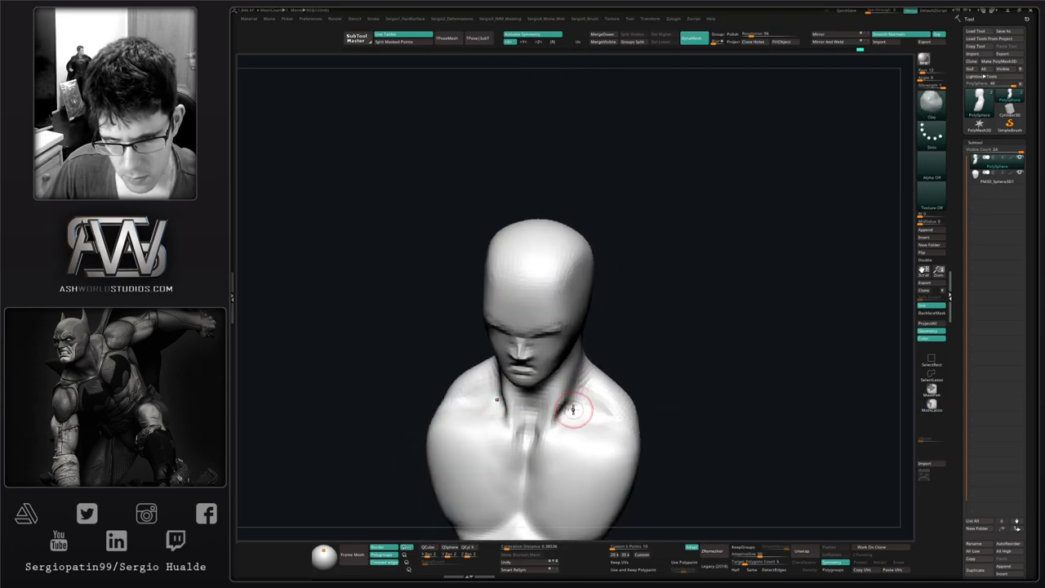
left_click_drag(576, 389, 566, 408)
right_click_drag(566, 408, 535, 388)
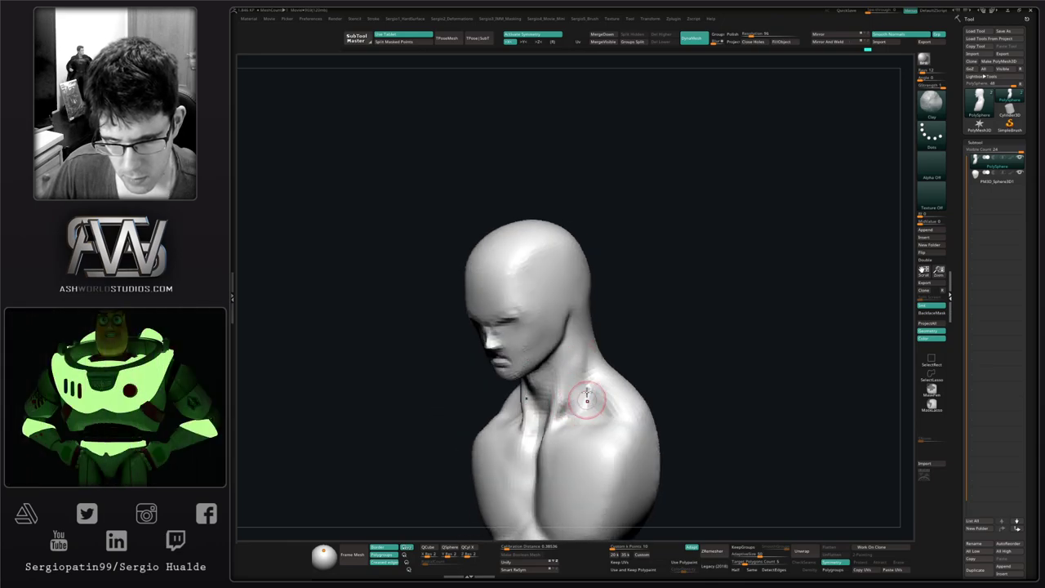
Reshape the lower chest and front bottom edge of the bust in profile with the Move brush.
mouse_move(574, 430)
right_mouse_down()
mouse_move(576, 405)
mouse_move(593, 436)
mouse_move(564, 397)
mouse_move(560, 416)
mouse_move(541, 361)
mouse_move(541, 432)
mouse_move(574, 373)
mouse_move(563, 212)
right_mouse_up()
right_click_drag(604, 384, 618, 335, "ctrl")
mouse_move(569, 396)
right_mouse_down("alt")
mouse_move(596, 397)
mouse_move(604, 428)
mouse_move(577, 419)
right_mouse_up("alt")
key("s")
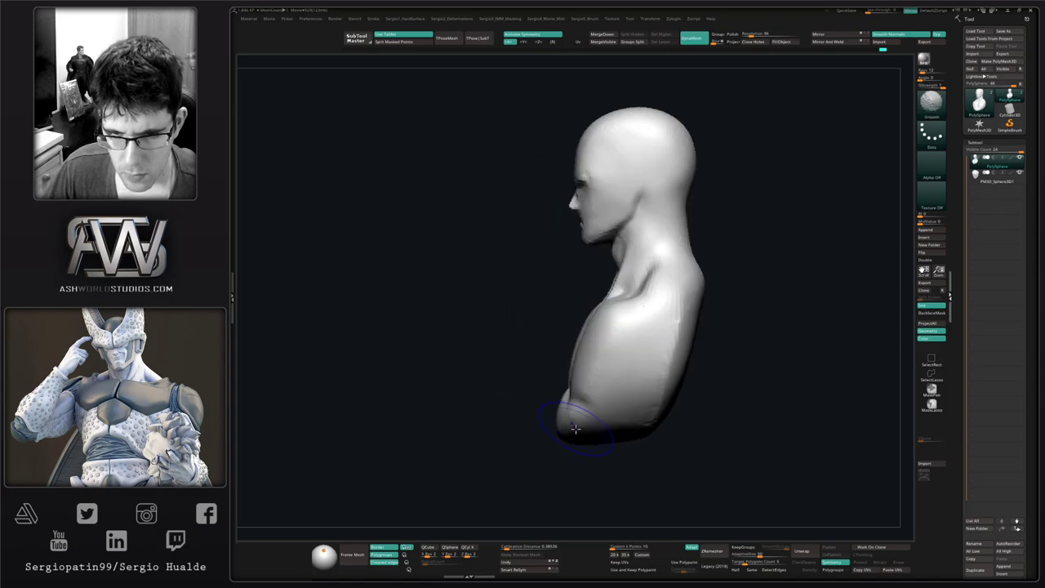
key("s")
mouse_move(574, 439)
left_mouse_down()
mouse_move(585, 438)
mouse_move(577, 437)
left_mouse_up()
left_click_drag(574, 379, 550, 380)
left_click_drag(569, 428, 556, 429)
Smooth the rear side of the torso between the shoulder and the bottom edge of the bust.
mouse_move(599, 424)
right_mouse_down()
mouse_move(648, 350)
mouse_move(642, 337)
right_mouse_up()
left_click_drag(643, 337, 645, 367, "shift")
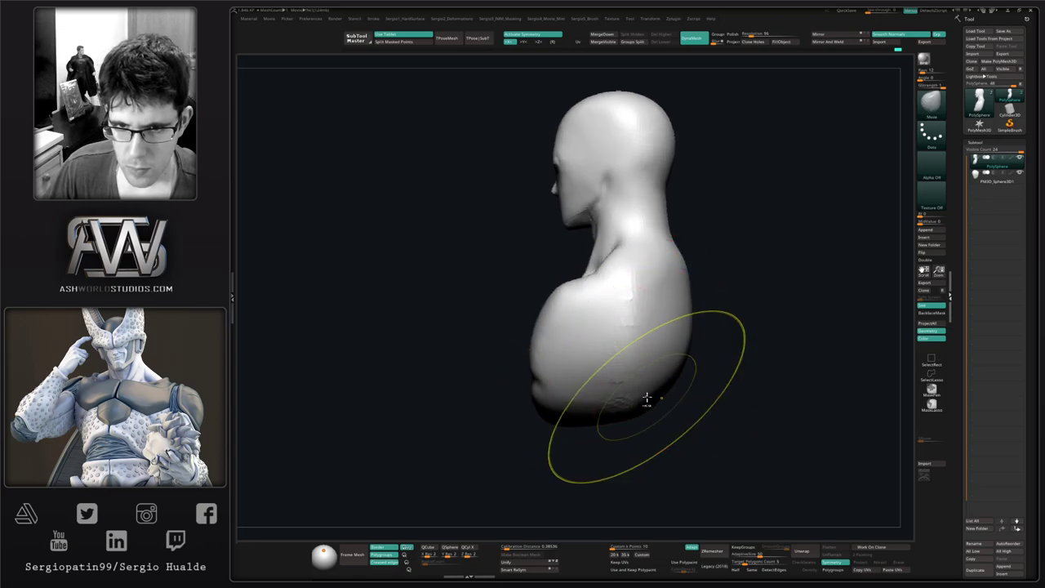
right_click_drag(648, 397, 625, 372, "ctrl")
mouse_move(625, 372)
right_mouse_down()
mouse_move(661, 387)
mouse_move(652, 346)
right_mouse_up()
key("ctrl+shift+r")
left_click(653, 386)
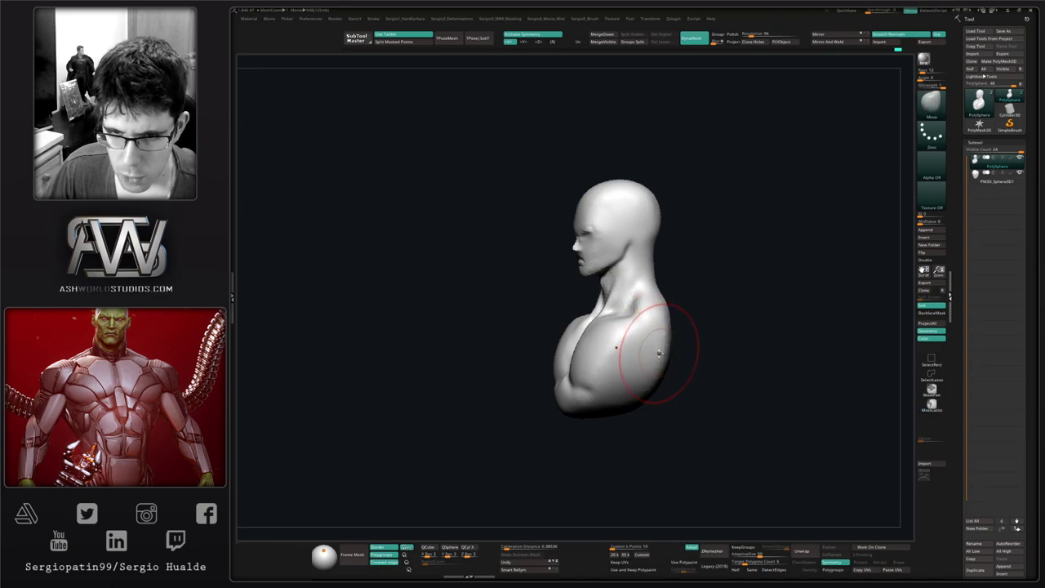
Build rounded shoulder masses outward from the torso with the Inflat brush and smooth their outer surface.
key("ctrl+shift+i")
left_click_drag(638, 297, 663, 341)
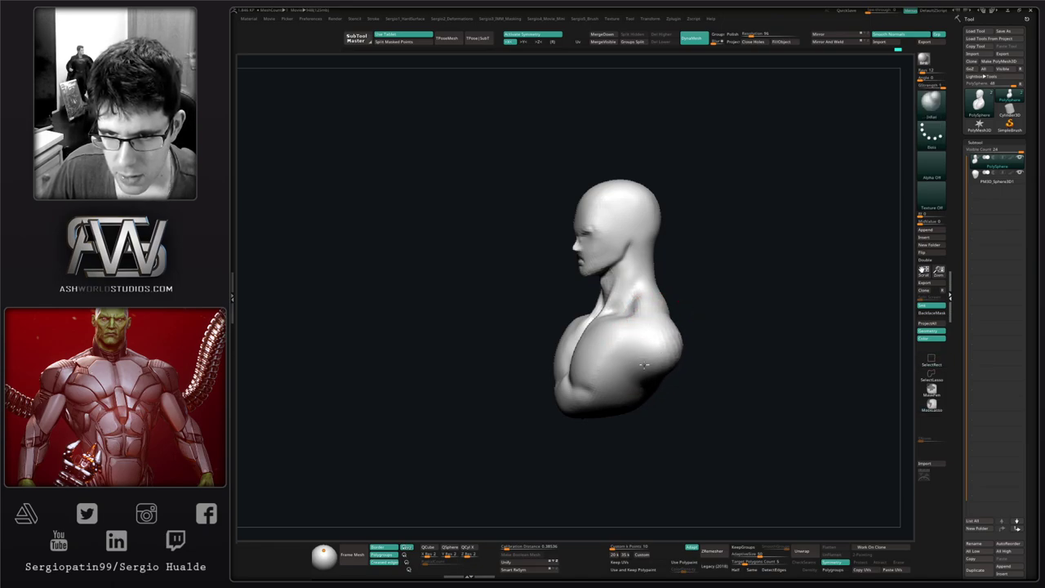
right_click_drag(654, 350, 688, 361)
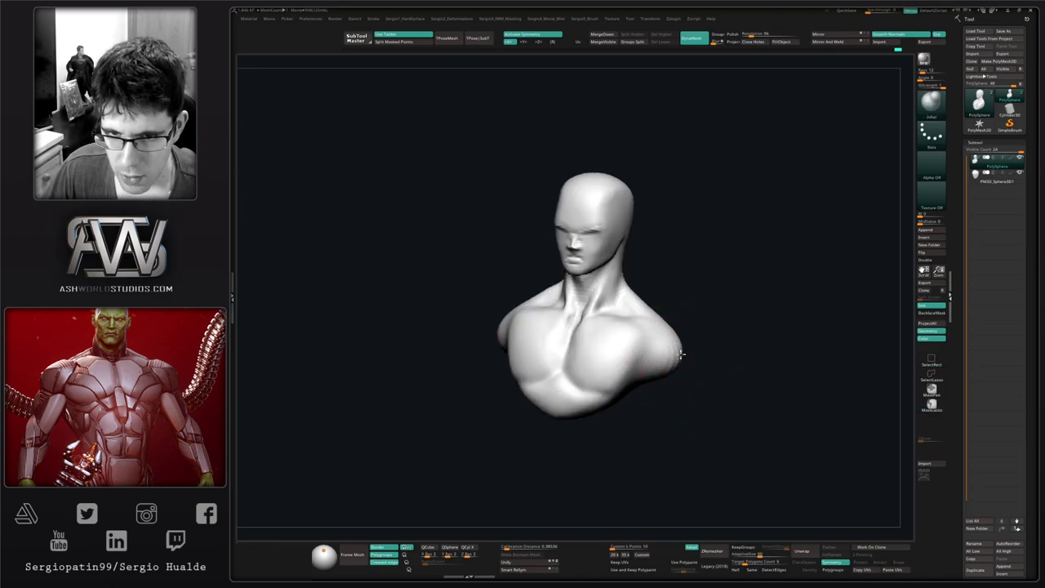
left_click_drag(681, 353, 675, 355)
mouse_move(711, 364)
right_mouse_down()
mouse_move(679, 363)
mouse_move(693, 345)
right_mouse_up()
left_click_drag(693, 344, 683, 328)
right_click_drag(683, 328, 698, 325)
left_click_drag(698, 325, 674, 358)
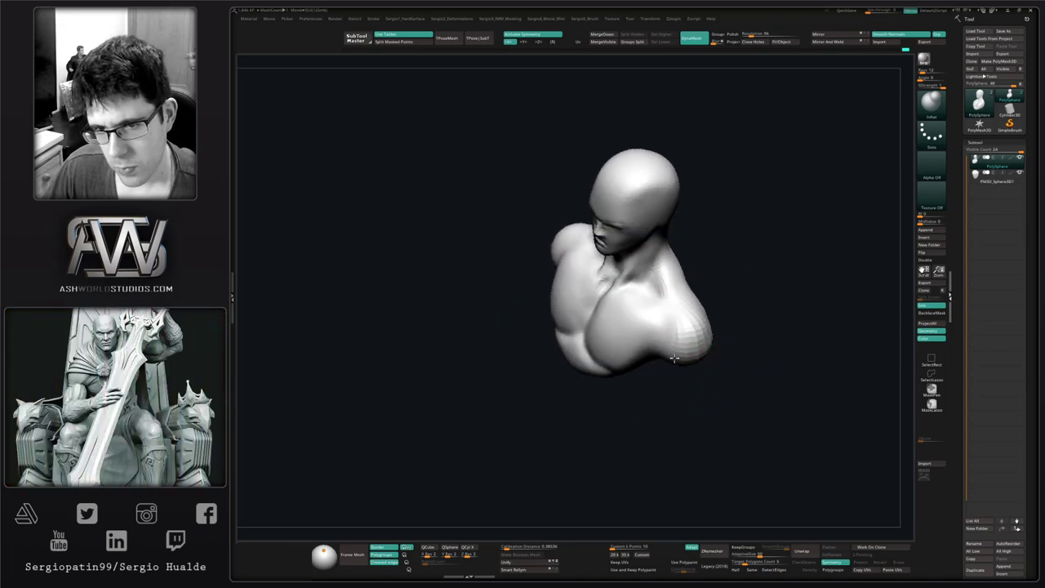
right_click_drag(694, 345, 711, 304)
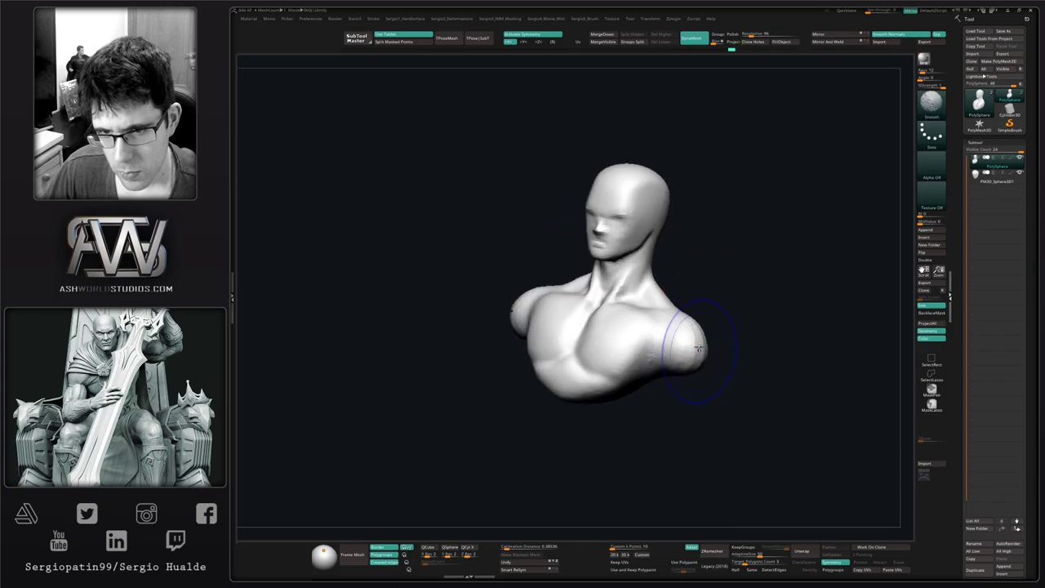
left_click_drag(698, 348, 682, 348, "shift")
Carve the groove between the deltoid and the pectoral with the DamStandard brush and soften it.
right_click_drag(657, 351, 658, 382)
key("b")
key("d")
key("s")
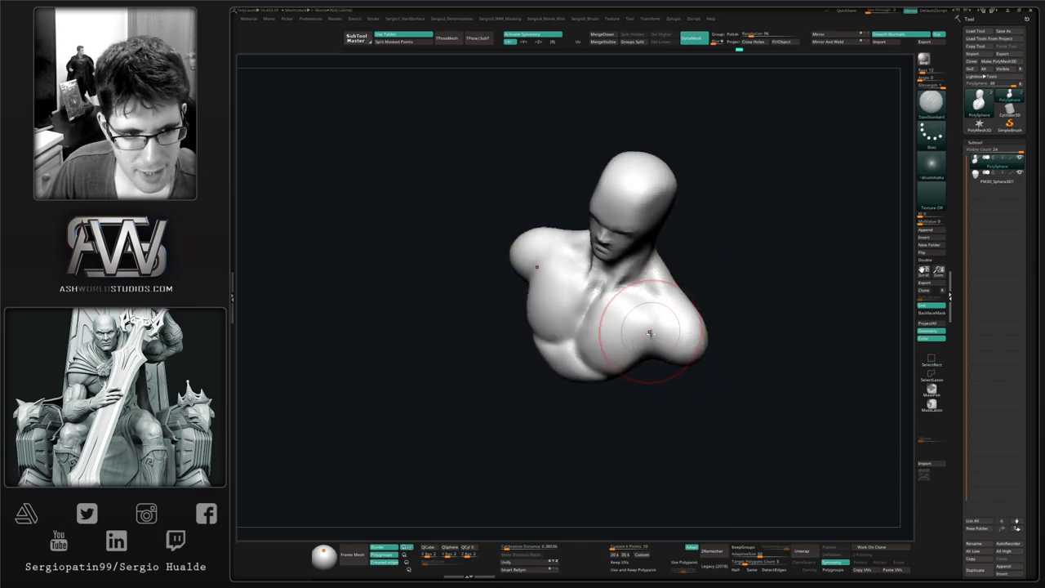
left_click_drag(645, 302, 648, 341)
right_click_drag(647, 369, 641, 338)
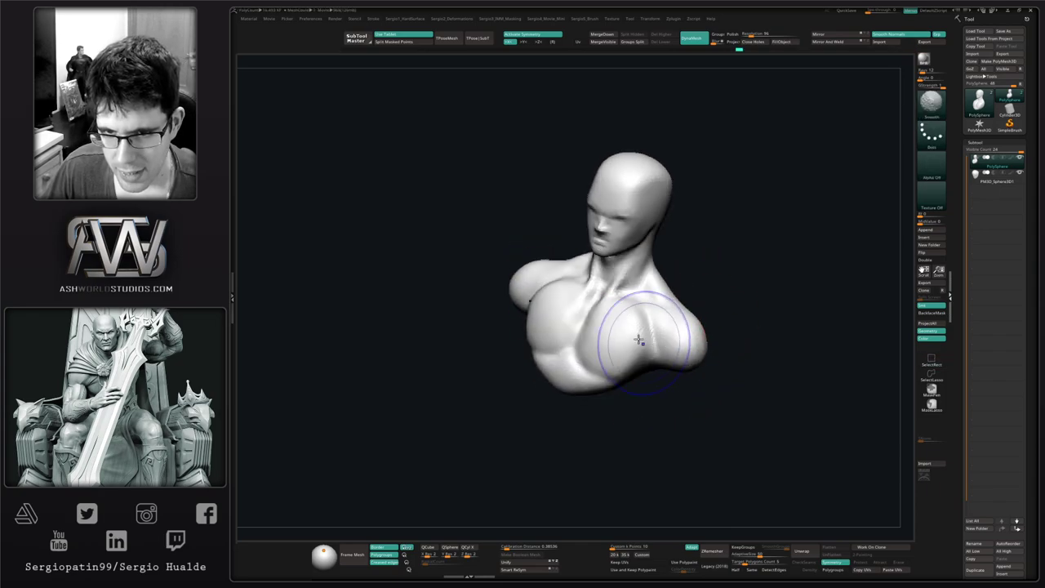
left_click_drag(642, 338, 648, 334, "shift")
Add clay around the front of the armpit and reshape the outer shoulders with the Move brush.
key("b")
key("c")
key("l")
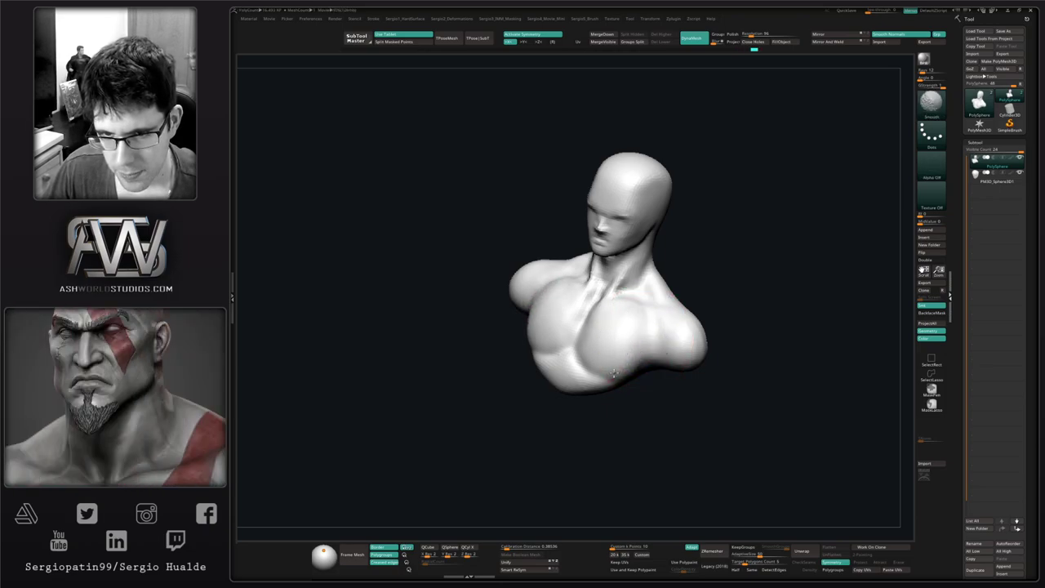
right_click_drag(614, 373, 665, 367)
left_click_drag(648, 365, 658, 368)
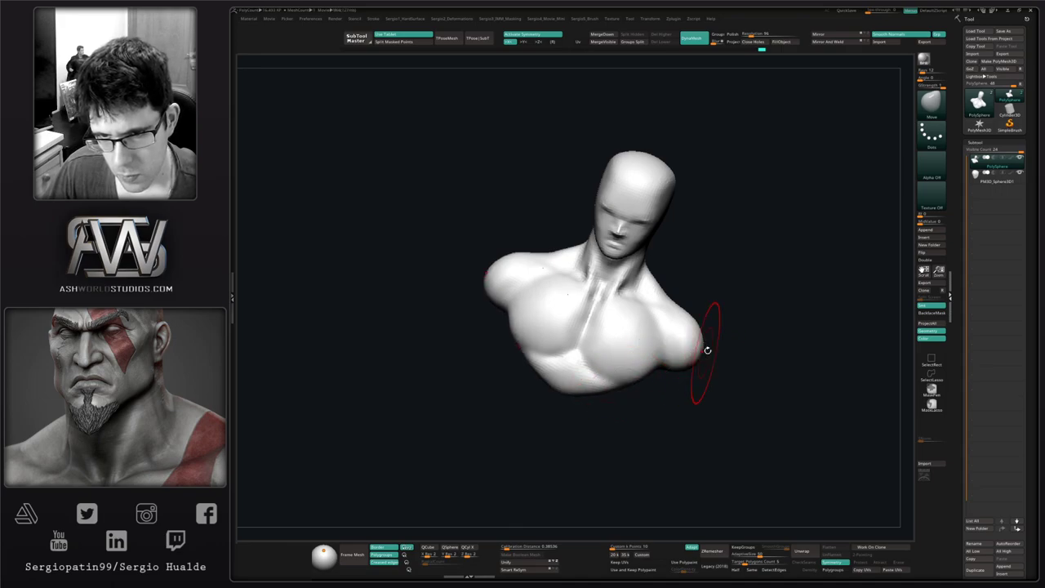
right_click_drag(707, 351, 706, 334)
left_click_drag(714, 328, 740, 324)
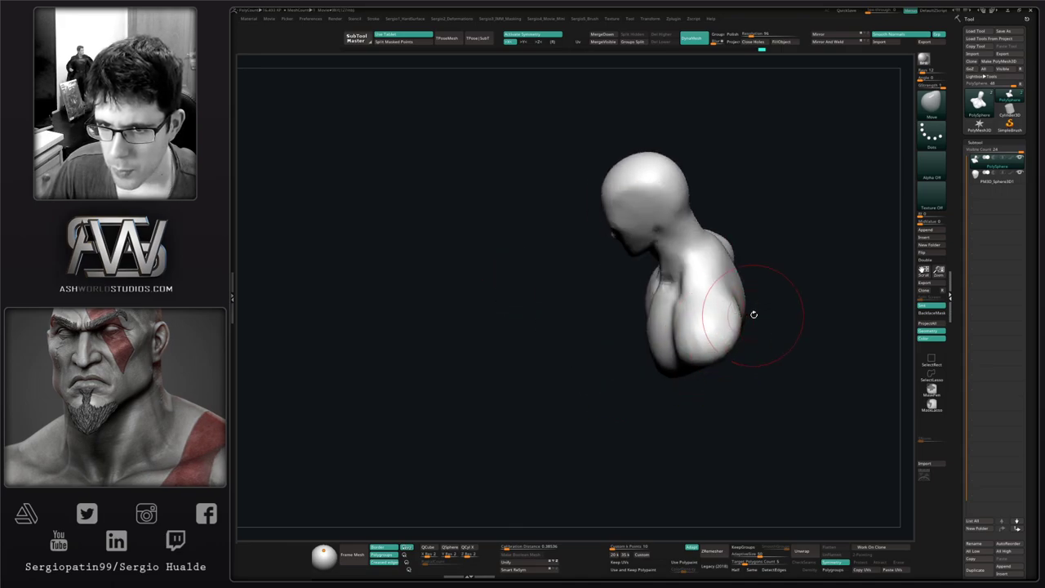
Carve the spine groove into the middle of the back with the Standard brush and smooth the upper back.
right_click_drag(753, 315, 651, 327)
key("b")
key("s")
key("t")
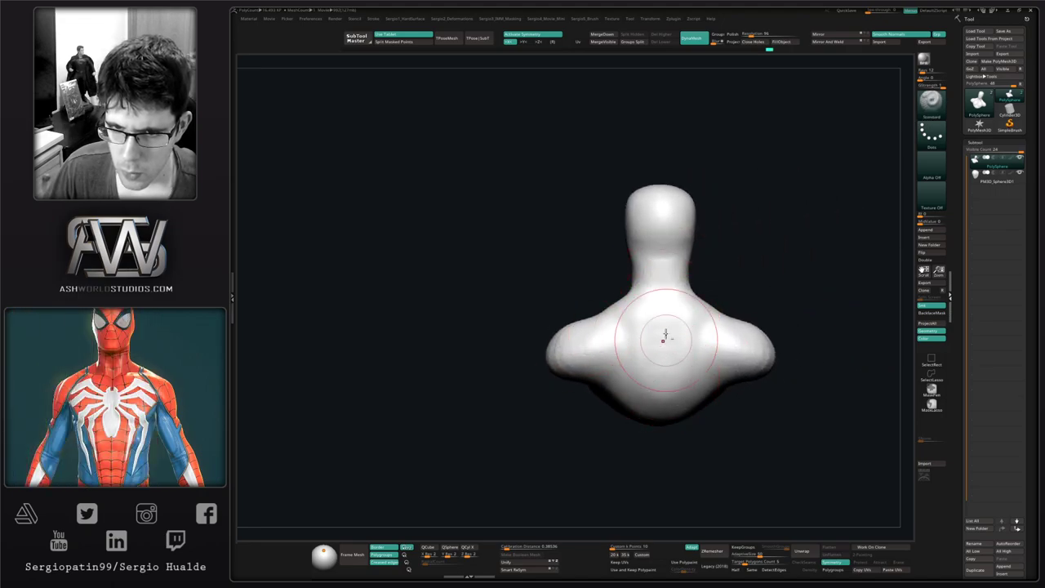
left_click_drag(664, 329, 662, 332, "alt")
mouse_move(666, 282)
left_mouse_down("shift")
mouse_move(669, 338)
mouse_move(652, 352)
left_mouse_up("shift")
right_click_drag(651, 351, 691, 357)
Build up the back muscles beside the spine with the Clay brush and smooth them.
key("b")
key("c")
key("l")
left_click_drag(631, 357, 625, 358)
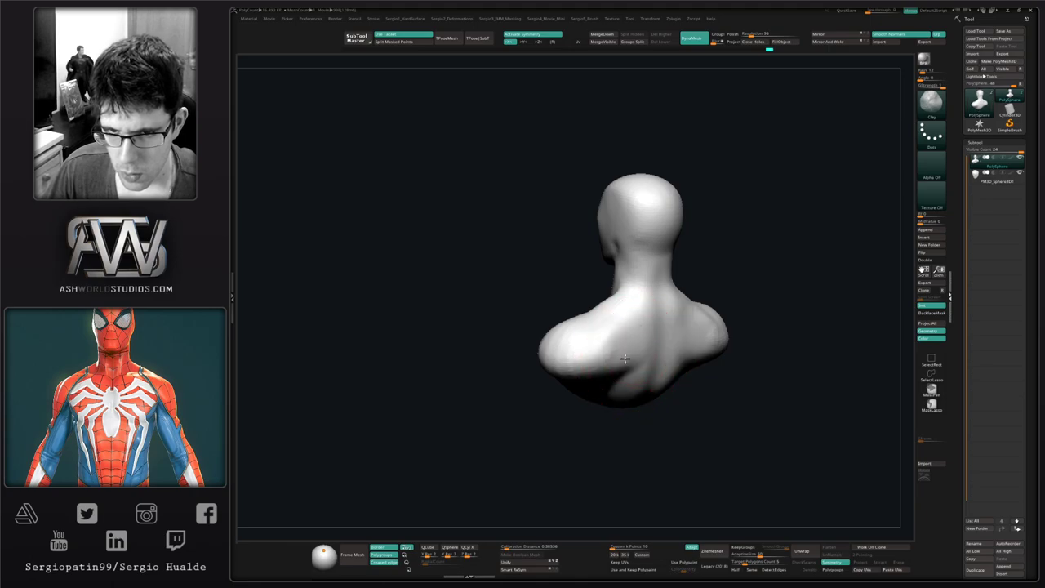
right_click_drag(628, 378, 615, 374)
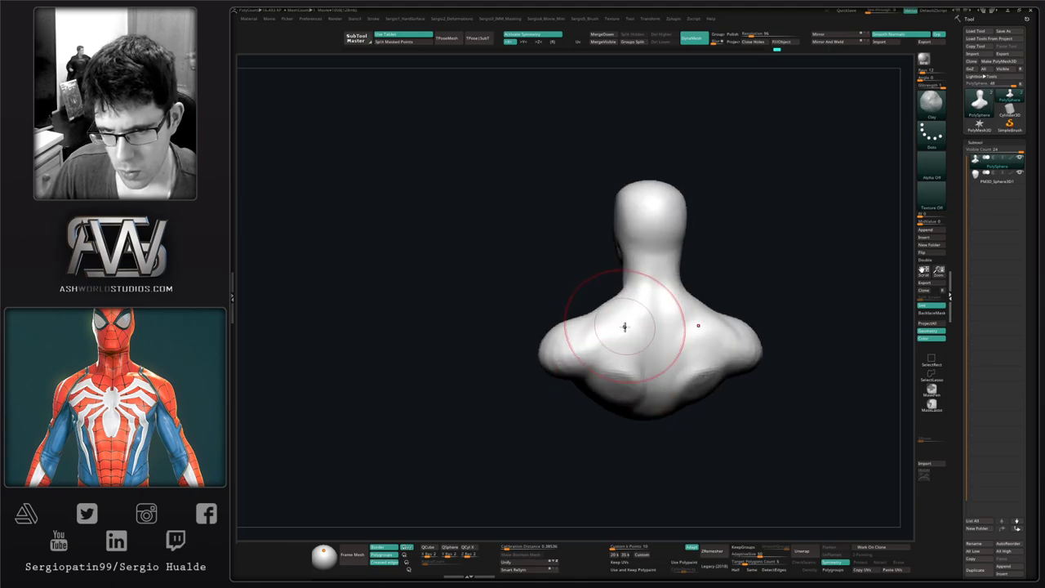
left_click_drag(625, 391, 625, 331, "shift")
Reshape the sides of the back and the area under the shoulders with the Move brush.
key("b")
key("m")
key("v")
right_click_drag(627, 367, 669, 390)
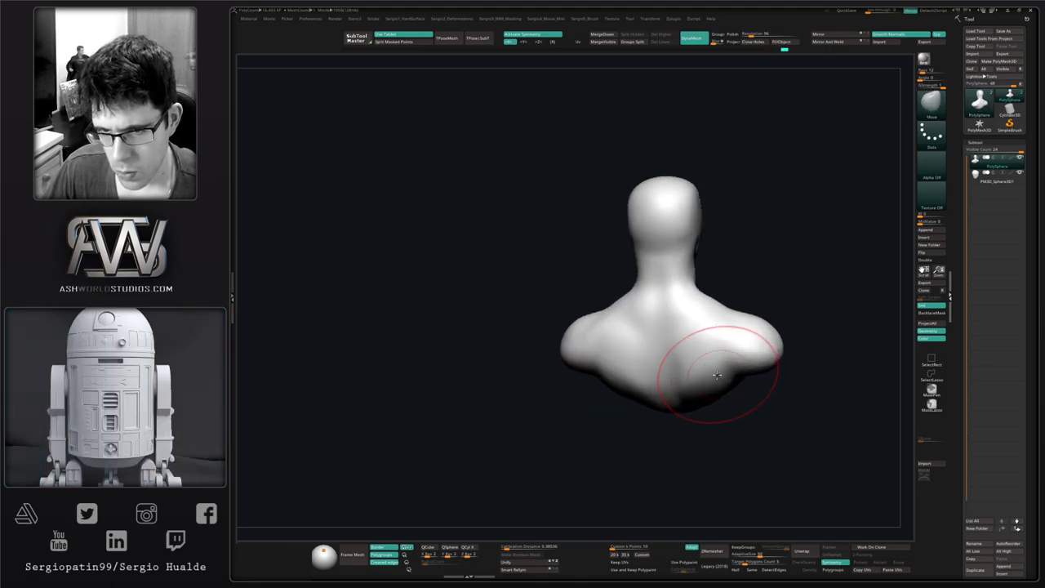
left_click_drag(717, 375, 725, 381)
mouse_move(724, 373)
right_mouse_down()
mouse_move(658, 348)
mouse_move(703, 368)
right_mouse_up()
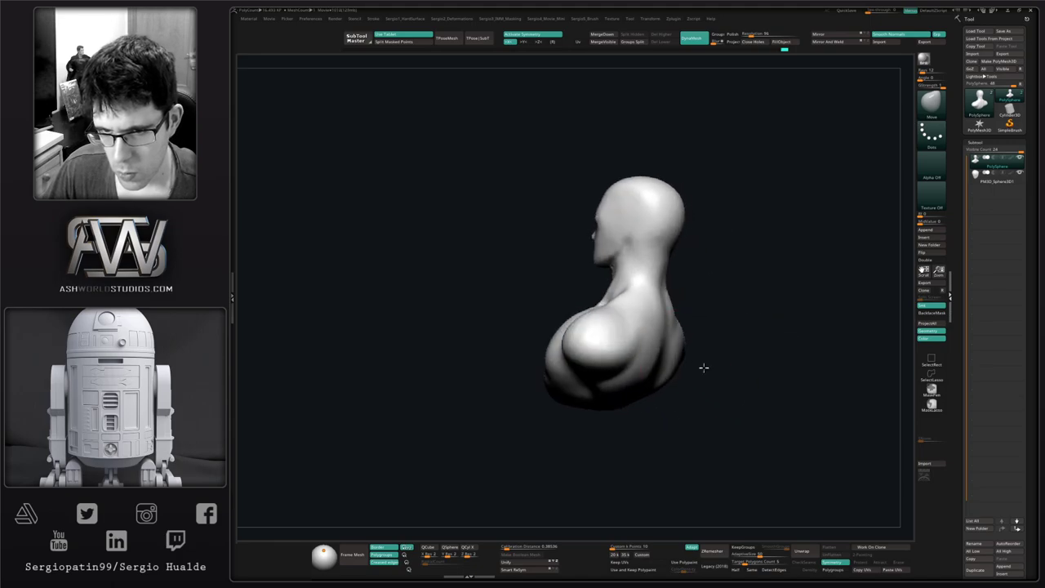
mouse_move(642, 382)
right_mouse_down()
mouse_move(664, 380)
mouse_move(669, 361)
right_mouse_up()
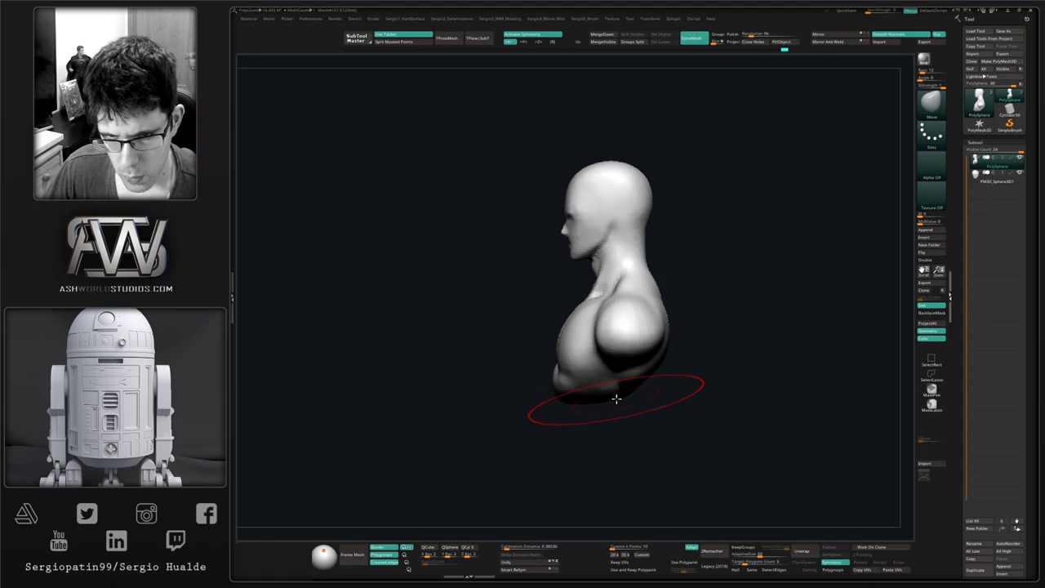
right_click_drag(616, 398, 644, 391)
left_click_drag(631, 369, 639, 372)
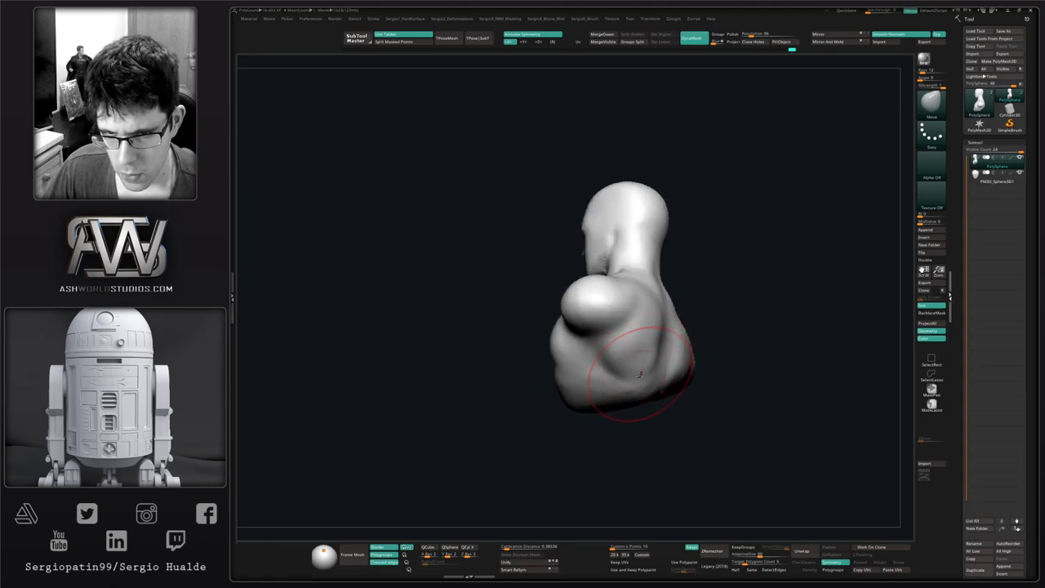
right_click_drag(641, 373, 618, 362)
left_click_drag(618, 363, 609, 354)
mouse_move(609, 354)
right_mouse_down()
mouse_move(723, 399)
mouse_move(655, 399)
mouse_move(633, 430)
right_mouse_up()
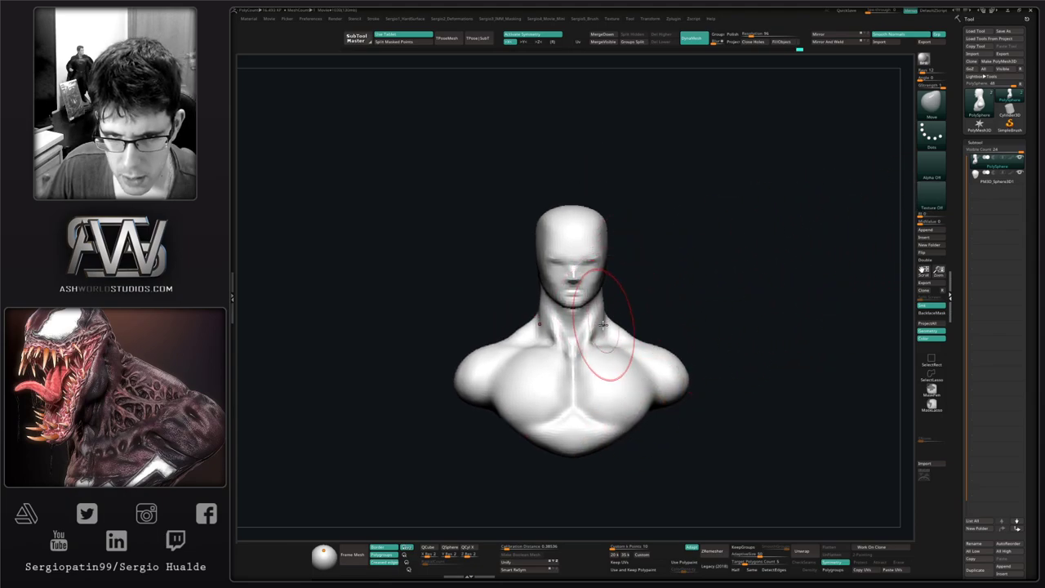
Refine the nose, mouth and chin shapes with the Move brush.
mouse_move(616, 309)
right_mouse_down("ctrl")
mouse_move(614, 286)
mouse_move(558, 296)
mouse_move(556, 280)
mouse_move(583, 271)
mouse_move(568, 299)
mouse_move(585, 286)
mouse_move(561, 311)
right_mouse_up("ctrl")
left_click_drag(578, 261, 584, 262)
right_click_drag(581, 263, 572, 284, "ctrl")
right_click_drag(572, 284, 574, 242)
left_click_drag(560, 236, 566, 240)
right_click_drag(576, 245, 575, 266)
left_click_drag(563, 285, 561, 280)
left_click_drag(565, 322, 578, 311)
right_click_drag(577, 311, 569, 328)
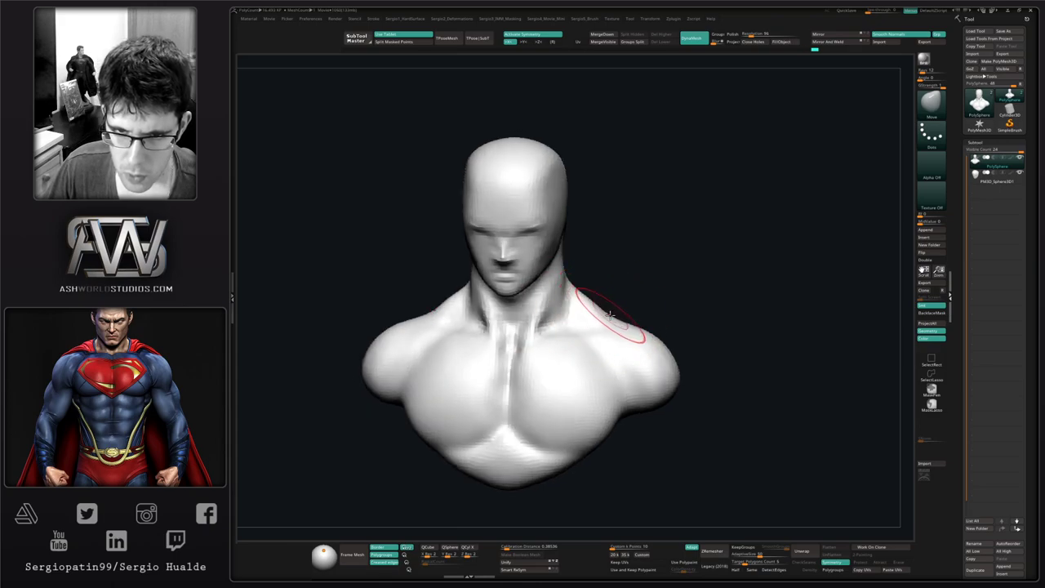
Adjust the slope between the neck and shoulders with the Move brush and smooth it.
mouse_move(612, 315)
left_mouse_down()
mouse_move(581, 287)
mouse_move(595, 301)
left_mouse_up()
right_click_drag(585, 325, 590, 331)
left_click_drag(602, 318, 603, 315)
right_click_drag(627, 313, 626, 340)
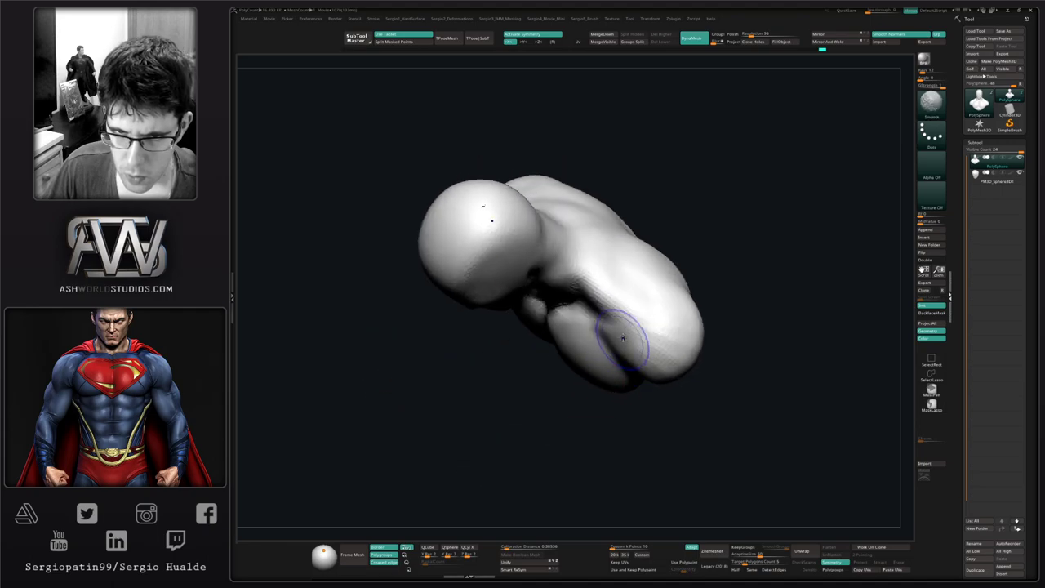
Sculpt the transition between the trapezius and the shoulder on the upper back with the Standard brush.
key("b")
key("s")
key("t")
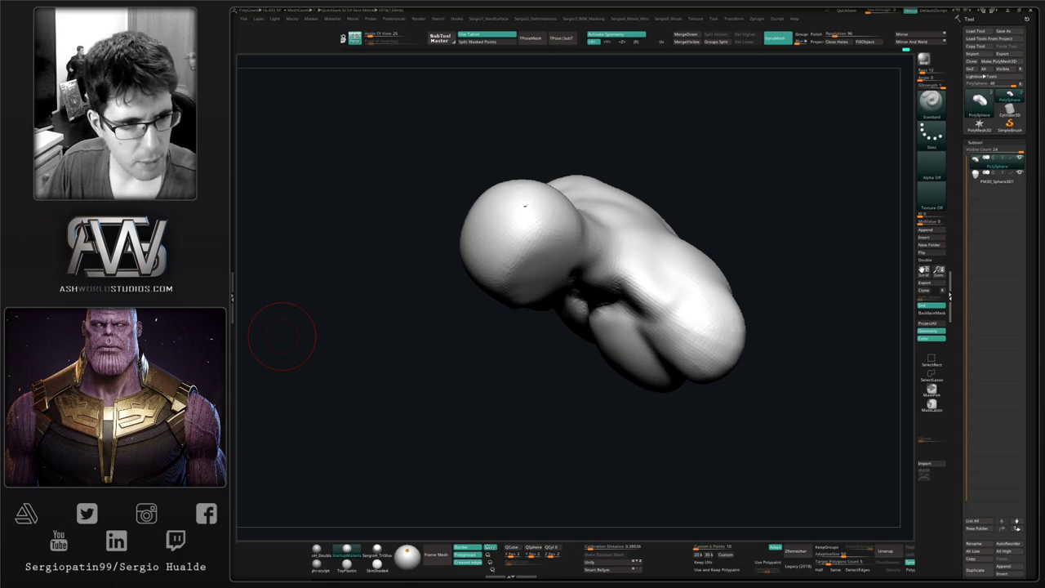
left_click(232, 298)
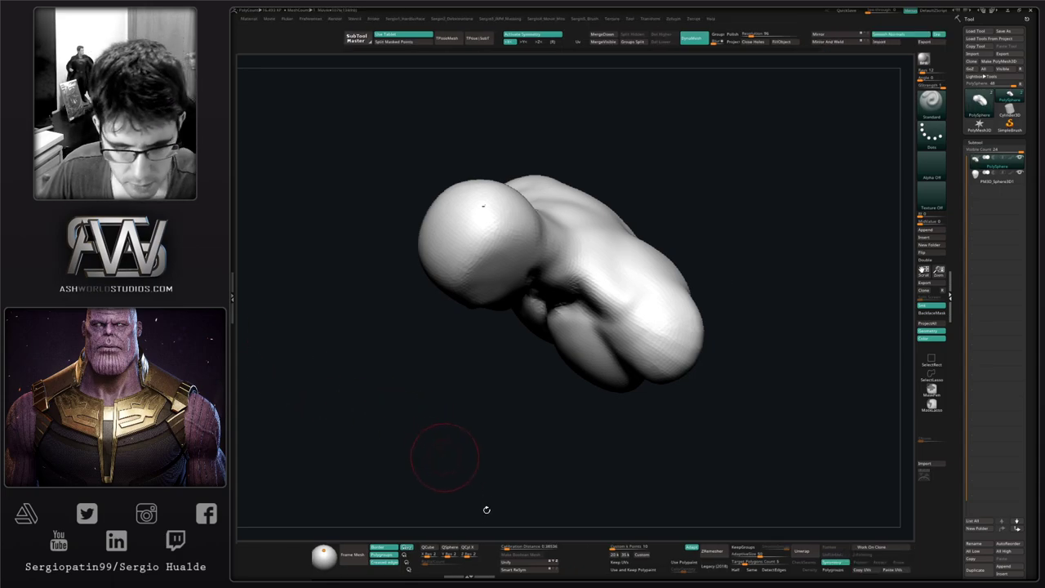
left_click_drag(609, 429, 457, 445)
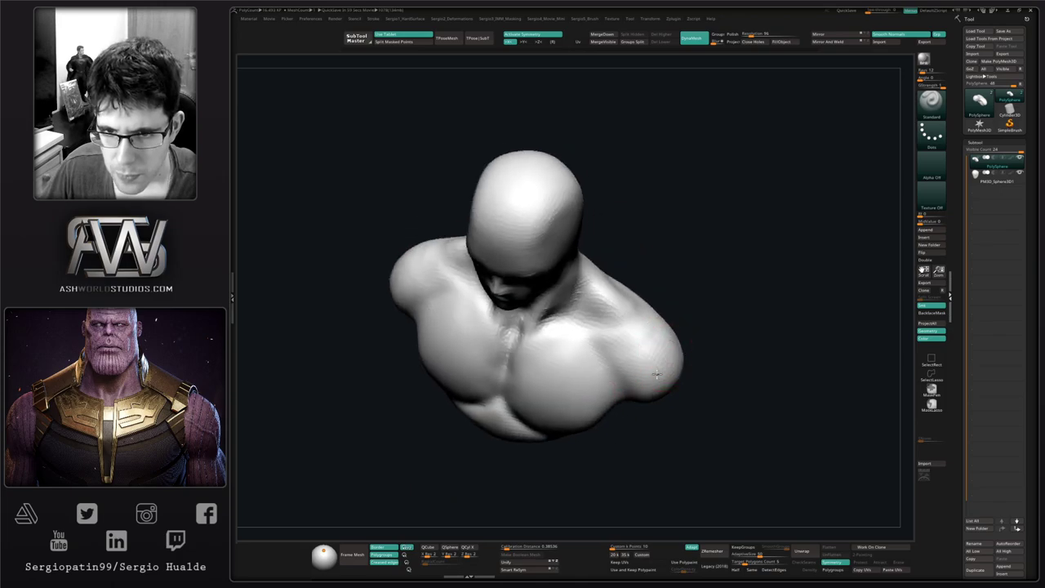
left_click_drag(397, 455, 563, 429)
left_click_drag(445, 457, 441, 490)
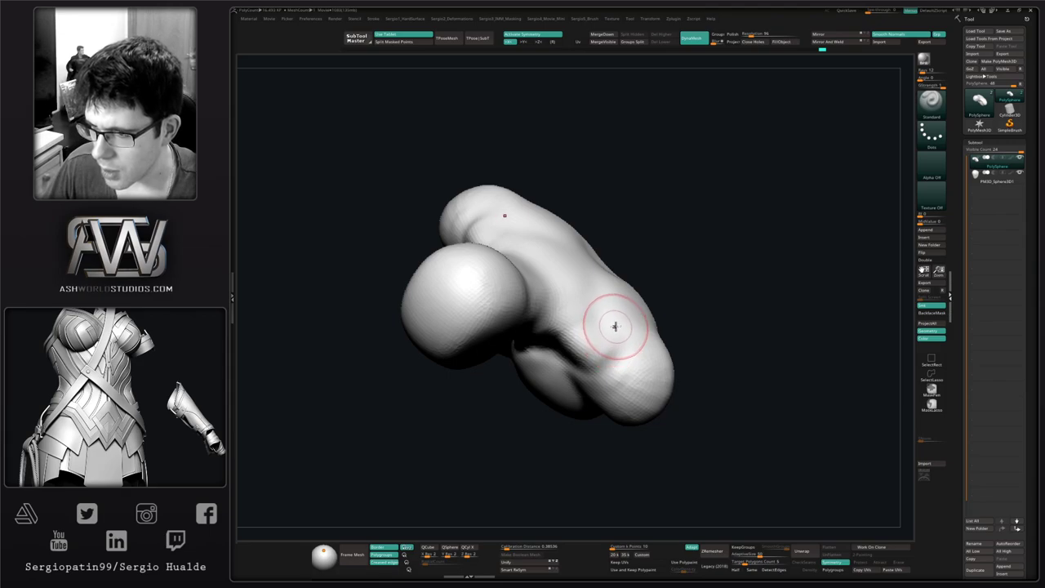
left_click_drag(711, 364, 616, 354)
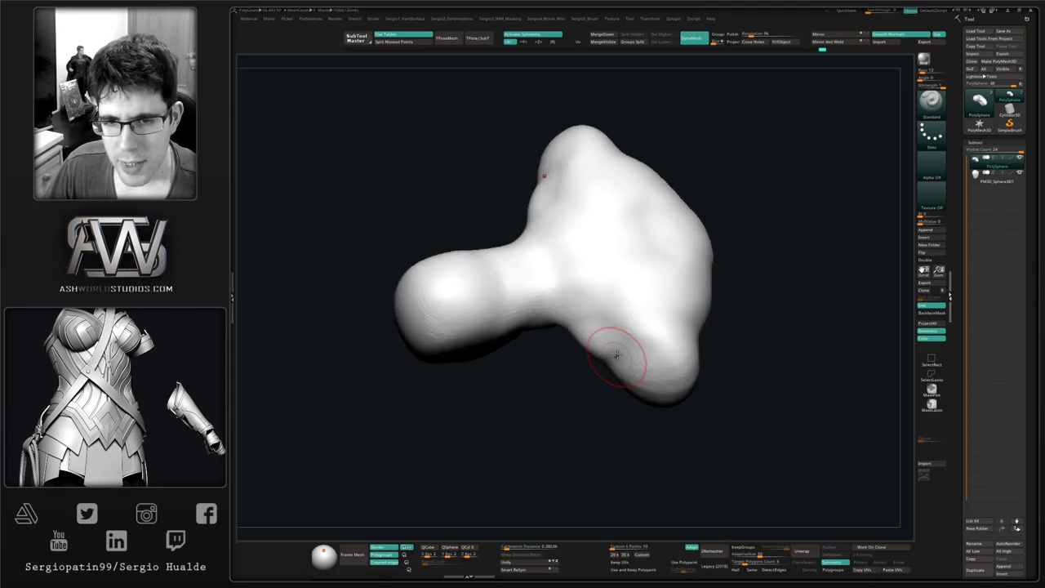
left_click_drag(618, 299, 630, 351)
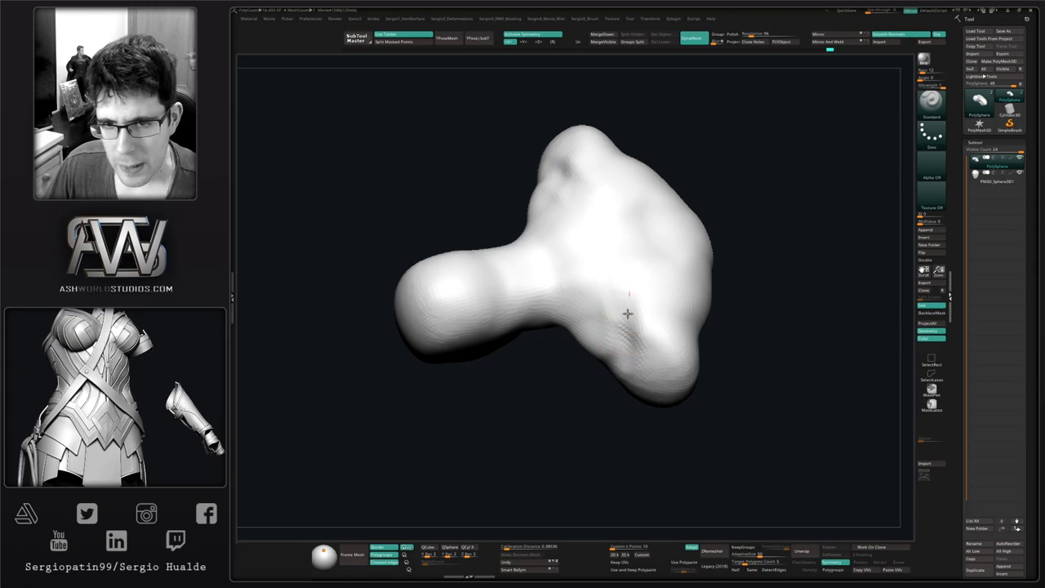
left_click_drag(627, 313, 630, 362)
Define the back of the shoulder with the Standard brush and smooth the strokes.
right_click_drag(629, 362, 655, 296)
mouse_move(656, 285)
left_mouse_down()
mouse_move(681, 263)
mouse_move(651, 279)
mouse_move(665, 265)
left_mouse_up()
mouse_move(665, 277)
right_mouse_down()
mouse_move(654, 313)
mouse_move(618, 343)
mouse_move(625, 334)
mouse_move(567, 318)
mouse_move(609, 342)
right_mouse_up()
mouse_move(668, 297)
left_mouse_down("shift")
mouse_move(700, 344)
mouse_move(646, 351)
mouse_move(650, 358)
mouse_move(635, 365)
left_mouse_up("shift")
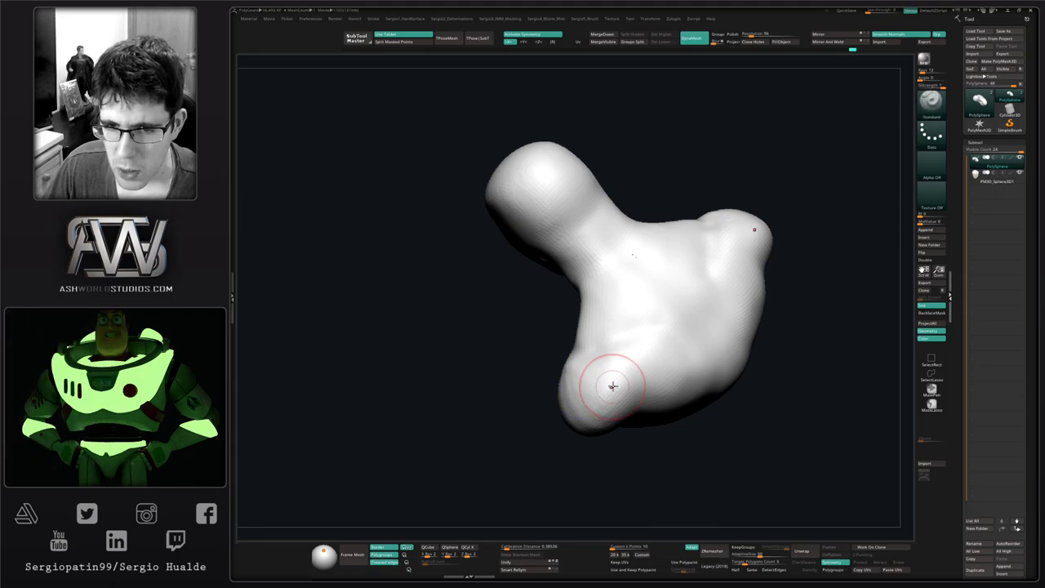
right_click_drag(613, 387, 637, 410)
mouse_move(609, 385)
left_mouse_down("shift")
mouse_move(609, 367)
mouse_move(580, 368)
left_mouse_up("shift")
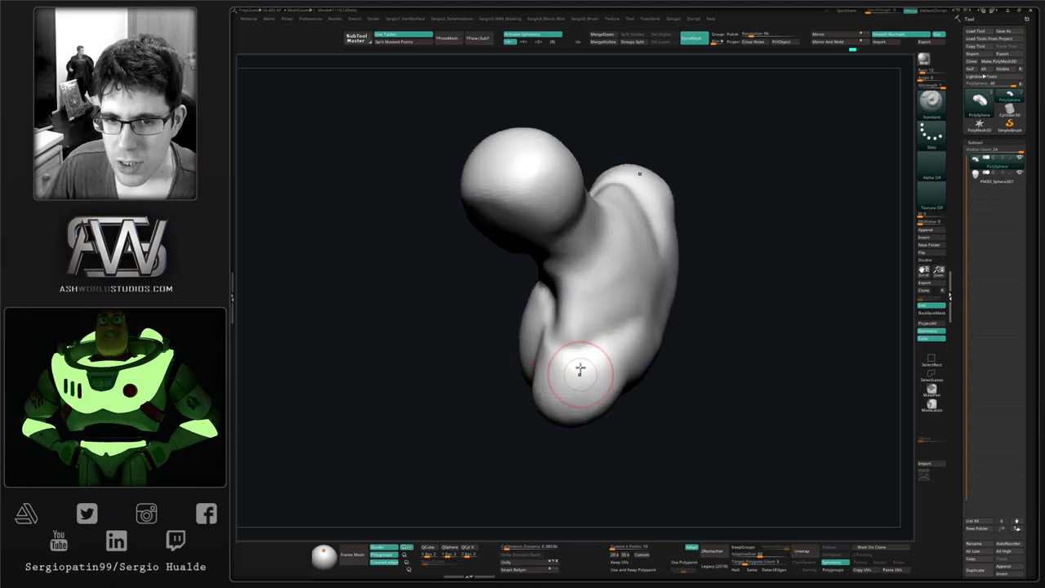
Refine the top of the shoulder beside the collarbone and smooth it into the trapezius.
mouse_move(581, 368)
right_mouse_down()
mouse_move(608, 322)
mouse_move(574, 333)
right_mouse_up()
mouse_move(576, 328)
left_mouse_down()
mouse_move(609, 232)
mouse_move(560, 310)
left_mouse_up()
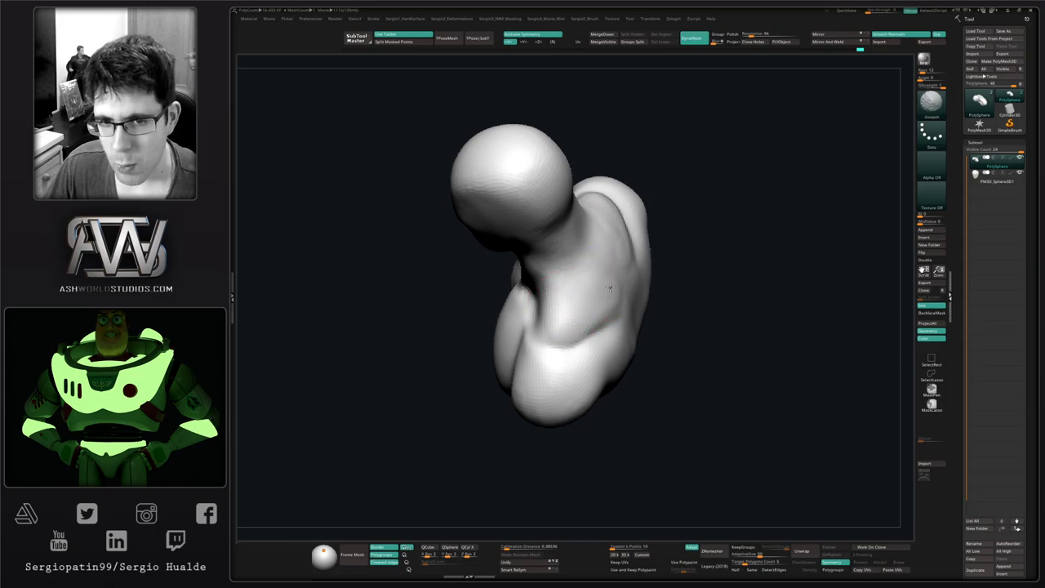
right_click_drag(601, 299, 585, 334)
left_click_drag(516, 326, 550, 310, "shift")
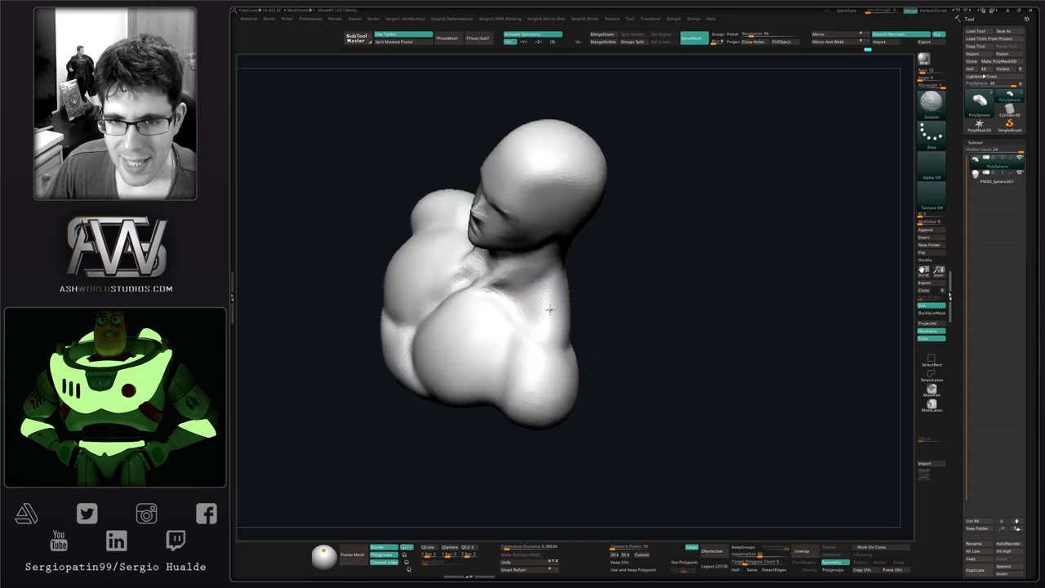
mouse_move(550, 310)
right_mouse_down()
mouse_move(627, 293)
mouse_move(645, 343)
mouse_move(631, 347)
mouse_move(640, 322)
right_mouse_up()
mouse_move(620, 317)
left_mouse_down()
mouse_move(629, 311)
mouse_move(640, 343)
left_mouse_up()
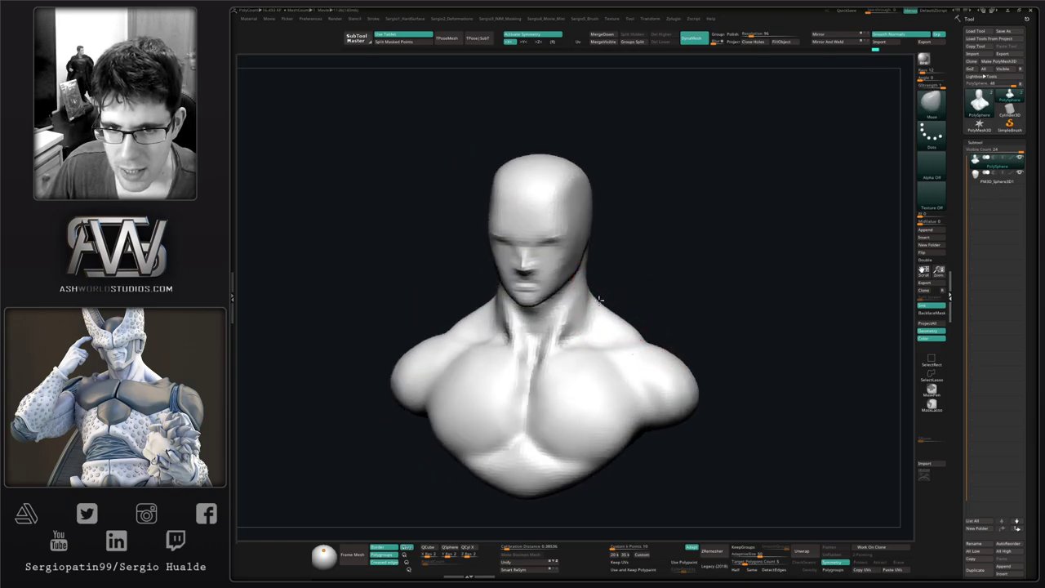
Reshape the sides of the neck and the trapezius with the Move brush.
right_click_drag(599, 299, 600, 306)
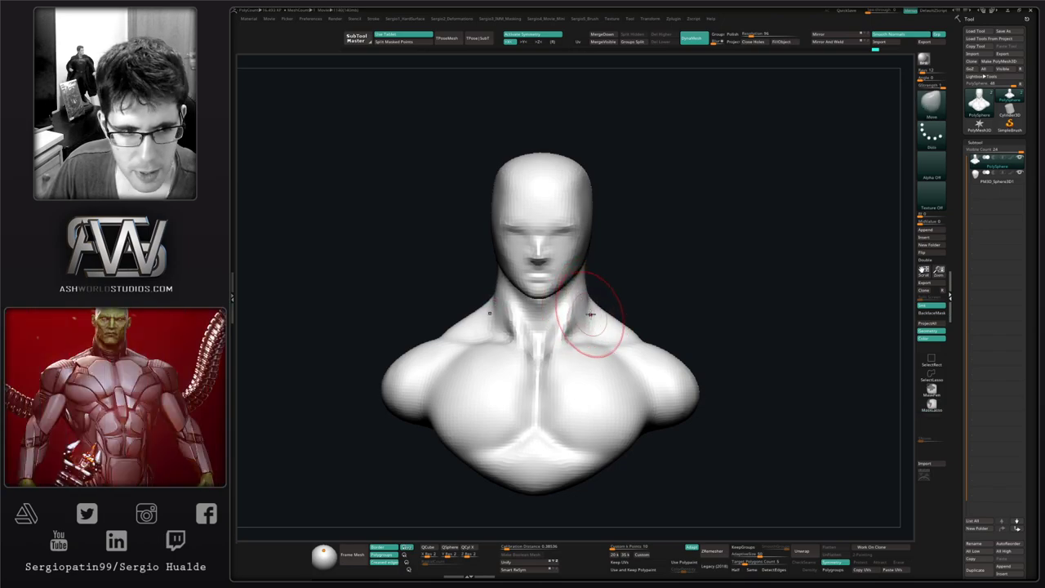
mouse_move(596, 315)
right_mouse_down()
mouse_move(581, 324)
mouse_move(597, 312)
right_mouse_up()
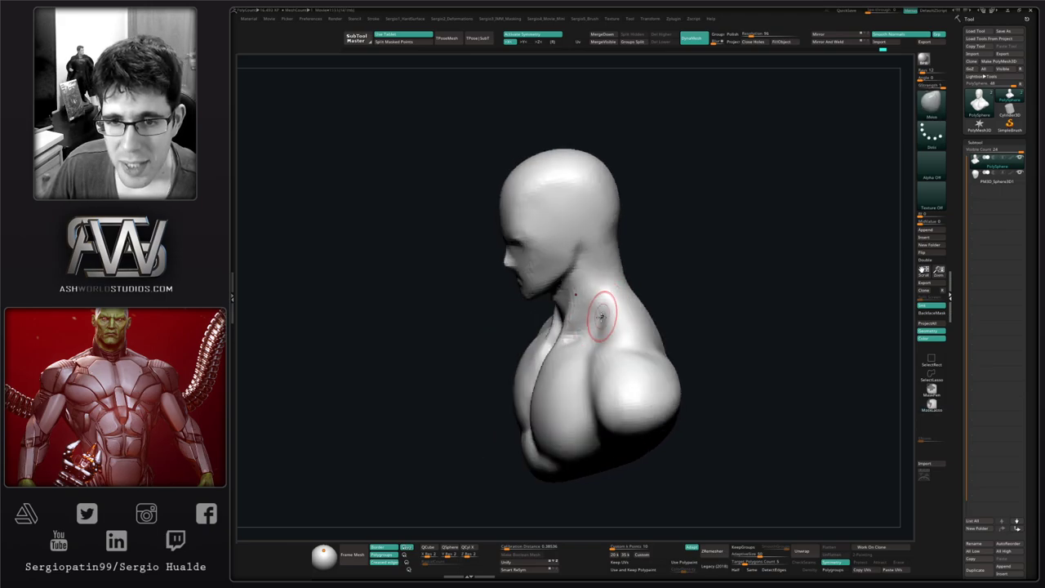
mouse_move(615, 336)
right_mouse_down()
mouse_move(592, 304)
mouse_move(620, 327)
right_mouse_up()
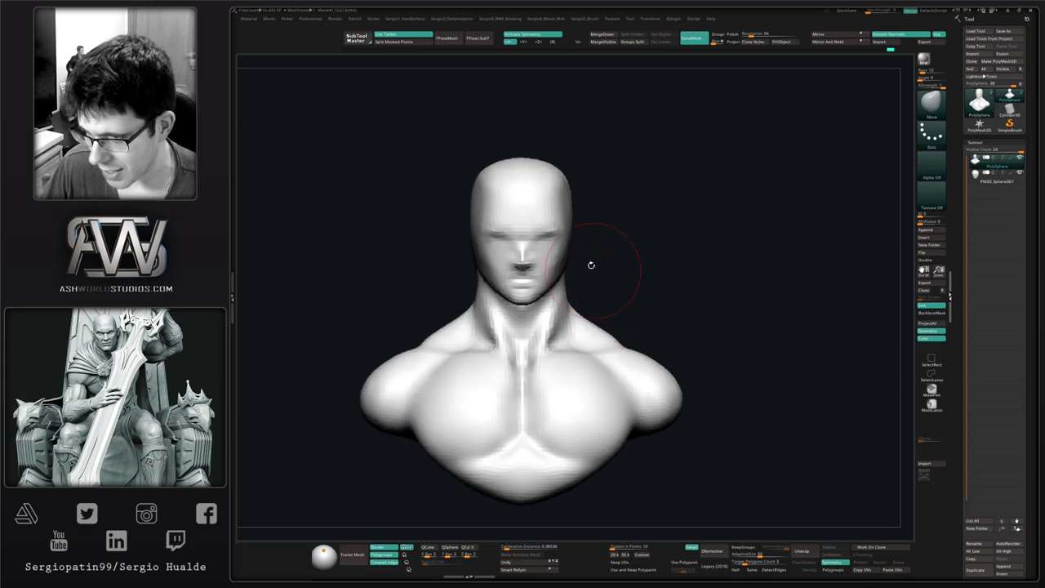
mouse_move(591, 265)
right_mouse_down("ctrl")
mouse_move(588, 293)
mouse_move(596, 284)
right_mouse_up("ctrl")
right_click_drag(656, 264, 651, 273)
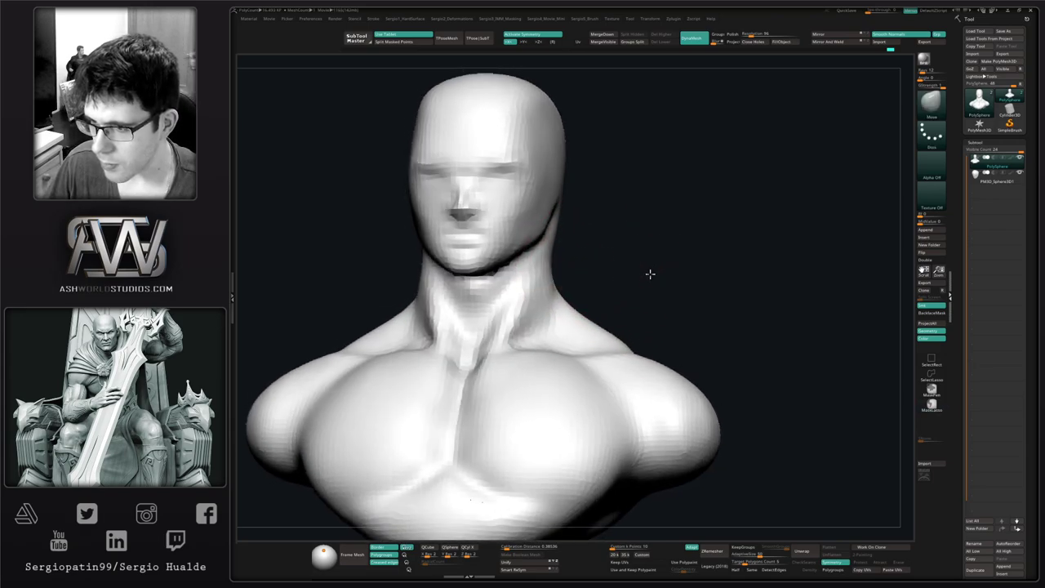
right_click_drag(585, 278, 622, 280, "alt")
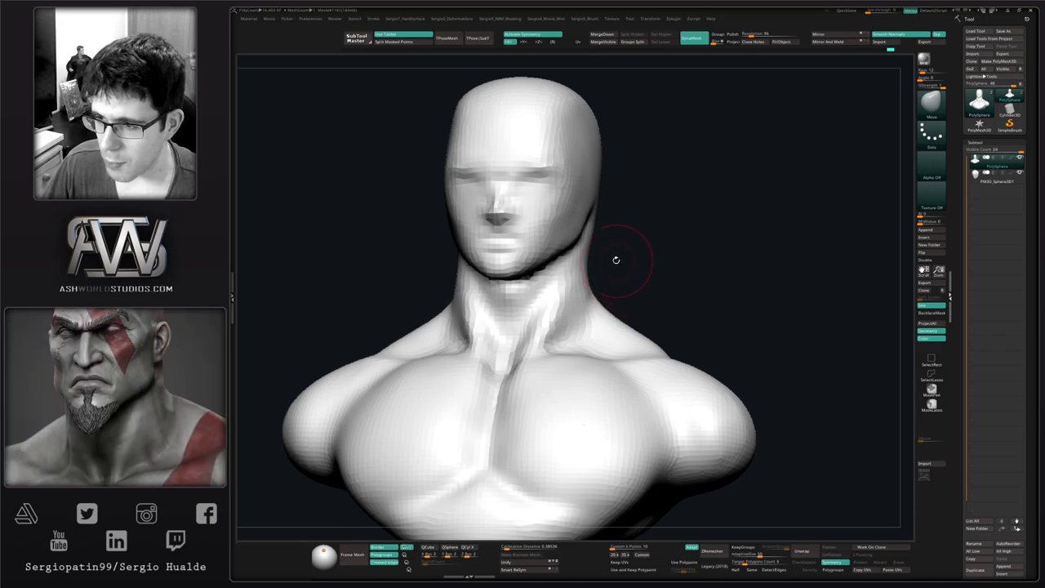
right_click_drag(624, 245, 629, 269)
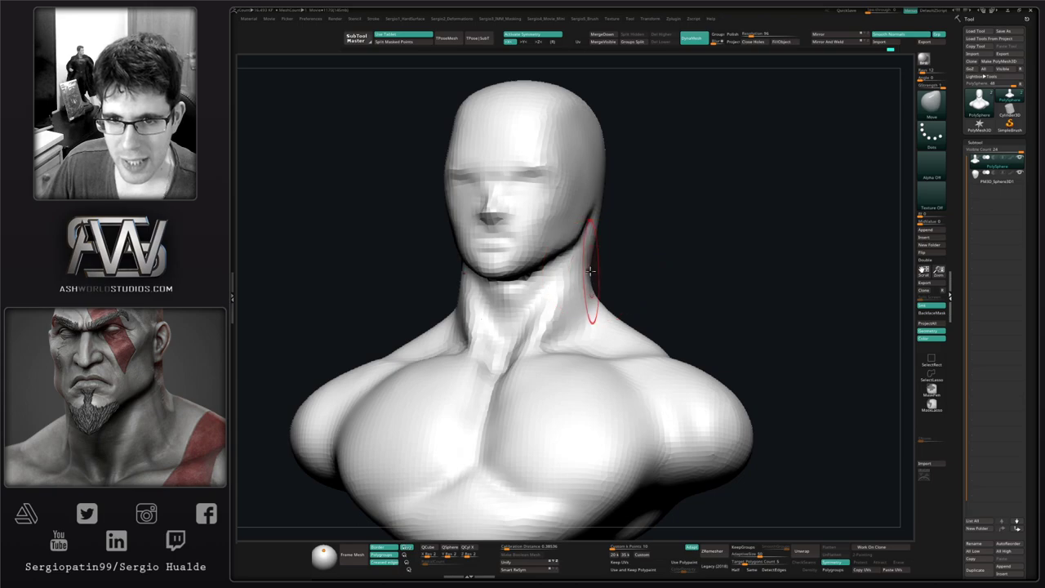
right_click_drag(647, 274, 569, 273, "shift")
left_click_drag(586, 280, 584, 280)
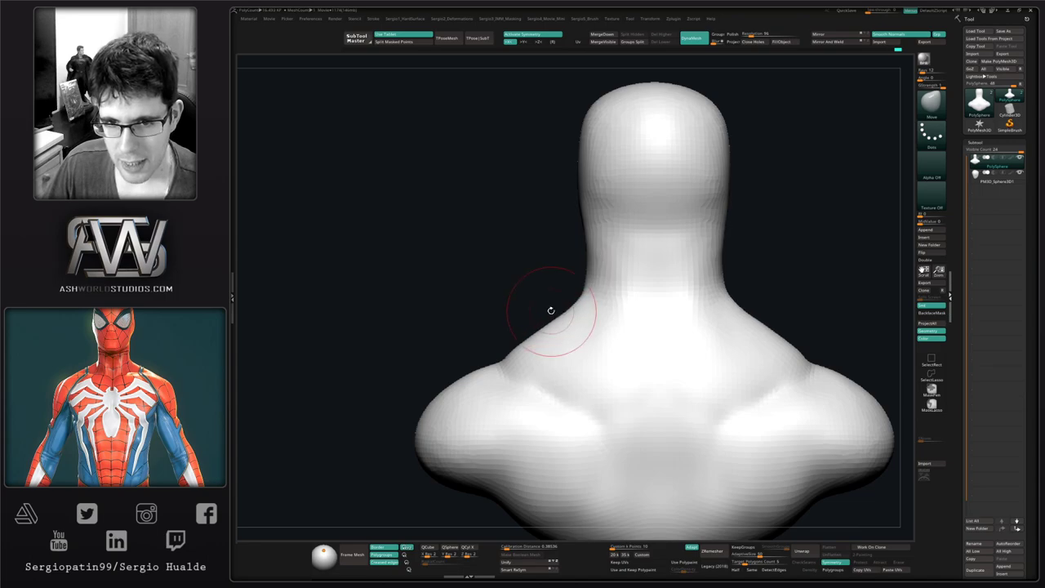
Adjust the shoulders and the lower edge of the chest with a resized Move brush and smooth the underside.
mouse_move(551, 310)
right_mouse_down()
mouse_move(612, 326)
mouse_move(585, 315)
right_mouse_up()
right_click_drag(585, 315, 646, 308, "shift")
key("s")
left_click_drag(659, 343, 671, 343)
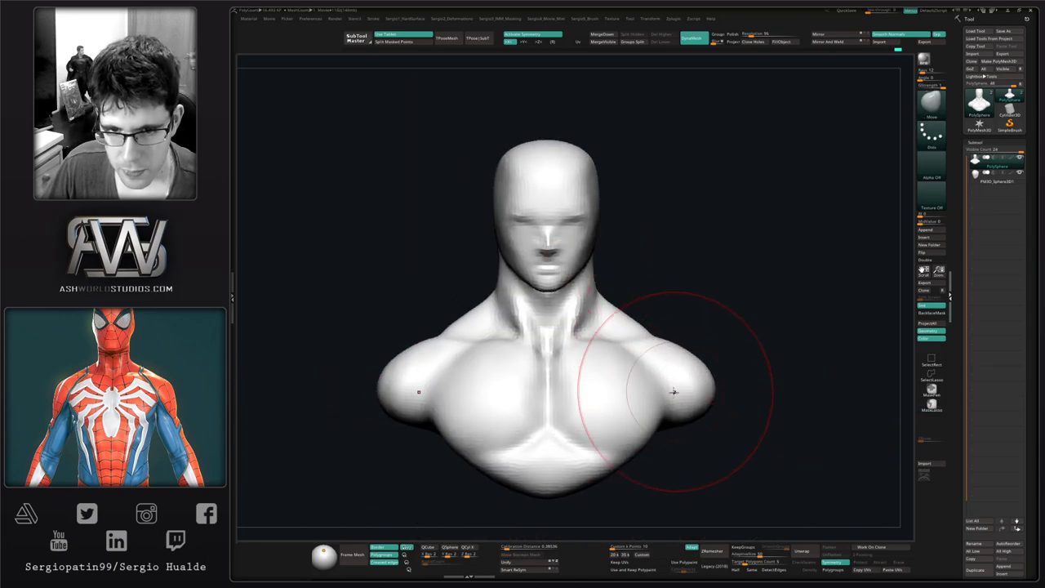
right_click_drag(604, 462, 602, 384, "alt")
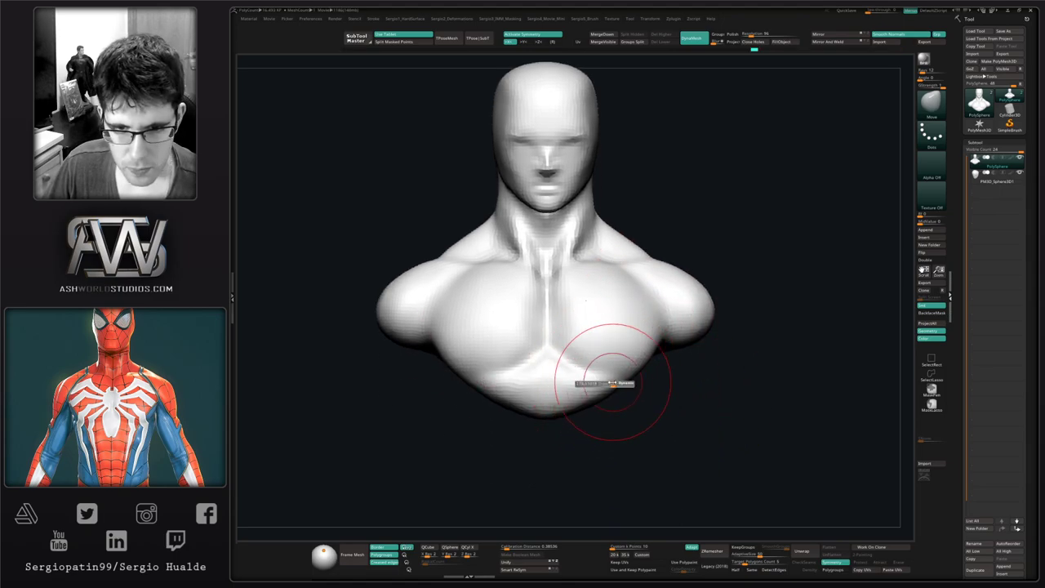
left_click_drag(609, 392, 601, 381)
mouse_move(600, 413)
right_mouse_down("alt")
mouse_move(612, 347)
mouse_move(625, 354)
right_mouse_up("alt")
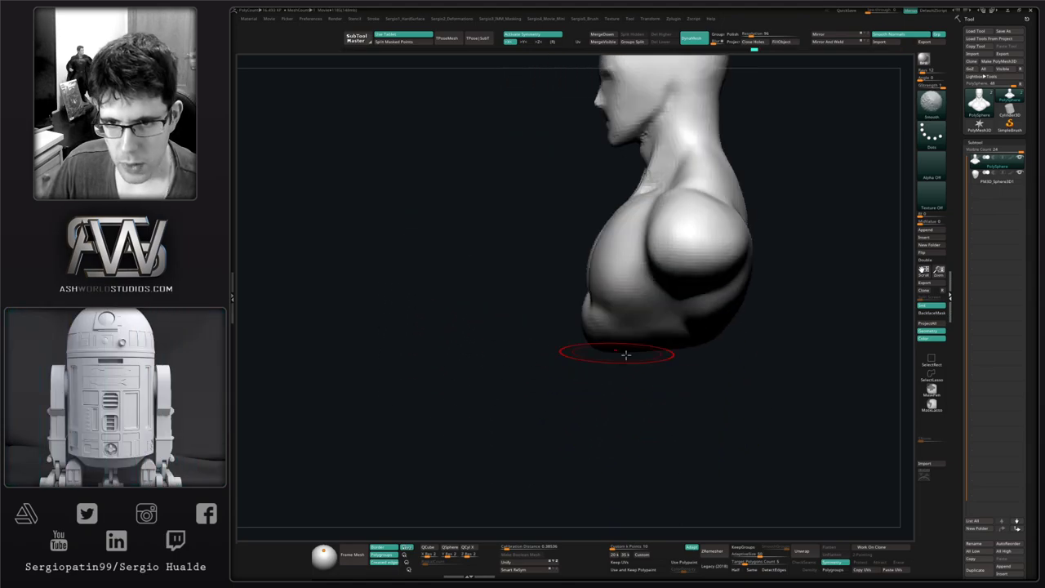
Lasso-mask the lower torso, invert the mask and move the unmasked part downward to lengthen the torso.
mouse_move(810, 276)
left_mouse_down("ctrl")
mouse_move(634, 299)
mouse_move(663, 466)
left_mouse_up("ctrl")
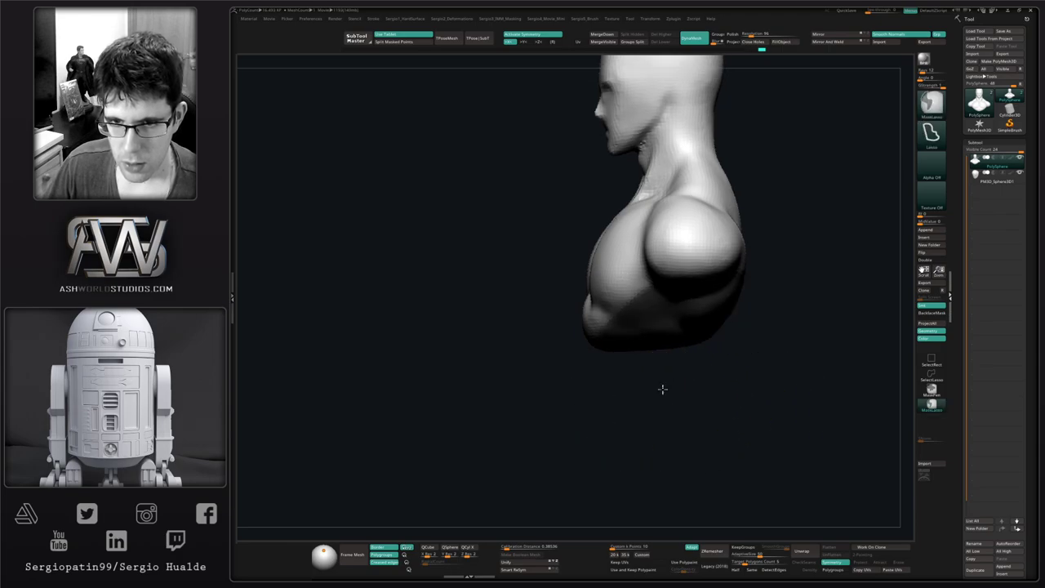
right_click_drag(662, 390, 635, 378, "alt")
left_click(634, 378, "ctrl")
key("w")
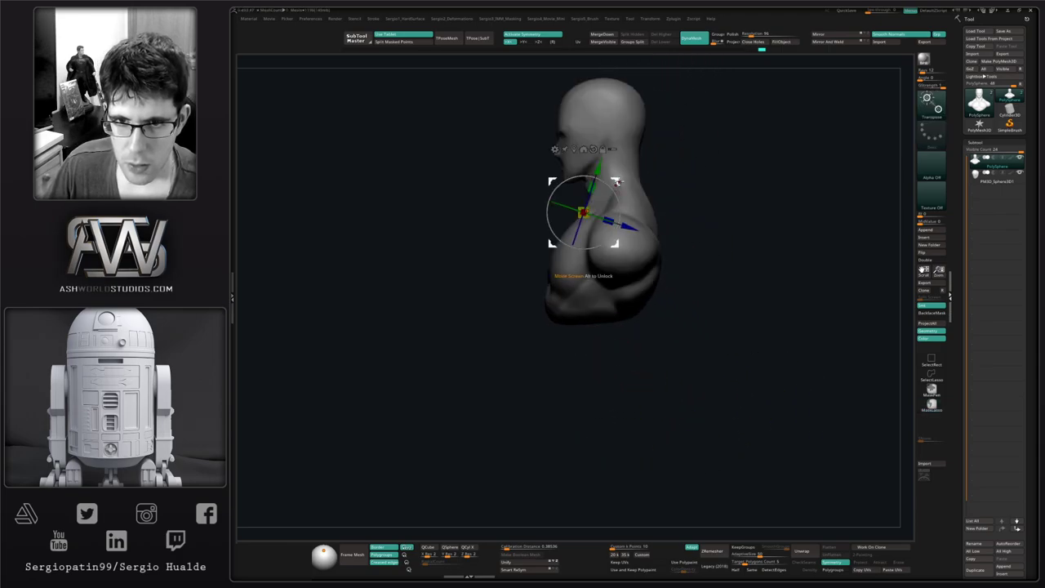
left_click_drag(619, 183, 612, 237)
key("q")
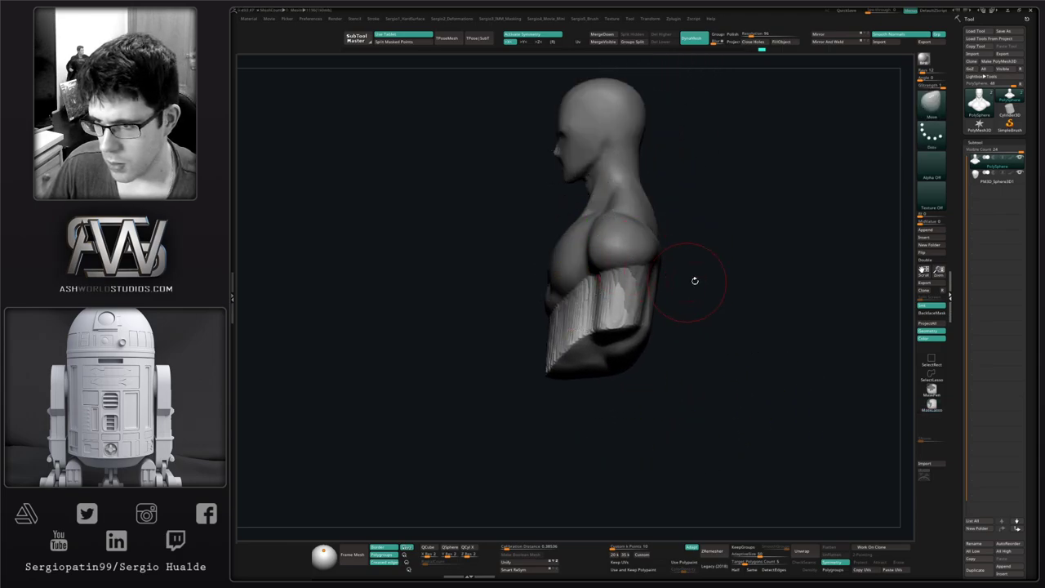
Clear the mask, update the DynaMesh and smooth the stretched torso.
left_click_drag(735, 266, 684, 333, "ctrl")
left_click_drag(499, 336, 514, 388, "ctrl")
right_click_drag(510, 381, 553, 365)
mouse_move(563, 356)
left_mouse_down("shift")
mouse_move(613, 324)
mouse_move(572, 359)
left_mouse_up("shift")
Build up the abdomen and the sides of the torso with the Clay brush.
key("b")
key("c")
key("l")
right_click_drag(572, 359, 609, 343)
mouse_move(597, 316)
left_mouse_down()
mouse_move(562, 325)
mouse_move(580, 357)
mouse_move(585, 319)
mouse_move(589, 356)
left_mouse_up()
mouse_move(593, 357)
right_mouse_down()
mouse_move(645, 332)
mouse_move(630, 327)
right_mouse_up()
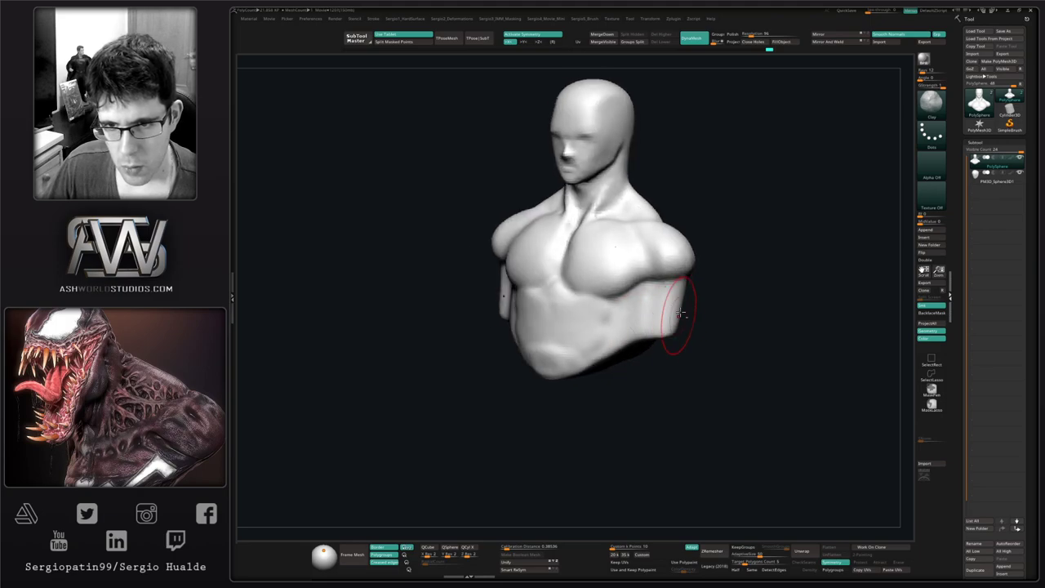
left_click_drag(683, 324, 681, 305)
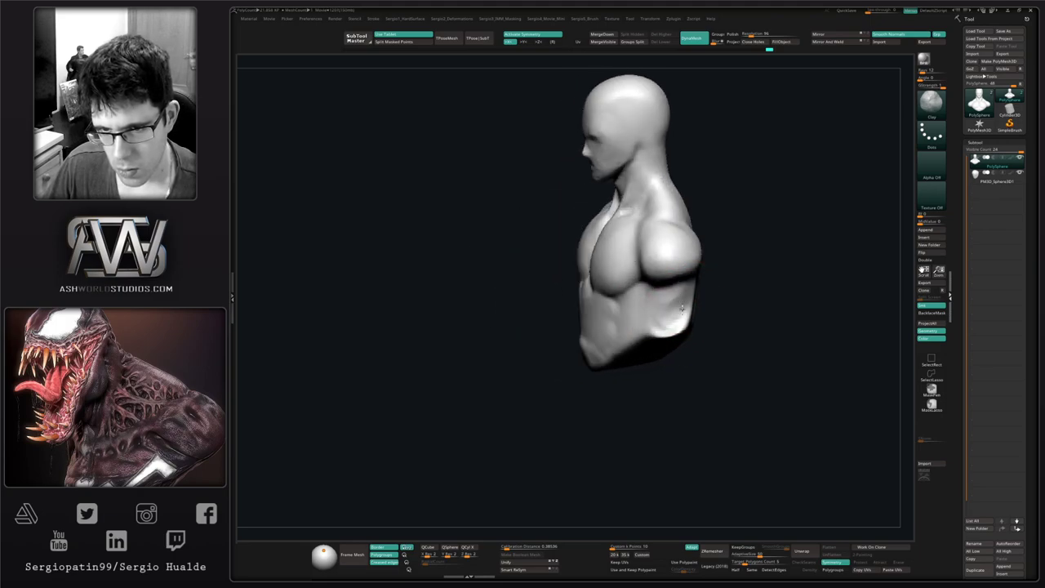
Shape the rib cage below the armpit with the Clay brush and smooth it.
right_click_drag(669, 333, 674, 315)
mouse_move(674, 315)
left_mouse_down()
mouse_move(666, 327)
mouse_move(690, 350)
left_mouse_up()
right_click_drag(691, 349, 697, 332)
left_click_drag(697, 332, 685, 330, "shift")
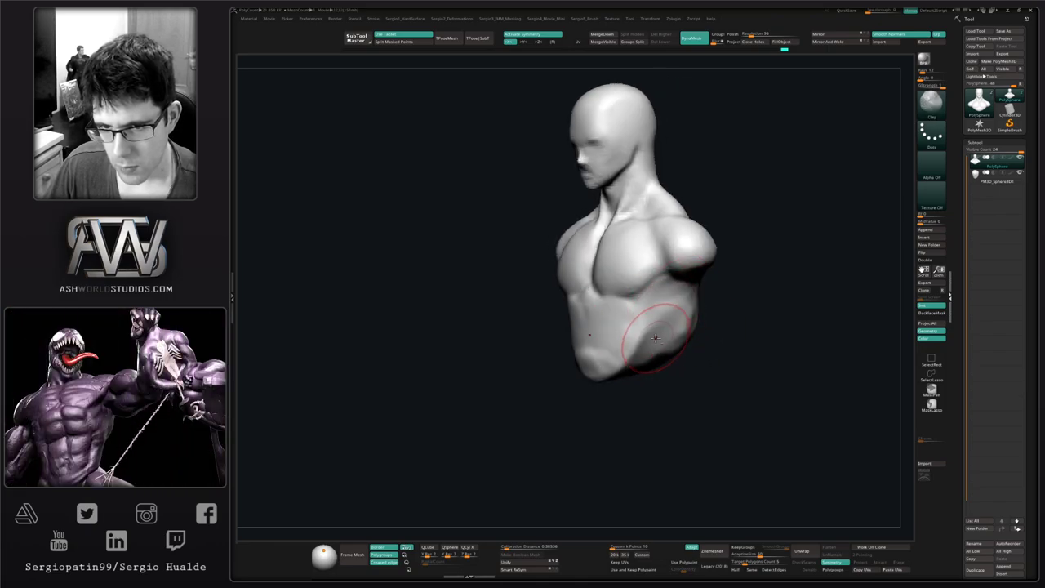
left_click_drag(642, 351, 675, 326)
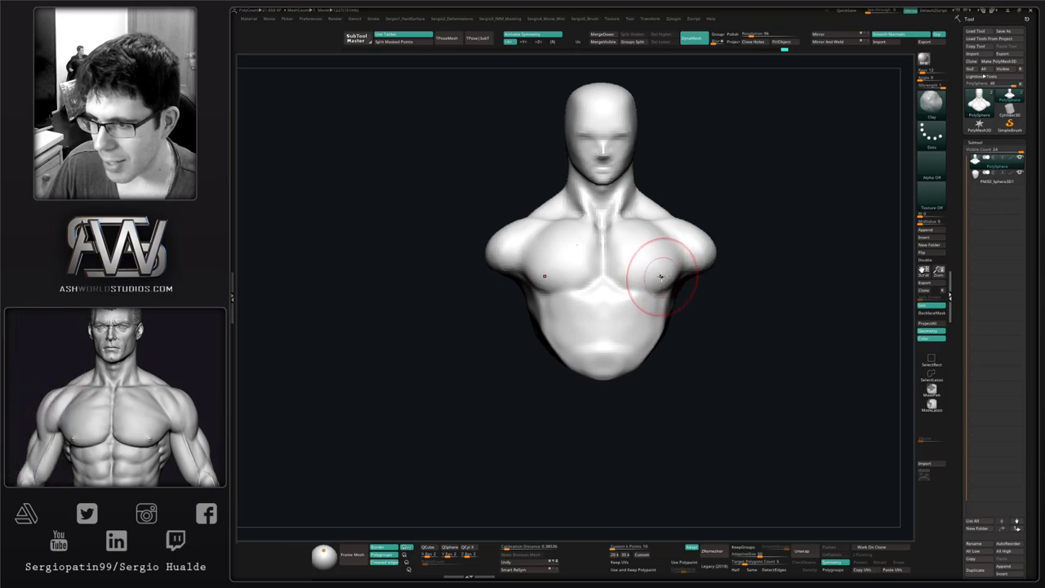
Sculpt the side back muscles below the shoulders with the Clay brush and smooth the lower torso.
mouse_move(665, 278)
right_mouse_down()
mouse_move(630, 303)
mouse_move(683, 319)
right_mouse_up()
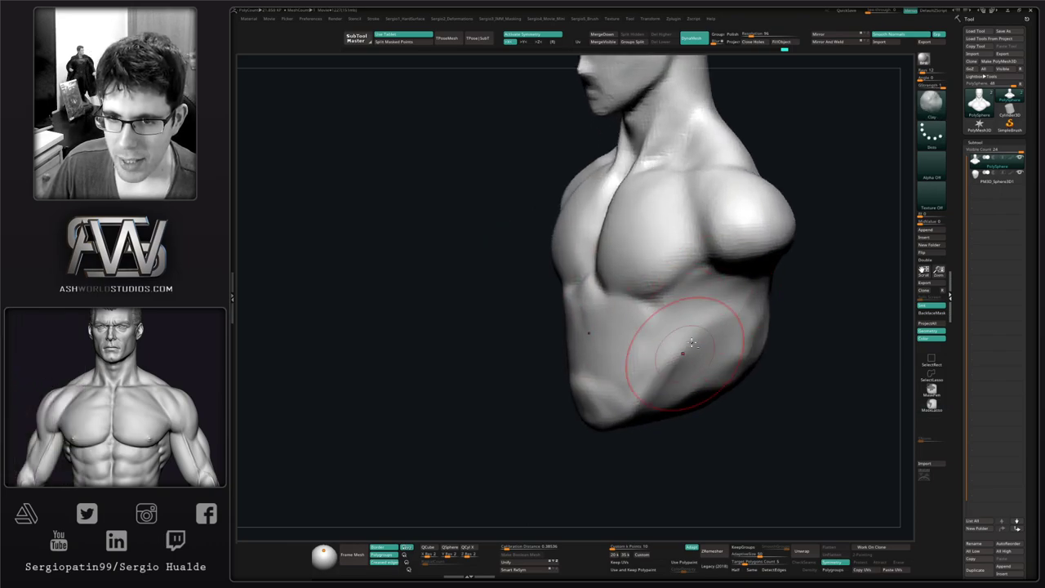
right_click_drag(741, 380, 748, 293)
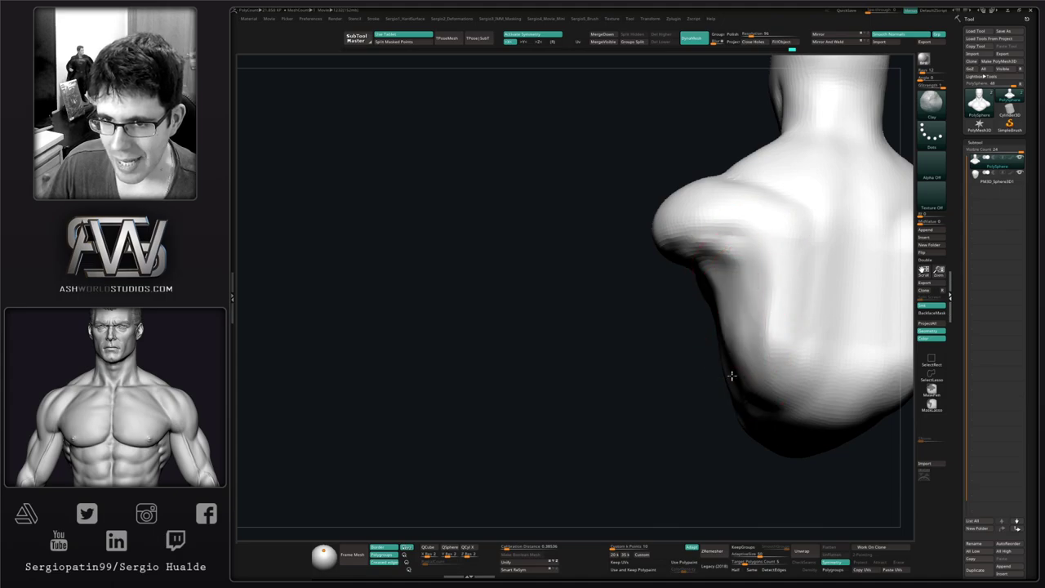
mouse_move(730, 373)
right_mouse_down("ctrl")
mouse_move(732, 310)
mouse_move(686, 337)
right_mouse_up("ctrl")
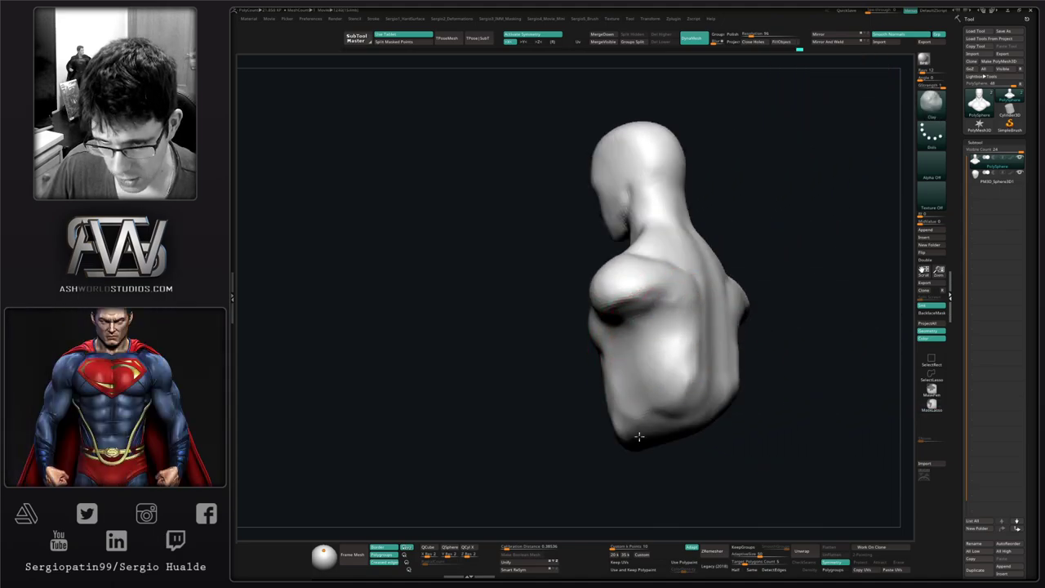
right_click_drag(639, 437, 667, 387)
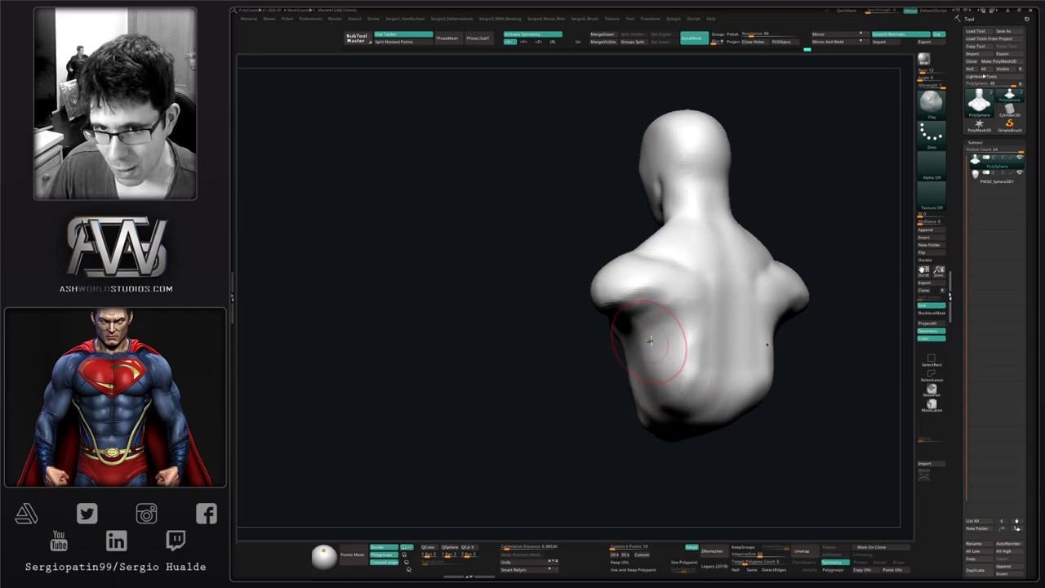
right_click_drag(650, 340, 676, 329, "shift")
right_click_drag(633, 397, 682, 381)
left_click_drag(616, 407, 587, 421, "shift")
mouse_move(658, 397)
right_mouse_down()
mouse_move(608, 398)
mouse_move(675, 367)
mouse_move(665, 369)
right_mouse_up()
Reshape the sides and back contour of the lengthened torso with the Move brush.
key("b")
key("m")
key("v")
key("s")
mouse_move(674, 373)
left_mouse_down()
mouse_move(690, 374)
mouse_move(682, 393)
mouse_move(671, 386)
left_mouse_up()
left_click_drag(590, 429, 602, 429)
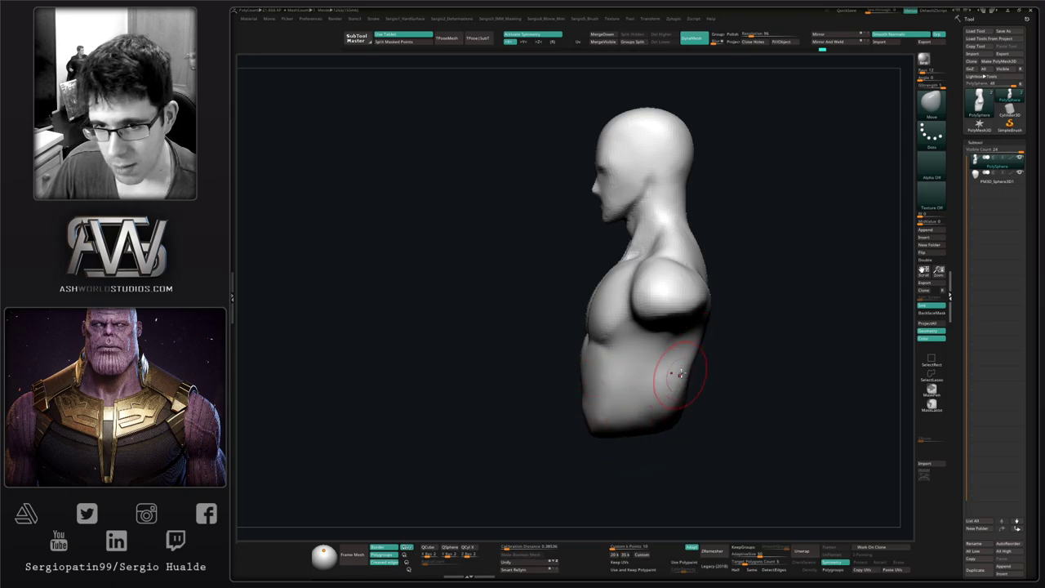
mouse_move(693, 360)
right_mouse_down()
mouse_move(651, 376)
mouse_move(655, 366)
mouse_move(624, 364)
right_mouse_up()
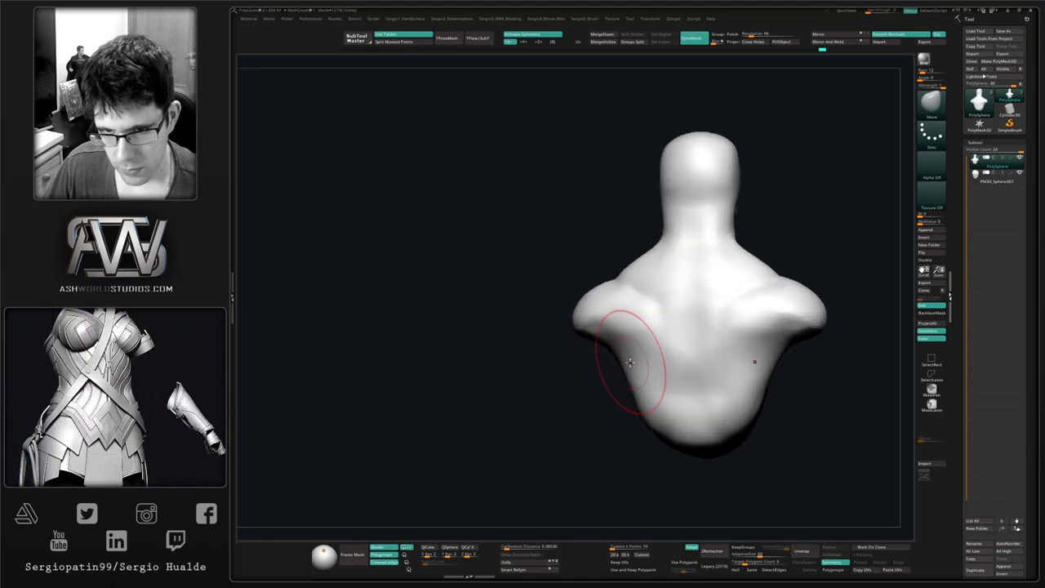
Pull the side contour of the back below the shoulders inward with the Move brush and smooth it.
left_click_drag(630, 362, 615, 350)
mouse_move(641, 403)
left_mouse_down()
mouse_move(612, 350)
mouse_move(630, 393)
left_mouse_up()
right_click_drag(636, 395, 675, 390)
left_click_drag(628, 383, 625, 378, "shift")
right_click_drag(677, 394, 692, 390)
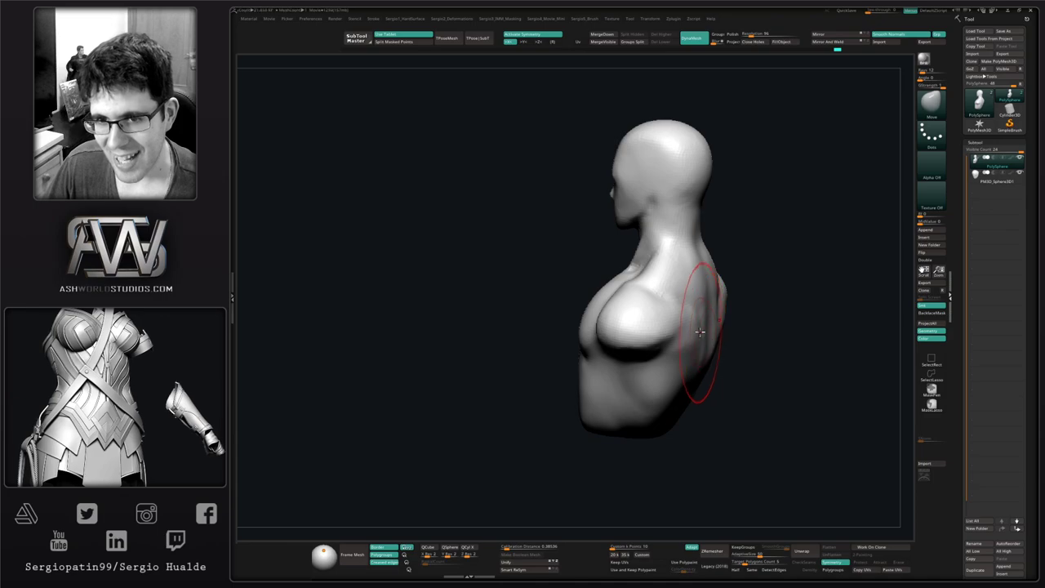
right_click_drag(712, 346, 700, 349)
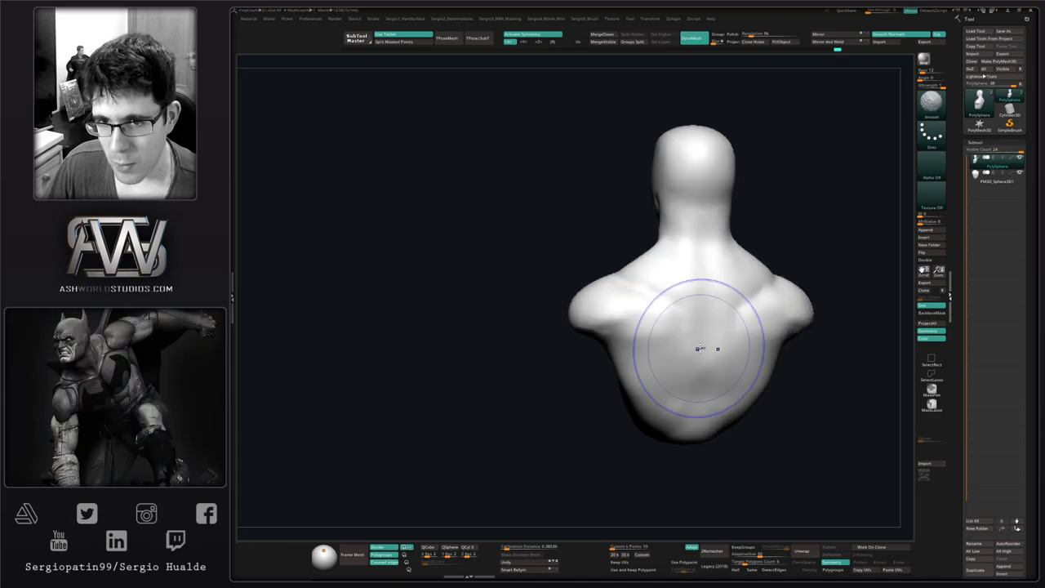
Smooth the middle of the back, carve the spine groove down it with the Standard brush, and soften the groove.
left_click_drag(701, 349, 706, 351, "shift")
key("b")
key("s")
key("t")
left_click_drag(706, 308, 696, 418, "alt")
right_click_drag(696, 418, 705, 391)
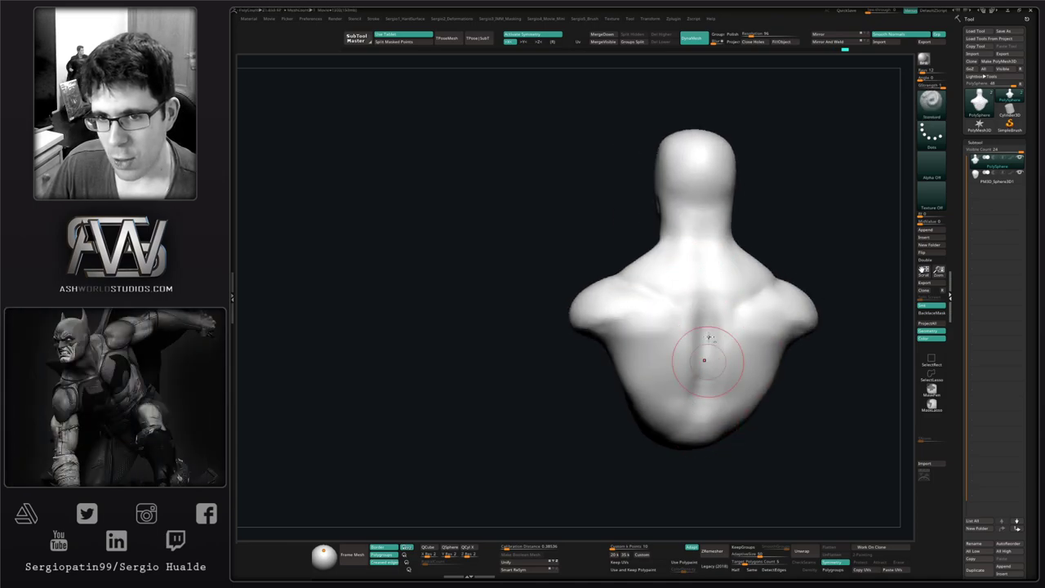
left_click_drag(704, 276, 702, 410, "alt")
right_click_drag(718, 426, 715, 434)
left_click_drag(715, 269, 702, 332, "shift")
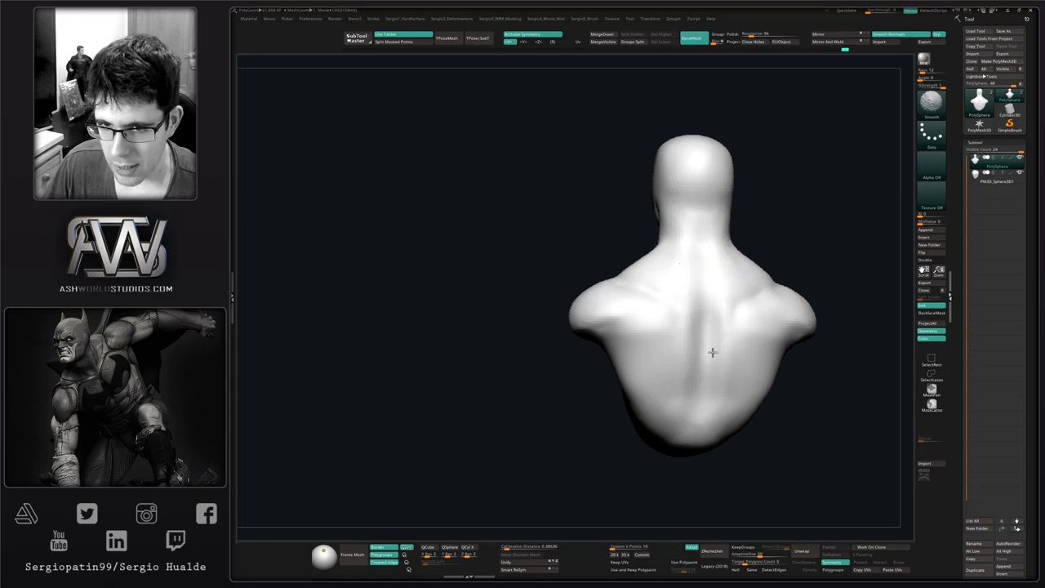
Smooth the shoulder blade area and the backs of the shoulders.
mouse_move(712, 353)
right_mouse_down()
mouse_move(706, 376)
mouse_move(692, 359)
right_mouse_up()
left_click_drag(663, 340, 715, 345, "shift")
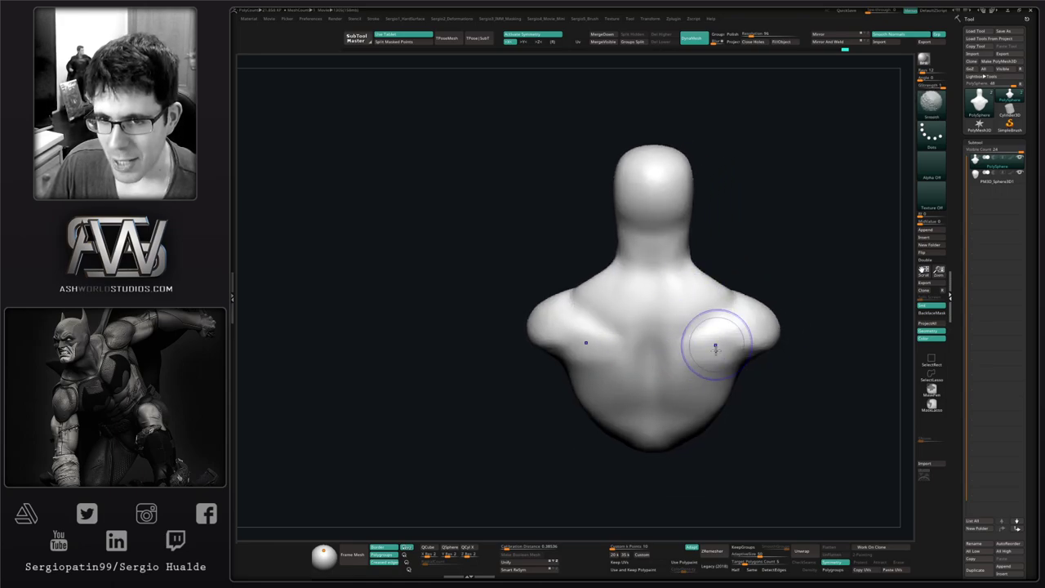
right_click_drag(716, 345, 708, 333)
mouse_move(708, 333)
left_mouse_down("shift")
mouse_move(737, 349)
mouse_move(780, 333)
left_mouse_up("shift")
right_click_drag(791, 357, 660, 366)
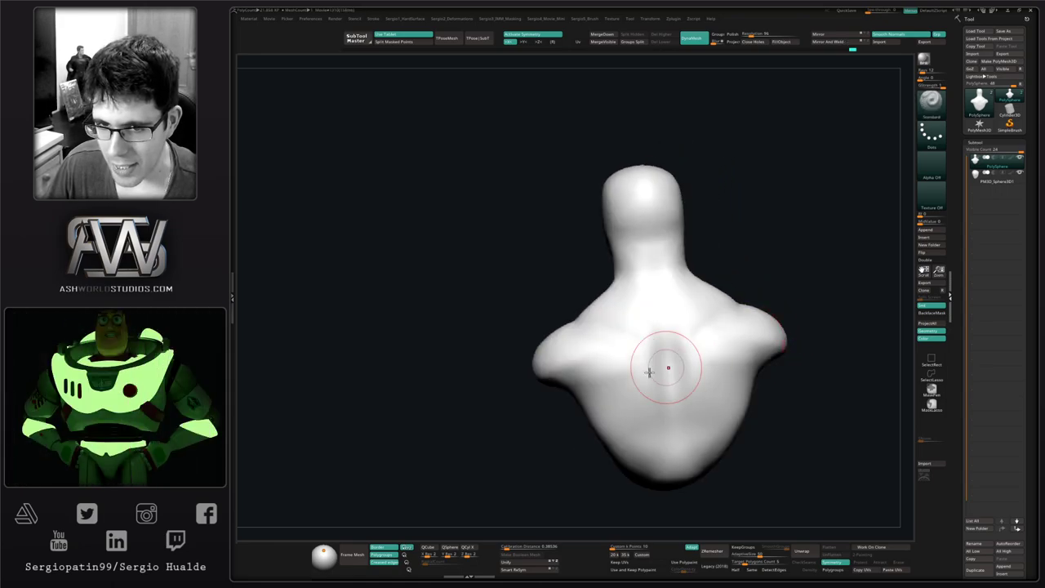
right_click_drag(624, 433, 723, 416)
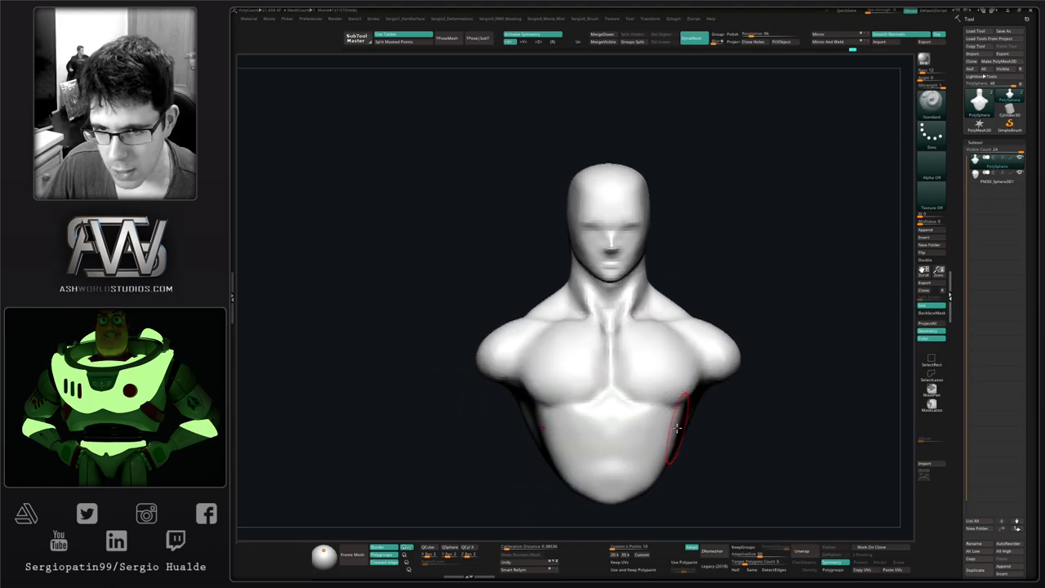
Narrow the sides of the torso in front view with the Move brush.
key("b")
key("m")
key("v")
left_click_drag(676, 427, 669, 429)
right_click_drag(676, 447, 665, 415, "alt")
left_click_drag(664, 415, 656, 412)
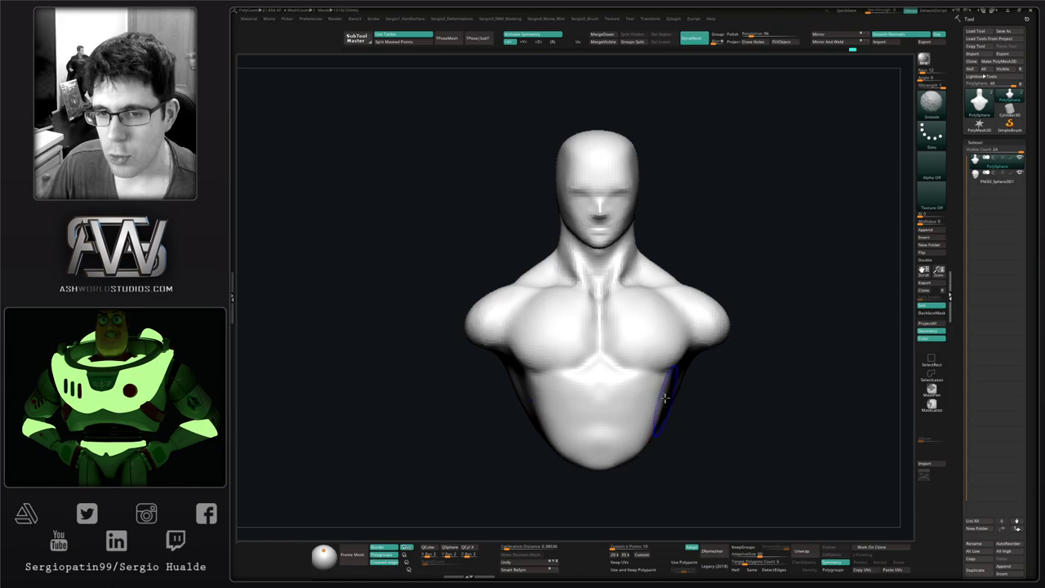
mouse_move(662, 417)
right_mouse_down()
mouse_move(594, 399)
mouse_move(612, 383)
right_mouse_up()
Sculpt the rib area just below the pectorals with the Standard brush.
key("b")
key("s")
key("t")
left_click_drag(569, 370, 531, 384)
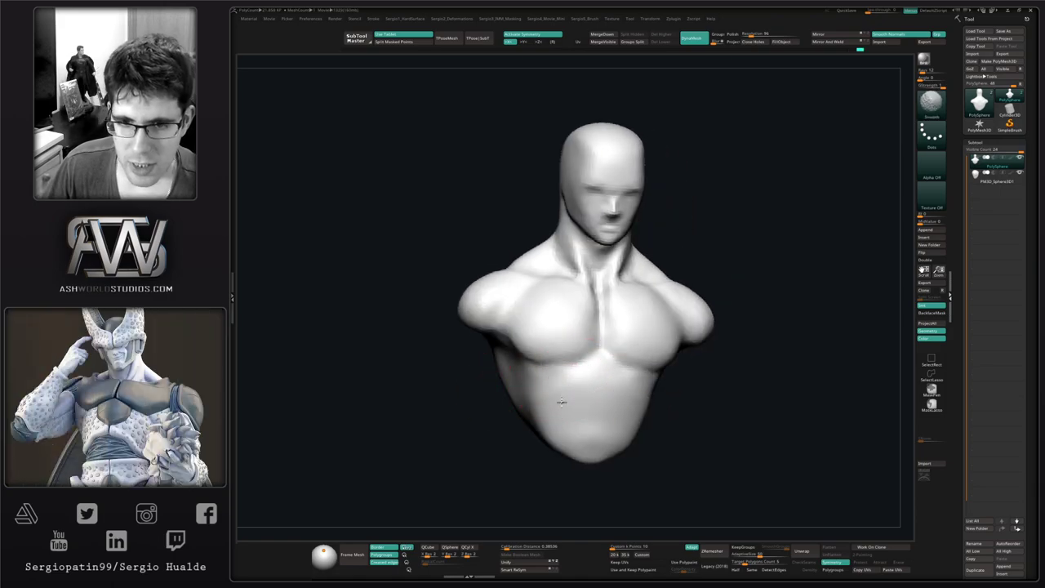
mouse_move(566, 404)
right_mouse_down()
mouse_move(623, 391)
mouse_move(621, 372)
mouse_move(594, 369)
mouse_move(670, 370)
right_mouse_up()
Carve the lower rib cage creases and the outline of the abdomen with the DamStandard brush.
key("b")
key("d")
key("s")
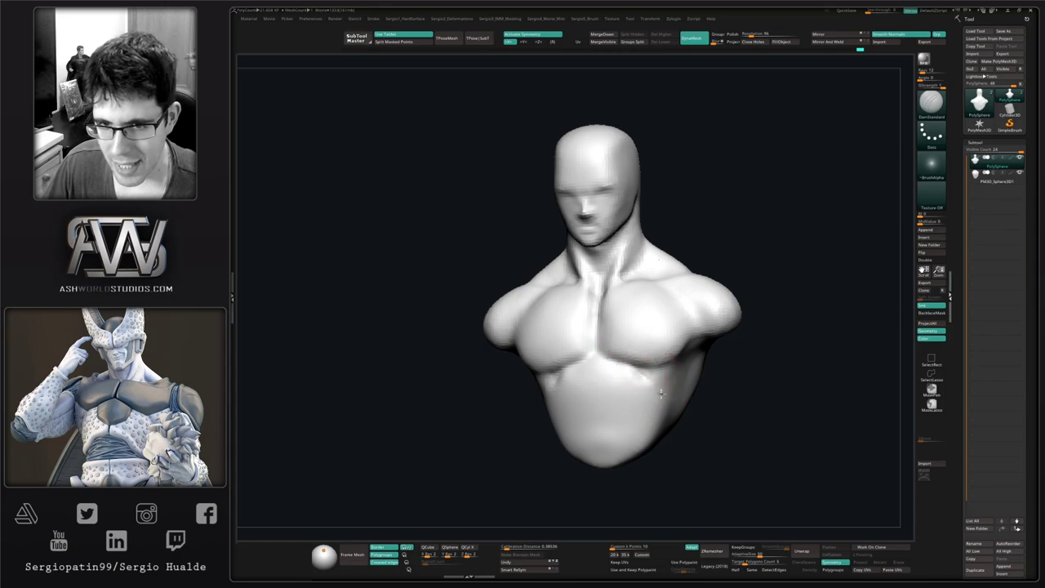
right_click_drag(662, 399, 674, 403)
left_click_drag(663, 389, 656, 407)
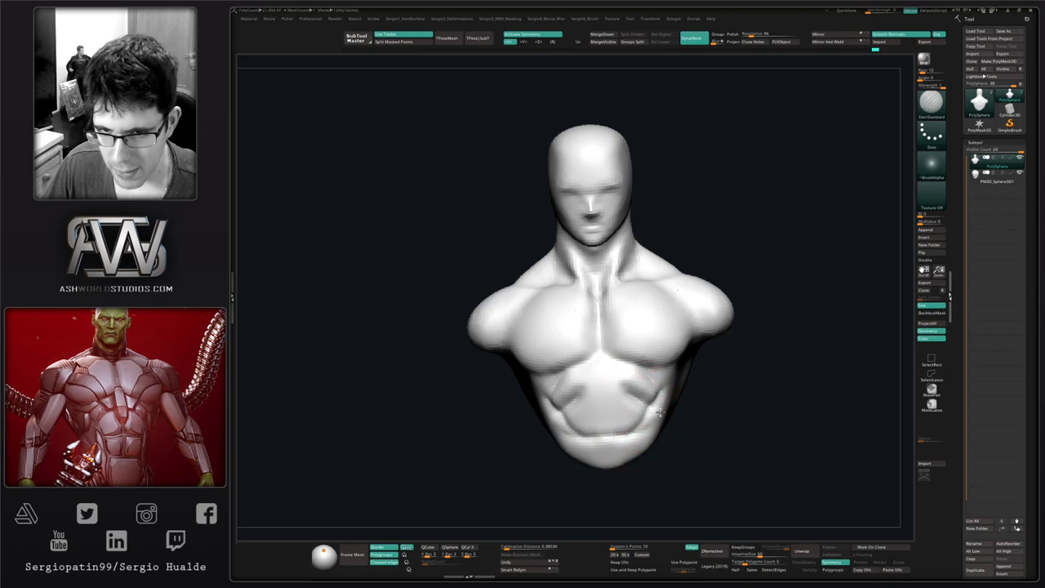
Adjust the lower abdomen outline with the Move brush and smooth the side of the waist.
right_click_drag(646, 411, 677, 413)
key("b")
key("m")
key("v")
left_click_drag(633, 428, 631, 439)
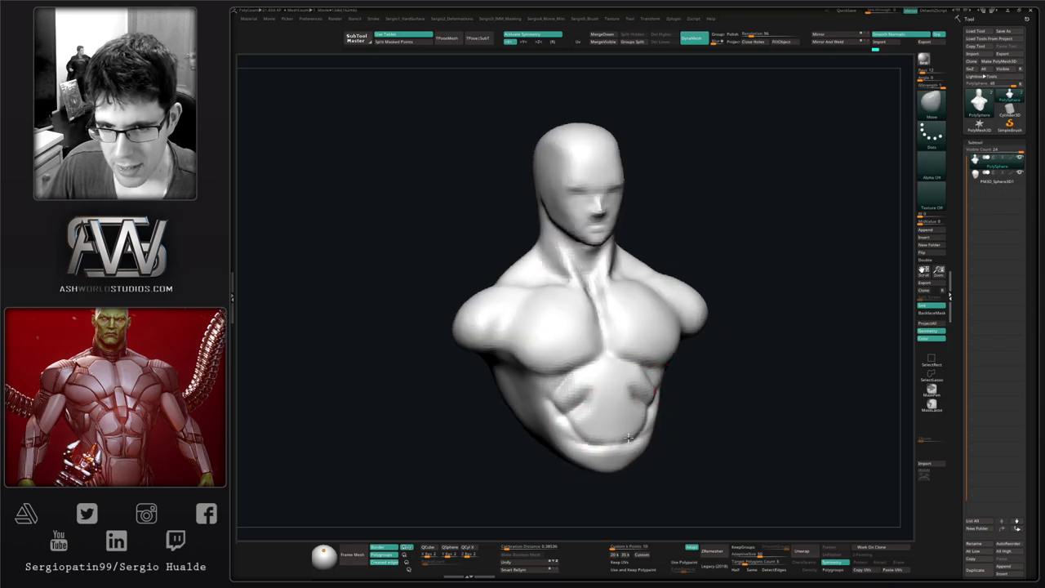
mouse_move(659, 427)
right_mouse_down()
mouse_move(646, 423)
mouse_move(647, 403)
right_mouse_up()
mouse_move(657, 409)
left_mouse_down("shift")
mouse_move(655, 399)
mouse_move(661, 411)
left_mouse_up("shift")
mouse_move(666, 404)
right_mouse_down("alt")
mouse_move(644, 388)
mouse_move(675, 382)
right_mouse_up("alt")
Build up the obliques and the lower sides of the torso with the Clay brush.
key("b")
key("c")
key("l")
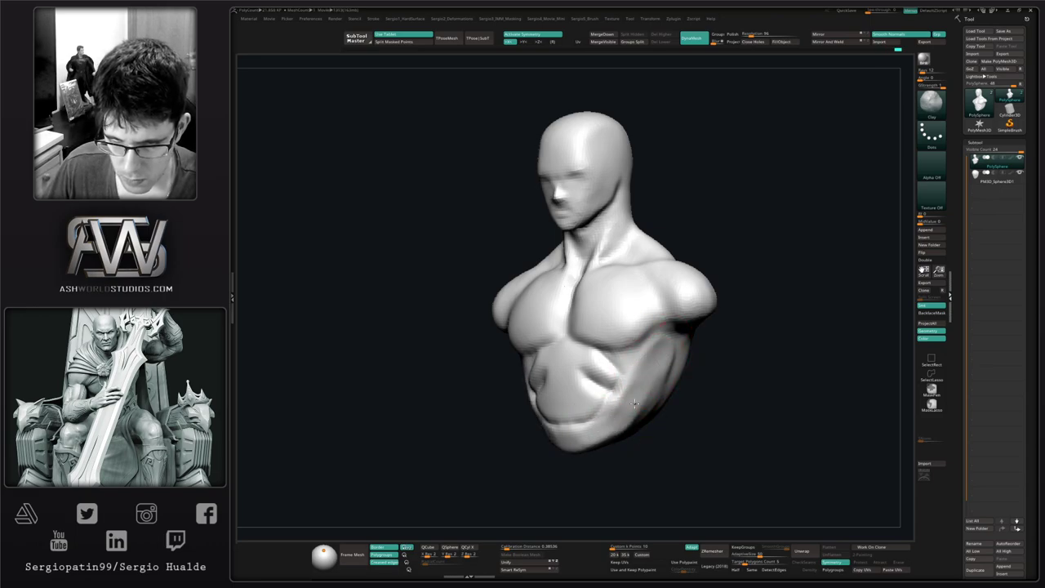
left_click_drag(608, 432, 618, 433)
mouse_move(586, 453)
right_mouse_down()
mouse_move(611, 449)
mouse_move(620, 425)
mouse_move(672, 448)
mouse_move(625, 438)
mouse_move(632, 416)
mouse_move(631, 427)
right_mouse_up()
left_click_drag(632, 427, 639, 444)
right_click_drag(625, 459, 663, 457)
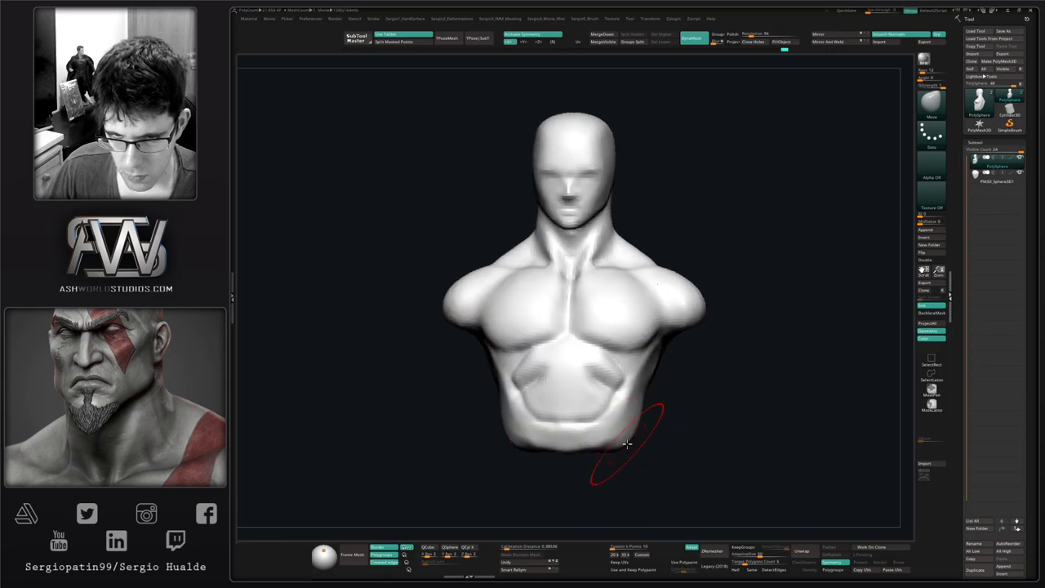
Reshape the waist and the lower torso corners with the Move brush into a squarer base.
left_click_drag(627, 441, 640, 417)
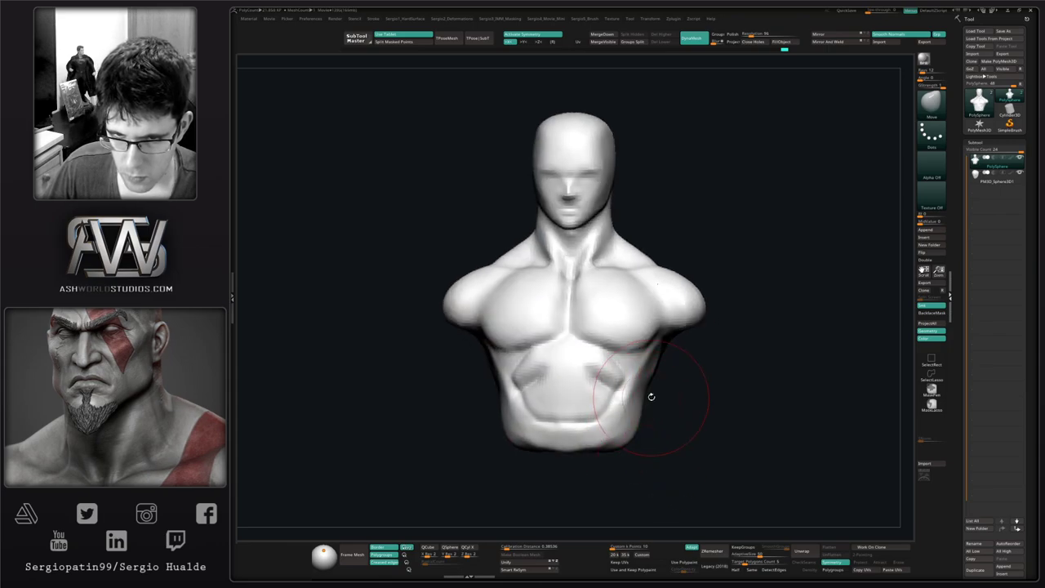
left_click_drag(631, 382, 628, 385)
right_click_drag(617, 405, 626, 405)
mouse_move(617, 392)
left_mouse_down()
mouse_move(594, 411)
mouse_move(595, 401)
left_mouse_up()
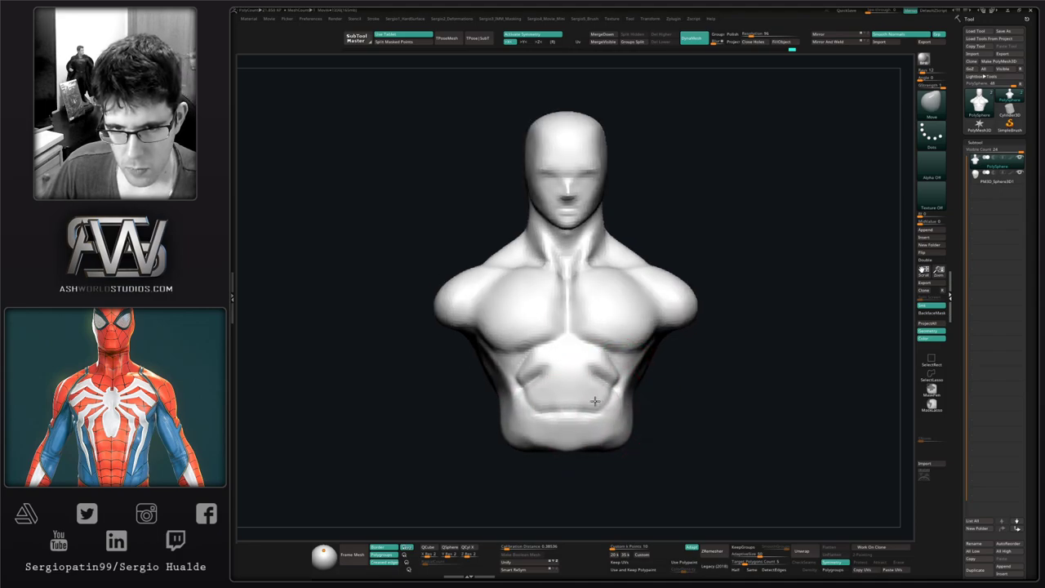
mouse_move(595, 401)
right_mouse_down()
mouse_move(587, 414)
mouse_move(604, 385)
mouse_move(636, 399)
right_mouse_up()
Build up the side rib muscles below the armpit with the ClayBuildup brush and smooth them.
mouse_move(614, 361)
right_mouse_down("ctrl")
mouse_move(625, 380)
mouse_move(635, 363)
right_mouse_up("ctrl")
key("b")
key("c")
key("l")
key("b")
key("c")
key("b")
left_click_drag(635, 363, 642, 353)
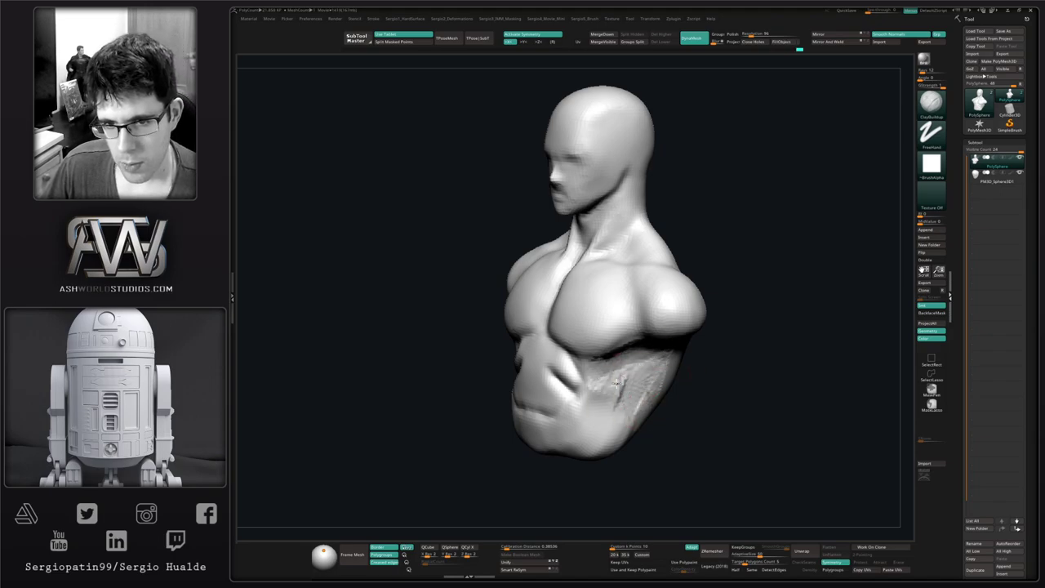
key("shift")
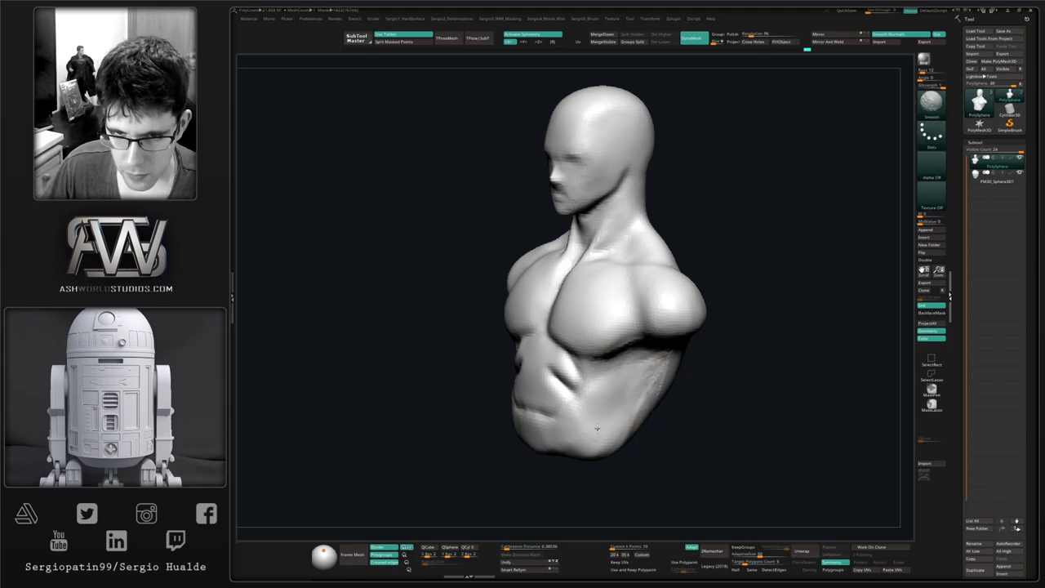
right_click_drag(613, 433, 671, 418)
left_click_drag(657, 359, 666, 351, "shift")
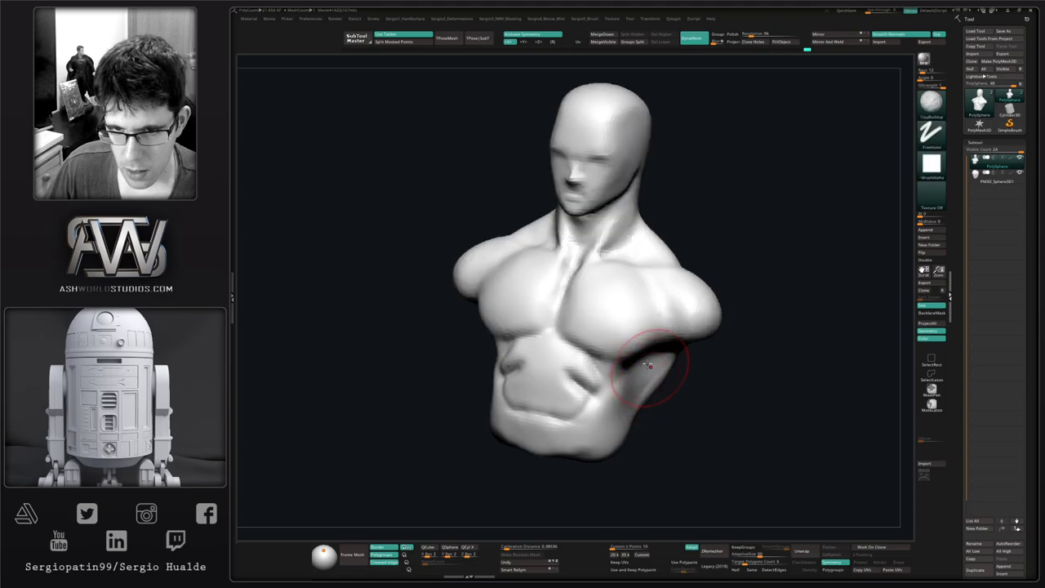
right_click_drag(641, 373, 615, 366)
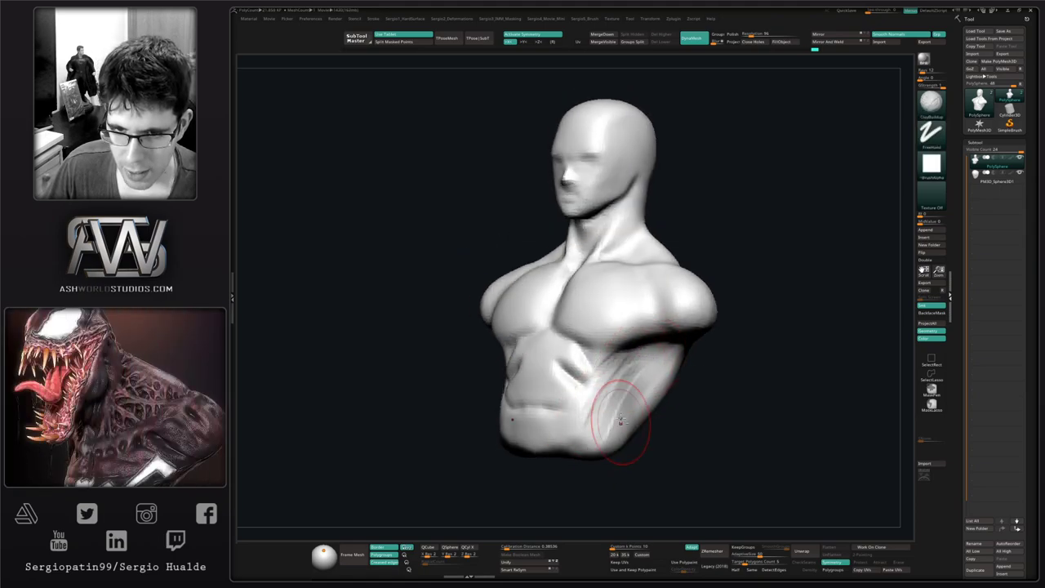
Smooth the ClayBuildup strokes on the obliques at the side of the waist.
right_click_drag(620, 420, 644, 406)
key("shift")
left_click_drag(596, 440, 603, 402, "shift")
right_click_drag(632, 392, 659, 390)
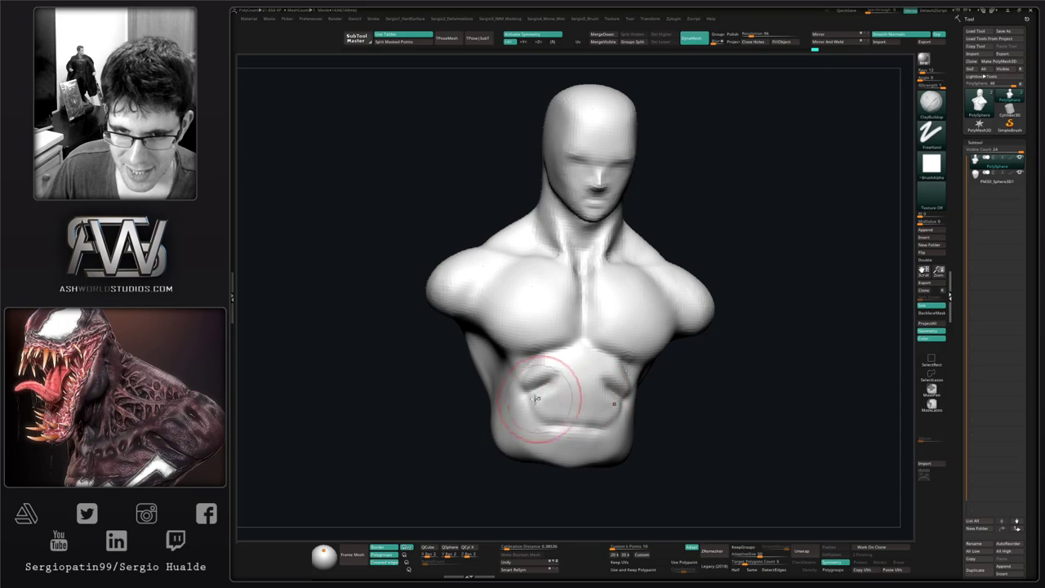
right_click_drag(540, 398, 576, 387)
mouse_move(682, 345)
right_mouse_down()
mouse_move(661, 346)
mouse_move(672, 336)
right_mouse_up()
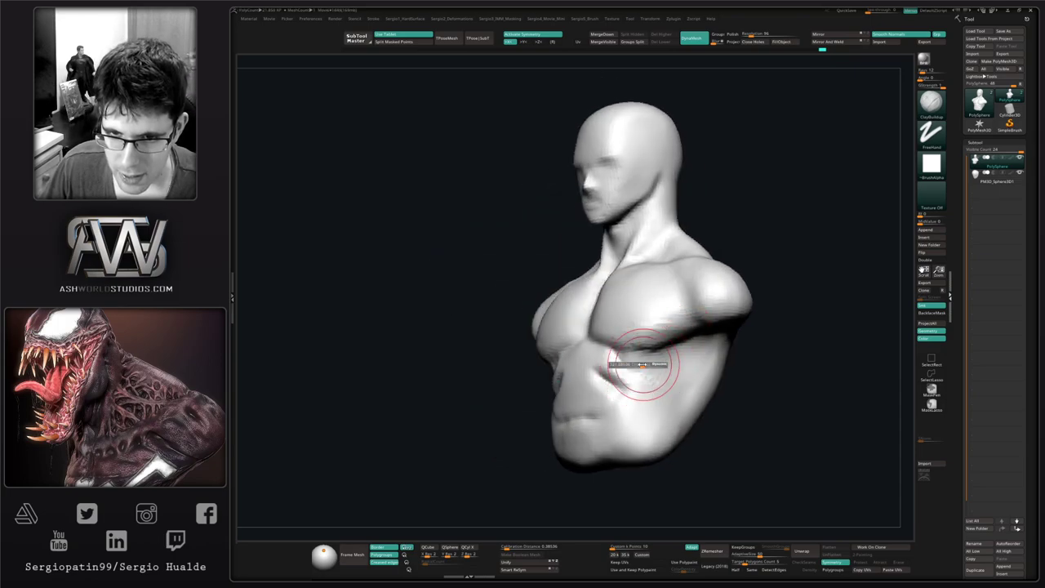
Add clay on the ribs below the pectoral and define the crease under it with the DamStandard brush.
left_click_drag(646, 364, 640, 368)
key("b")
key("d")
key("s")
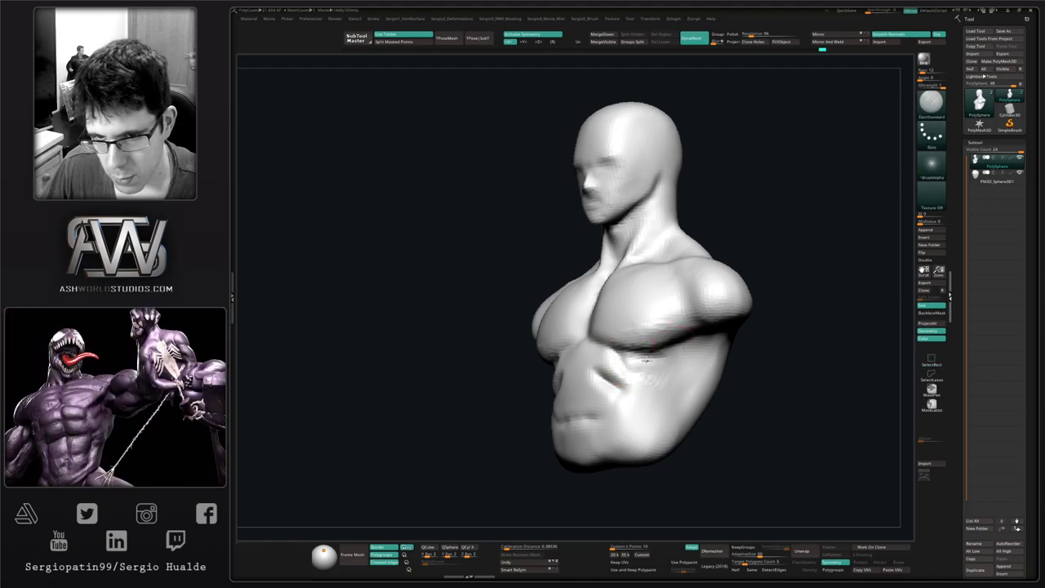
right_click_drag(647, 386, 676, 395)
Fill out the lower oblique beside the abdomen with the Clay brush.
key("b")
key("c")
key("l")
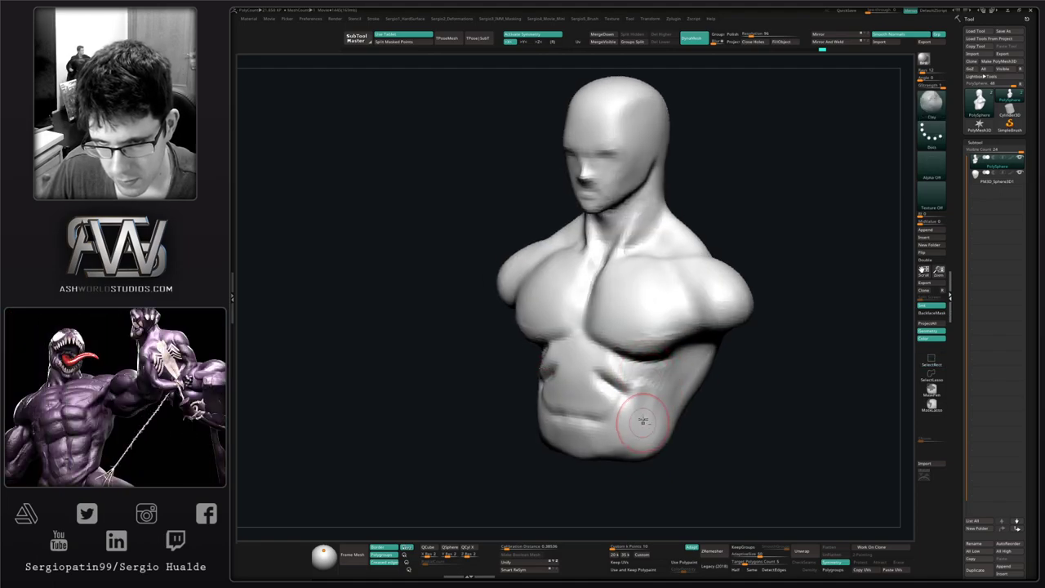
left_click_drag(626, 420, 635, 443)
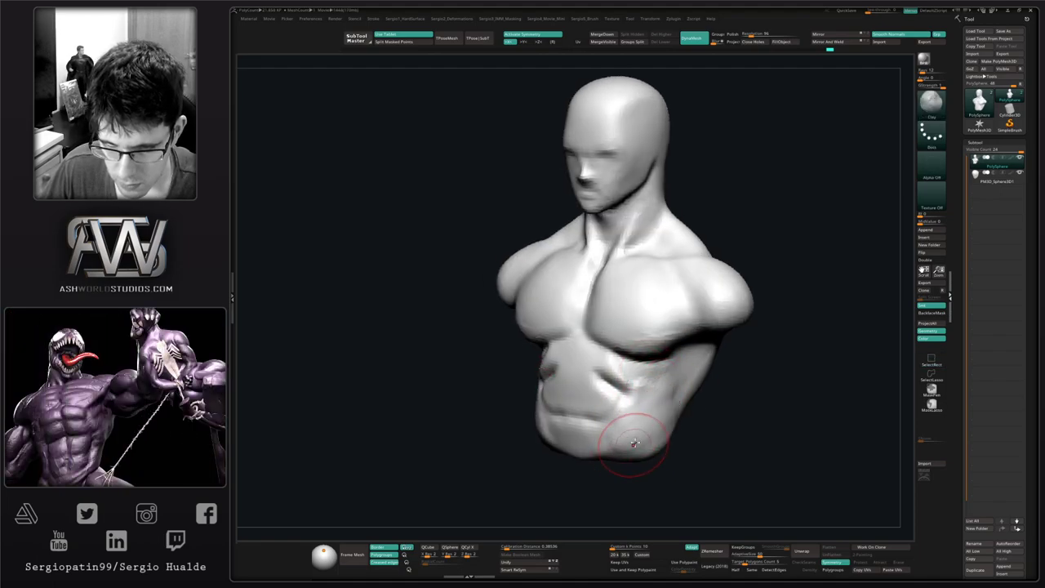
mouse_move(649, 403)
right_mouse_down("shift")
mouse_move(685, 422)
mouse_move(660, 433)
mouse_move(640, 409)
mouse_move(651, 381)
right_mouse_up("shift")
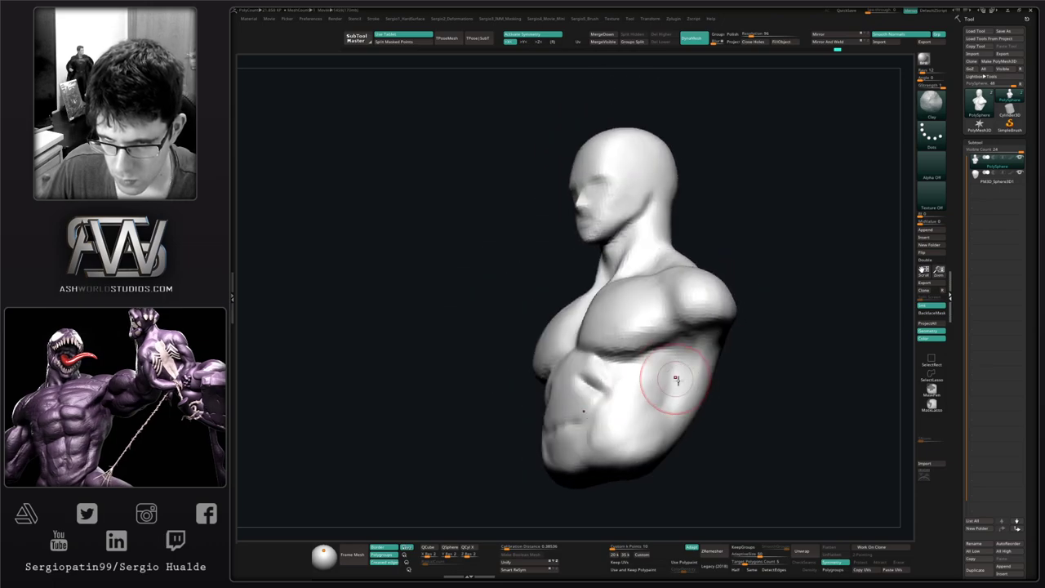
Build up the side below the armpit and carve the front edge of the latissimus down to the waist with DamStandard.
left_click_drag(677, 378, 700, 350)
mouse_move(690, 400)
right_mouse_down()
mouse_move(715, 413)
mouse_move(684, 383)
right_mouse_up()
left_click_drag(675, 350, 681, 425)
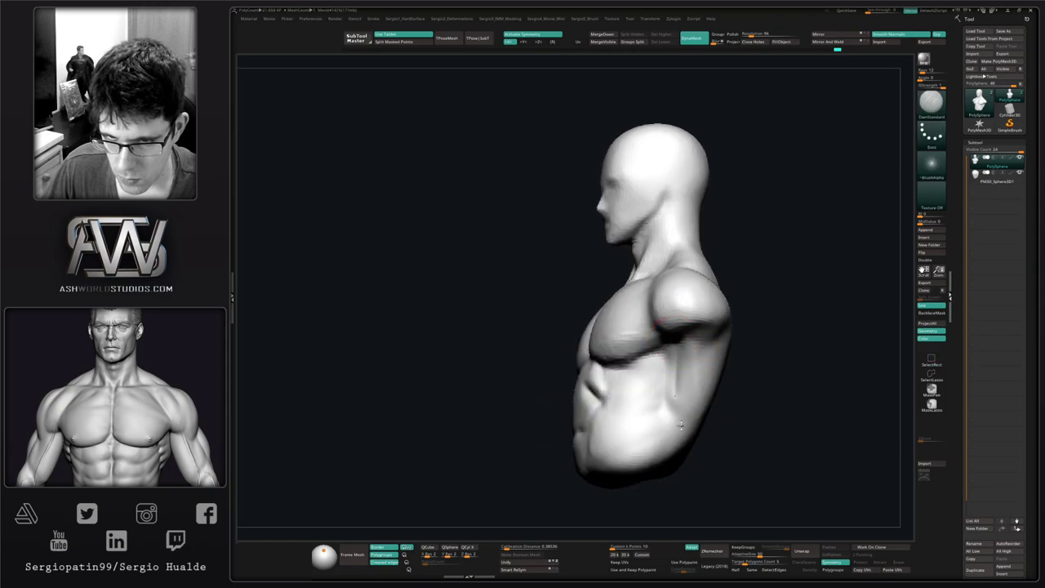
left_click_drag(674, 361, 676, 408)
mouse_move(682, 416)
right_mouse_down()
mouse_move(664, 422)
mouse_move(725, 347)
mouse_move(667, 335)
right_mouse_up()
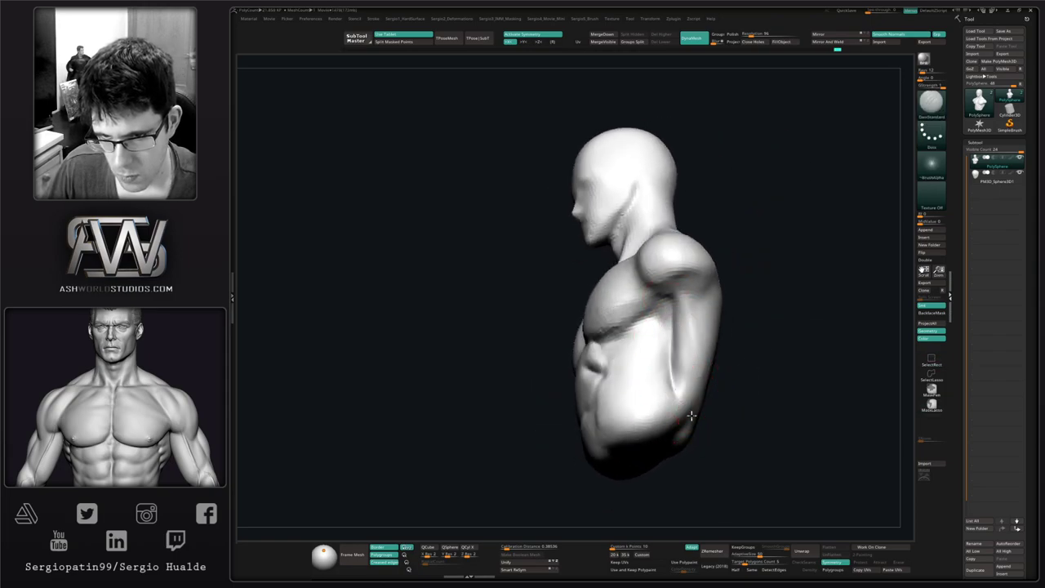
mouse_move(691, 416)
right_mouse_down()
mouse_move(602, 434)
mouse_move(563, 424)
right_mouse_up()
mouse_move(720, 391)
right_mouse_down()
mouse_move(625, 380)
mouse_move(677, 374)
mouse_move(670, 368)
right_mouse_up()
Reshape the abdomen and back profile in side view with a resized Move brush.
key("b")
key("m")
key("v")
key("s")
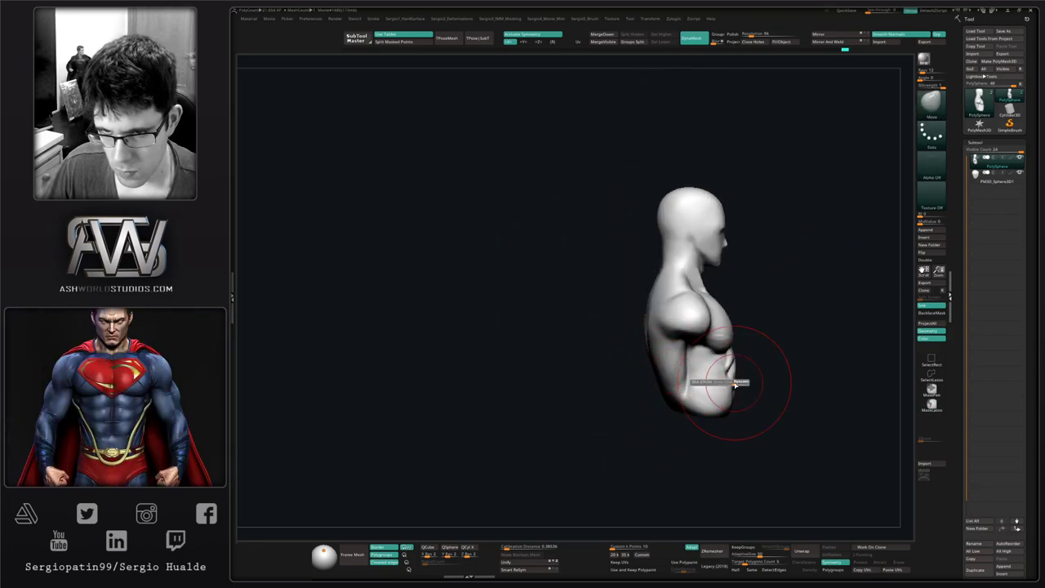
left_click_drag(735, 382, 729, 379)
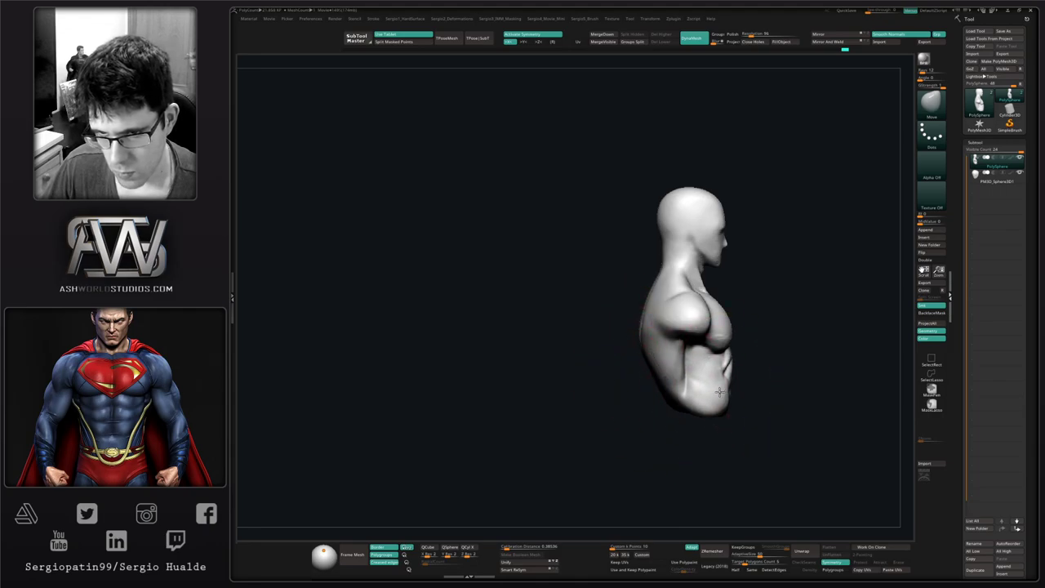
right_click_drag(740, 399, 688, 388, "shift")
key("s")
left_click_drag(687, 388, 713, 372)
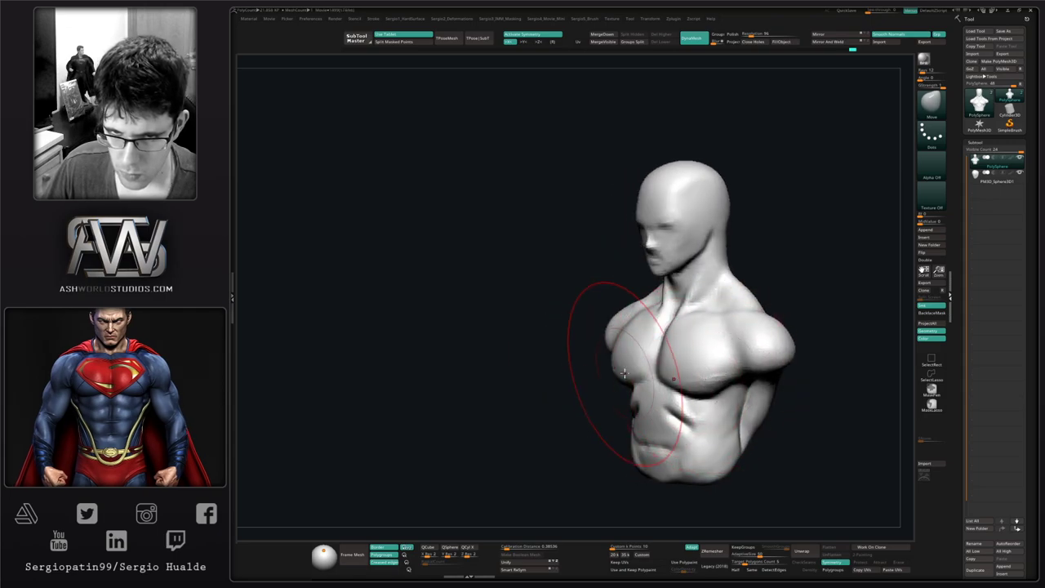
Refine the chest and shoulder contours from several angles with the Move brush, adjusting its draw size as needed.
right_click_drag(618, 385, 612, 359)
key("s")
key("s")
left_click_drag(611, 360, 618, 353)
right_click_drag(612, 371, 608, 357)
key("s")
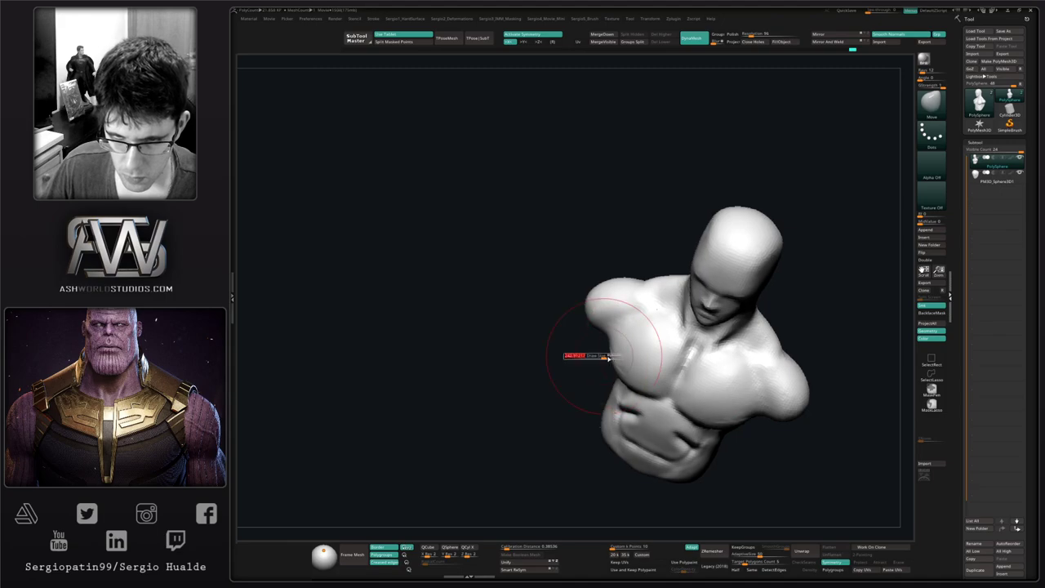
left_click_drag(609, 356, 618, 359)
right_click_drag(626, 370, 619, 352)
key("s")
key("s")
left_click_drag(622, 354, 625, 354)
key("s")
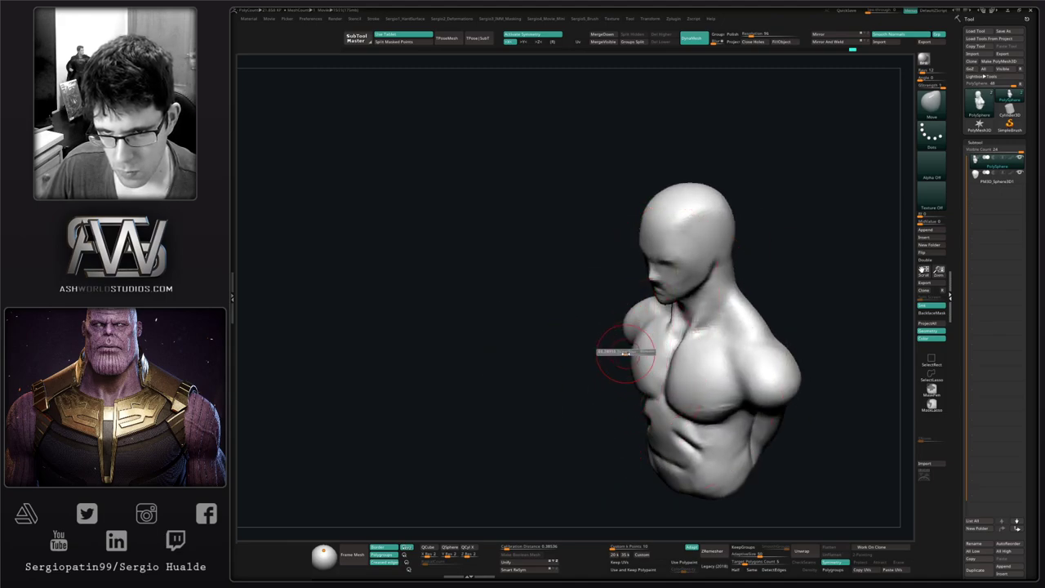
Smooth the transition between the outer chest and the shoulder.
right_click_drag(640, 360, 612, 401, "shift")
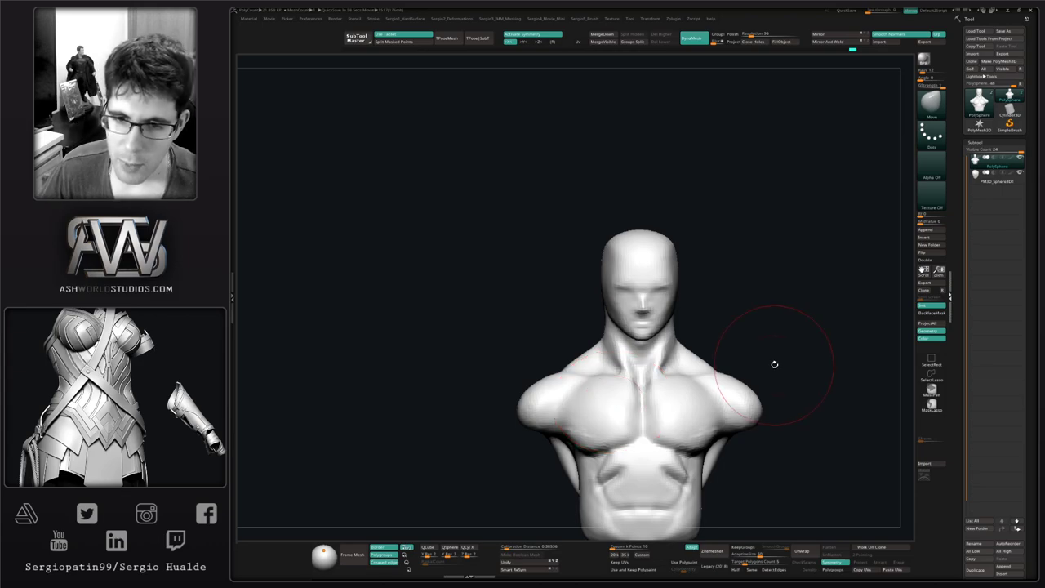
right_click_drag(810, 327, 779, 340)
mouse_move(710, 395)
left_mouse_down("shift")
mouse_move(692, 408)
mouse_move(712, 418)
left_mouse_up("shift")
mouse_move(715, 423)
right_mouse_down("alt")
mouse_move(704, 388)
mouse_move(727, 400)
mouse_move(683, 438)
mouse_move(730, 426)
right_mouse_up("alt")
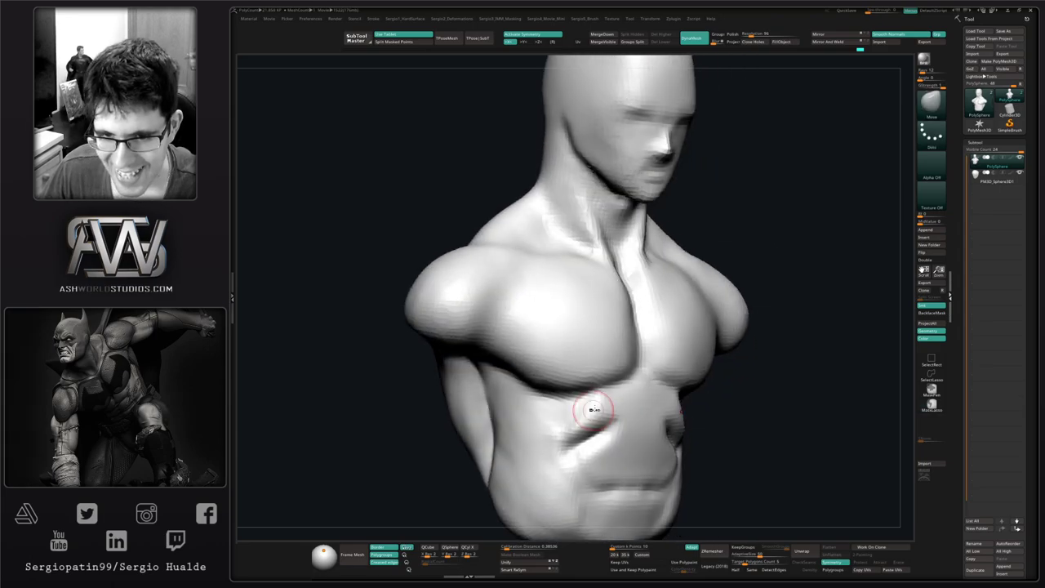
Smooth the groove on the upper abdomen and build up a curved muscle band below the chest with the Clay brush.
left_click_drag(600, 419, 569, 442, "shift")
right_click_drag(607, 434, 599, 421)
key("b")
key("c")
key("l")
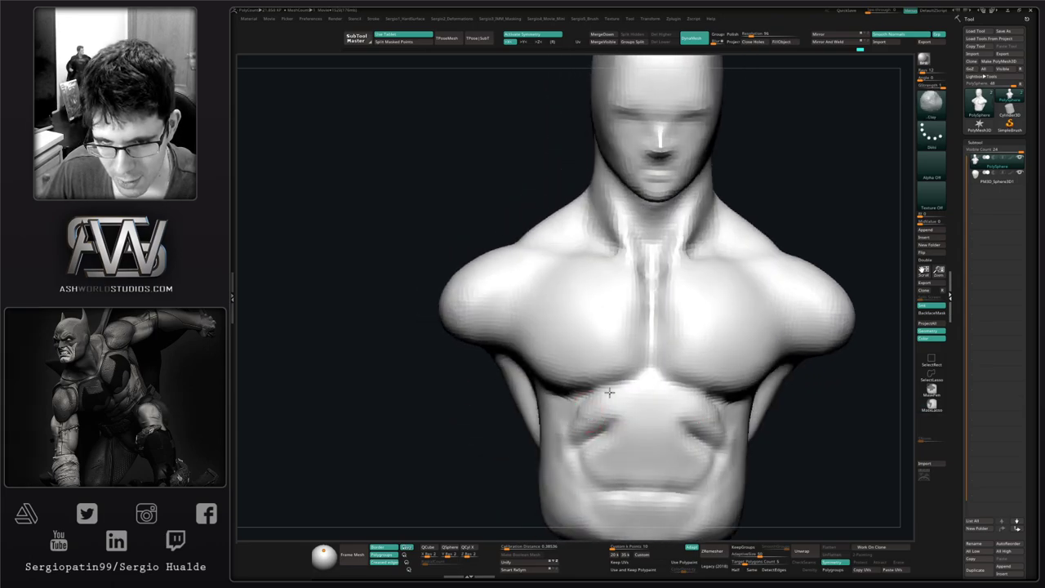
mouse_move(609, 392)
left_mouse_down()
mouse_move(576, 420)
mouse_move(593, 425)
left_mouse_up()
right_click_drag(623, 415, 607, 399, "alt")
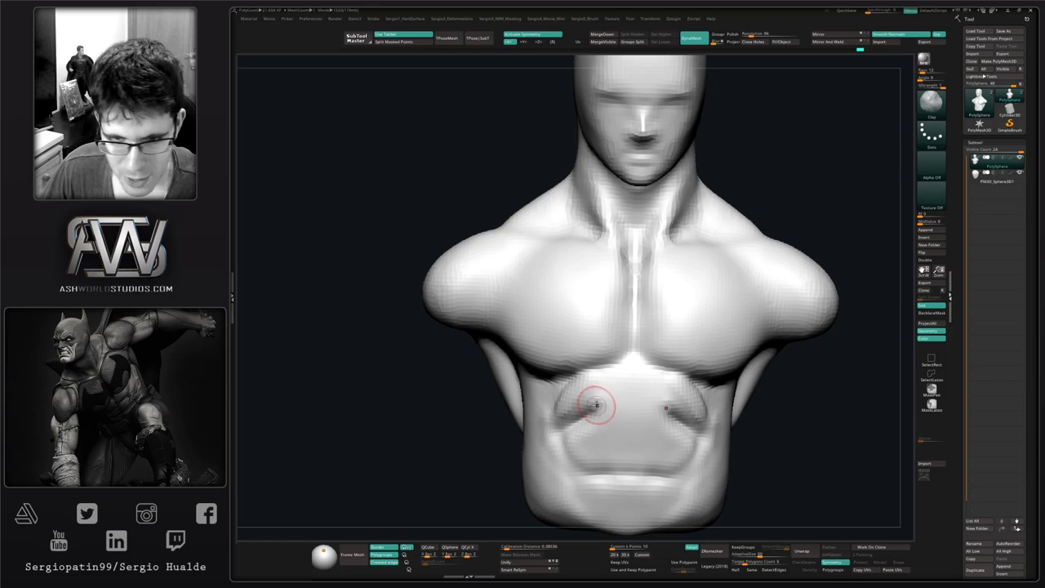
left_click_drag(604, 400, 634, 399)
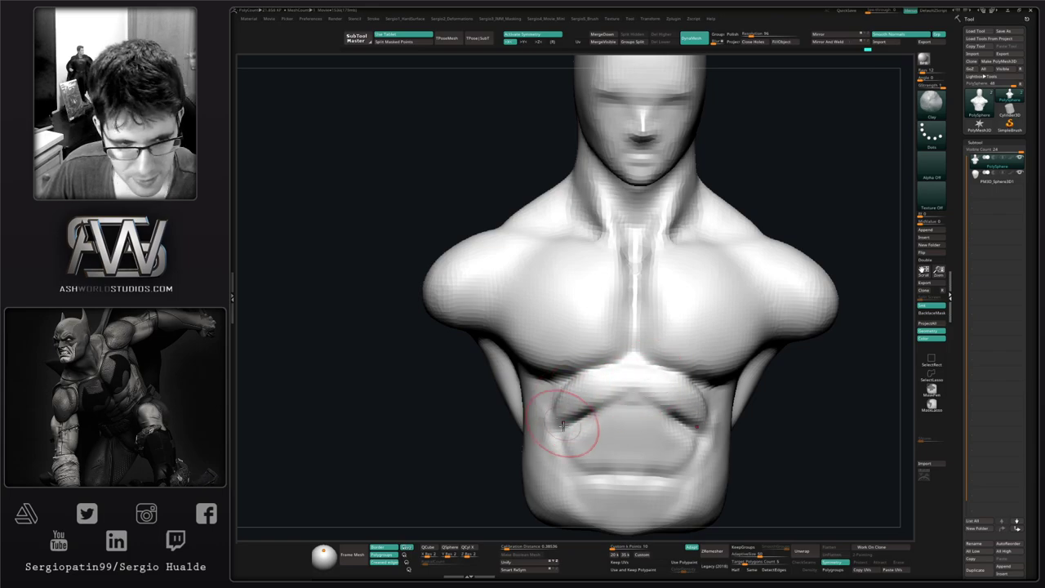
Carve the central line and lower edge of the abdominal muscles with DamStandard.
right_click_drag(620, 461, 625, 422, "alt")
key("b")
key("d")
key("s")
left_click_drag(636, 391, 634, 416)
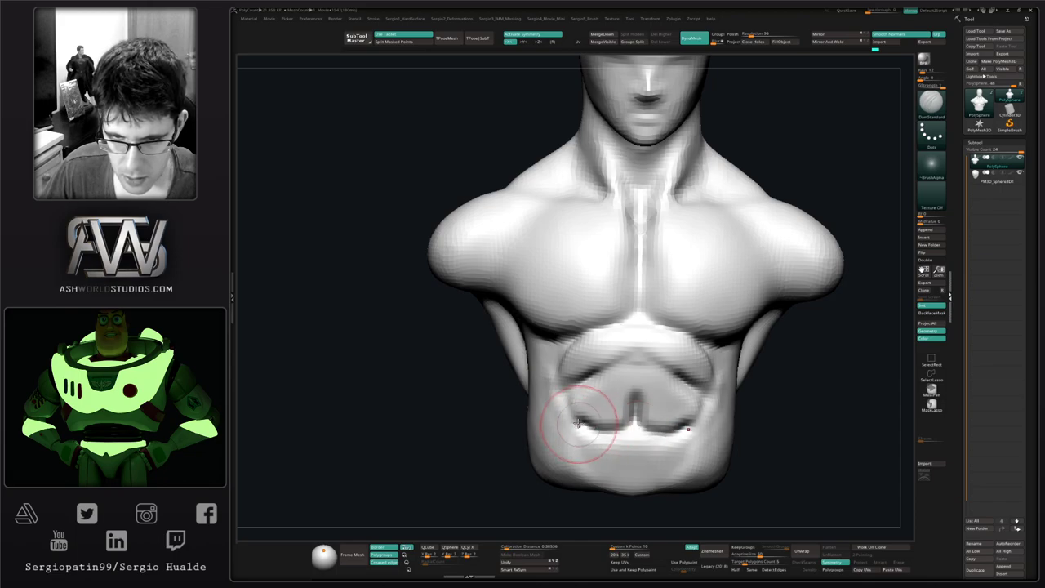
Build up the lower pair of abdominal muscles with the Clay brush and smooth the band above them.
key("b")
key("c")
key("l")
left_click_drag(608, 410, 593, 406)
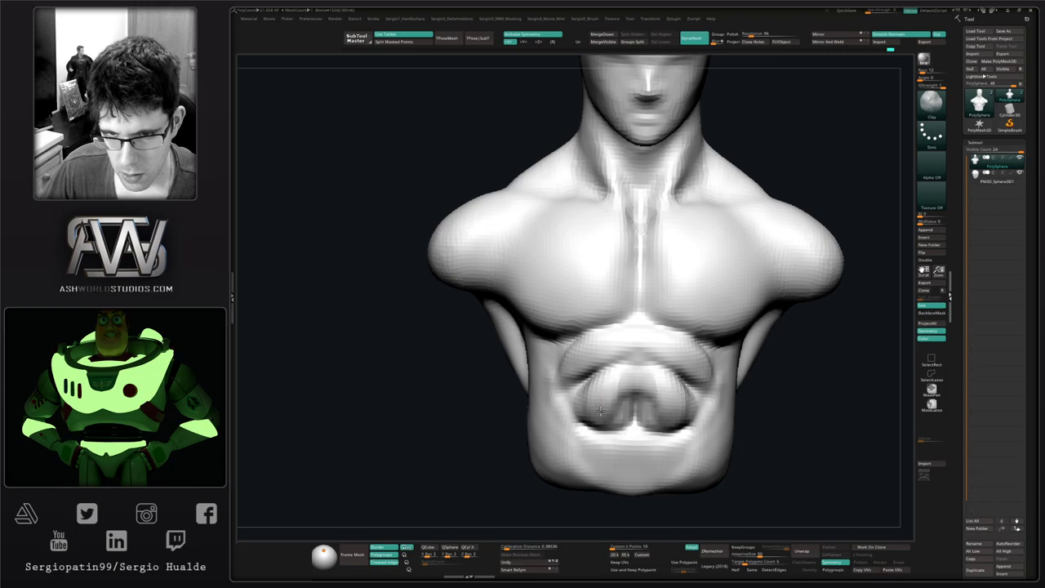
mouse_move(614, 408)
left_mouse_down()
mouse_move(602, 387)
mouse_move(590, 402)
left_mouse_up()
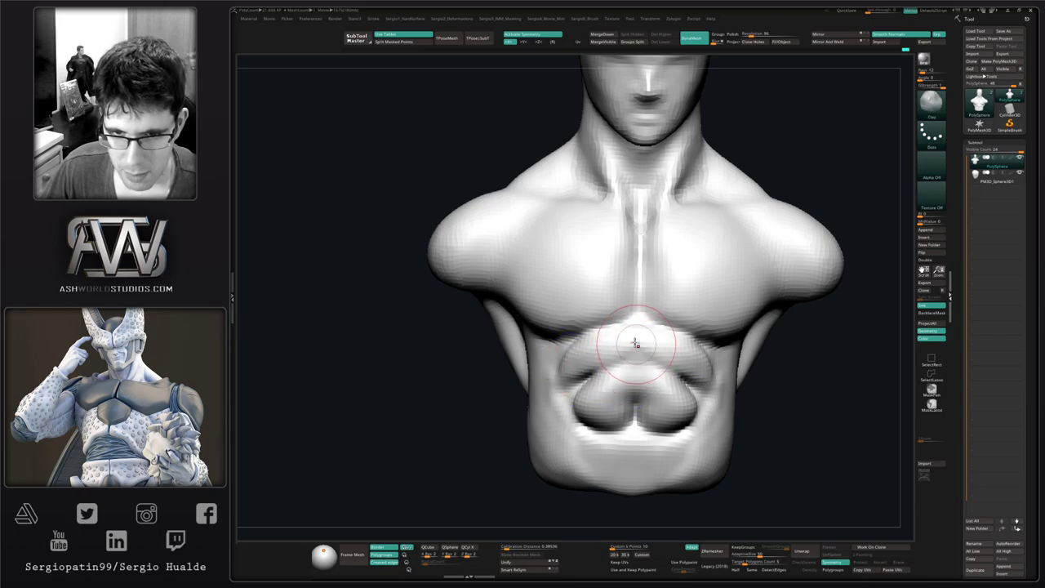
key("ctrl+z")
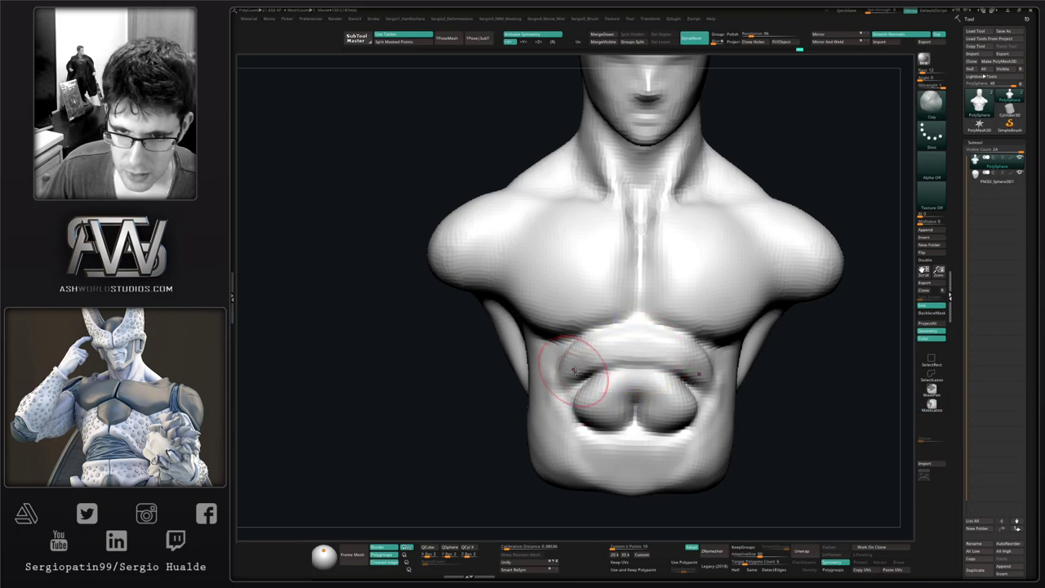
left_click_drag(623, 342, 611, 344, "shift")
right_click_drag(572, 375, 573, 322, "ctrl")
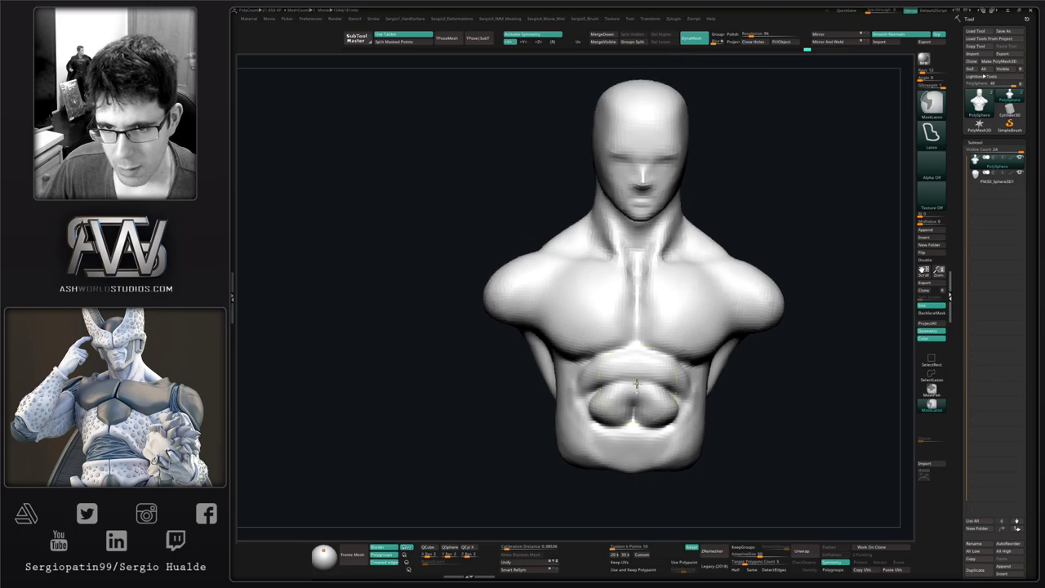
mouse_move(722, 384)
right_mouse_down()
mouse_move(669, 390)
mouse_move(675, 421)
mouse_move(650, 390)
mouse_move(623, 397)
right_mouse_up()
key("b")
key("m")
key("v")
key("b")
key("c")
key("l")
mouse_move(635, 394)
left_mouse_down()
mouse_move(659, 397)
mouse_move(646, 396)
left_mouse_up()
key("ctrl+z")
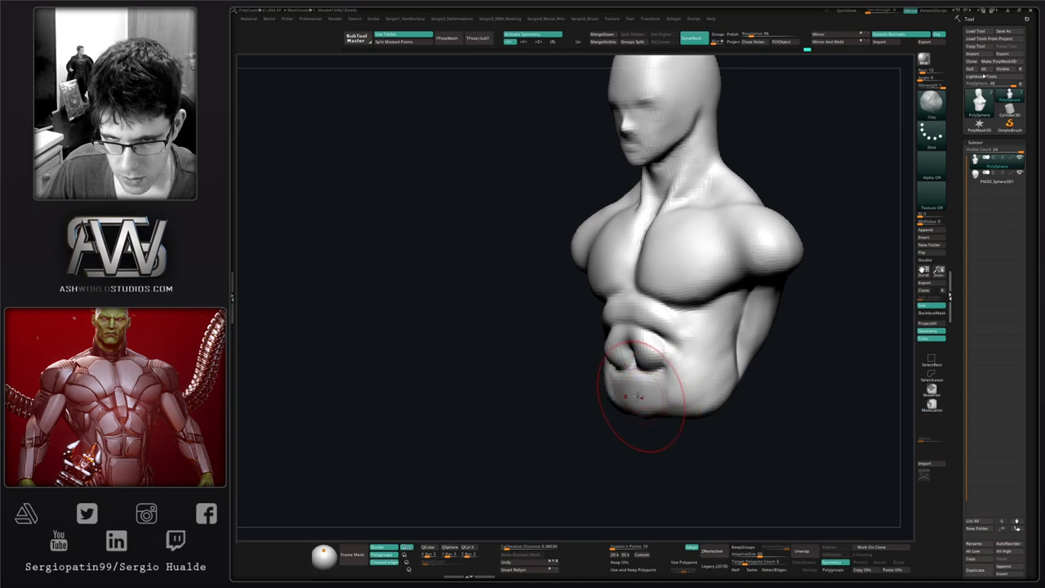
Flatten the surfaces of the abdominal muscles with TrimDynamic.
right_click_drag(643, 351, 645, 384, "ctrl")
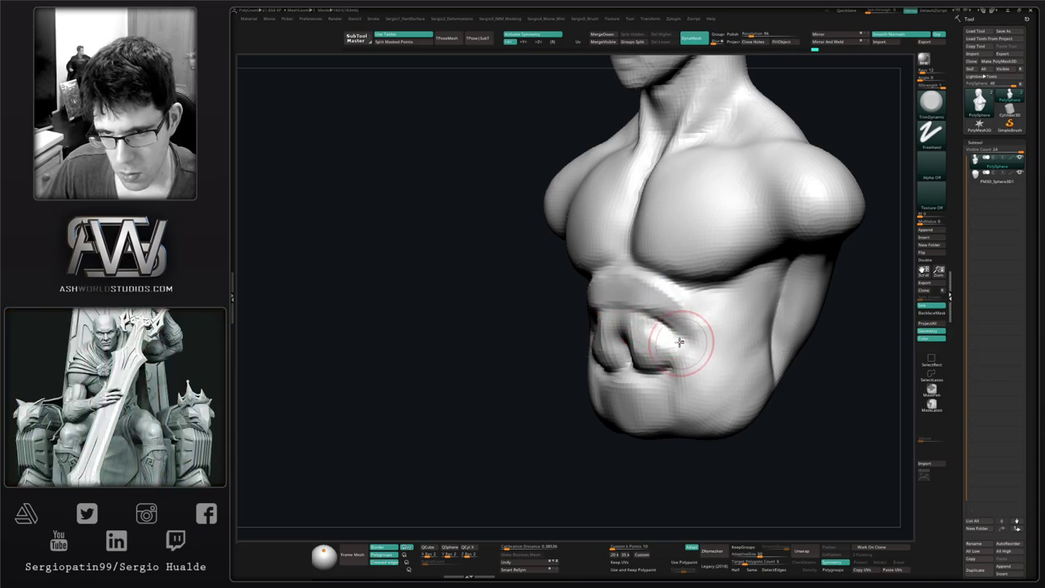
right_click_drag(679, 342, 659, 341)
left_click_drag(541, 349, 573, 367)
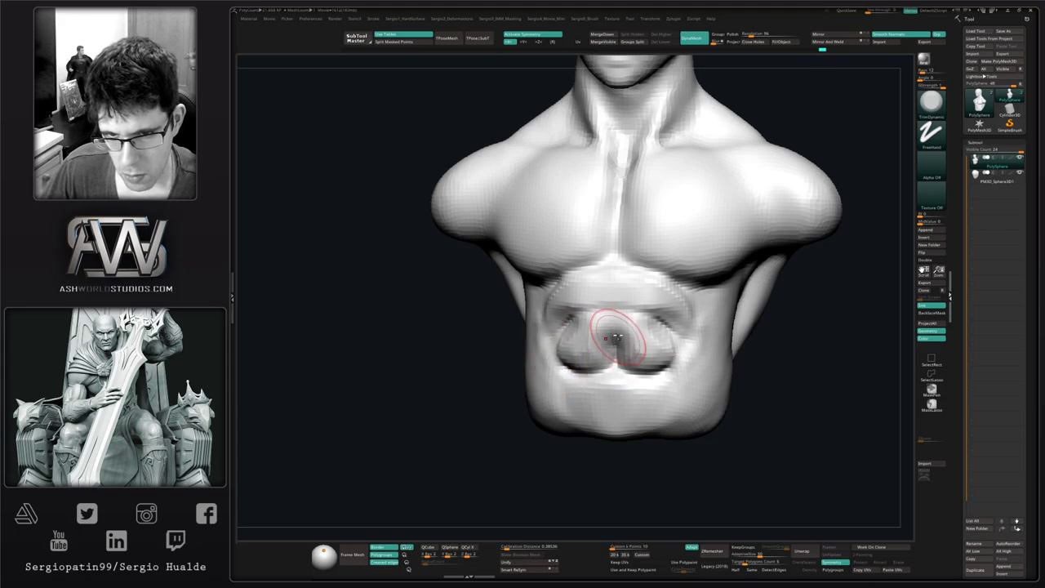
Tighten the center line and widen the lower abdominal pair using the Move and Pinch brushes.
right_click_drag(577, 369, 608, 338)
key("b")
key("m")
key("v")
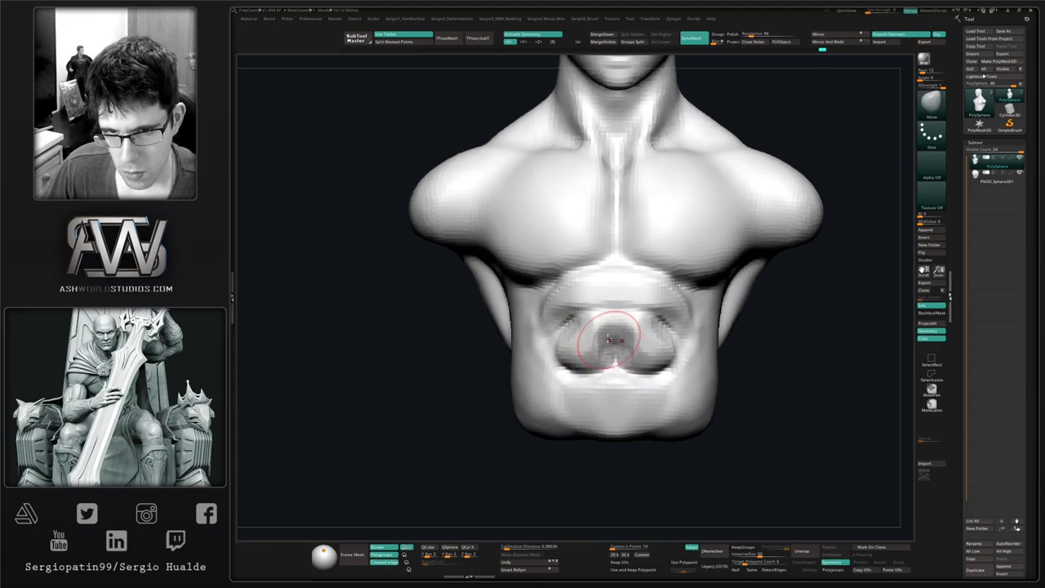
left_click_drag(612, 333, 610, 333)
key("b")
key("p")
key("i")
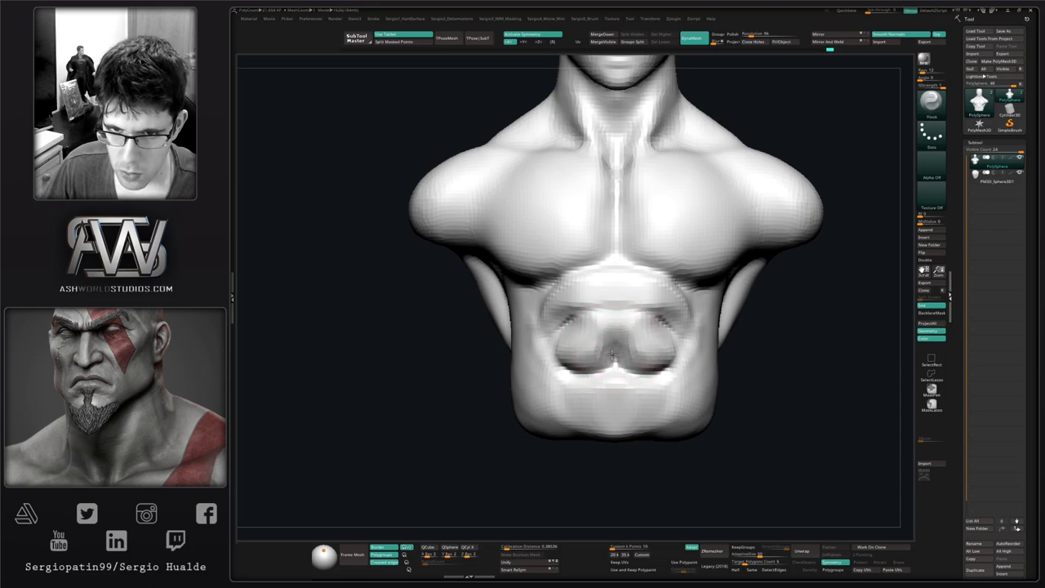
key("b")
key("m")
key("v")
left_click_drag(604, 372, 602, 366)
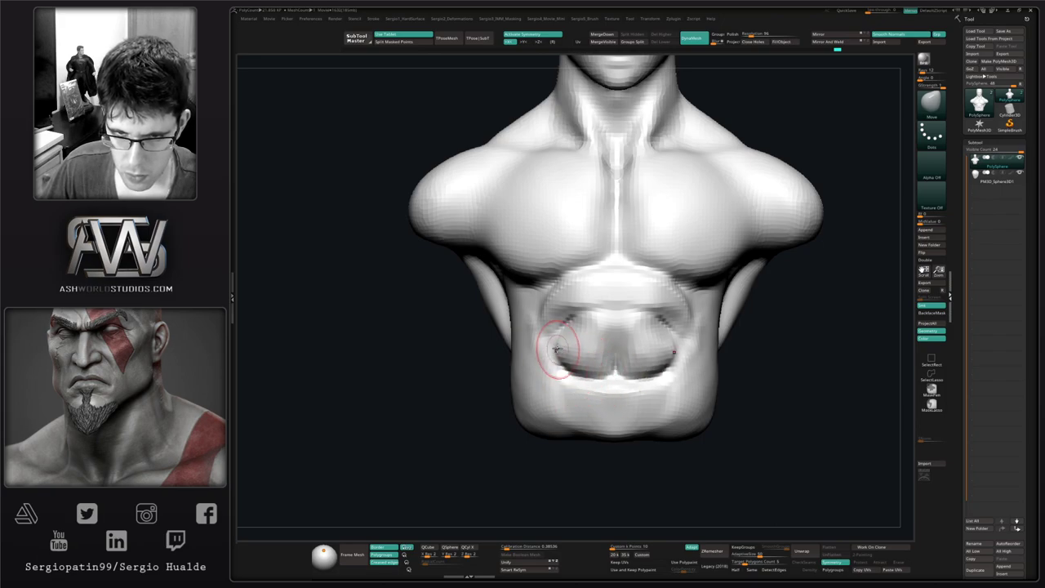
Carve a horizontal crease across the inner pectorals with DamStandard and soften it by smoothing.
right_click_drag(599, 341, 535, 339)
mouse_move(605, 318)
right_mouse_down()
mouse_move(634, 340)
mouse_move(633, 393)
mouse_move(611, 359)
mouse_move(643, 350)
right_mouse_up()
key("b")
key("d")
key("s")
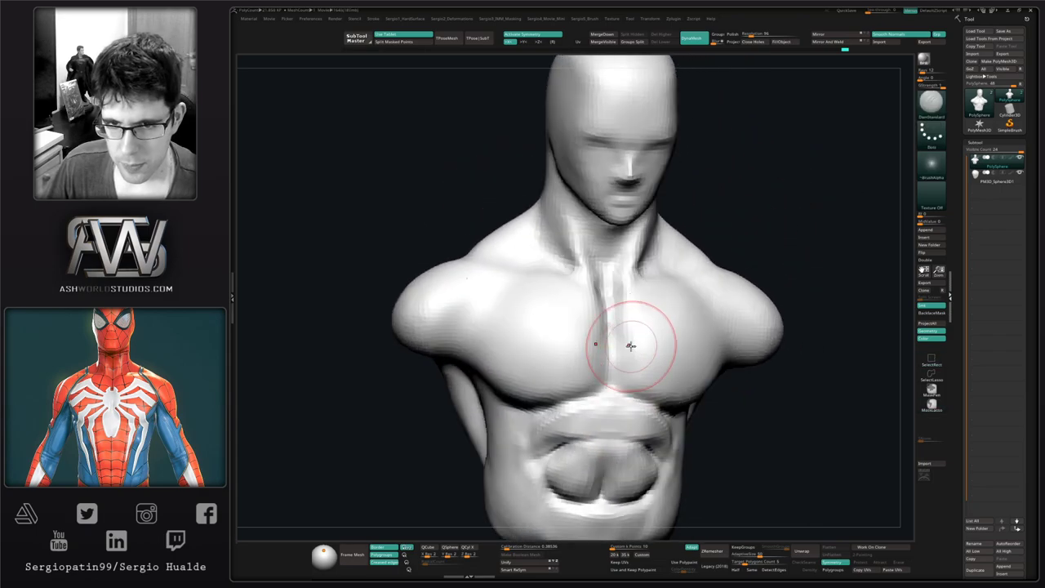
left_click_drag(614, 334, 682, 335)
key("ctrl+z")
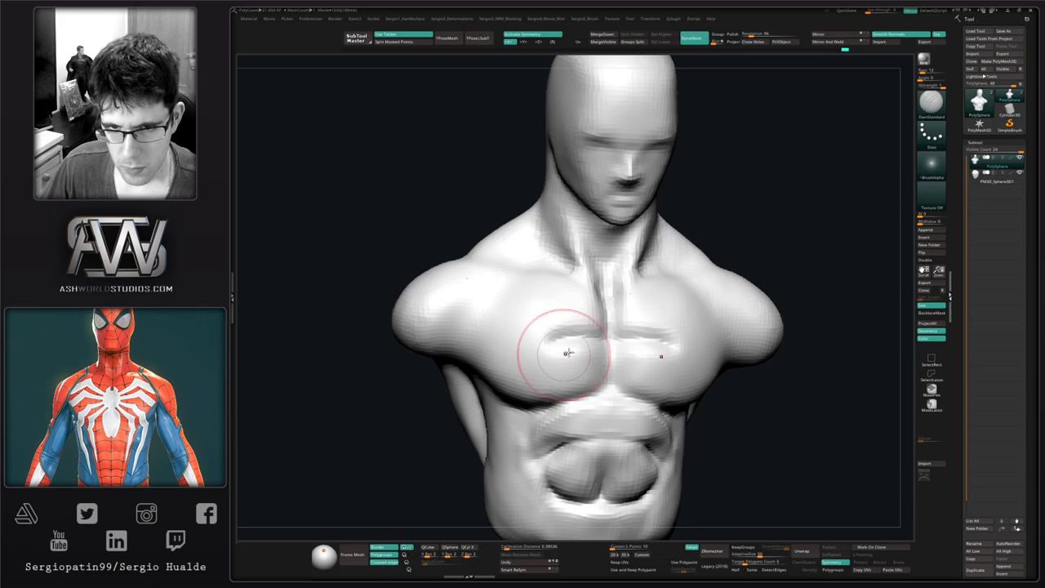
left_click_drag(540, 342, 604, 335)
right_click_drag(632, 368, 644, 364)
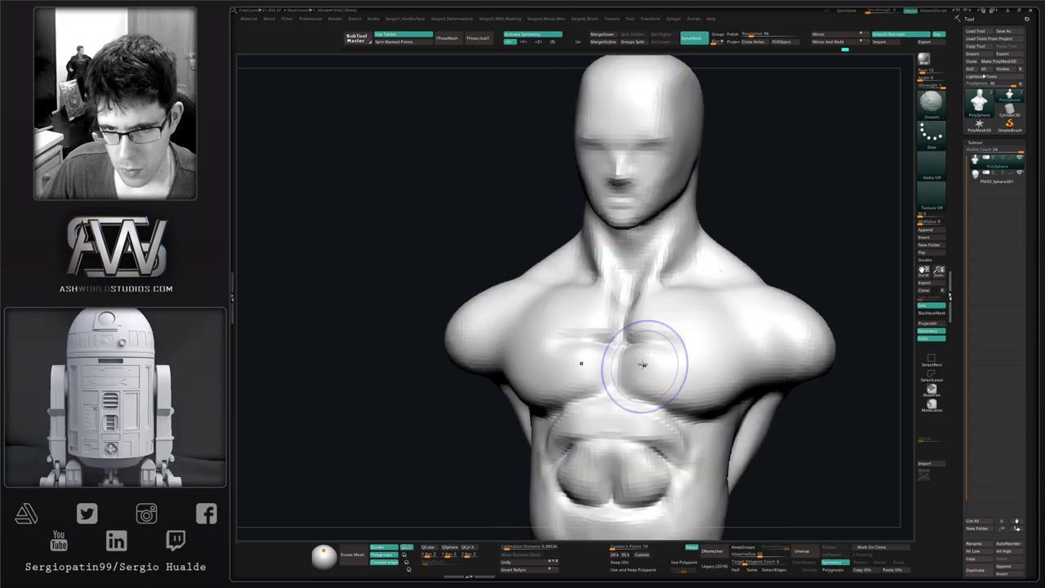
left_click_drag(644, 364, 712, 359, "shift")
Adjust the outer pectoral and shoulder shape from several angles with the Move brush.
key("b")
key("m")
key("v")
mouse_move(685, 414)
right_mouse_down("alt")
mouse_move(618, 404)
mouse_move(645, 384)
right_mouse_up("alt")
right_click_drag(686, 392, 645, 405)
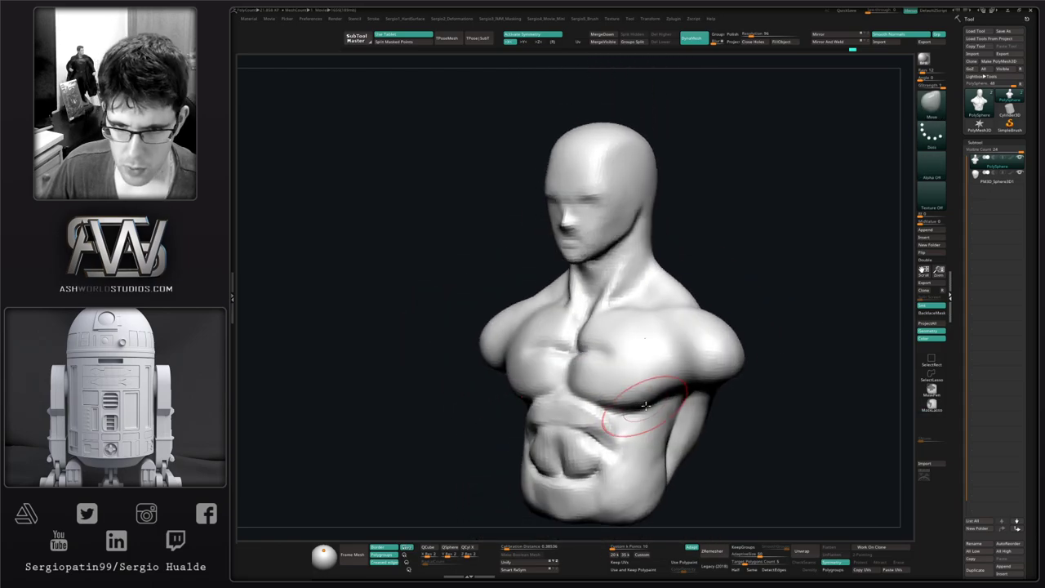
left_click_drag(666, 363, 669, 357)
right_click_drag(669, 359, 703, 364)
left_click_drag(694, 367, 691, 375)
right_click_drag(715, 378, 688, 379)
left_click_drag(685, 382, 681, 375)
mouse_move(681, 375)
right_mouse_down()
mouse_move(757, 384)
mouse_move(751, 397)
right_mouse_up()
Update the DynaMesh and smooth the back of the shoulder around the armpit.
mouse_move(687, 392)
left_mouse_down("ctrl")
mouse_move(749, 418)
mouse_move(756, 446)
left_mouse_up("ctrl")
mouse_move(756, 446)
right_mouse_down()
mouse_move(654, 394)
mouse_move(688, 390)
mouse_move(655, 397)
right_mouse_up()
left_click_drag(655, 397, 669, 445, "shift")
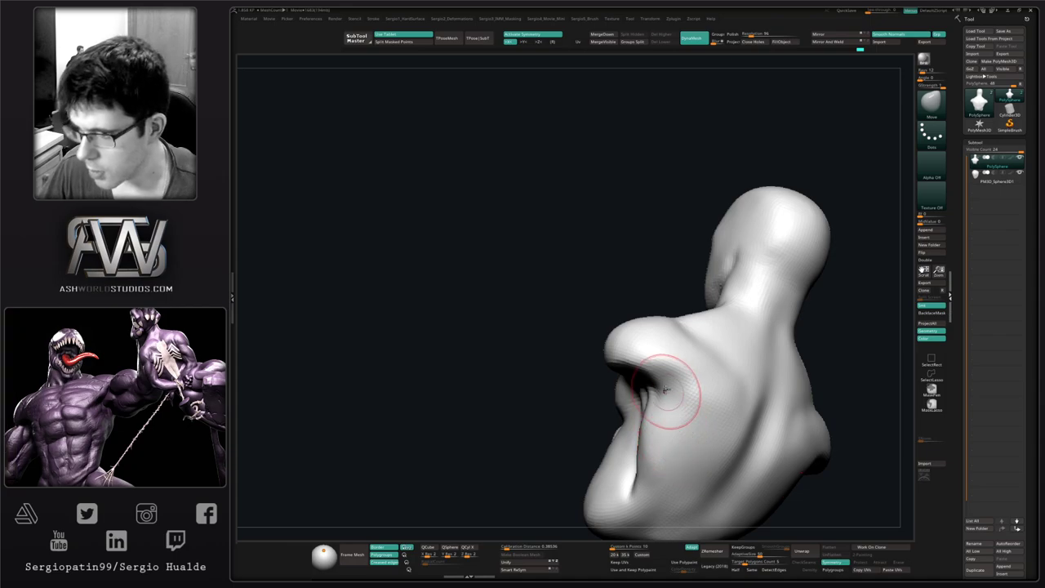
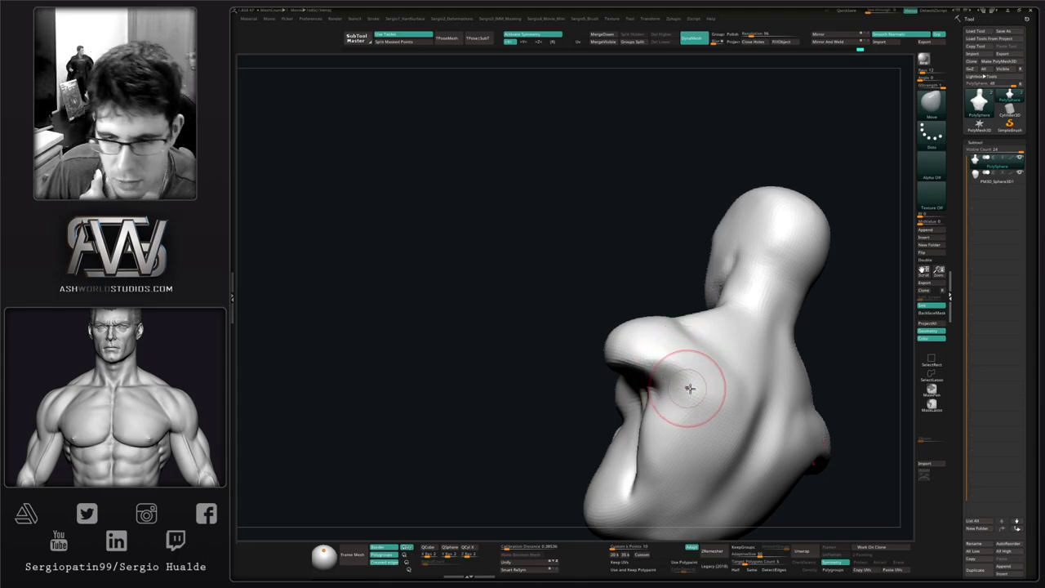
mouse_move(689, 389)
right_mouse_down()
mouse_move(694, 380)
mouse_move(689, 390)
right_mouse_up()
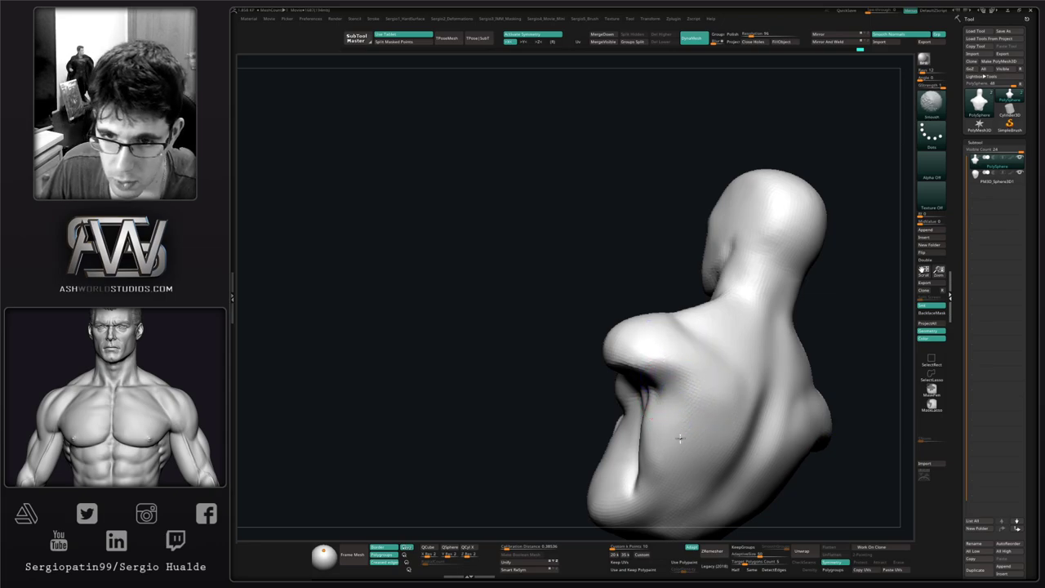
left_click_drag(658, 352, 665, 373, "shift")
mouse_move(665, 373)
right_mouse_down()
mouse_move(711, 390)
mouse_move(708, 380)
right_mouse_up()
right_click_drag(709, 380, 668, 416)
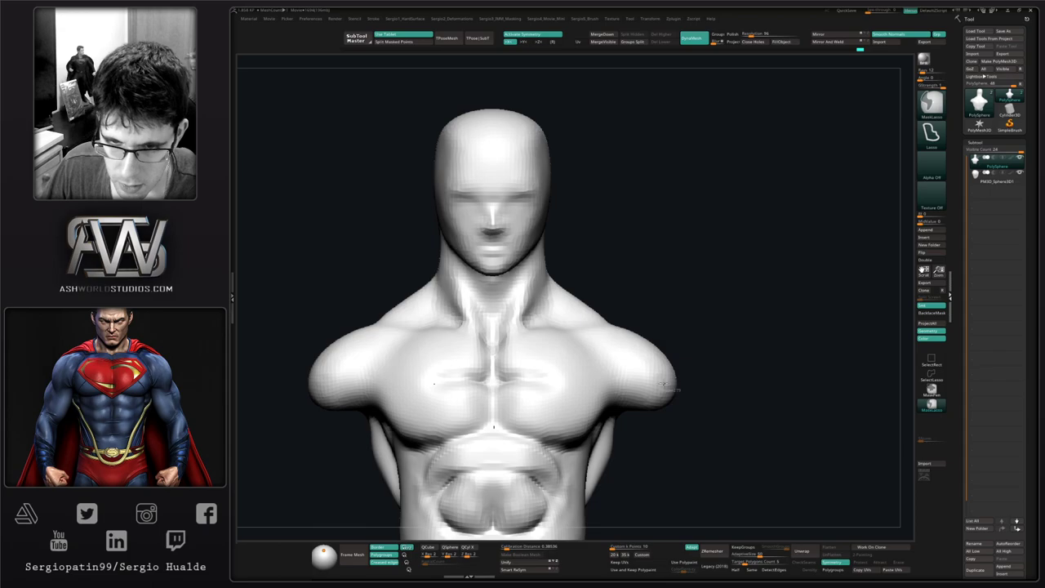
Lasso-mask the shoulder ends, invert the mask and pull the unmasked ends downward and outward into upper arms.
left_click_drag(618, 417, 685, 469, "ctrl")
left_click(684, 461, "ctrl")
right_click_drag(683, 461, 660, 379, "ctrl")
right_click_drag(659, 379, 687, 333, "alt")
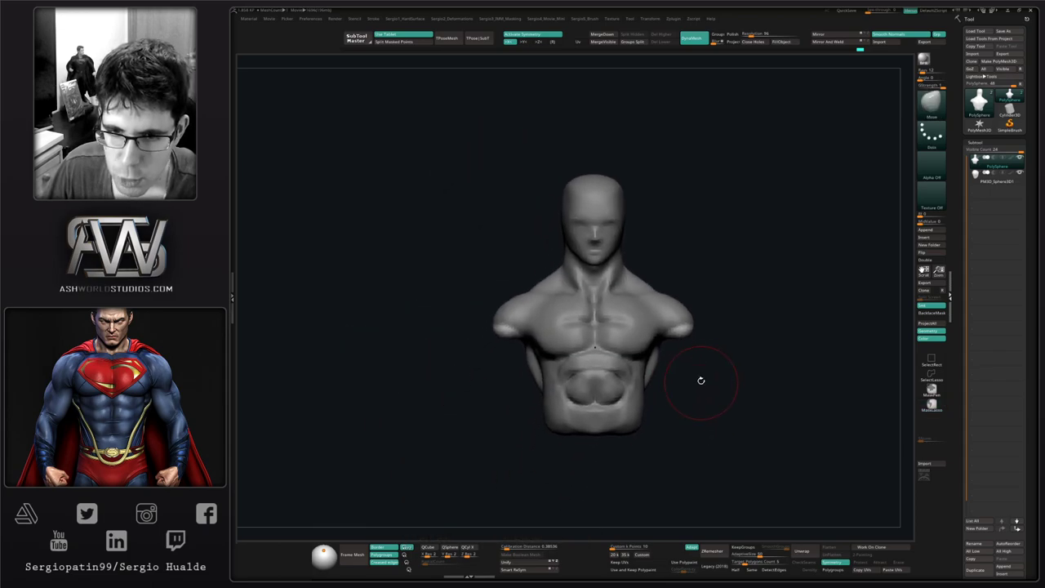
key("w")
left_click_drag(596, 305, 542, 385, "alt")
key("q")
Clear the mask, update the DynaMesh and smooth the new upper arms from front and back.
left_click_drag(755, 325, 756, 357, "ctrl")
right_click_drag(702, 347, 706, 402, "ctrl")
left_click_drag(737, 318, 736, 360, "ctrl")
left_click_drag(647, 325, 651, 365, "shift")
right_click_drag(709, 429, 624, 425, "ctrl")
left_click_drag(665, 390, 669, 415, "shift")
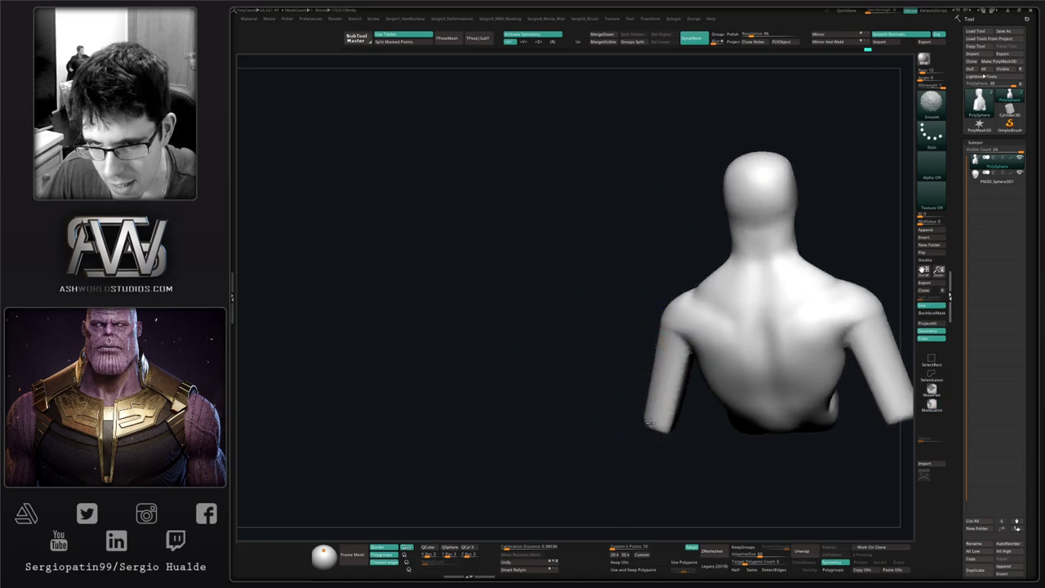
right_click_drag(683, 414, 702, 414)
left_click_drag(671, 412, 652, 418, "shift")
Reshape the back, waist and lower torso from several rear angles with a resized Move brush.
mouse_move(653, 419)
right_mouse_down()
mouse_move(744, 424)
mouse_move(704, 413)
mouse_move(728, 411)
right_mouse_up()
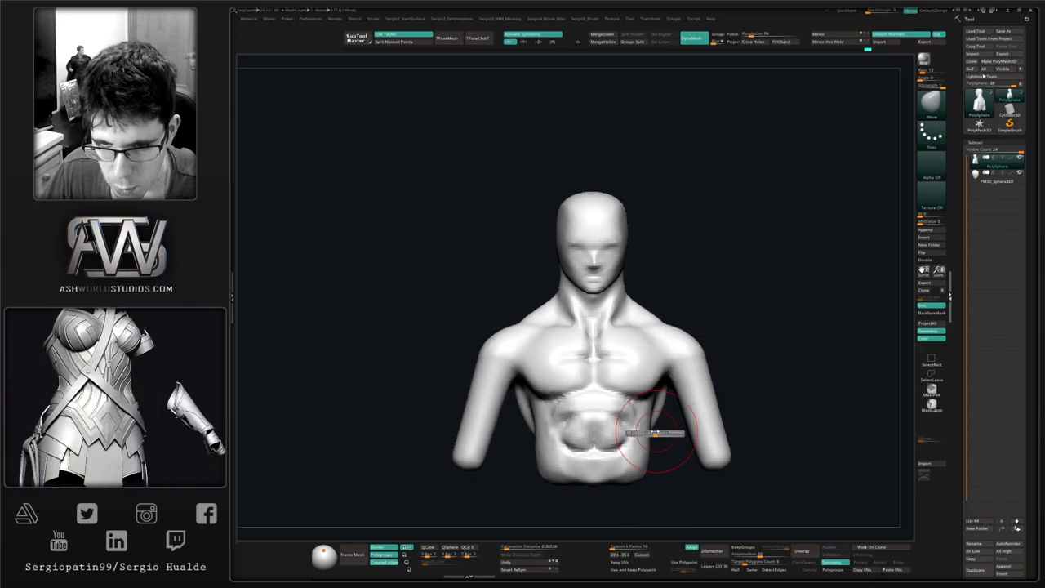
right_click_drag(664, 436, 610, 438, "shift")
right_click_drag(684, 448, 679, 434)
key("ctrl+z")
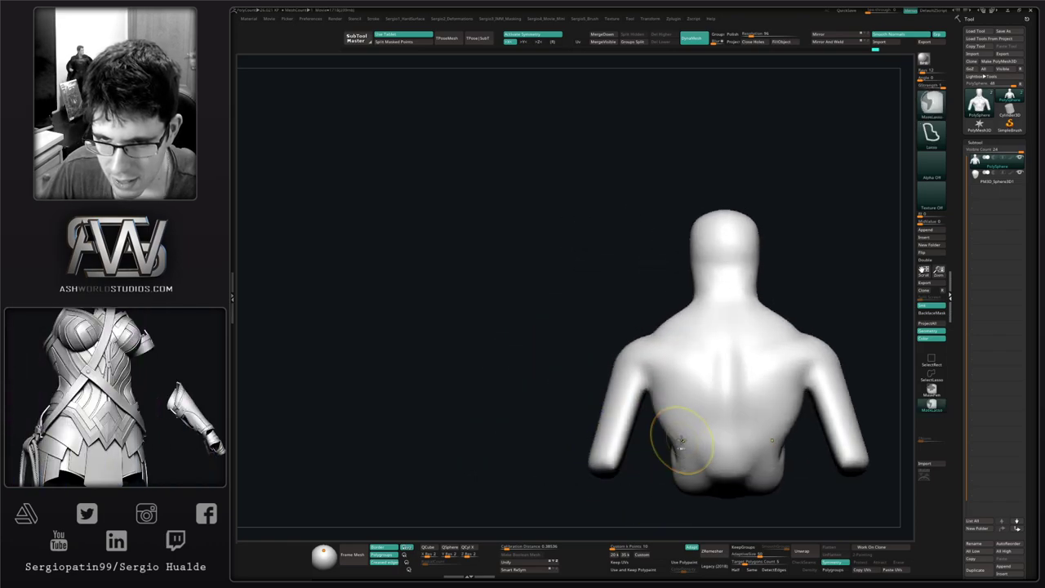
key("s")
mouse_move(677, 438)
left_mouse_down()
mouse_move(692, 441)
mouse_move(683, 429)
left_mouse_up()
right_click_drag(683, 423, 699, 421)
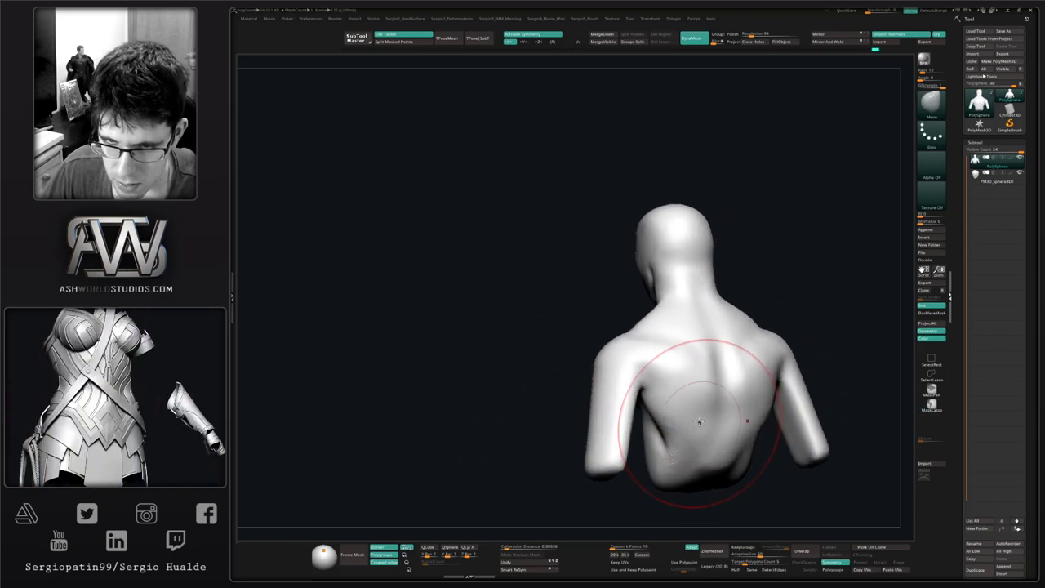
left_click_drag(698, 421, 687, 427)
right_click_drag(684, 426, 692, 423)
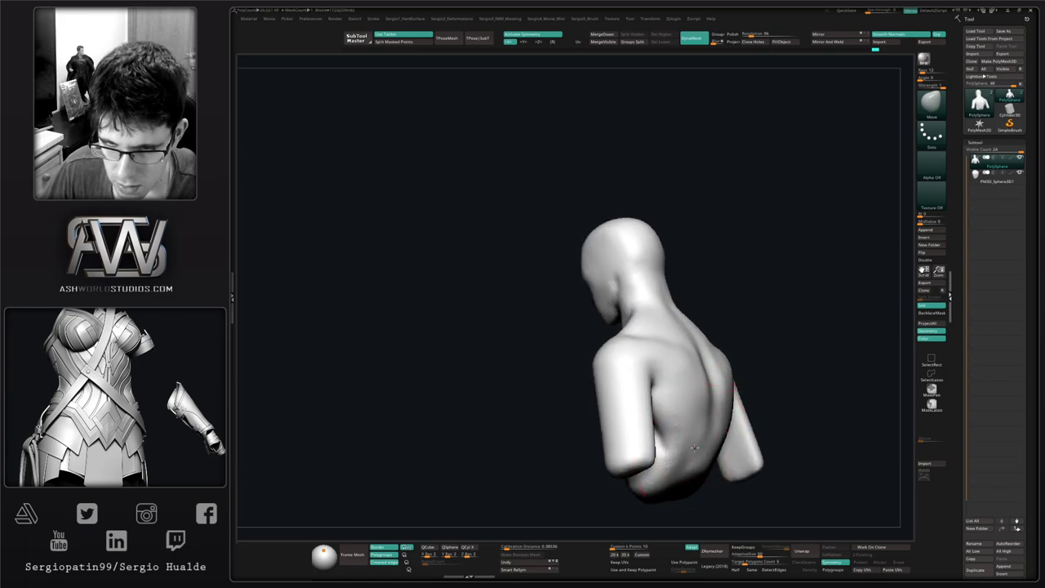
left_click_drag(699, 464, 686, 463)
right_click_drag(693, 465, 664, 467)
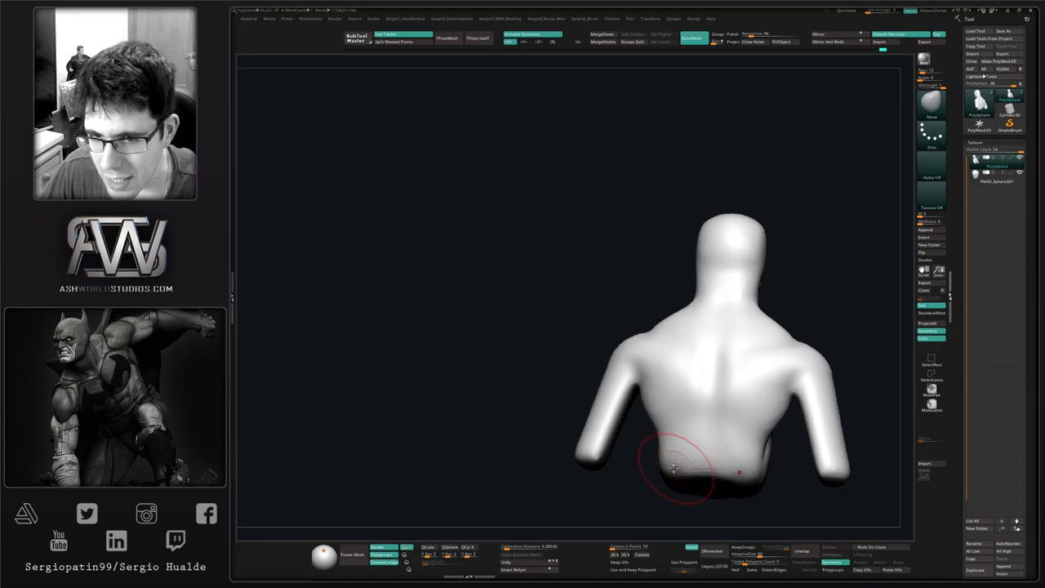
mouse_move(740, 479)
right_mouse_down()
mouse_move(701, 456)
mouse_move(725, 480)
right_mouse_up()
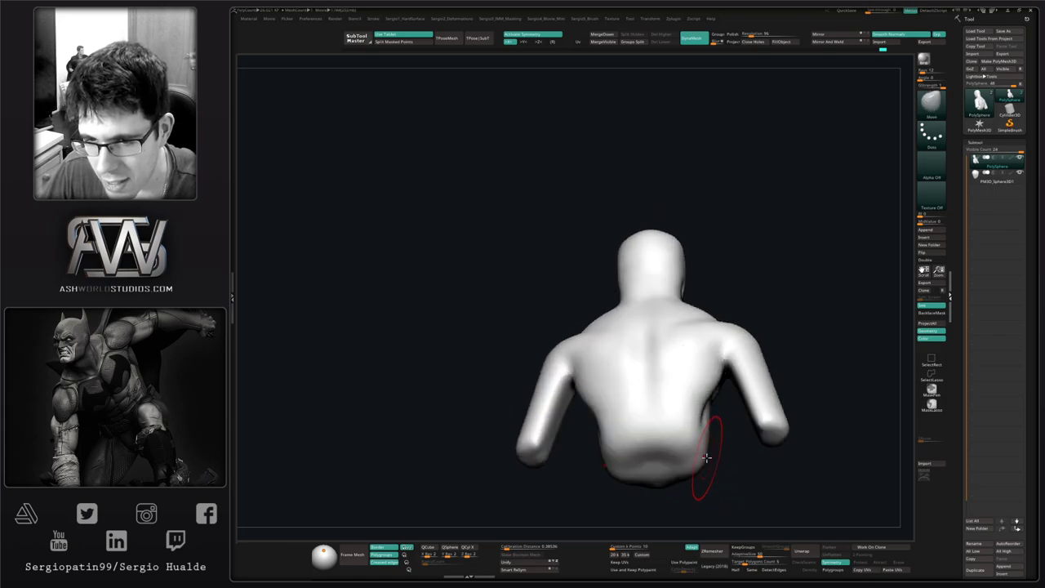
left_click_drag(702, 462, 693, 467)
Flatten the underside of the torso with TrimDynamic and adjust its lower edge with the Move brush.
right_click_drag(696, 471, 658, 444)
key("ctrl+1")
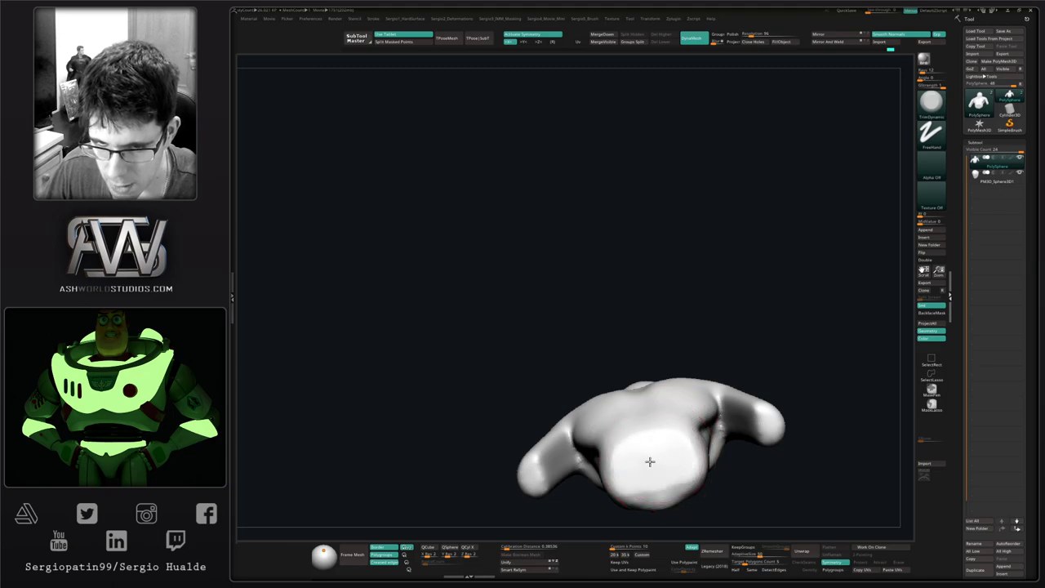
mouse_move(639, 474)
left_mouse_down()
mouse_move(664, 468)
mouse_move(662, 454)
left_mouse_up()
mouse_move(662, 454)
right_mouse_down()
mouse_move(677, 476)
mouse_move(665, 424)
mouse_move(679, 415)
mouse_move(669, 444)
mouse_move(695, 436)
mouse_move(659, 411)
right_mouse_up()
key("b")
key("m")
key("v")
left_click_drag(660, 411, 655, 392)
Append a Cube3D as a new subtool and select it.
mouse_move(655, 400)
right_mouse_down()
mouse_move(695, 417)
mouse_move(733, 352)
right_mouse_up()
left_click(934, 230)
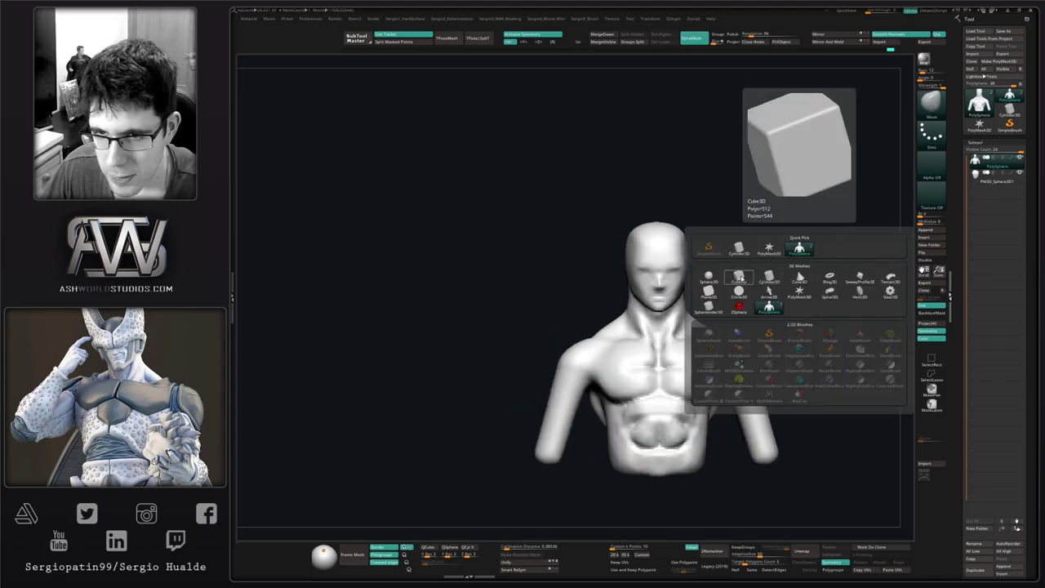
left_click(741, 279)
right_click_drag(701, 349, 662, 356, "ctrl")
left_click(653, 324, "alt")
Lower and stretch the cube so it encloses the torso, and turn on its polyframe display.
key("w")
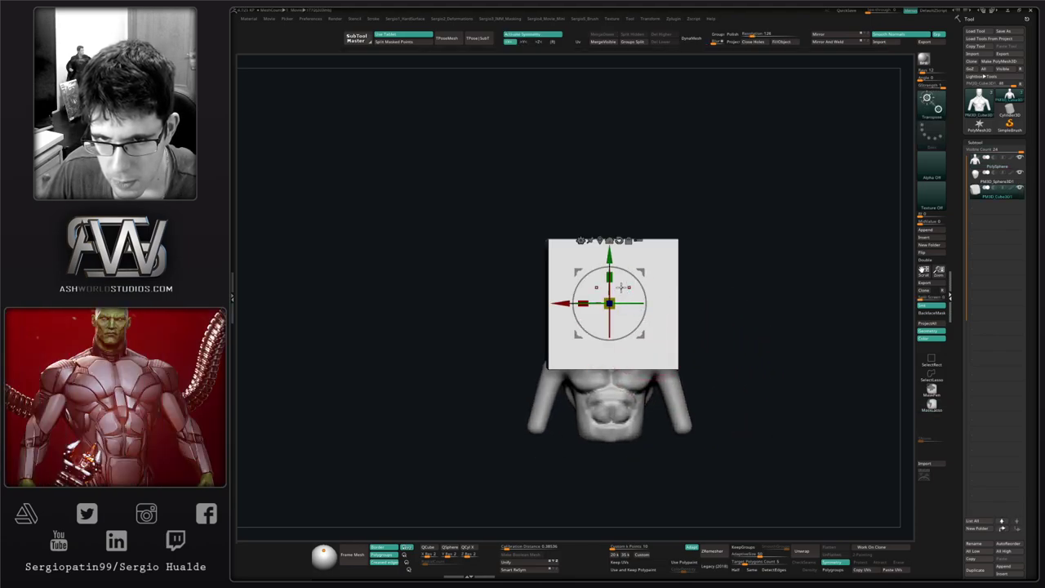
left_click_drag(621, 286, 564, 372)
left_click_drag(610, 346, 613, 354)
key("q")
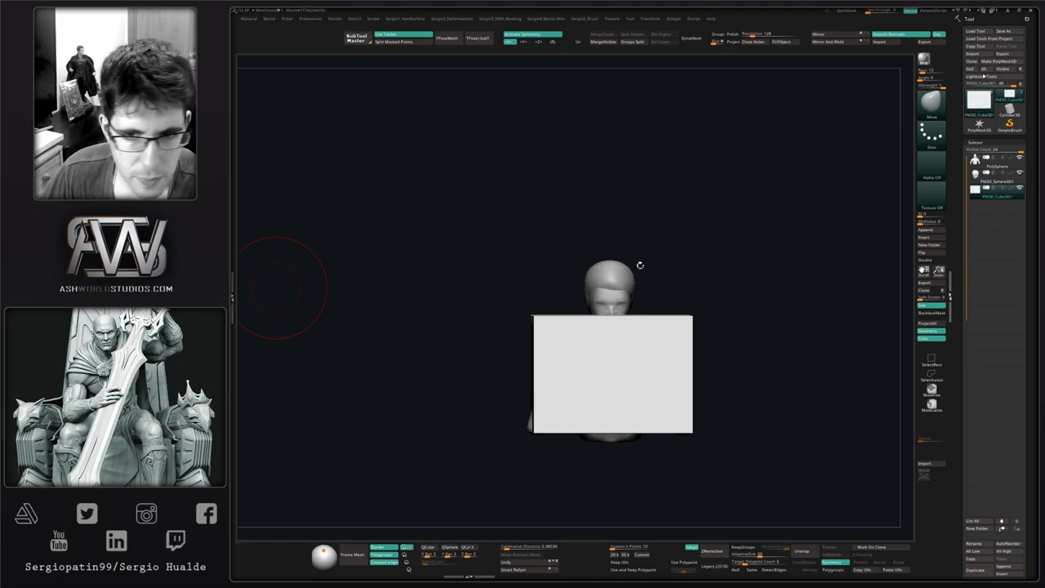
left_click_drag(721, 286, 704, 313)
key("shift+f")
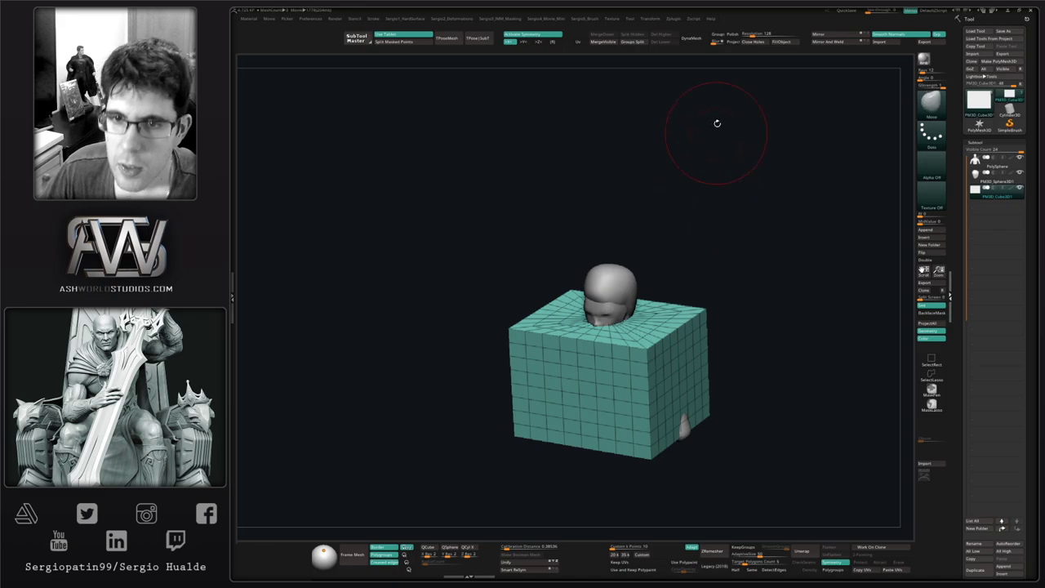
DynaMesh the cube subtool at a resolution of 32.
left_click(697, 39)
key("ctrl+z")
left_click(752, 34)
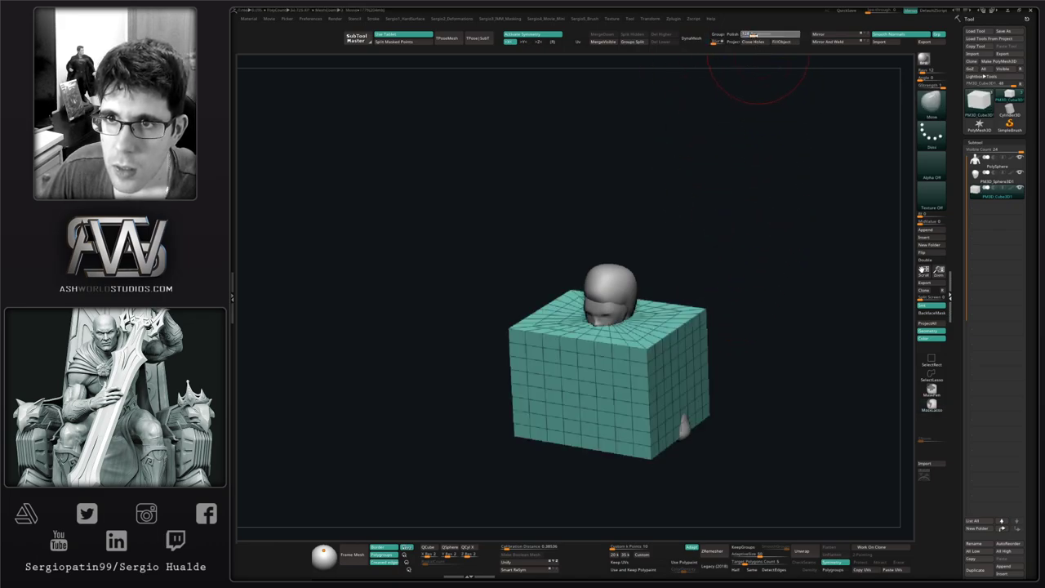
type("32")
key("Return")
left_click(695, 39)
left_click_drag(727, 300, 659, 345)
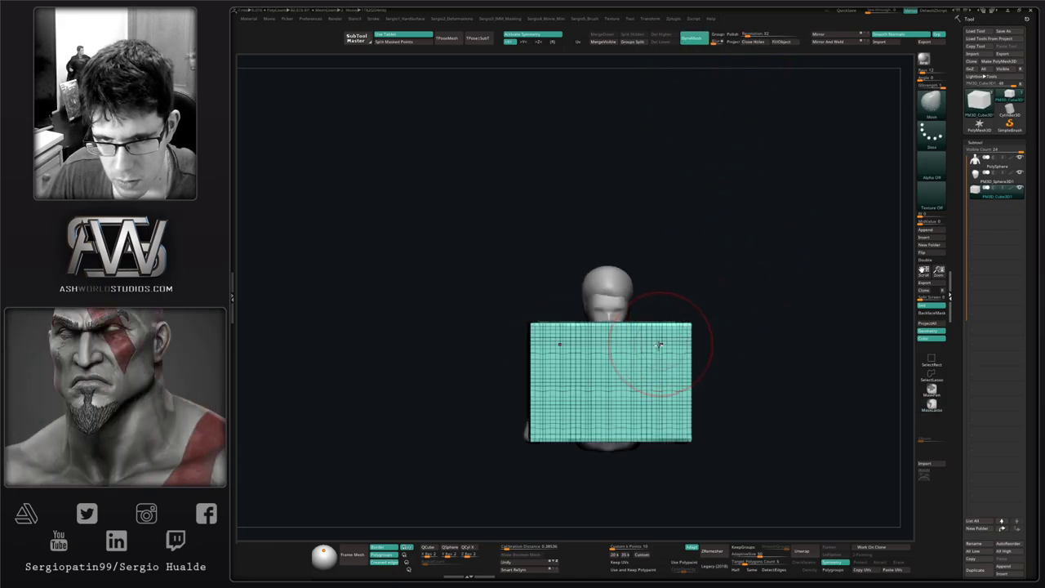
Reshape the cube with an enlarged Move brush, fitting its depth and pulling its upper edge up around the neck and back.
key("w")
left_click_drag(729, 350, 738, 379)
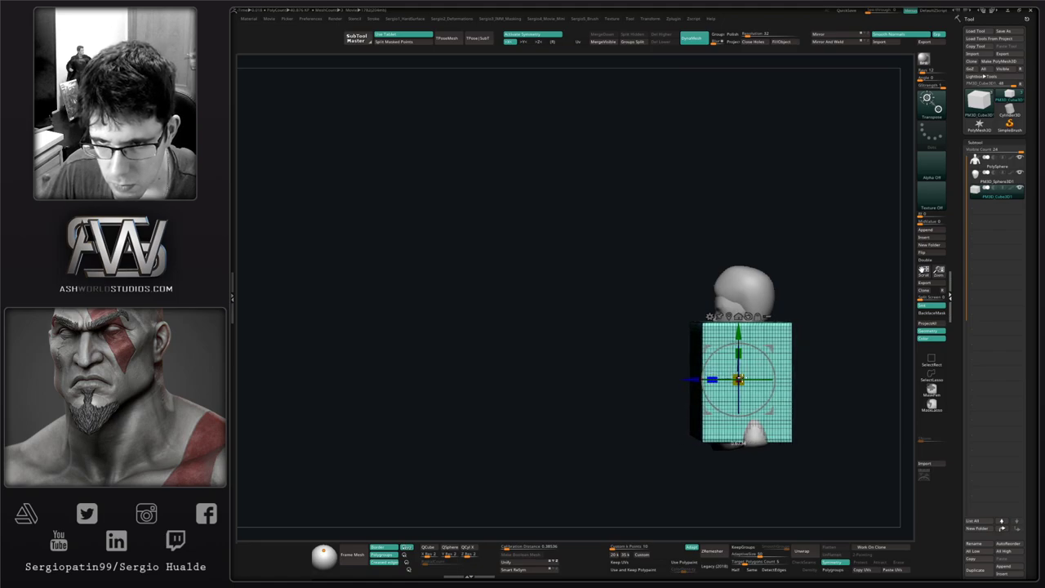
right_click_drag(738, 377, 627, 355, "alt")
key("s")
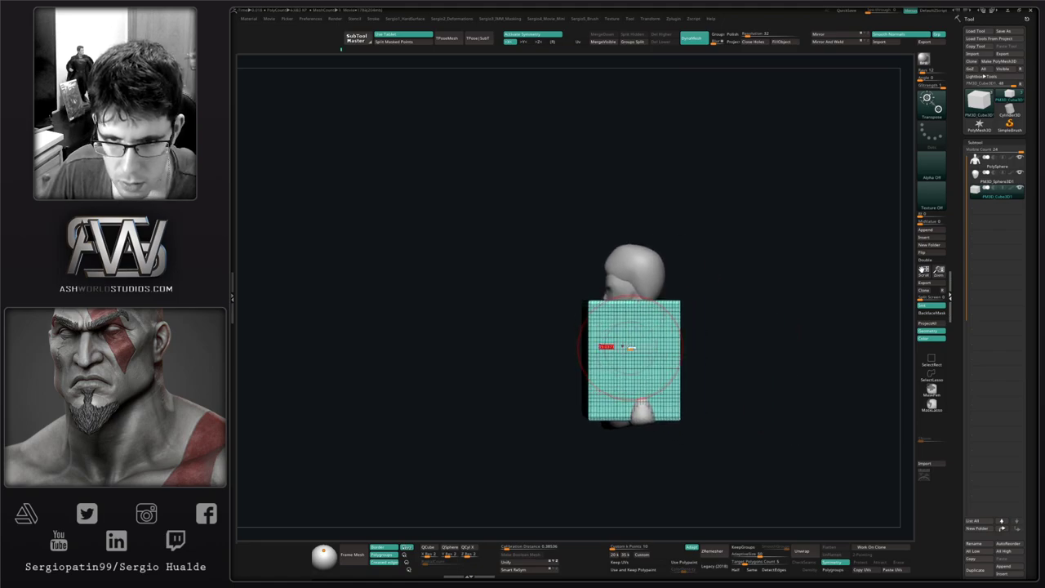
left_click_drag(629, 347, 643, 349)
mouse_move(611, 311)
left_mouse_down()
mouse_move(617, 349)
mouse_move(682, 328)
mouse_move(684, 315)
mouse_move(669, 317)
left_mouse_up()
key("s")
right_click_drag(763, 319, 706, 317)
left_click_drag(734, 323, 740, 290)
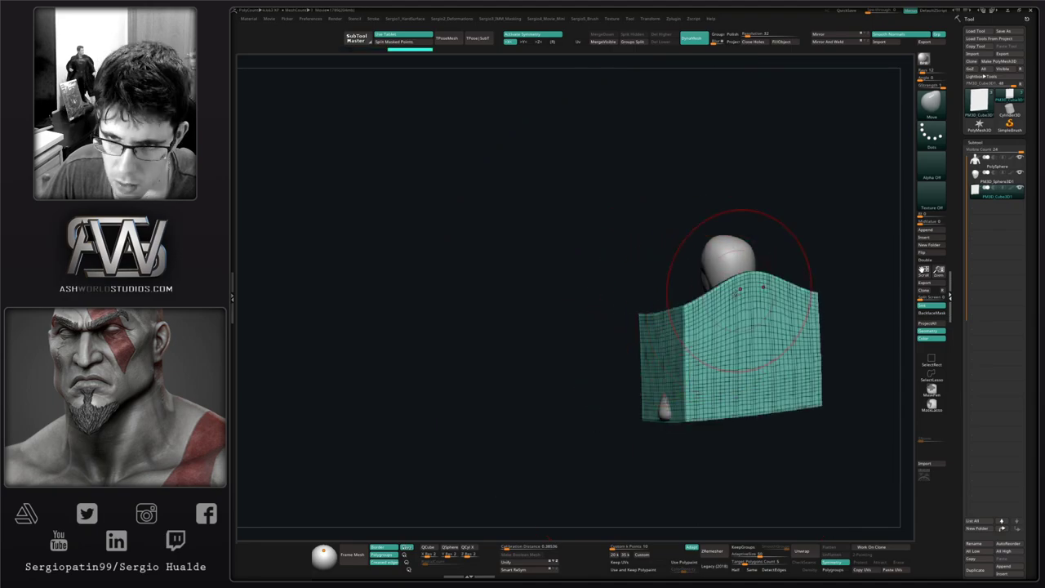
right_click_drag(661, 300, 765, 331)
mouse_move(671, 325)
left_mouse_down()
mouse_move(658, 350)
mouse_move(636, 346)
mouse_move(639, 430)
left_mouse_up()
Turn off the polyframe display and carve open the front of the block with ClayBuildup so the chest and abdomen are exposed.
key("b")
key("c")
key("b")
key("shift+f")
left_click_drag(643, 371, 674, 338, "alt")
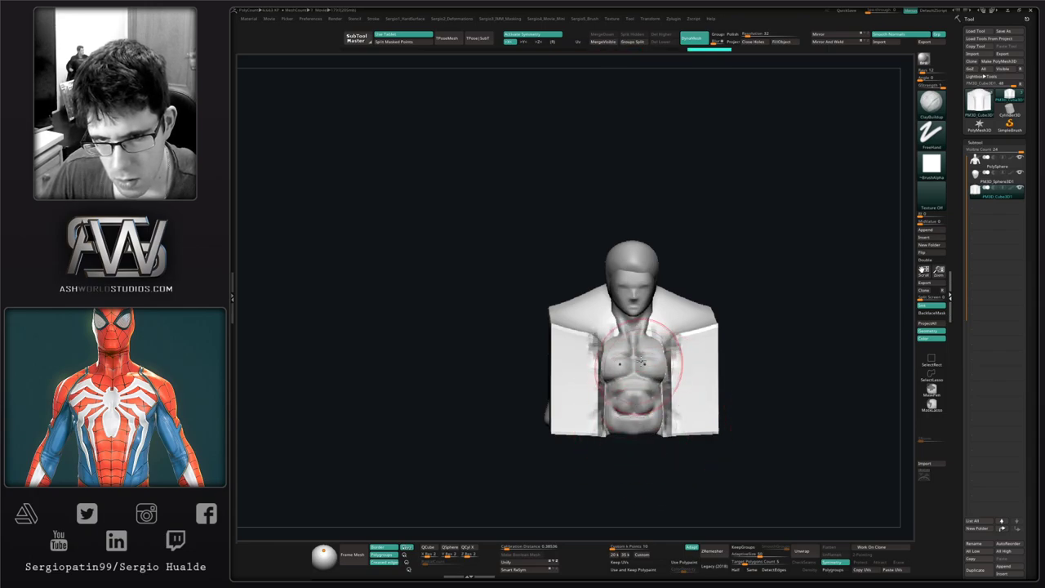
mouse_move(679, 335)
right_mouse_down("alt")
mouse_move(646, 380)
mouse_move(653, 397)
right_mouse_up("alt")
mouse_move(647, 382)
left_mouse_down("alt")
mouse_move(661, 380)
mouse_move(646, 425)
mouse_move(667, 368)
mouse_move(638, 326)
left_mouse_up("alt")
Smooth the block's hard edges along the shoulders, sides, lower corners and back.
right_click_drag(637, 326, 563, 333)
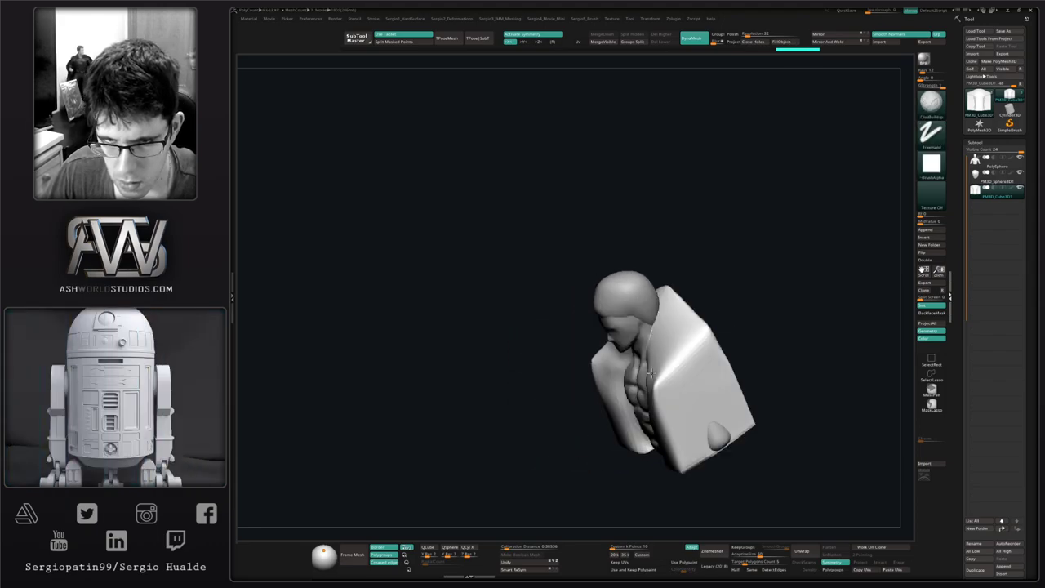
mouse_move(665, 359)
left_mouse_down("shift")
mouse_move(701, 333)
mouse_move(710, 363)
left_mouse_up("shift")
mouse_move(695, 366)
right_mouse_down("alt")
mouse_move(650, 362)
mouse_move(657, 326)
mouse_move(644, 336)
right_mouse_up("alt")
left_click_drag(660, 422, 723, 393, "shift")
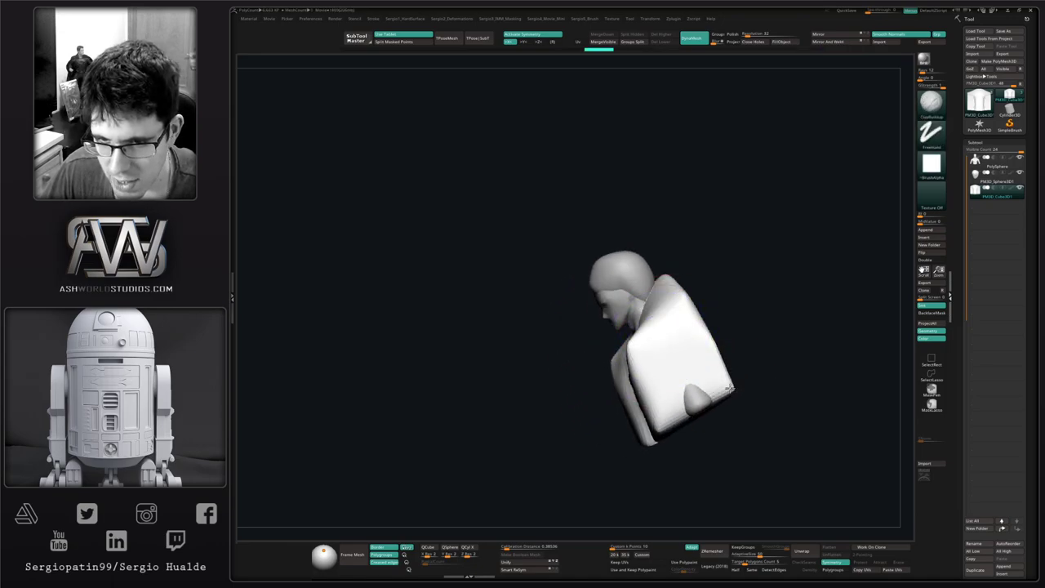
right_click_drag(724, 387, 669, 377)
mouse_move(735, 378)
left_mouse_down("shift")
mouse_move(756, 381)
mouse_move(727, 376)
mouse_move(749, 337)
mouse_move(739, 338)
left_mouse_up("shift")
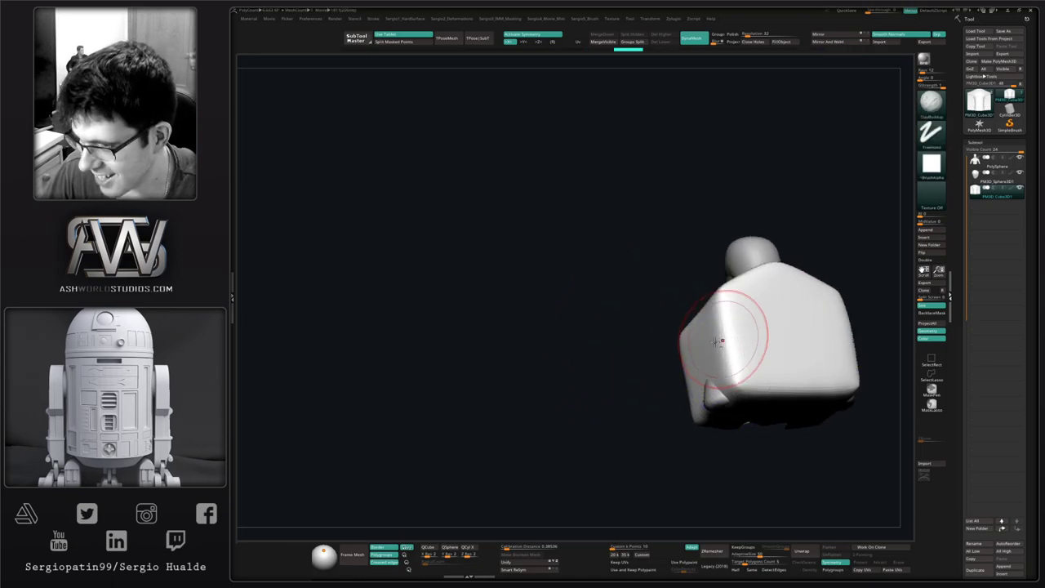
mouse_move(721, 341)
right_mouse_down("alt")
mouse_move(681, 367)
mouse_move(702, 369)
mouse_move(679, 341)
right_mouse_up("alt")
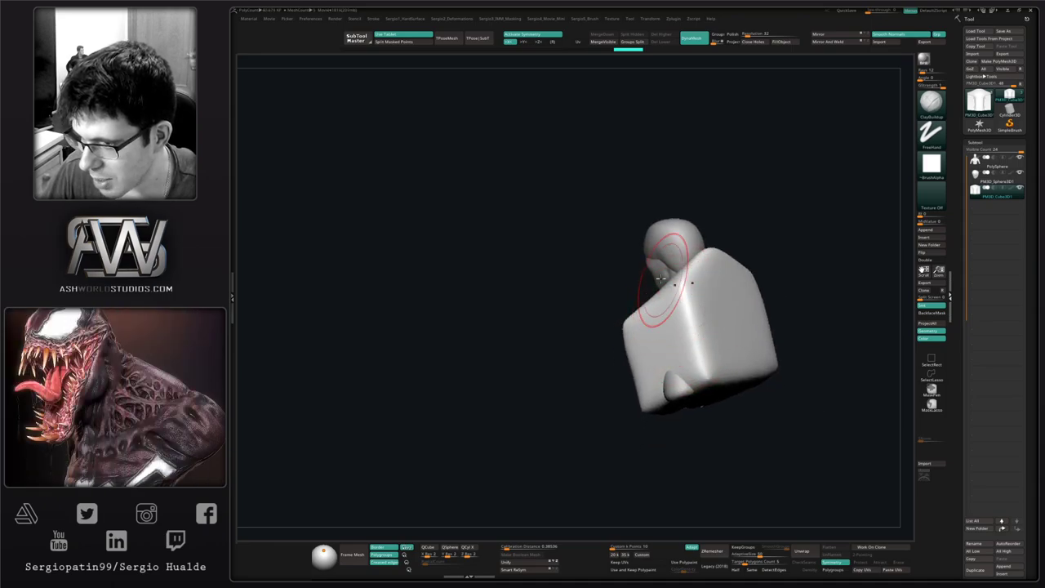
right_click_drag(643, 310, 712, 333)
mouse_move(621, 388)
left_mouse_down("shift")
mouse_move(622, 410)
mouse_move(617, 392)
left_mouse_up("shift")
mouse_move(610, 363)
right_mouse_down()
mouse_move(635, 364)
mouse_move(605, 356)
right_mouse_up()
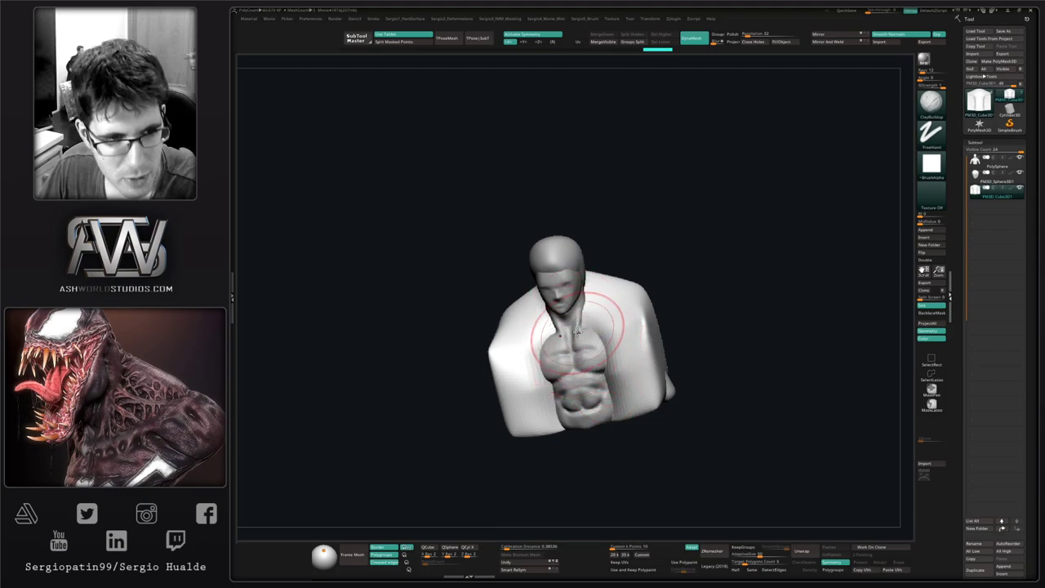
Sculpt the inner front edges of the block beside the chest and abdomen with the Standard brush.
right_click_drag(588, 323, 562, 368, "alt")
mouse_move(573, 411)
right_mouse_down()
mouse_move(541, 389)
mouse_move(585, 379)
right_mouse_up()
key("b")
key("s")
key("t")
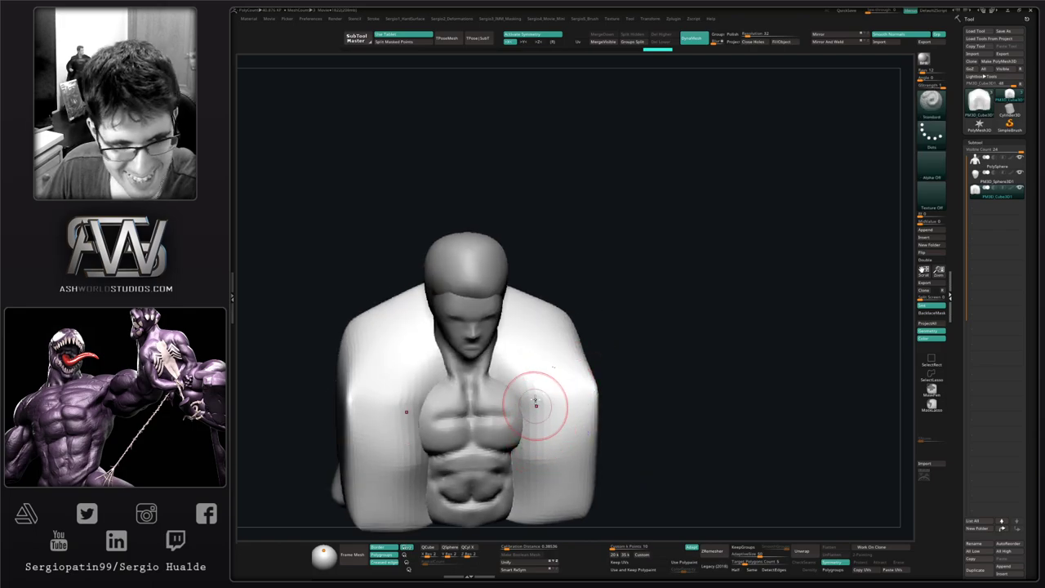
left_click_drag(535, 400, 528, 496)
right_click_drag(532, 473, 533, 401)
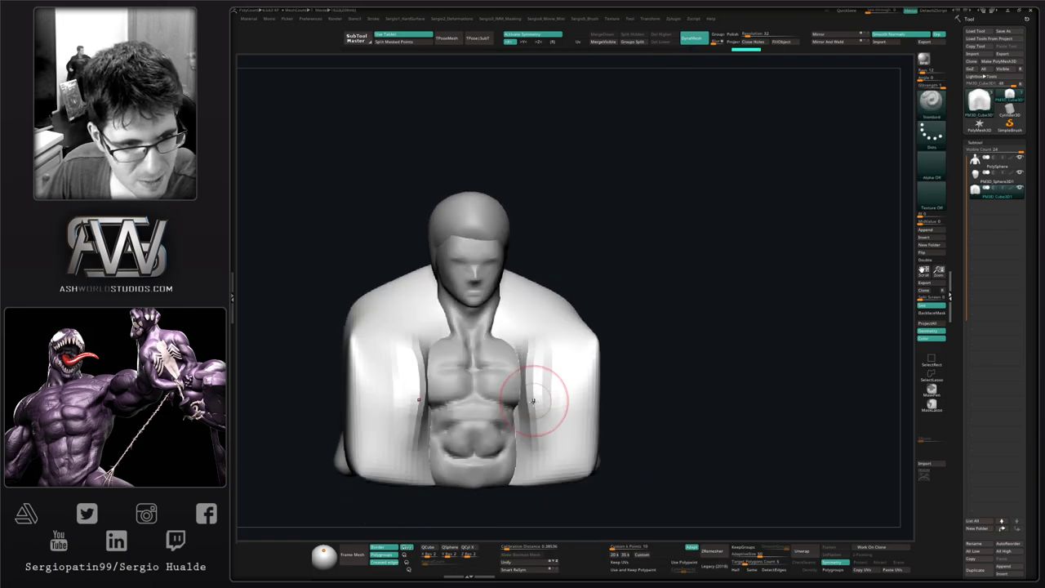
left_click_drag(531, 408, 529, 443)
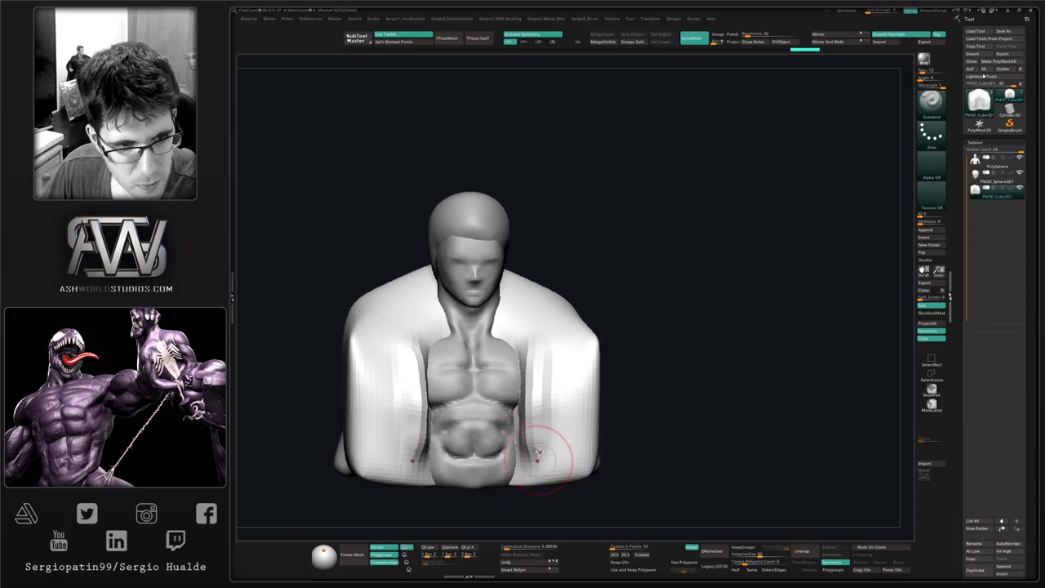
Cut a horizontal groove around the block just above its lower edge with DamStandard.
right_click_drag(600, 455, 563, 451)
key("b")
key("d")
key("s")
left_click_drag(559, 452, 643, 448)
mouse_move(645, 455)
right_mouse_down("alt")
mouse_move(574, 441)
mouse_move(617, 436)
right_mouse_up("alt")
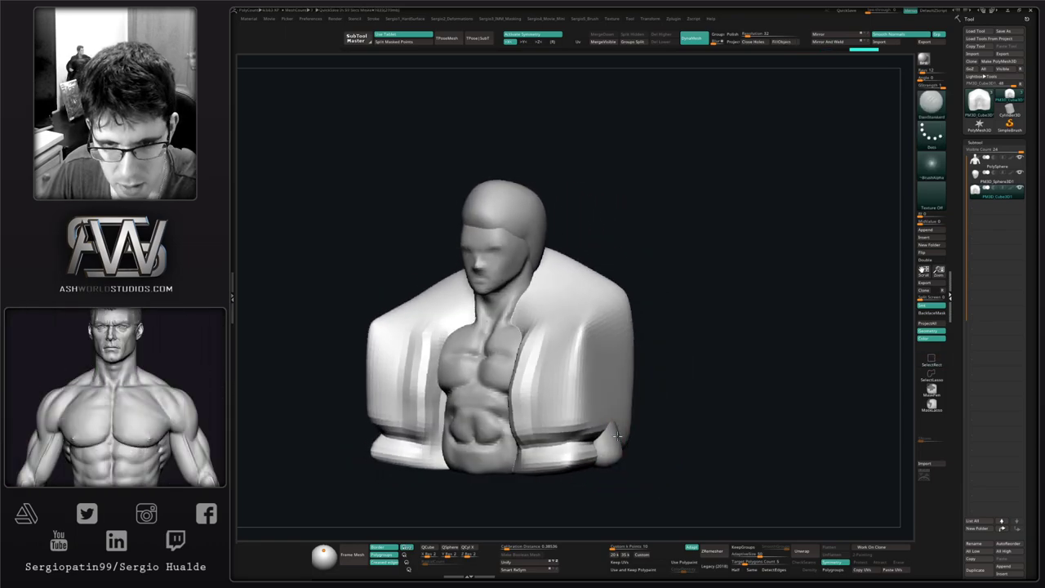
Carve the block away around the front and shoulder of the upper arm with ClayBuildup and smooth the result.
key("b")
key("c")
key("b")
right_click_drag(607, 385, 574, 382)
mouse_move(628, 351)
left_mouse_down("alt")
mouse_move(606, 392)
mouse_move(606, 341)
mouse_move(627, 326)
mouse_move(574, 306)
mouse_move(624, 320)
mouse_move(582, 328)
left_mouse_up("alt")
right_click_drag(615, 346, 641, 348)
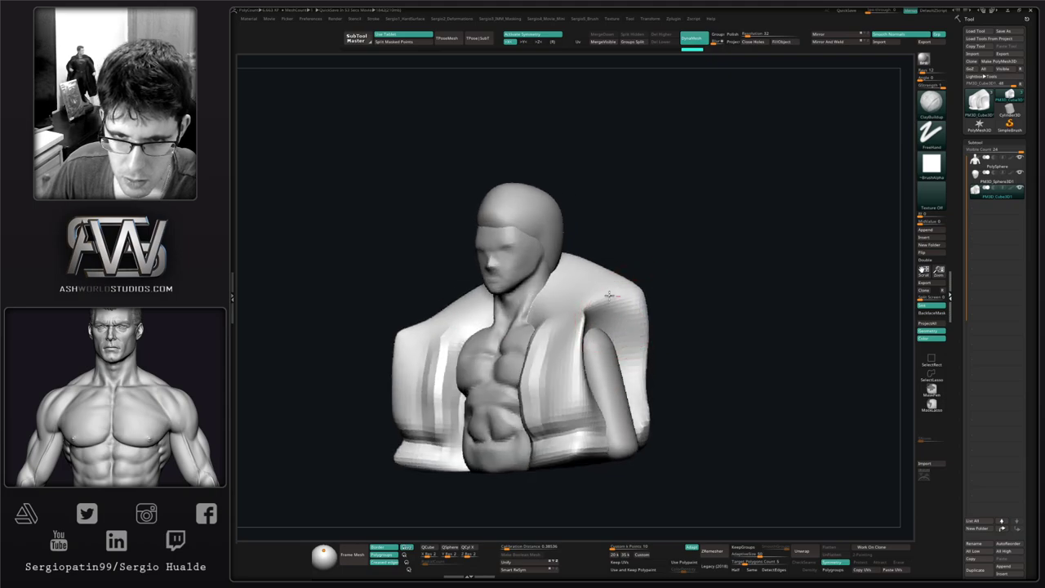
mouse_move(610, 296)
left_mouse_down("alt")
mouse_move(571, 326)
mouse_move(600, 309)
mouse_move(571, 381)
mouse_move(570, 414)
left_mouse_up("alt")
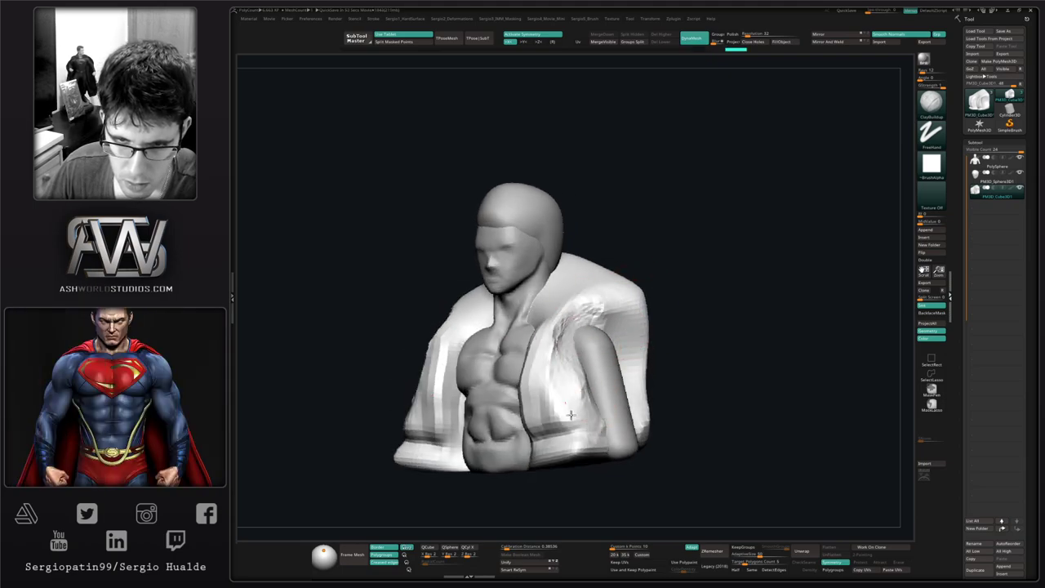
mouse_move(633, 361)
left_mouse_down("shift")
mouse_move(602, 366)
mouse_move(599, 303)
mouse_move(634, 367)
left_mouse_up("shift")
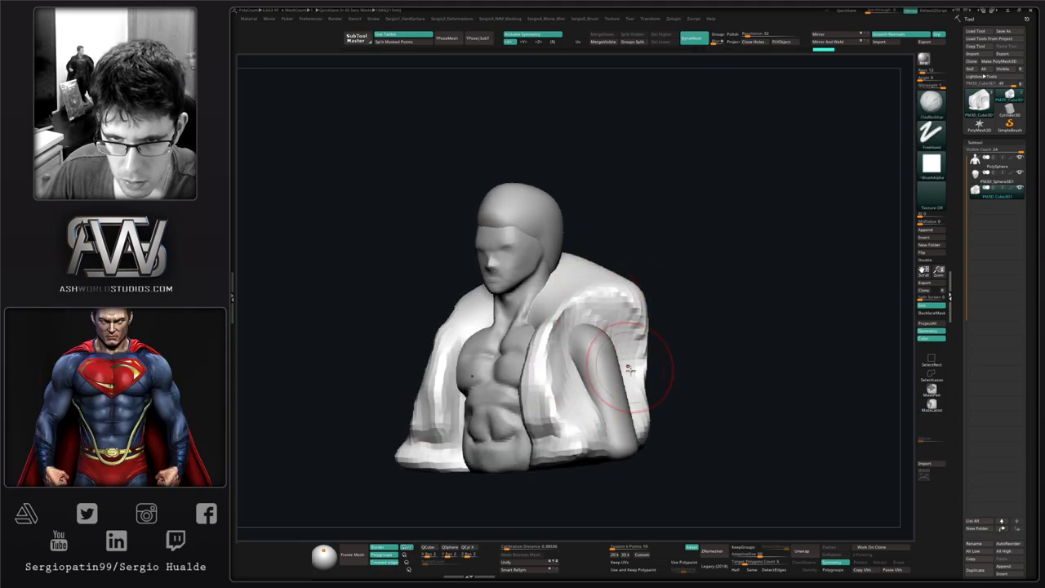
Carve the armhole further around the side and rear of the upper arm with ClayBuildup.
right_click_drag(635, 366, 599, 364)
mouse_move(608, 297)
left_mouse_down("alt")
mouse_move(638, 359)
mouse_move(633, 347)
left_mouse_up("alt")
mouse_move(617, 338)
right_mouse_down()
mouse_move(655, 347)
mouse_move(616, 377)
mouse_move(618, 367)
right_mouse_up()
left_click_drag(609, 363, 563, 459)
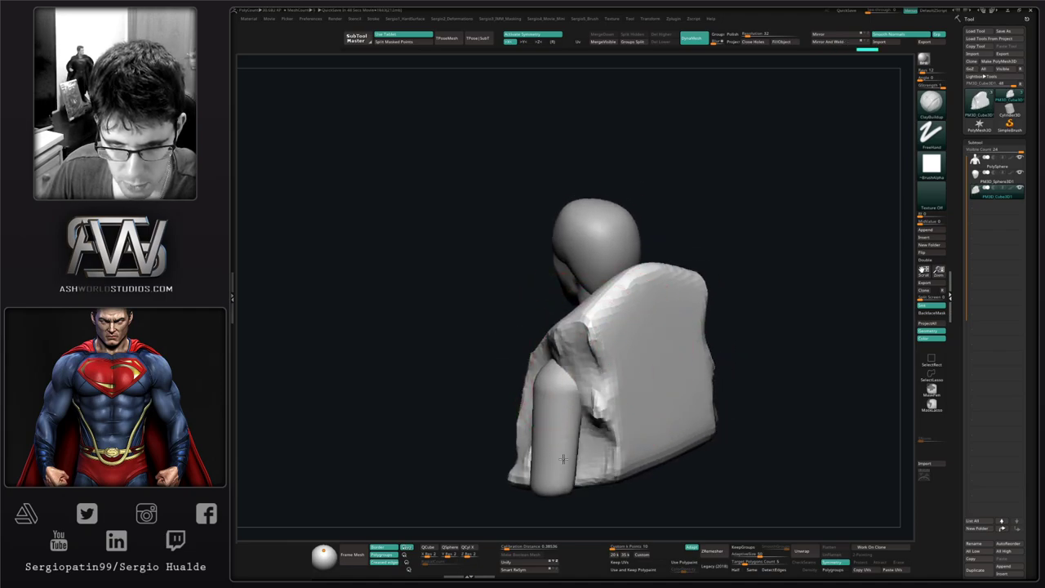
right_click_drag(535, 468, 578, 459)
mouse_move(545, 425)
left_mouse_down("alt")
mouse_move(540, 467)
mouse_move(535, 367)
mouse_move(535, 457)
left_mouse_up("alt")
right_click_drag(567, 439, 526, 430)
Adjust the vest shape's lower edge and sides from several angles with the Move brush.
key("b")
key("m")
key("v")
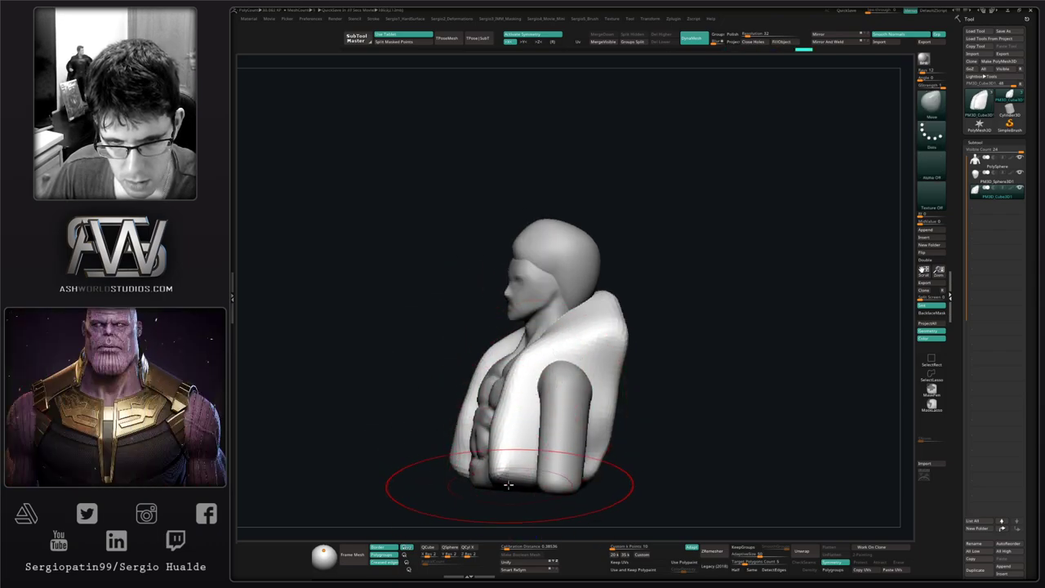
left_click_drag(507, 484, 503, 471)
right_click_drag(504, 472, 553, 472)
right_click_drag(554, 472, 561, 482, "ctrl")
left_click_drag(562, 482, 534, 469)
right_click_drag(534, 469, 559, 422, "alt")
Resize the Move brush and pull the vest's front panels in closer against the torso.
key("s")
left_click_drag(555, 436, 519, 437)
right_click_drag(532, 410, 541, 444, "ctrl")
key("s")
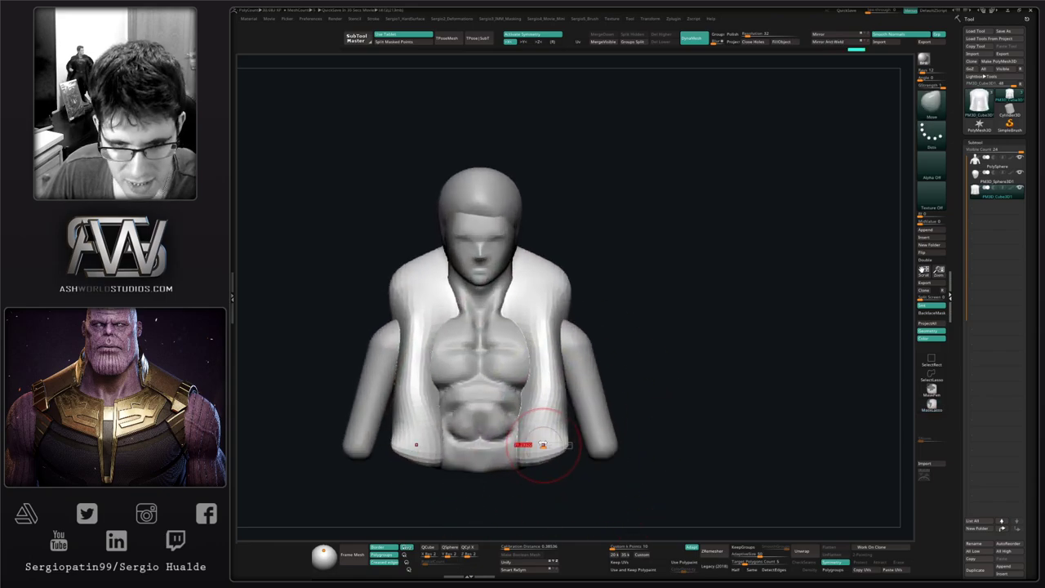
left_click_drag(542, 396, 534, 389)
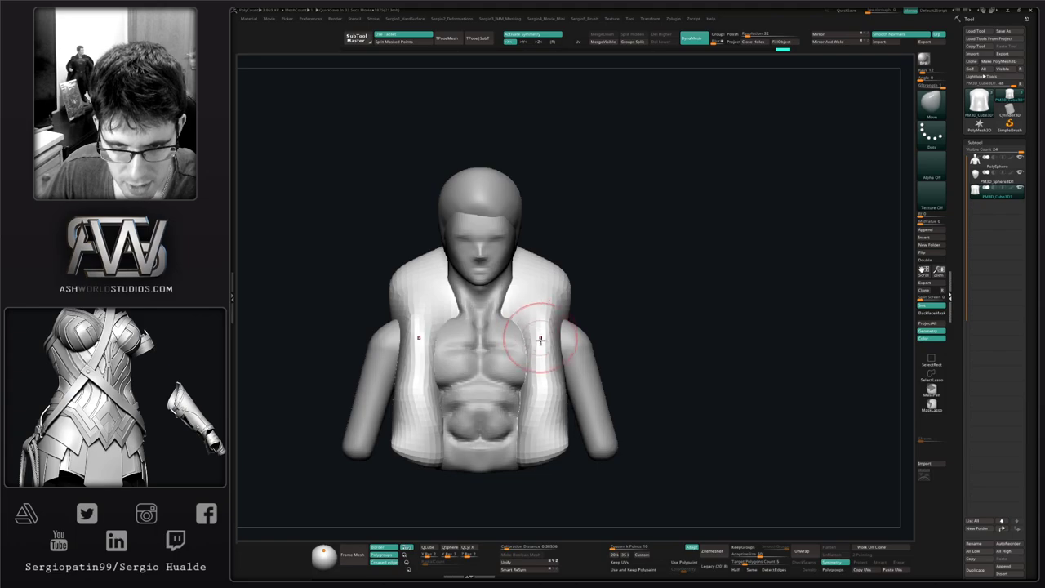
left_click_drag(539, 351, 530, 351)
left_click_drag(520, 433, 518, 433)
mouse_move(518, 434)
right_mouse_down()
mouse_move(562, 428)
mouse_move(494, 448)
right_mouse_up()
left_click_drag(541, 443, 535, 438)
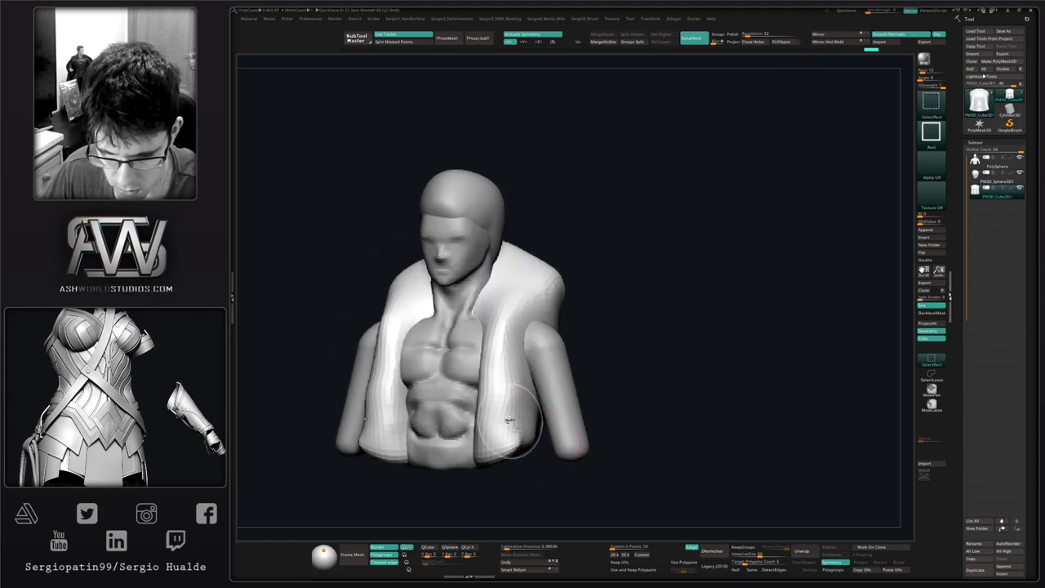
Refine the vest's front panels and their slope up to the shoulders with repeated strokes.
key("ctrl+shift+t")
mouse_move(510, 347)
left_mouse_down()
mouse_move(500, 390)
mouse_move(515, 443)
mouse_move(524, 424)
mouse_move(506, 437)
left_mouse_up()
mouse_move(504, 399)
left_mouse_down()
mouse_move(518, 311)
mouse_move(516, 409)
left_mouse_up()
mouse_move(522, 384)
right_mouse_down("alt")
mouse_move(522, 428)
mouse_move(483, 441)
right_mouse_up("alt")
left_click_drag(536, 403, 552, 343)
right_click_drag(544, 365, 508, 467, "alt")
left_click_drag(522, 351, 543, 399)
right_click_drag(530, 388, 527, 331)
Adjust the vest's upper back behind the neck with the Move brush.
key("b")
key("m")
key("v")
right_click_drag(548, 367, 510, 350)
left_click_drag(546, 343, 551, 345)
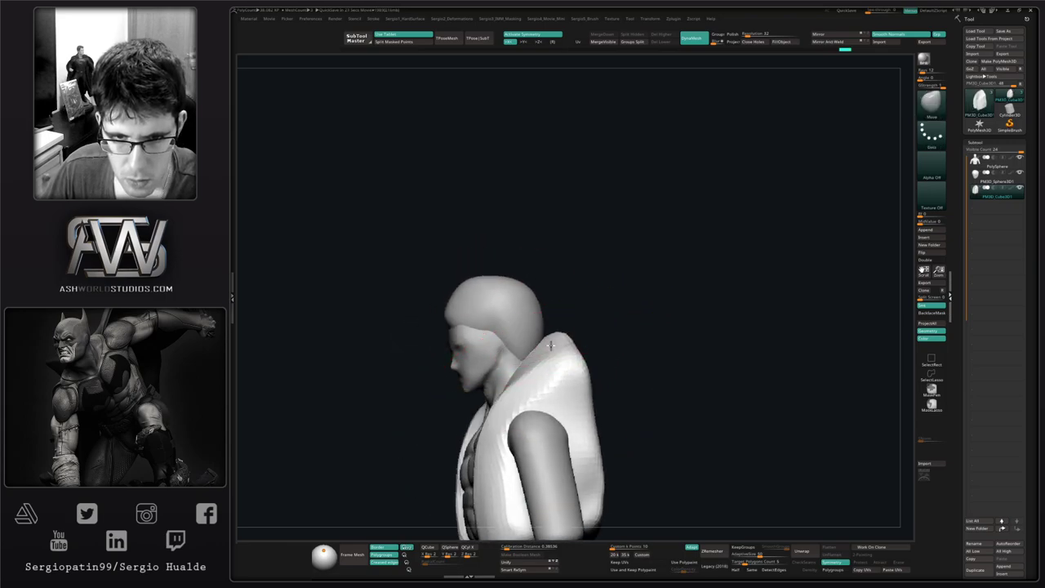
Flatten the vest's upper back, shoulders and rear surface with a resized TrimDynamic brush.
right_click_drag(537, 392, 490, 459)
key("b")
key("t")
key("d")
key("s")
mouse_move(562, 326)
left_mouse_down()
mouse_move(564, 268)
mouse_move(548, 327)
mouse_move(542, 286)
left_mouse_up()
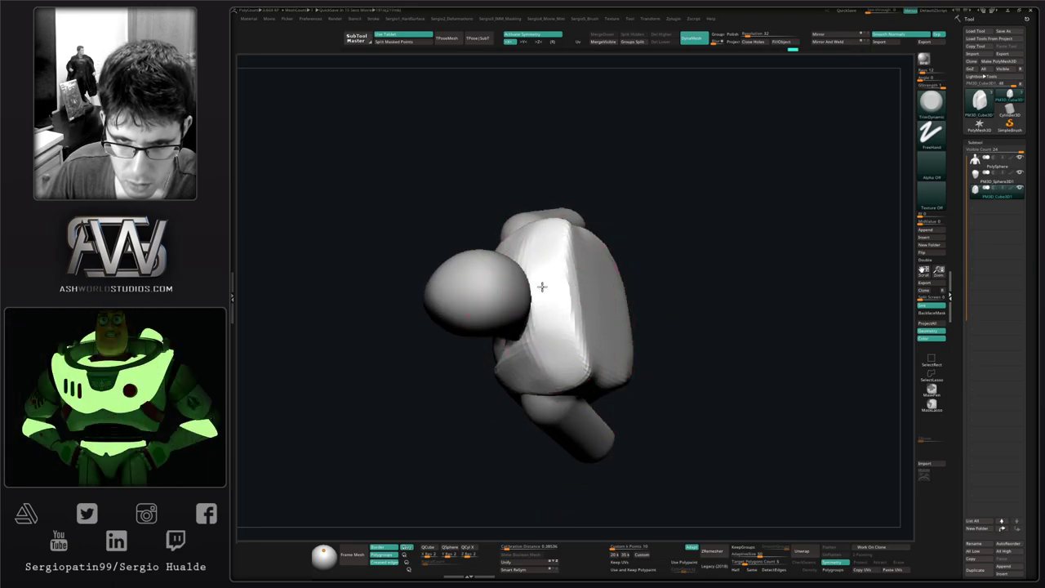
mouse_move(563, 389)
right_mouse_down()
mouse_move(560, 338)
mouse_move(548, 337)
right_mouse_up()
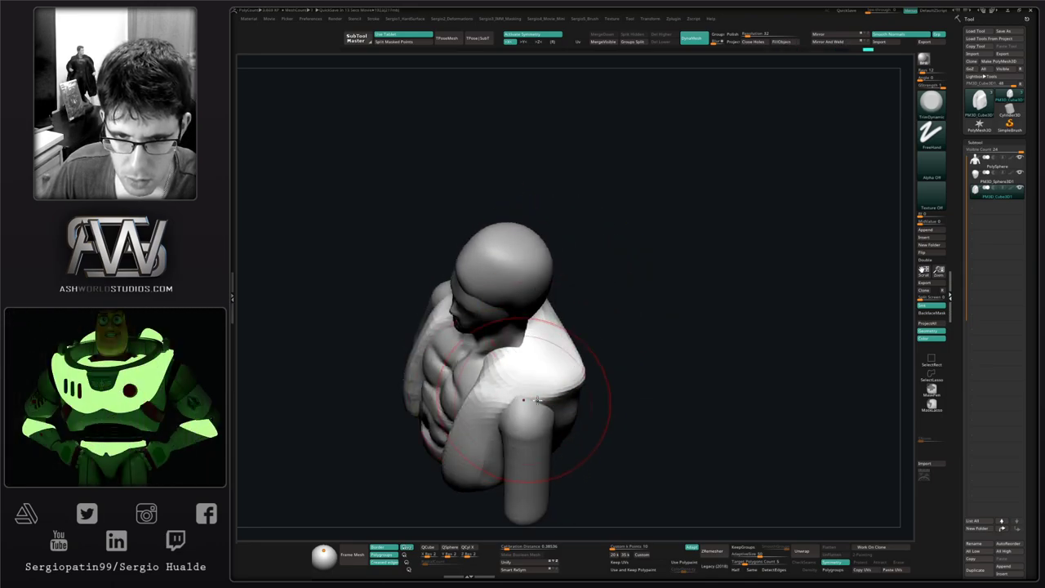
right_click_drag(525, 399, 534, 457)
mouse_move(555, 378)
left_mouse_down()
mouse_move(543, 369)
mouse_move(590, 359)
mouse_move(617, 383)
left_mouse_up()
mouse_move(532, 377)
right_mouse_down()
mouse_move(563, 381)
mouse_move(545, 372)
right_mouse_up()
left_click_drag(563, 364, 561, 397)
mouse_move(561, 397)
right_mouse_down()
mouse_move(539, 413)
mouse_move(616, 404)
right_mouse_up()
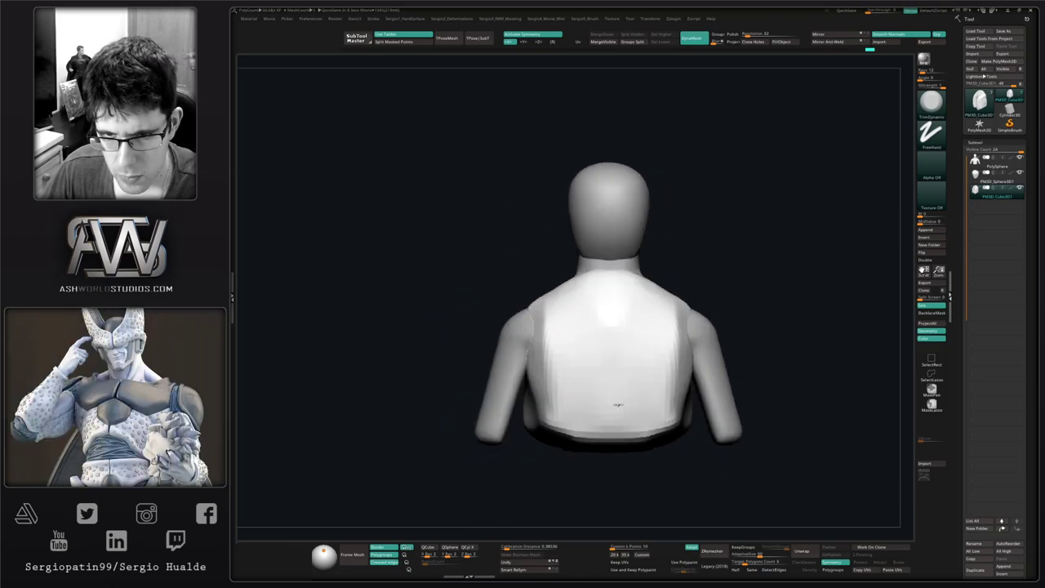
Pull the vest's sides inward below the arms with the Move brush.
key("b")
key("m")
key("v")
left_click_drag(686, 376, 669, 376)
right_click_drag(627, 376, 648, 395, "shift")
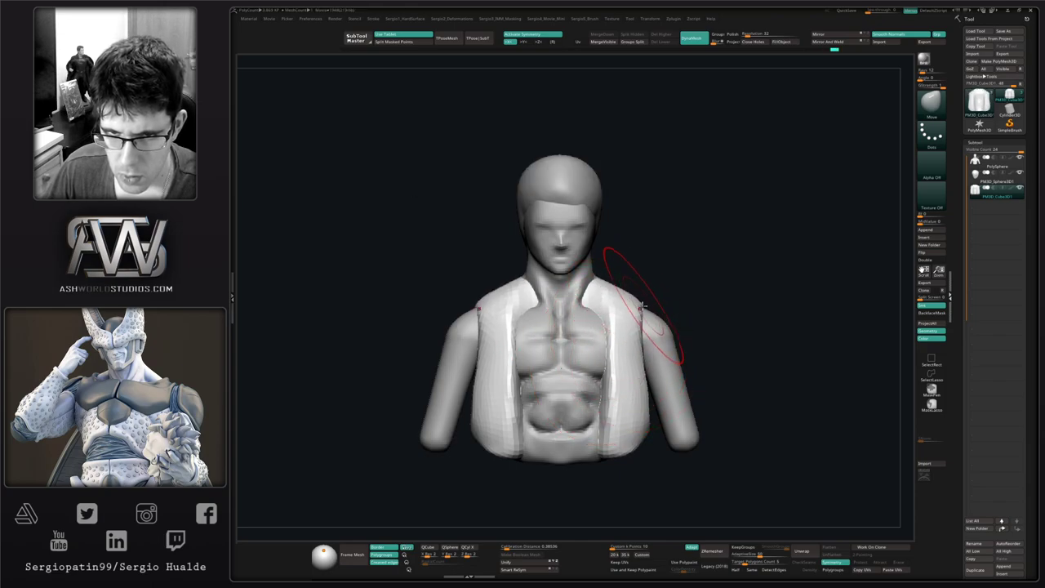
Isolate the vest, hollow out its inner surface with ClayBuildup, and show the whole bust again.
right_click_drag(604, 301, 594, 352)
key("alt+s")
key("b")
key("c")
key("b")
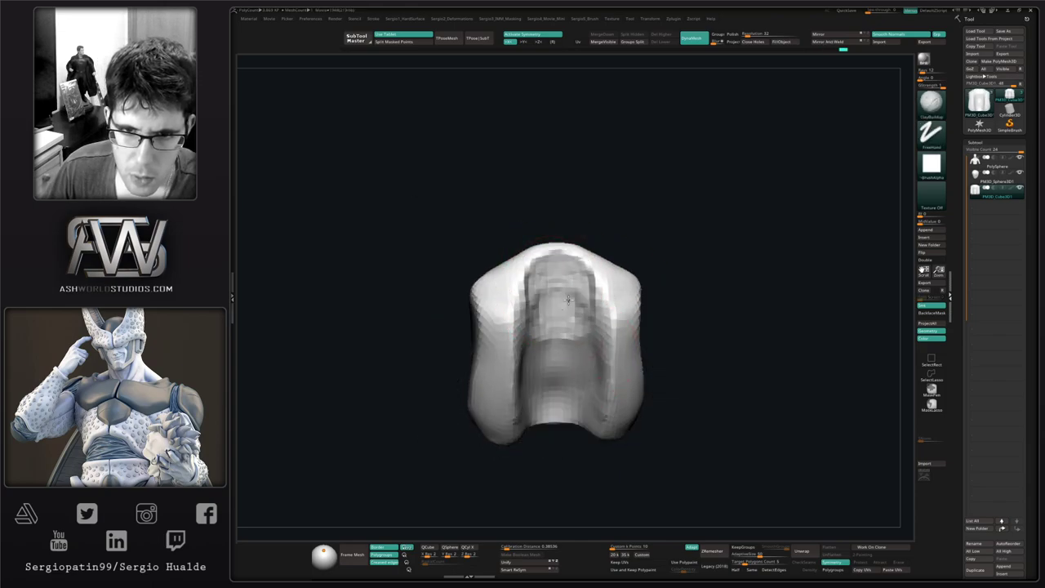
left_click_drag(568, 300, 555, 344)
right_click_drag(555, 344, 510, 347)
left_click_drag(527, 278, 529, 395)
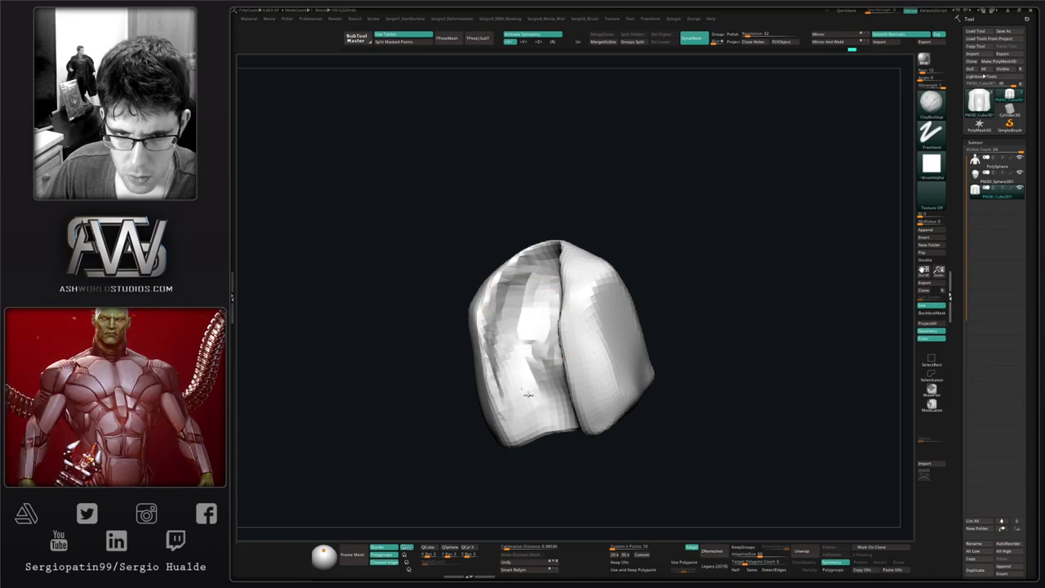
right_click_drag(528, 394, 574, 351)
right_click_drag(540, 305, 558, 373, "ctrl")
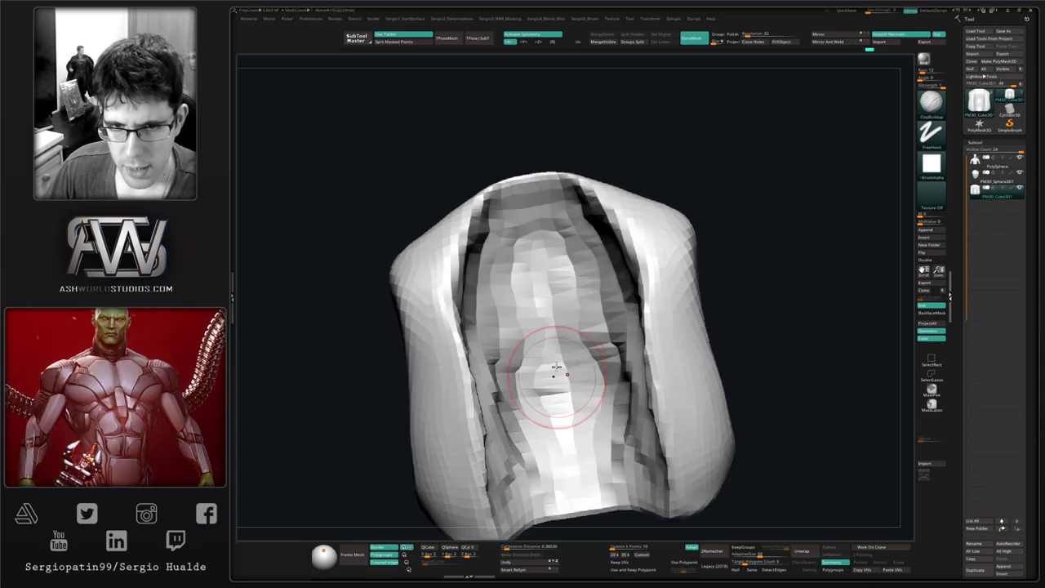
key("alt+s")
right_click_drag(541, 317, 548, 286, "ctrl")
Raise the vest's lower edge and pull in its back and side contours with the Move brush.
key("b")
key("m")
key("v")
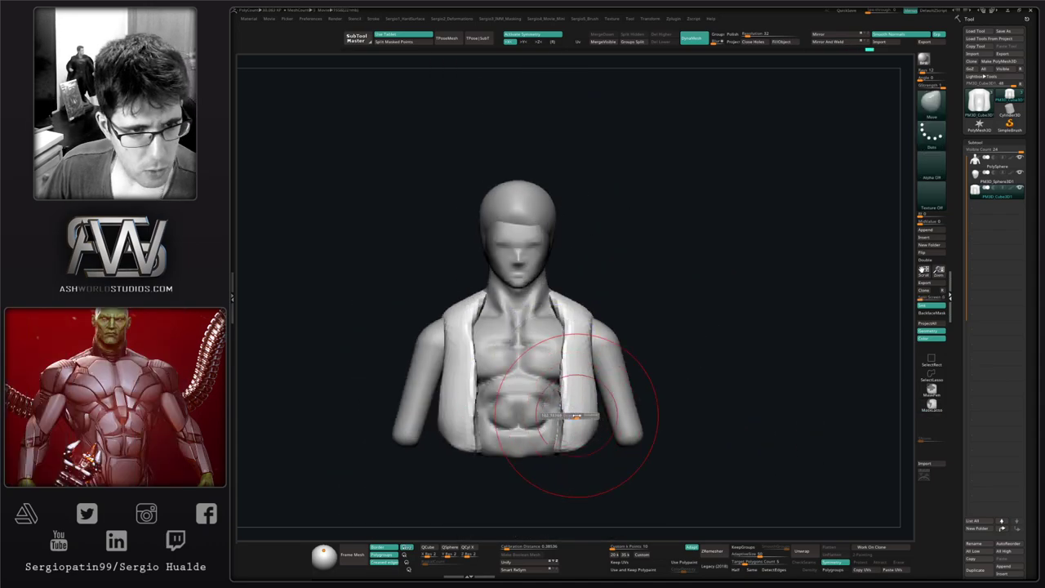
right_click_drag(588, 423, 556, 430)
left_click_drag(583, 448, 586, 431)
right_click_drag(604, 439, 635, 446)
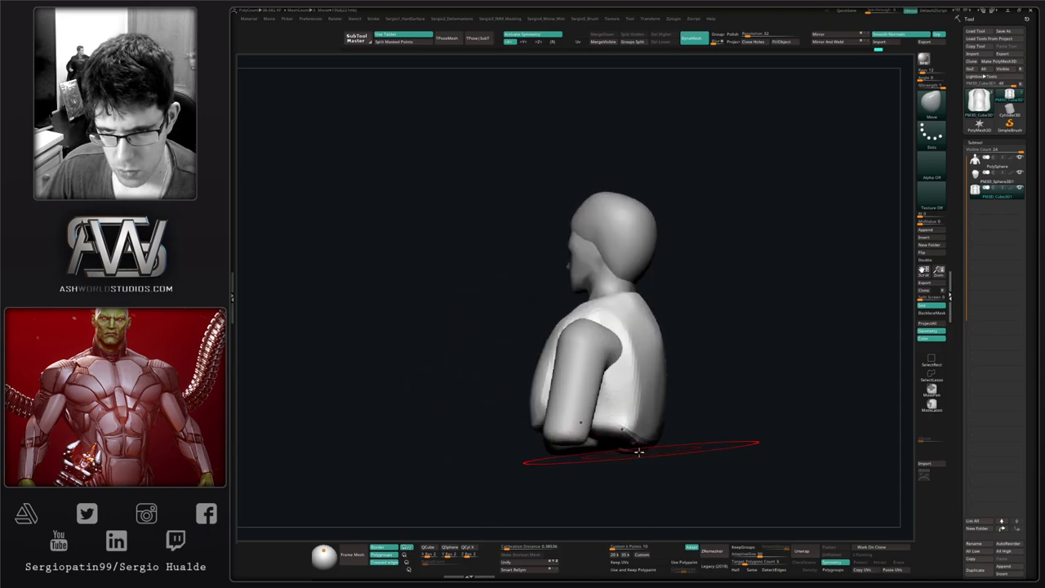
left_click_drag(664, 396, 657, 397)
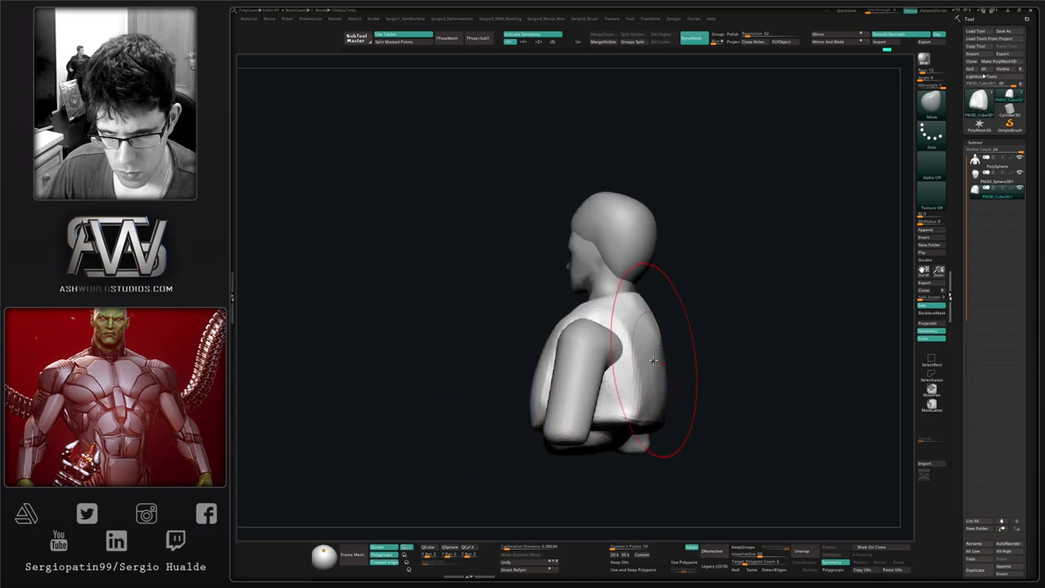
right_click_drag(649, 382, 618, 378)
left_click_drag(617, 333, 609, 334)
right_click_drag(604, 338, 641, 344)
Isolate the vest, deepen the hollows of its armholes with ClayBuildup, and show the whole bust again.
key("b")
key("c")
key("b")
key("alt+s")
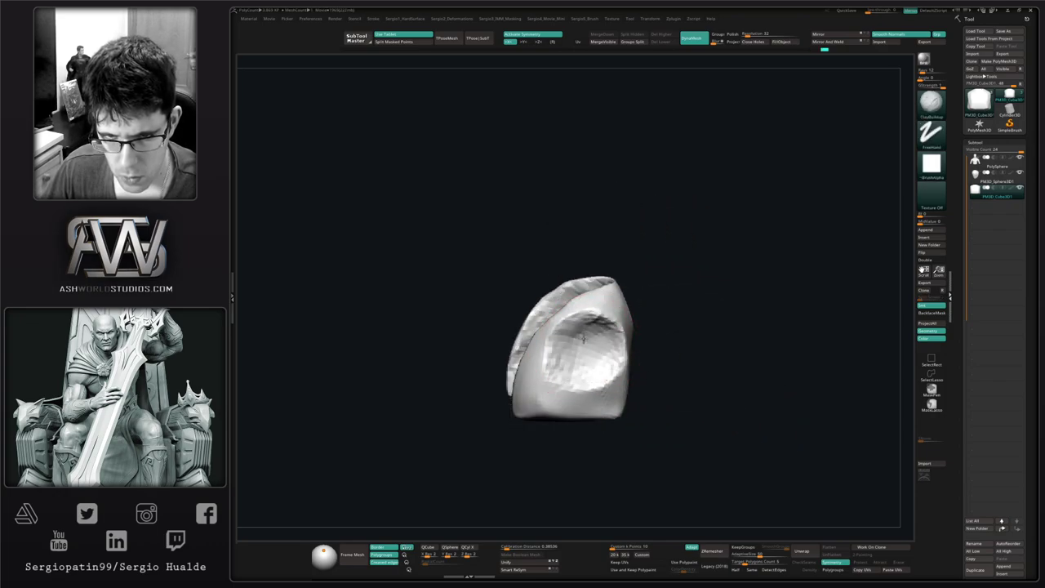
key("alt+s")
Pull the vest's front panels inward over the chest and reshape their edges with a resized Move brush.
right_click_drag(607, 359, 644, 365)
key("b")
key("m")
key("v")
left_click_drag(618, 392, 615, 396)
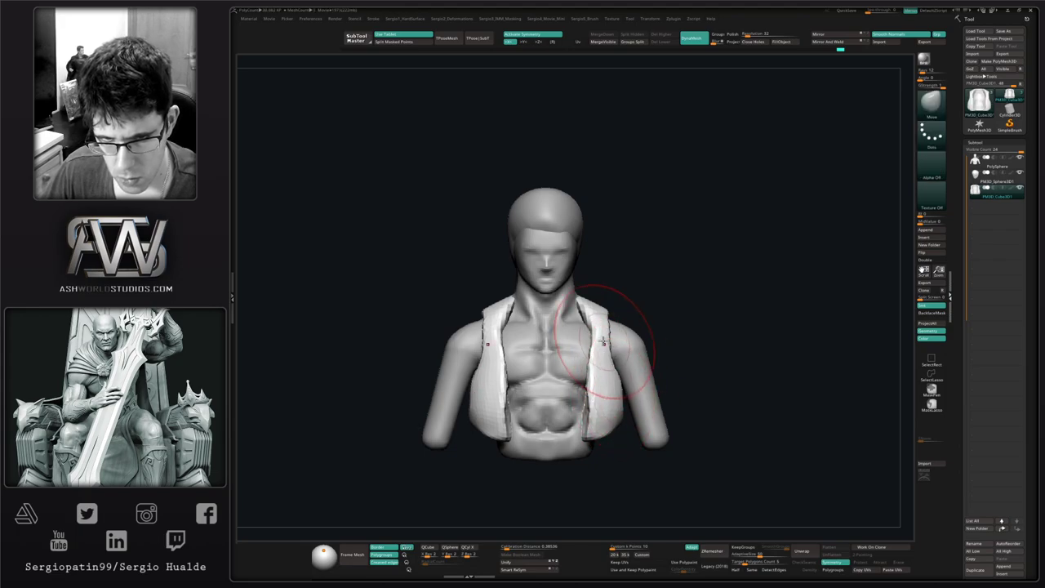
left_click_drag(604, 342, 573, 335)
key("s")
right_click_drag(570, 335, 587, 343)
left_click_drag(597, 328, 590, 328)
mouse_move(590, 367)
left_mouse_down()
mouse_move(576, 375)
mouse_move(576, 403)
left_mouse_up()
mouse_move(578, 420)
left_mouse_down()
mouse_move(569, 424)
mouse_move(588, 414)
mouse_move(586, 402)
left_mouse_up()
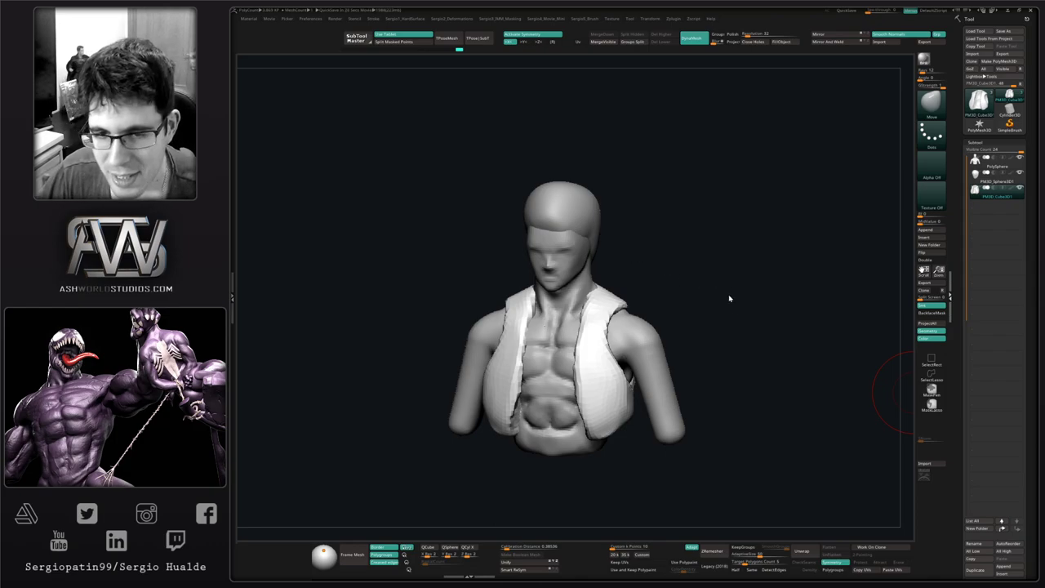
Pull in the vest's side just below the armhole and smooth its lower side surface.
right_click_drag(730, 298, 606, 402)
right_click_drag(606, 402, 563, 371, "alt")
right_click_drag(563, 371, 600, 376)
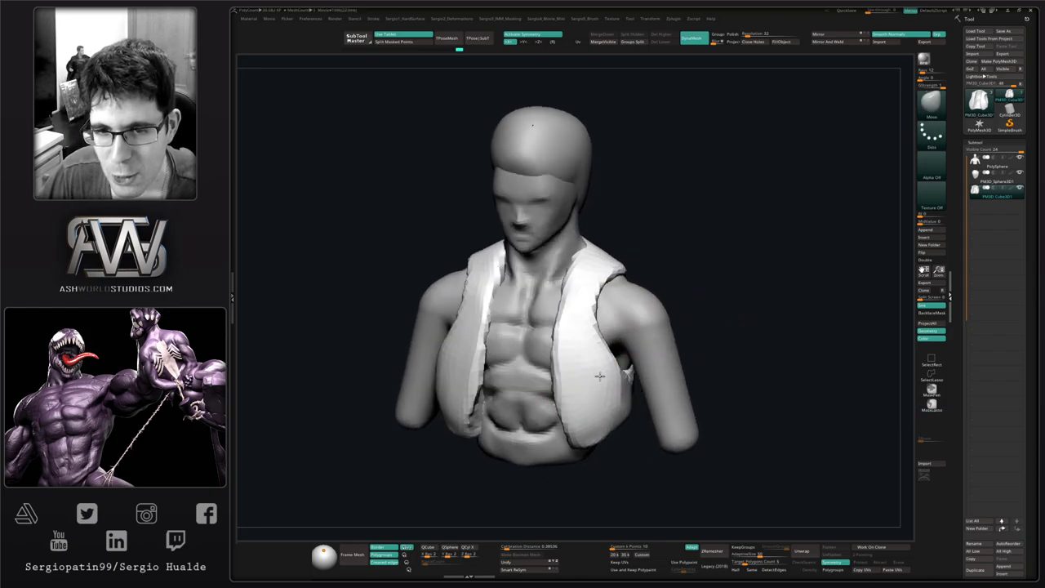
left_click_drag(617, 372, 608, 371)
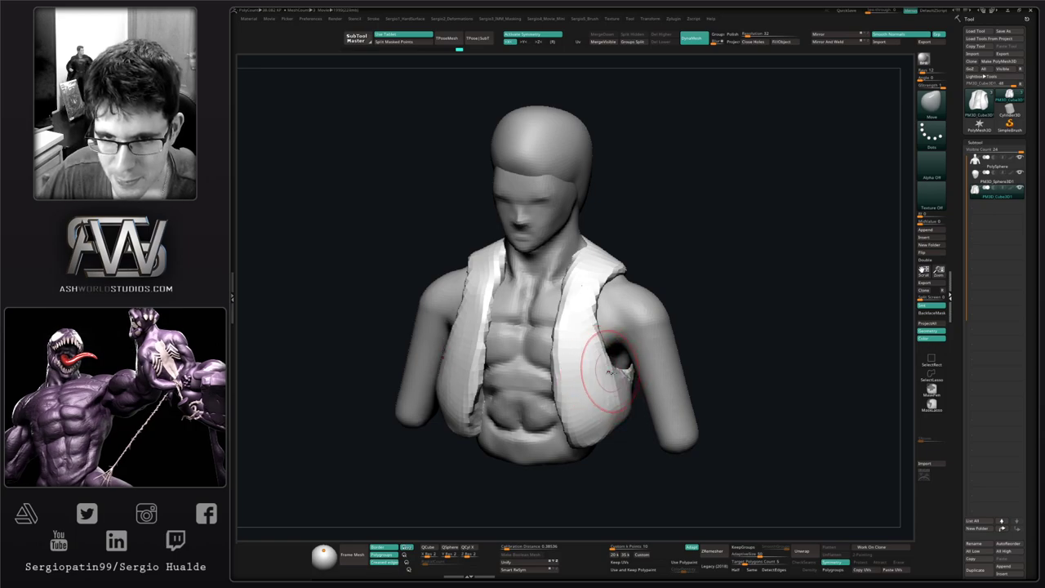
right_click_drag(644, 401, 613, 397)
left_click_drag(639, 394, 617, 420, "shift")
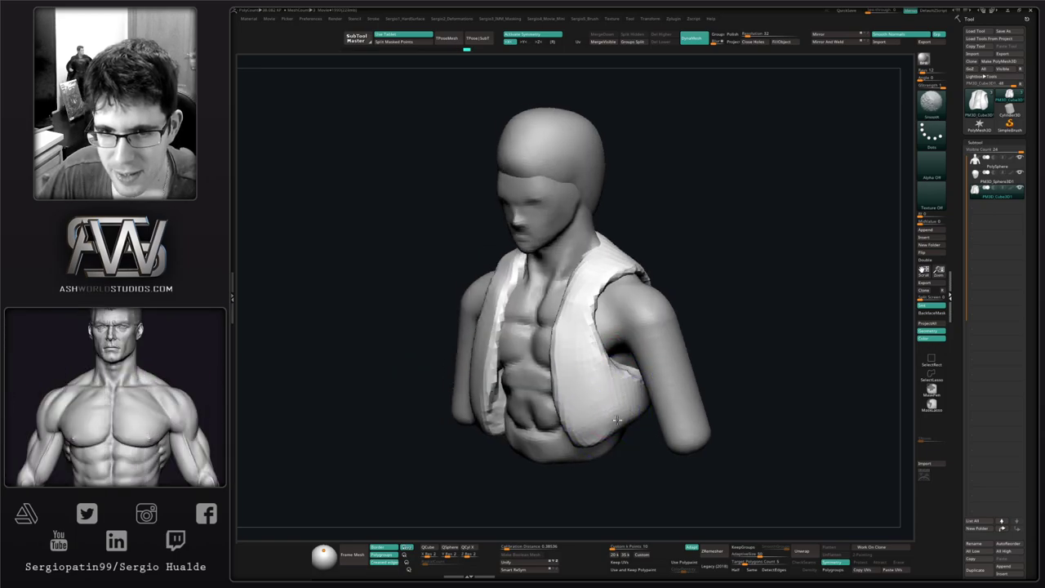
Refine the vest's lower side with DamStandard and smooth the surface toward its rear.
mouse_move(623, 423)
right_mouse_down()
mouse_move(617, 416)
mouse_move(630, 433)
mouse_move(699, 435)
mouse_move(641, 448)
mouse_move(632, 427)
mouse_move(665, 414)
right_mouse_up()
key("b")
key("d")
key("s")
key("shift+s")
mouse_move(665, 415)
left_mouse_down()
mouse_move(679, 405)
mouse_move(650, 415)
left_mouse_up()
right_click_drag(650, 415, 738, 389)
left_click_drag(738, 389, 699, 391, "shift")
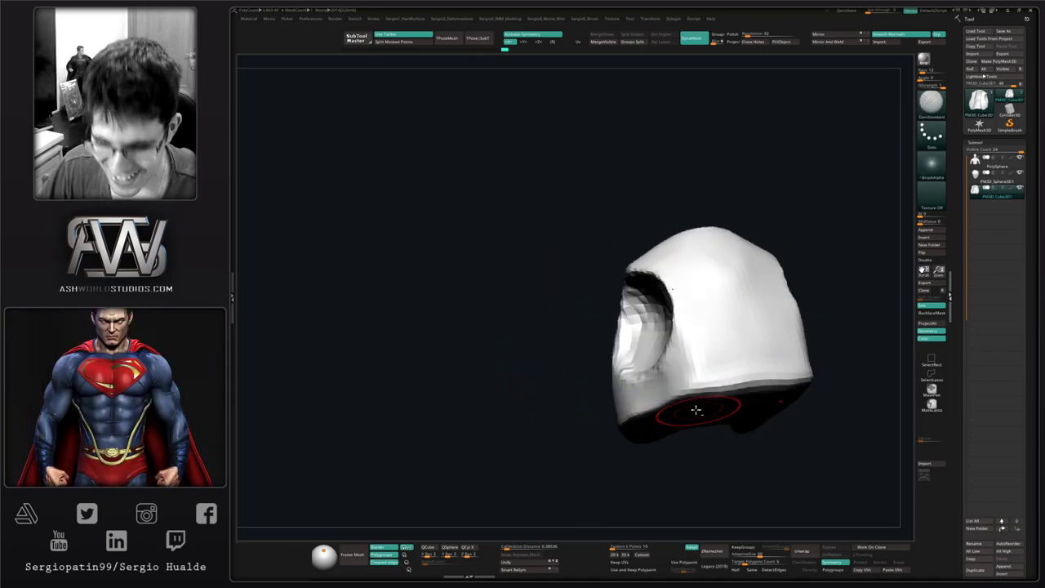
Flatten the underside of the isolated vest with the TrimDynamic brush.
right_click_drag(695, 410, 657, 349)
key("ctrl+shift+t")
right_click_drag(662, 392, 682, 378)
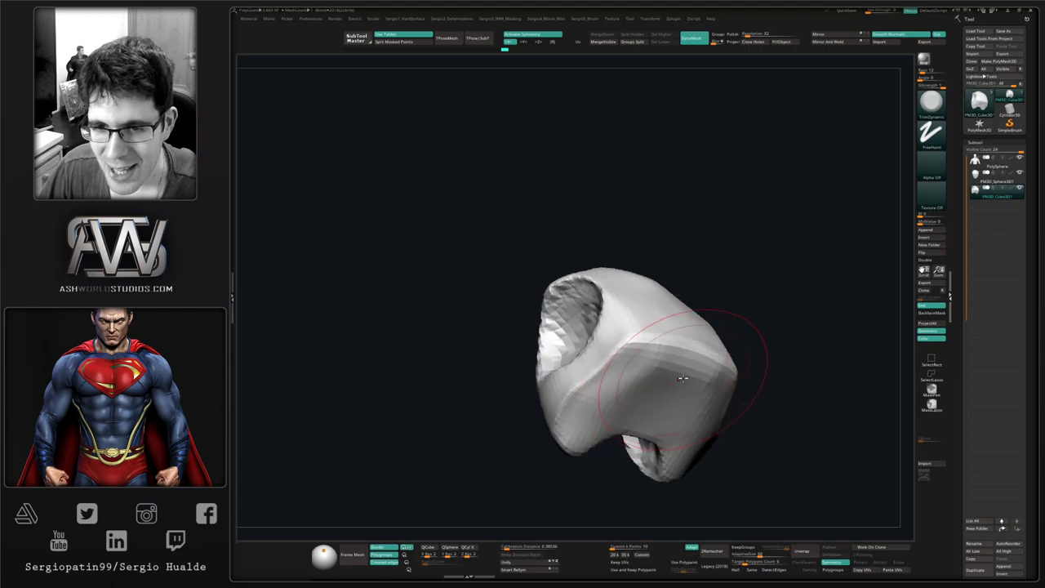
left_click_drag(611, 384, 630, 395)
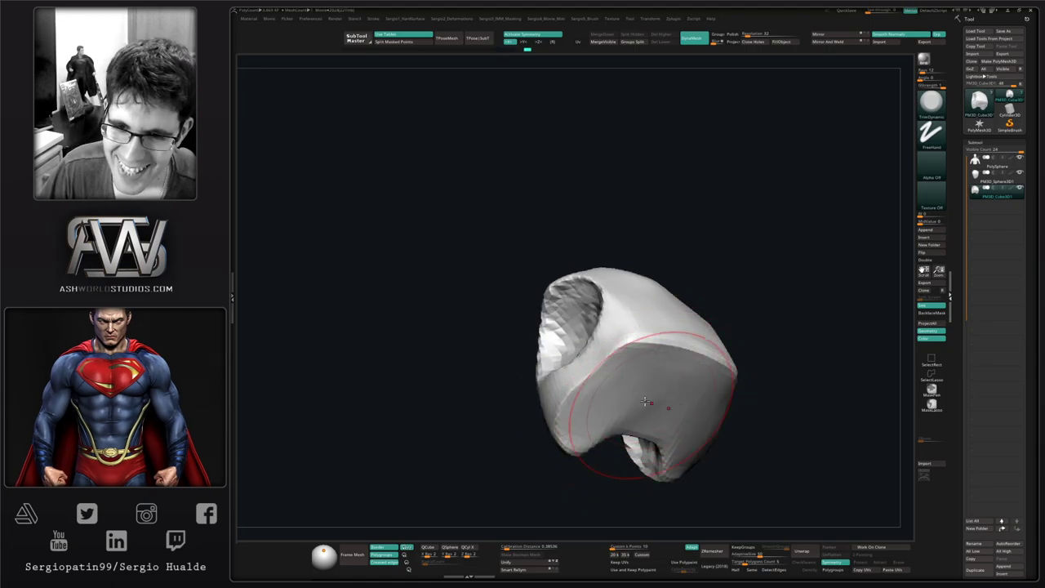
left_click_drag(645, 403, 648, 399)
right_click_drag(648, 399, 642, 376)
left_click_drag(641, 375, 646, 402)
Smooth the vest's underside and reshape its lower contour with a resized Move brush.
key("b")
key("m")
key("v")
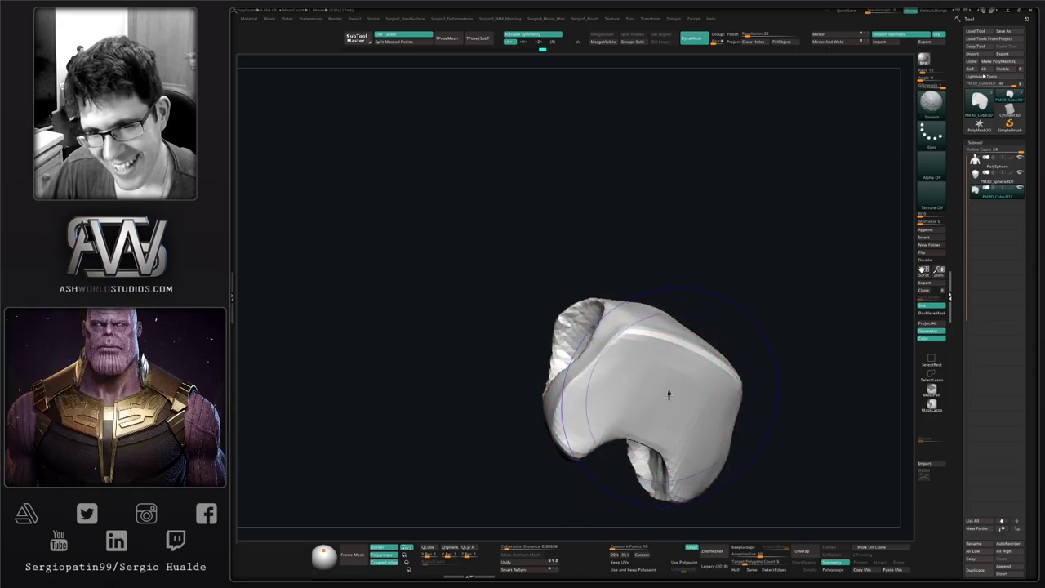
right_click_drag(667, 395, 611, 392)
left_click_drag(611, 391, 607, 384, "shift")
right_click_drag(609, 394, 622, 417)
key("s")
left_click_drag(608, 400, 589, 393)
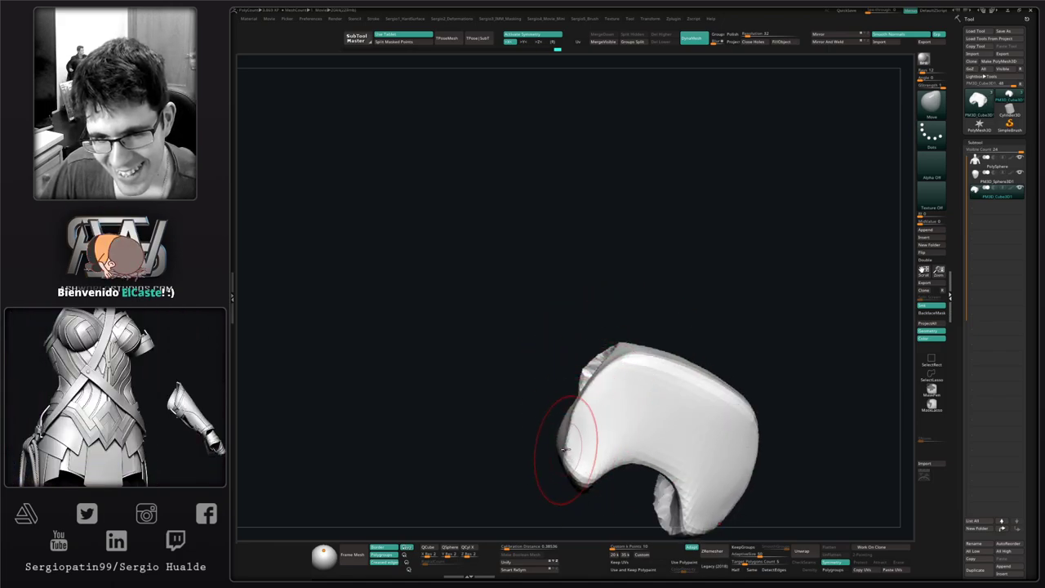
Leave the vest's isolated view, select the body subtool, and isolate the body.
mouse_move(565, 449)
right_mouse_down()
mouse_move(553, 420)
mouse_move(601, 430)
mouse_move(566, 424)
mouse_move(552, 370)
mouse_move(574, 381)
mouse_move(595, 416)
mouse_move(557, 424)
right_mouse_up()
key("alt+s")
left_click(598, 390, "alt")
key("alt+s")
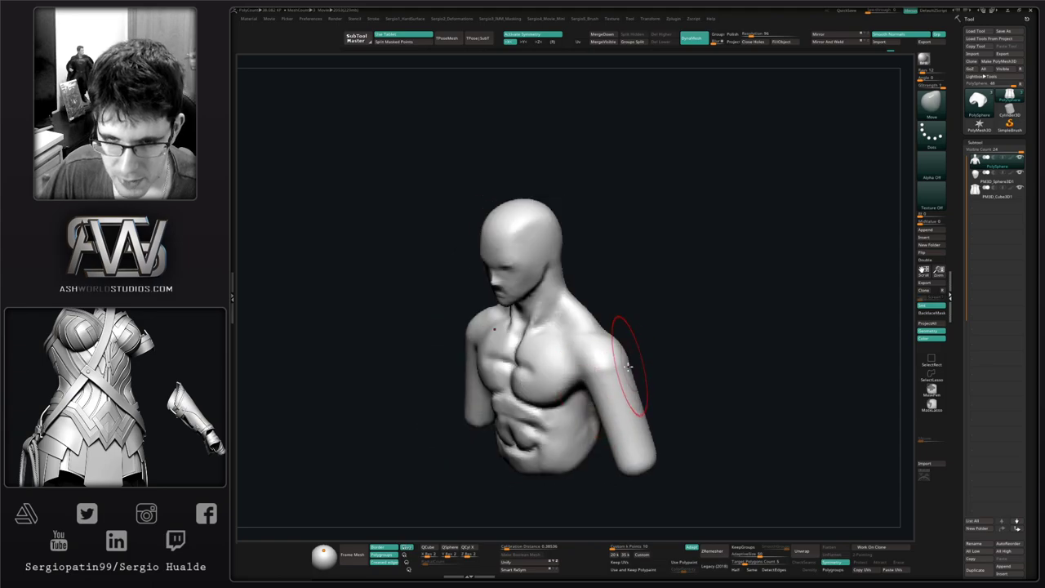
Build up the deltoid volume on both shoulders with ClayBuildup.
key("ctrl+shift+d")
left_click_drag(617, 374, 598, 354)
right_click_drag(654, 381, 625, 373)
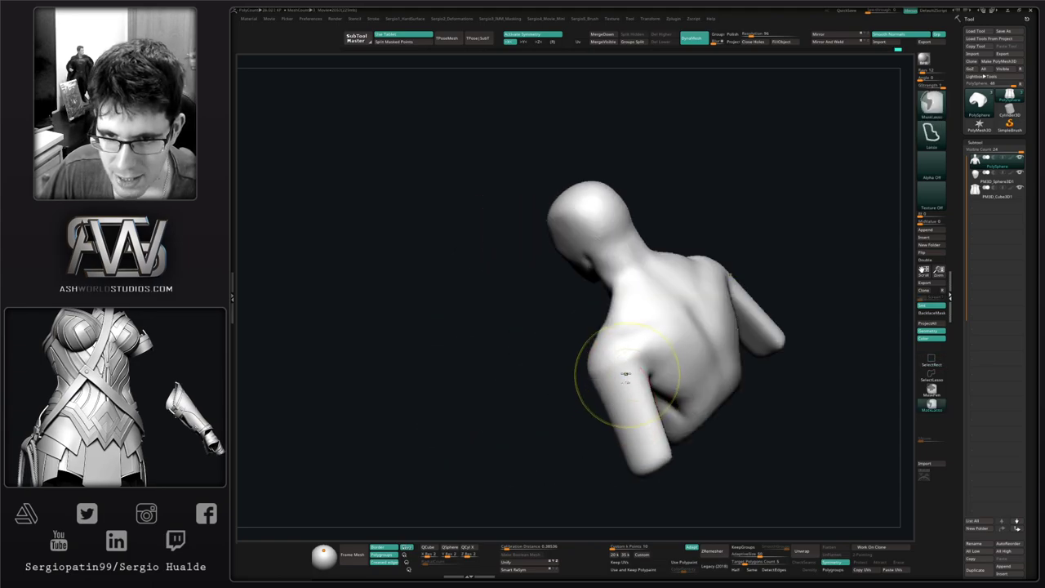
key("b")
key("c")
key("b")
left_click_drag(637, 364, 639, 336)
mouse_move(605, 390)
right_mouse_down()
mouse_move(636, 357)
mouse_move(618, 368)
mouse_move(613, 392)
mouse_move(616, 351)
mouse_move(636, 367)
mouse_move(624, 367)
mouse_move(611, 415)
mouse_move(645, 439)
right_mouse_up()
Carve muscle separation lines on the upper arms with DamStandard.
key("b")
key("d")
key("s")
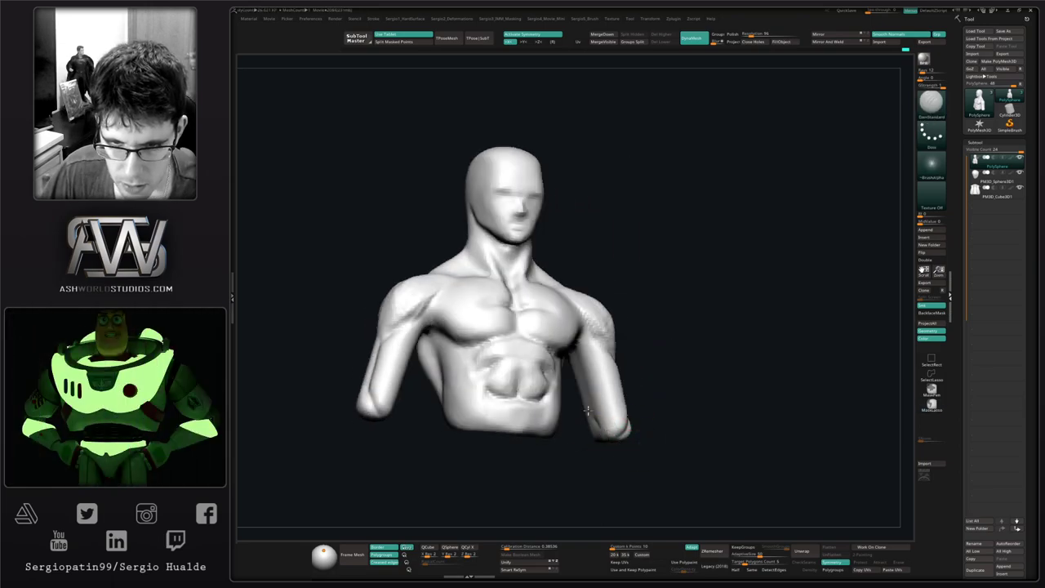
mouse_move(574, 408)
right_mouse_down()
mouse_move(595, 407)
mouse_move(662, 359)
right_mouse_up()
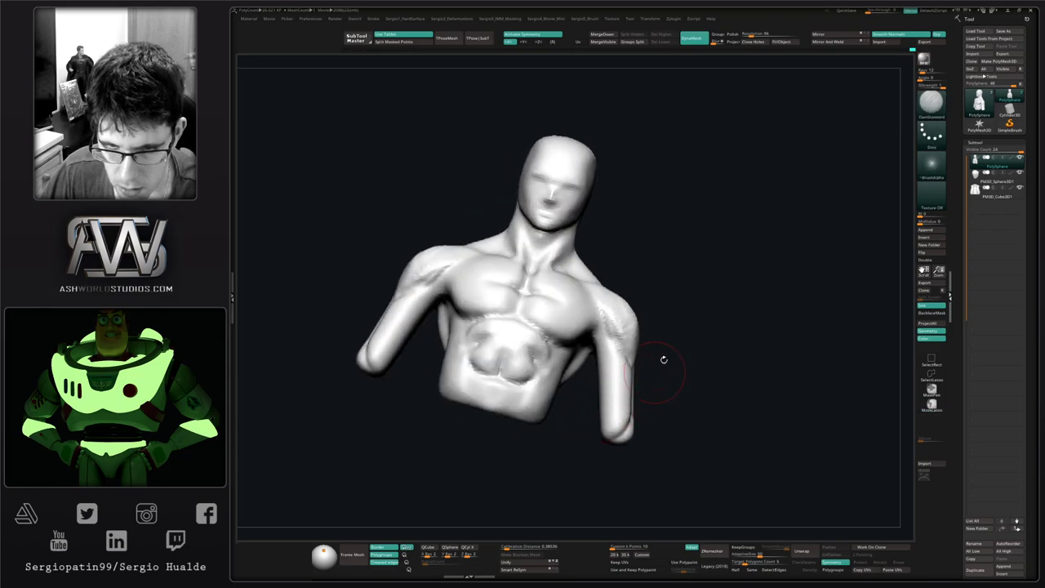
Hide the torso and head with SelectLasso so that only the arms and outer shoulders show.
left_click(932, 378, "ctrl+shift")
mouse_move(687, 280)
left_mouse_down("ctrl+shift")
mouse_move(600, 332)
mouse_move(723, 403)
left_mouse_up("ctrl+shift")
right_click_drag(631, 403, 593, 373)
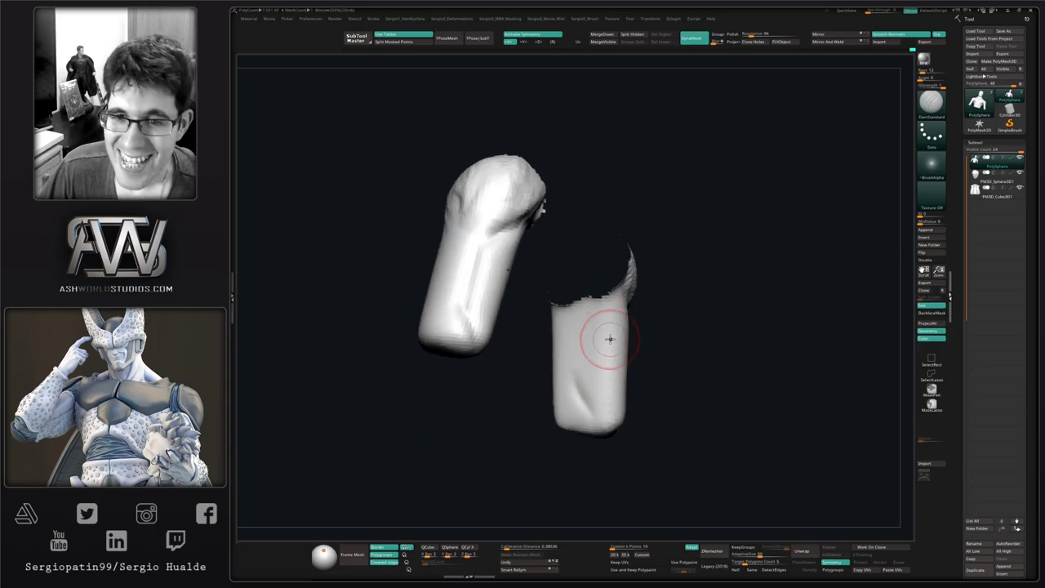
right_click_drag(609, 338, 639, 310)
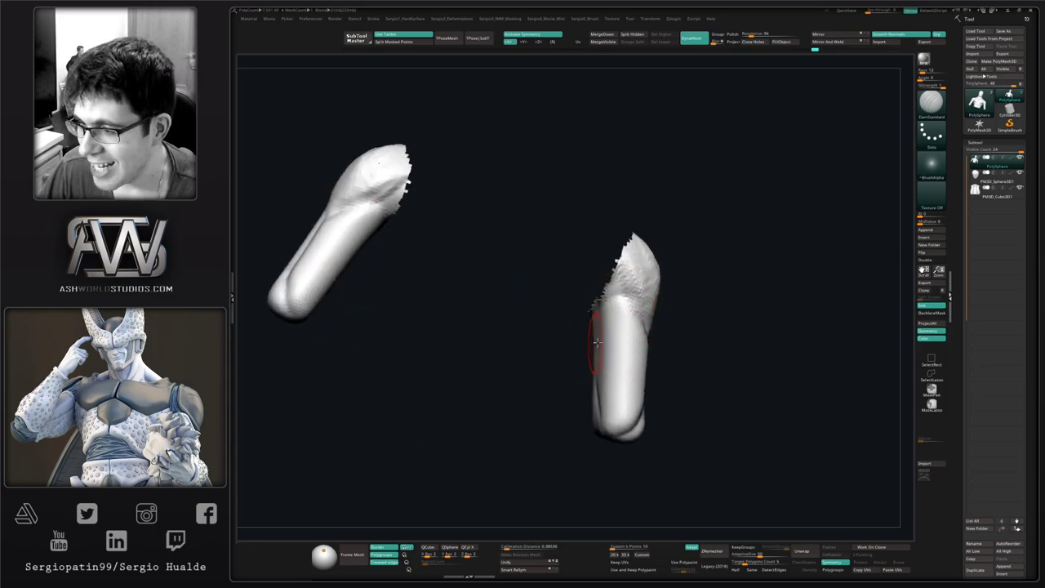
Carve the groove between biceps and triceps down the inner arm to the elbow, smoothing between DamStandard strokes.
right_click_drag(598, 343, 618, 327)
left_click_drag(618, 327, 579, 345)
mouse_move(578, 345)
right_mouse_down()
mouse_move(613, 338)
mouse_move(588, 338)
right_mouse_up()
right_click_drag(606, 341, 596, 334)
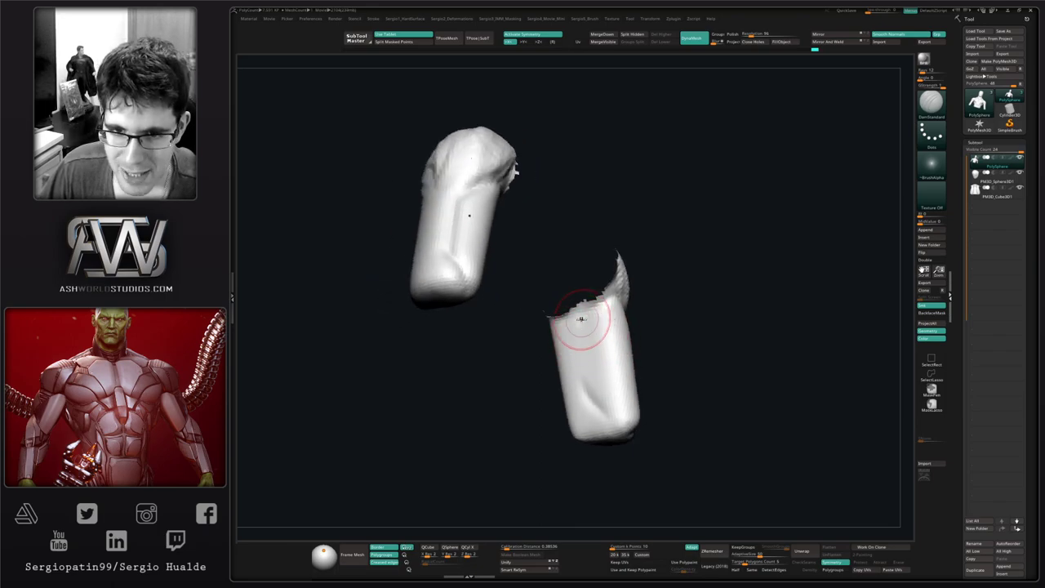
left_click_drag(584, 356, 583, 331, "shift")
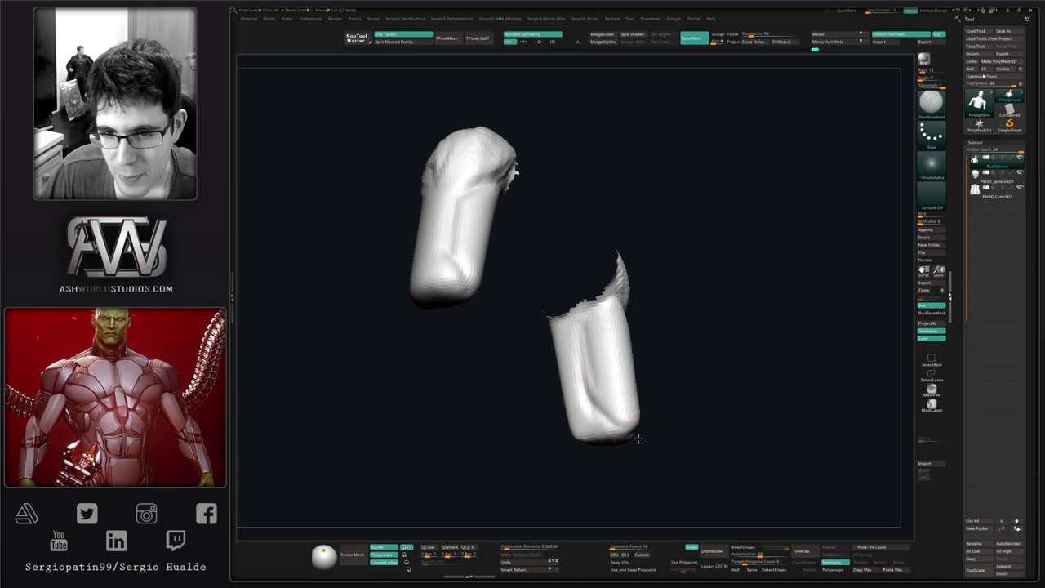
right_click_drag(639, 439, 643, 427)
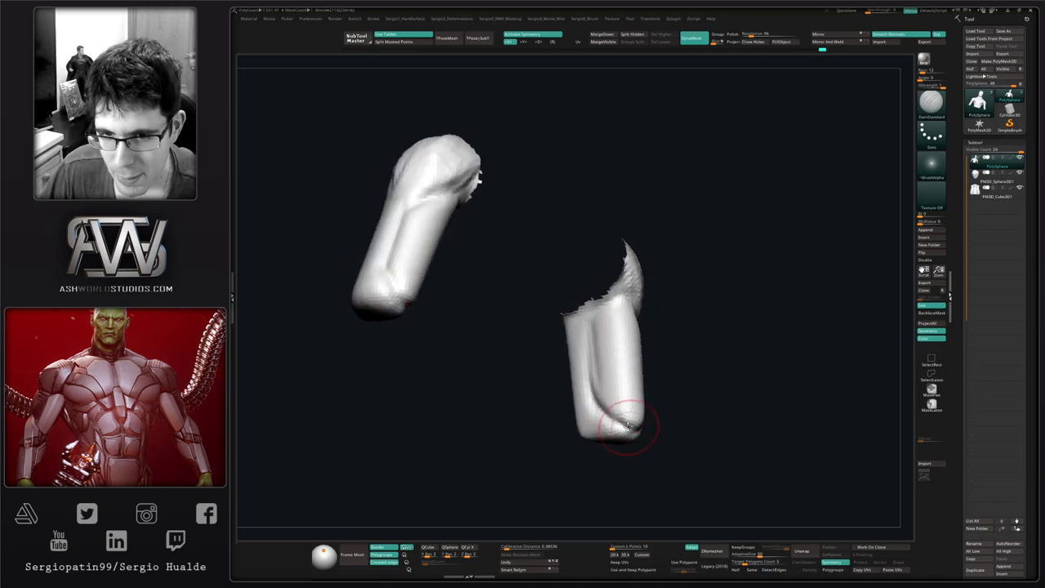
left_click_drag(643, 429, 591, 349)
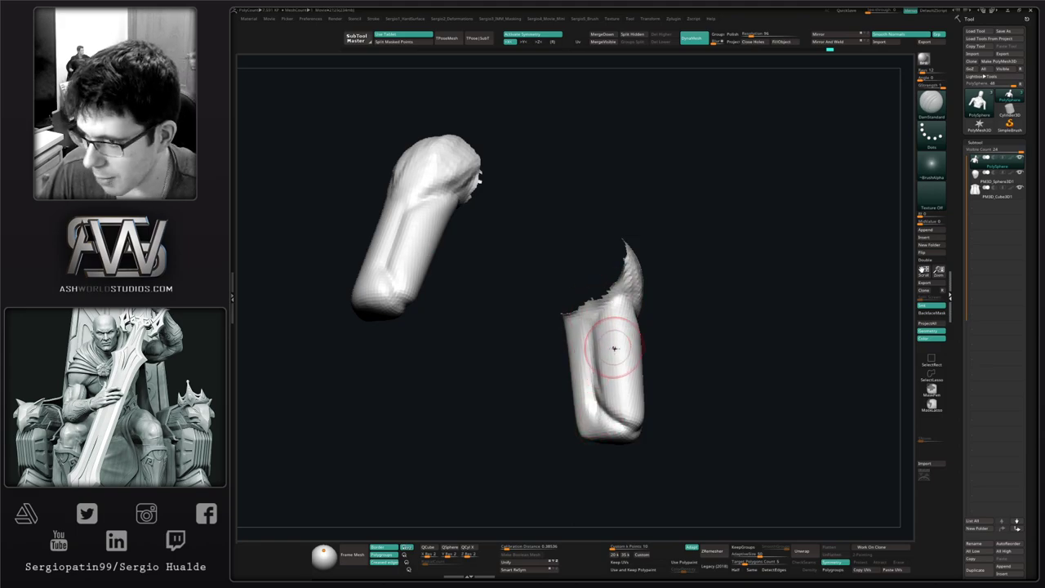
Build up the biceps along the front of the arms with ClayBuildup.
mouse_move(615, 348)
right_mouse_down()
mouse_move(634, 373)
mouse_move(614, 347)
right_mouse_up()
key("b")
key("c")
key("b")
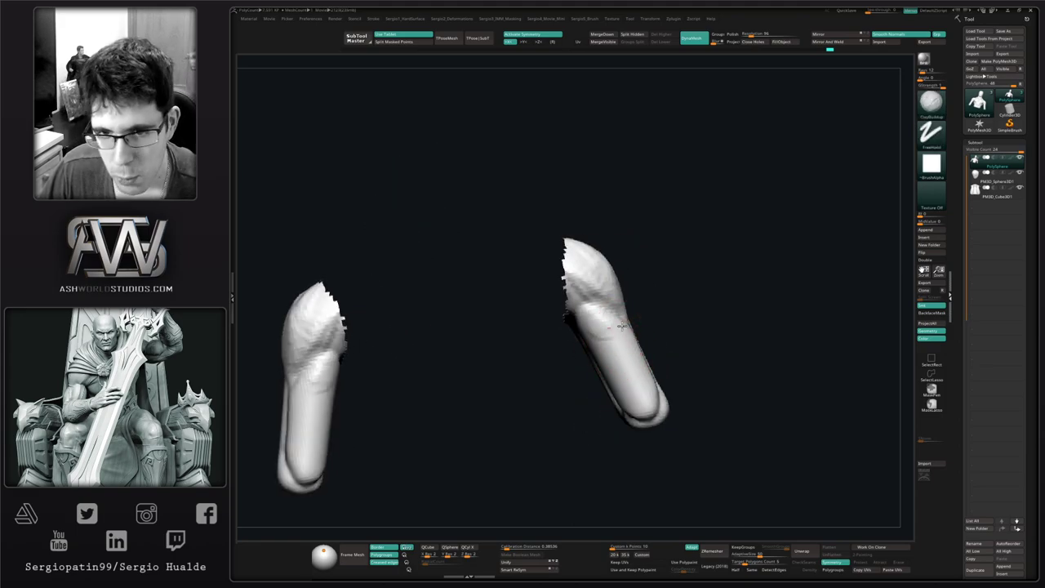
left_click_drag(622, 326, 640, 406)
Choose a resized Move brush, then mask the cut shoulder ends of the arms and soften the mask.
key("b")
key("m")
key("v")
key("s")
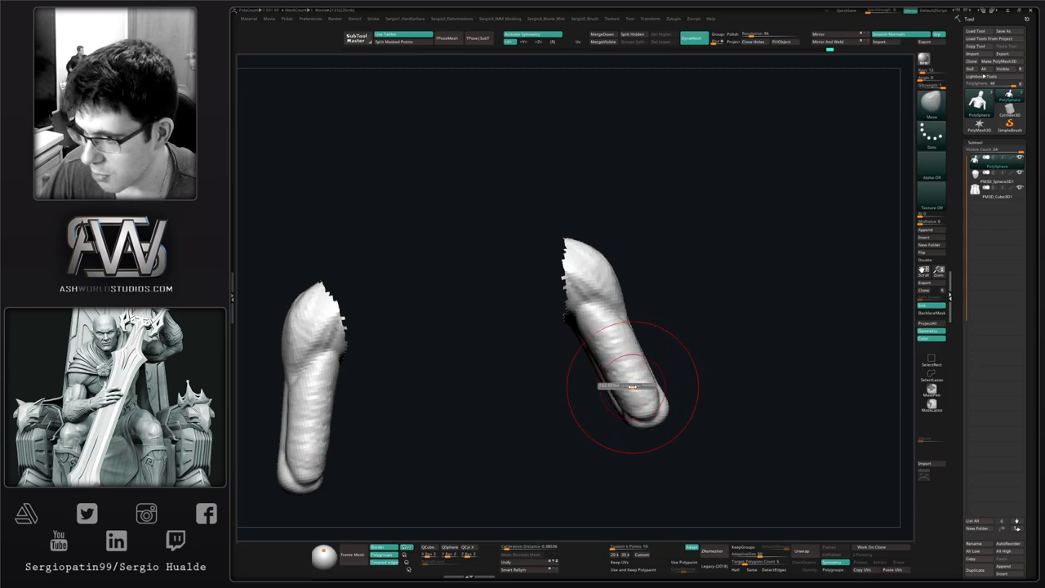
mouse_move(633, 387)
right_mouse_down()
mouse_move(648, 336)
mouse_move(572, 321)
right_mouse_up()
mouse_move(549, 304)
left_mouse_down("ctrl")
mouse_move(578, 329)
mouse_move(609, 205)
mouse_move(585, 194)
left_mouse_up("ctrl")
left_click(631, 217, "ctrl")
left_click(620, 265, "ctrl")
left_click(650, 287, "ctrl")
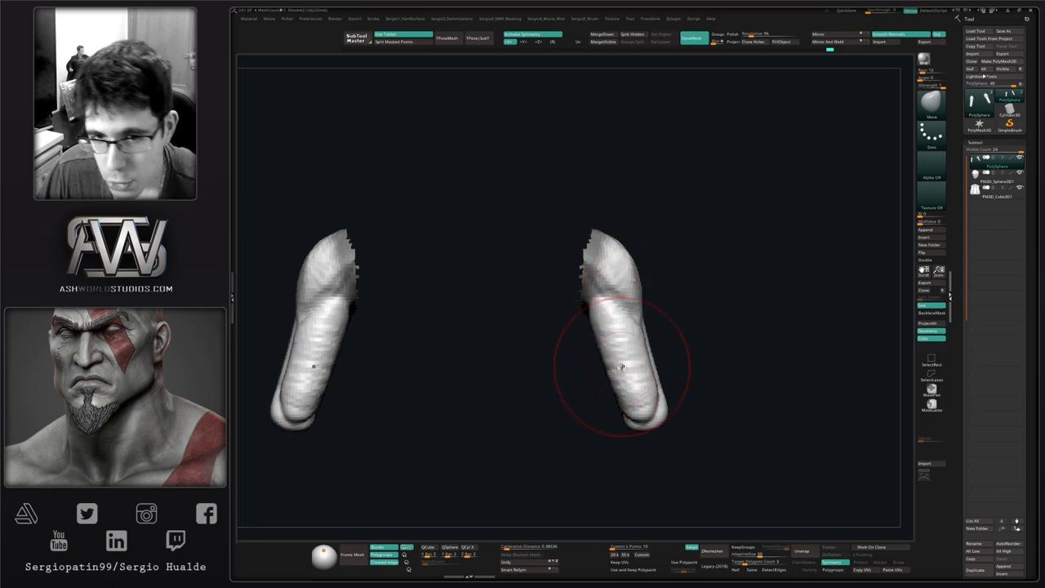
Bulge the biceps outward and reshape the outer arm and shoulder contours with the Move brush.
right_click_drag(630, 369, 609, 376)
left_click_drag(615, 343, 622, 390)
mouse_move(631, 380)
right_mouse_down()
mouse_move(630, 370)
mouse_move(737, 366)
mouse_move(676, 365)
mouse_move(644, 333)
mouse_move(613, 332)
mouse_move(624, 365)
right_mouse_up()
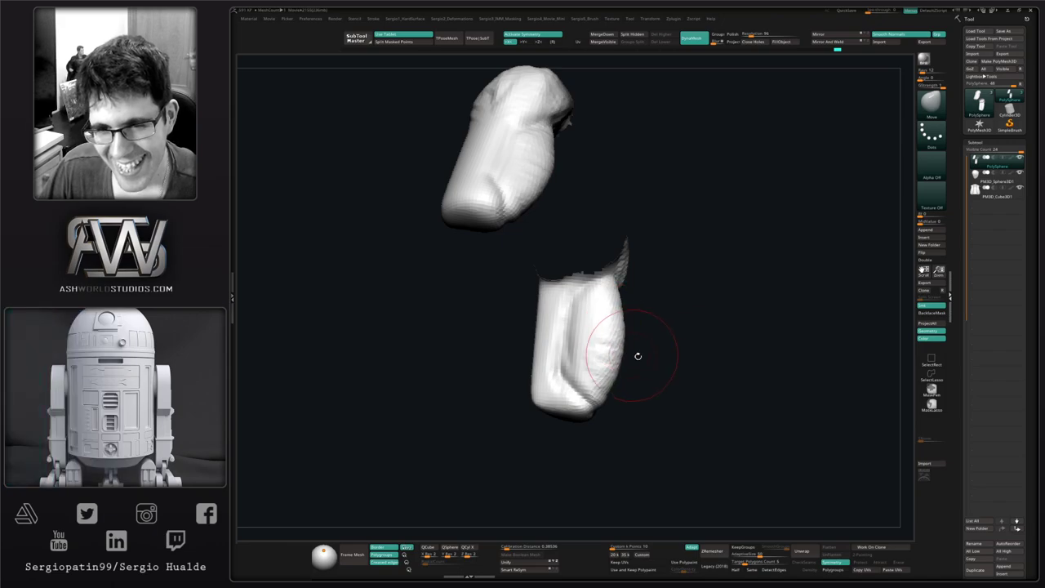
right_click_drag(637, 356, 630, 371)
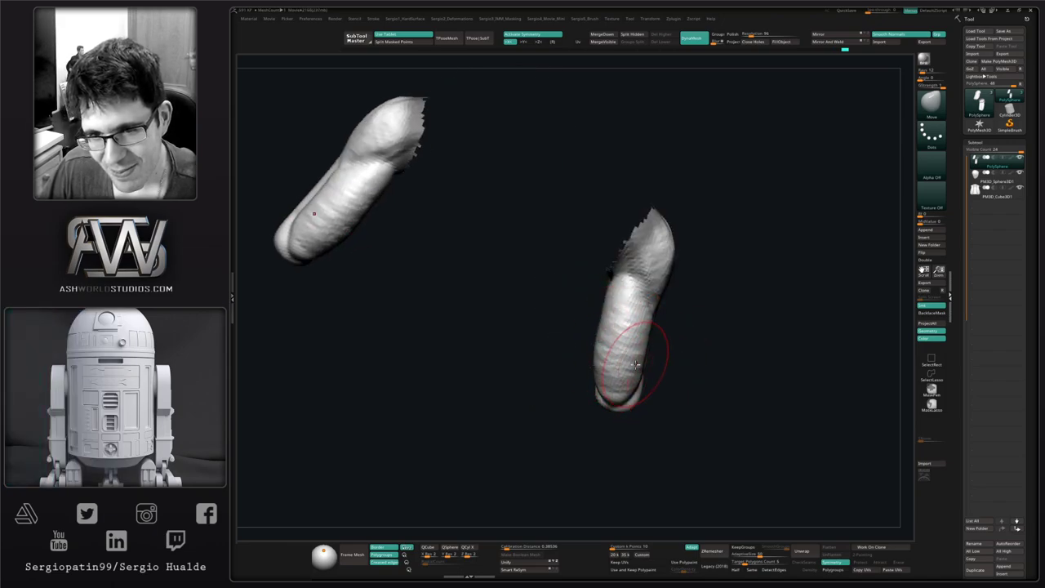
left_click_drag(676, 359, 675, 344, "alt")
left_click_drag(661, 260, 676, 254)
mouse_move(678, 310)
left_mouse_down()
mouse_move(718, 308)
mouse_move(719, 292)
left_mouse_up()
right_click_drag(719, 291, 667, 297)
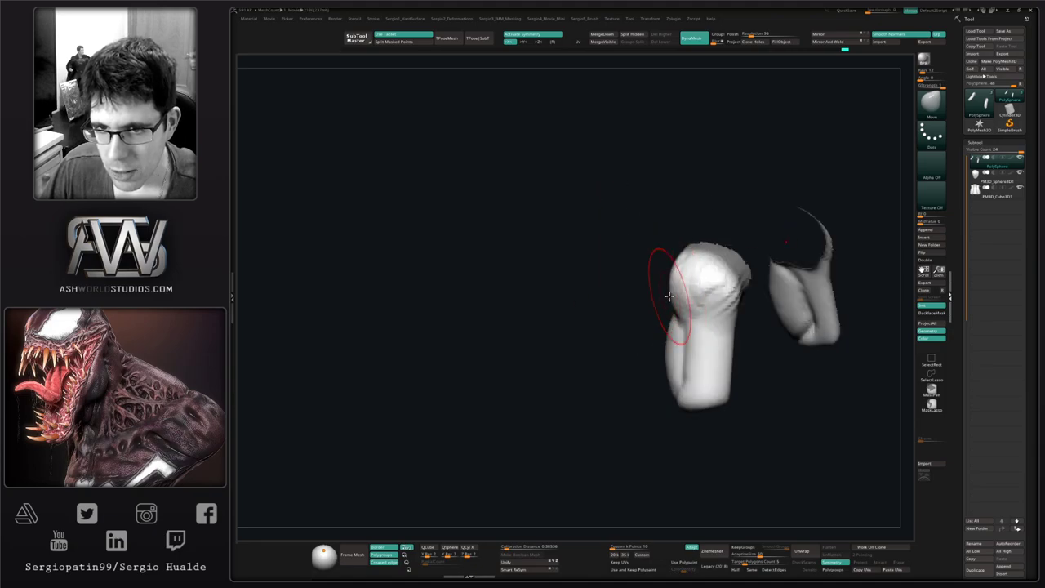
Show the complete body again and clear the mask.
mouse_move(681, 349)
right_mouse_down()
mouse_move(730, 341)
mouse_move(682, 330)
mouse_move(652, 358)
mouse_move(719, 356)
right_mouse_up()
left_click(740, 363, "ctrl+shift")
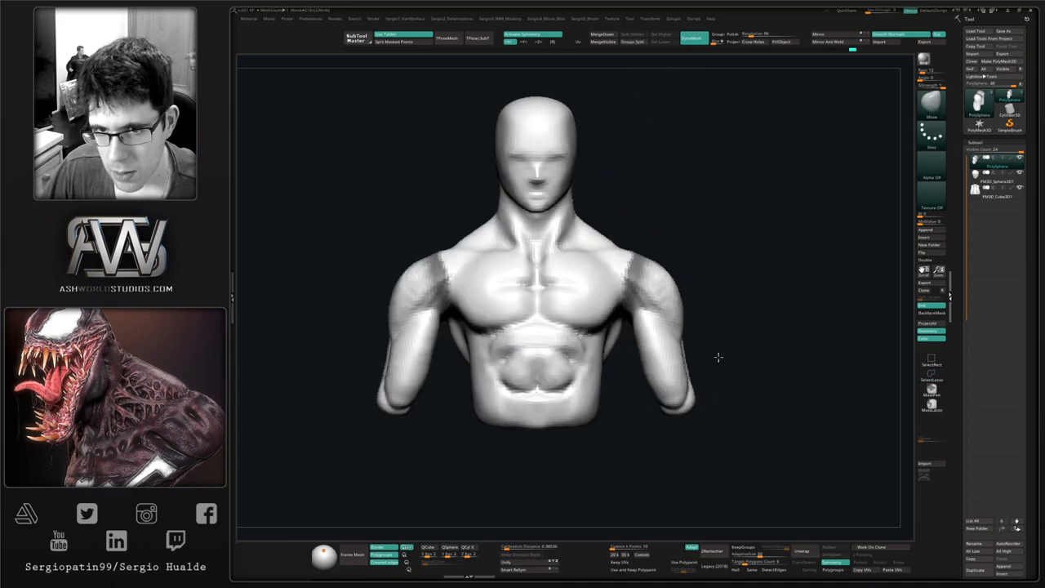
left_click_drag(739, 324, 737, 364, "ctrl")
right_click_drag(651, 319, 723, 333, "alt")
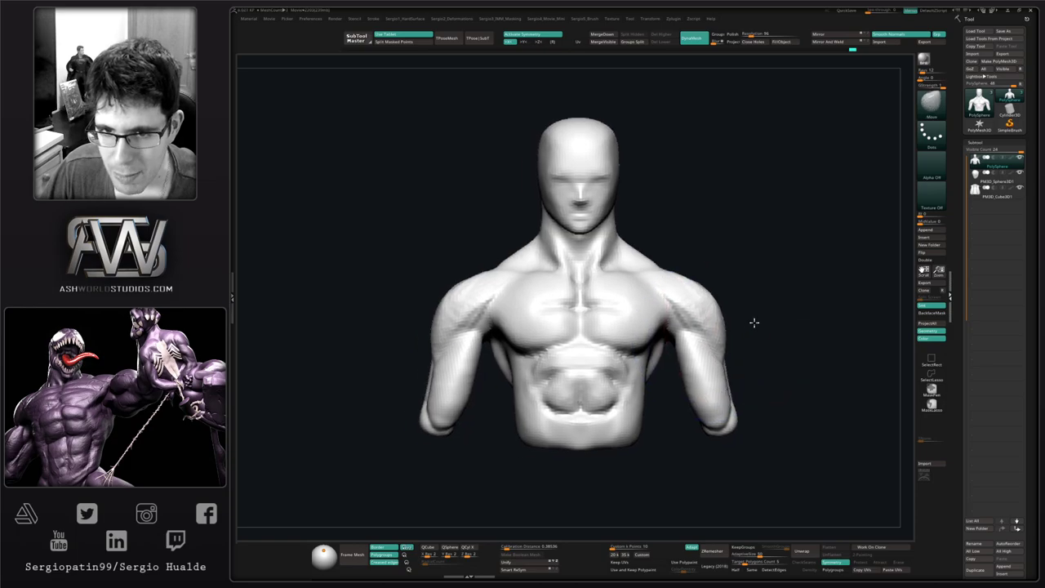
Mask everything except the arms with a softened, inverted mask and shift the arms slightly inward with the transform gizmo.
mouse_move(753, 322)
left_mouse_down("ctrl")
mouse_move(706, 241)
mouse_move(677, 373)
mouse_move(763, 424)
left_mouse_up("ctrl")
left_click(707, 343, "ctrl")
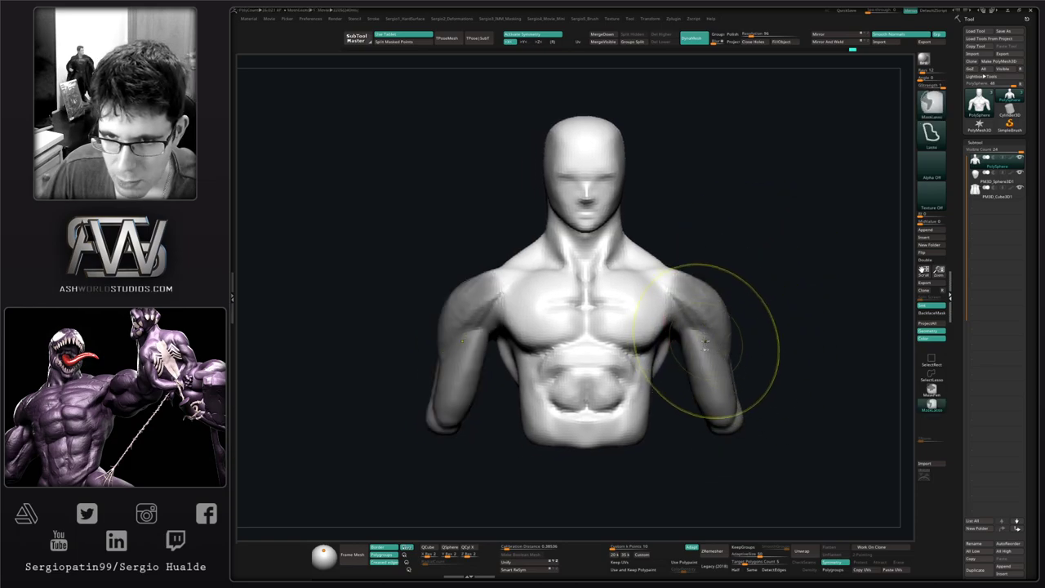
left_click(707, 342, "ctrl")
left_click(788, 321, "ctrl")
key("w")
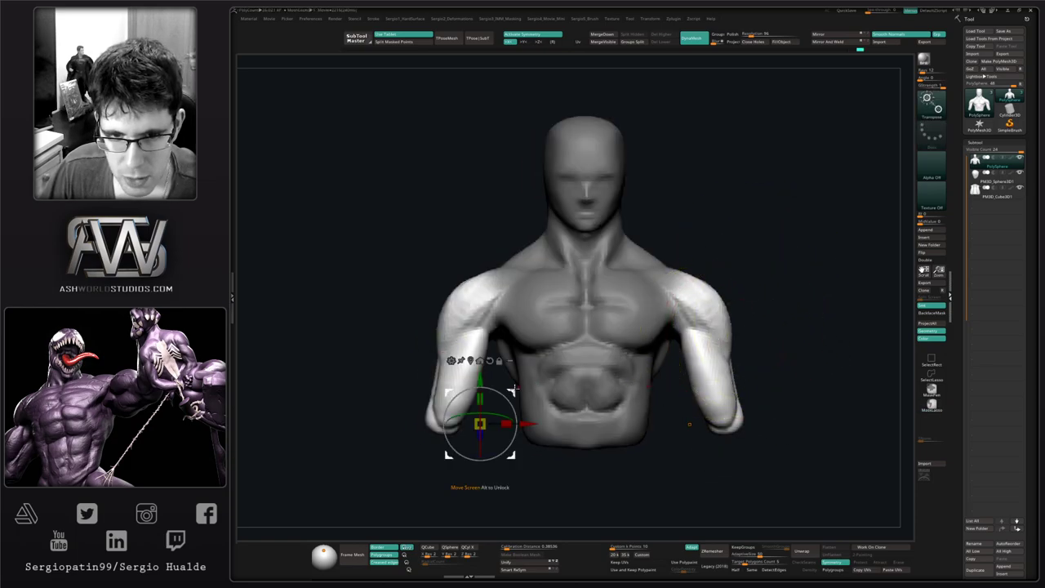
left_click_drag(514, 391, 521, 389)
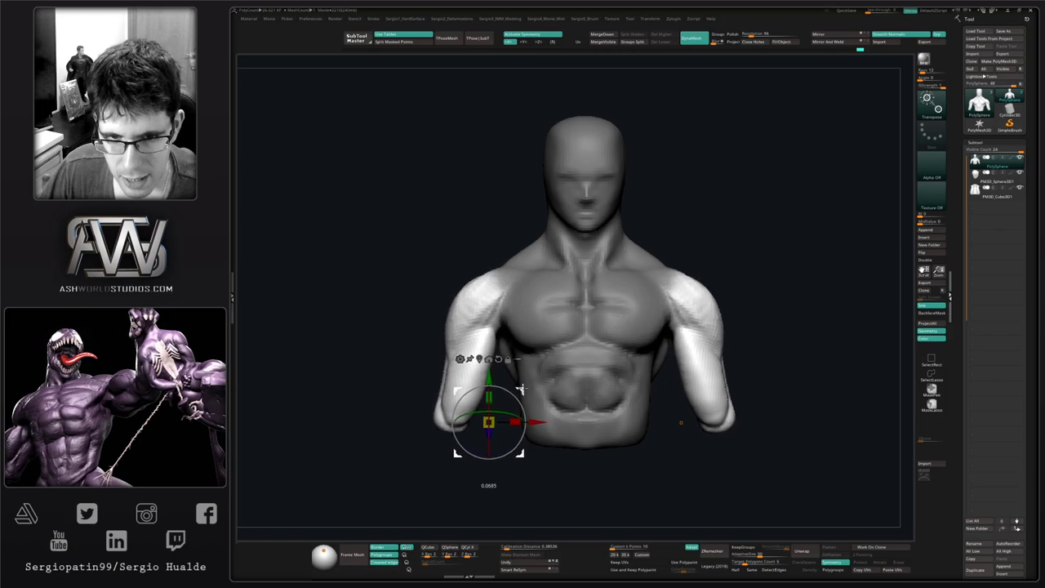
key("q")
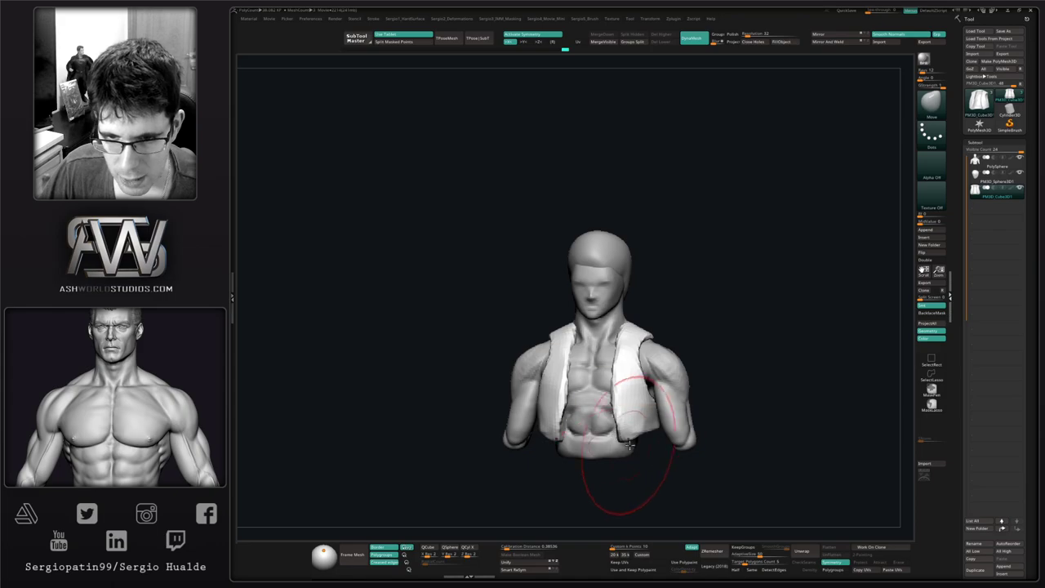
Flare the vest's lower front corners forward from the abdomen with a resized Move brush.
mouse_move(626, 449)
right_mouse_down()
mouse_move(620, 441)
mouse_move(663, 442)
right_mouse_up()
left_click_drag(649, 425, 652, 425)
right_click_drag(653, 425, 682, 417)
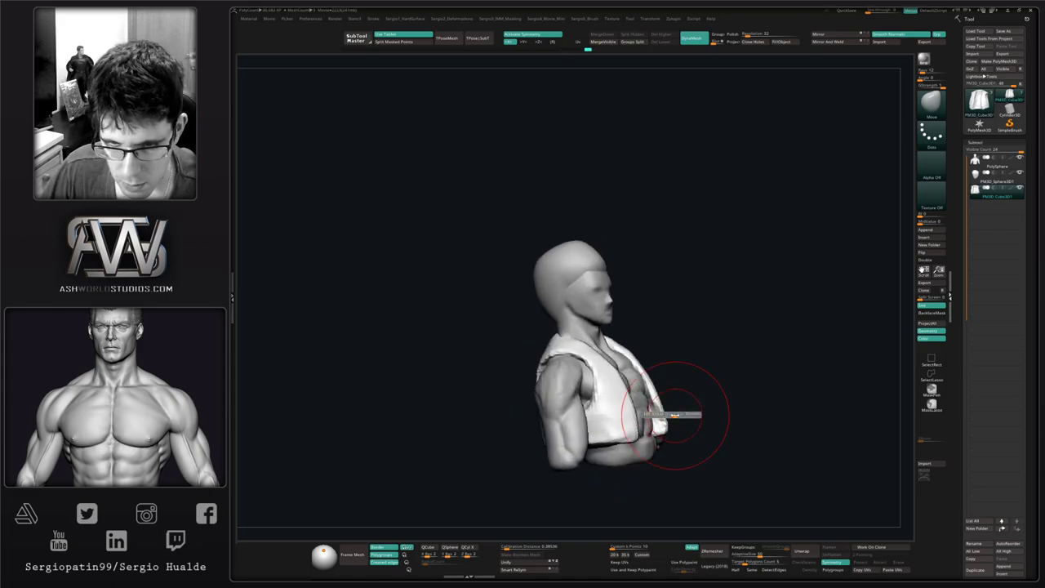
mouse_move(681, 416)
left_mouse_down()
mouse_move(667, 429)
mouse_move(664, 414)
left_mouse_up()
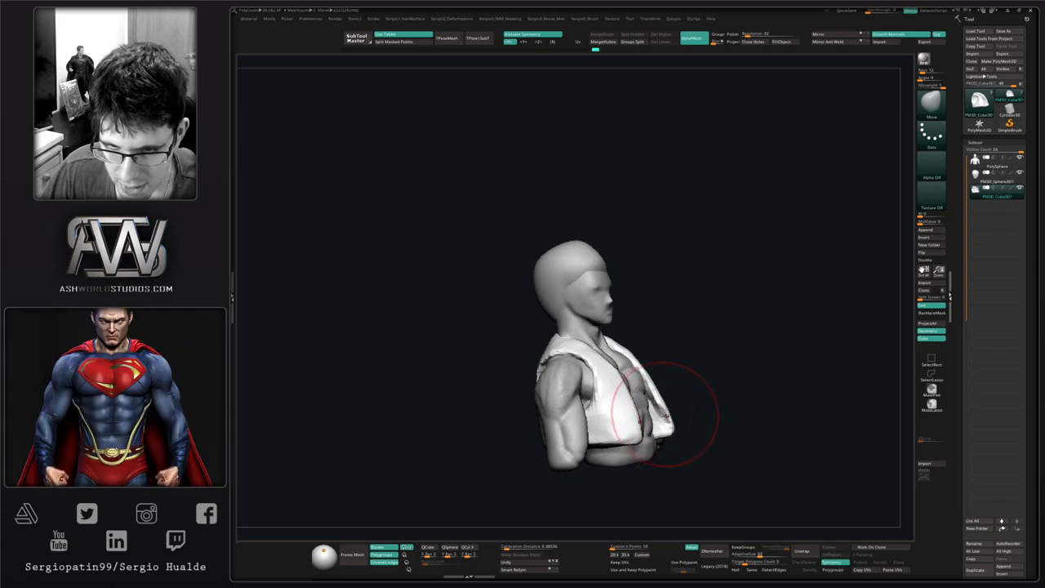
right_click_drag(684, 415, 628, 441)
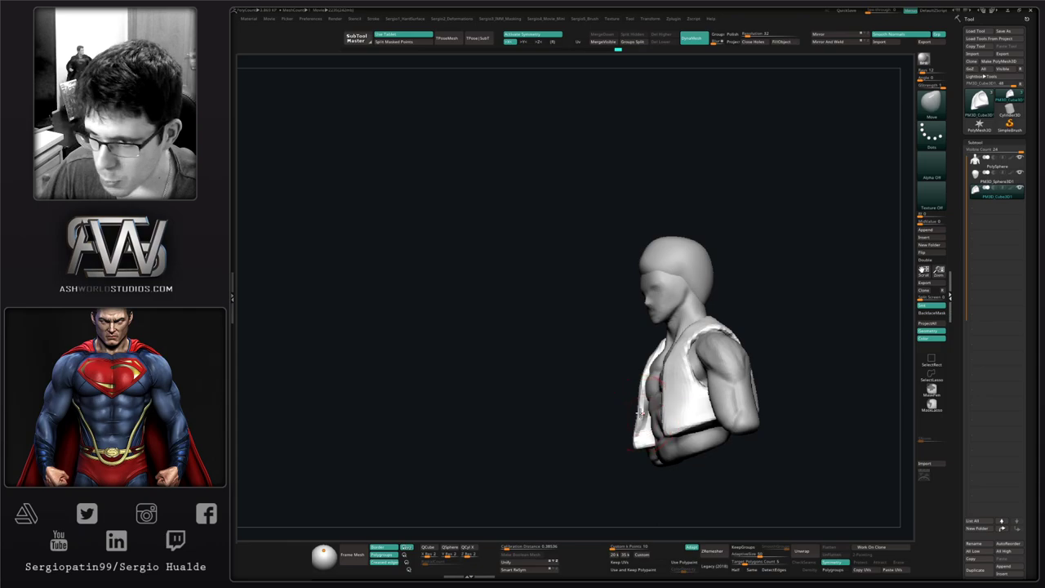
Adjust the tips of the vest's front panels and reshape its lower side contour from below with the Move brush.
mouse_move(640, 413)
right_mouse_down()
mouse_move(694, 390)
mouse_move(678, 393)
mouse_move(712, 395)
mouse_move(627, 411)
mouse_move(633, 390)
mouse_move(643, 387)
mouse_move(641, 429)
right_mouse_up()
key("shift+alt+s")
left_click_drag(642, 431, 646, 441)
mouse_move(610, 448)
right_mouse_down()
mouse_move(636, 457)
mouse_move(627, 445)
mouse_move(596, 444)
mouse_move(630, 450)
mouse_move(623, 390)
right_mouse_up()
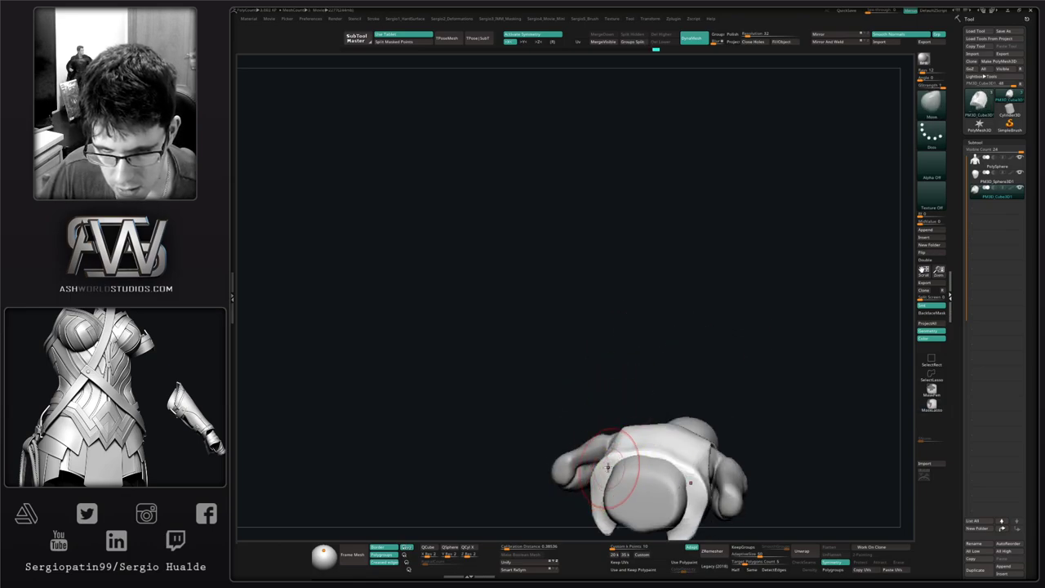
left_click_drag(611, 471, 608, 493)
right_click_drag(608, 485, 641, 526)
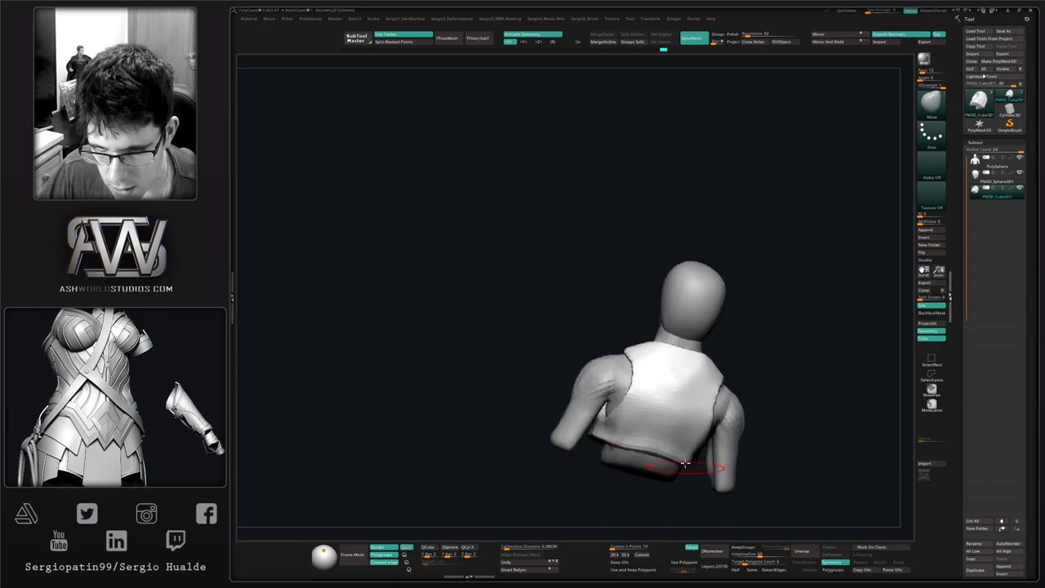
Select the hair cap subtool on the head and frame it from the front.
right_click_drag(684, 445, 664, 427)
mouse_move(772, 371)
right_mouse_down()
mouse_move(724, 369)
mouse_move(759, 376)
right_mouse_up()
right_click_drag(653, 344, 630, 311, "alt")
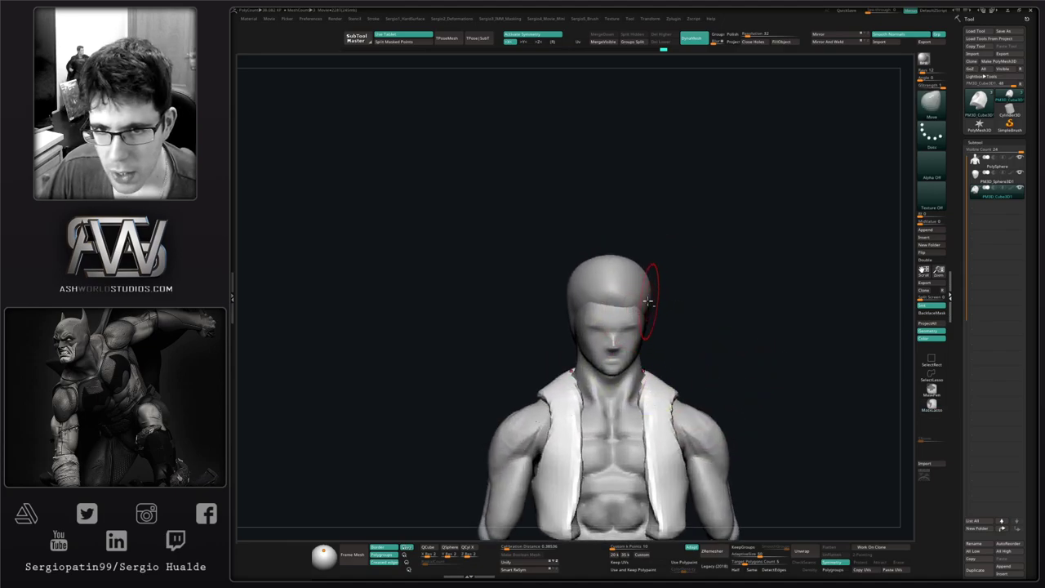
left_click(630, 292, "alt")
right_click_drag(707, 315, 697, 375, "alt")
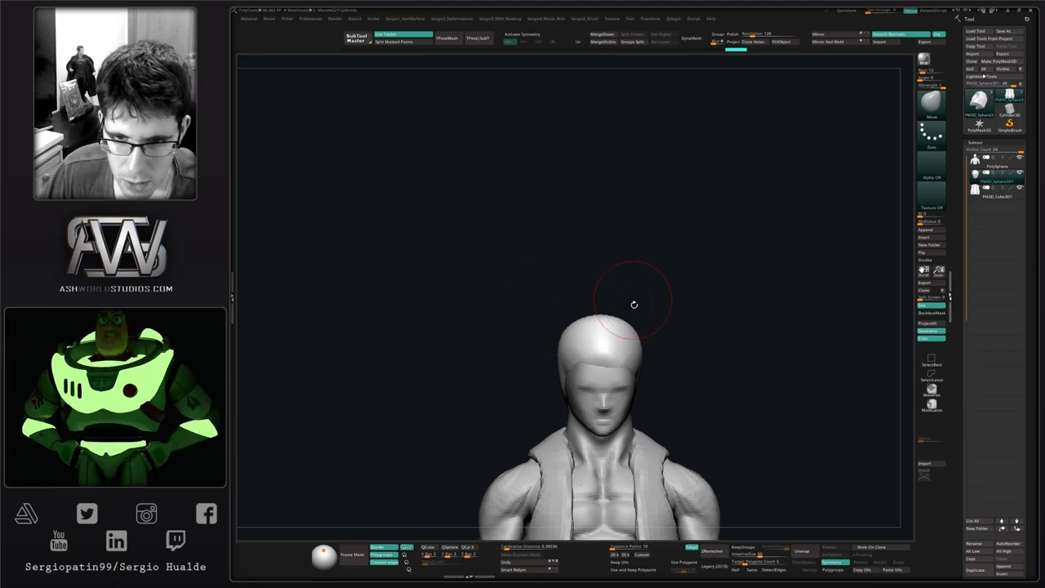
right_click_drag(629, 299, 584, 374)
mouse_move(584, 376)
left_mouse_down()
mouse_move(616, 223)
mouse_move(619, 274)
left_mouse_up()
key("ctrl+z")
key("ctrl+shift+z")
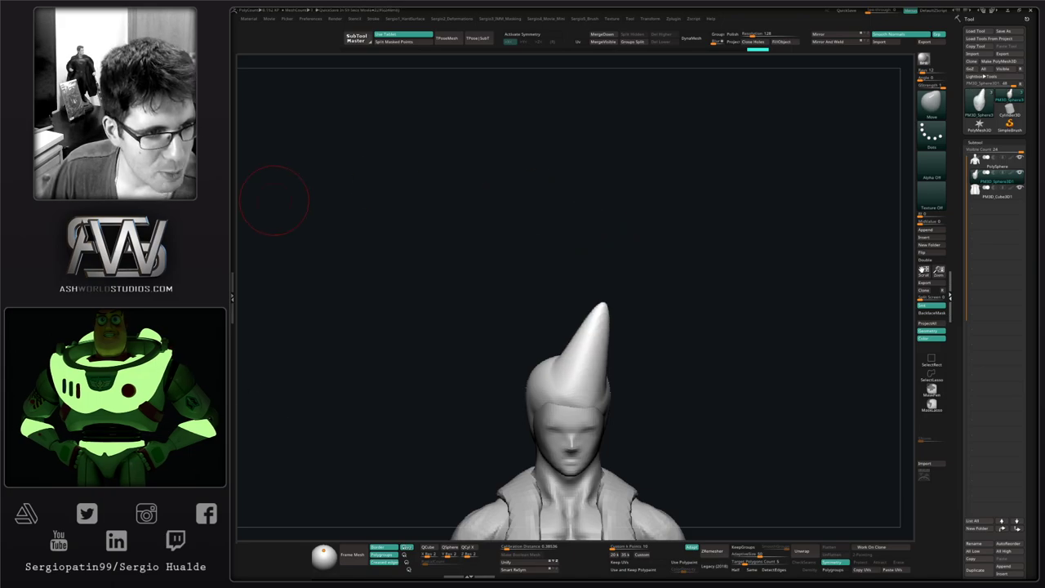
key("ctrl+z")
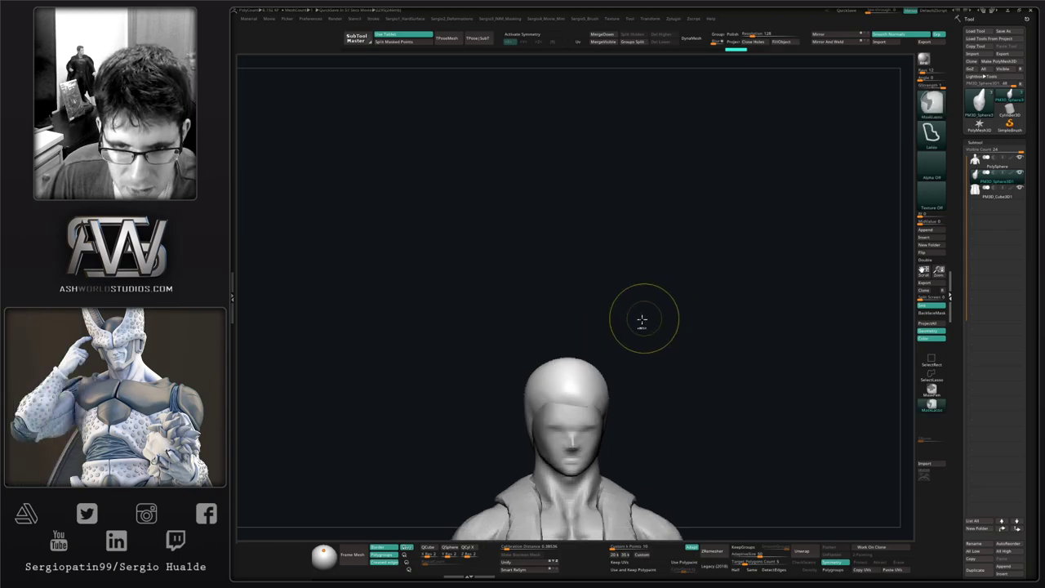
Pull a front spike and a tall upright spike out of the hair cap with the Move brush.
left_click_drag(581, 374, 678, 320)
mouse_move(585, 371)
left_mouse_down()
mouse_move(568, 357)
mouse_move(590, 357)
mouse_move(583, 351)
left_mouse_up()
right_click_drag(542, 376, 561, 383)
mouse_move(557, 383)
left_mouse_down()
mouse_move(547, 371)
mouse_move(564, 216)
left_mouse_up()
Pull a bent sideways lock and a pointed hanging lock below it out of one side of the hair.
right_click_drag(560, 320, 545, 317)
mouse_move(536, 375)
left_mouse_down()
mouse_move(407, 385)
mouse_move(399, 400)
left_mouse_up()
left_click_drag(470, 390, 476, 415)
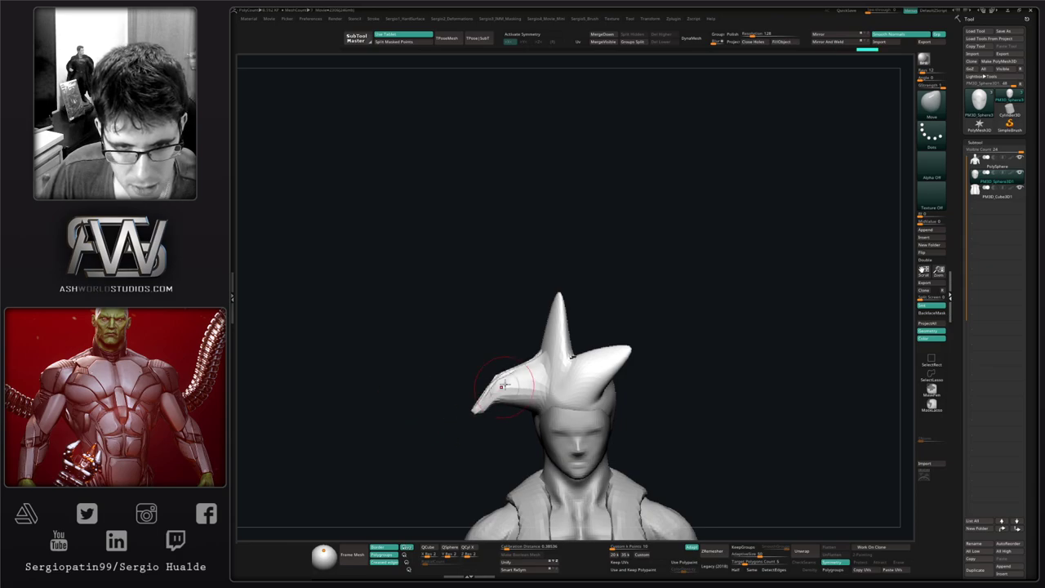
left_click_drag(504, 379, 492, 353)
mouse_move(524, 406)
right_mouse_down("alt")
mouse_move(524, 377)
mouse_move(534, 399)
mouse_move(568, 399)
mouse_move(555, 400)
right_mouse_up("alt")
left_click_drag(555, 400, 619, 449)
Set the DynaMesh resolution to 80 and remesh the hair.
right_click_drag(592, 439, 462, 414)
left_click(755, 35)
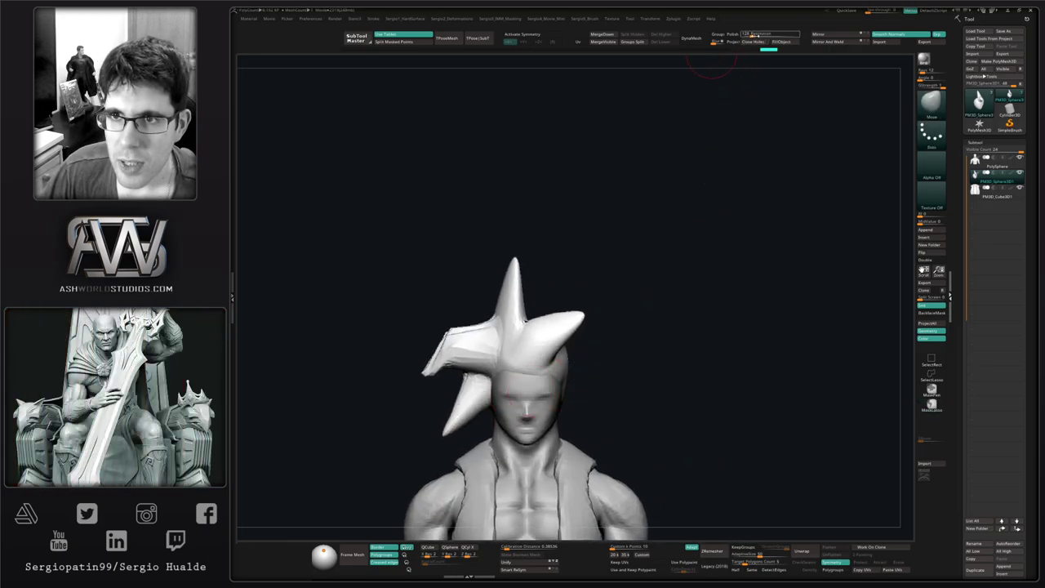
key("Return")
left_click(694, 43)
Pull a tall curved spike up from the back of the hair and smooth its base.
left_click_drag(584, 374, 579, 314, "alt")
left_click_drag(627, 283, 586, 385, "alt")
right_click_drag(586, 386, 456, 389)
mouse_move(456, 390)
left_mouse_down()
mouse_move(475, 182)
mouse_move(468, 192)
left_mouse_up()
right_click_drag(488, 305, 515, 304)
mouse_move(427, 309)
left_mouse_down()
mouse_move(476, 299)
mouse_move(455, 304)
mouse_move(436, 330)
left_mouse_up()
right_click_drag(482, 358, 367, 366)
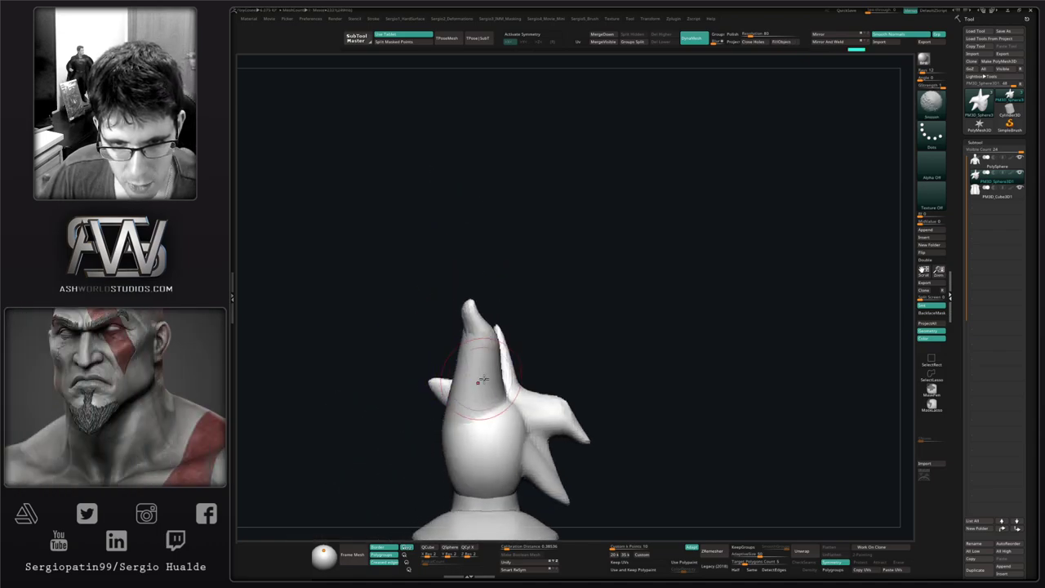
left_click_drag(465, 400, 457, 397)
Pull two long pointed spikes up and outward from the opposite side of the hair.
mouse_move(455, 404)
right_mouse_down()
mouse_move(551, 404)
mouse_move(539, 366)
mouse_move(553, 364)
mouse_move(522, 366)
right_mouse_up()
mouse_move(540, 371)
left_mouse_down()
mouse_move(525, 351)
mouse_move(533, 194)
mouse_move(536, 225)
left_mouse_up()
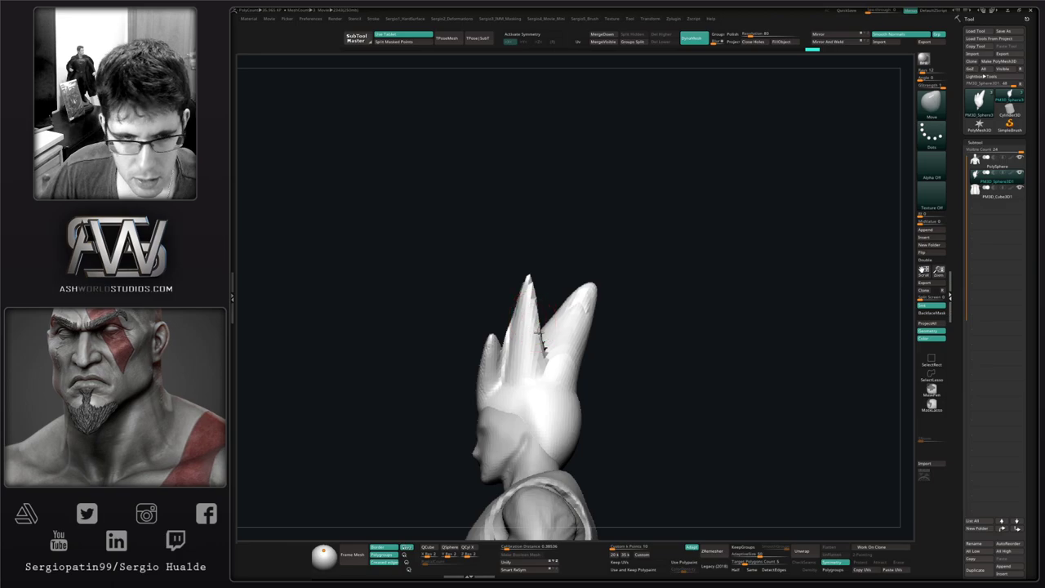
right_click_drag(507, 347, 553, 325)
mouse_move(535, 329)
left_mouse_down()
mouse_move(588, 279)
mouse_move(616, 174)
left_mouse_up()
mouse_move(553, 369)
right_mouse_down("alt")
mouse_move(529, 334)
mouse_move(538, 346)
mouse_move(475, 334)
mouse_move(469, 350)
right_mouse_up("alt")
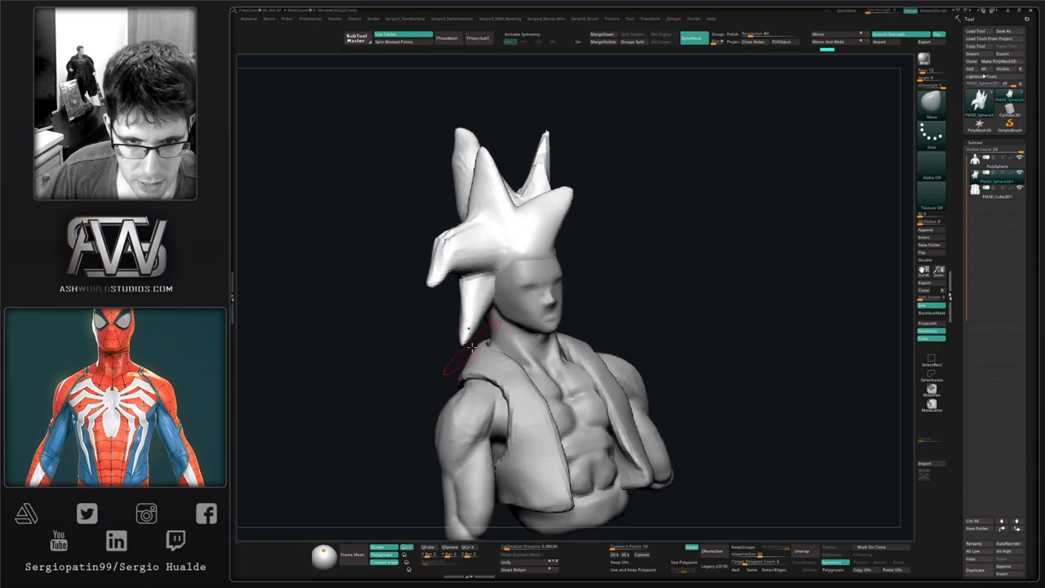
Lengthen the hanging side lock down to the chest and pull a long matching lock from the other side.
right_click_drag(537, 417, 531, 393)
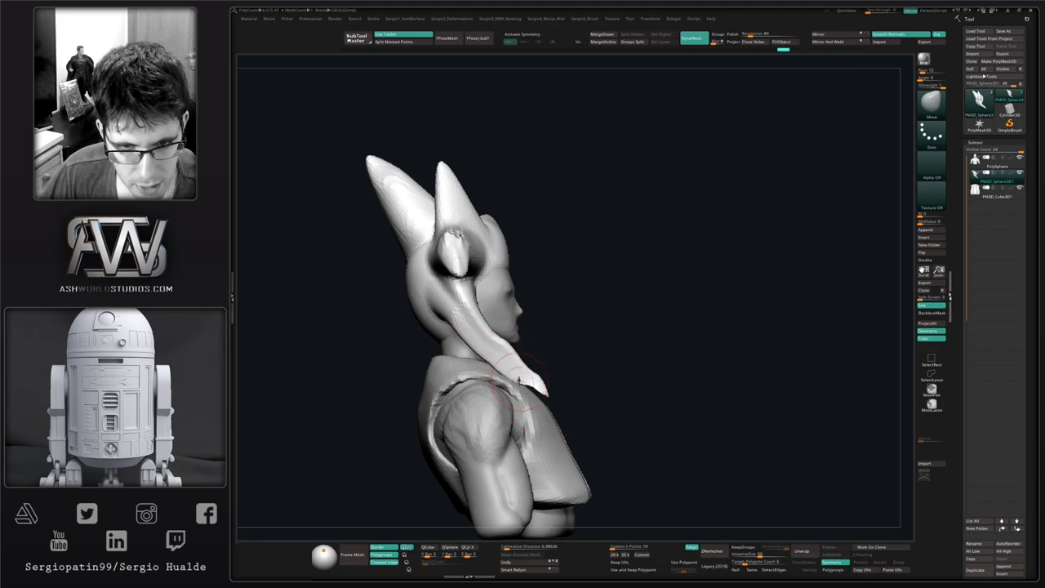
right_click_drag(483, 336, 425, 310)
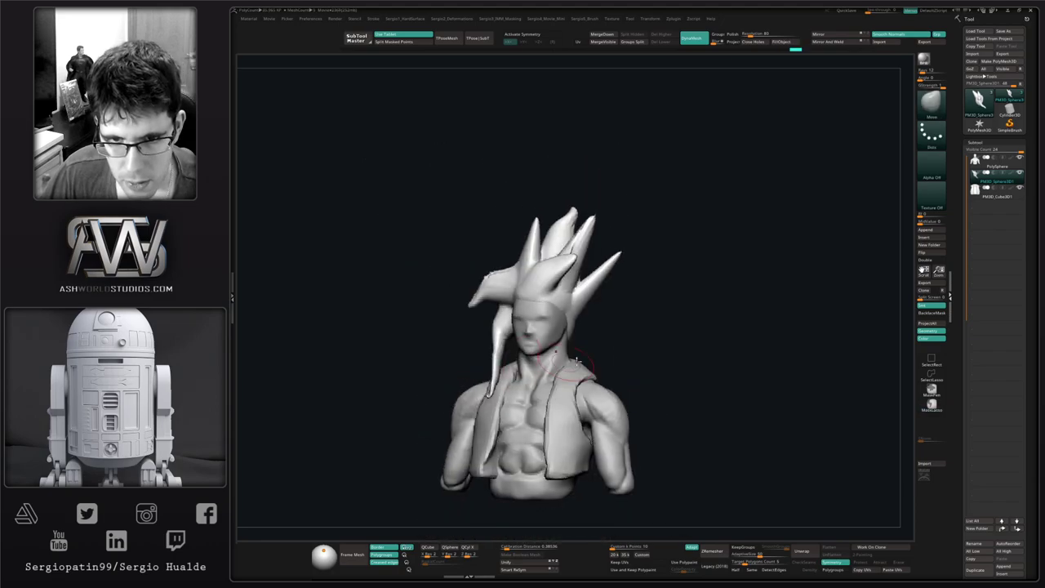
right_click_drag(628, 330, 551, 338)
key("s")
mouse_move(548, 335)
left_mouse_down()
mouse_move(437, 457)
mouse_move(443, 449)
left_mouse_up()
right_click_drag(443, 450, 523, 393)
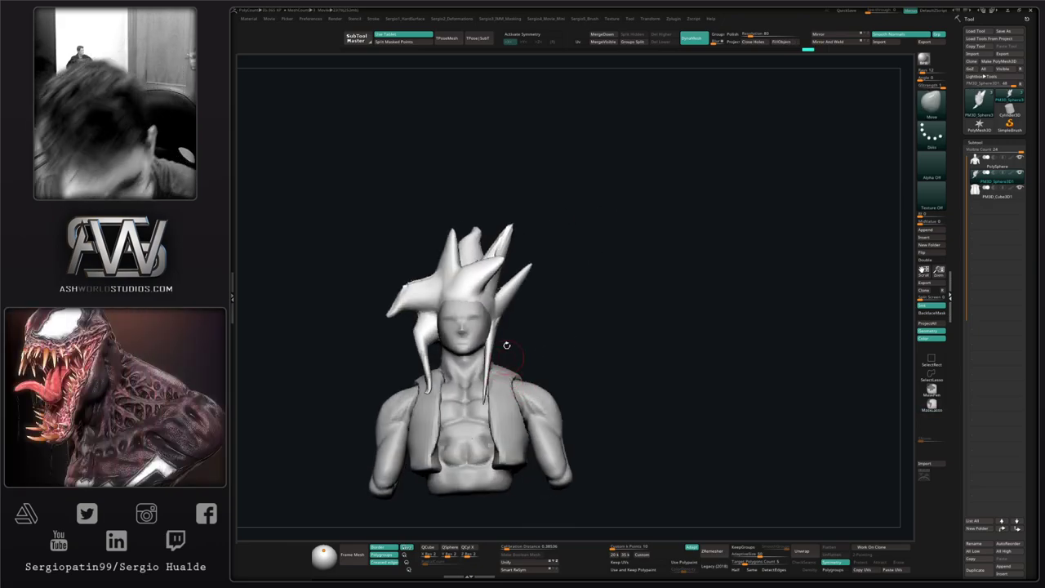
mouse_move(542, 319)
right_mouse_down()
mouse_move(501, 357)
mouse_move(537, 336)
right_mouse_up()
key("ctrl+z")
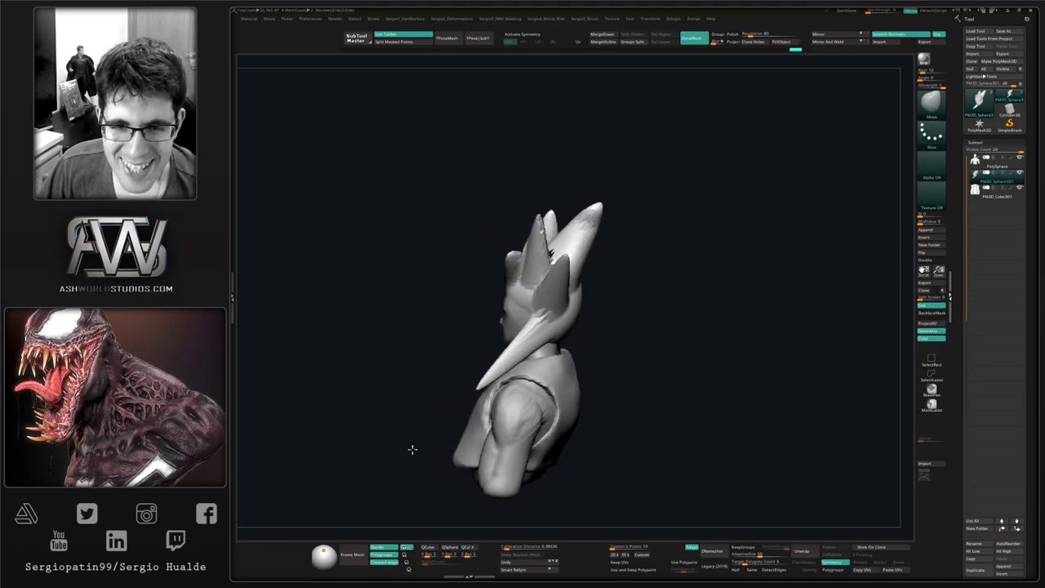
Reshape the new hanging lock so it curves past the face and drapes over the vest.
right_click_drag(412, 449, 506, 399)
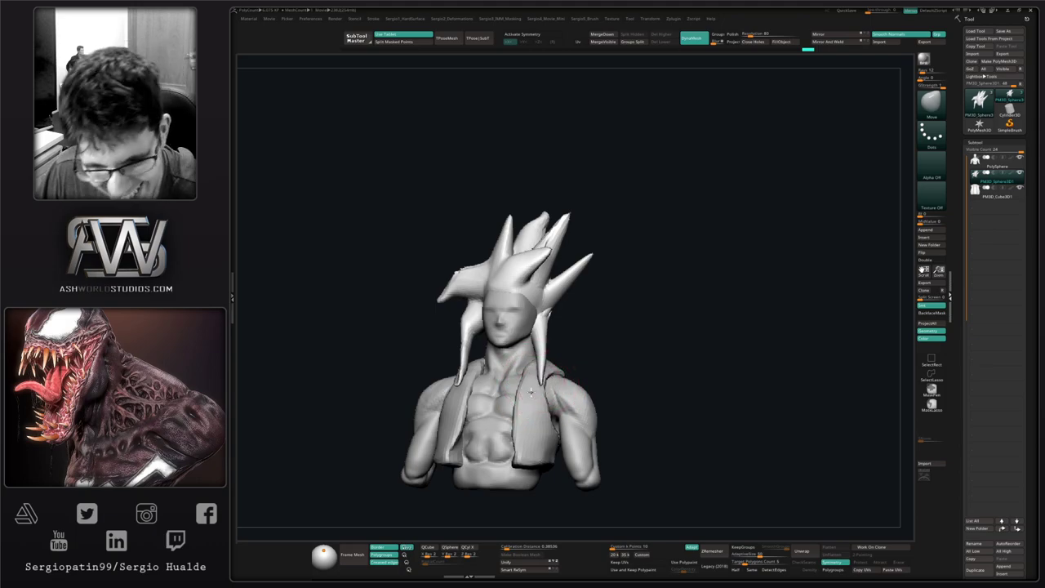
left_click_drag(529, 372, 535, 359)
right_click_drag(534, 367, 502, 372)
left_click_drag(535, 359, 547, 351)
right_click_drag(604, 351, 555, 351)
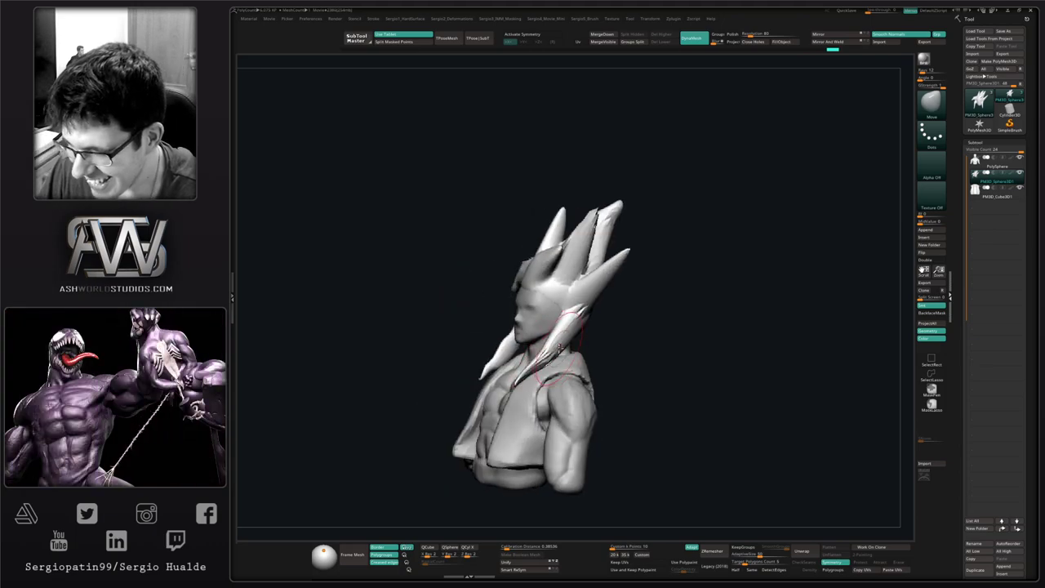
left_click_drag(563, 339, 567, 335)
right_click_drag(555, 341, 586, 345)
left_click_drag(571, 347, 578, 340)
right_click_drag(563, 351, 600, 353)
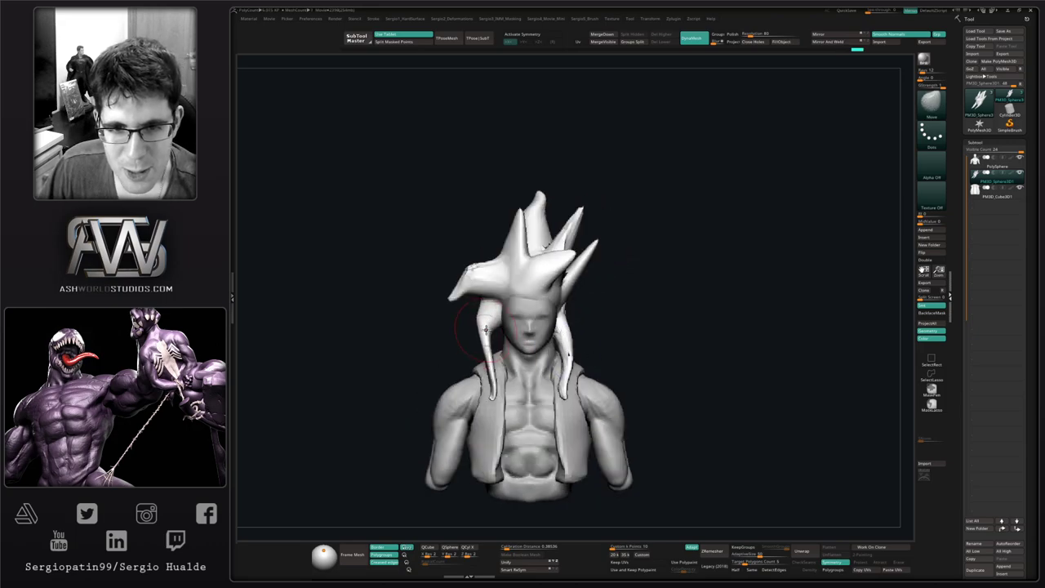
Thicken the hanging side locks and smooth their surface.
key("ctrl+shift+i")
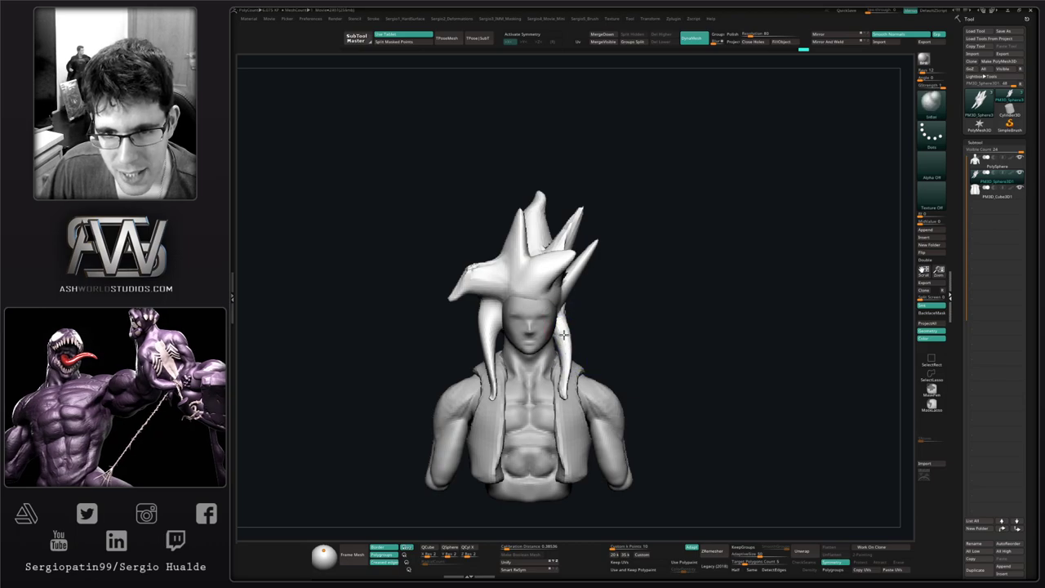
right_click_drag(565, 347, 582, 323)
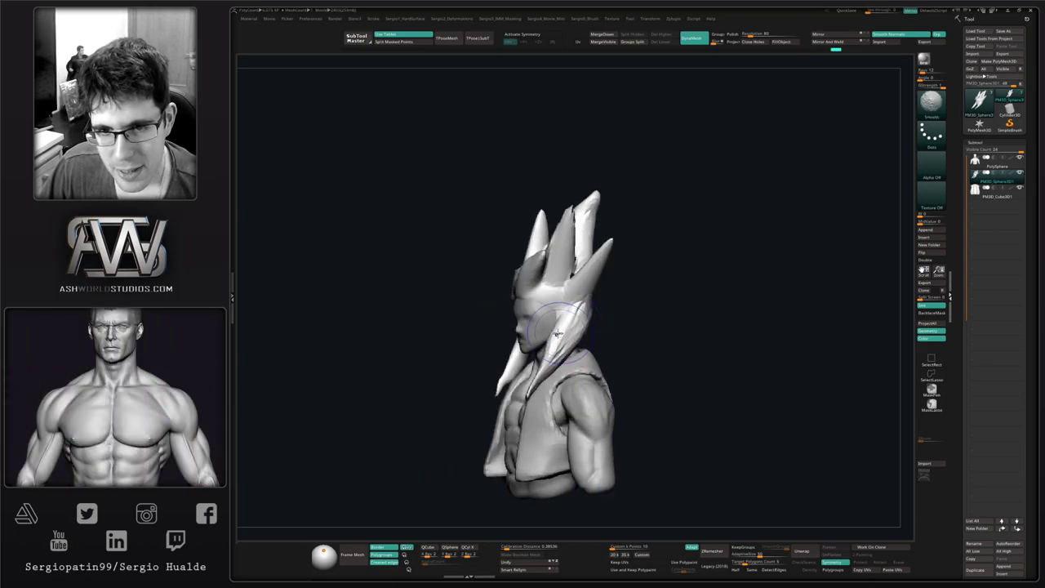
left_click_drag(557, 334, 560, 328, "shift")
Pull a pointed lock outward from the lower back of the hair beside the neck.
mouse_move(560, 330)
right_mouse_down()
mouse_move(494, 333)
mouse_move(538, 314)
right_mouse_up()
key("s")
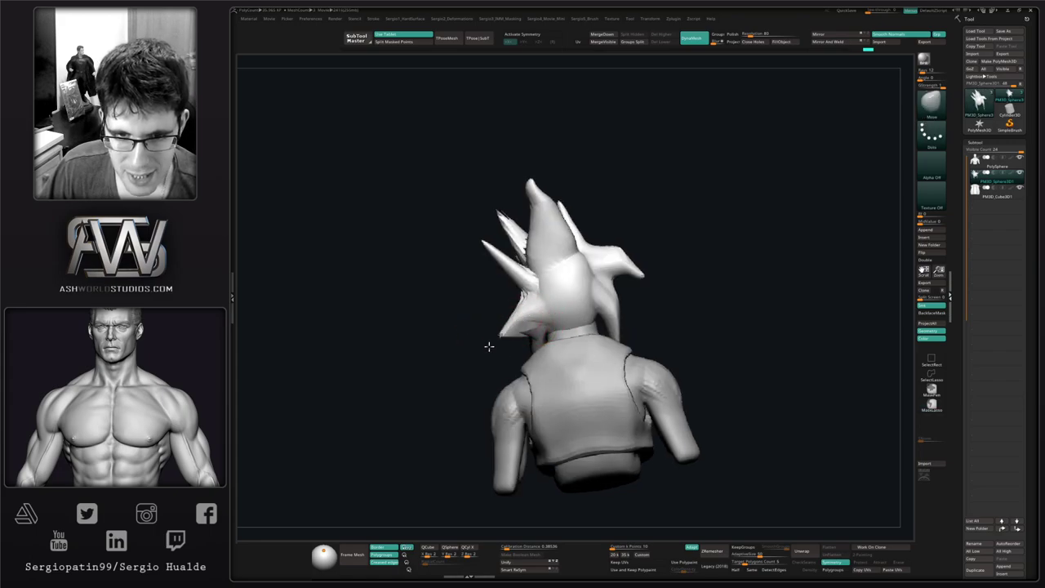
left_click_drag(503, 335, 495, 330)
right_click_drag(494, 329, 501, 335)
left_click_drag(509, 338, 502, 341)
mouse_move(502, 341)
right_mouse_down()
mouse_move(602, 322)
mouse_move(562, 341)
mouse_move(598, 378)
mouse_move(612, 420)
right_mouse_up()
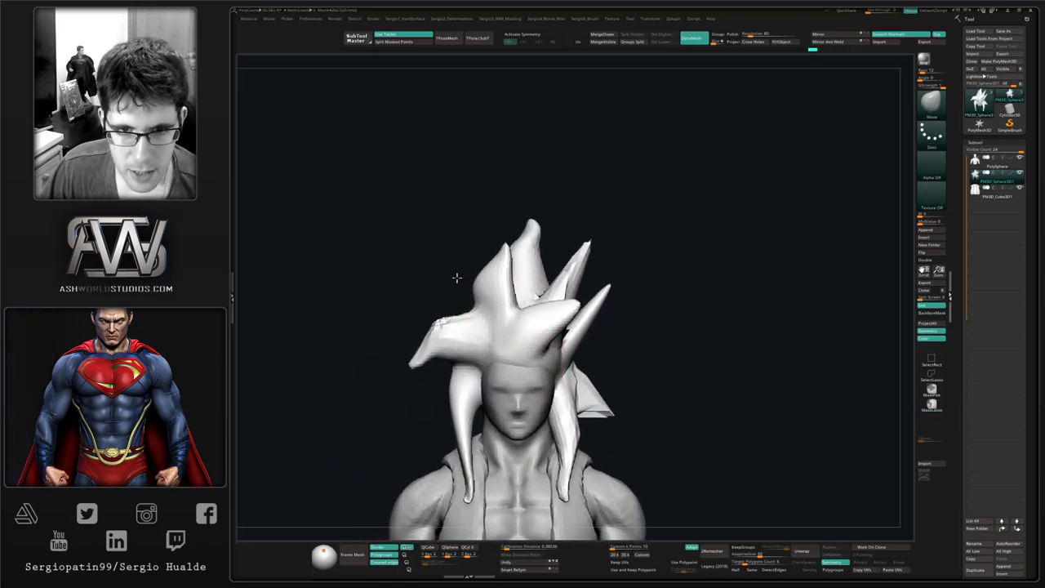
Tilt the tip of the top spike outward and build up clay at the root of the sideways lock.
left_click_drag(508, 250, 500, 247)
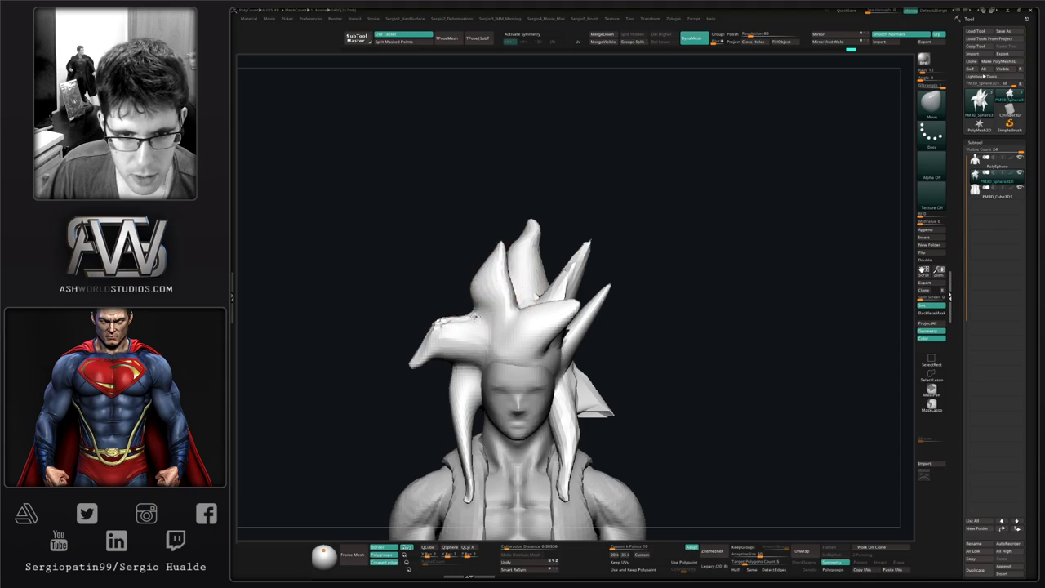
mouse_move(475, 315)
right_mouse_down()
mouse_move(499, 345)
mouse_move(531, 335)
mouse_move(485, 333)
right_mouse_up()
key("b")
key("d")
key("s")
key("b")
key("c")
key("b")
mouse_move(471, 334)
left_mouse_down()
mouse_move(492, 332)
mouse_move(478, 339)
left_mouse_up()
Switch back to the Move brush and pull a fringe lock over the forehead, sweeping it to one side.
right_click_drag(479, 338, 494, 369)
key("b")
key("m")
key("v")
left_click_drag(494, 368, 480, 357)
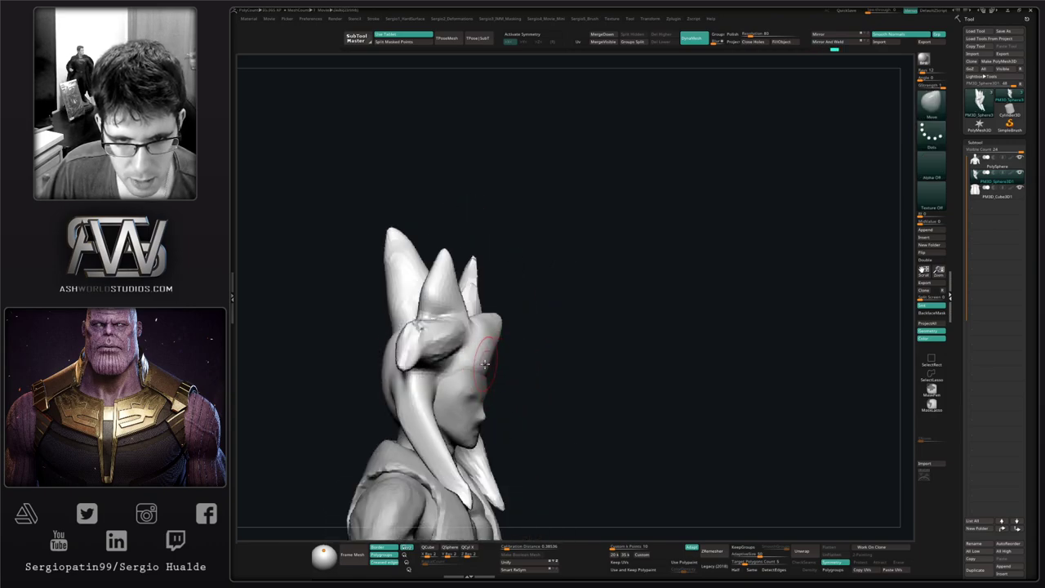
right_click(480, 360)
right_click_drag(479, 359, 508, 361)
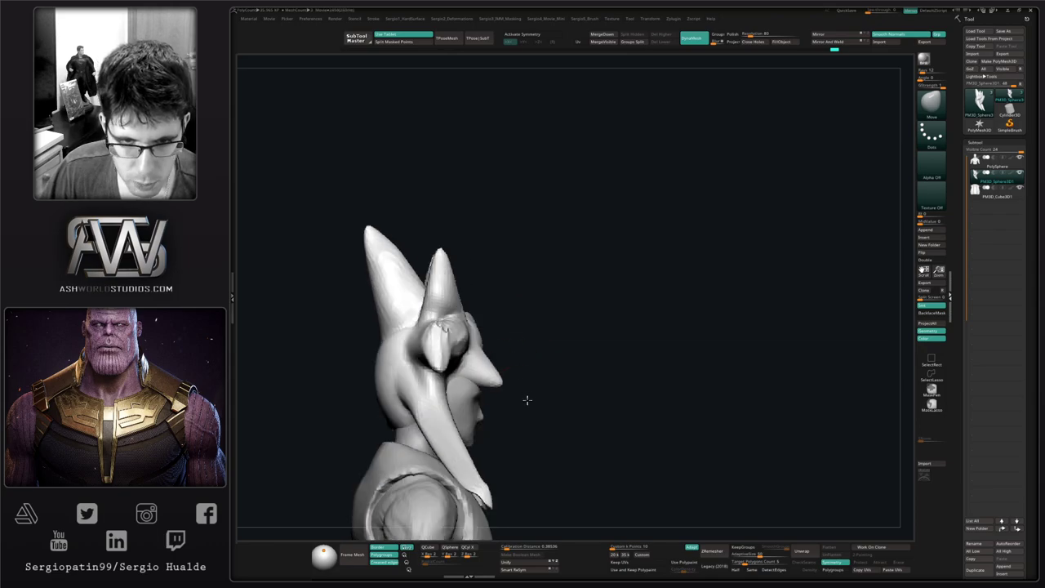
mouse_move(481, 356)
left_mouse_down()
mouse_move(495, 349)
mouse_move(506, 402)
mouse_move(504, 373)
left_mouse_up()
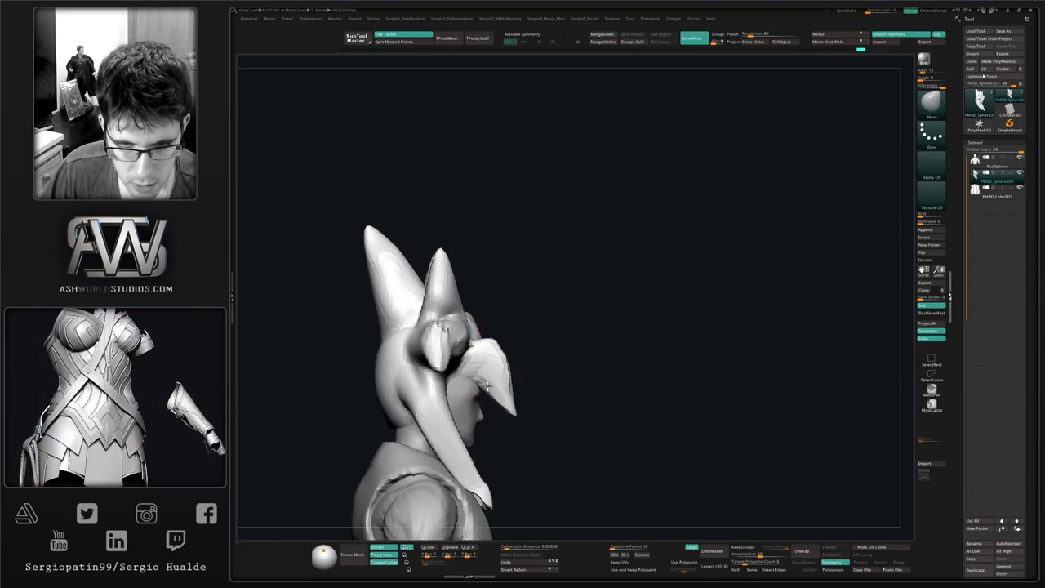
mouse_move(481, 371)
right_mouse_down()
mouse_move(459, 378)
mouse_move(483, 379)
right_mouse_up()
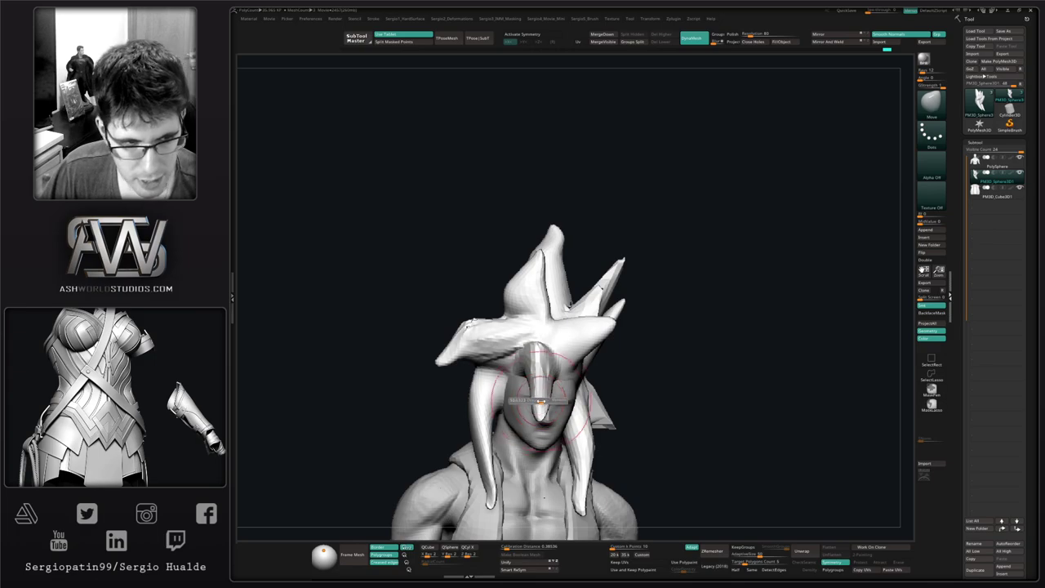
mouse_move(540, 415)
left_mouse_down()
mouse_move(503, 403)
mouse_move(528, 372)
mouse_move(516, 363)
mouse_move(522, 353)
left_mouse_up()
Resize the brush and pull a second fringe lock down the other side of the forehead.
right_click_drag(568, 377, 566, 363)
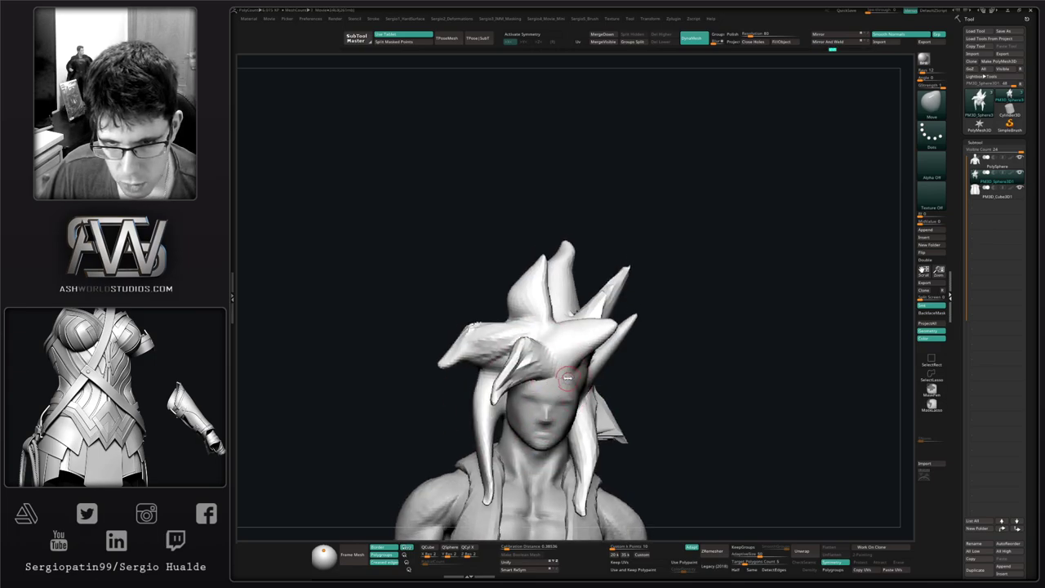
key("s")
left_click_drag(569, 376, 575, 376)
right_click_drag(556, 381, 578, 380)
left_click_drag(579, 379, 602, 405)
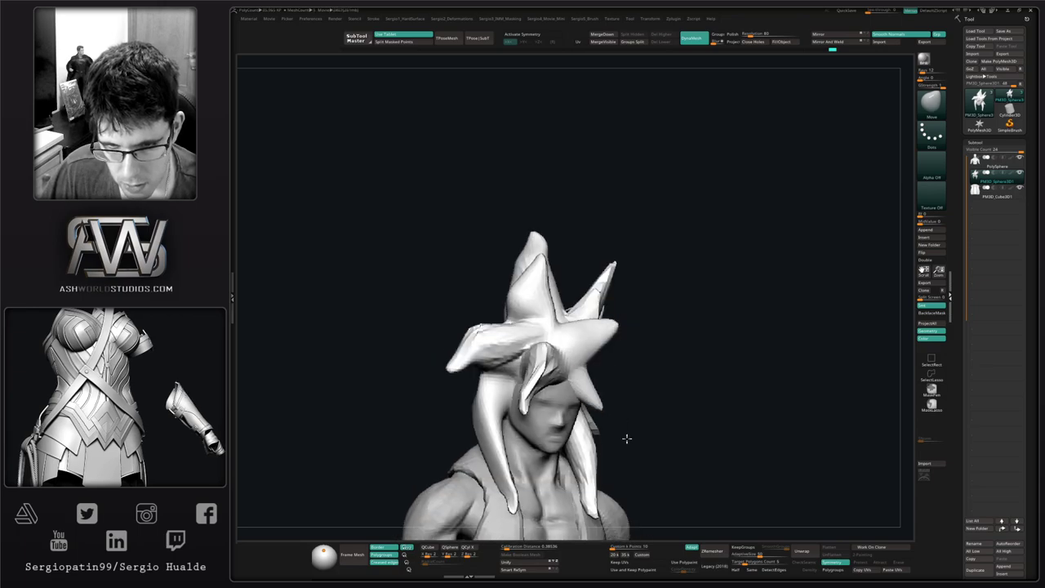
Reshape the second fringe lock and draw a smaller lock down beside it with Move Topological.
right_click_drag(607, 409, 626, 390)
left_click_drag(619, 387, 629, 394)
mouse_move(629, 394)
right_mouse_down()
mouse_move(588, 391)
mouse_move(564, 418)
right_mouse_up()
key("ctrl+z")
left_click_drag(625, 401, 627, 426)
mouse_move(589, 416)
right_mouse_down()
mouse_move(611, 406)
mouse_move(627, 425)
mouse_move(604, 413)
mouse_move(585, 422)
right_mouse_up()
key("2")
mouse_move(585, 422)
left_mouse_down()
mouse_move(618, 419)
mouse_move(577, 422)
mouse_move(570, 440)
left_mouse_up()
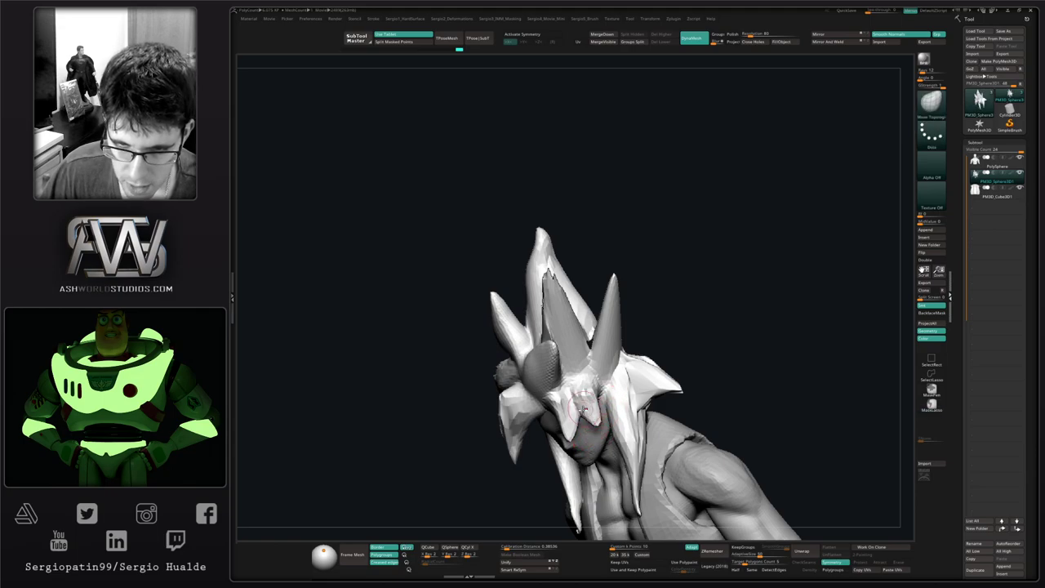
Refine the tips and curves of the fringe locks around the face with the Move Topological brush.
left_click_drag(569, 392, 573, 390)
left_click(644, 337, "ctrl+shift")
mouse_move(644, 337)
left_mouse_down()
mouse_move(602, 373)
mouse_move(620, 371)
left_mouse_up()
key("s")
left_click_drag(513, 424, 517, 424)
left_click_drag(511, 424, 522, 434)
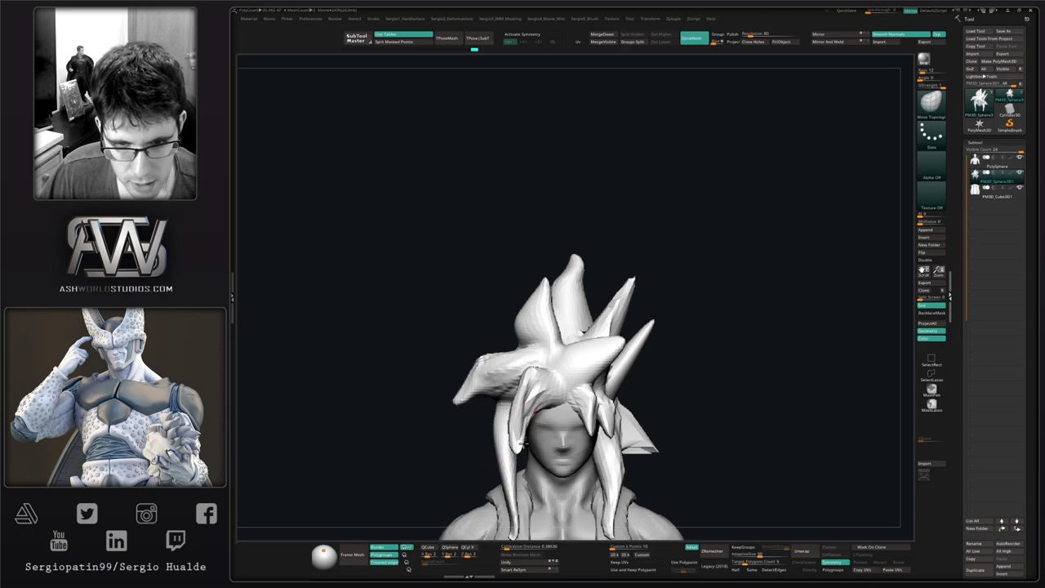
left_click_drag(531, 382, 528, 378)
Reshape the lower back locks beside the neck with the Move Topological brush.
right_click_drag(579, 381, 547, 323, "alt")
right_click_drag(548, 324, 578, 296, "ctrl")
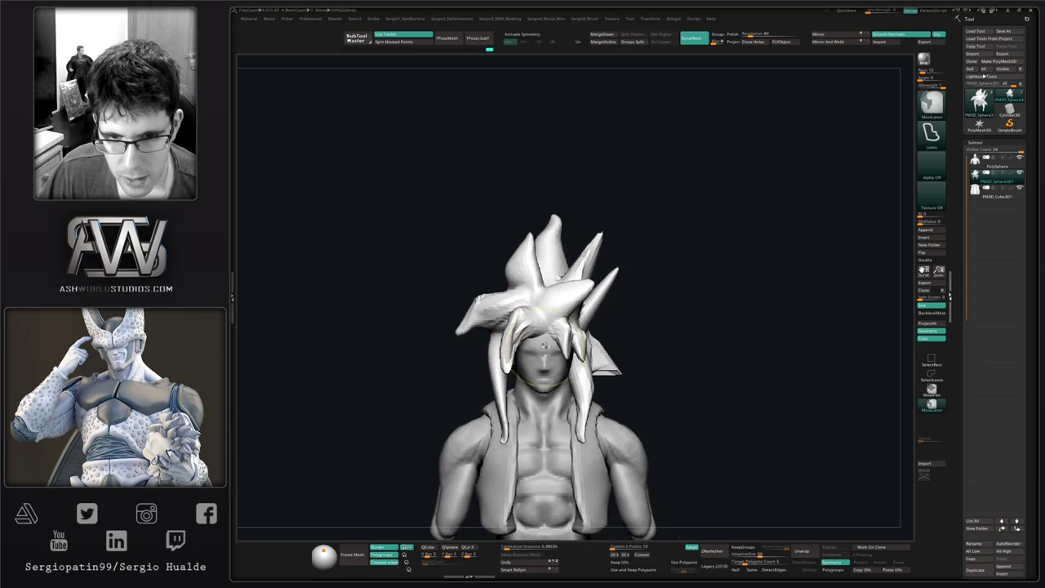
right_click_drag(556, 343, 563, 359, "alt")
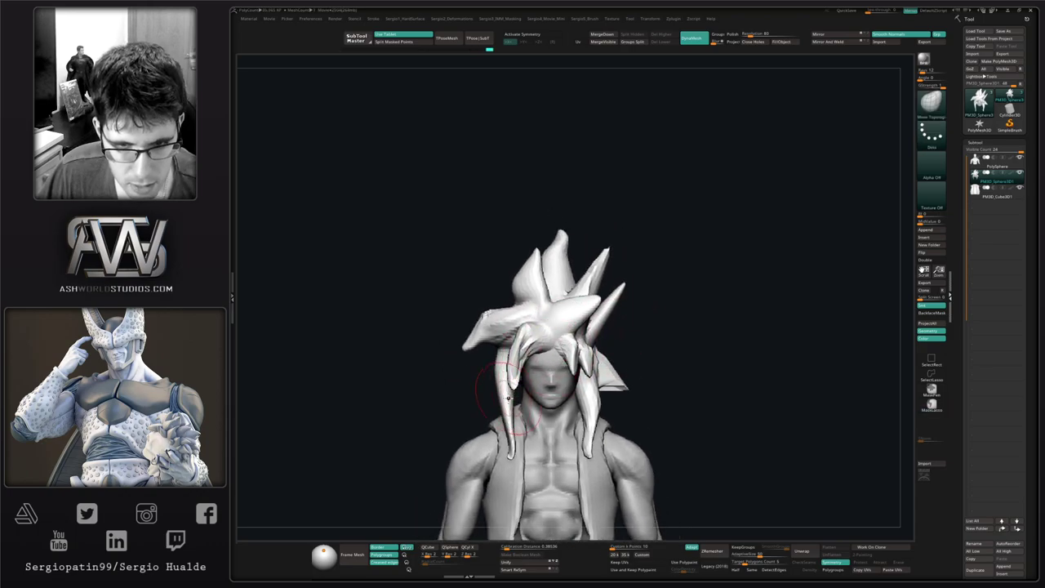
right_click_drag(508, 399, 594, 394)
left_click_drag(535, 382, 522, 406)
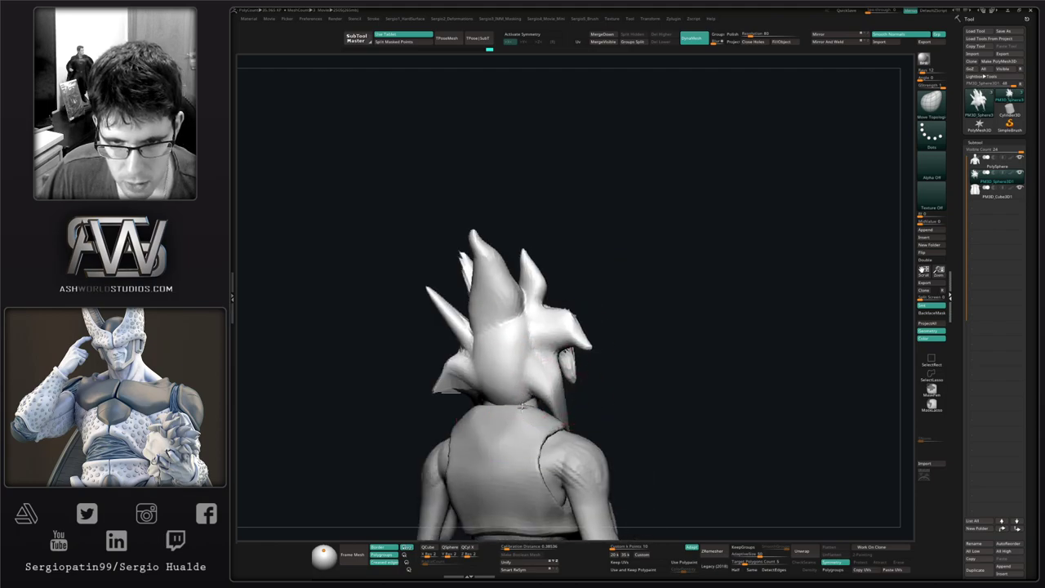
right_click_drag(470, 397, 506, 397)
left_click_drag(458, 390, 445, 390)
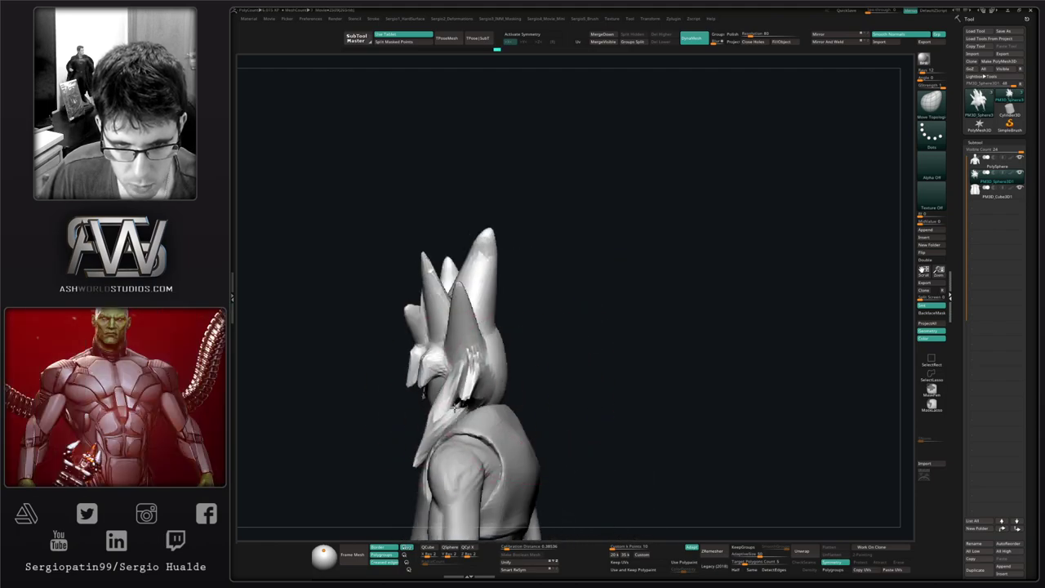
right_click_drag(445, 392, 473, 408)
Select the body subtool and isolate it, hiding the hair and vest.
right_click_drag(413, 390, 556, 352, "alt")
left_click(519, 390, "alt")
key("alt+s")
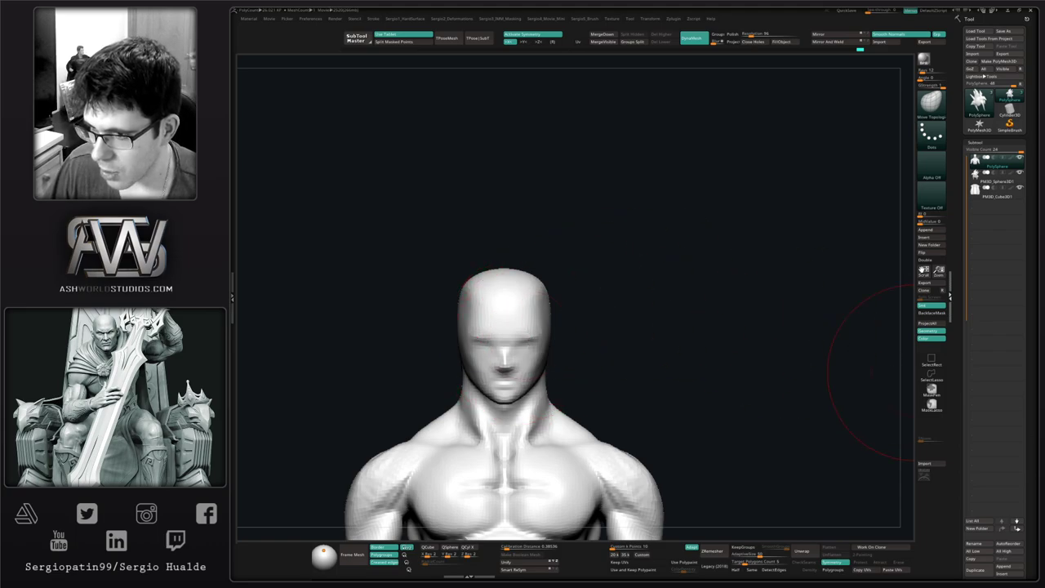
left_click_drag(789, 370, 768, 375)
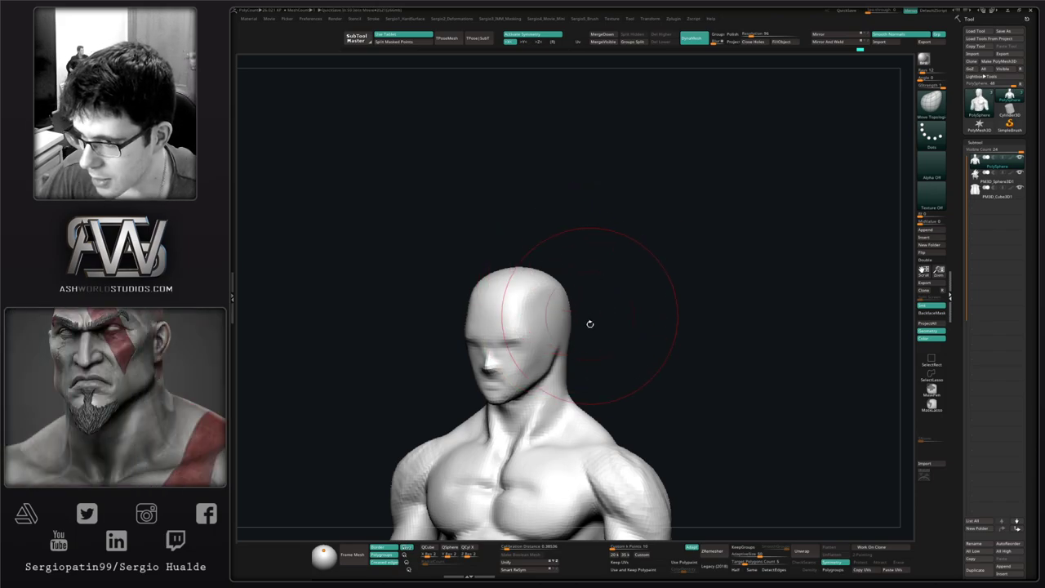
Adjust the side of the jaw below the ear area symmetrically with the Move brush.
left_click_drag(690, 311, 634, 318)
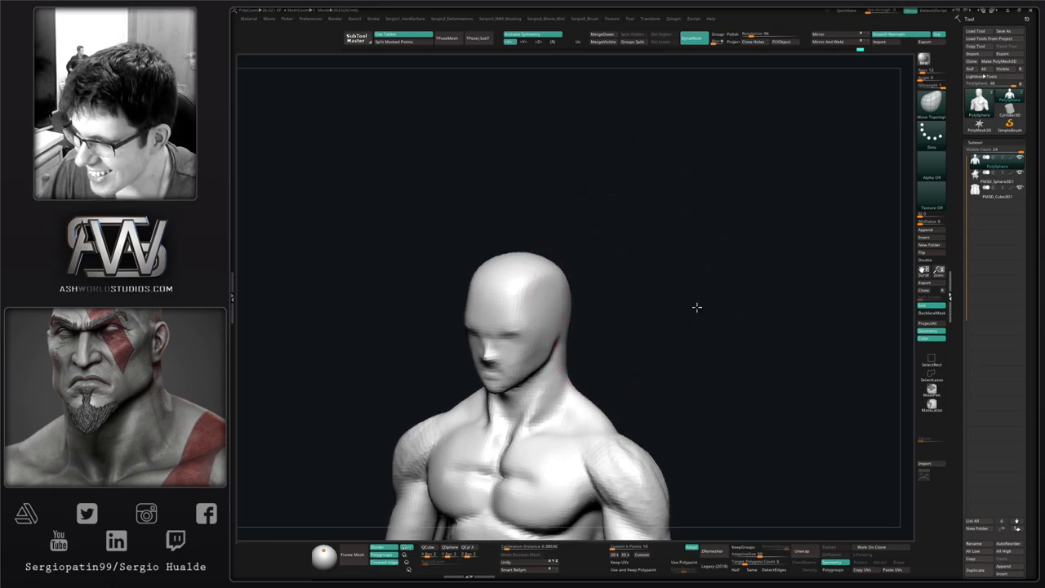
left_click_drag(695, 305, 684, 285)
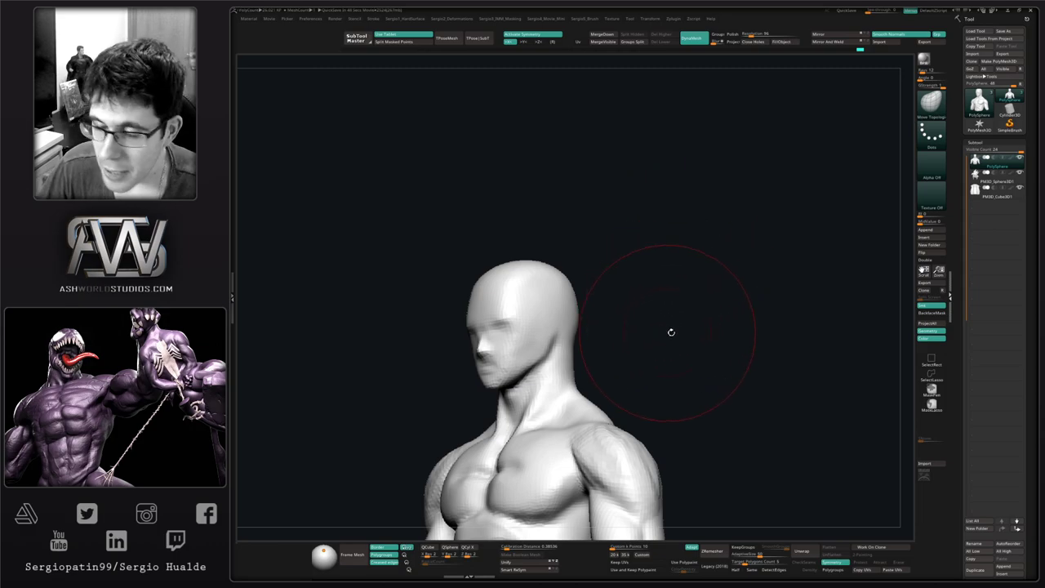
right_click_drag(699, 328, 700, 404, "ctrl")
key("b")
key("m")
key("v")
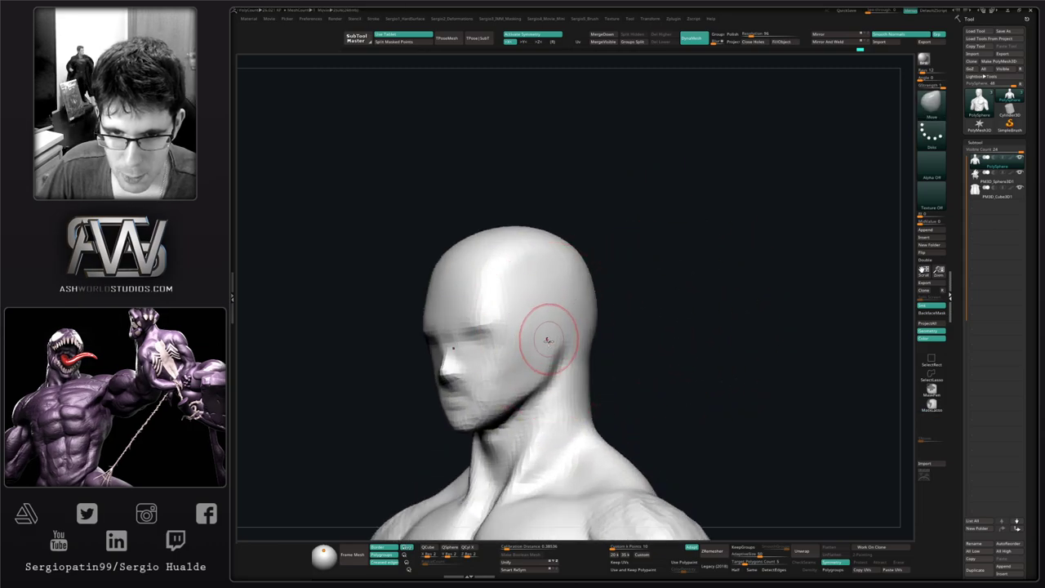
right_click_drag(548, 340, 550, 374)
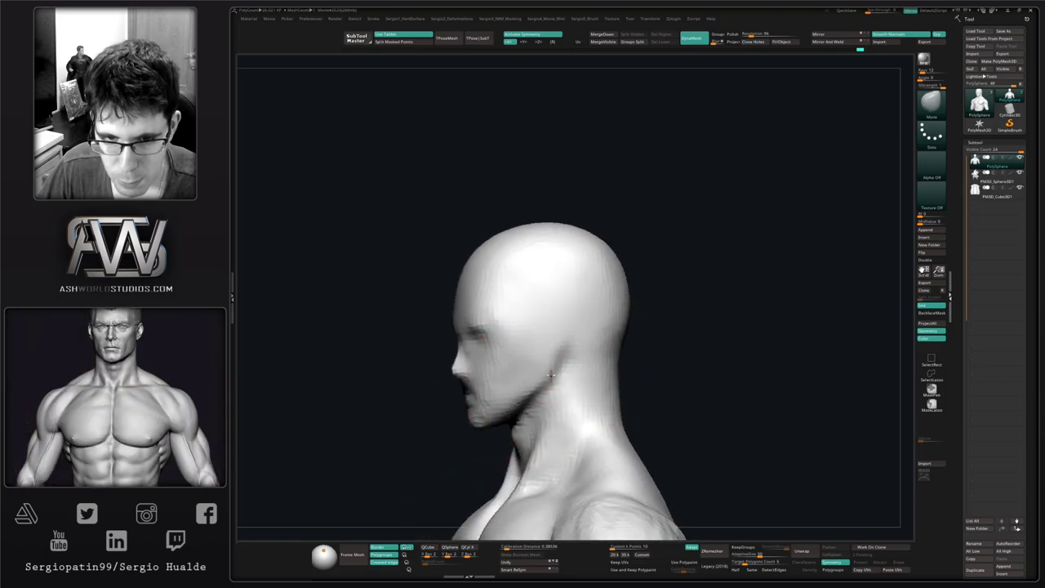
left_click_drag(539, 392, 530, 395)
mouse_move(544, 397)
right_mouse_down("shift")
mouse_move(579, 403)
mouse_move(565, 384)
right_mouse_up("shift")
left_click_drag(559, 365, 558, 350)
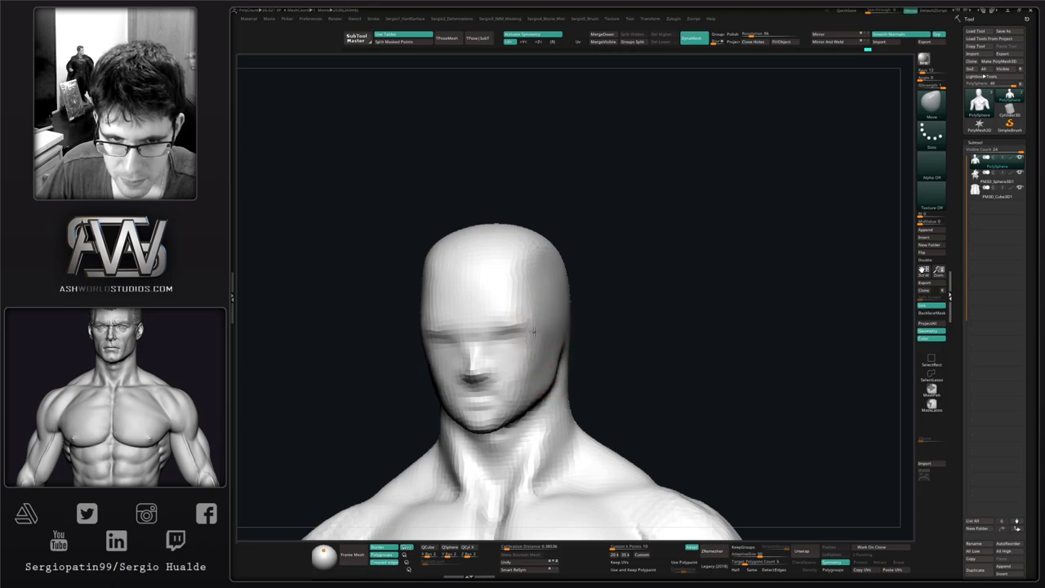
Mask the body except for the ear areas and pull both ears out from the head with the Move brush.
mouse_move(561, 343)
right_mouse_down()
mouse_move(540, 347)
mouse_move(641, 335)
right_mouse_up()
key("s")
left_click_drag(632, 321, 689, 312)
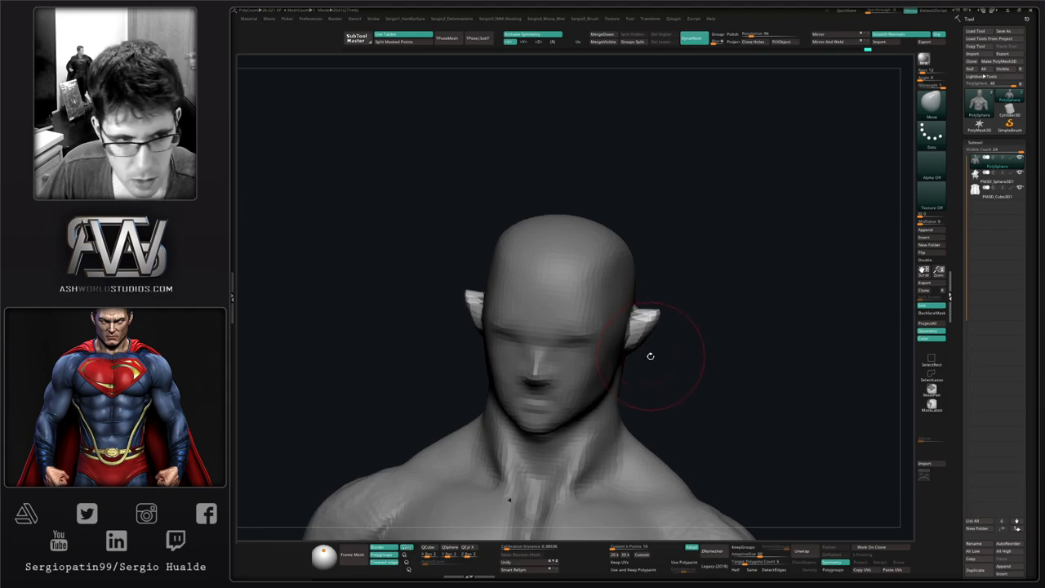
Shape the unmasked ears from front, below and side with the Move brush, rounding them and angling them against the head.
right_click_drag(650, 354, 643, 340)
mouse_move(630, 355)
left_mouse_down()
mouse_move(628, 364)
mouse_move(610, 359)
left_mouse_up()
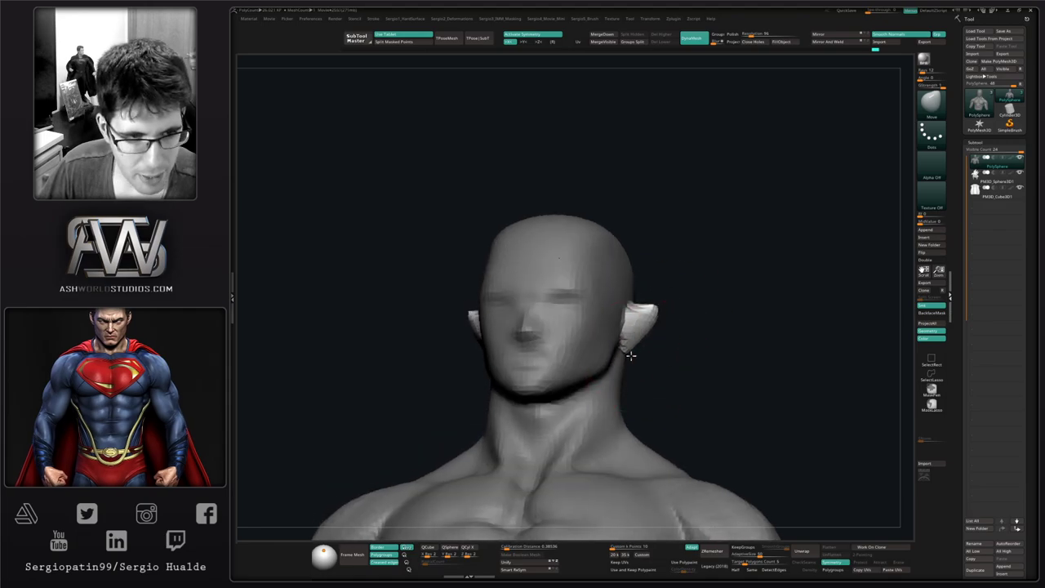
right_click_drag(629, 354, 622, 350)
mouse_move(625, 347)
left_mouse_down()
mouse_move(615, 339)
mouse_move(665, 333)
mouse_move(670, 316)
left_mouse_up()
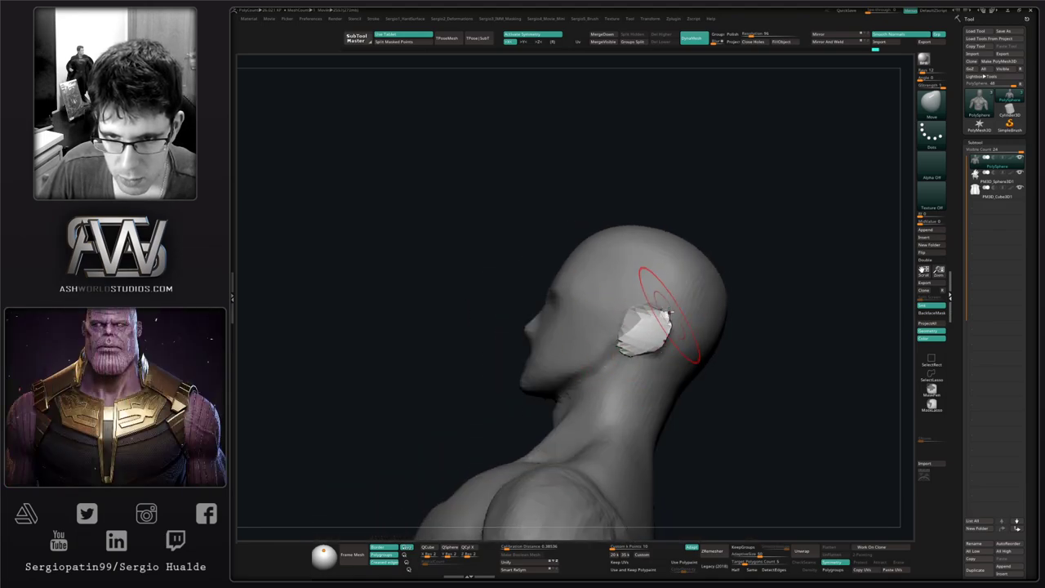
right_click_drag(640, 311, 698, 355)
mouse_move(655, 337)
left_mouse_down()
mouse_move(674, 345)
mouse_move(661, 343)
left_mouse_up()
mouse_move(661, 343)
right_mouse_down()
mouse_move(664, 321)
mouse_move(682, 345)
right_mouse_up()
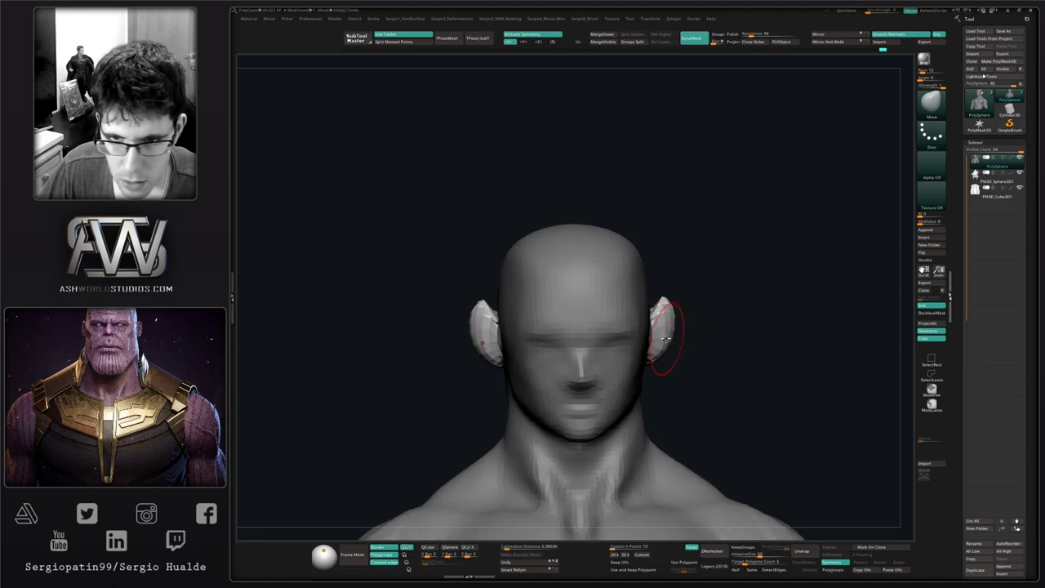
left_click_drag(666, 337, 660, 341)
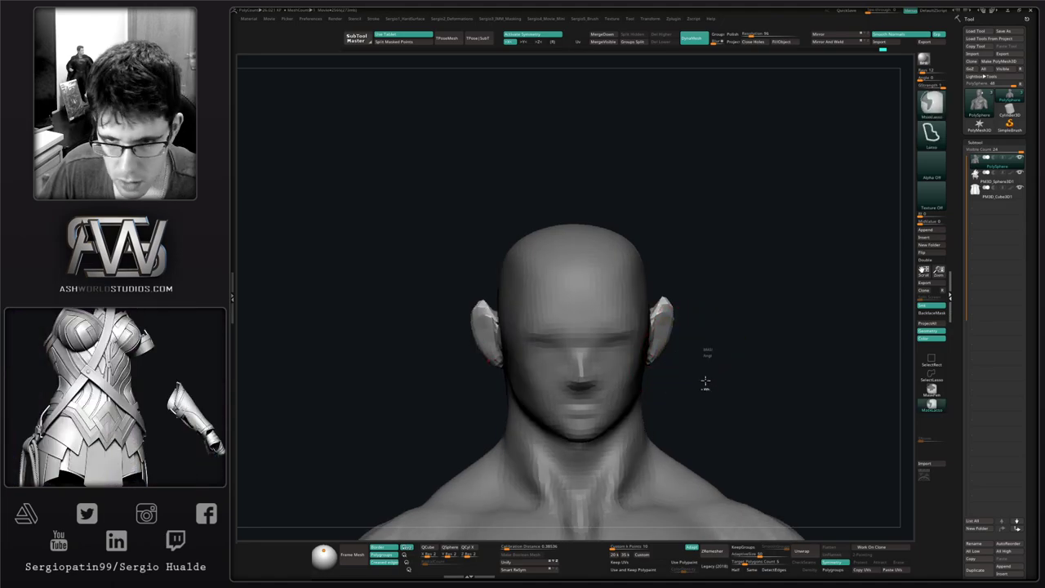
Clear the mask and show the hair and vest subtools again.
left_click_drag(706, 380, 704, 387, "ctrl")
right_click_drag(702, 387, 697, 341, "ctrl")
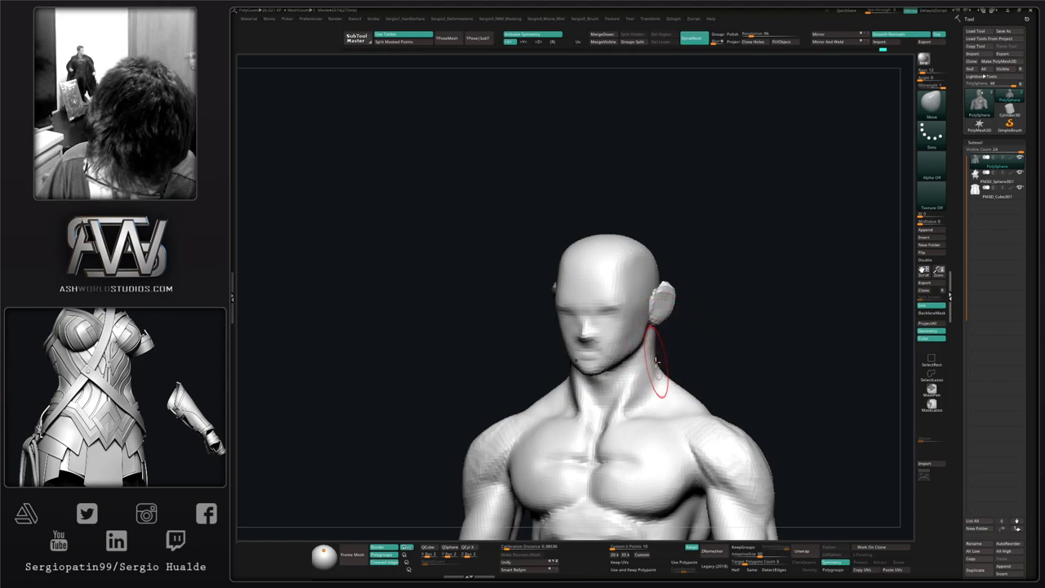
mouse_move(719, 333)
left_mouse_down()
mouse_move(746, 335)
mouse_move(711, 334)
left_mouse_up()
right_click_drag(631, 317, 632, 344, "ctrl")
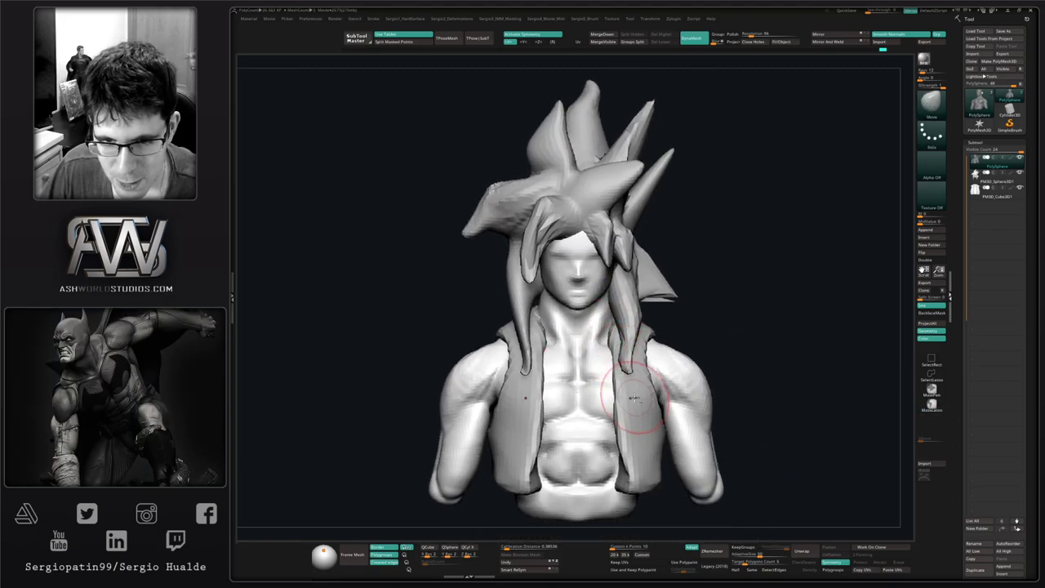
Select the vest subtool and adjust its shoulder edge with the Move brush.
left_click(647, 380, "alt")
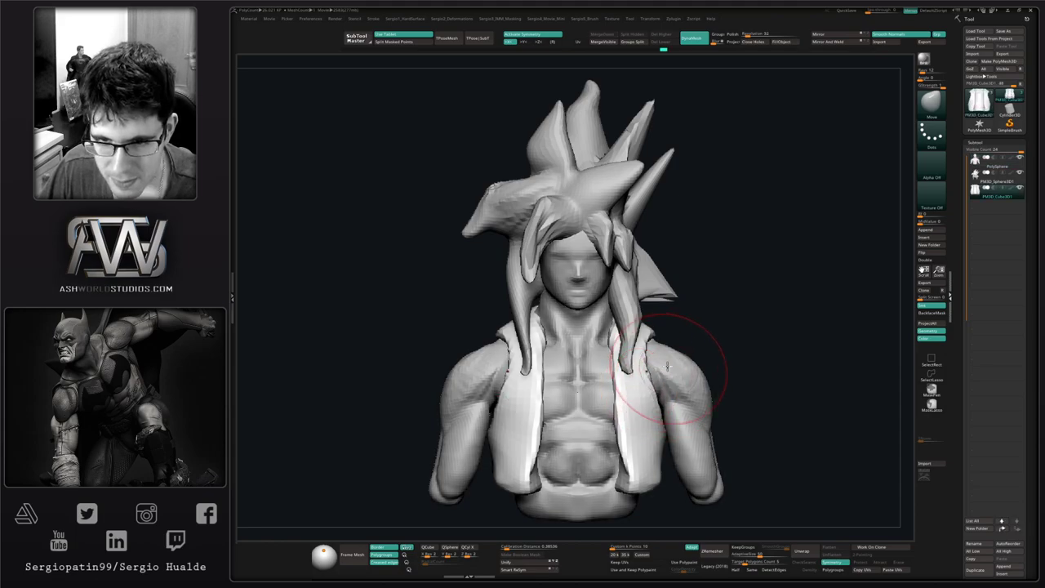
mouse_move(675, 355)
left_mouse_down()
mouse_move(662, 360)
mouse_move(665, 379)
left_mouse_up()
right_click_drag(660, 380, 613, 385)
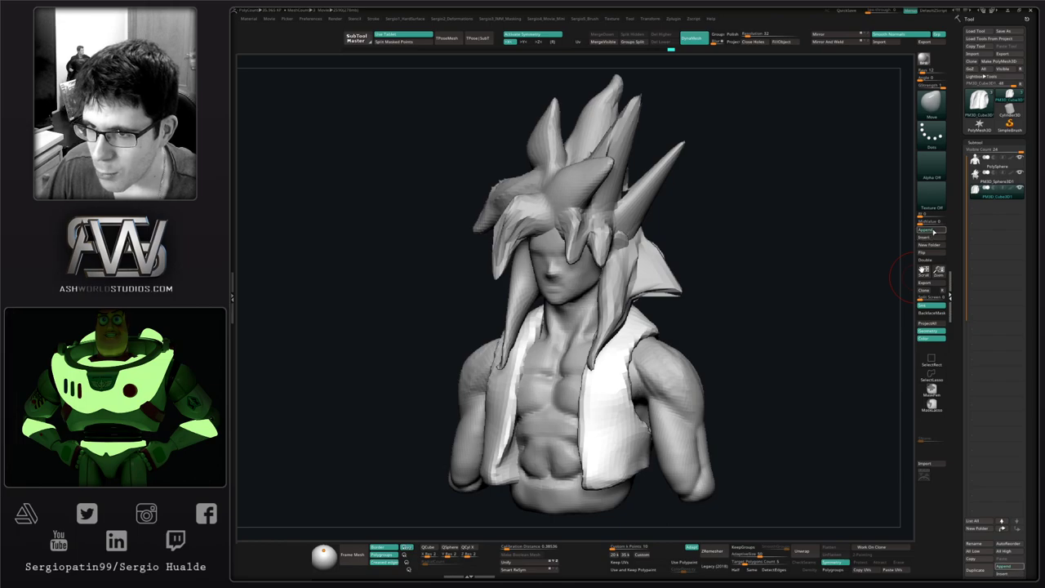
Append a Cylinder3D subtool and activate the move gizmo on it.
left_click(940, 236)
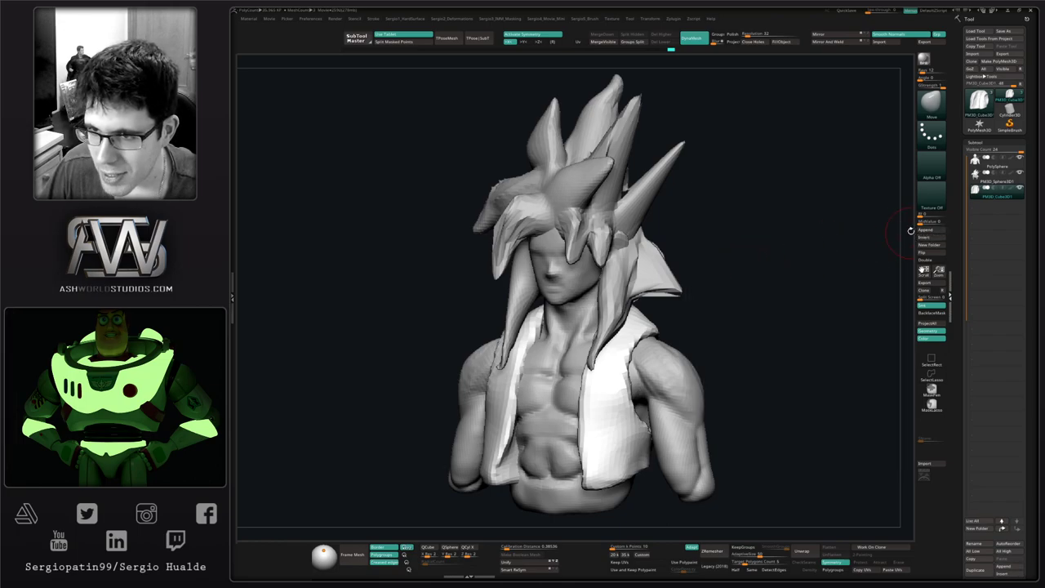
left_click(913, 233)
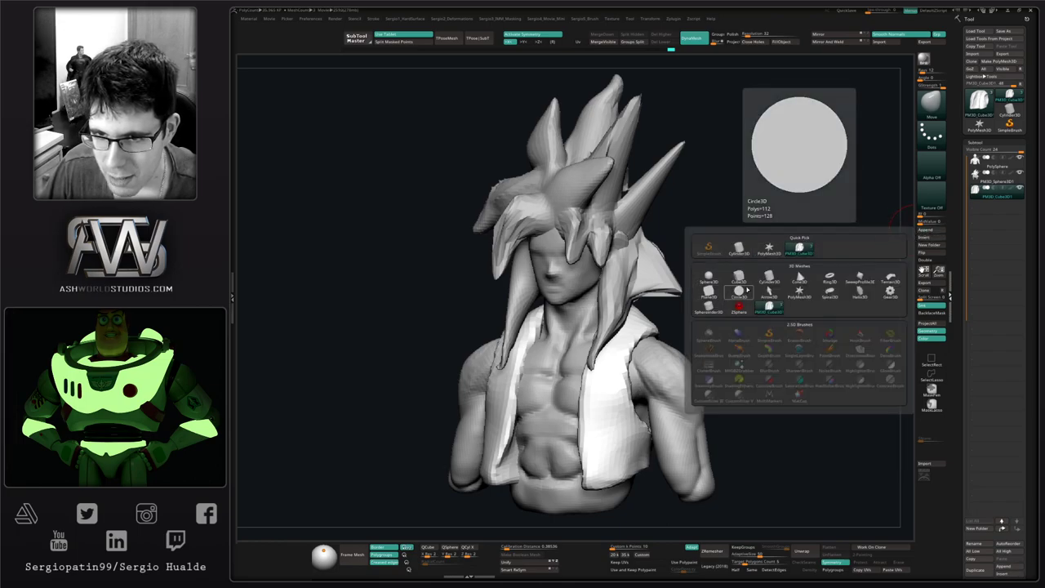
left_click(768, 281)
mouse_move(615, 324)
right_mouse_down("shift")
mouse_move(627, 324)
mouse_move(623, 305)
right_mouse_up("shift")
key("w")
right_click_drag(653, 270, 758, 276, "alt")
left_click_drag(758, 276, 659, 301, "alt")
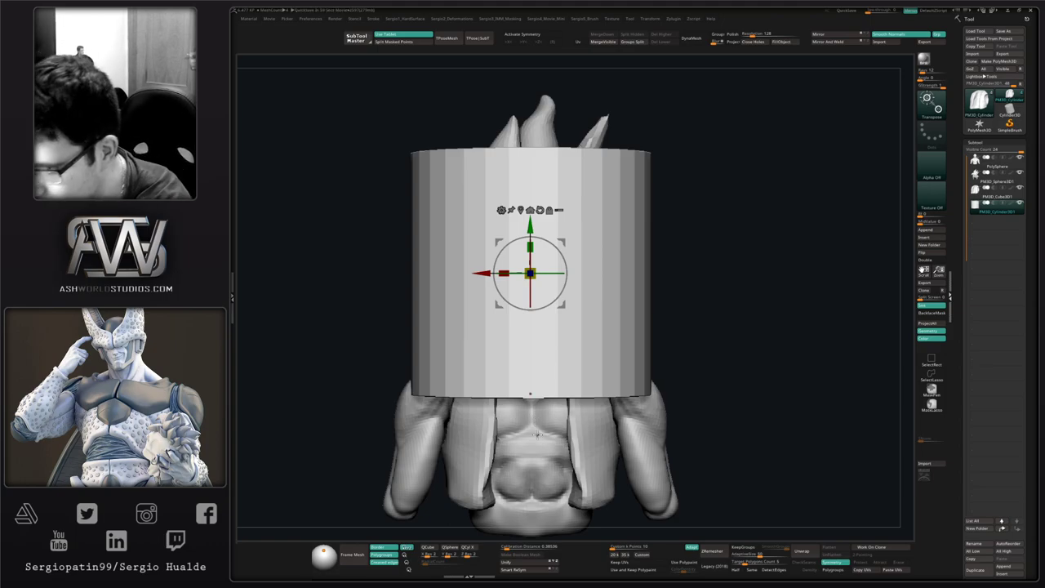
Scale down the cylinder, place it in front of the character's right shoulder and stretch it vertically into a long tube.
left_click_drag(534, 269, 443, 337)
left_click_drag(563, 243, 459, 310)
right_click_drag(459, 314, 563, 333)
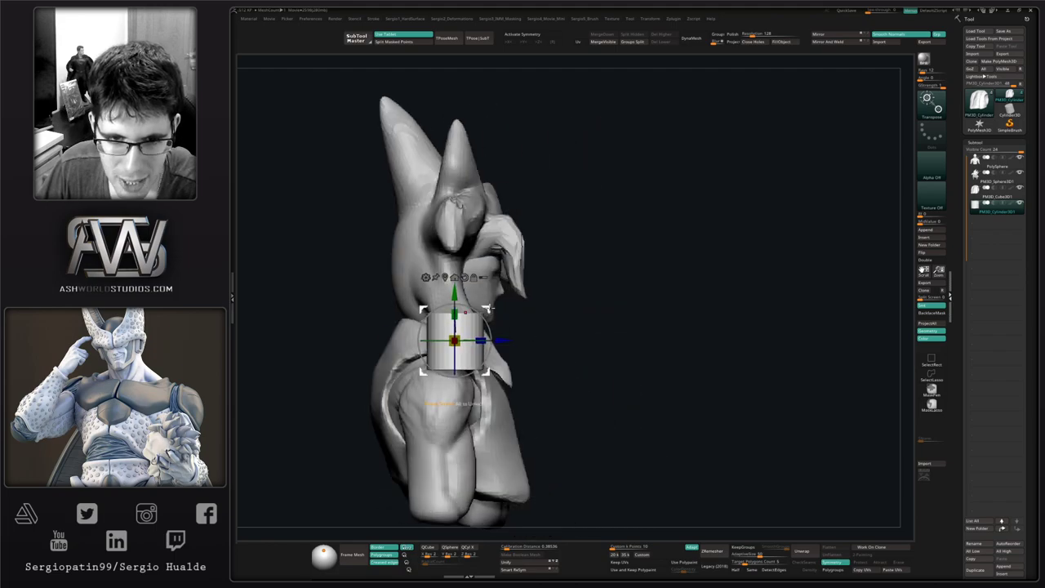
left_click_drag(488, 310, 533, 370)
right_click_drag(540, 380, 594, 354, "alt")
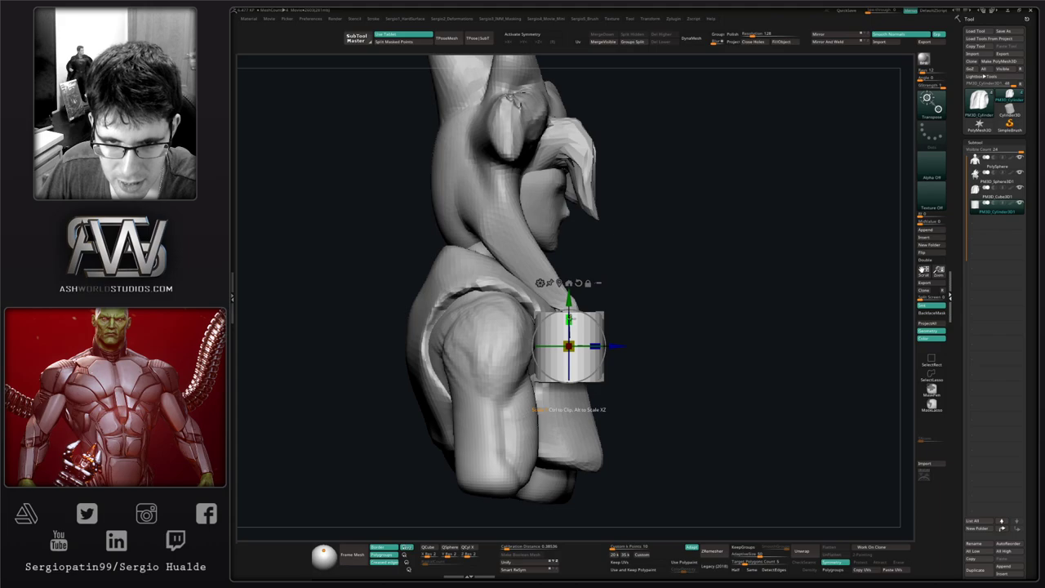
left_click_drag(568, 320, 566, 257)
right_click_drag(549, 270, 570, 249, "alt")
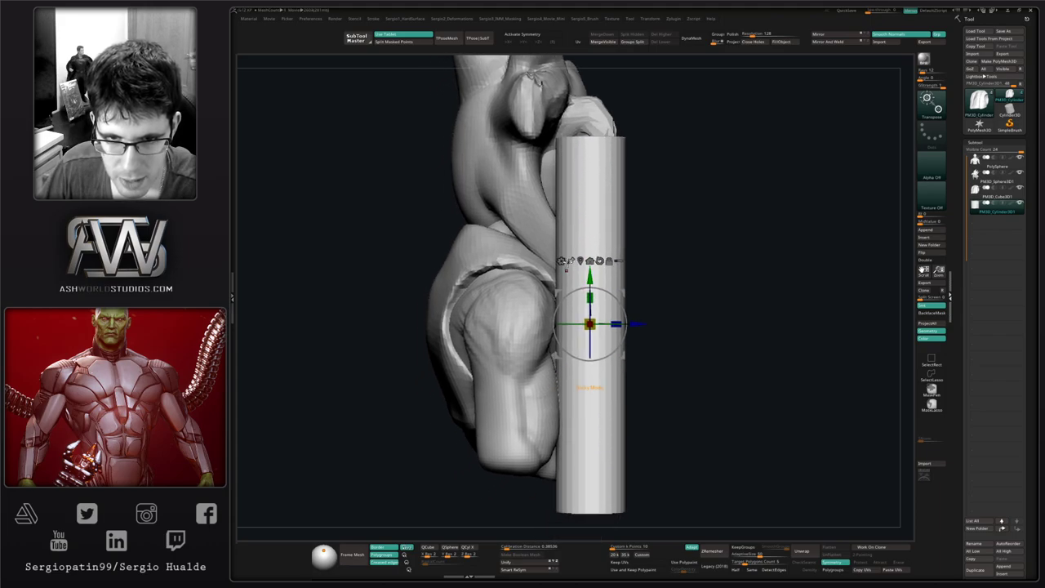
Apply the Bend Curve deformer to the cylinder and adjust the number of curve points along its length.
left_click(561, 263)
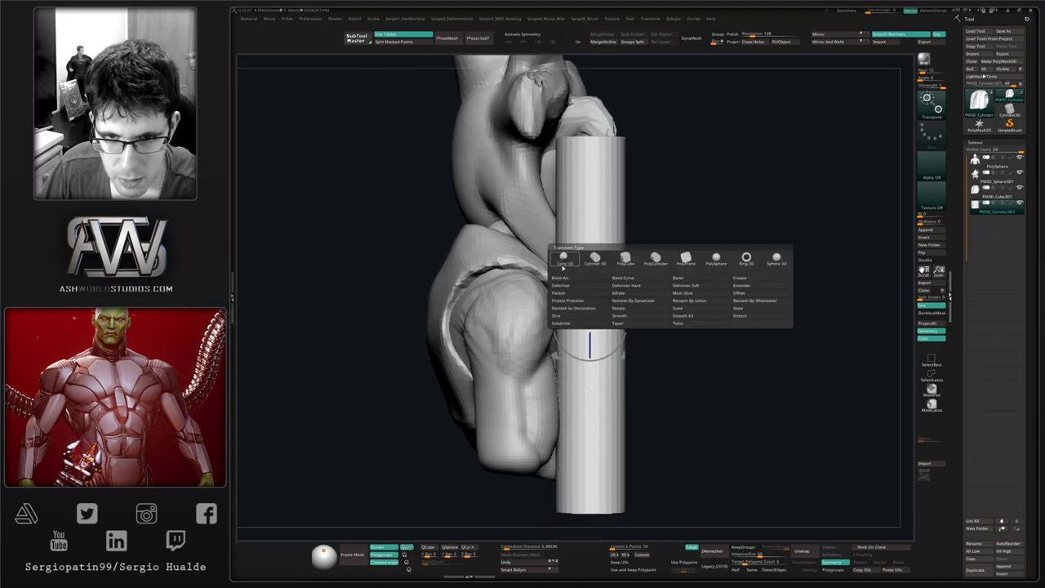
left_click(622, 277)
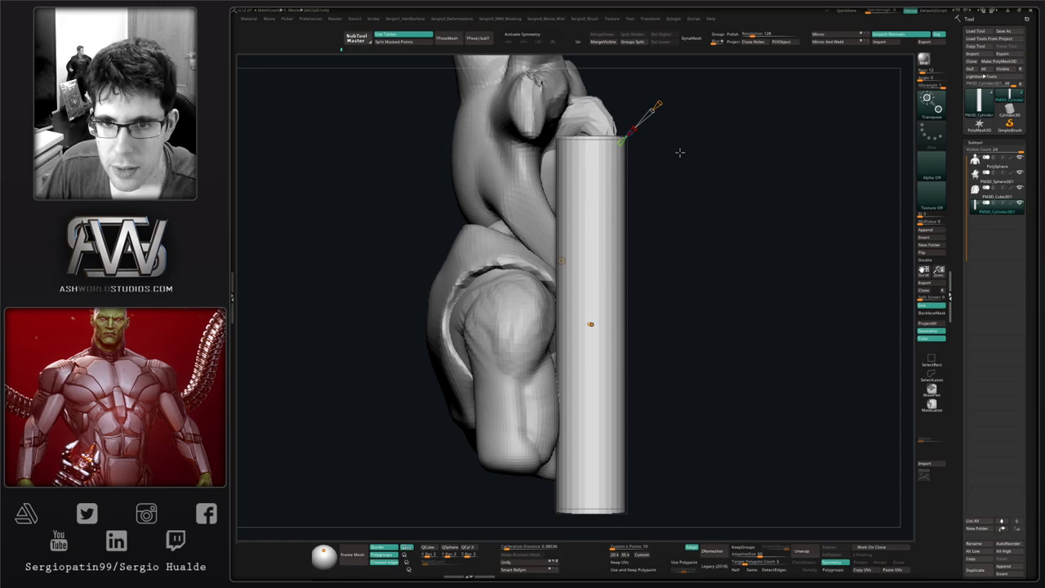
right_click_drag(678, 154, 614, 149, "shift")
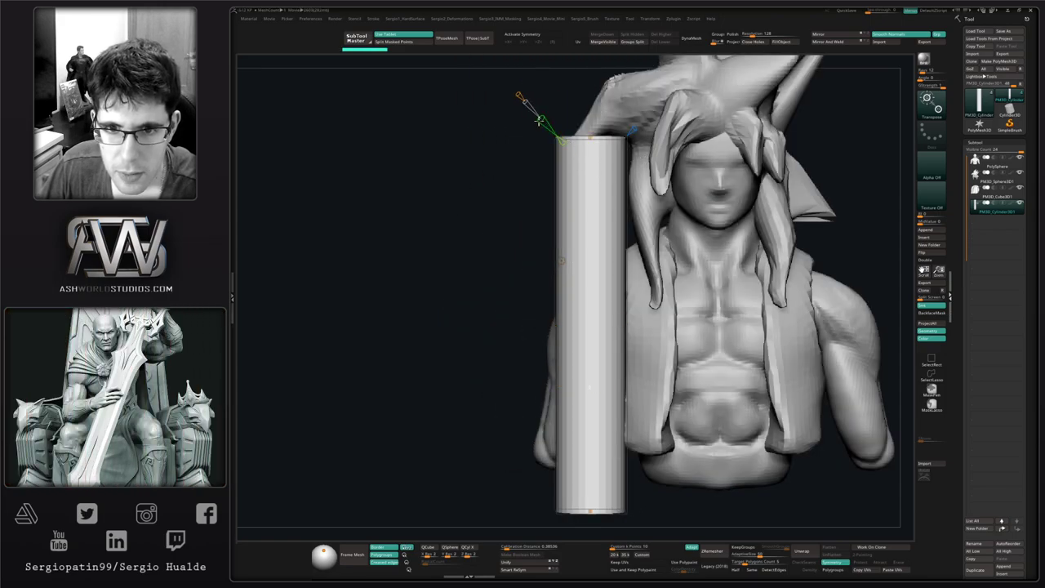
left_click_drag(539, 120, 558, 136)
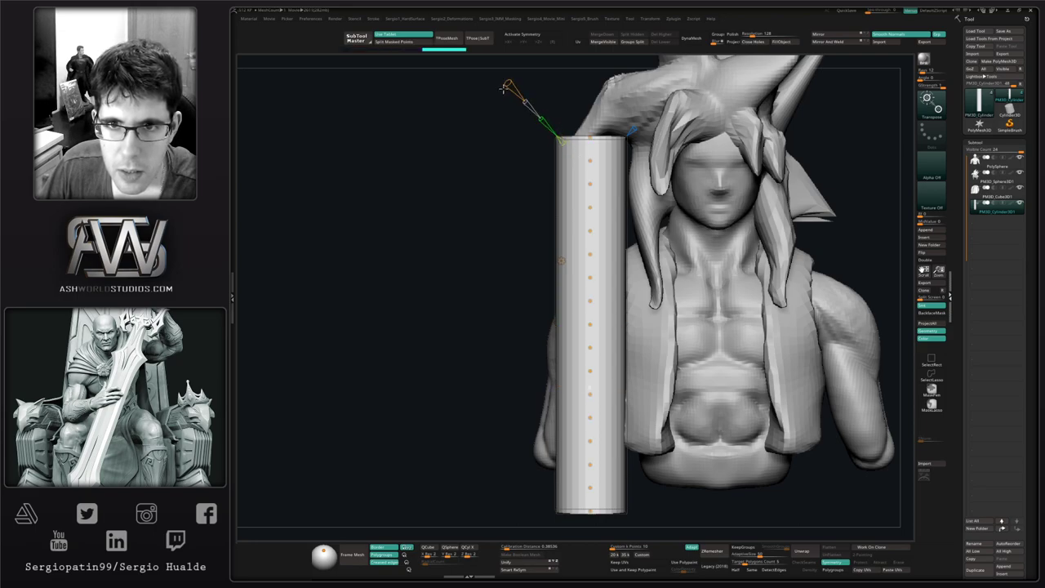
left_click_drag(506, 93, 510, 95)
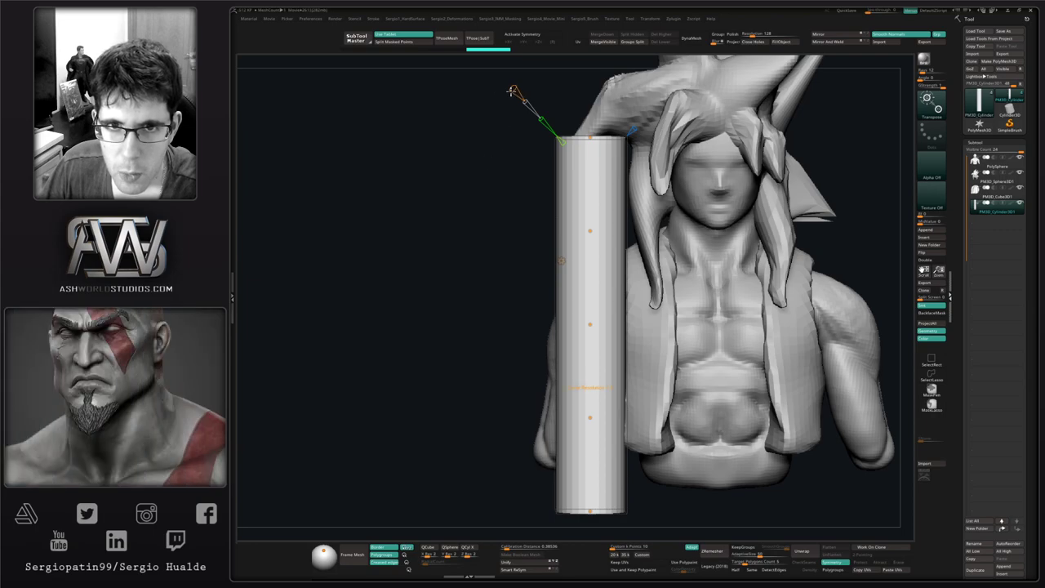
Bend the upper part of the cylinder over the character's right shoulder and down behind the arm using the curve points.
right_click_drag(503, 208, 582, 217, "shift")
left_click_drag(641, 130, 524, 385)
left_click_drag(611, 205, 505, 248)
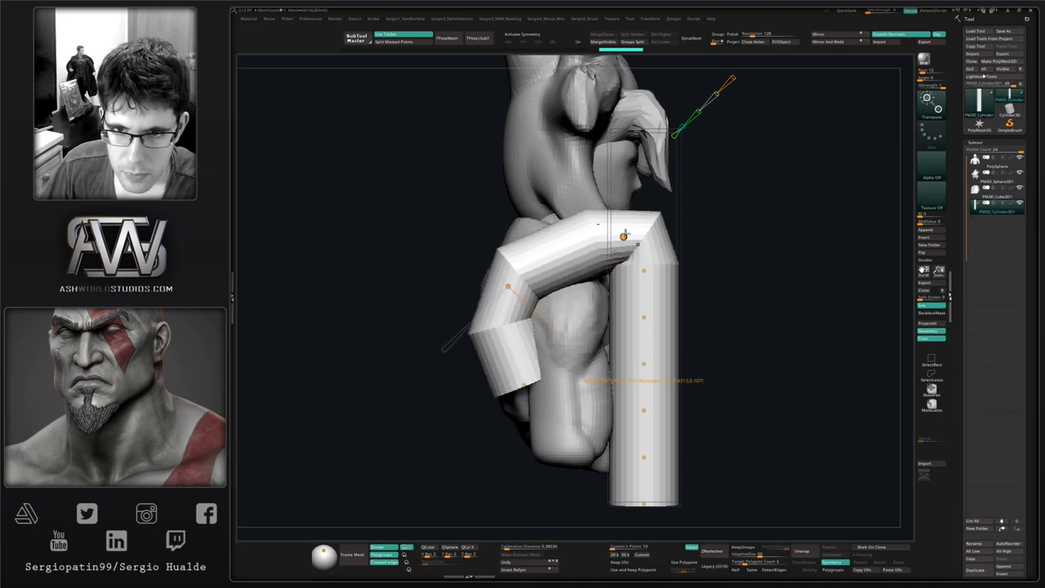
left_click_drag(625, 234, 555, 242)
left_click_drag(633, 267, 607, 243)
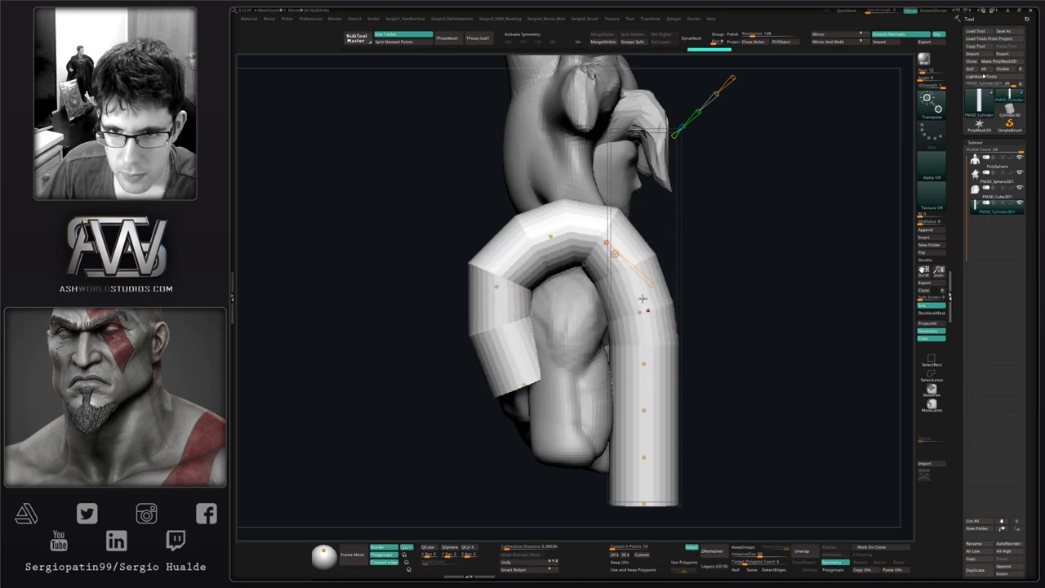
left_click_drag(640, 311, 631, 281)
left_click_drag(643, 360, 640, 310)
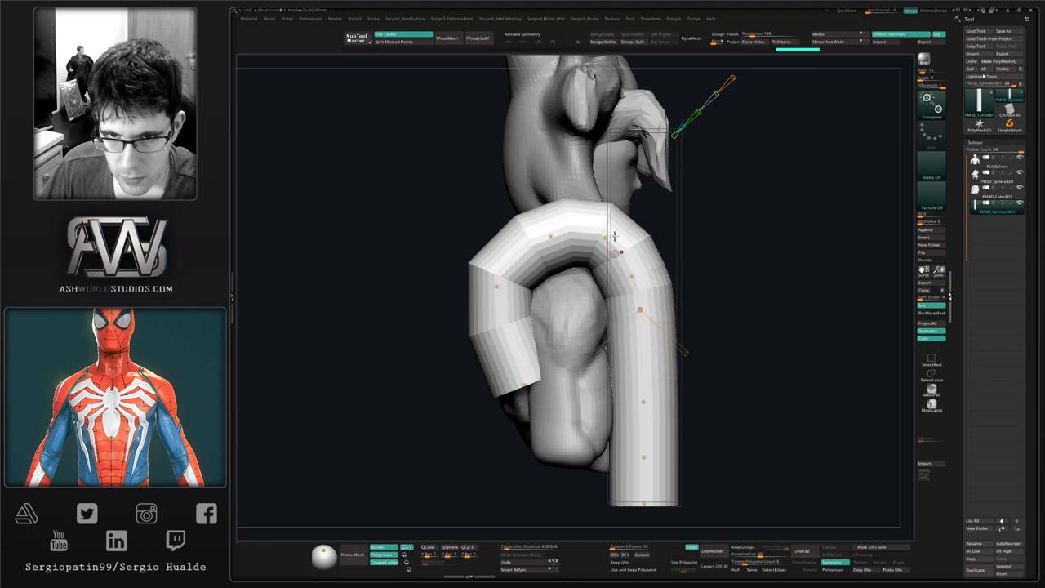
Even out the arch over the shoulder and curl the cylinder's lower part under the arm to form a near-closed ring.
left_click_drag(551, 237, 494, 333)
left_click_drag(600, 241, 559, 235)
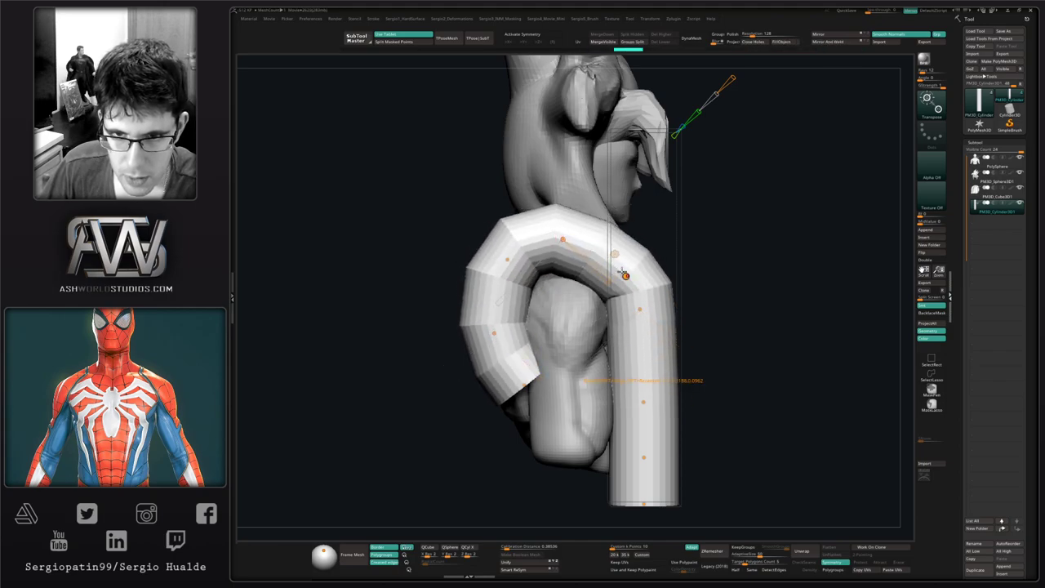
left_click_drag(625, 275, 606, 249)
left_click_drag(636, 305, 634, 284)
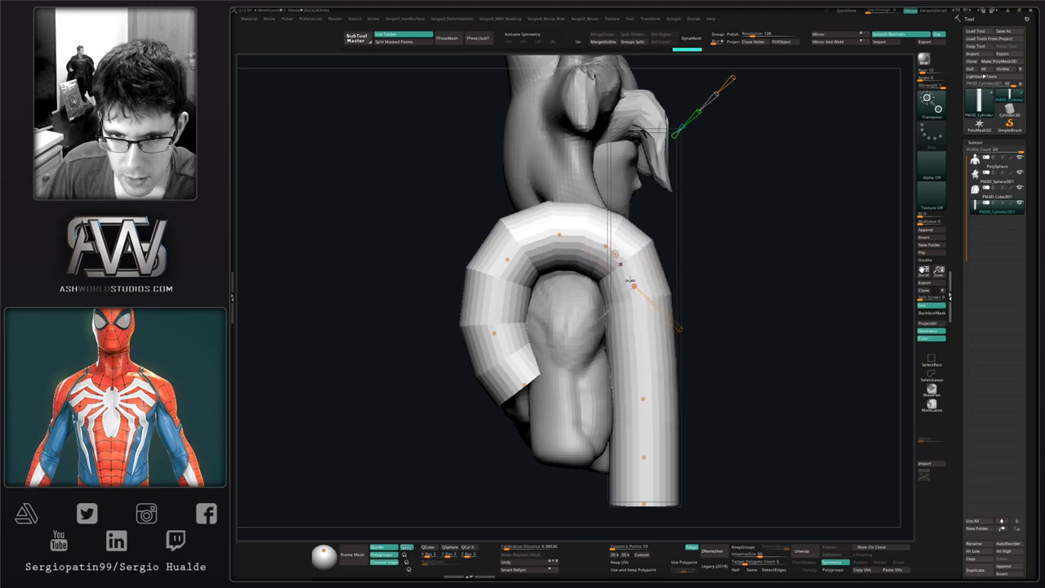
left_click_drag(643, 398, 646, 317)
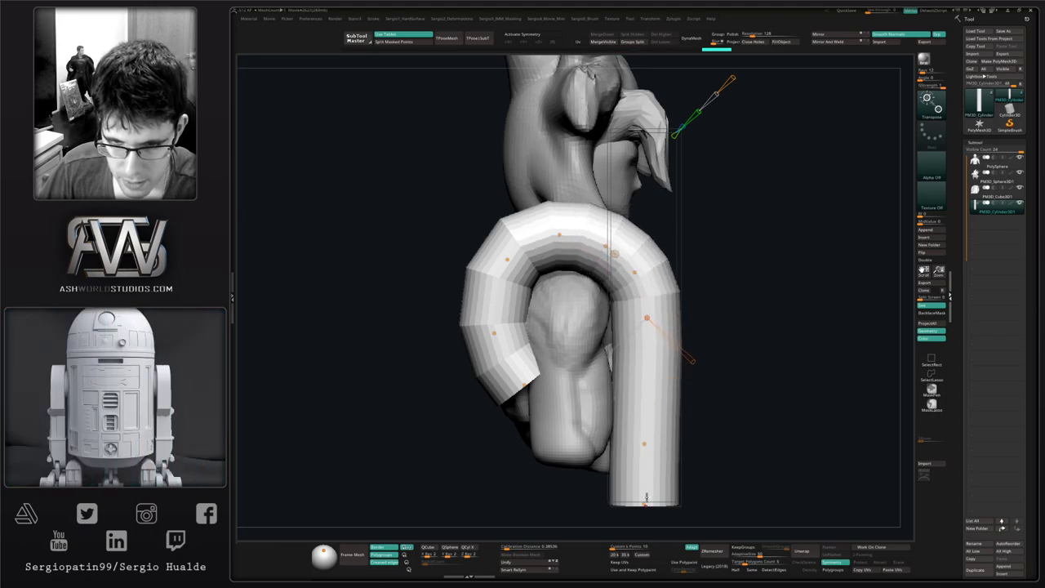
left_click_drag(643, 444, 629, 372)
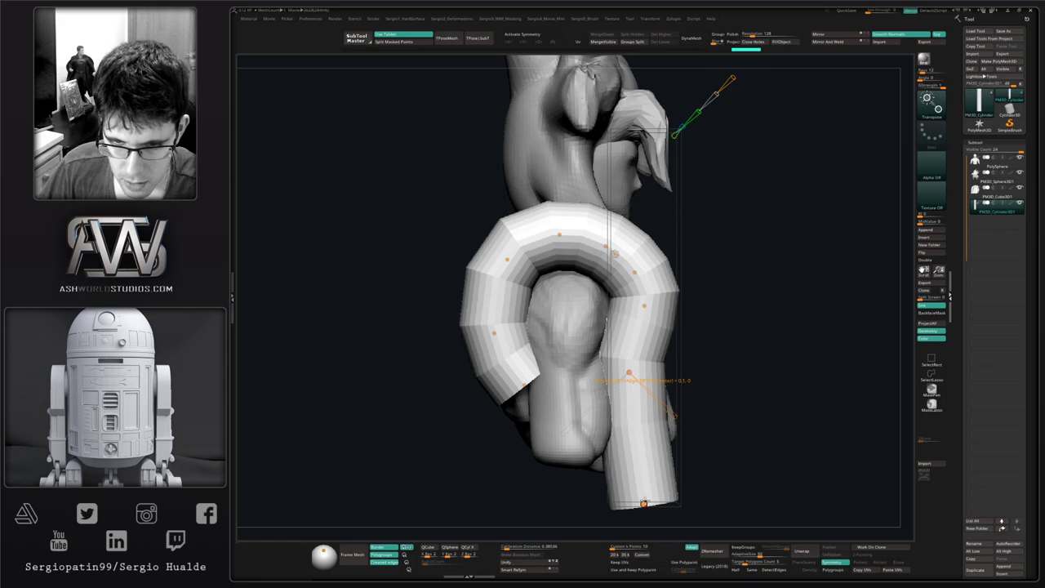
left_click_drag(644, 502, 578, 398)
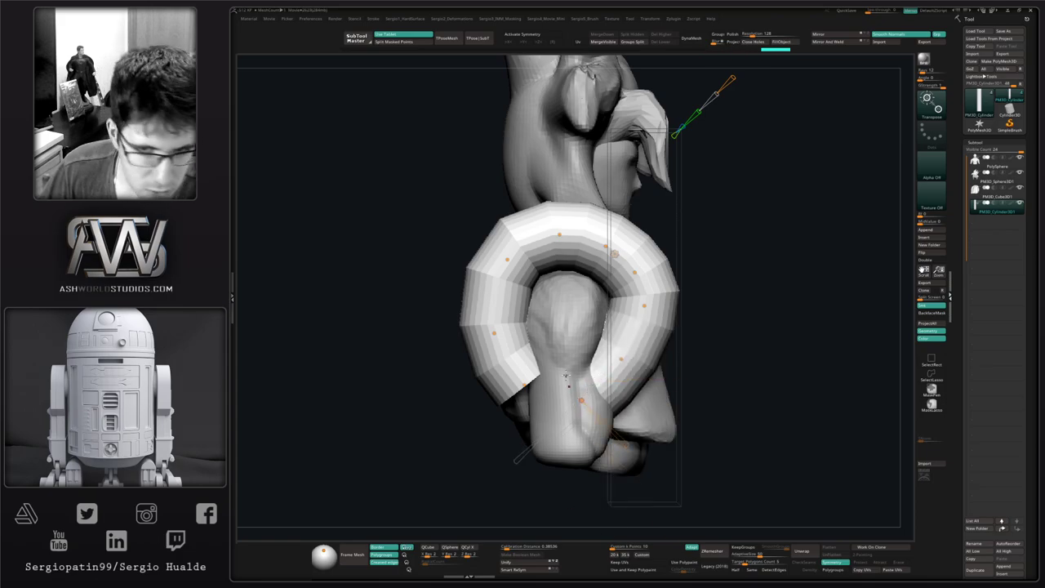
Adjust the ring's lower end points from behind, then try moving one end further and undo that move.
right_click_drag(565, 376, 604, 362)
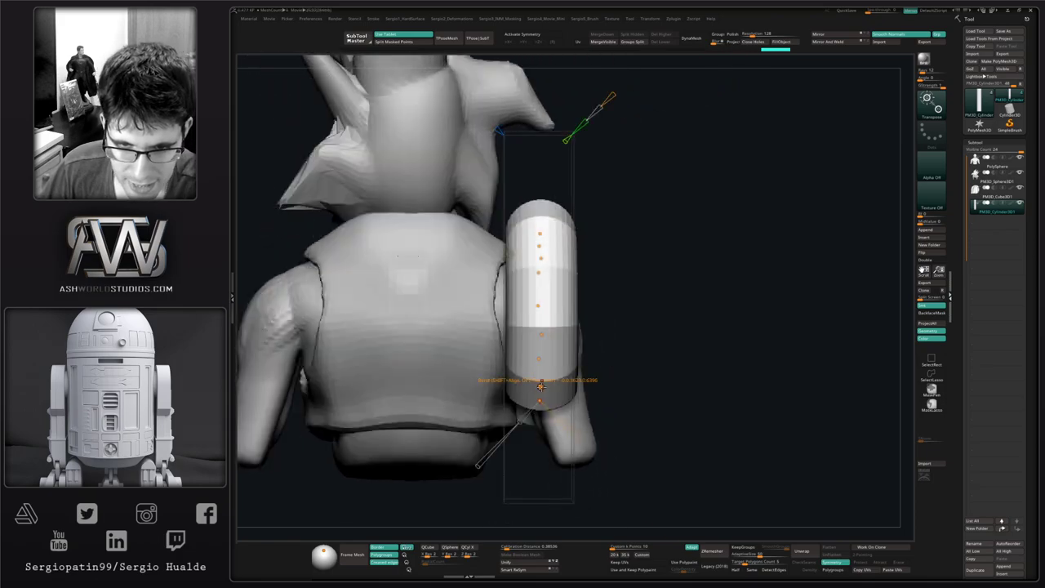
mouse_move(540, 387)
left_mouse_down()
mouse_move(491, 377)
mouse_move(549, 392)
left_mouse_up()
right_click_drag(552, 376, 566, 349)
left_click_drag(524, 402, 492, 379)
key("ctrl+z")
right_click_drag(670, 355, 593, 362)
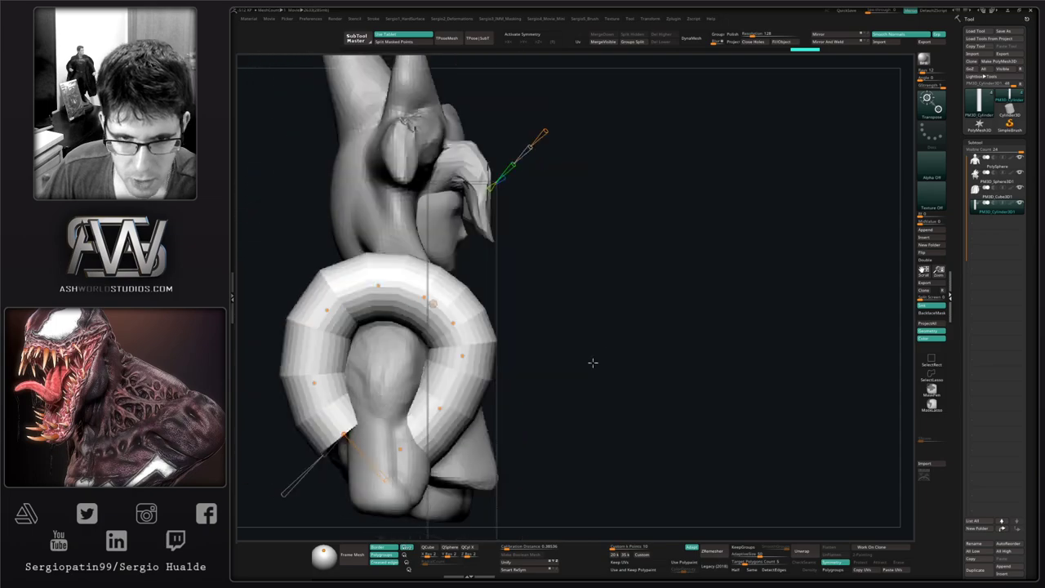
Move and taper the ring's front lower end beneath the arm, then check its fit from the front quarter.
right_click_drag(397, 377, 543, 361, "alt")
left_click_drag(430, 479, 450, 453)
right_click_drag(549, 433, 567, 376, "alt")
left_click(564, 376)
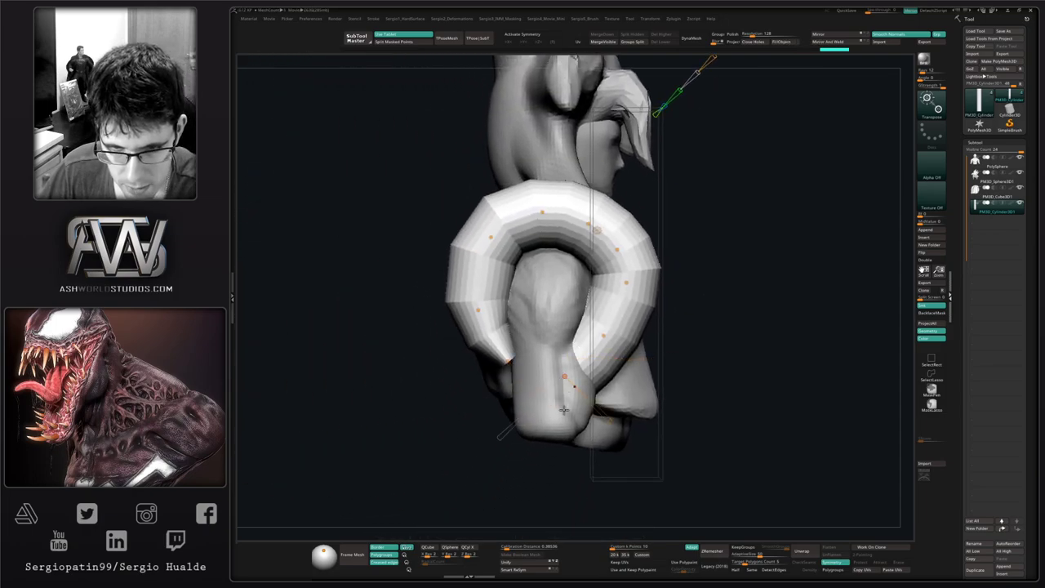
left_click_drag(500, 437, 537, 409)
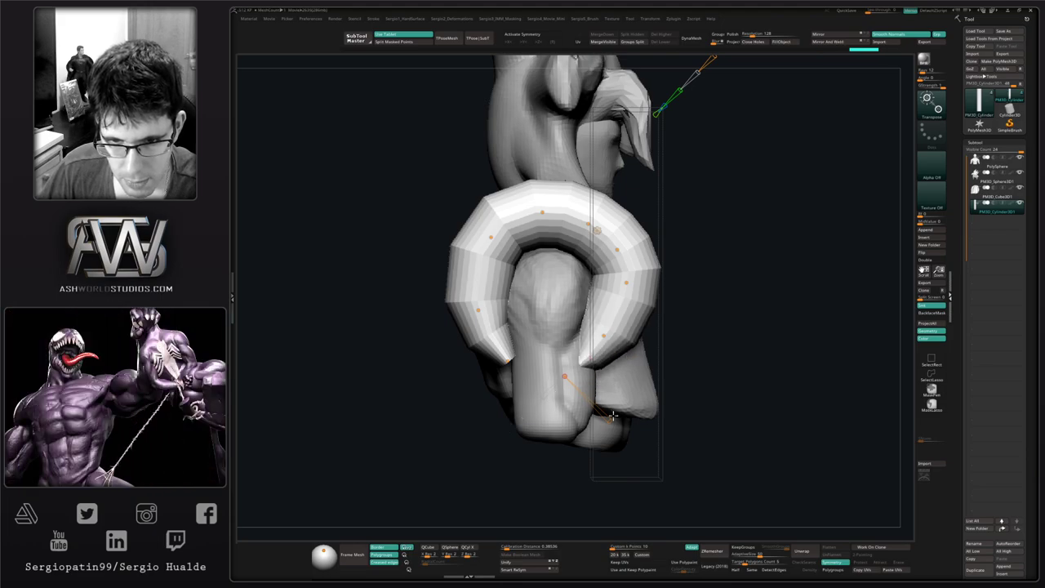
left_click_drag(614, 418, 602, 410)
right_click_drag(614, 388, 538, 377)
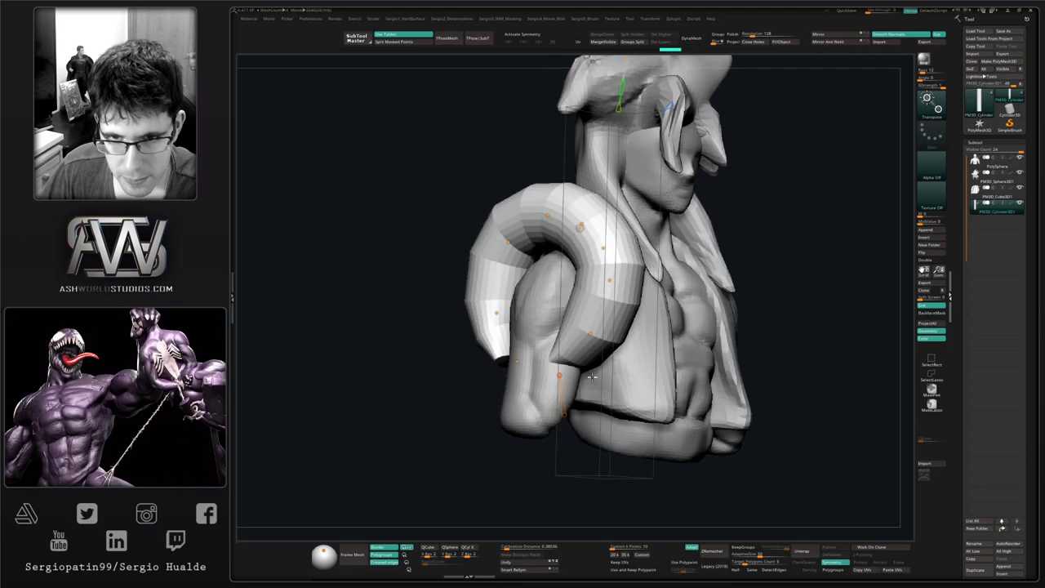
Adjust the ring's upper curve point above the shoulder in side view.
right_click_drag(633, 292, 651, 397, "alt")
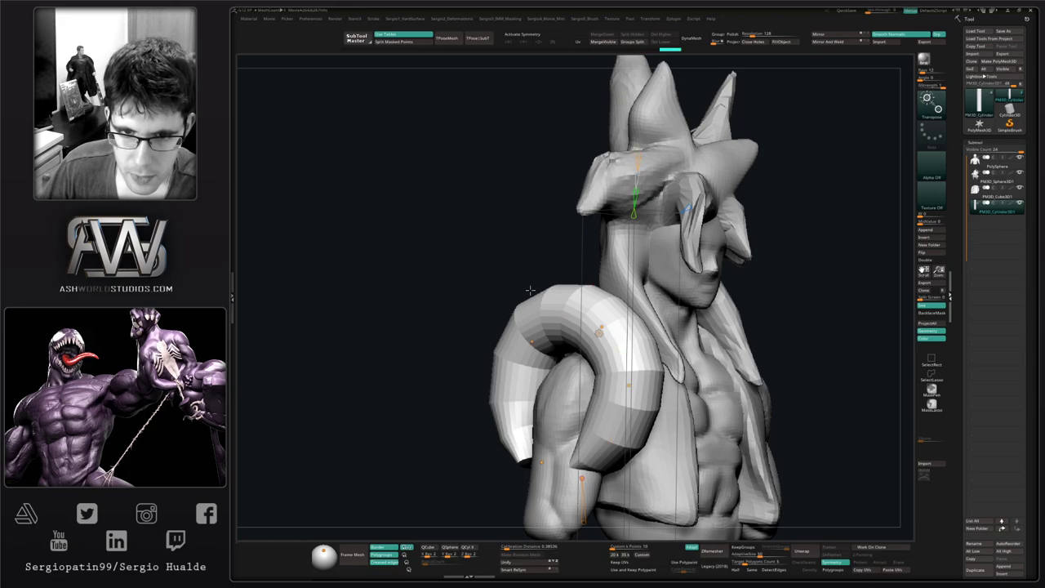
right_click_drag(530, 290, 585, 312)
mouse_move(595, 291)
left_mouse_down()
mouse_move(582, 277)
mouse_move(595, 266)
mouse_move(596, 282)
left_mouse_up()
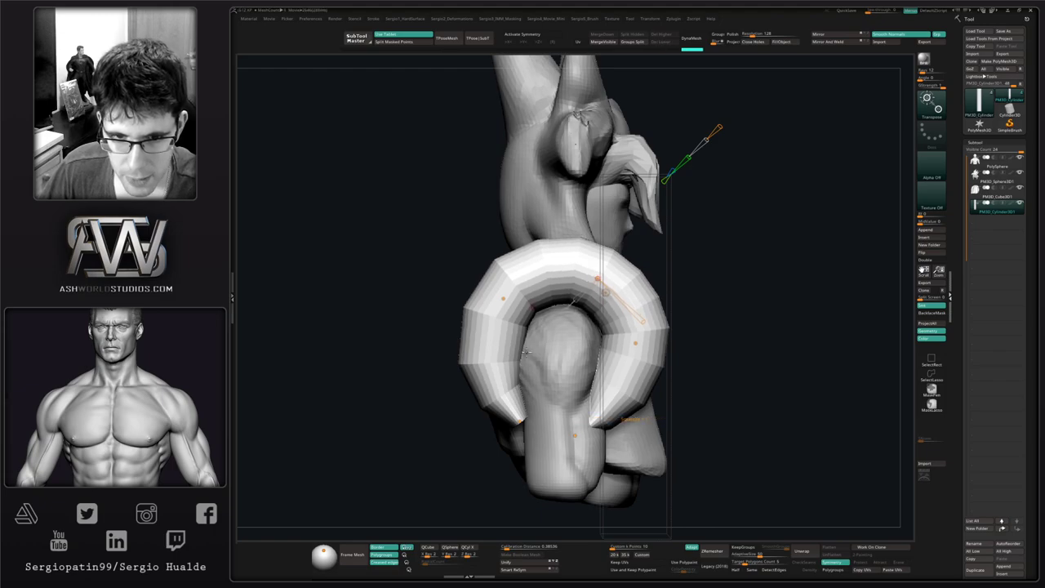
Isolate the ring and taper its front lower end with the end curve point.
right_click_drag(519, 421, 523, 373)
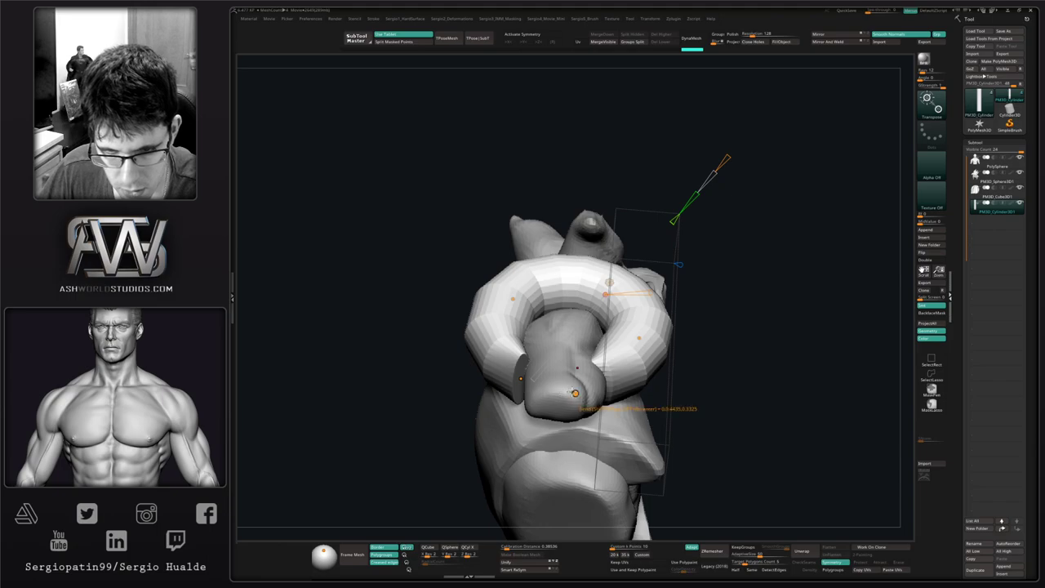
right_click_drag(558, 411, 569, 415)
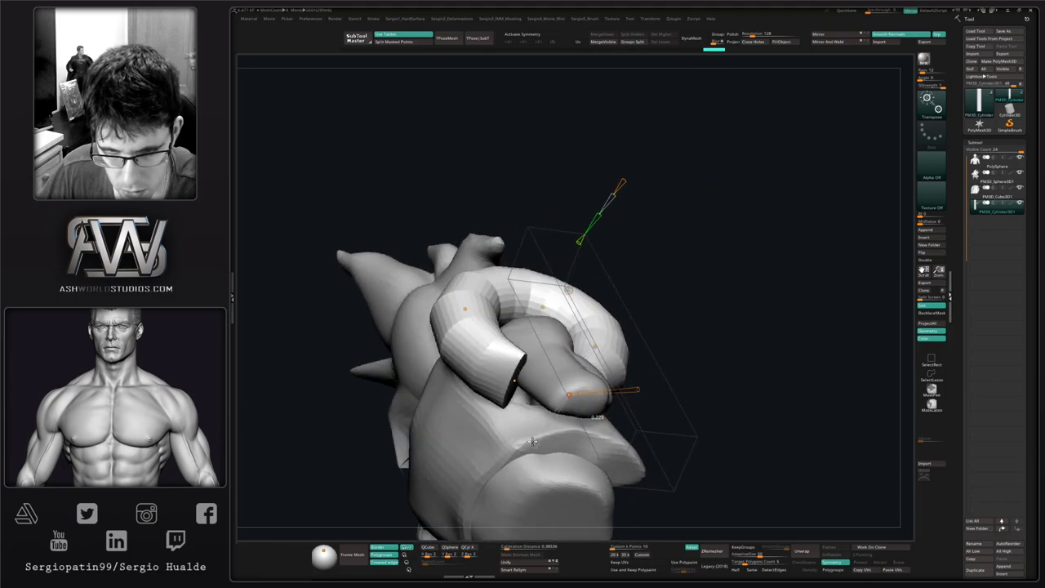
left_click_drag(523, 451, 522, 457)
key("alt+s")
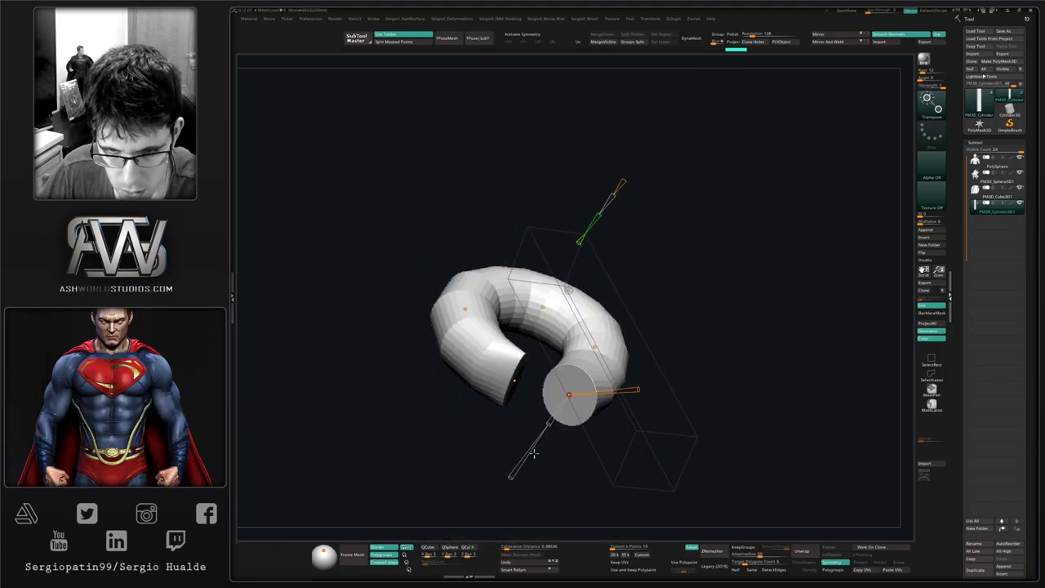
key("ctrl+z")
left_click_drag(542, 432, 508, 481)
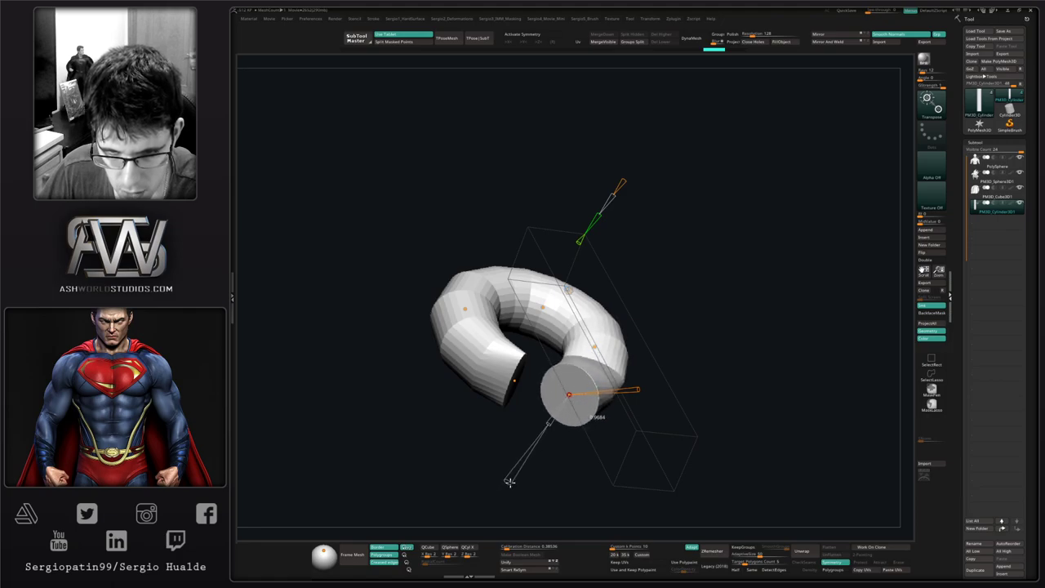
left_click_drag(546, 423, 489, 400)
Turn and taper the ring's rear lower end to match the front one.
left_click(473, 376)
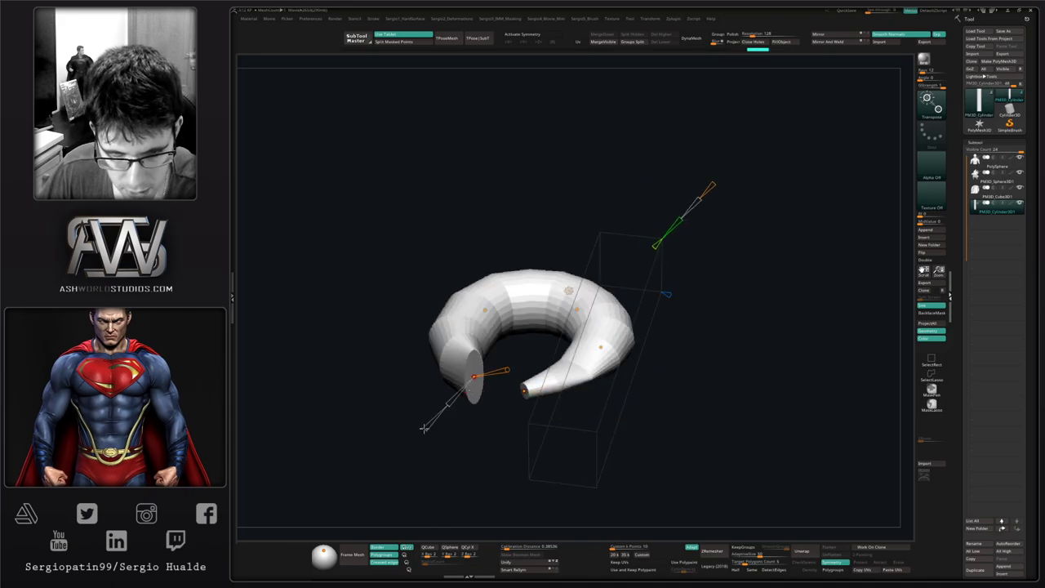
left_click_drag(422, 429, 396, 457)
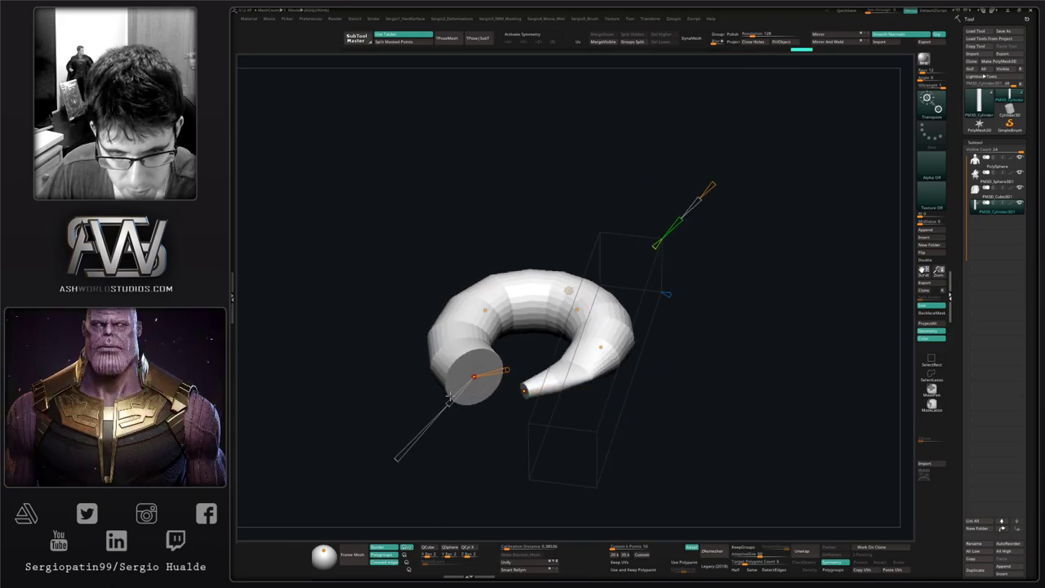
mouse_move(449, 400)
left_mouse_down()
mouse_move(435, 414)
mouse_move(463, 388)
mouse_move(523, 414)
mouse_move(537, 438)
left_mouse_up()
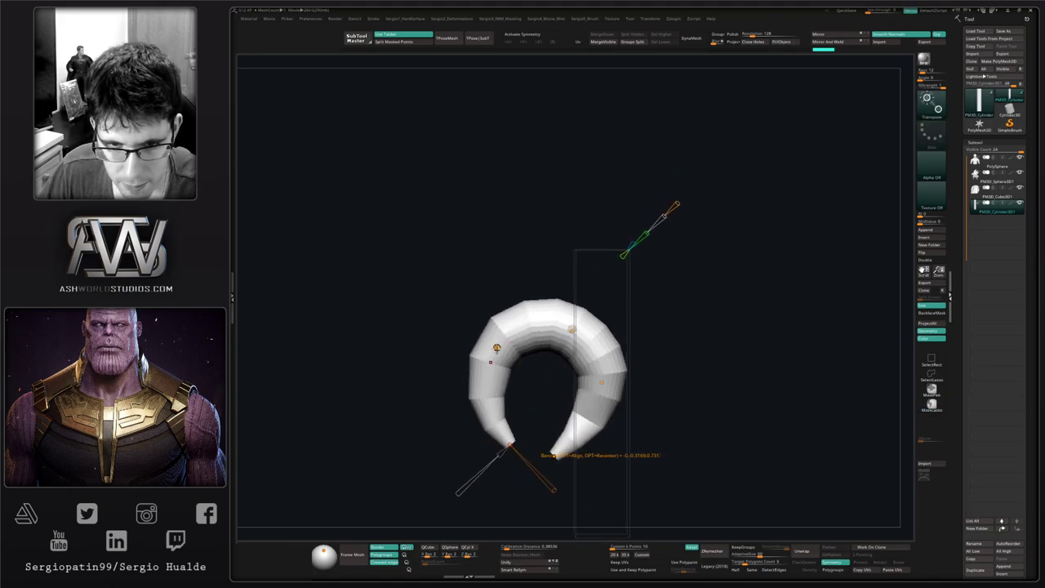
Slim the ring's cross-section at its rear, upper and front curve points.
left_click(496, 348)
mouse_move(482, 361)
left_mouse_down()
mouse_move(475, 371)
mouse_move(489, 356)
left_mouse_up()
left_click(571, 329)
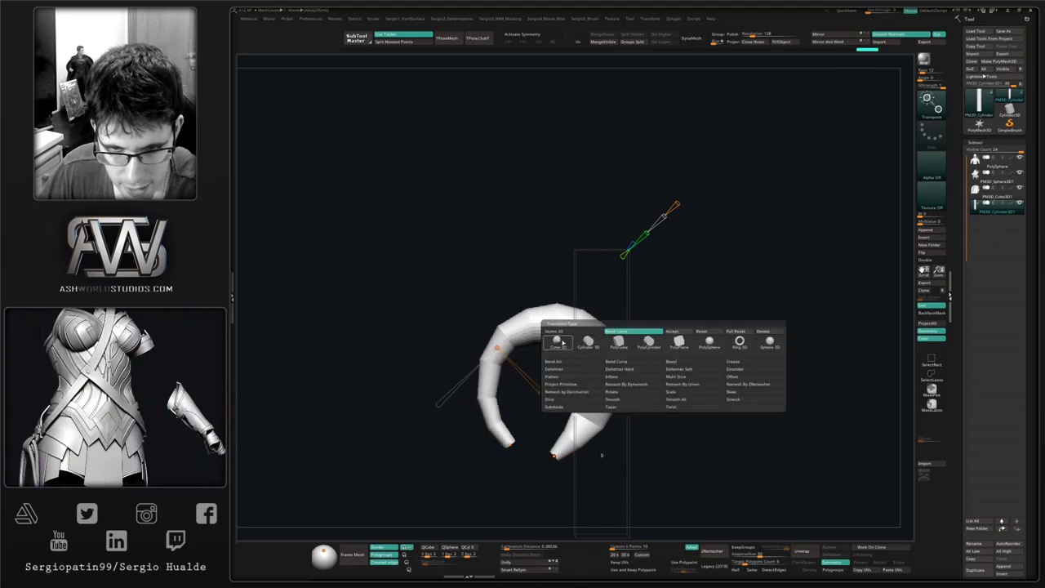
left_click(571, 331)
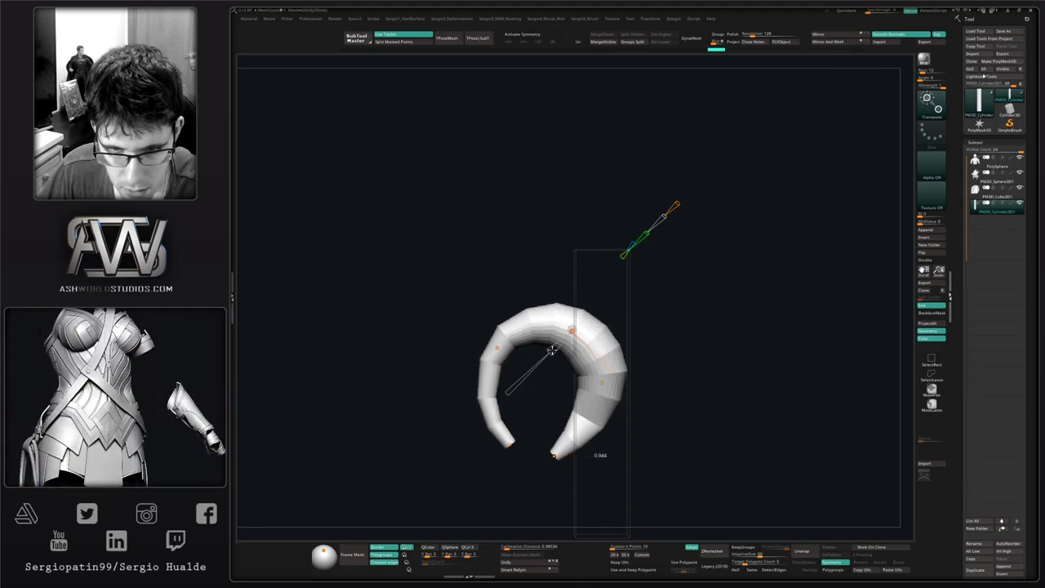
mouse_move(552, 349)
left_mouse_down()
mouse_move(569, 333)
mouse_move(560, 345)
left_mouse_up()
left_click(599, 381)
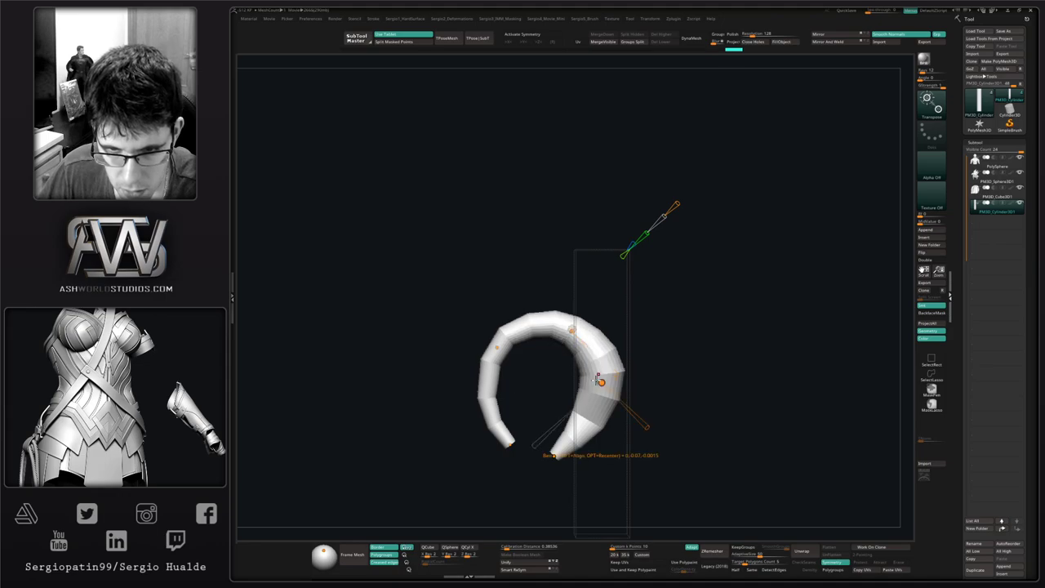
left_click_drag(575, 404, 586, 396)
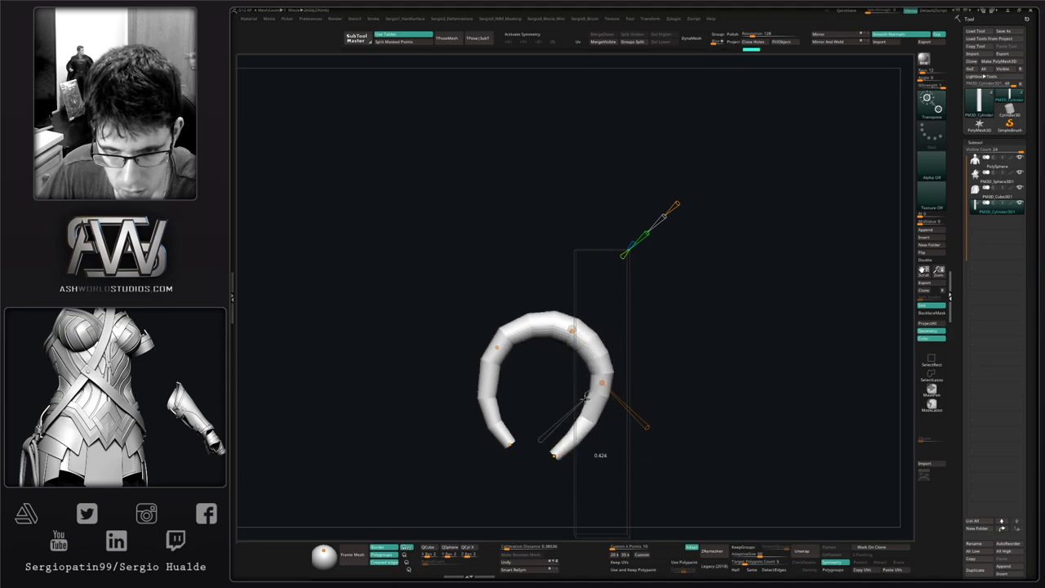
Slightly thicken the ring at its rear and upper curve points to even out the arch.
left_click(497, 347)
left_click_drag(488, 362, 490, 355)
left_click(571, 329)
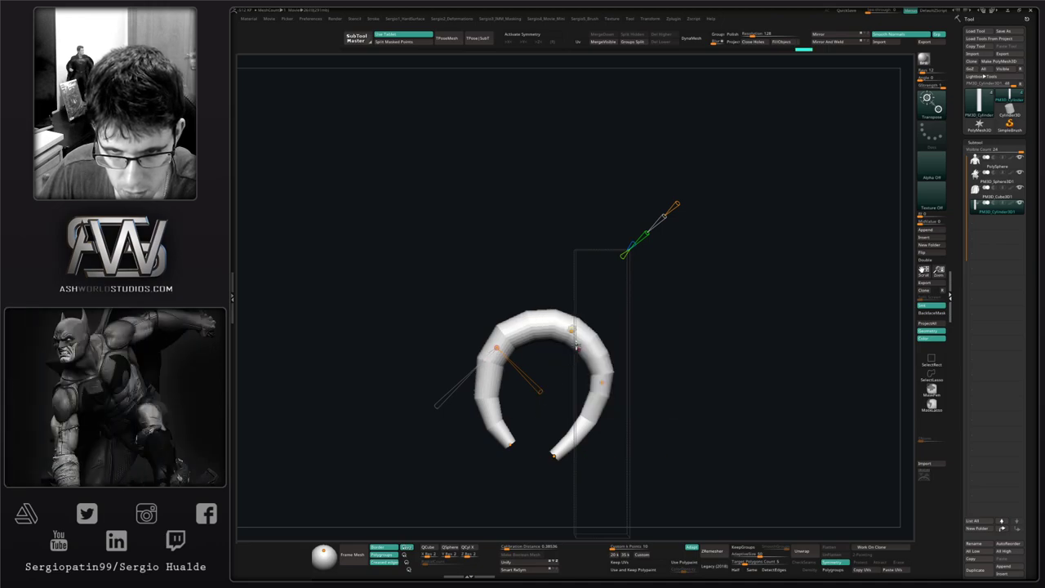
left_click(571, 332)
left_click_drag(555, 355, 557, 345)
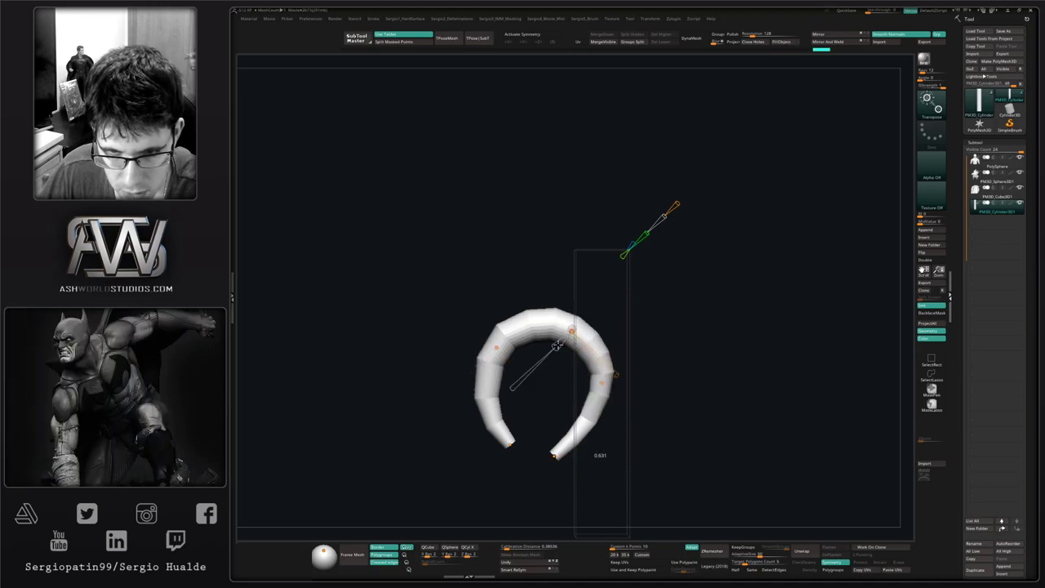
Bring the bust back into view and accept the Bend Curve deformation on the ring.
key("q")
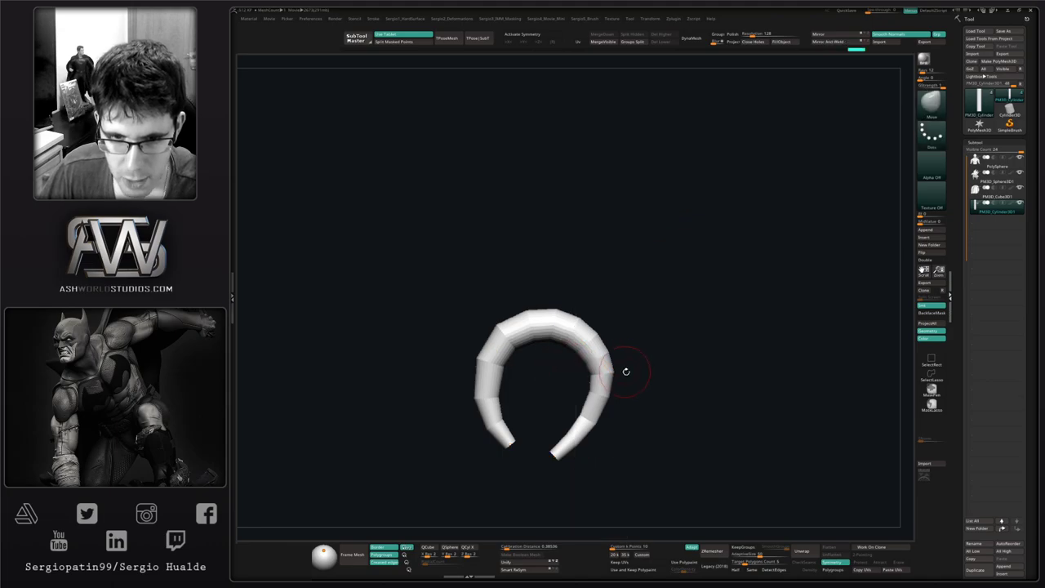
key("alt+s")
mouse_move(621, 372)
left_mouse_down()
mouse_move(531, 377)
mouse_move(620, 382)
left_mouse_up()
key("w")
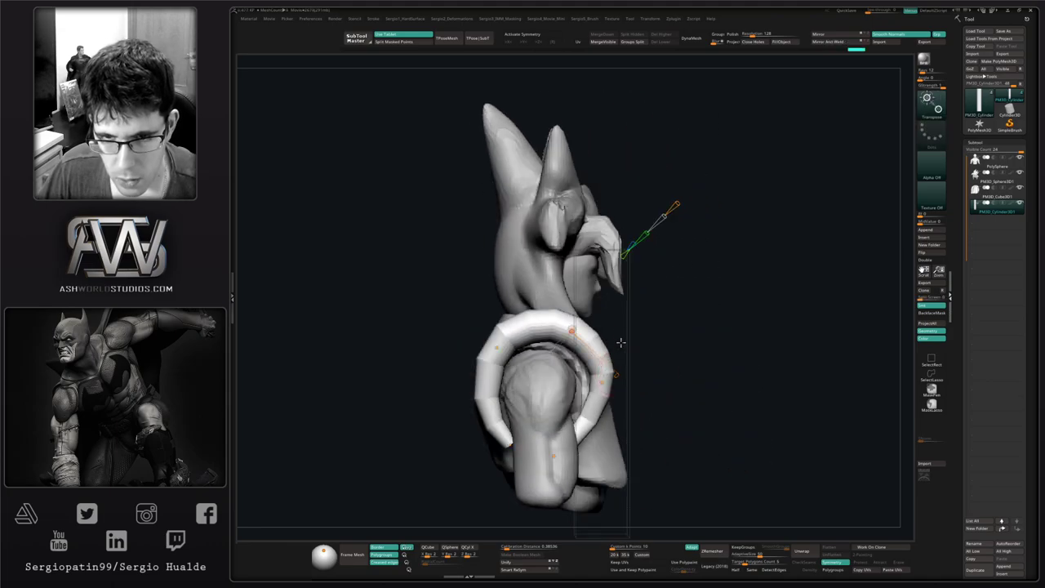
left_click(574, 322)
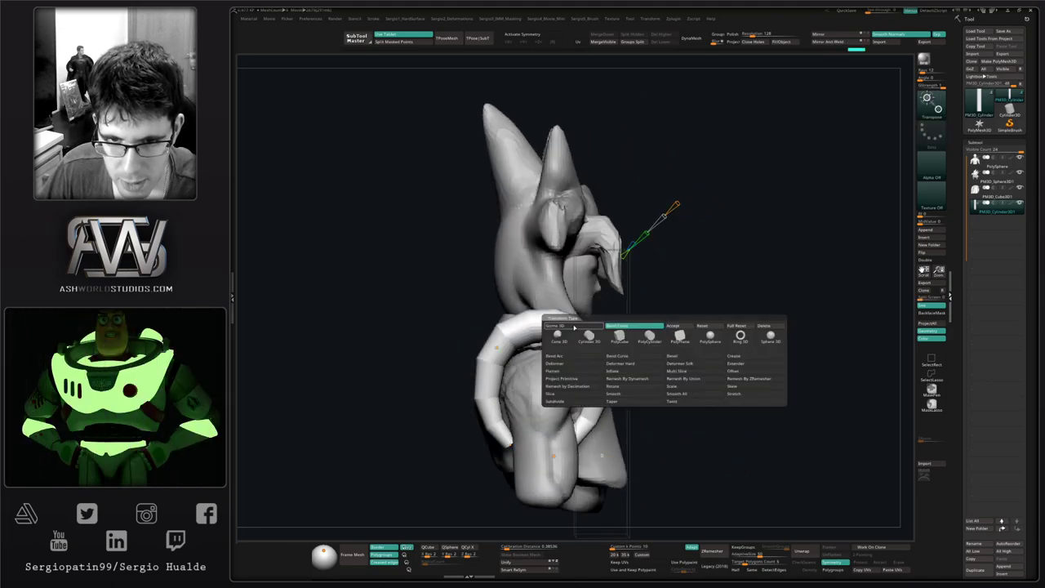
left_click(675, 325)
left_click_drag(759, 204, 684, 206)
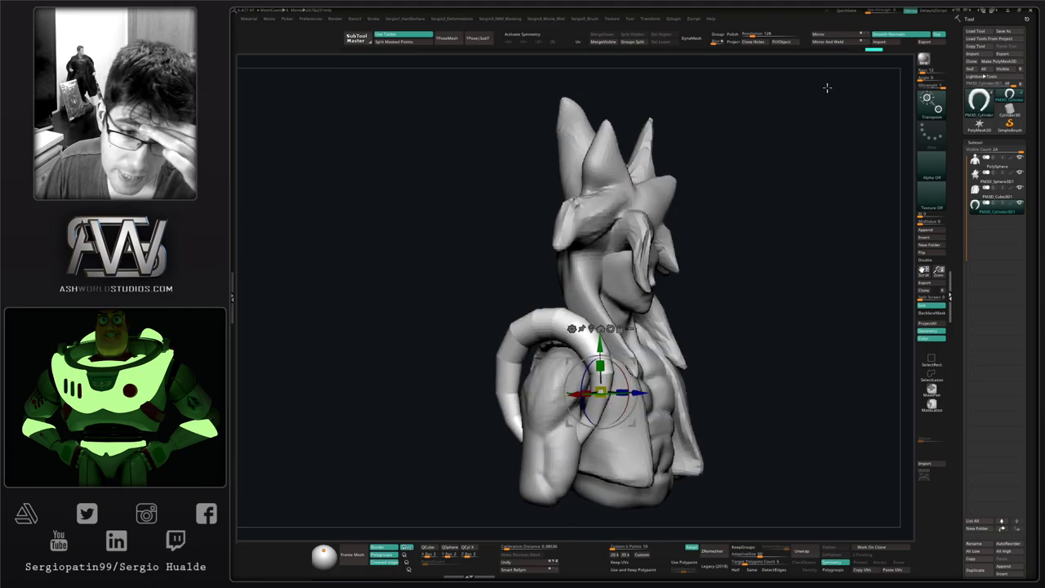
Duplicate the shoulder ring and rotate and move the copy so it wraps around the neck with its opening in front.
left_click_drag(796, 270, 712, 286)
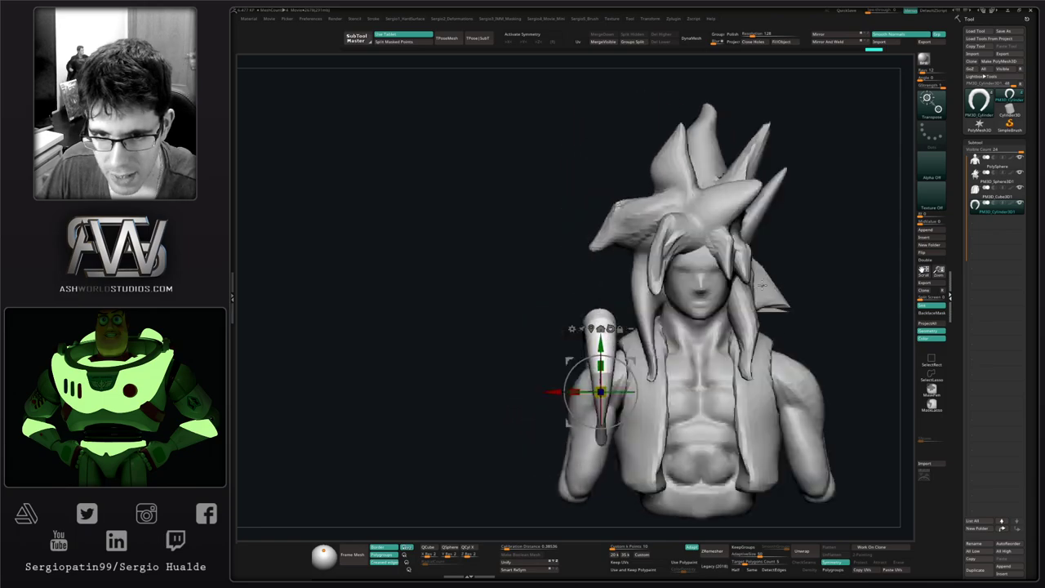
left_click_drag(638, 357, 731, 316, "ctrl")
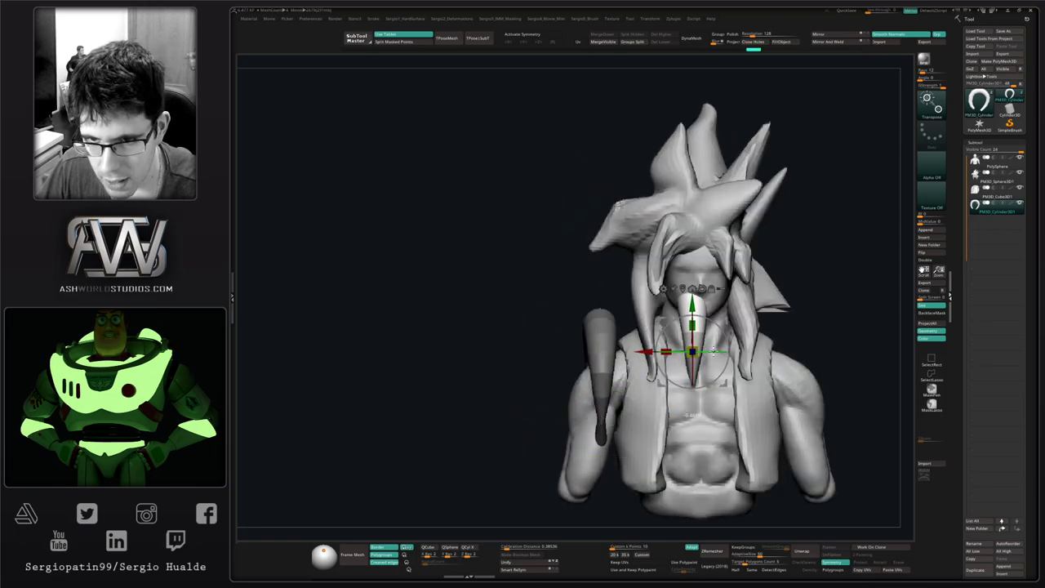
left_click_drag(709, 351, 864, 328)
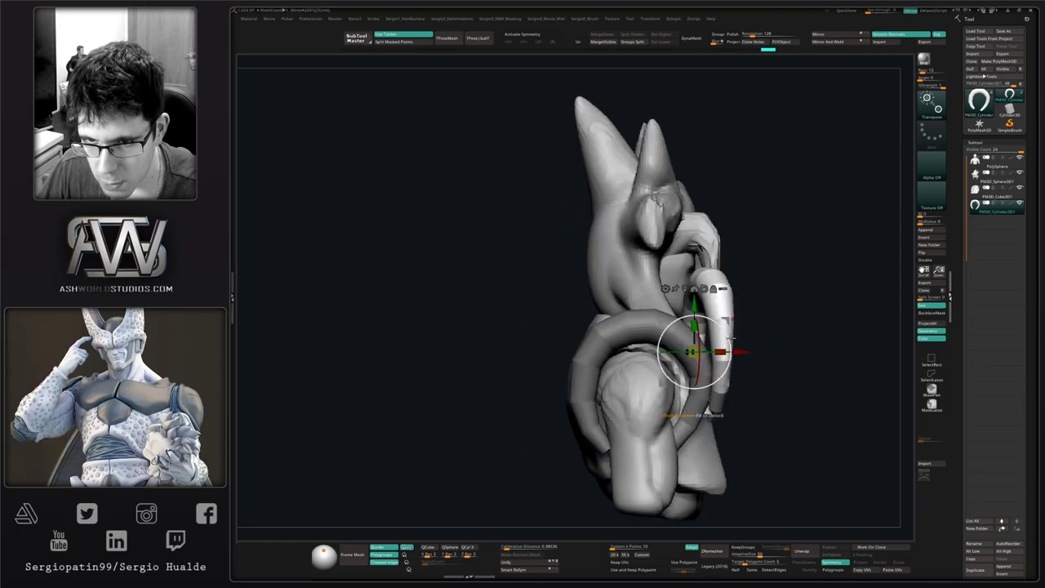
left_click_drag(723, 367, 646, 294)
right_click_drag(647, 295, 698, 341)
left_click_drag(545, 317, 478, 322)
right_click_drag(625, 318, 674, 348, "shift")
left_click_drag(602, 330, 632, 328)
Clear the mask, use Mirror And Weld on the isolated rings, and activate symmetry with the bust shown again.
right_click_drag(738, 343, 696, 263)
key("alt+s")
left_click_drag(696, 263, 699, 277, "ctrl")
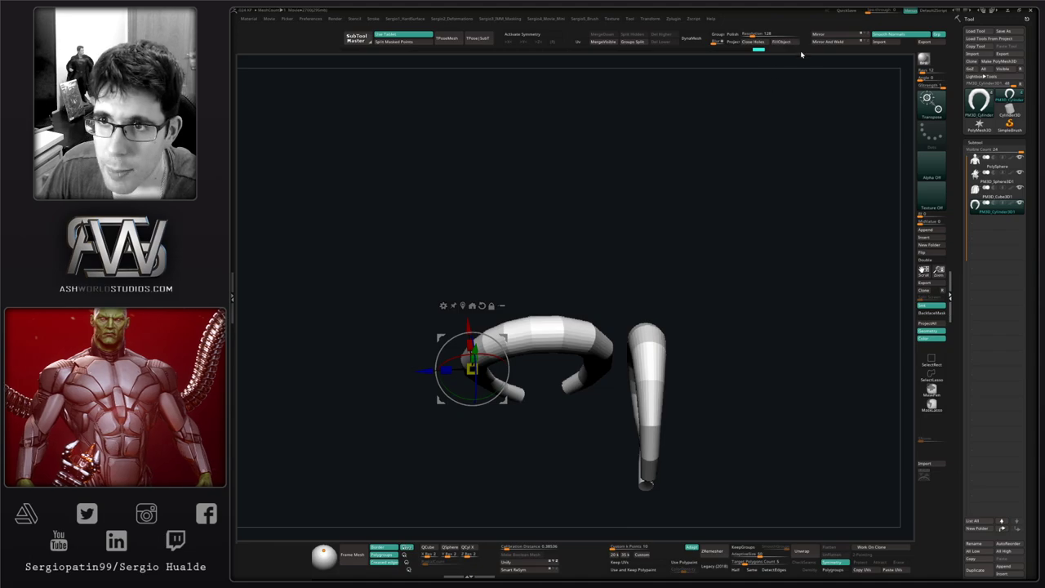
left_click(828, 43)
key("shift+f")
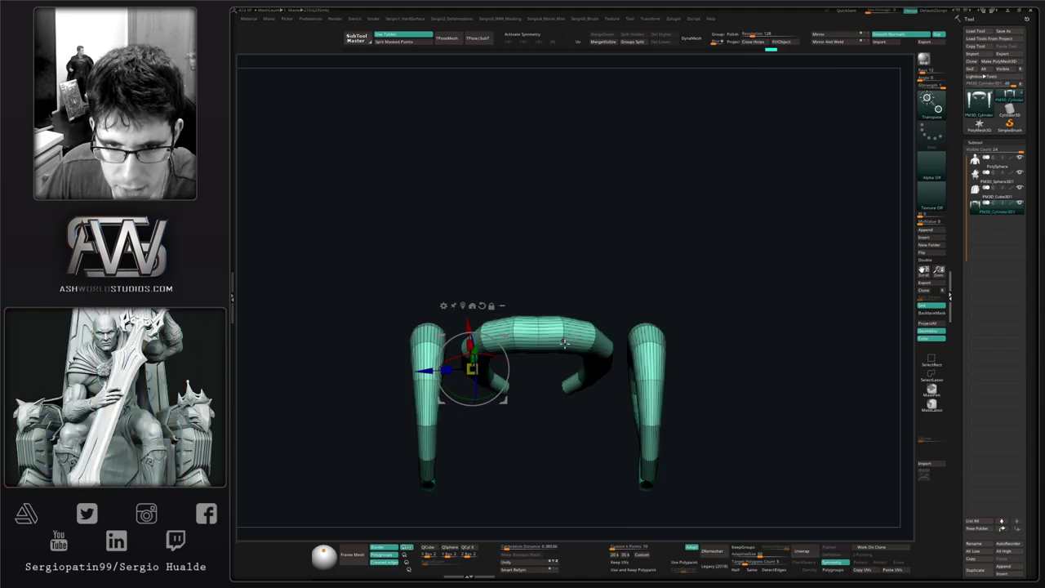
right_click_drag(582, 336, 681, 352)
key("shift+f")
key("x")
key("alt+s")
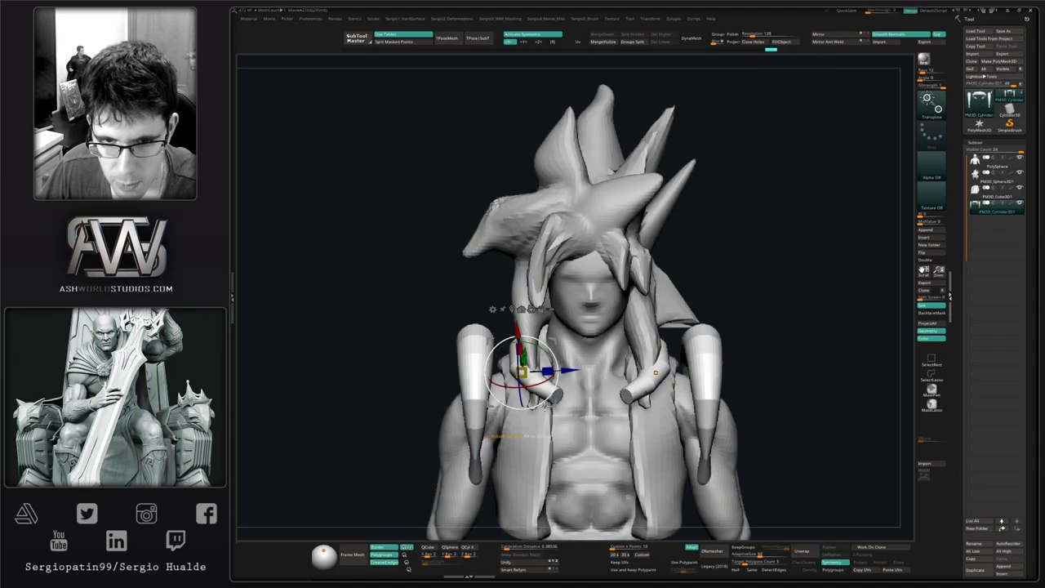
Assign separate polygroups to the shoulder rings and the neck ring, and run Mirror And Weld again.
key("q")
mouse_move(635, 414)
right_mouse_down()
mouse_move(679, 416)
mouse_move(623, 380)
mouse_move(677, 385)
right_mouse_up()
key("shift+f")
right_click_drag(598, 347, 531, 351)
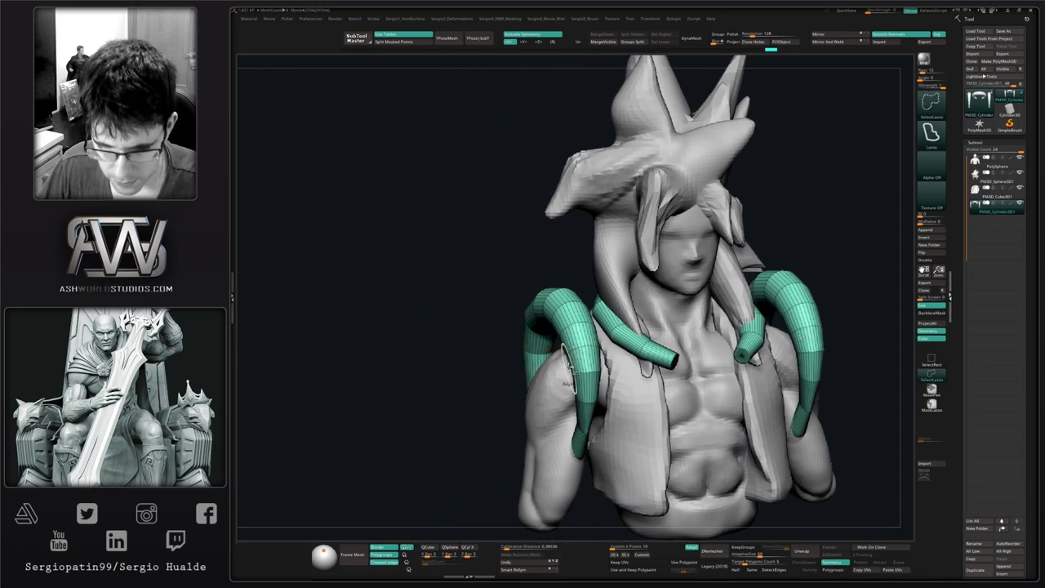
key("ctrl+shift+w")
left_click(835, 45)
key("w")
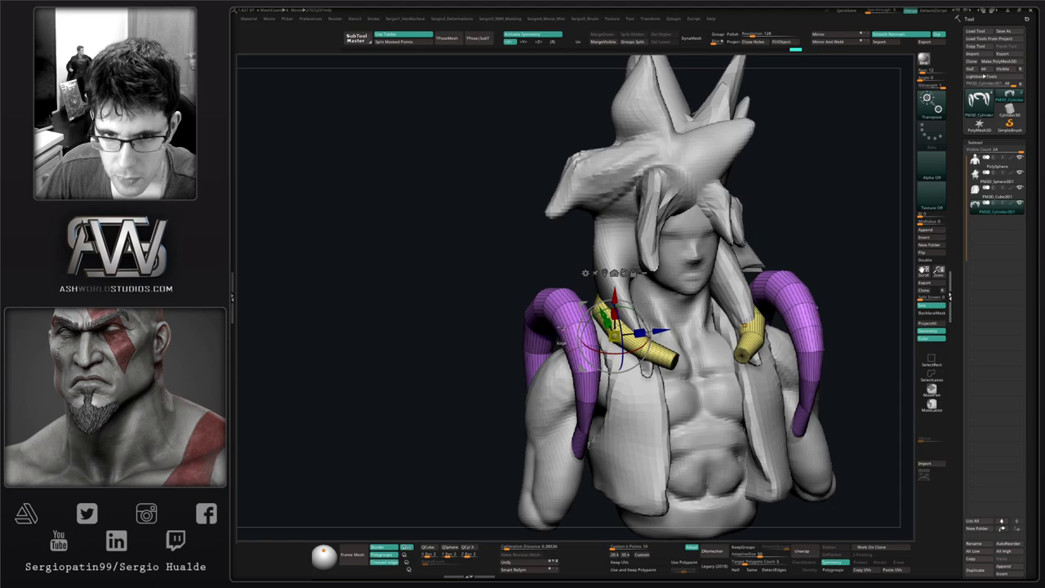
Mask the neck ring so only the shoulder rings remain editable.
left_click(556, 316, "ctrl")
key("alt+s")
right_click_drag(541, 418, 606, 415)
key("alt+s")
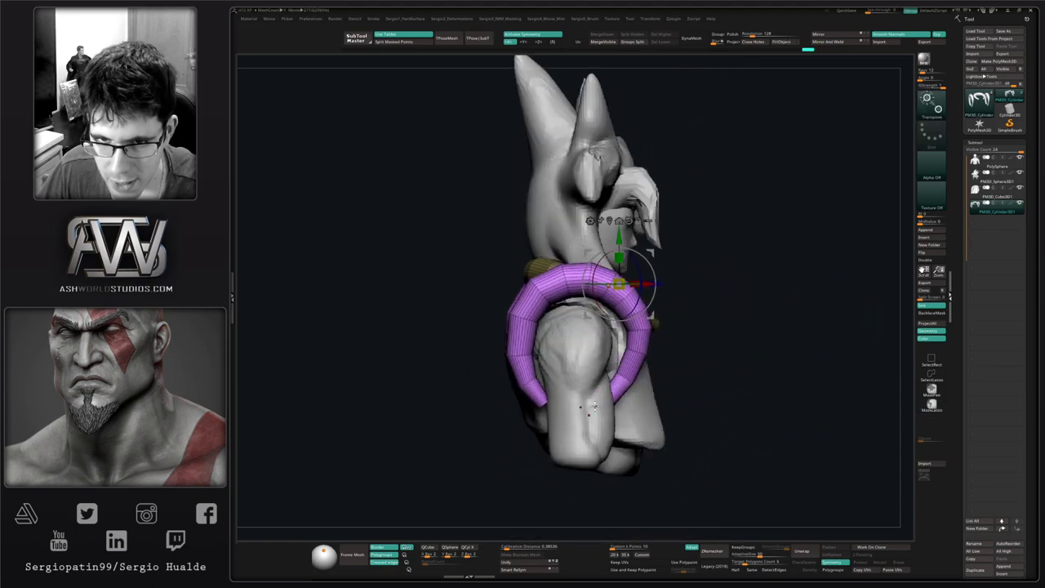
Reshape the back of the shoulder rings symmetrically with a resized Move brush.
key("q")
mouse_move(591, 356)
right_mouse_down()
mouse_move(631, 361)
mouse_move(626, 369)
right_mouse_up()
key("shift+f")
key("s")
left_click_drag(615, 357, 591, 360)
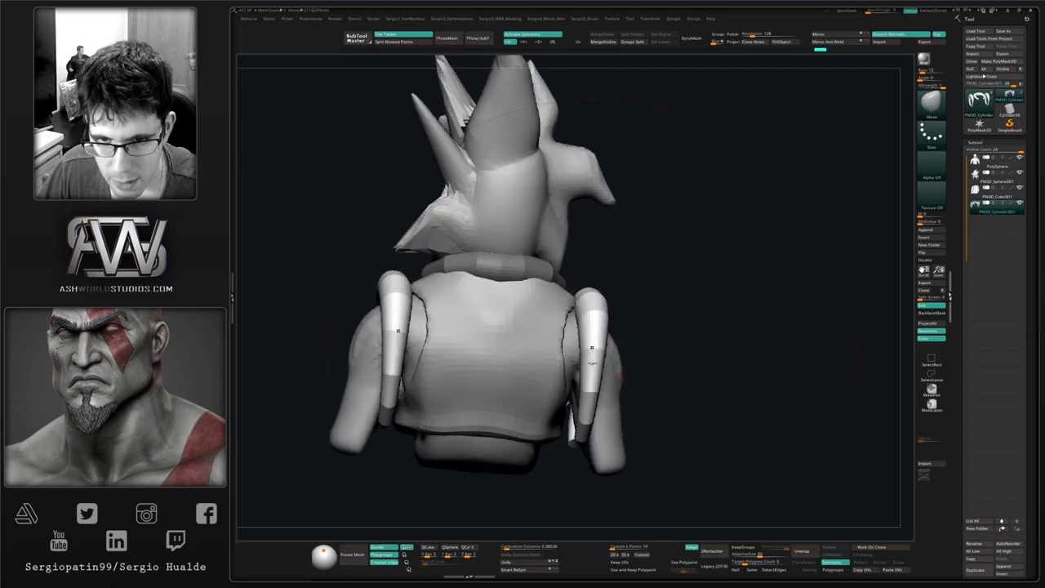
Shift both shoulder rings inward toward the neck with the transform gizmo.
key("s")
key("w")
right_click_drag(606, 347, 617, 333, "shift")
left_click_drag(639, 322, 624, 318)
right_click_drag(663, 342, 546, 333)
Push the lower ends of the shoulder rings under the armpits with a resized Move brush.
key("q")
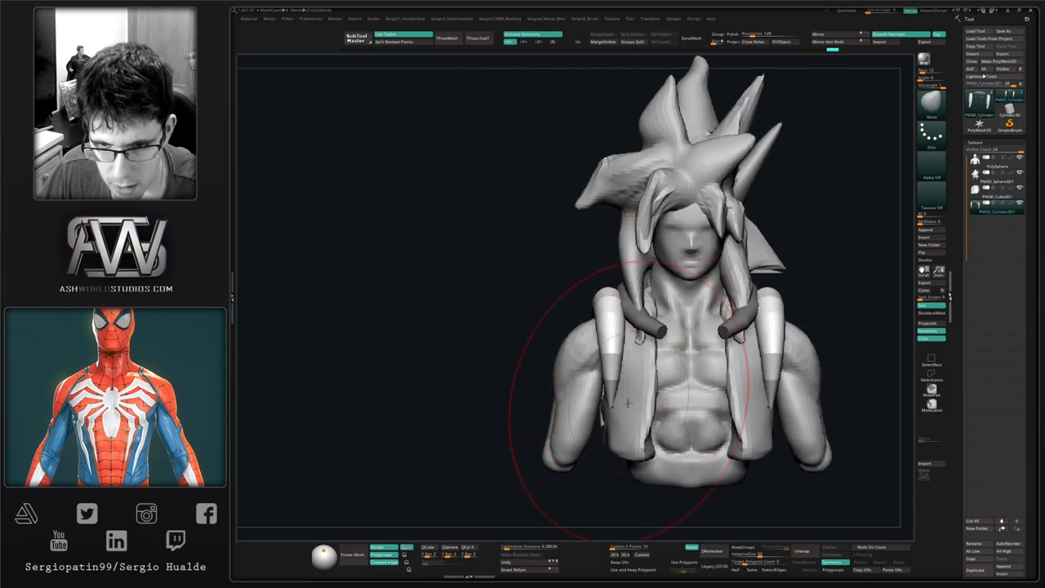
key("s")
left_click_drag(627, 406, 617, 408)
right_click_drag(608, 433, 638, 424)
left_click_drag(608, 429, 597, 448)
mouse_move(596, 448)
right_mouse_down()
mouse_move(612, 408)
mouse_move(587, 443)
right_mouse_up()
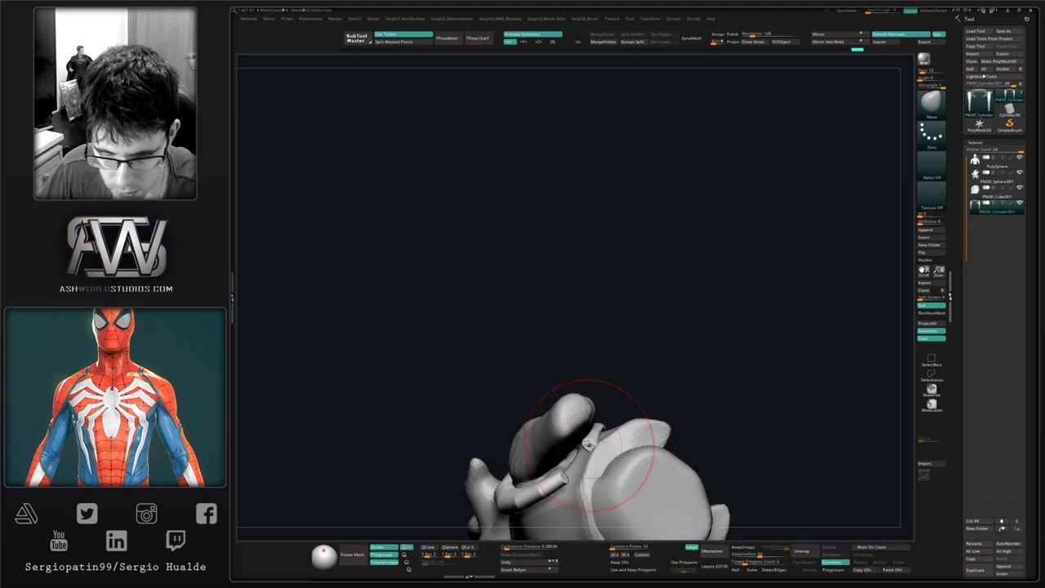
Thicken the lower ends of the two shoulder rings with the Inflate brush.
mouse_move(550, 463)
left_mouse_down("ctrl")
mouse_move(609, 410)
mouse_move(564, 462)
left_mouse_up("ctrl")
mouse_move(563, 462)
right_mouse_down()
mouse_move(587, 443)
mouse_move(589, 488)
mouse_move(571, 463)
mouse_move(588, 426)
right_mouse_up()
key("b")
key("m")
key("t")
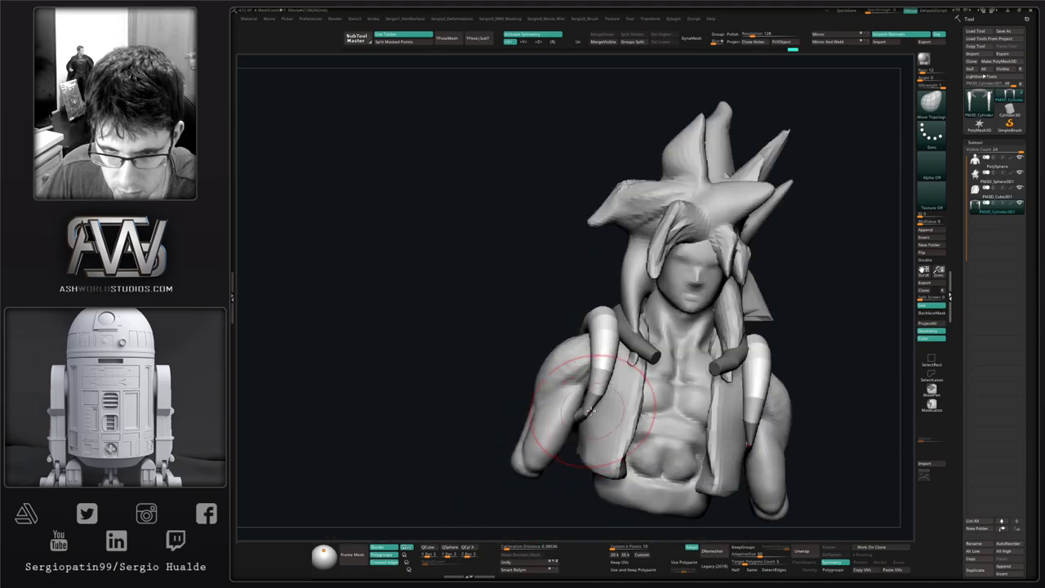
key("b")
key("i")
key("n")
left_click_drag(588, 411, 592, 419)
mouse_move(593, 420)
right_mouse_down()
mouse_move(596, 430)
mouse_move(580, 439)
right_mouse_up()
Adjust the mask on the rings and nudge the front of the shoulder rings with the Move brush.
left_click_drag(708, 366, 715, 371, "ctrl")
key("ctrl+z")
left_click(718, 357, "ctrl")
right_click_drag(718, 358, 613, 392)
key("b")
key("m")
key("v")
left_click_drag(602, 378, 609, 384)
mouse_move(609, 383)
right_mouse_down()
mouse_move(680, 390)
mouse_move(725, 359)
mouse_move(716, 331)
mouse_move(734, 271)
mouse_move(684, 336)
mouse_move(662, 347)
mouse_move(653, 327)
mouse_move(678, 340)
mouse_move(708, 404)
mouse_move(726, 363)
right_mouse_up()
Clear the ring mask and reshape the front ends of the neck ring symmetrically with a larger Move brush.
key("bracketright")
key("bracketright")
key("alt+shift+s")
key("alt+shift+s")
left_click_drag(730, 347, 742, 362, "ctrl")
mouse_move(741, 362)
right_mouse_down("alt")
mouse_move(719, 400)
mouse_move(721, 354)
mouse_move(696, 338)
right_mouse_up("alt")
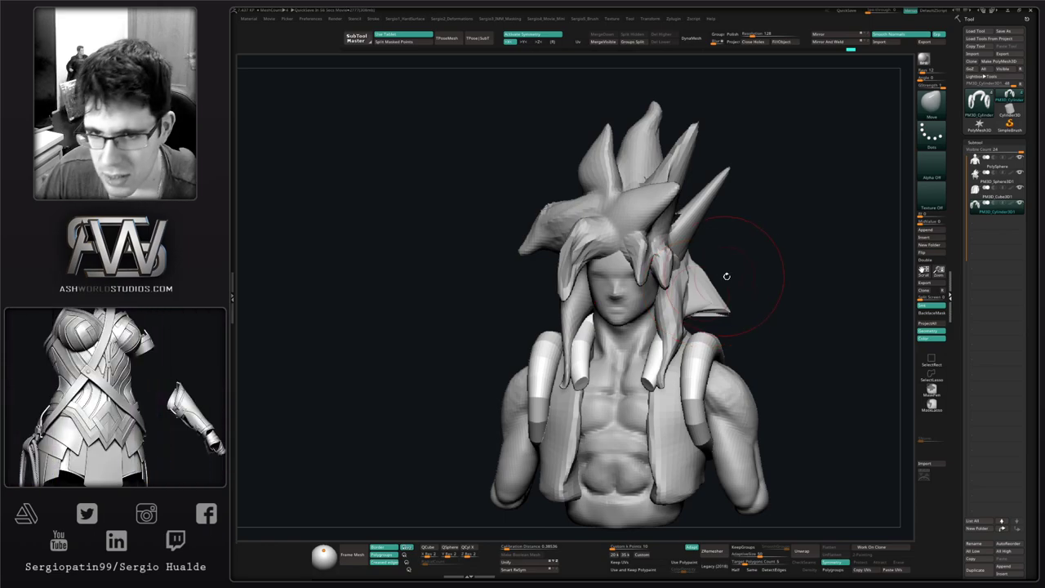
right_click_drag(765, 281, 760, 277)
right_click_drag(745, 317, 739, 343, "alt")
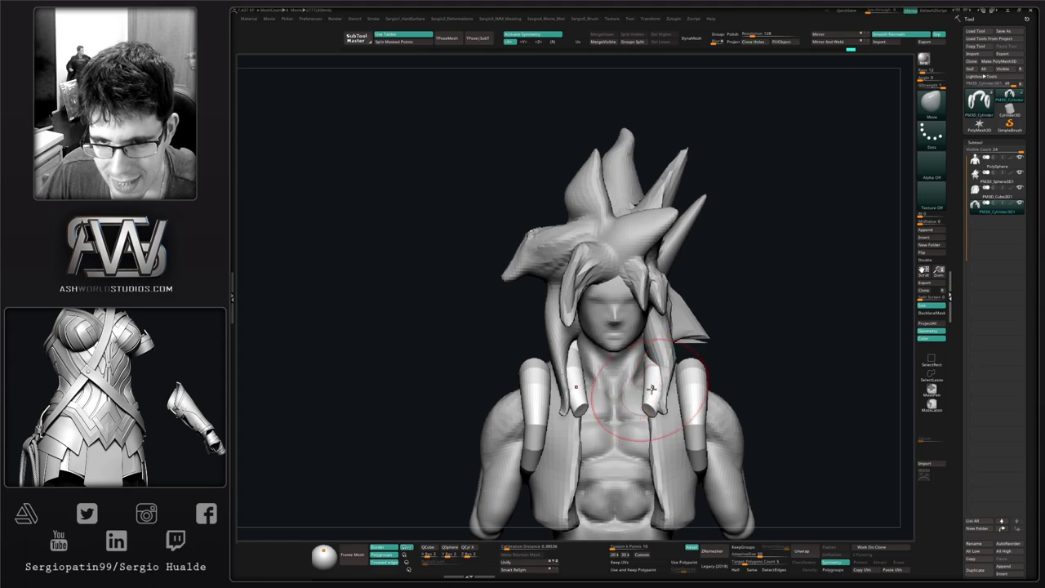
mouse_move(664, 388)
right_mouse_down()
mouse_move(659, 420)
mouse_move(650, 416)
right_mouse_up()
left_click_drag(653, 409, 665, 413)
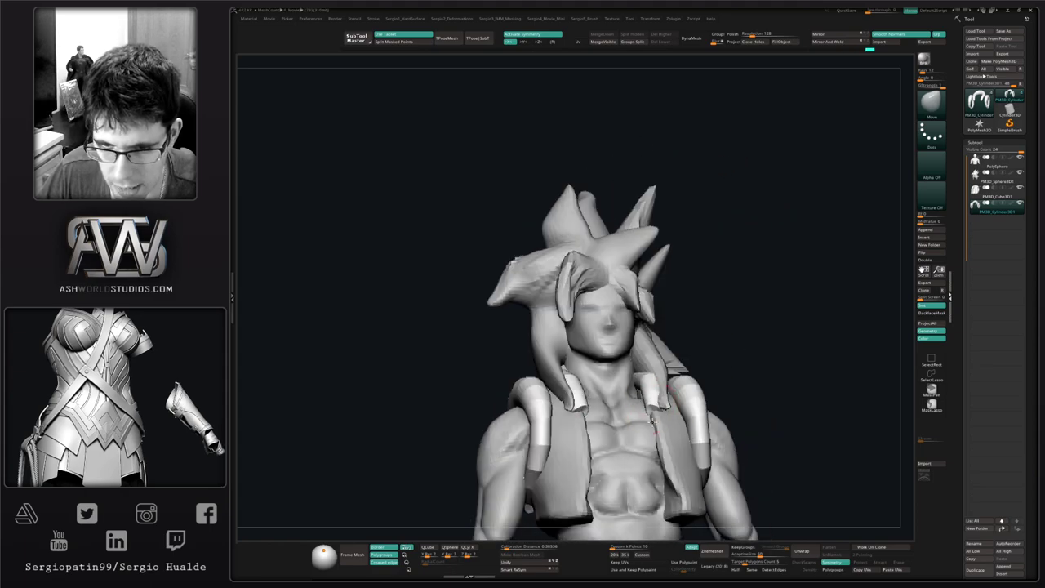
right_click_drag(672, 396, 755, 402)
mouse_move(677, 420)
left_mouse_down()
mouse_move(650, 413)
mouse_move(652, 426)
left_mouse_up()
right_click_drag(651, 426, 634, 432)
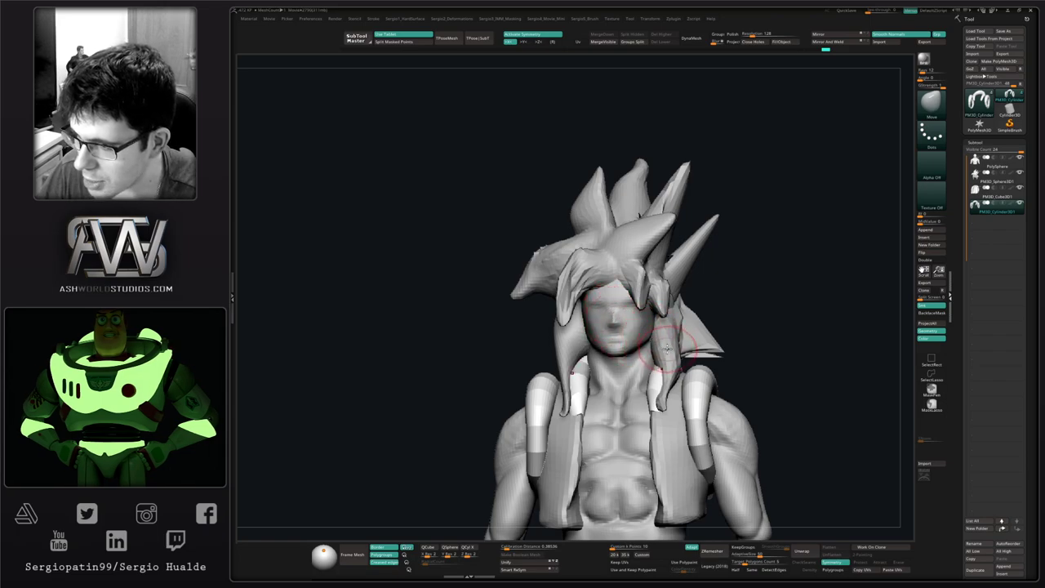
Select the body and pull the sides of the jaw inward symmetrically with the Move brush.
right_click_drag(651, 359, 587, 360, "shift")
mouse_move(641, 401)
right_mouse_down("ctrl")
mouse_move(623, 420)
mouse_move(616, 387)
right_mouse_up("ctrl")
right_click_drag(616, 387, 595, 336, "ctrl")
left_click(562, 307, "alt")
right_click_drag(562, 304, 564, 328, "ctrl")
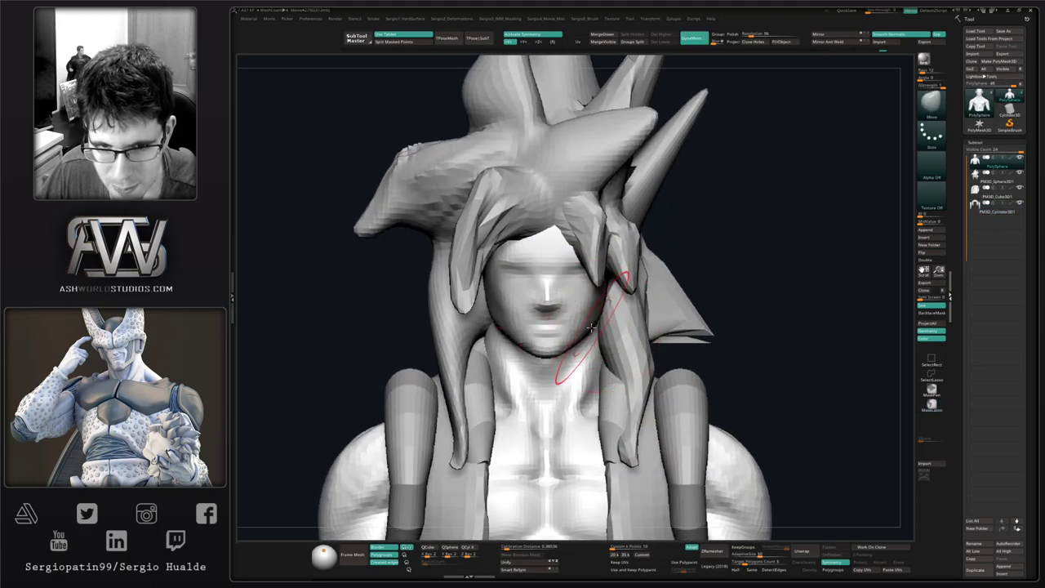
left_click_drag(591, 327, 580, 327)
Isolate the body and refine the cheeks with the Clay brush and smoothing.
key("alt+s")
key("s")
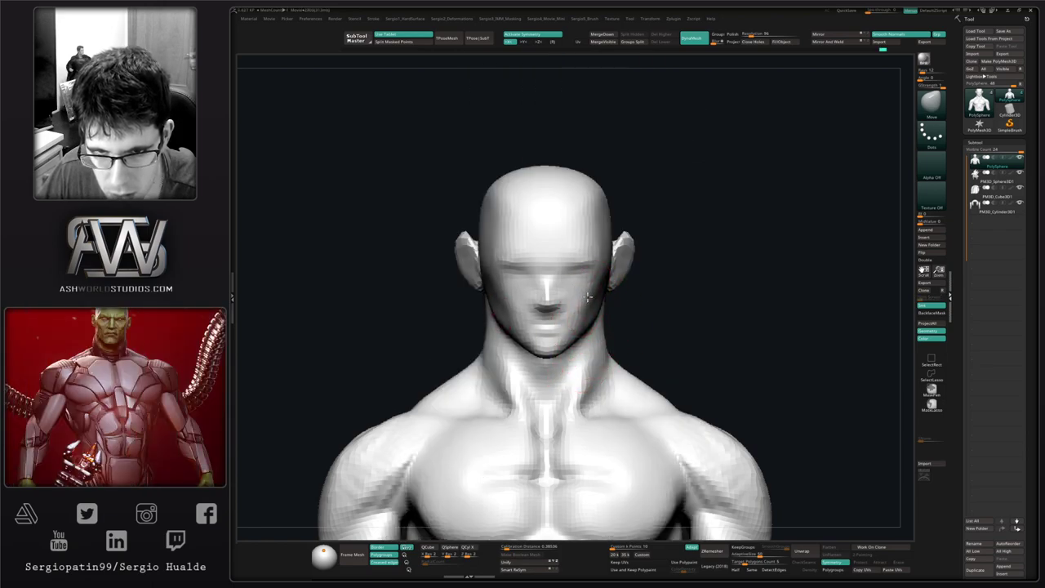
right_click_drag(591, 313, 593, 299)
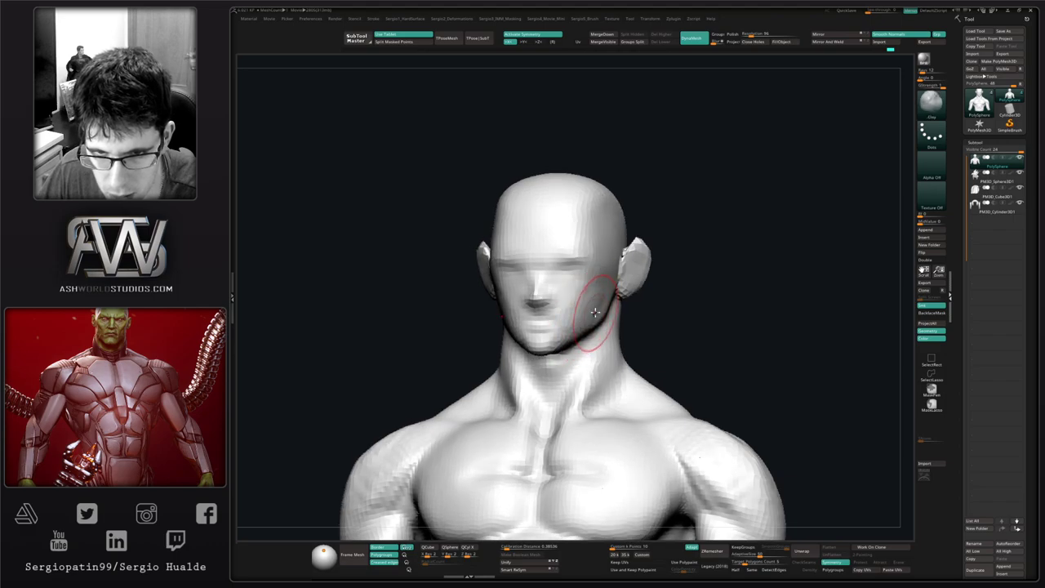
key("b")
key("c")
key("l")
key("space")
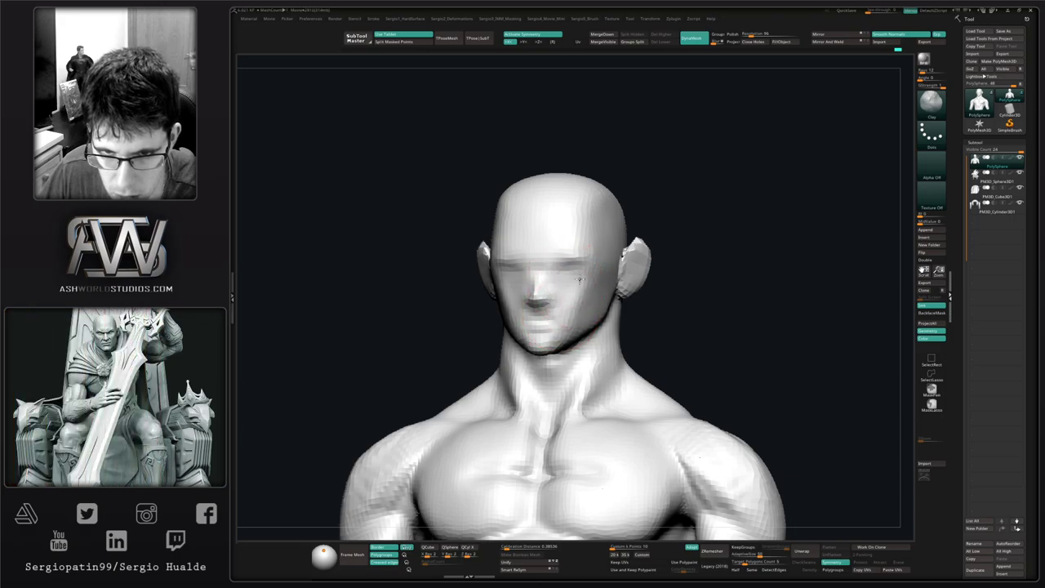
mouse_move(563, 346)
right_mouse_down()
mouse_move(583, 339)
mouse_move(558, 309)
mouse_move(588, 383)
right_mouse_up()
key("shift")
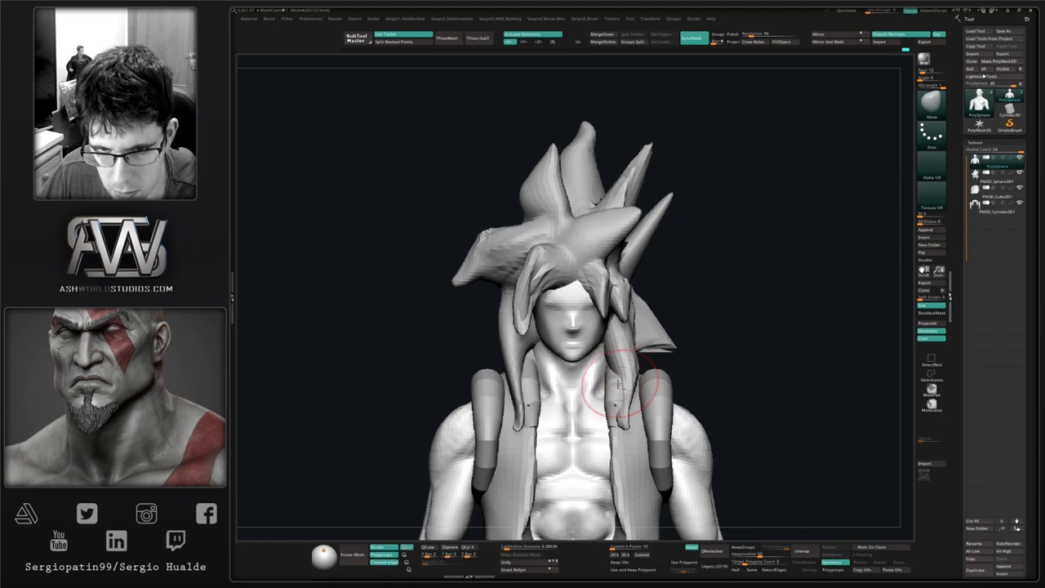
right_click_drag(617, 383, 590, 350, "ctrl")
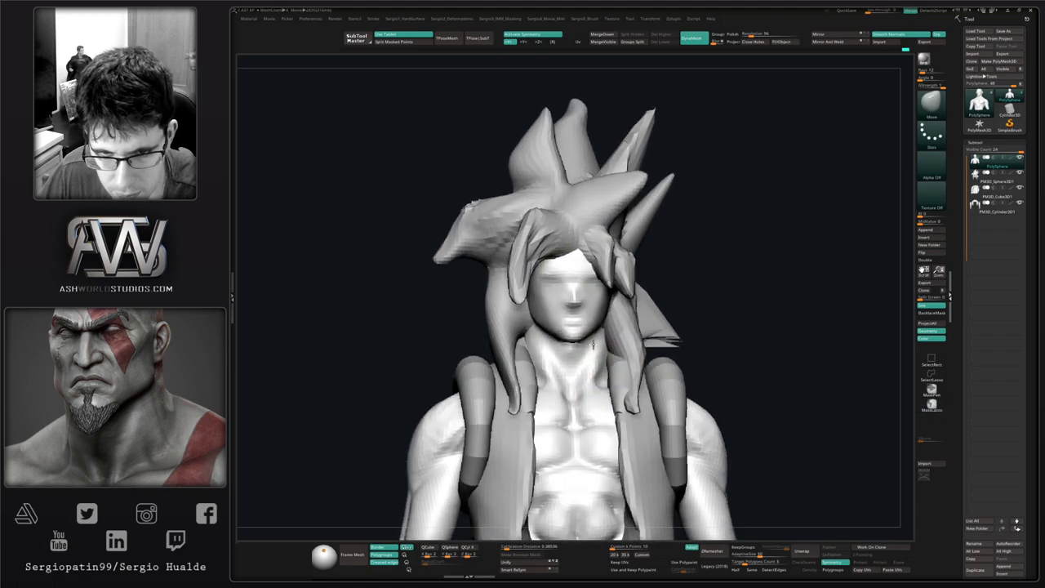
Isolate the body again, reshape the ears with the Move brush, and show all parts.
left_click(519, 325, "alt")
mouse_move(519, 325)
right_mouse_down()
mouse_move(604, 325)
mouse_move(538, 323)
right_mouse_up()
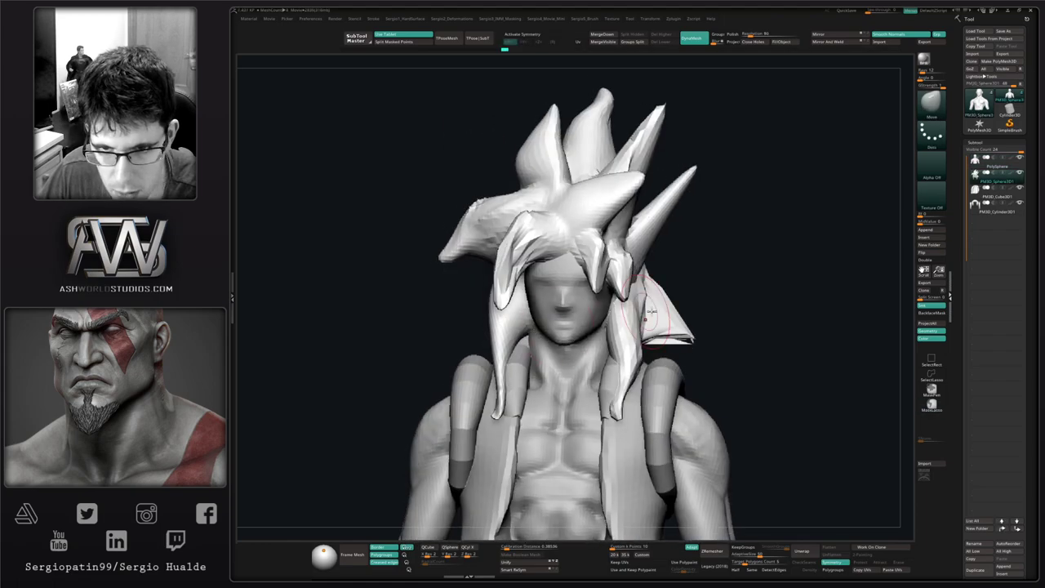
right_click_drag(701, 314, 620, 305)
right_click_drag(563, 343, 604, 318)
left_click(578, 322, "alt")
key("alt+s")
left_click_drag(632, 292, 622, 283)
mouse_move(623, 300)
right_mouse_down("shift")
mouse_move(642, 286)
mouse_move(622, 293)
mouse_move(654, 295)
mouse_move(656, 279)
right_mouse_up("shift")
key("alt+s")
key("s")
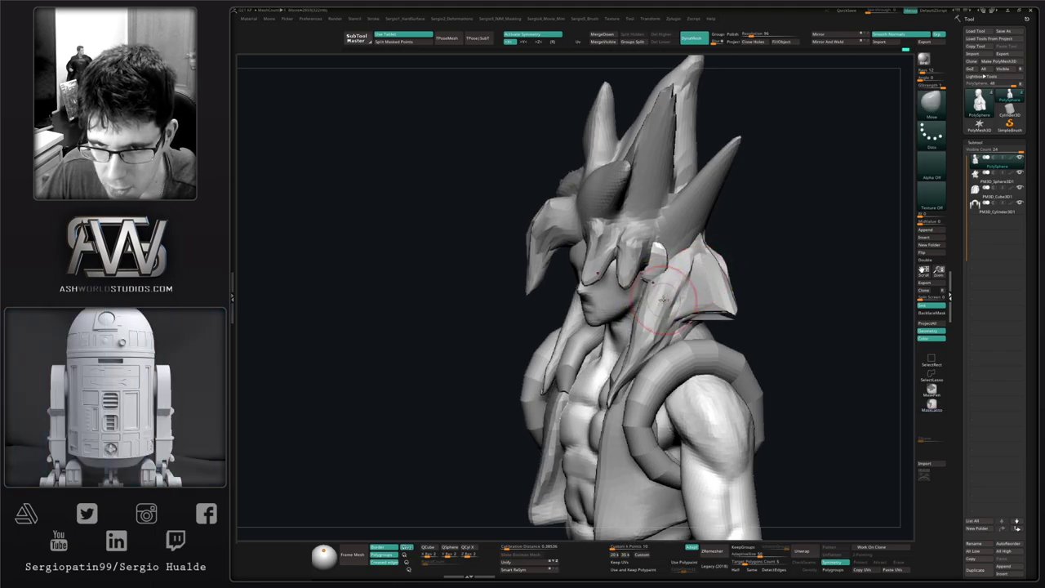
Select the hair and pull the side locks away from the ear with a resized Move brush.
left_click(678, 294, "alt")
right_click_drag(677, 296, 606, 338)
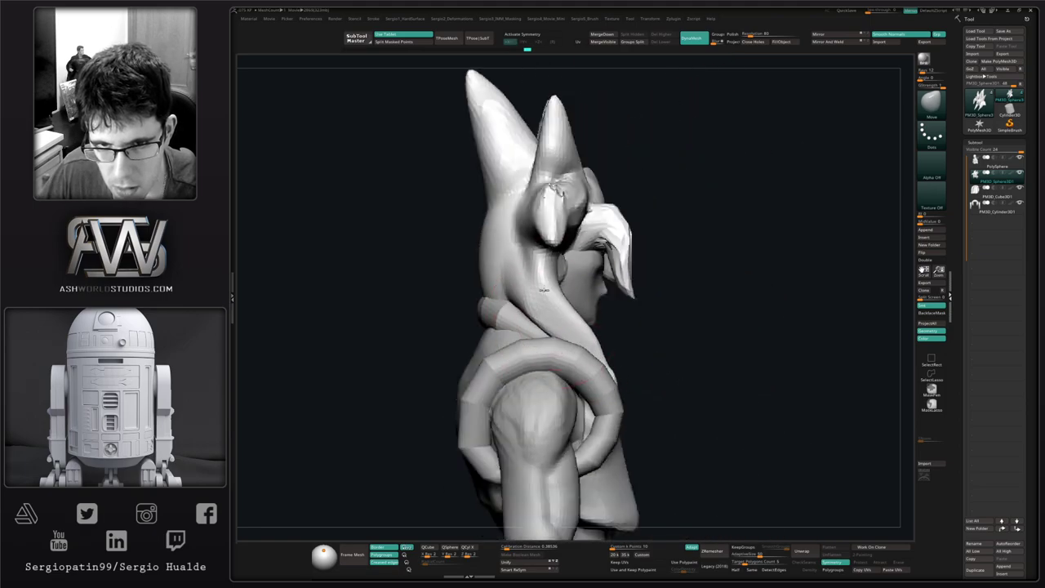
left_click_drag(543, 289, 532, 288)
right_click_drag(657, 314, 572, 327)
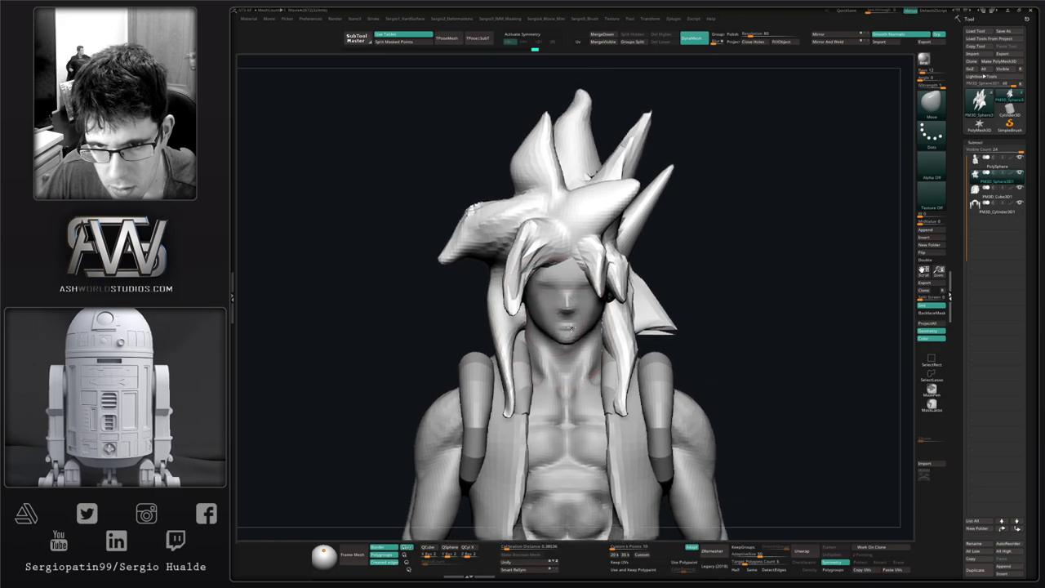
mouse_move(655, 326)
right_mouse_down("alt")
mouse_move(619, 354)
mouse_move(589, 336)
right_mouse_up("alt")
key("s")
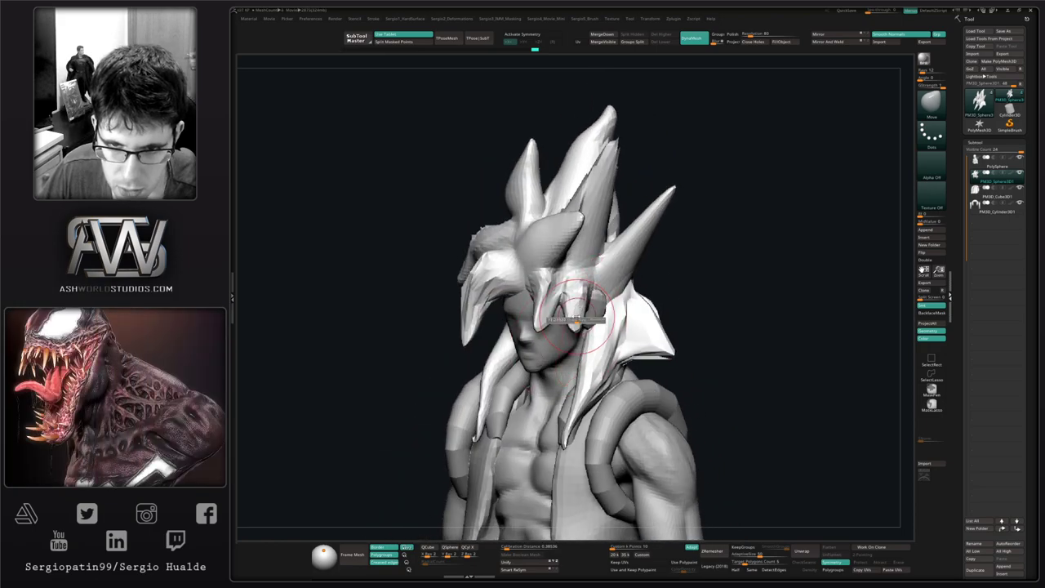
left_click_drag(575, 317, 561, 311)
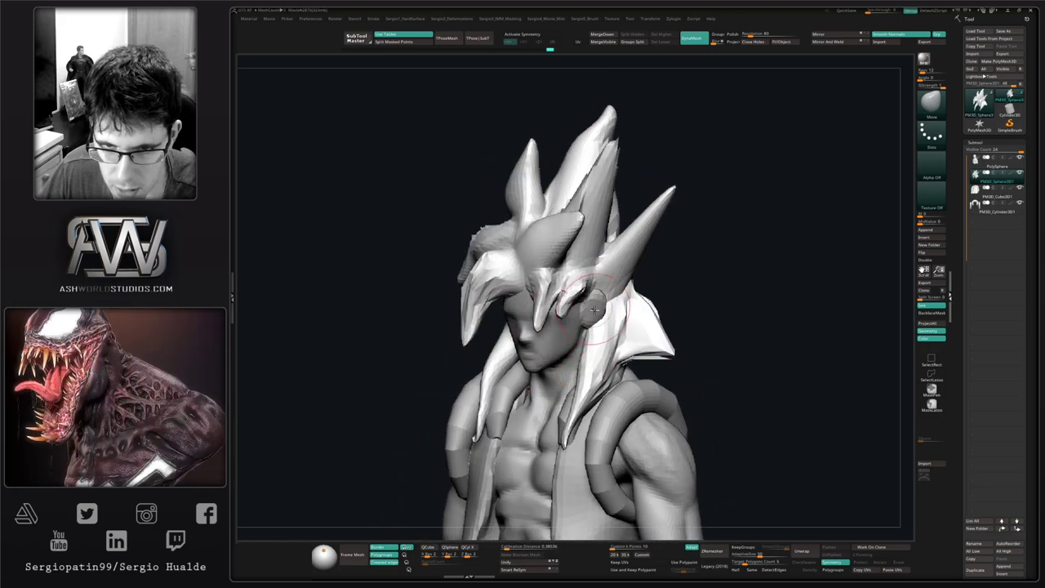
right_click_drag(595, 308, 539, 290)
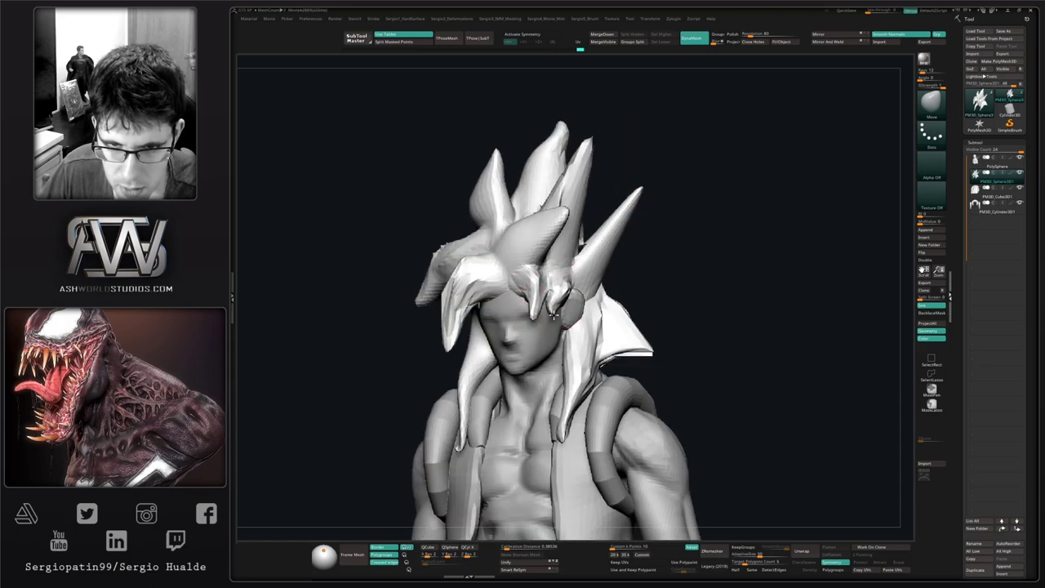
right_click_drag(558, 291, 543, 277)
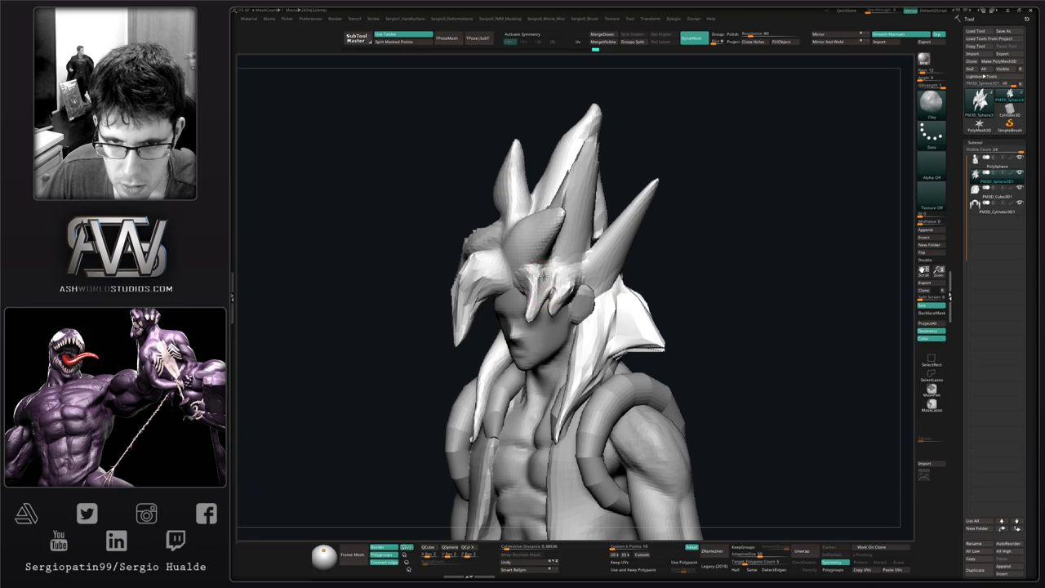
Build up the hair at the temple with the Clay brush and remesh the hair with DynaMesh.
left_click_drag(539, 290, 548, 275)
left_click_drag(720, 267, 669, 284, "ctrl")
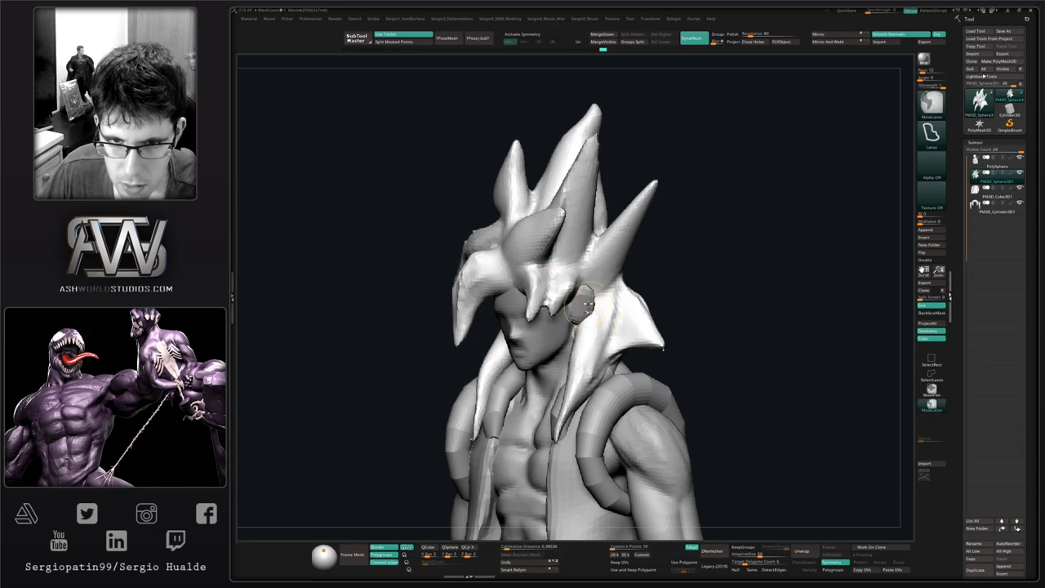
key("ctrl+z")
left_click_drag(714, 170, 715, 201, "ctrl")
Smooth the hair around the temple locks and the front bang.
right_click_drag(558, 281, 545, 297)
right_click(531, 314)
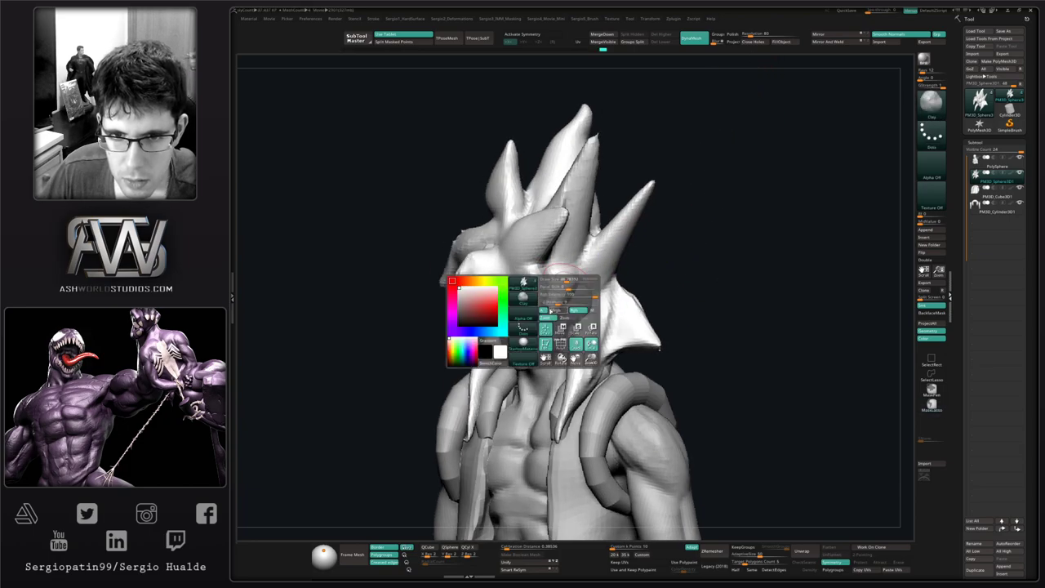
left_click_drag(549, 300, 550, 309, "shift")
mouse_move(550, 310)
right_mouse_down()
mouse_move(569, 302)
mouse_move(561, 279)
right_mouse_up()
left_click_drag(528, 272, 486, 335, "shift")
Reposition the long front bang with a resized Move brush and check it from the side.
right_click_drag(506, 310, 485, 304)
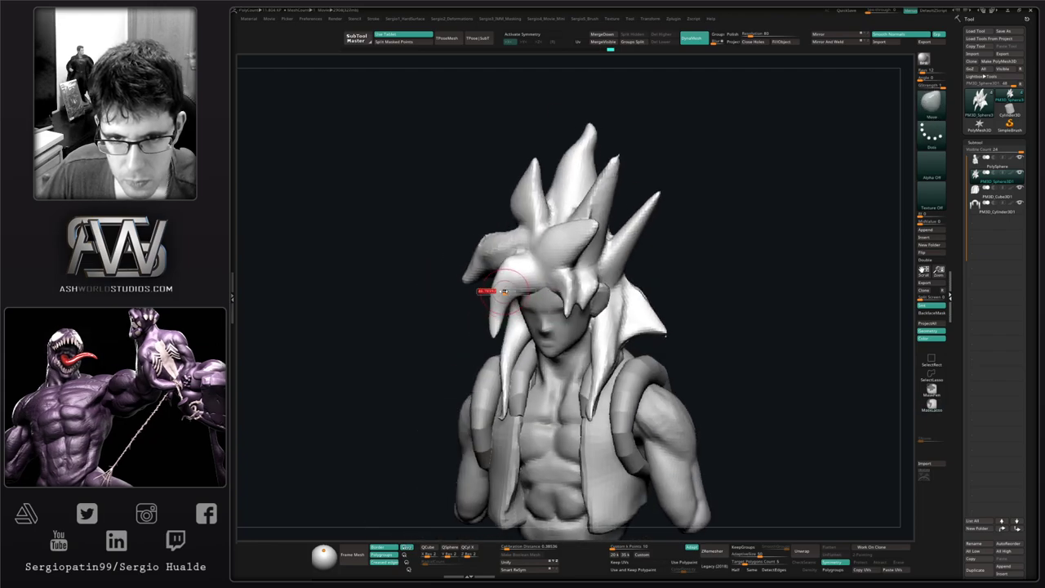
left_click_drag(487, 291, 491, 301)
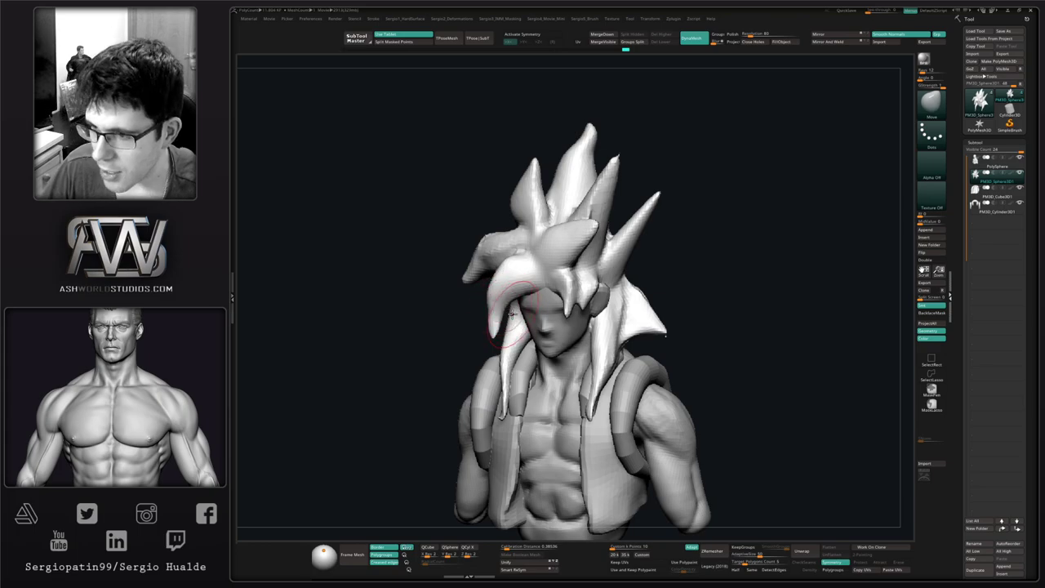
mouse_move(505, 309)
right_mouse_down()
mouse_move(537, 314)
mouse_move(531, 295)
mouse_move(596, 321)
right_mouse_up()
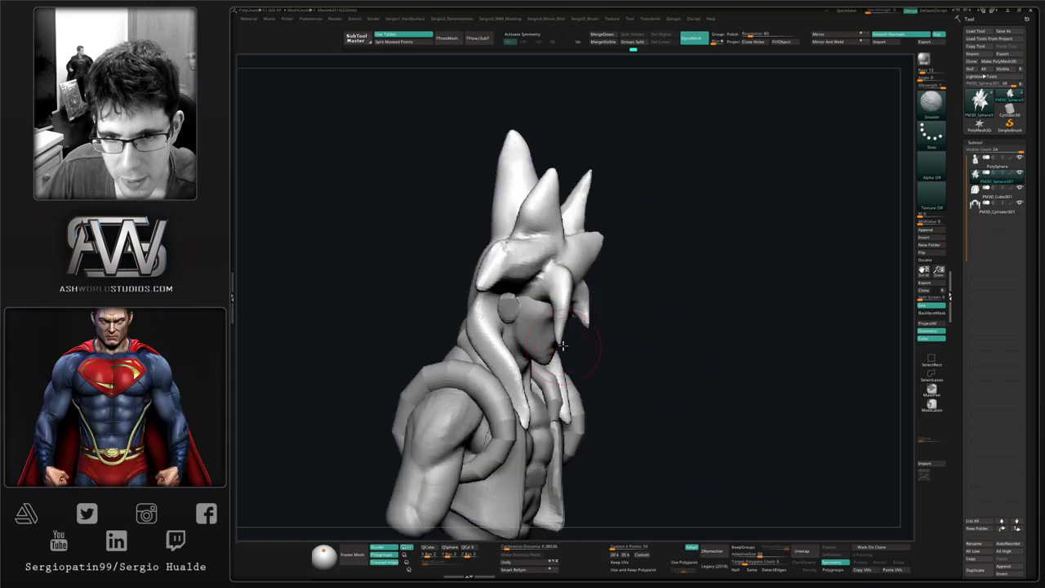
right_click_drag(555, 336, 581, 325)
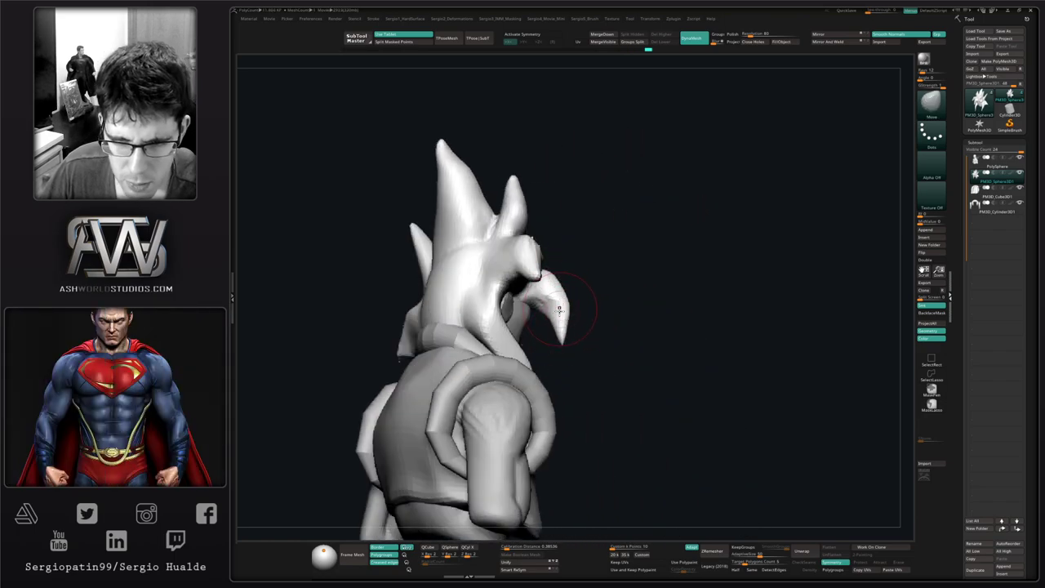
Refine the upper curve of the front bang with a resized Move brush.
mouse_move(553, 316)
right_mouse_down()
mouse_move(516, 308)
mouse_move(567, 329)
mouse_move(542, 321)
right_mouse_up()
key("b")
key("d")
key("s")
key("s")
key("b")
key("m")
key("v")
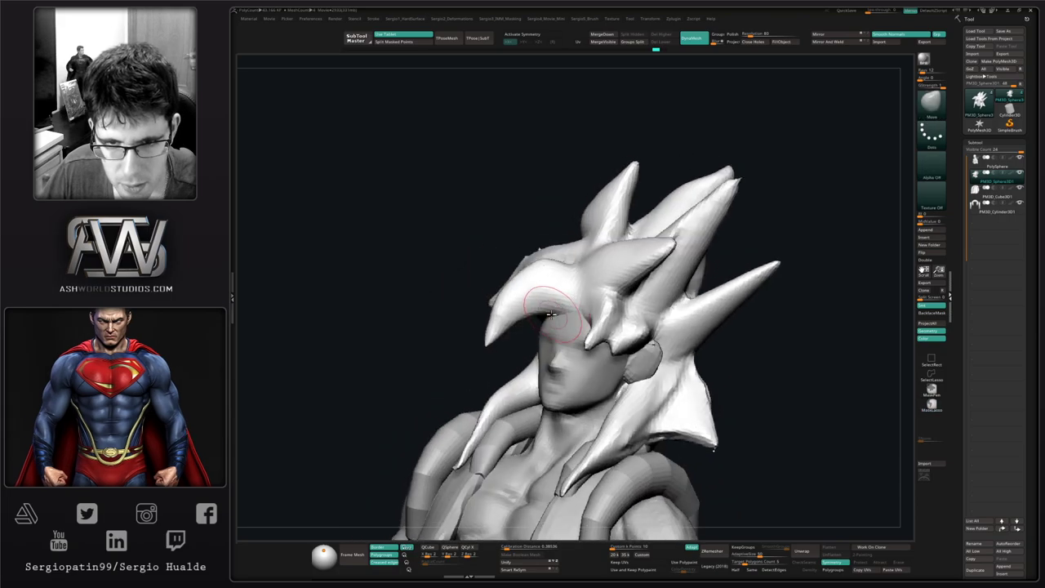
left_click_drag(520, 266, 525, 260)
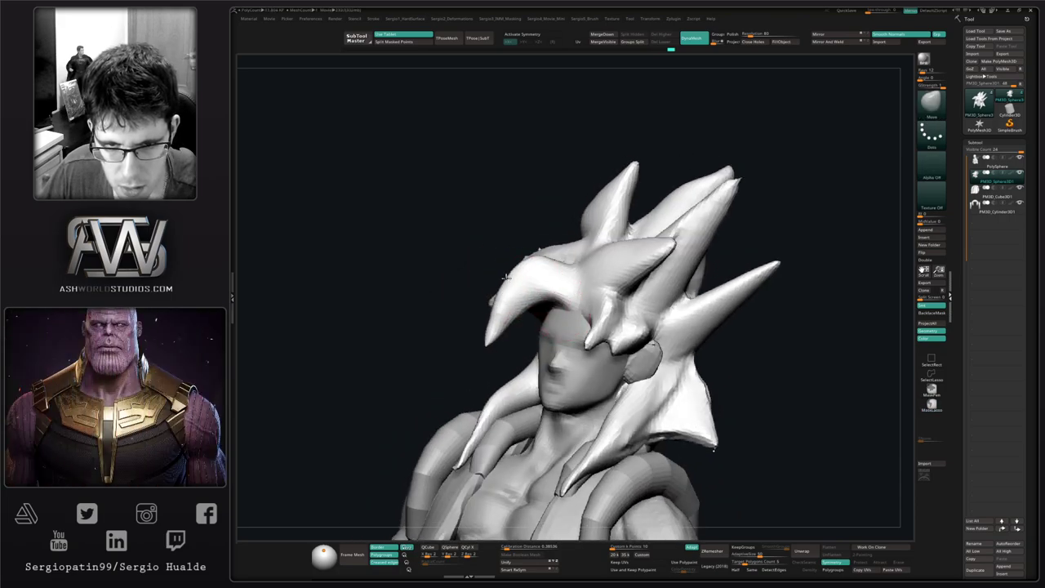
Isolate the hair to reshape the hairline between the front locks, then adjust the bang with all parts shown.
right_click_drag(551, 302, 596, 328)
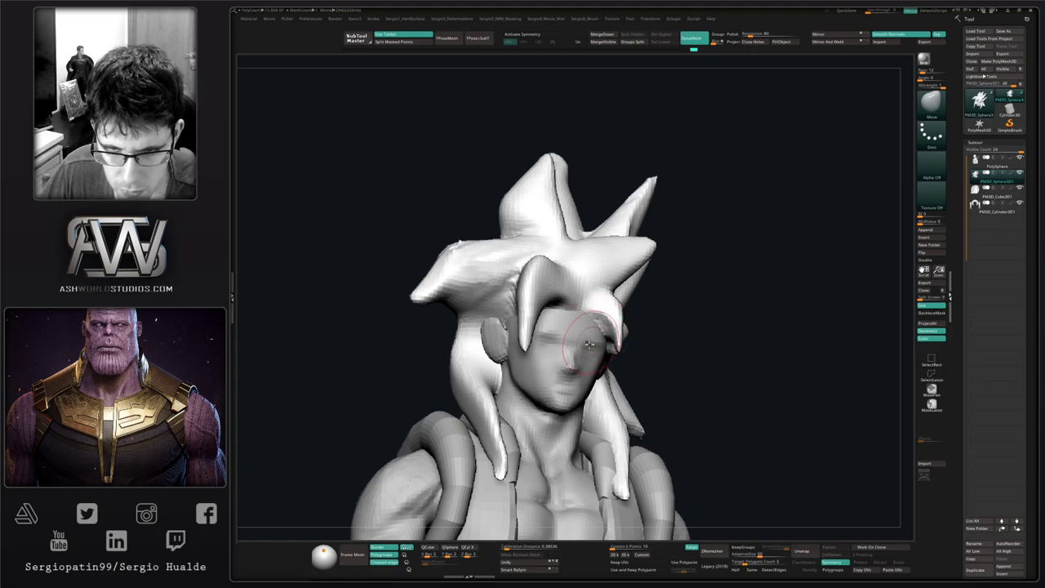
key("alt+s")
left_click_drag(594, 311, 589, 319)
mouse_move(581, 333)
right_mouse_down()
mouse_move(604, 343)
mouse_move(598, 337)
right_mouse_up()
left_click_drag(598, 337, 601, 322)
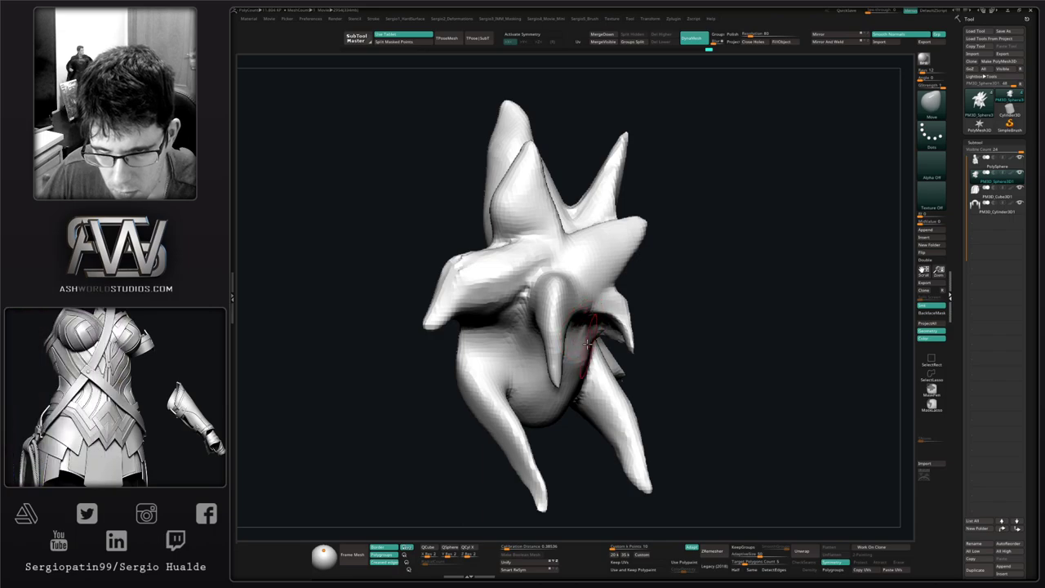
key("alt+s")
mouse_move(585, 342)
right_mouse_down()
mouse_move(568, 312)
mouse_move(591, 348)
mouse_move(598, 342)
mouse_move(568, 290)
mouse_move(620, 331)
right_mouse_up()
left_click_drag(542, 328, 538, 336)
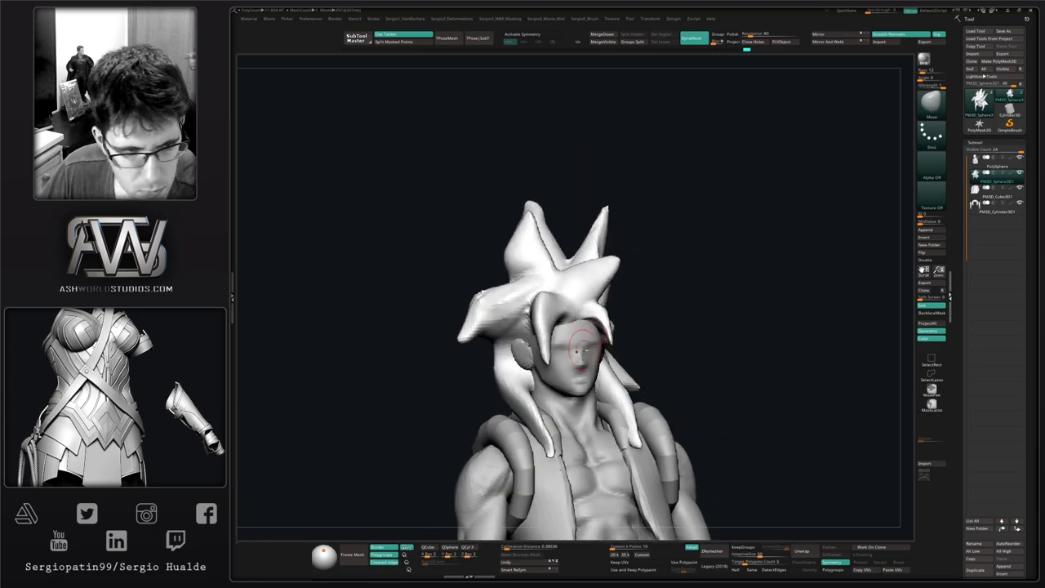
Isolate the spiky hair and remesh it with DynaMesh.
mouse_move(578, 350)
right_mouse_down()
mouse_move(530, 331)
mouse_move(563, 315)
right_mouse_up()
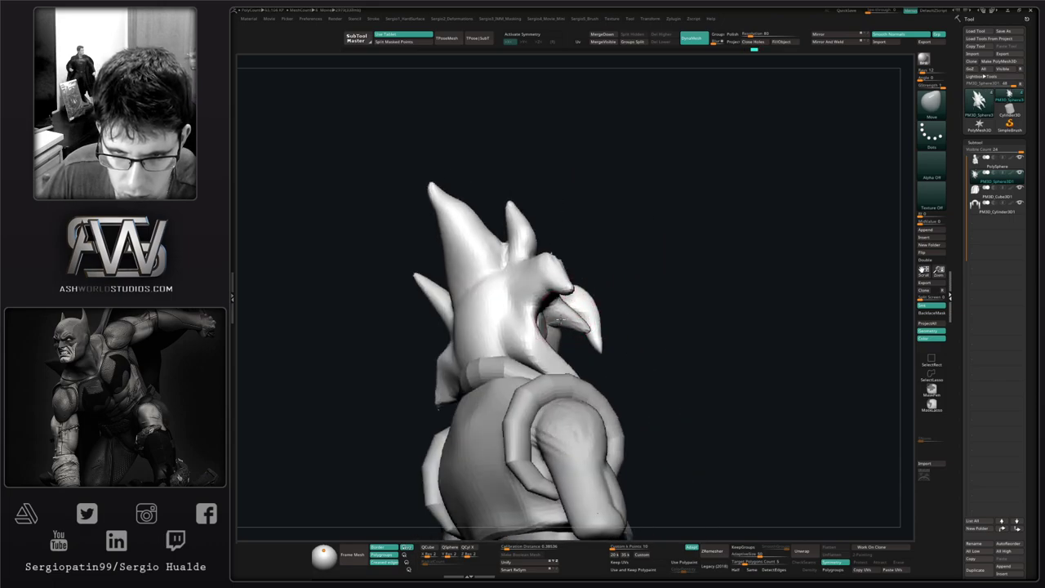
mouse_move(602, 323)
right_mouse_down()
mouse_move(560, 332)
mouse_move(565, 304)
right_mouse_up()
key("ctrl+z")
key("alt+s")
right_click_drag(563, 342, 561, 327)
left_click(560, 327)
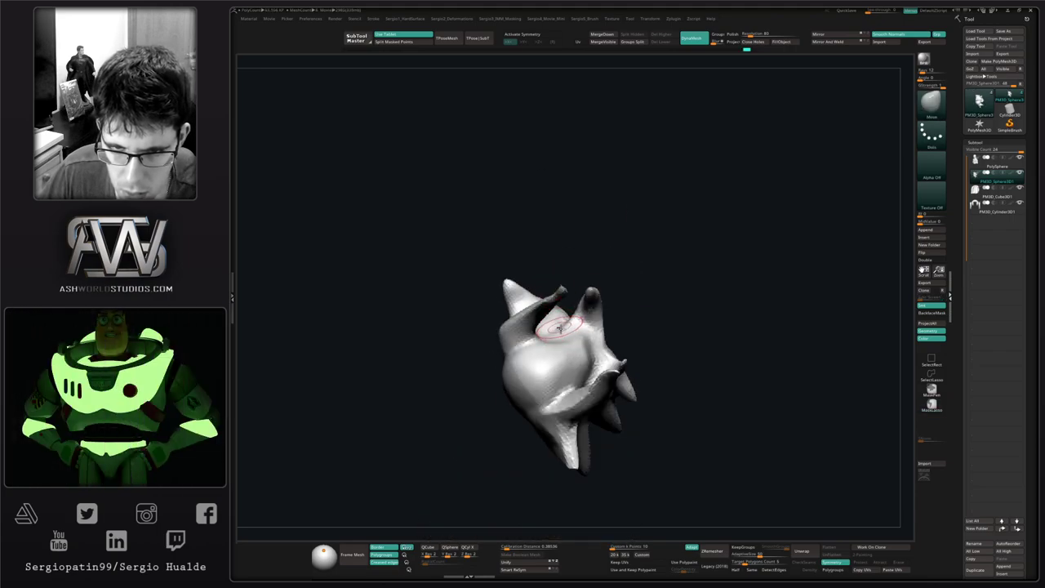
left_click_drag(542, 281, 535, 266, "ctrl")
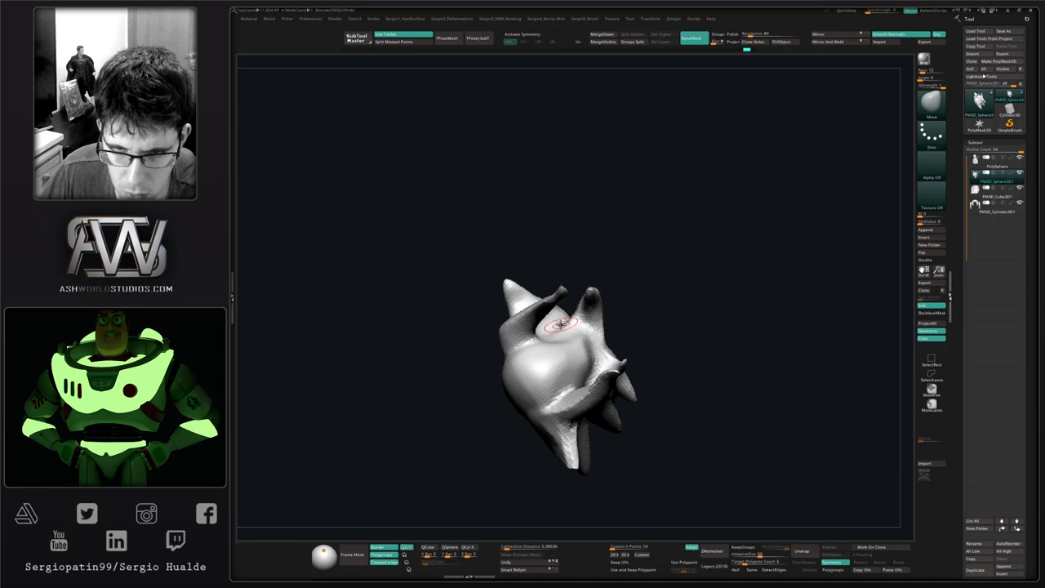
Reshape and smooth the hair's inner side behind the front locks, finishing with all parts shown.
mouse_move(539, 268)
right_mouse_down()
mouse_move(542, 378)
mouse_move(579, 287)
right_mouse_up()
key("ctrl+z")
left_click_drag(585, 283, 560, 304)
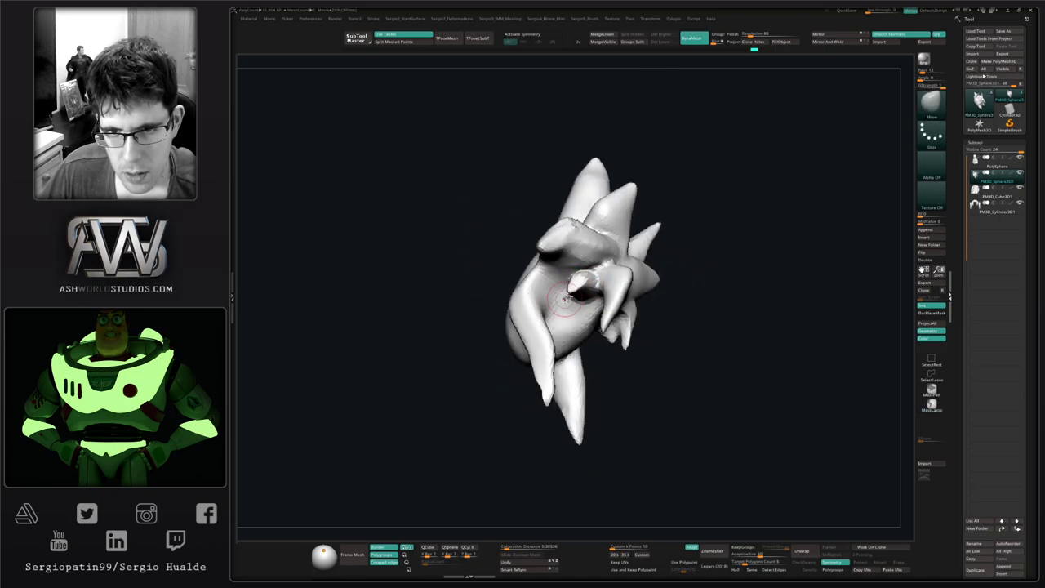
mouse_move(563, 298)
right_mouse_down()
mouse_move(583, 290)
mouse_move(615, 304)
mouse_move(557, 312)
right_mouse_up()
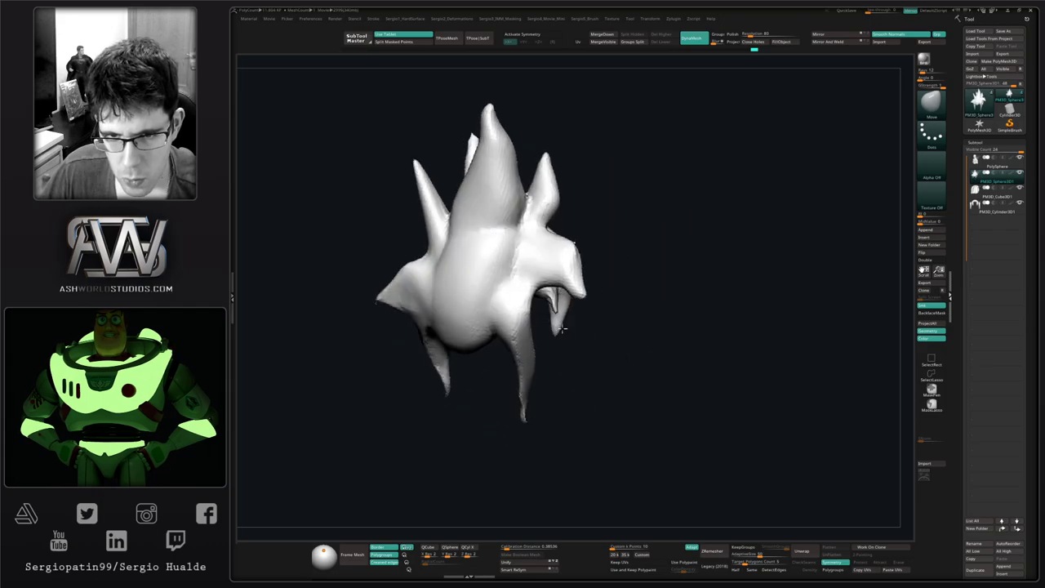
left_click_drag(553, 313, 557, 325, "shift")
mouse_move(563, 310)
right_mouse_down()
mouse_move(522, 295)
mouse_move(524, 305)
mouse_move(506, 307)
right_mouse_up()
left_click_drag(509, 306, 505, 312, "shift")
key("alt+s")
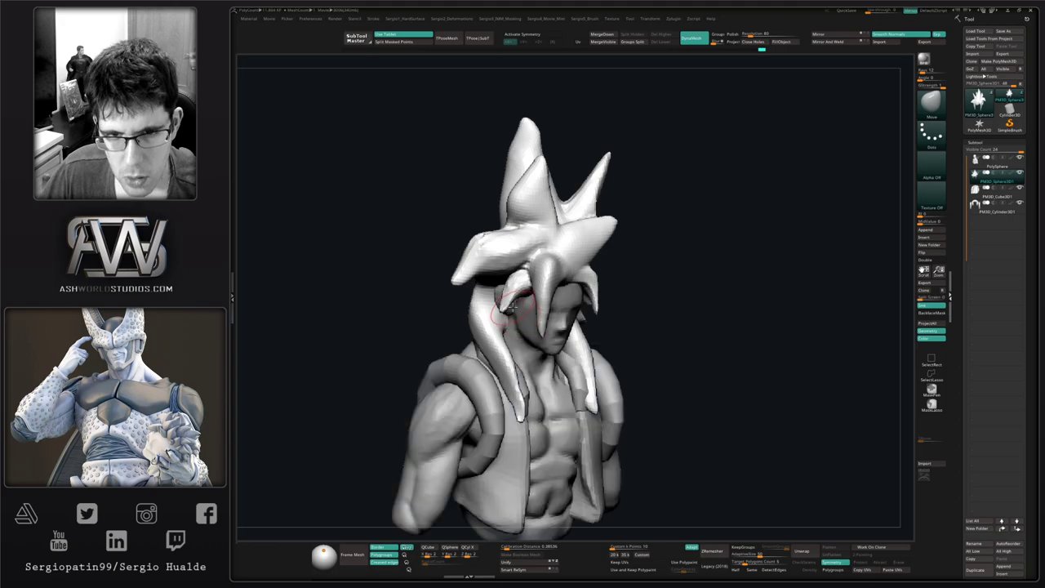
Adjust the temple lock beside the front bang, smooth it and remesh the hair with DynaMesh.
mouse_move(513, 306)
right_mouse_down()
mouse_move(493, 299)
mouse_move(535, 287)
right_mouse_up()
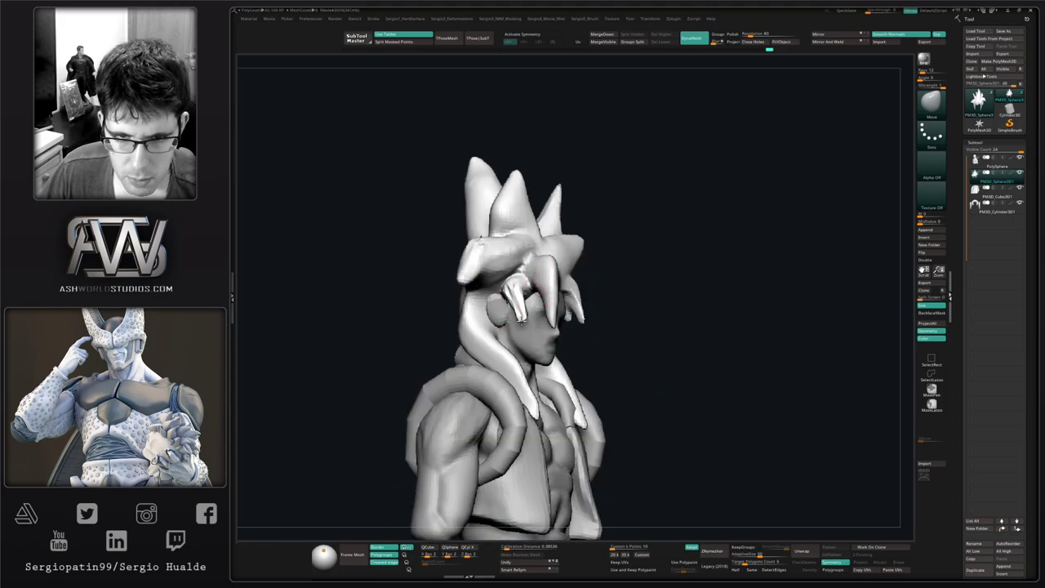
left_click_drag(525, 312, 521, 310)
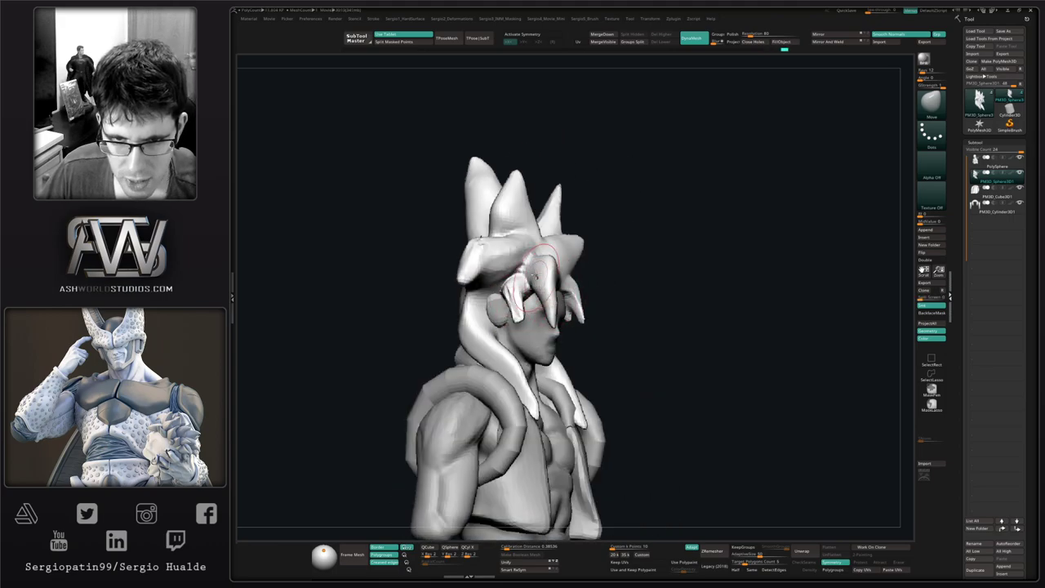
right_click_drag(548, 283, 519, 293)
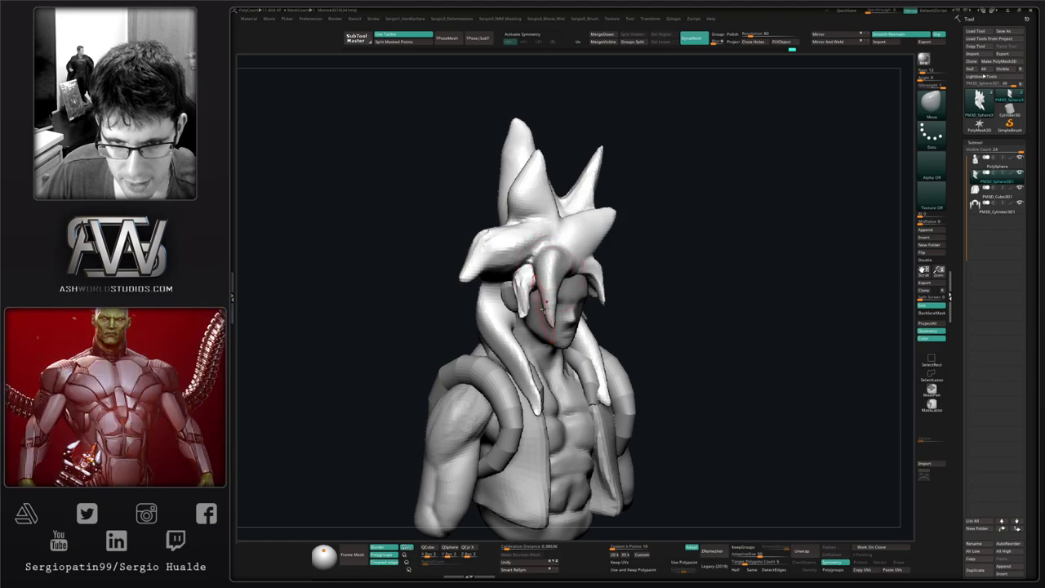
left_click_drag(523, 309, 530, 310, "shift")
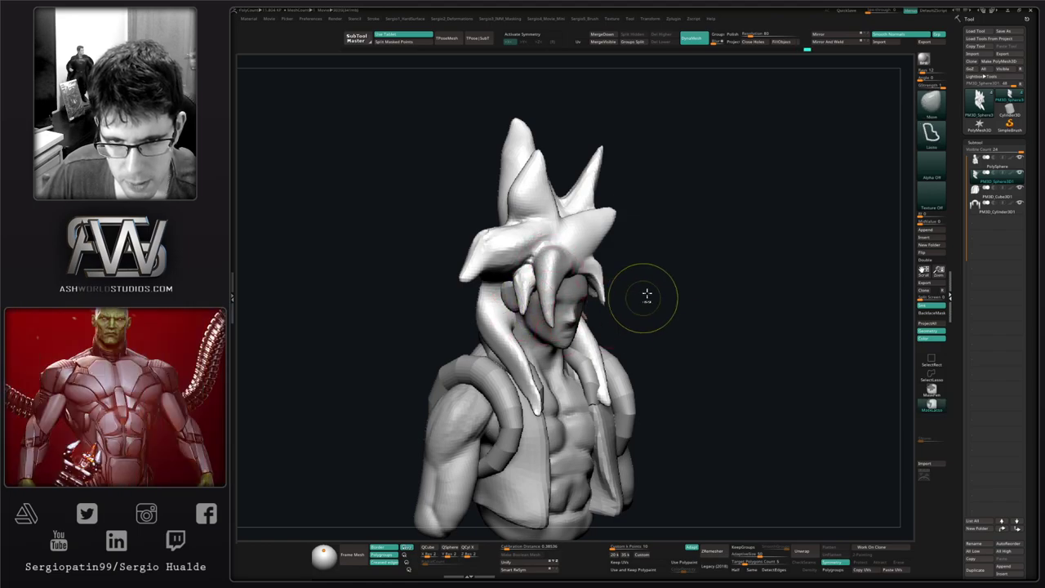
left_click_drag(646, 297, 635, 320, "ctrl")
Smooth the remeshed temple lock and the hair around it from several angles.
right_click_drag(514, 302, 537, 298)
left_click_drag(507, 299, 514, 309, "shift")
mouse_move(515, 305)
right_mouse_down("ctrl")
mouse_move(522, 278)
mouse_move(539, 284)
mouse_move(534, 307)
right_mouse_up("ctrl")
left_click_drag(534, 307, 538, 315, "shift")
Reposition the hair beside the forehead with the Move brush, working from above and checking the side.
right_click_drag(563, 326, 604, 342)
mouse_move(604, 343)
right_mouse_down("ctrl")
mouse_move(643, 364)
mouse_move(628, 366)
right_mouse_up("ctrl")
right_click_drag(506, 329, 539, 351, "ctrl")
right_click_drag(500, 304, 501, 327)
mouse_move(589, 301)
right_mouse_down()
mouse_move(560, 300)
mouse_move(578, 293)
right_mouse_up()
left_click_drag(576, 280, 594, 267)
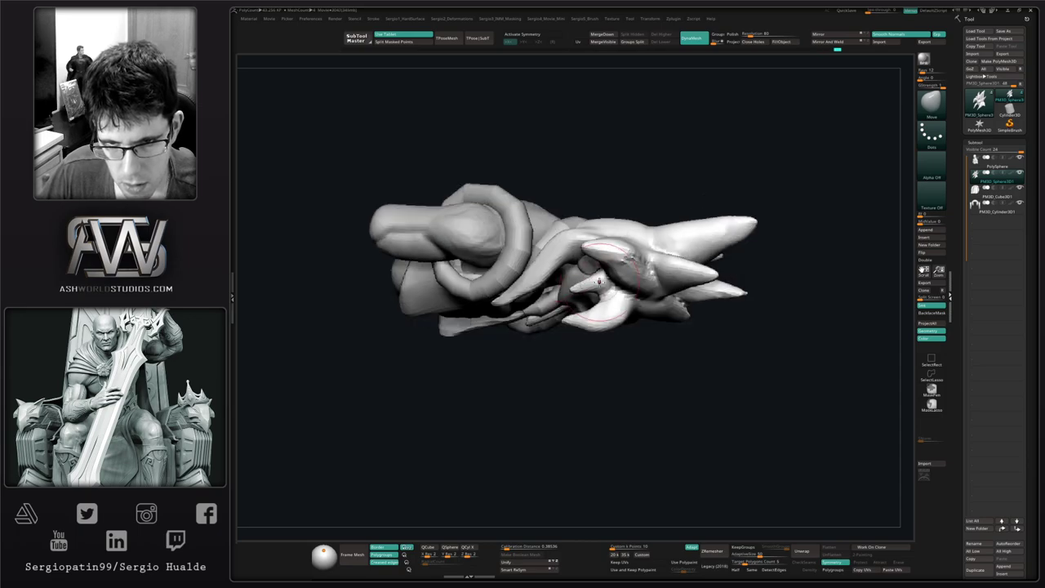
mouse_move(599, 295)
right_mouse_down()
mouse_move(589, 271)
mouse_move(581, 299)
mouse_move(565, 300)
mouse_move(595, 324)
right_mouse_up()
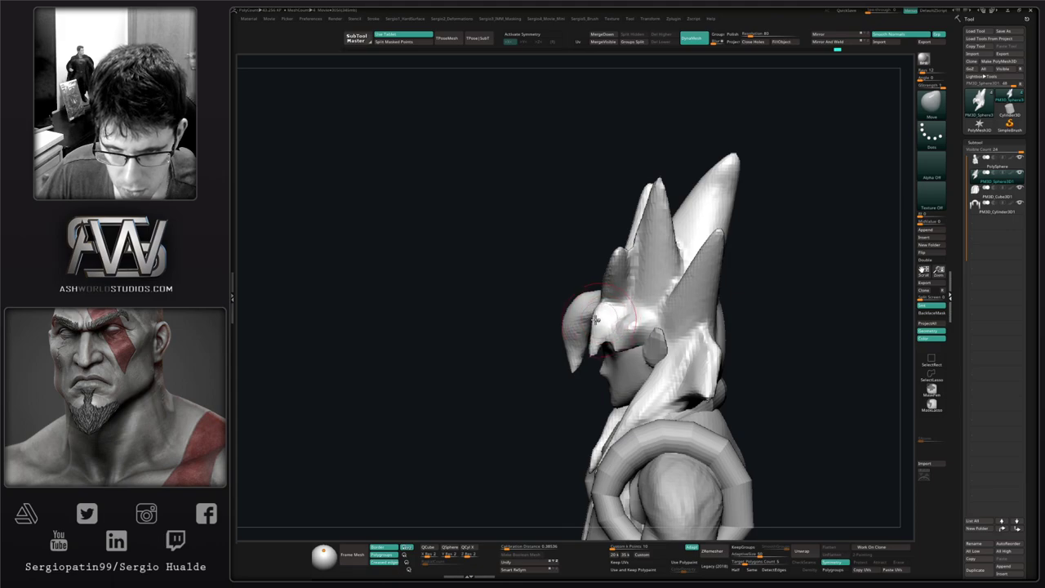
Carve the hairline edge between the forehead and ear with the DamStandard brush.
mouse_move(618, 346)
right_mouse_down()
mouse_move(597, 345)
mouse_move(635, 337)
right_mouse_up()
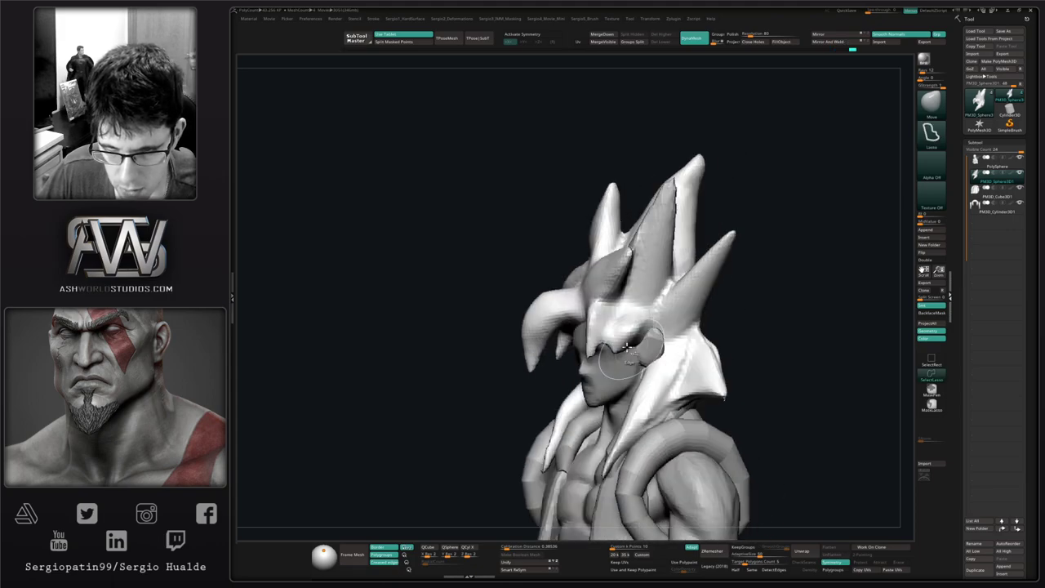
key("b")
key("d")
key("s")
left_click_drag(603, 316, 607, 332)
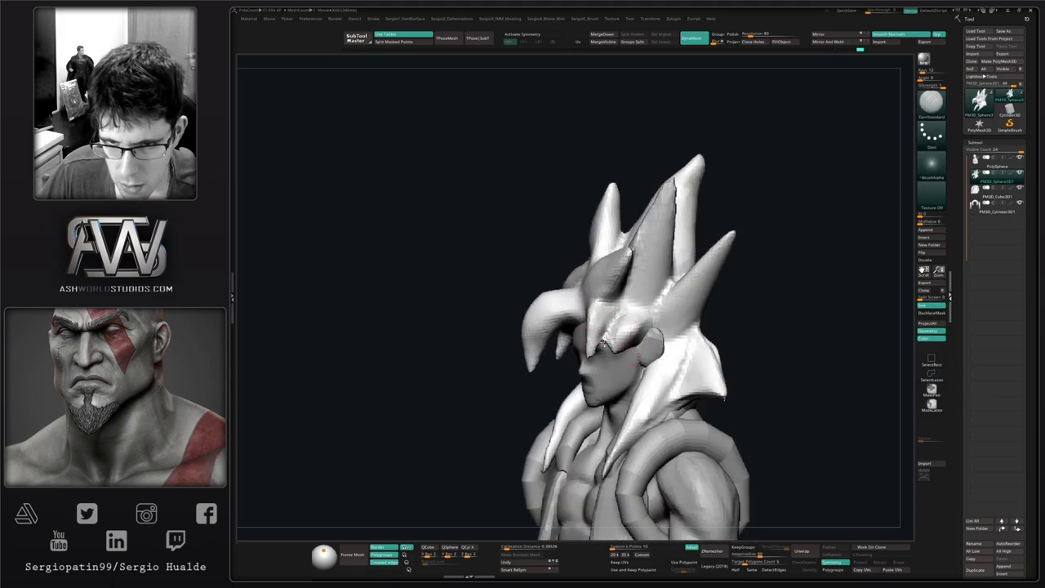
Pull the temple hair in front of the ear into shape with the Move brush.
right_click_drag(625, 346, 584, 345)
key("b")
key("m")
key("v")
left_click_drag(629, 334, 628, 352)
mouse_move(629, 351)
right_mouse_down()
mouse_move(650, 341)
mouse_move(638, 354)
mouse_move(591, 355)
mouse_move(598, 339)
mouse_move(574, 360)
right_mouse_up()
Carve the underside of the isolated hair near the front bang with DamStandard, then show all parts.
key("b")
key("d")
key("s")
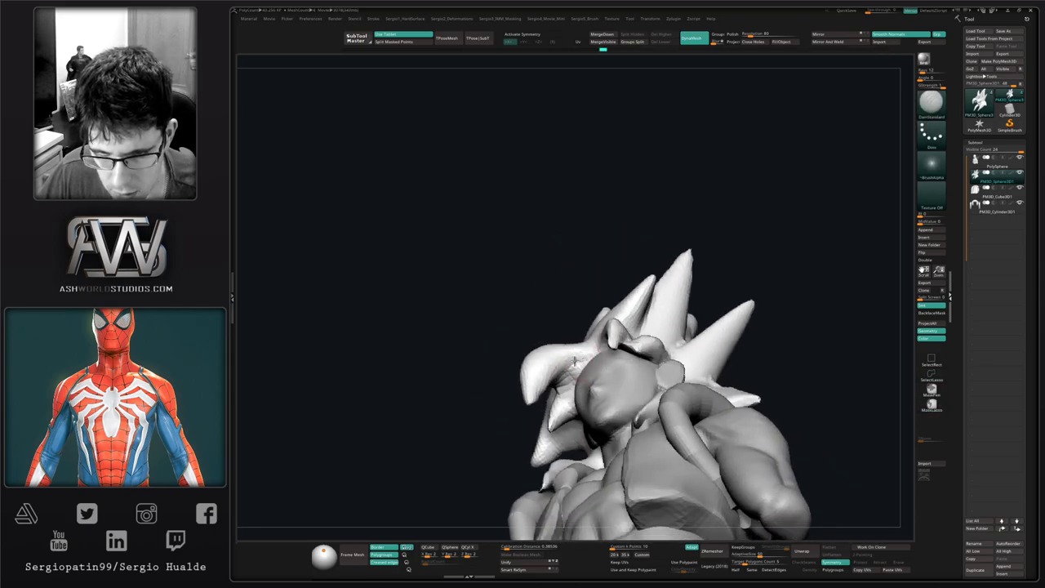
key("ctrl+q")
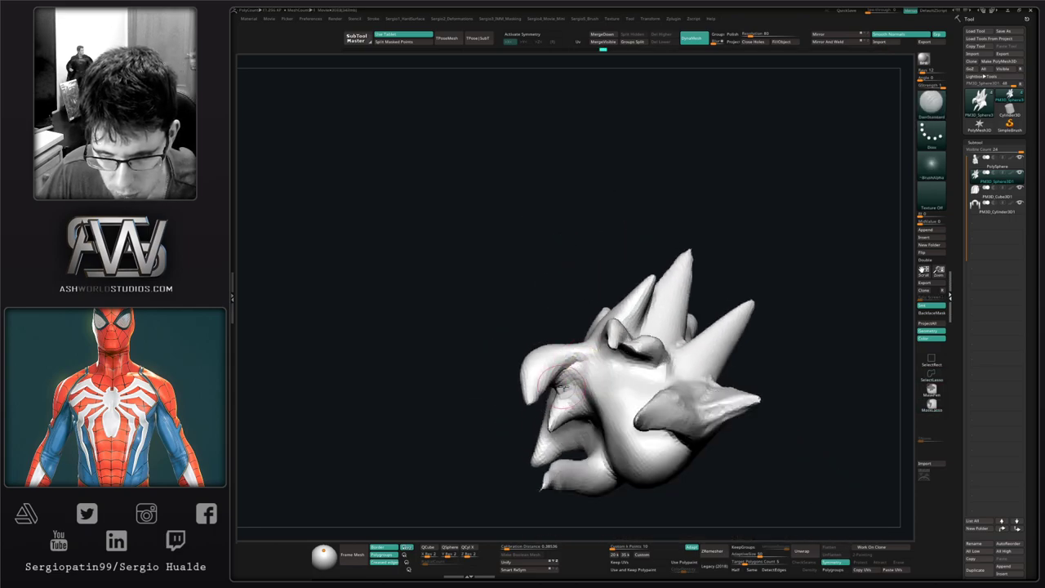
left_click_drag(563, 380, 577, 394)
right_click_drag(574, 390, 595, 382)
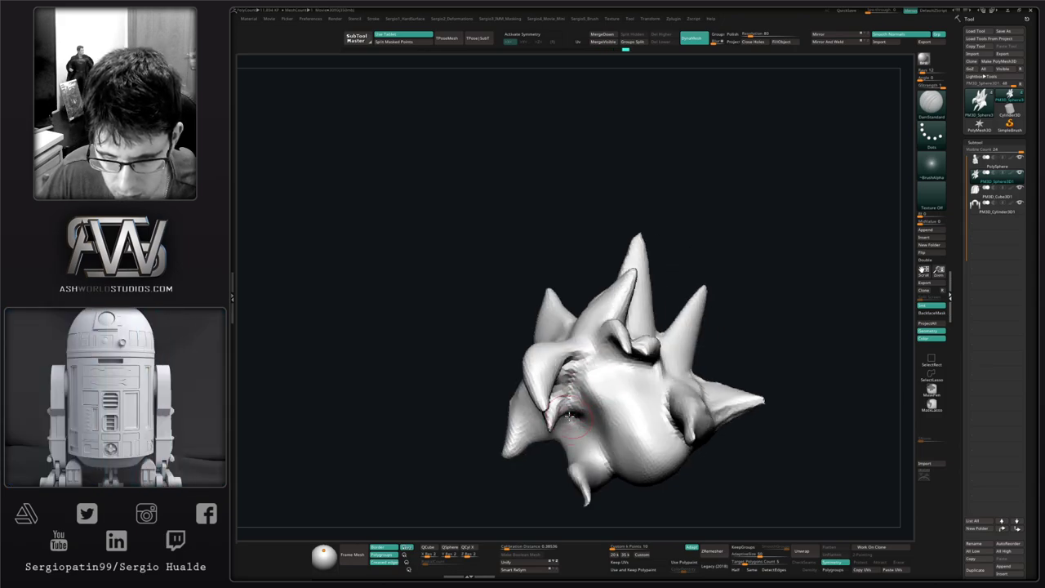
key("ctrl+q")
Carve the crease where the front bang meets the hairline with the DamStandard brush.
right_click_drag(570, 415, 592, 428)
right_click_drag(592, 428, 589, 350, "ctrl")
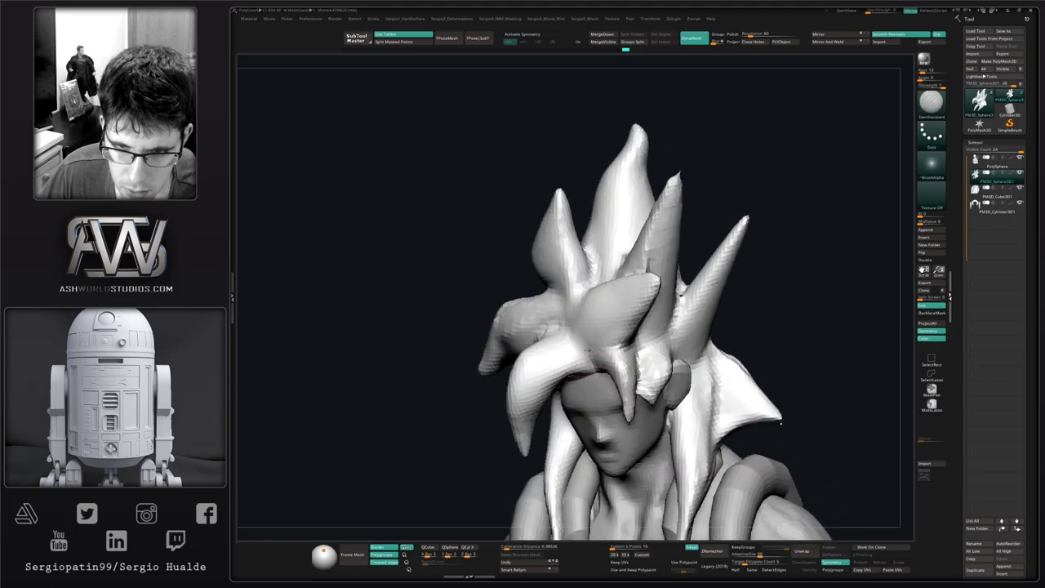
left_click_drag(584, 356, 585, 366)
right_click_drag(586, 360, 614, 356)
Define the upper edge of the long front bang with the DamStandard brush.
key("b")
key("c")
key("l")
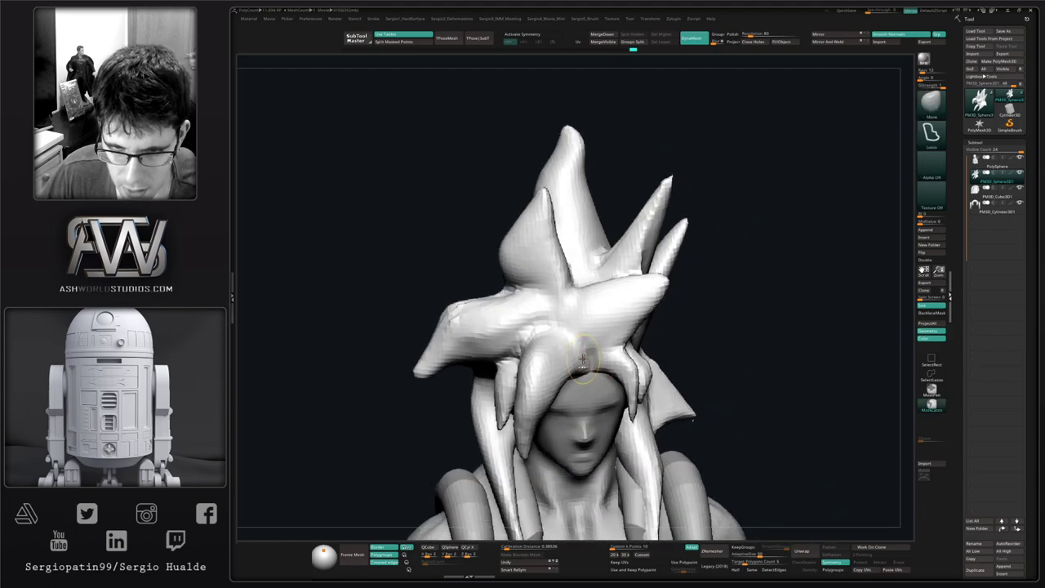
mouse_move(569, 345)
right_mouse_down()
mouse_move(594, 331)
mouse_move(563, 354)
mouse_move(568, 374)
right_mouse_up()
key("b")
key("d")
key("s")
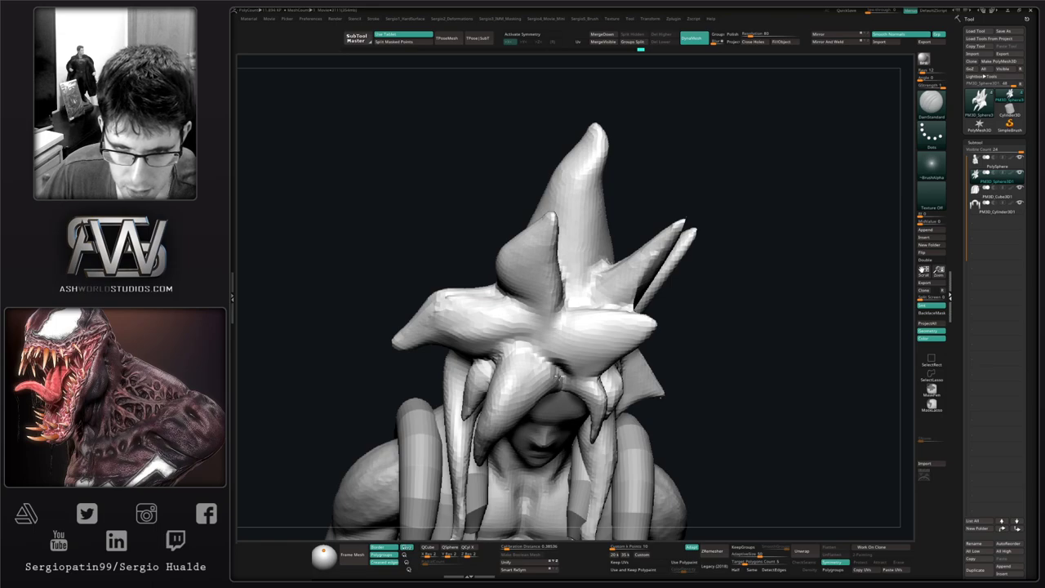
left_click_drag(514, 346, 499, 356)
Reshape the hair at the forehead parting beside the front bang with the Move brush.
mouse_move(547, 387)
right_mouse_down()
mouse_move(548, 373)
mouse_move(573, 358)
right_mouse_up()
key("b")
key("m")
key("v")
left_click_drag(573, 358, 581, 365)
Refine the junction of the two front locks above the forehead, finishing with the Move brush.
key("b")
key("d")
key("s")
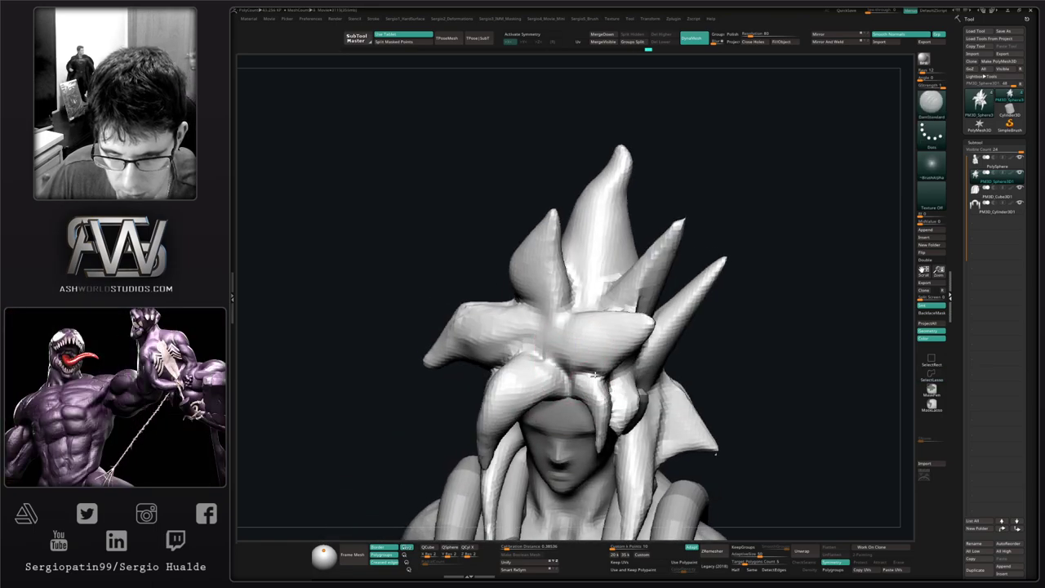
mouse_move(591, 387)
right_mouse_down()
mouse_move(602, 384)
mouse_move(602, 365)
mouse_move(587, 357)
mouse_move(588, 313)
mouse_move(611, 342)
mouse_move(551, 350)
right_mouse_up()
key("b")
key("m")
key("v")
mouse_move(552, 344)
left_mouse_down()
mouse_move(548, 334)
mouse_move(569, 349)
left_mouse_up()
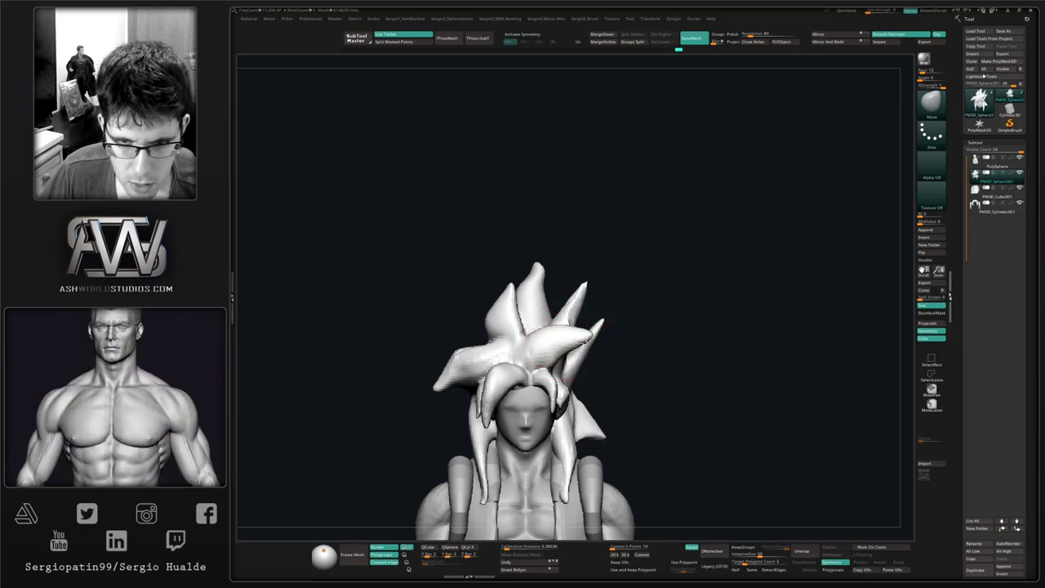
Lasso-mask the tall back hair spike and invert the mask to leave only the spike editable.
right_click_drag(573, 340, 589, 329)
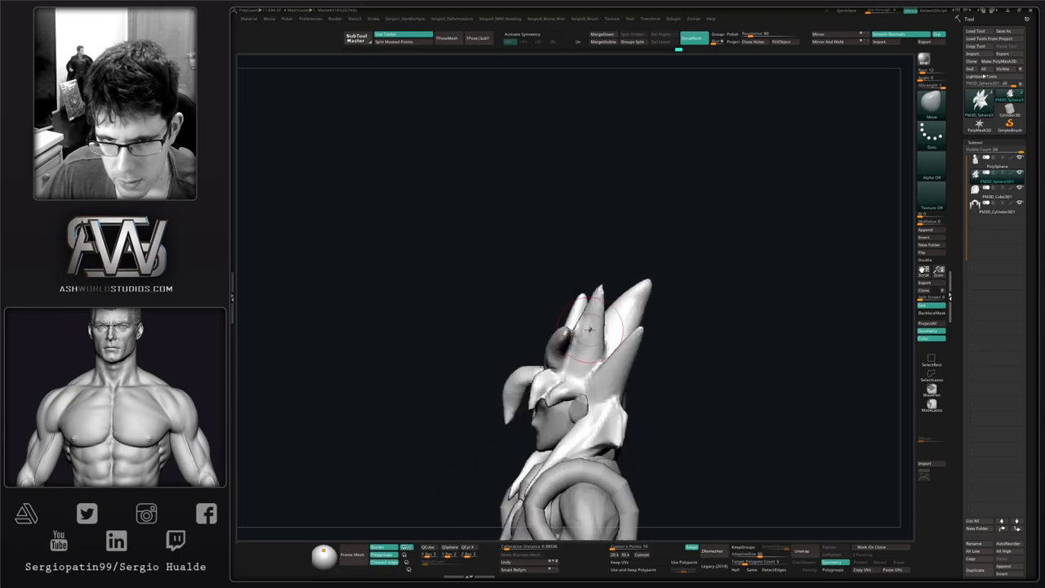
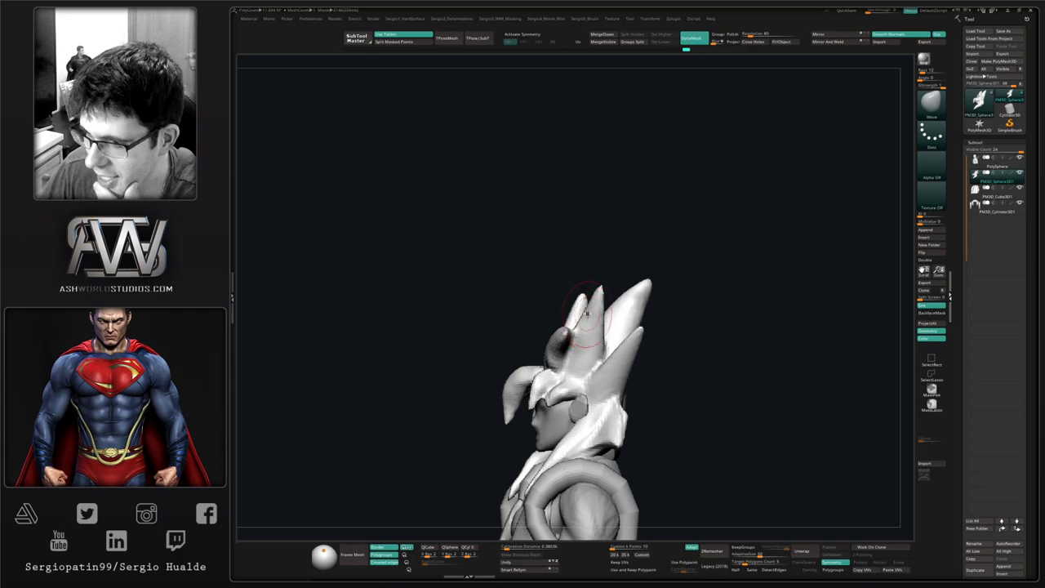
right_click_drag(597, 304, 598, 396)
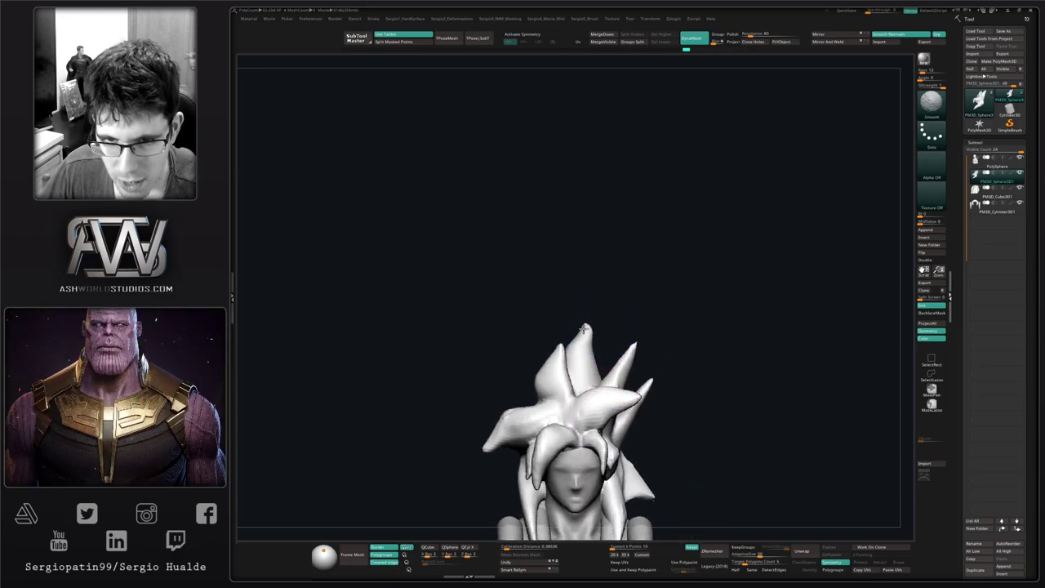
mouse_move(583, 328)
right_mouse_down()
mouse_move(578, 357)
mouse_move(563, 355)
mouse_move(593, 371)
mouse_move(583, 343)
mouse_move(619, 317)
mouse_move(593, 315)
mouse_move(590, 353)
mouse_move(613, 353)
right_mouse_up()
left_click_drag(623, 270, 570, 312, "ctrl")
left_click_drag(585, 347, 678, 309, "ctrl")
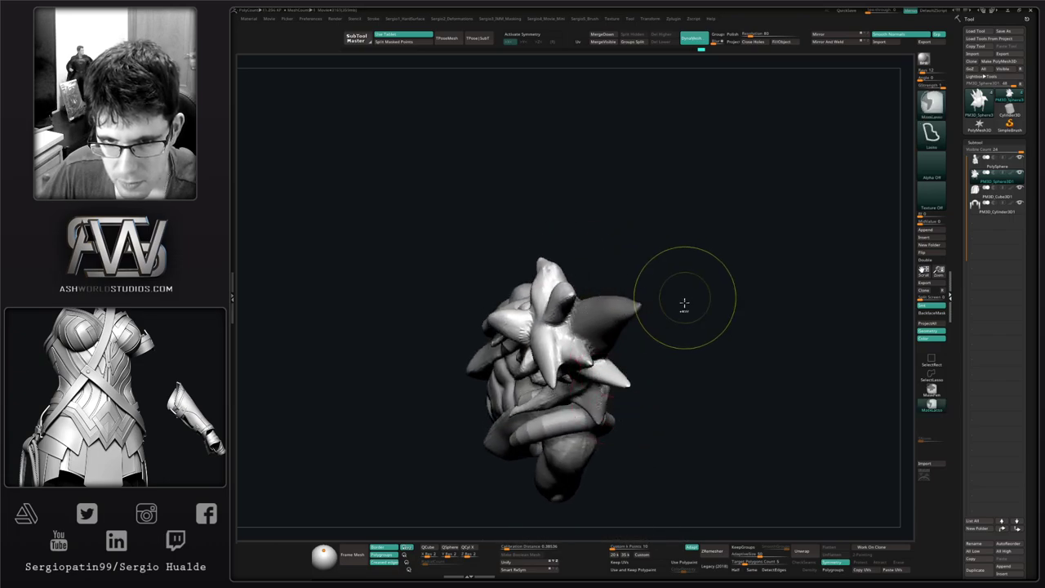
left_click(670, 347, "ctrl")
Soften and extend the mask around the tall back spike, keeping the rest of the hair protected.
right_click_drag(669, 348, 631, 312, "shift")
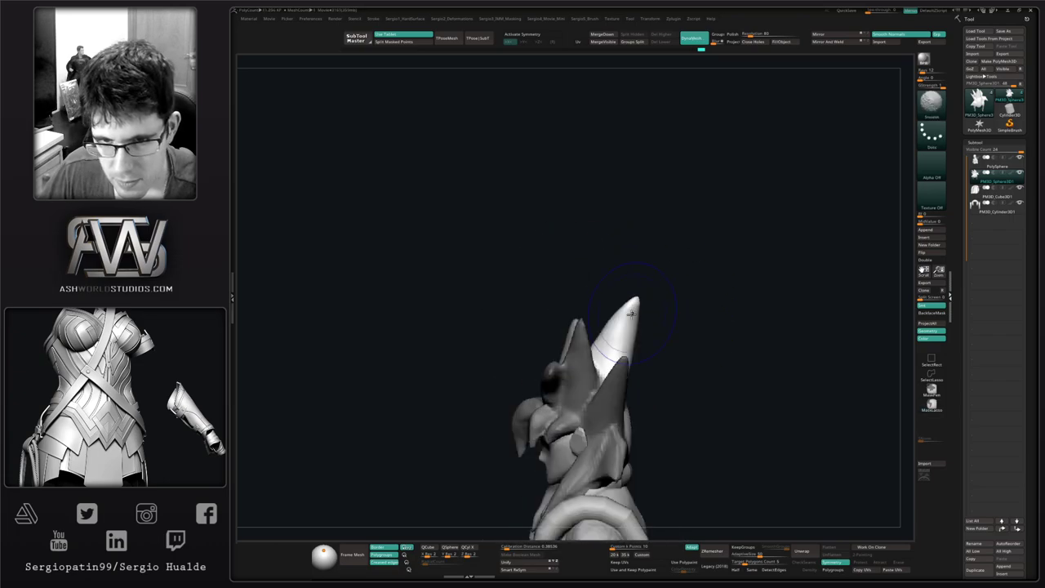
left_click(695, 319, "ctrl")
left_click(618, 336, "ctrl")
left_click(683, 338, "ctrl")
right_click_drag(643, 335, 616, 364)
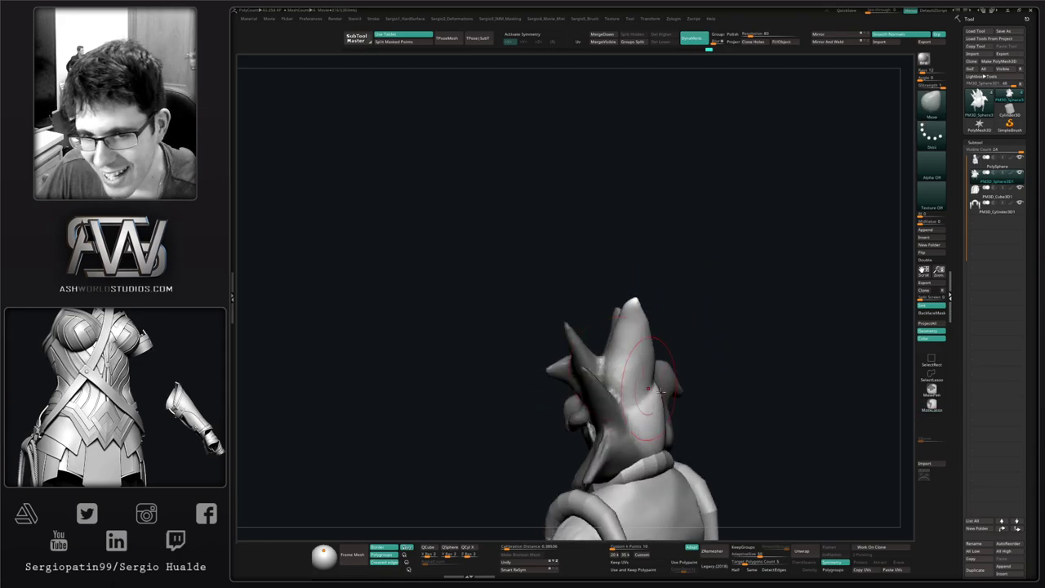
mouse_move(744, 368)
left_mouse_down("ctrl")
mouse_move(651, 392)
mouse_move(712, 457)
left_mouse_up("ctrl")
mouse_move(715, 404)
right_mouse_down()
mouse_move(663, 435)
mouse_move(677, 400)
right_mouse_up()
mouse_move(747, 313)
left_mouse_down("ctrl")
mouse_move(699, 315)
mouse_move(685, 421)
left_mouse_up("ctrl")
right_click_drag(684, 421, 723, 373)
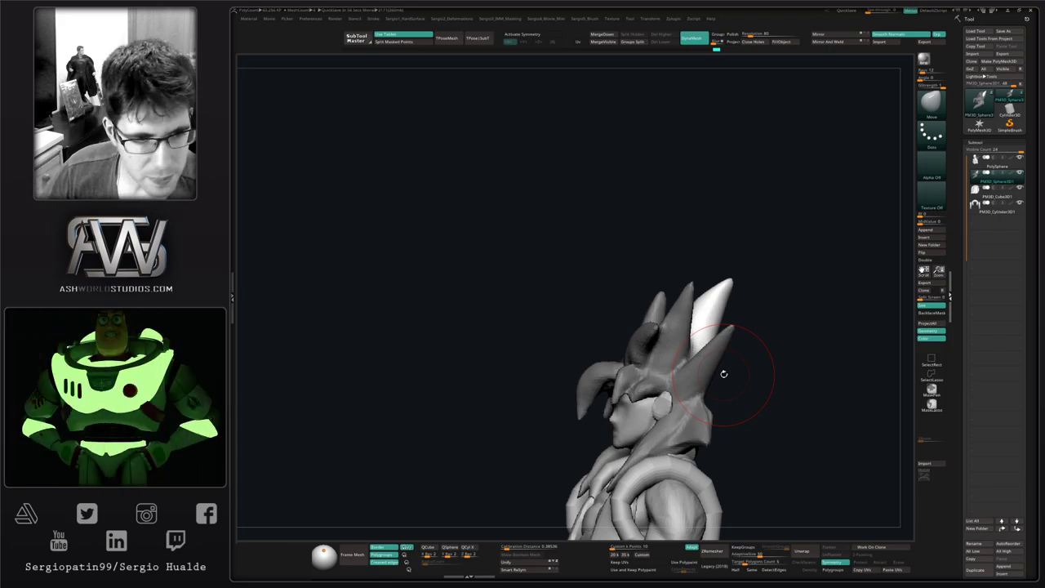
Widen the unmasked tall back spike with a resized Move brush.
right_click_drag(752, 261, 633, 343)
right_click_drag(633, 343, 625, 367, "ctrl")
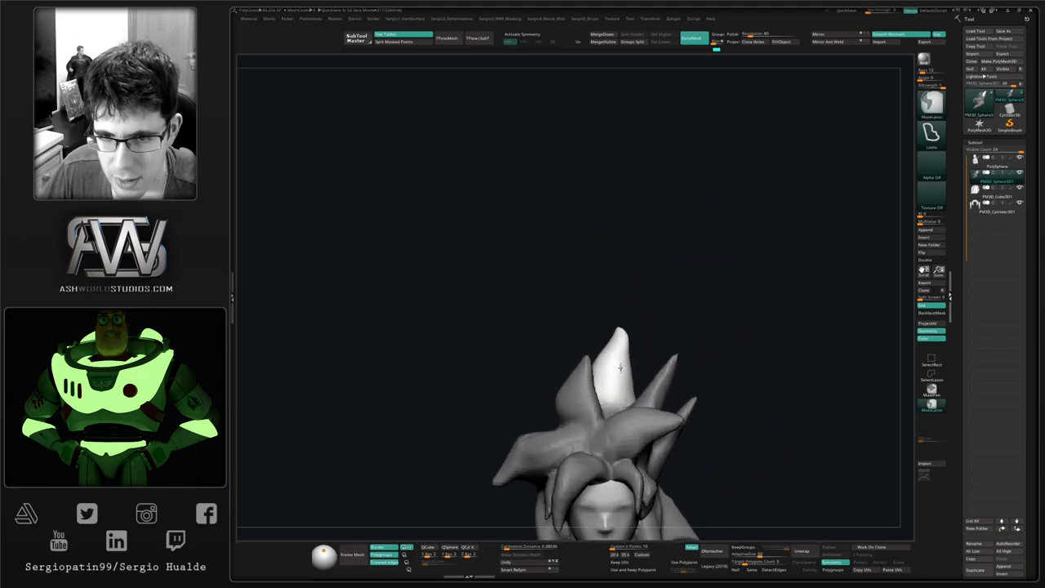
key("s")
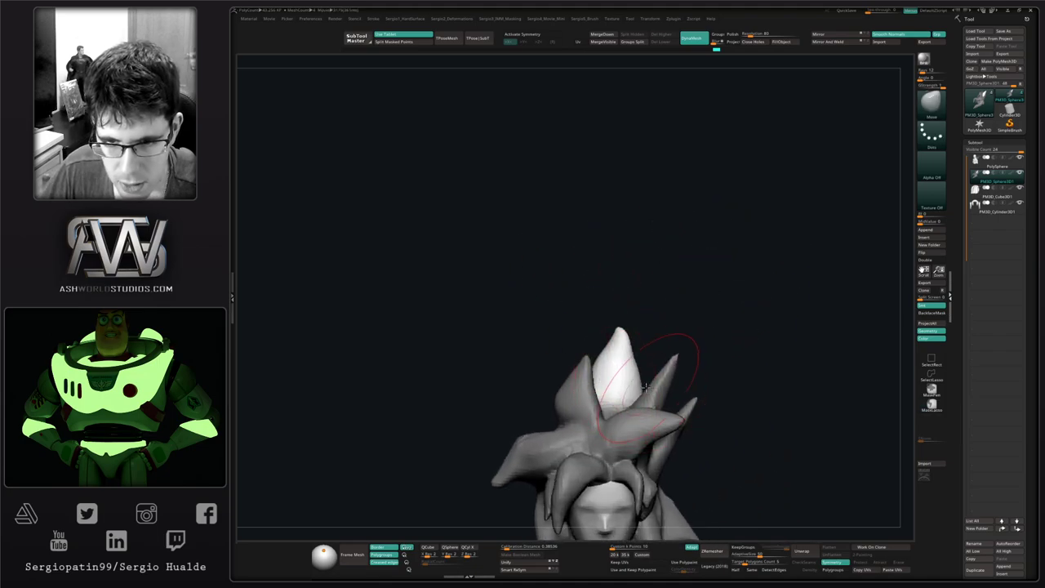
mouse_move(637, 356)
right_mouse_down()
mouse_move(726, 392)
mouse_move(676, 362)
mouse_move(690, 376)
right_mouse_up()
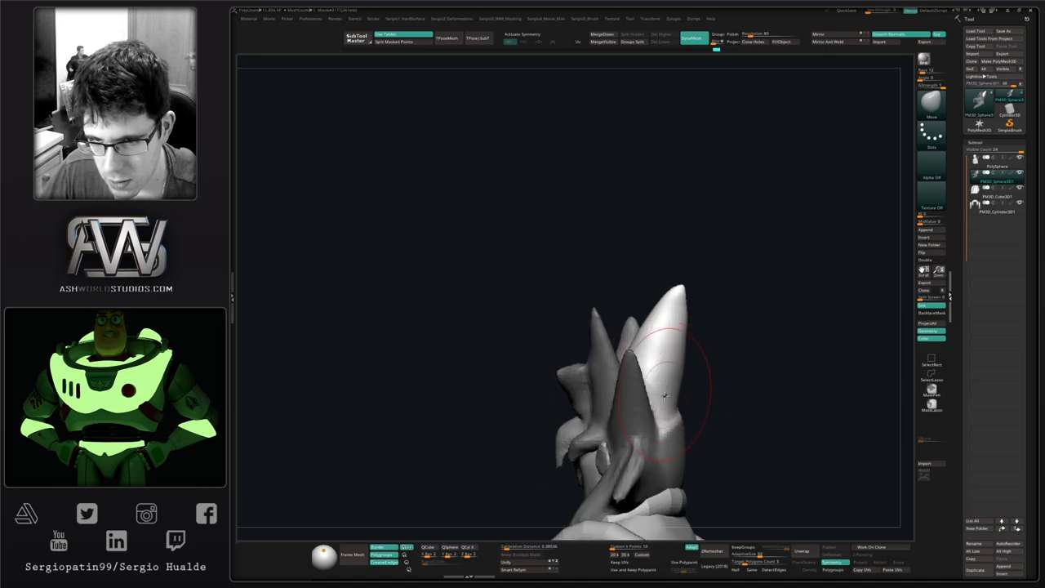
left_click_drag(691, 376, 685, 396)
Bend and taper the tall back spike toward its tip, smoothing its surface from several angles.
right_click_drag(645, 341, 678, 363)
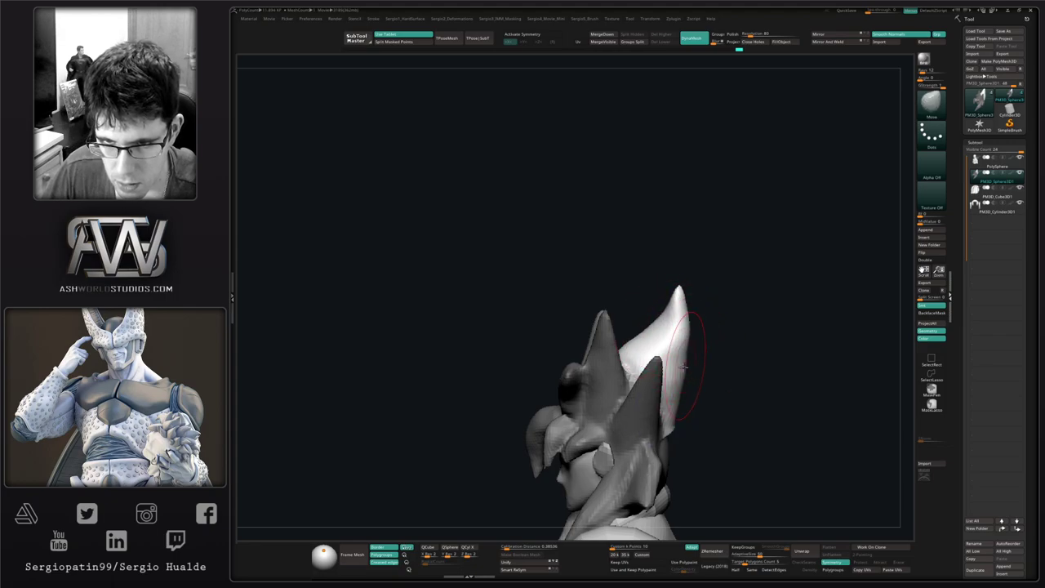
mouse_move(671, 403)
right_mouse_down()
mouse_move(725, 331)
mouse_move(678, 343)
mouse_move(716, 357)
mouse_move(707, 351)
right_mouse_up()
left_click_drag(666, 361, 681, 367, "shift")
right_click_drag(681, 367, 677, 314)
right_click_drag(697, 368, 649, 375)
Clear the mask, lasso-mask the slender spike beside the tall back one, and invert so only that spike is editable.
left_click_drag(633, 351, 612, 368, "ctrl")
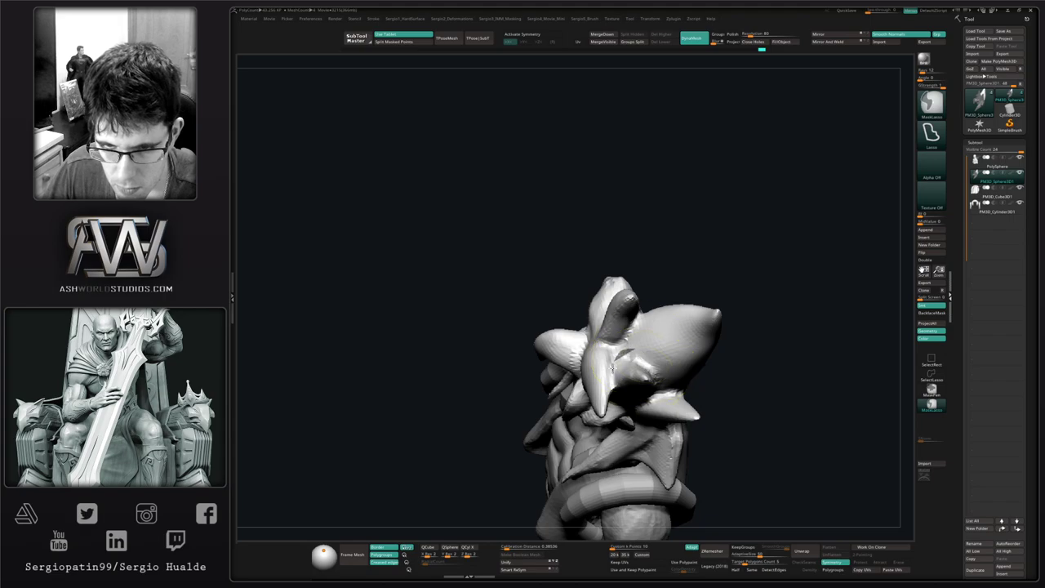
mouse_move(651, 351)
right_mouse_down()
mouse_move(600, 381)
mouse_move(626, 370)
right_mouse_up()
left_click_drag(626, 370, 608, 414, "ctrl")
right_click_drag(653, 407, 643, 371)
left_click(710, 368, "ctrl")
key("ctrl")
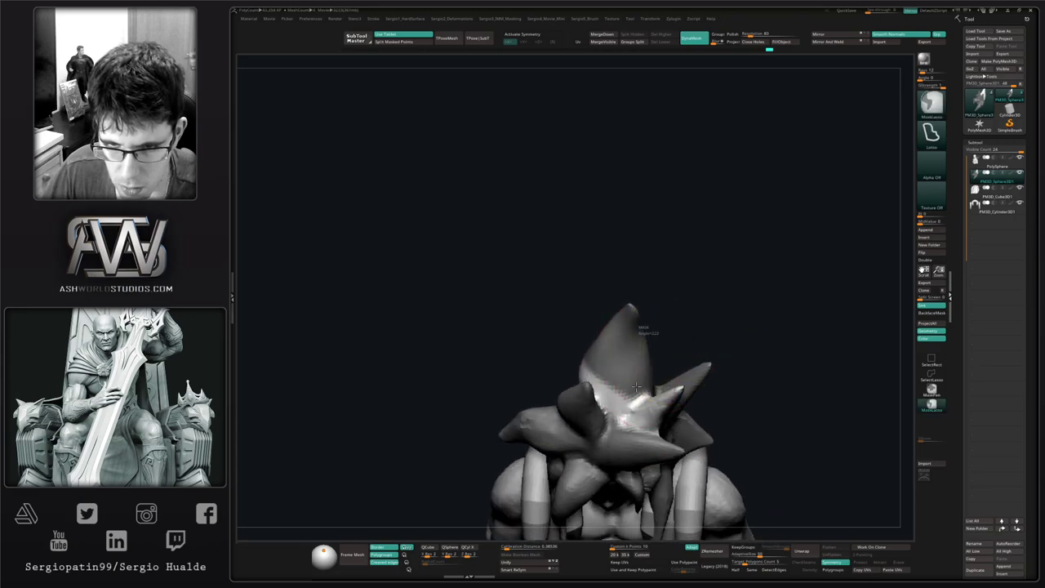
left_click_drag(502, 357, 679, 294, "ctrl")
mouse_move(686, 287)
right_mouse_down()
mouse_move(590, 364)
mouse_move(585, 390)
mouse_move(570, 398)
right_mouse_up()
Thicken the base of the unmasked slender spike with the Inflate brush.
key("b")
key("i")
key("n")
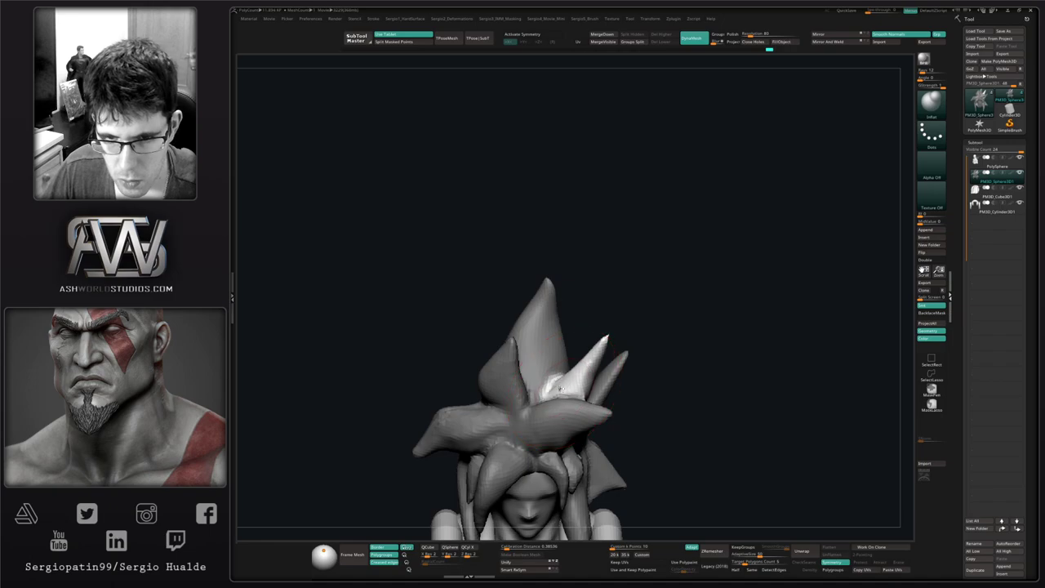
left_click_drag(560, 389, 567, 382)
mouse_move(588, 367)
right_mouse_down()
mouse_move(531, 346)
mouse_move(572, 351)
mouse_move(600, 372)
mouse_move(578, 382)
mouse_move(545, 351)
right_mouse_up()
Curve the slender spike upright and sweep its tip toward the back of the head with a large Move brush.
key("b")
key("m")
key("v")
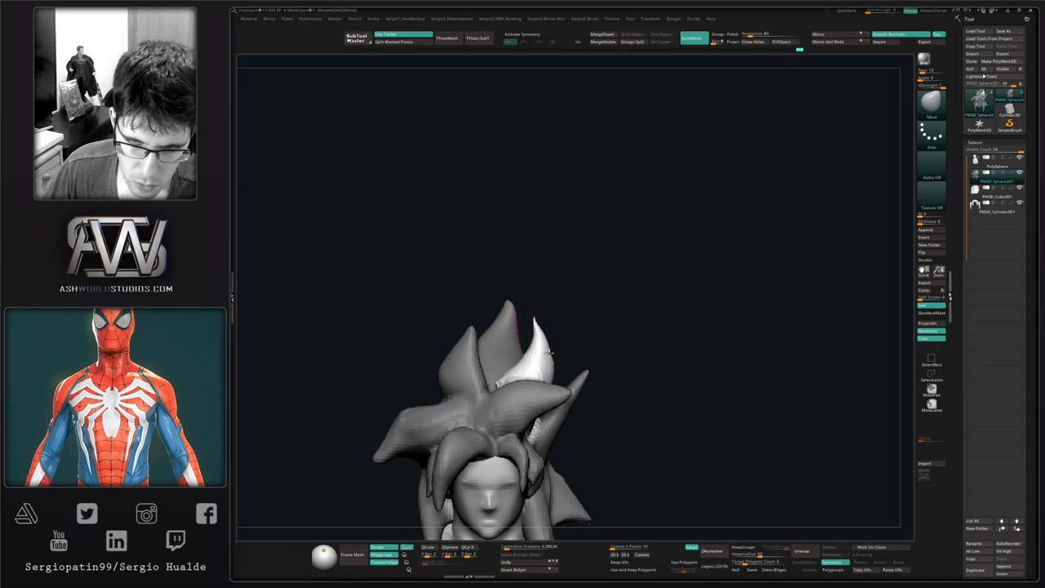
right_click_drag(549, 353, 524, 375)
key("s")
left_click(549, 326)
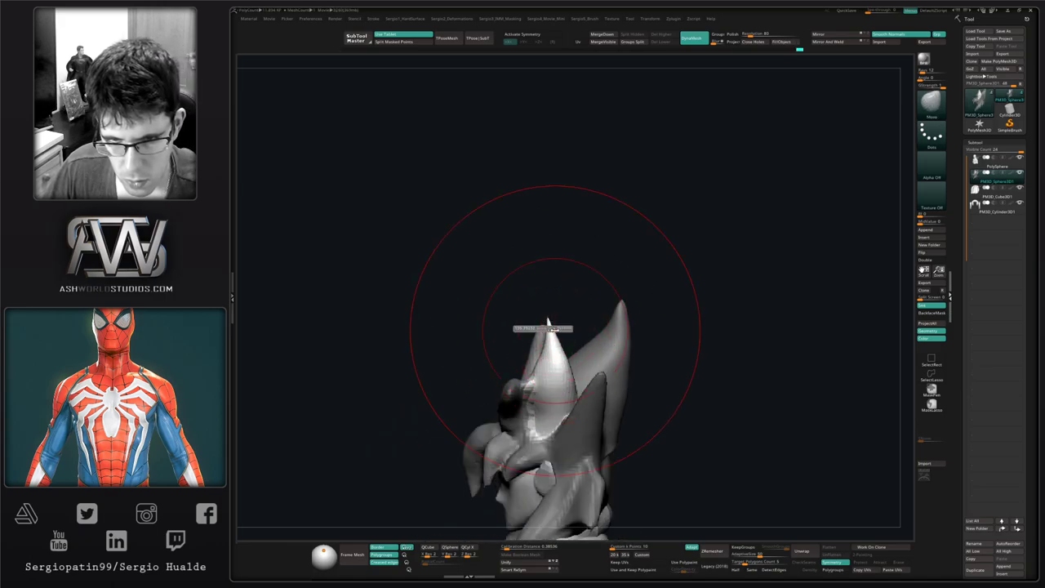
left_click_drag(565, 324, 590, 322)
Reshape the lower part of the slender spike with a resized Move brush and clear the hair mask.
key("s")
left_click(560, 394)
left_click_drag(561, 394, 548, 406)
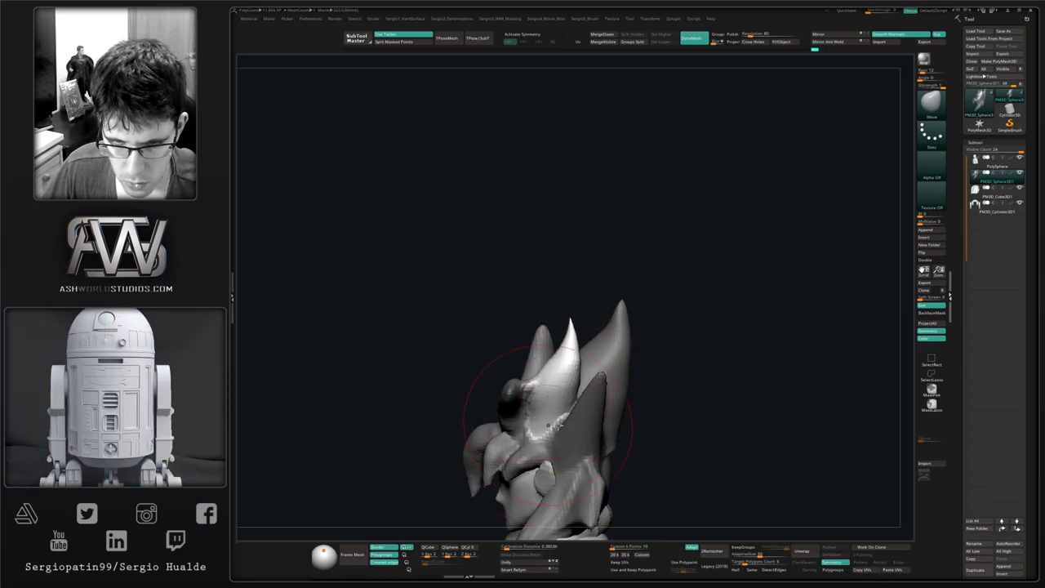
mouse_move(548, 424)
right_mouse_down()
mouse_move(562, 304)
mouse_move(571, 319)
right_mouse_up()
left_click_drag(572, 319, 581, 328, "ctrl")
mouse_move(575, 327)
right_mouse_down()
mouse_move(552, 378)
mouse_move(478, 357)
right_mouse_up()
Nudge the hair at the junction of the front spike and the slender spike with a resized Move brush.
key("s")
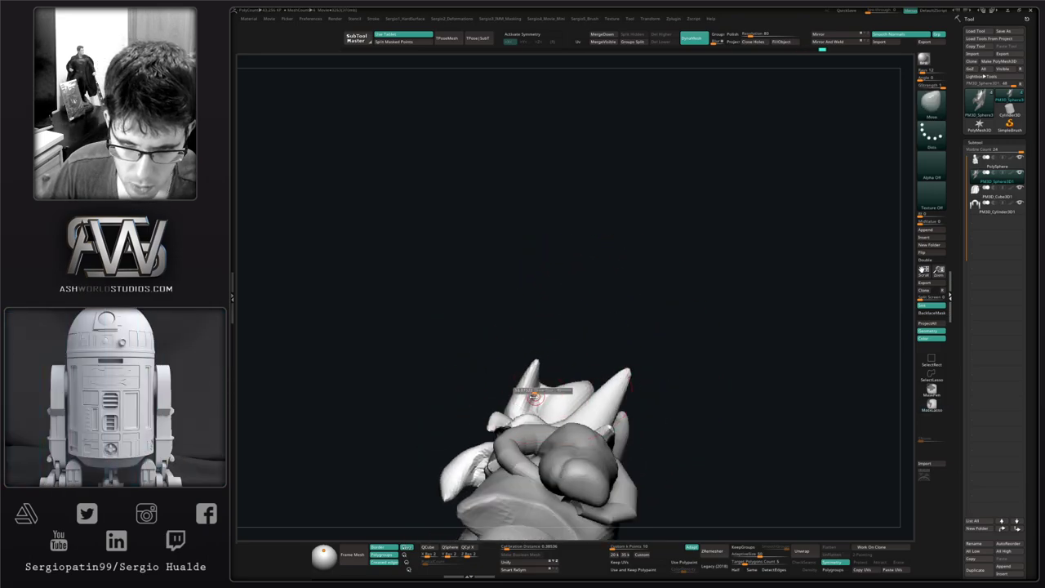
mouse_move(534, 395)
right_mouse_down()
mouse_move(525, 409)
mouse_move(553, 387)
right_mouse_up()
right_click(525, 411)
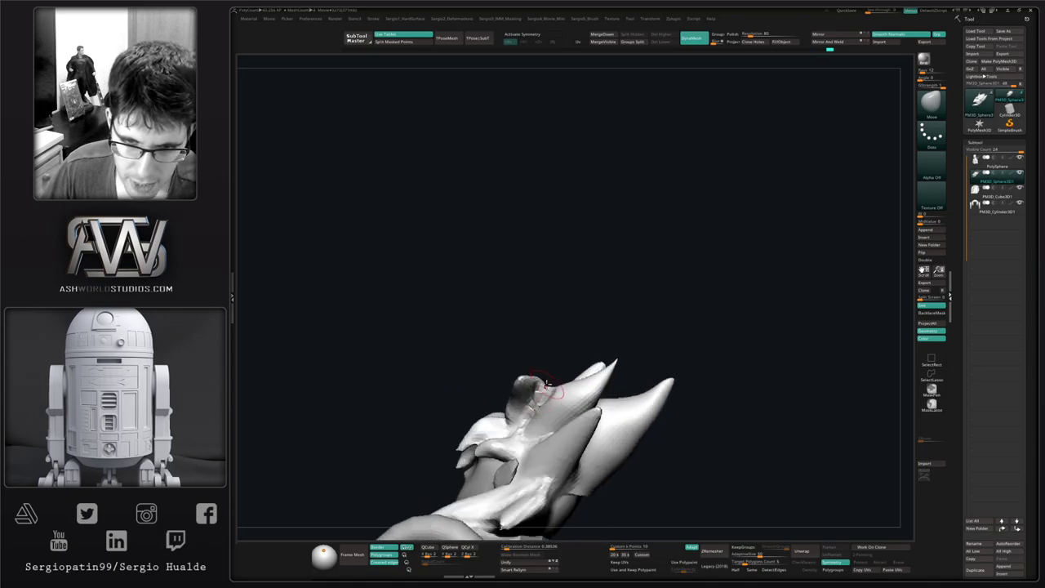
left_click_drag(553, 387, 545, 389)
mouse_move(545, 390)
right_mouse_down()
mouse_move(555, 395)
mouse_move(548, 383)
mouse_move(534, 403)
mouse_move(568, 418)
mouse_move(556, 410)
mouse_move(561, 372)
right_mouse_up()
Build up the gap between the front spike and the slender spike with the Clay brush.
key("b")
key("d")
key("s")
key("b")
key("c")
key("l")
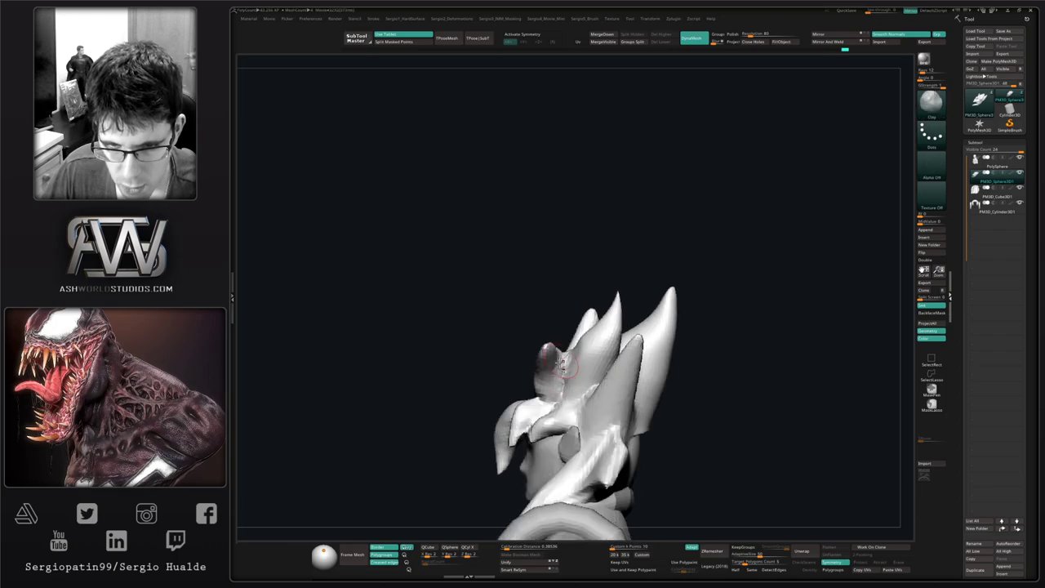
left_click_drag(556, 378, 557, 382)
Fill the crease beneath the tall back spike with the Clay brush and smooth the transition into the hair.
right_click_drag(558, 387, 612, 398)
right_click_drag(574, 368, 659, 326, "alt")
right_click_drag(659, 326, 642, 310, "ctrl")
mouse_move(641, 310)
right_mouse_down("alt")
mouse_move(596, 319)
mouse_move(530, 355)
mouse_move(510, 346)
mouse_move(498, 384)
mouse_move(474, 394)
mouse_move(525, 376)
mouse_move(564, 324)
right_mouse_up("alt")
left_click_drag(522, 329, 513, 329)
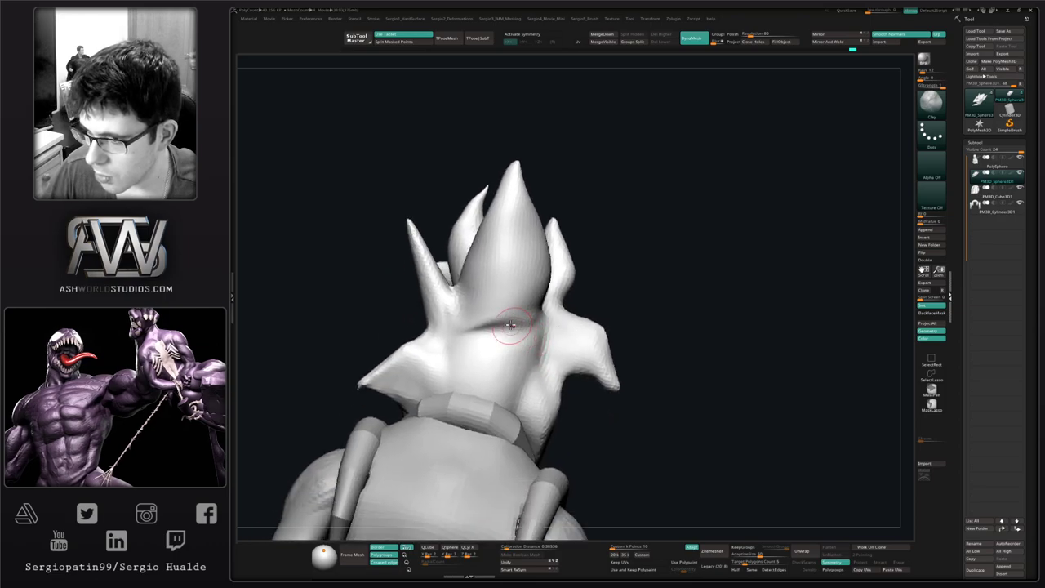
right_click_drag(490, 358, 507, 356)
mouse_move(501, 329)
left_mouse_down("shift")
mouse_move(480, 325)
mouse_move(501, 329)
left_mouse_up("shift")
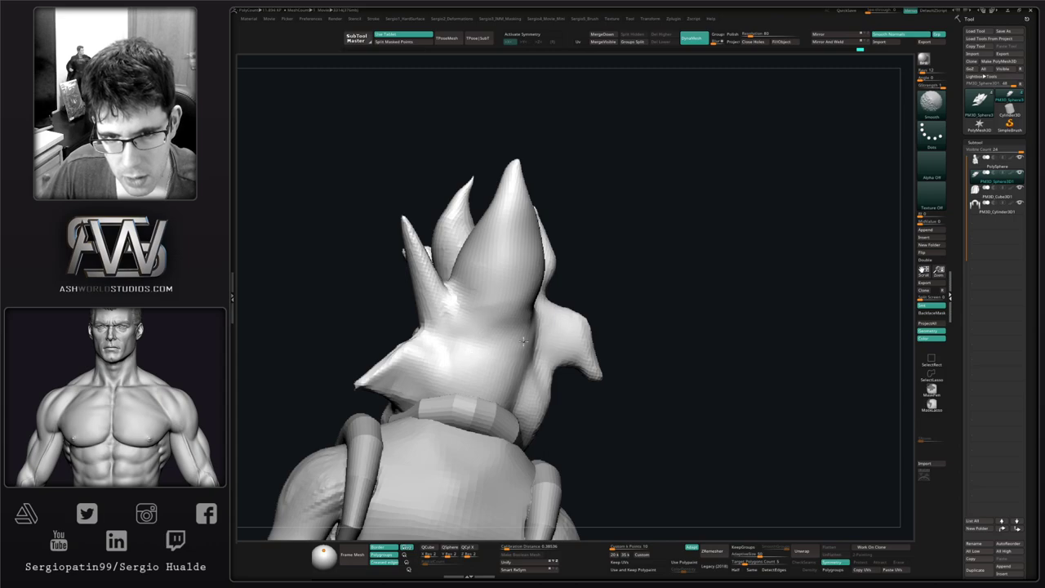
Paint a small MaskPen patch on the back of the hair below the tall spike.
mouse_move(523, 341)
right_mouse_down()
mouse_move(516, 352)
mouse_move(483, 346)
mouse_move(536, 338)
right_mouse_up()
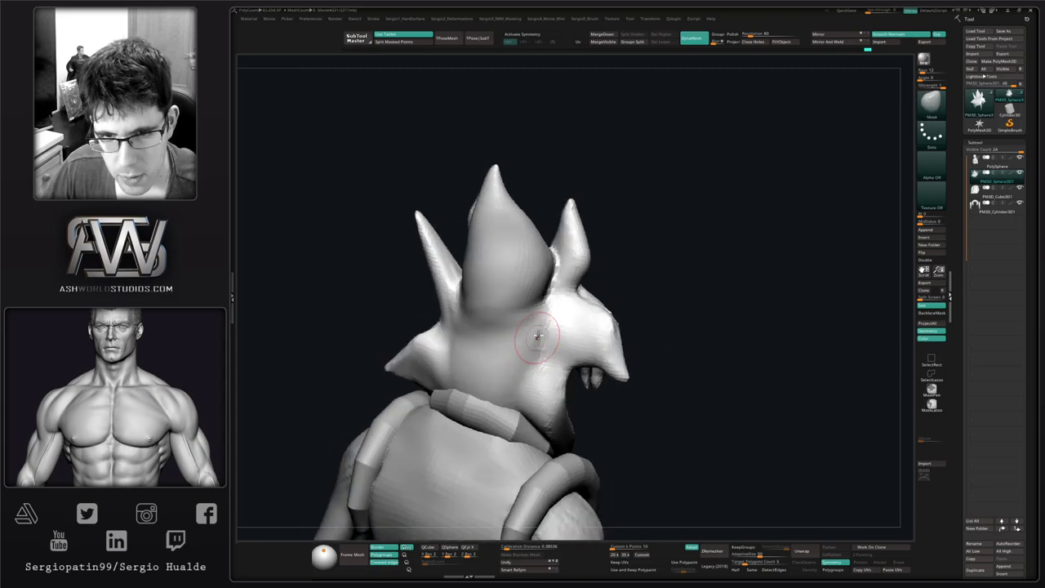
right_click_drag(497, 171, 437, 175)
left_click(931, 390, "ctrl")
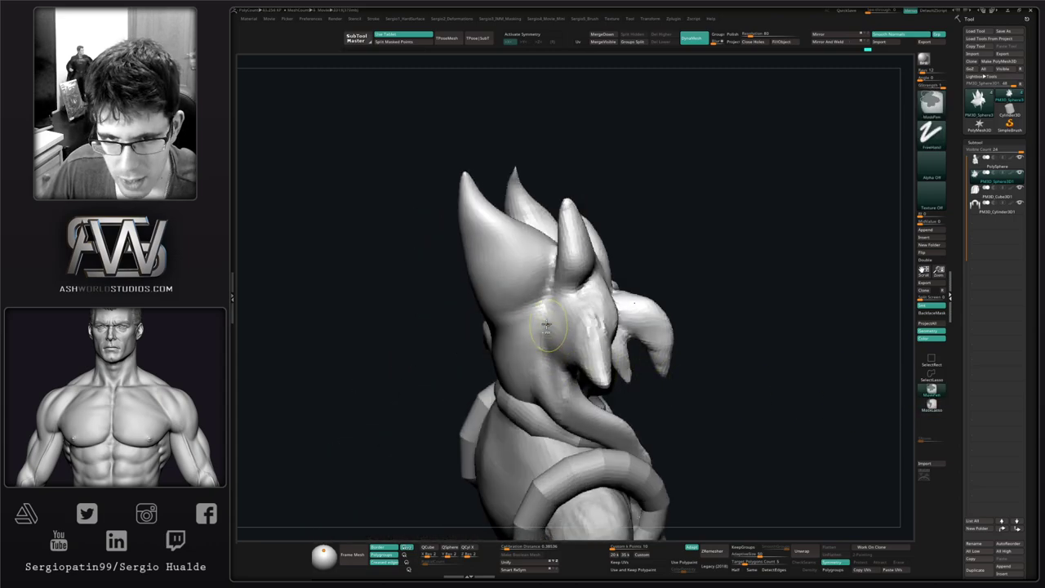
left_click_drag(539, 321, 548, 335, "ctrl")
mouse_move(547, 335)
right_mouse_down()
mouse_move(511, 362)
mouse_move(555, 359)
mouse_move(469, 351)
mouse_move(506, 329)
mouse_move(504, 363)
right_mouse_up()
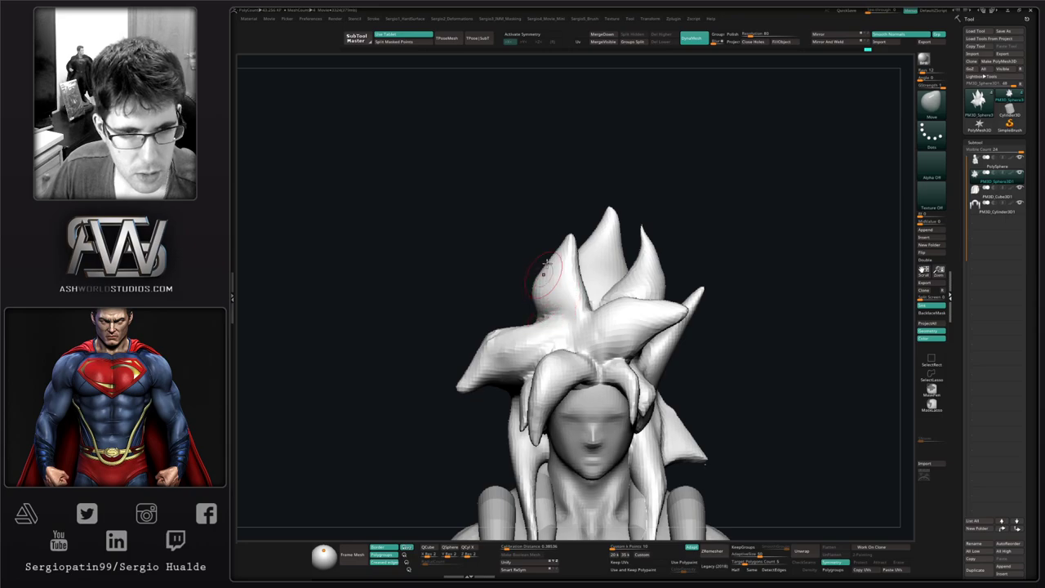
Pick the Inflate brush and smooth the hair where the slender spike meets the front spikes.
right_click_drag(560, 284, 520, 319, "alt")
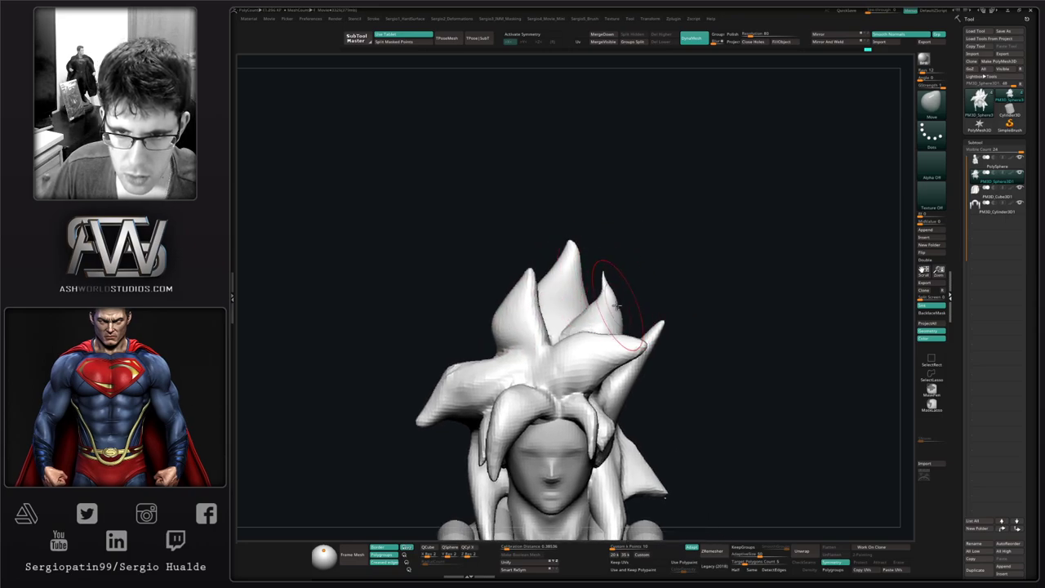
key("b")
key("i")
key("n")
left_click_drag(581, 314, 570, 335, "shift")
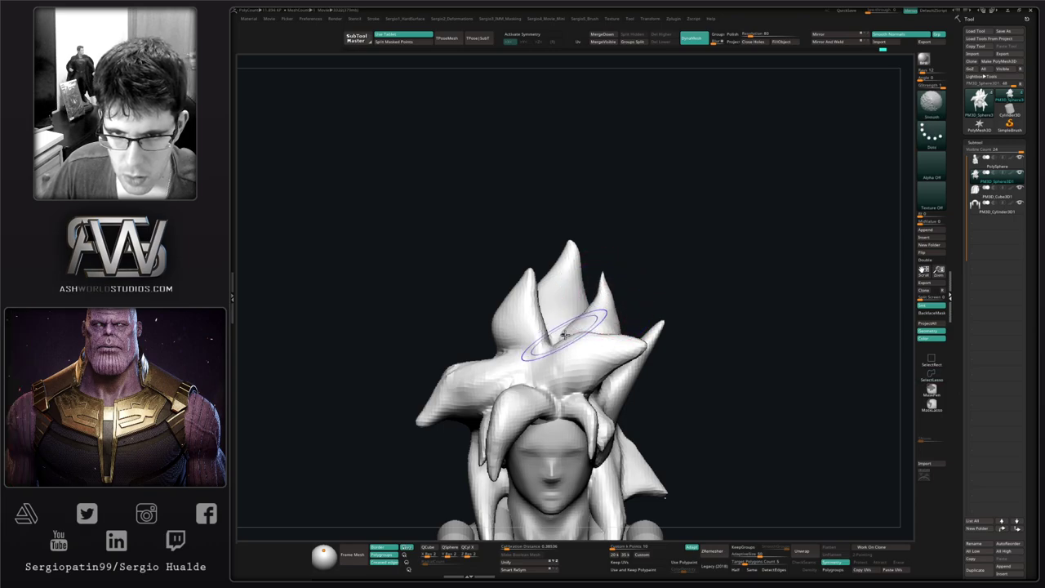
Stretch the front upright spike's tip up and outward and round out its lower outer edge with the Move brush.
key("b")
key("m")
key("v")
left_click_drag(530, 279, 504, 255)
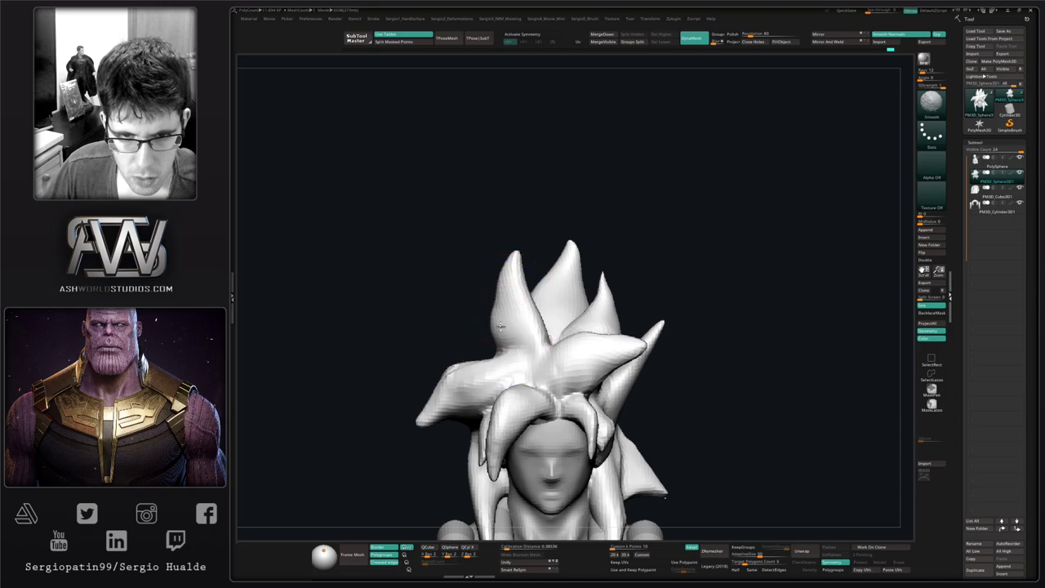
key("s")
mouse_move(493, 305)
left_mouse_down()
mouse_move(483, 294)
mouse_move(497, 283)
left_mouse_up()
key("s")
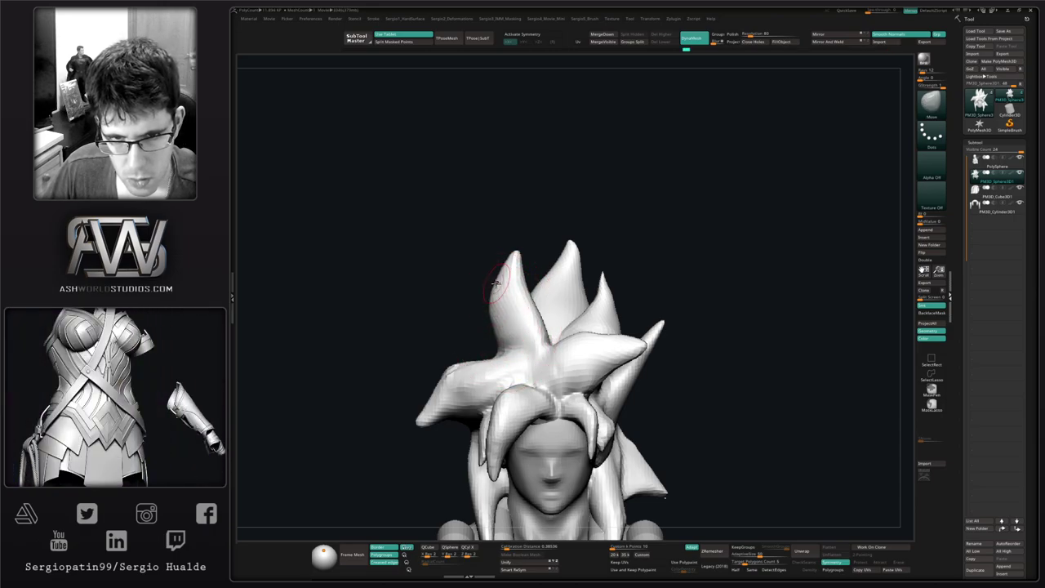
key("ctrl+z")
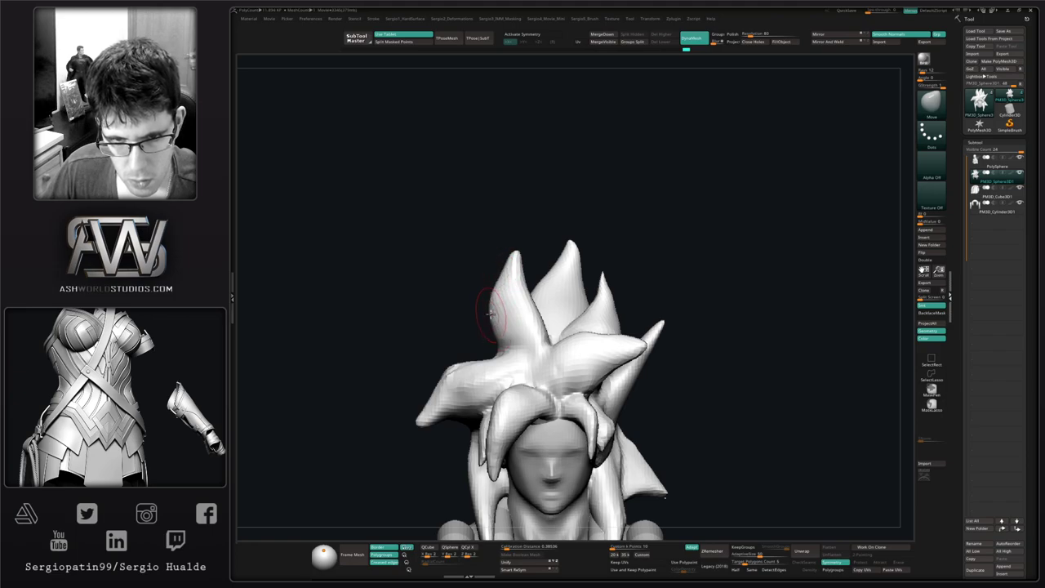
left_click_drag(501, 338, 496, 331)
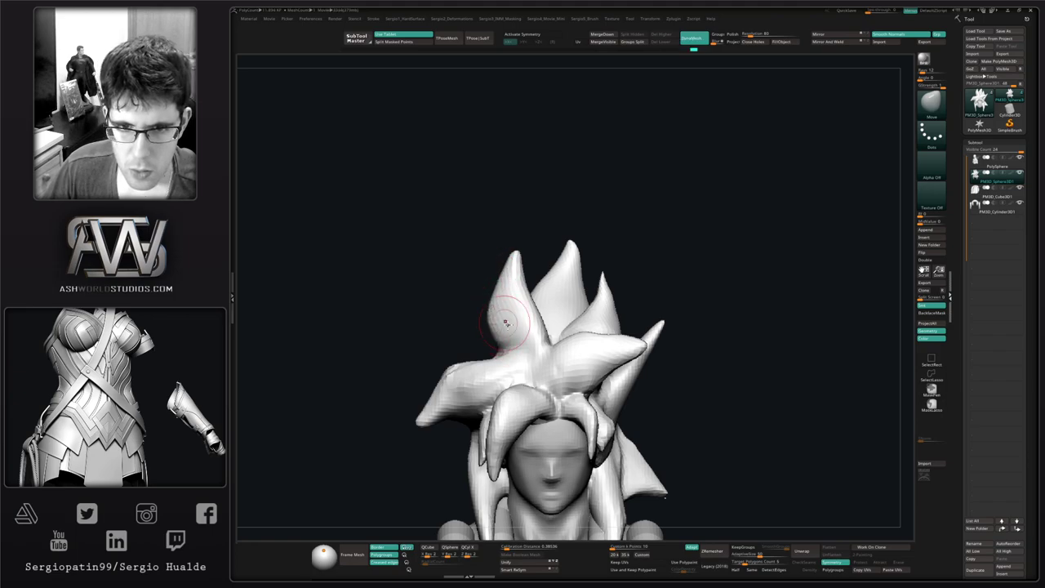
mouse_move(507, 323)
right_mouse_down()
mouse_move(533, 343)
mouse_move(528, 305)
right_mouse_up()
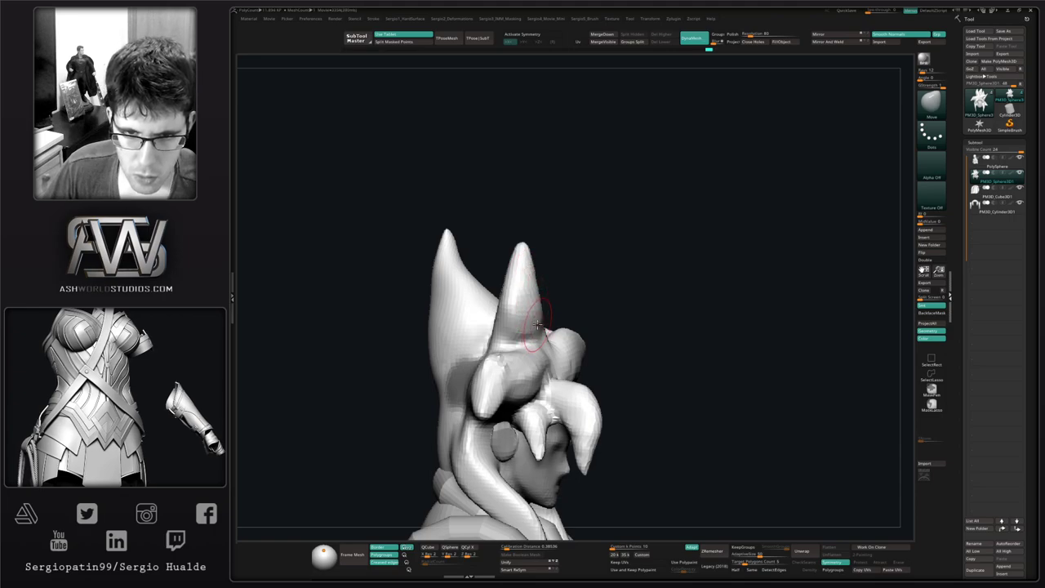
right_click_drag(541, 345, 608, 303)
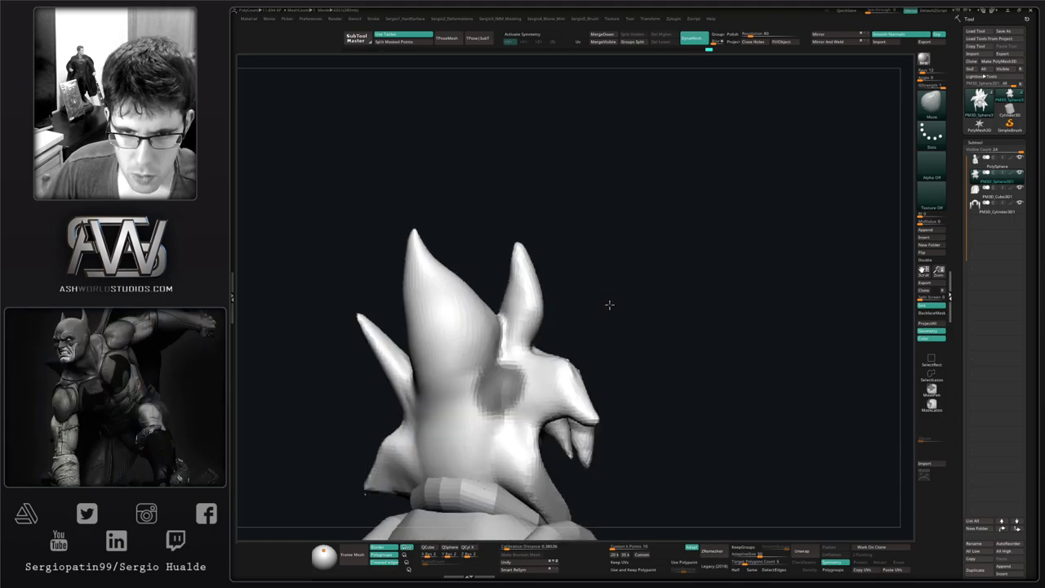
left_click_drag(588, 243, 500, 329, "ctrl")
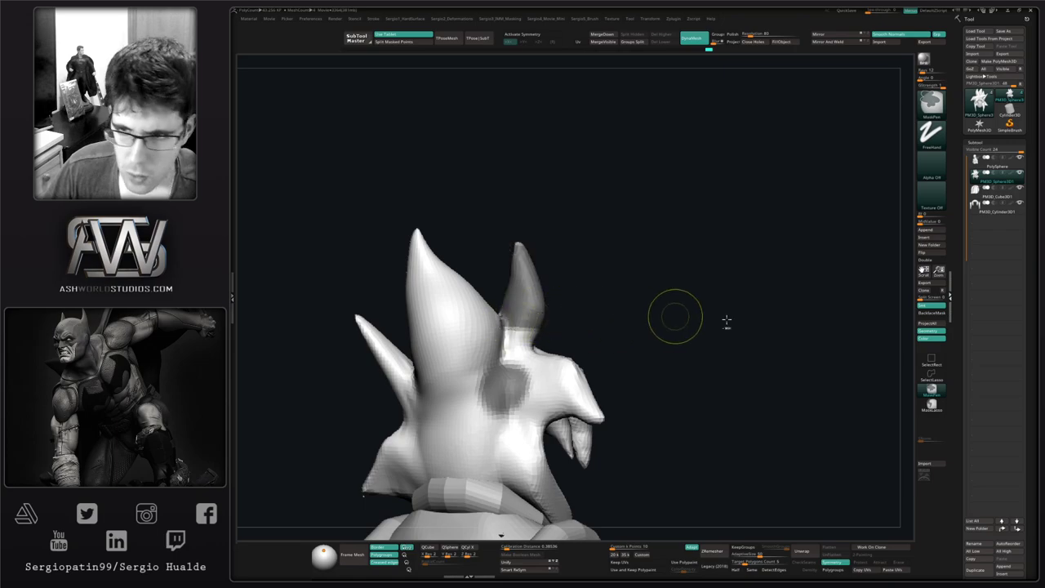
Clear the mask, lasso-mask the front upright spike from several angles, and invert so only it is editable.
left_click(931, 405, "ctrl")
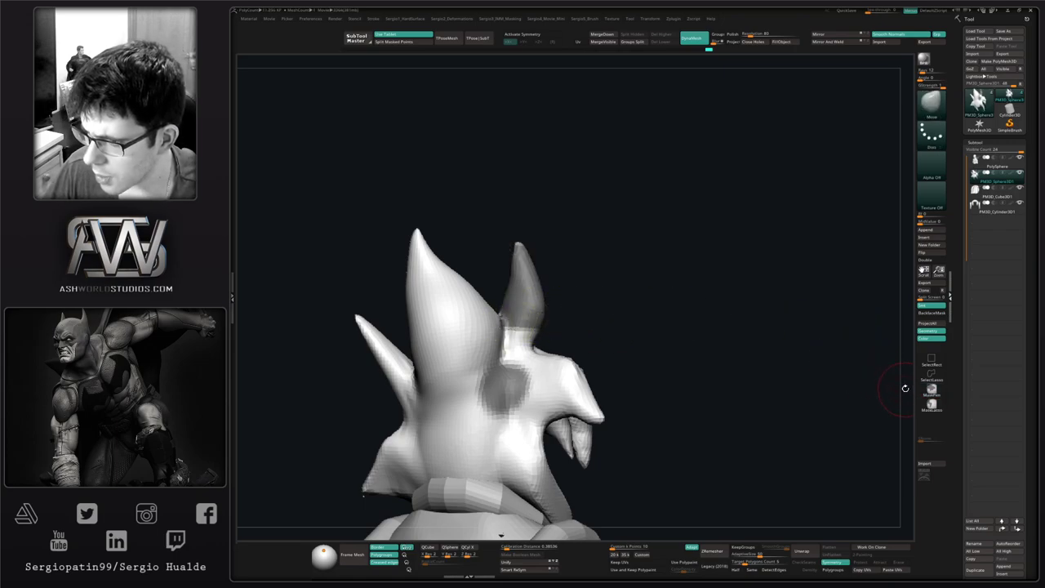
left_click(933, 406, "ctrl")
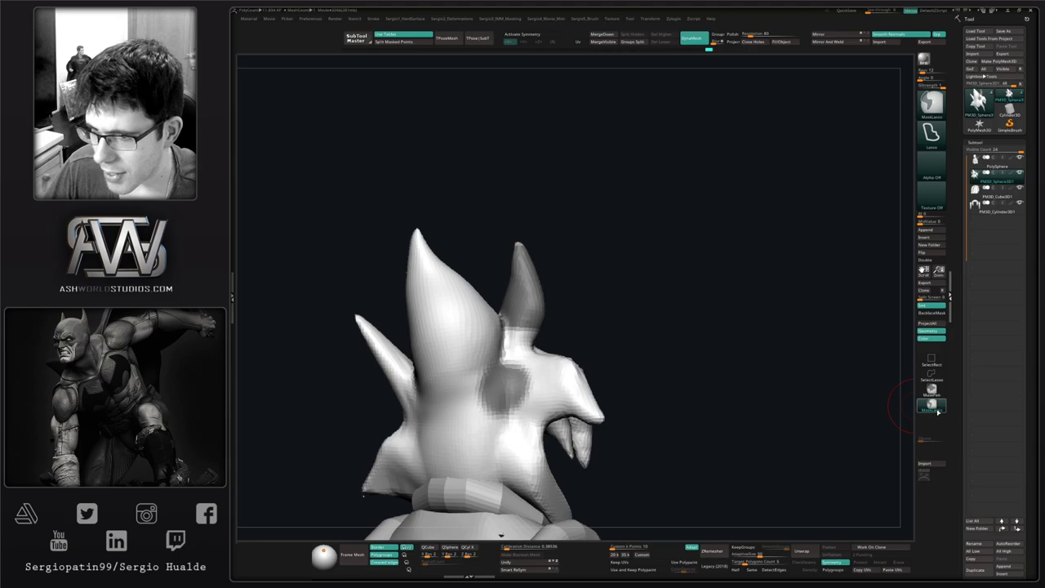
left_click_drag(746, 362, 651, 340, "ctrl")
right_click_drag(589, 279, 578, 245)
mouse_move(565, 214)
left_mouse_down("ctrl")
mouse_move(511, 228)
mouse_move(501, 312)
mouse_move(532, 344)
left_mouse_up("ctrl")
mouse_move(582, 307)
right_mouse_down()
mouse_move(545, 332)
mouse_move(452, 297)
right_mouse_up()
mouse_move(464, 277)
left_mouse_down("ctrl")
mouse_move(515, 312)
mouse_move(571, 294)
left_mouse_up("ctrl")
left_click(571, 228, "ctrl")
mouse_move(559, 298)
right_mouse_down()
mouse_move(624, 310)
mouse_move(552, 307)
mouse_move(616, 304)
right_mouse_up()
left_click(629, 303, "ctrl")
left_click(627, 303, "ctrl")
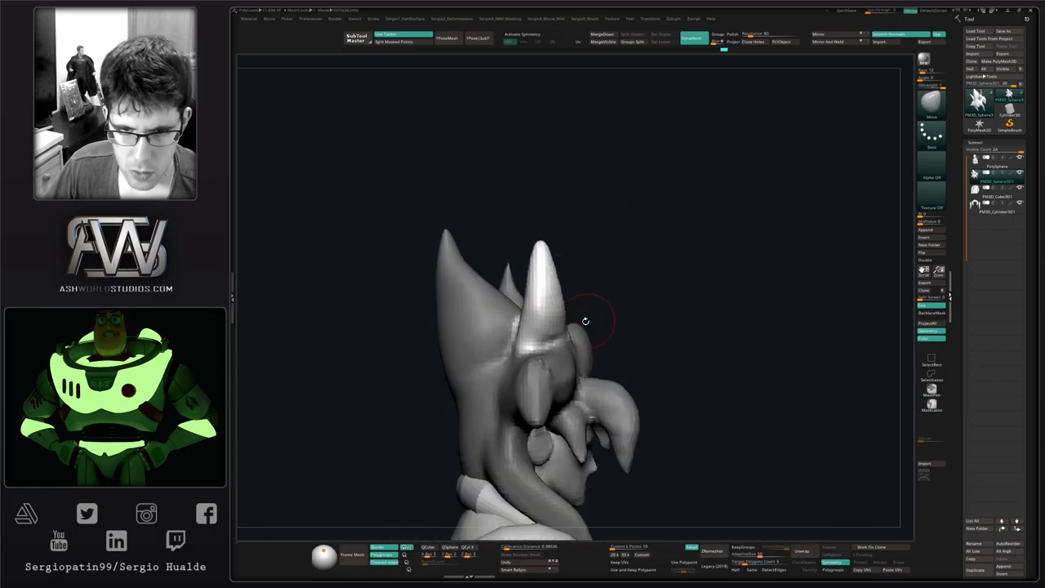
Widen the isolated front spike and bend its tip backward with the Move brush, and clear the mask.
left_click_drag(520, 296, 494, 299)
right_click_drag(574, 292, 616, 317, "alt")
left_click_drag(573, 273, 558, 261)
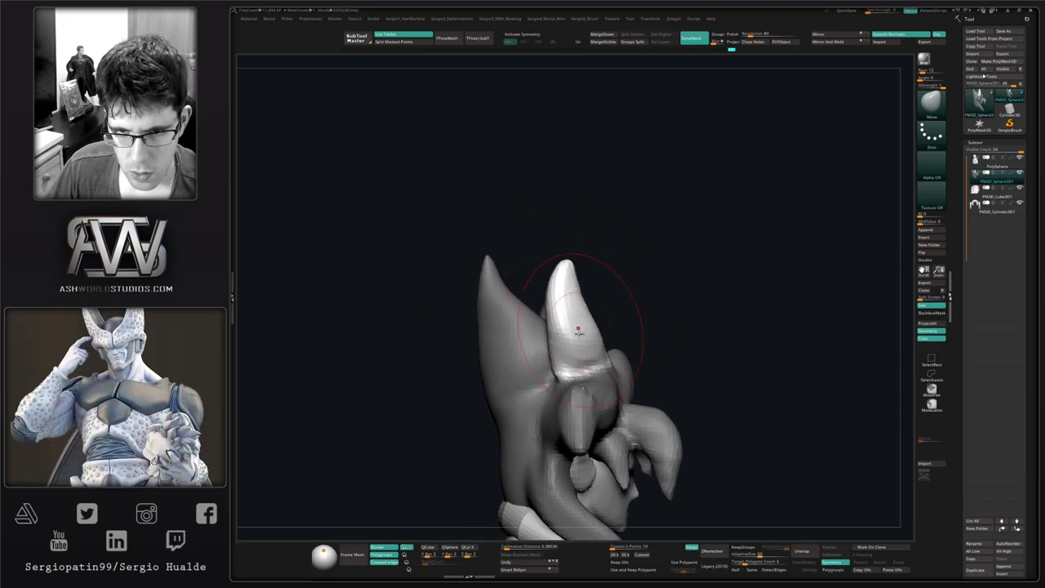
right_click_drag(578, 330, 610, 367)
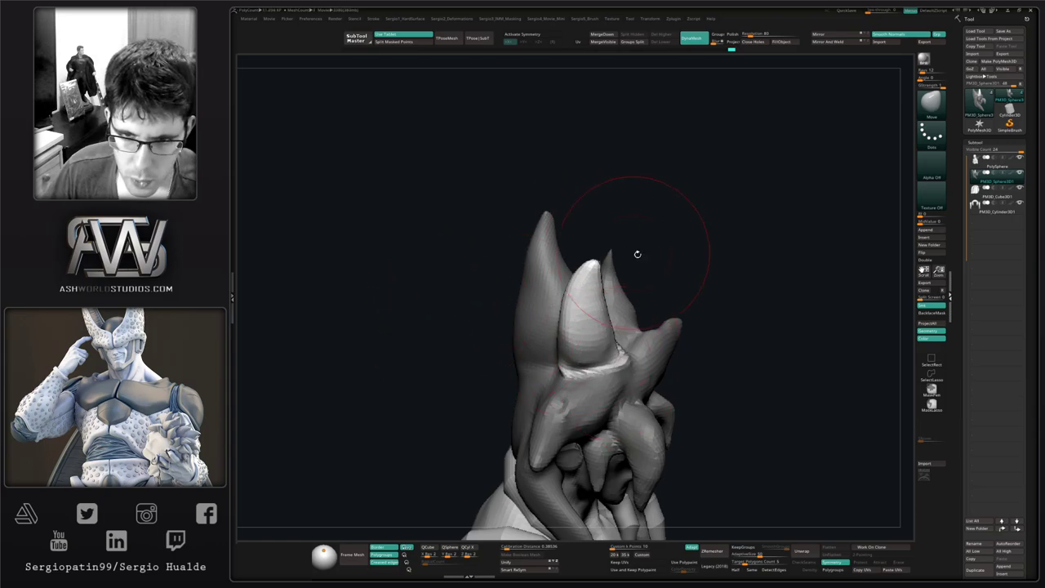
mouse_move(637, 254)
right_mouse_down()
mouse_move(582, 353)
mouse_move(604, 375)
right_mouse_up()
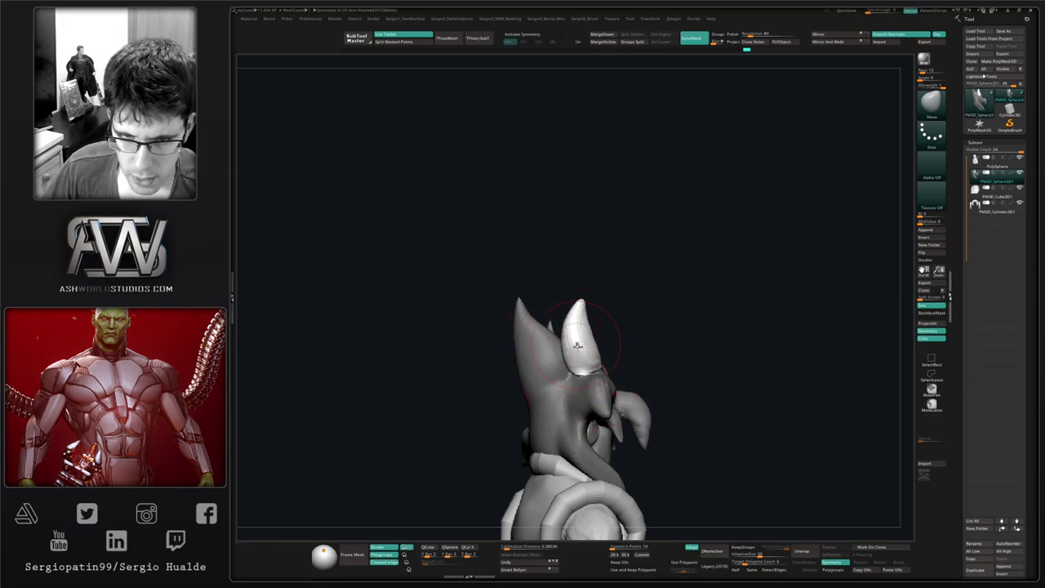
mouse_move(577, 346)
right_mouse_down()
mouse_move(558, 367)
mouse_move(565, 377)
mouse_move(608, 382)
mouse_move(564, 374)
mouse_move(625, 364)
mouse_move(617, 347)
mouse_move(578, 369)
mouse_move(627, 367)
right_mouse_up()
left_click_drag(652, 327, 653, 380, "ctrl")
mouse_move(653, 367)
right_mouse_down()
mouse_move(615, 353)
mouse_move(657, 314)
right_mouse_up()
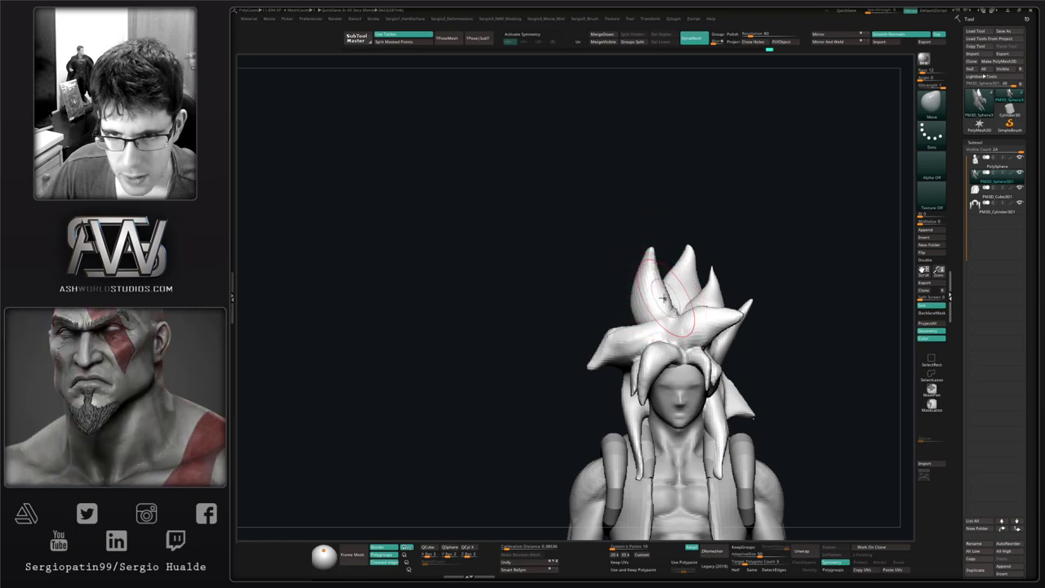
Pick the DamStandard brush and smooth the jagged seam at the base of the front upright spike.
mouse_move(661, 309)
right_mouse_down("ctrl")
mouse_move(669, 367)
mouse_move(642, 336)
mouse_move(678, 384)
mouse_move(673, 425)
right_mouse_up("ctrl")
key("b")
key("d")
key("s")
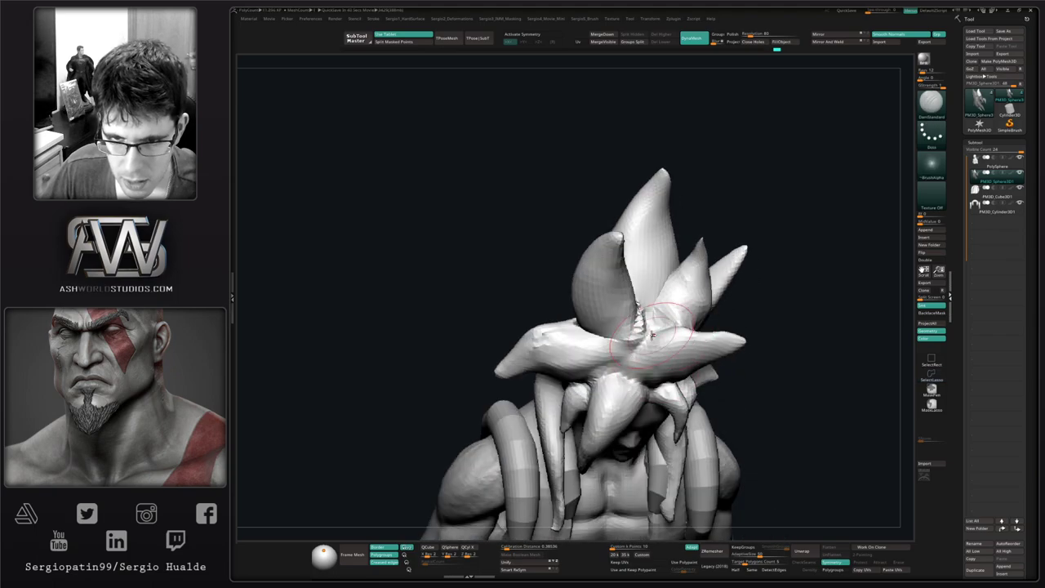
right_click_drag(652, 334, 636, 337)
left_click_drag(648, 325, 645, 317, "shift")
Smooth the central hair junction above the front bangs.
right_click_drag(639, 326, 645, 295)
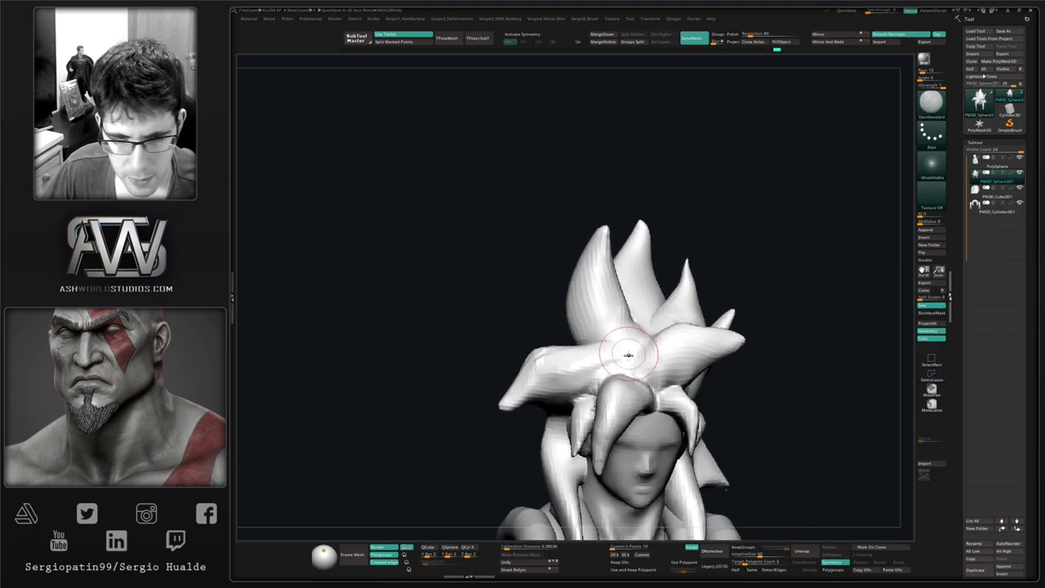
right_click_drag(627, 351, 627, 357)
left_click_drag(628, 351, 617, 357, "shift")
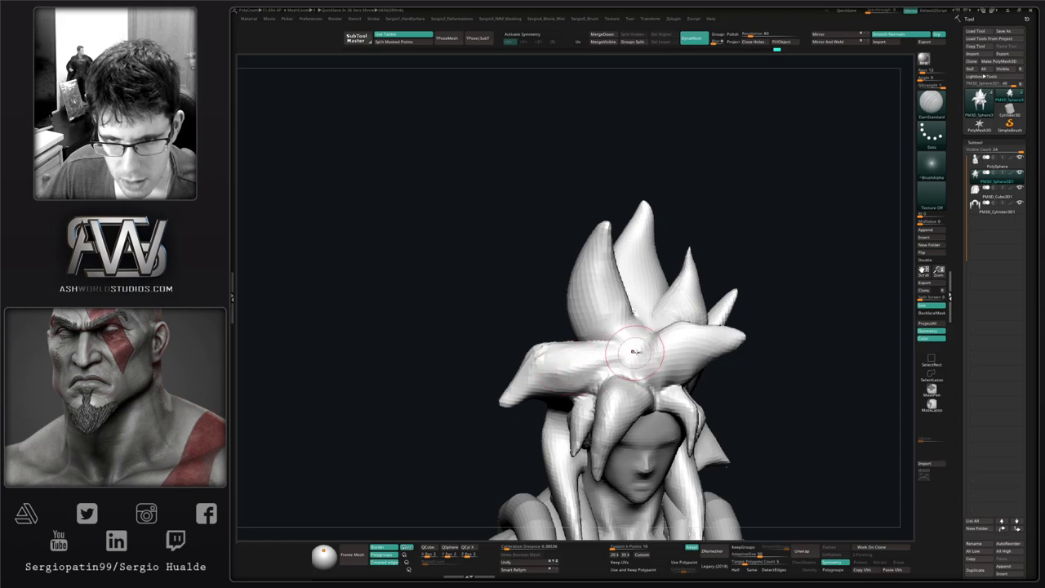
right_click_drag(647, 348, 667, 338)
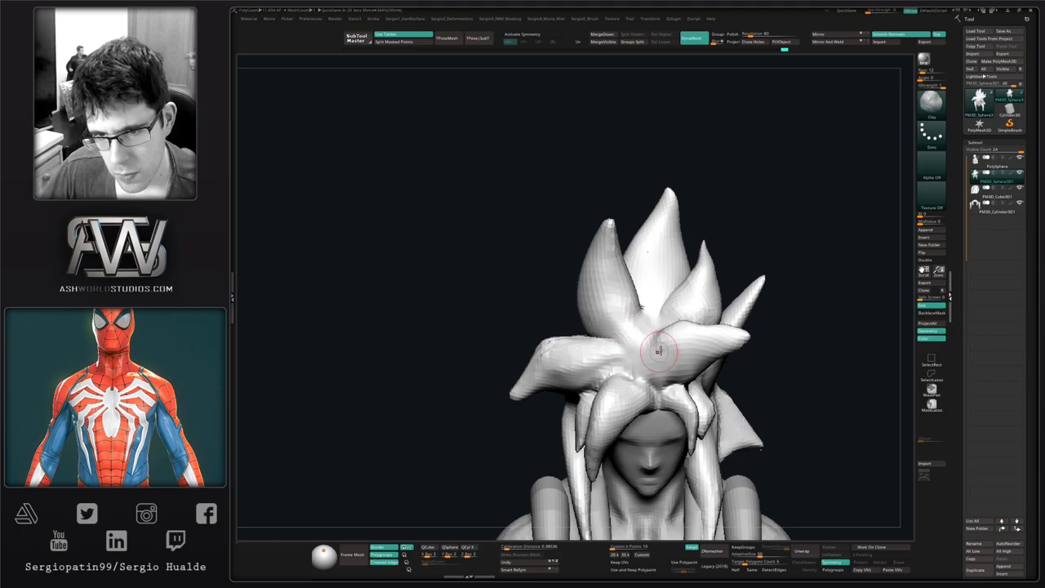
Pick the Move brush and refine the shape of the side-sweeping front spikes, checking them from above and from the front.
mouse_move(680, 345)
right_mouse_down()
mouse_move(712, 345)
mouse_move(669, 378)
right_mouse_up()
key("b")
key("m")
key("v")
key("s")
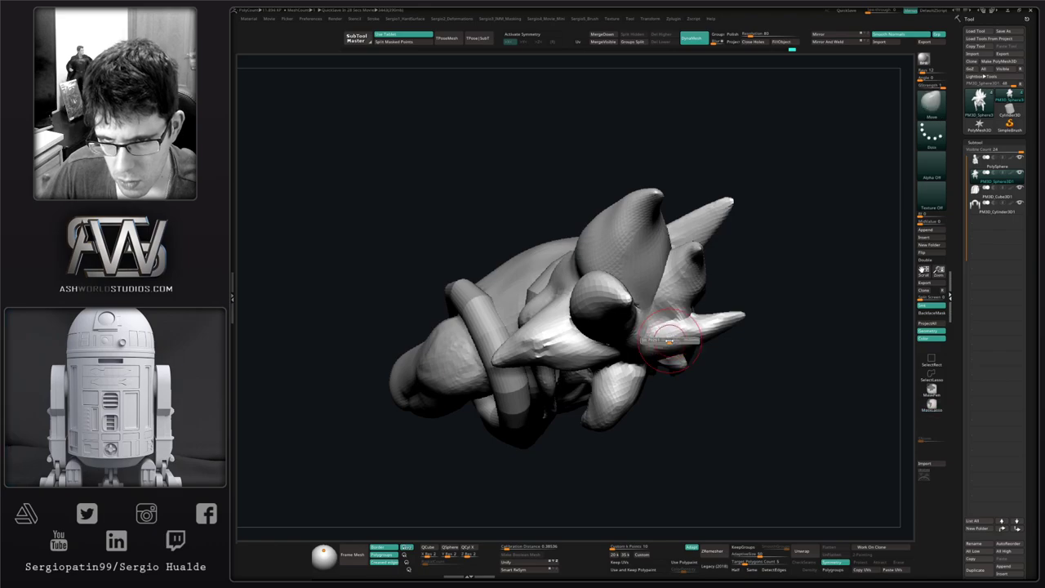
right_click_drag(747, 322, 747, 327)
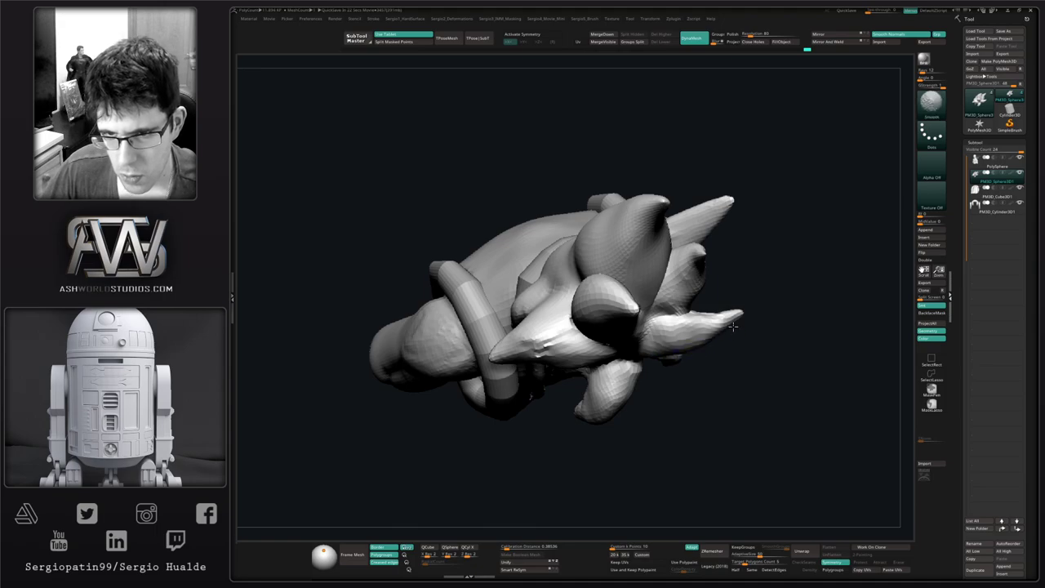
right_click_drag(733, 326, 718, 269)
right_click_drag(718, 269, 695, 266)
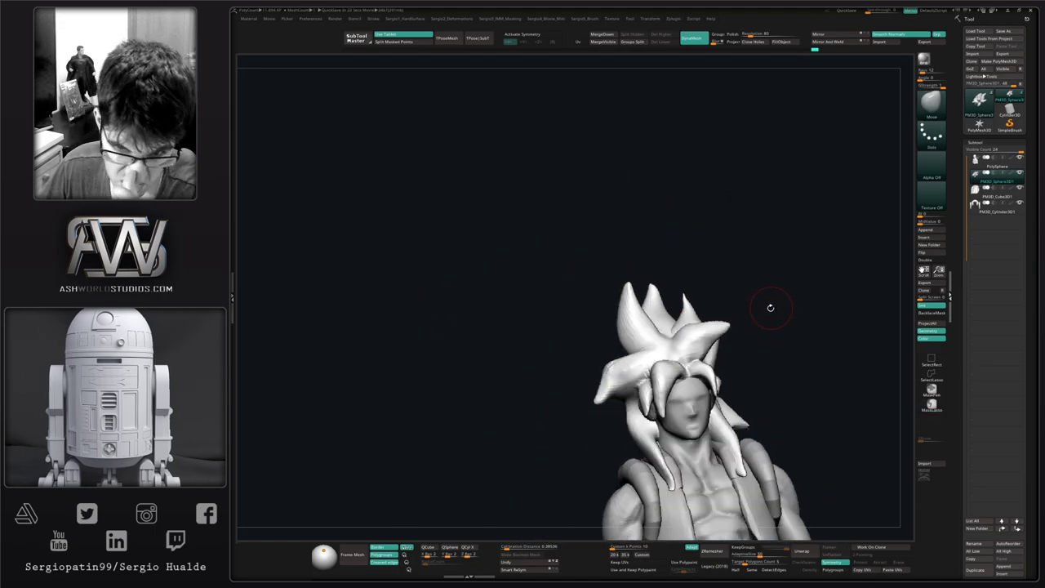
right_click_drag(779, 315, 744, 320)
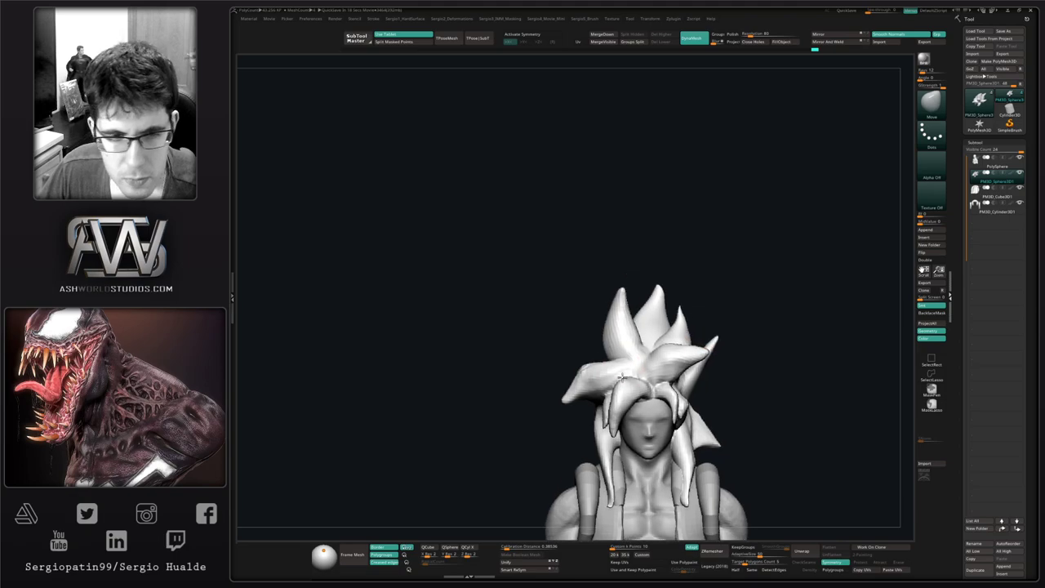
right_click_drag(622, 377, 599, 377, "alt")
mouse_move(552, 349)
right_mouse_down("ctrl")
mouse_move(583, 328)
mouse_move(550, 339)
right_mouse_up("ctrl")
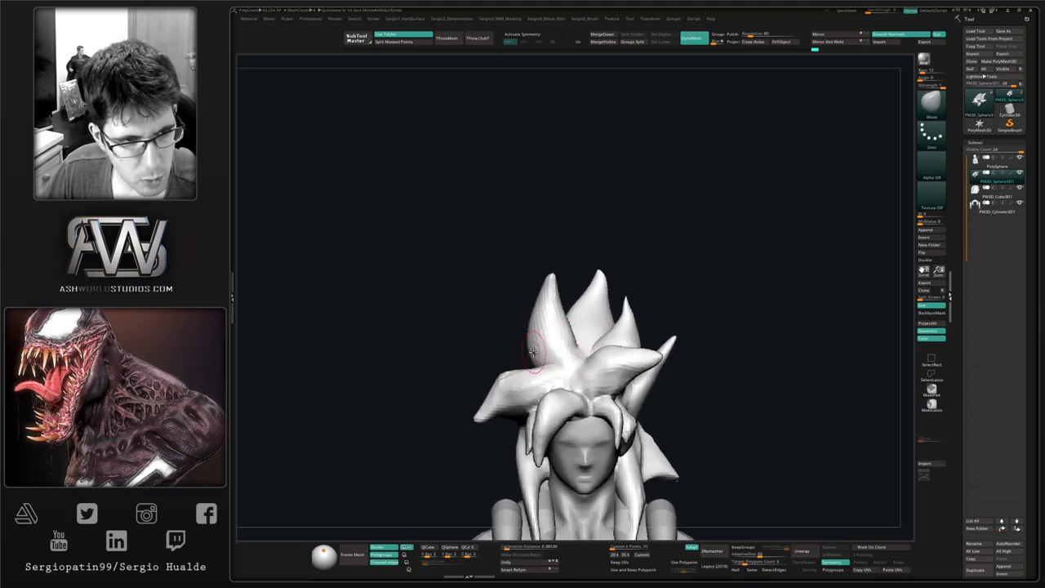
Paint a round mask on the back of the hair beside the large rear spike, and invert it.
mouse_move(533, 352)
right_mouse_down()
mouse_move(602, 380)
mouse_move(581, 385)
right_mouse_up()
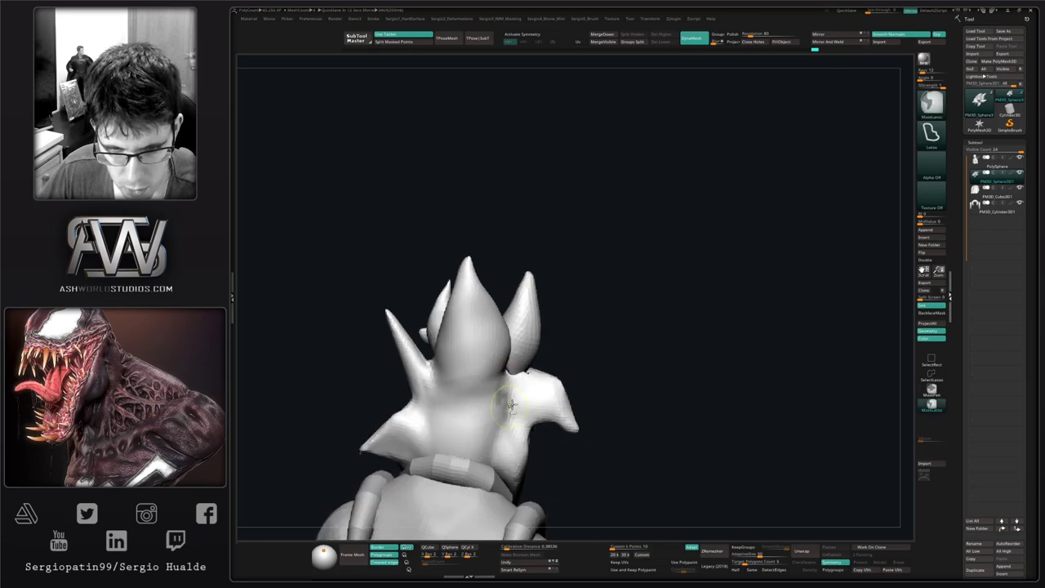
left_click(931, 391, "ctrl")
left_click_drag(508, 388, 503, 390, "ctrl")
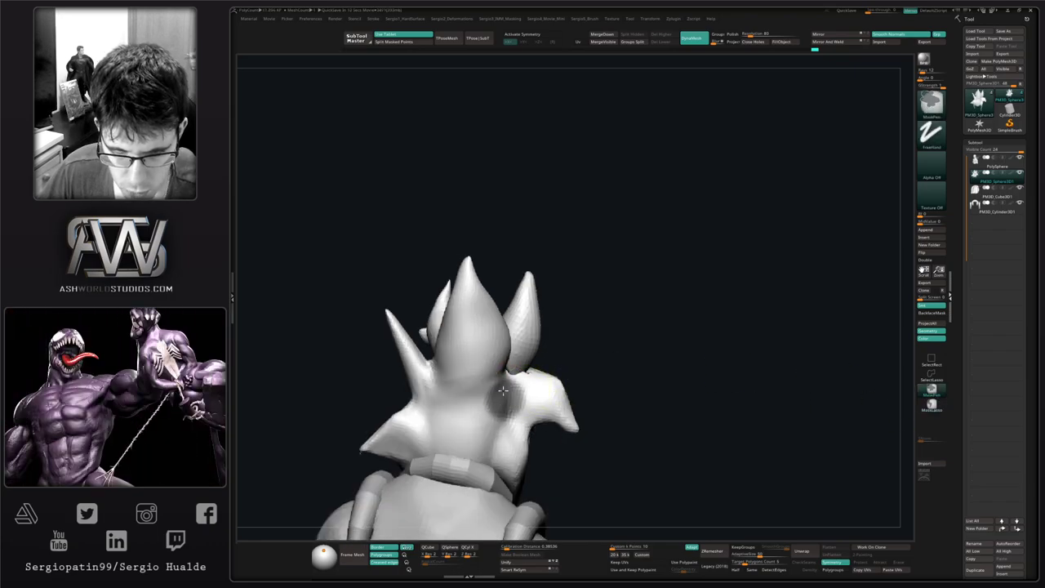
left_click(590, 389, "ctrl")
Pull a long new spike outward from the unmasked patch with the Move brush, then clear the mask and remesh with DynaMesh.
right_click_drag(513, 395, 532, 399)
key("s")
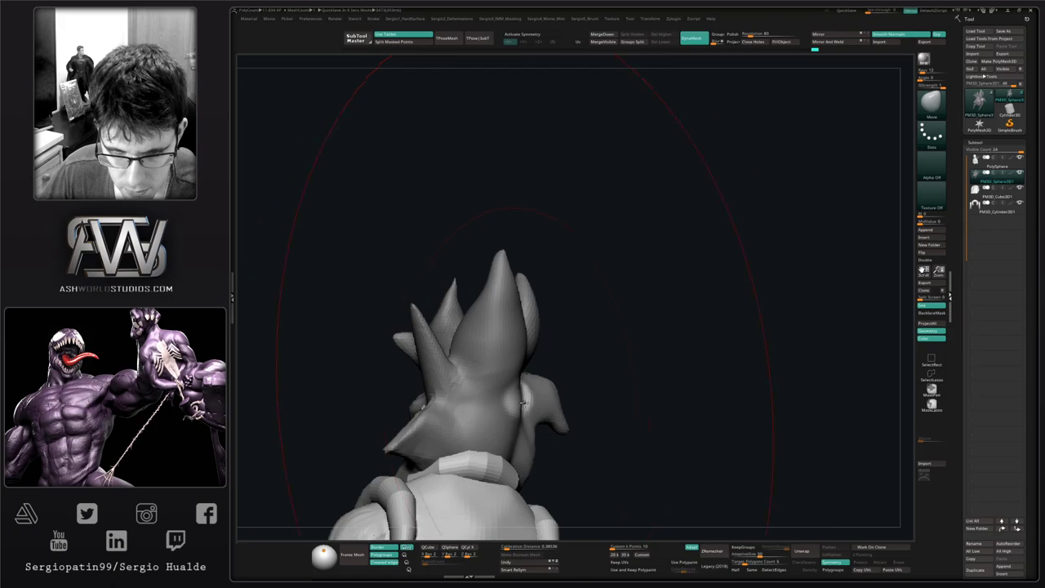
right_click_drag(593, 342, 571, 349)
key("s")
left_click_drag(562, 364, 553, 362)
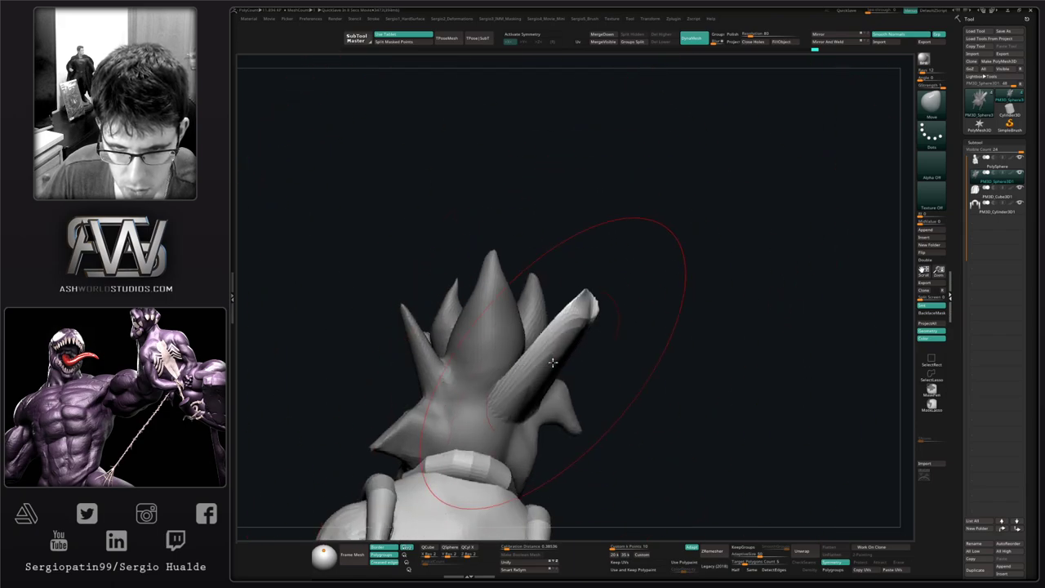
right_click_drag(598, 422, 471, 359)
mouse_move(468, 357)
left_mouse_down("ctrl")
mouse_move(462, 346)
mouse_move(522, 350)
left_mouse_up("ctrl")
right_click_drag(482, 371, 538, 381)
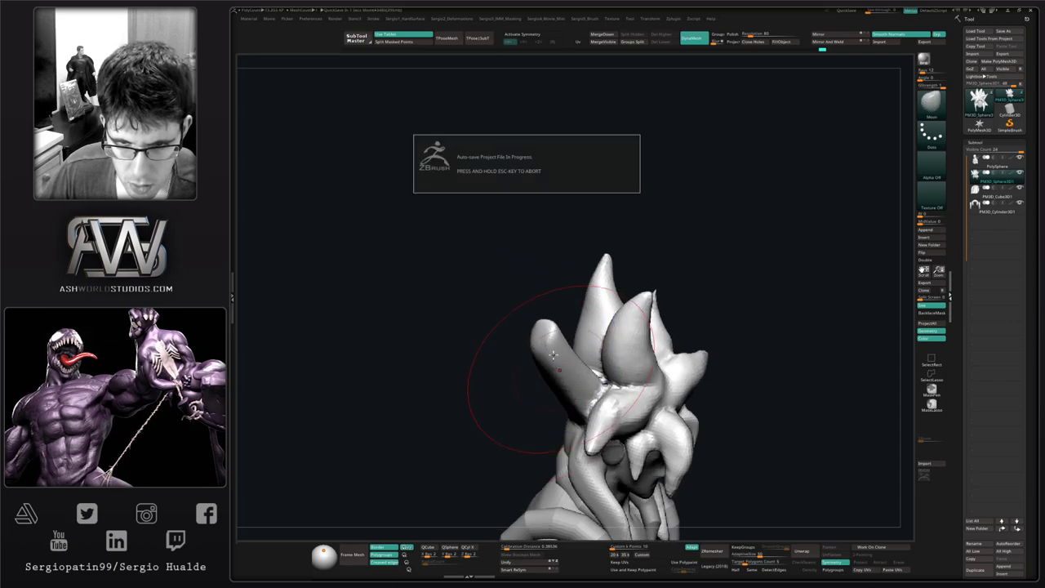
Bend the outer half of the new spike upward and taper its tip with the Move brush.
key("s")
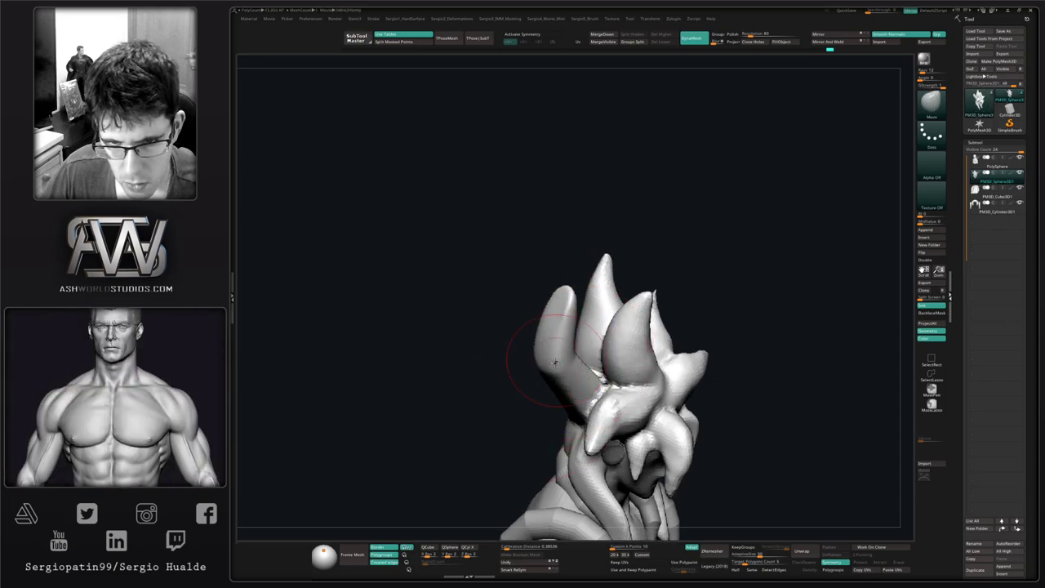
right_click_drag(554, 362, 626, 380)
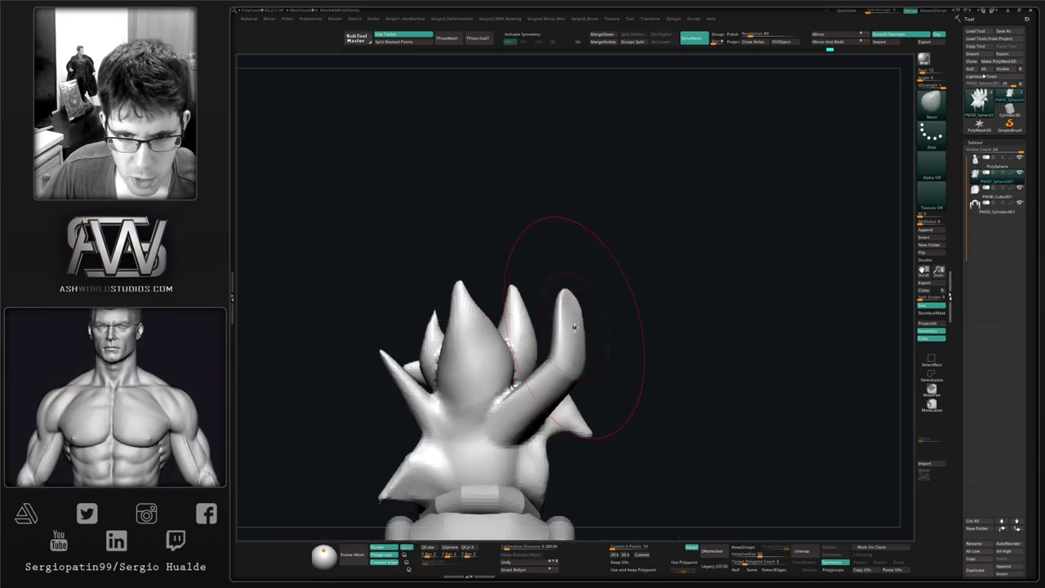
left_click_drag(551, 343, 561, 334)
right_click_drag(548, 351, 569, 375)
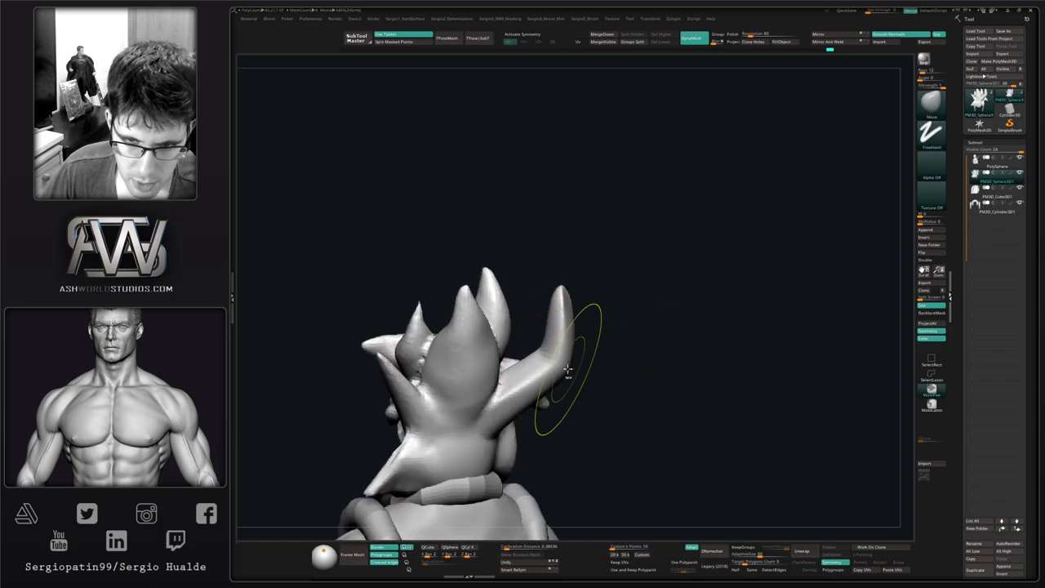
Pick the Inflate brush and undo the rectangular mask over the new spike's tip.
key("b")
key("i")
key("n")
key("ctrl+z")
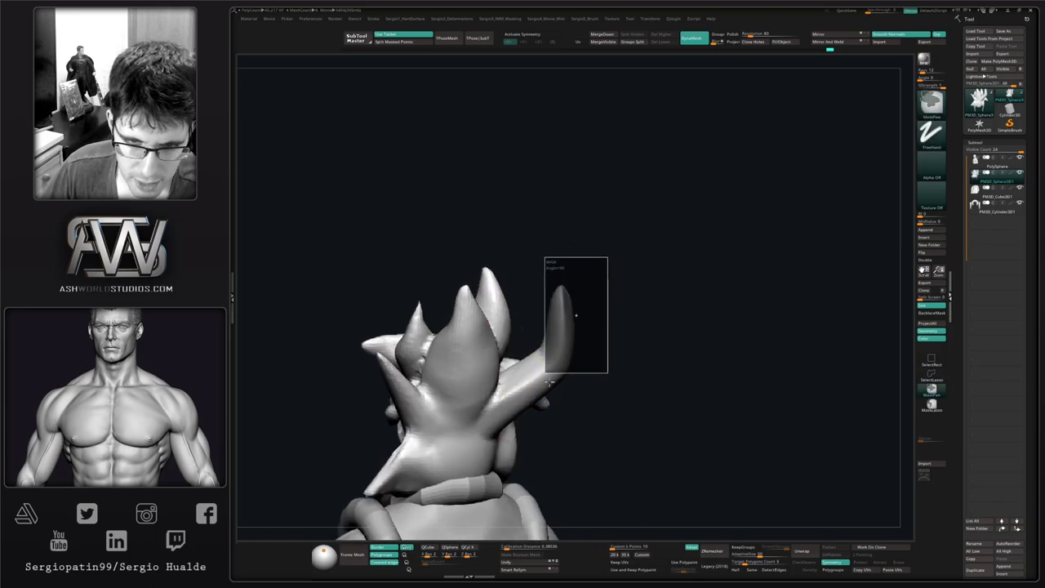
right_click_drag(549, 404, 657, 380)
left_click_drag(658, 380, 661, 429, "ctrl")
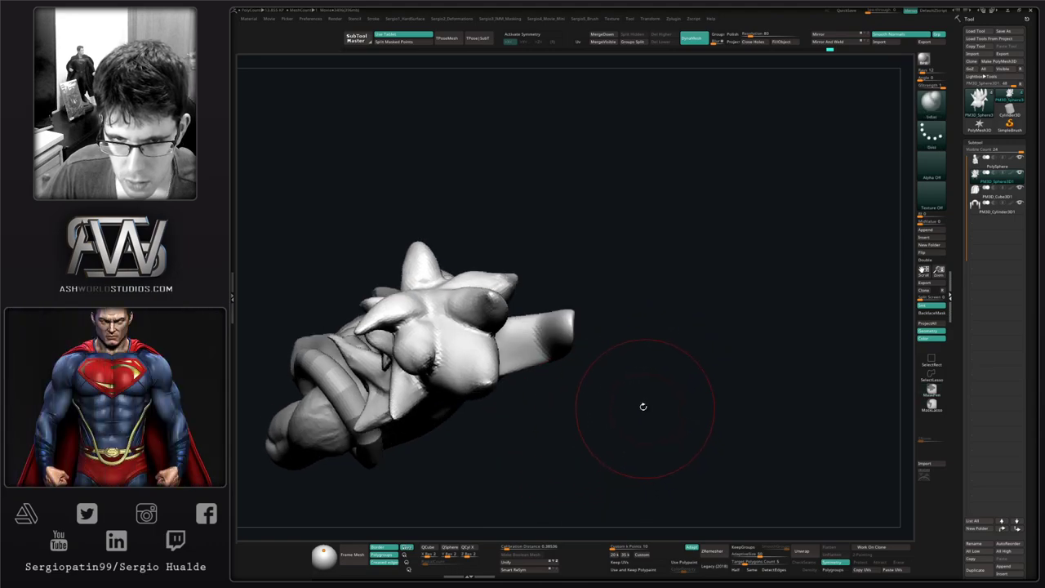
Lasso-mask the whole new spike, turning the model to remove masking from the neighbouring hair.
right_click_drag(644, 406, 707, 376)
left_click(932, 405, "ctrl")
mouse_move(604, 292)
left_mouse_down("ctrl")
mouse_move(557, 298)
mouse_move(512, 412)
left_mouse_up("ctrl")
mouse_move(625, 395)
right_mouse_down()
mouse_move(600, 318)
mouse_move(563, 306)
right_mouse_up()
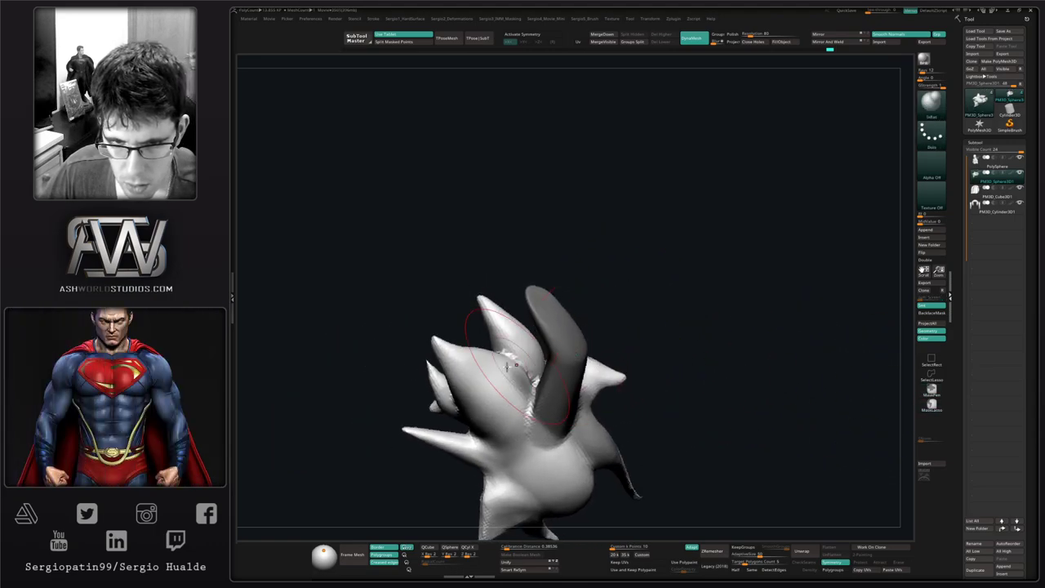
mouse_move(448, 314)
left_mouse_down("ctrl")
mouse_move(492, 414)
mouse_move(473, 314)
mouse_move(453, 305)
left_mouse_up("ctrl")
mouse_move(549, 427)
right_mouse_down()
mouse_move(520, 430)
mouse_move(632, 392)
right_mouse_up()
mouse_move(687, 297)
left_mouse_down("ctrl+alt")
mouse_move(579, 361)
mouse_move(559, 489)
mouse_move(587, 499)
left_mouse_up("ctrl+alt")
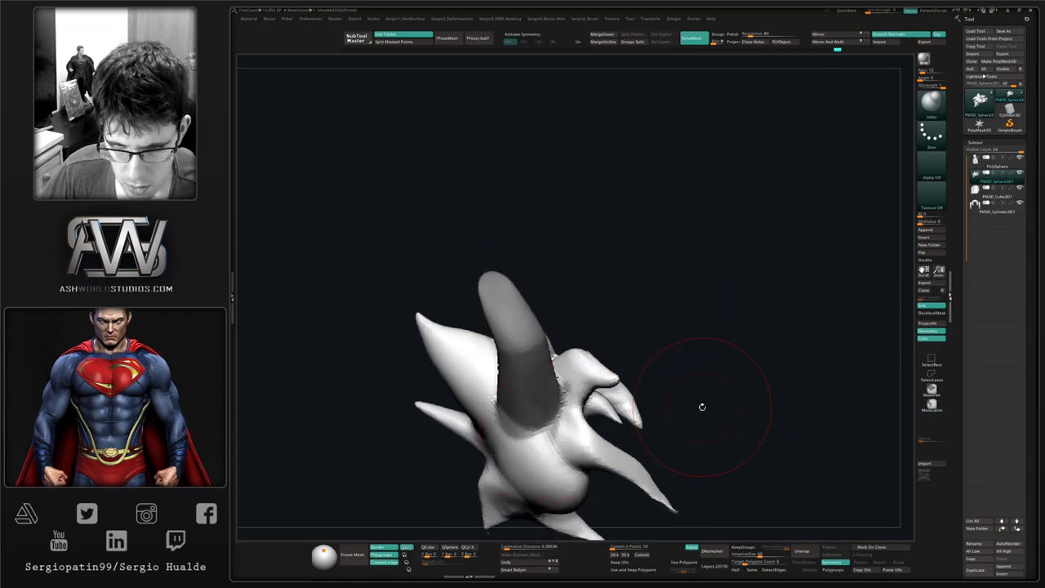
Fill in the mask at the new spike's base with the MaskPen, and invert it so only that spike is editable.
right_click_drag(702, 406, 660, 430)
right_click_drag(713, 353, 712, 416)
key("s")
key("ctrl")
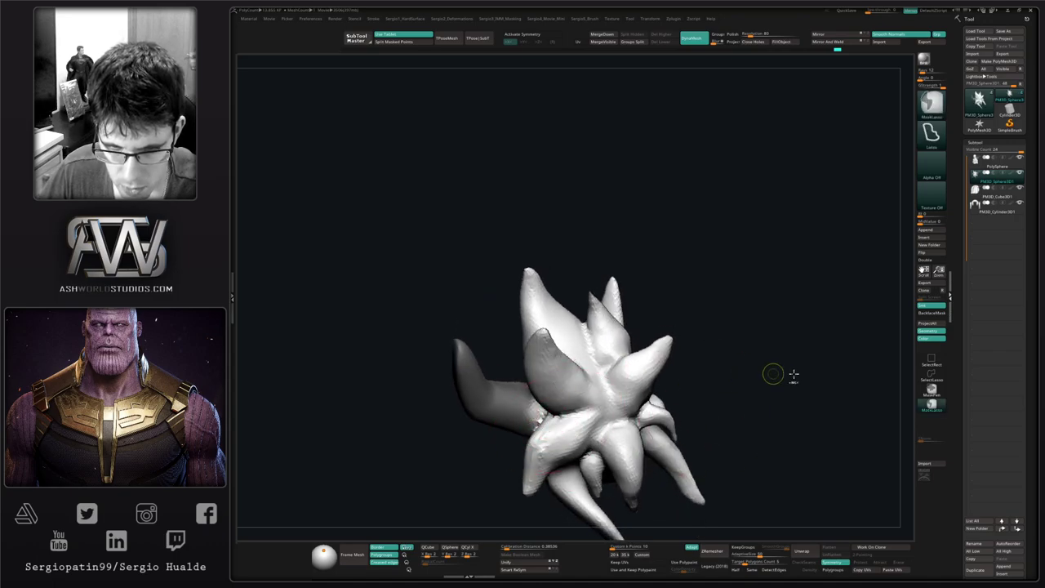
left_click(935, 391)
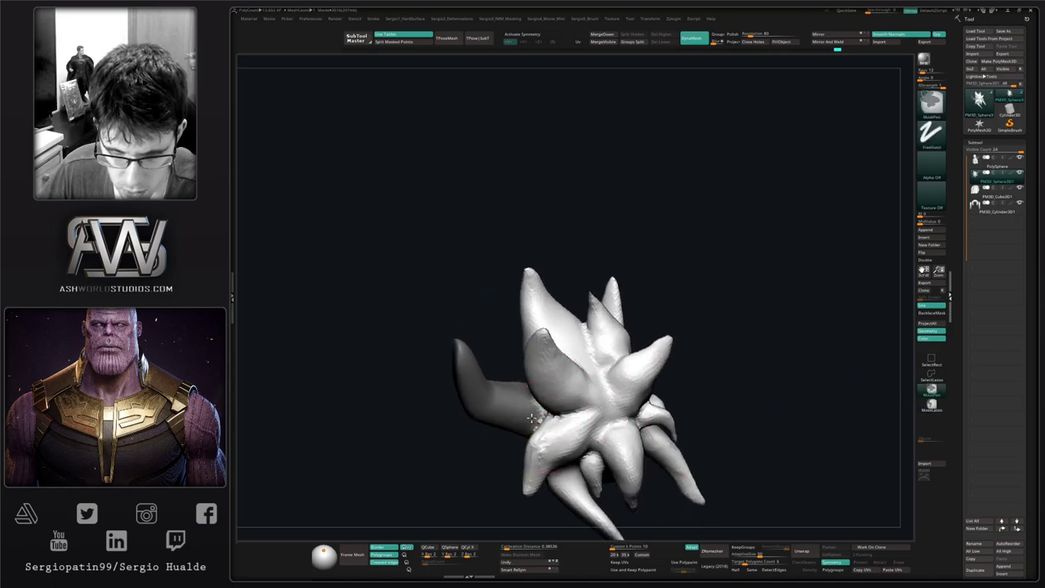
left_click_drag(532, 419, 542, 425, "ctrl")
key("ctrl+i")
Inflate and smooth the isolated spike, then widen its body and base into a curved flame shape with the Move brush.
mouse_move(546, 444)
right_mouse_down()
mouse_move(595, 377)
mouse_move(630, 413)
right_mouse_up()
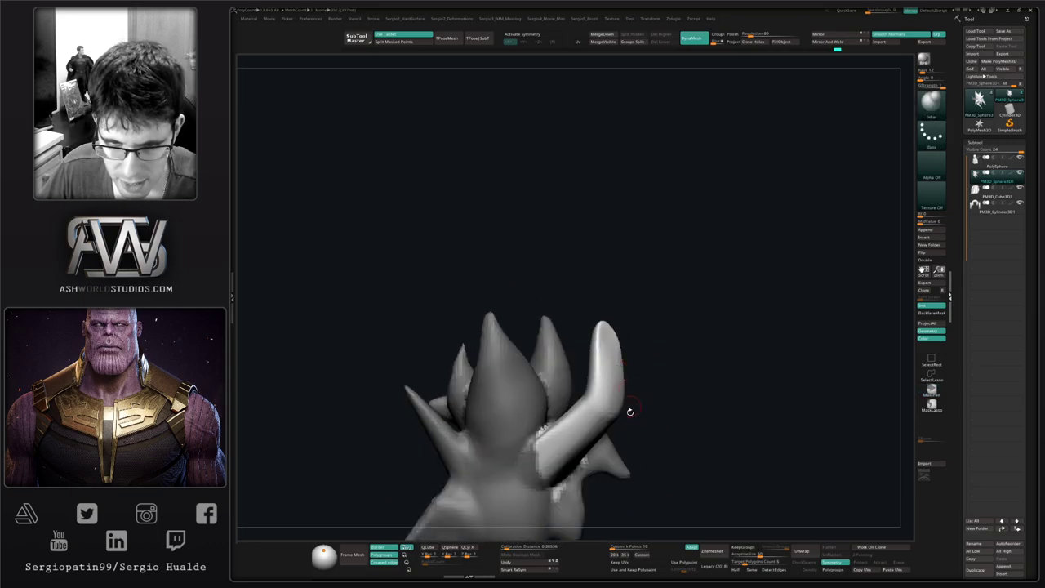
left_click_drag(626, 425, 639, 426)
mouse_move(607, 392)
left_mouse_down("shift")
mouse_move(604, 347)
mouse_move(576, 392)
left_mouse_up("shift")
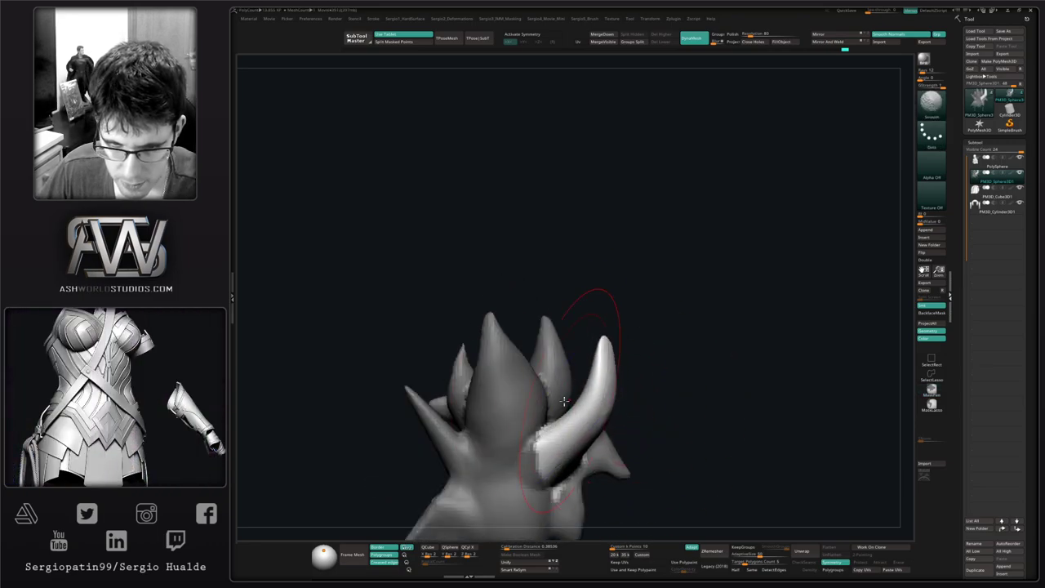
right_click_drag(559, 397, 570, 427)
left_click_drag(571, 427, 558, 413)
right_click_drag(606, 418, 580, 433)
mouse_move(580, 433)
left_mouse_down()
mouse_move(560, 439)
mouse_move(563, 454)
left_mouse_up()
left_click_drag(571, 393, 591, 410)
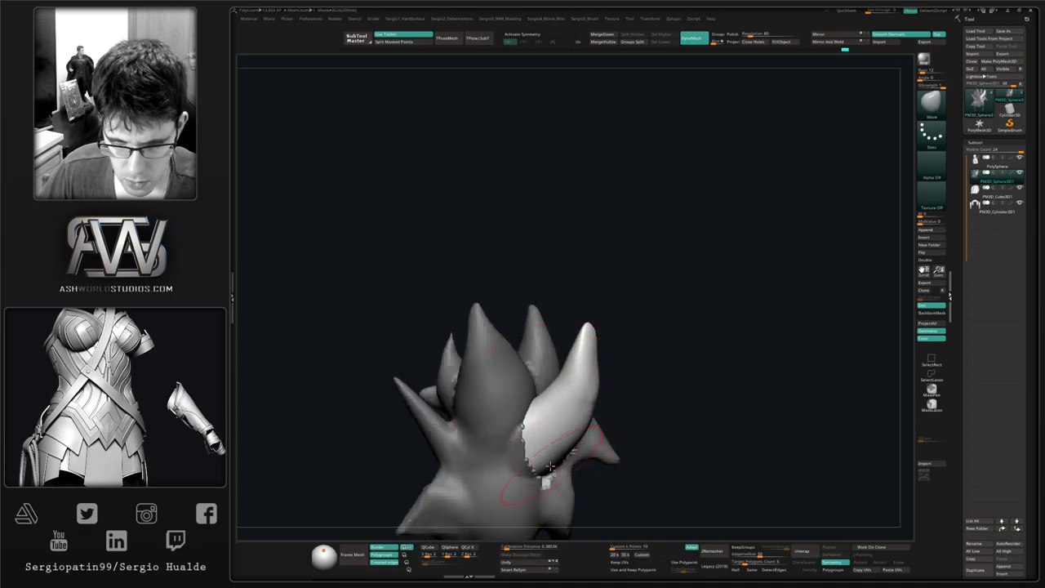
left_click_drag(552, 464, 557, 473)
Adjust the isolated spike's outer silhouette and thicken it with the Move brush, working from the front and side.
mouse_move(572, 469)
right_mouse_down()
mouse_move(536, 472)
mouse_move(525, 435)
right_mouse_up()
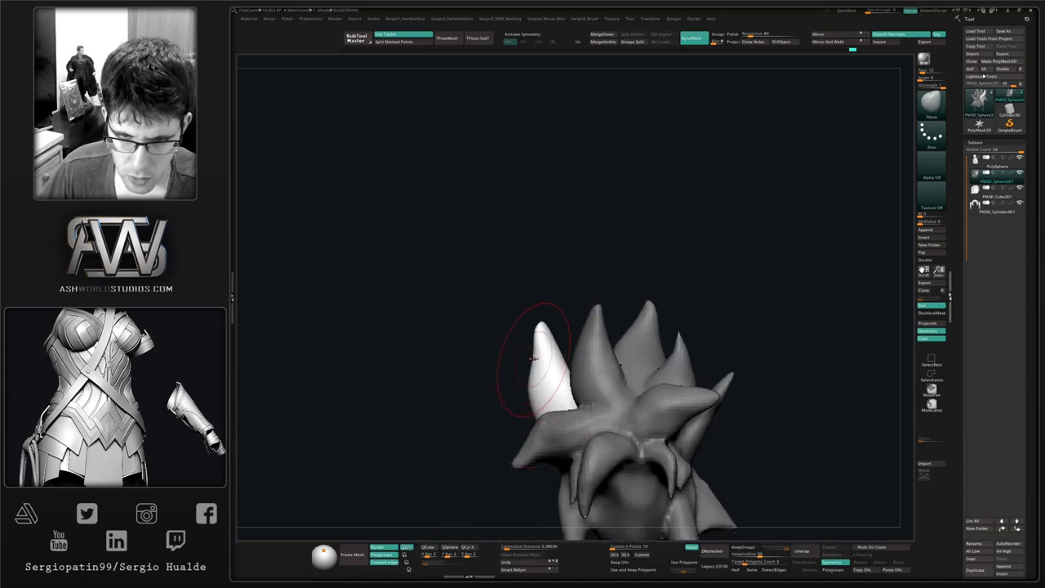
left_click_drag(533, 358, 525, 358)
right_click_drag(562, 412, 543, 350, "alt")
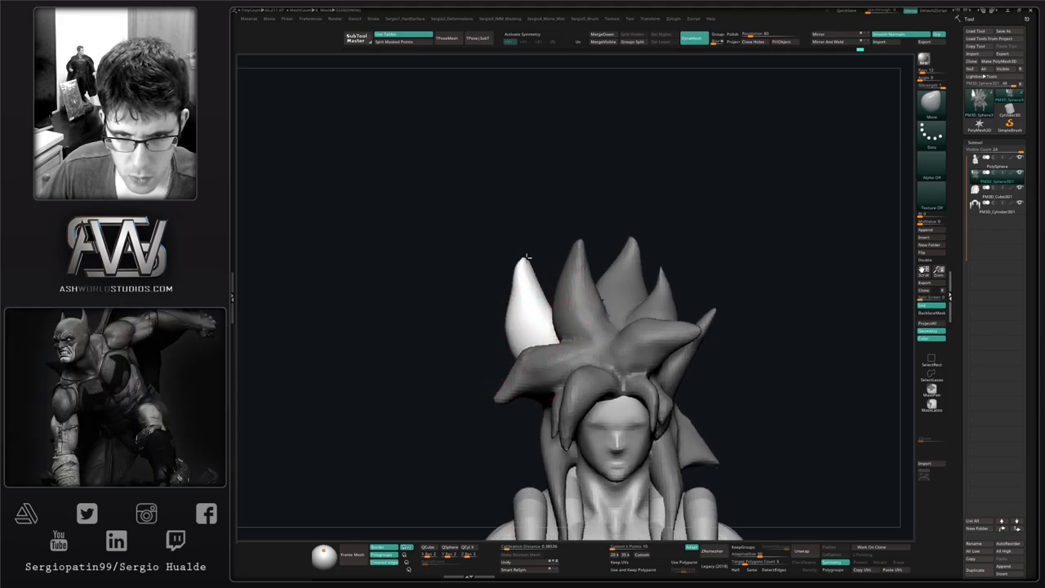
right_click_drag(542, 310, 677, 353)
right_click_drag(580, 348, 571, 329)
left_click_drag(600, 336, 578, 315)
mouse_move(530, 309)
right_mouse_down()
mouse_move(564, 333)
mouse_move(531, 326)
right_mouse_up()
right_click_drag(590, 386, 530, 386)
left_click_drag(575, 386, 589, 382)
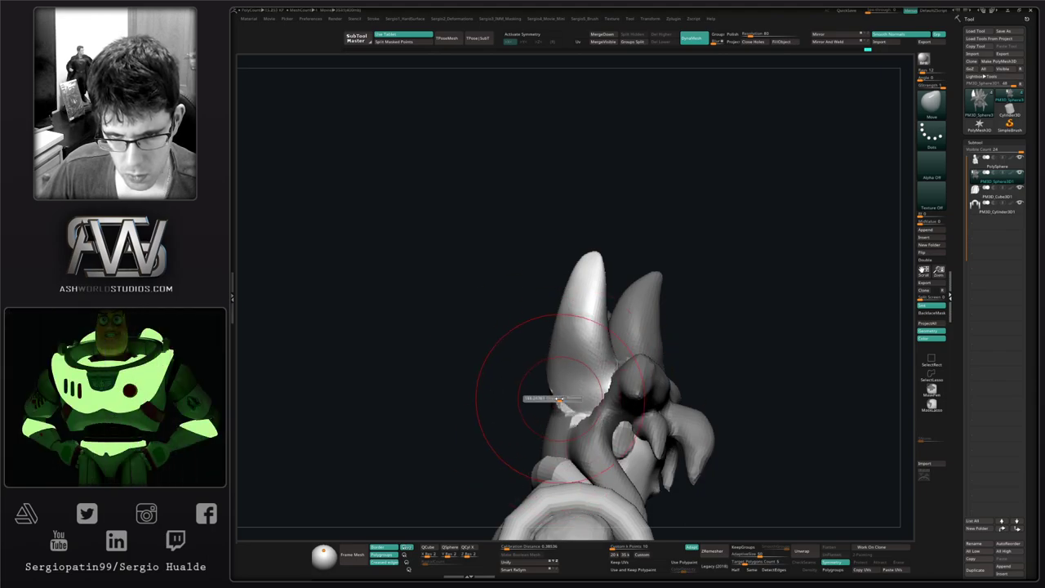
Broaden the isolated spike toward the neighbouring hair with the Move brush, and clear the mask.
mouse_move(528, 398)
right_mouse_down()
mouse_move(557, 404)
mouse_move(475, 382)
mouse_move(493, 363)
mouse_move(482, 353)
right_mouse_up()
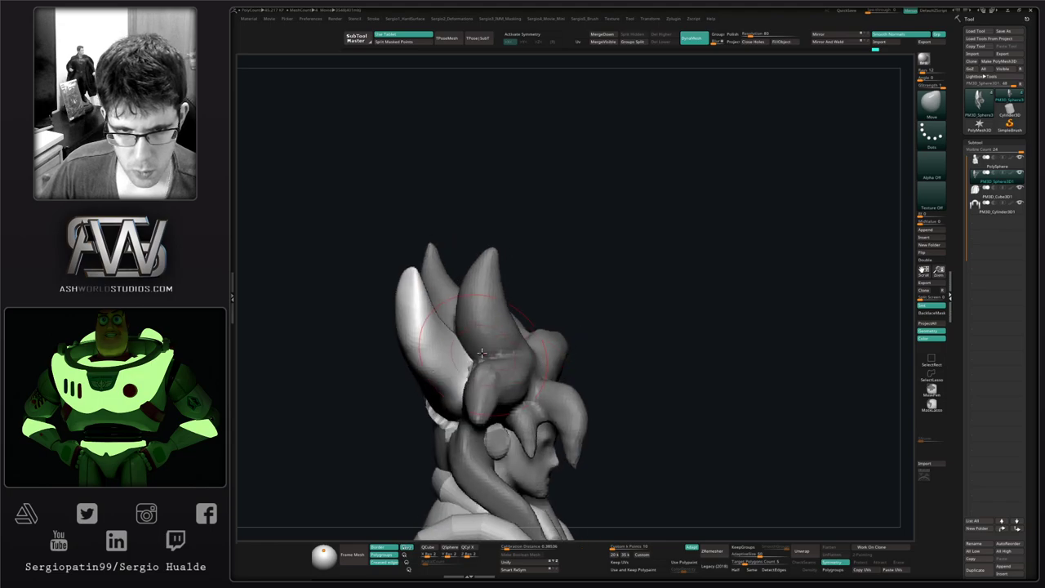
left_click_drag(461, 345, 477, 340)
mouse_move(488, 362)
right_mouse_down()
mouse_move(515, 367)
mouse_move(537, 343)
right_mouse_up()
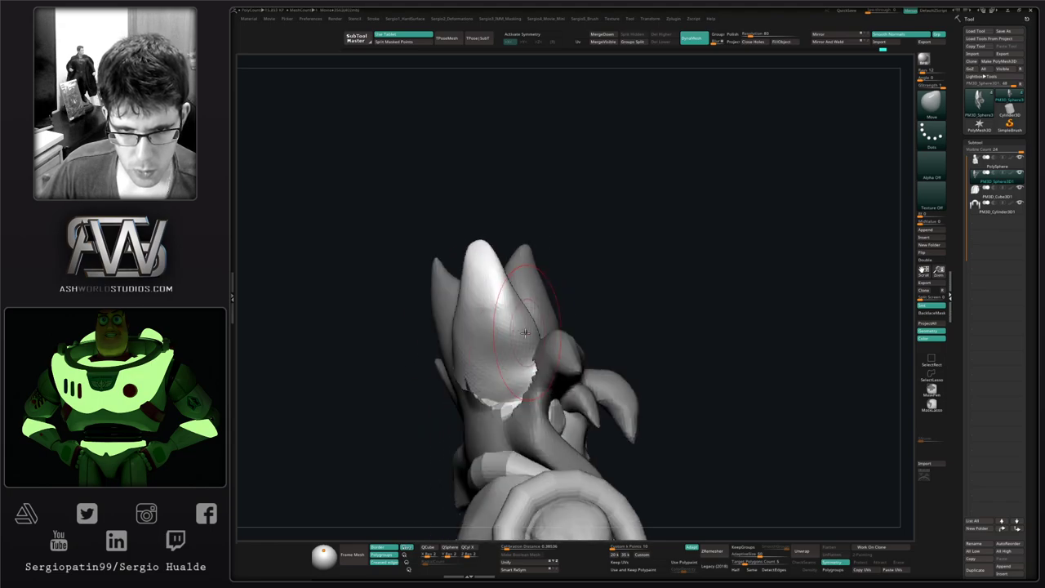
right_click_drag(490, 367, 444, 378)
left_click_drag(490, 357, 476, 367)
right_click_drag(498, 373, 718, 351)
left_click_drag(786, 328, 794, 372, "ctrl")
Smooth the jagged seam where the new spike's base meets the back of the hair.
right_click_drag(790, 368, 771, 351, "ctrl")
right_click_drag(551, 349, 560, 384, "ctrl")
right_click_drag(531, 359, 608, 359)
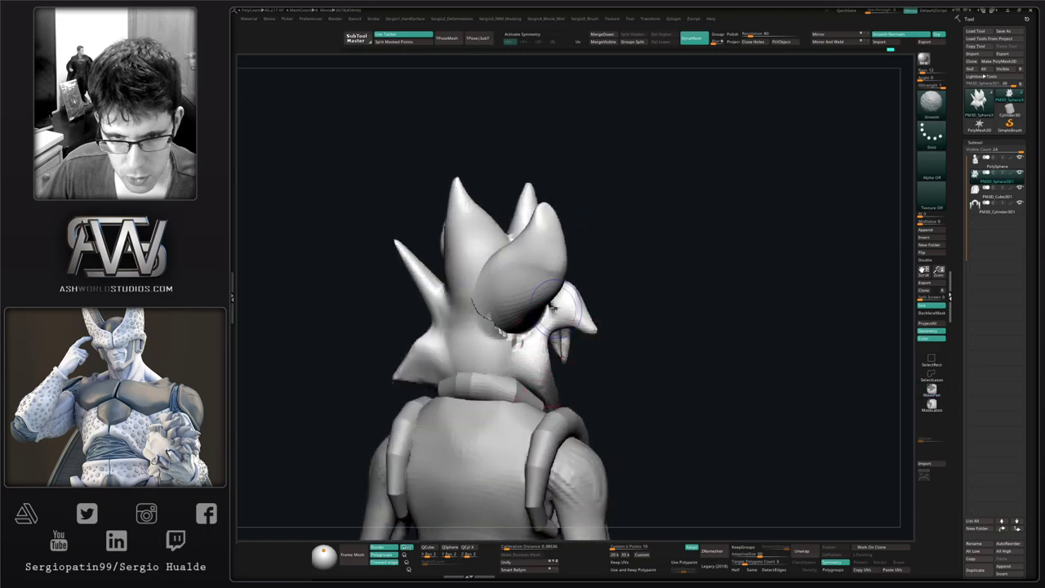
left_click_drag(498, 341, 514, 336, "shift")
mouse_move(559, 357)
right_mouse_down()
mouse_move(448, 354)
mouse_move(502, 347)
right_mouse_up()
Append a cylinder as a new subtool and make it the active one.
left_click(926, 231)
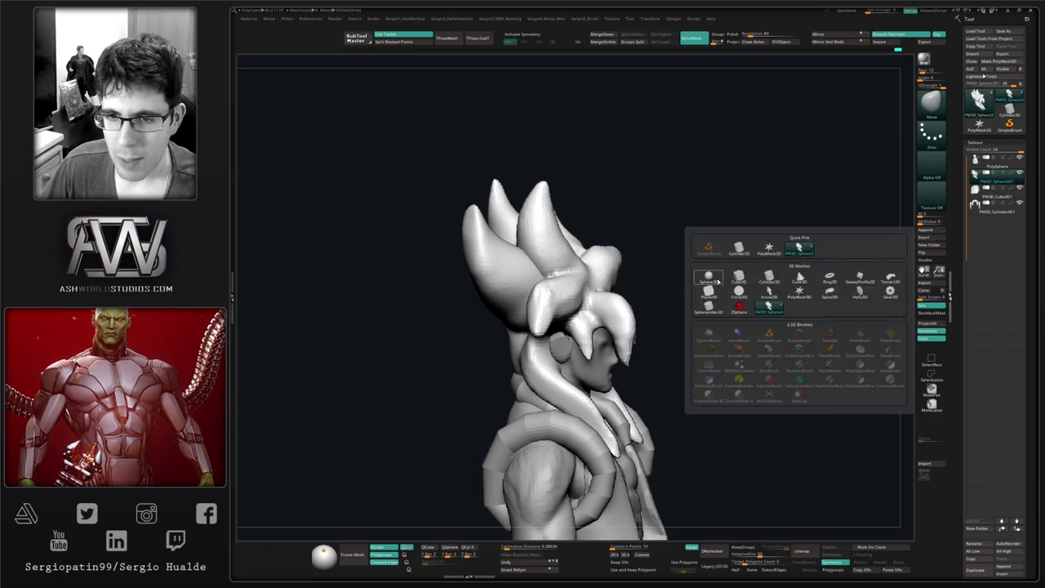
left_click(738, 280)
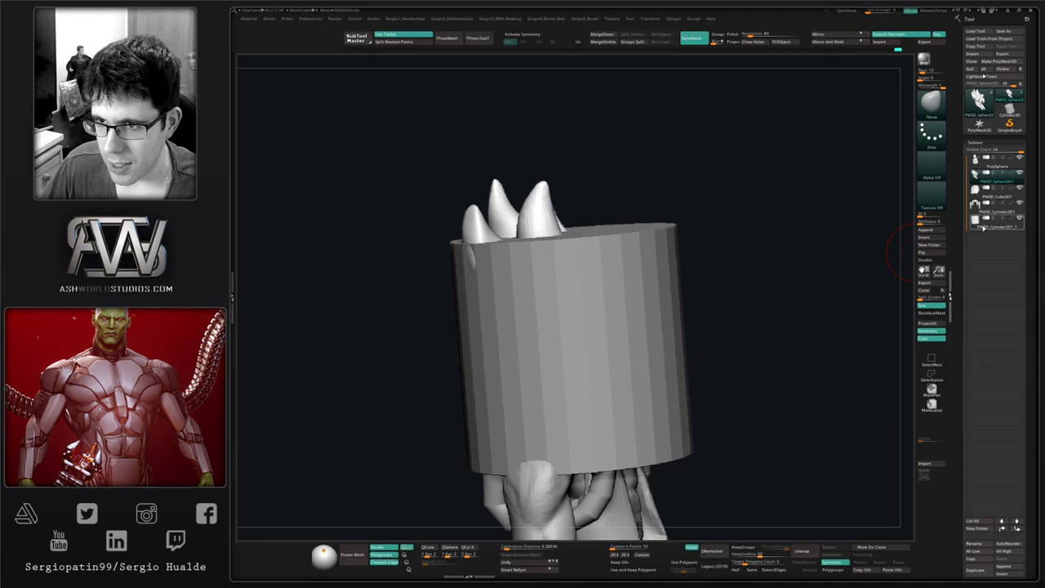
left_click(984, 228)
right_click_drag(644, 315, 666, 297, "shift")
Move the cylinder out to the side of the head and scale it down with the transform gizmo.
key("w")
left_click_drag(733, 314, 523, 340)
left_click_drag(561, 284, 561, 260)
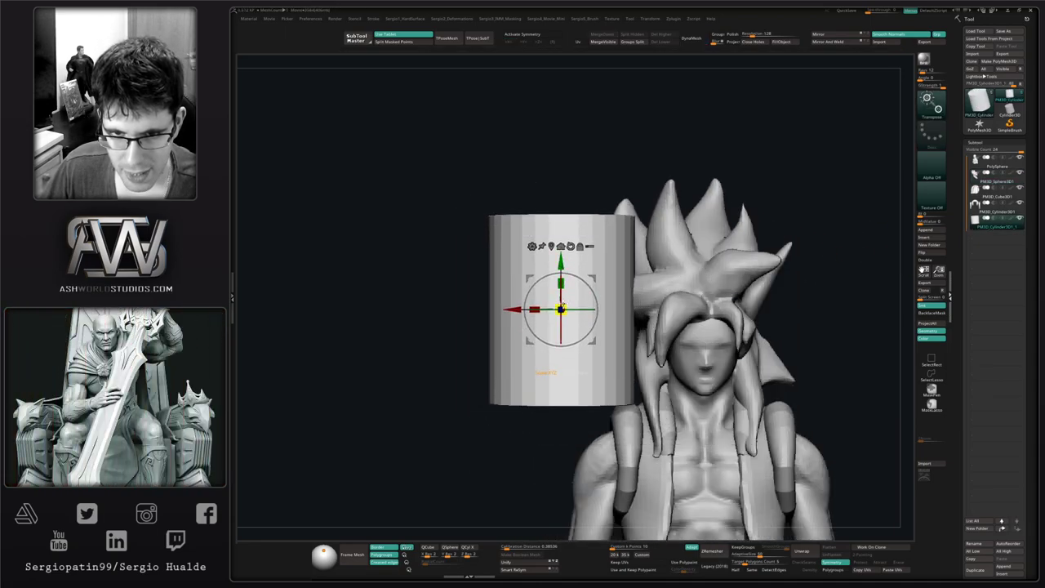
left_click_drag(562, 309, 529, 335)
left_click_drag(562, 284, 561, 255)
left_click_drag(561, 309, 636, 317)
right_click_drag(636, 319, 680, 331, "shift")
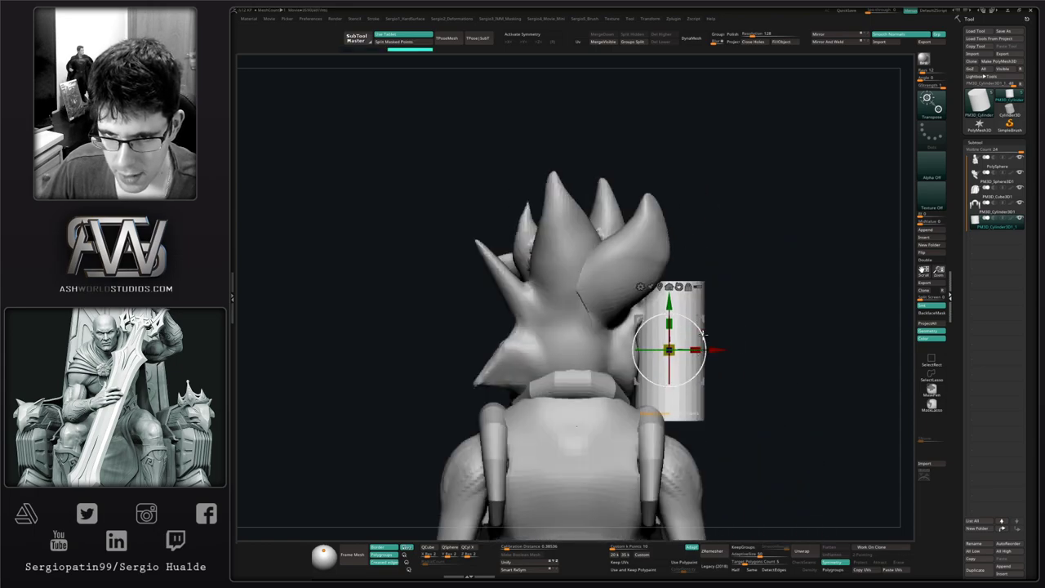
Tilt the cylinder diagonally and position it behind the neck below the new spike.
left_click_drag(703, 333, 678, 282)
left_click_drag(701, 320, 686, 338)
right_click_drag(727, 356, 697, 346, "shift")
left_click_drag(688, 340, 630, 338)
right_click_drag(649, 339, 685, 345, "shift")
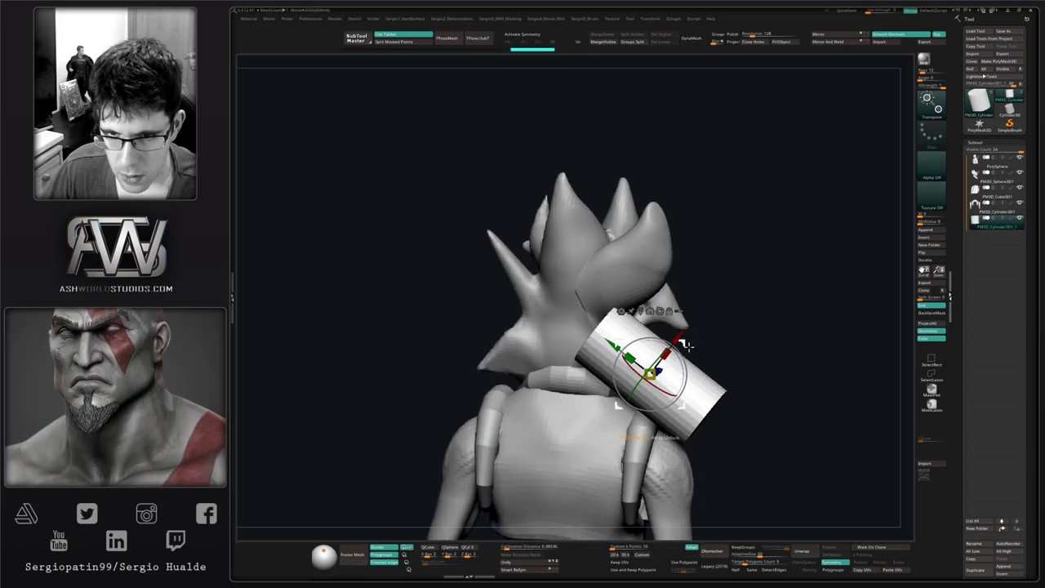
left_click_drag(685, 345, 677, 345)
right_click_drag(690, 350, 678, 342, "shift")
left_click_drag(675, 341, 657, 341)
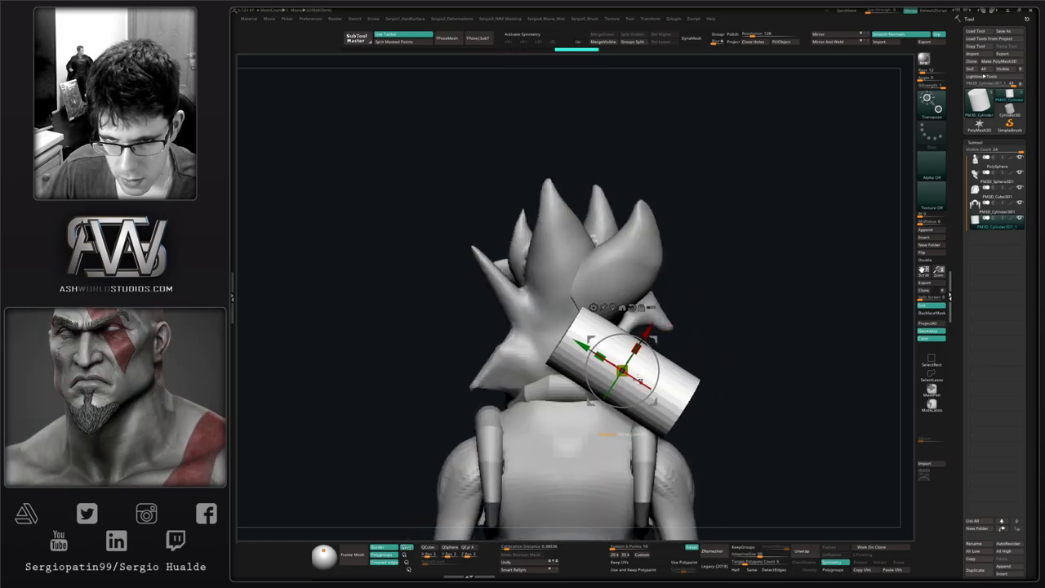
left_click_drag(629, 375, 613, 366)
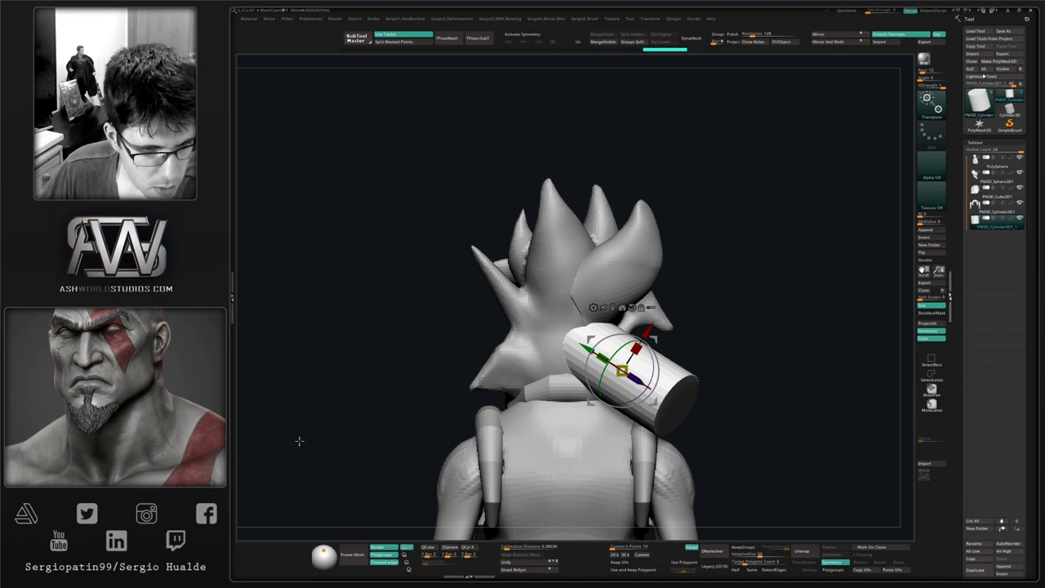
Adjust the cylinder's depth and tilt so it projects outward from the back of the head.
right_click_drag(679, 295, 645, 326)
left_click_drag(646, 408, 639, 410)
mouse_move(645, 368)
right_mouse_down()
mouse_move(618, 372)
mouse_move(624, 364)
right_mouse_up()
left_click_drag(639, 350, 623, 345)
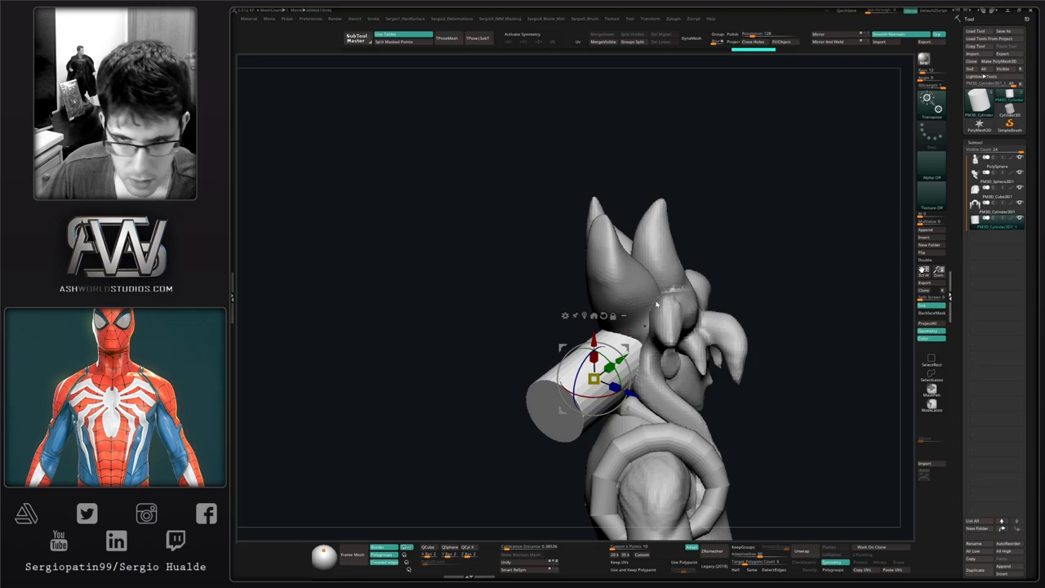
mouse_move(656, 304)
right_mouse_down()
mouse_move(597, 314)
mouse_move(654, 322)
right_mouse_up()
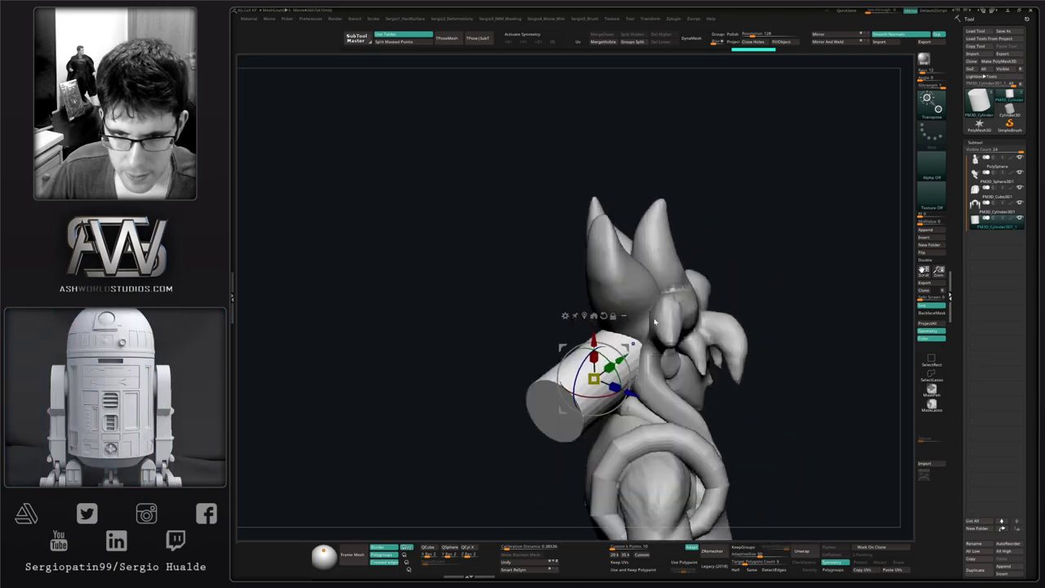
Apply the Deformer to the cylinder and scale the control points of its outer end together into a pointed tip.
left_click(565, 315)
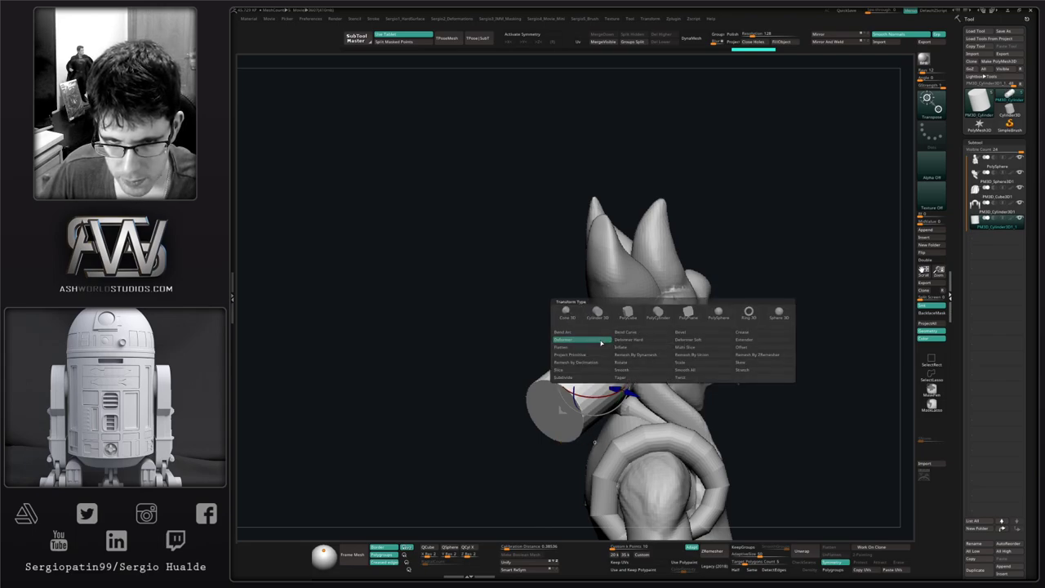
left_click(601, 339)
right_click_drag(506, 392, 435, 371)
left_click_drag(421, 344, 547, 517, "ctrl")
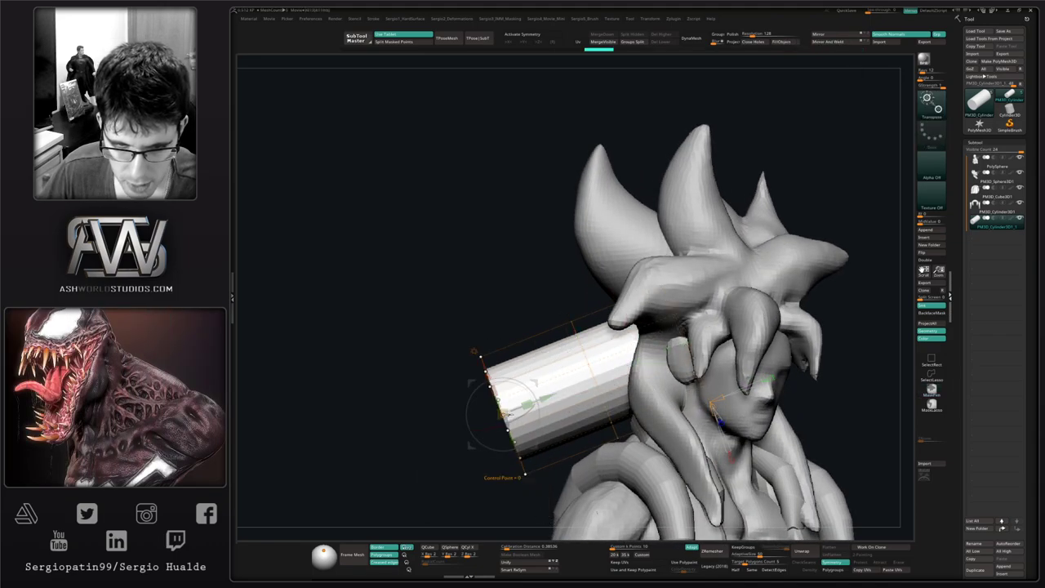
left_click_drag(502, 414, 476, 457)
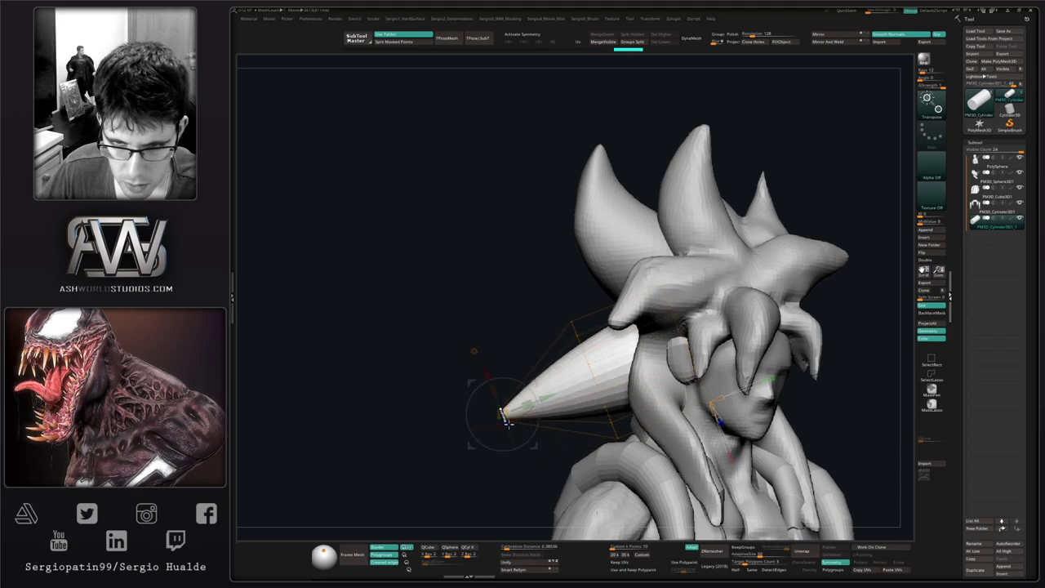
Scale down the control points at the cylinder's inner end, enlarge those around its middle, and accept the deformation.
left_click(527, 280, "ctrl")
left_click_drag(584, 280, 779, 418, "ctrl")
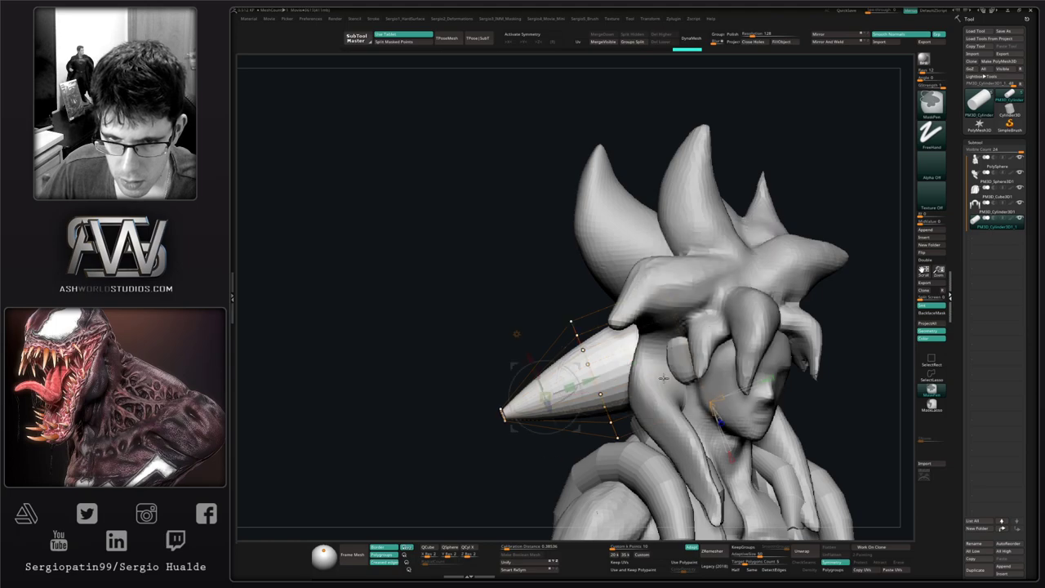
left_click(532, 286, "ctrl")
left_click_drag(687, 342, 683, 341)
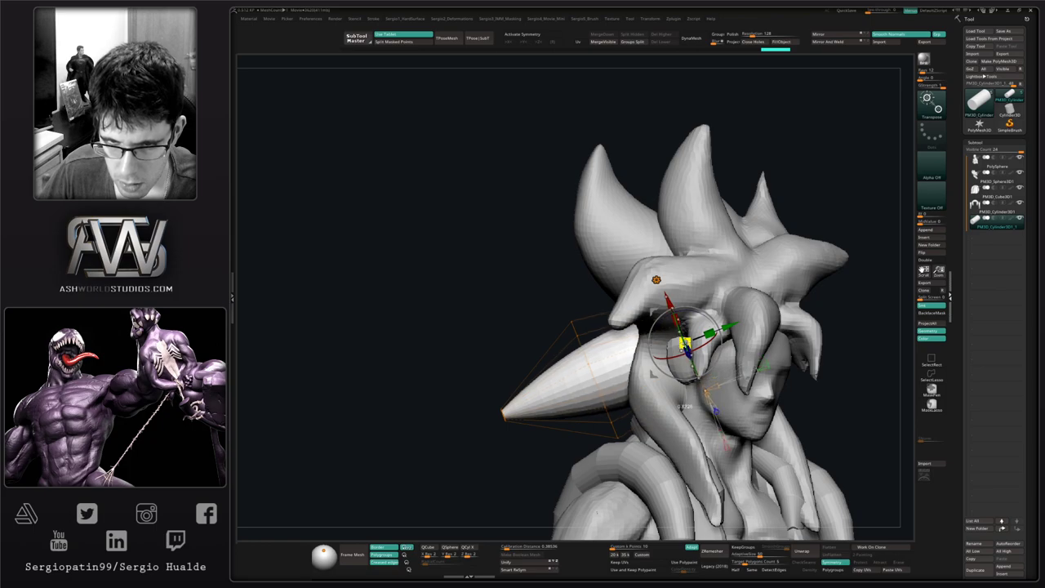
left_click_drag(525, 298, 626, 459, "ctrl")
left_click_drag(594, 379, 627, 358)
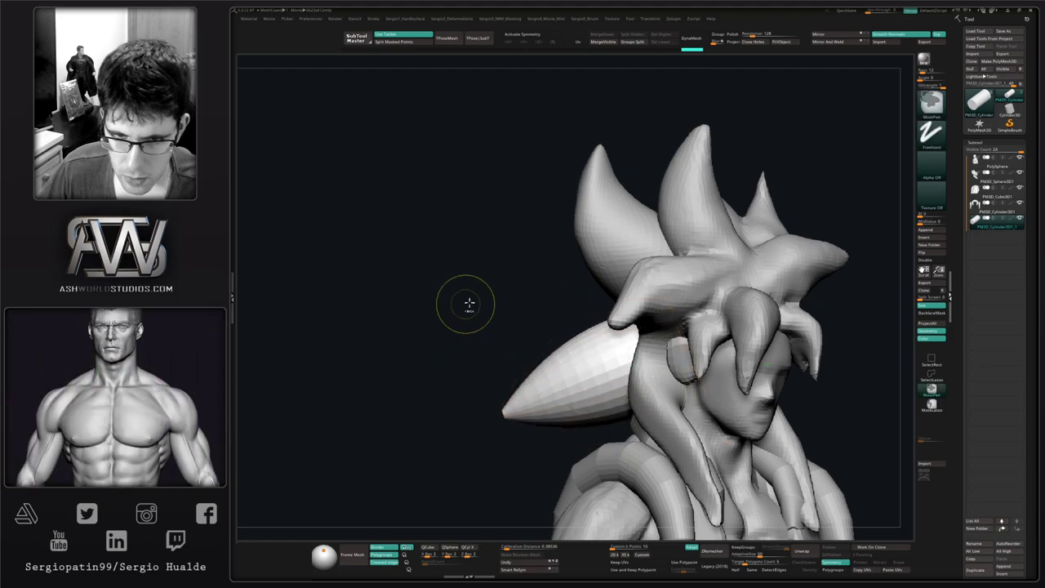
left_click(566, 318)
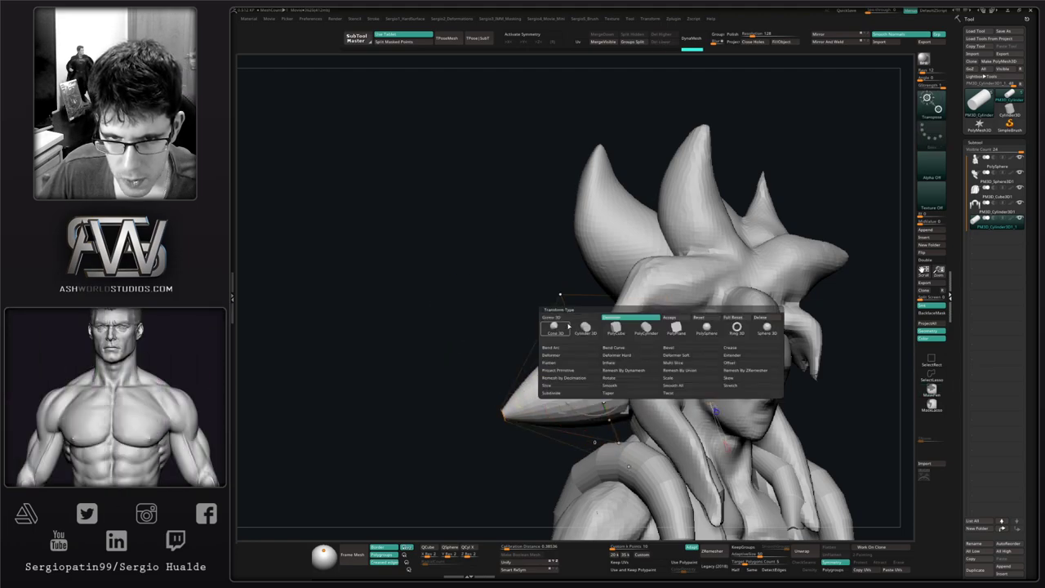
mouse_move(567, 386)
right_mouse_down("ctrl")
mouse_move(552, 367)
mouse_move(605, 397)
mouse_move(546, 386)
mouse_move(515, 396)
mouse_move(546, 396)
right_mouse_up("ctrl")
Duplicate the new spike and position the copy lower behind the neck, angled down between the hair and shoulder.
key("w")
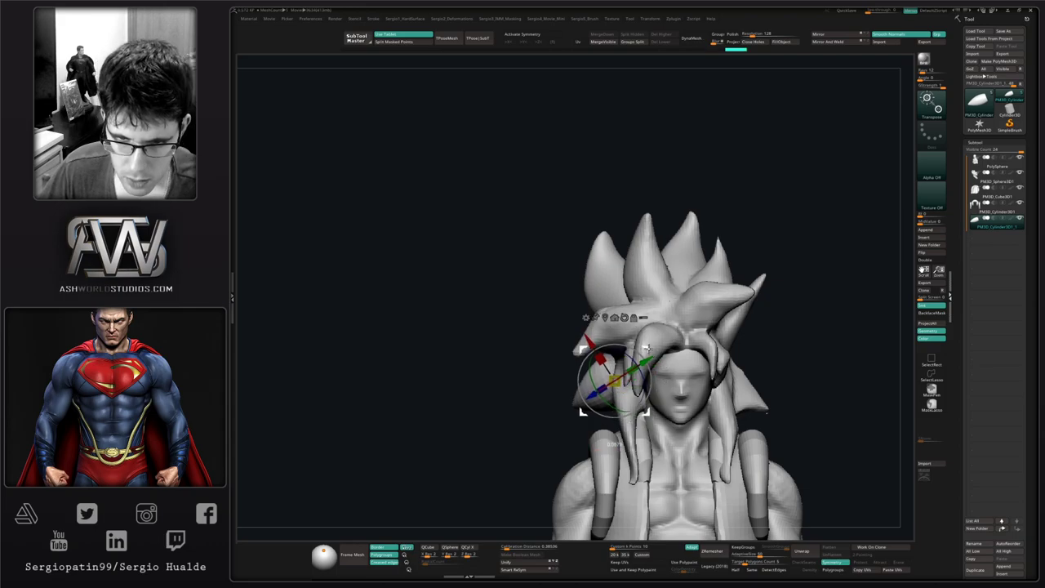
mouse_move(671, 391)
right_mouse_down()
mouse_move(684, 420)
mouse_move(680, 398)
right_mouse_up()
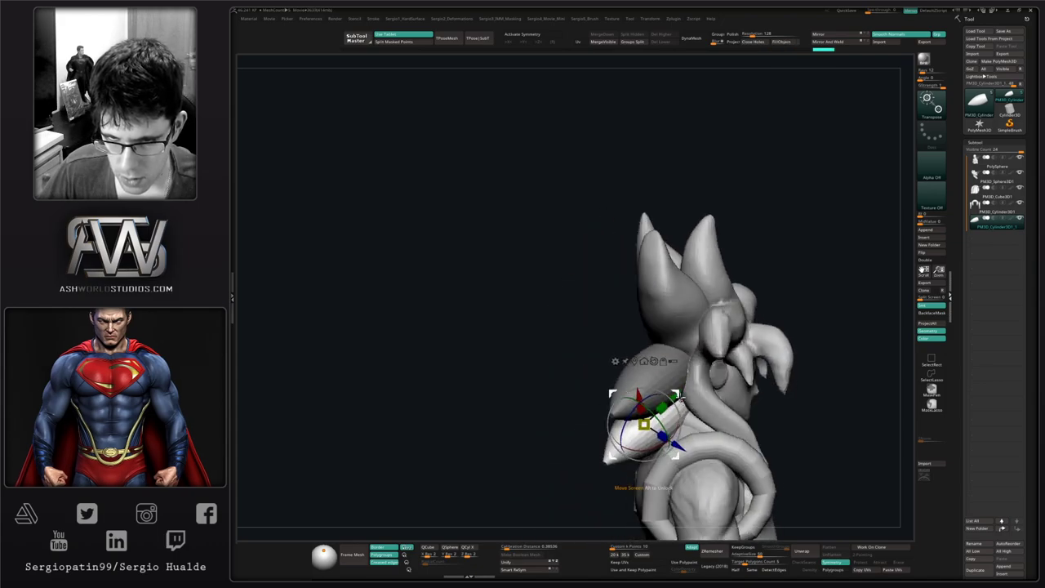
left_click_drag(677, 393, 665, 392)
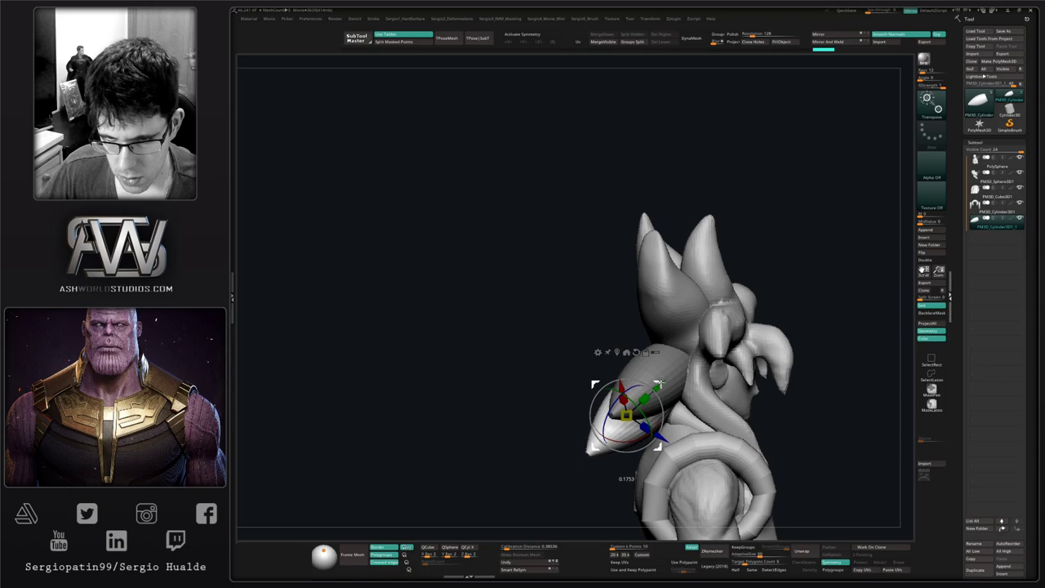
right_click_drag(669, 406, 685, 432)
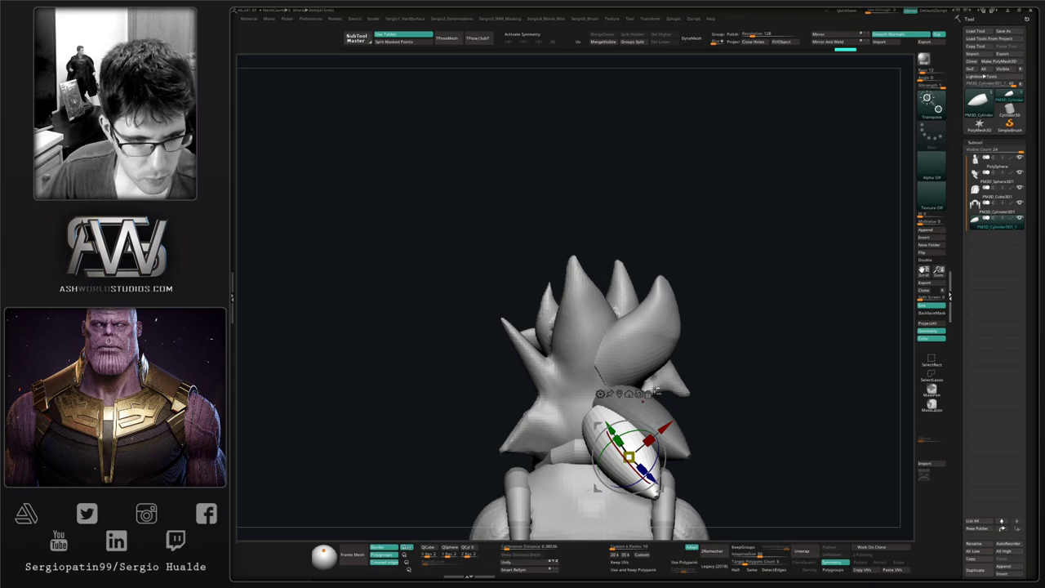
right_click_drag(657, 393, 658, 432)
right_click_drag(676, 389, 656, 400)
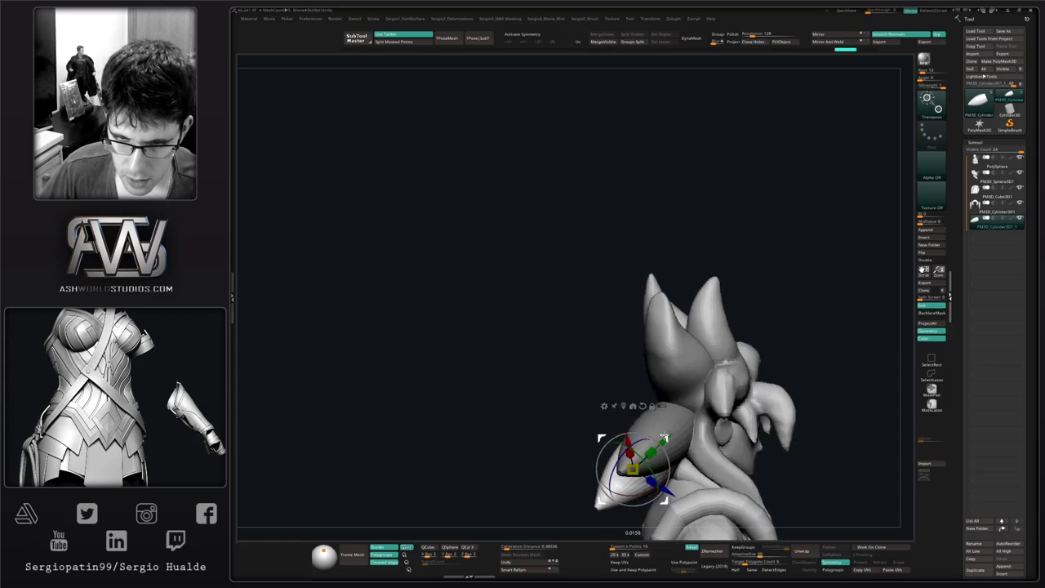
right_click_drag(661, 413, 694, 413)
Place another spike copy higher on the back of the head, above the two existing ones.
left_click_drag(671, 389, 622, 387)
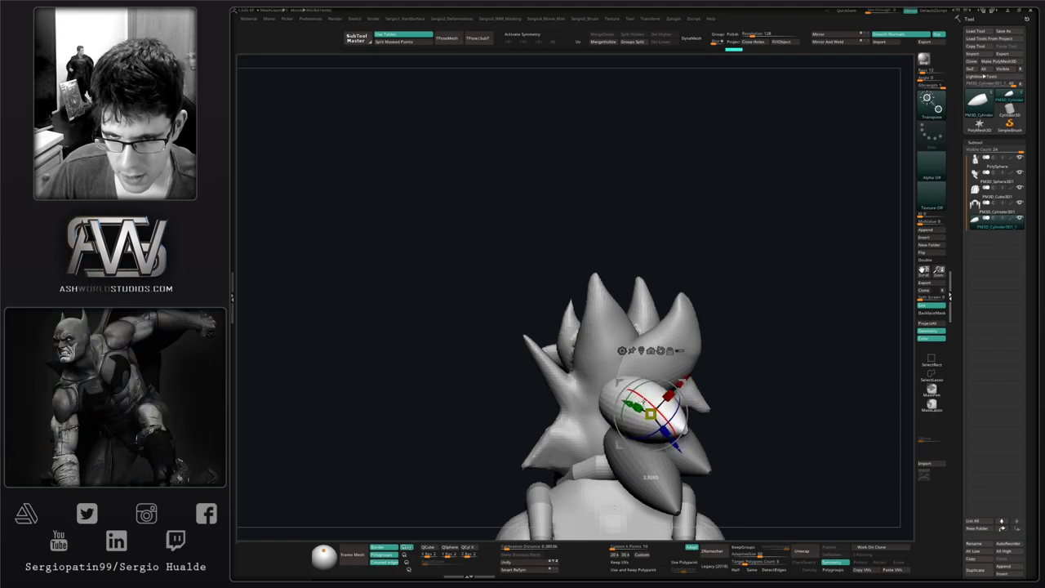
right_click_drag(676, 403, 710, 344)
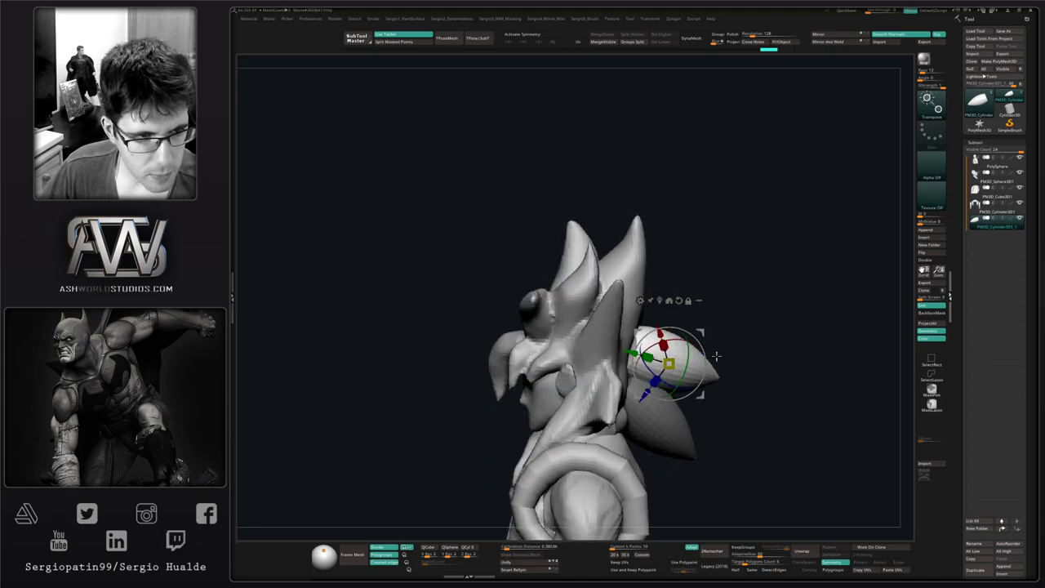
right_click_drag(716, 356, 715, 331, "ctrl")
Duplicate the spike to the opposite side of the back of the head and rotate it to point down and outward.
mouse_move(715, 330)
left_mouse_down("ctrl")
mouse_move(634, 338)
mouse_move(647, 344)
left_mouse_up("ctrl")
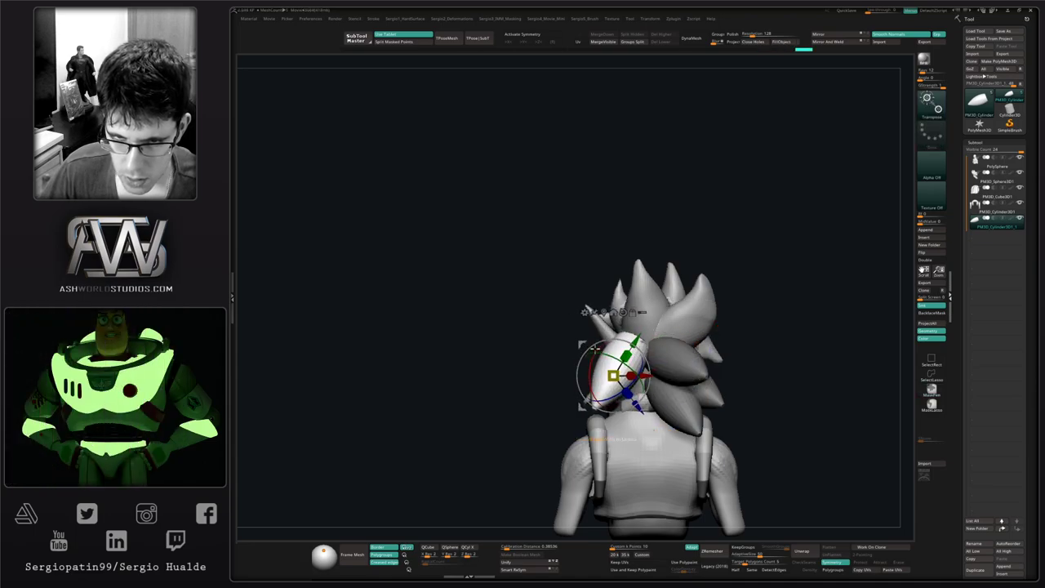
left_click_drag(632, 346, 628, 366)
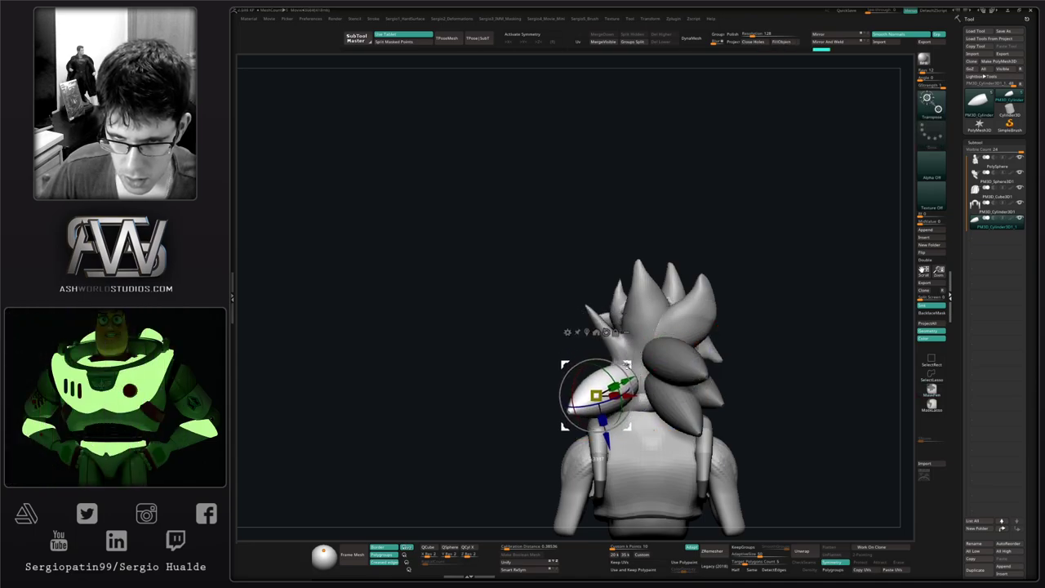
right_click_drag(630, 368, 610, 384)
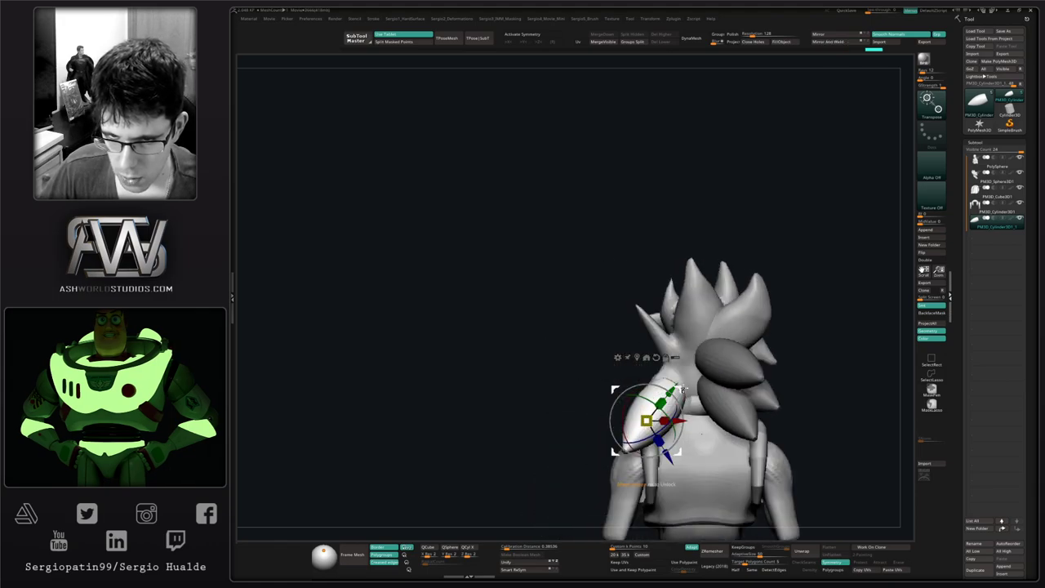
Duplicate the spike into the centre of the nape and rotate it to point downward.
left_click_drag(680, 390, 710, 393, "ctrl")
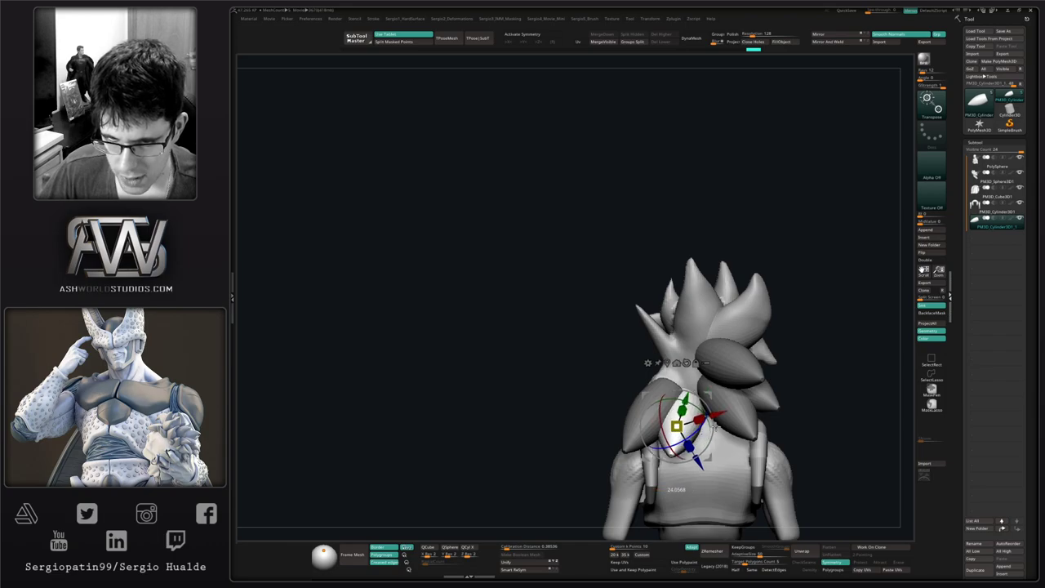
right_click_drag(729, 399, 687, 445)
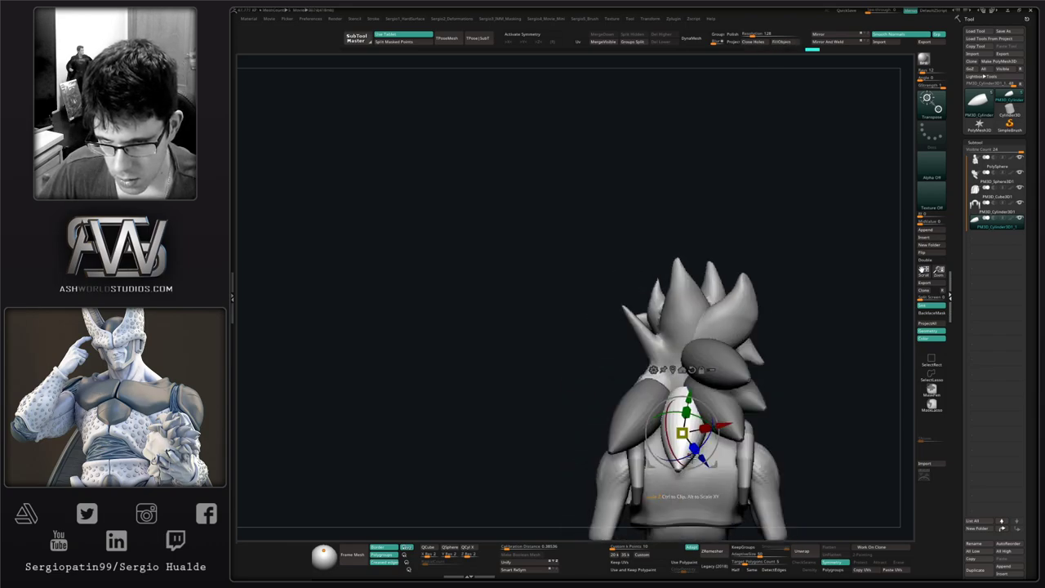
mouse_move(723, 400)
right_mouse_down()
mouse_move(753, 417)
mouse_move(725, 408)
right_mouse_up()
Duplicate the spike above the character's left lower one and angle it outward behind the head.
left_click_drag(728, 398, 673, 361, "ctrl")
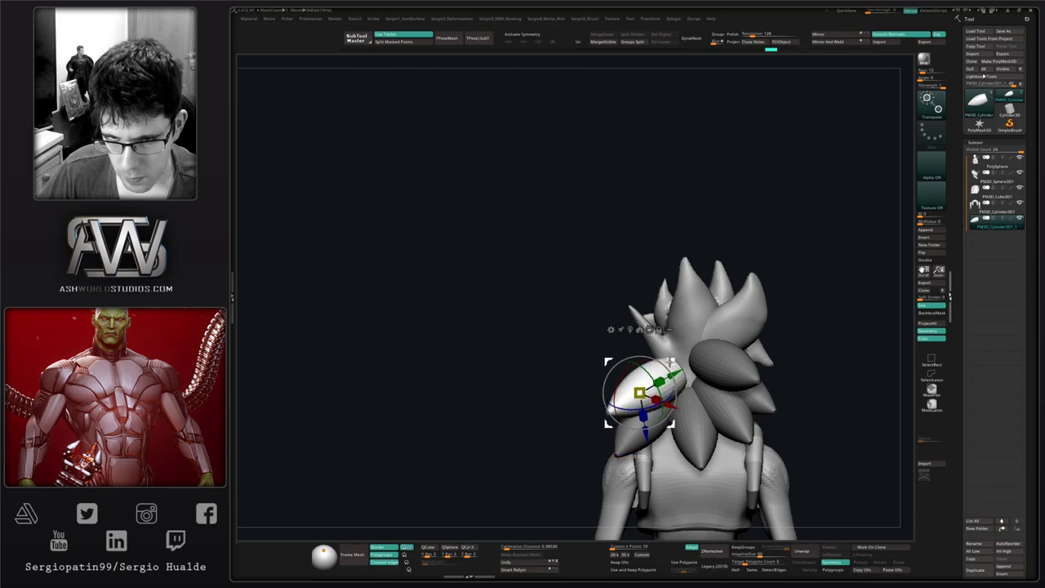
right_click_drag(660, 364, 756, 377)
left_click_drag(732, 379, 728, 420)
right_click_drag(706, 392, 569, 441)
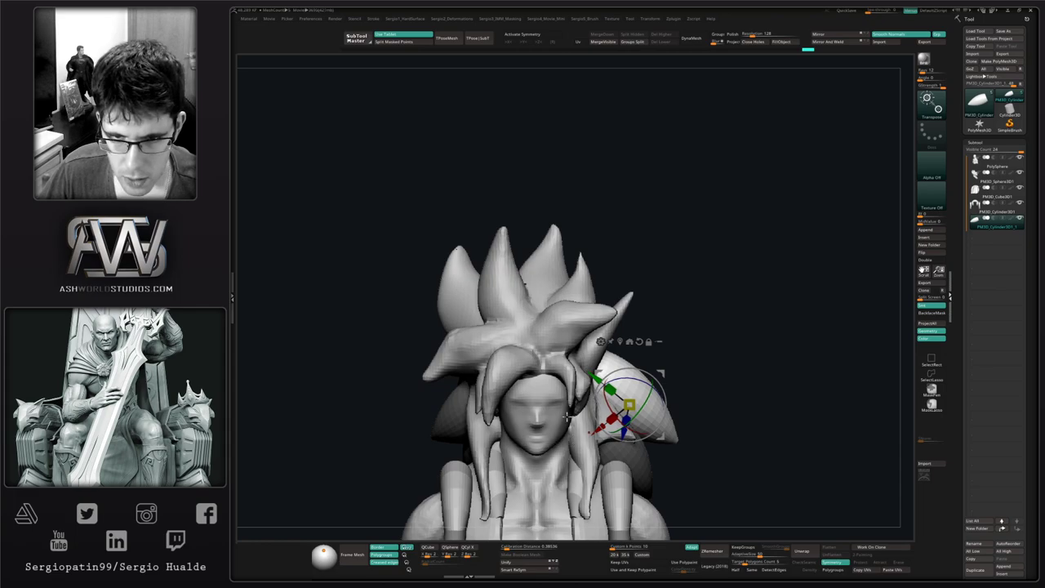
right_click_drag(709, 349, 656, 357)
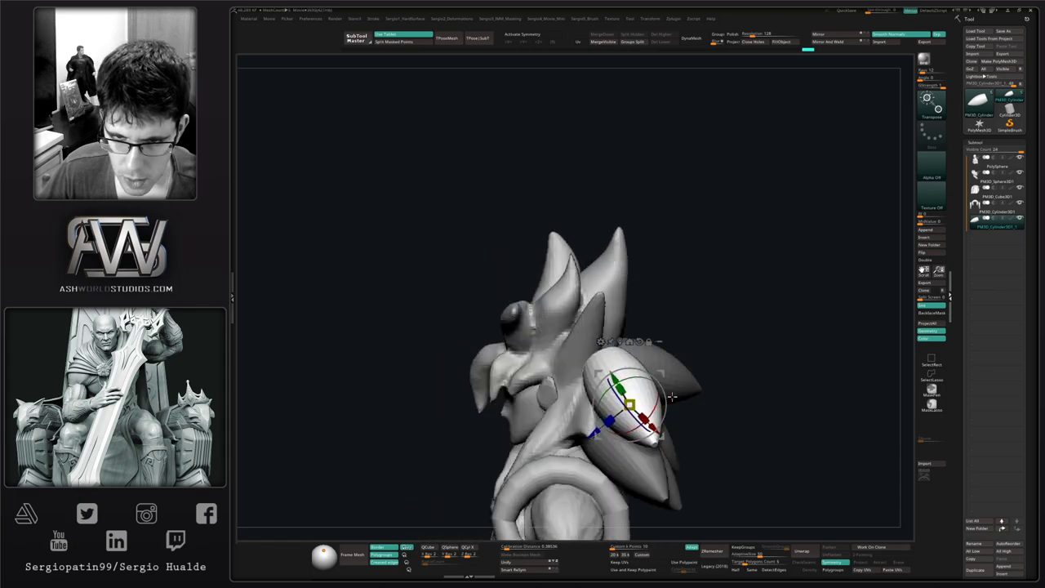
Add another spike copy higher on the character's left side, angled up and outward behind the hair.
left_click_drag(645, 371, 645, 305)
left_click_drag(659, 345, 773, 385)
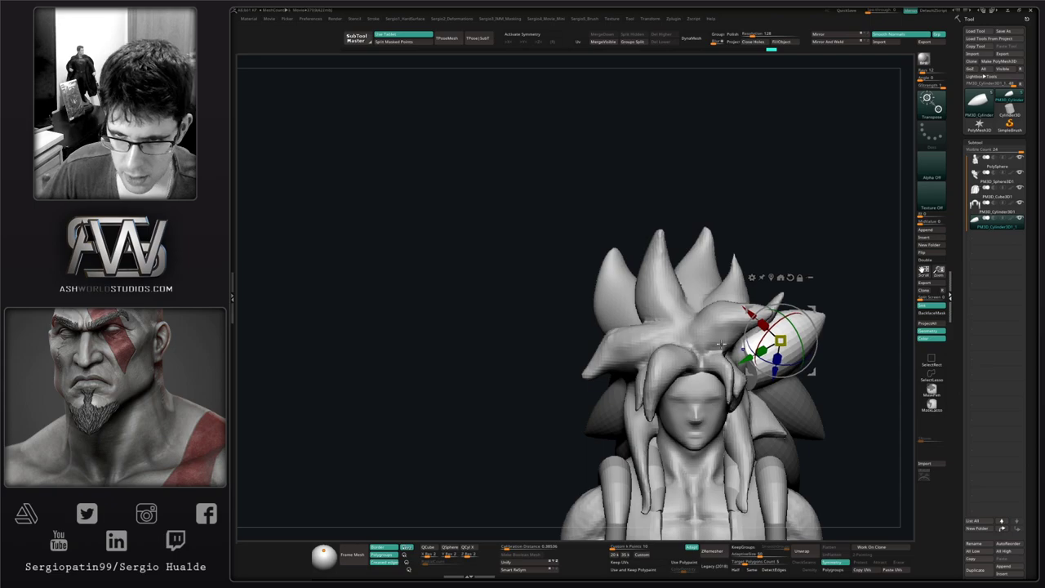
left_click_drag(814, 306, 722, 340)
left_click_drag(790, 326, 778, 302)
left_click_drag(873, 342, 726, 359)
mouse_move(803, 359)
left_mouse_down()
mouse_move(709, 365)
mouse_move(739, 372)
mouse_move(723, 381)
mouse_move(725, 326)
mouse_move(691, 333)
mouse_move(729, 355)
mouse_move(772, 350)
mouse_move(665, 408)
mouse_move(676, 419)
mouse_move(714, 395)
mouse_move(698, 378)
left_mouse_up()
Isolate the main hair subtool, lasso-mask the long spike on the character's left side, and remove it from the mesh.
key("q")
left_click(660, 319, "alt")
left_click(719, 334)
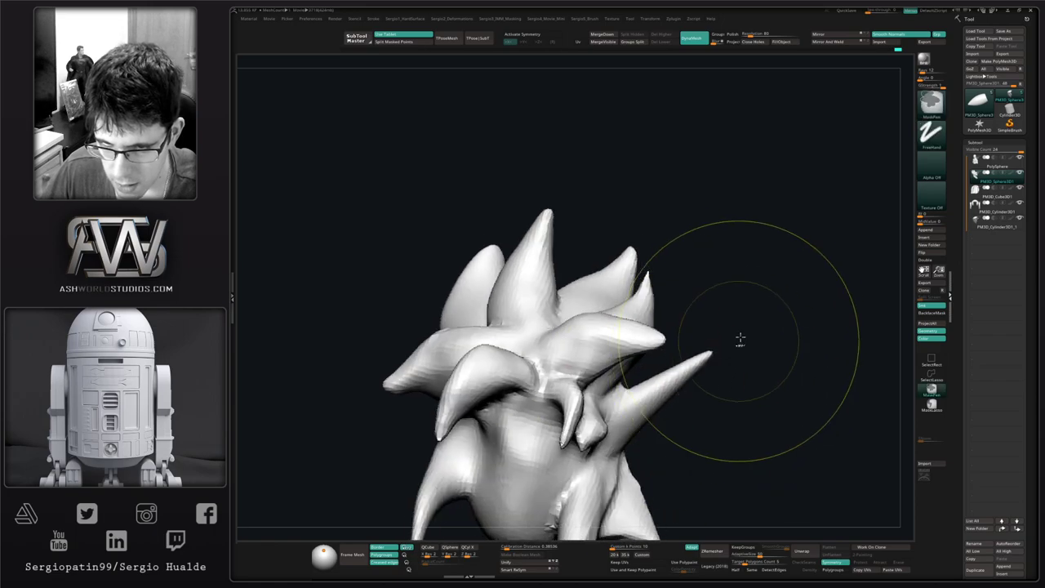
mouse_move(740, 324)
left_mouse_down("ctrl")
mouse_move(632, 374)
mouse_move(631, 402)
left_mouse_up("ctrl")
left_click(921, 404, "ctrl")
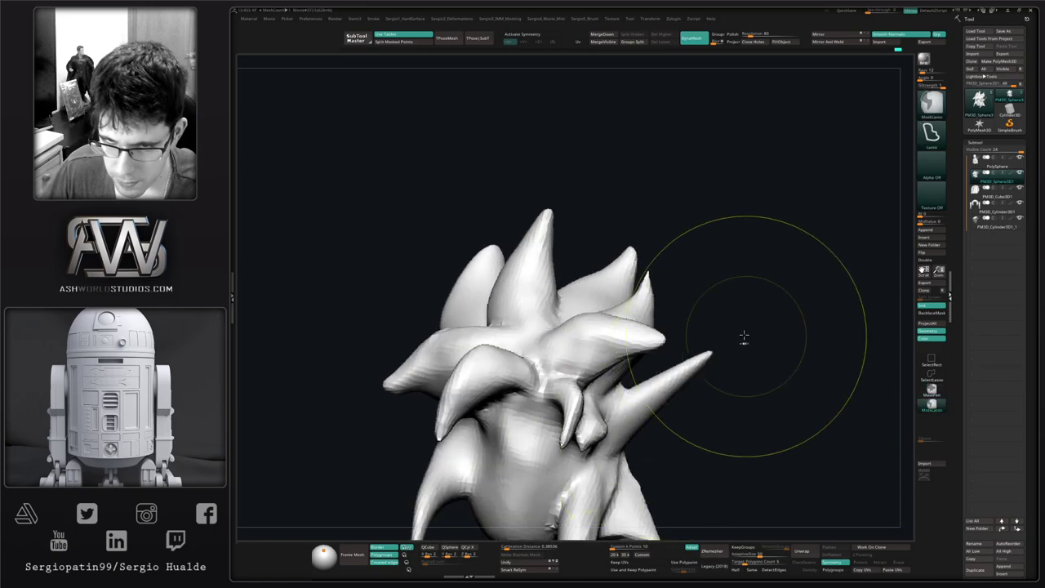
mouse_move(743, 337)
left_mouse_down("ctrl")
mouse_move(641, 358)
mouse_move(683, 457)
mouse_move(720, 437)
left_mouse_up("ctrl")
mouse_move(744, 448)
left_mouse_down()
mouse_move(683, 451)
mouse_move(719, 459)
mouse_move(787, 449)
left_mouse_up()
left_click(719, 459, "ctrl")
mouse_move(761, 380)
left_mouse_down("shift")
mouse_move(770, 368)
mouse_move(725, 383)
left_mouse_up("shift")
key("ctrl+2")
Flatten the remaining stump on the side of the hair with the TrimDynamic brush.
left_click_drag(767, 355, 755, 373)
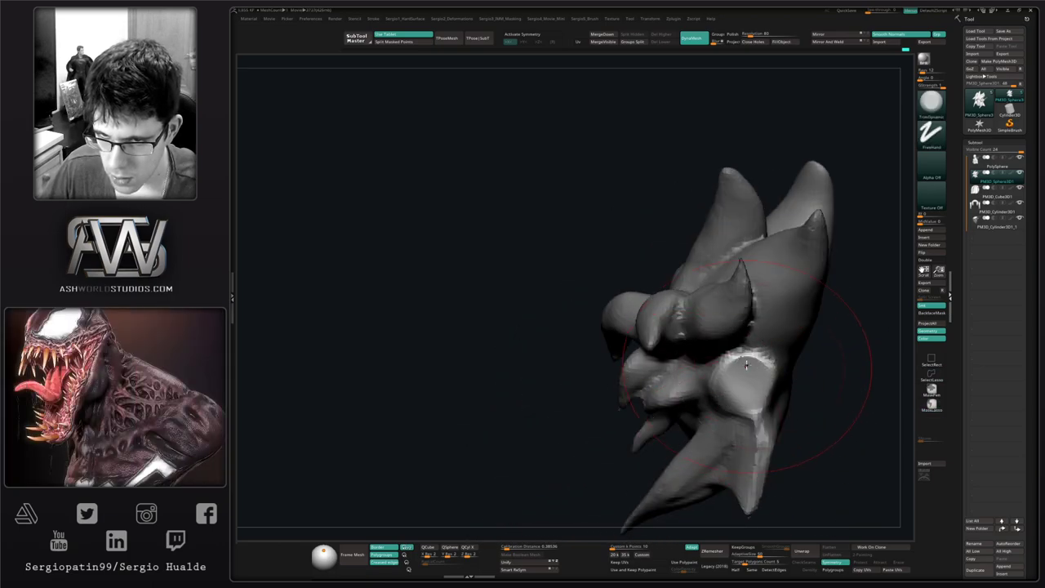
left_click_drag(828, 366, 681, 402)
mouse_move(681, 401)
right_mouse_down()
mouse_move(678, 363)
mouse_move(674, 437)
right_mouse_up()
right_click_drag(664, 373, 690, 424)
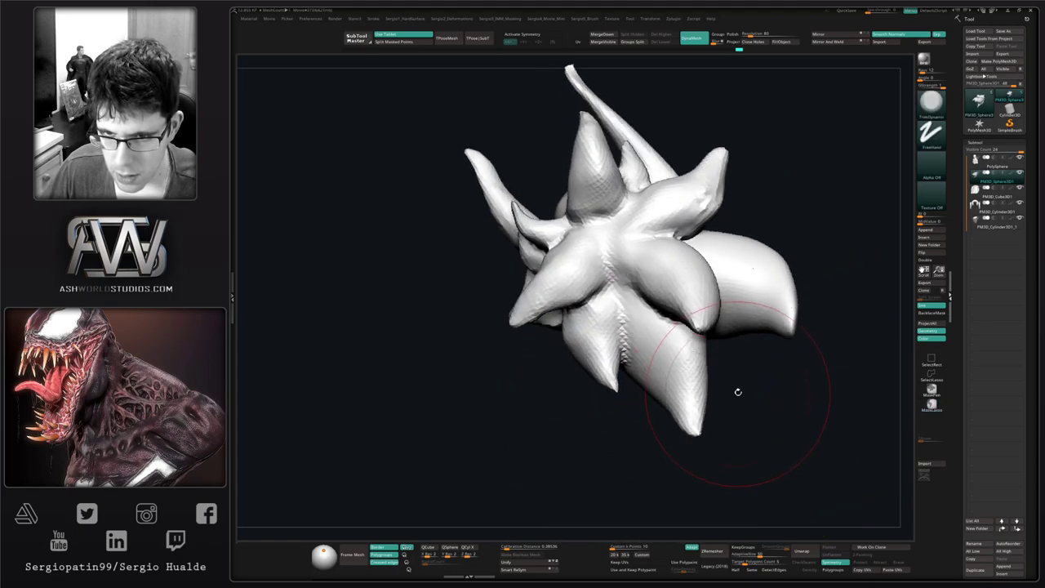
Lasso-mask the large spike at the back of the hair.
right_click_drag(737, 392, 727, 375)
left_click_drag(618, 349, 718, 420, "ctrl")
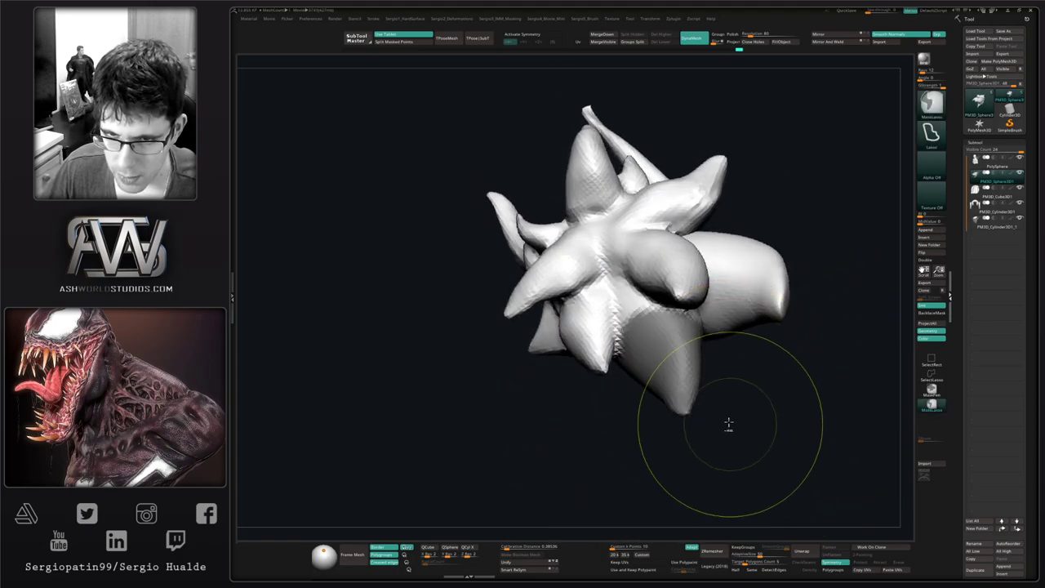
mouse_move(718, 421)
right_mouse_down()
mouse_move(699, 374)
mouse_move(725, 343)
right_mouse_up()
Extend the mask over the base of the large back spike with the MaskPen brush and clean up its edges.
left_click(931, 391, "ctrl")
key("s")
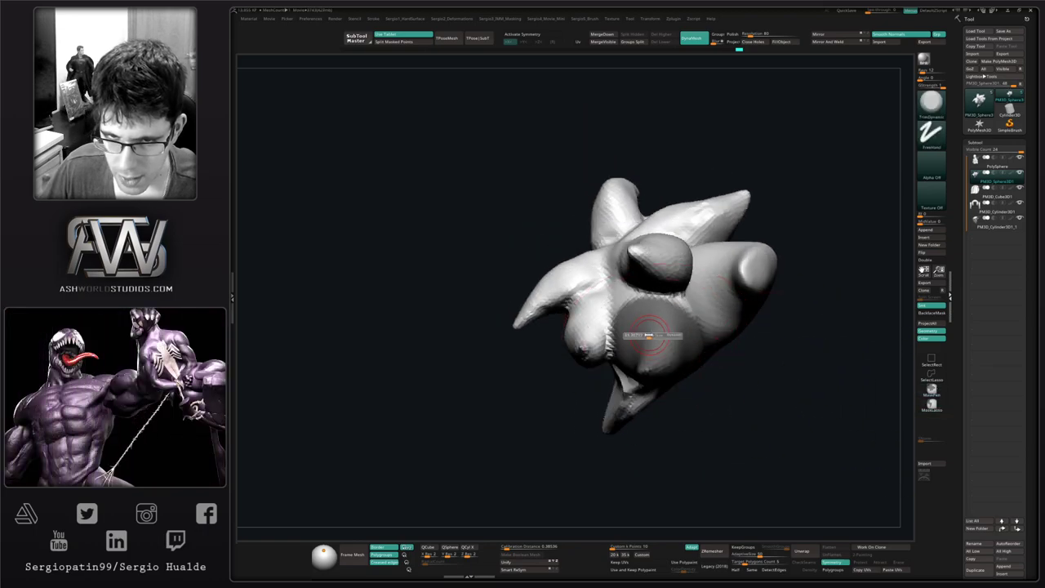
left_click_drag(653, 336, 640, 337)
right_click_drag(688, 334, 687, 318)
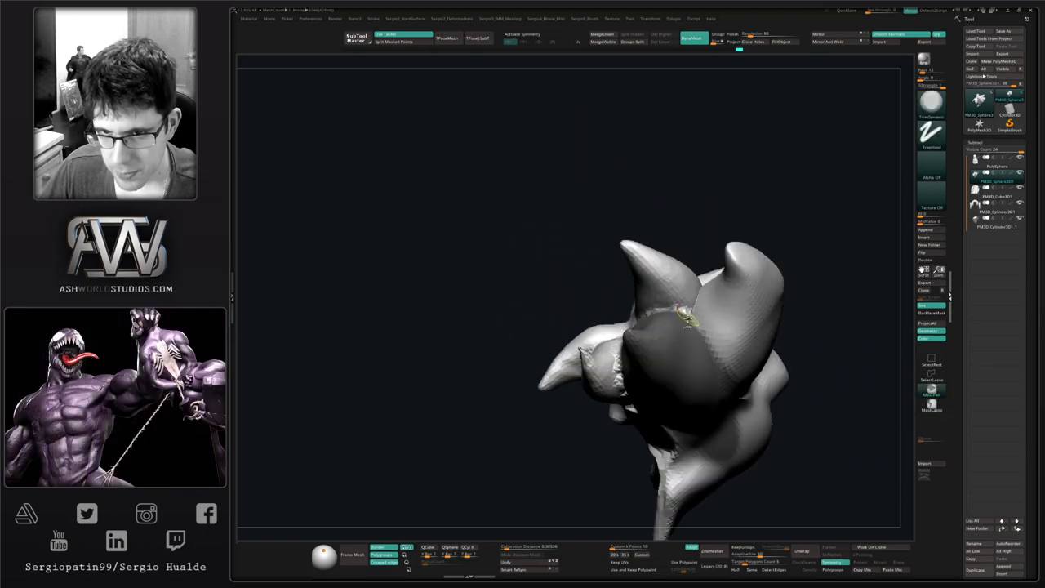
right_click_drag(693, 371, 671, 417)
left_click_drag(642, 426, 622, 432, "ctrl")
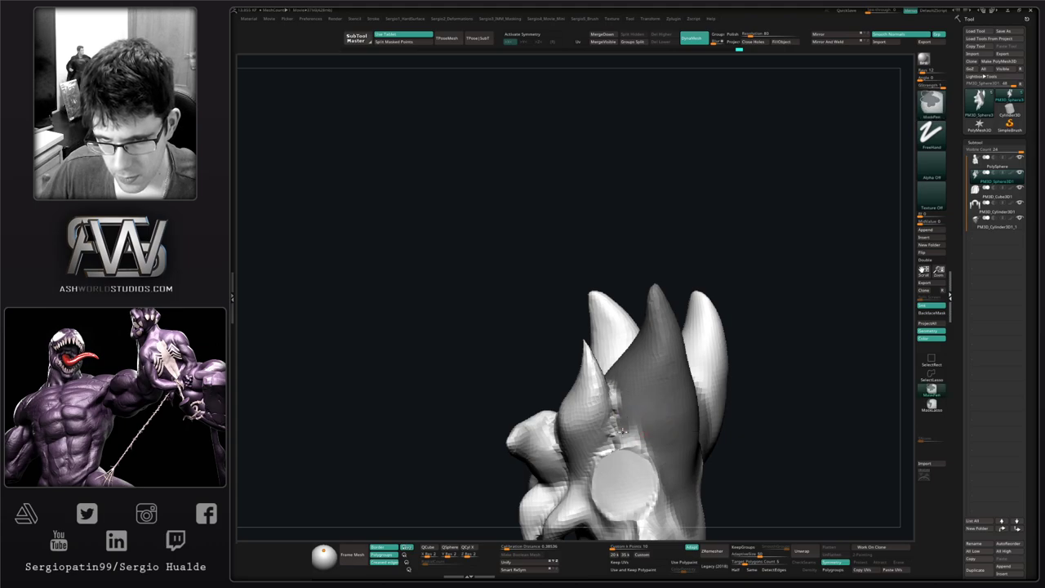
right_click_drag(652, 440, 614, 418)
left_click_drag(694, 338, 701, 357, "ctrl+alt")
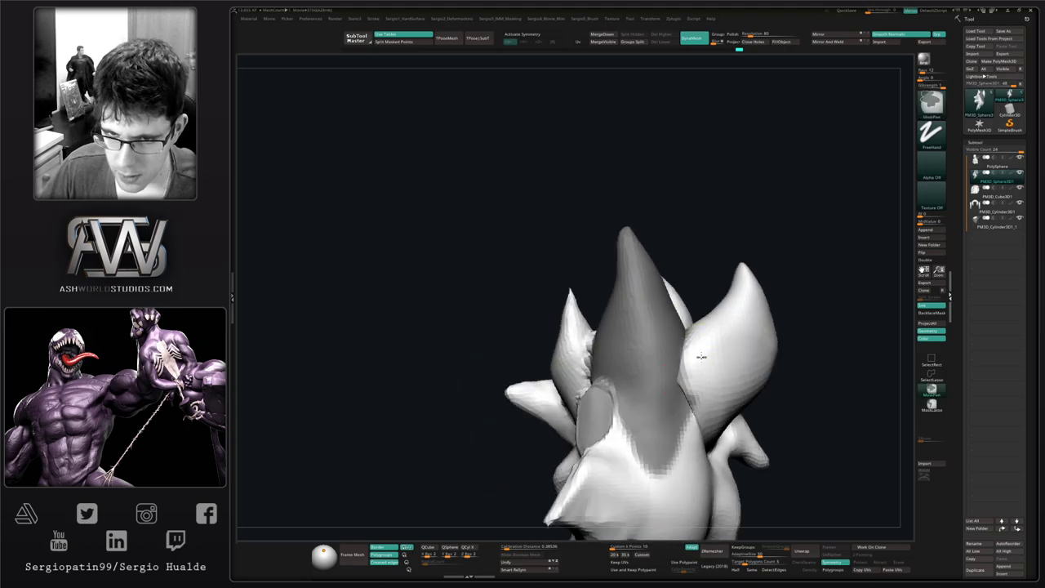
Finish the back spike's mask, invert it so only that spike stays editable, and show the other subtools again.
right_click_drag(681, 451, 655, 464, "ctrl")
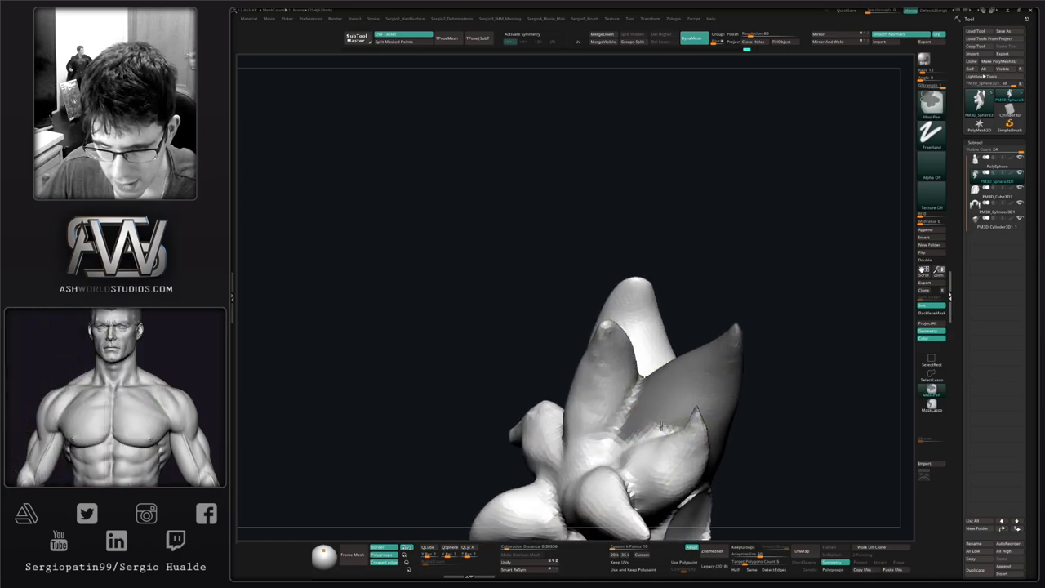
left_click(758, 430, "ctrl")
right_click_drag(761, 422, 665, 377, "alt")
left_click_drag(732, 396, 737, 415, "ctrl")
right_click_drag(730, 420, 681, 432)
right_click_drag(682, 433, 661, 413, "ctrl")
key("w")
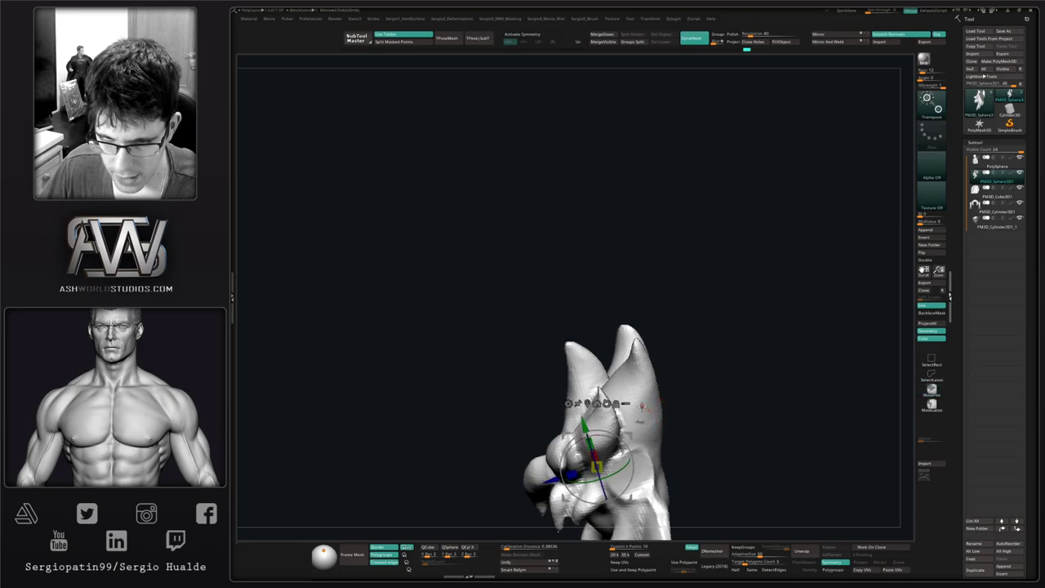
left_click(646, 400, "ctrl")
key("q")
mouse_move(709, 438)
right_mouse_down()
mouse_move(701, 412)
mouse_move(658, 372)
right_mouse_up()
left_click(618, 377, "ctrl")
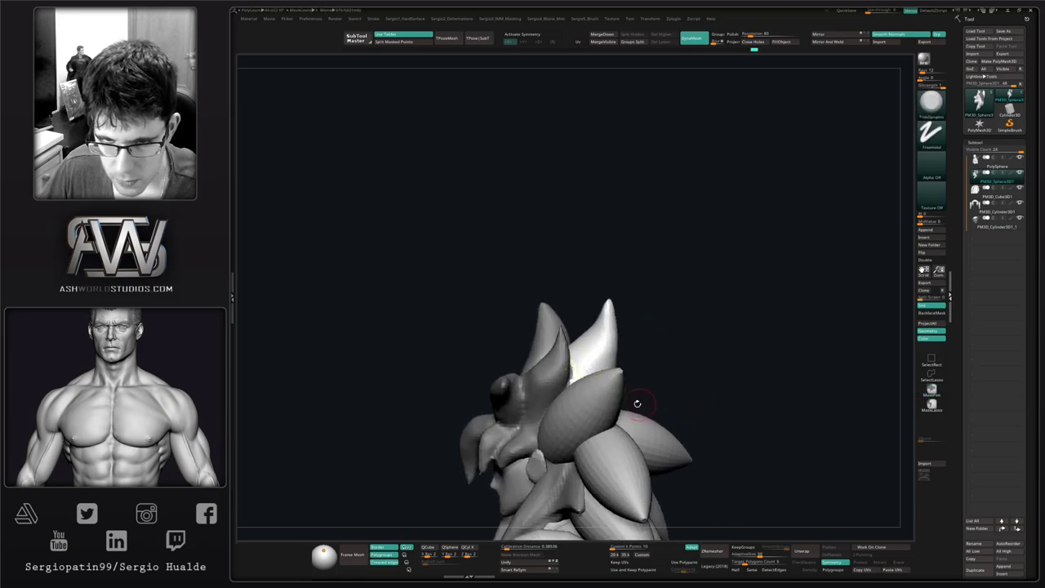
Reshape the unmasked back spike with the Move brush to fit the surrounding spikes, and clear the mask.
key("b")
key("m")
key("v")
key("s")
left_click_drag(631, 399, 643, 405)
mouse_move(645, 406)
right_mouse_down()
mouse_move(596, 414)
mouse_move(608, 415)
right_mouse_up()
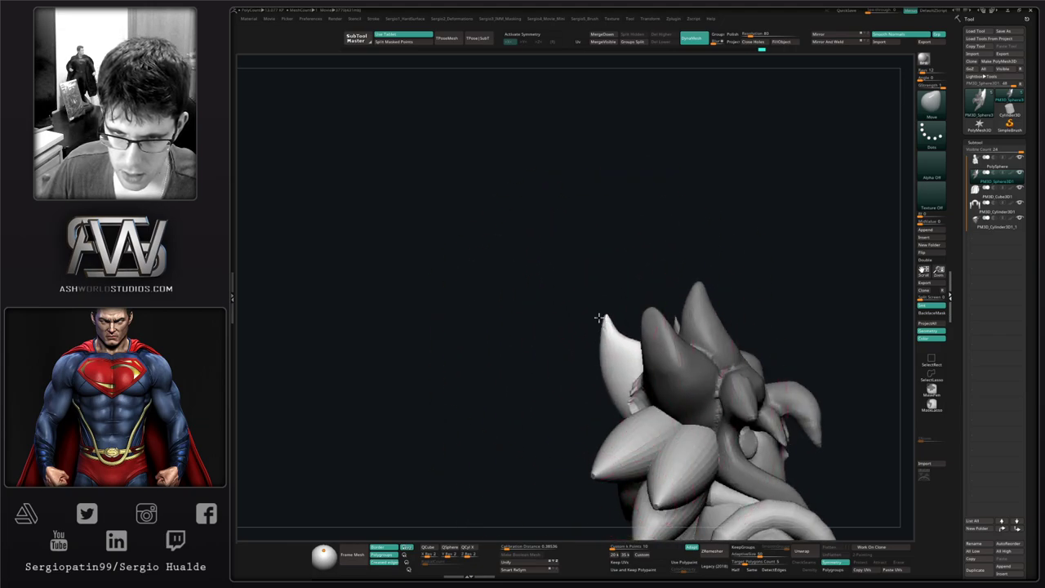
right_click_drag(599, 317, 618, 379)
mouse_move(620, 324)
right_mouse_down()
mouse_move(601, 303)
mouse_move(662, 319)
mouse_move(653, 303)
mouse_move(664, 311)
mouse_move(653, 313)
right_mouse_up()
left_click_drag(708, 363, 698, 370)
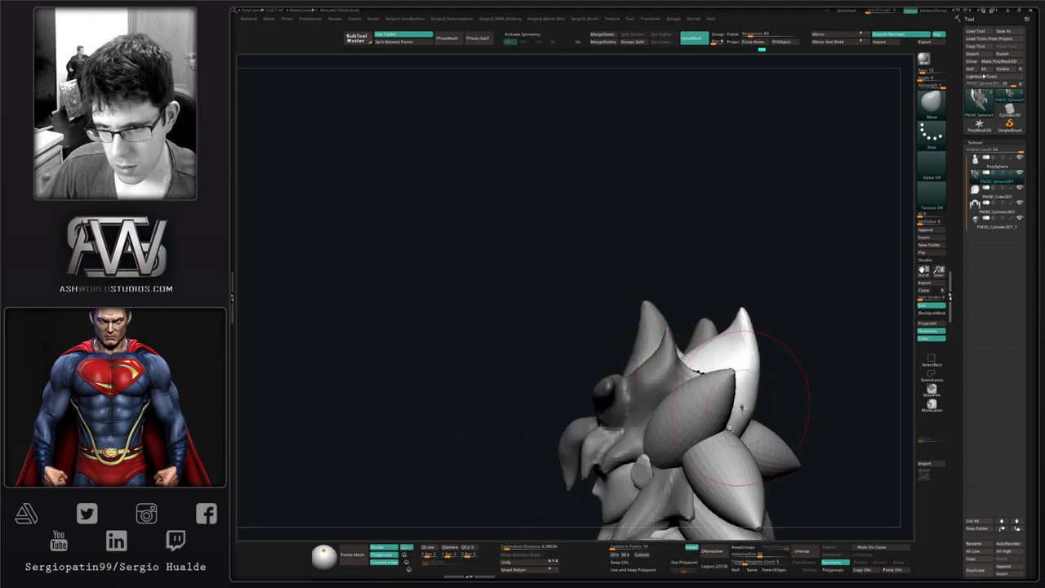
left_click_drag(748, 395, 736, 393)
mouse_move(736, 393)
right_mouse_down("ctrl")
mouse_move(659, 345)
mouse_move(704, 400)
right_mouse_up("ctrl")
left_click_drag(708, 419, 710, 438, "ctrl")
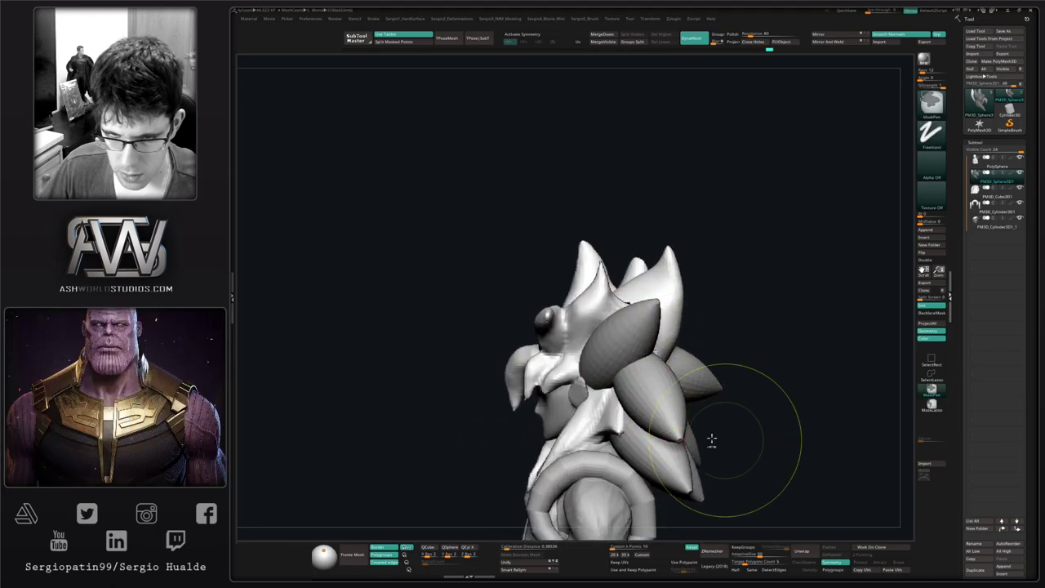
Select the cylinder spikes subtool and pull the spikes on the character's left inward with the Move Topological brush.
right_click_drag(711, 438, 581, 376, "shift")
left_click(653, 400, "alt")
left_click(604, 375, "ctrl")
key("b")
key("m")
key("t")
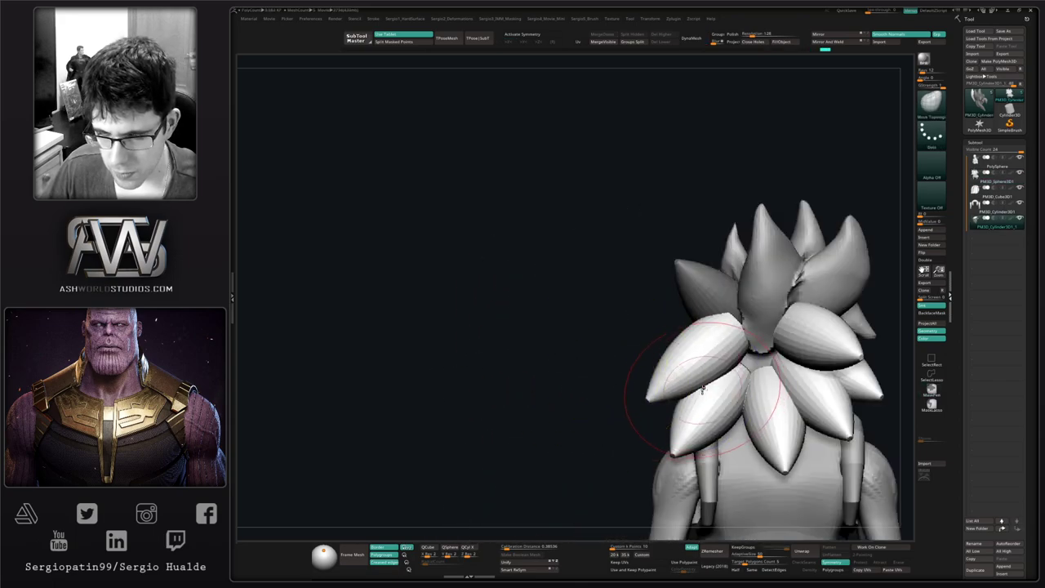
key("s")
left_click_drag(690, 389, 700, 386)
left_click_drag(692, 431, 711, 426)
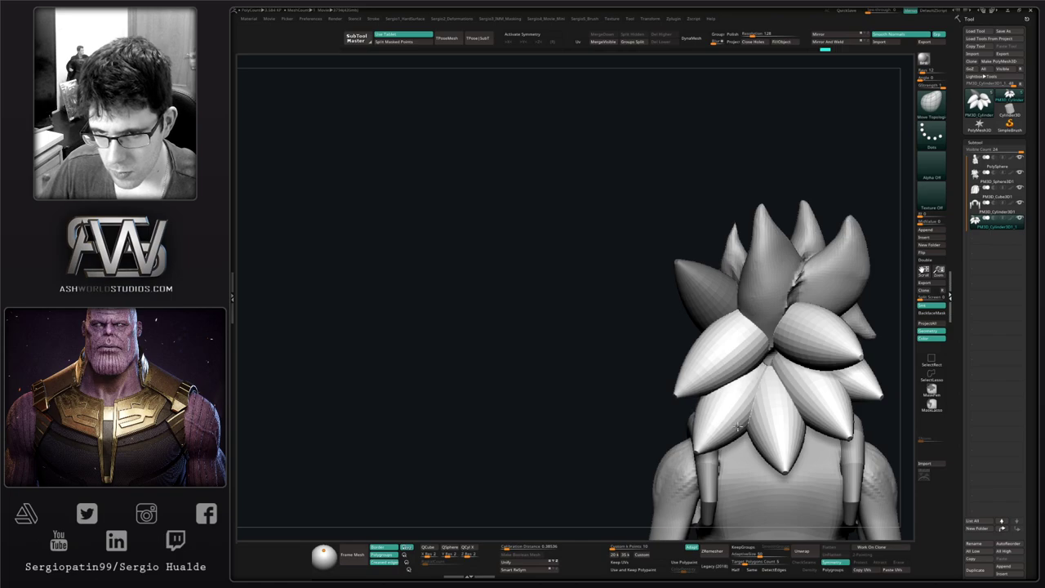
Bend the tip of the middle cylinder spike on the character's right downward with the Move Topological brush.
right_click_drag(653, 420, 688, 430)
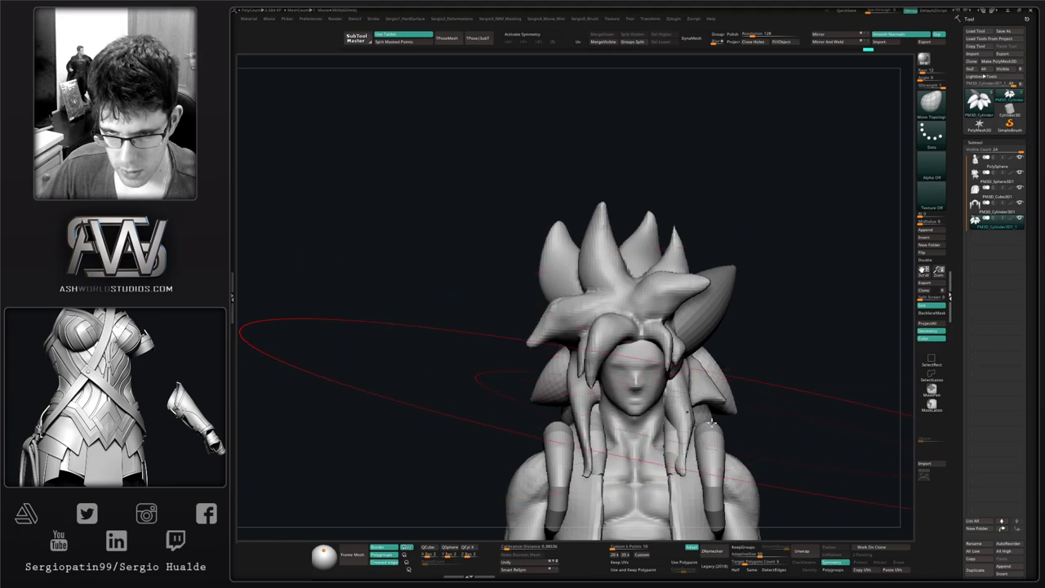
key("s")
left_click_drag(536, 402, 527, 402)
mouse_move(500, 399)
right_mouse_down()
mouse_move(532, 398)
mouse_move(527, 431)
mouse_move(534, 406)
right_mouse_up()
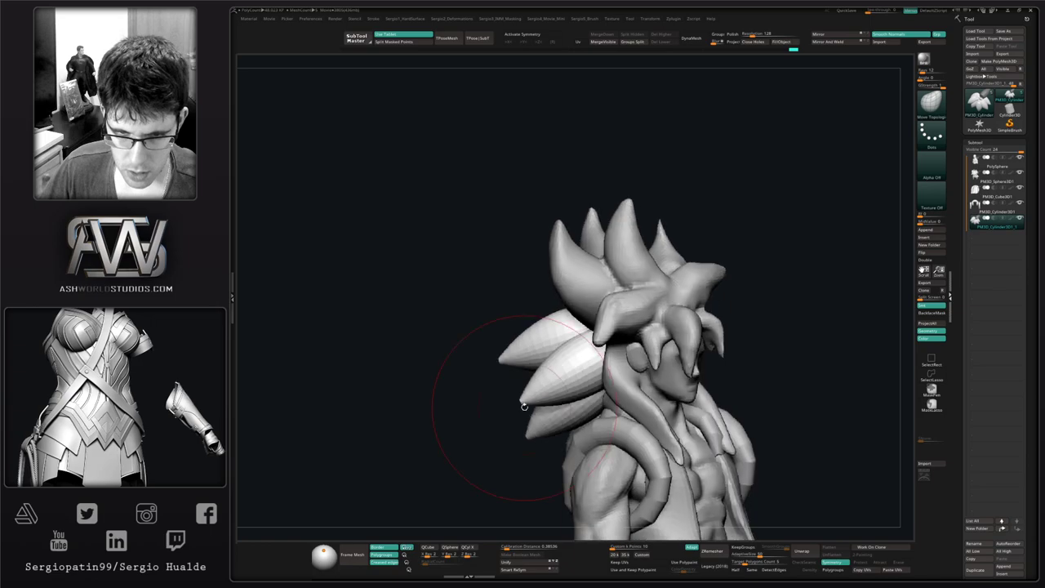
left_click_drag(525, 405, 537, 439)
left_click_drag(564, 405, 557, 413)
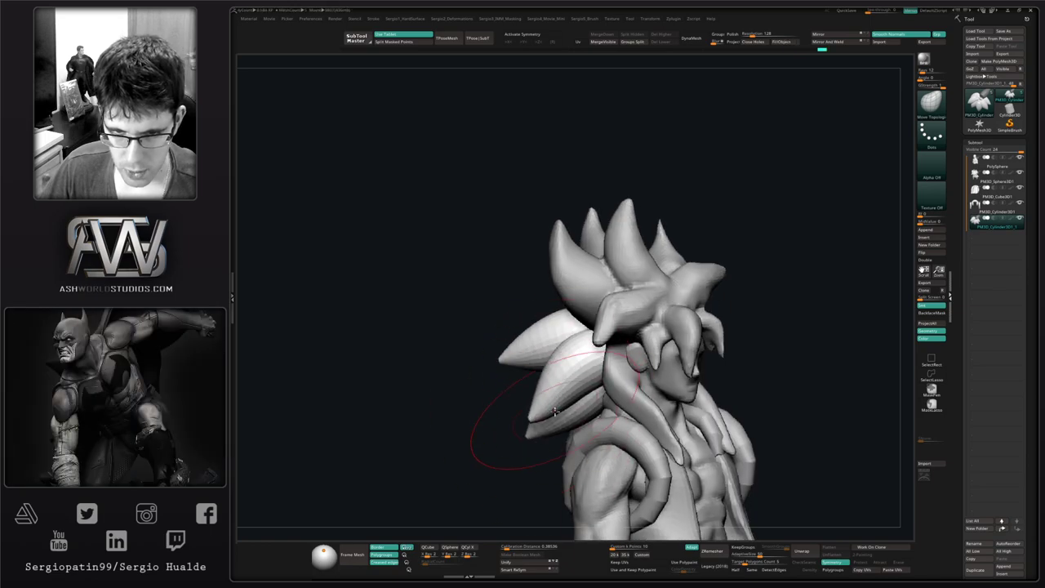
right_click_drag(557, 413, 539, 402, "shift")
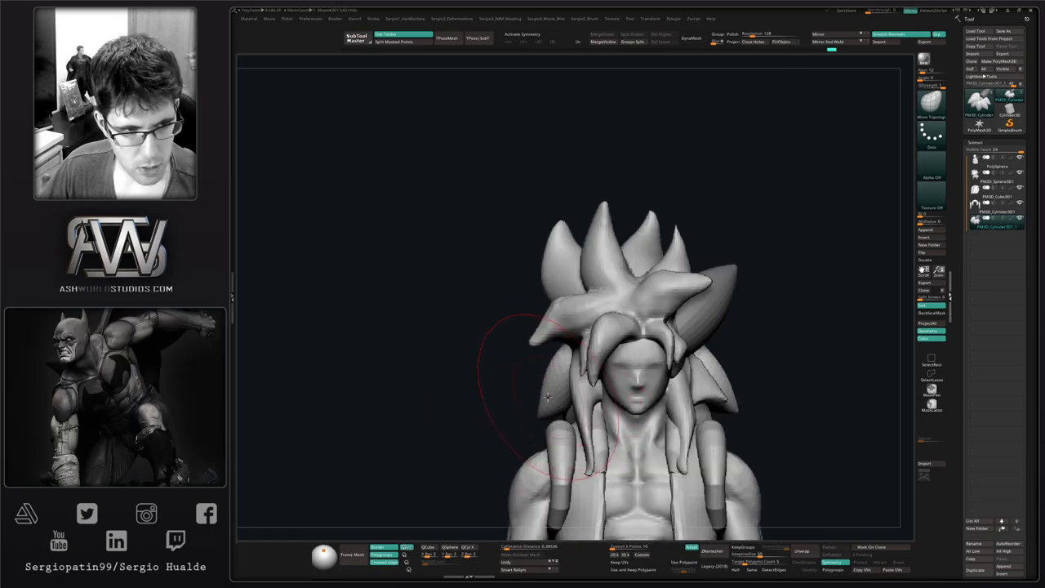
Select the main hair and pull the front side spike on the character's right farther outward.
right_click_drag(477, 337, 489, 371, "alt")
left_click(559, 363, "alt")
left_click_drag(544, 371, 516, 373)
mouse_move(543, 370)
right_mouse_down()
mouse_move(544, 361)
mouse_move(576, 425)
mouse_move(584, 400)
right_mouse_up()
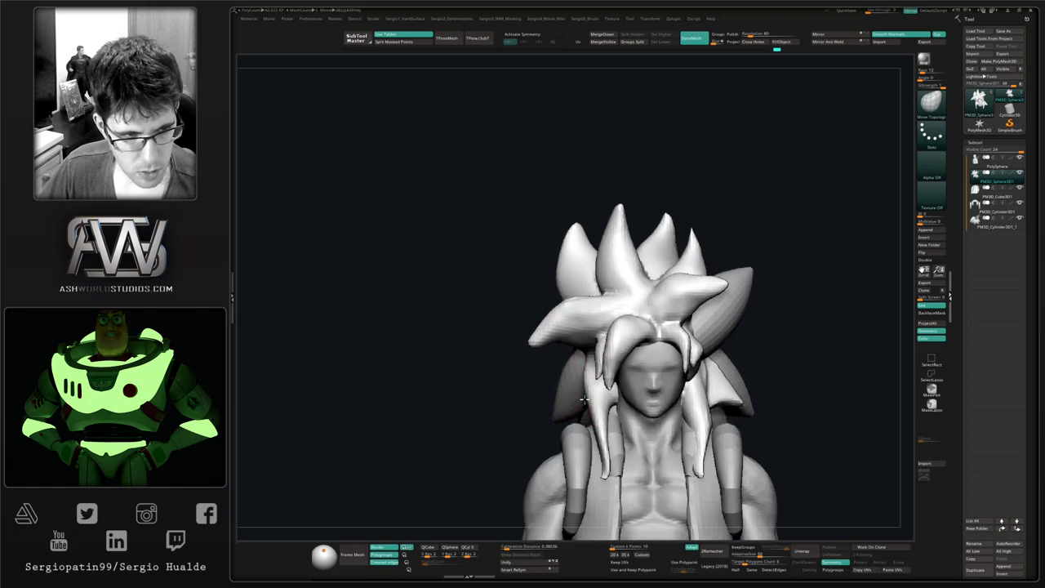
Isolate the main hair, then inflate and smooth the long lock hanging on the character's right.
key("alt+s")
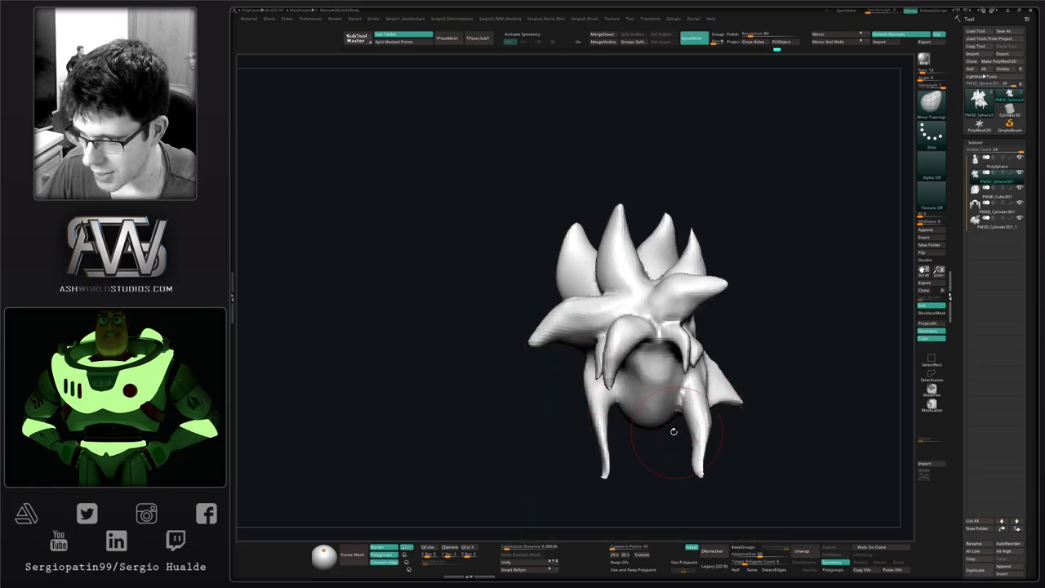
mouse_move(674, 430)
right_mouse_down()
mouse_move(682, 419)
mouse_move(640, 406)
right_mouse_up()
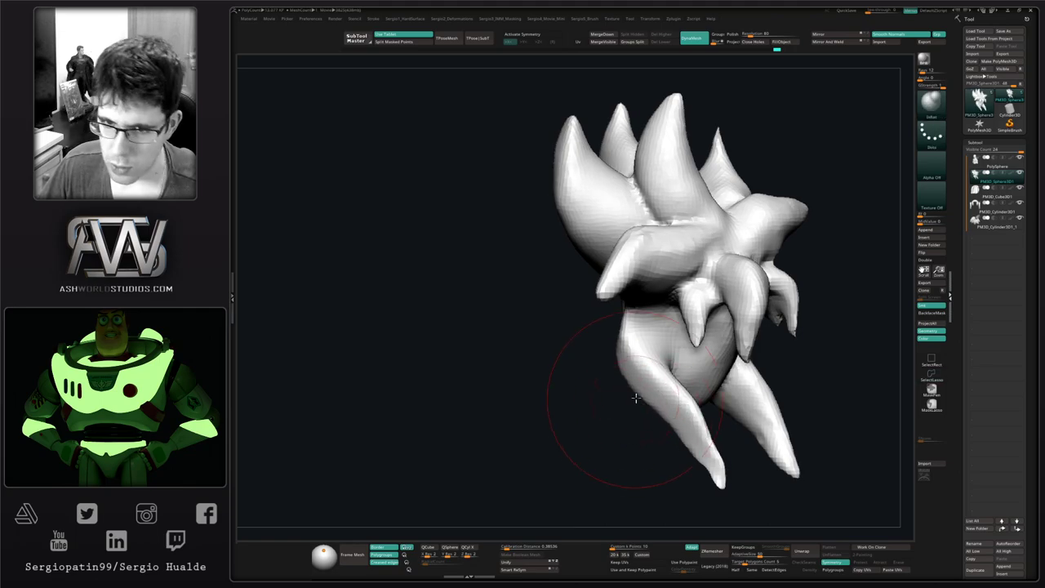
left_click_drag(649, 360, 637, 389)
right_click_drag(680, 419, 702, 433)
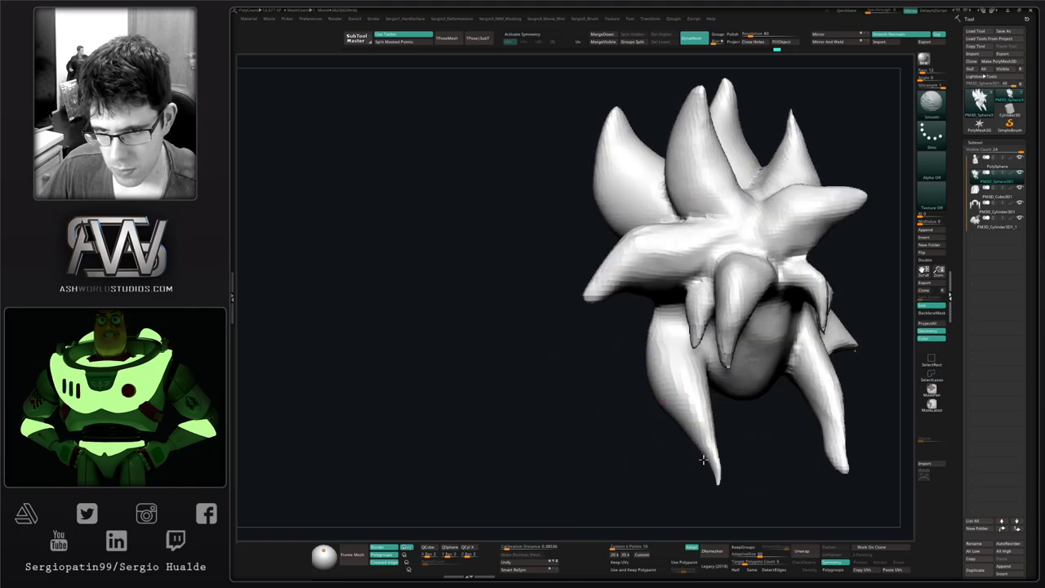
mouse_move(704, 459)
left_mouse_down("shift")
mouse_move(713, 475)
mouse_move(695, 432)
mouse_move(705, 456)
left_mouse_up("shift")
Adjust the right hanging lock with the Move brush, and thicken and smooth the thin tip of the left one.
right_click_drag(681, 422, 627, 404)
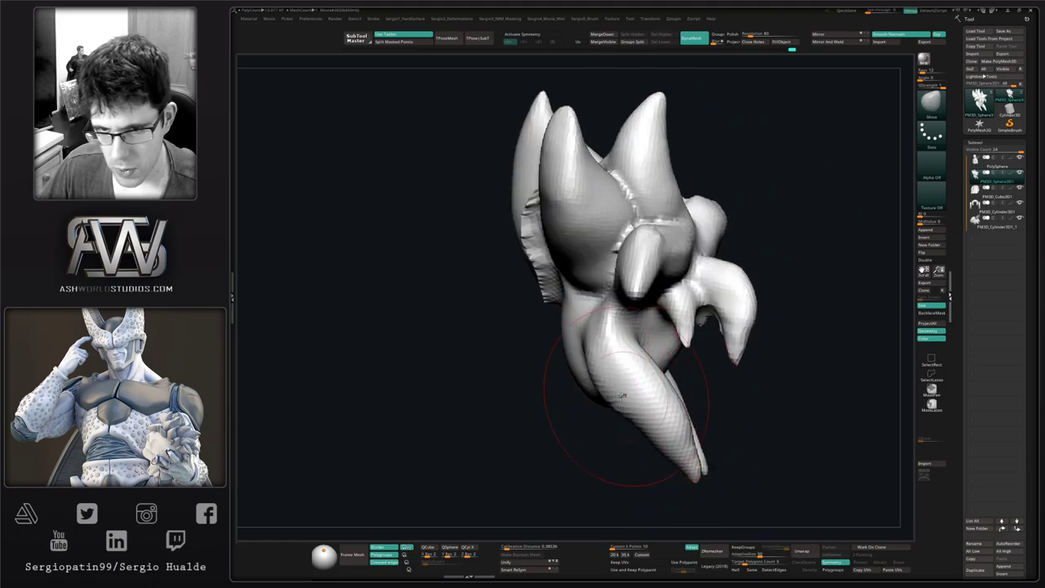
mouse_move(631, 418)
left_mouse_down()
mouse_move(641, 431)
mouse_move(642, 420)
left_mouse_up()
mouse_move(665, 419)
right_mouse_down()
mouse_move(602, 412)
mouse_move(704, 414)
right_mouse_up()
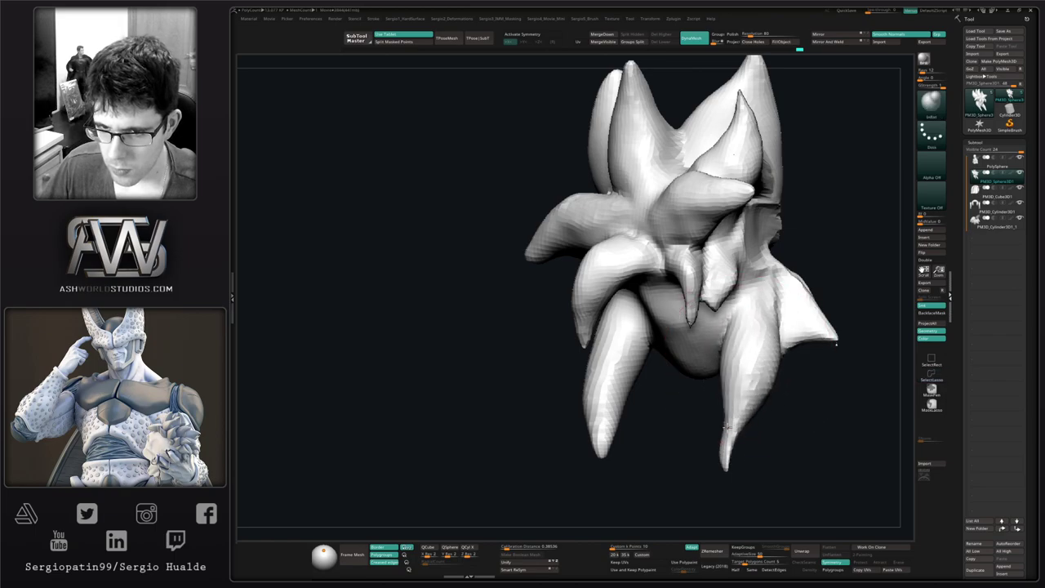
mouse_move(732, 449)
left_mouse_down("shift")
mouse_move(745, 440)
mouse_move(755, 343)
left_mouse_up("shift")
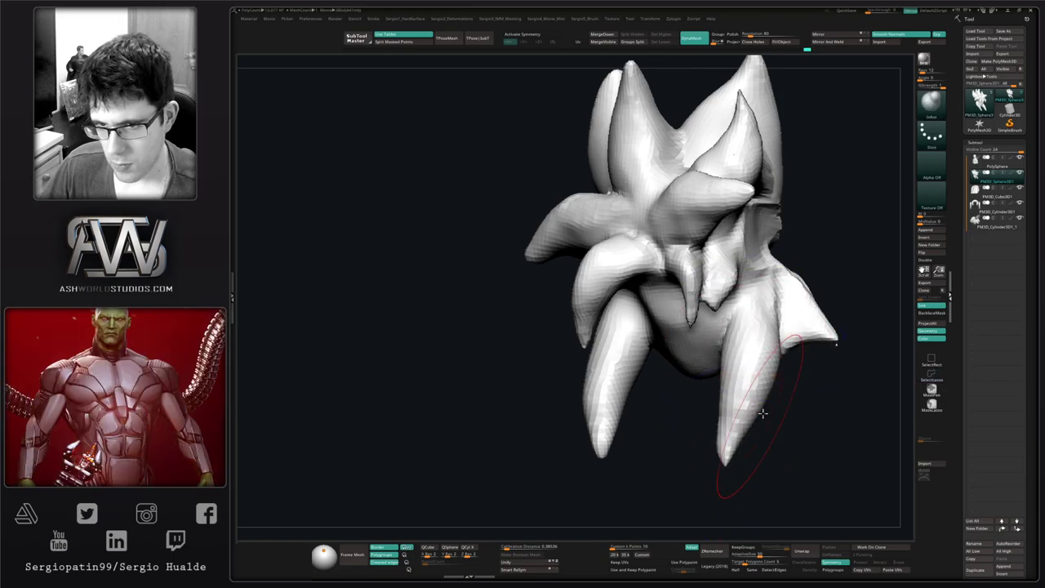
mouse_move(762, 413)
right_mouse_down()
mouse_move(749, 408)
mouse_move(729, 359)
mouse_move(693, 359)
right_mouse_up()
Show the whole bust and add volume to the upper part of the character's right hanging lock with the Inflat brush.
mouse_move(473, 398)
right_mouse_down()
mouse_move(563, 400)
mouse_move(546, 419)
right_mouse_up()
left_click_drag(578, 404, 560, 404)
mouse_move(563, 403)
right_mouse_down()
mouse_move(558, 384)
mouse_move(625, 359)
right_mouse_up()
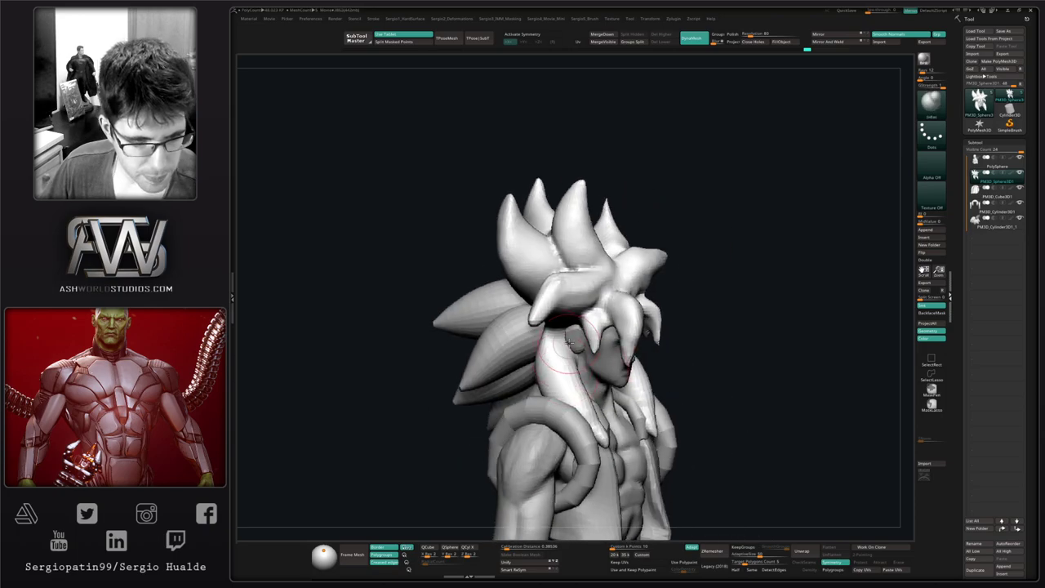
mouse_move(584, 316)
left_mouse_down()
mouse_move(591, 333)
mouse_move(598, 320)
left_mouse_up()
mouse_move(604, 319)
right_mouse_down("ctrl")
mouse_move(620, 359)
mouse_move(632, 346)
mouse_move(627, 361)
mouse_move(663, 328)
right_mouse_up("ctrl")
Redo the last hair strokes and build up the large fringe spike over the forehead with the Standard brush.
key("b")
key("m")
key("v")
key("ctrl+shift+z")
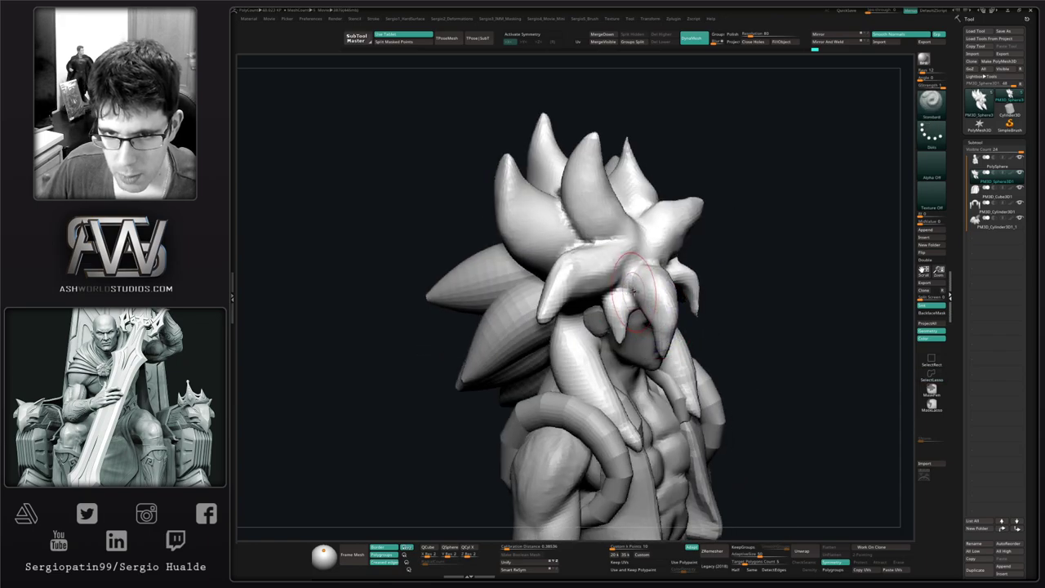
key("ctrl+shift+z")
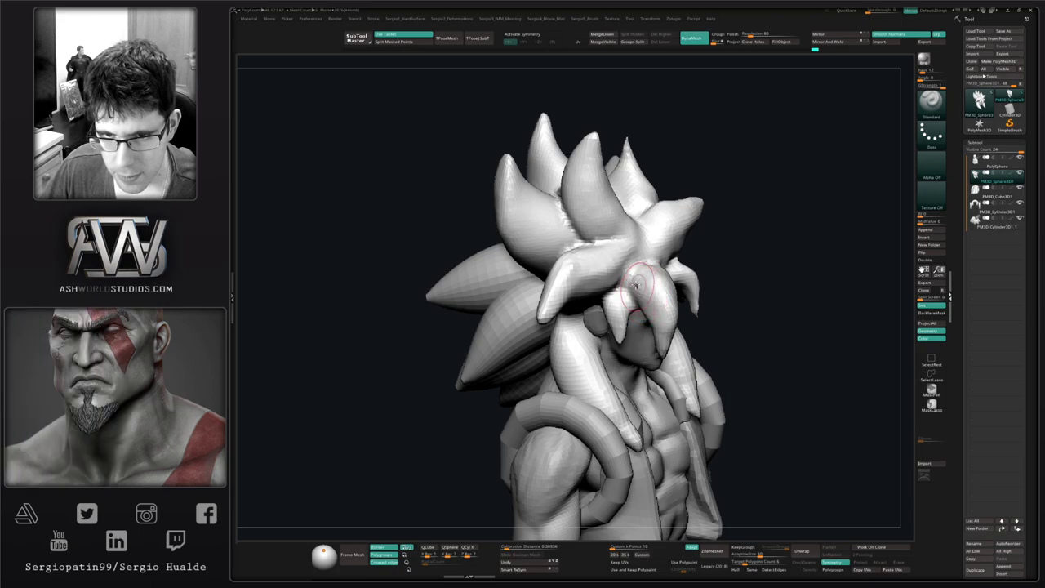
right_click_drag(655, 305, 581, 299)
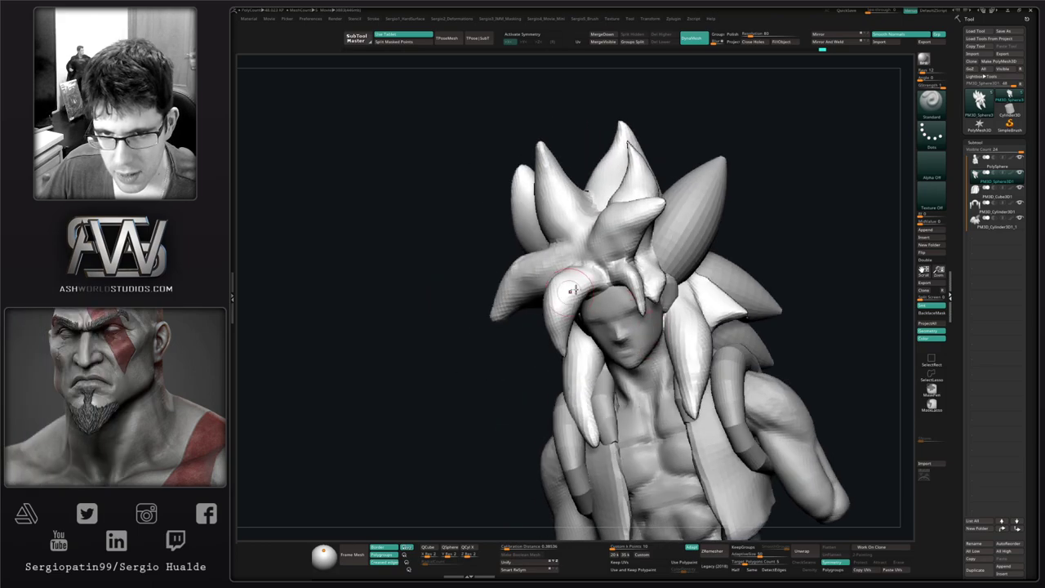
left_click_drag(570, 290, 562, 337)
right_click_drag(556, 351, 577, 314)
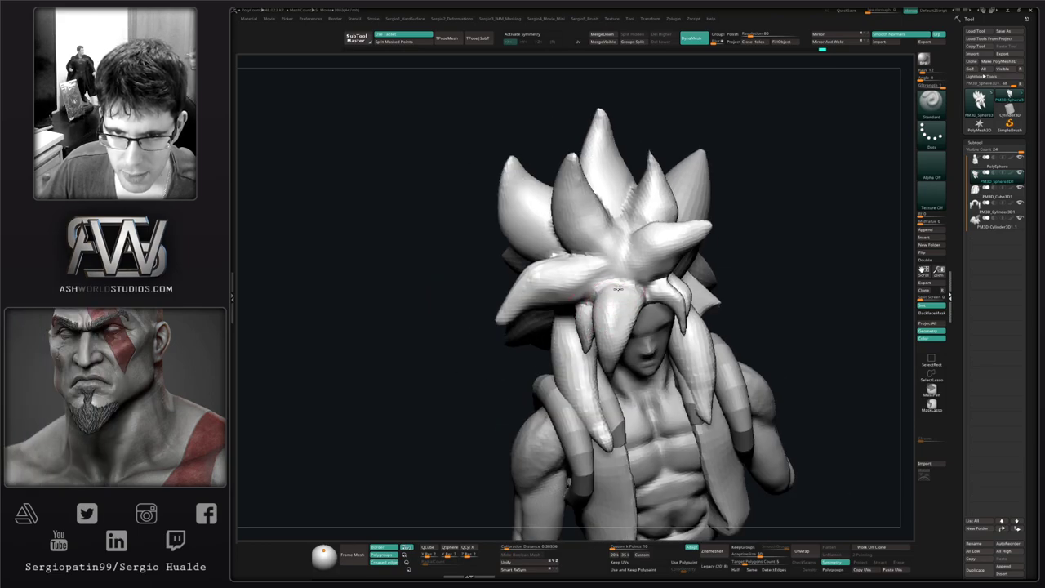
mouse_move(618, 289)
left_mouse_down()
mouse_move(614, 330)
mouse_move(619, 304)
left_mouse_up()
right_click_drag(585, 298, 614, 319)
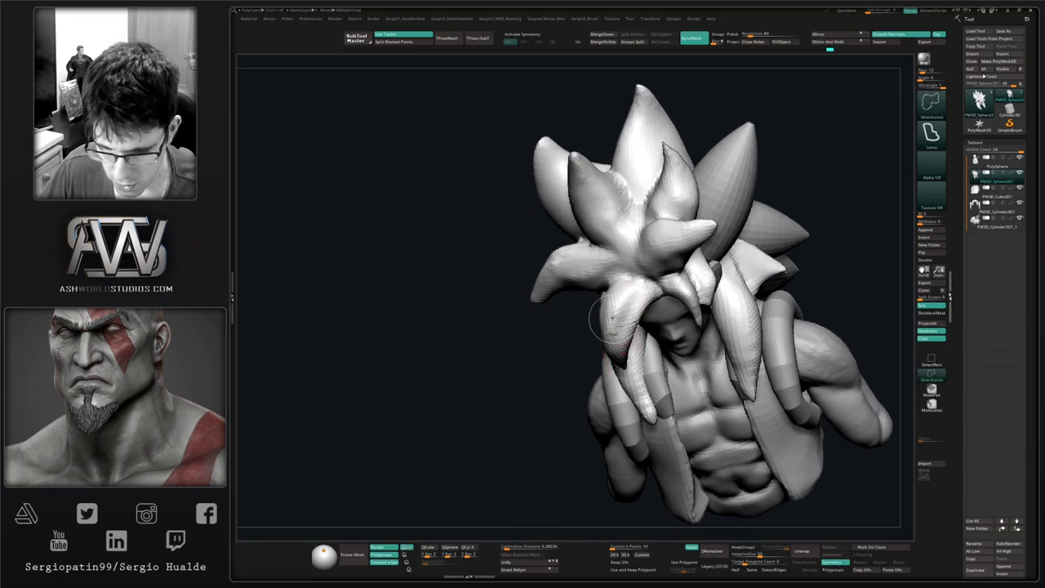
Flatten the large fringe spike's surface with the TrimDynamic brush and smooth it near its root.
key("s")
right_click_drag(622, 361, 667, 317)
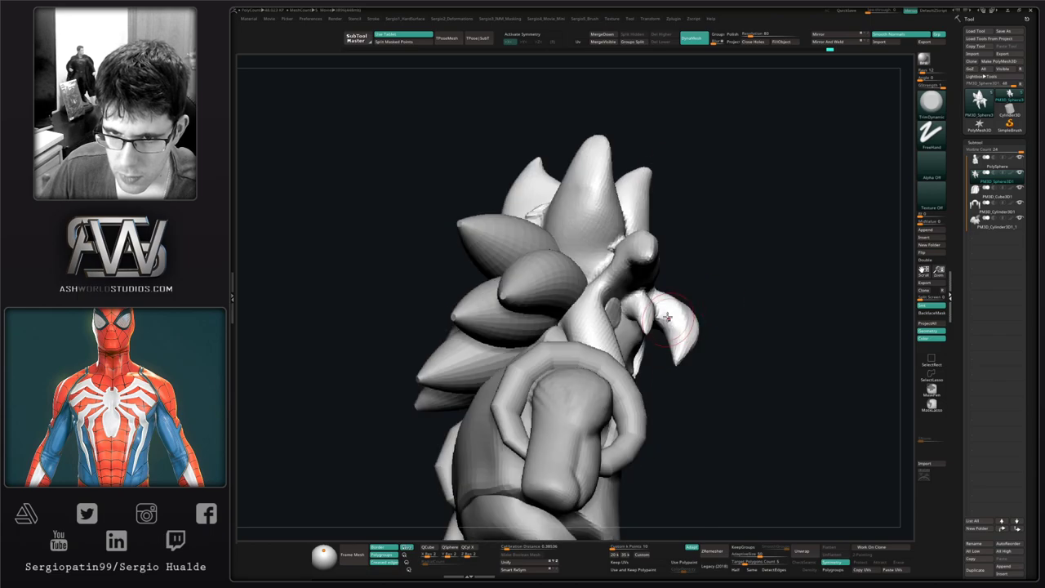
mouse_move(679, 364)
right_mouse_down()
mouse_move(625, 387)
mouse_move(583, 359)
mouse_move(621, 343)
right_mouse_up()
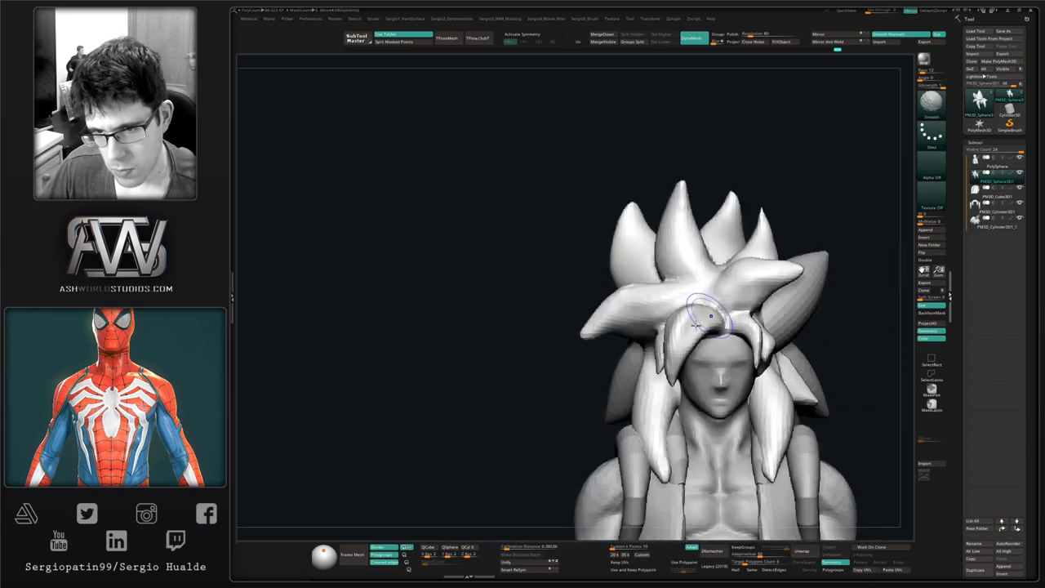
Raise and round the top of the large fringe spike above the forehead with the Move brush.
key("b")
key("m")
key("v")
mouse_move(708, 343)
right_mouse_down()
mouse_move(668, 329)
mouse_move(638, 367)
right_mouse_up()
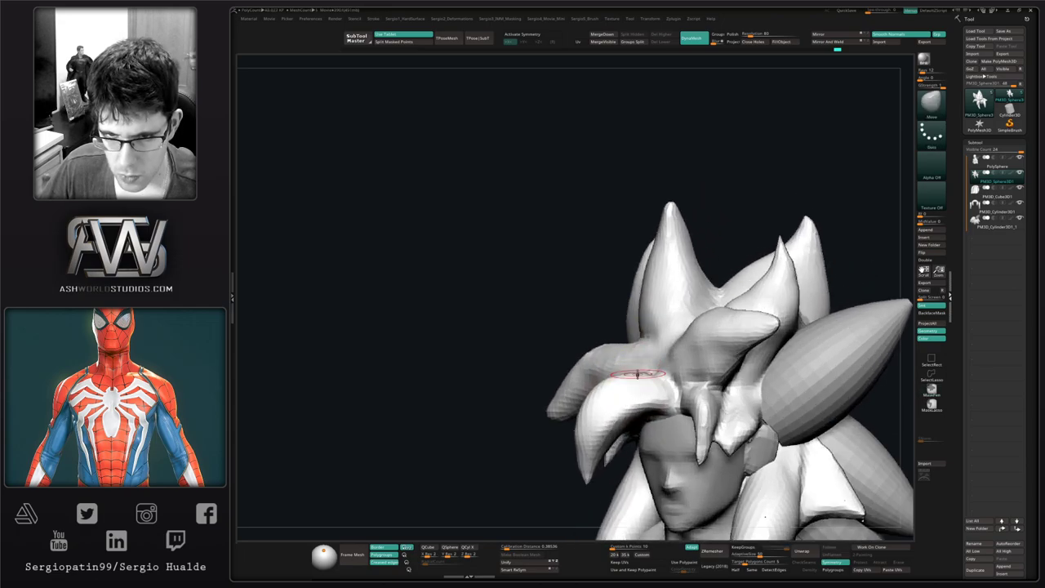
left_click_drag(635, 378, 647, 365)
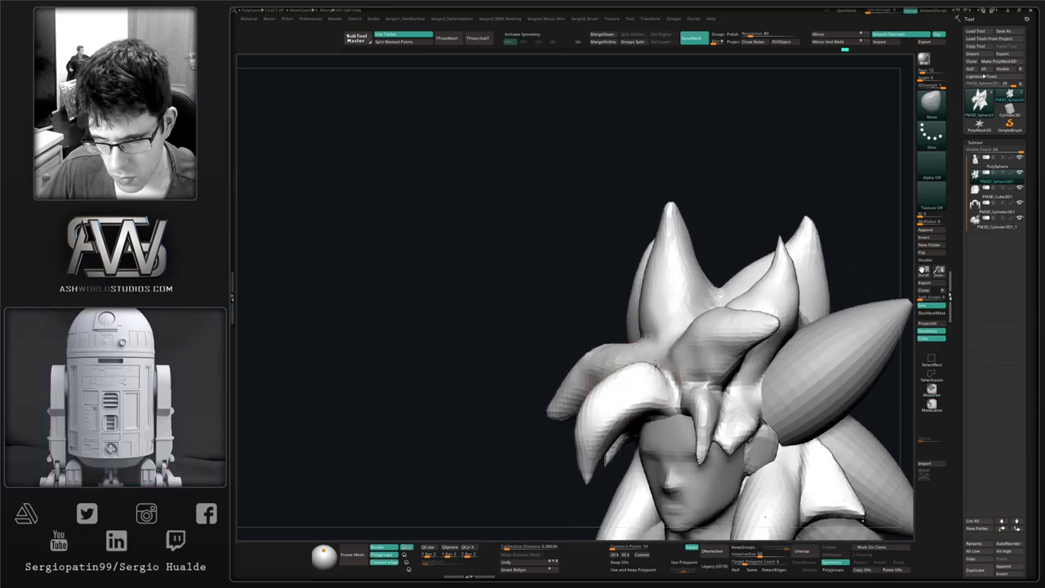
right_click_drag(657, 390, 682, 391)
left_click_drag(655, 394, 658, 378)
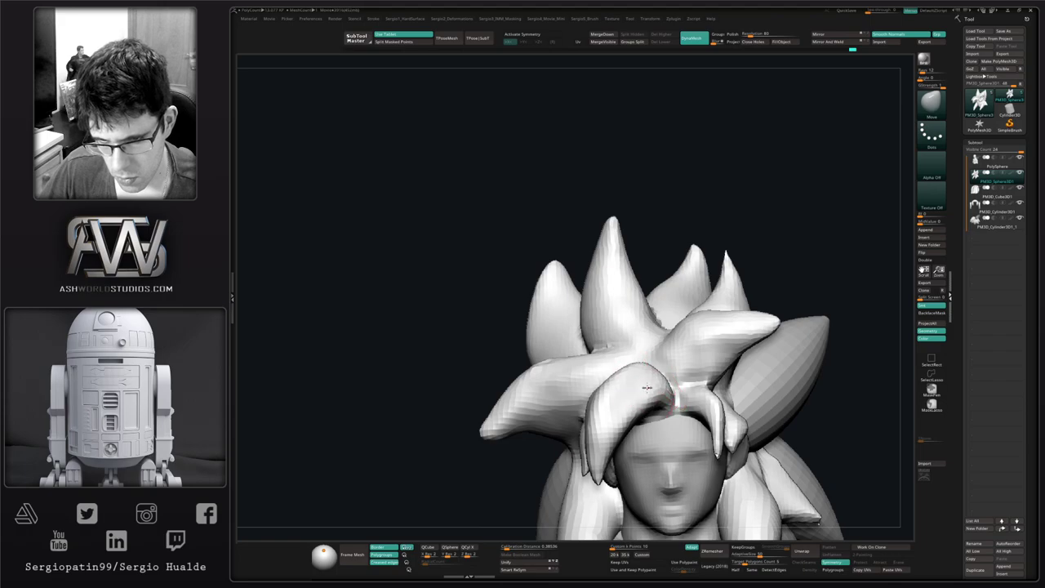
mouse_move(651, 392)
right_mouse_down()
mouse_move(673, 389)
mouse_move(591, 392)
mouse_move(555, 445)
mouse_move(566, 345)
mouse_move(567, 369)
mouse_move(624, 340)
mouse_move(624, 372)
right_mouse_up()
mouse_move(625, 371)
right_mouse_down()
mouse_move(649, 371)
mouse_move(656, 384)
right_mouse_up()
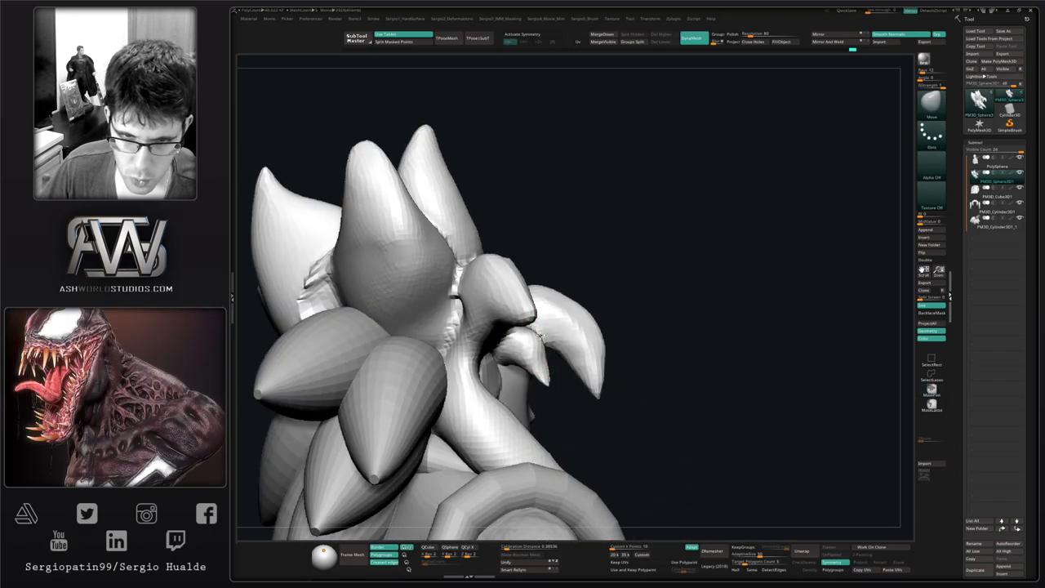
Mask the hair so that only the tall rear spike at the top of the head stays editable.
mouse_move(545, 373)
right_mouse_down()
mouse_move(532, 401)
mouse_move(499, 391)
right_mouse_up()
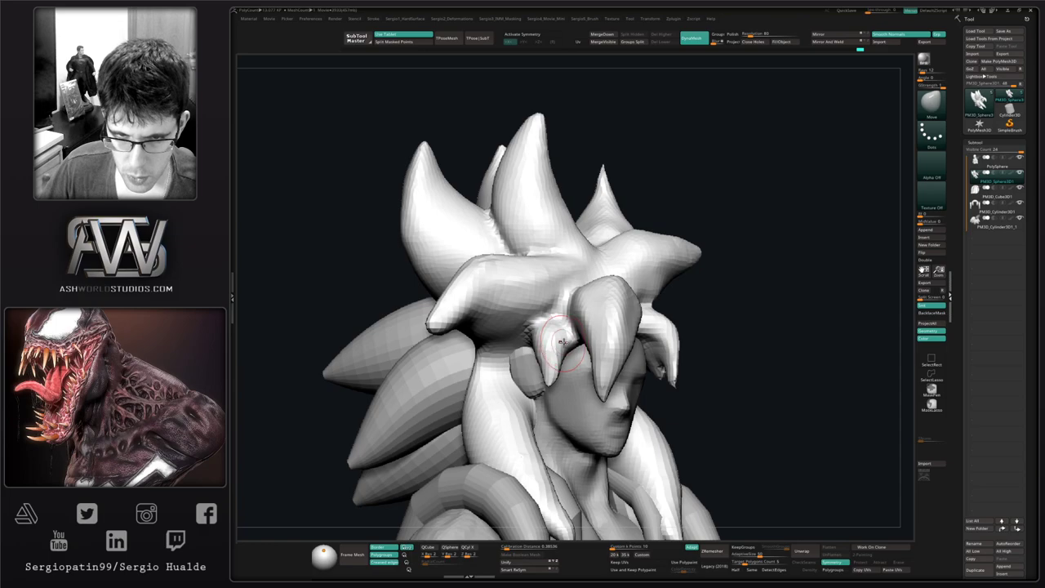
right_click_drag(564, 351, 593, 311)
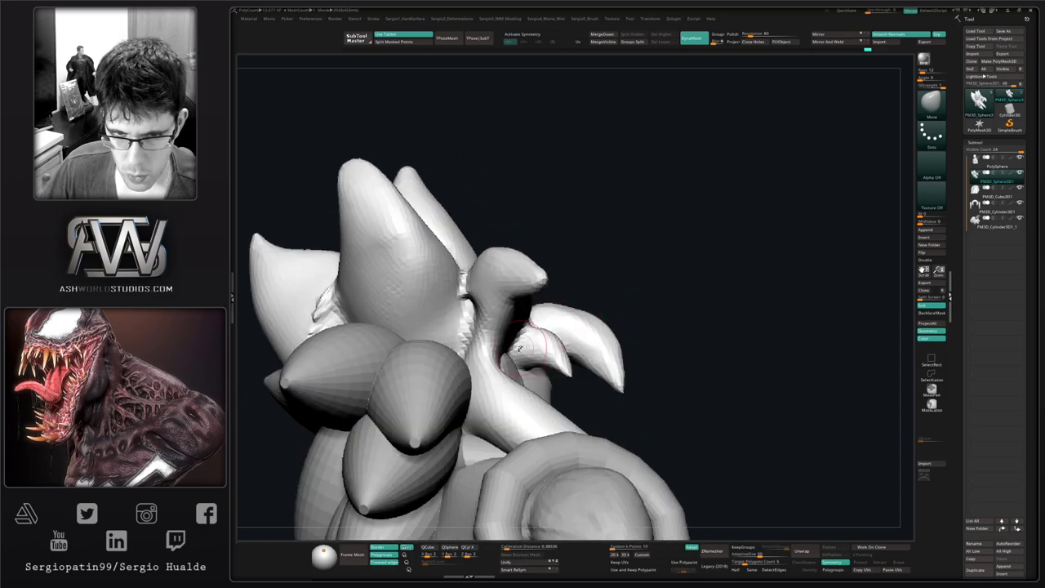
mouse_move(519, 348)
right_mouse_down()
mouse_move(490, 351)
mouse_move(583, 373)
mouse_move(594, 336)
mouse_move(572, 352)
mouse_move(565, 345)
mouse_move(629, 310)
mouse_move(591, 359)
mouse_move(602, 412)
mouse_move(534, 340)
mouse_move(570, 396)
right_mouse_up()
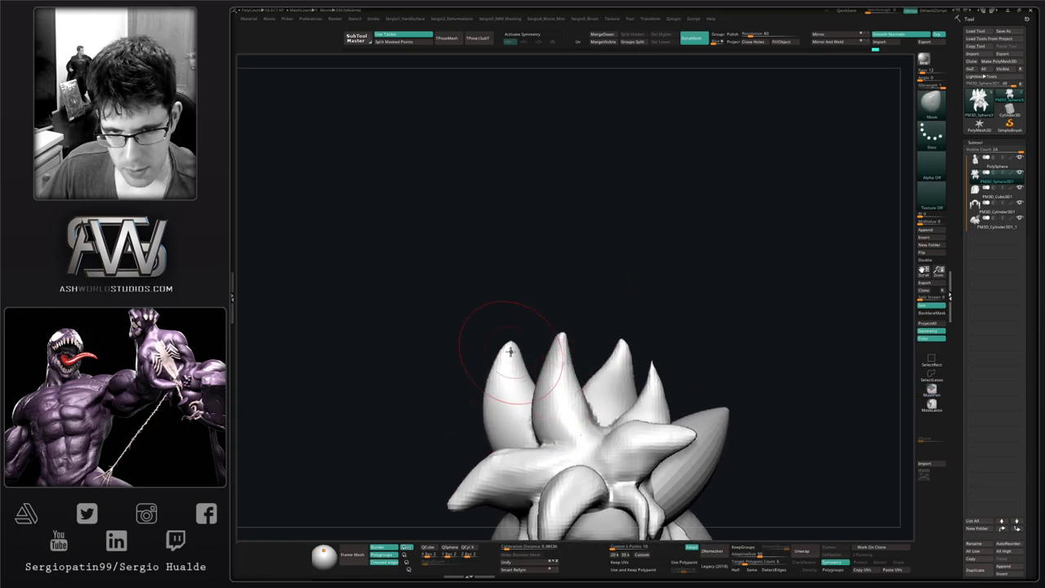
mouse_move(556, 397)
right_mouse_down("alt")
mouse_move(514, 404)
mouse_move(563, 400)
mouse_move(564, 410)
right_mouse_up("alt")
key("w")
left_click(560, 404, "ctrl")
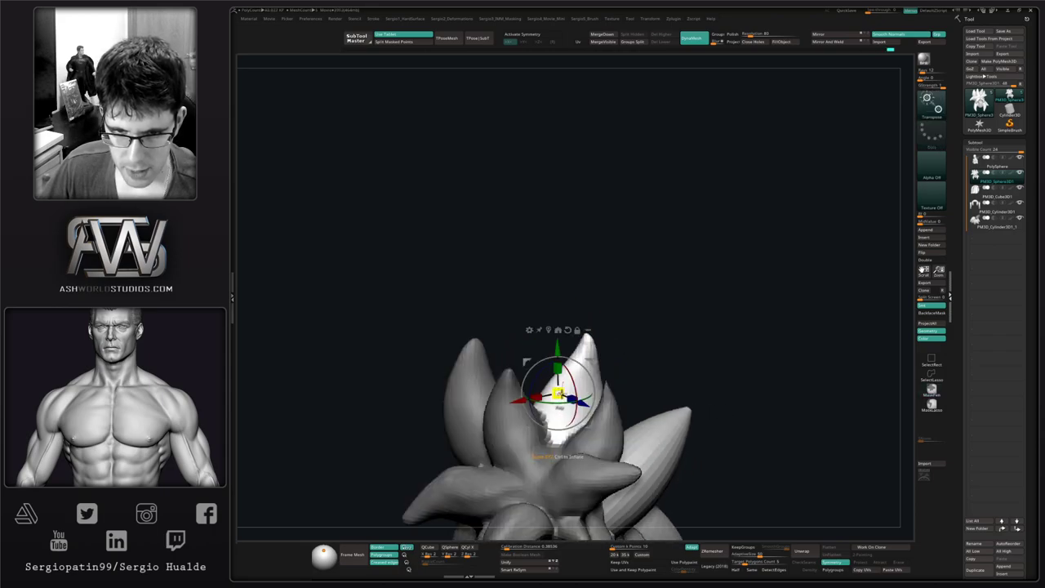
Raise and widen the unmasked rear hair spike with the Move brush.
key("q")
left_click_drag(558, 400, 547, 371)
right_click_drag(558, 400, 562, 367)
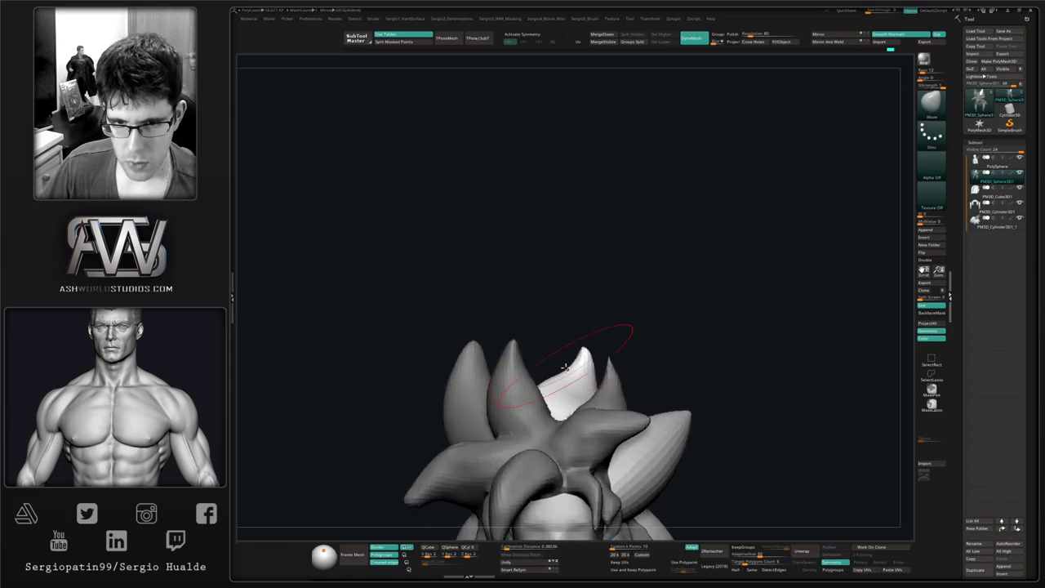
mouse_move(568, 366)
left_mouse_down()
mouse_move(558, 360)
mouse_move(587, 346)
left_mouse_up()
right_click_drag(483, 356, 562, 346)
left_click_drag(563, 346, 586, 311)
right_click_drag(576, 347, 609, 357)
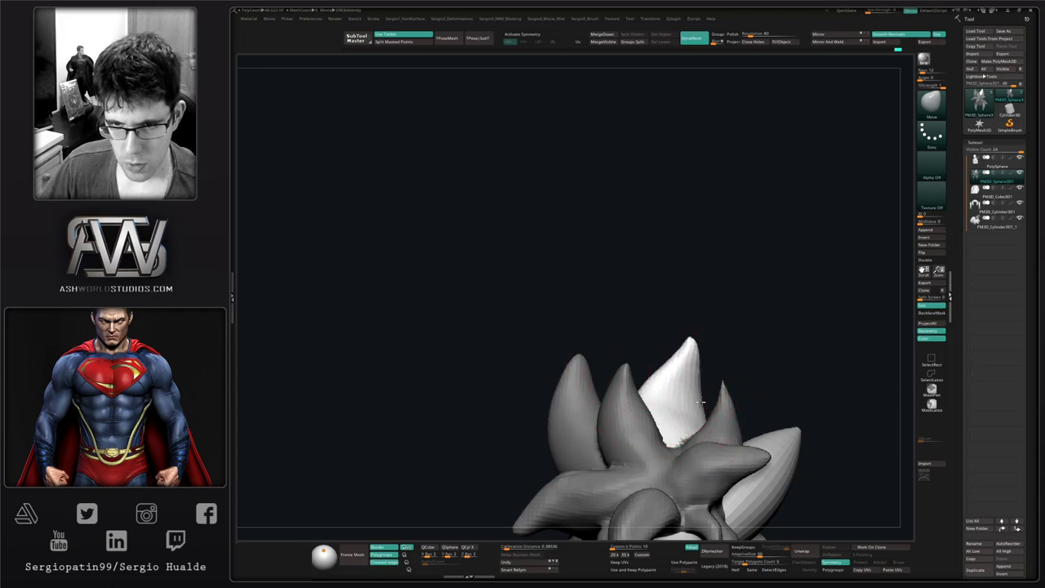
right_click_drag(697, 421, 692, 406)
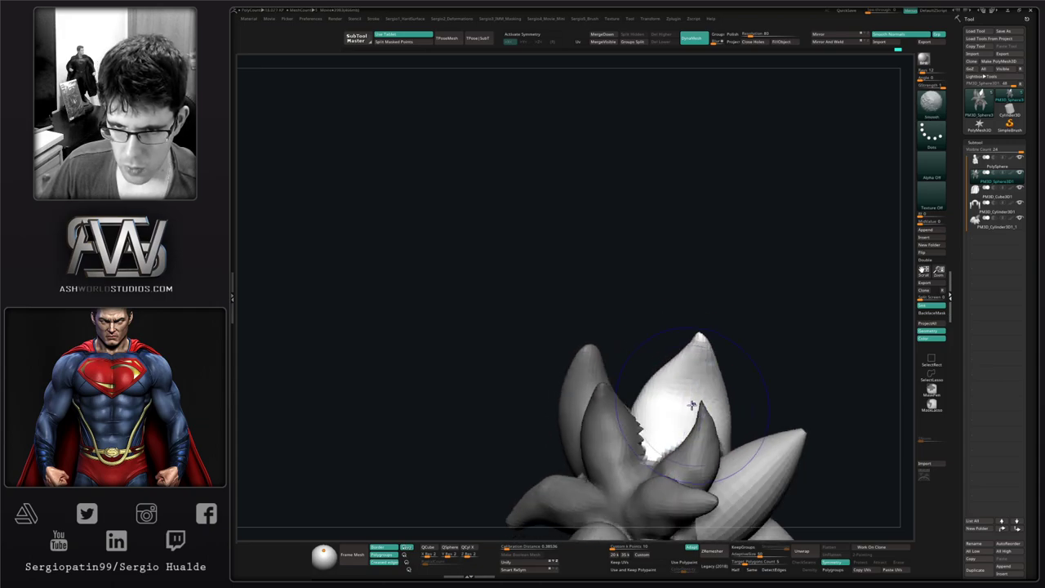
Build up the rear spike's surface with the Standard brush, refine its outline with the Move brush and clear the mask.
key("b")
key("s")
key("t")
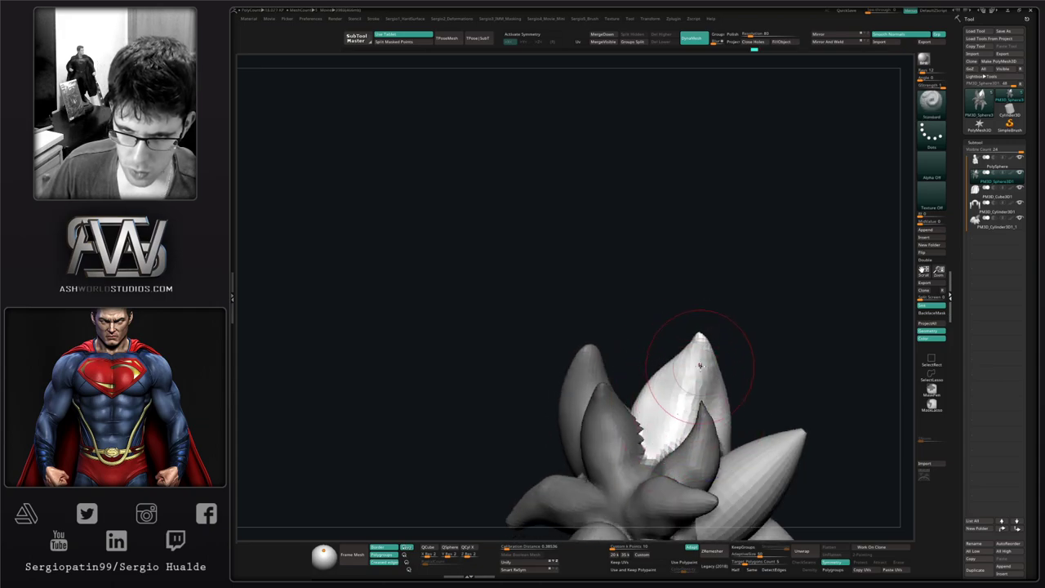
right_click_drag(700, 366, 702, 443)
key("b")
key("m")
key("v")
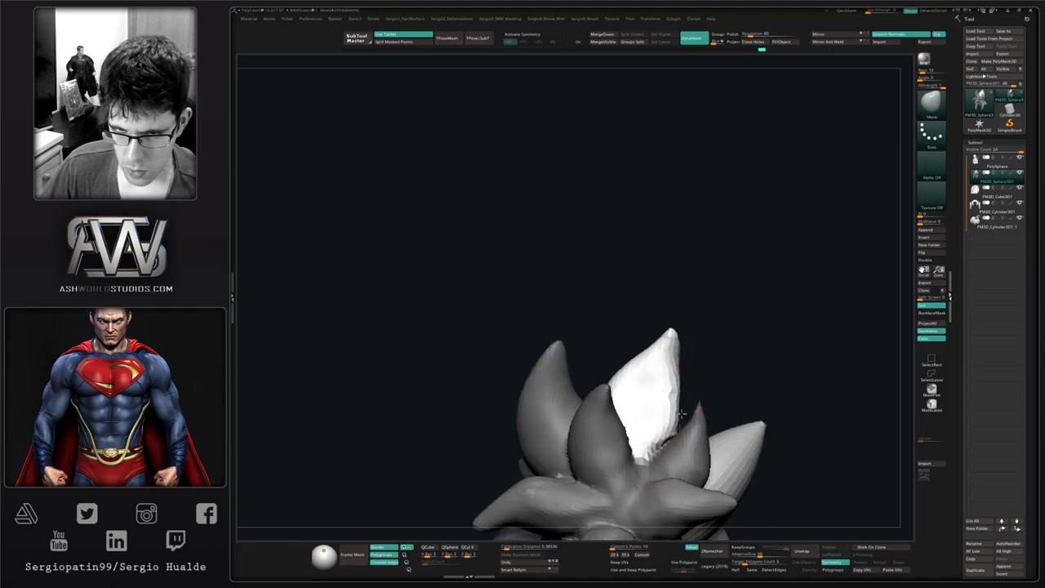
left_click_drag(671, 401, 683, 396)
mouse_move(682, 424)
right_mouse_down()
mouse_move(671, 409)
mouse_move(690, 422)
mouse_move(658, 419)
mouse_move(695, 429)
mouse_move(688, 417)
mouse_move(695, 438)
mouse_move(668, 455)
mouse_move(697, 468)
mouse_move(741, 462)
mouse_move(752, 441)
right_mouse_up()
left_click_drag(756, 342, 764, 359, "ctrl")
right_click_drag(726, 359, 705, 320, "ctrl")
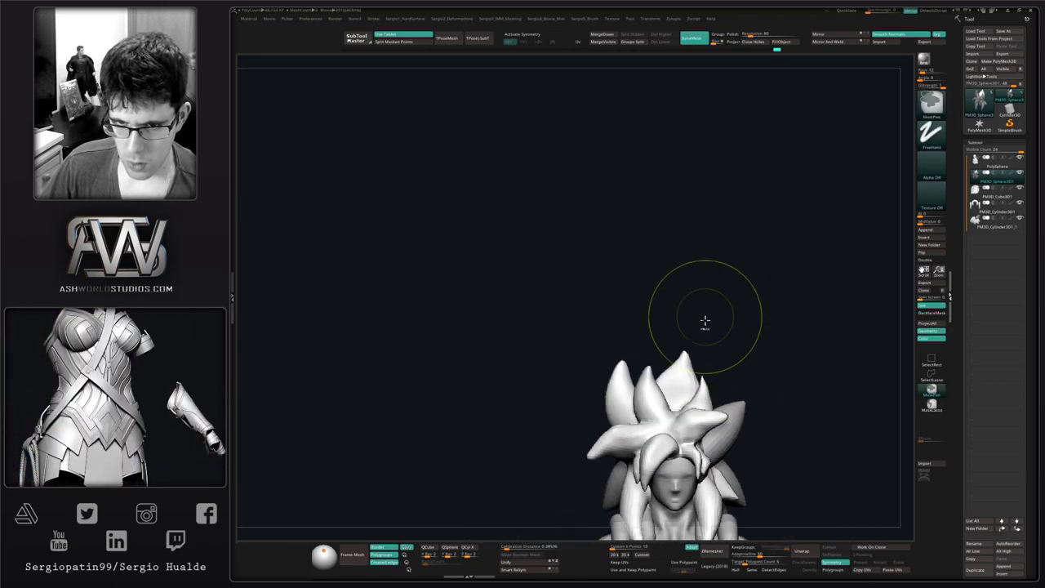
Pull the upper hair spikes higher with an enlarged Move brush, judging the silhouette against the whole bust.
mouse_move(712, 387)
right_mouse_down("alt")
mouse_move(705, 305)
mouse_move(669, 356)
mouse_move(647, 341)
mouse_move(653, 359)
right_mouse_up("alt")
key("s")
left_click_drag(581, 311, 599, 312)
left_click_drag(520, 276, 527, 283)
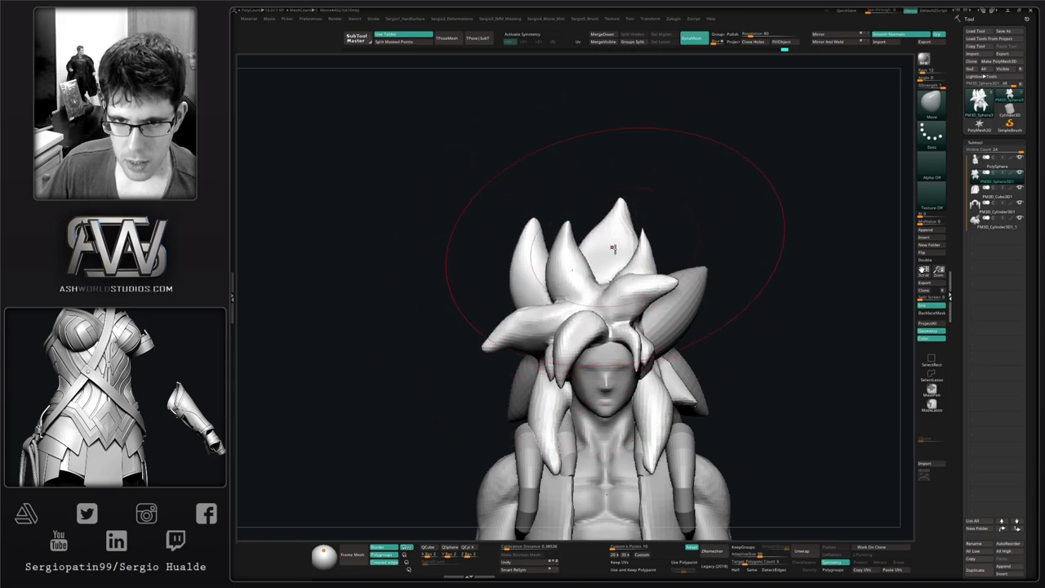
key("s")
left_click_drag(613, 248, 615, 211)
mouse_move(630, 355)
right_mouse_down("ctrl")
mouse_move(632, 321)
mouse_move(614, 285)
mouse_move(610, 297)
right_mouse_up("ctrl")
mouse_move(716, 314)
left_mouse_down()
mouse_move(671, 317)
mouse_move(662, 286)
left_mouse_up()
left_click_drag(661, 286, 705, 291)
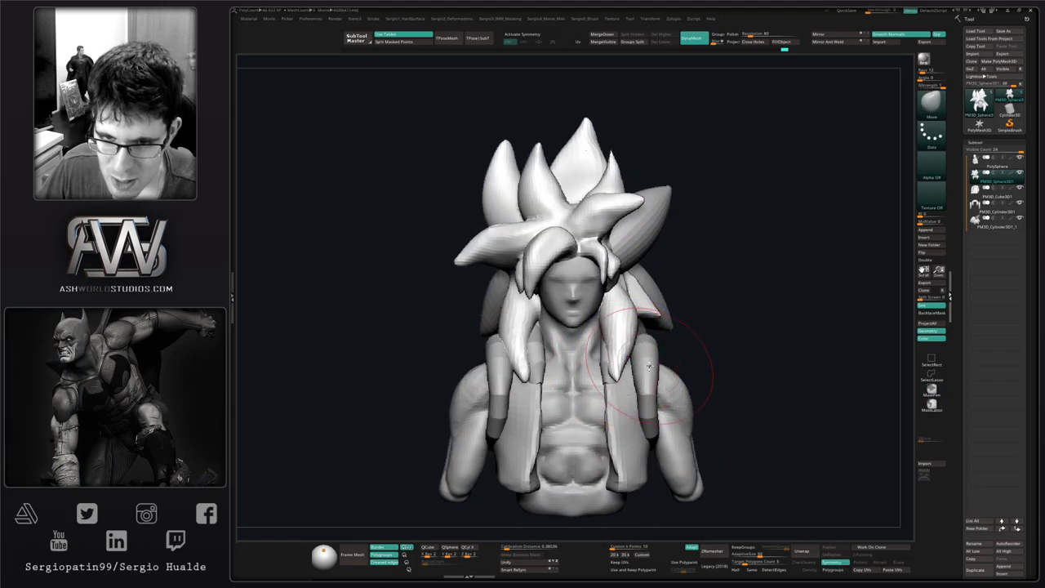
Select the vest's collar and armhole trim mesh and subdivide it twice.
key("alt+s")
key("alt+s")
left_click(651, 372, "alt")
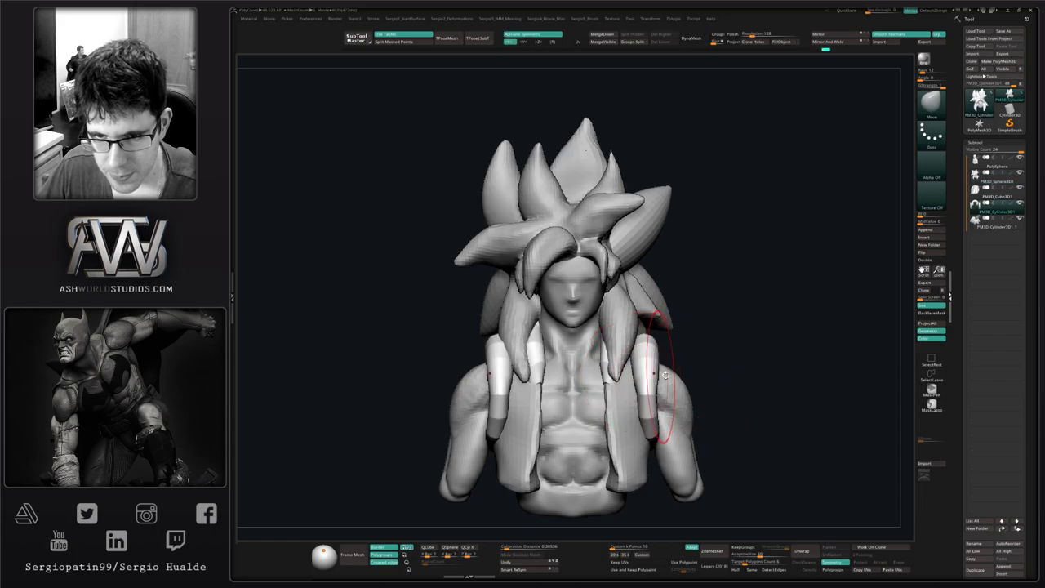
key("alt+s")
mouse_move(728, 373)
left_mouse_down()
mouse_move(693, 372)
mouse_move(682, 390)
mouse_move(694, 356)
mouse_move(652, 369)
mouse_move(675, 389)
mouse_move(708, 390)
mouse_move(668, 369)
left_mouse_up()
key("ctrl+d")
key("ctrl+d")
key("alt+s")
Try to reshape the armhole trim with the Move Topological brush and undo the strokes.
key("b")
key("m")
key("t")
key("ctrl+z")
key("ctrl+z")
key("ctrl+z")
key("ctrl+z")
left_click_drag(771, 367, 665, 382)
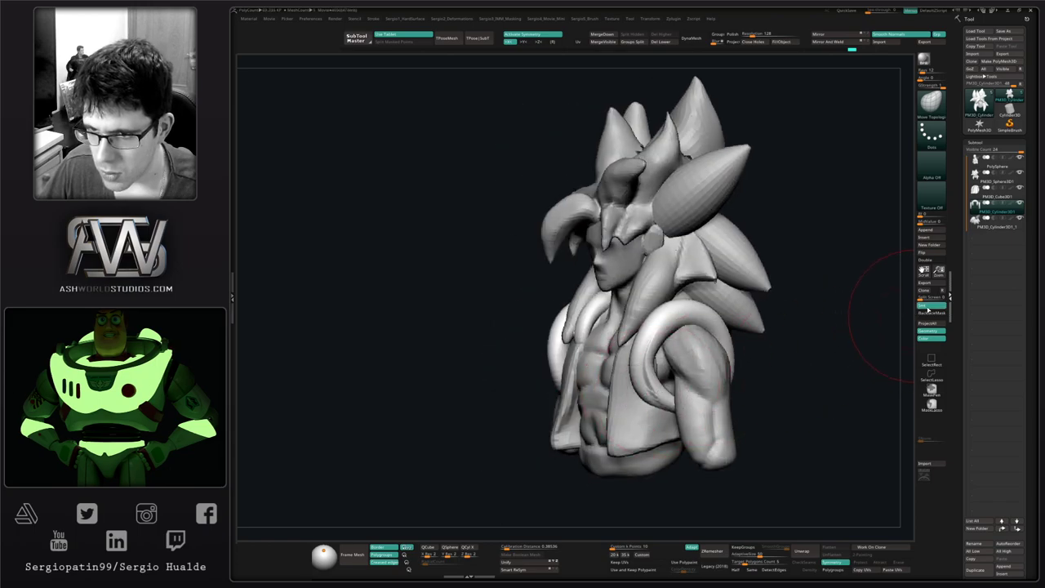
key("alt+s")
key("alt+s")
left_click_drag(677, 390, 771, 390)
key("ctrl+z")
Adjust the front of the armhole trim with the Move brush and check its polygroups in PolyFrame view.
key("b")
key("m")
key("v")
left_click_drag(658, 360, 647, 361)
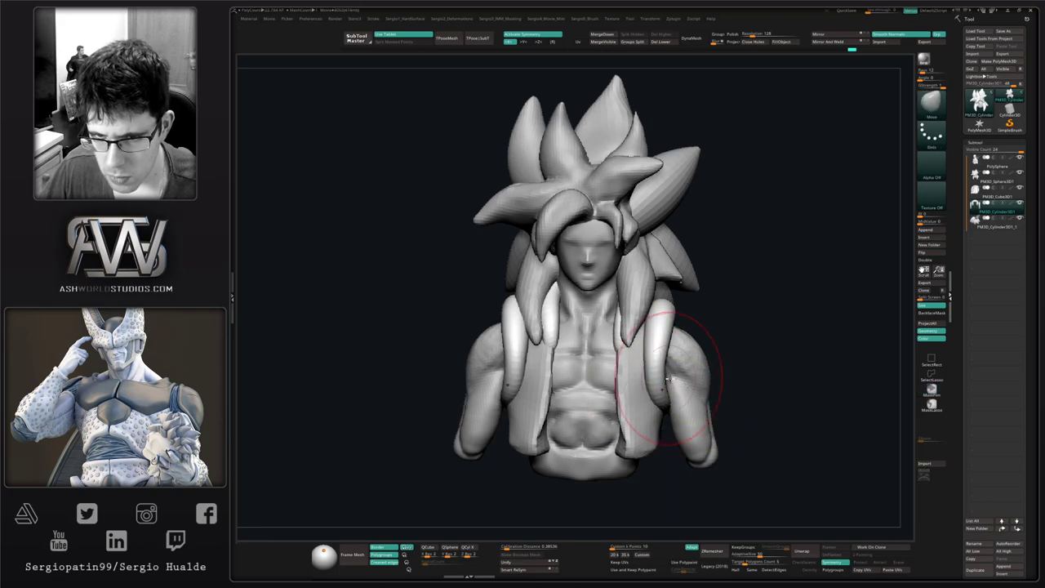
right_click_drag(633, 378, 653, 383)
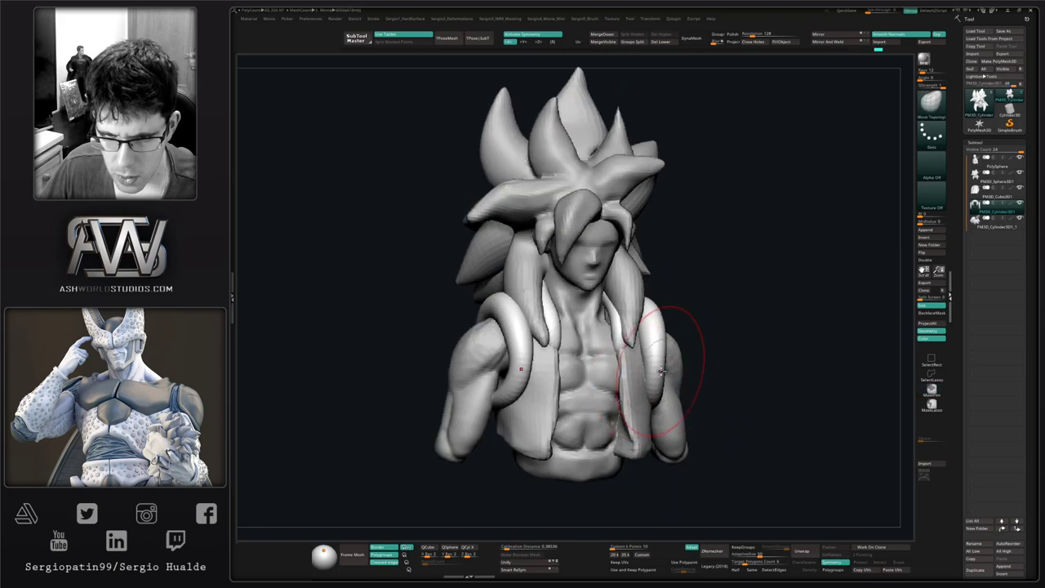
left_click_drag(661, 372, 859, 355)
key("shift+f")
mouse_move(788, 360)
right_mouse_down()
mouse_move(727, 378)
mouse_move(711, 334)
mouse_move(685, 361)
mouse_move(682, 350)
mouse_move(662, 358)
mouse_move(658, 389)
mouse_move(673, 388)
mouse_move(637, 387)
right_mouse_up()
key("shift+f")
key("ctrl+z")
Fit the armhole rings around the shoulders with the Move brush.
key("b")
key("m")
key("v")
key("w")
key("q")
left_click_drag(747, 347, 755, 382)
left_click_drag(665, 390, 670, 369)
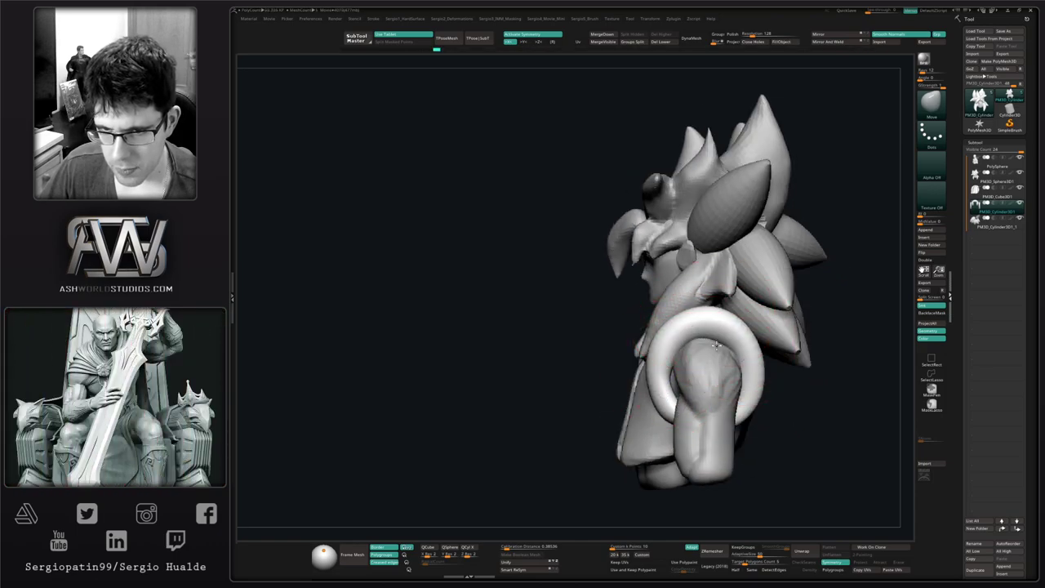
right_click_drag(711, 318, 692, 384)
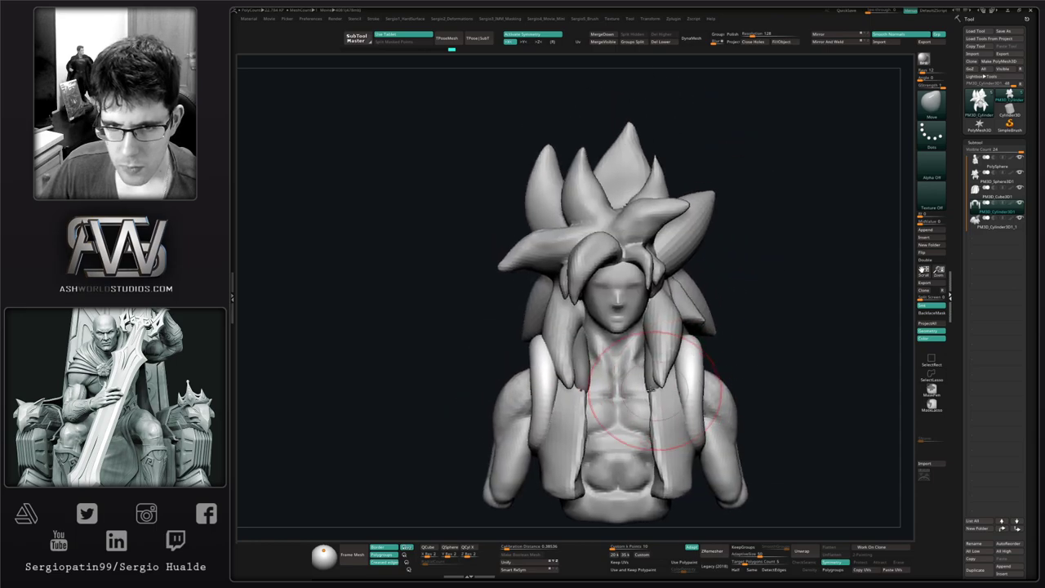
Mask both armhole rings so that only the collar trim around the neck stays editable.
key("w")
left_click(474, 367, "ctrl")
key("q")
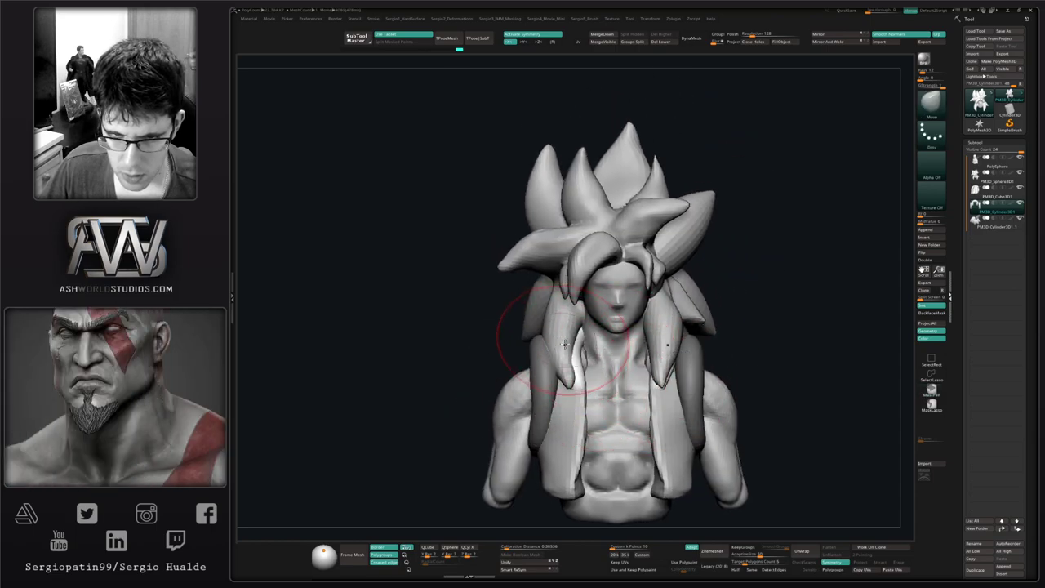
mouse_move(556, 390)
right_mouse_down()
mouse_move(603, 397)
mouse_move(559, 392)
right_mouse_up()
right_click_drag(656, 363, 595, 421, "alt")
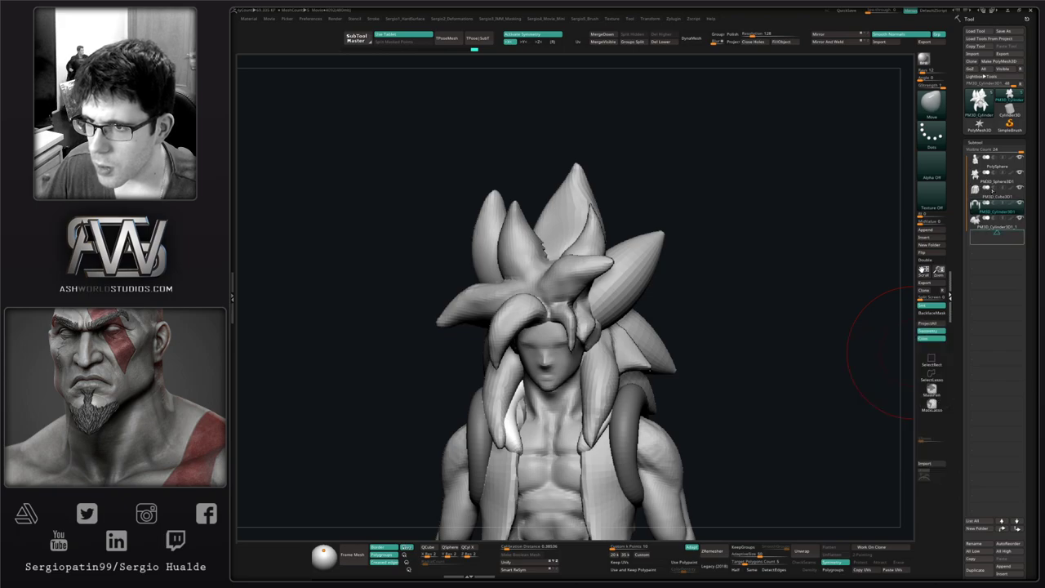
Reorder the PM3D_Cylinder3D1_1 subtool directly below PM3D_Sphere3D1 and hide both hair subtools.
left_click_drag(992, 225, 992, 190)
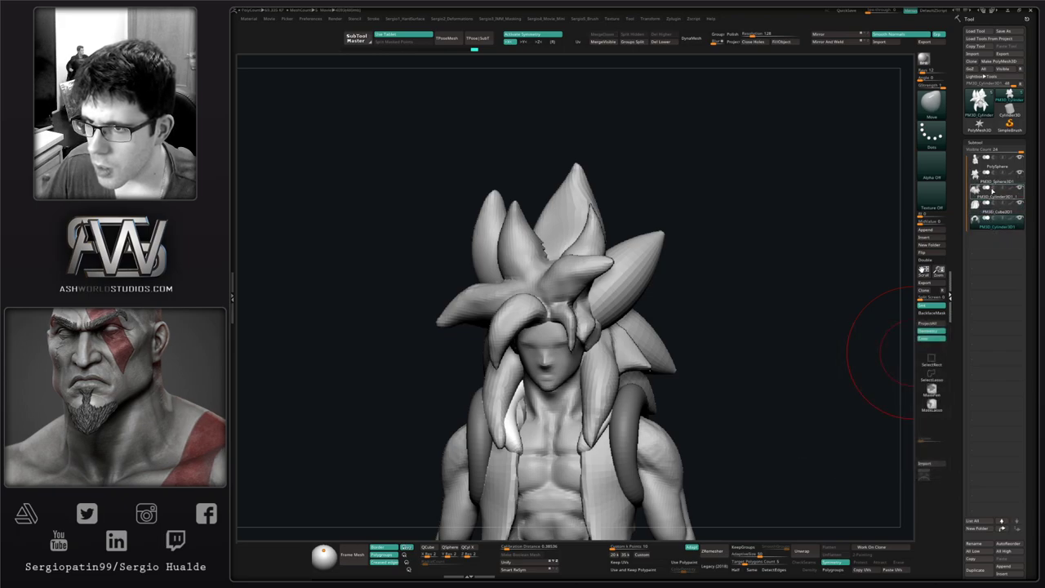
left_click(1019, 188)
left_click(1019, 173)
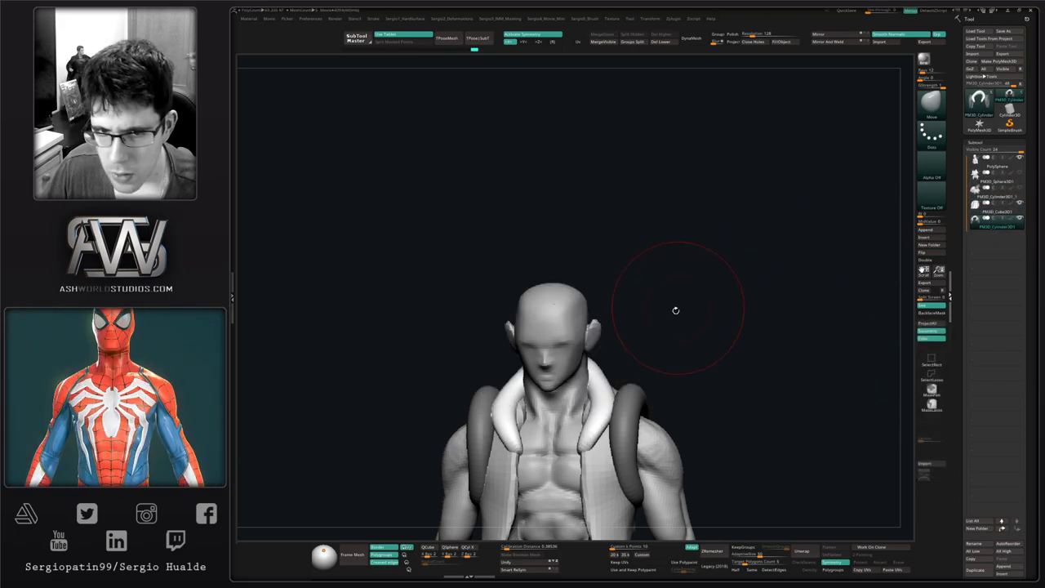
Fit the collar trim closer around the neck and chest with the Move brush.
mouse_move(676, 320)
right_mouse_down()
mouse_move(651, 351)
mouse_move(671, 361)
right_mouse_up()
left_click_drag(605, 370, 610, 355)
mouse_move(654, 370)
right_mouse_down()
mouse_move(630, 376)
mouse_move(627, 404)
right_mouse_up()
mouse_move(607, 401)
left_mouse_down()
mouse_move(594, 398)
mouse_move(593, 380)
mouse_move(578, 382)
left_mouse_up()
mouse_move(583, 404)
right_mouse_down()
mouse_move(569, 400)
mouse_move(583, 368)
right_mouse_up()
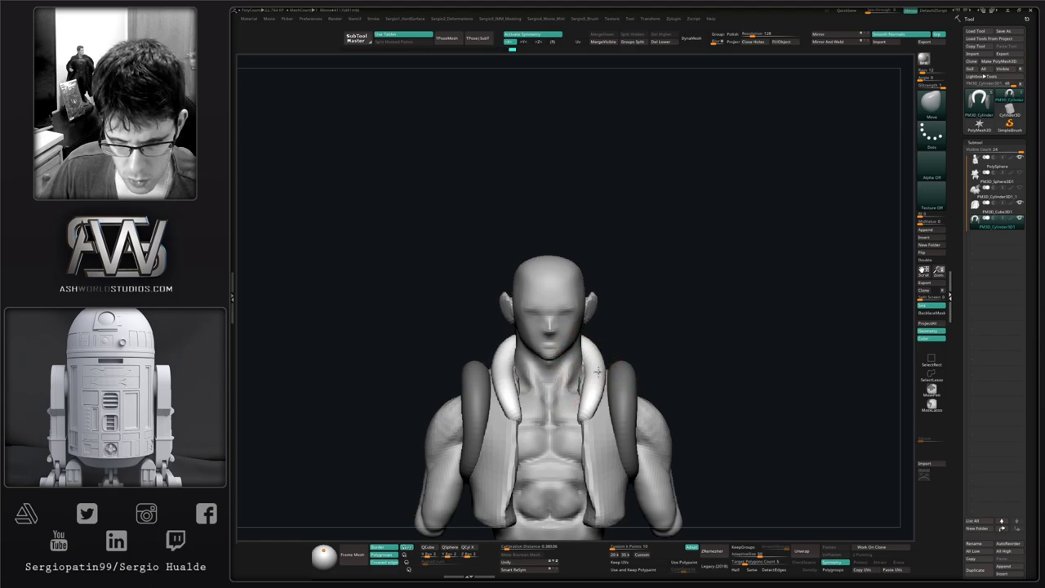
Invert the mask and reposition the armhole rings over the shoulders with the Move brush.
left_click(669, 366, "ctrl")
left_click_drag(629, 384, 620, 367)
right_click_drag(655, 373, 636, 335)
left_click_drag(637, 334, 647, 324)
mouse_move(663, 322)
right_mouse_down()
mouse_move(642, 362)
mouse_move(637, 351)
right_mouse_up()
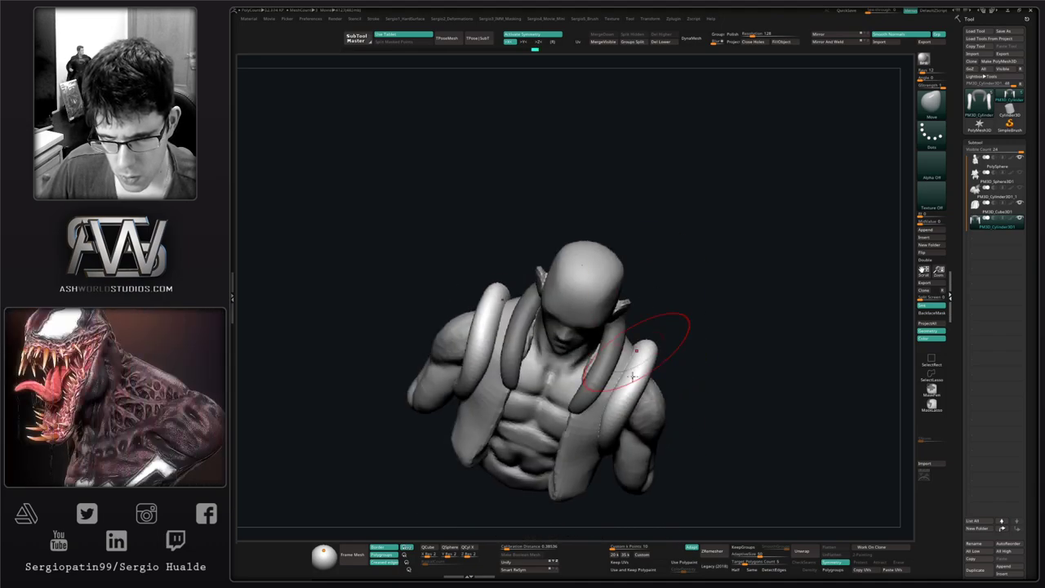
Isolate the trim mesh and flatten the surfaces of the armhole rings with the TrimDynamic brush.
mouse_move(631, 409)
right_mouse_down()
mouse_move(611, 419)
mouse_move(613, 392)
right_mouse_up()
key("ctrl+shift+t")
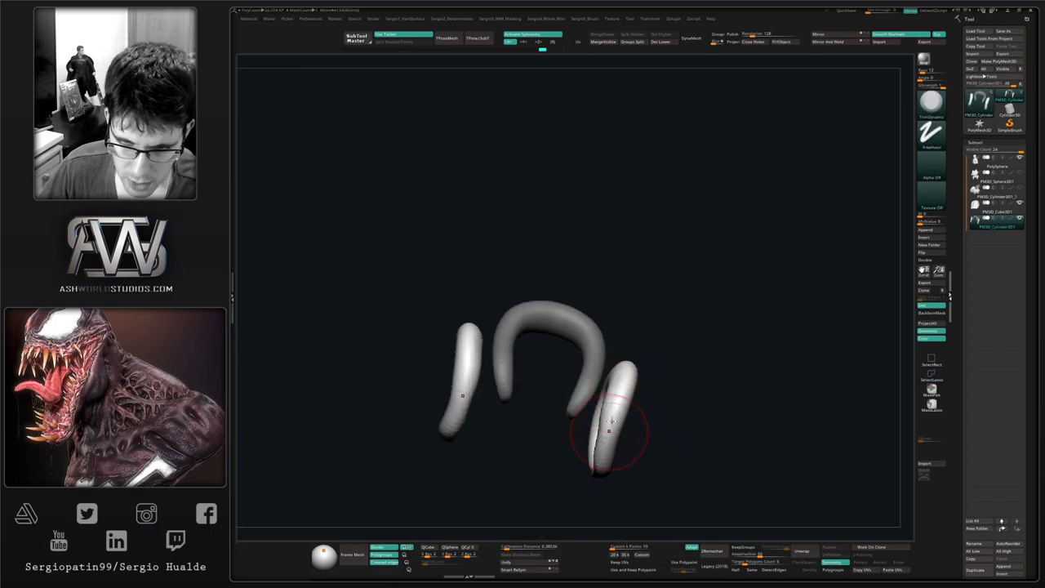
left_click_drag(611, 421, 606, 445)
mouse_move(607, 445)
right_mouse_down()
mouse_move(618, 438)
mouse_move(644, 320)
right_mouse_up()
left_click_drag(643, 320, 637, 360)
mouse_move(637, 359)
right_mouse_down()
mouse_move(625, 450)
mouse_move(625, 441)
right_mouse_up()
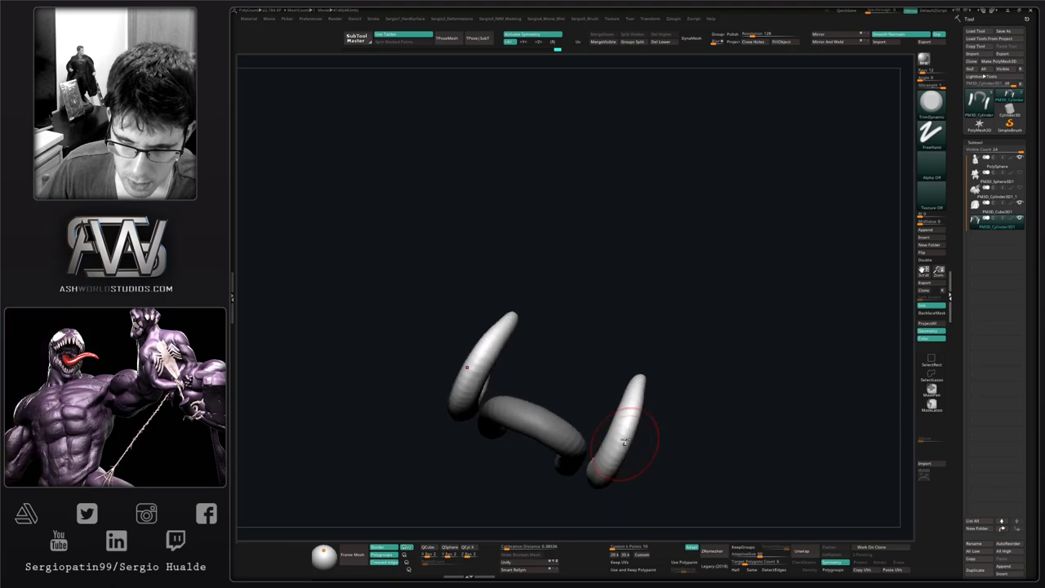
left_click_drag(622, 422, 615, 438)
right_click_drag(616, 438, 611, 439)
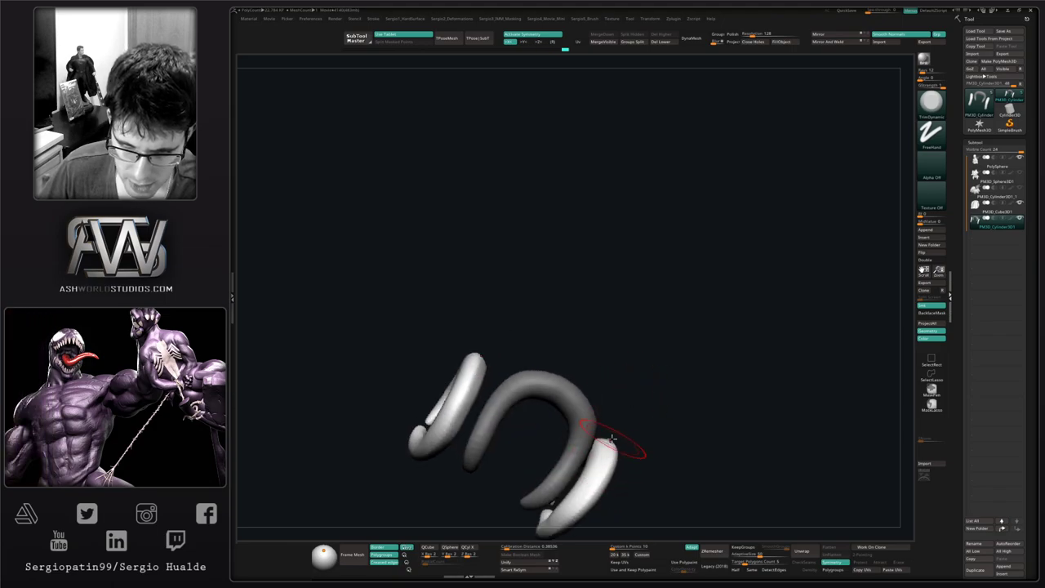
Finish flattening the armhole rings and smooth their surfaces over the shoulders.
left_click_drag(590, 480, 601, 470)
mouse_move(621, 459)
right_mouse_down("shift")
mouse_move(684, 344)
mouse_move(663, 406)
right_mouse_up("shift")
left_click_drag(660, 408, 671, 344, "shift")
right_click_drag(673, 346, 675, 420)
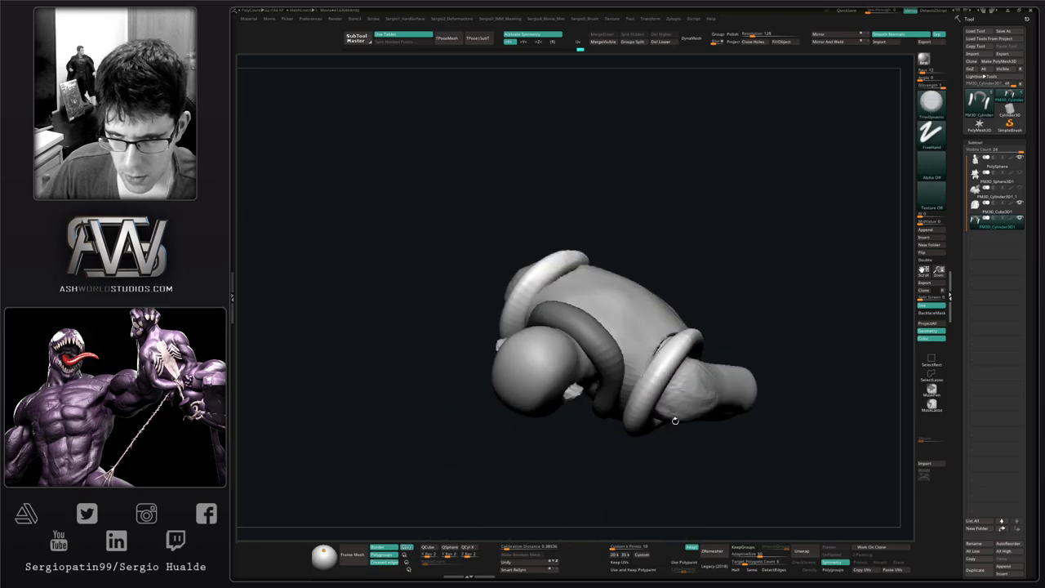
left_click_drag(691, 350, 669, 402, "shift")
mouse_move(670, 402)
right_mouse_down("shift")
mouse_move(680, 331)
mouse_move(641, 365)
right_mouse_up("shift")
Clear the mask and even out the collar trim's inner side with the TrimDynamic and Smooth brushes.
left_click(623, 402, "ctrl+shift")
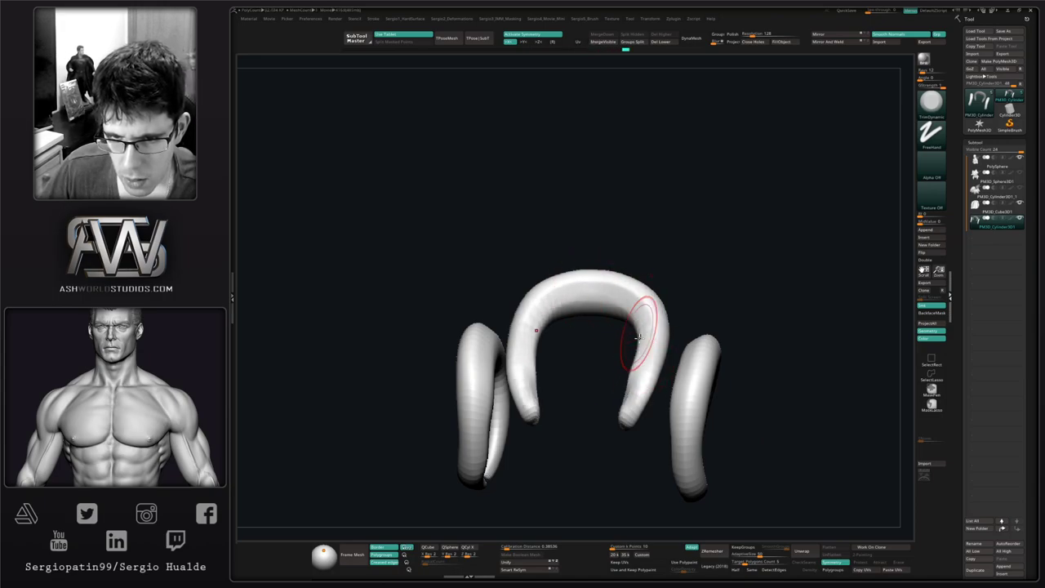
key("shift+s")
mouse_move(646, 364)
left_mouse_down("shift")
mouse_move(640, 331)
mouse_move(632, 372)
left_mouse_up("shift")
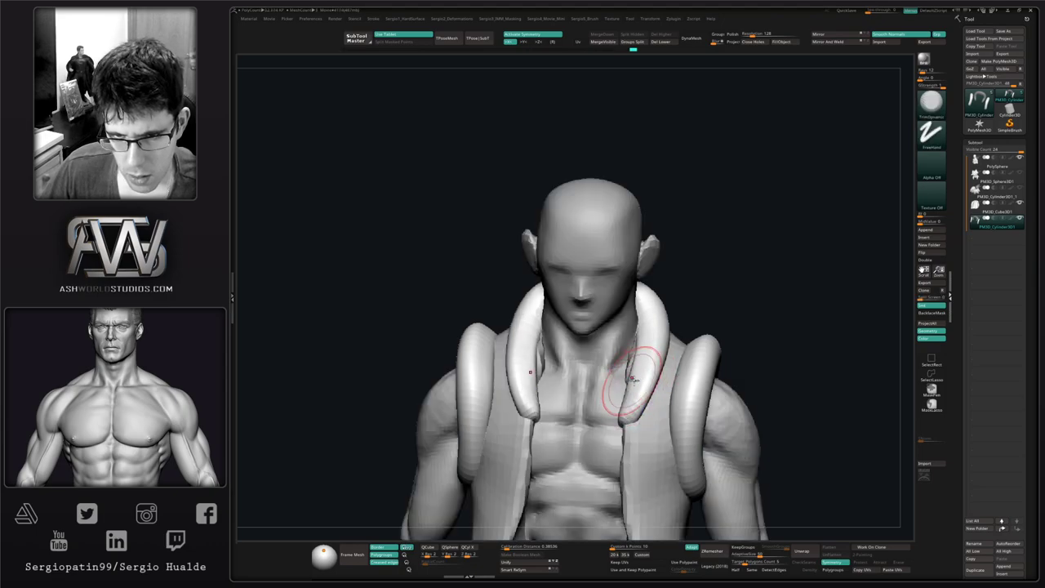
mouse_move(632, 378)
right_mouse_down()
mouse_move(631, 360)
mouse_move(599, 356)
right_mouse_up()
Curve the collar trim around the neck and adjust its front ends with the Move brush.
key("b")
key("m")
key("v")
key("shift+s")
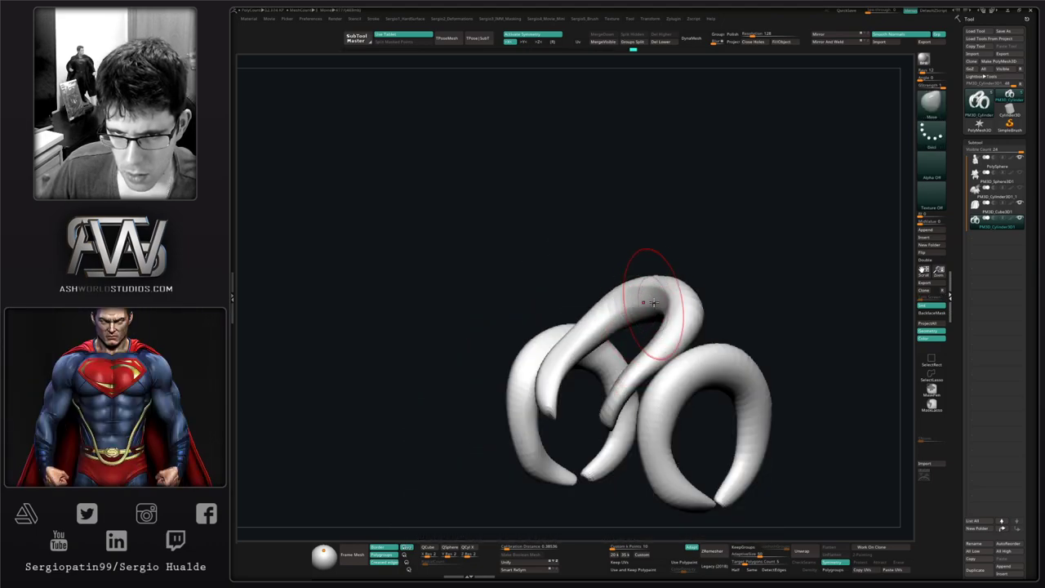
right_click_drag(688, 322, 675, 324)
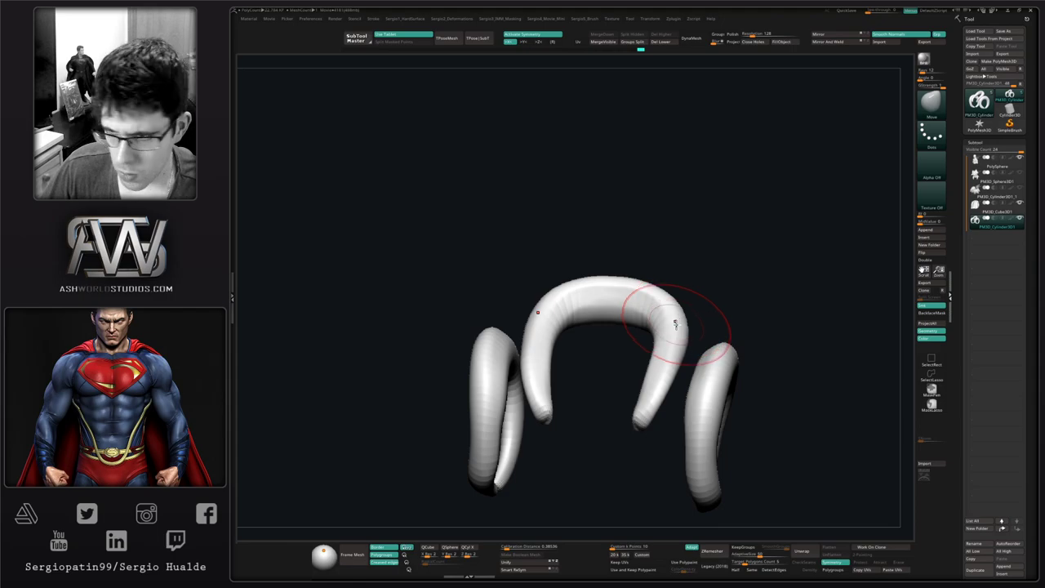
left_click(655, 363, "ctrl+shift")
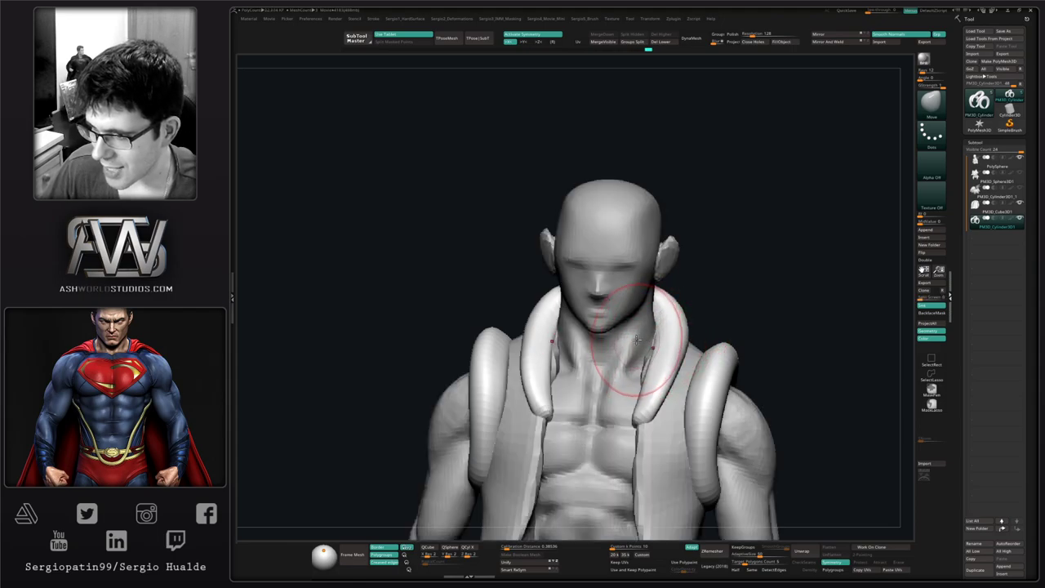
right_click_drag(632, 337, 661, 336)
left_click_drag(662, 327, 669, 324)
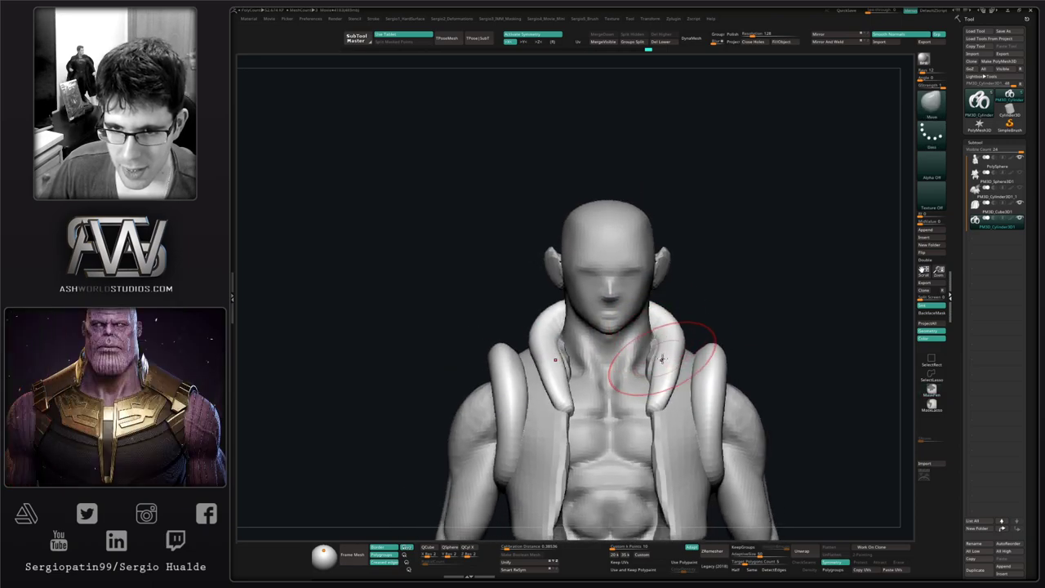
left_click_drag(662, 359, 671, 363)
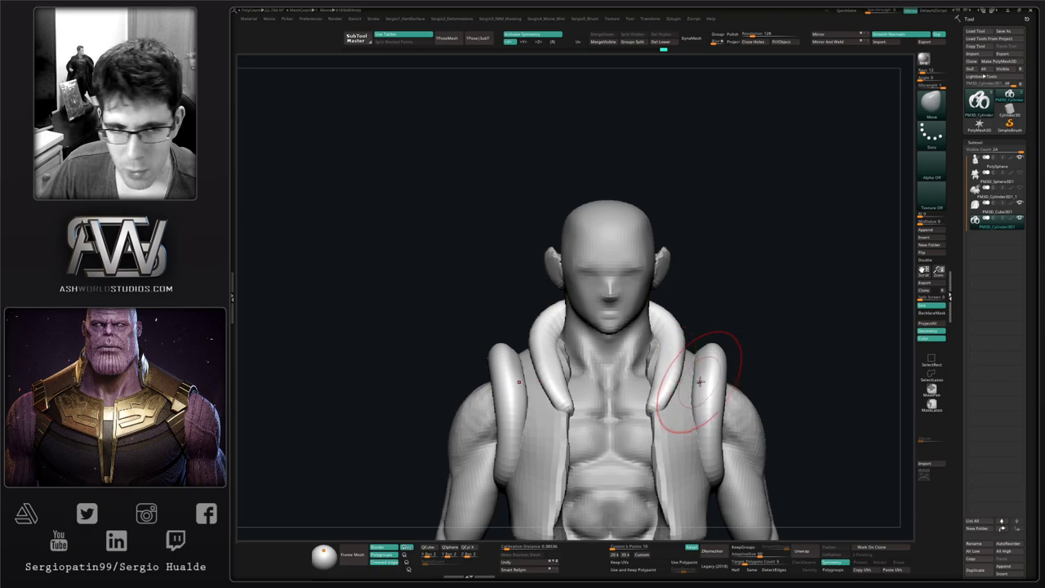
Adjust the armhole rings over the shoulders with the Move brush and smooth a lower ring end with the trim isolated.
mouse_move(761, 377)
right_mouse_down()
mouse_move(746, 384)
mouse_move(758, 376)
right_mouse_up()
left_click_drag(751, 366, 765, 362)
right_click_drag(768, 362, 755, 364)
mouse_move(759, 362)
left_mouse_down()
mouse_move(772, 361)
mouse_move(750, 371)
left_mouse_up()
right_click_drag(743, 393, 728, 437)
key("alt+s")
mouse_move(728, 436)
left_mouse_down("shift")
mouse_move(706, 418)
mouse_move(734, 441)
mouse_move(740, 431)
mouse_move(729, 430)
left_mouse_up("shift")
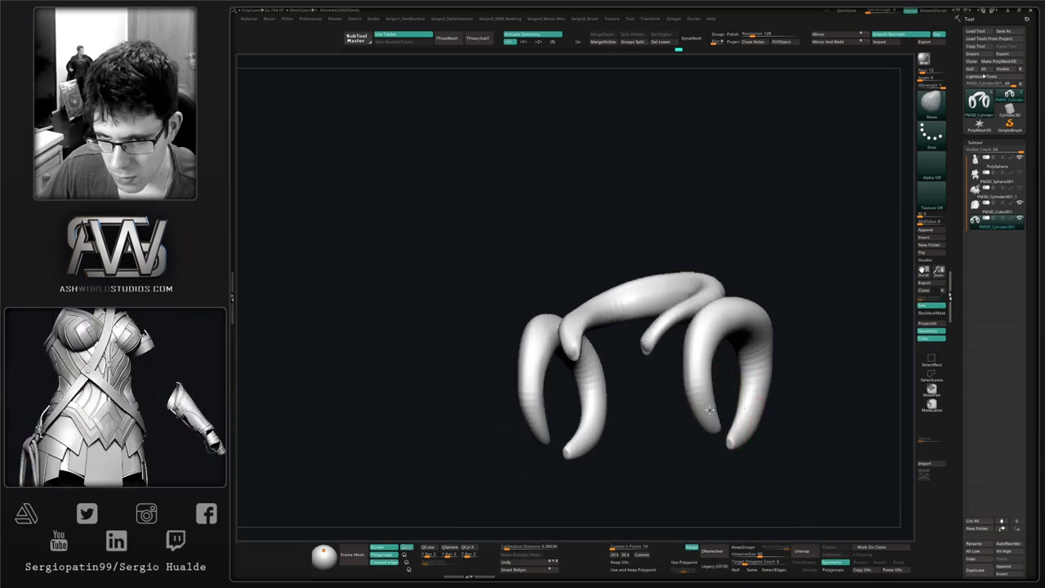
Bring back the full figure and reshape the armhole rings' lower ends beneath the arms with the Move brush.
key("alt+s")
mouse_move(713, 424)
right_mouse_down()
mouse_move(729, 433)
mouse_move(727, 393)
mouse_move(709, 359)
mouse_move(718, 434)
mouse_move(738, 425)
mouse_move(729, 423)
right_mouse_up()
left_click_drag(729, 424, 742, 426)
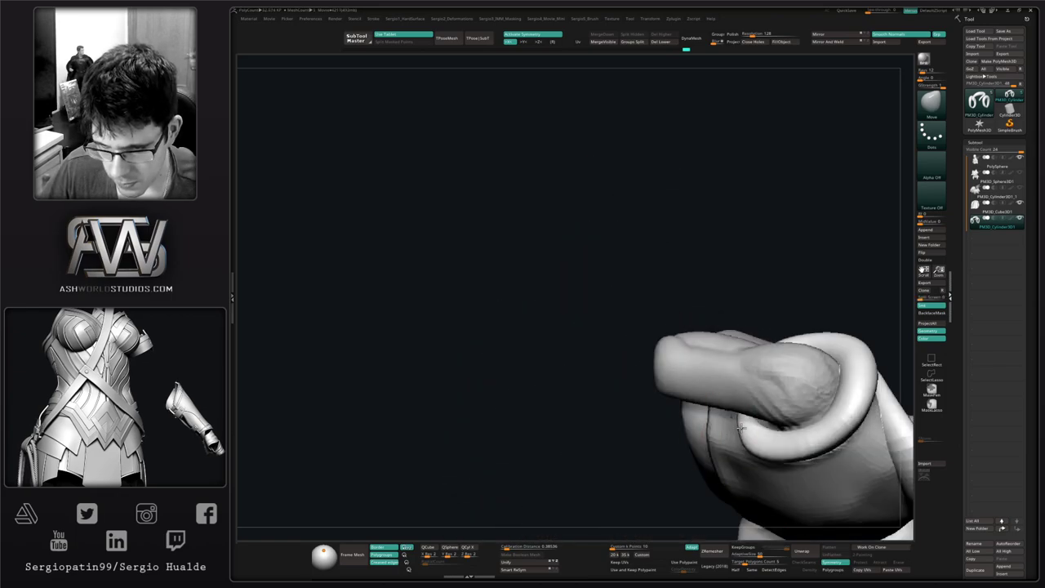
mouse_move(742, 426)
right_mouse_down()
mouse_move(795, 455)
mouse_move(753, 474)
right_mouse_up()
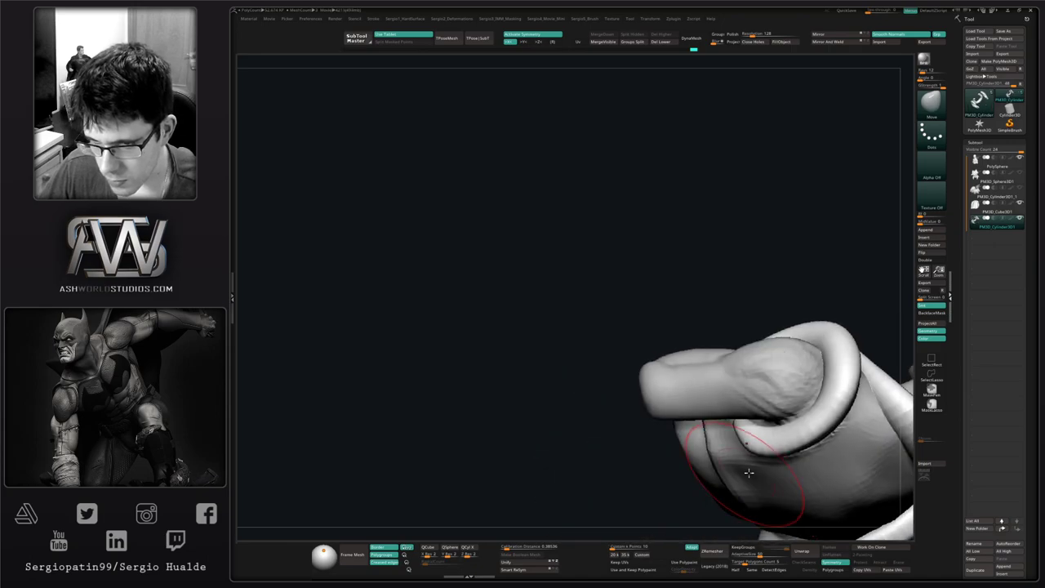
mouse_move(762, 437)
left_mouse_down()
mouse_move(772, 445)
mouse_move(758, 448)
left_mouse_up()
right_click_drag(758, 449, 784, 438)
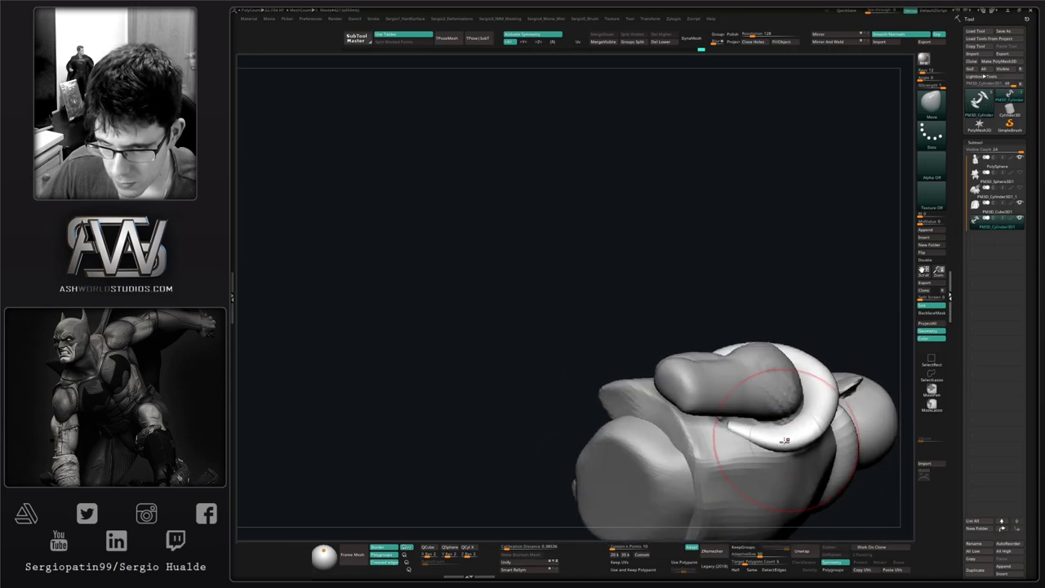
left_click_drag(783, 438, 788, 443)
right_click_drag(788, 443, 786, 427)
left_click_drag(786, 427, 775, 430)
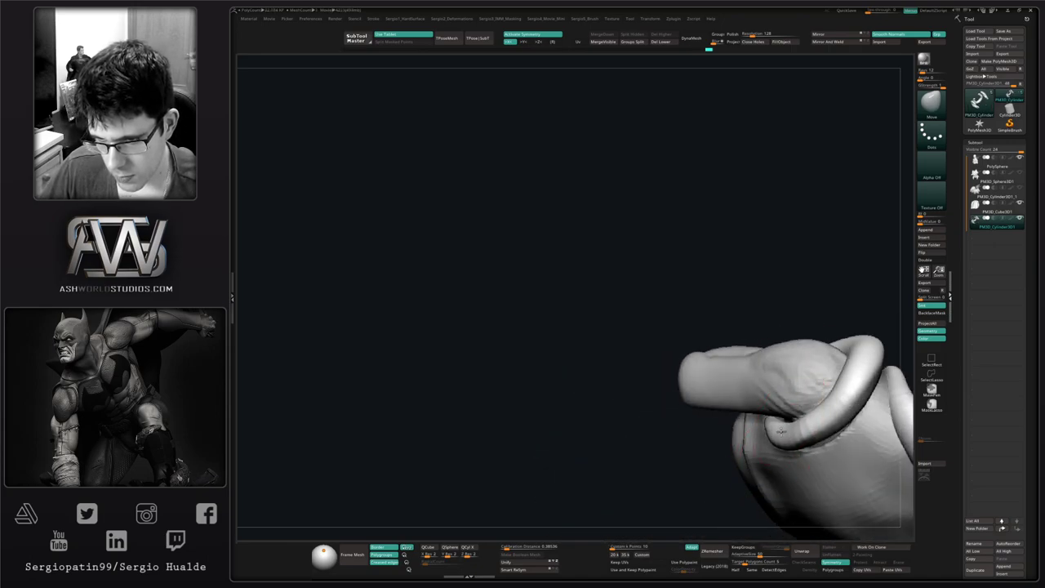
Unhide the two hair subtools, PM3D_Cylinder3D1_1 and PM3D_Sphere3D1, to show the complete bust.
right_click_drag(776, 429, 765, 326, "ctrl")
mouse_move(765, 326)
right_mouse_down()
mouse_move(803, 446)
mouse_move(739, 398)
mouse_move(723, 417)
mouse_move(687, 427)
mouse_move(692, 403)
mouse_move(737, 398)
mouse_move(741, 378)
mouse_move(834, 297)
right_mouse_up()
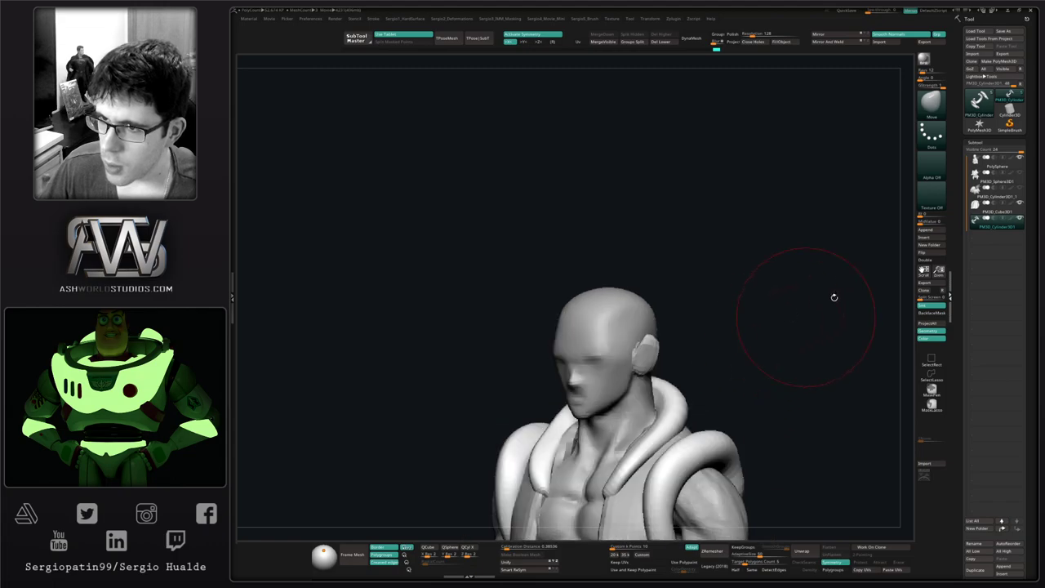
left_click(1019, 189)
left_click(1019, 173)
right_click_drag(723, 397, 712, 318, "ctrl")
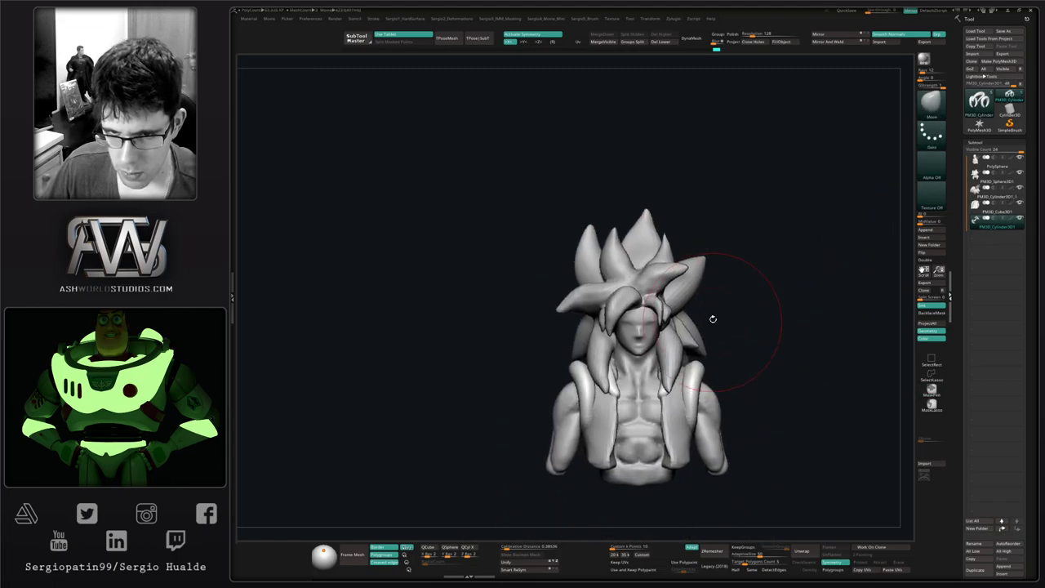
right_click_drag(649, 323, 627, 338, "ctrl")
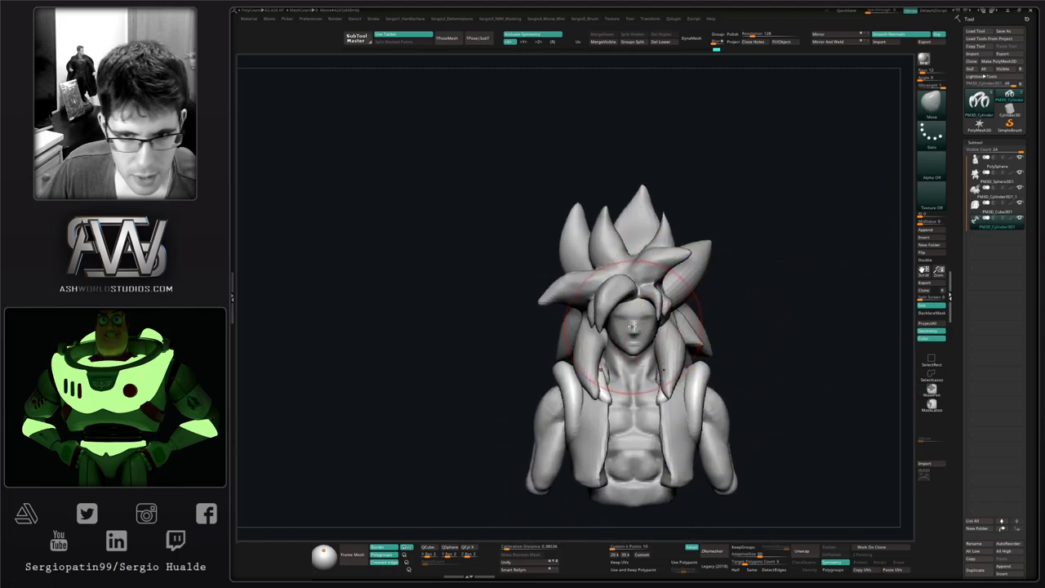
Select the PM3D_Sphere3D1 hair subtool and adjust the front locks over the forehead with the resized Move brush.
key("s")
left_click(633, 316, "alt")
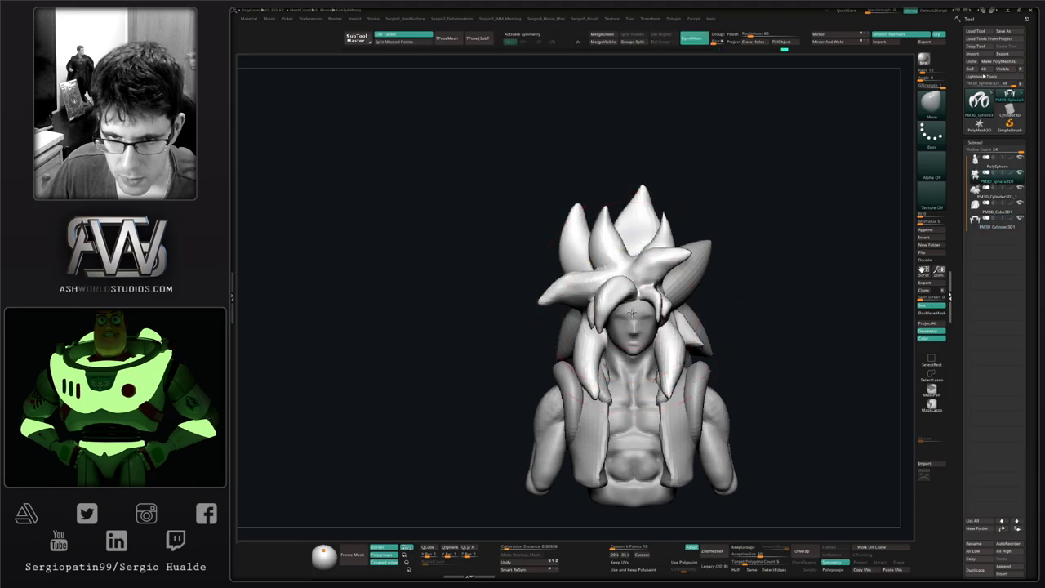
left_click_drag(620, 310, 635, 298)
right_click_drag(653, 294, 630, 305)
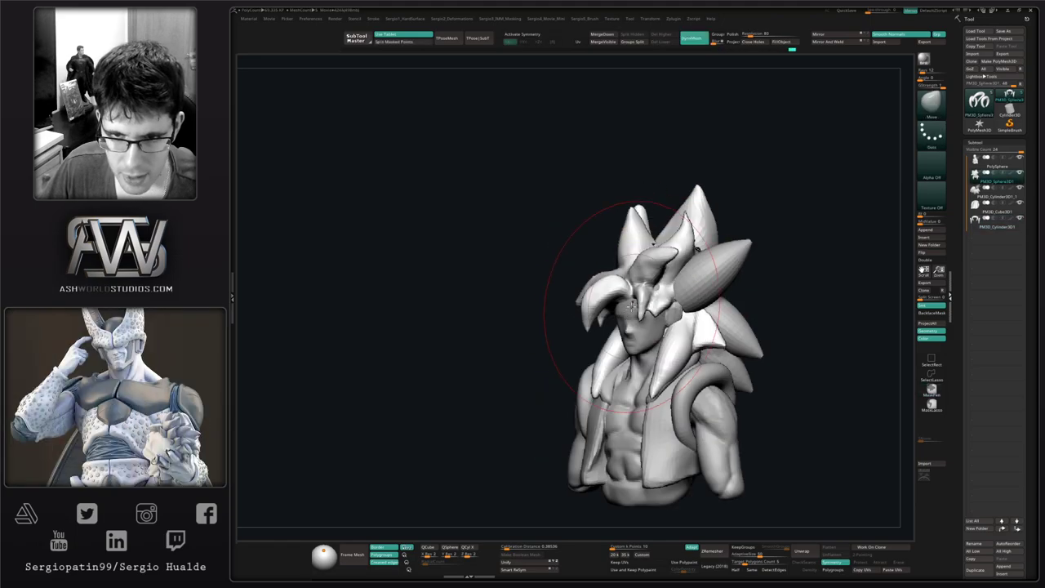
left_click_drag(635, 299, 628, 310)
Isolate the PolySphere body subtool and mask the head down to the jaw and nape with MaskLasso.
left_click(628, 328, "alt")
mouse_move(627, 328)
right_mouse_down()
mouse_move(650, 323)
mouse_move(633, 374)
mouse_move(595, 397)
right_mouse_up()
key("alt+s")
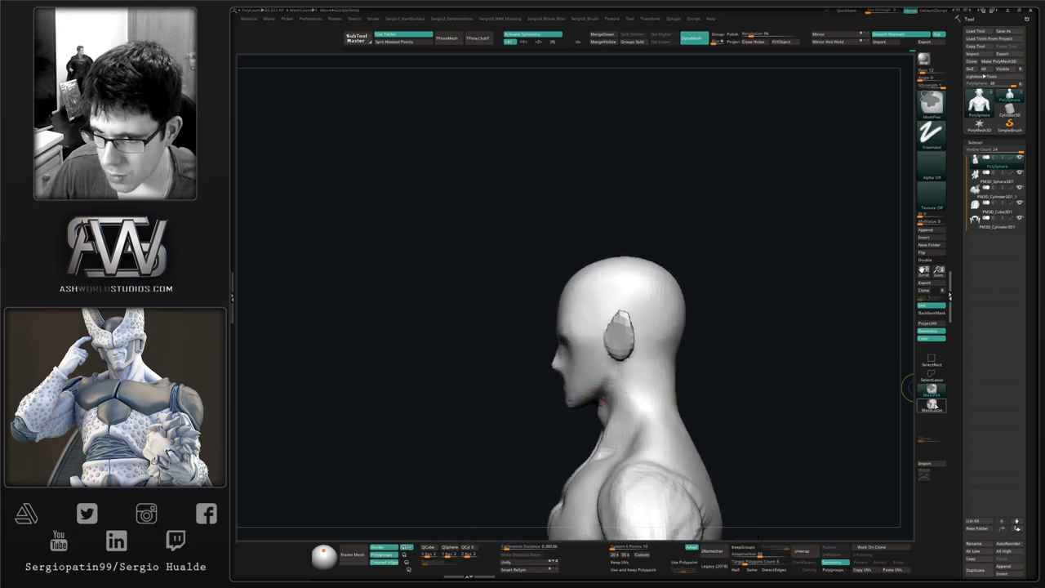
left_click(931, 404, "ctrl")
mouse_move(529, 286)
left_mouse_down("ctrl")
mouse_move(560, 431)
mouse_move(596, 404)
mouse_move(737, 345)
mouse_move(552, 357)
left_mouse_up("ctrl")
key("shift+f")
mouse_move(629, 361)
right_mouse_down()
mouse_move(643, 387)
mouse_move(618, 375)
right_mouse_up()
key("shift+f")
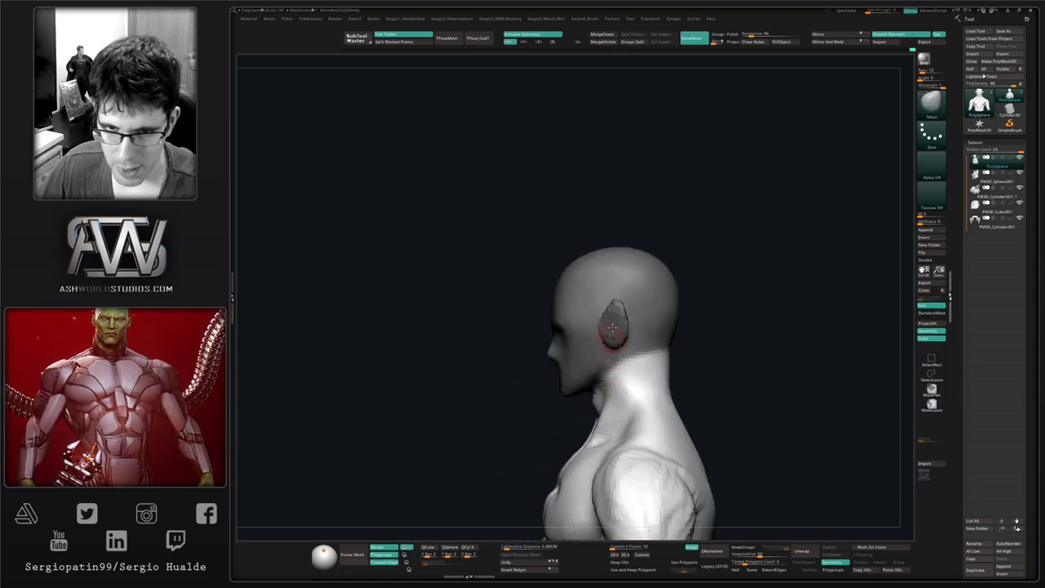
Invert the mask to protect the neck and body while leaving the head editable.
key("ctrl+i")
key("shift+f")
mouse_move(694, 327)
right_mouse_down()
mouse_move(718, 345)
mouse_move(699, 352)
mouse_move(709, 328)
right_mouse_up()
key("shift+f")
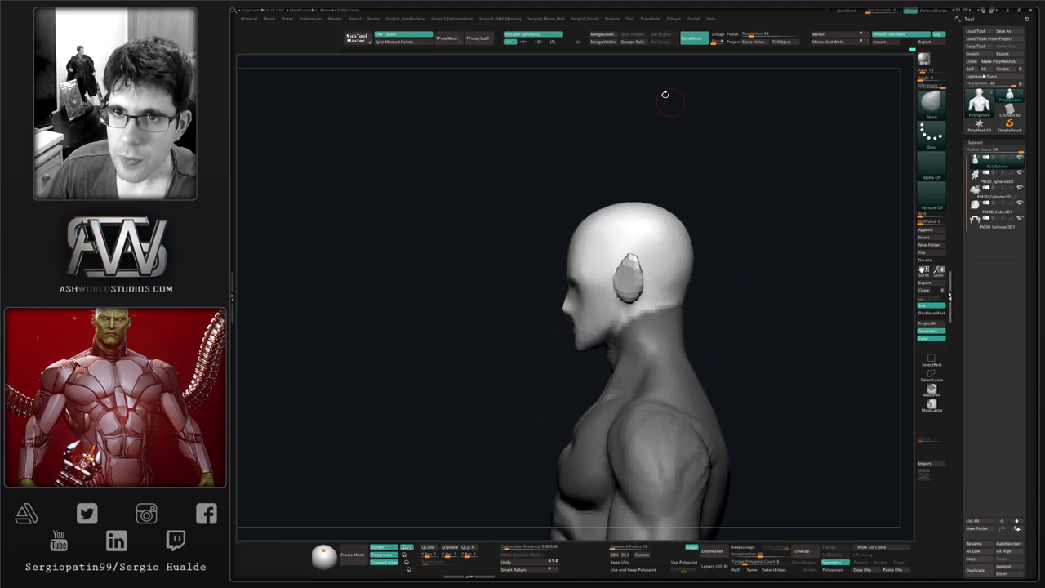
Split the masked head from the body into its own subtool and re-DynaMesh the body to close the neck opening.
left_click(627, 42)
left_click(608, 59)
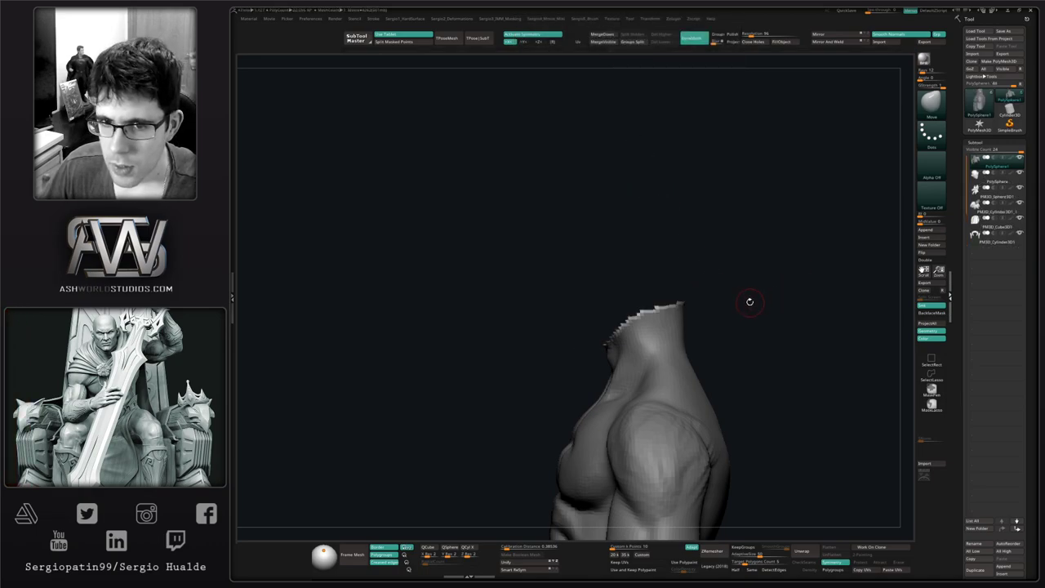
right_click_drag(750, 302, 757, 311)
left_click_drag(756, 319, 763, 357, "ctrl")
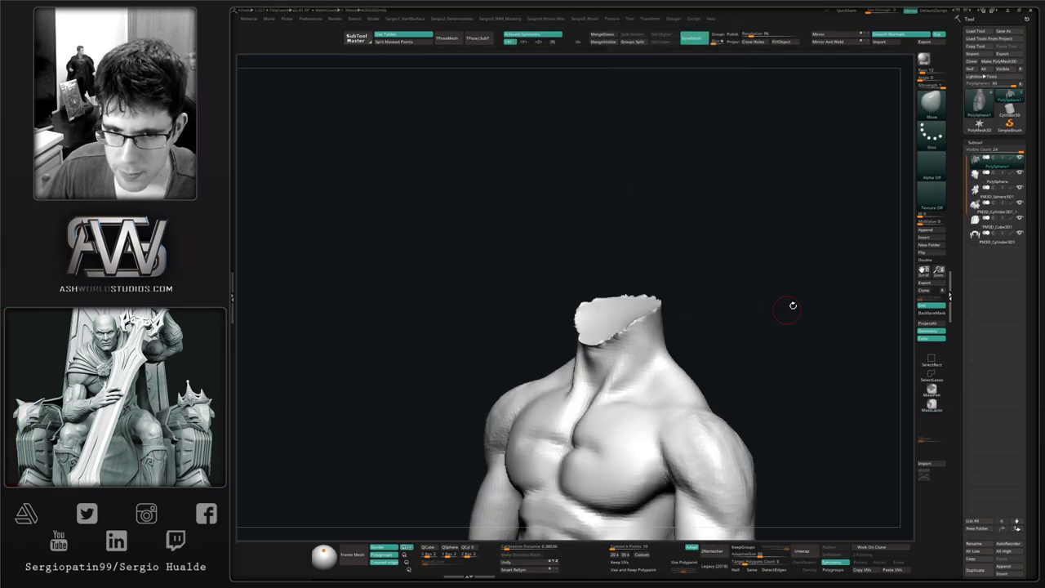
Select the head subtool and re-DynaMesh it at resolution 432 to close its open underside.
left_click(984, 179)
right_click_drag(718, 301, 668, 320)
right_click_drag(667, 320, 664, 348, "ctrl")
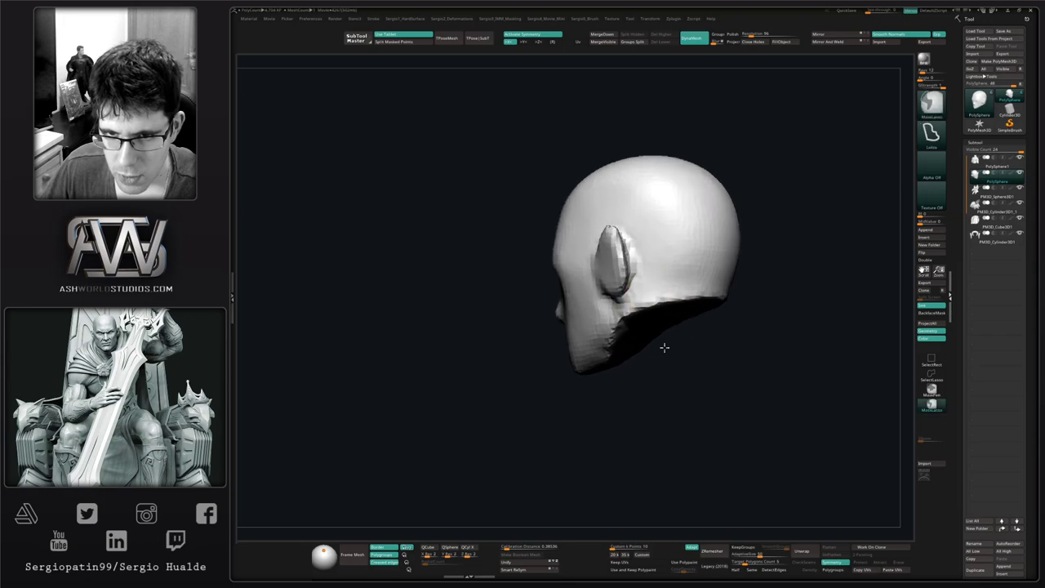
key("ctrl+z")
left_click_drag(759, 33, 760, 33)
left_click_drag(772, 152, 772, 205, "ctrl")
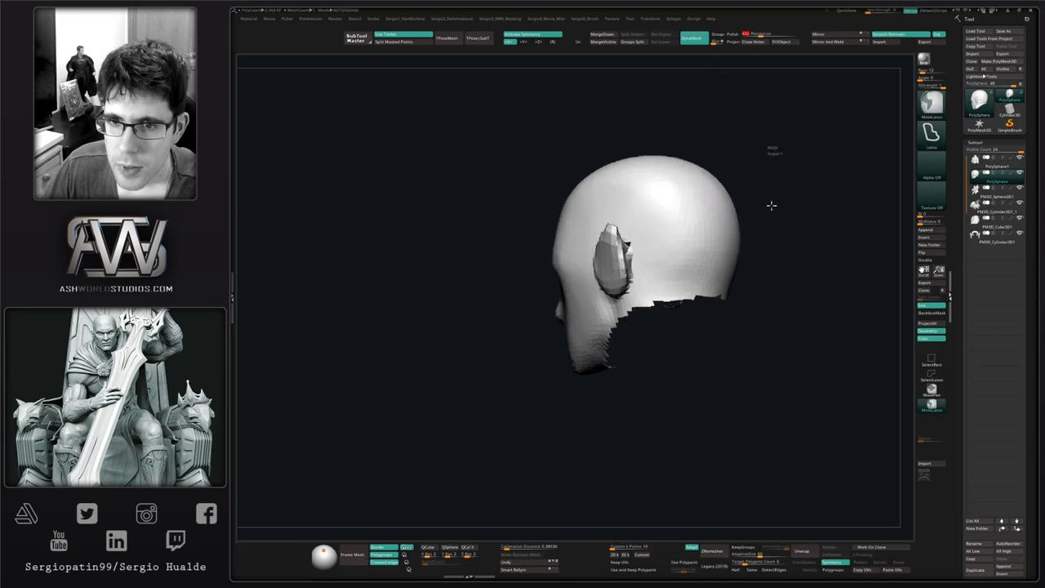
Smooth the jagged cut edge along the jaw and the underside of the head.
right_click_drag(684, 338, 678, 289)
left_click_drag(706, 299, 690, 310, "shift")
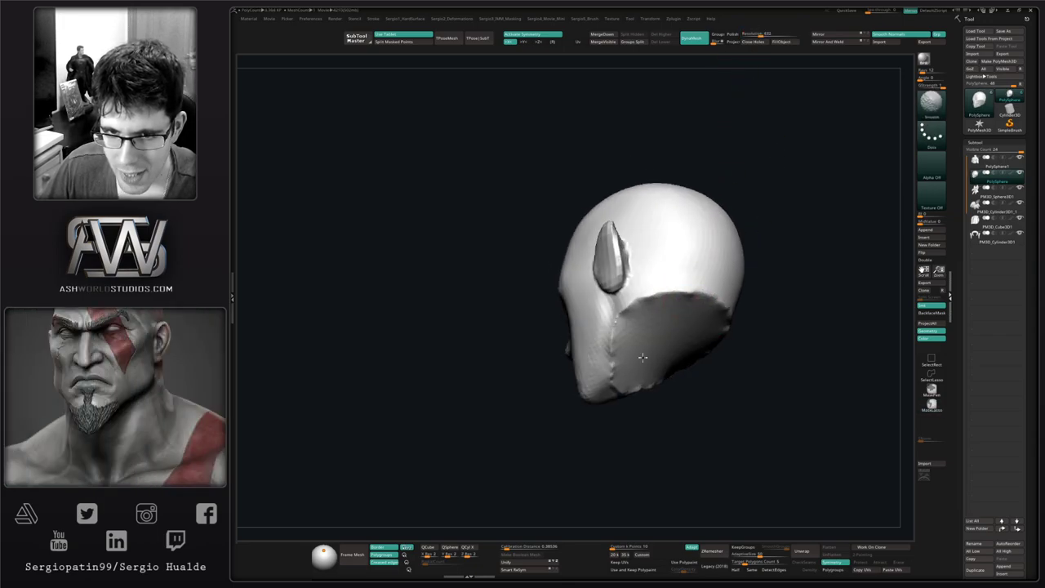
mouse_move(620, 265)
right_mouse_down()
mouse_move(674, 341)
mouse_move(674, 304)
mouse_move(642, 307)
mouse_move(642, 345)
right_mouse_up()
left_click_drag(642, 344, 611, 353)
mouse_move(611, 354)
right_mouse_down()
mouse_move(630, 346)
mouse_move(622, 366)
mouse_move(609, 361)
right_mouse_up()
Carve the outline of the nose and the mouth lines with the DamStandard brush.
key("b")
key("d")
key("s")
key("ctrl+z")
mouse_move(609, 361)
left_mouse_down()
mouse_move(641, 361)
mouse_move(598, 361)
mouse_move(621, 352)
mouse_move(654, 364)
left_mouse_up()
right_click_drag(637, 379, 608, 330, "alt")
mouse_move(616, 333)
left_mouse_down()
mouse_move(591, 325)
mouse_move(620, 282)
mouse_move(615, 259)
mouse_move(633, 318)
left_mouse_up()
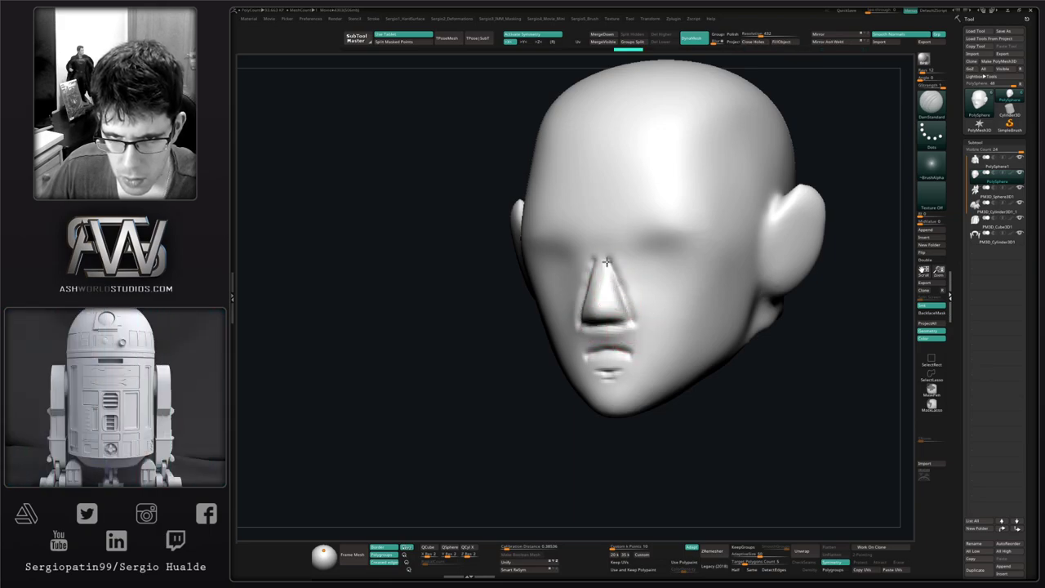
Smooth the creases beside the nose and flatten its sides with the TrimDynamic brush.
right_click_drag(613, 325, 640, 330)
left_click_drag(618, 263, 626, 273, "shift")
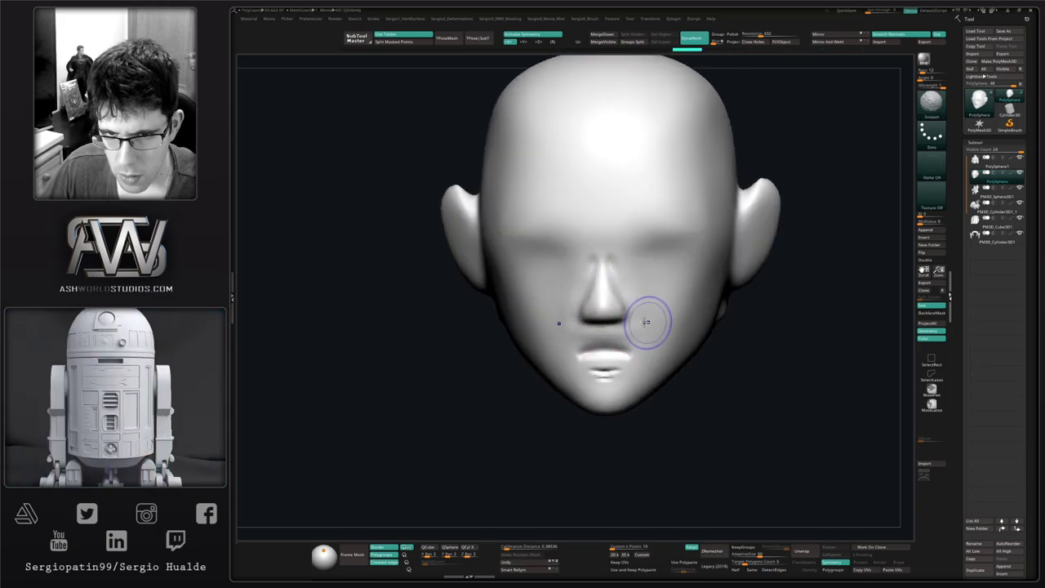
mouse_move(625, 299)
right_mouse_down()
mouse_move(594, 305)
mouse_move(644, 309)
right_mouse_up()
key("b")
key("t")
key("d")
Smooth the nose bridge and brow, and reshape the nose wings, tip and base with the Move brush.
key("b")
key("m")
key("v")
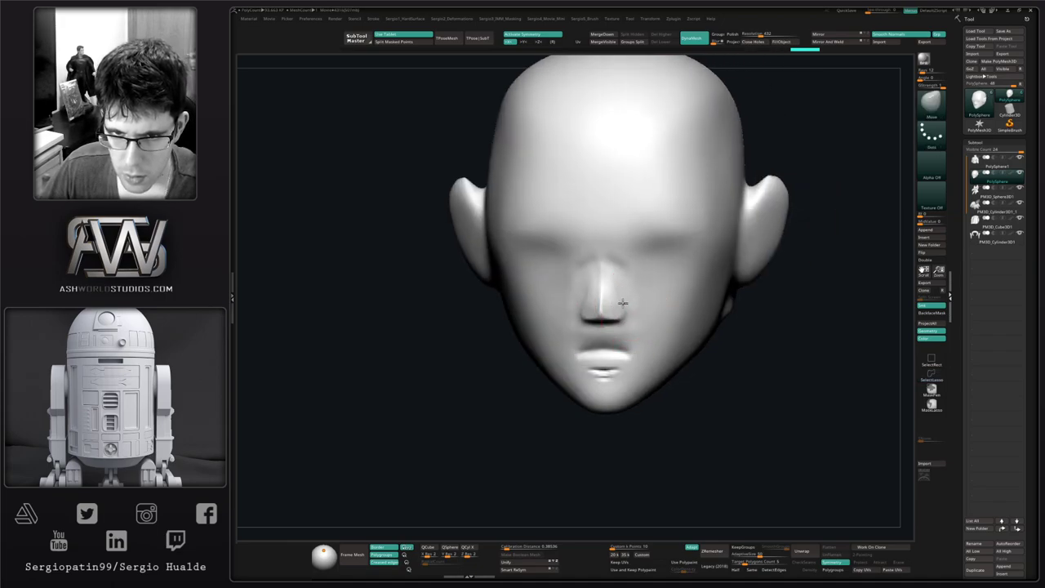
left_click_drag(616, 282, 605, 284, "shift")
left_click_drag(620, 236, 624, 243, "shift")
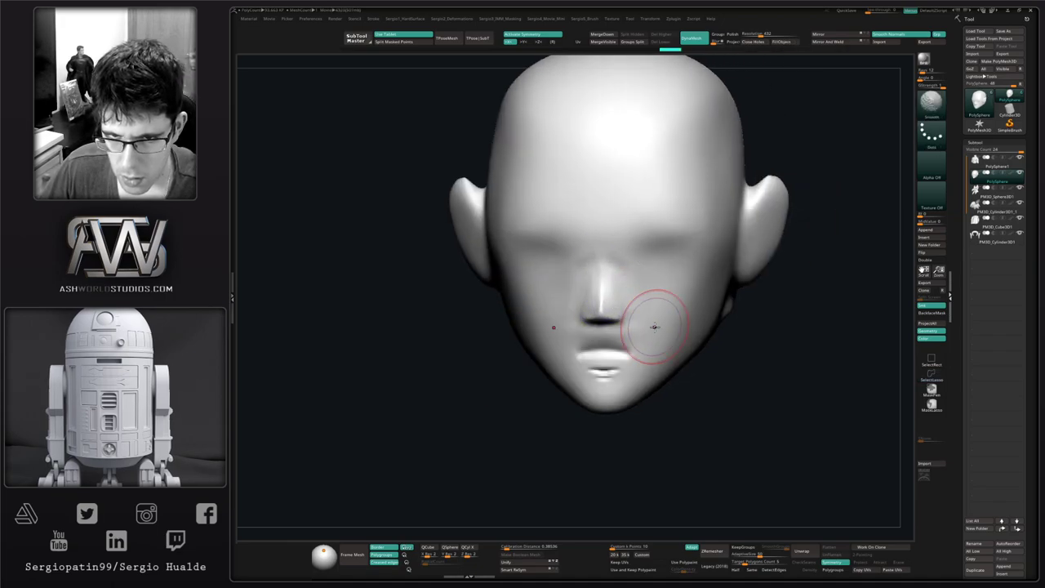
right_click_drag(655, 326, 618, 321)
left_click_drag(618, 321, 612, 320)
right_click_drag(612, 320, 580, 323)
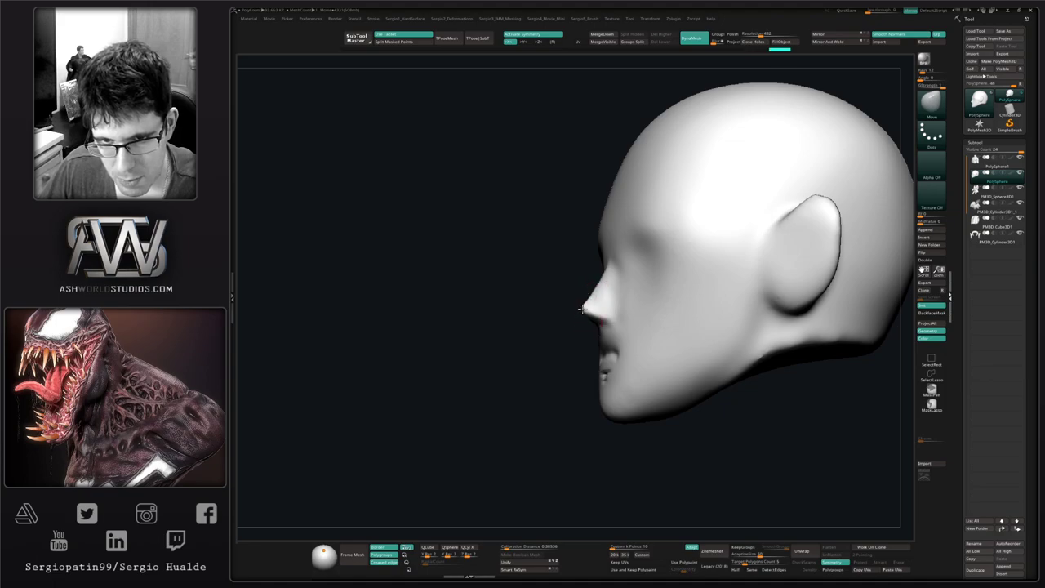
mouse_move(593, 312)
right_mouse_down()
mouse_move(641, 334)
mouse_move(588, 340)
right_mouse_up()
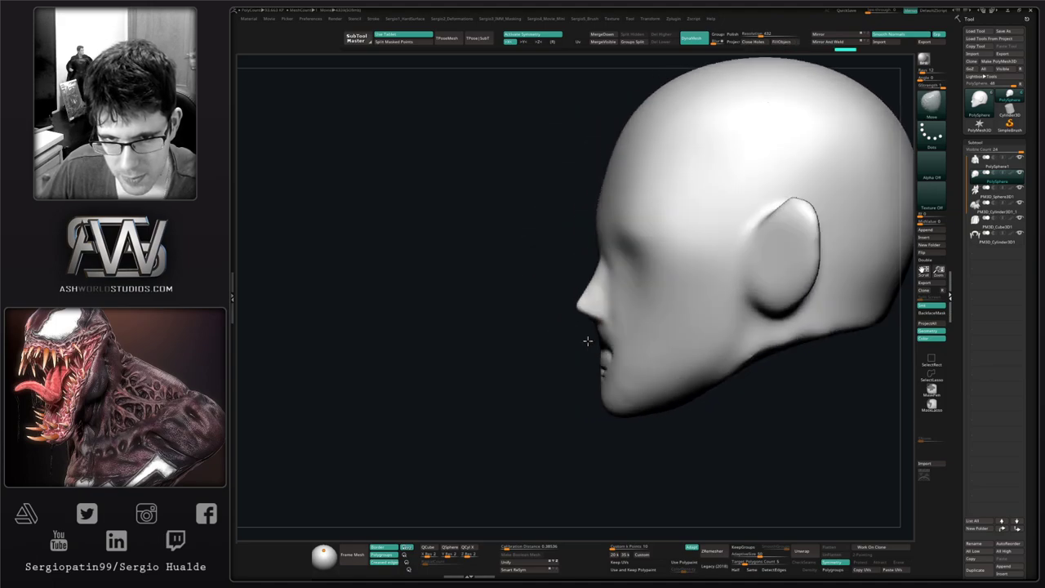
left_click_drag(598, 324, 598, 318)
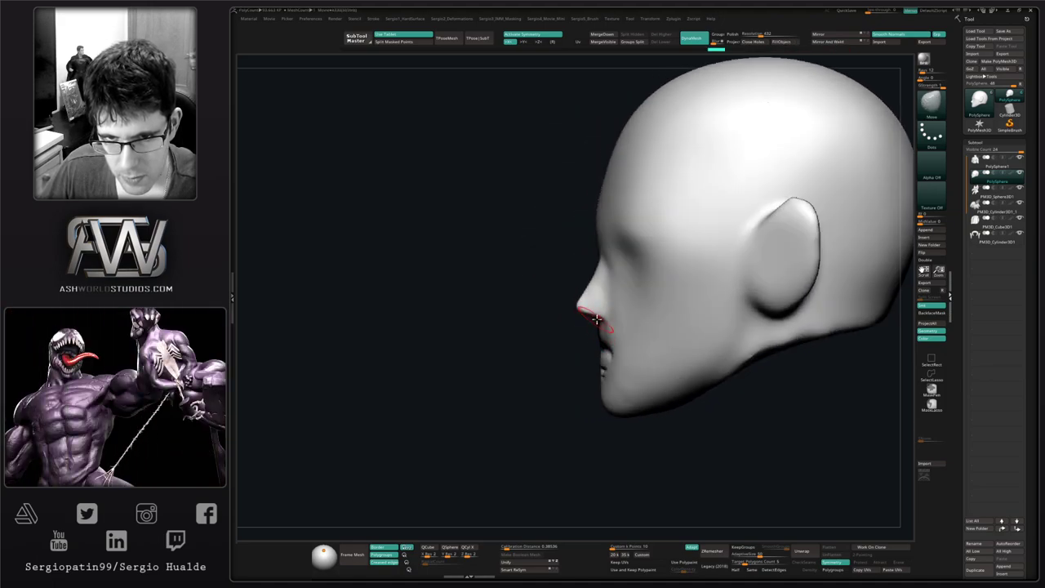
Smooth the area beside the nose bridge and refine the brow area with the Clay brush.
right_click_drag(598, 320, 630, 301)
left_click_drag(624, 266, 622, 282, "shift")
right_click_drag(645, 304, 617, 312)
key("b")
key("c")
key("l")
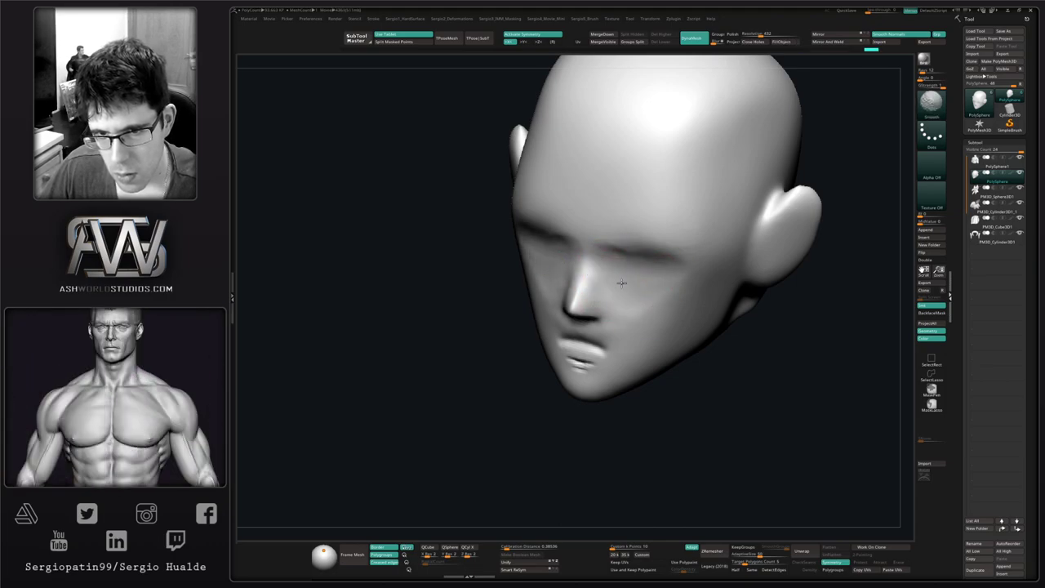
Carve slanted, angry brow lines from the nose bridge outward to the temples with the DamStandard brush.
mouse_move(657, 251)
right_mouse_down("alt")
mouse_move(656, 297)
mouse_move(641, 286)
right_mouse_up("alt")
key("b")
key("d")
key("s")
left_click_drag(601, 267, 603, 302)
right_click_drag(640, 304, 635, 308)
key("ctrl+z")
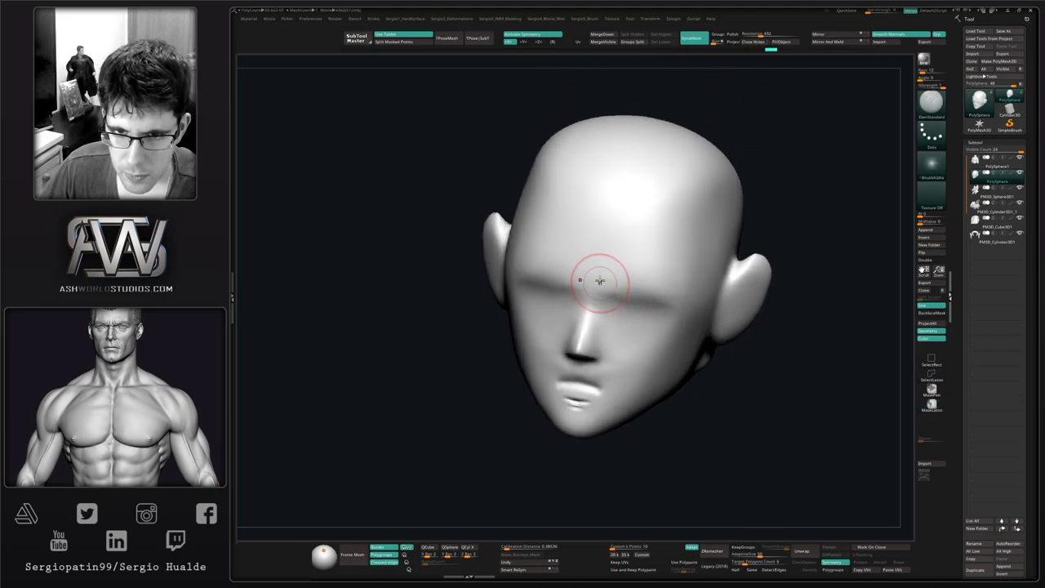
left_click_drag(614, 302, 620, 302)
mouse_move(620, 302)
right_mouse_down()
mouse_move(686, 266)
mouse_move(616, 314)
right_mouse_up()
left_click_drag(614, 321, 679, 275)
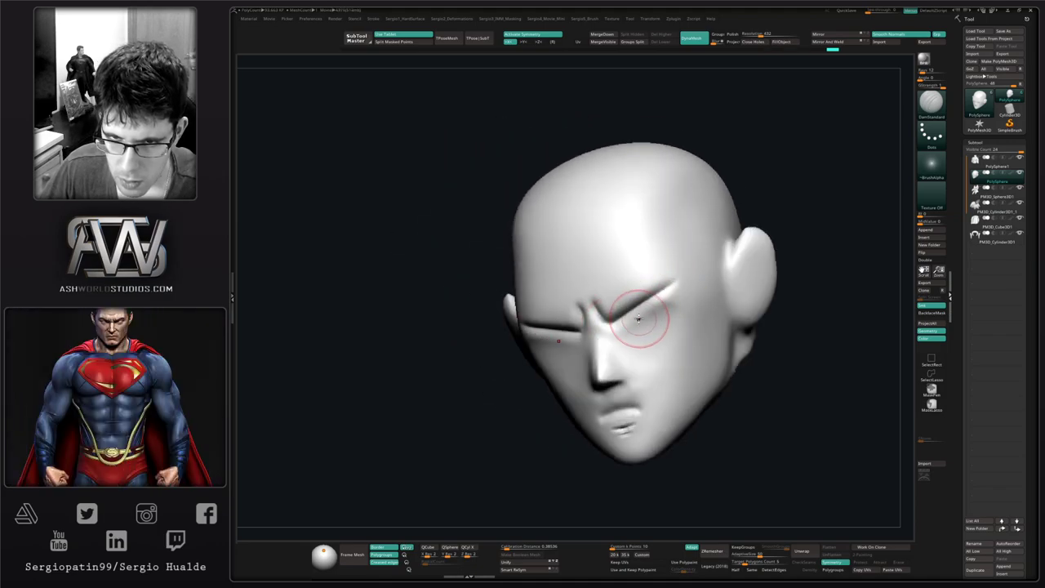
Deepen the vertical frown creases between the brows and the inner ends of the brow lines.
right_click_drag(642, 320, 653, 324)
mouse_move(617, 323)
left_mouse_down()
mouse_move(683, 280)
mouse_move(605, 328)
left_mouse_up()
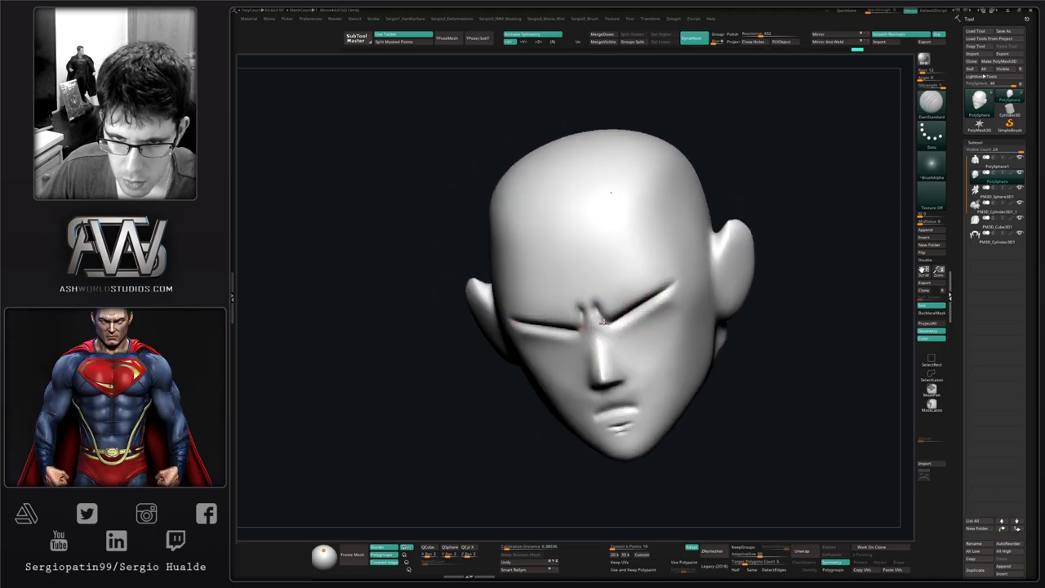
right_click_drag(604, 321, 602, 359, "ctrl")
left_click_drag(601, 326, 587, 298)
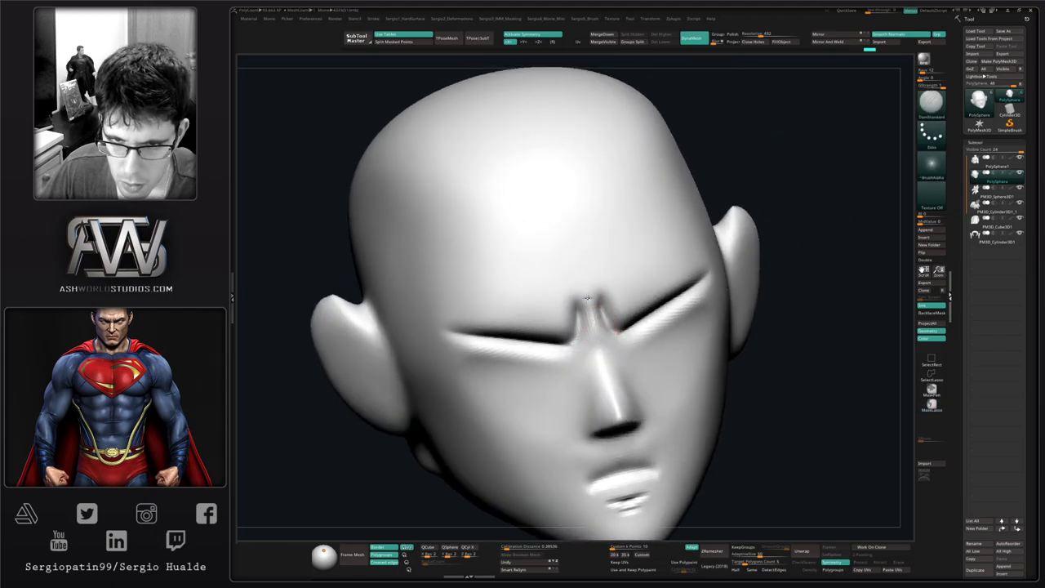
mouse_move(610, 338)
right_mouse_down()
mouse_move(635, 340)
mouse_move(612, 334)
right_mouse_up()
mouse_move(600, 336)
left_mouse_down()
mouse_move(595, 316)
mouse_move(608, 333)
left_mouse_up()
right_click_drag(610, 330, 606, 328)
Swell the skin folds between the brows with the Inflat brush.
key("b")
key("i")
key("n")
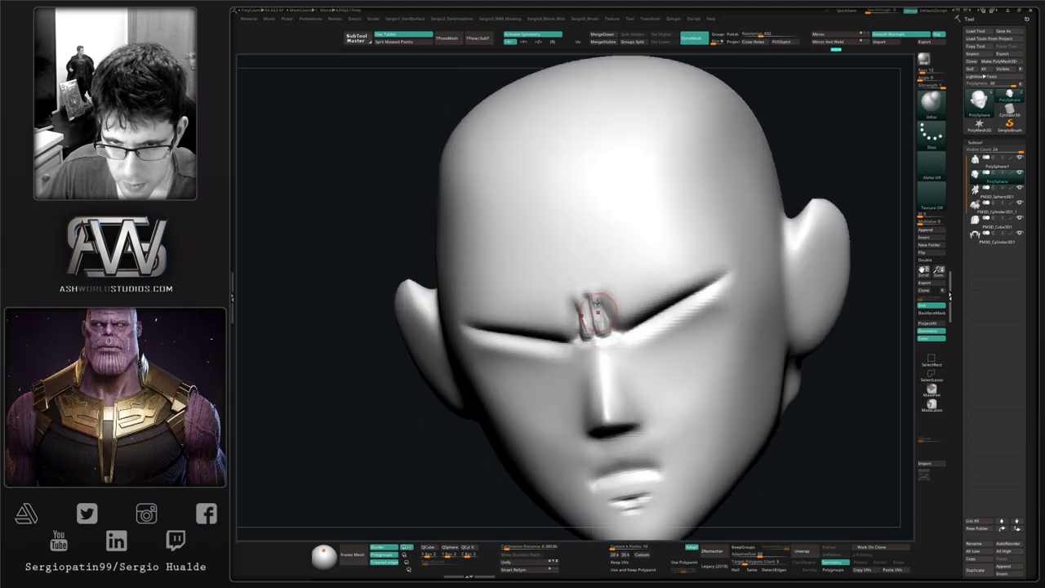
mouse_move(596, 298)
right_mouse_down()
mouse_move(587, 304)
mouse_move(597, 328)
right_mouse_up()
Adjust the frown folds and the inner part of the brow lines with the Move brush.
key("b")
key("m")
key("v")
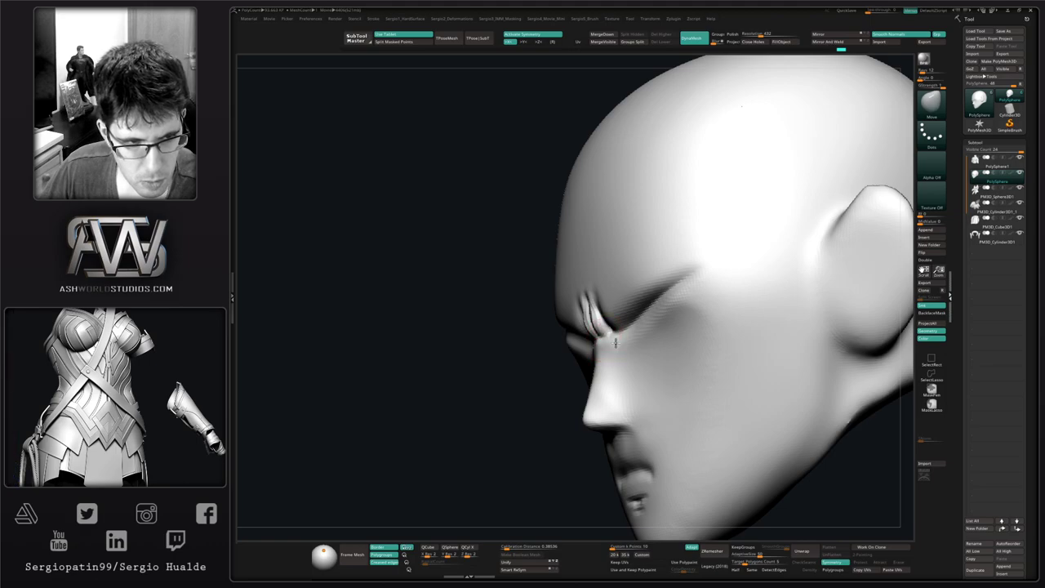
right_click_drag(582, 319, 608, 335)
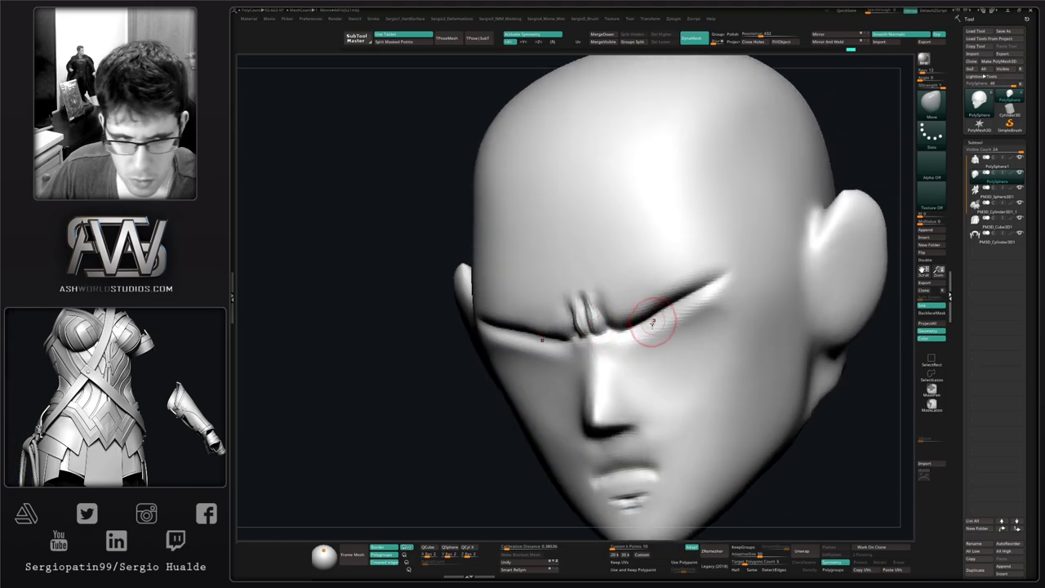
left_click_drag(653, 323, 652, 318)
right_click_drag(652, 319, 684, 310)
Carve the upper edge of the eyebrows and redefine the lower brow line with the DamStandard brush.
key("b")
key("d")
key("s")
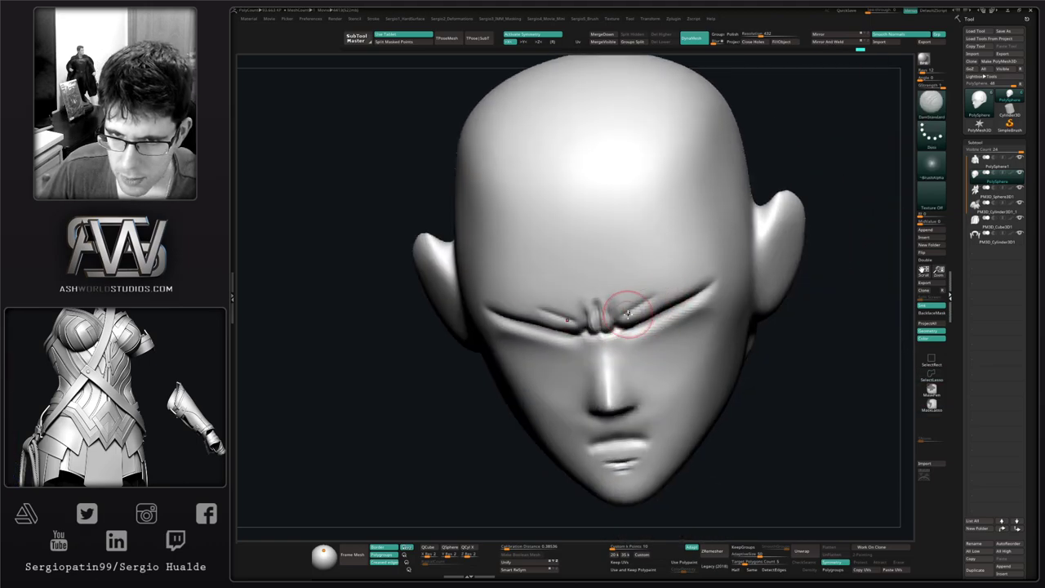
left_click_drag(628, 313, 700, 271)
right_click_drag(678, 277, 632, 300, "alt")
key("ctrl+z")
mouse_move(580, 337)
left_mouse_down()
mouse_move(649, 287)
mouse_move(670, 302)
left_mouse_up()
Define the outer ends of the eyebrows and smooth the surface along their upper edges.
right_click_drag(670, 302, 636, 295)
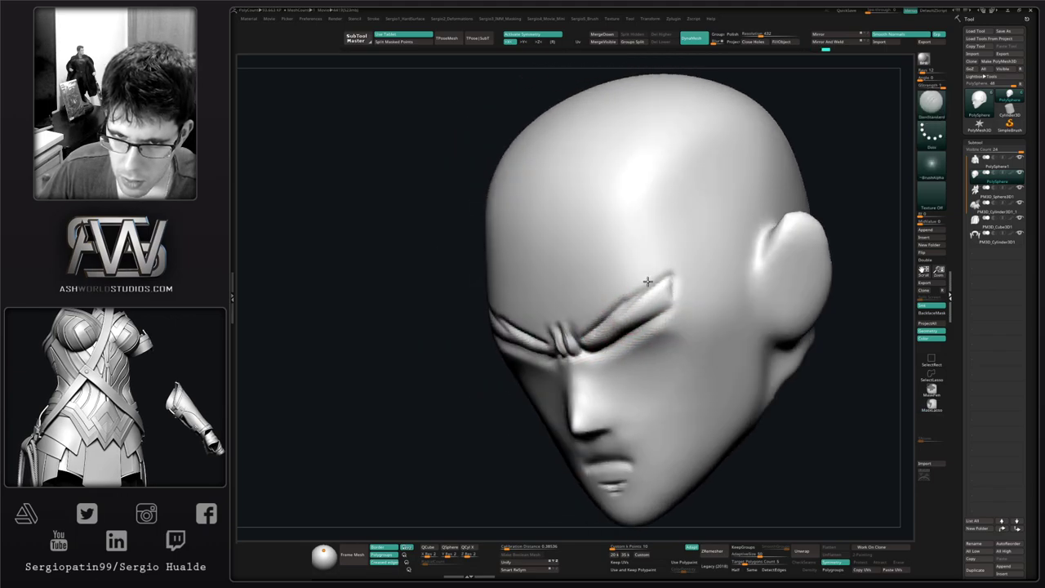
mouse_move(647, 282)
left_mouse_down()
mouse_move(672, 277)
mouse_move(640, 326)
mouse_move(603, 346)
left_mouse_up()
right_click_drag(618, 318, 664, 314)
mouse_move(590, 315)
left_mouse_down("shift")
mouse_move(628, 286)
mouse_move(666, 280)
left_mouse_up("shift")
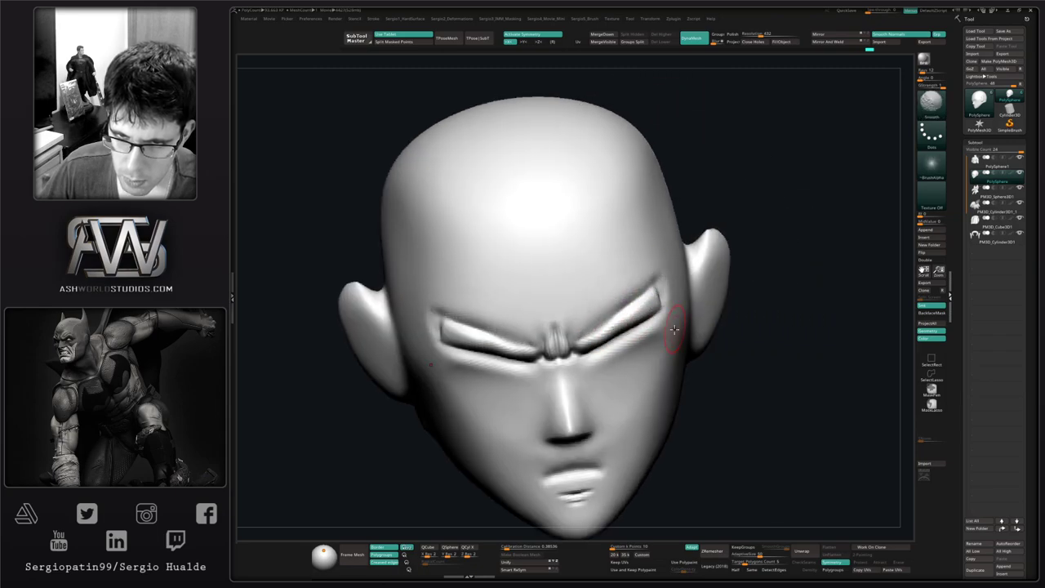
mouse_move(674, 329)
right_mouse_down("shift")
mouse_move(604, 313)
mouse_move(629, 327)
mouse_move(658, 299)
right_mouse_up("shift")
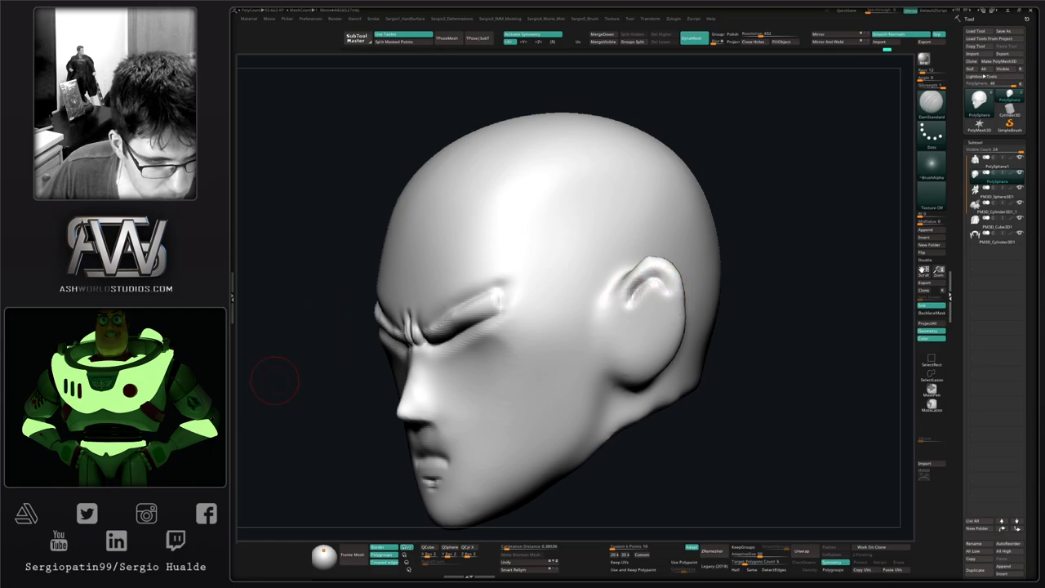
Carve the inner rim, central fold and lobe creases of the ear with the DamStandard brush.
left_click_drag(775, 254, 741, 254)
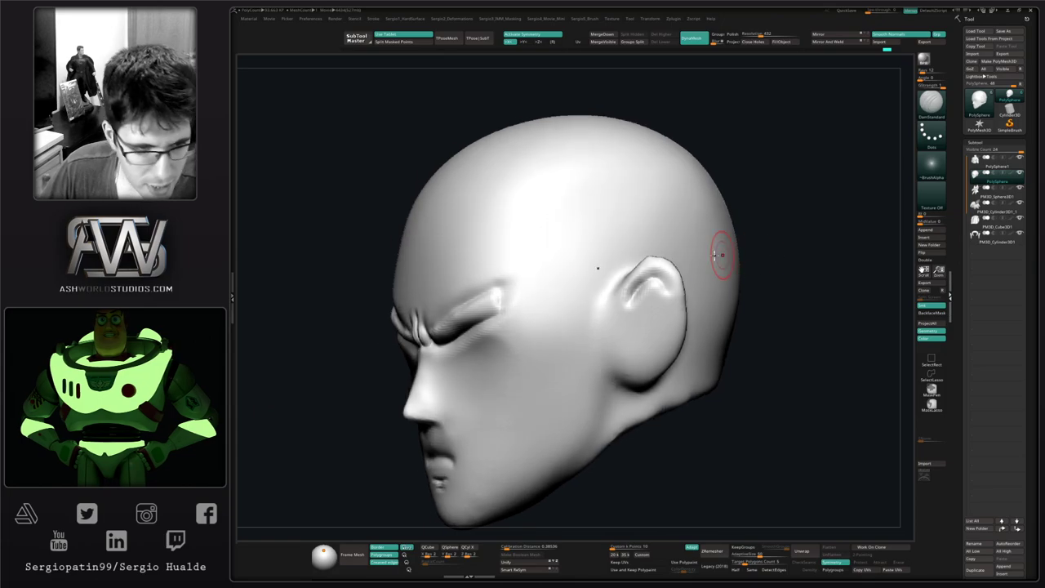
right_click_drag(599, 268, 555, 250, "alt")
left_click_drag(602, 267, 621, 314)
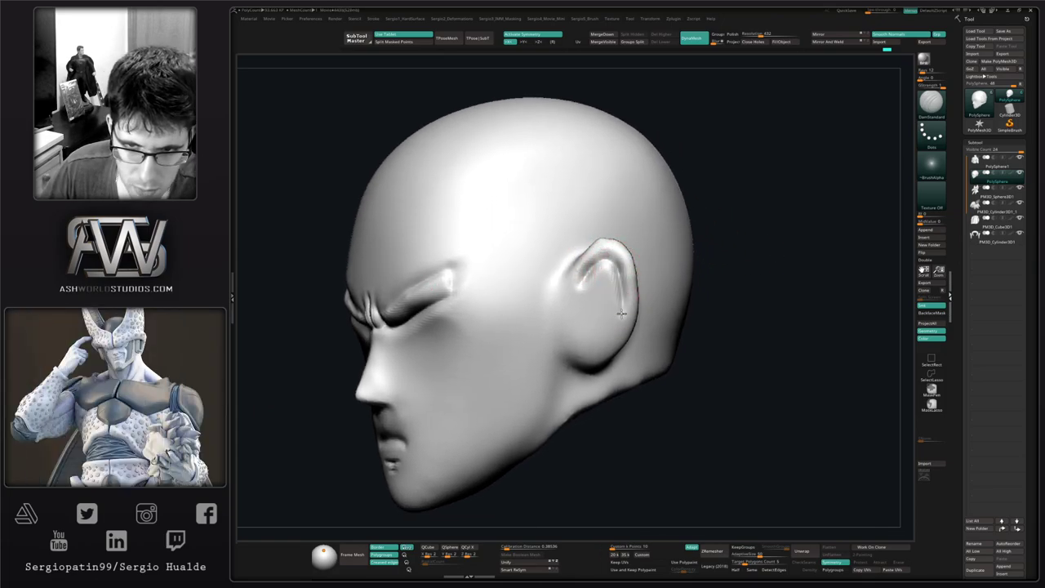
mouse_move(593, 261)
left_mouse_down()
mouse_move(581, 284)
mouse_move(604, 308)
mouse_move(576, 347)
left_mouse_up()
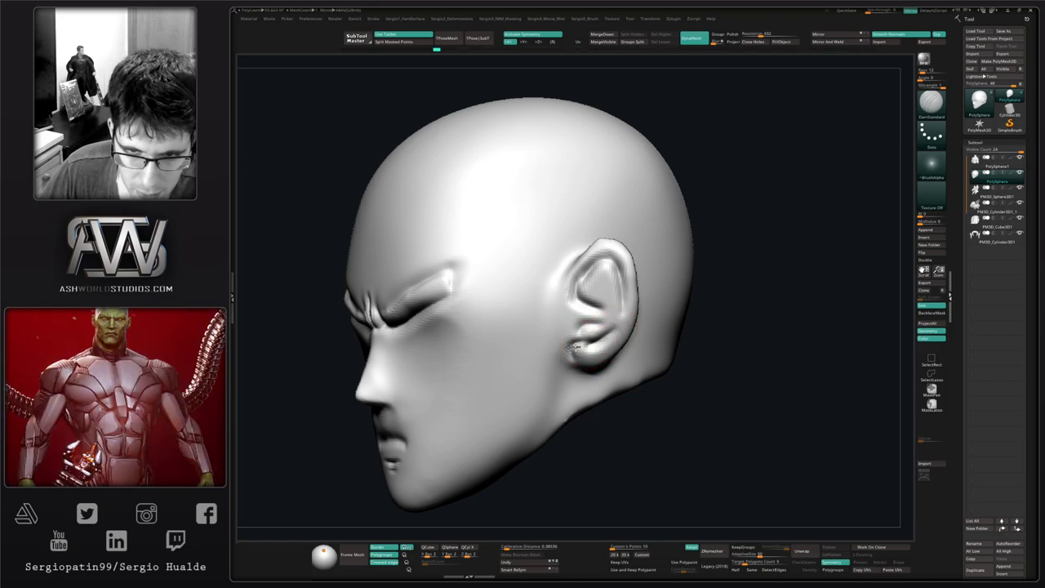
Sculpt the inner hollows and folds of the ear with the ClayBuildup brush.
right_click_drag(607, 333, 636, 338)
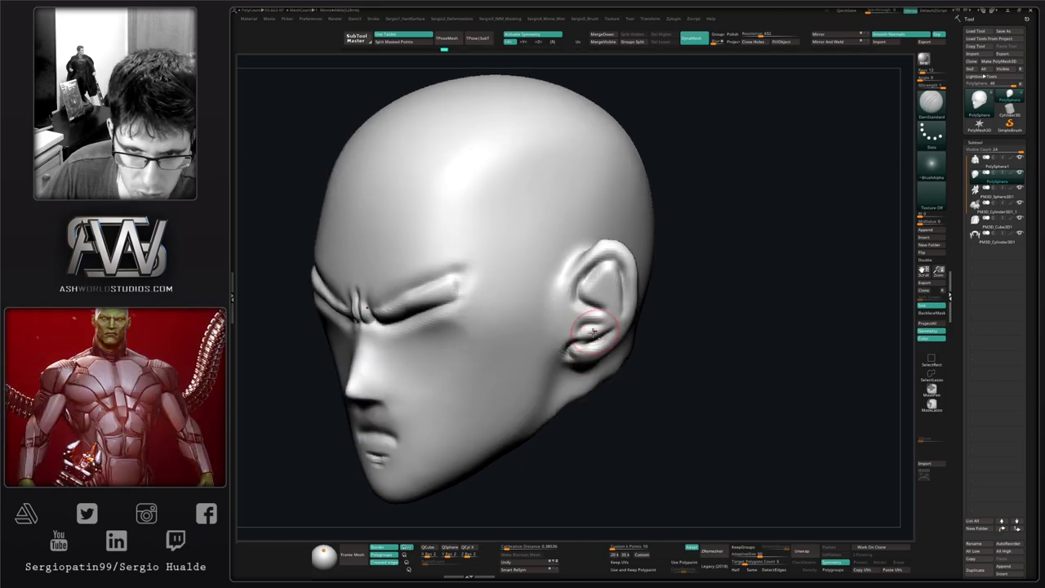
key("b")
key("c")
key("b")
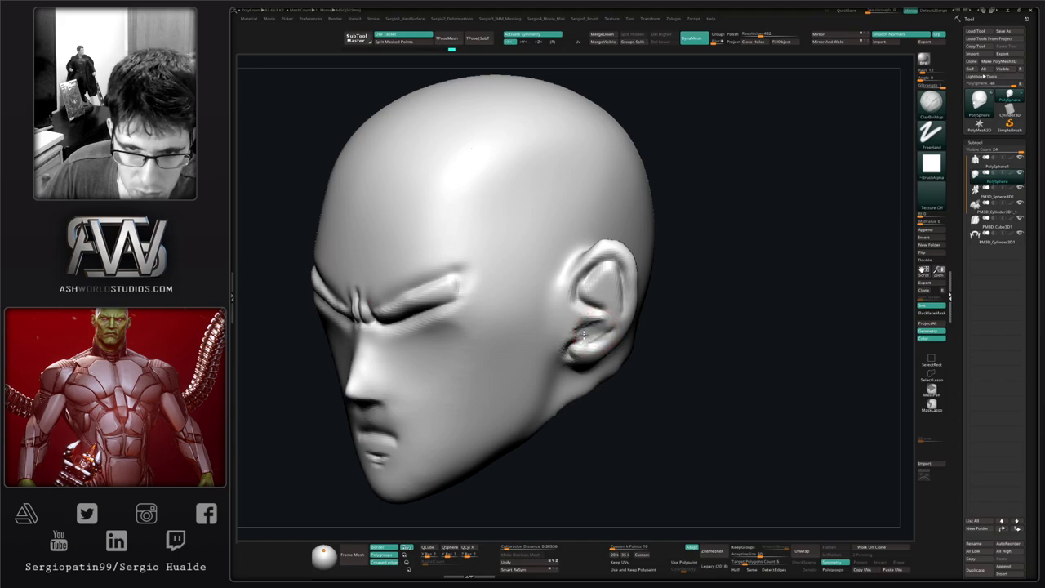
left_click_drag(594, 290, 597, 294)
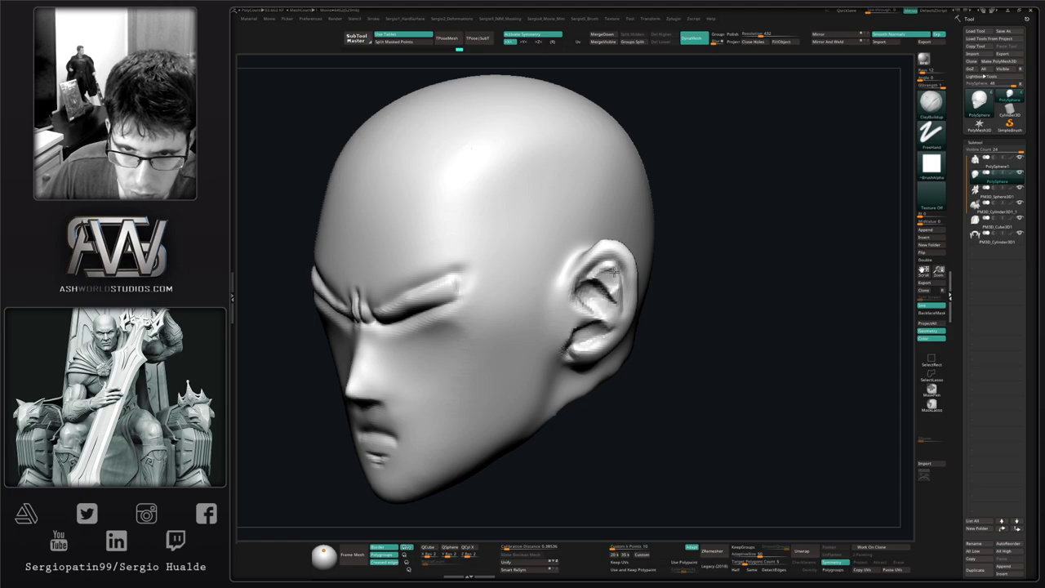
Reshape the front edge and lower part of the ear with the Move brush.
right_click_drag(589, 305, 629, 312)
key("b")
key("m")
key("v")
left_click_drag(607, 313, 577, 315)
right_click_drag(579, 315, 568, 310)
left_click_drag(589, 314, 564, 328)
right_click_drag(576, 320, 492, 301)
left_click_drag(563, 299, 572, 320)
Smooth the inside of the ear and flatten its inner surface with the TrimDynamic brush.
right_click_drag(500, 305, 539, 303)
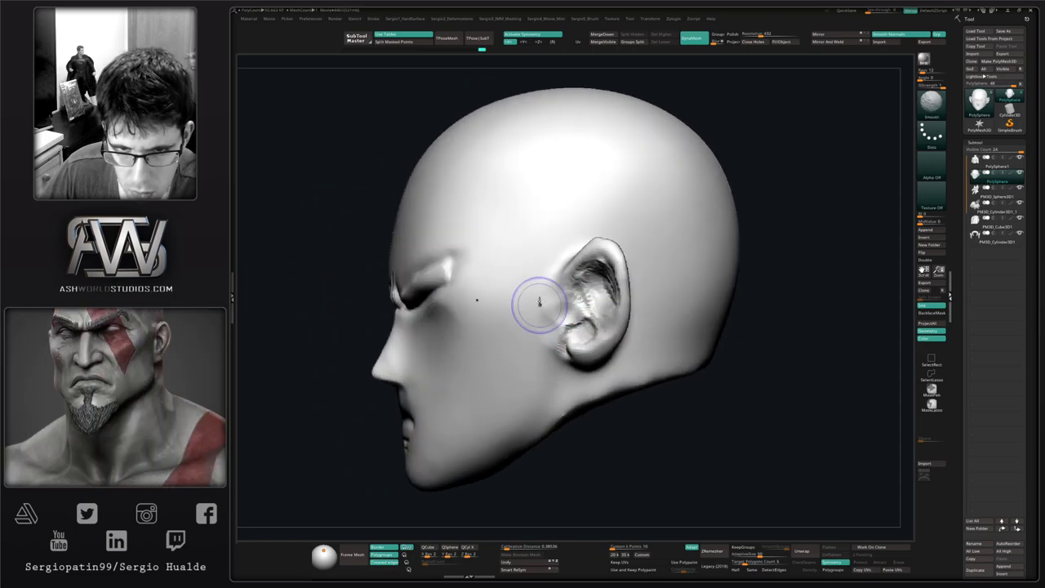
left_click_drag(576, 321, 593, 276, "shift")
right_click_drag(552, 315, 590, 320)
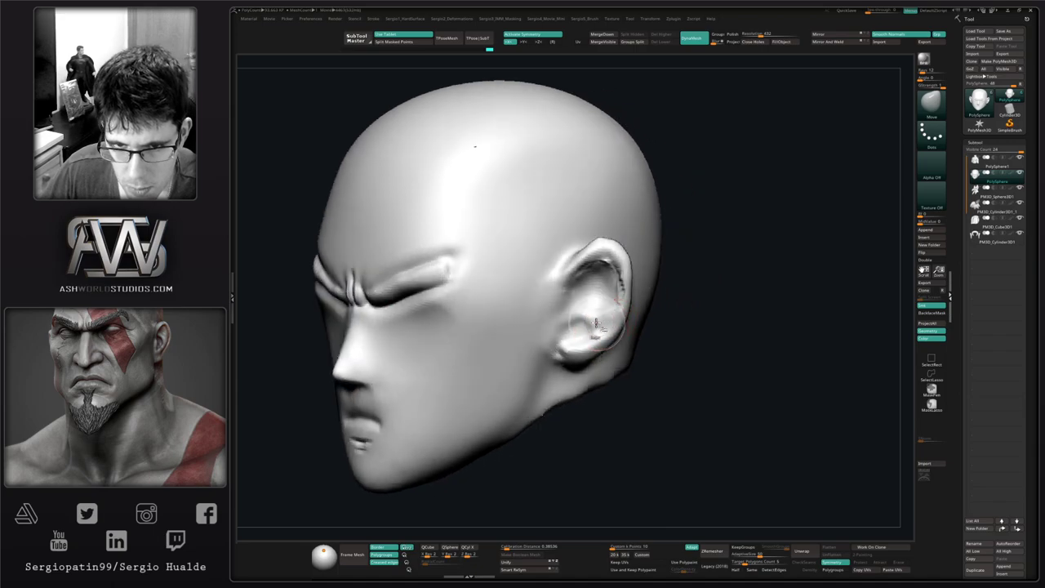
key("ctrl+shift+t")
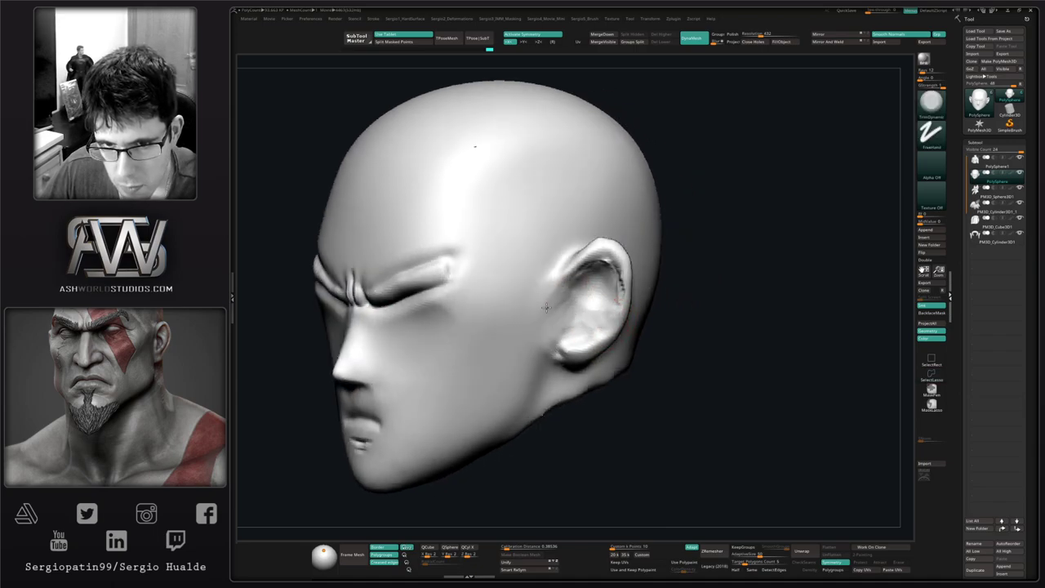
Dig the ear canal and upper hollow into the inner ear with the ClayBuildup brush.
right_click_drag(550, 351, 536, 353)
key("b")
key("c")
key("b")
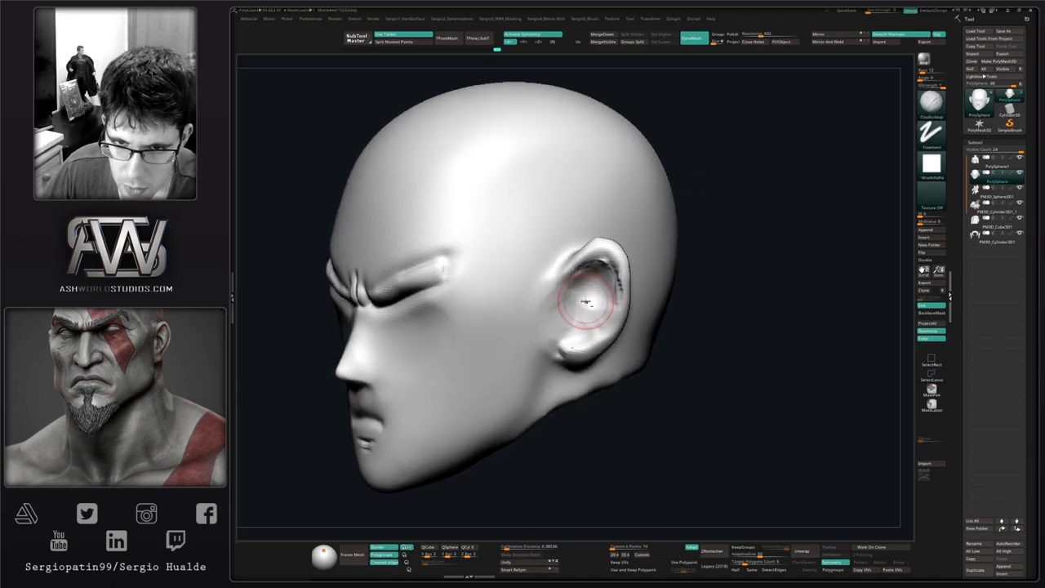
left_click_drag(586, 288, 590, 297, "alt")
right_click_drag(581, 300, 598, 306)
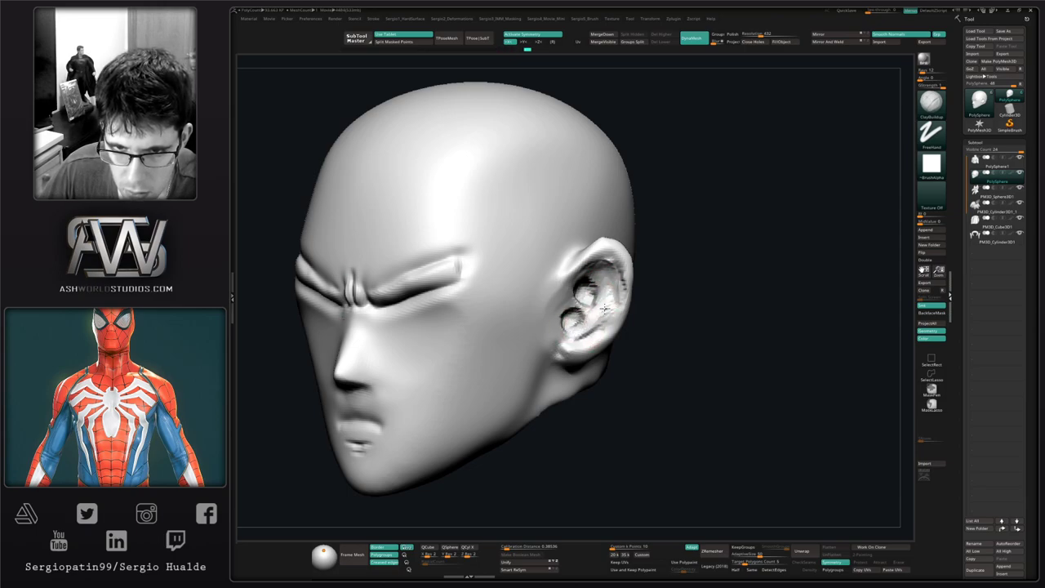
Deepen the inner ear hollow with the clay and DamStandard brushes, and reshape the ear's rear rim and lobe with the Move brush.
left_click_drag(604, 284, 603, 322)
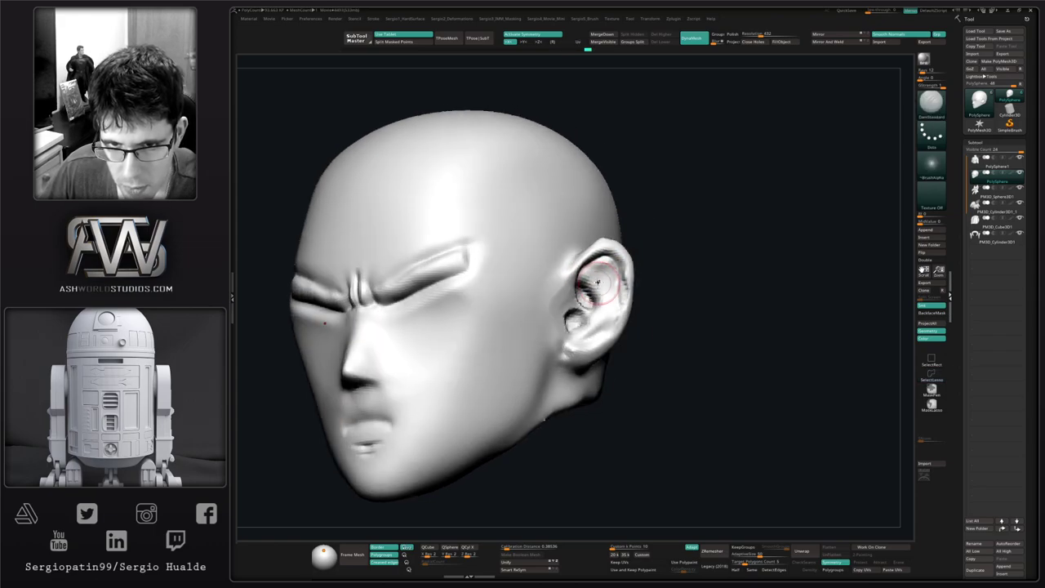
left_click_drag(591, 273, 596, 278)
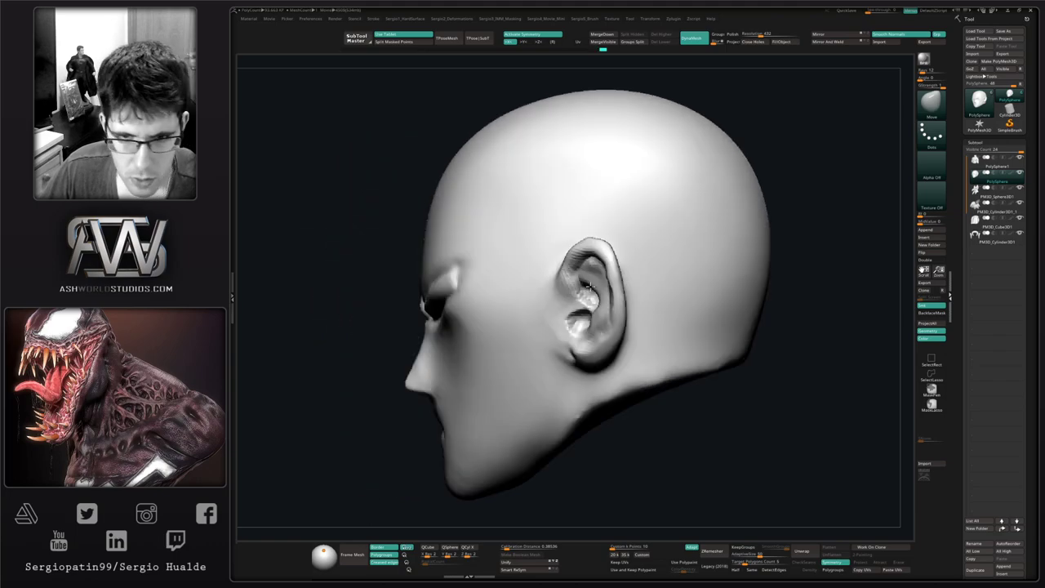
key("space")
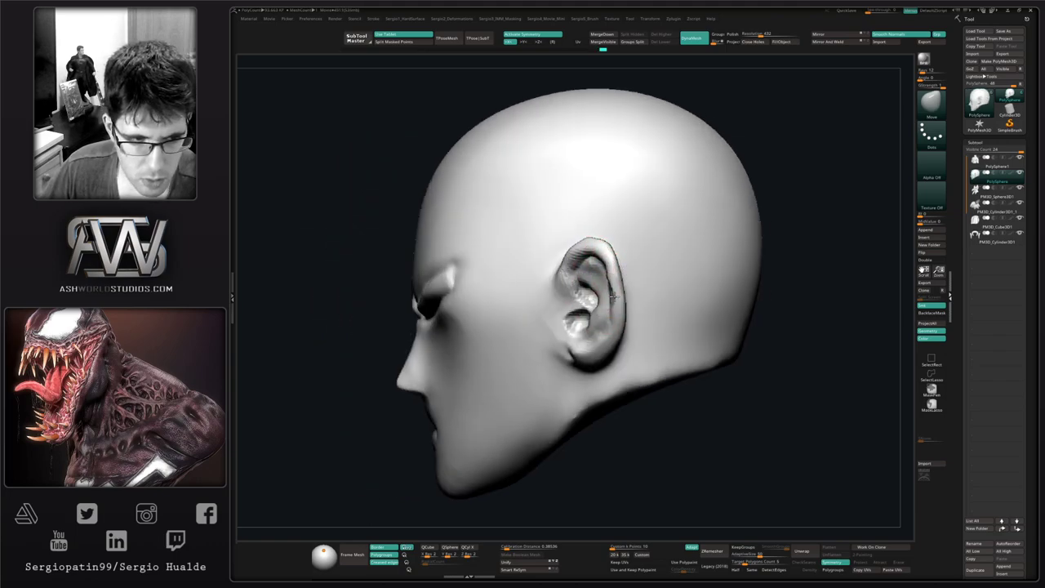
right_click_drag(615, 296, 620, 302)
left_click_drag(600, 342, 601, 353)
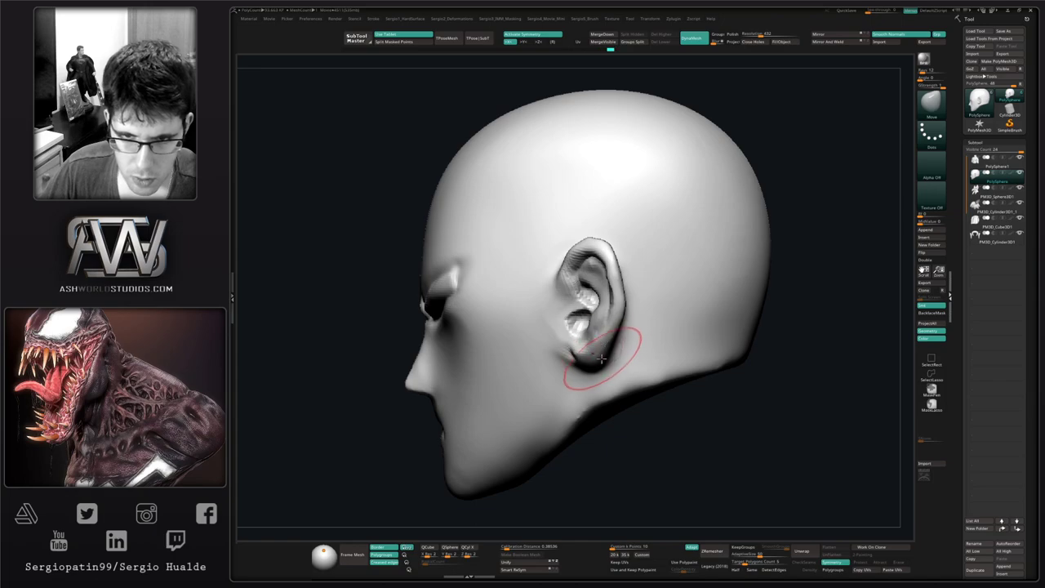
left_click_drag(623, 296, 627, 292)
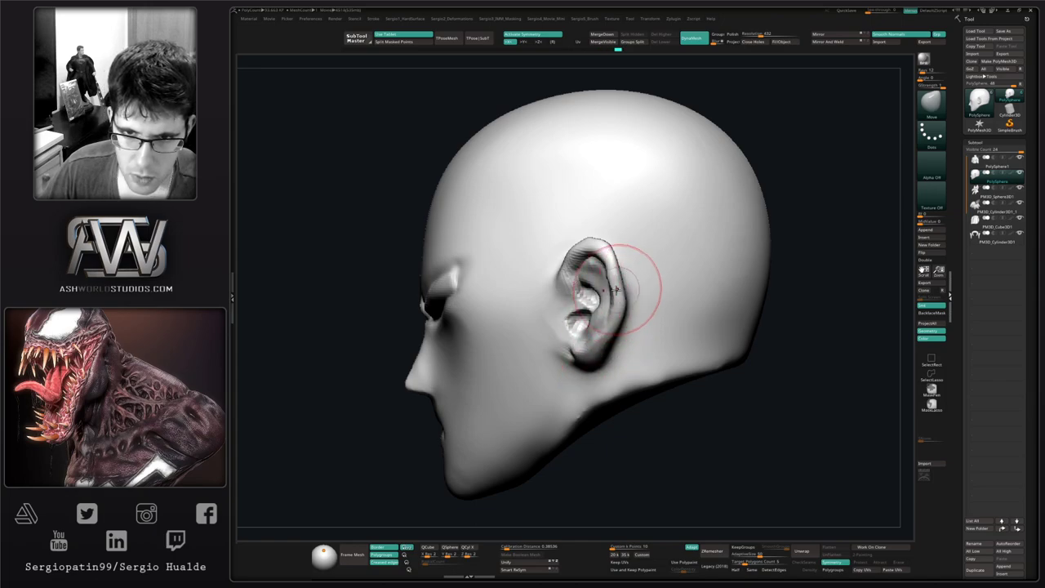
mouse_move(588, 255)
right_mouse_down()
mouse_move(604, 251)
mouse_move(629, 291)
right_mouse_up()
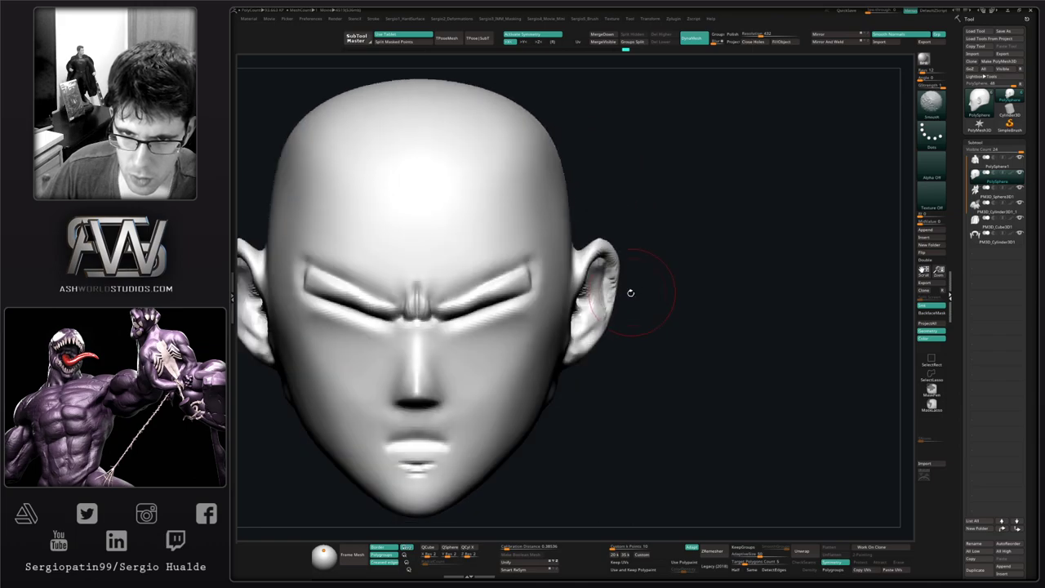
left_click_drag(619, 296, 613, 305)
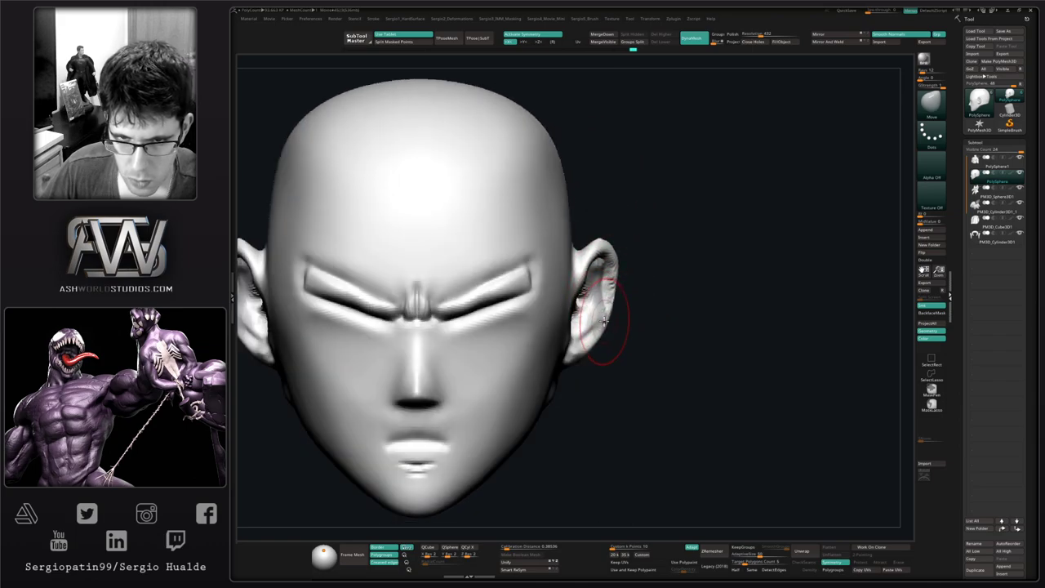
Carve the groove inside the ear's outer rim with the DamStandard brush and smooth the rim and lower fold.
right_click_drag(604, 320, 563, 319)
key("b")
key("d")
key("s")
key("s")
left_click_drag(614, 300, 592, 314)
right_click_drag(624, 297, 600, 290)
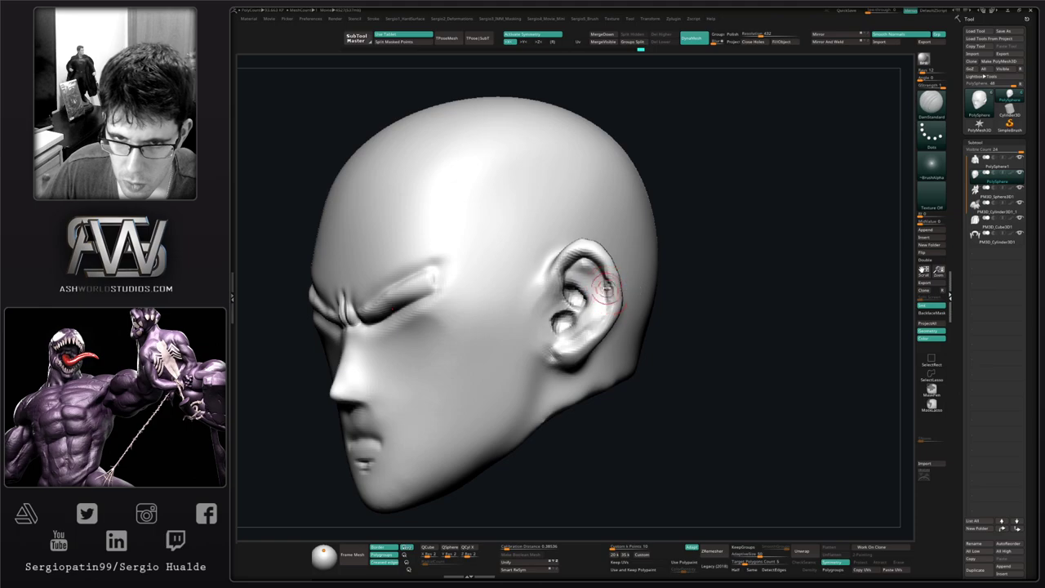
left_click_drag(606, 288, 606, 277, "shift")
right_click_drag(602, 279, 623, 284)
left_click_drag(602, 270, 607, 302)
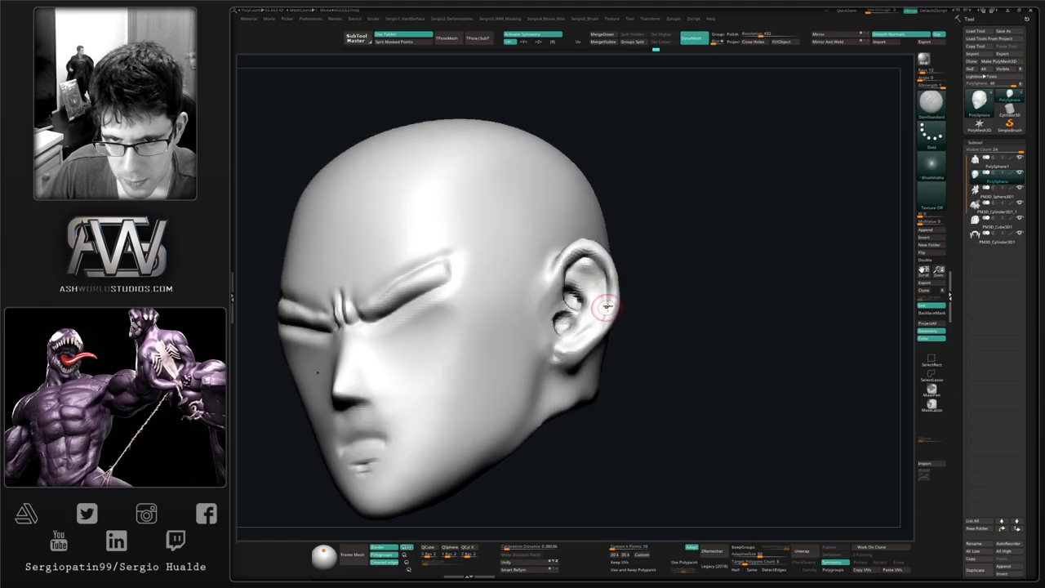
right_click_drag(606, 306, 600, 326)
left_click_drag(567, 351, 589, 327, "shift")
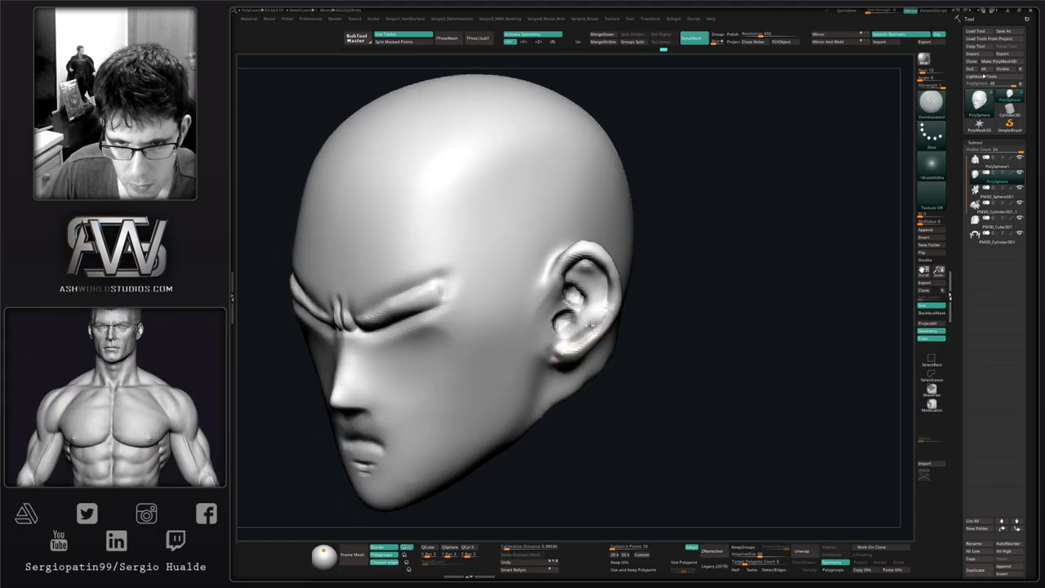
Carve the creases under the earlobe and behind the ear where it meets the skull with the DamStandard brush.
right_click_drag(544, 360, 561, 342)
left_click_drag(548, 349, 576, 371)
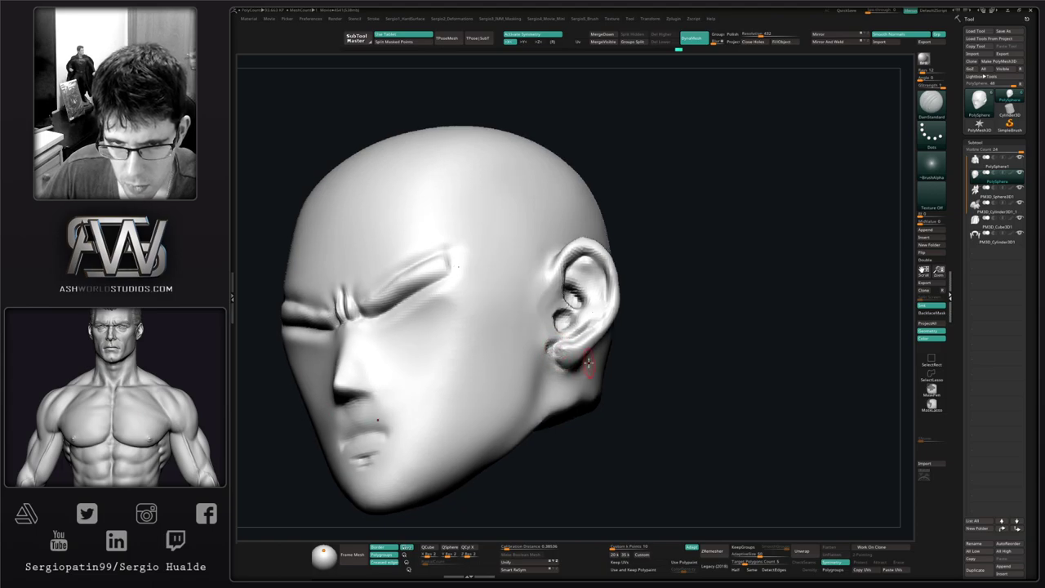
mouse_move(588, 361)
right_mouse_down()
mouse_move(548, 359)
mouse_move(608, 353)
mouse_move(621, 384)
right_mouse_up()
left_click_drag(624, 238, 623, 290)
right_click_drag(622, 289, 622, 257)
left_click_drag(621, 257, 613, 267)
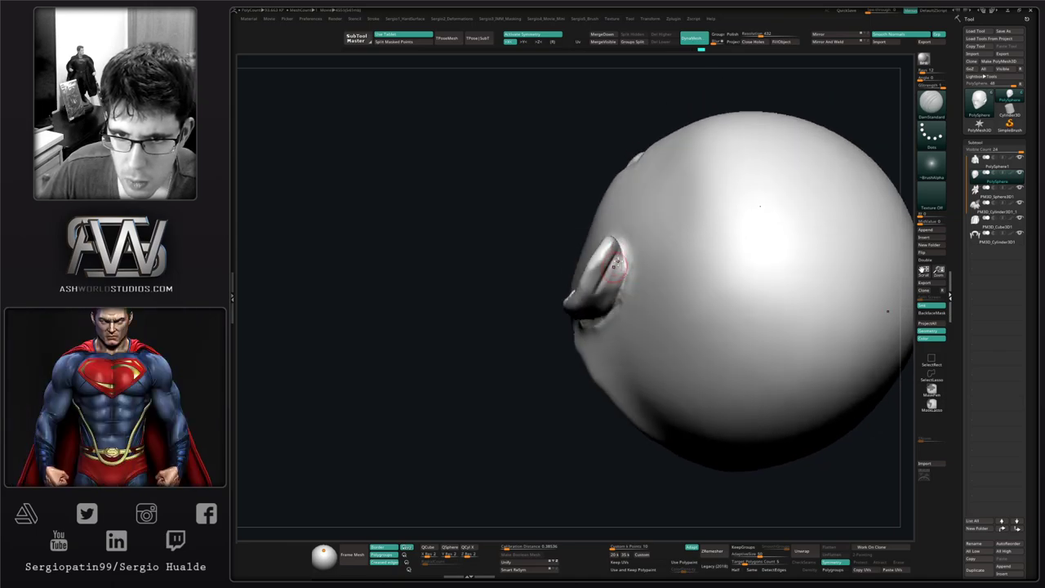
left_click_drag(594, 303, 623, 251)
right_click_drag(597, 309, 610, 262)
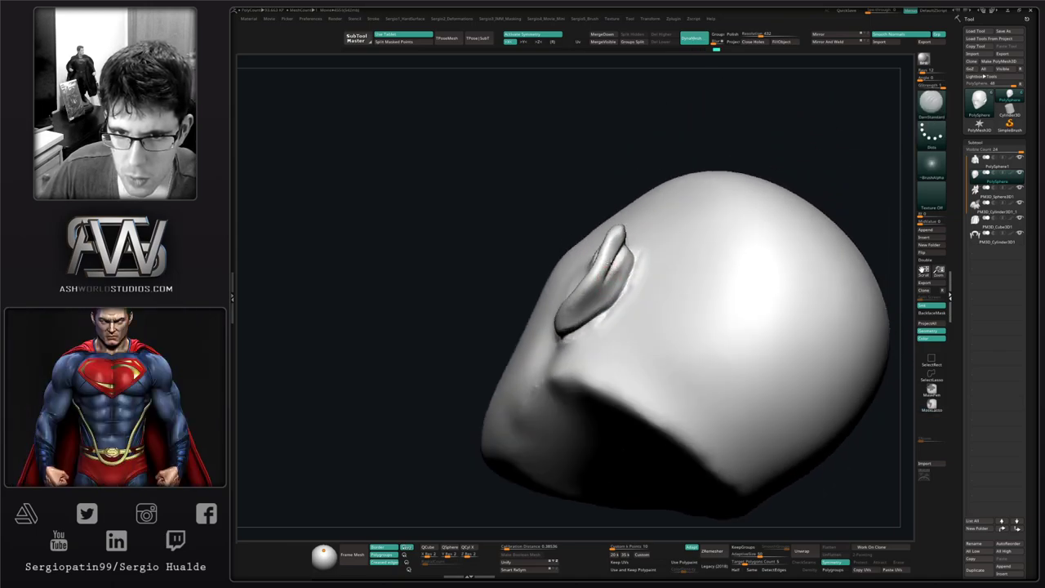
Sculpt the back of the ear where it joins the skull with the ClayBuildup brush.
mouse_move(563, 337)
right_mouse_down()
mouse_move(584, 322)
mouse_move(576, 319)
right_mouse_up()
key("b")
key("c")
key("b")
left_click_drag(589, 295, 628, 250)
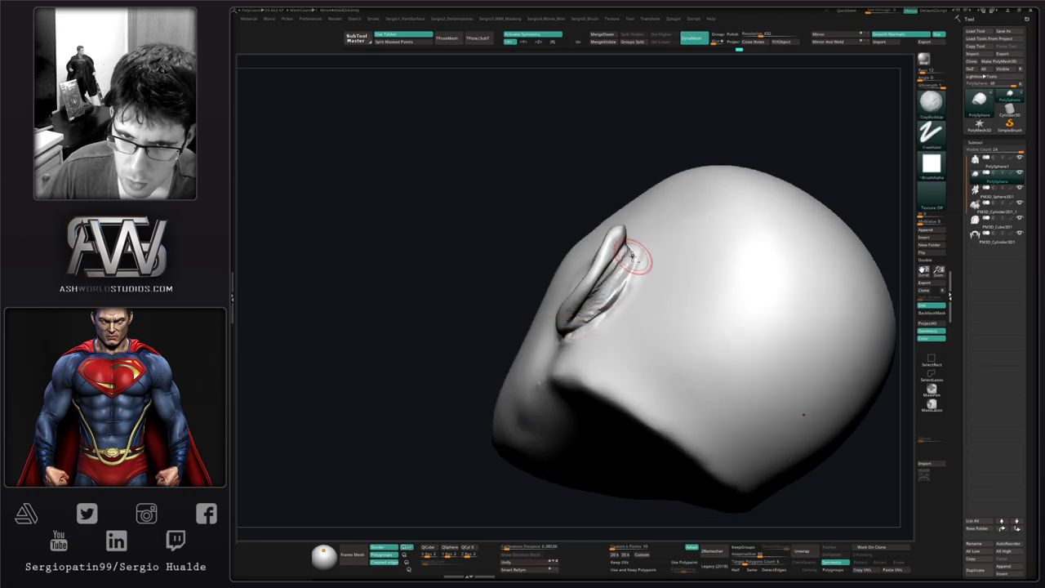
right_click_drag(632, 256, 630, 260)
left_click_drag(630, 260, 610, 293)
mouse_move(589, 319)
right_mouse_down()
mouse_move(629, 286)
mouse_move(613, 297)
mouse_move(626, 304)
mouse_move(615, 313)
mouse_move(634, 315)
mouse_move(602, 320)
right_mouse_up()
Adjust the back of the ear and its junction with the head using the Move brush, and smooth that area.
key("b")
key("m")
key("v")
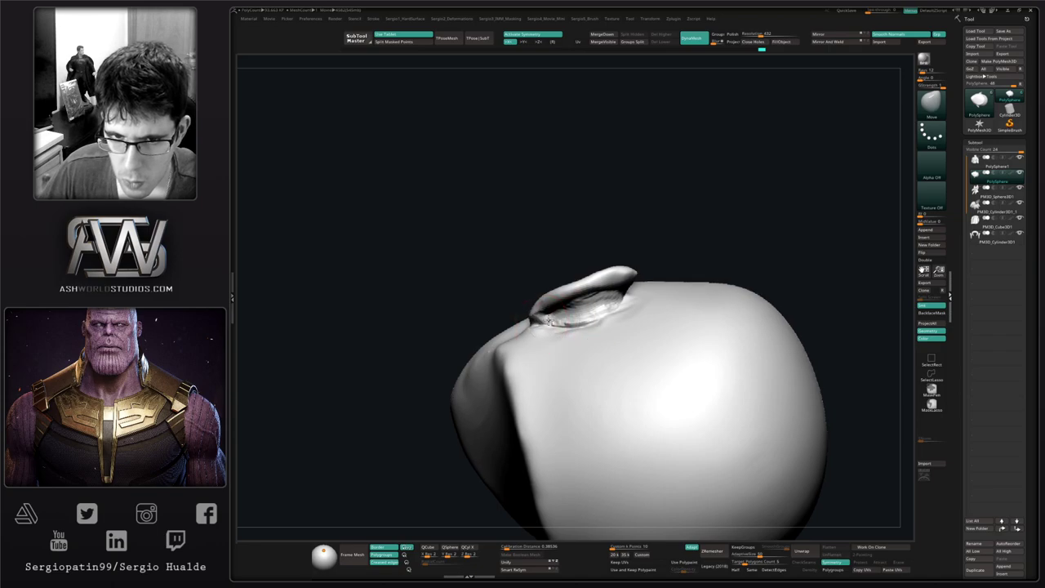
left_click_drag(550, 339, 555, 326)
right_click_drag(555, 327, 580, 325)
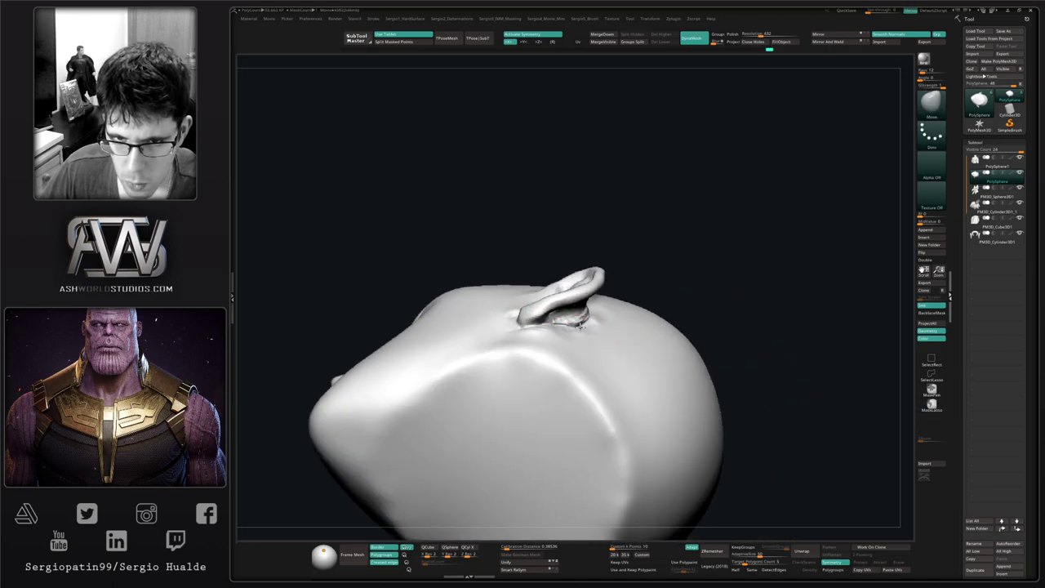
left_click_drag(580, 324, 562, 321, "shift")
mouse_move(562, 322)
right_mouse_down()
mouse_move(568, 336)
mouse_move(602, 320)
mouse_move(597, 311)
mouse_move(565, 320)
right_mouse_up()
Smooth the upper back of the ear, the lobe and the surface inside the outer rim.
key("b")
key("c")
key("b")
mouse_move(623, 292)
right_mouse_down()
mouse_move(594, 310)
mouse_move(607, 303)
right_mouse_up()
left_click_drag(613, 299, 630, 293, "shift")
mouse_move(629, 294)
right_mouse_down()
mouse_move(658, 371)
mouse_move(602, 338)
mouse_move(653, 343)
right_mouse_up()
left_click_drag(562, 353, 569, 339, "shift")
right_click_drag(538, 347, 568, 343)
right_click_drag(569, 343, 569, 384, "ctrl")
mouse_move(578, 347)
right_mouse_down()
mouse_move(557, 347)
mouse_move(607, 361)
mouse_move(561, 374)
right_mouse_up()
key("b")
key("m")
key("v")
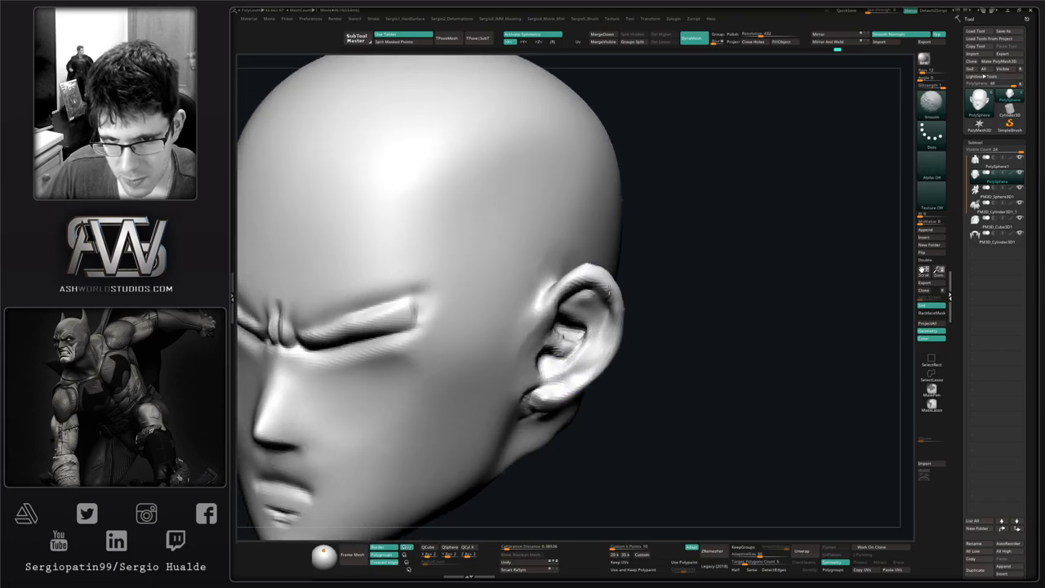
left_click_drag(595, 314, 601, 343, "shift")
mouse_move(601, 343)
right_mouse_down("ctrl")
mouse_move(576, 291)
mouse_move(615, 371)
mouse_move(630, 324)
mouse_move(621, 367)
right_mouse_up("ctrl")
right_click_drag(524, 368, 598, 332, "alt")
right_click_drag(598, 333, 601, 364, "ctrl")
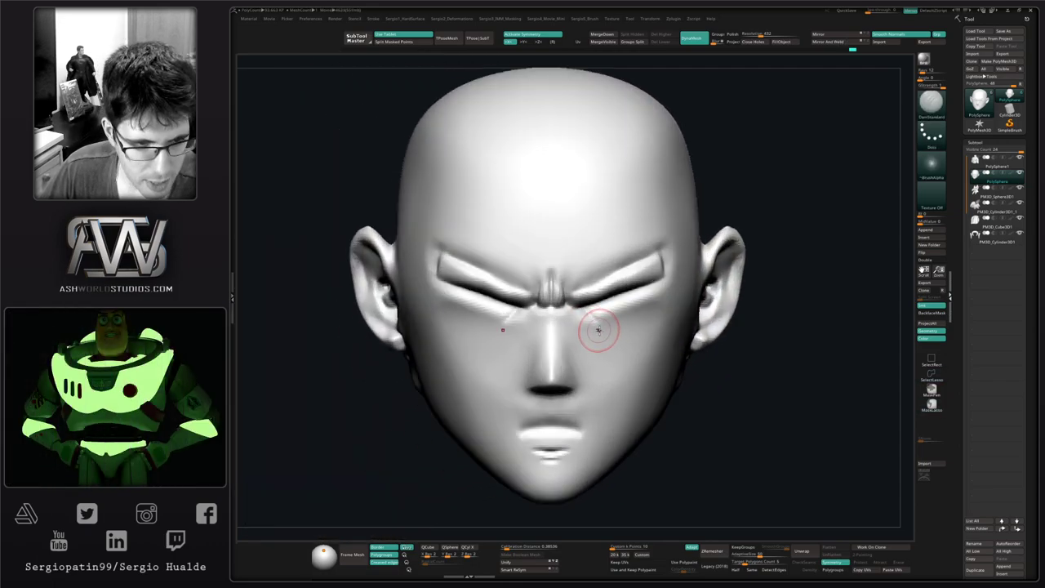
Pull the outer end of the eyebrow back and up toward the ear with the Move brush.
right_click_drag(617, 336, 565, 359)
mouse_move(565, 359)
right_mouse_down("ctrl")
mouse_move(571, 338)
mouse_move(581, 345)
right_mouse_up("ctrl")
key("b")
key("m")
key("v")
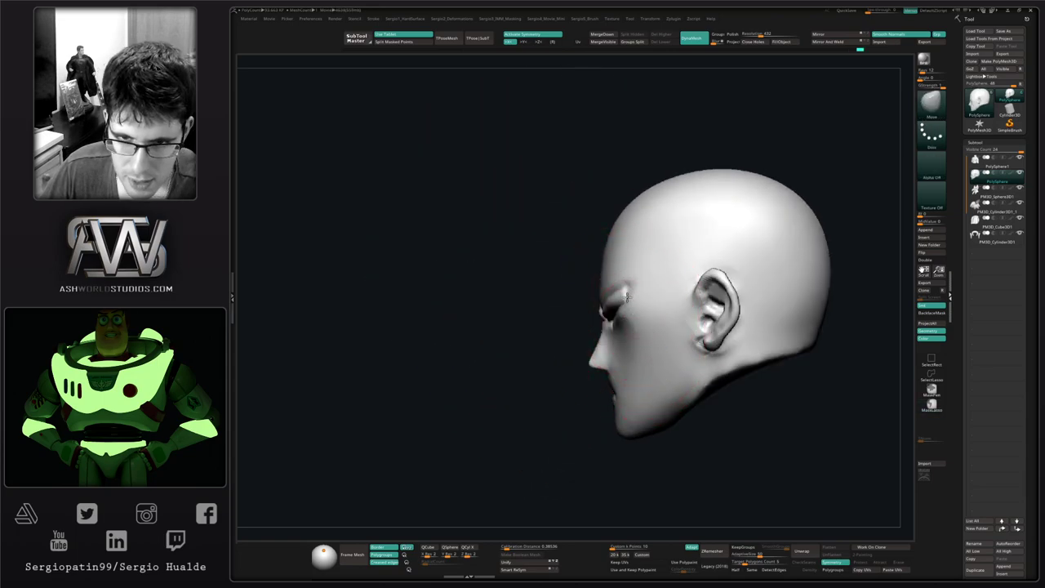
left_click_drag(639, 300, 658, 285)
mouse_move(635, 302)
right_mouse_down()
mouse_move(651, 301)
mouse_move(633, 302)
right_mouse_up()
key("ctrl+z")
left_click_drag(632, 301, 664, 277)
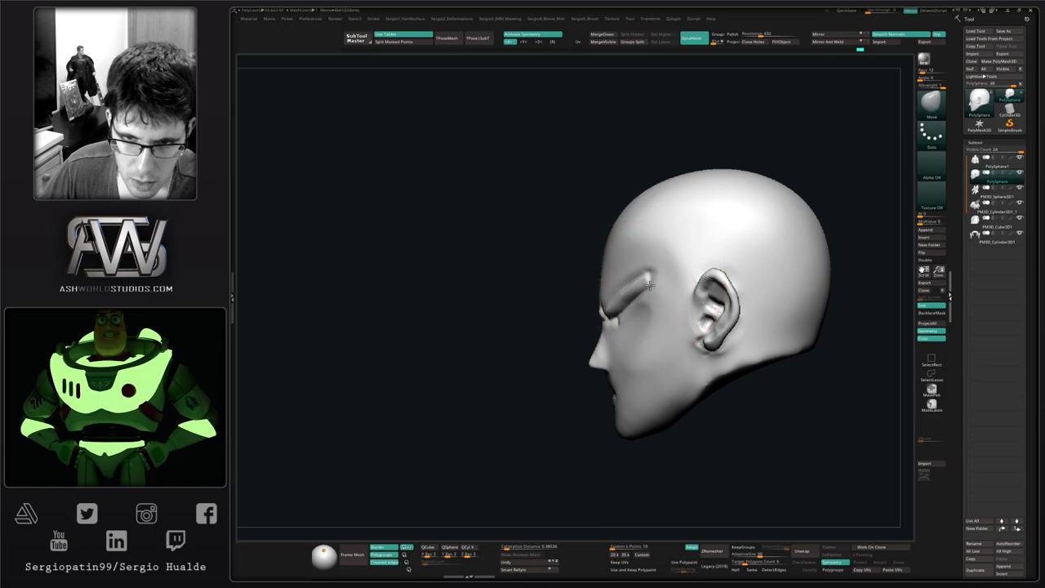
right_click_drag(628, 294, 671, 294)
left_click_drag(655, 287, 670, 279)
right_click_drag(670, 279, 604, 282)
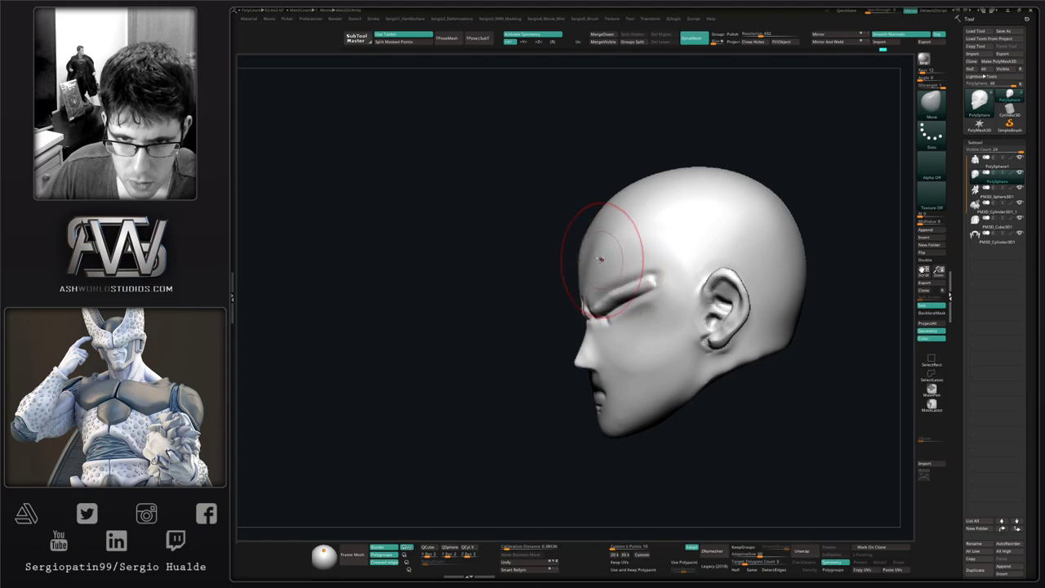
Adjust the forehead, cheek and mouth profile with the Move brush and smooth the cheek.
left_click_drag(601, 259, 595, 246)
right_click_drag(619, 365, 575, 329, "alt")
left_click_drag(598, 336, 602, 338)
right_click_drag(575, 345, 584, 347)
left_click_drag(568, 357, 558, 357)
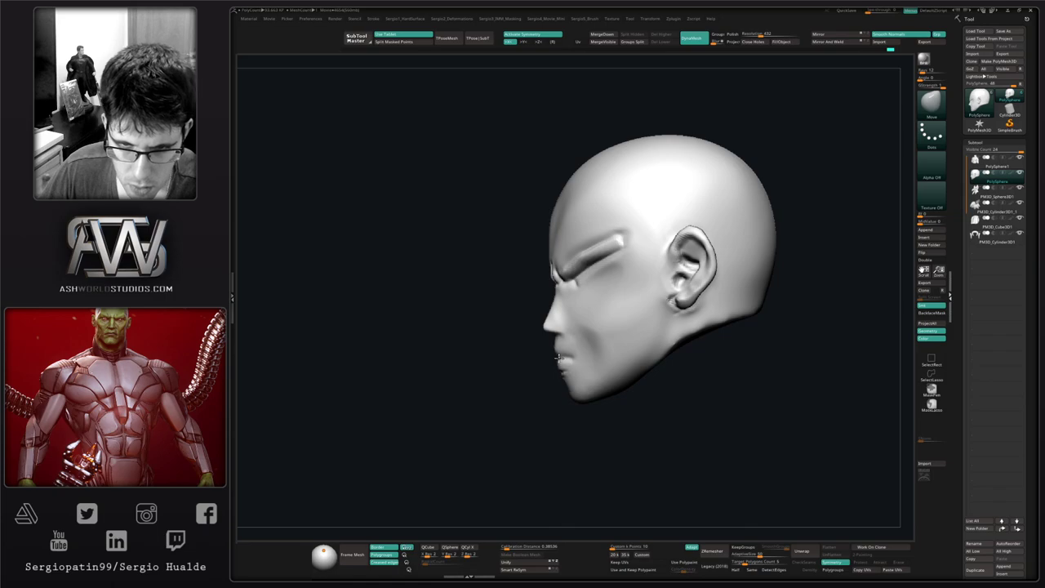
right_click_drag(581, 356, 610, 340)
left_click_drag(598, 348, 608, 324, "shift")
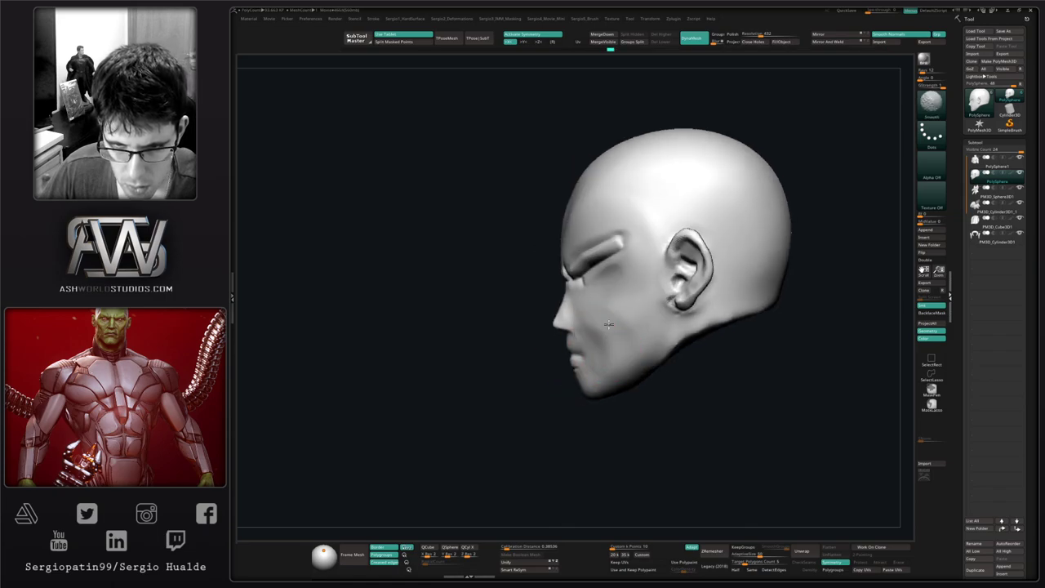
Define the mouth line with the DamStandard brush and flatten the lip area with the TrimDynamic brush.
mouse_move(612, 344)
right_mouse_down()
mouse_move(577, 359)
mouse_move(583, 350)
mouse_move(566, 378)
mouse_move(580, 381)
right_mouse_up()
key("b")
key("d")
key("s")
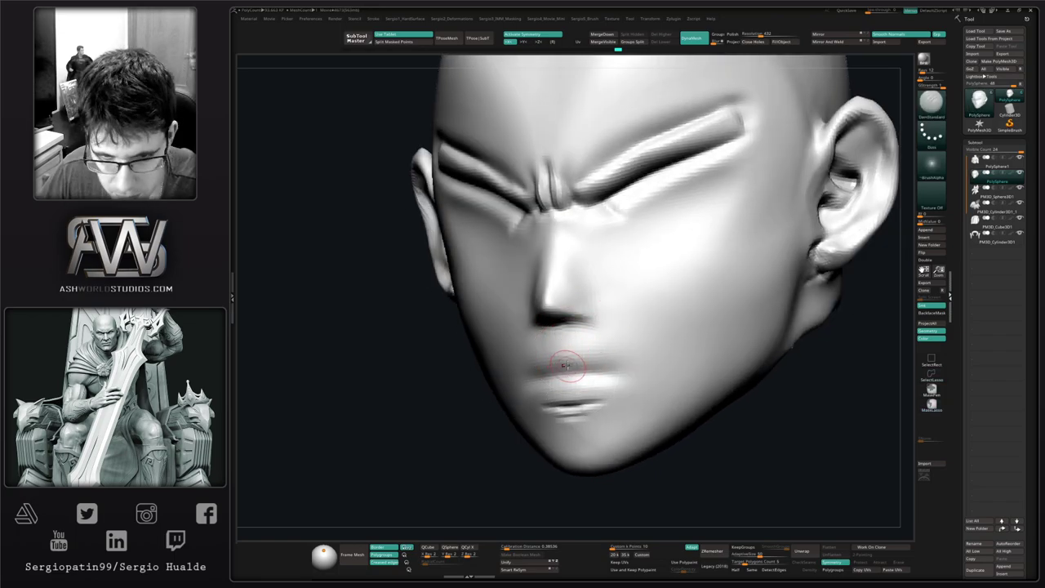
left_click_drag(634, 375, 635, 375)
right_click_drag(620, 374, 571, 371)
key("b")
key("t")
key("d")
left_click_drag(560, 365, 630, 375)
Reshape the lips and chin with the Move brush.
right_click_drag(641, 377, 591, 369)
key("b")
key("m")
key("v")
left_click_drag(582, 354, 577, 384)
right_click_drag(589, 418, 589, 374, "alt")
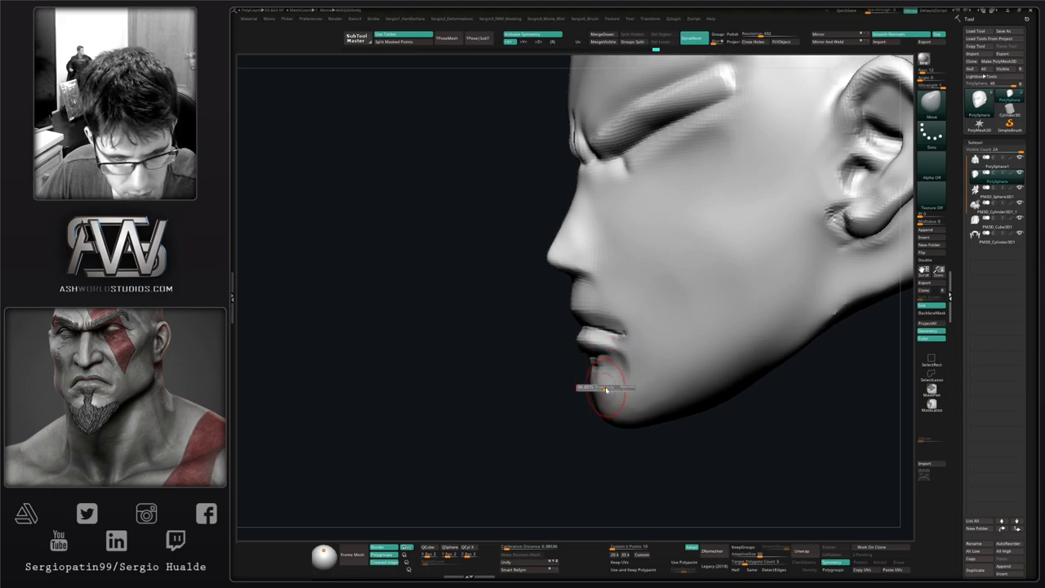
right_click_drag(617, 436, 620, 398, "alt")
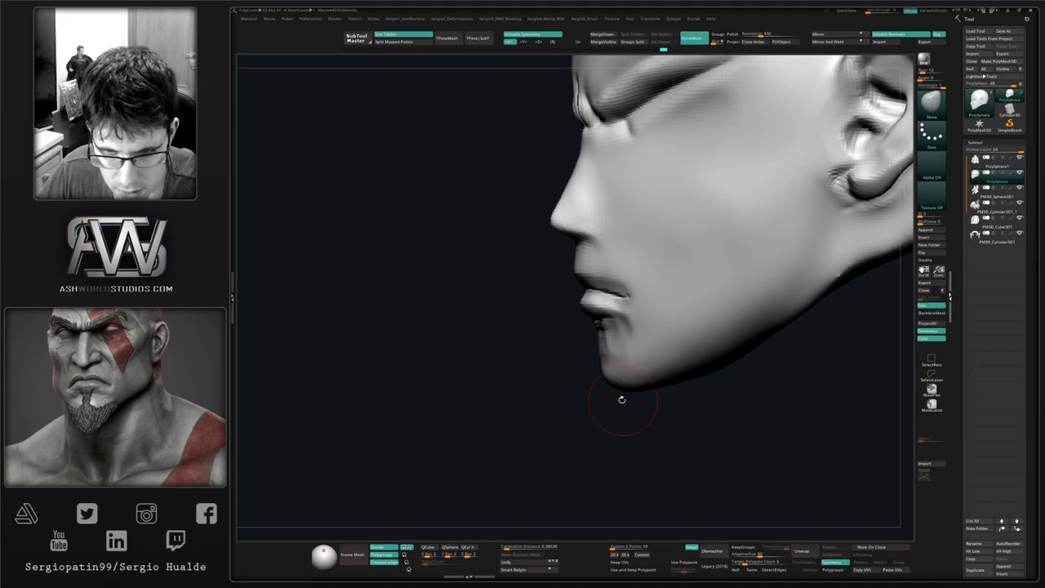
left_click_drag(629, 391, 636, 388)
right_click_drag(639, 390, 659, 381)
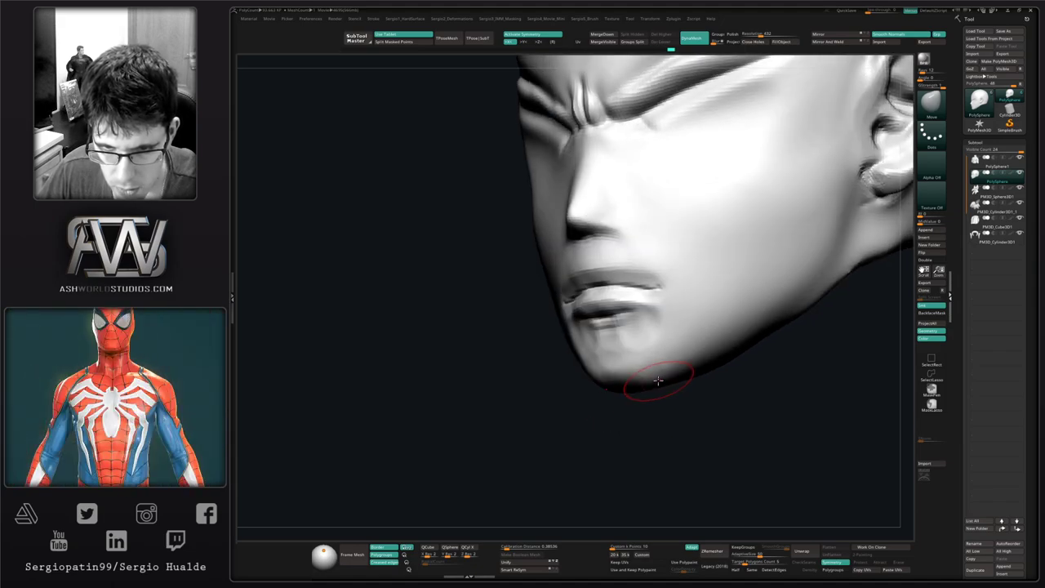
Flatten the chin and the area below the lower lip with the TrimDynamic brush, and smooth the cheek.
key("ctrl+shift+t")
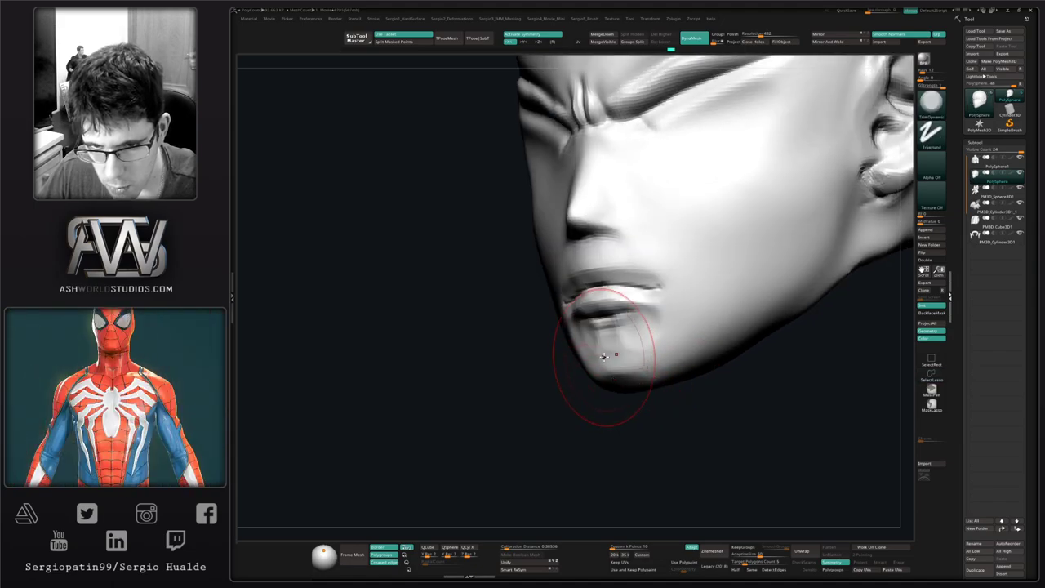
left_click_drag(608, 354, 653, 350)
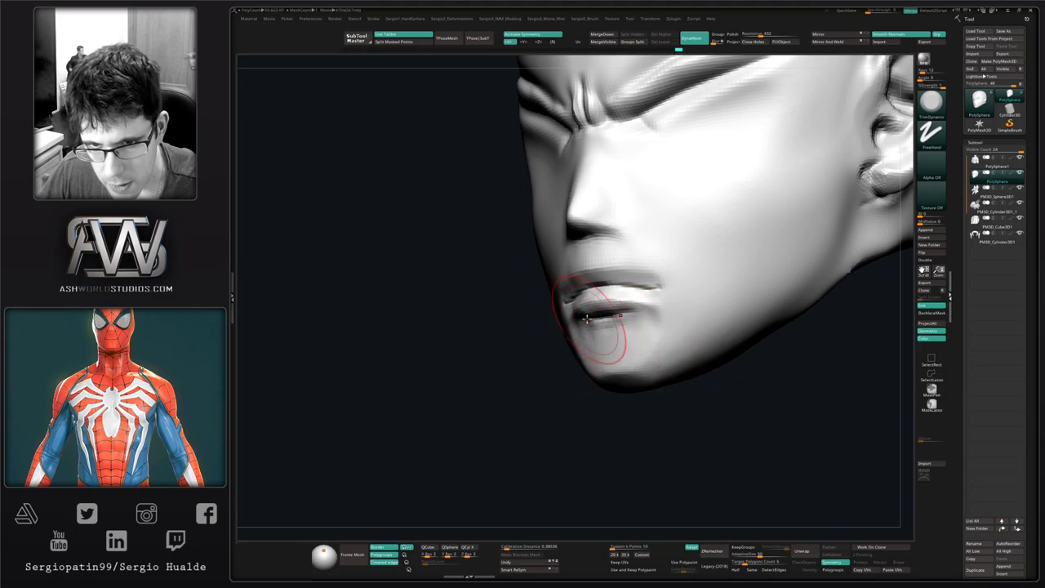
left_click_drag(592, 318, 671, 327)
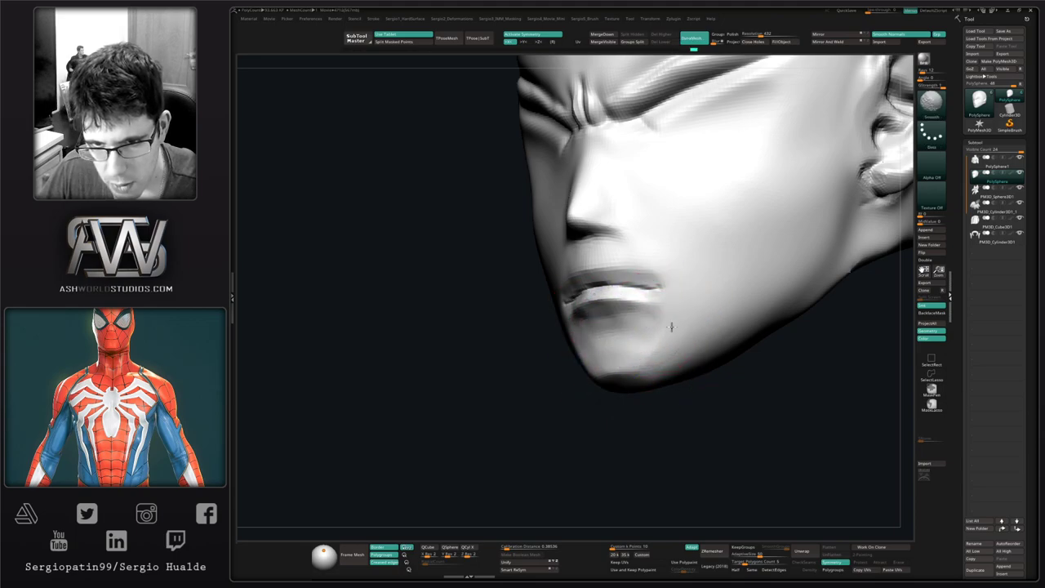
left_click_drag(695, 271, 691, 275, "shift")
mouse_move(522, 305)
right_mouse_down()
mouse_move(681, 305)
mouse_move(563, 308)
right_mouse_up()
mouse_move(563, 308)
right_mouse_down()
mouse_move(709, 343)
mouse_move(576, 331)
mouse_move(599, 346)
right_mouse_up()
mouse_move(599, 347)
right_mouse_down()
mouse_move(583, 350)
mouse_move(590, 321)
right_mouse_up()
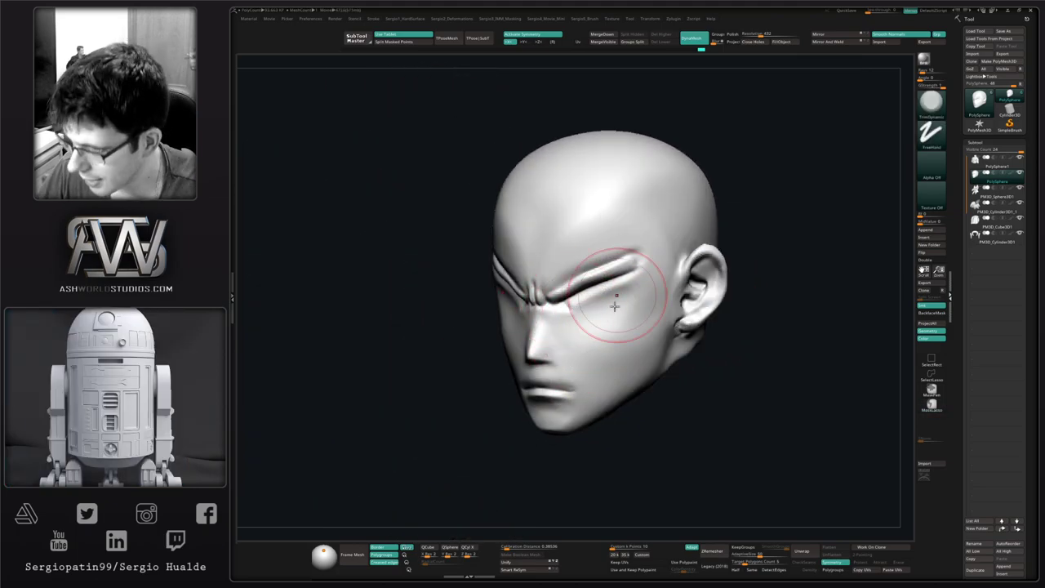
Refine the face's side profile around the brow and forehead with the Move brush at different sizes.
mouse_move(578, 304)
right_mouse_down()
mouse_move(589, 331)
mouse_move(561, 333)
mouse_move(593, 319)
right_mouse_up()
key("b")
key("m")
key("v")
key("s")
left_click_drag(587, 323, 598, 323)
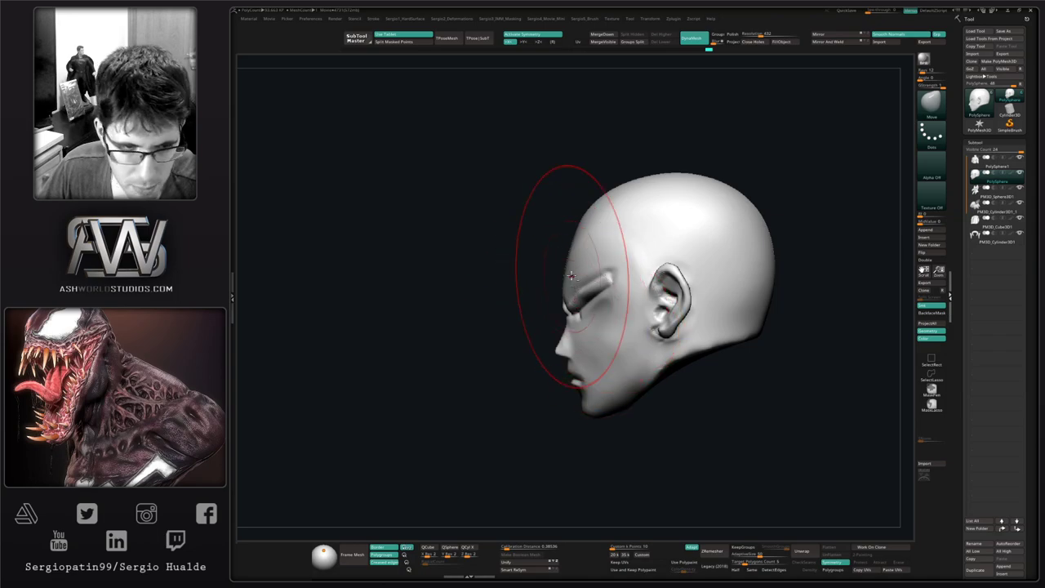
right_click_drag(573, 273, 580, 307, "alt")
right_click_drag(581, 307, 575, 342, "ctrl")
key("s")
left_click_drag(574, 343, 567, 343)
right_click_drag(564, 320, 569, 350, "ctrl")
left_click_drag(571, 342, 557, 336)
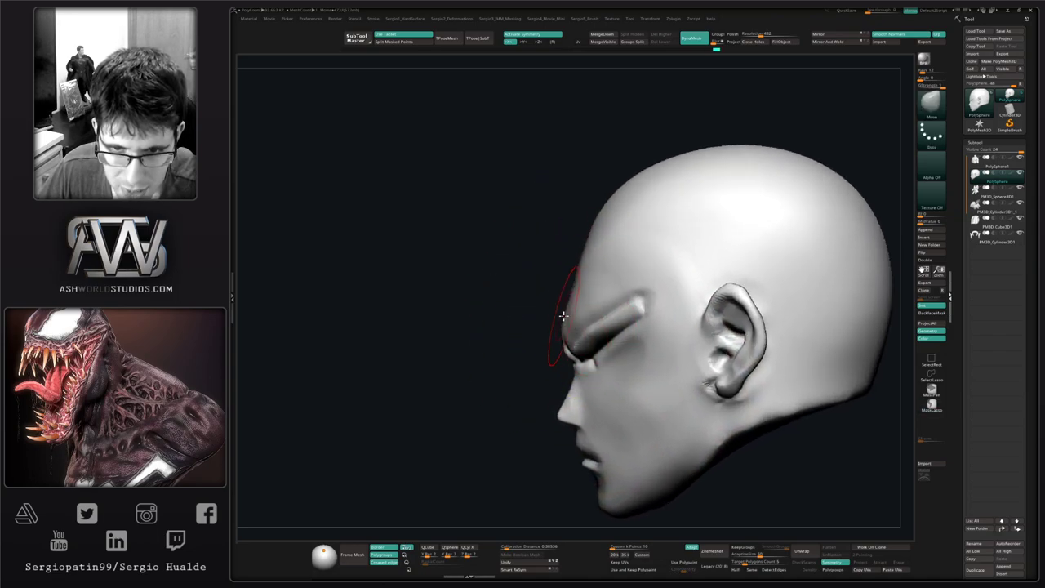
Flatten the forehead above the brows with the TrimDynamic brush and smooth the area near the temple.
right_click_drag(563, 316, 578, 304)
key("b")
key("t")
key("d")
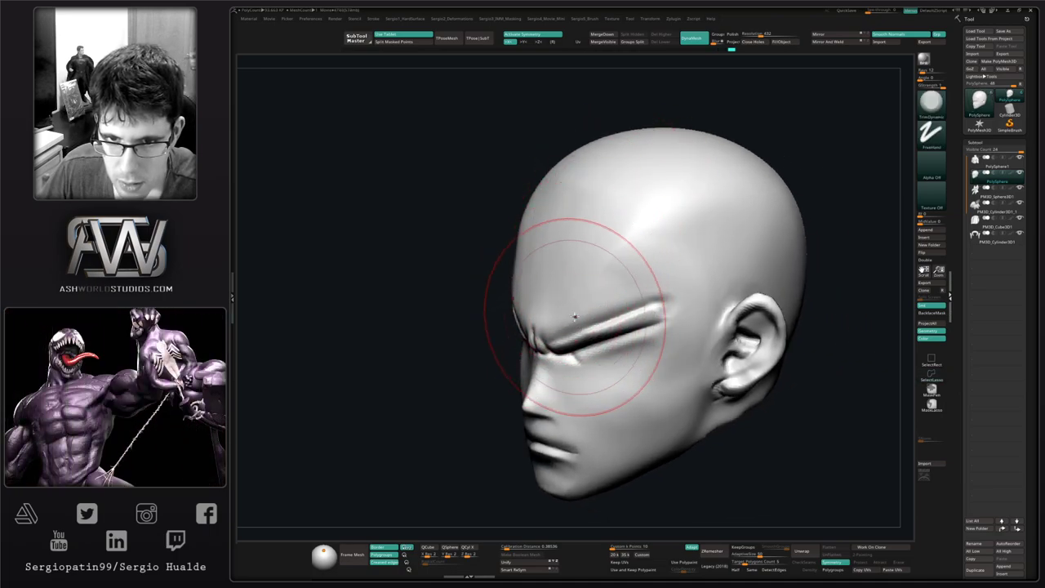
mouse_move(681, 263)
right_mouse_down()
mouse_move(718, 263)
mouse_move(682, 265)
right_mouse_up()
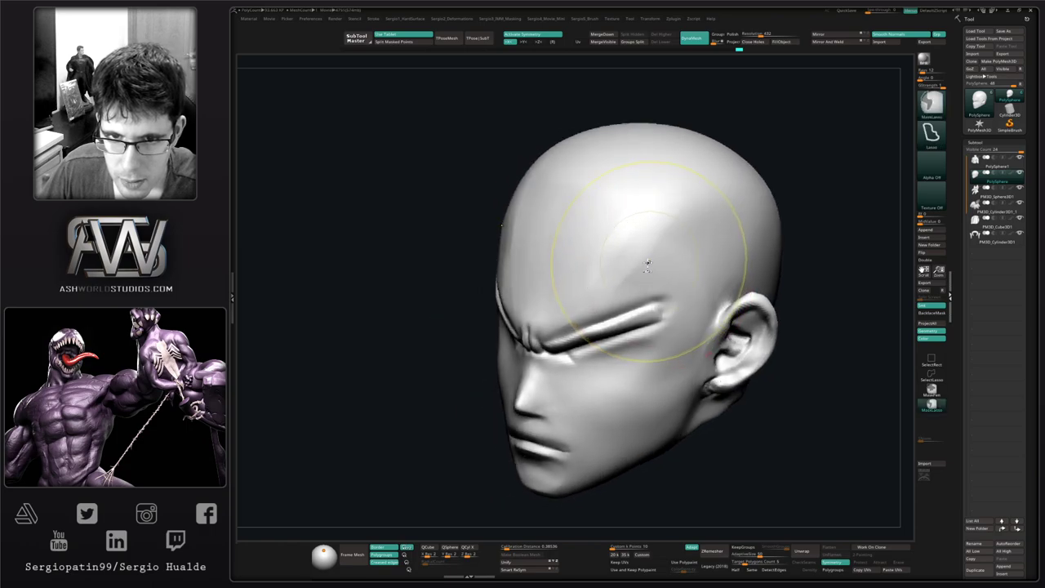
mouse_move(642, 274)
left_mouse_down()
mouse_move(635, 286)
mouse_move(617, 289)
mouse_move(623, 279)
mouse_move(574, 302)
left_mouse_up()
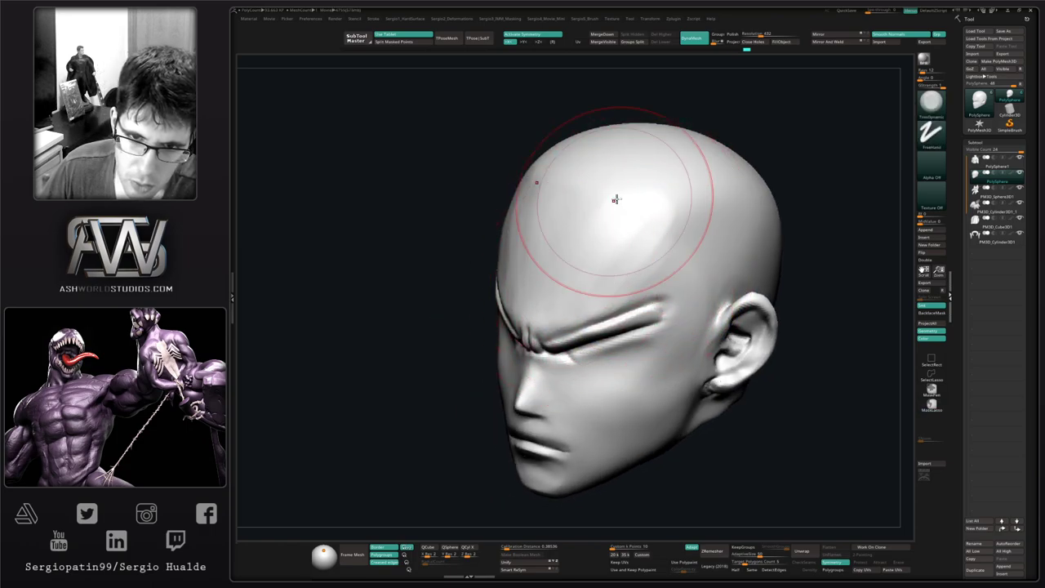
mouse_move(616, 199)
right_mouse_down("ctrl")
mouse_move(602, 250)
mouse_move(630, 339)
right_mouse_up("ctrl")
mouse_move(630, 327)
left_mouse_down("shift")
mouse_move(627, 304)
mouse_move(636, 324)
left_mouse_up("shift")
Adjust the side contour of the forehead above the brow with the Move brush.
key("b")
key("m")
key("v")
left_click_drag(639, 280, 649, 277)
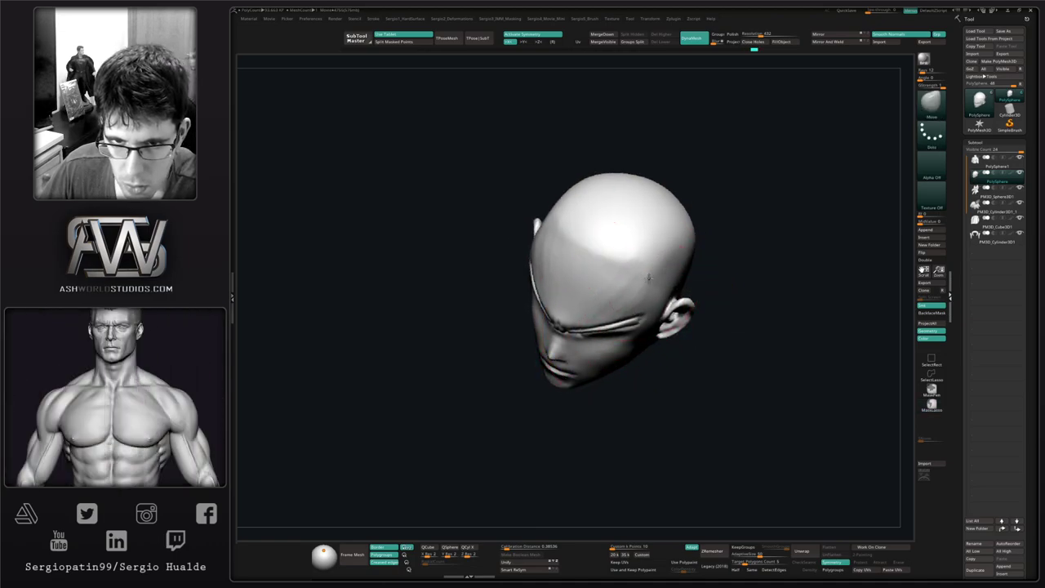
right_click_drag(599, 282, 630, 270)
mouse_move(509, 267)
right_mouse_down()
mouse_move(524, 268)
mouse_move(408, 274)
right_mouse_up()
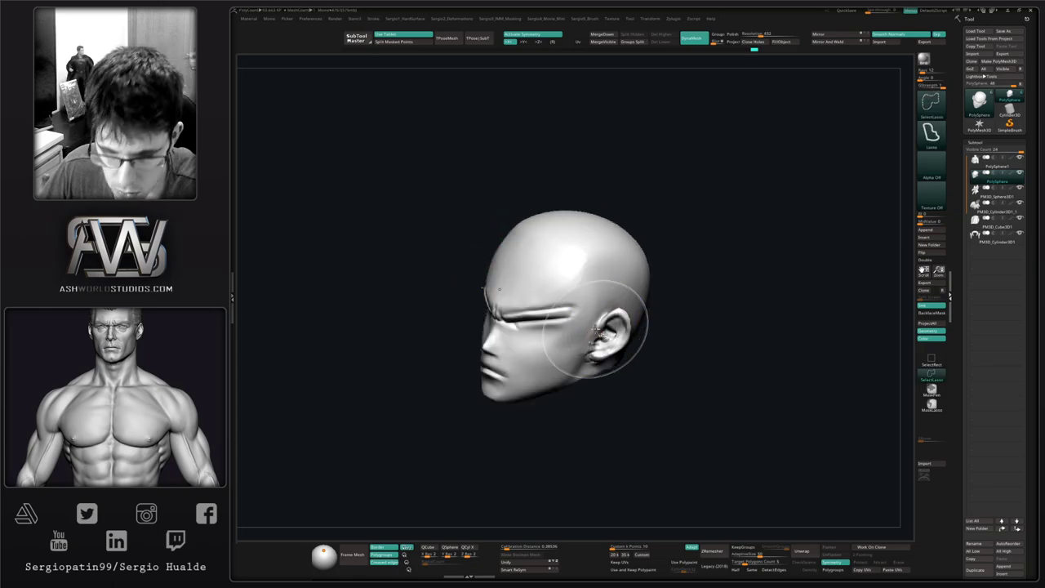
Flatten the cheek and temple with the TrimDynamic brush, smooth the forehead, and undo the last stroke.
key("b")
key("t")
key("d")
mouse_move(592, 295)
right_mouse_down()
mouse_move(654, 305)
mouse_move(539, 317)
mouse_move(618, 313)
right_mouse_up()
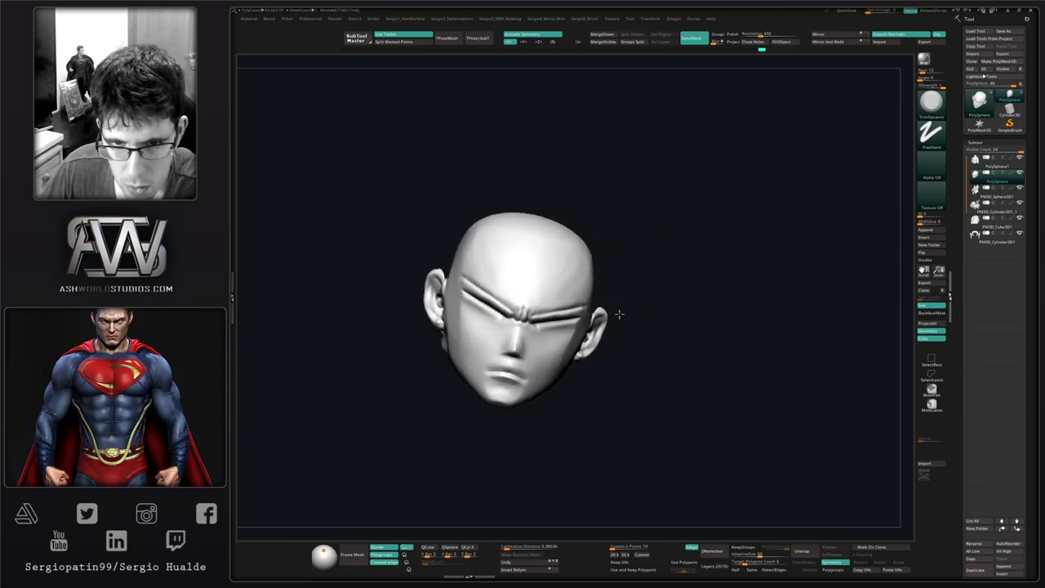
right_click_drag(656, 343, 608, 346)
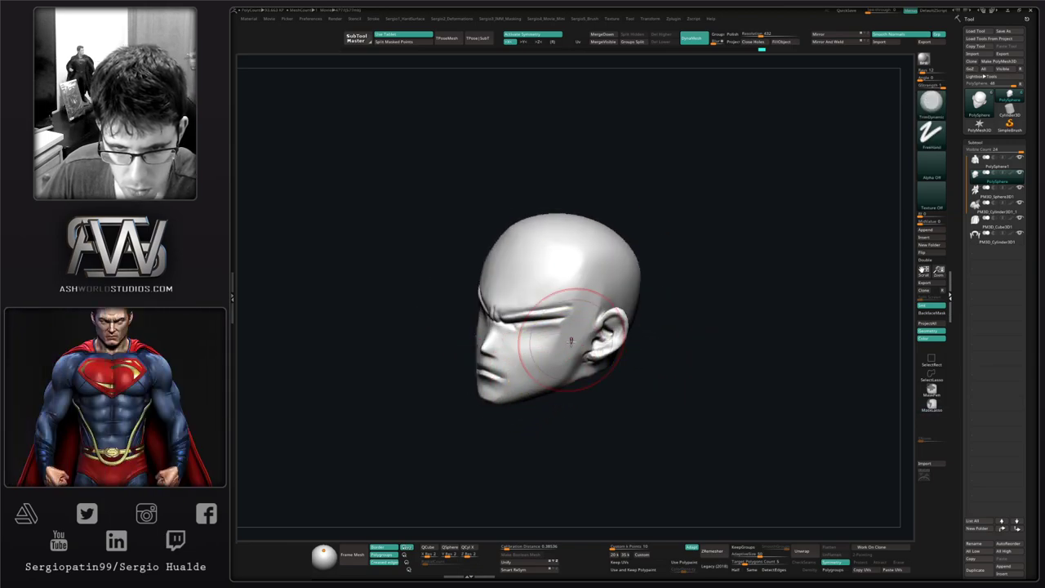
mouse_move(580, 325)
right_mouse_down()
mouse_move(535, 344)
mouse_move(564, 357)
right_mouse_up()
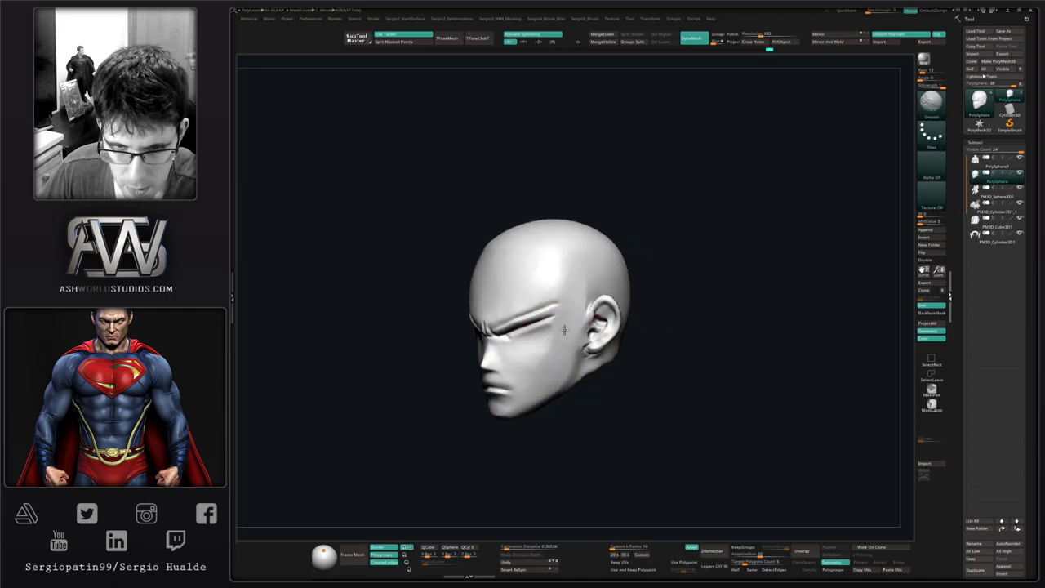
left_click_drag(505, 258, 517, 292, "shift")
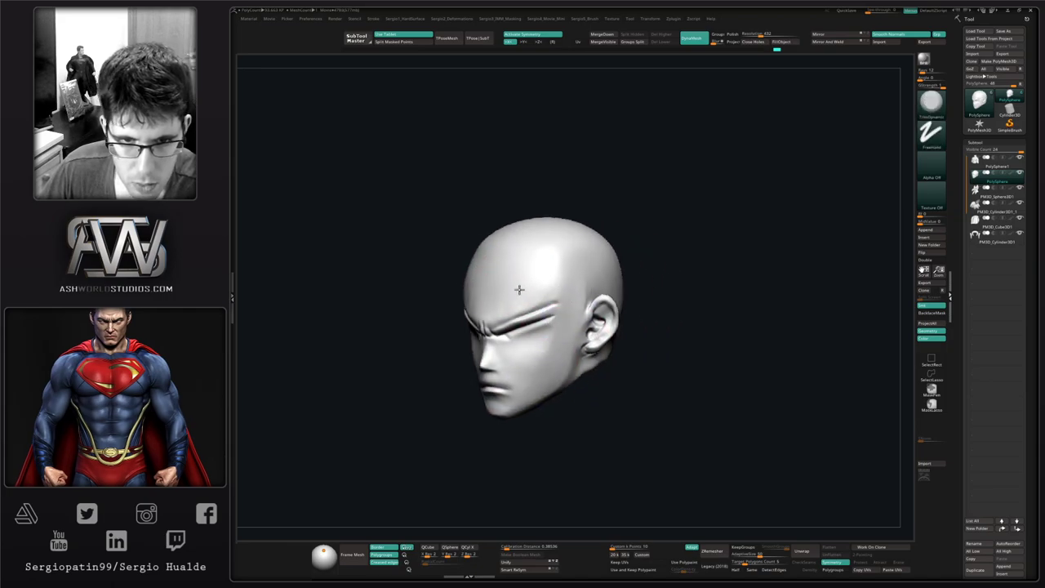
mouse_move(517, 291)
right_mouse_down()
mouse_move(548, 280)
mouse_move(551, 291)
right_mouse_up()
key("ctrl+z")
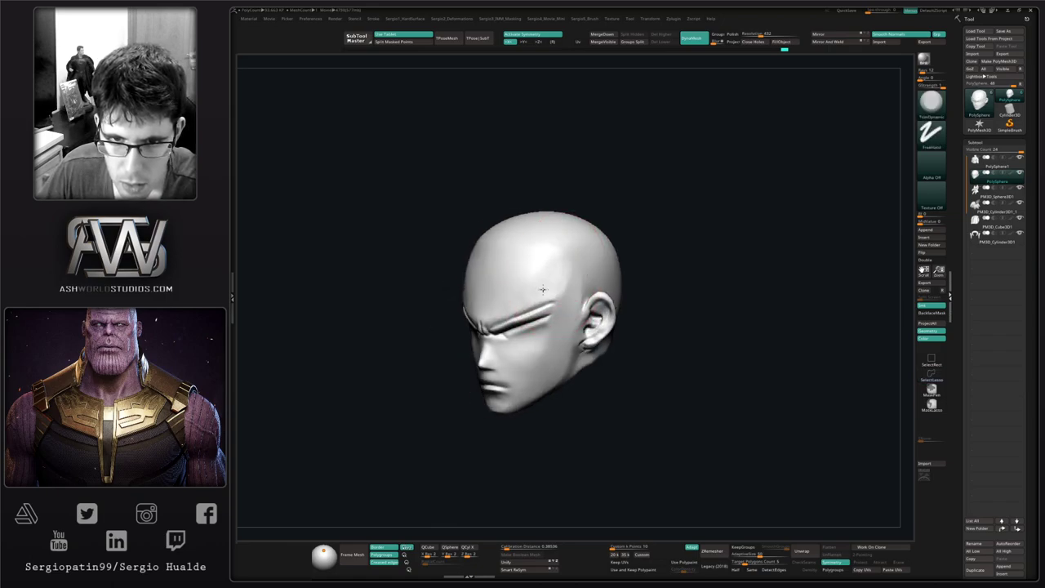
right_click_drag(558, 312, 562, 322)
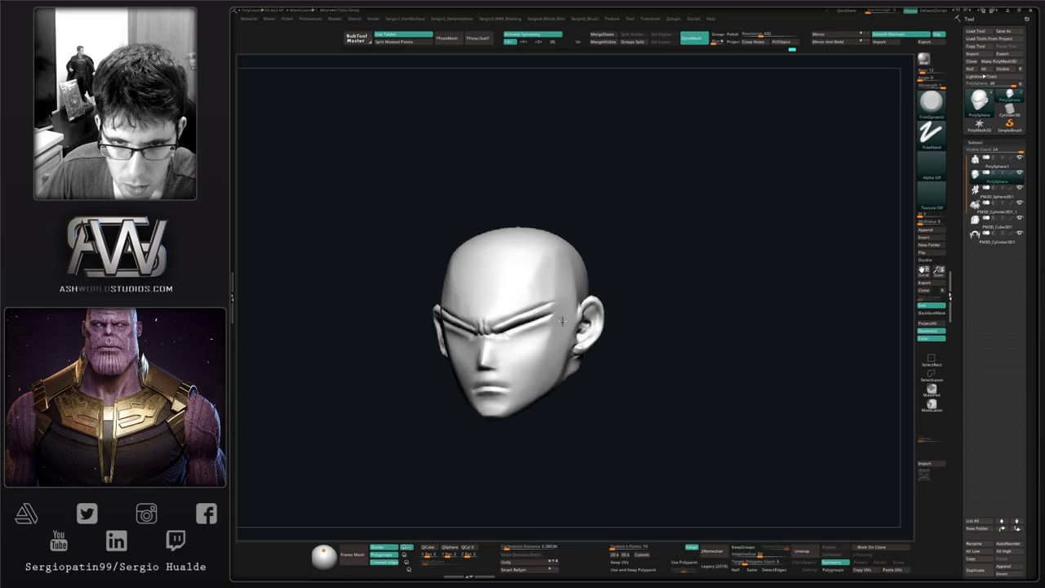
Check the face with the hair and body shown, and reshape the brow on the isolated head with the Move brush.
key("shift")
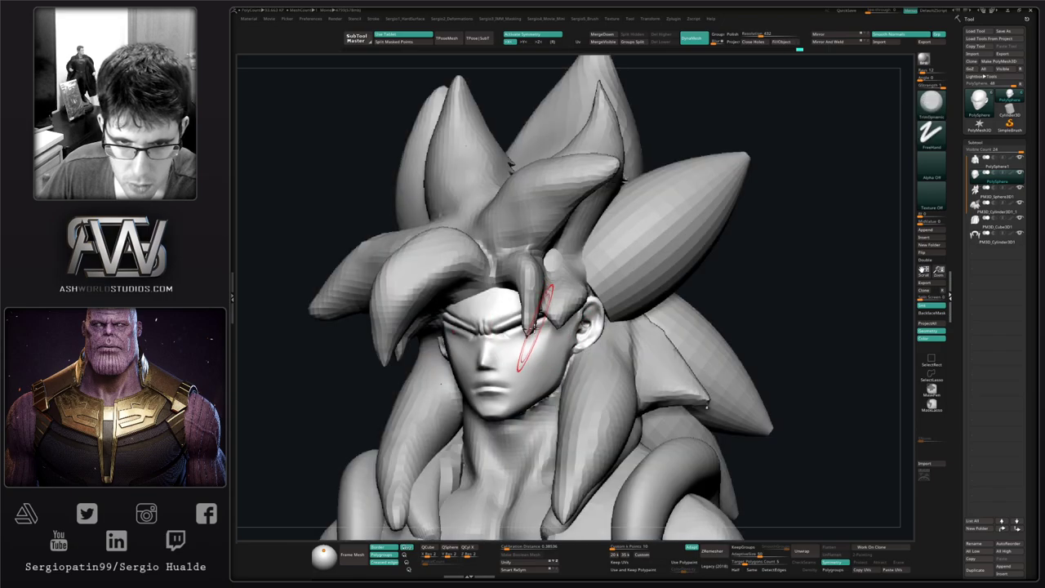
right_click_drag(506, 343, 522, 326)
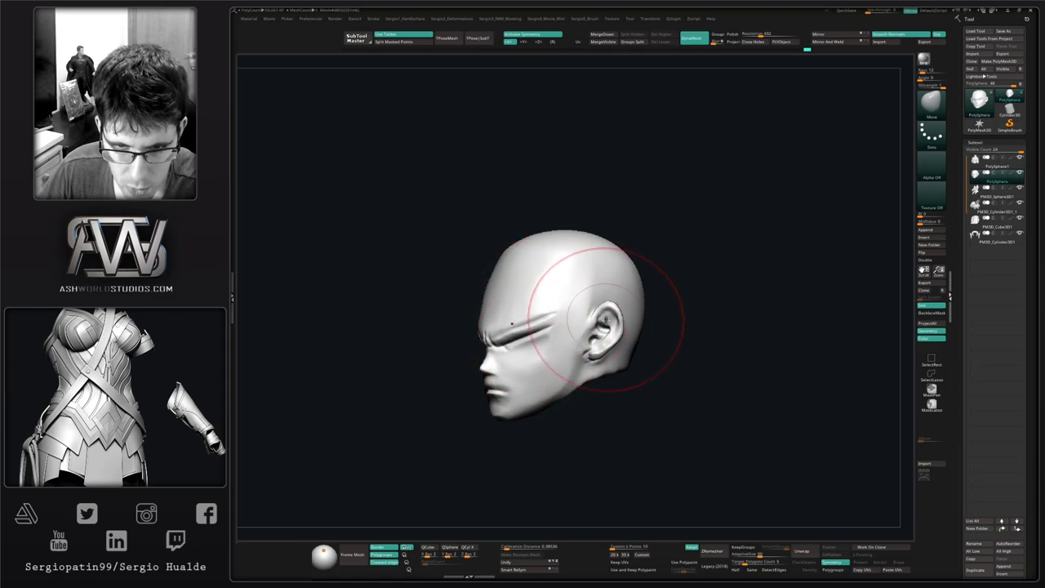
mouse_move(587, 362)
right_mouse_down()
mouse_move(616, 323)
mouse_move(573, 354)
mouse_move(546, 351)
right_mouse_up()
key("alt+s")
mouse_move(528, 315)
left_mouse_down()
mouse_move(520, 310)
mouse_move(555, 324)
left_mouse_up()
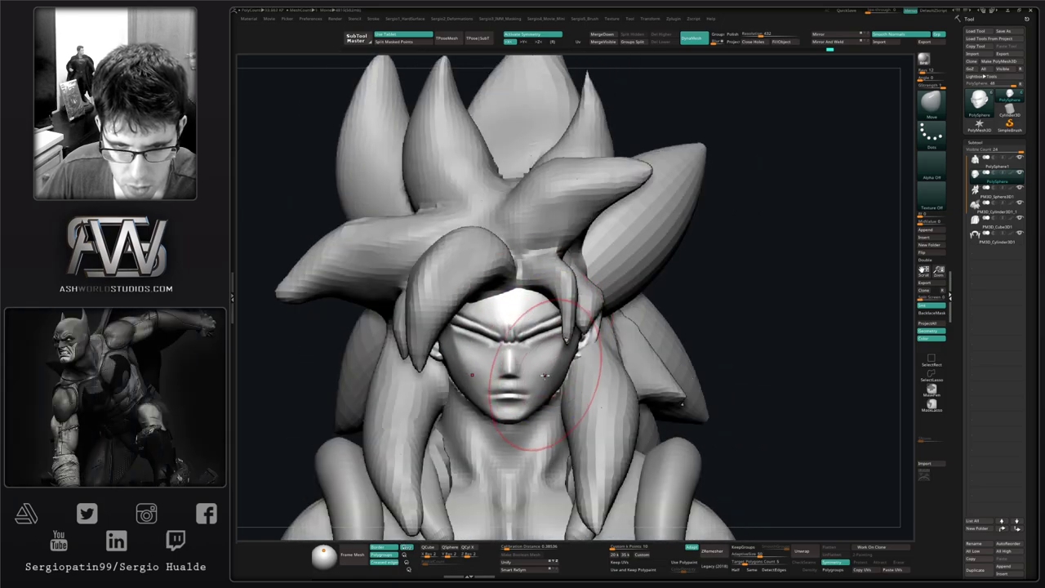
Refine the jaw and the nose and mouth profile with a smaller Move brush while the whole character is shown.
key("bracketleft")
key("bracketleft")
key("bracketleft")
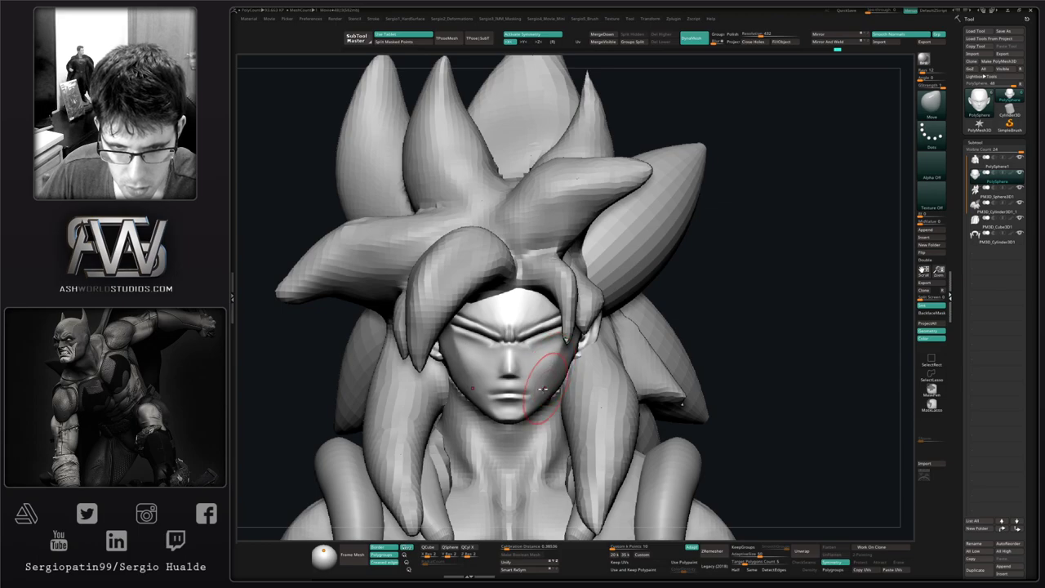
mouse_move(543, 389)
right_mouse_down()
mouse_move(535, 328)
mouse_move(522, 339)
right_mouse_up()
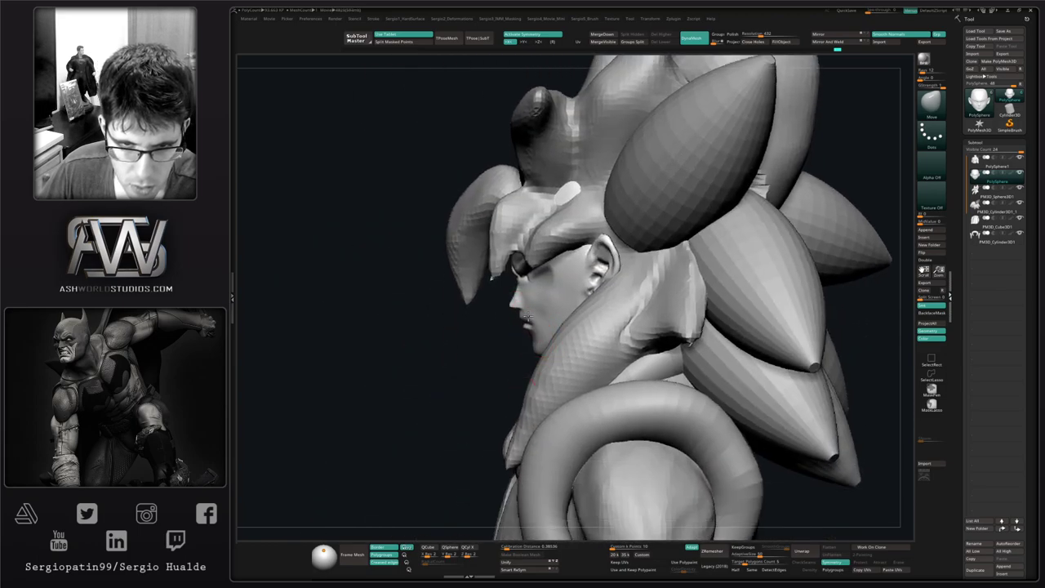
mouse_move(504, 331)
right_mouse_down()
mouse_move(522, 333)
mouse_move(521, 359)
right_mouse_up()
right_click_drag(521, 359, 493, 316)
key("s")
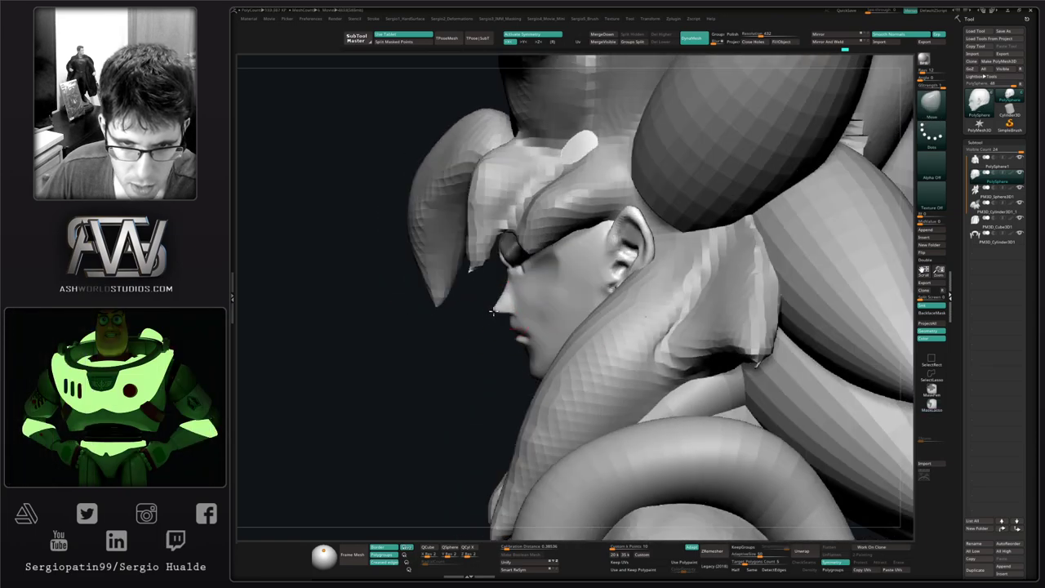
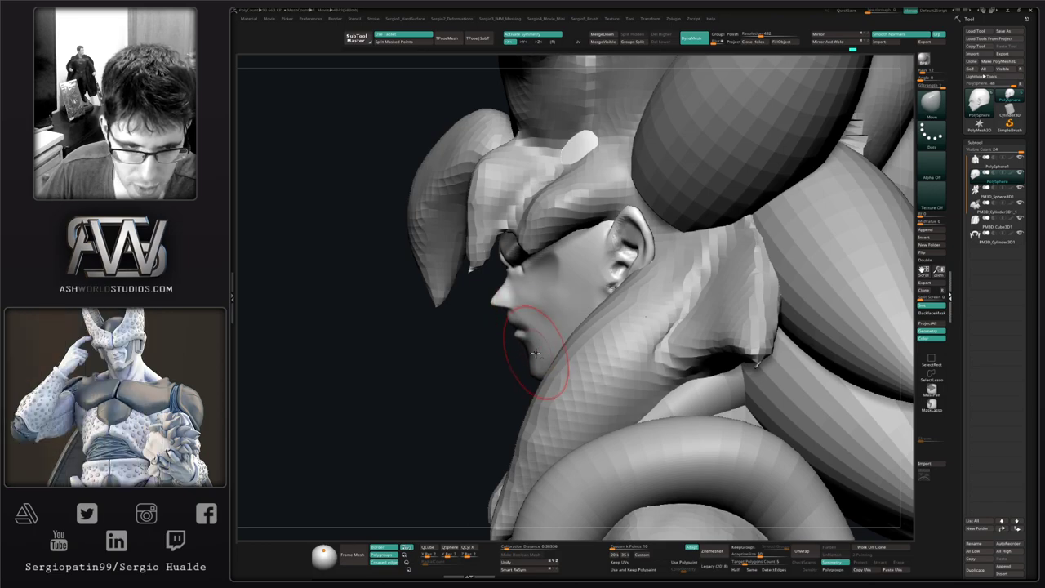
right_click_drag(535, 353, 555, 400, "alt")
right_click_drag(531, 320, 561, 328)
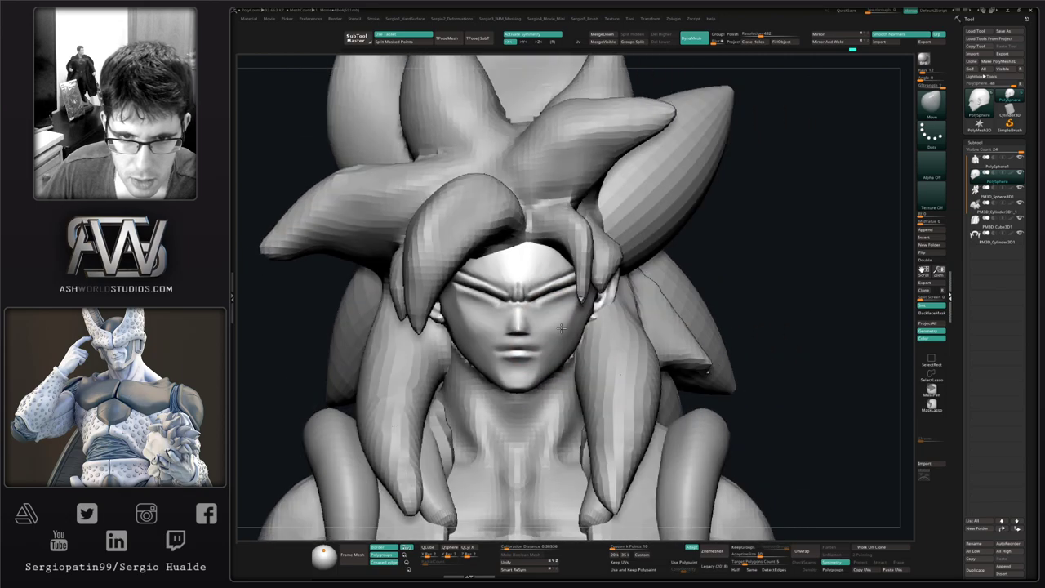
Reshape the front of the forehead with the Move brush on the isolated head and smooth its side.
mouse_move(598, 297)
right_mouse_down()
mouse_move(565, 292)
mouse_move(589, 263)
right_mouse_up()
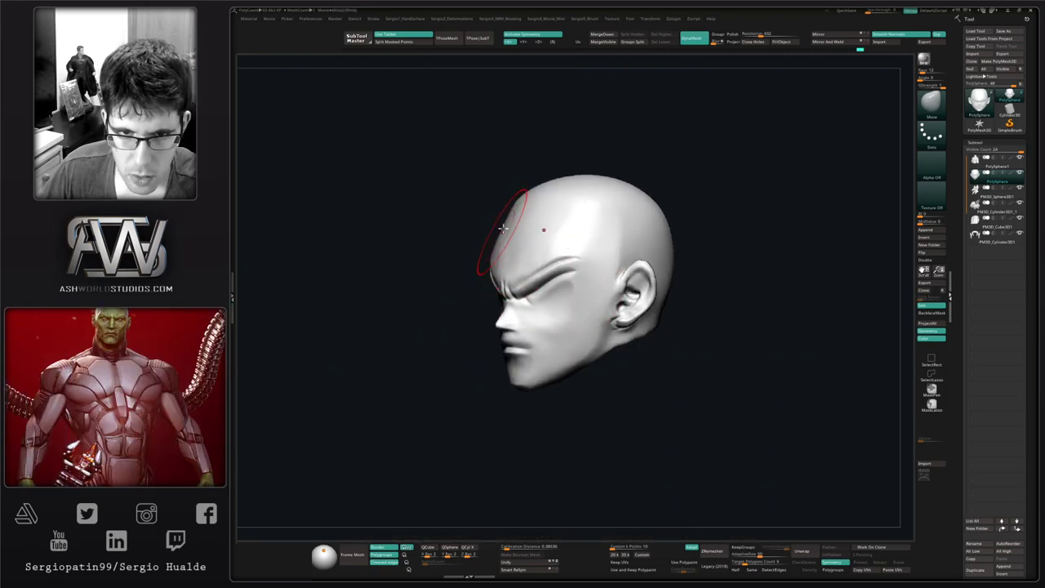
left_click_drag(497, 234, 498, 245)
mouse_move(573, 228)
right_mouse_down()
mouse_move(603, 236)
mouse_move(563, 236)
mouse_move(604, 277)
mouse_move(607, 235)
mouse_move(613, 258)
right_mouse_up()
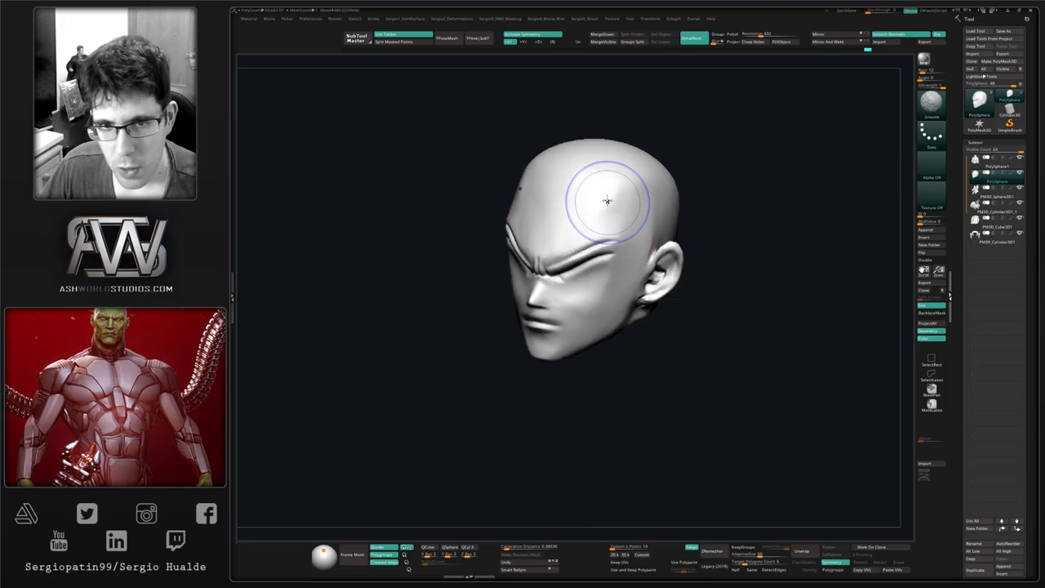
mouse_move(606, 201)
left_mouse_down("shift")
mouse_move(601, 211)
mouse_move(644, 214)
left_mouse_up("shift")
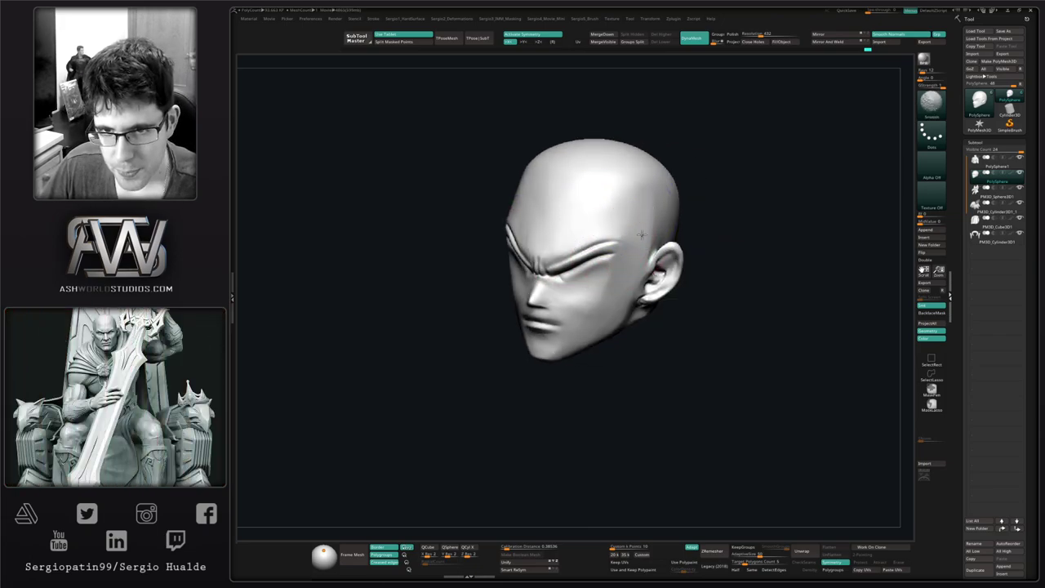
Flatten the temple above the ear with the TrimDynamic brush and smooth the transition.
right_click_drag(642, 236, 629, 215)
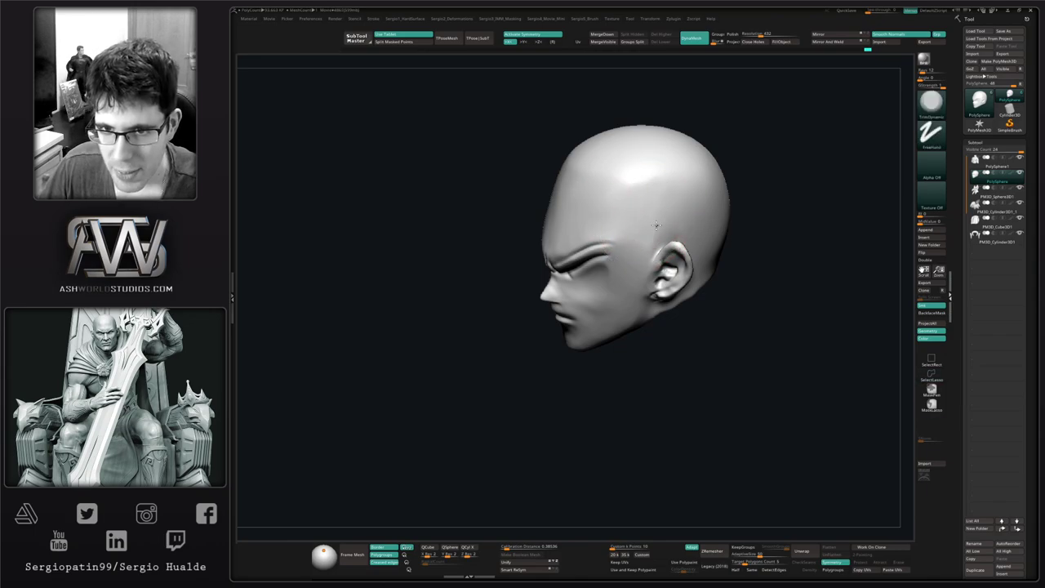
mouse_move(656, 227)
right_mouse_down()
mouse_move(675, 242)
mouse_move(659, 262)
right_mouse_up()
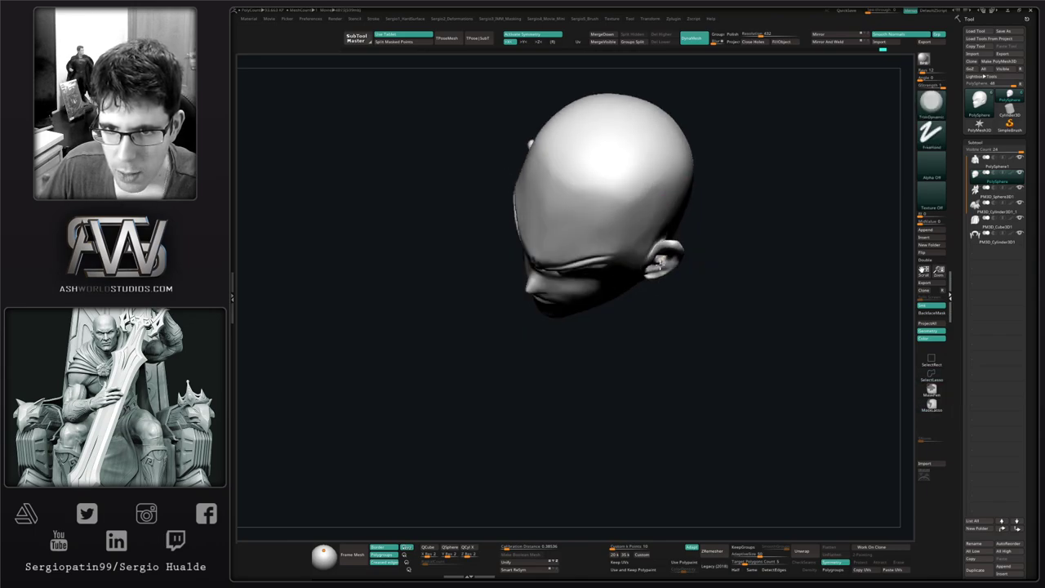
left_click_drag(662, 246, 663, 241, "shift")
mouse_move(657, 250)
right_mouse_down()
mouse_move(672, 242)
mouse_move(683, 174)
mouse_move(660, 302)
right_mouse_up()
Thicken the ear's front rim with the Inflat brush and carve its inner groove with the DamStandard brush.
left_click_drag(643, 311, 658, 303)
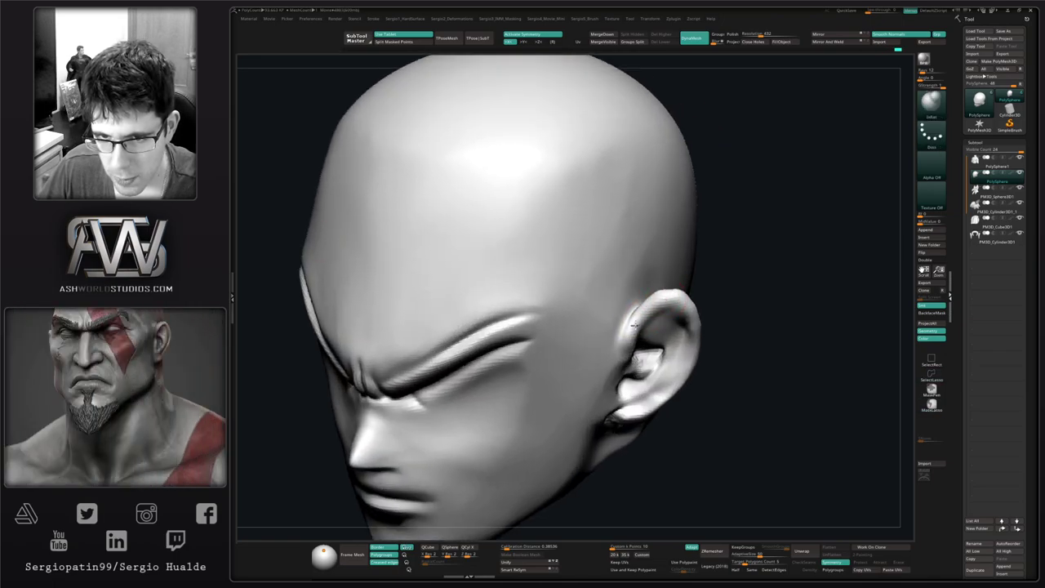
right_click_drag(634, 373, 612, 318)
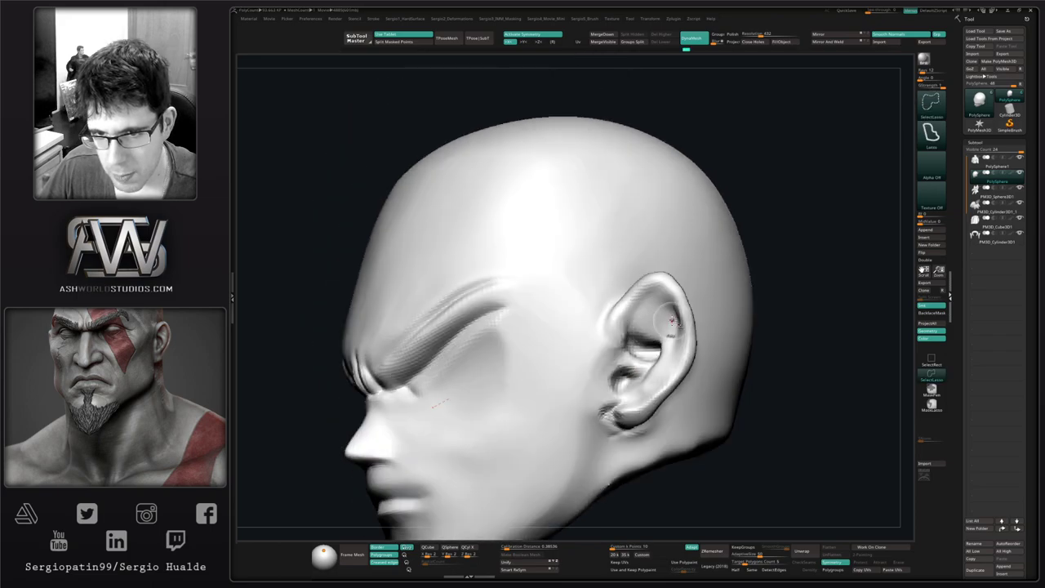
key("b")
key("d")
key("s")
mouse_move(636, 303)
left_mouse_down()
mouse_move(641, 296)
mouse_move(621, 349)
mouse_move(677, 372)
mouse_move(663, 385)
left_mouse_up()
right_click_drag(662, 385, 594, 336, "ctrl")
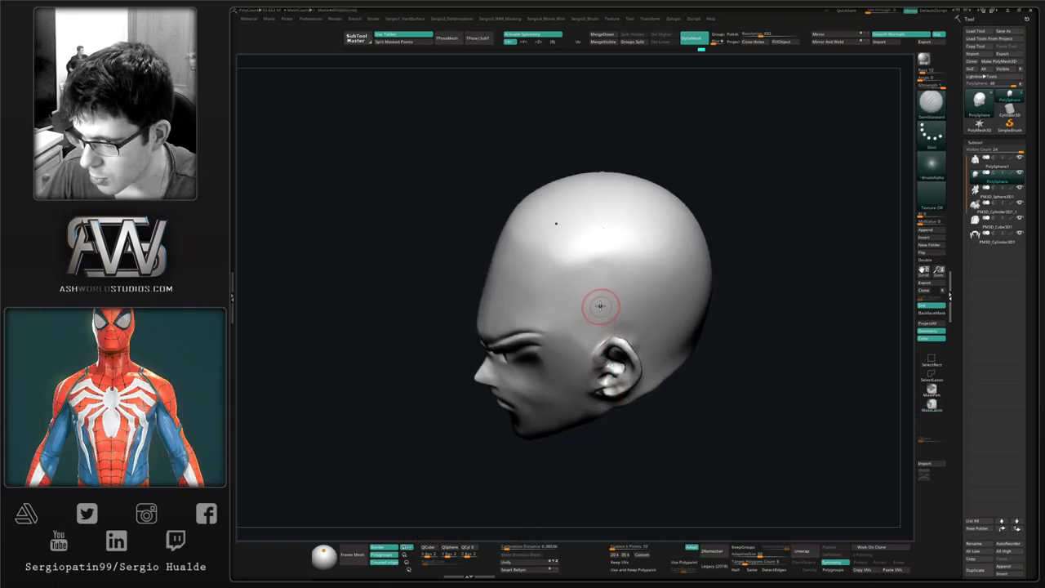
Check the face against the hair and body, and flatten the cheek beside the nose with the TrimDynamic brush.
mouse_move(611, 292)
right_mouse_down()
mouse_move(631, 262)
mouse_move(603, 292)
right_mouse_up()
key("shift+s")
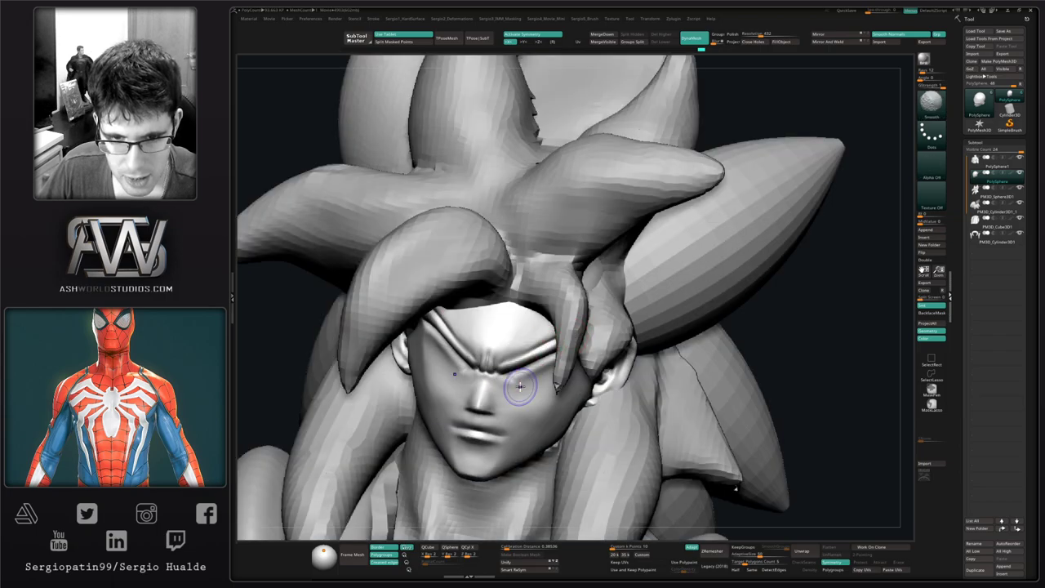
key("shift+s")
right_click_drag(526, 380, 498, 373)
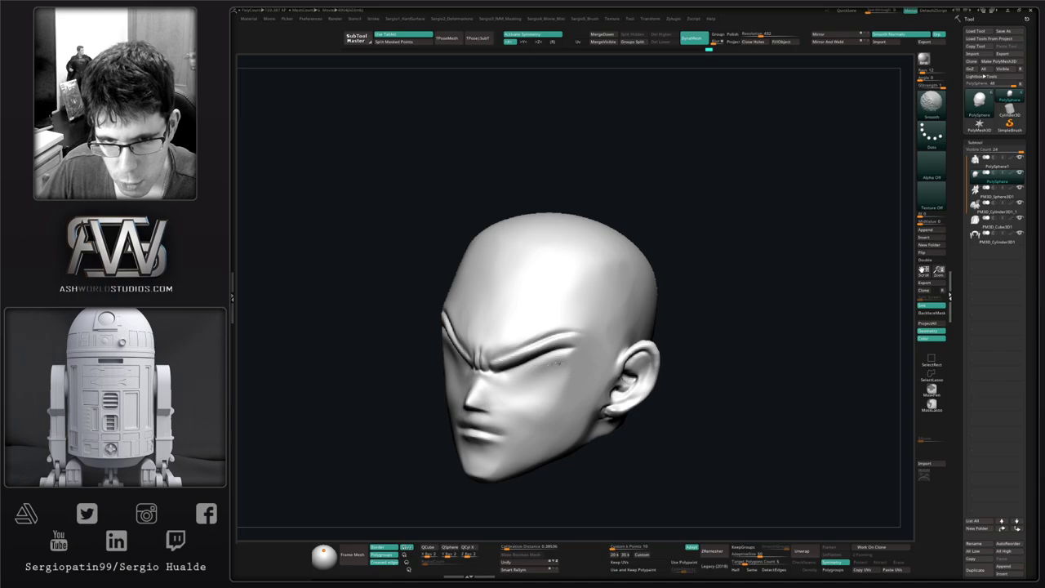
key("b")
key("t")
key("d")
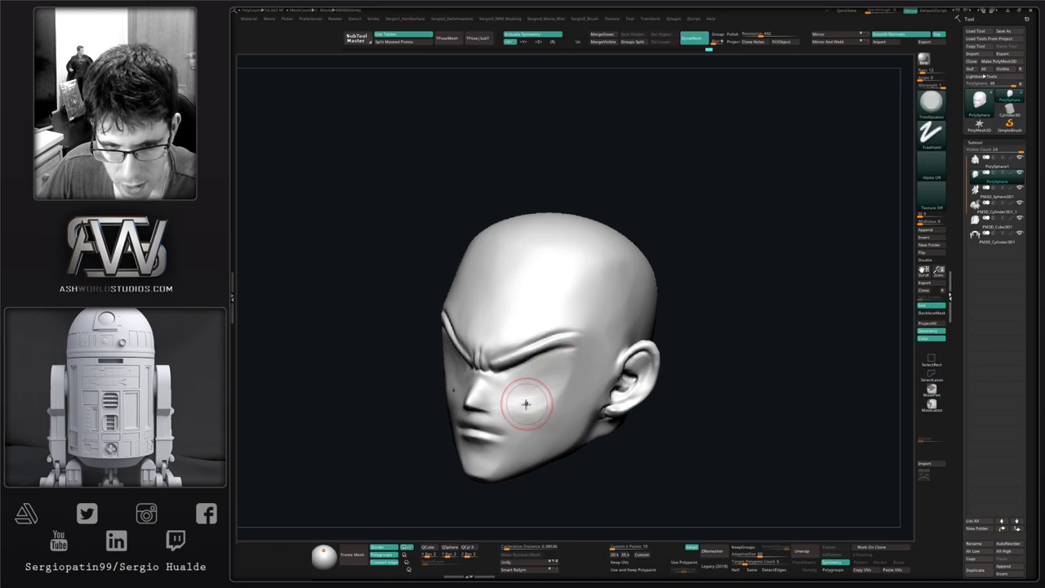
key("shift")
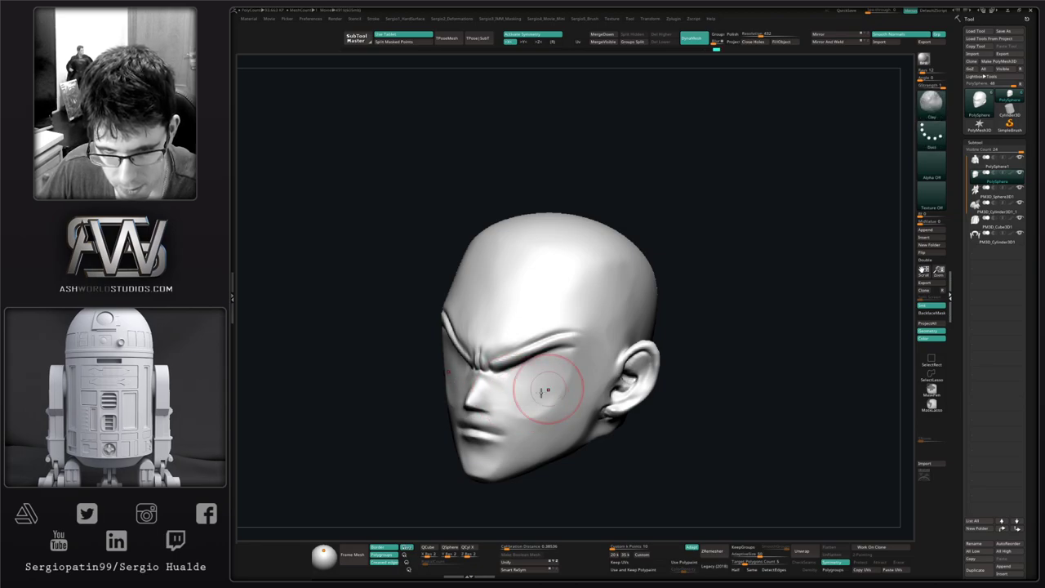
Build up the cheek below the eye with the Clay brush, and smooth the cheek and chin.
mouse_move(546, 389)
right_mouse_down()
mouse_move(534, 396)
mouse_move(552, 394)
right_mouse_up()
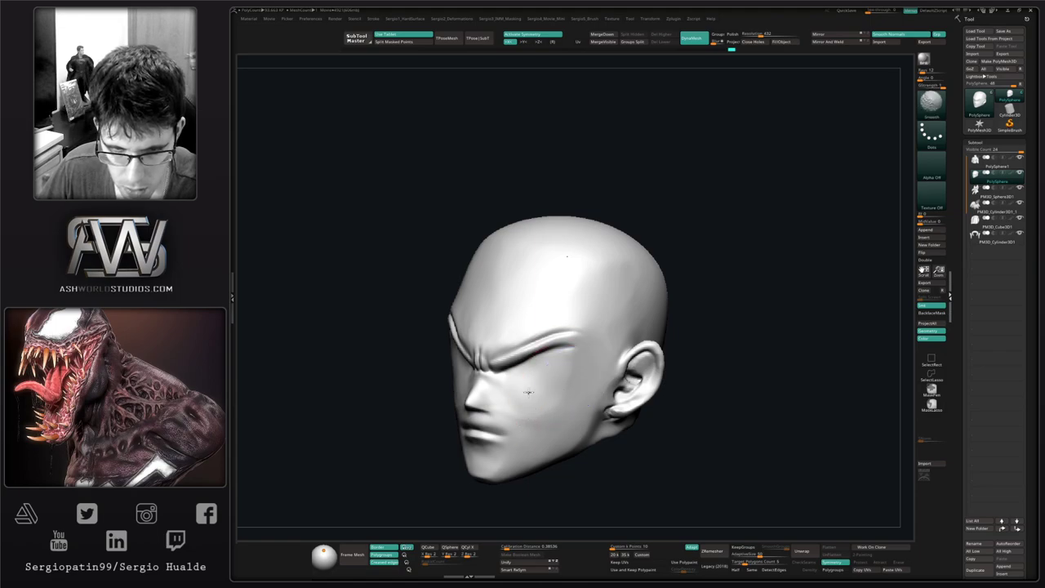
mouse_move(536, 410)
right_mouse_down()
mouse_move(527, 419)
mouse_move(543, 425)
mouse_move(524, 433)
right_mouse_up()
key("ctrl")
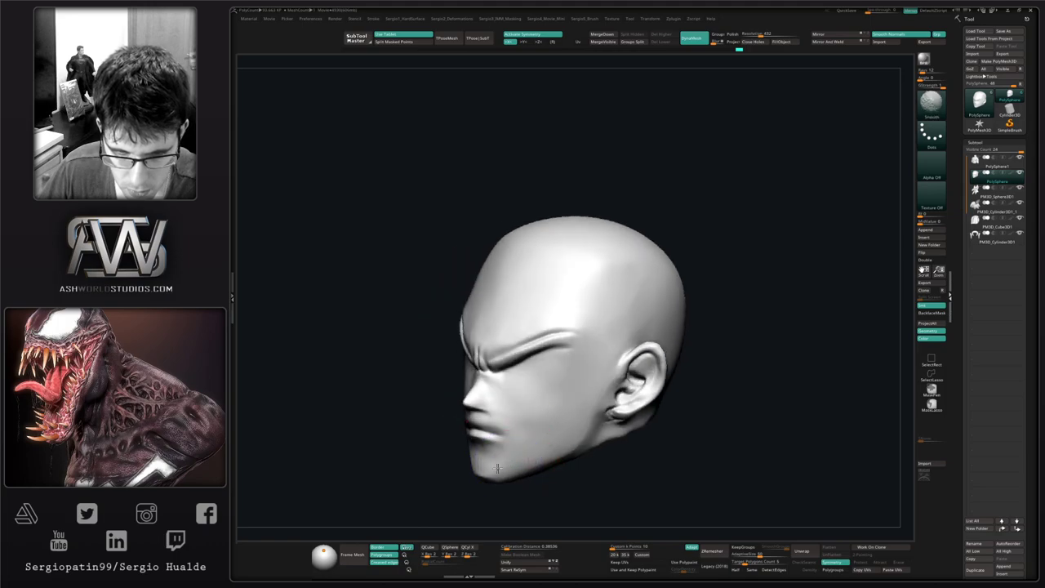
left_click_drag(483, 471, 500, 480, "shift")
Pull the corners of the mouth upward and outward with the Move brush.
mouse_move(514, 477)
right_mouse_down()
mouse_move(532, 462)
mouse_move(536, 397)
mouse_move(556, 390)
mouse_move(541, 368)
mouse_move(555, 390)
right_mouse_up()
mouse_move(555, 390)
right_mouse_down()
mouse_move(532, 390)
mouse_move(571, 390)
mouse_move(549, 394)
right_mouse_up()
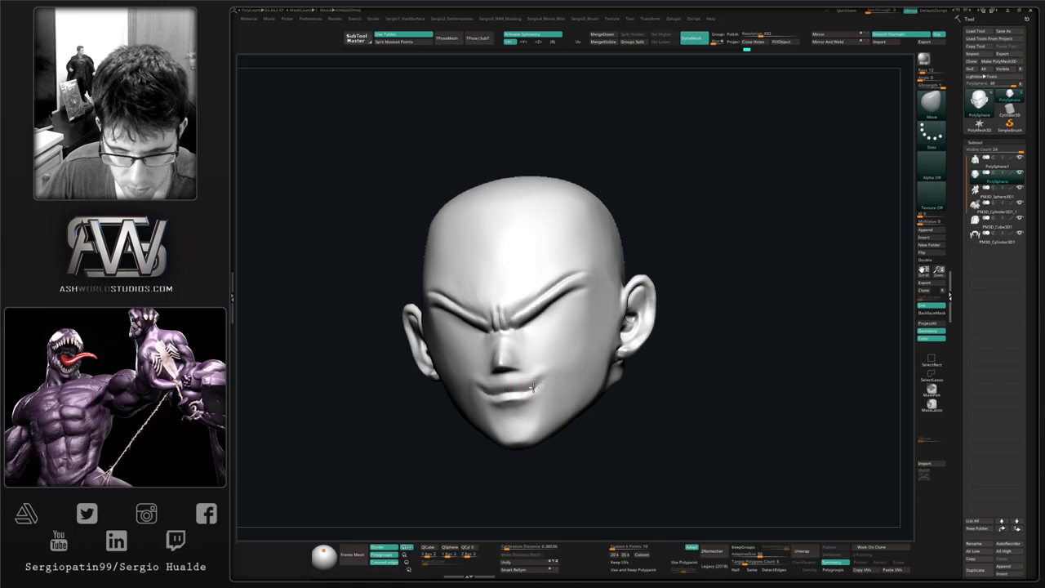
right_click_drag(532, 389, 527, 398)
left_click_drag(534, 386, 541, 378)
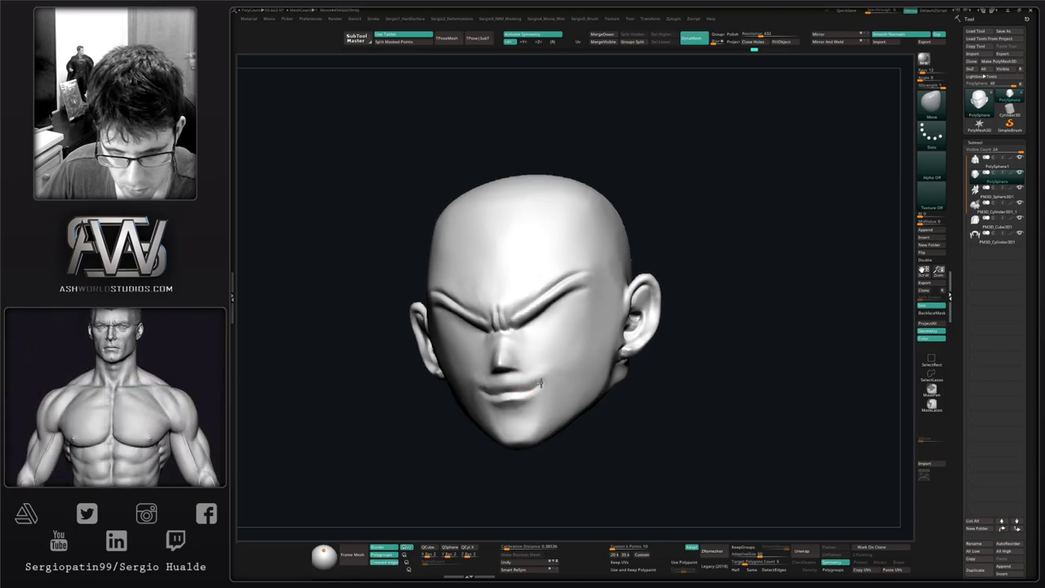
Compare the head with the hair and body, and pull the outer brow area outward with the Move brush.
mouse_move(540, 389)
right_mouse_down()
mouse_move(524, 410)
mouse_move(562, 400)
mouse_move(553, 366)
mouse_move(598, 389)
mouse_move(651, 385)
mouse_move(600, 399)
right_mouse_up()
key("alt+s")
right_click_drag(600, 398, 608, 371, "ctrl")
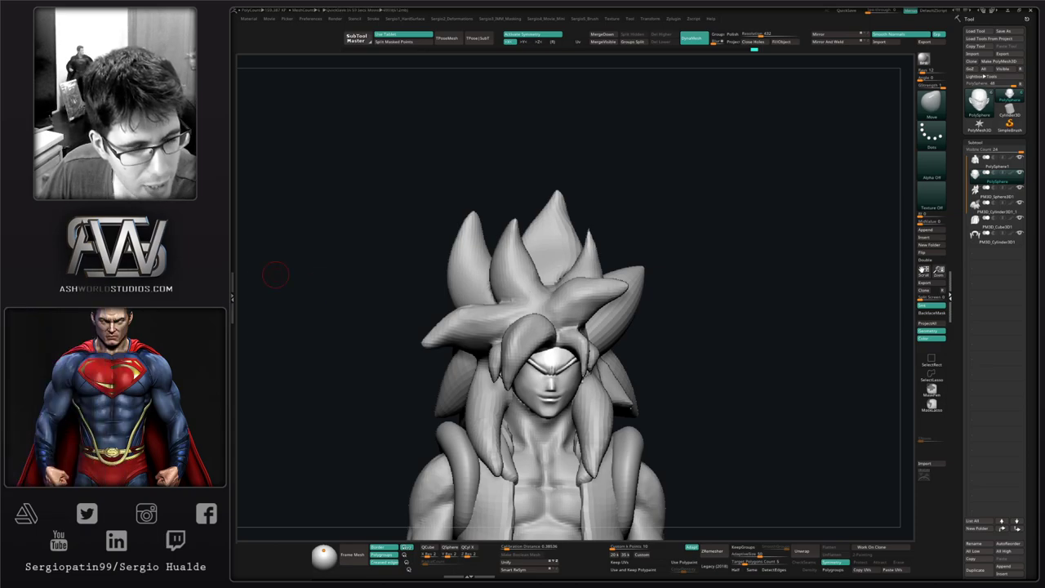
right_click_drag(681, 327, 669, 324)
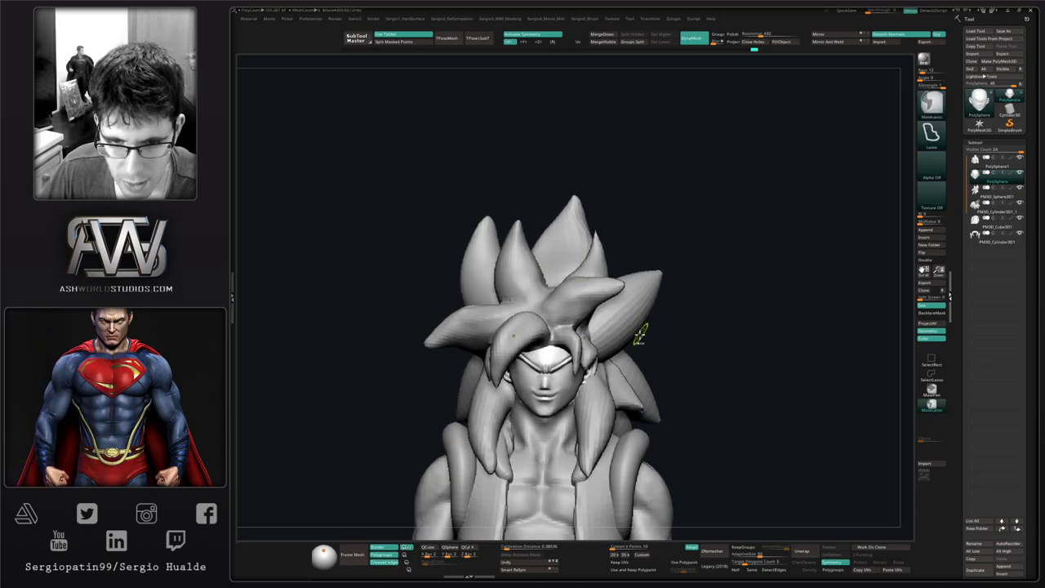
mouse_move(578, 367)
right_mouse_down("ctrl")
mouse_move(560, 396)
mouse_move(553, 383)
right_mouse_up("ctrl")
key("s")
key("alt+s")
left_click_drag(557, 383, 584, 363)
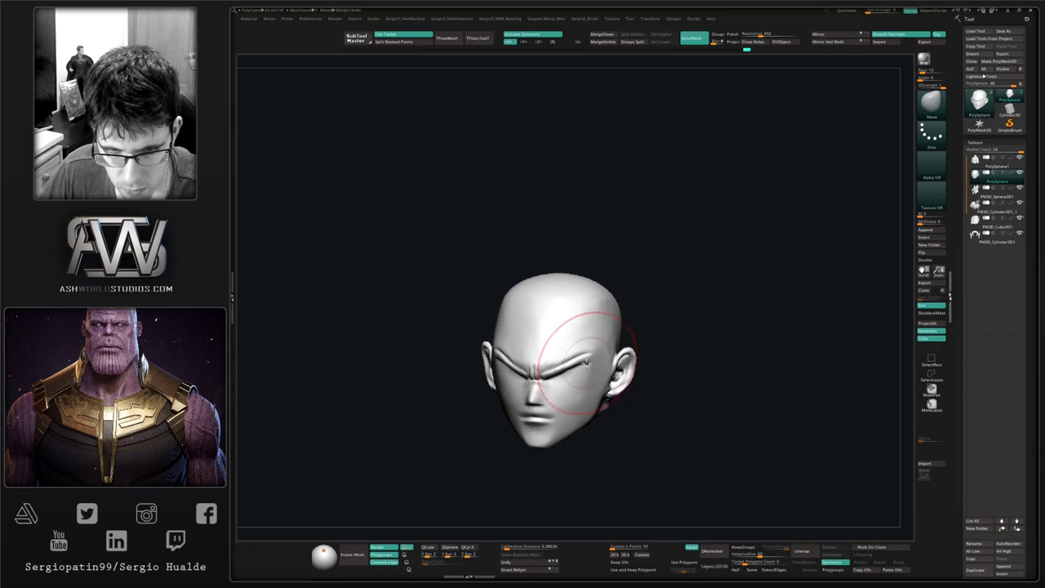
Reshape the bridge of the nose in profile with the Move brush.
key("alt+s")
right_click_drag(585, 366, 600, 364)
mouse_move(554, 420)
right_mouse_down("alt")
mouse_move(560, 374)
mouse_move(523, 371)
mouse_move(538, 462)
right_mouse_up("alt")
key("s")
left_click_drag(535, 367, 524, 367)
mouse_move(519, 321)
right_mouse_down("alt")
mouse_move(532, 364)
mouse_move(545, 353)
mouse_move(527, 371)
mouse_move(509, 311)
right_mouse_up("alt")
key("alt+s")
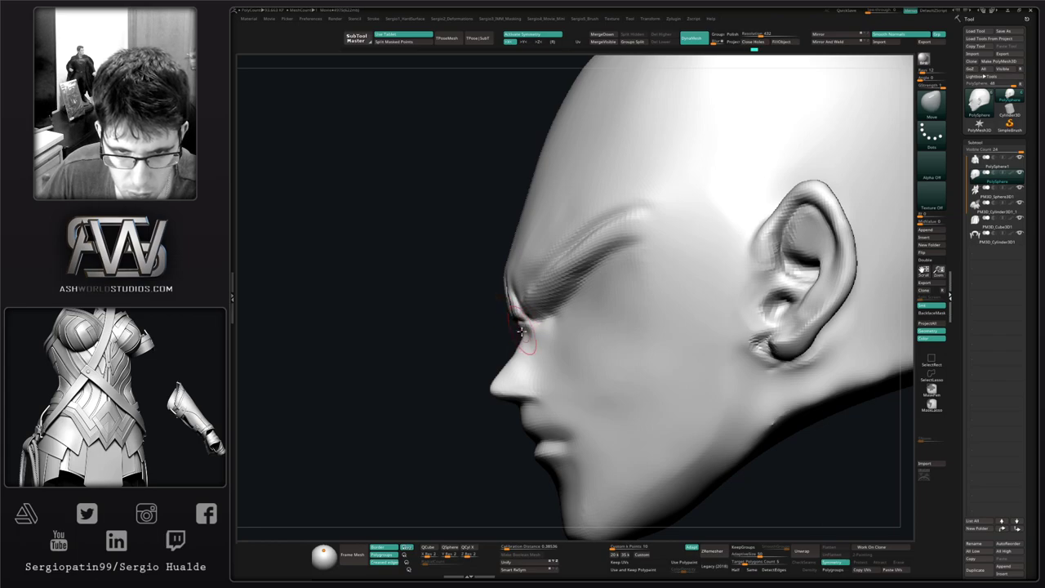
right_click_drag(534, 327, 584, 324)
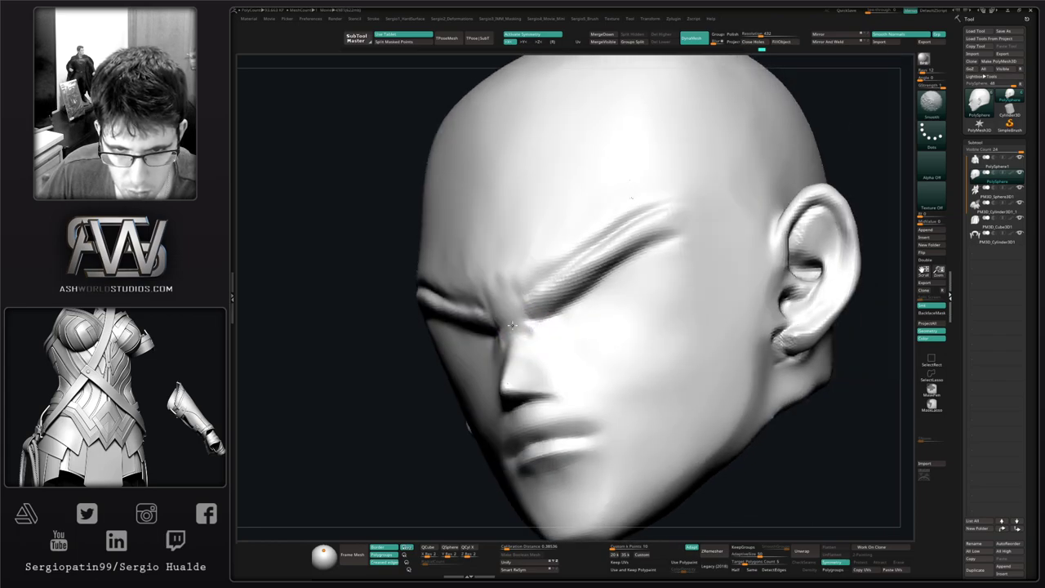
right_click_drag(512, 324, 467, 332)
left_click_drag(529, 351, 518, 358)
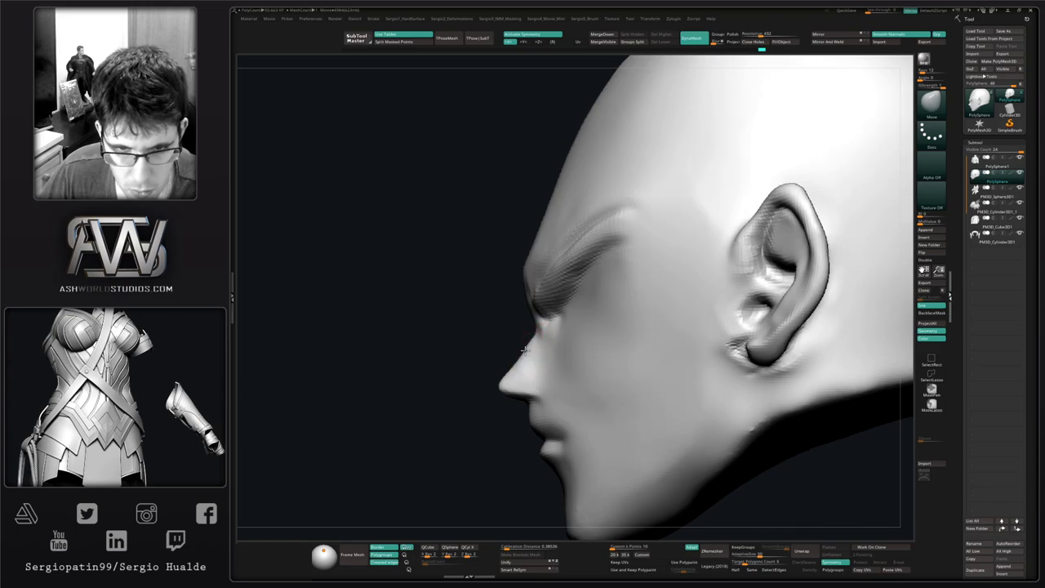
Pull the side of the nose forward near its tip with the Move brush.
mouse_move(514, 359)
right_mouse_down()
mouse_move(520, 350)
mouse_move(523, 364)
right_mouse_up()
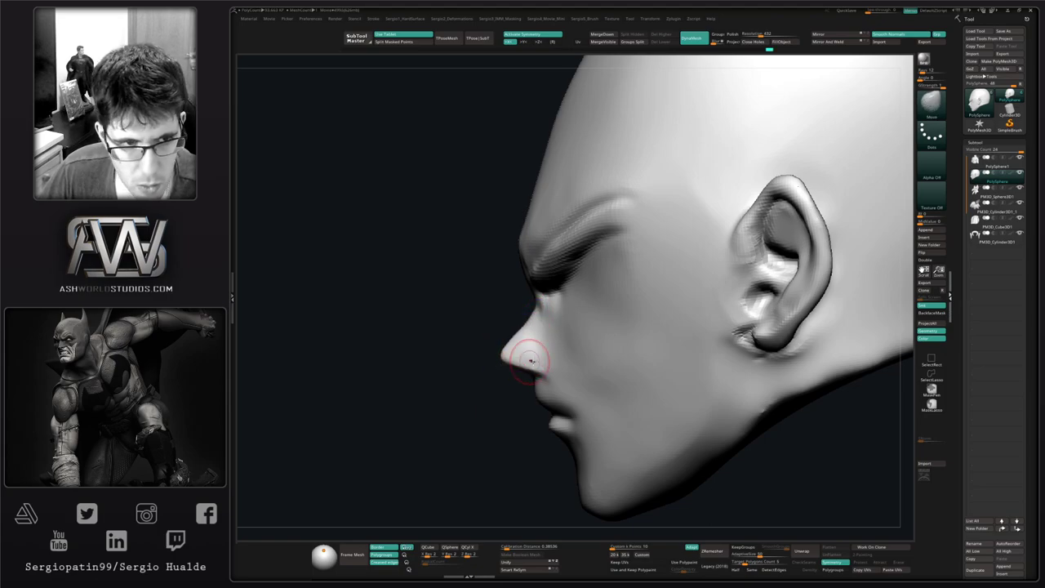
mouse_move(531, 361)
right_mouse_down("alt")
mouse_move(527, 336)
mouse_move(543, 335)
right_mouse_up("alt")
left_click_drag(531, 331, 520, 326)
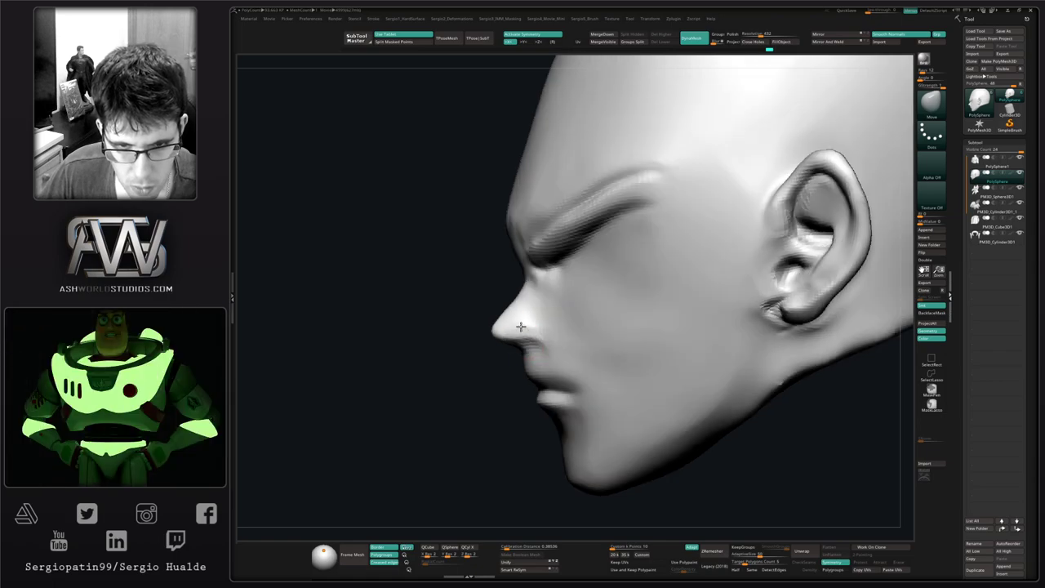
right_click_drag(542, 336, 637, 338)
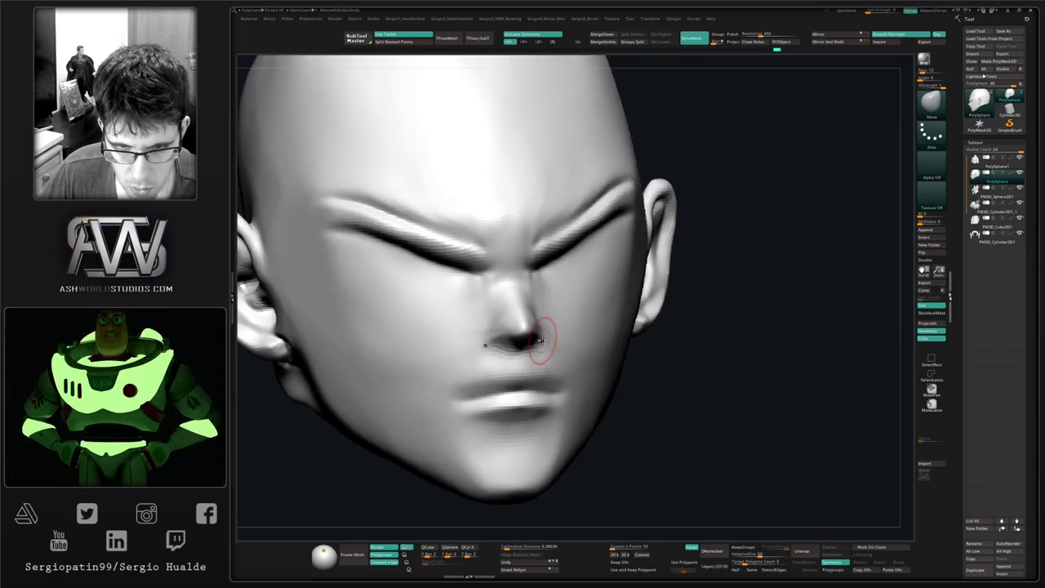
Flatten the side and underside of the nose with the TrimDynamic brush.
mouse_move(540, 346)
right_mouse_down()
mouse_move(522, 329)
mouse_move(541, 311)
mouse_move(499, 323)
mouse_move(527, 362)
mouse_move(515, 359)
mouse_move(563, 343)
mouse_move(538, 308)
right_mouse_up()
key("b")
key("c")
key("l")
key("b")
key("t")
key("d")
left_click_drag(541, 304, 497, 313)
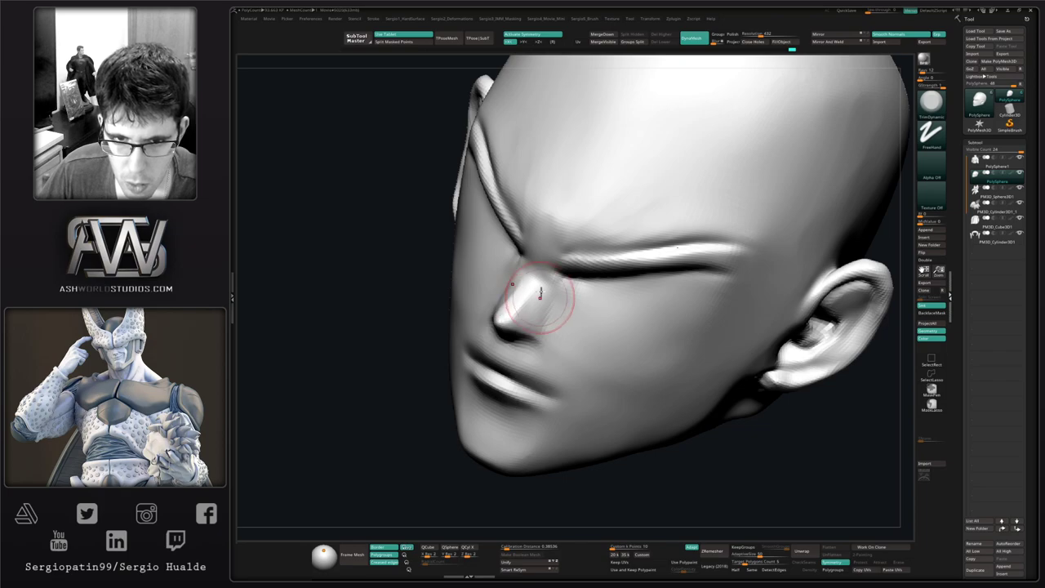
right_click_drag(540, 293, 556, 274)
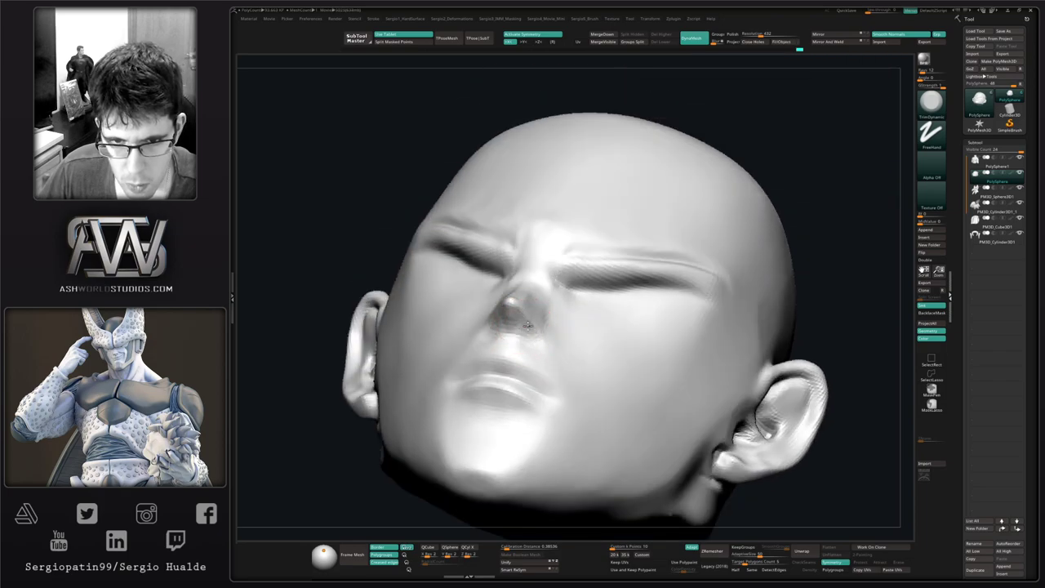
right_click_drag(528, 326, 525, 345)
left_click_drag(525, 339, 534, 329)
mouse_move(534, 329)
right_mouse_down()
mouse_move(525, 359)
mouse_move(501, 346)
right_mouse_up()
Define the crease beside the nose with the DamStandard brush, and soften the surrounding area with the Clay brush and smoothing.
key("ctrl+shift+d")
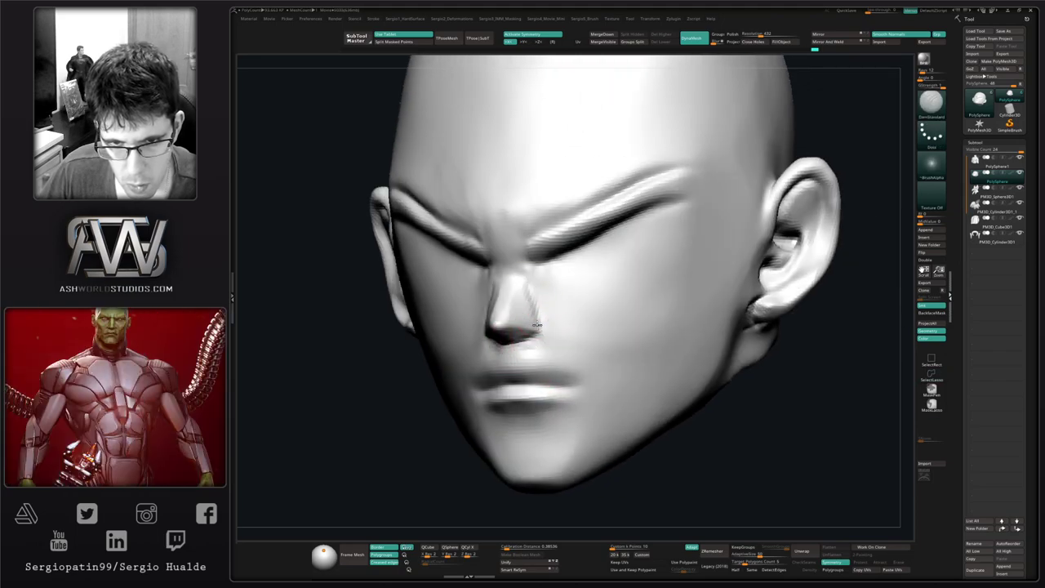
key("b")
key("c")
key("l")
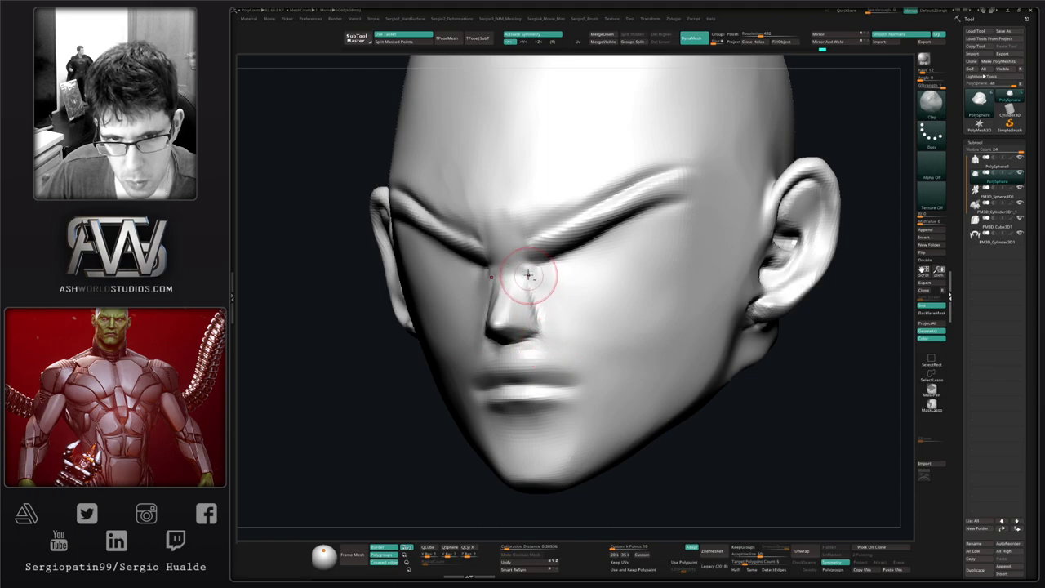
left_click_drag(532, 275, 553, 297)
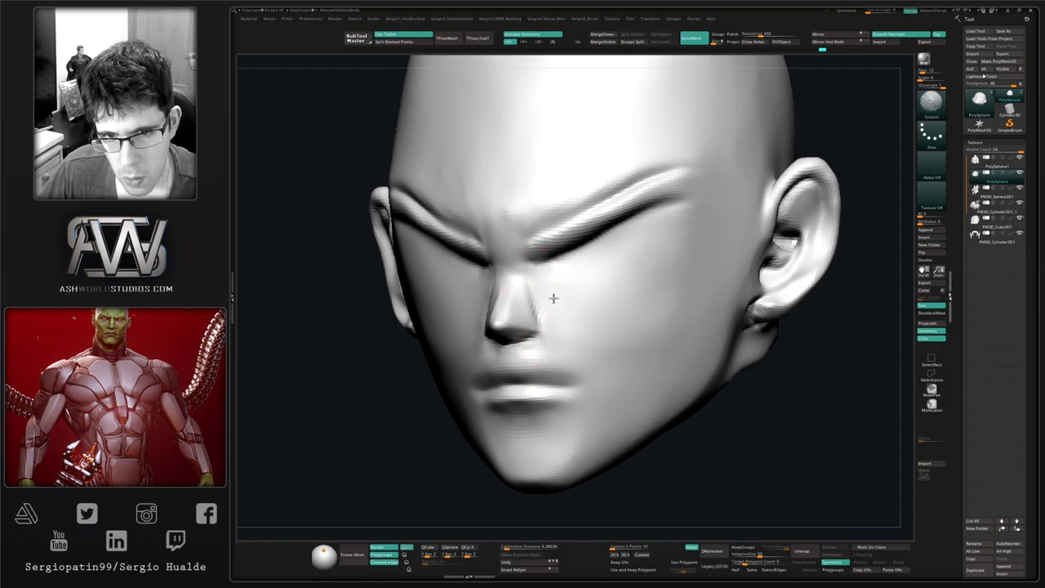
left_click_drag(529, 354, 533, 357, "shift")
Sharpen the corners of the mouth with the DamStandard brush and smooth the surface around the lips.
mouse_move(539, 362)
right_mouse_down("ctrl")
mouse_move(540, 339)
mouse_move(608, 357)
mouse_move(527, 375)
right_mouse_up("ctrl")
key("b")
key("d")
key("s")
mouse_move(463, 381)
left_mouse_down()
mouse_move(524, 373)
mouse_move(492, 373)
mouse_move(518, 372)
mouse_move(533, 398)
left_mouse_up()
key("ctrl+z")
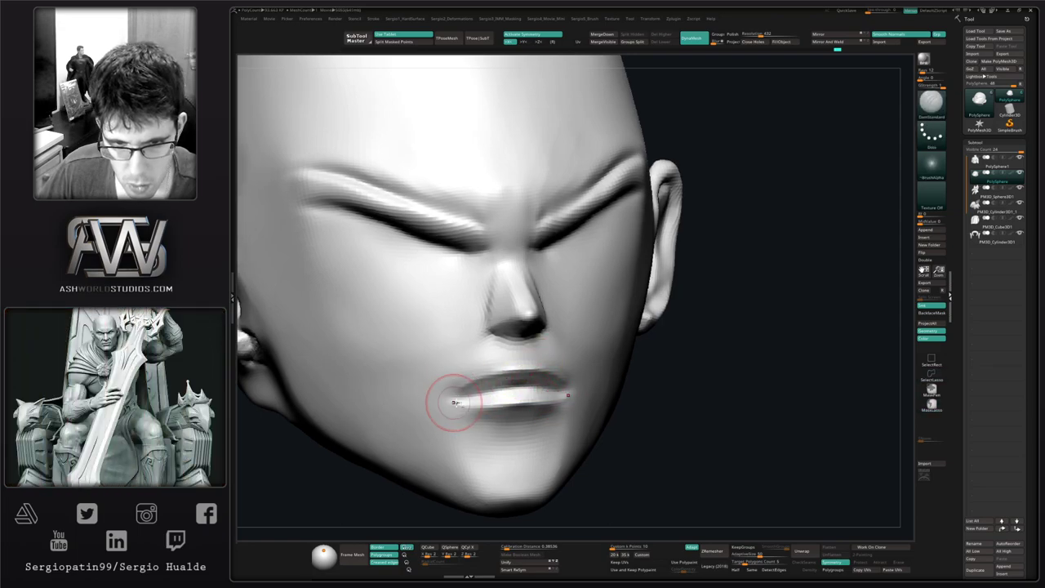
mouse_move(450, 403)
left_mouse_down()
mouse_move(481, 402)
mouse_move(463, 381)
left_mouse_up()
right_click_drag(585, 387, 519, 400)
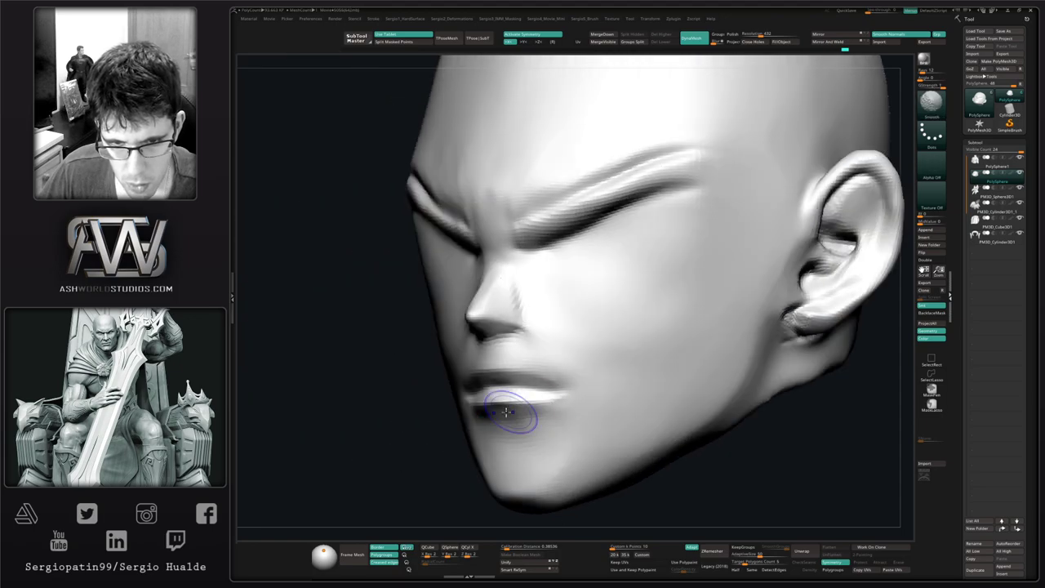
left_click_drag(546, 396, 596, 400, "shift")
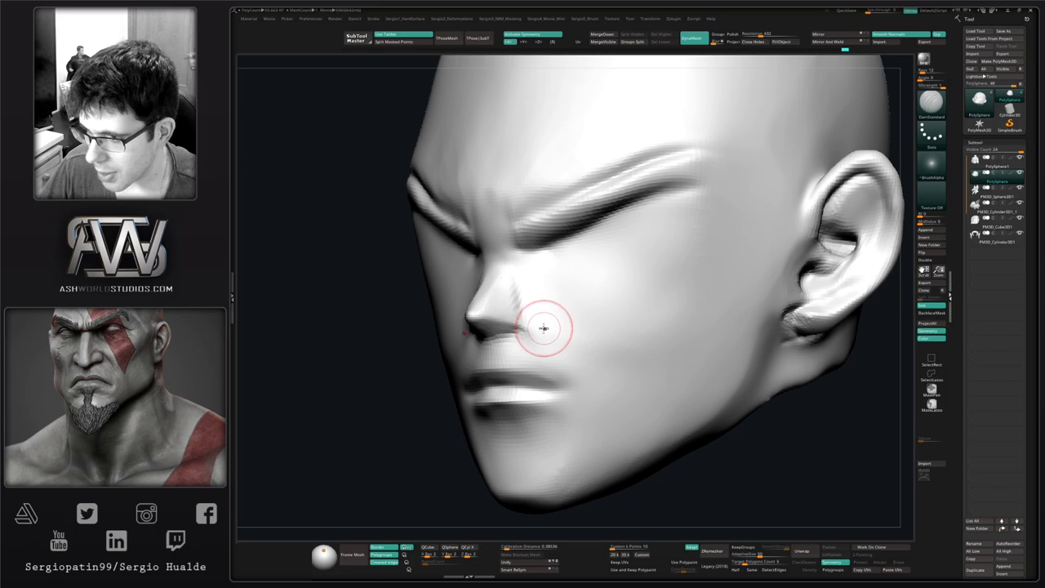
mouse_move(555, 368)
right_mouse_down("ctrl")
mouse_move(551, 286)
mouse_move(501, 350)
mouse_move(519, 400)
right_mouse_up("ctrl")
mouse_move(623, 258)
left_mouse_down("shift")
mouse_move(525, 280)
mouse_move(576, 264)
mouse_move(479, 308)
left_mouse_up("shift")
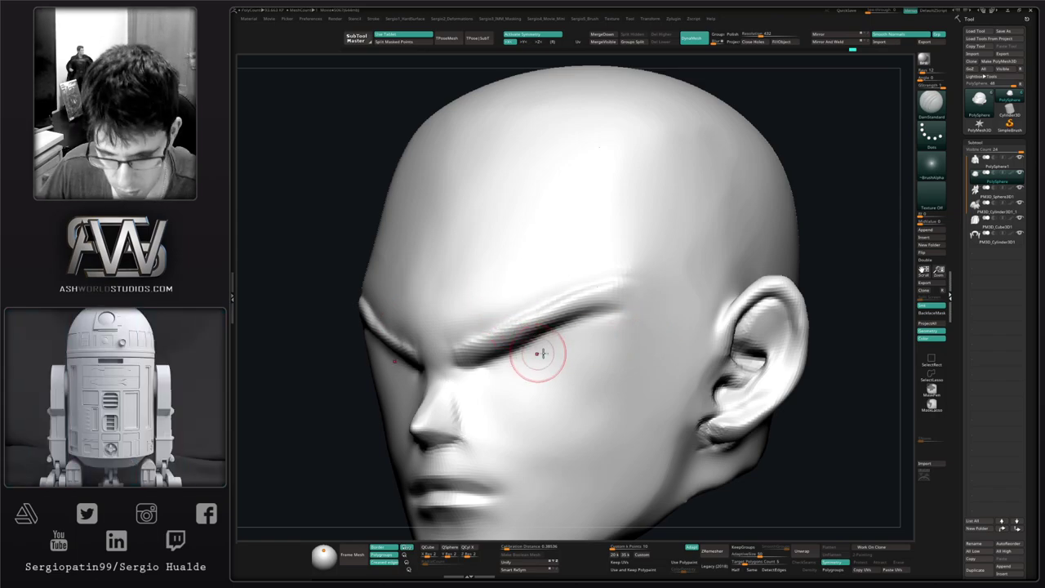
With the Topology brush at a smaller size, draw one curve across the inner end of the brow and one across the outer end.
key("b")
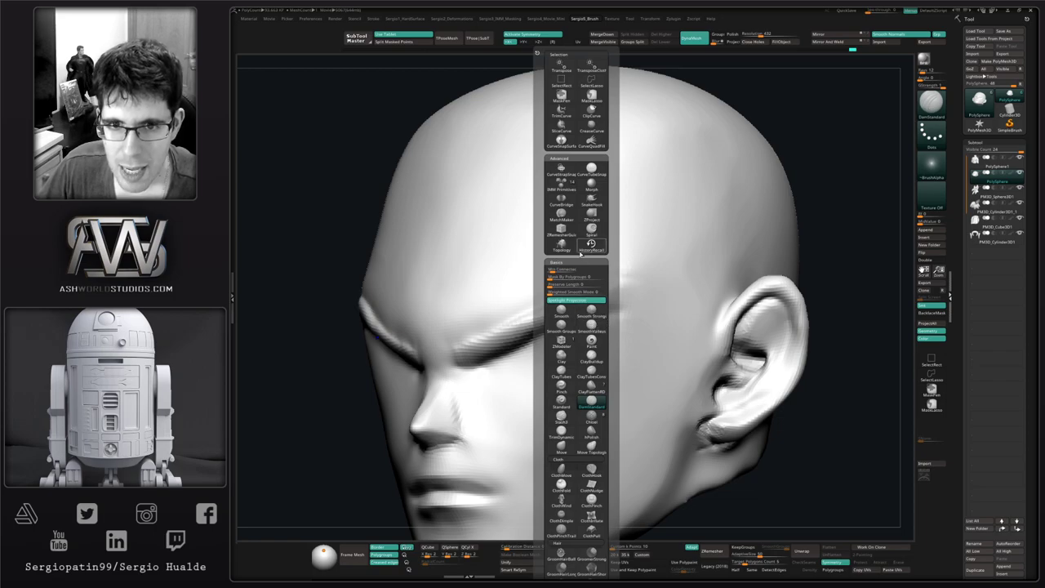
left_click(561, 244)
left_click(537, 267)
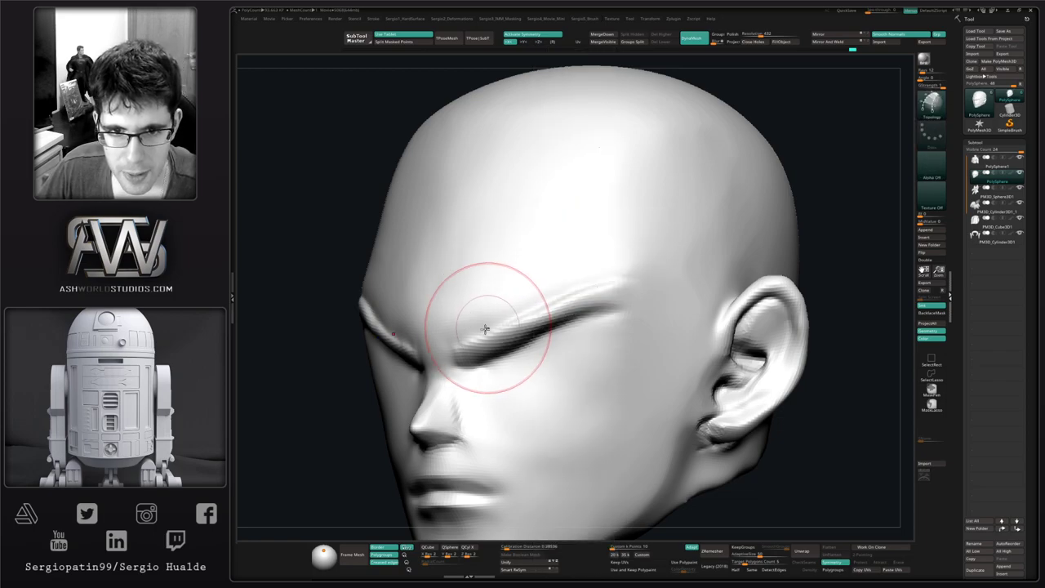
key("s")
left_click_drag(474, 339, 464, 343)
right_click_drag(465, 343, 454, 350)
left_click_drag(447, 316, 471, 387)
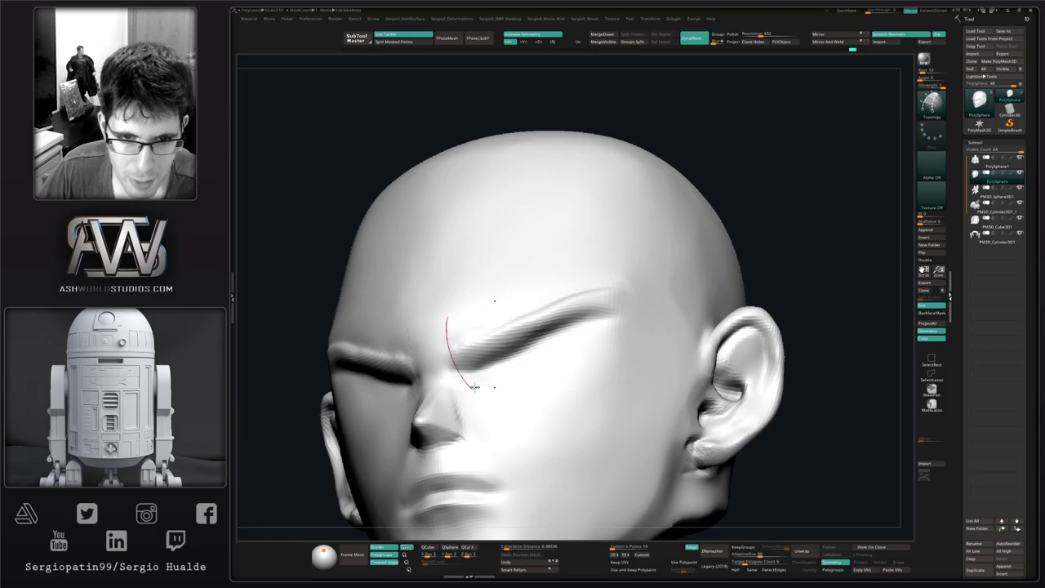
left_click_drag(612, 252, 616, 308)
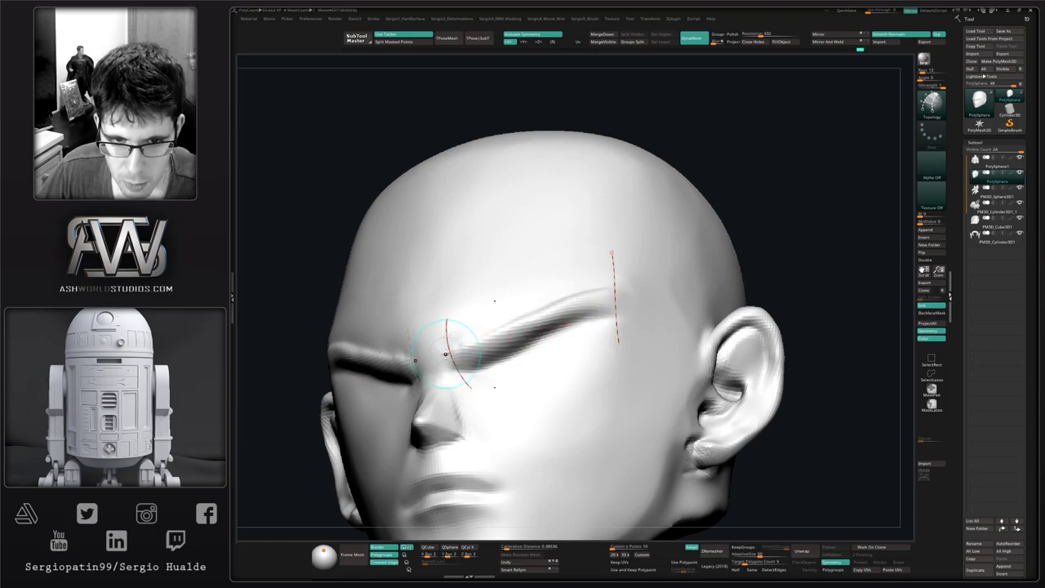
Draw topology curves along the brow's upper and lower edges, and cross them with three evenly spaced curves.
left_click_drag(438, 355, 700, 264)
key("ctrl+z")
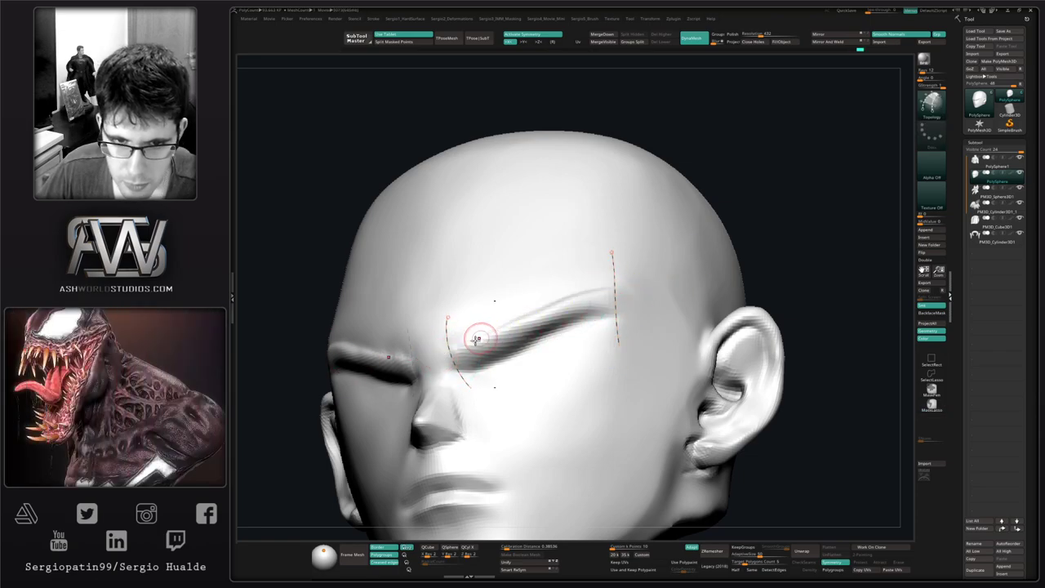
left_click_drag(436, 363, 650, 257)
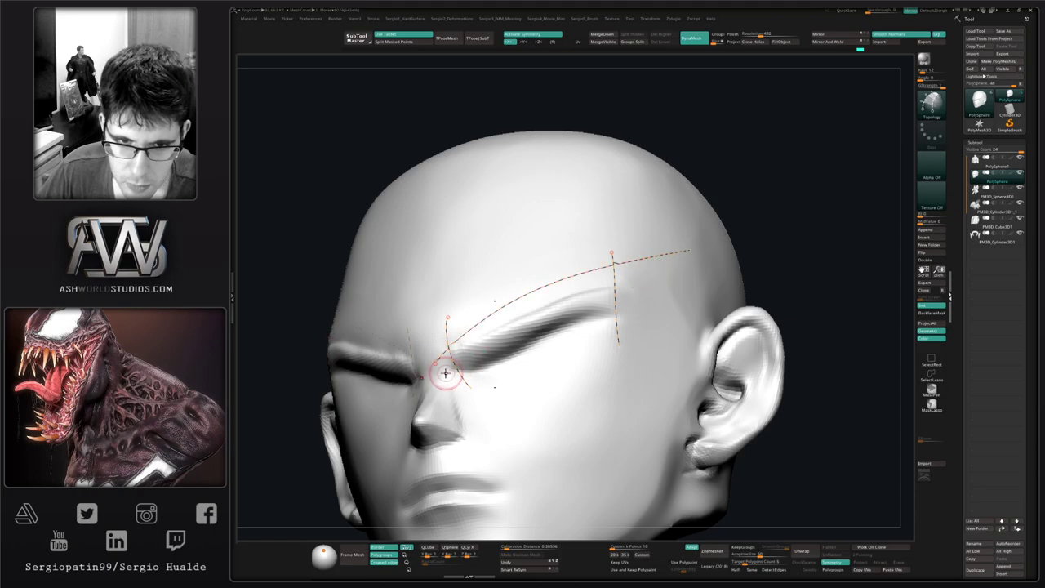
left_click_drag(445, 373, 681, 282)
left_click_drag(472, 297, 507, 390)
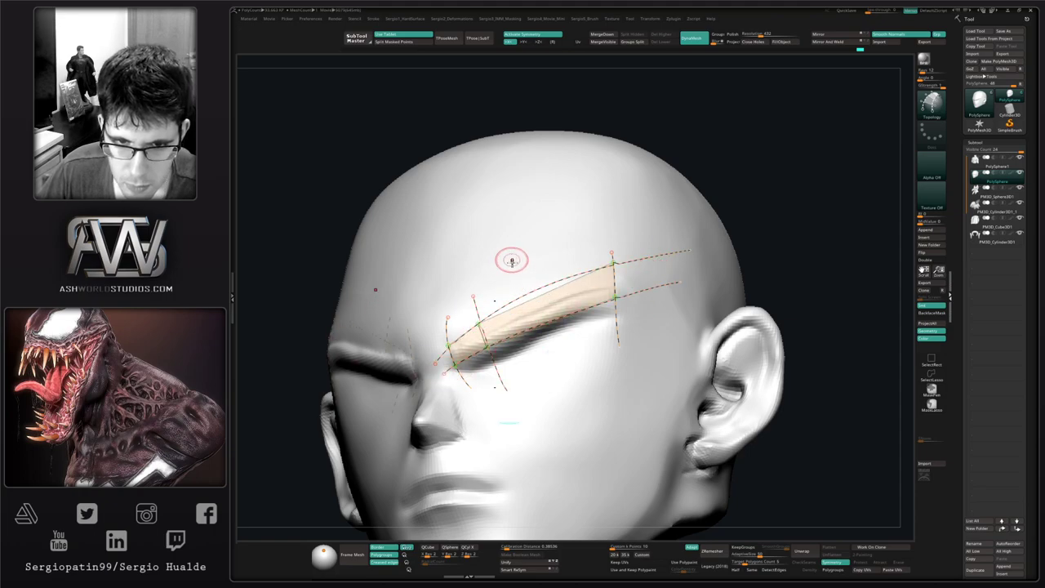
left_click_drag(512, 260, 549, 387)
left_click_drag(565, 228, 587, 400)
Convert the topology curves into solid eyebrow strips that sit fully above the head's surface.
right_click_drag(578, 352, 627, 319)
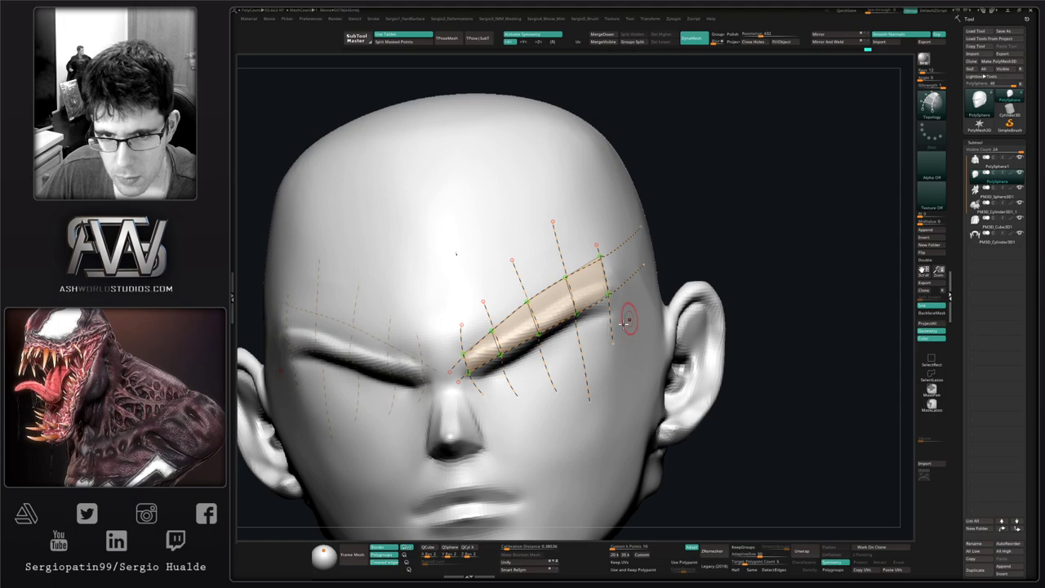
left_click(617, 357)
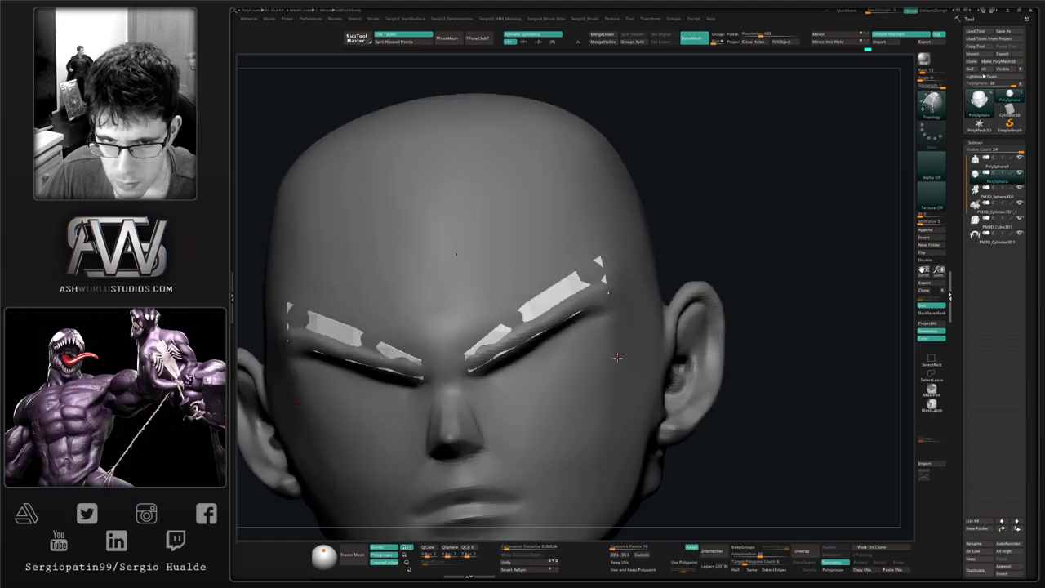
right_click_drag(719, 255, 700, 287)
key("ctrl+z")
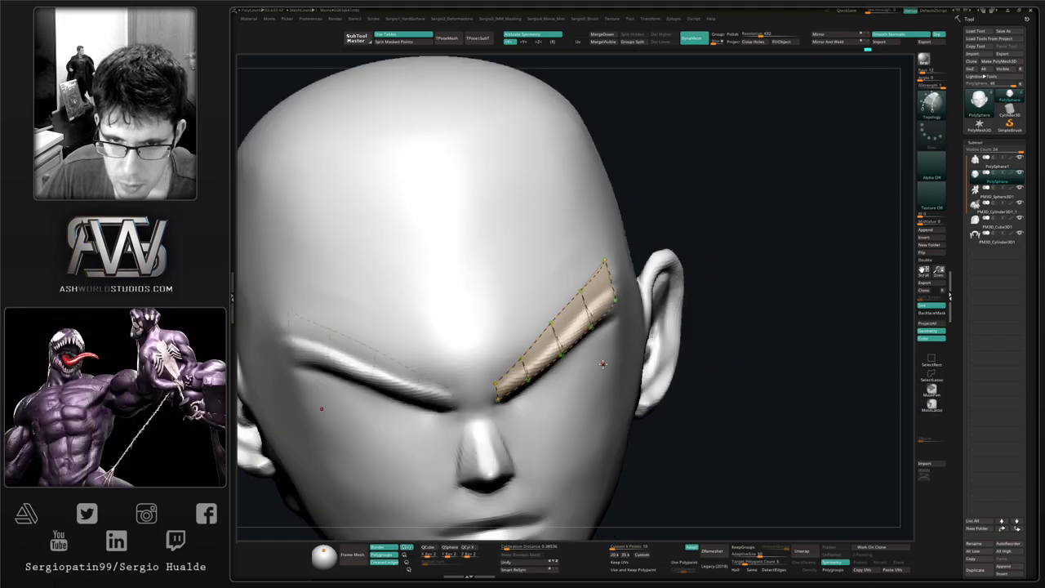
left_click(604, 372)
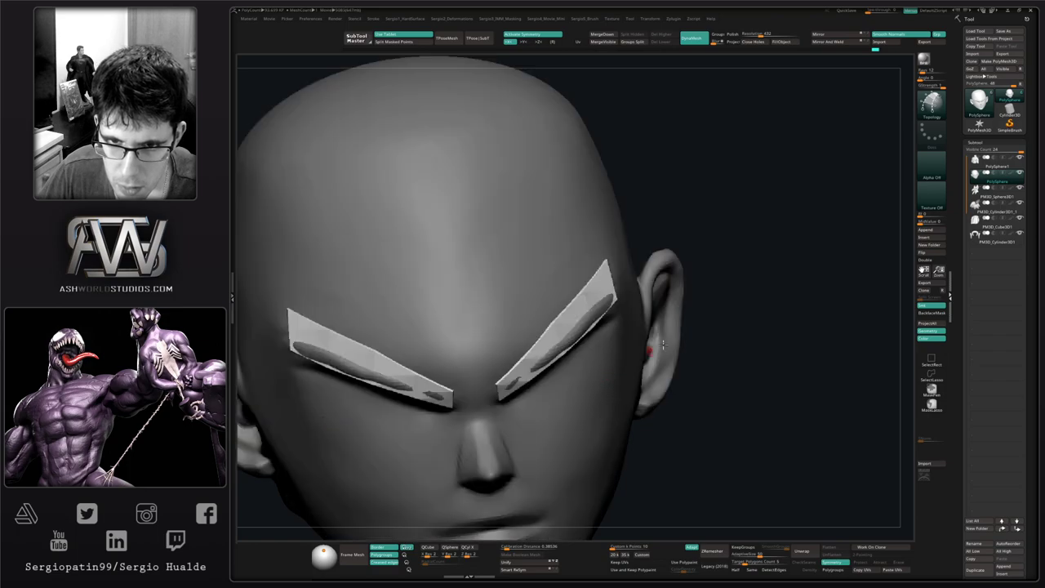
key("ctrl+z")
left_click(616, 375)
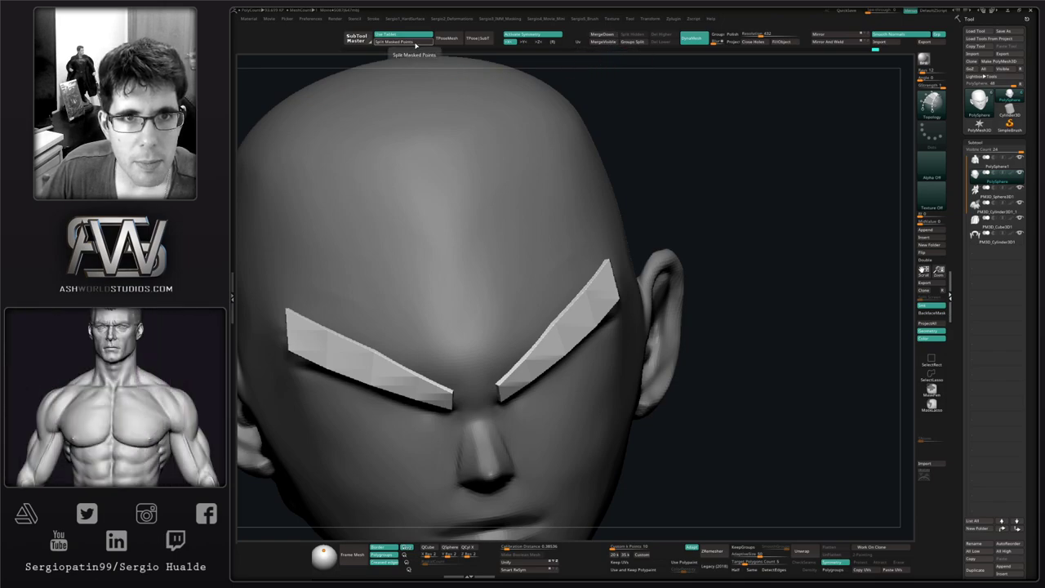
Split the new eyebrow strips from the head into their own subtool using Split Masked Points.
left_click(616, 115, "ctrl")
left_click(427, 43)
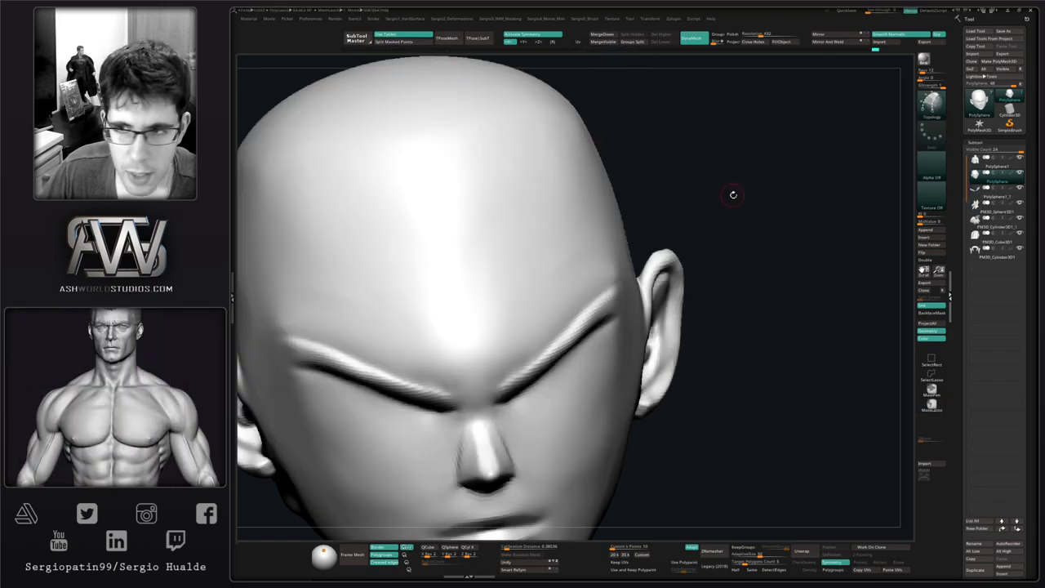
left_click_drag(732, 194, 665, 273)
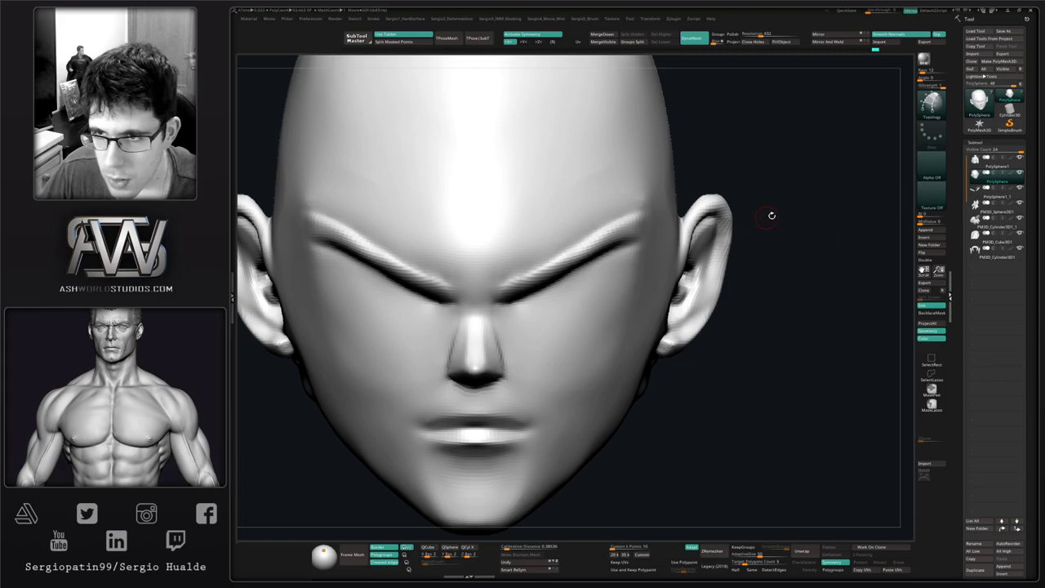
left_click_drag(772, 215, 716, 222)
Select the eyebrow subtool, crease its border edges and subdivide the strips.
left_click(986, 196)
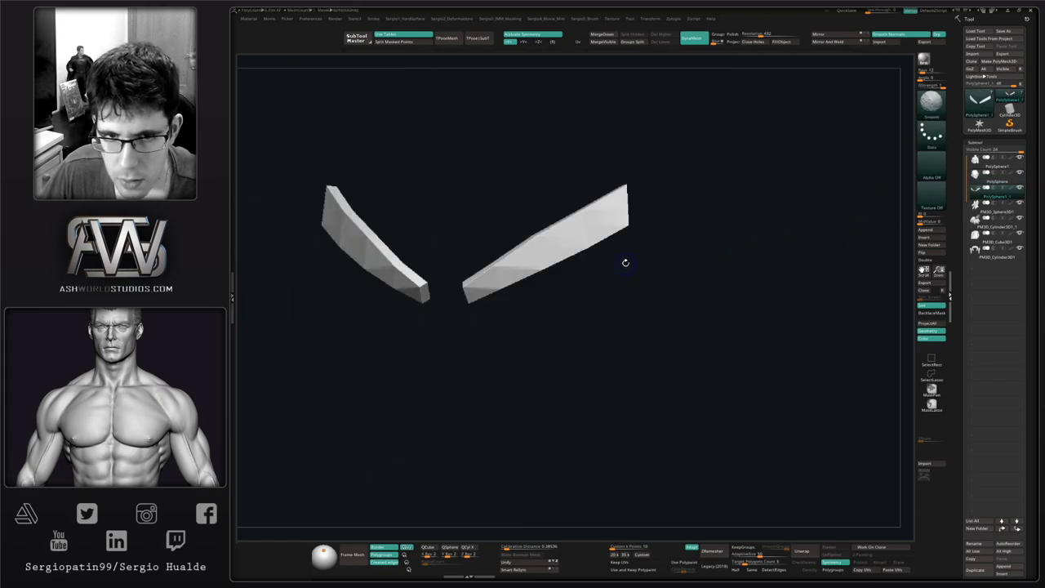
key("shift+1")
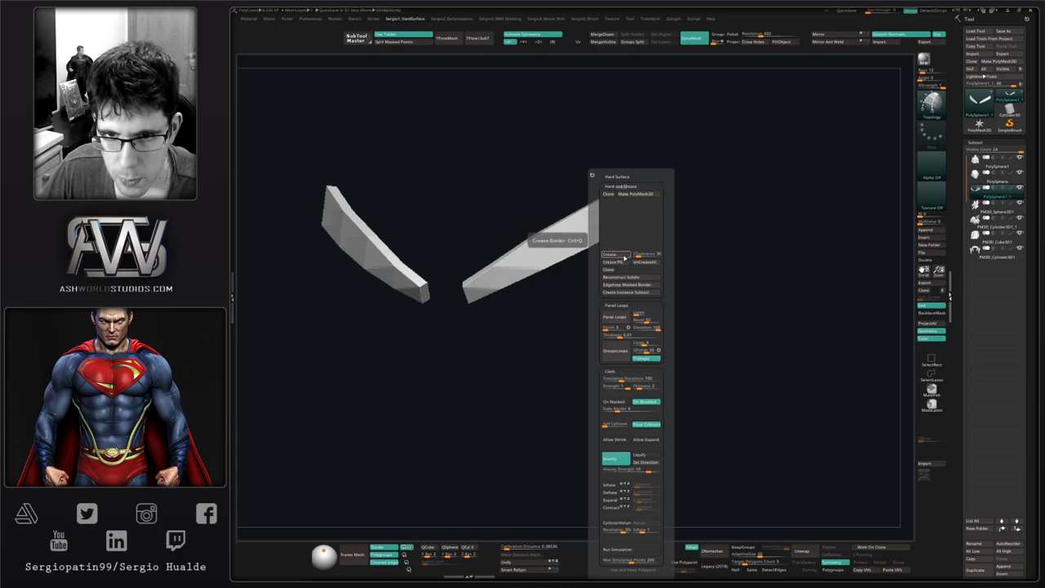
left_click(625, 255)
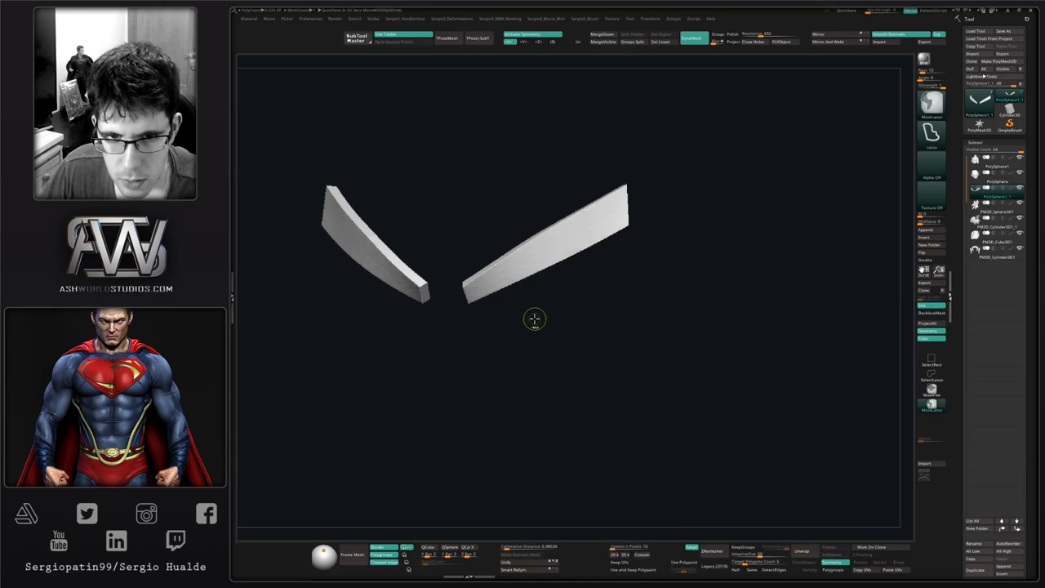
Bring back the full model and adjust the eyebrow strips to the brow with the Move brush.
key("alt+s")
mouse_move(578, 308)
right_mouse_down("ctrl")
mouse_move(555, 303)
mouse_move(565, 314)
mouse_move(545, 324)
mouse_move(578, 296)
right_mouse_up("ctrl")
left_click_drag(544, 276, 526, 272)
right_click_drag(545, 307, 577, 314)
left_click_drag(563, 272, 556, 278)
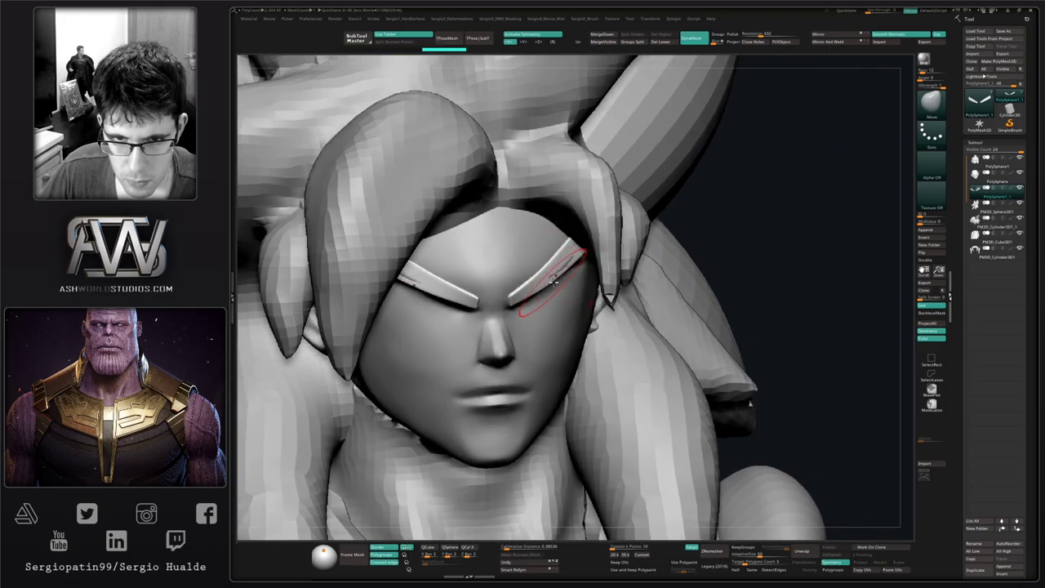
Isolate the eyebrows and pull their outer ends down with the Move brush at a lower subdivision level to form an arch.
mouse_move(597, 281)
right_mouse_down()
mouse_move(559, 281)
mouse_move(563, 253)
mouse_move(535, 248)
mouse_move(611, 250)
mouse_move(597, 238)
right_mouse_up()
key("alt+s")
left_click_drag(596, 210, 600, 214)
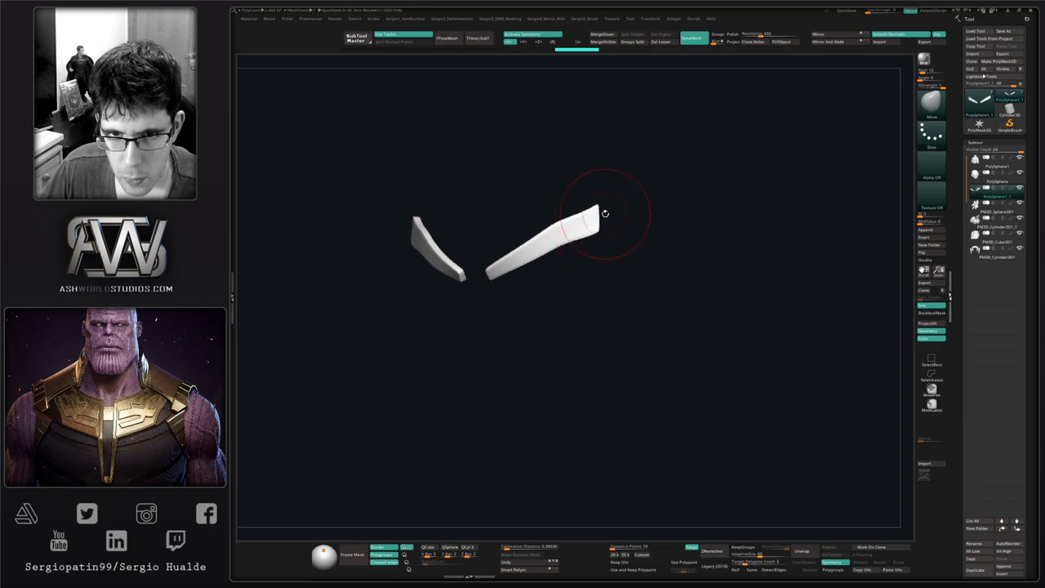
right_click_drag(600, 206, 600, 202)
key("s")
key("shift+d")
key("shift+d")
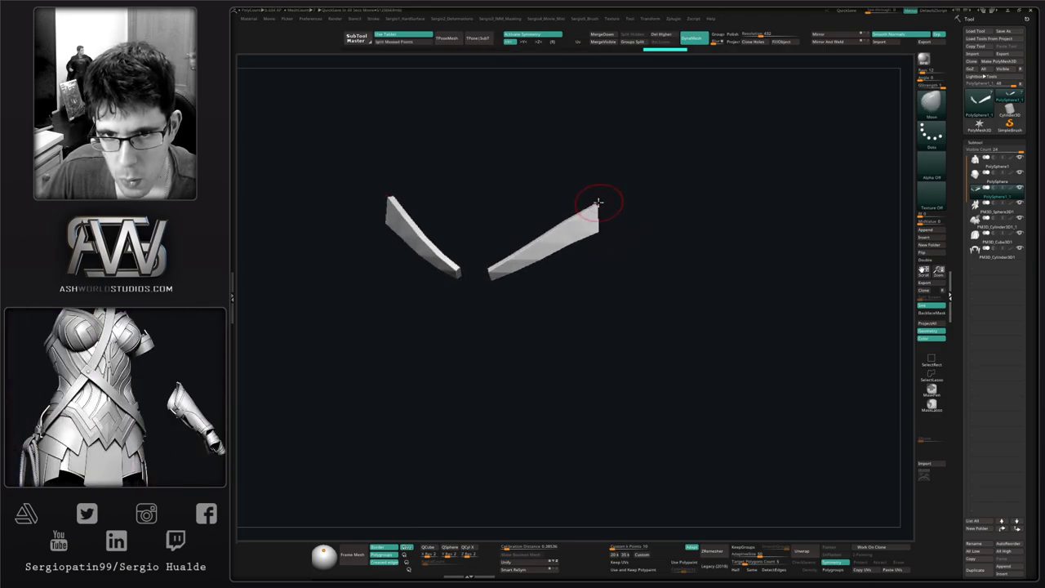
mouse_move(600, 202)
left_mouse_down()
mouse_move(603, 212)
mouse_move(573, 213)
left_mouse_up()
key("d")
right_click_drag(589, 213, 602, 217)
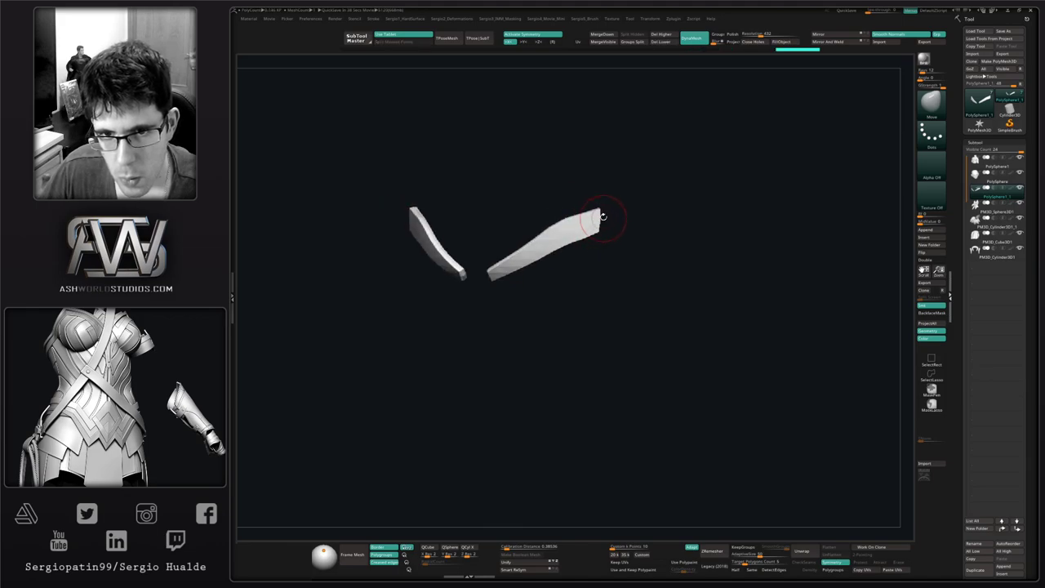
left_click_drag(602, 218, 599, 229)
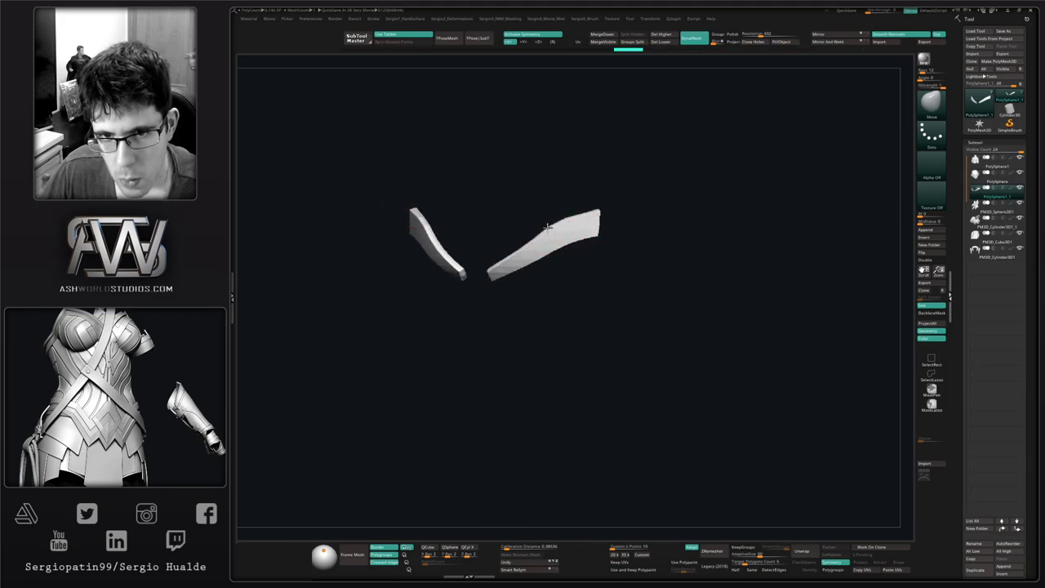
Refine the lower edge of the eyebrows' inner half, restore the higher subdivision levels and smooth the strips.
mouse_move(534, 258)
right_mouse_down()
mouse_move(545, 261)
mouse_move(519, 273)
right_mouse_up()
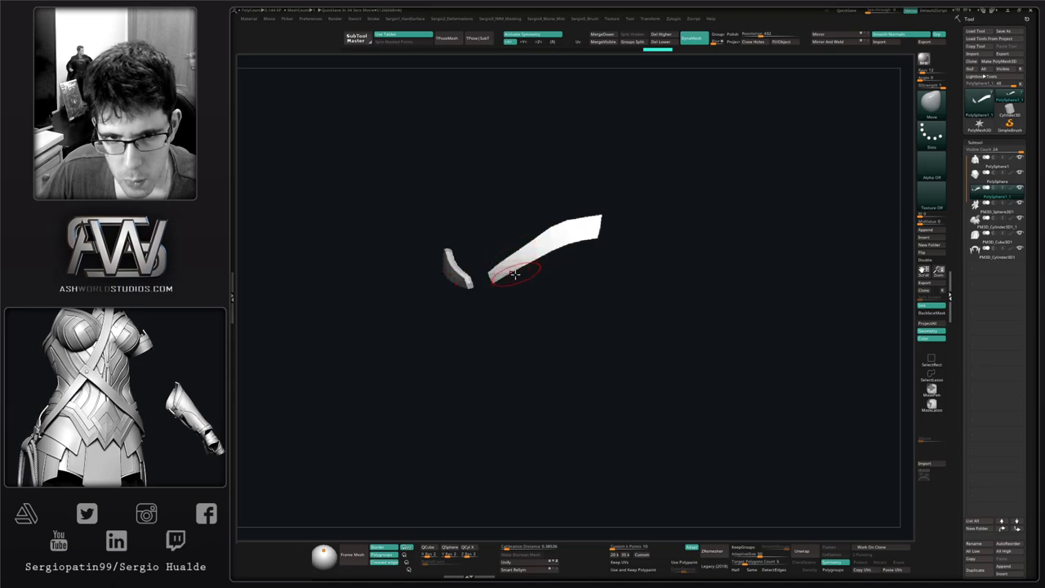
left_click_drag(517, 273, 515, 270)
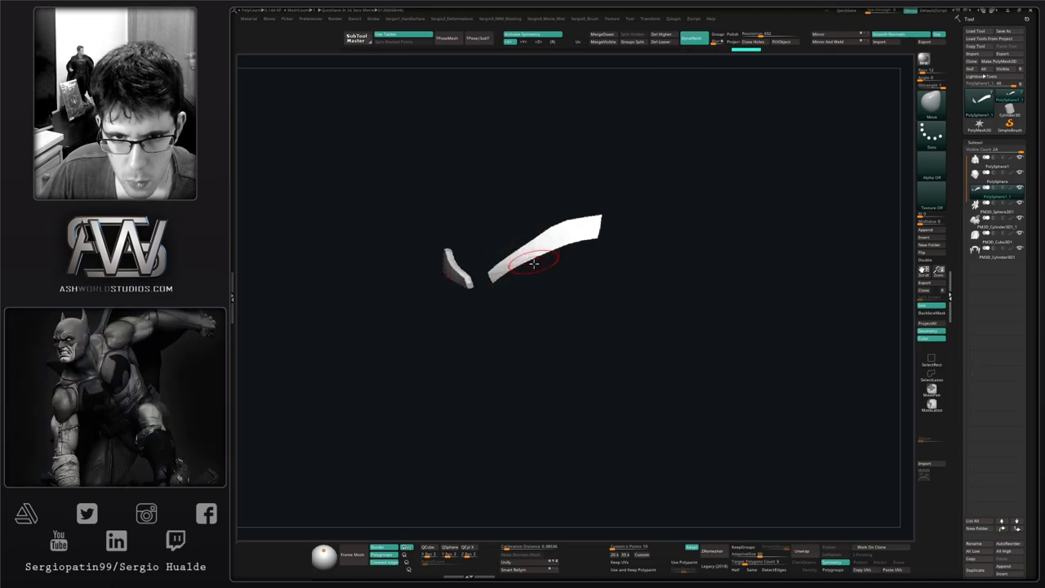
right_click_drag(533, 263, 553, 273)
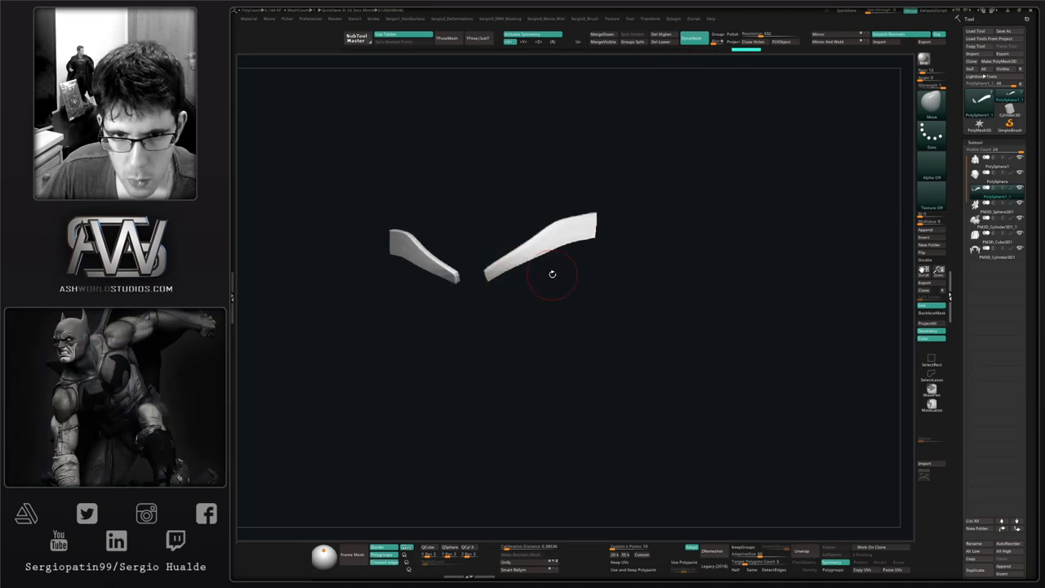
key("d")
key("d")
left_click_drag(571, 247, 542, 252, "shift")
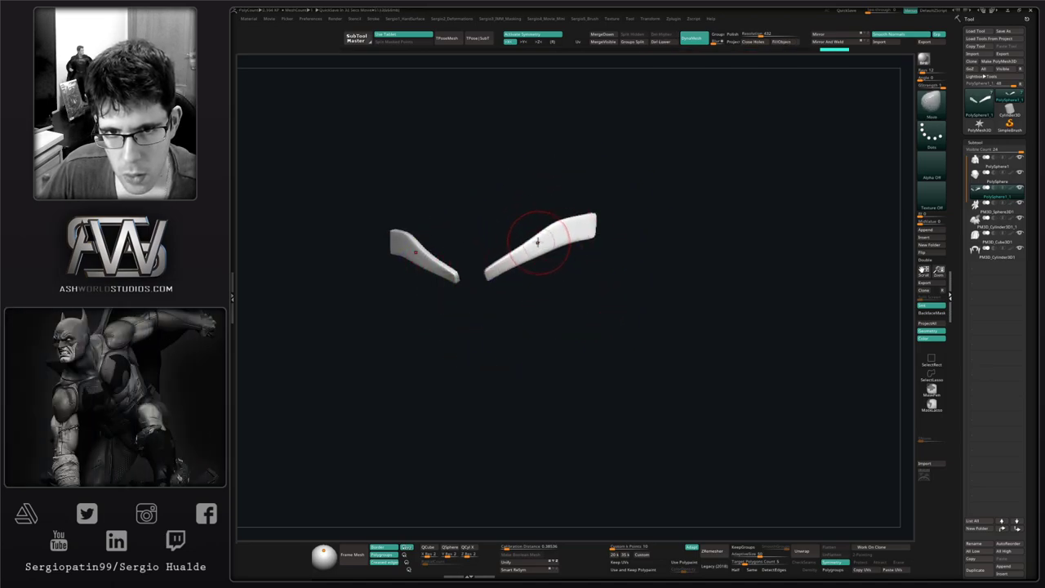
Show all subtools, select the head and carve frown creases at the eyebrows' inner ends with the DamStandard brush.
key("alt+s")
mouse_move(561, 252)
right_mouse_down()
mouse_move(573, 258)
mouse_move(534, 287)
mouse_move(500, 282)
mouse_move(494, 270)
right_mouse_up()
left_click(491, 262, "alt")
key("b")
key("d")
key("s")
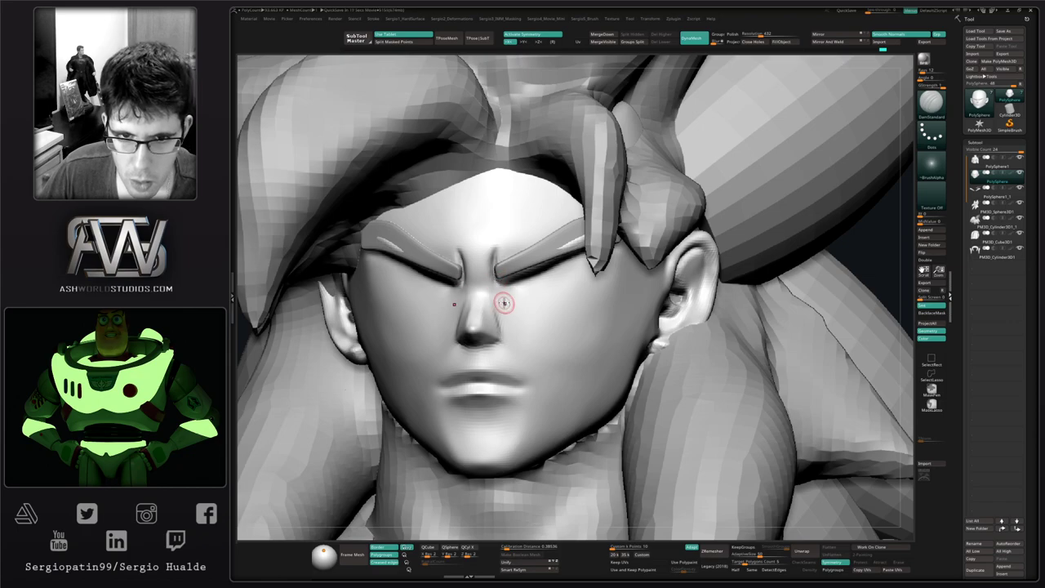
mouse_move(504, 304)
right_mouse_down()
mouse_move(532, 291)
mouse_move(525, 283)
right_mouse_up()
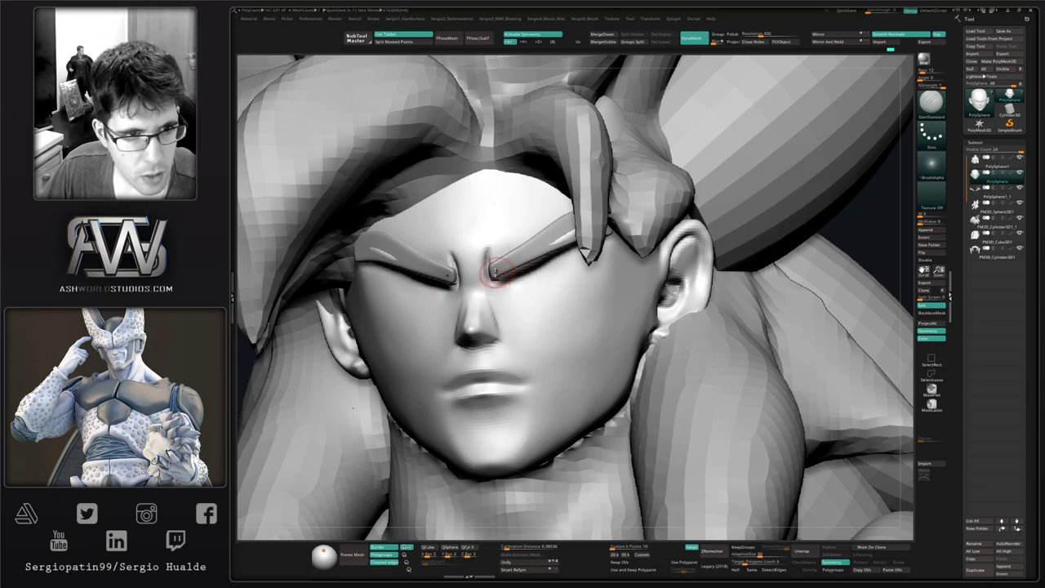
right_click_drag(513, 294, 543, 299)
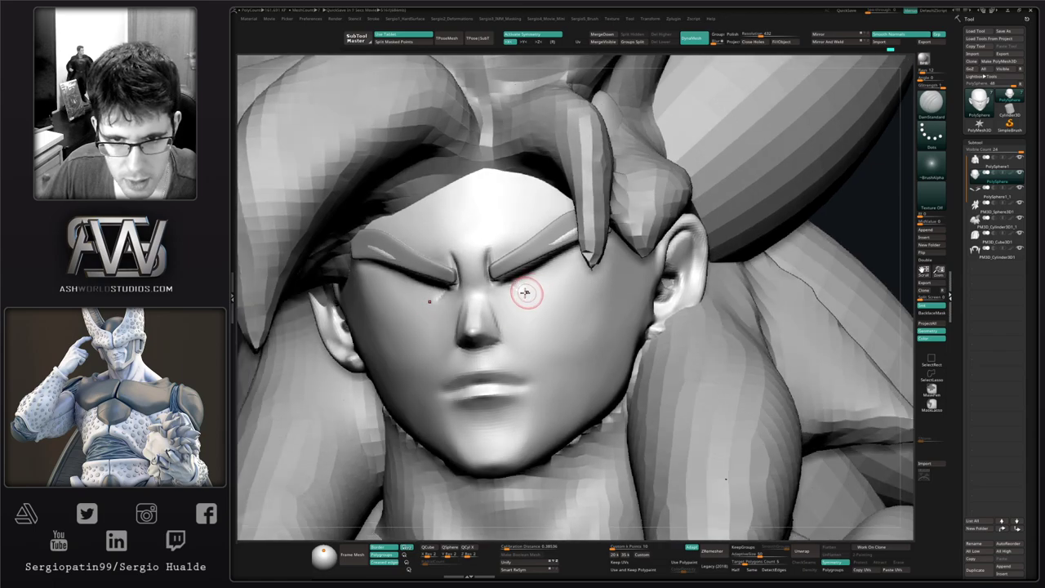
Carve the symmetrical eye outlines beneath the eyebrows, tracing the lower lid lines and the angled outer corners.
left_click_drag(525, 292, 581, 280)
right_click_drag(602, 272, 590, 270)
left_click_drag(602, 238, 590, 278)
left_click_drag(602, 241, 589, 279)
right_click_drag(586, 292, 602, 275)
left_click_drag(602, 275, 544, 298)
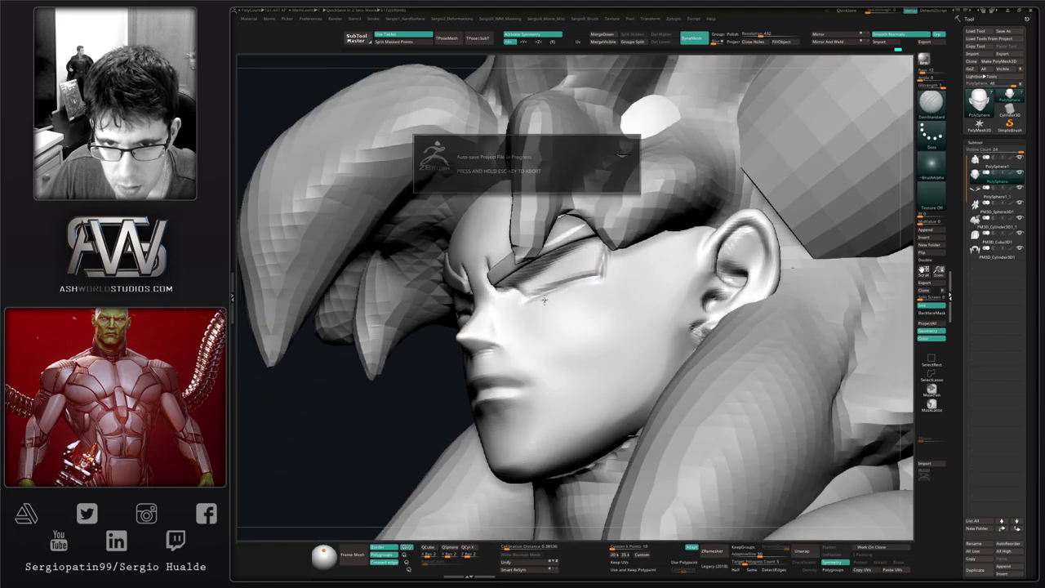
right_click_drag(525, 310, 519, 296)
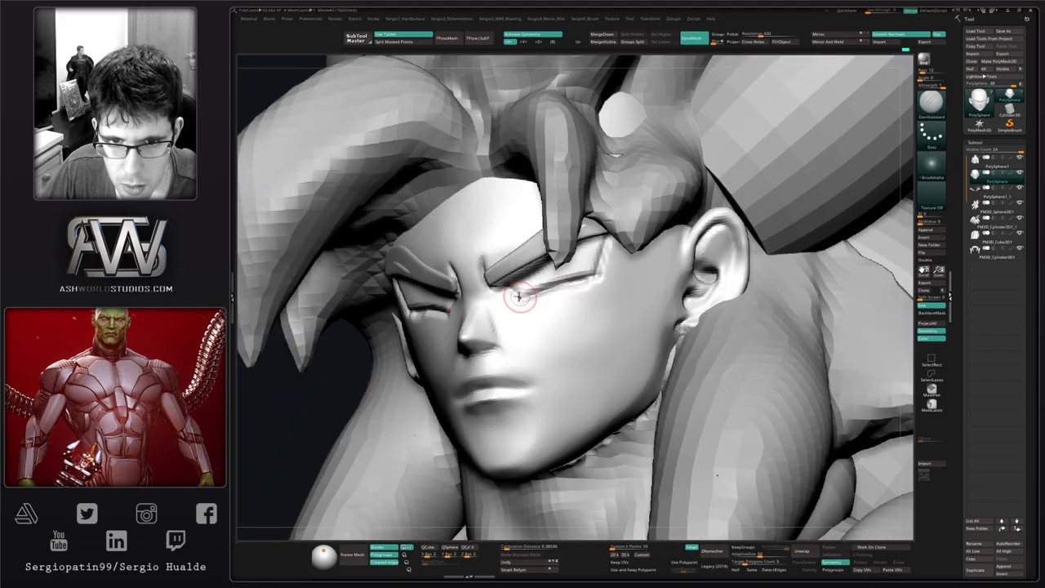
mouse_move(530, 295)
left_mouse_down()
mouse_move(599, 278)
mouse_move(608, 233)
left_mouse_up()
right_click_drag(592, 299, 584, 168, "ctrl")
right_click_drag(584, 167, 608, 188, "shift")
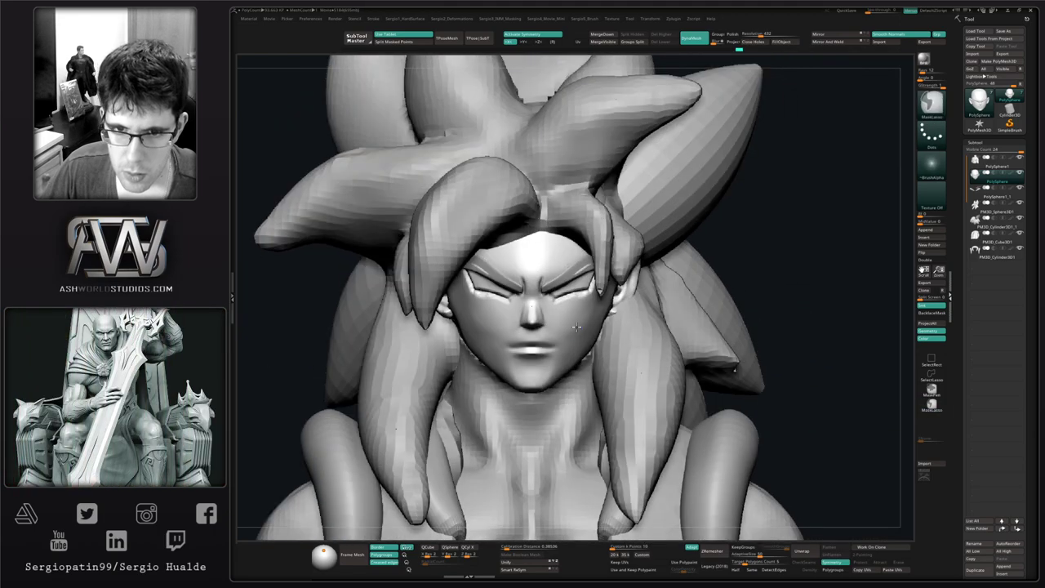
Isolate the head, flatten the brow area above the eyes with the TrimDynamic brush and smooth it.
mouse_move(551, 278)
right_mouse_down("alt")
mouse_move(528, 274)
mouse_move(527, 322)
mouse_move(528, 307)
mouse_move(644, 301)
mouse_move(545, 286)
mouse_move(532, 304)
right_mouse_up("alt")
key("alt+s")
right_click_drag(532, 303, 497, 294)
key("b")
key("t")
key("d")
key("s")
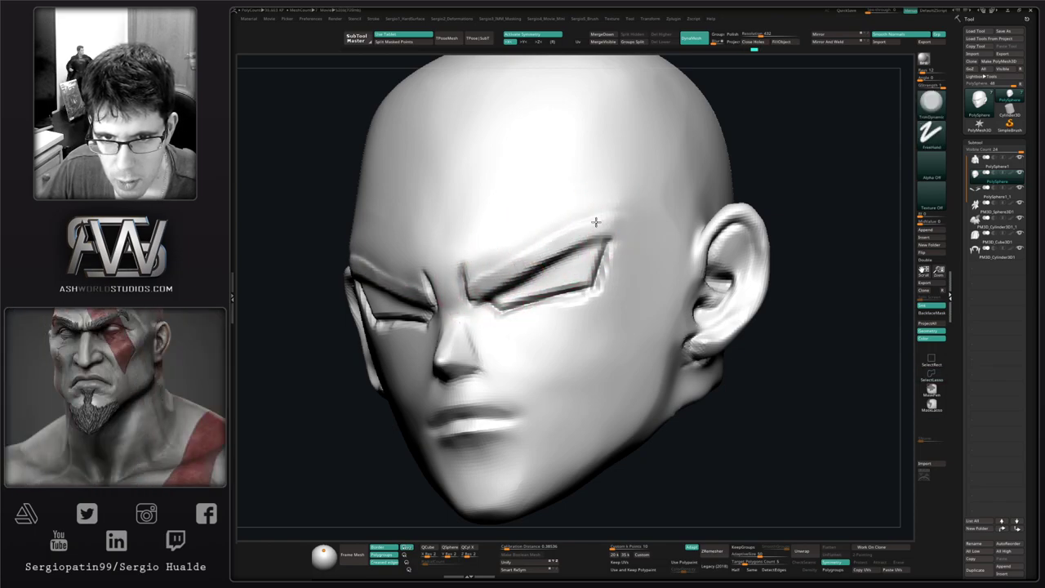
left_click_drag(511, 261, 486, 279)
left_click_drag(574, 227, 573, 227, "shift")
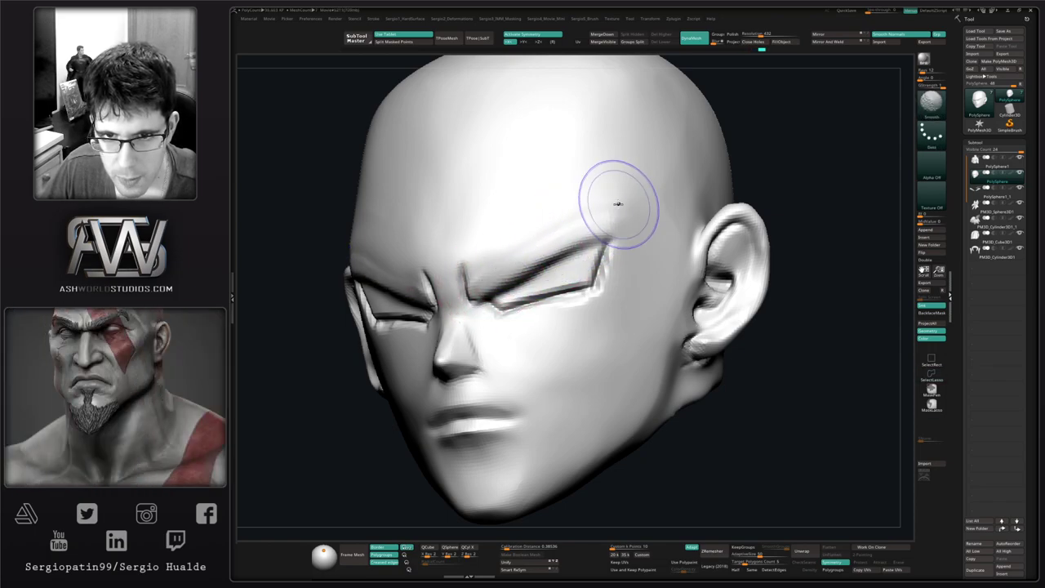
key("s")
left_click_drag(503, 283, 473, 284)
Select the Clay brush and smooth the inner brow creases and the surface above the outer eyes.
key("b")
key("c")
key("l")
right_click_drag(480, 299, 484, 289)
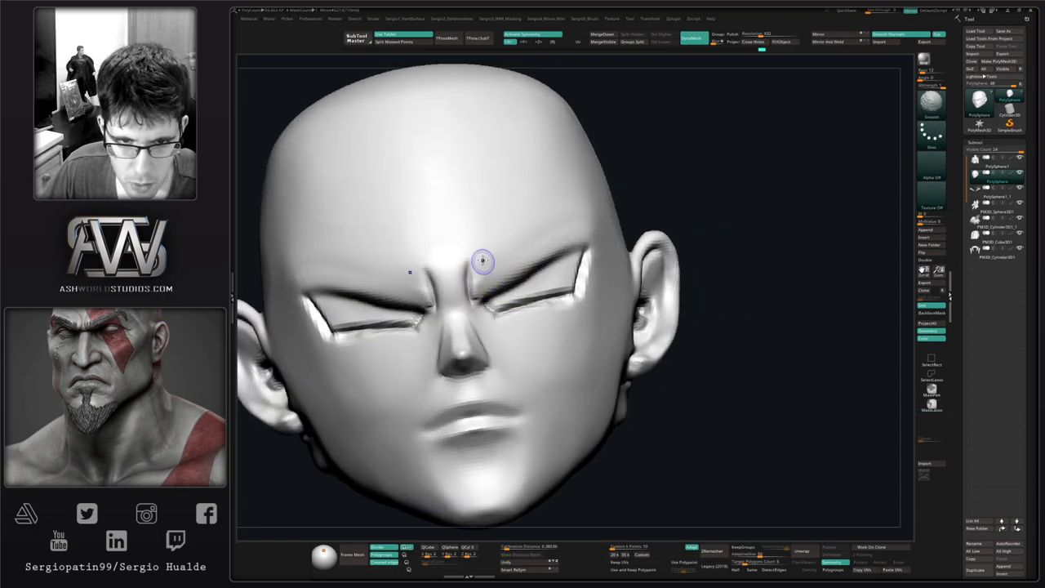
mouse_move(481, 261)
left_mouse_down("shift")
mouse_move(478, 280)
mouse_move(492, 281)
left_mouse_up("shift")
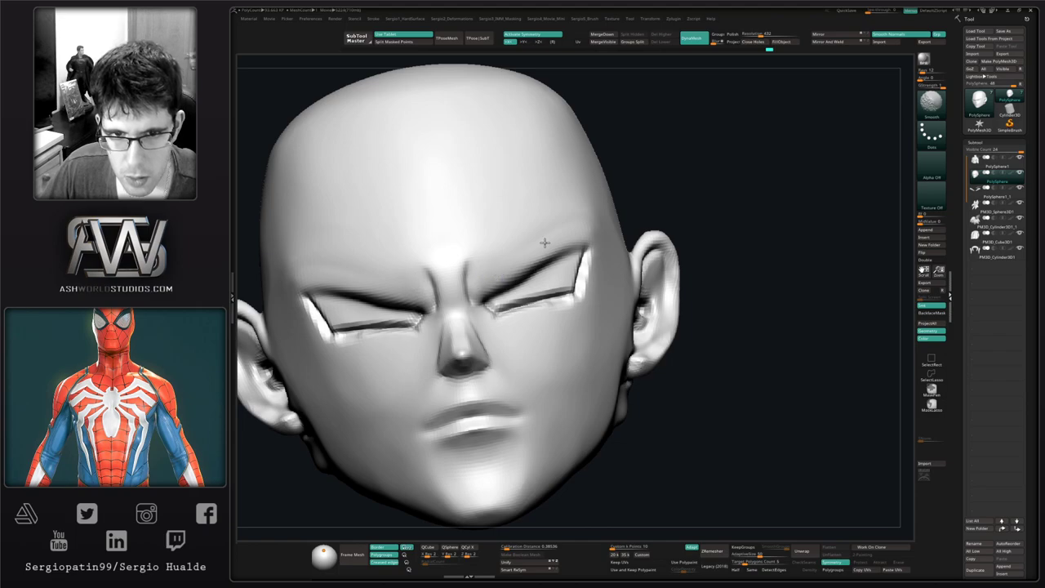
left_click_drag(545, 242, 556, 236, "shift")
Select the torso subtool, isolate it and remesh it with DynaMesh at a higher resolution.
right_click_drag(531, 299, 563, 291, "ctrl")
right_click_drag(563, 290, 534, 297)
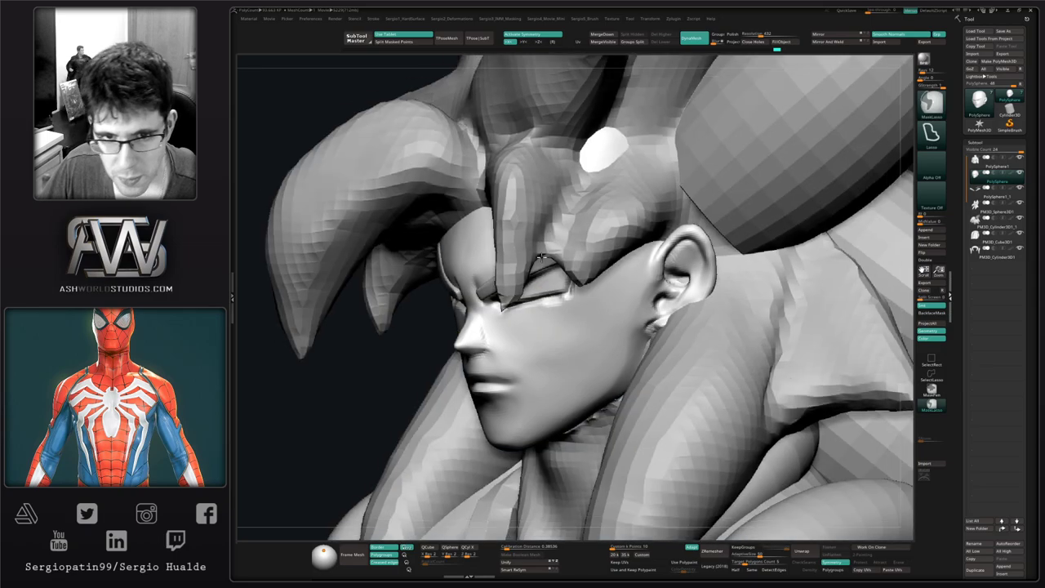
right_click_drag(571, 277, 506, 237)
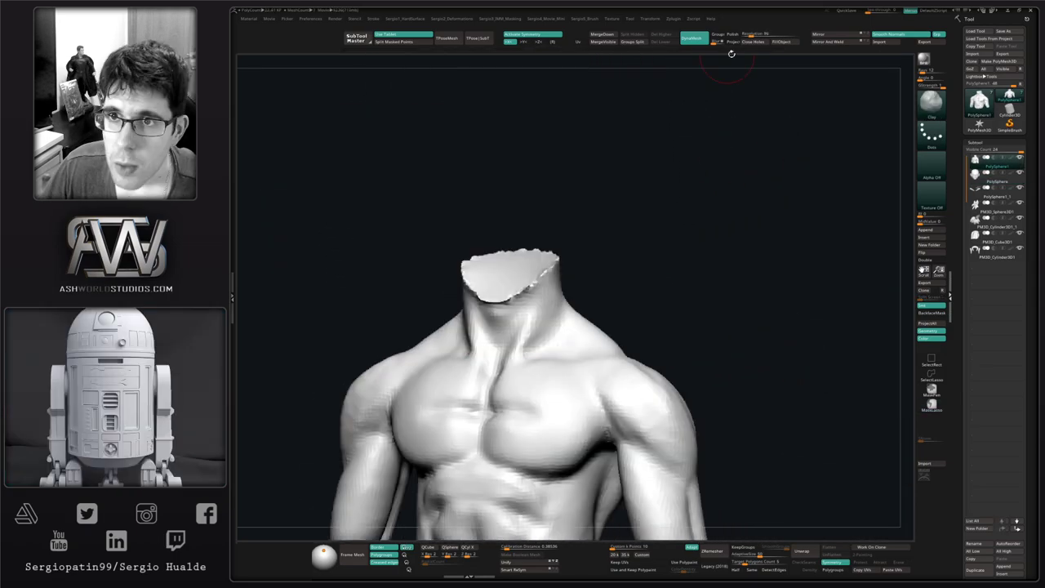
left_click_drag(711, 174, 711, 213, "ctrl")
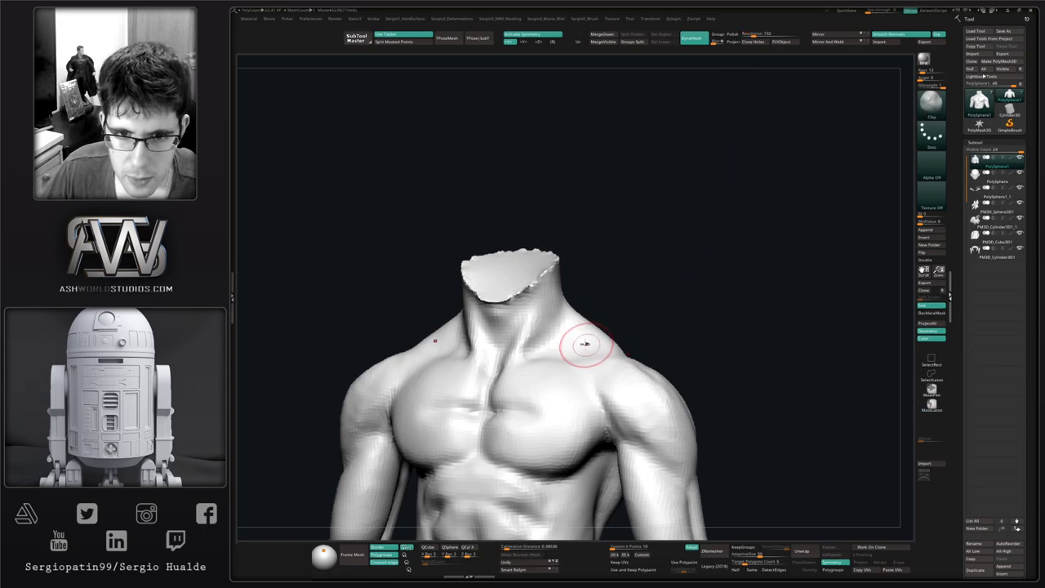
right_click_drag(571, 343, 552, 328, "ctrl")
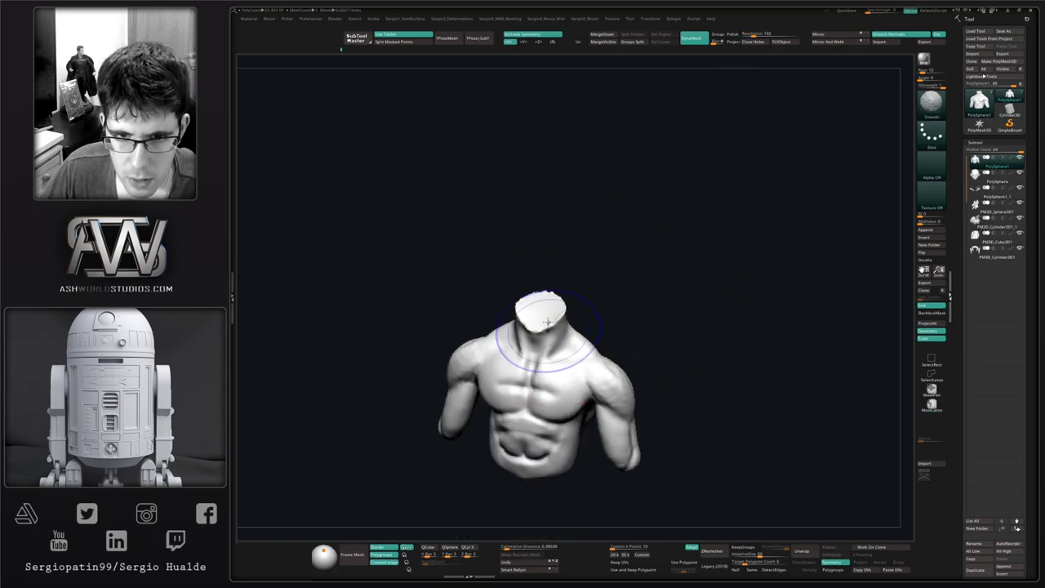
Smooth the torso's jagged neck opening, abdomen and upper arms, including the cut arm ends.
left_click_drag(549, 326, 540, 304, "shift")
left_click_drag(548, 418, 632, 435, "shift")
right_click_drag(632, 435, 576, 423)
left_click_drag(611, 381, 611, 442, "shift")
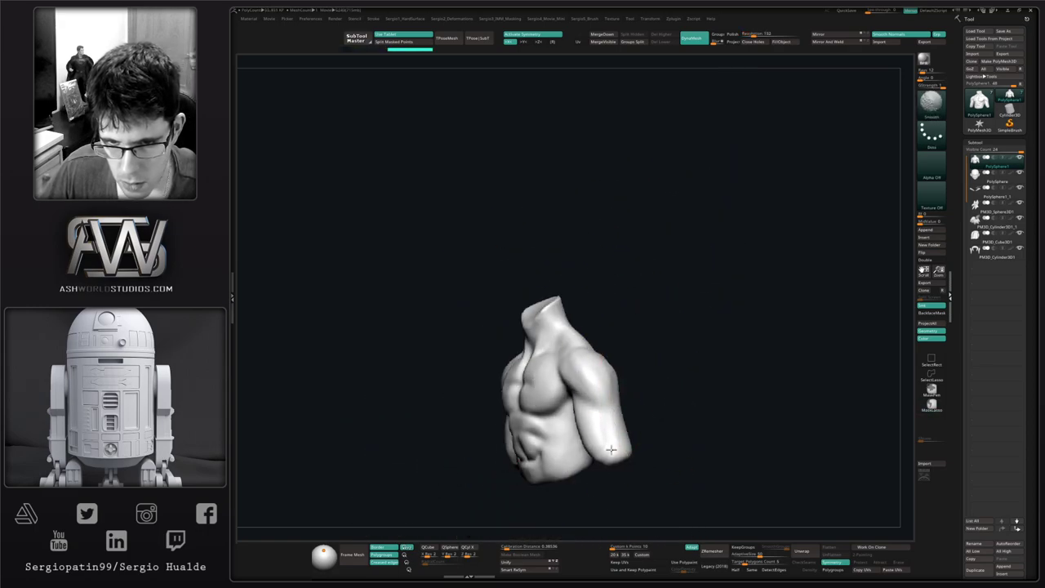
right_click_drag(611, 442, 498, 421)
mouse_move(616, 458)
left_mouse_down("shift")
mouse_move(638, 377)
mouse_move(668, 392)
left_mouse_up("shift")
mouse_move(667, 391)
right_mouse_down()
mouse_move(759, 400)
mouse_move(787, 387)
right_mouse_up()
mouse_move(617, 359)
right_mouse_down("ctrl")
mouse_move(594, 375)
mouse_move(565, 314)
right_mouse_up("ctrl")
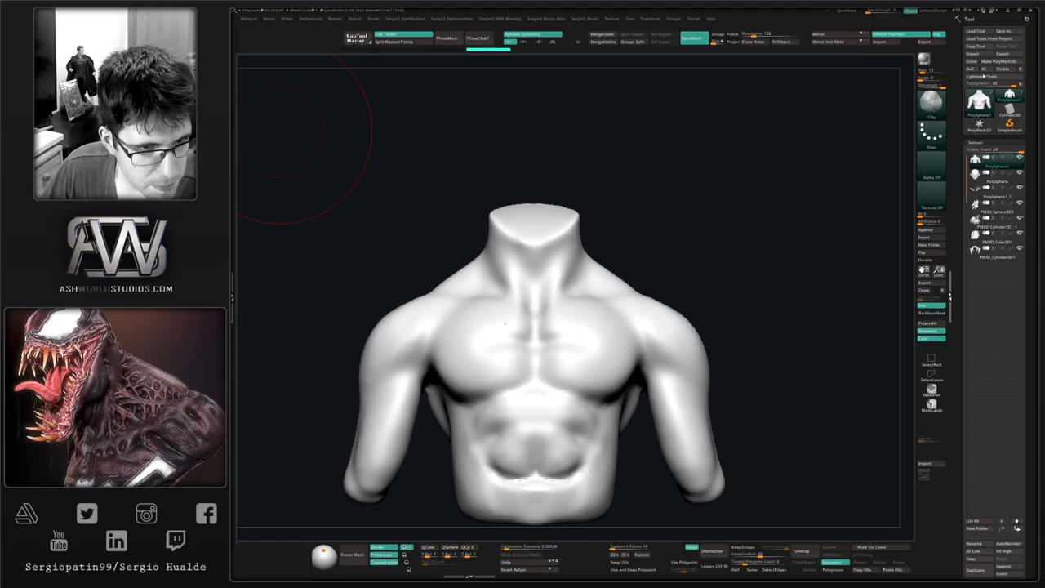
Set up the Move brush for the torso's neck and display all subtools together.
right_click_drag(719, 226, 704, 226)
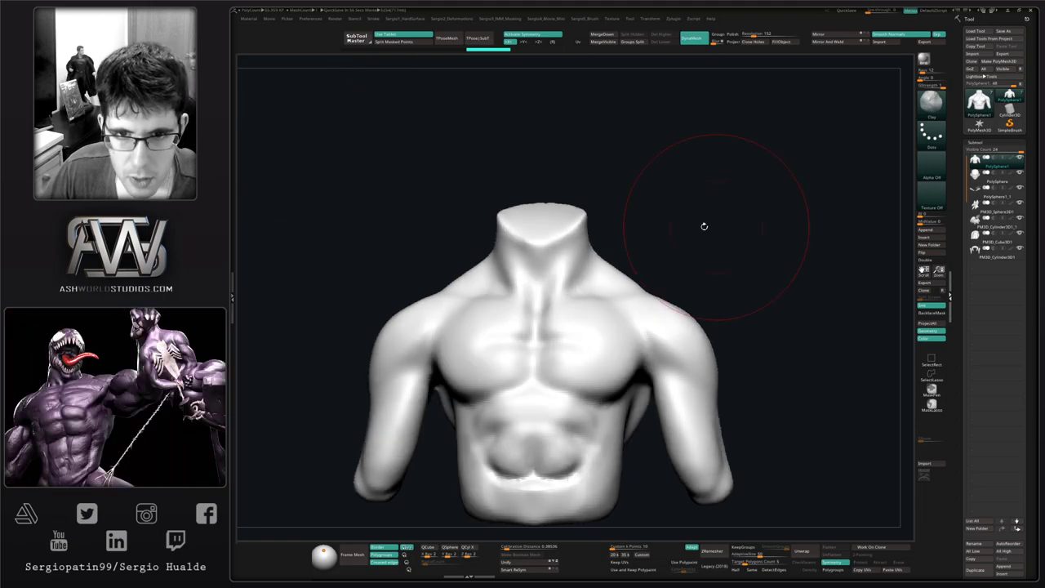
key("alt+s")
right_click_drag(581, 251, 606, 310, "alt")
key("b")
key("m")
key("v")
key("s")
key("alt+s")
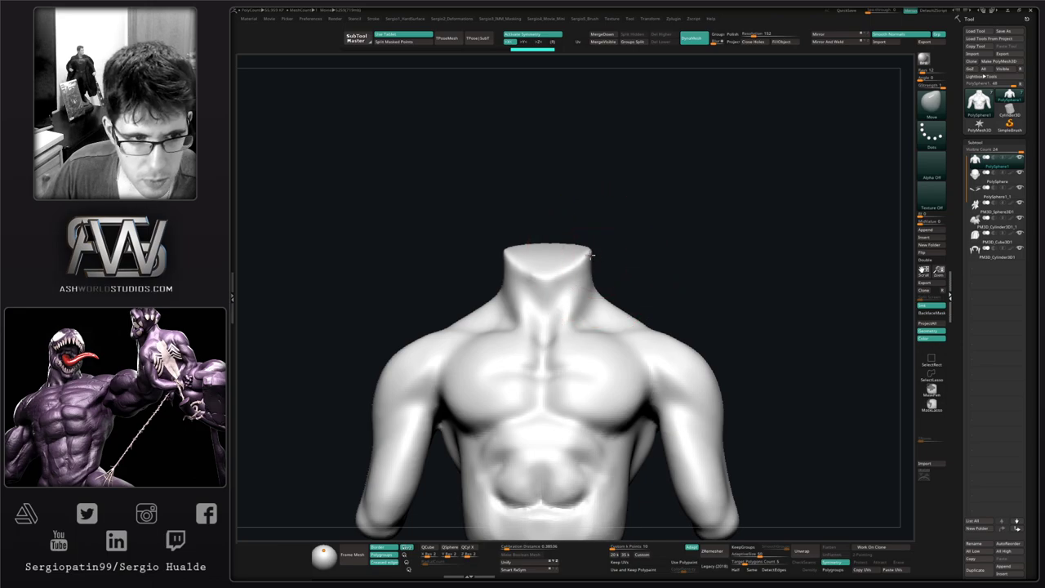
key("ctrl+shift+s")
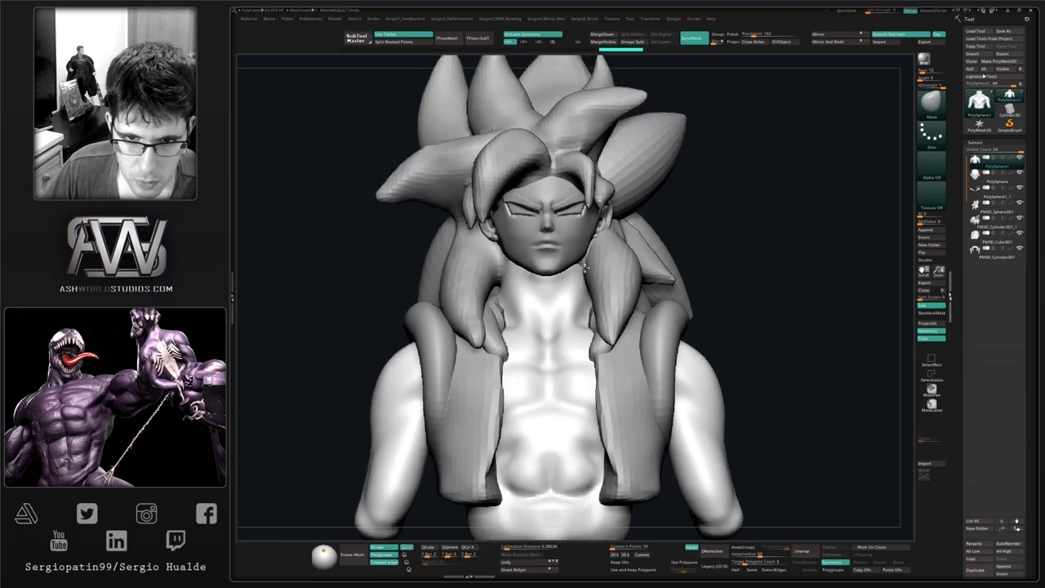
Select and isolate the hair subtool, and sculpt its inner cavity behind the face with the ClayBuildup brush.
mouse_move(585, 268)
right_mouse_down()
mouse_move(597, 263)
mouse_move(564, 295)
right_mouse_up()
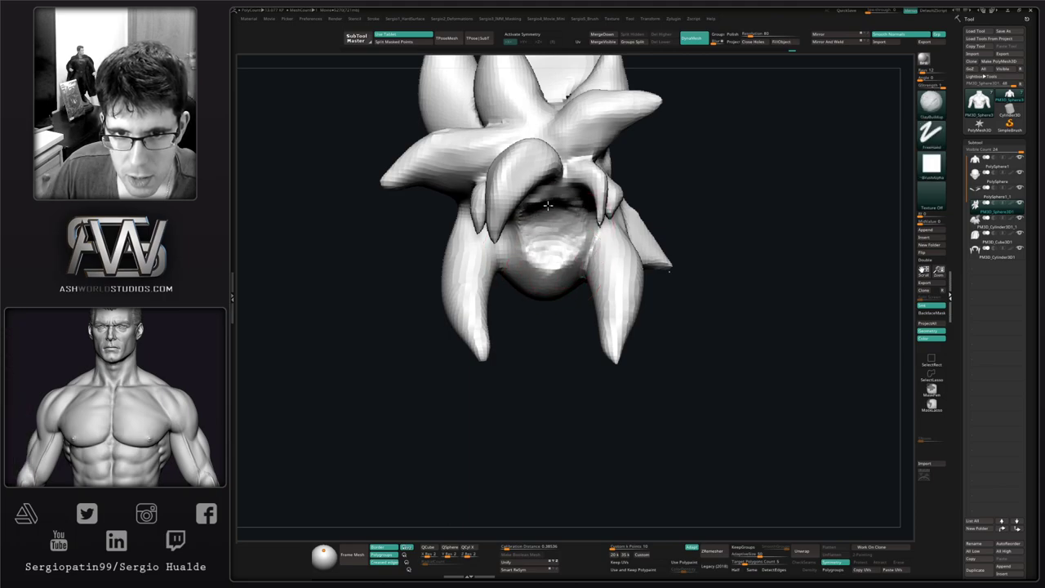
right_click_drag(547, 206, 532, 181)
mouse_move(563, 181)
left_mouse_down()
mouse_move(516, 203)
mouse_move(544, 254)
left_mouse_up()
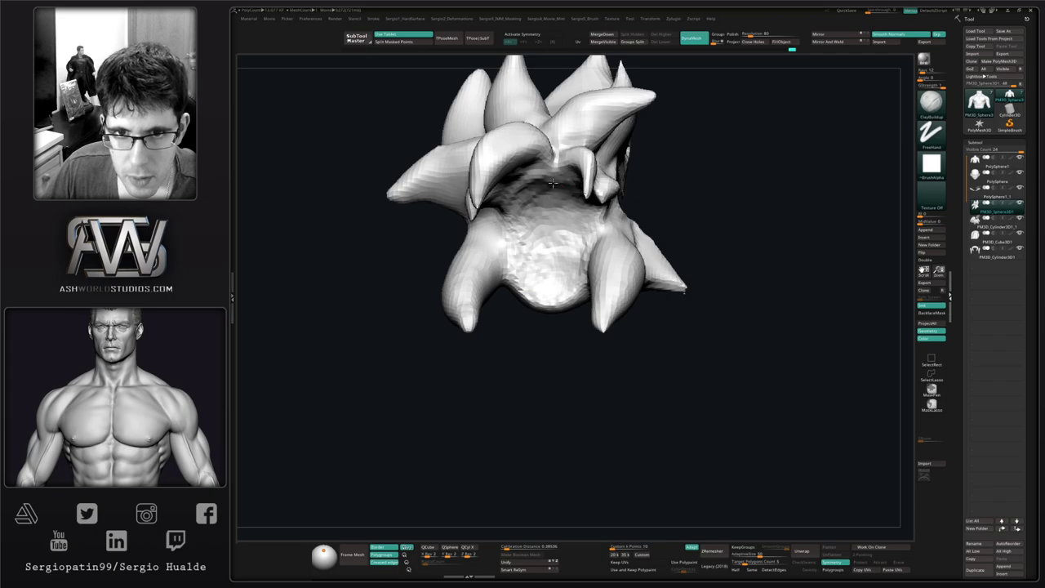
key("shift+s")
right_click_drag(560, 273, 527, 286)
right_click(525, 287)
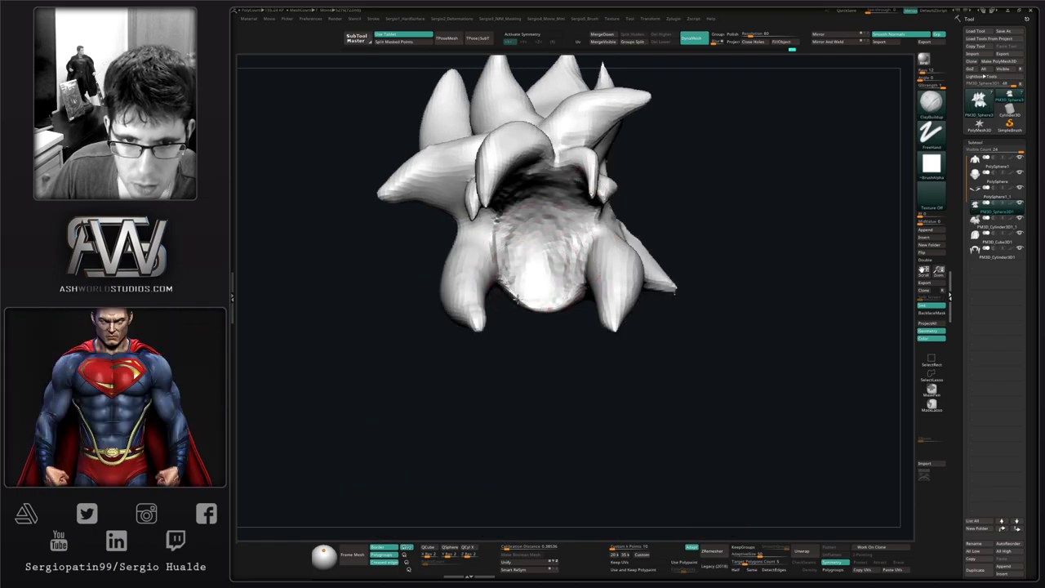
Rework the underside of the hair around the nape and side locks with ClayBuildup strokes.
left_click_drag(527, 273, 506, 284)
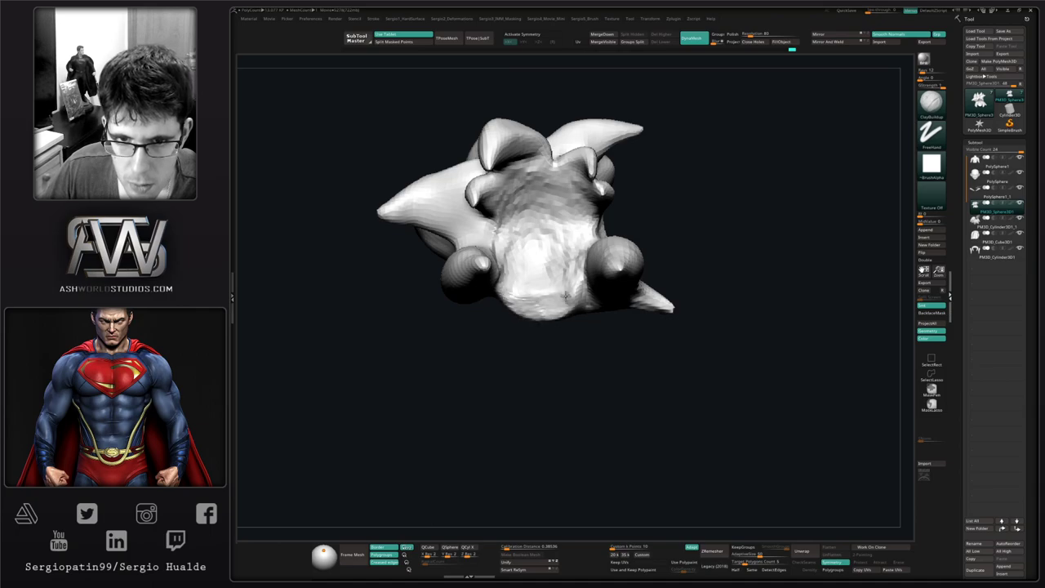
left_click_drag(560, 284, 571, 241)
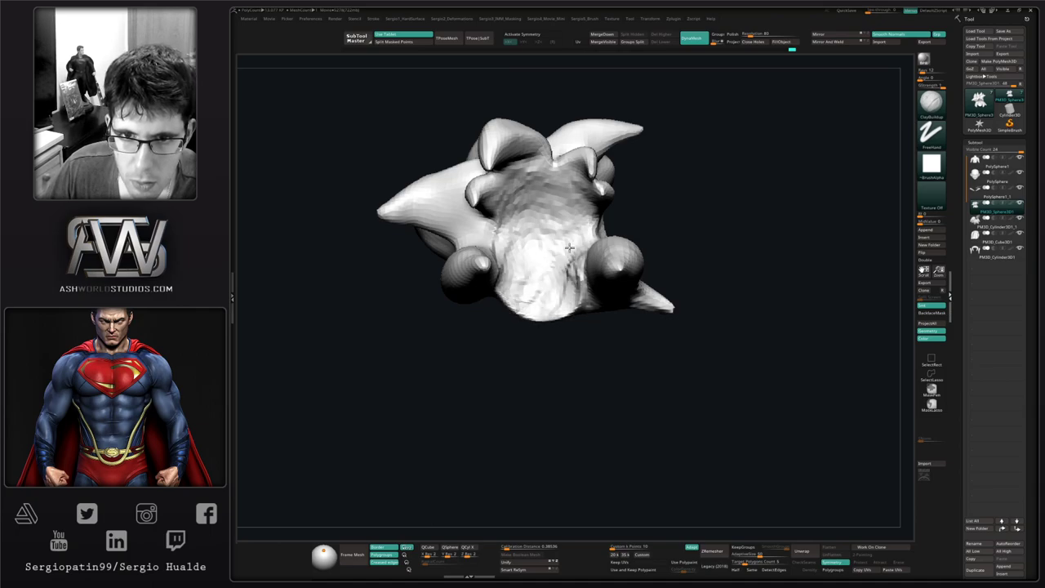
right_click_drag(571, 241, 545, 281)
left_click_drag(589, 243, 569, 238)
right_click_drag(569, 249, 584, 260)
left_click_drag(583, 259, 564, 245)
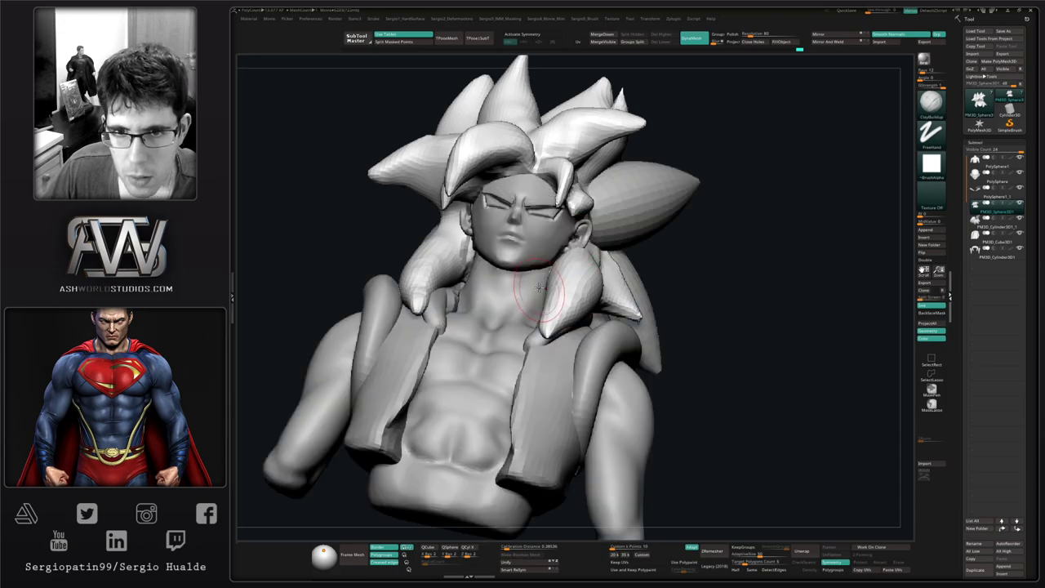
left_click_drag(531, 277, 511, 296)
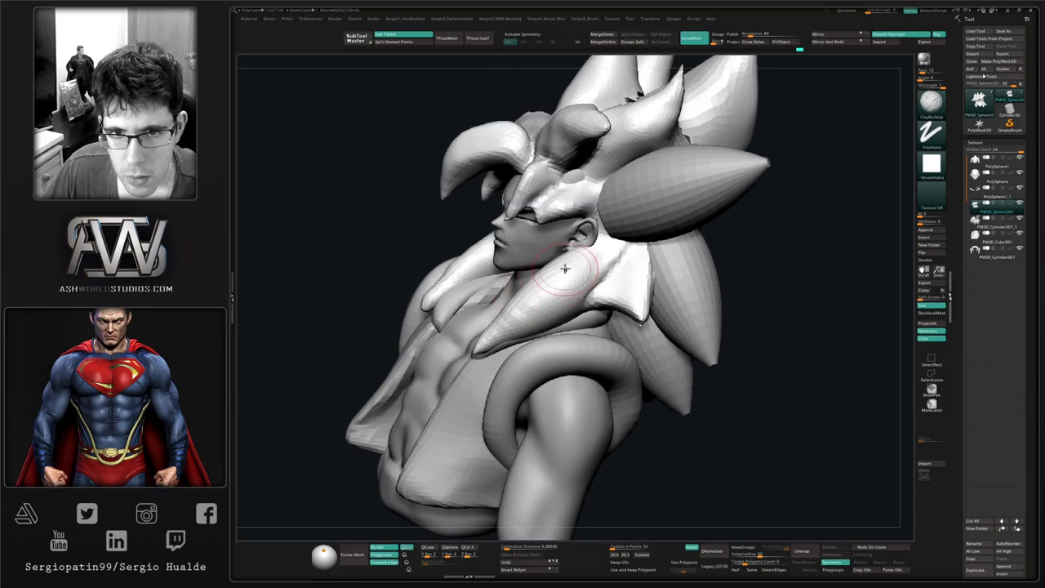
Select and isolate the torso, and carve the grooves of the front neck muscles with the DamStandard brush.
right_click_drag(564, 263, 600, 265, "shift")
right_click_drag(522, 284, 548, 306, "alt")
left_click(533, 341, "alt")
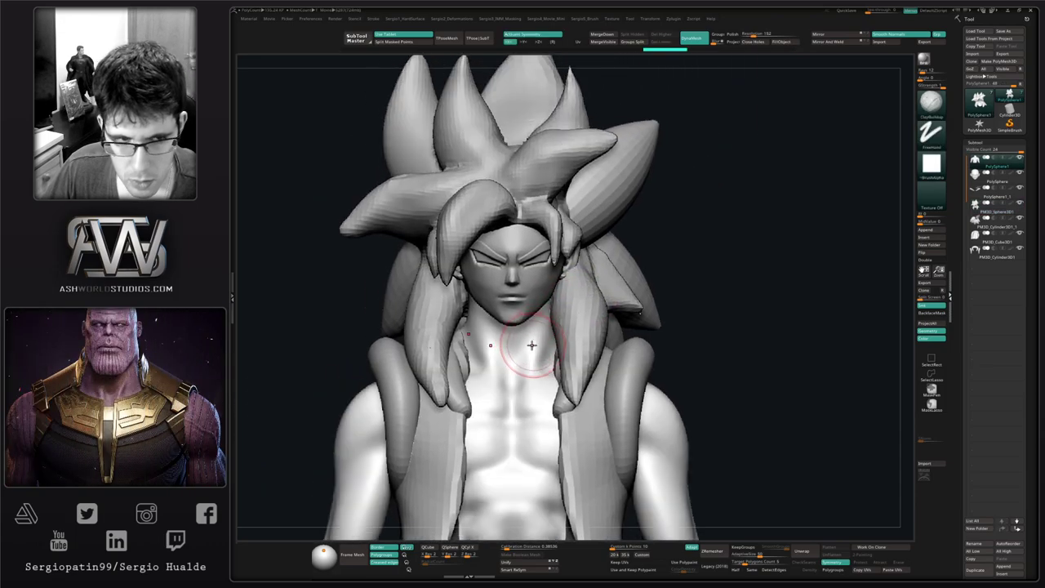
key("b")
key("d")
key("s")
key("alt+s")
mouse_move(544, 307)
left_mouse_down()
mouse_move(516, 379)
mouse_move(529, 368)
left_mouse_up()
right_click_drag(537, 346, 541, 388)
left_click_drag(537, 370, 563, 359)
Smooth the neck grooves, define the pit between the collarbones, and build up the throat with ClayBuildup.
right_click_drag(554, 371, 530, 345)
mouse_move(524, 367)
left_mouse_down("shift")
mouse_move(536, 355)
mouse_move(527, 352)
left_mouse_up("shift")
right_click_drag(531, 354, 551, 364)
left_click_drag(521, 373, 513, 389)
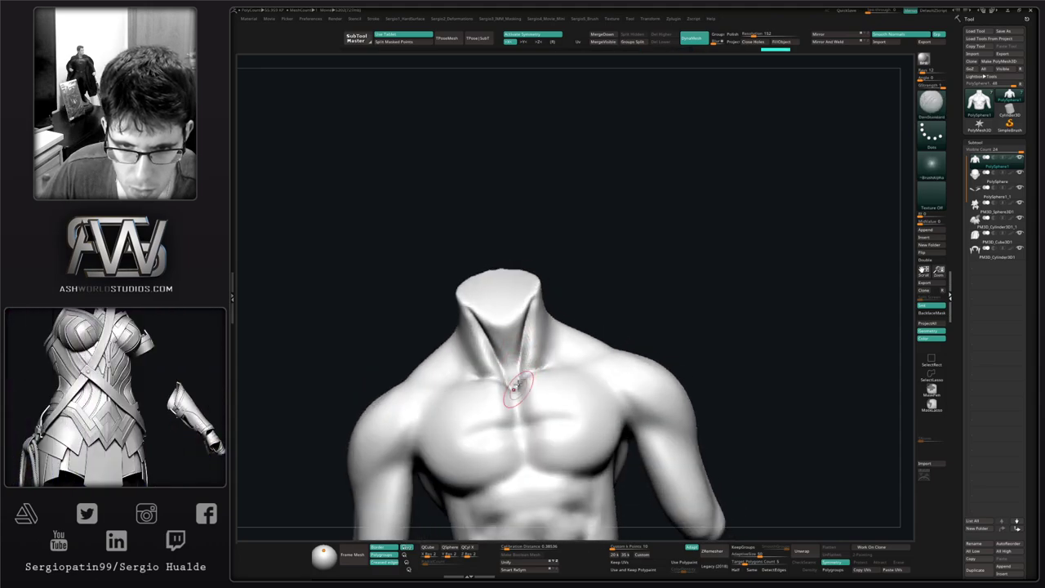
key("b")
key("c")
key("b")
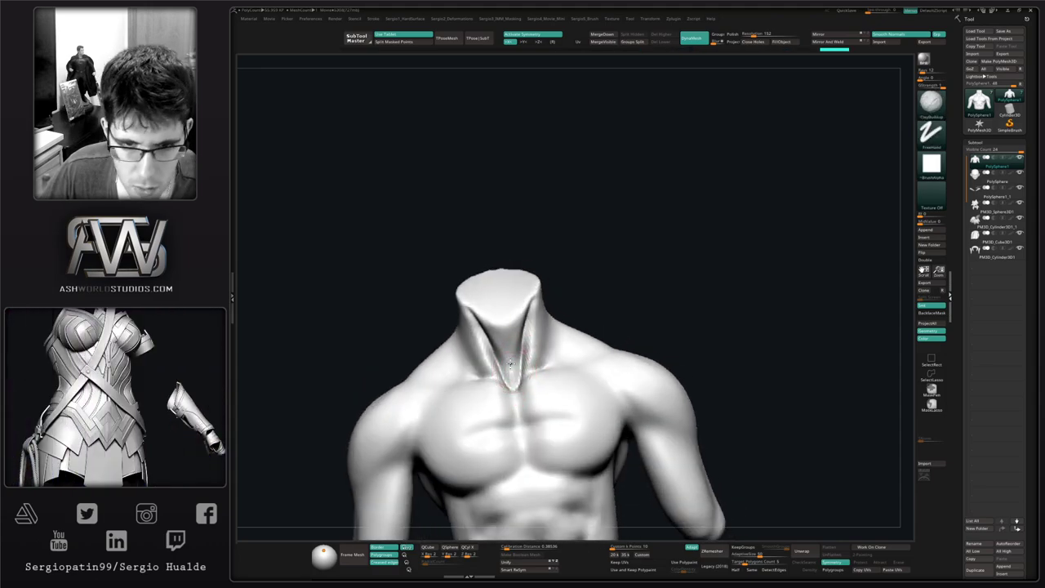
mouse_move(513, 361)
left_mouse_down()
mouse_move(513, 379)
mouse_move(522, 364)
left_mouse_up()
mouse_move(522, 364)
right_mouse_down()
mouse_move(542, 359)
mouse_move(531, 350)
mouse_move(524, 376)
right_mouse_up()
Sharpen the base of the neck muscles above the collarbones with DamStandard strokes.
key("b")
key("d")
key("s")
left_click_drag(524, 376, 523, 378)
right_click_drag(525, 374, 504, 405)
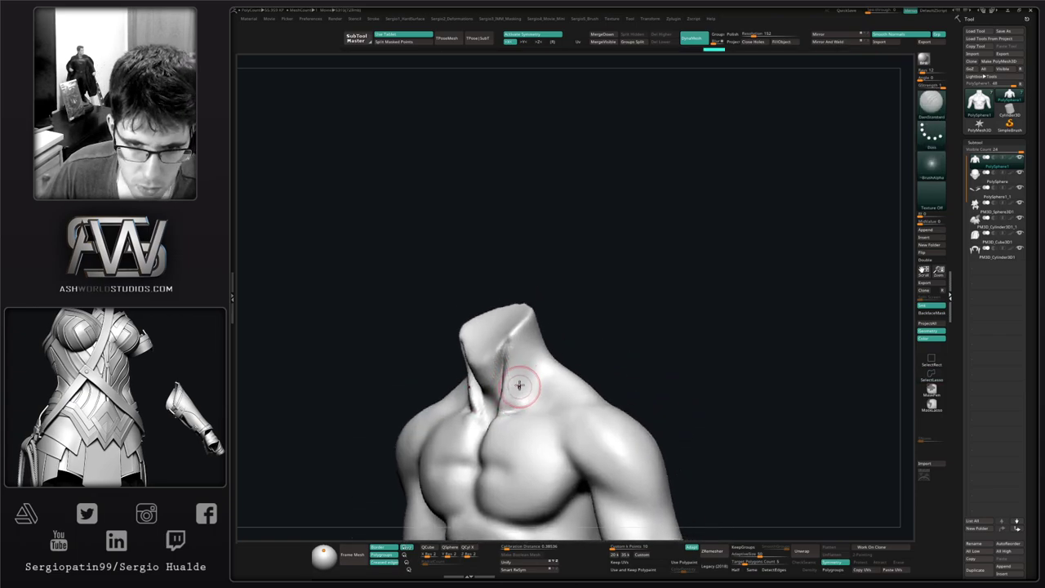
left_click_drag(515, 399, 515, 406)
mouse_move(515, 406)
right_mouse_down()
mouse_move(536, 410)
mouse_move(530, 384)
mouse_move(525, 408)
mouse_move(512, 369)
mouse_move(525, 378)
right_mouse_up()
Reshape the side of the neck with the Move brush and smooth its surface up to the cut edge.
key("b")
key("m")
key("v")
left_click_drag(525, 378, 520, 382)
left_click_drag(521, 382, 520, 386, "shift")
mouse_move(520, 387)
right_mouse_down()
mouse_move(508, 394)
mouse_move(499, 365)
right_mouse_up()
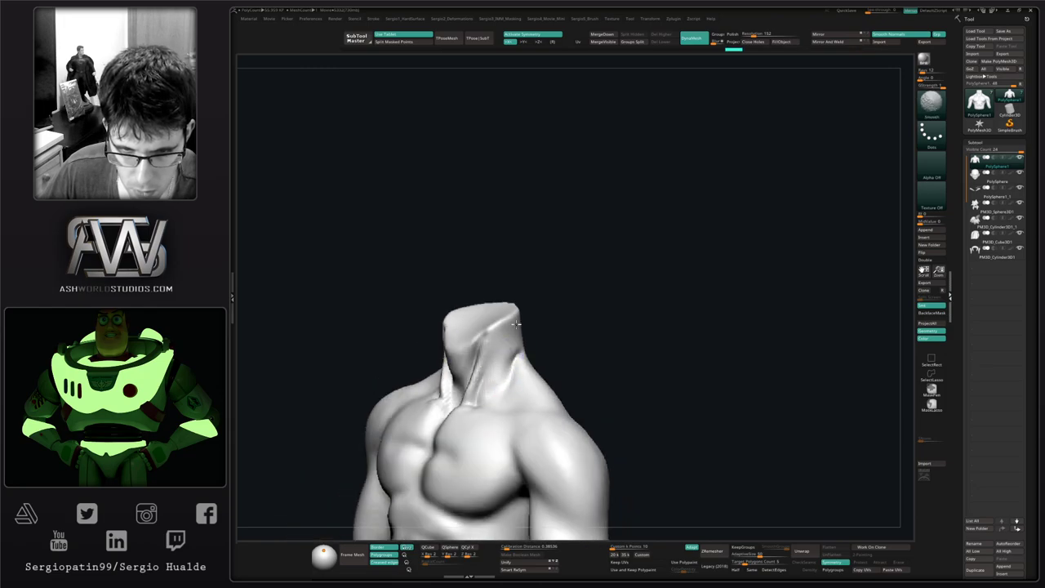
left_click_drag(516, 324, 518, 333, "shift")
right_click_drag(534, 359, 518, 370)
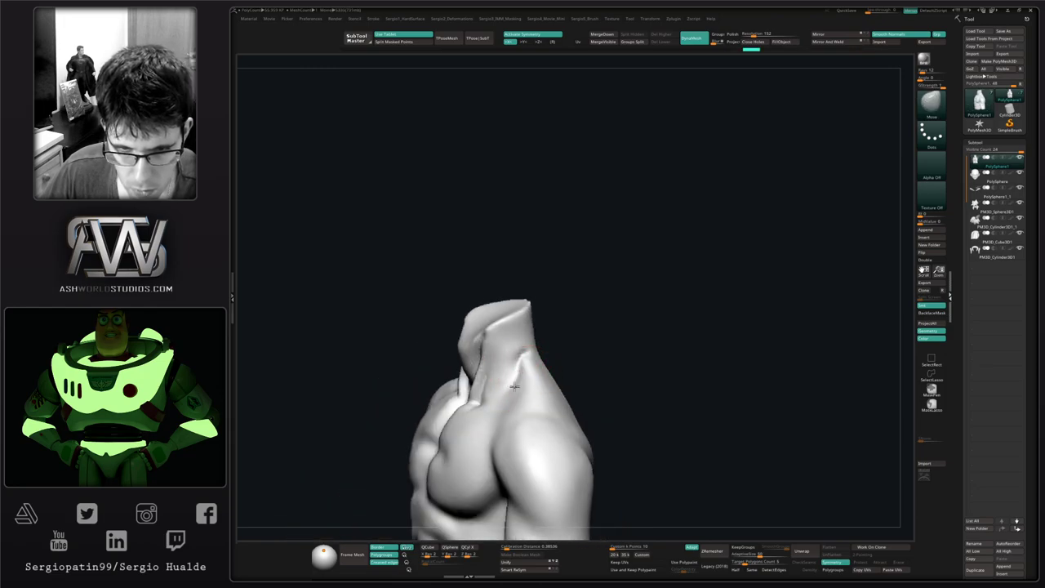
mouse_move(514, 384)
right_mouse_down()
mouse_move(508, 375)
mouse_move(509, 385)
right_mouse_up()
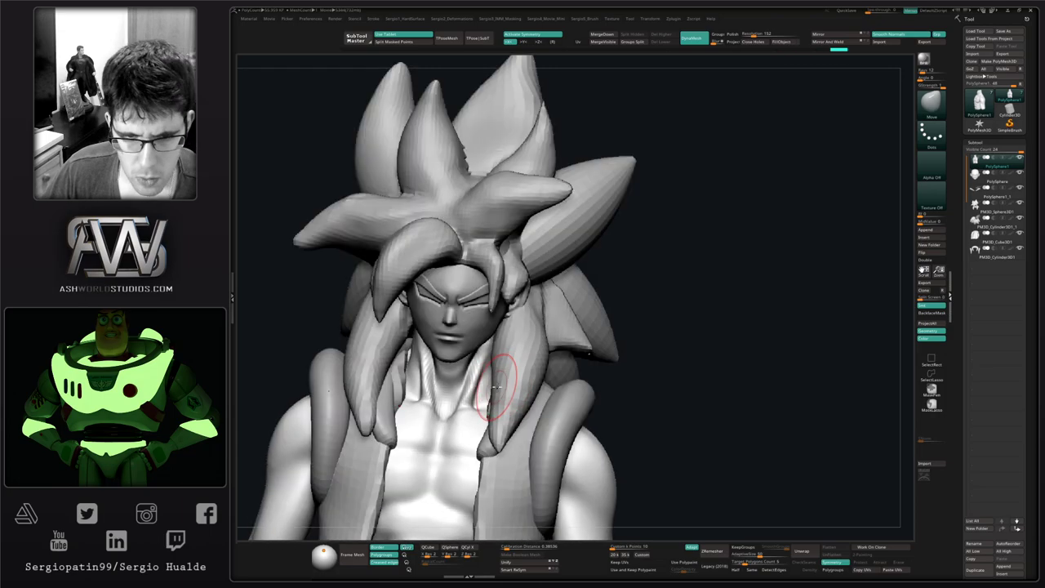
Pull the top of the neck up under the jaw with all subtools shown, and flatten the throat with TrimDynamic.
right_click_drag(480, 395, 472, 388)
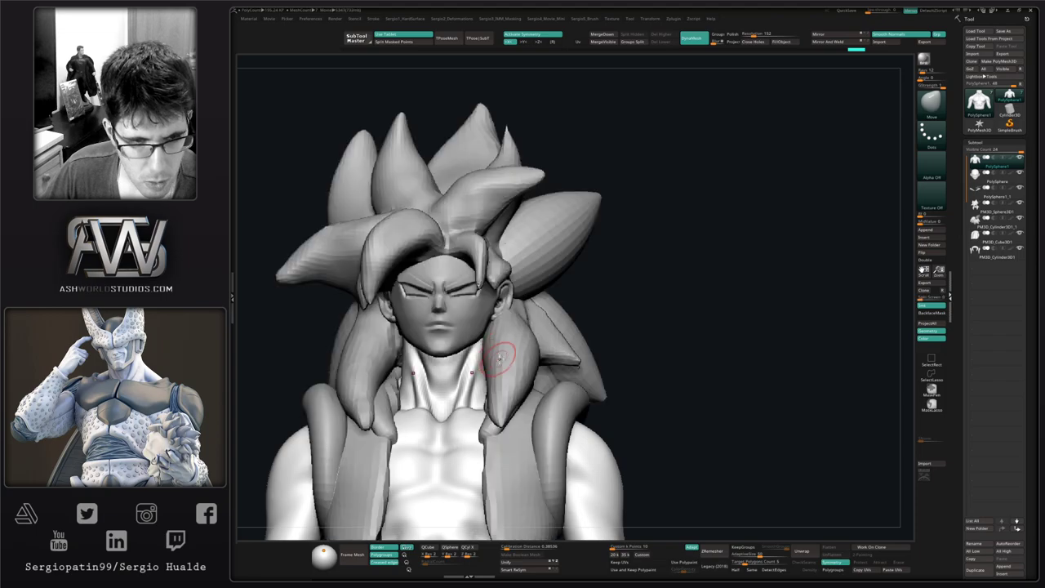
right_click_drag(496, 354, 489, 345)
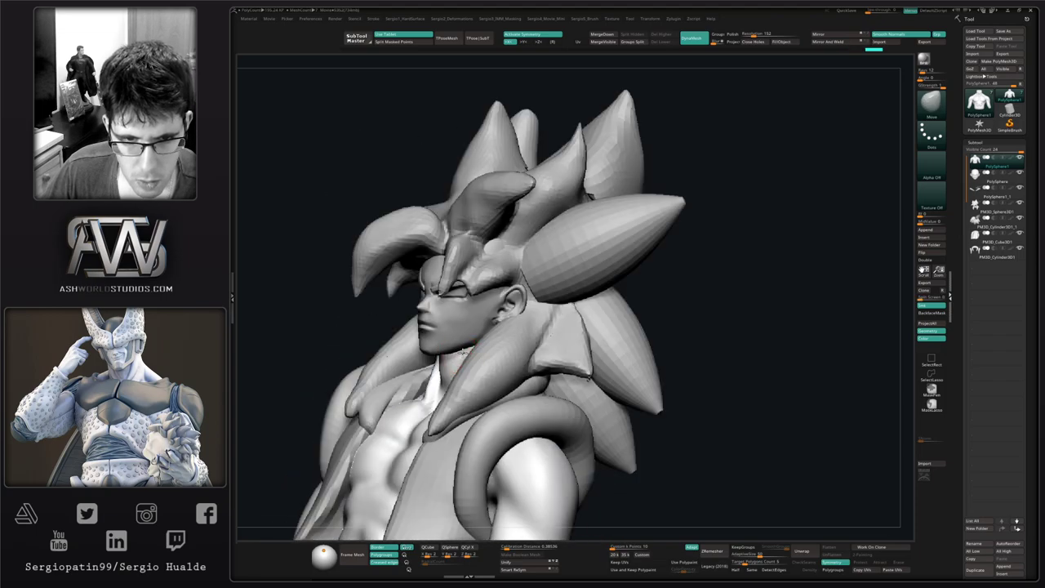
right_click_drag(465, 352, 497, 350)
left_click_drag(449, 364, 450, 352)
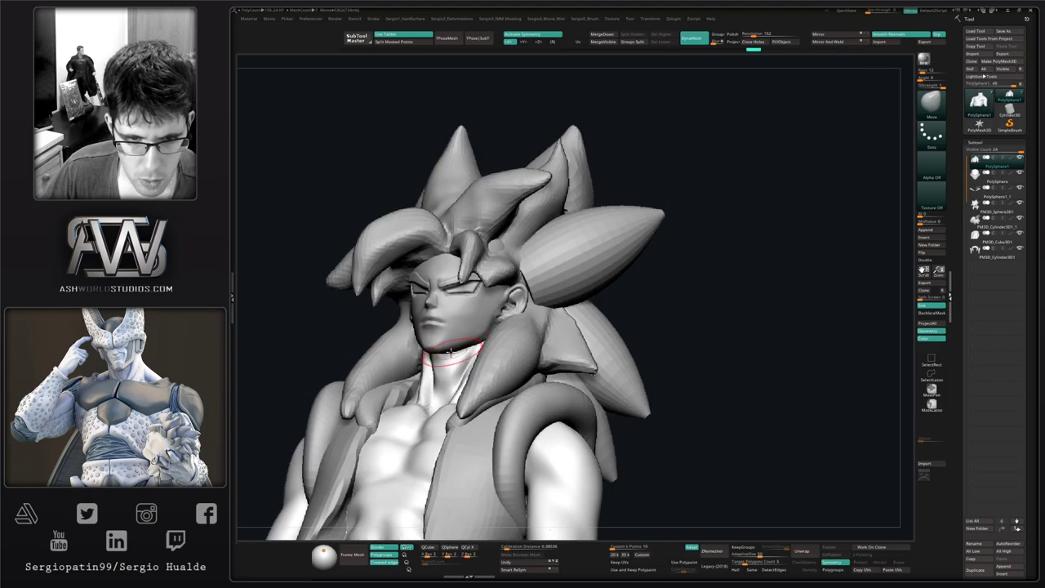
right_click_drag(454, 361, 463, 359)
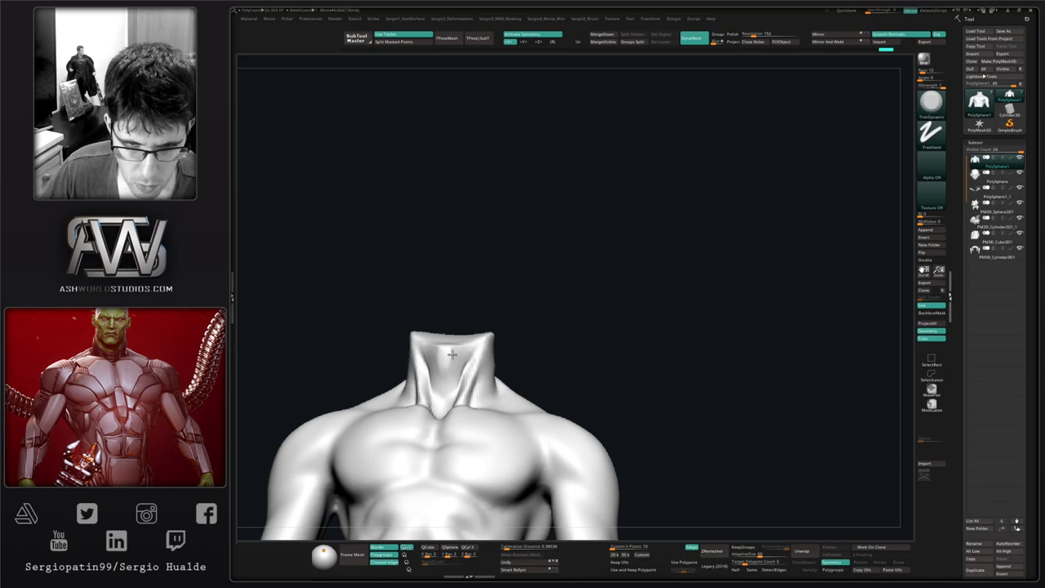
left_click_drag(455, 362, 442, 371)
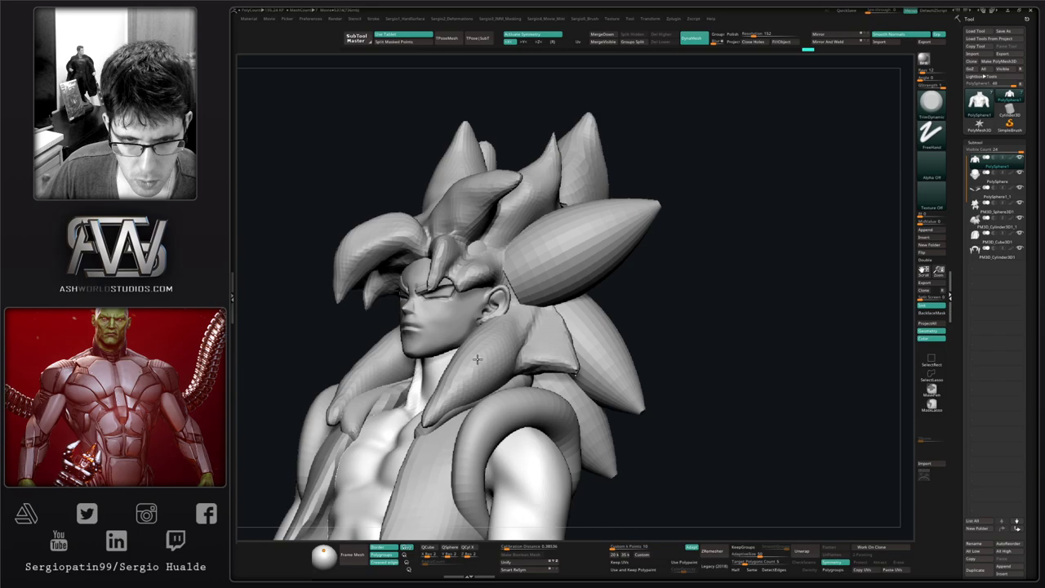
Hide the hair, vest and shoulder roll subtools so that only the head, eyebrows and torso are displayed.
left_click_drag(478, 359, 547, 345)
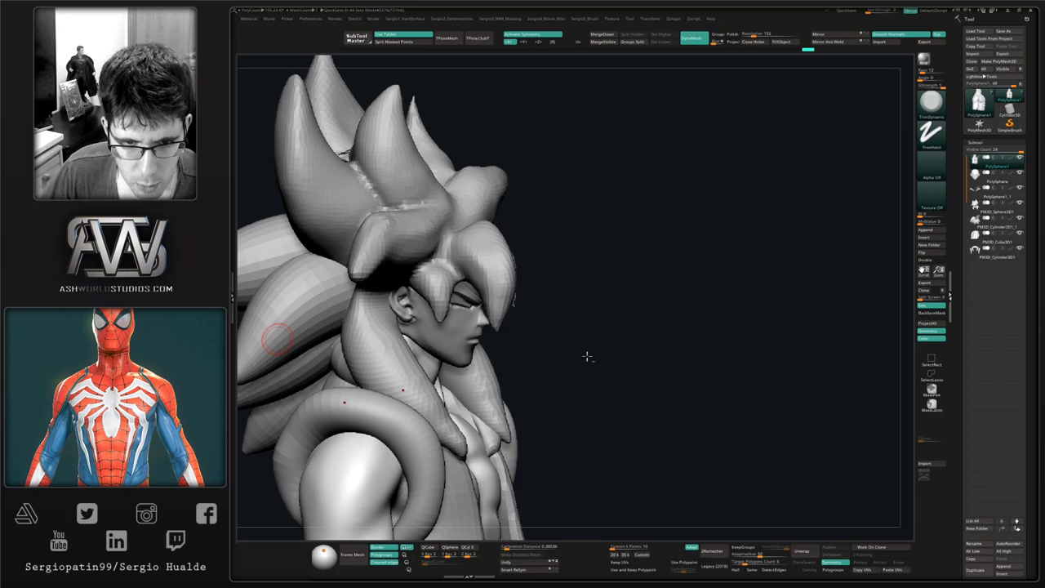
mouse_move(587, 355)
left_mouse_down()
mouse_move(431, 356)
mouse_move(511, 358)
left_mouse_up()
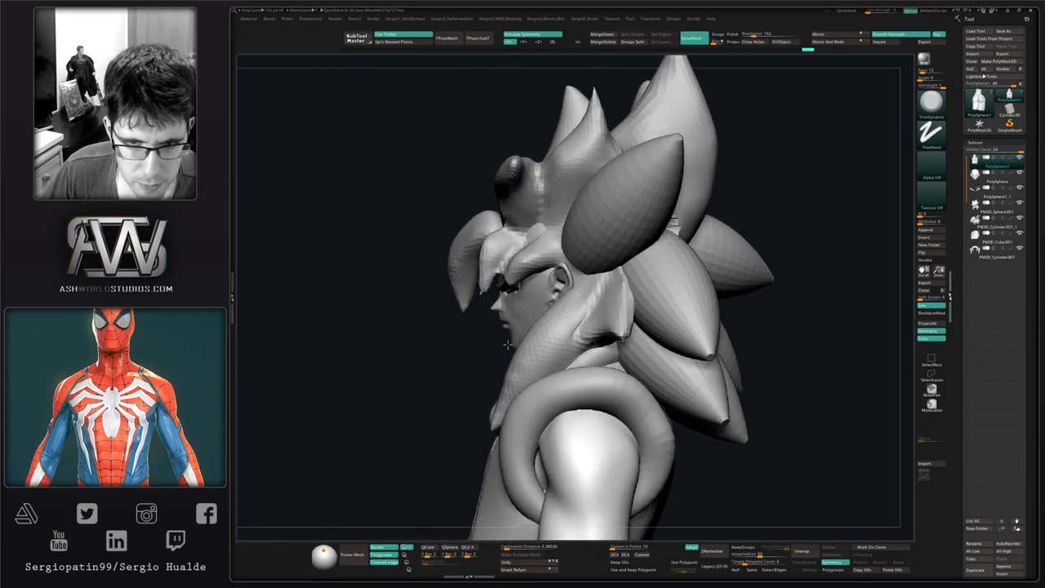
left_click(1020, 205)
left_click(1019, 219)
right_click_drag(607, 294, 555, 350, "ctrl")
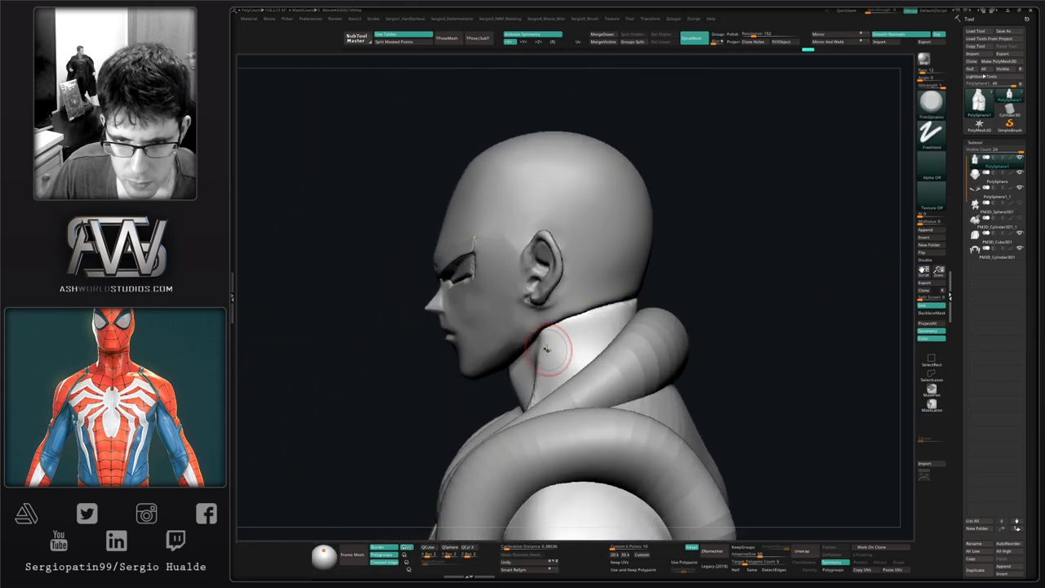
key("s")
left_click(1020, 234)
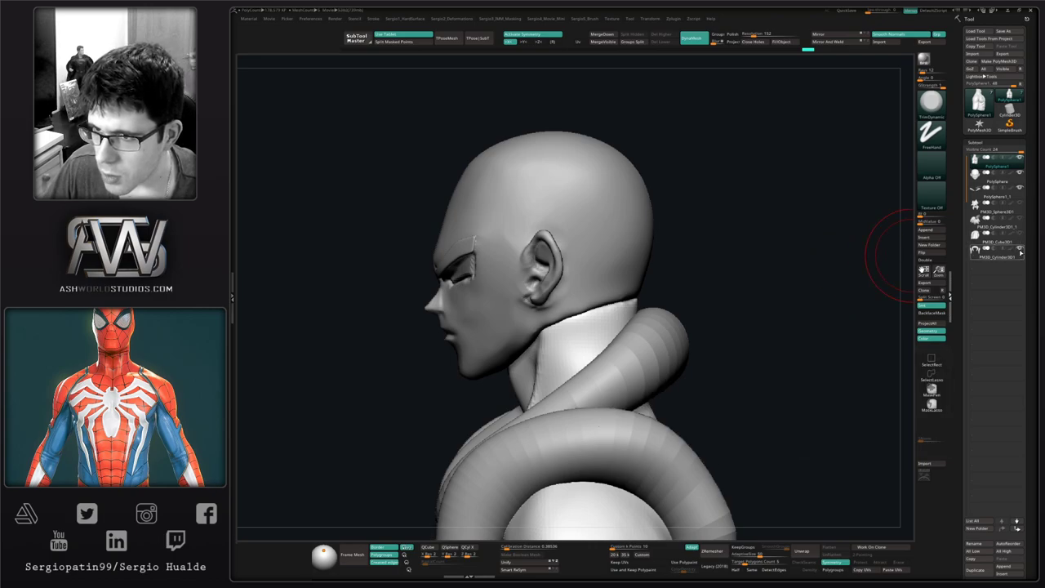
left_click(1019, 248)
Fit the upper side of the neck beneath the ear and jaw with a large Move brush.
key("s")
left_click_drag(568, 327, 552, 329)
key("b")
key("m")
key("v")
key("s")
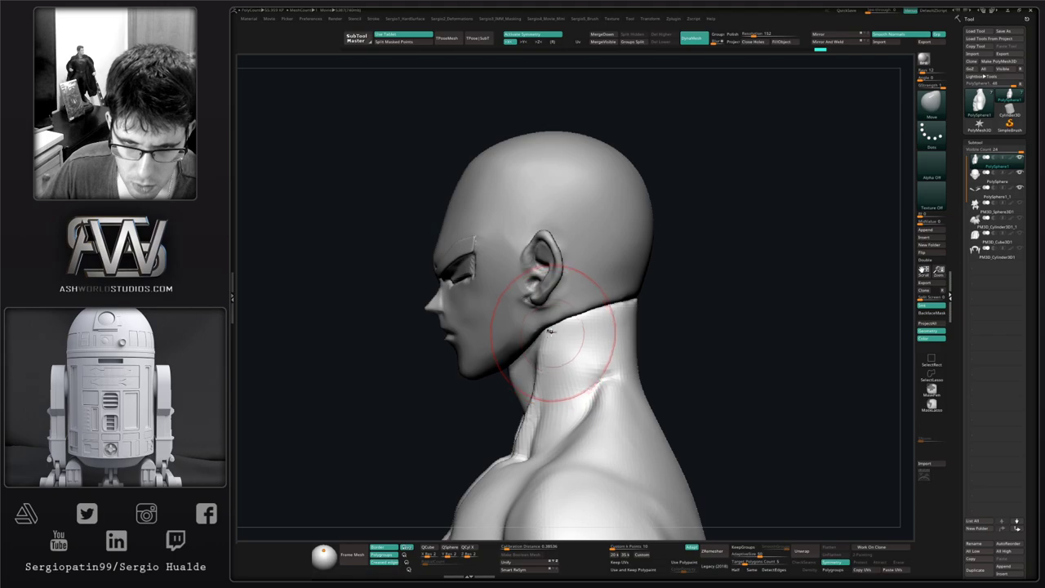
left_click_drag(561, 293, 557, 295)
Reshape and smooth the diagonal neck muscles down to the collarbones, and adjust the neck's outer contour.
mouse_move(570, 313)
right_mouse_down()
mouse_move(498, 316)
mouse_move(560, 321)
right_mouse_up()
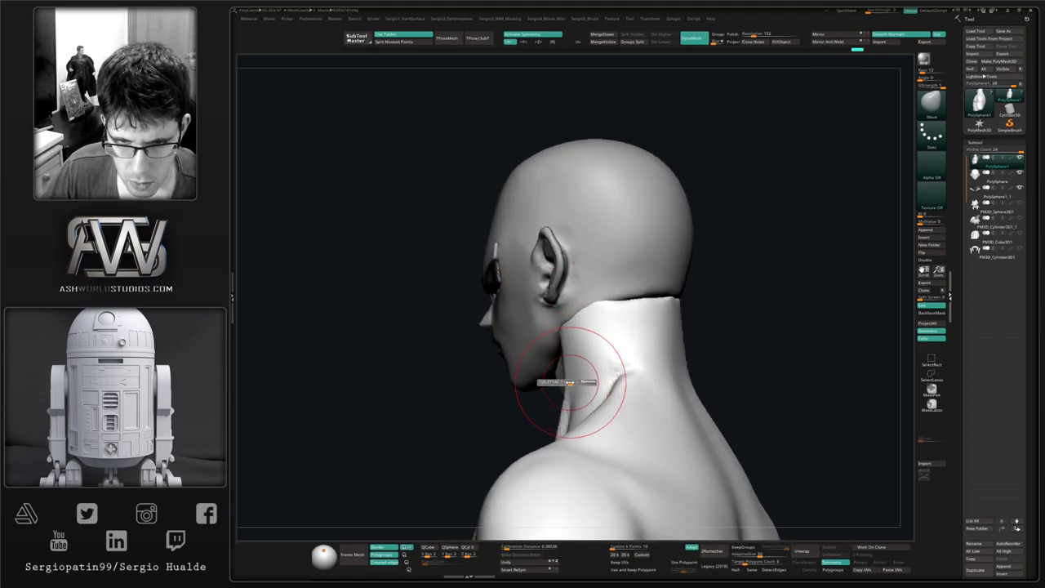
left_click_drag(569, 382, 559, 381)
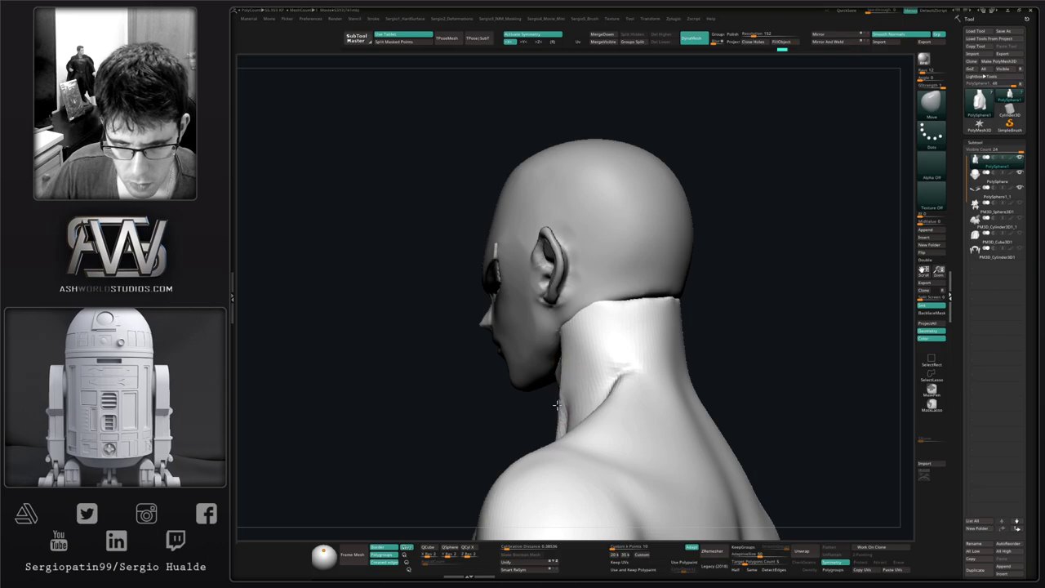
right_click_drag(560, 390, 561, 378)
left_click_drag(561, 404, 559, 410, "shift")
right_click_drag(560, 411, 558, 419)
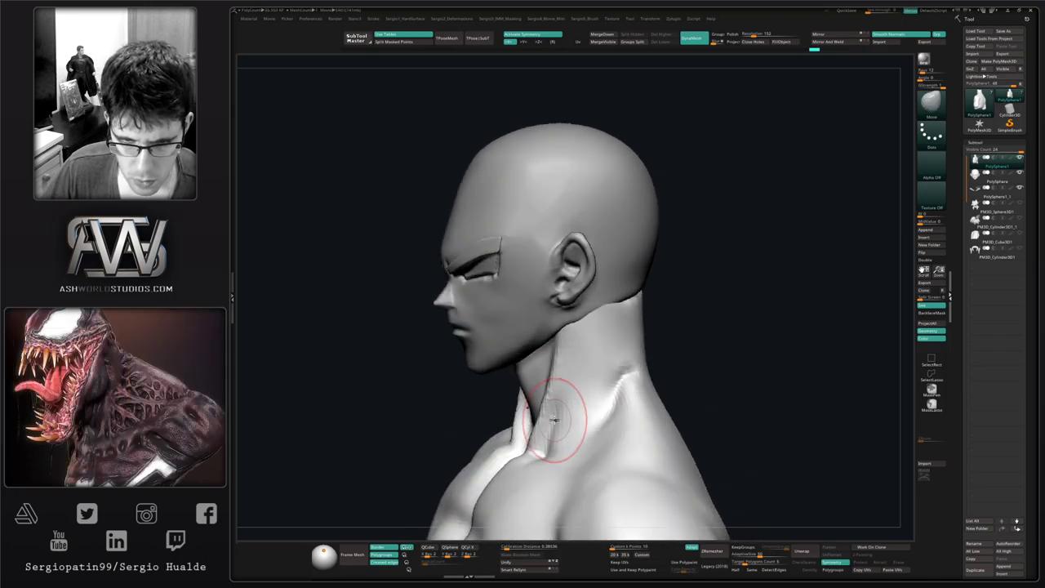
left_click_drag(558, 419, 538, 437)
mouse_move(539, 438)
right_mouse_down()
mouse_move(549, 424)
mouse_move(538, 418)
right_mouse_up()
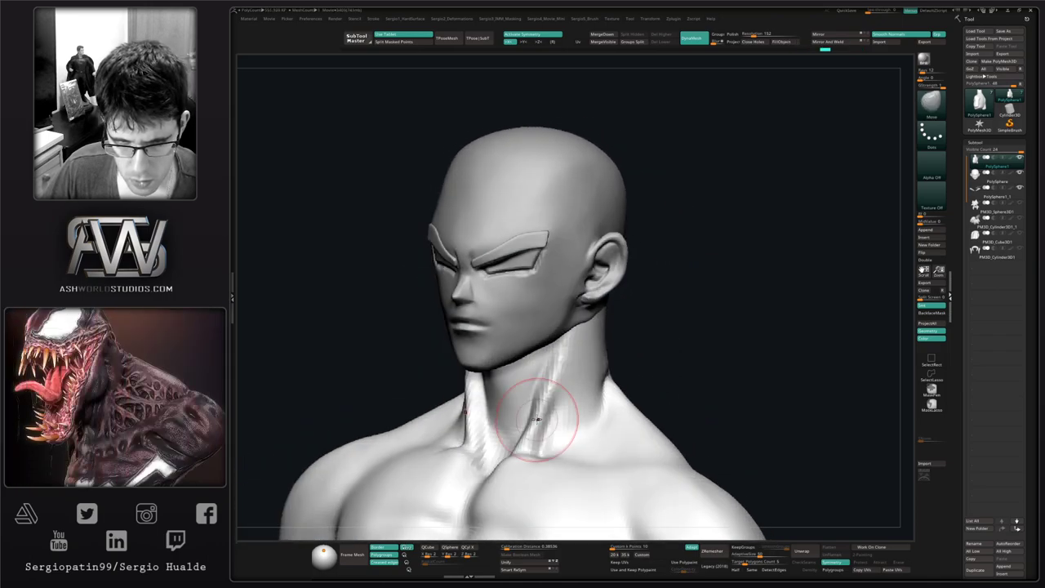
left_click_drag(538, 417, 545, 413)
right_click_drag(545, 413, 573, 402)
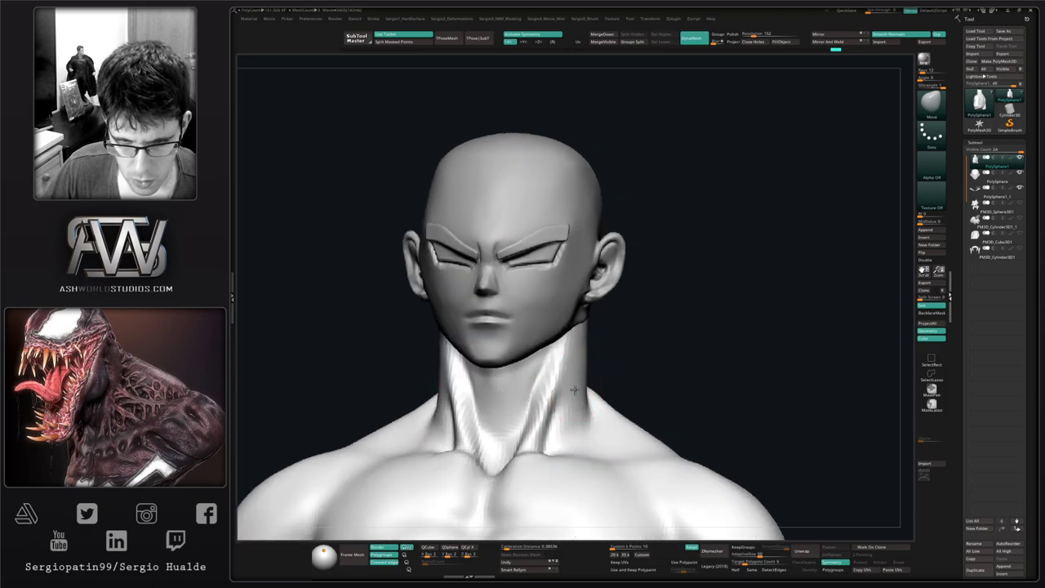
left_click_drag(575, 390, 578, 390)
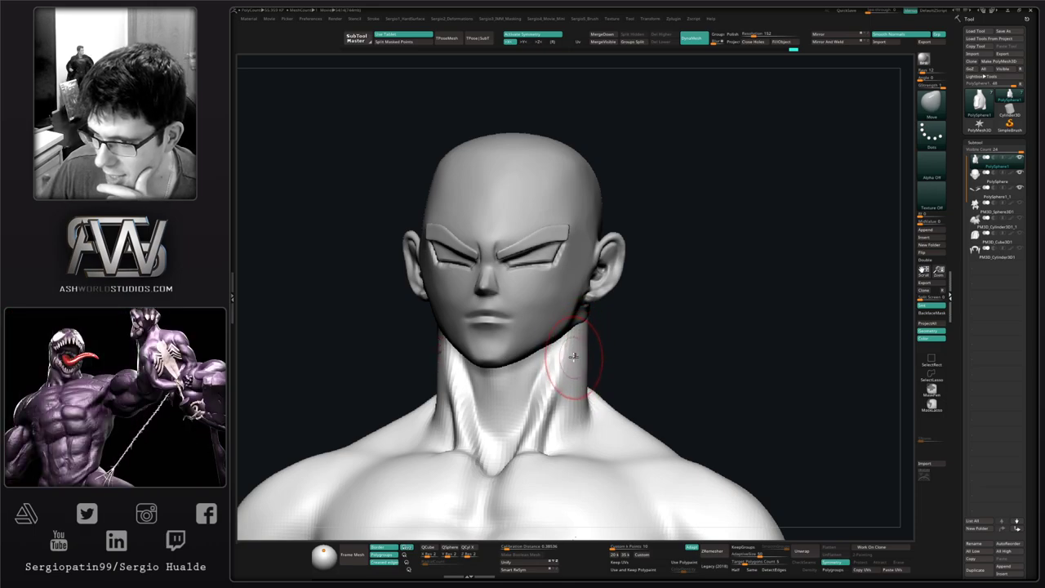
Push the upper front edge of the neck muscle into the head behind the jaw.
mouse_move(573, 343)
right_mouse_down()
mouse_move(557, 361)
mouse_move(569, 359)
mouse_move(542, 324)
right_mouse_up()
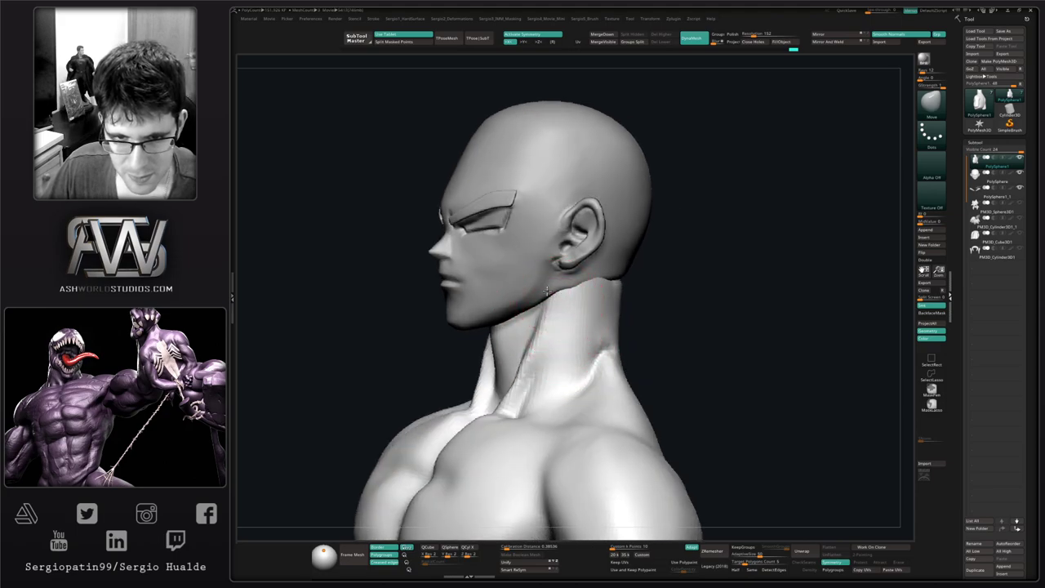
left_click_drag(546, 292, 544, 306)
right_click_drag(545, 343, 532, 327)
mouse_move(539, 294)
left_mouse_down()
mouse_move(554, 279)
mouse_move(551, 257)
left_mouse_up()
Select the head and shift the ear up and back in profile with the Move brush.
left_click(543, 282, "alt")
key("s")
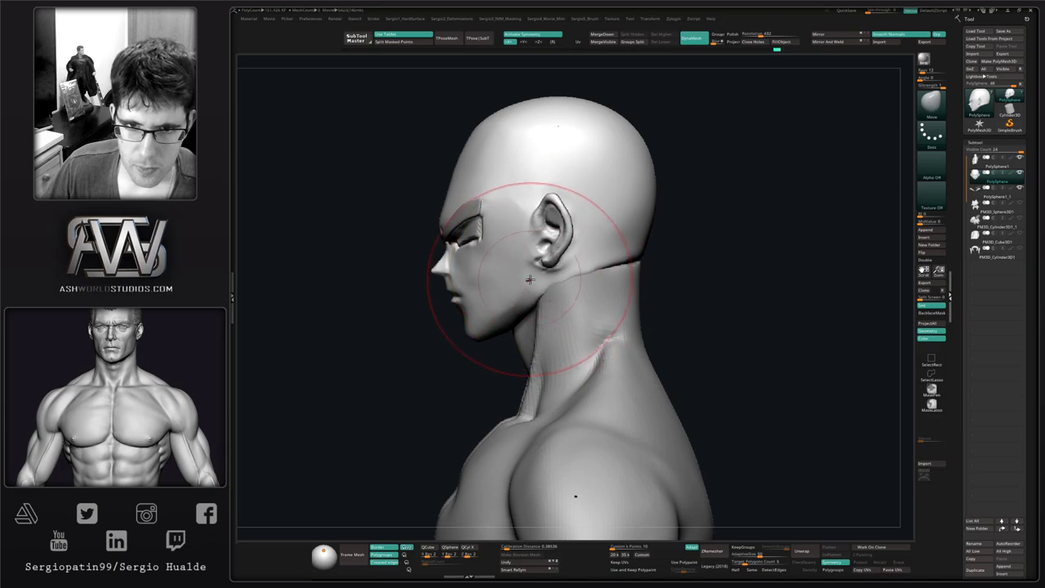
left_click_drag(554, 206, 562, 195)
left_click_drag(565, 231, 558, 234)
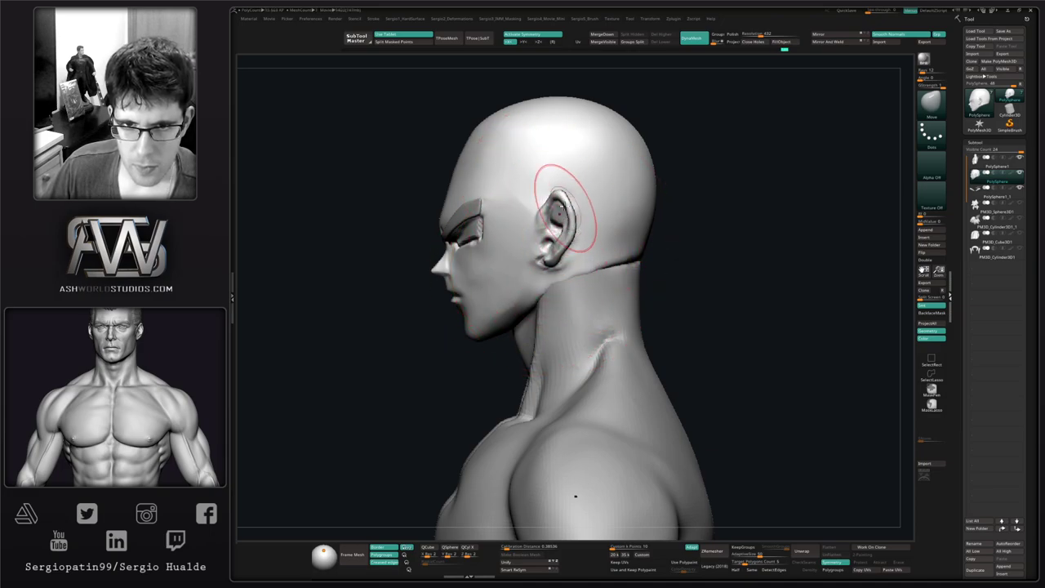
key("s")
left_click_drag(561, 206, 554, 206)
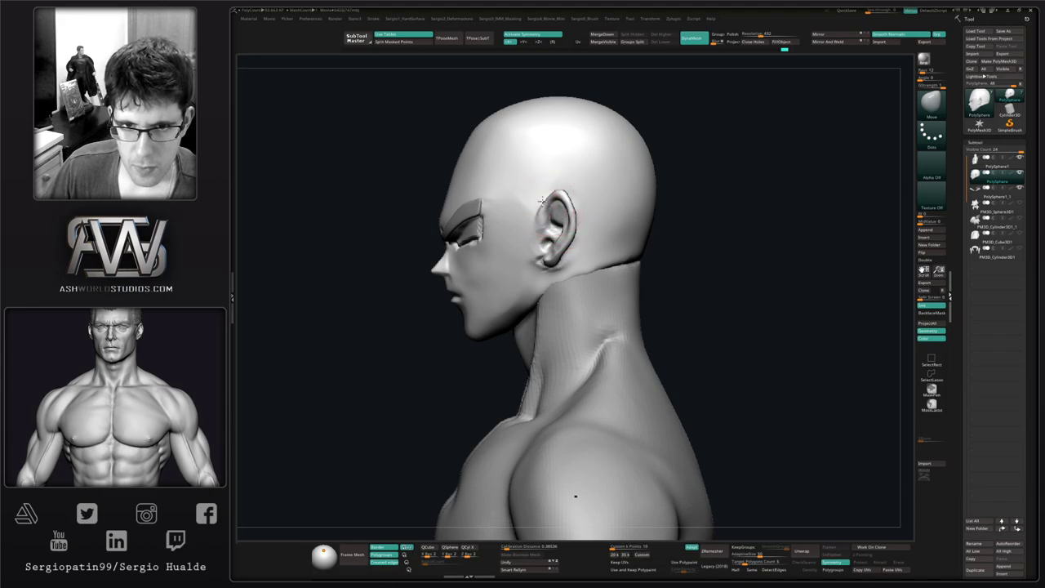
right_click_drag(555, 217, 602, 220, "alt")
key("s")
left_click_drag(555, 259, 563, 259)
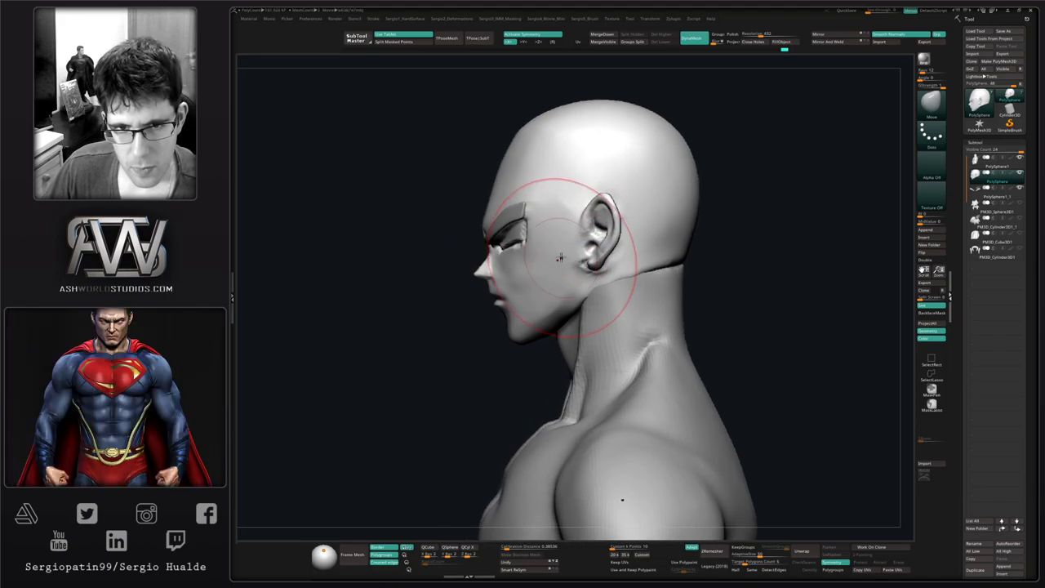
right_click_drag(541, 254, 572, 255, "alt")
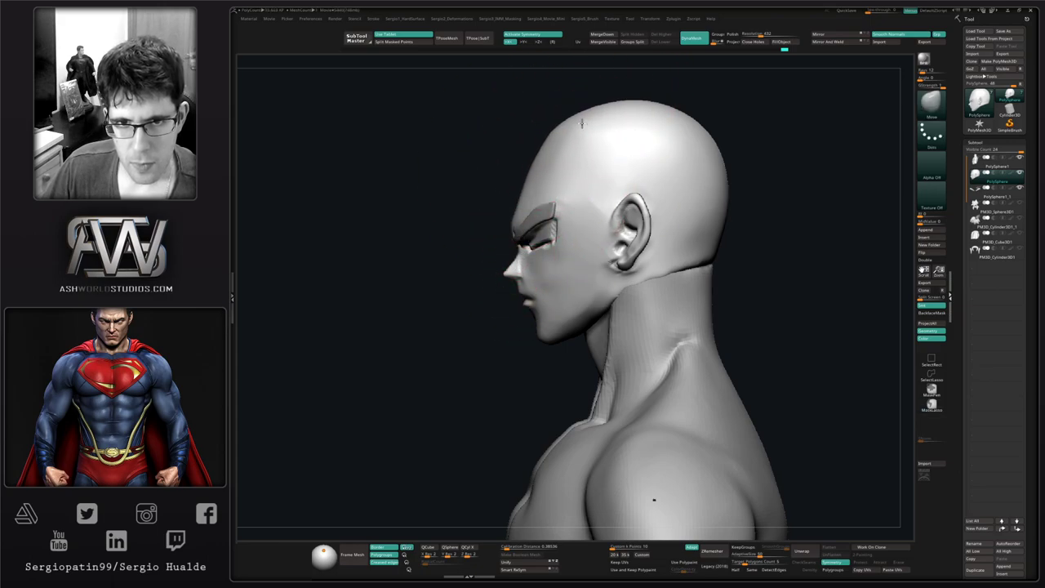
Mask the nose with a softened lasso mask, and pull the lips forward with the Move brush.
mouse_move(567, 328)
right_mouse_down("alt")
mouse_move(594, 300)
mouse_move(559, 317)
mouse_move(552, 342)
right_mouse_up("alt")
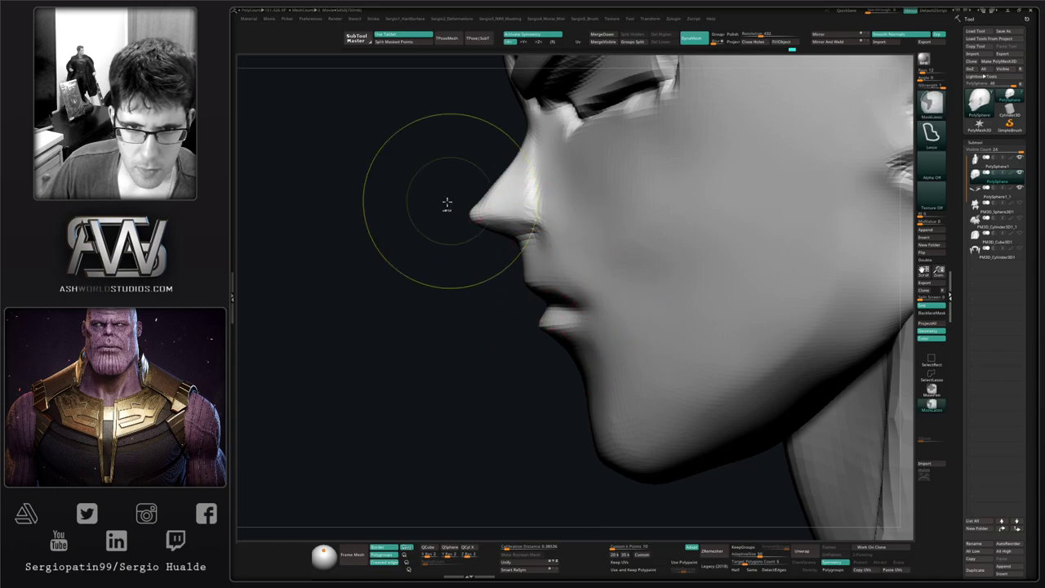
mouse_move(447, 202)
left_mouse_down("ctrl")
mouse_move(532, 238)
mouse_move(389, 229)
left_mouse_up("ctrl")
left_click(547, 267, "ctrl")
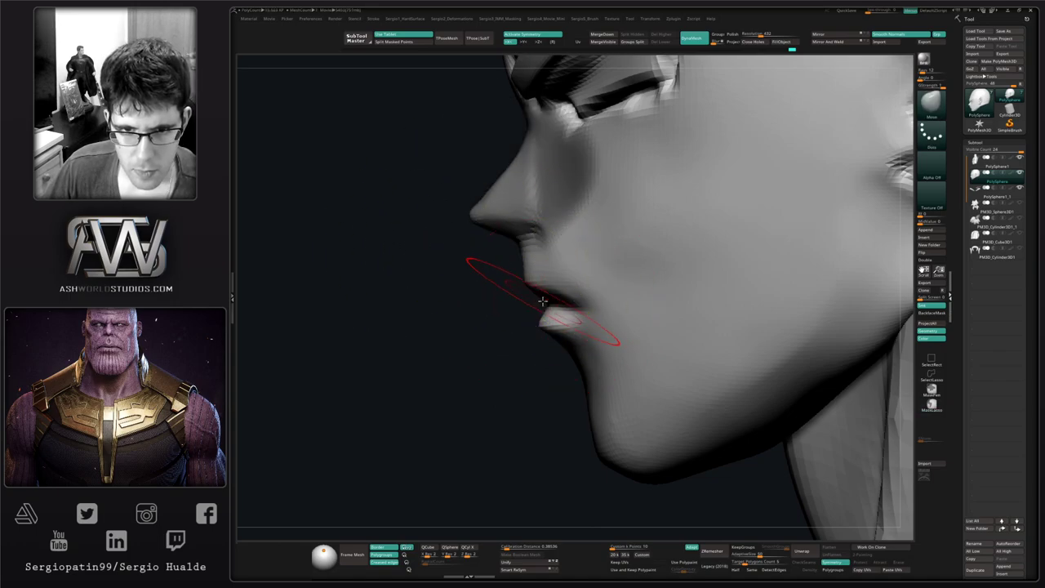
left_click_drag(541, 301, 515, 278)
key("[")
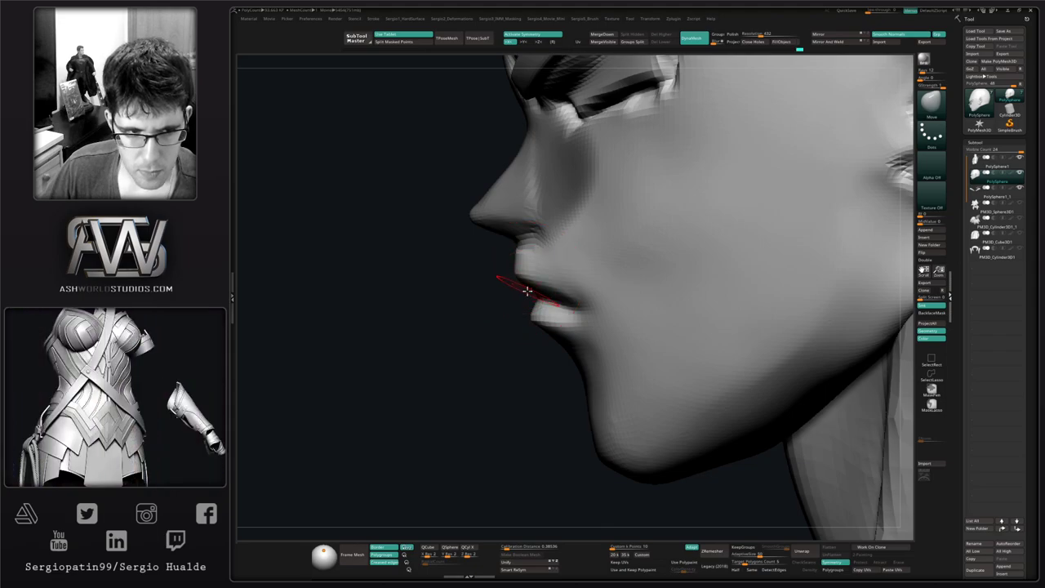
key("s")
key("]")
left_click_drag(582, 305, 585, 289)
Reshape the chin's profile below the lower lip with the Move brush, pulling it forward.
right_click_drag(586, 294, 592, 250, "ctrl")
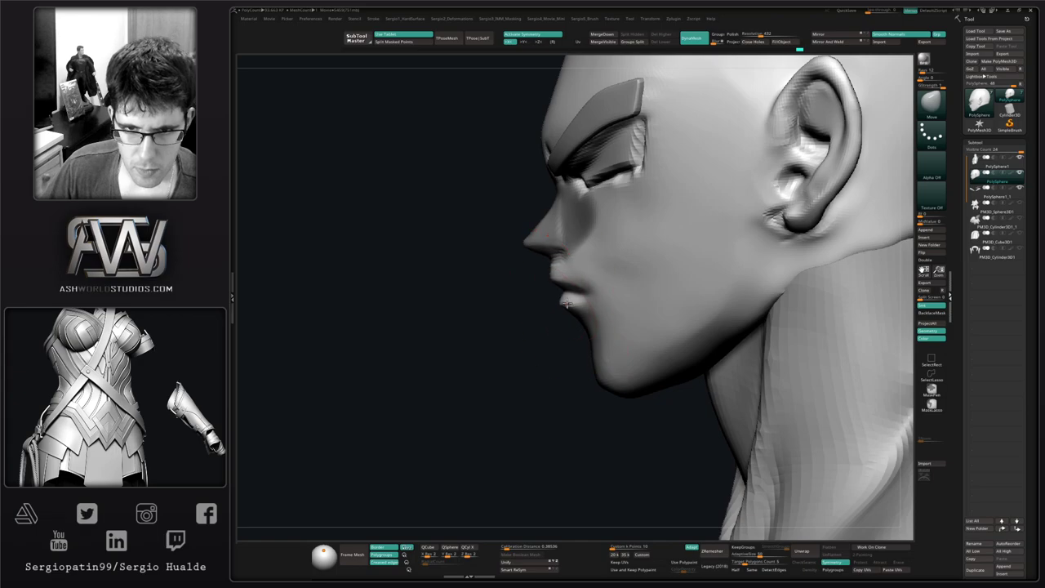
right_click_drag(624, 307, 636, 283, "alt")
key("s")
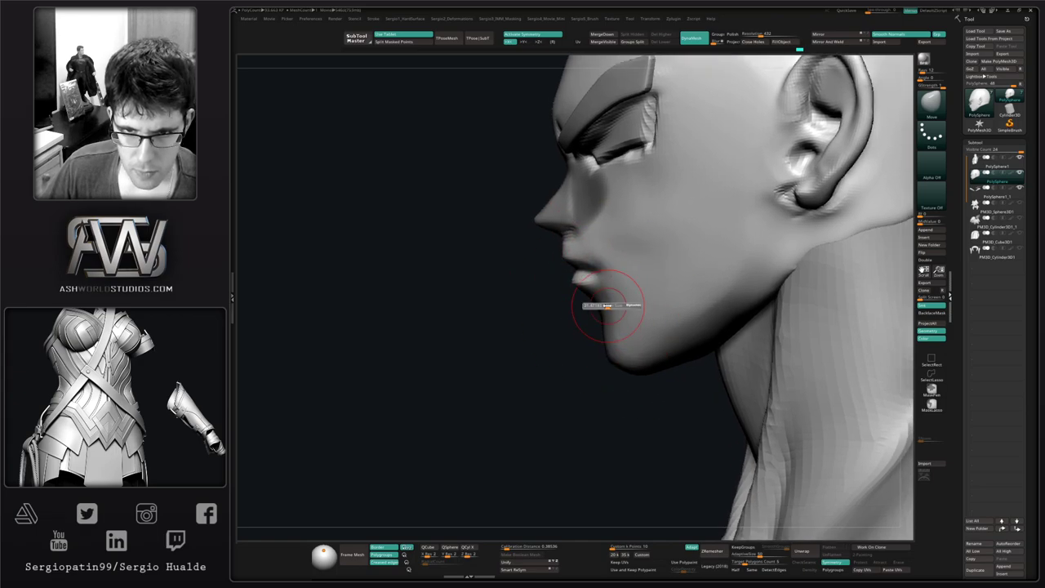
right_click_drag(595, 327, 609, 334)
key("s")
mouse_move(614, 334)
left_mouse_down()
mouse_move(625, 334)
mouse_move(600, 326)
left_mouse_up()
left_click_drag(608, 366, 603, 361)
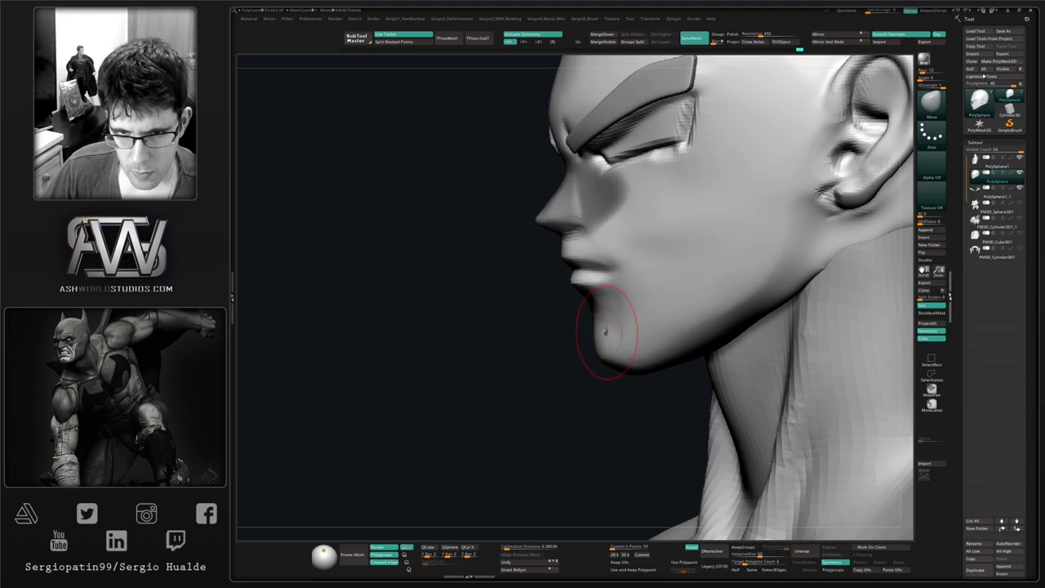
Adjust the hollow below the lower lip and the mouth corners with the Move brush.
mouse_move(620, 350)
right_mouse_down()
mouse_move(596, 356)
mouse_move(621, 317)
right_mouse_up()
key("space")
mouse_move(622, 317)
right_mouse_down("shift")
mouse_move(661, 317)
mouse_move(635, 341)
right_mouse_up("shift")
left_click_drag(595, 328, 602, 320)
right_click_drag(618, 315, 602, 324)
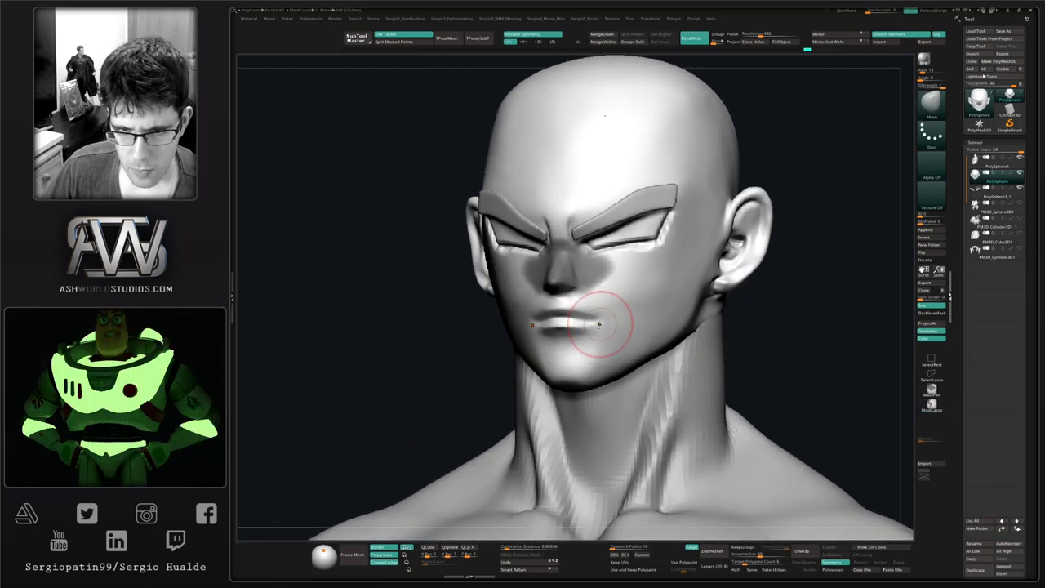
left_click_drag(601, 324, 604, 321)
Sharpen the crease between the lips out to the mouth corner with the DamStandard brush.
key("b")
key("d")
key("s")
right_click_drag(567, 340, 599, 337)
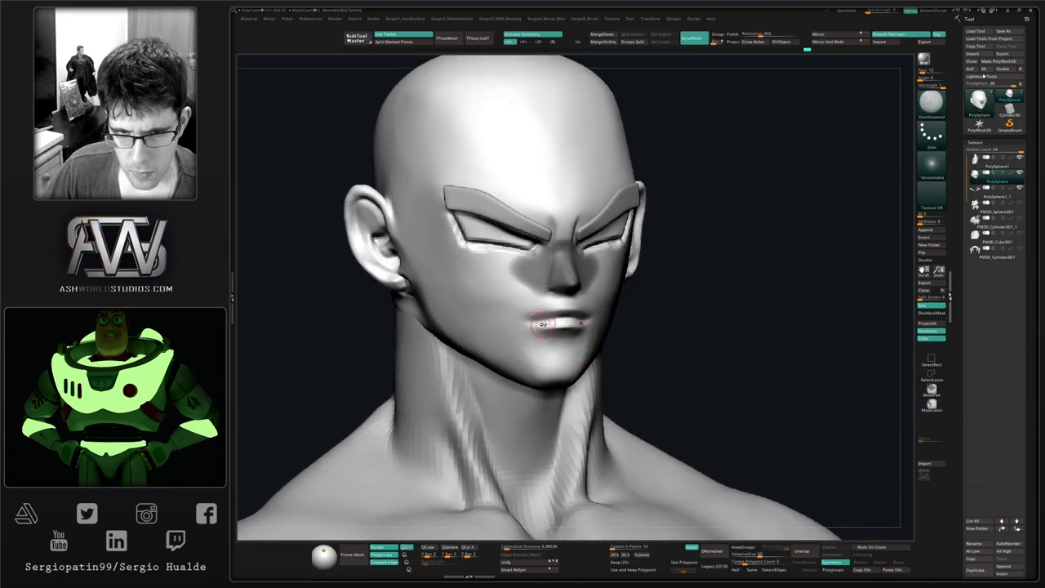
mouse_move(569, 320)
left_mouse_down()
mouse_move(528, 321)
mouse_move(559, 324)
left_mouse_up()
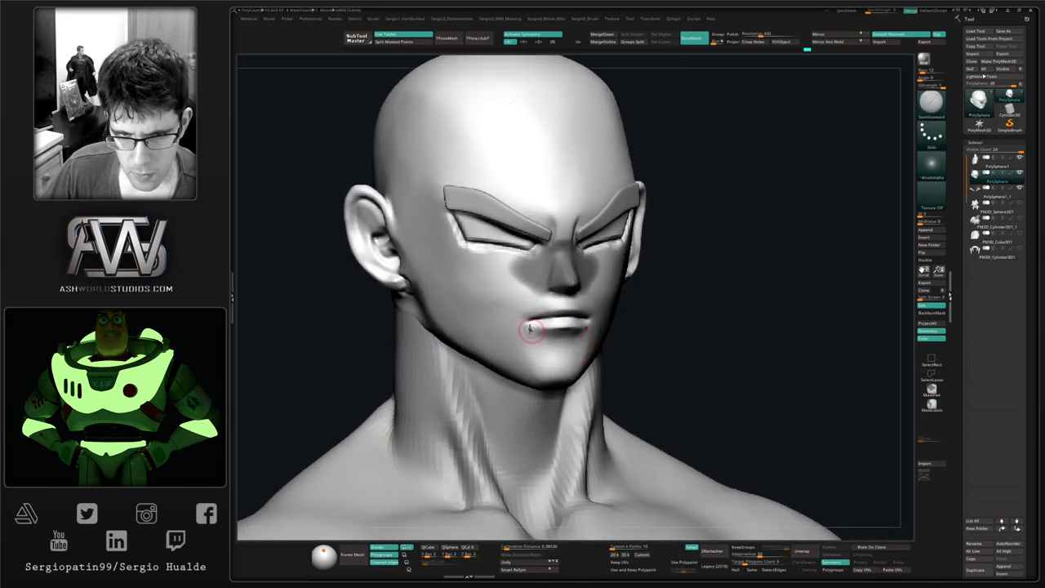
mouse_move(534, 327)
right_mouse_down()
mouse_move(598, 326)
mouse_move(530, 326)
right_mouse_up()
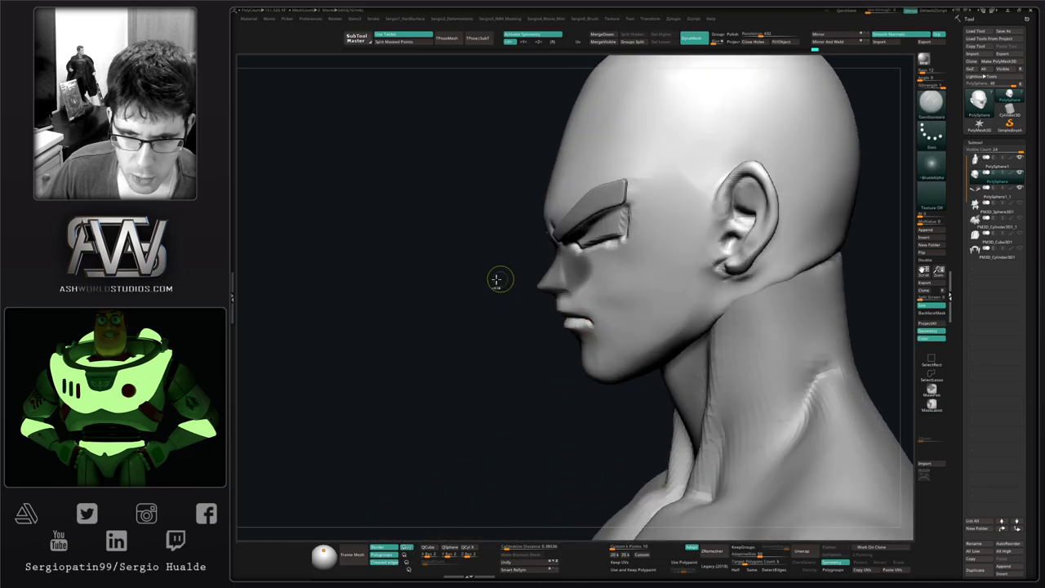
Clear the nose mask, and flatten the area above the upper lip and the adjoining cheek with the TrimDynamic brush.
mouse_move(496, 279)
right_mouse_down("ctrl")
mouse_move(501, 312)
mouse_move(534, 292)
right_mouse_up("ctrl")
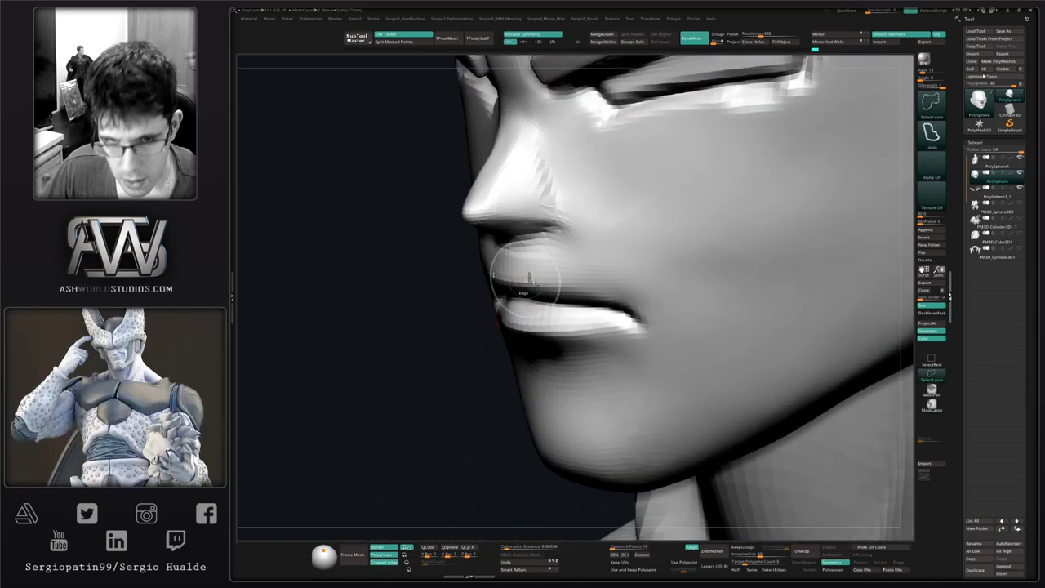
left_click_drag(514, 258, 528, 263)
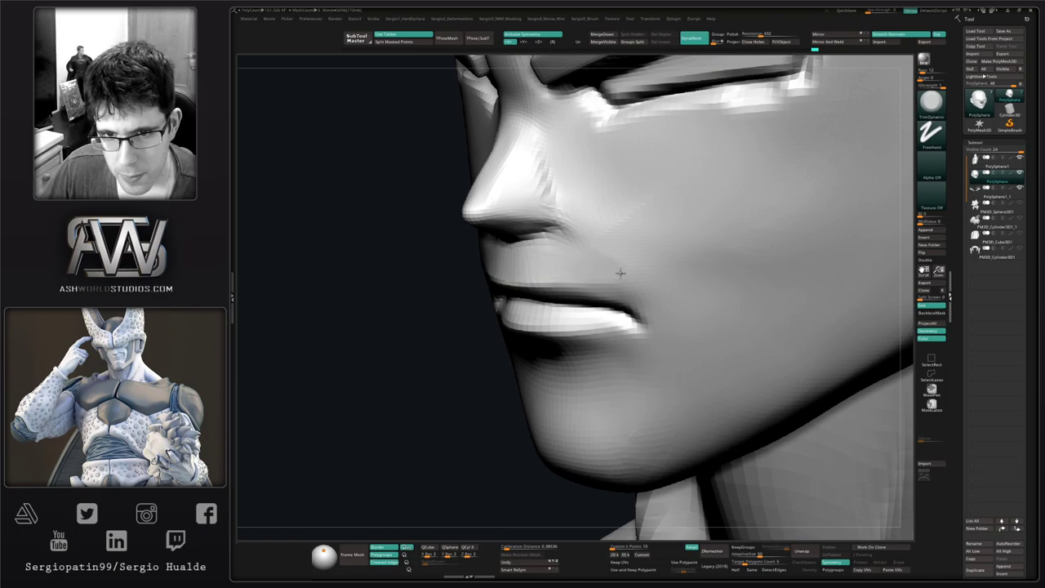
left_click_drag(620, 273, 629, 270)
right_click_drag(622, 274, 617, 258, "ctrl")
mouse_move(603, 248)
left_mouse_down()
mouse_move(618, 274)
mouse_move(635, 270)
left_mouse_up()
left_click_drag(697, 254, 692, 286)
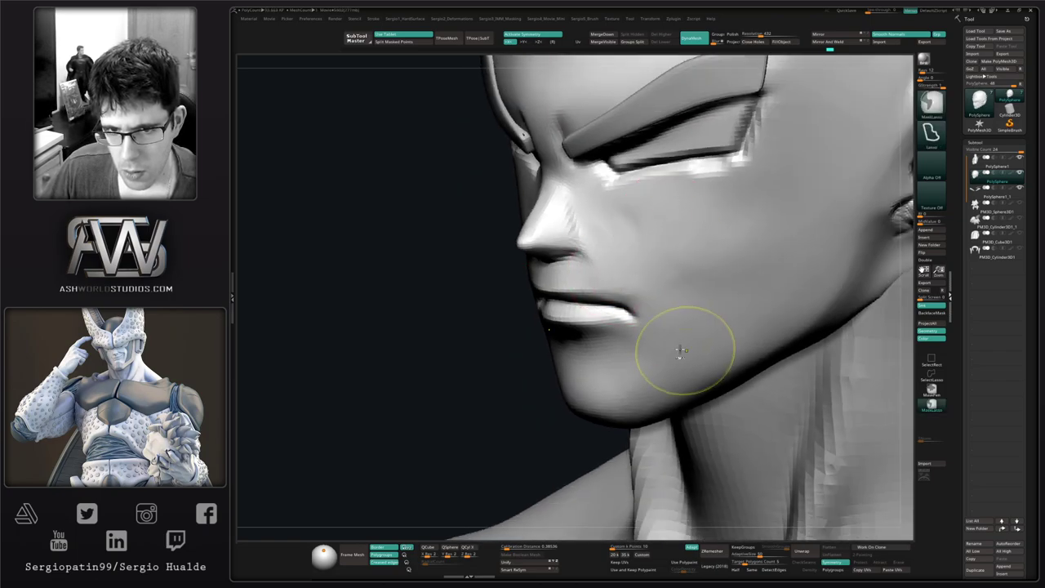
Refine the cheek plane with TrimDynamic, and smooth and flatten the side of the chin.
right_click_drag(682, 351, 648, 360, "ctrl")
right_click_drag(647, 360, 662, 329)
mouse_move(690, 270)
right_mouse_down()
mouse_move(709, 317)
mouse_move(677, 351)
mouse_move(692, 290)
right_mouse_up()
mouse_move(691, 289)
left_mouse_down()
mouse_move(653, 275)
mouse_move(694, 259)
mouse_move(667, 277)
left_mouse_up()
right_click_drag(667, 277, 684, 316)
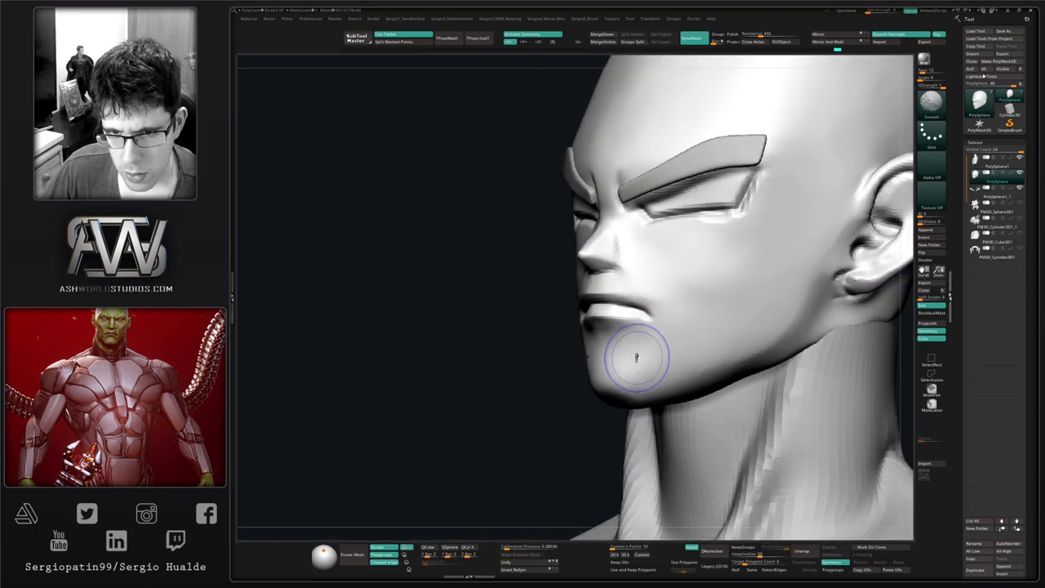
left_click_drag(637, 357, 646, 380, "shift")
mouse_move(646, 380)
right_mouse_down()
mouse_move(658, 385)
mouse_move(648, 364)
right_mouse_up()
mouse_move(615, 364)
left_mouse_down()
mouse_move(604, 366)
mouse_move(637, 380)
mouse_move(639, 368)
left_mouse_up()
mouse_move(639, 368)
right_mouse_down()
mouse_move(608, 382)
mouse_move(631, 341)
mouse_move(608, 330)
mouse_move(636, 307)
right_mouse_up()
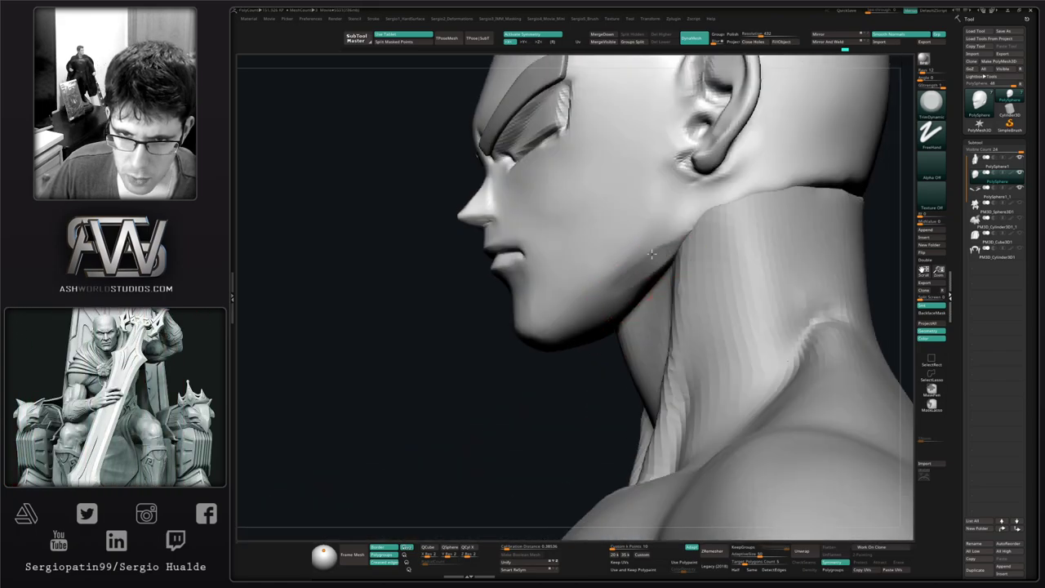
Flatten the lower jaw edge from the chin back toward the neck with the TrimDynamic brush.
right_click_drag(558, 333, 580, 303)
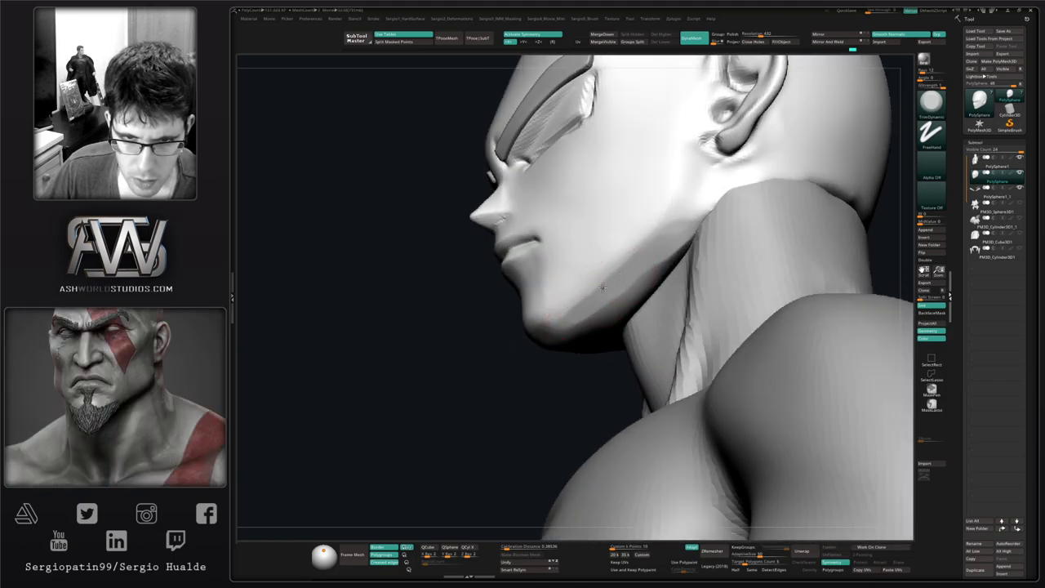
right_click_drag(555, 321, 576, 351)
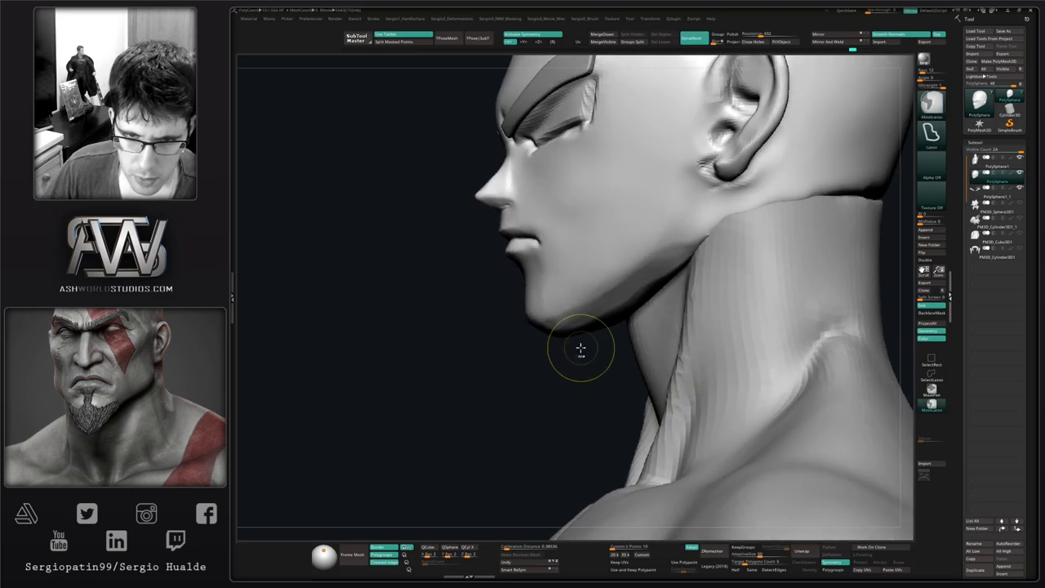
right_click_drag(578, 351, 595, 307)
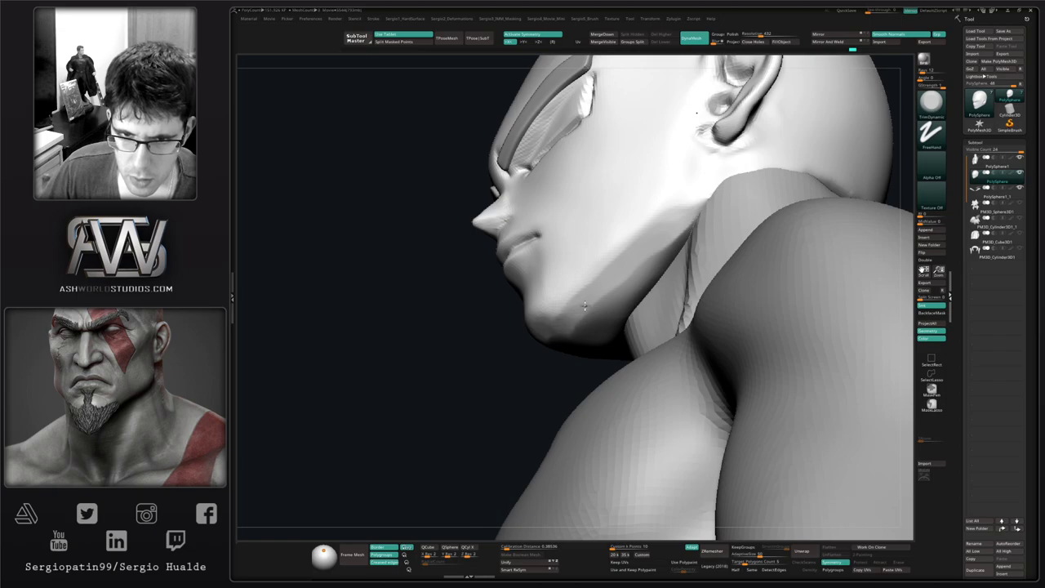
right_click_drag(600, 298, 607, 348)
mouse_move(613, 313)
left_mouse_down()
mouse_move(652, 256)
mouse_move(631, 290)
left_mouse_up()
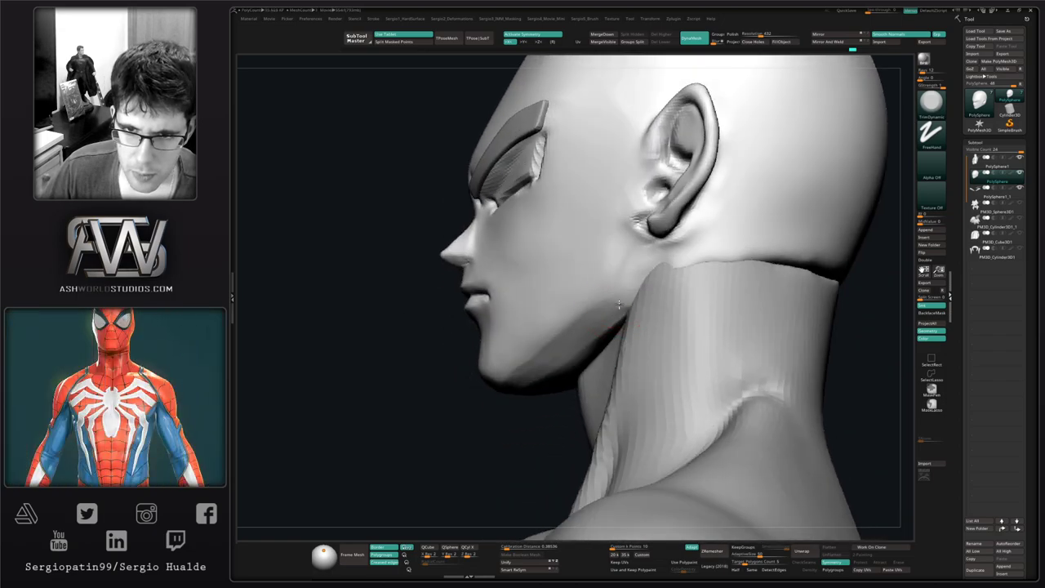
right_click_drag(632, 349, 661, 333)
mouse_move(627, 300)
left_mouse_down()
mouse_move(557, 372)
mouse_move(521, 385)
mouse_move(557, 357)
left_mouse_up()
Isolate the head, smooth the underside of the jaw, and adjust its lower contour with the Move brush.
mouse_move(557, 363)
right_mouse_down("alt")
mouse_move(588, 329)
mouse_move(575, 341)
right_mouse_up("alt")
key("alt+s")
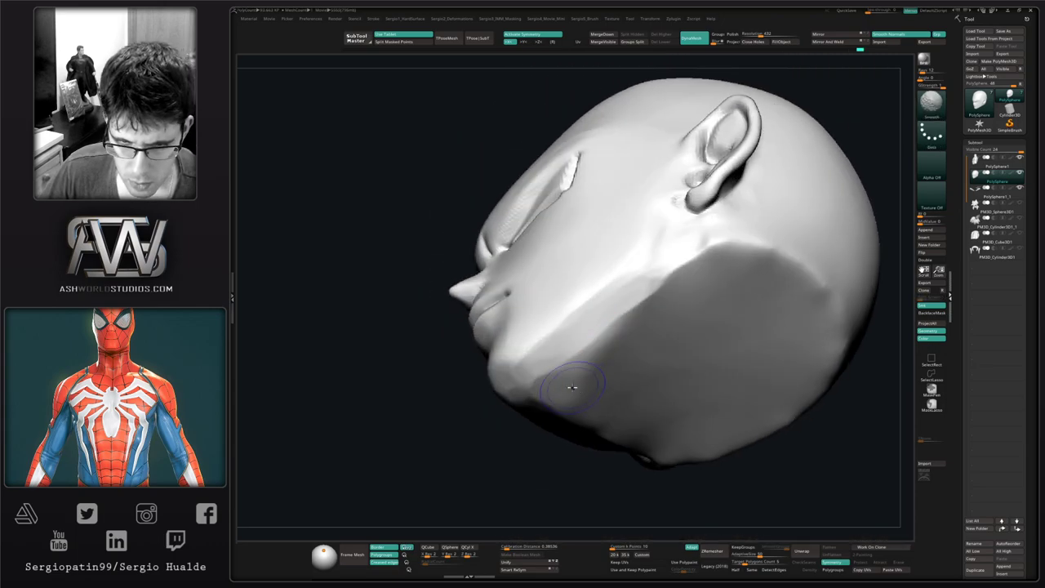
mouse_move(572, 387)
left_mouse_down("shift")
mouse_move(629, 397)
mouse_move(580, 395)
mouse_move(641, 380)
mouse_move(591, 419)
mouse_move(648, 387)
mouse_move(671, 357)
left_mouse_up("shift")
mouse_move(658, 372)
right_mouse_down()
mouse_move(653, 412)
mouse_move(660, 386)
right_mouse_up()
key("b")
key("m")
key("v")
left_click_drag(595, 415, 602, 400)
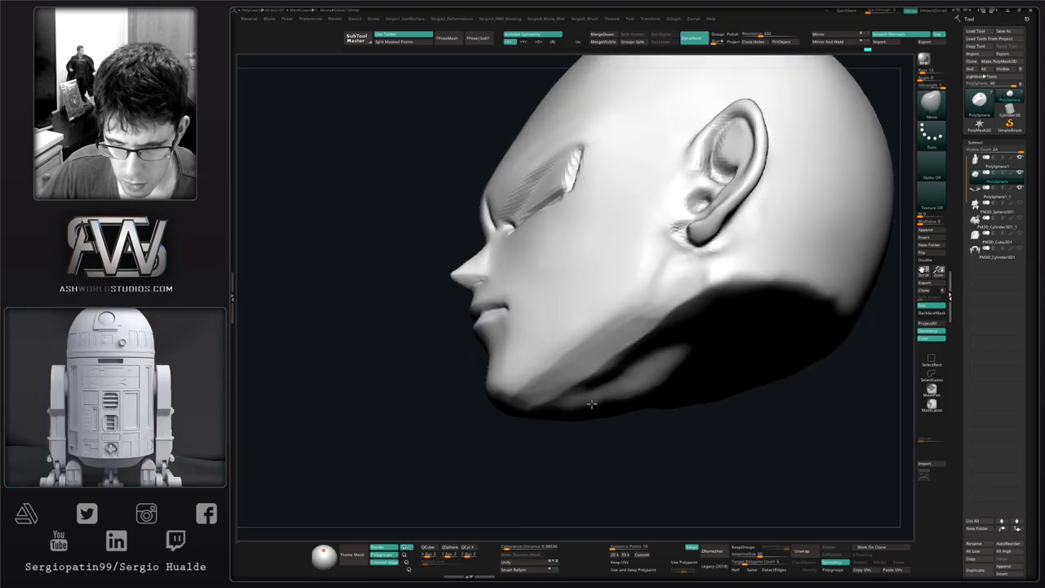
Fill and even out the hollow under the jaw behind the chin with the Clay brush.
key("b")
key("c")
key("l")
mouse_move(620, 364)
left_mouse_down("shift")
mouse_move(624, 382)
mouse_move(650, 364)
left_mouse_up("shift")
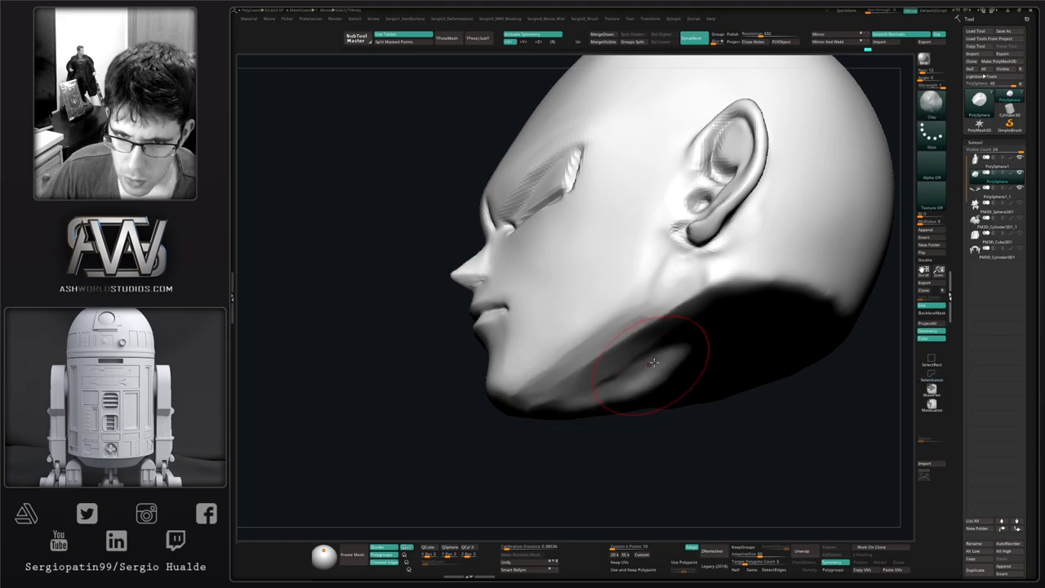
mouse_move(577, 393)
left_mouse_down()
mouse_move(656, 330)
mouse_move(644, 369)
left_mouse_up()
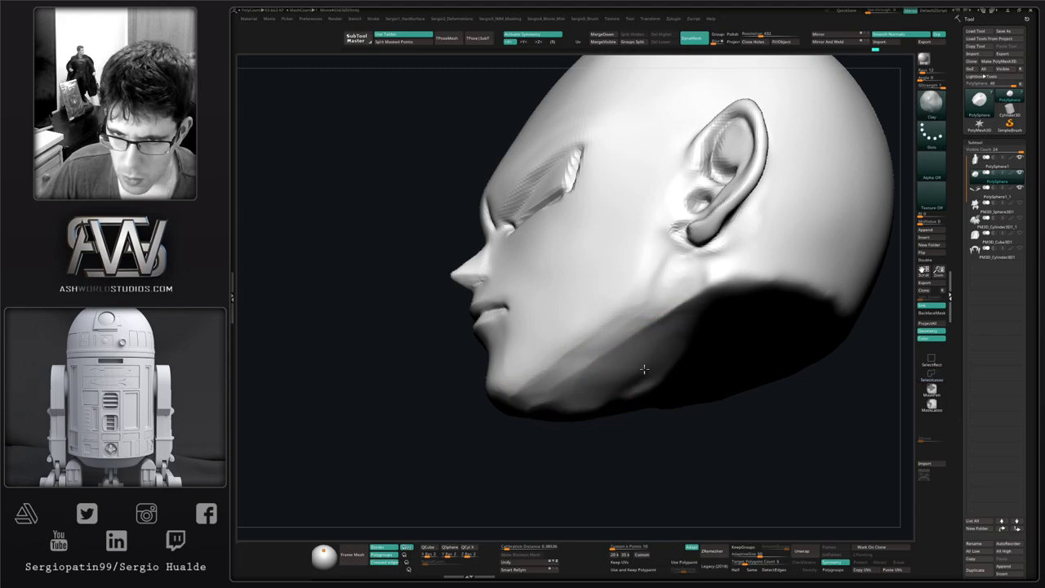
Flatten the filled underside of the jaw into a clean plane with the TrimDynamic brush.
key("b")
key("t")
key("d")
mouse_move(670, 336)
left_mouse_down()
mouse_move(571, 378)
mouse_move(608, 358)
left_mouse_up()
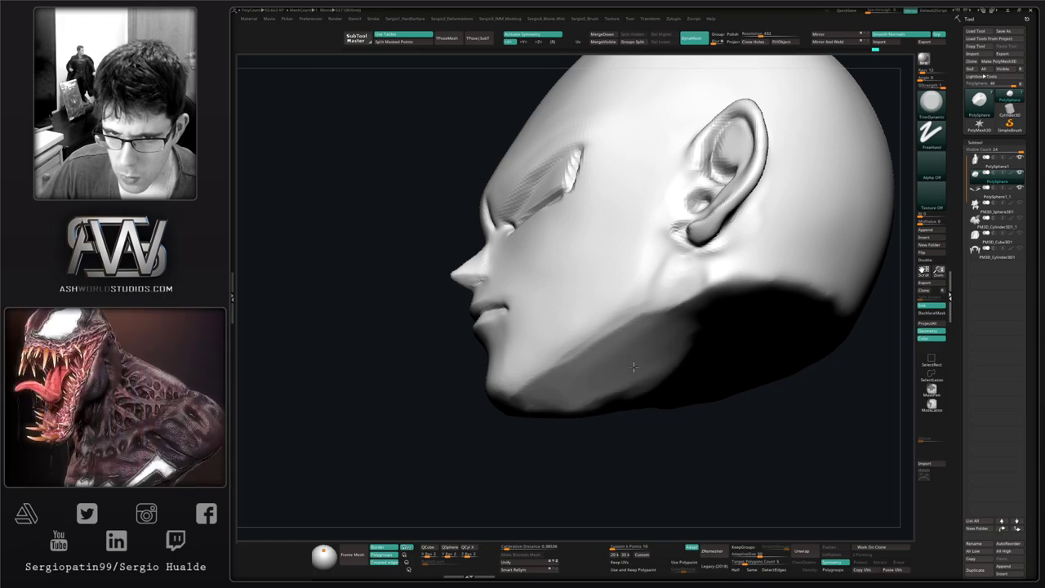
Refine the underside of the jaw near the neck with the Clay brush, and show the rest of the model again.
mouse_move(627, 379)
right_mouse_down()
mouse_move(632, 334)
mouse_move(614, 328)
mouse_move(592, 387)
mouse_move(639, 377)
right_mouse_up()
key("b")
key("m")
key("v")
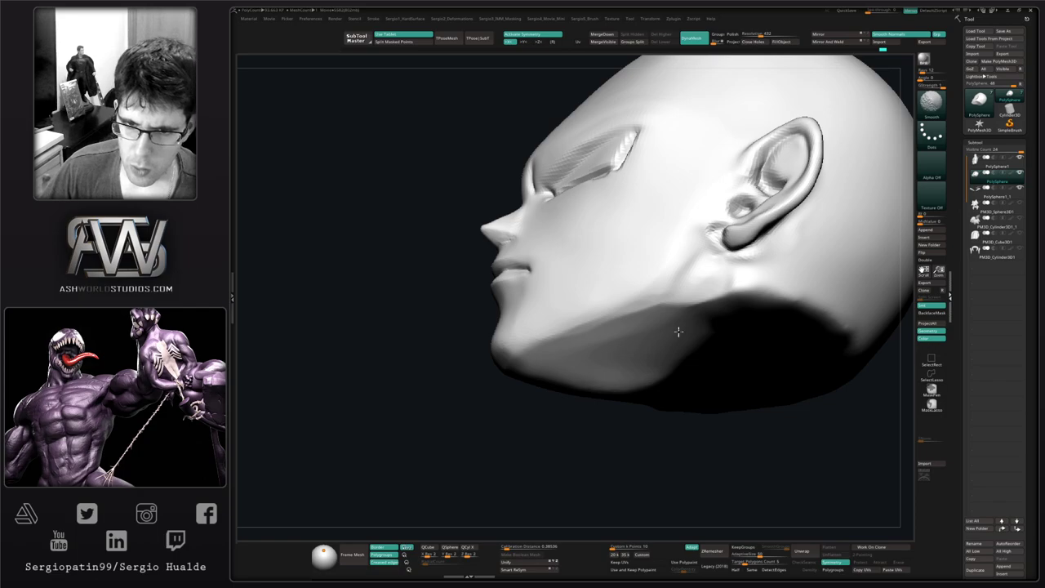
key("ctrl+shift")
mouse_move(631, 400)
right_mouse_down()
mouse_move(620, 408)
mouse_move(630, 375)
right_mouse_up()
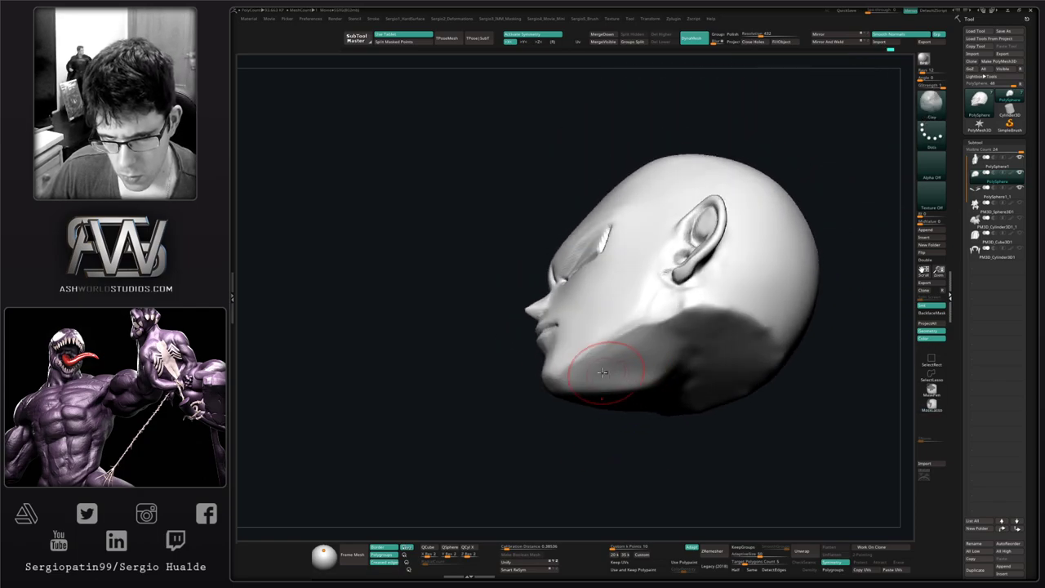
left_click_drag(675, 362, 671, 366)
mouse_move(671, 365)
right_mouse_down()
mouse_move(658, 422)
mouse_move(647, 406)
right_mouse_up()
key("alt+s")
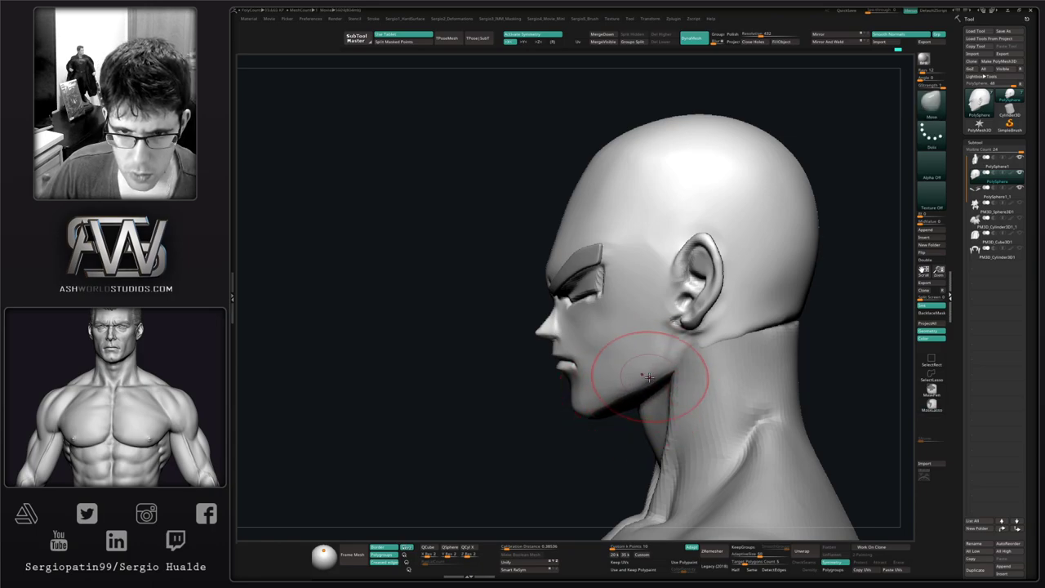
Refine the nose and upper lip area in profile with the Move brush.
right_click_drag(649, 377, 622, 394, "ctrl")
right_click_drag(622, 394, 674, 399)
right_click_drag(736, 389, 765, 390)
key("alt+s")
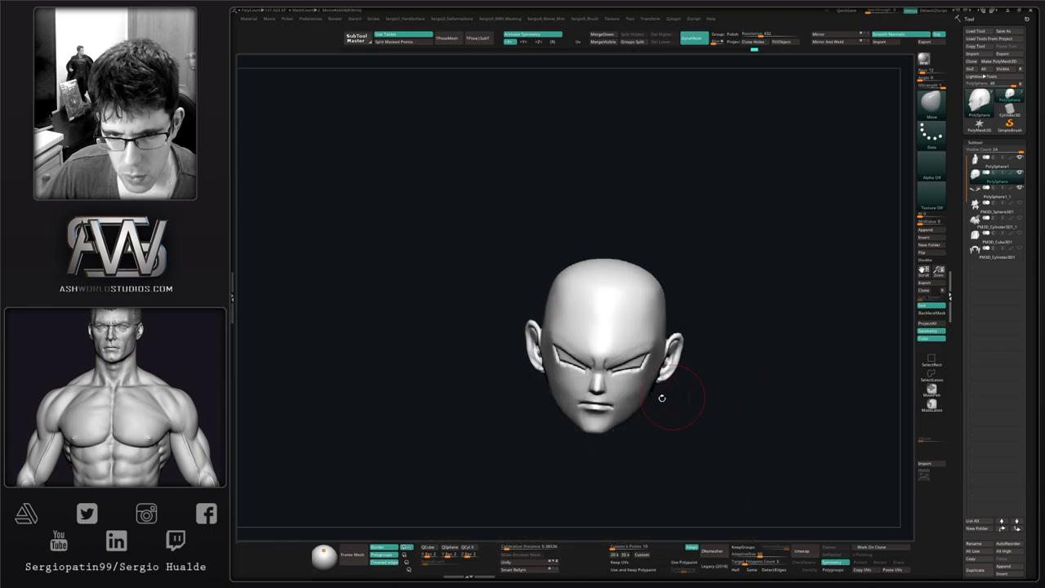
key("alt+s")
mouse_move(657, 375)
right_mouse_down()
mouse_move(628, 441)
mouse_move(608, 386)
mouse_move(587, 380)
mouse_move(601, 410)
mouse_move(589, 414)
right_mouse_up()
right_click_drag(590, 414, 593, 428, "ctrl")
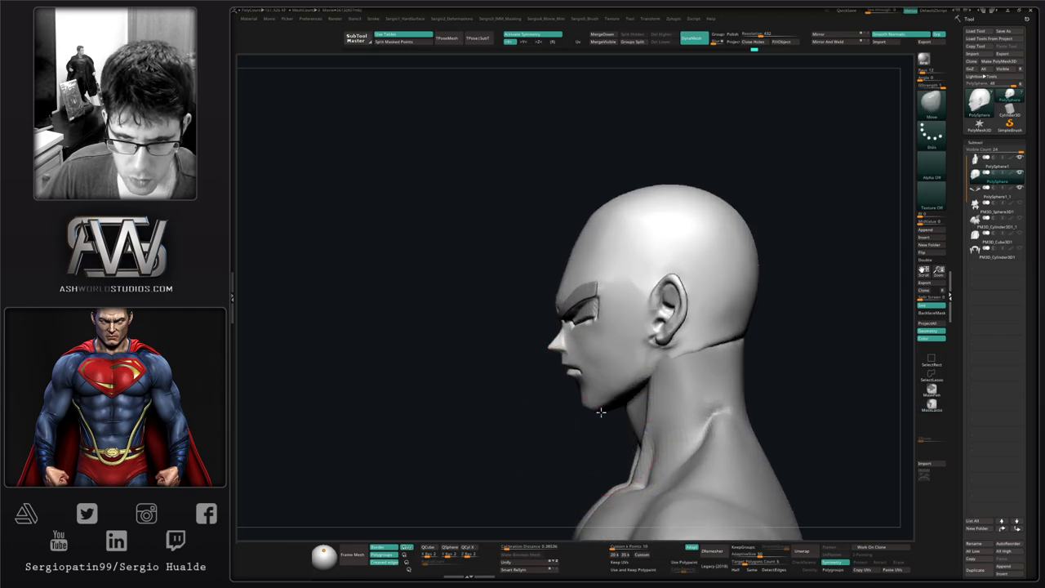
left_click_drag(562, 355, 556, 356)
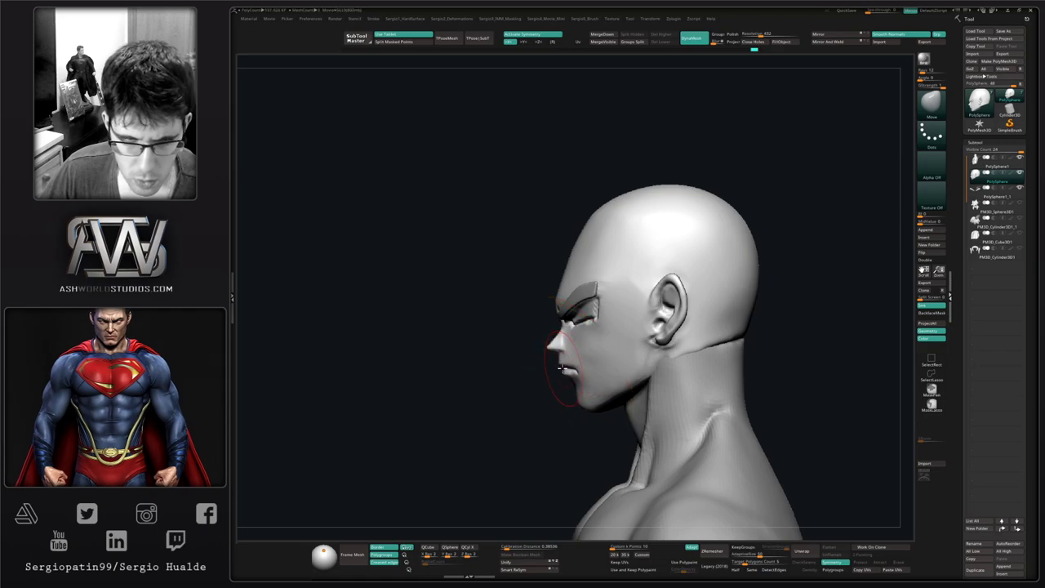
right_click_drag(558, 364, 556, 375, "ctrl")
left_click_drag(557, 375, 548, 359)
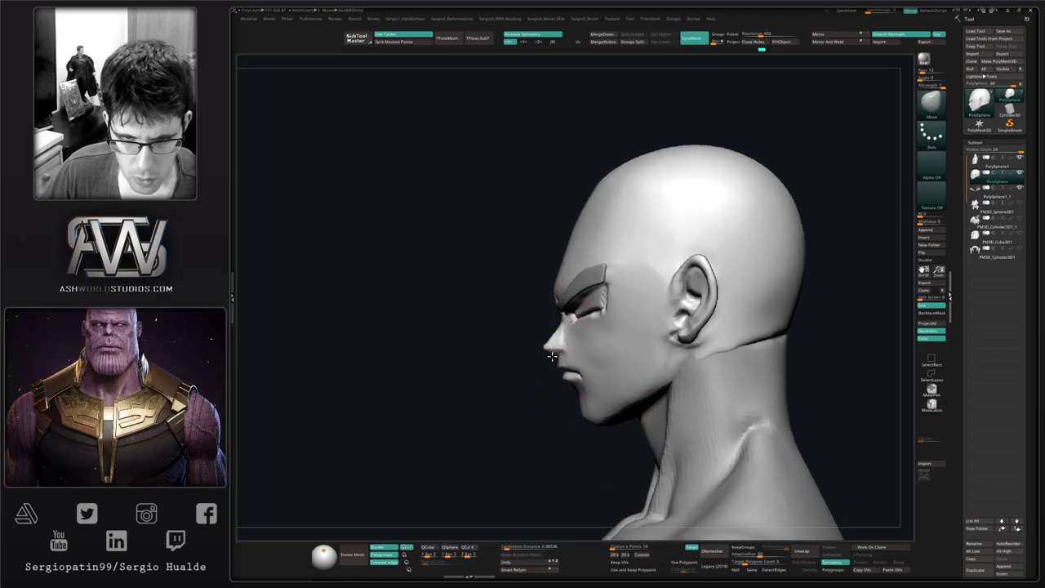
left_click_drag(568, 351, 564, 351)
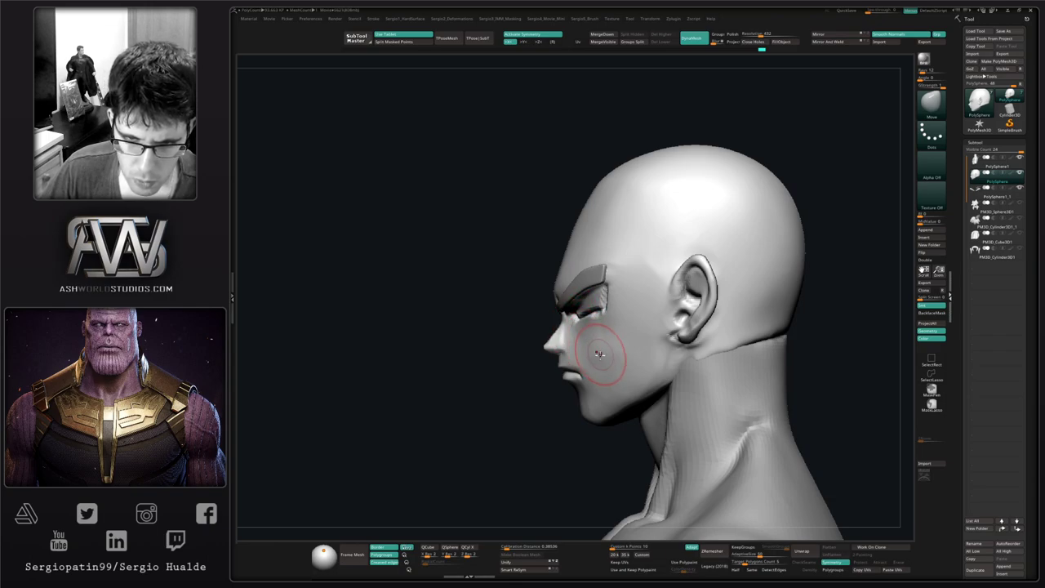
Switch to the Standard brush and smooth the cheek between the ear and the mouth.
left_click_drag(571, 444, 641, 441)
key("b")
key("s")
key("t")
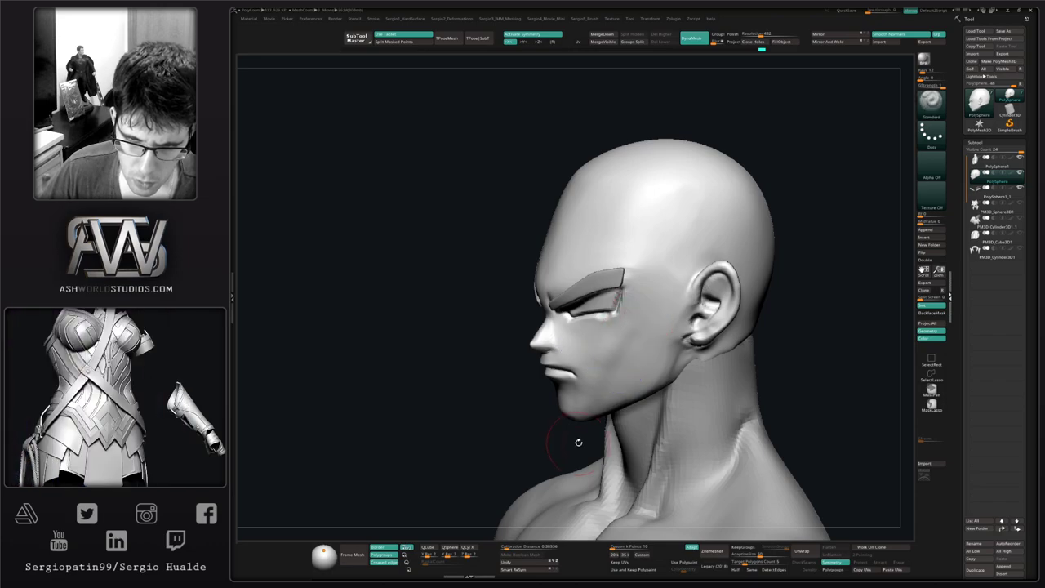
right_click_drag(634, 354, 671, 366)
left_click_drag(641, 334, 599, 360, "shift")
right_click_drag(643, 364, 665, 357)
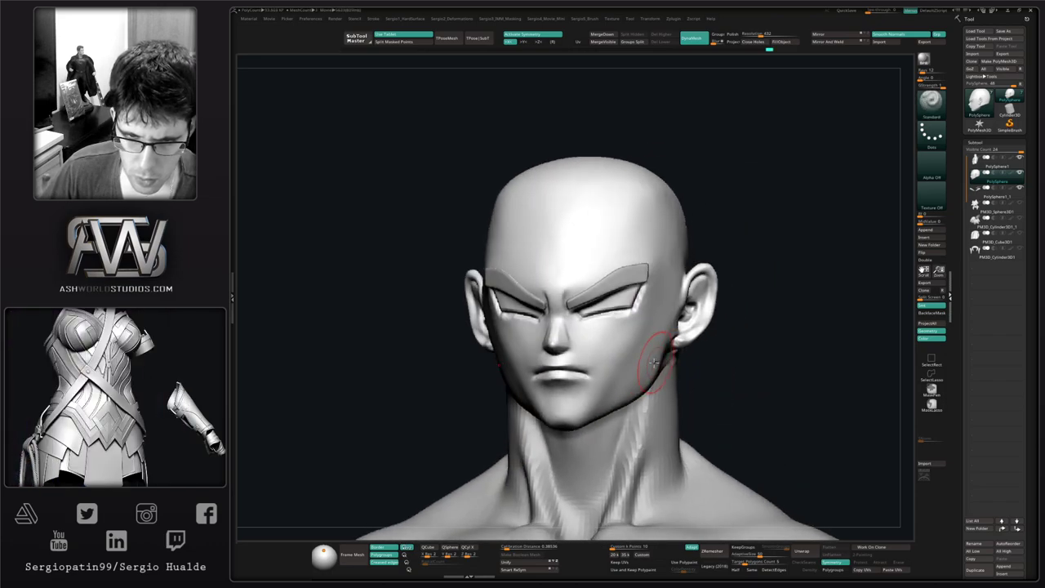
Select the Clay brush and smooth the lower cheek down to the jawline from the front.
key("b")
key("c")
key("l")
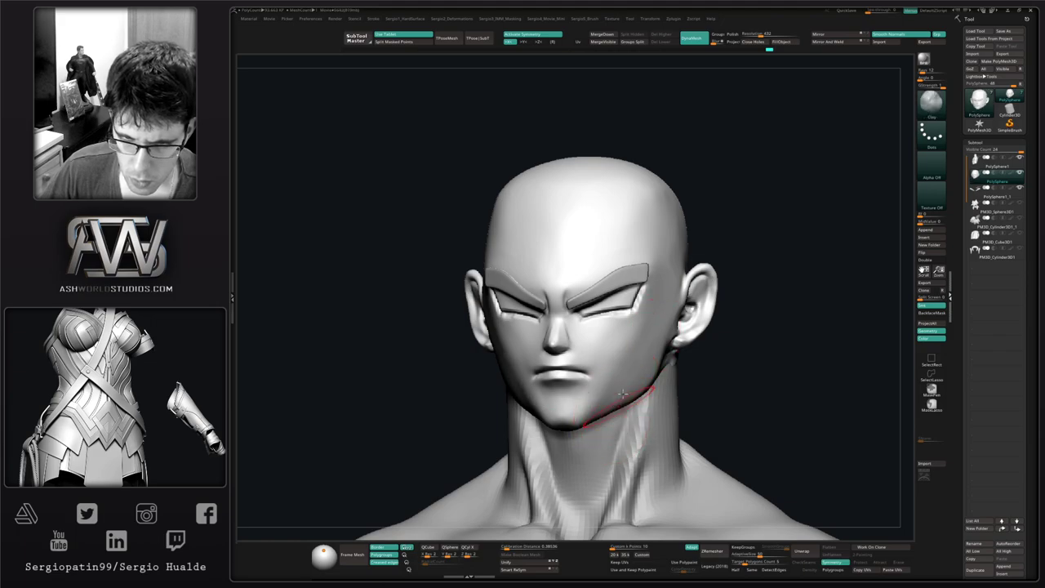
left_click_drag(615, 377, 618, 389, "shift")
mouse_move(639, 364)
right_mouse_down("shift")
mouse_move(655, 372)
mouse_move(640, 381)
right_mouse_up("shift")
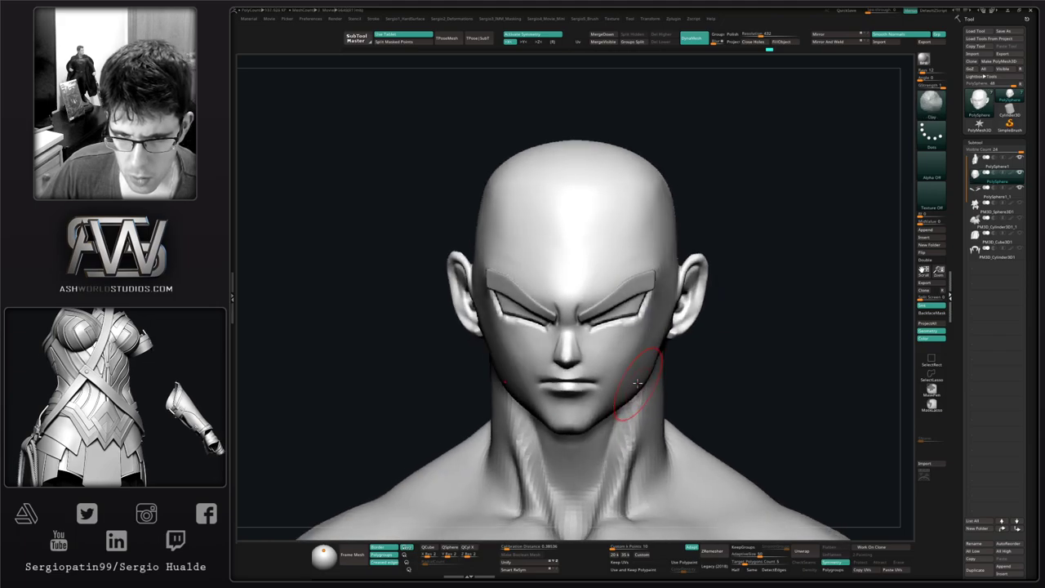
left_click_drag(630, 373, 620, 405, "shift")
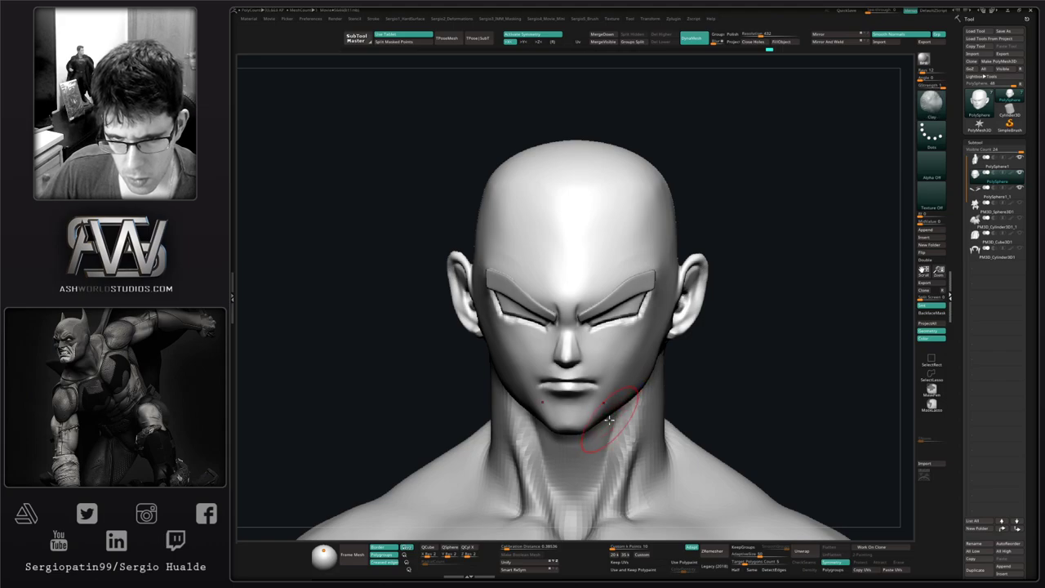
Reshape the jawline from the chin to the cheek in front view with the Move brush.
key("b")
key("m")
key("v")
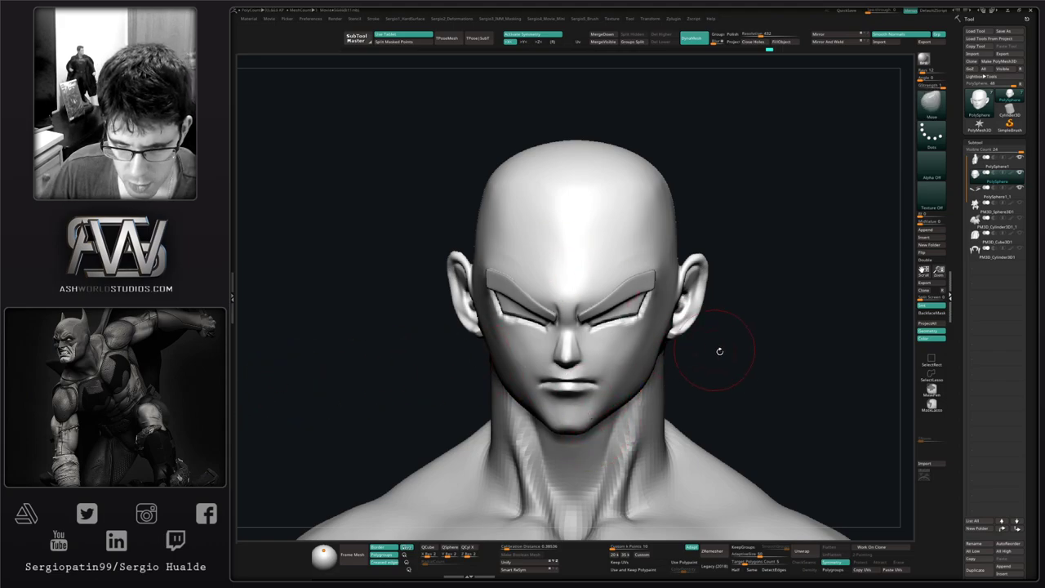
left_click_drag(719, 352, 718, 358)
left_click_drag(583, 431, 618, 407)
key("s")
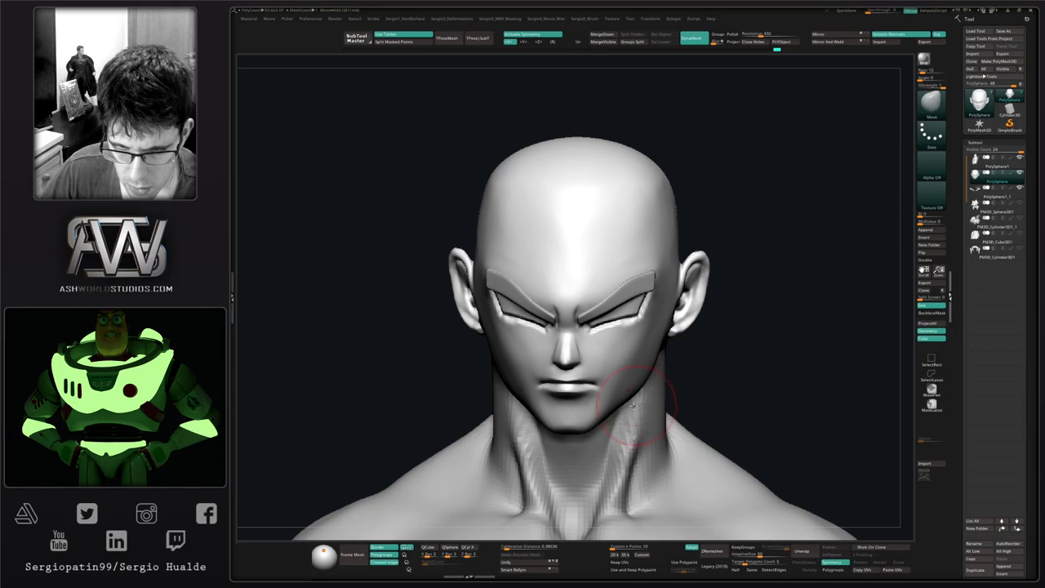
mouse_move(731, 371)
left_mouse_down()
mouse_move(669, 378)
mouse_move(640, 395)
left_mouse_up()
mouse_move(659, 389)
right_mouse_down("ctrl")
mouse_move(613, 396)
mouse_move(672, 394)
mouse_move(626, 400)
mouse_move(616, 416)
right_mouse_up("ctrl")
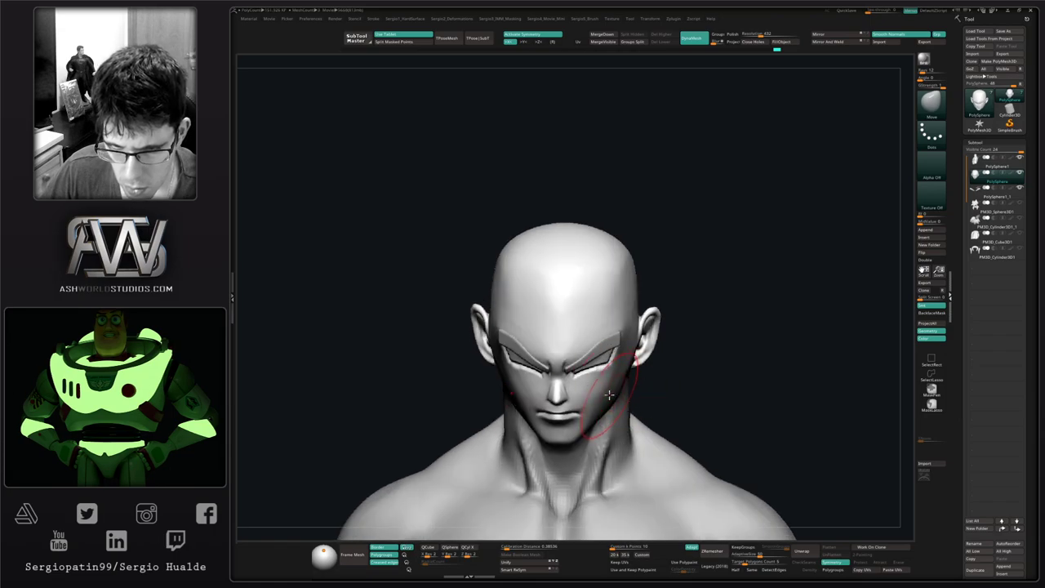
left_click_drag(610, 395, 605, 392)
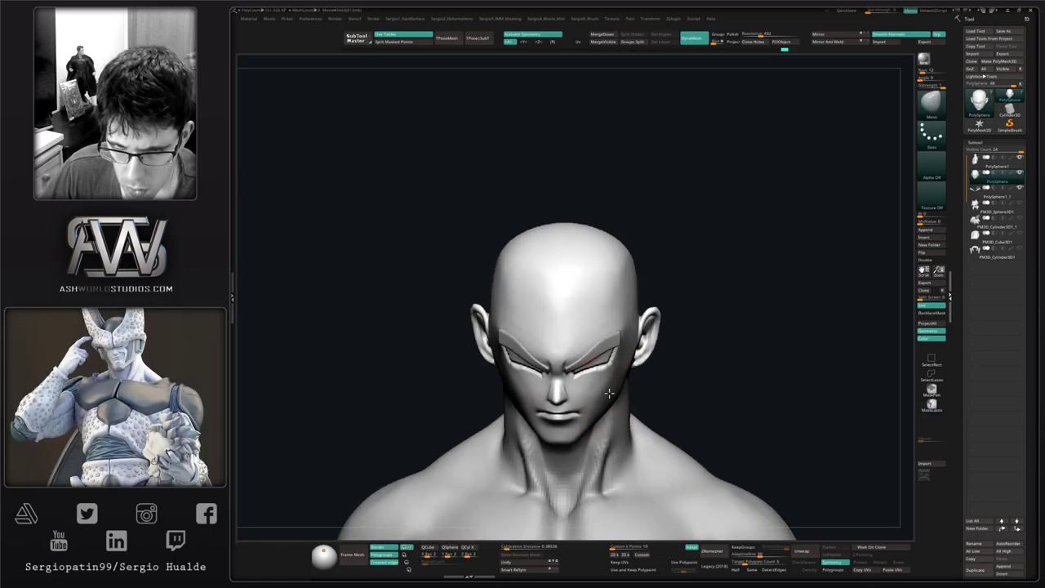
Select the eyebrows and reshape the inner end and upper edge to fit the brow in side view with the Move brush.
left_click_drag(633, 358, 622, 376, "ctrl+shift")
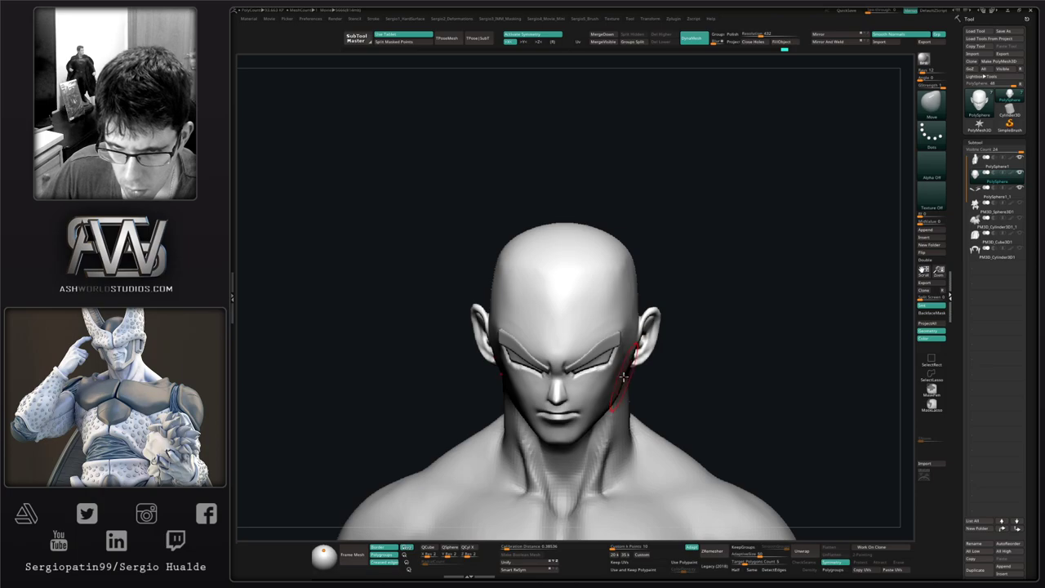
right_click_drag(623, 378, 568, 399)
right_click_drag(537, 316, 541, 346, "ctrl")
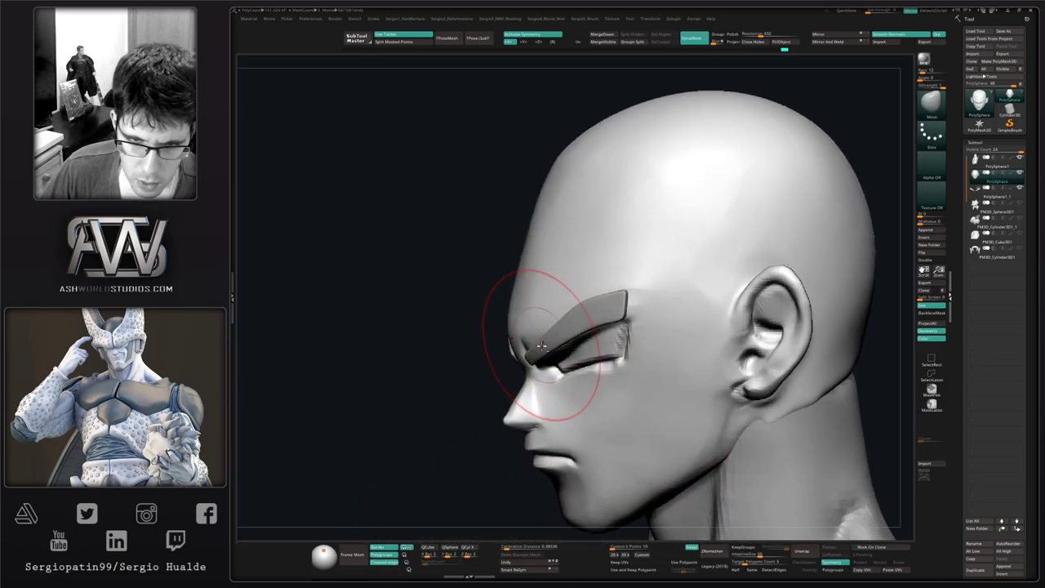
left_click(545, 345, "alt")
left_click_drag(530, 355, 524, 354)
right_click_drag(545, 351, 516, 346)
left_click_drag(584, 307, 576, 298)
Refine the eyebrow's lower edge and its inner end above the nose in three-quarter and front views.
right_click_drag(535, 302, 561, 303)
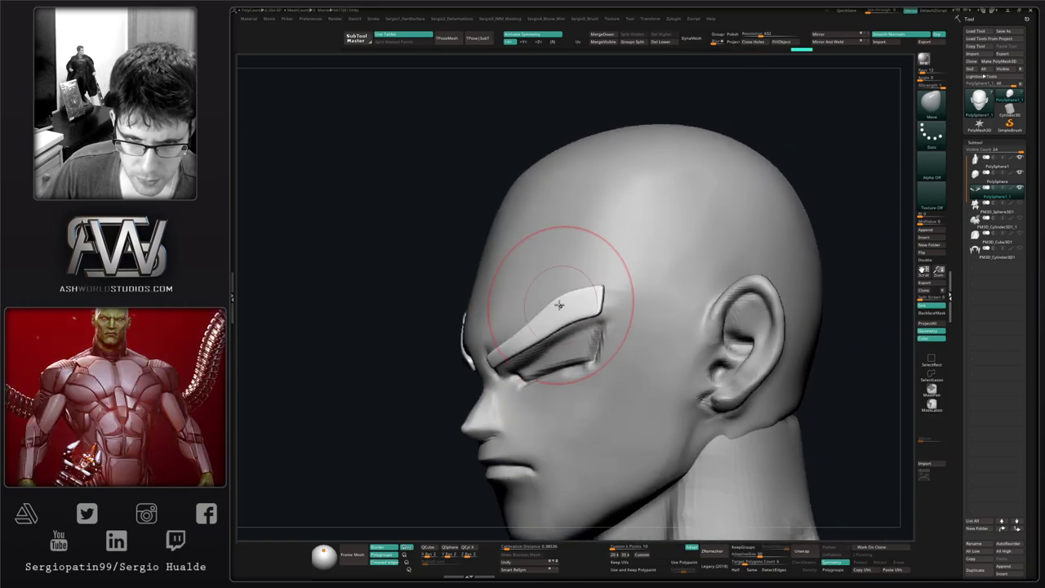
left_click_drag(565, 321, 565, 327)
right_click_drag(506, 363, 533, 366)
left_click_drag(507, 363, 507, 368)
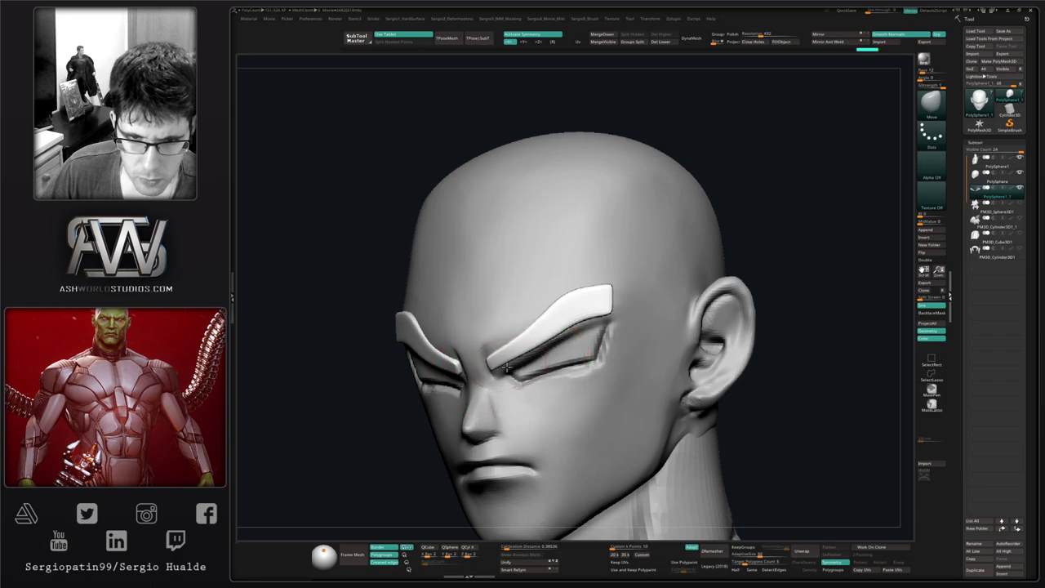
right_click_drag(498, 366, 531, 364, "shift")
left_click_drag(494, 359, 492, 354)
key("bracketleft")
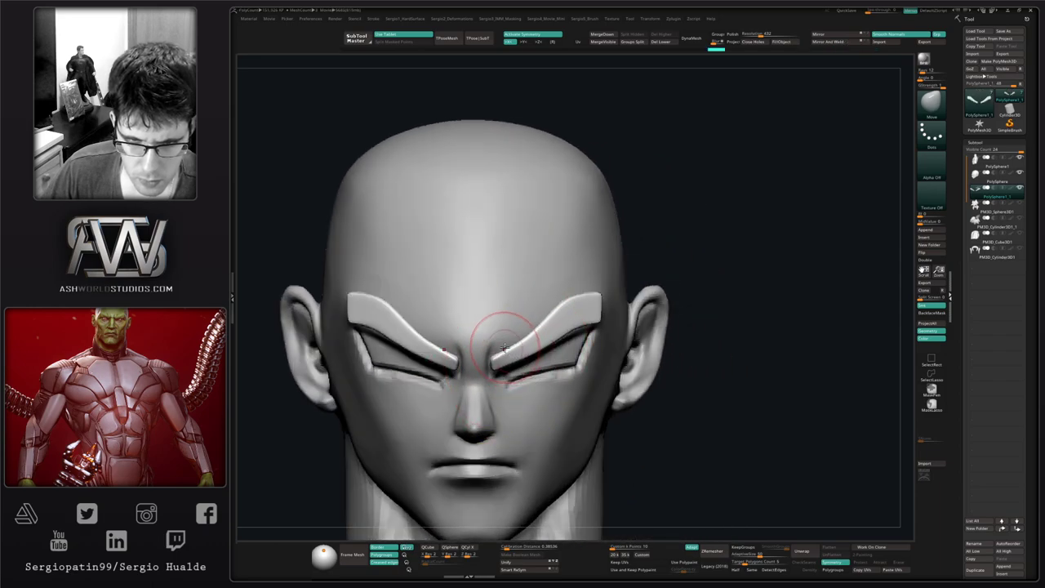
Fit the eyebrow's inner corner against the nose bridge, keeping the eyebrows as the active subtool.
right_click_drag(506, 345, 477, 349)
left_click(501, 378, "alt")
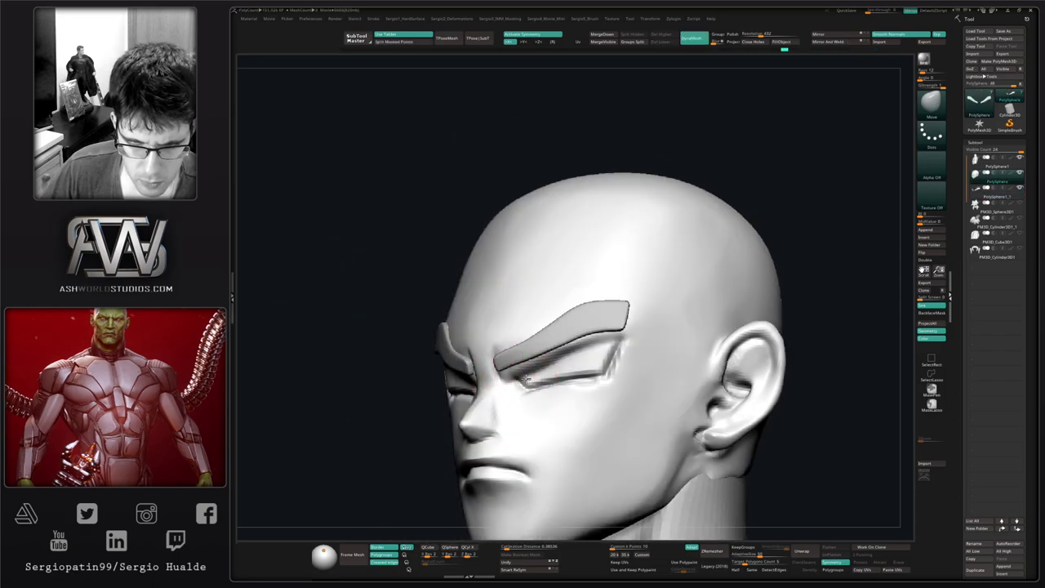
right_click_drag(500, 391, 506, 381)
left_click(511, 359, "alt")
left_click_drag(506, 380, 510, 372)
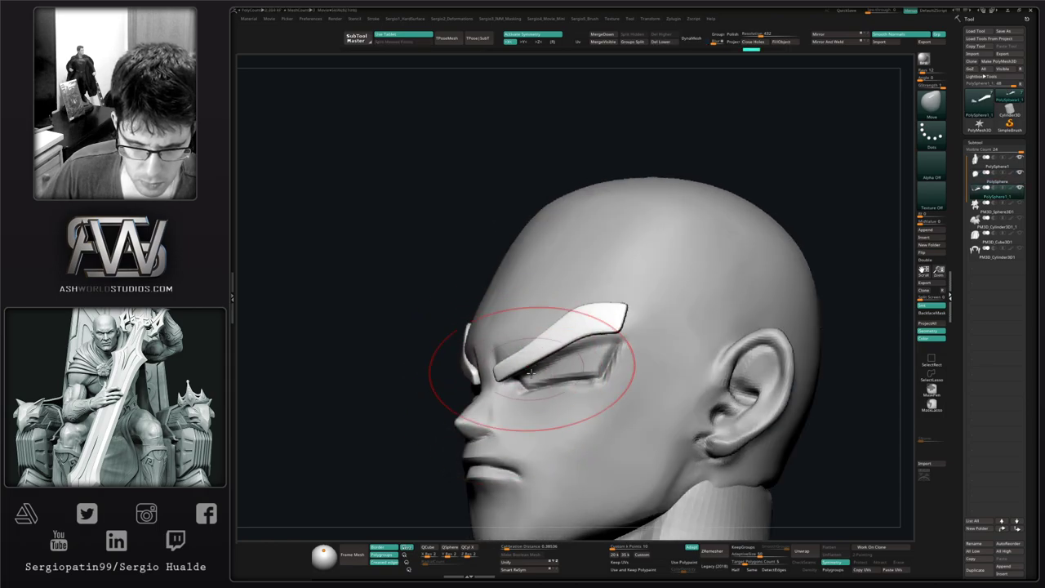
mouse_move(532, 369)
right_mouse_down()
mouse_move(545, 414)
mouse_move(539, 384)
right_mouse_up()
right_click_drag(538, 383, 525, 365)
left_click_drag(526, 366, 524, 362)
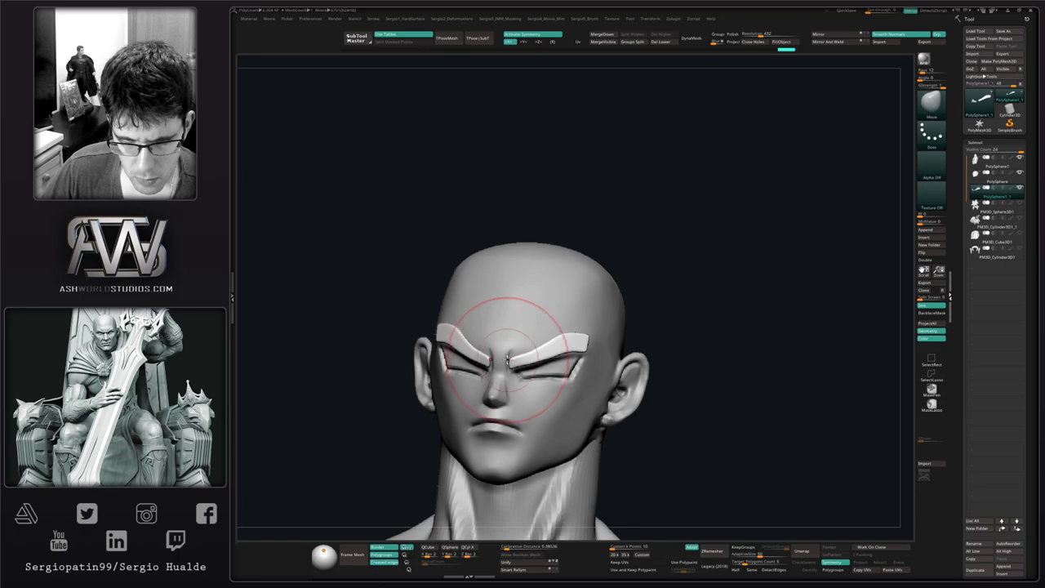
Raise the middle of the eyebrow and reshape its outer end against the temple.
right_click_drag(507, 364, 522, 400)
left_click_drag(552, 352, 553, 347)
right_click_drag(563, 351, 508, 349)
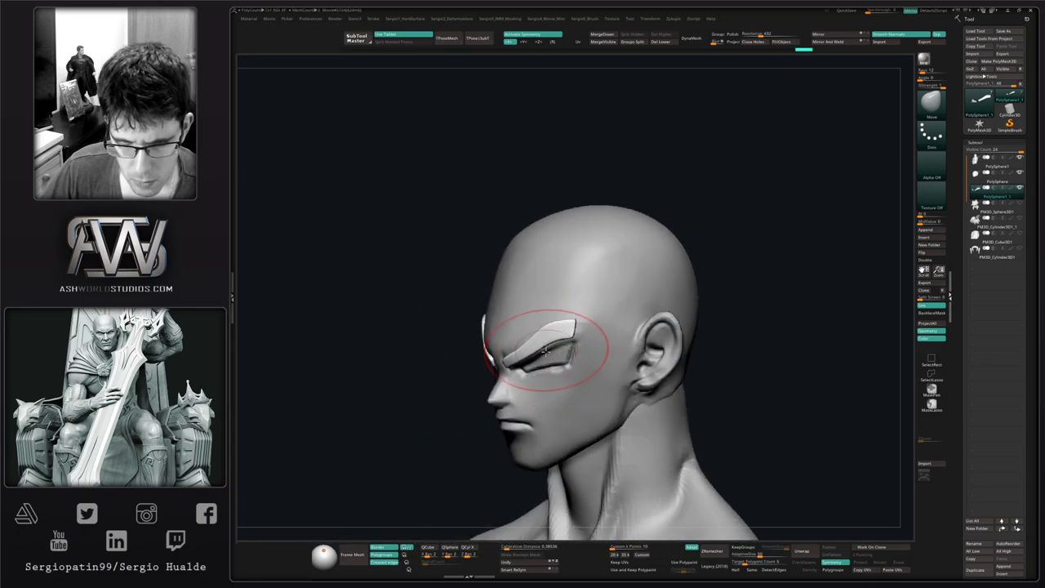
left_click_drag(547, 350, 542, 356)
key("ctrl+z")
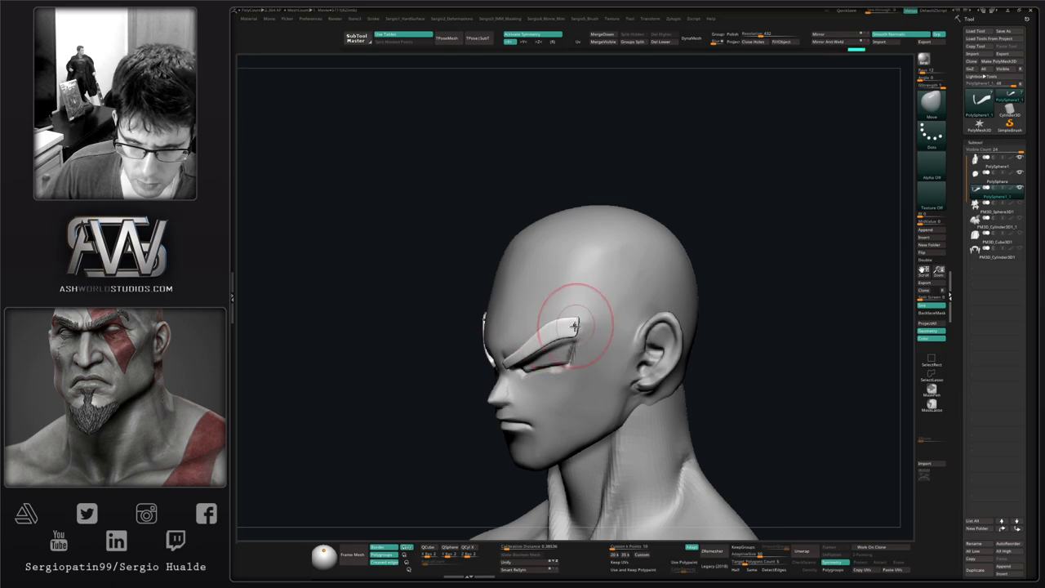
left_click_drag(575, 327, 573, 324)
mouse_move(573, 324)
right_mouse_down()
mouse_move(594, 358)
mouse_move(545, 337)
mouse_move(598, 332)
right_mouse_up()
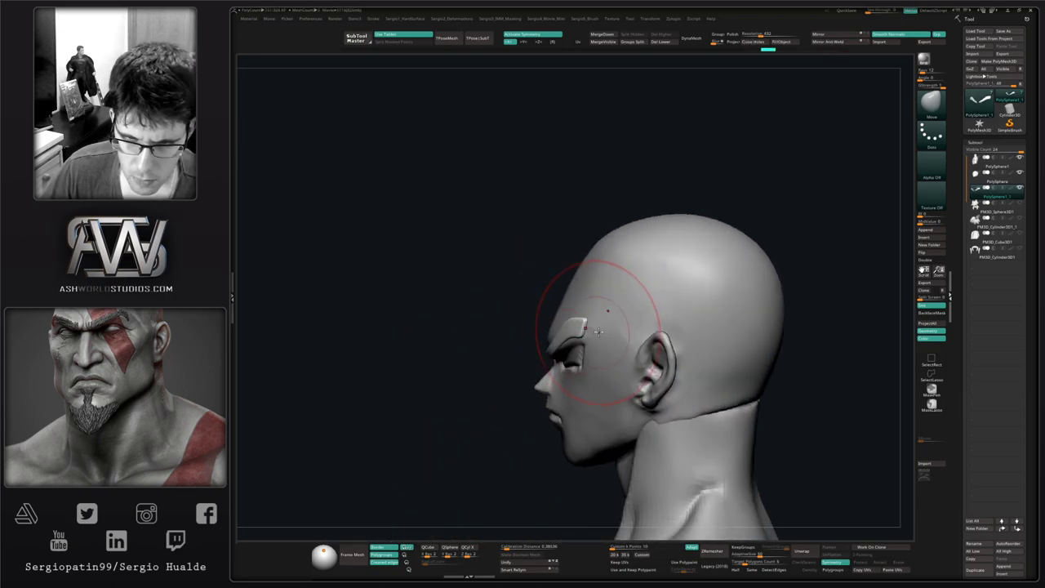
left_click_drag(603, 330, 597, 326)
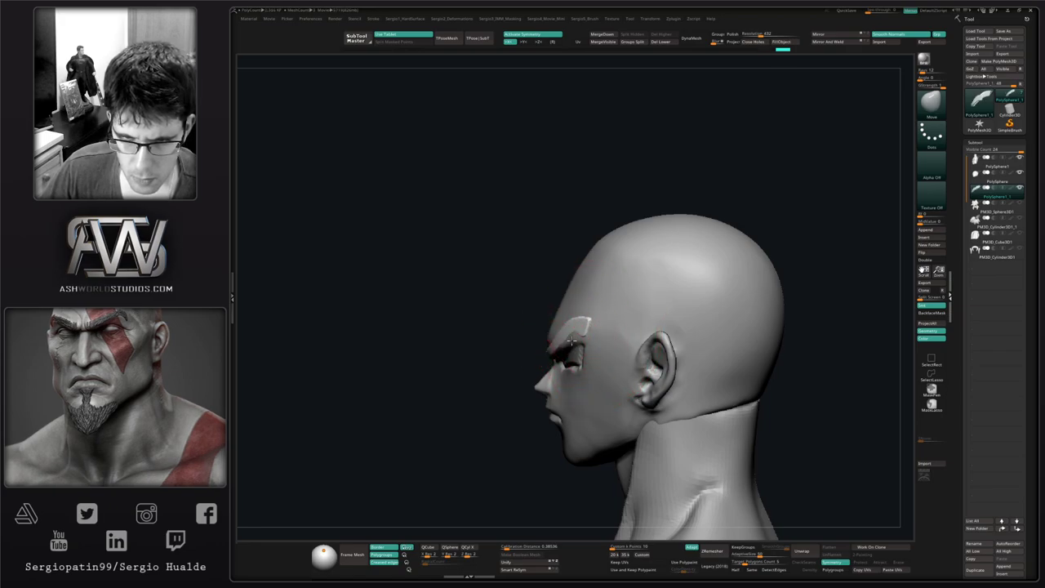
Adjust the inner half of the eyebrow from low side and three-quarter angles so it follows the forehead.
right_click_drag(567, 349, 573, 341)
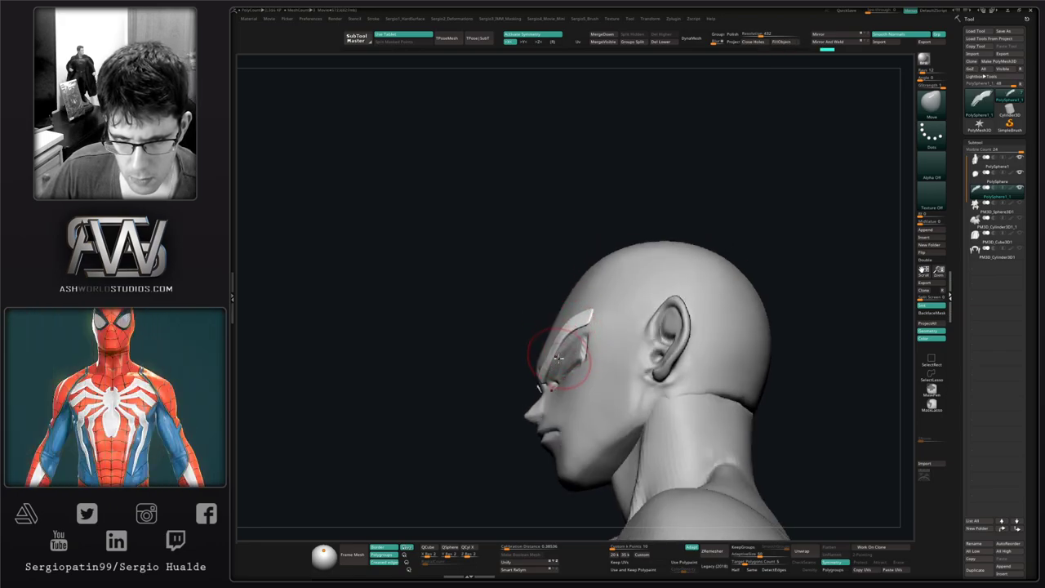
right_click_drag(532, 378, 538, 381)
left_click_drag(538, 380, 541, 378)
right_click_drag(541, 378, 554, 372)
left_click_drag(554, 372, 549, 373)
mouse_move(545, 363)
right_mouse_down()
mouse_move(583, 364)
mouse_move(539, 331)
right_mouse_up()
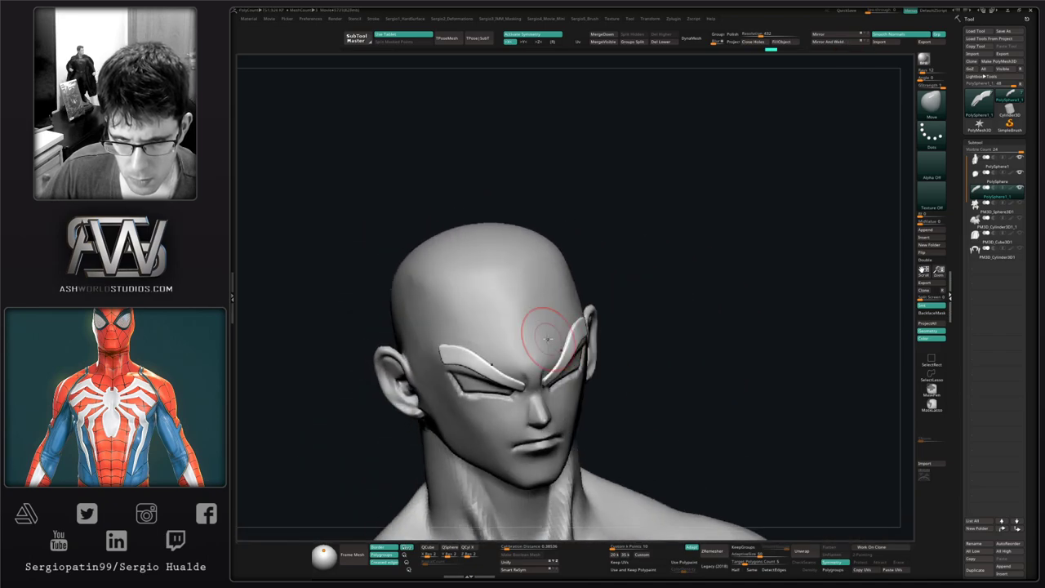
left_click_drag(539, 331, 541, 328)
right_click_drag(541, 329, 552, 354)
Select the head and reshape the lower eyelid with the Move brush.
left_click(556, 356, "alt")
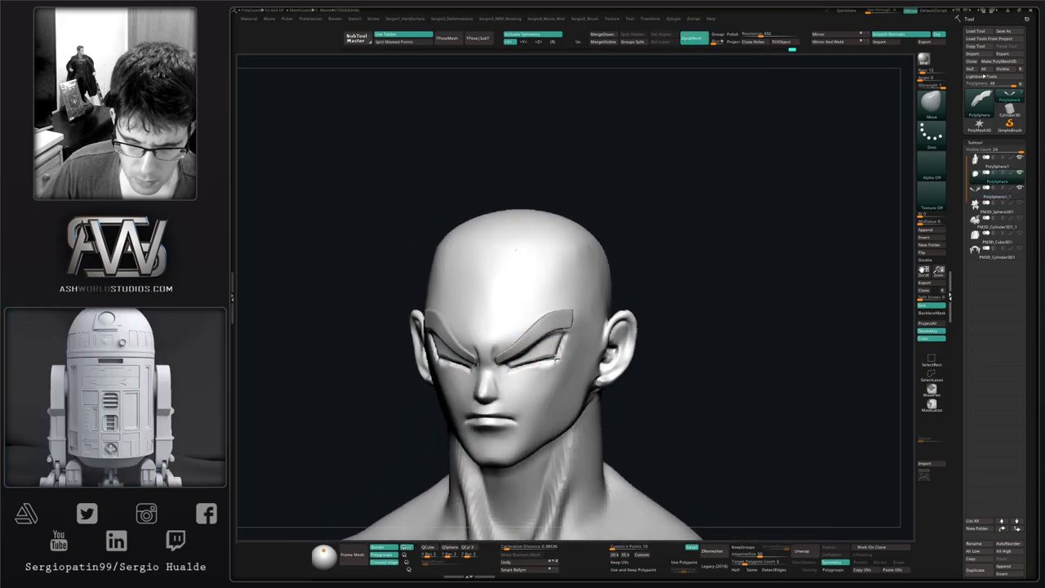
left_click_drag(542, 354, 541, 362)
mouse_move(539, 364)
right_mouse_down("shift")
mouse_move(541, 378)
mouse_move(531, 369)
mouse_move(525, 382)
right_mouse_up("shift")
left_click_drag(535, 363, 539, 359)
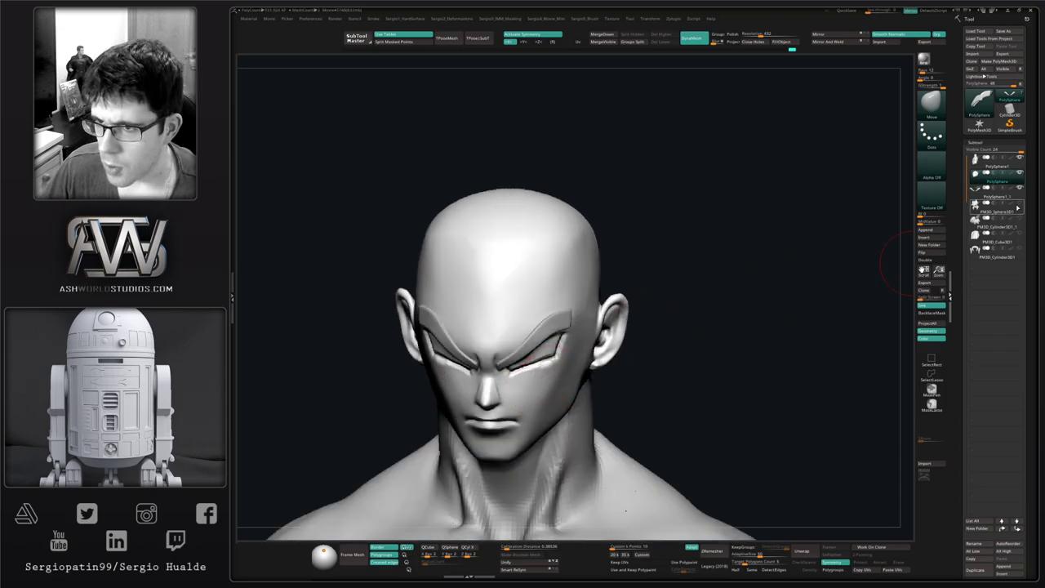
Show the four hidden hair and vest subtools.
left_click(1020, 203)
left_click(1020, 218)
left_click(1021, 233)
left_click(1020, 248)
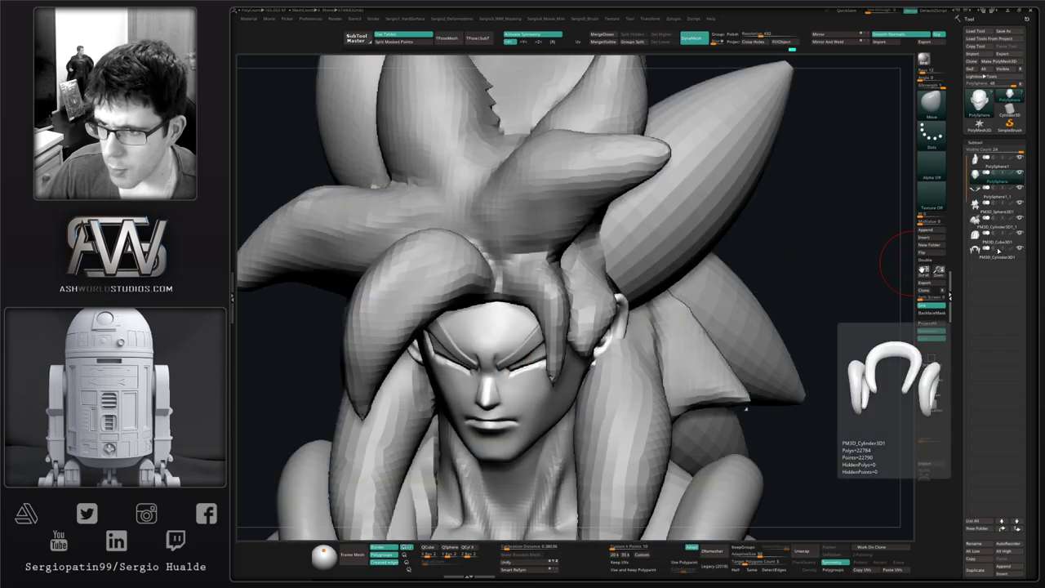
Create a folder named Pelo from the PM3D_Sphere3D1 hair subtool and move PM3D_Cylinder3D1_1 into it.
left_click(983, 212)
key("ctrl+f")
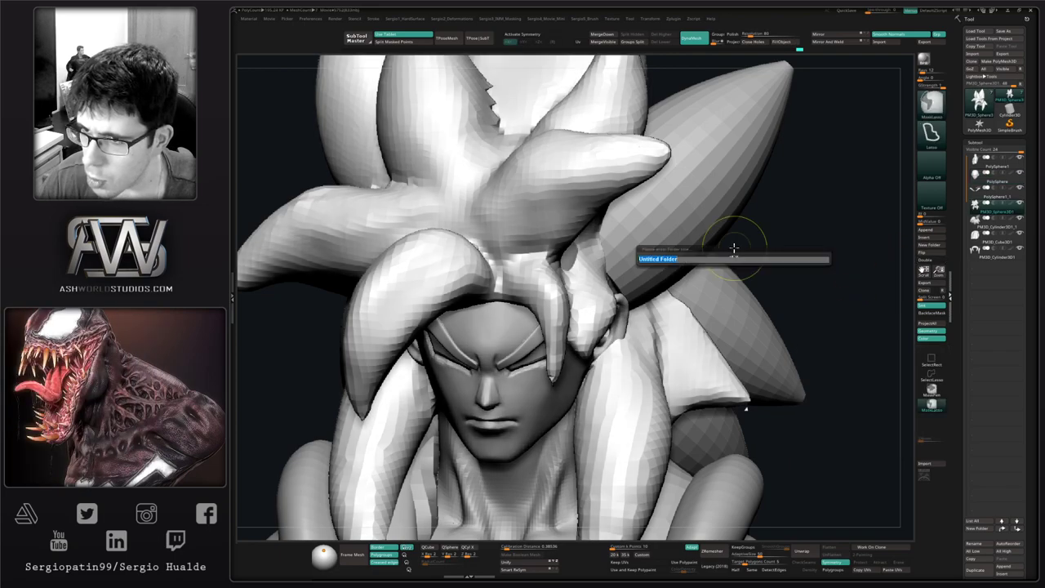
type("Pelo")
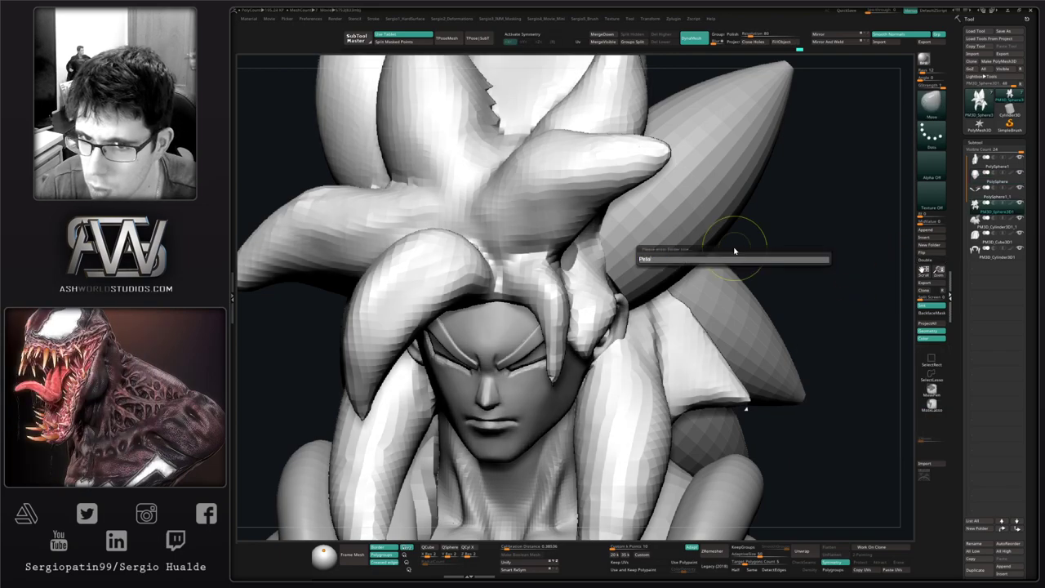
key("Return")
left_click_drag(993, 240, 994, 224)
Create a folder named Chaleco from the PM3D_Cube3D1 vest subtool.
left_click(992, 259)
key("ctrl+f")
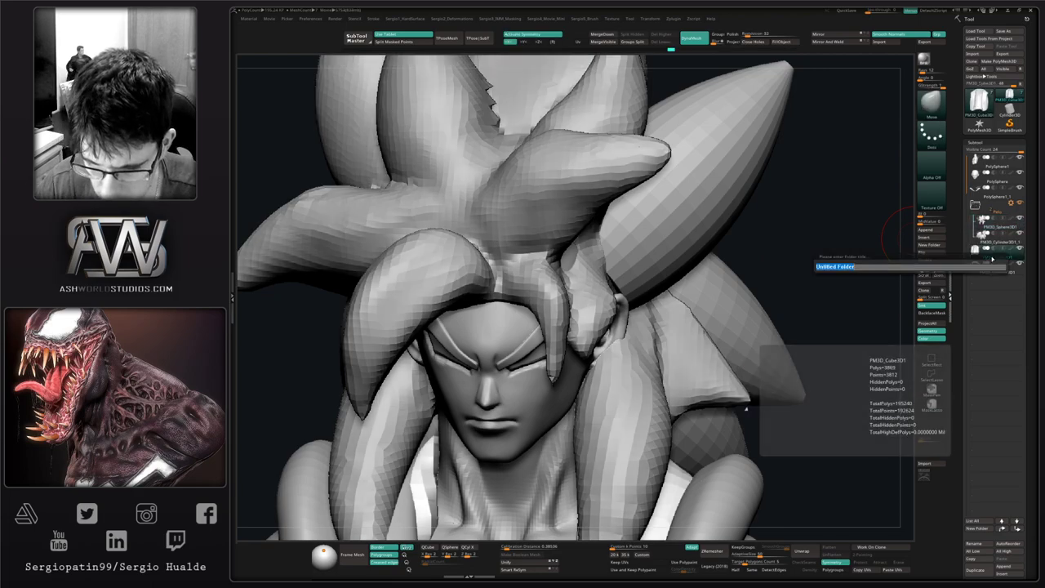
type("ch")
key("BackSpace")
key("BackSpace")
type("Chaleco")
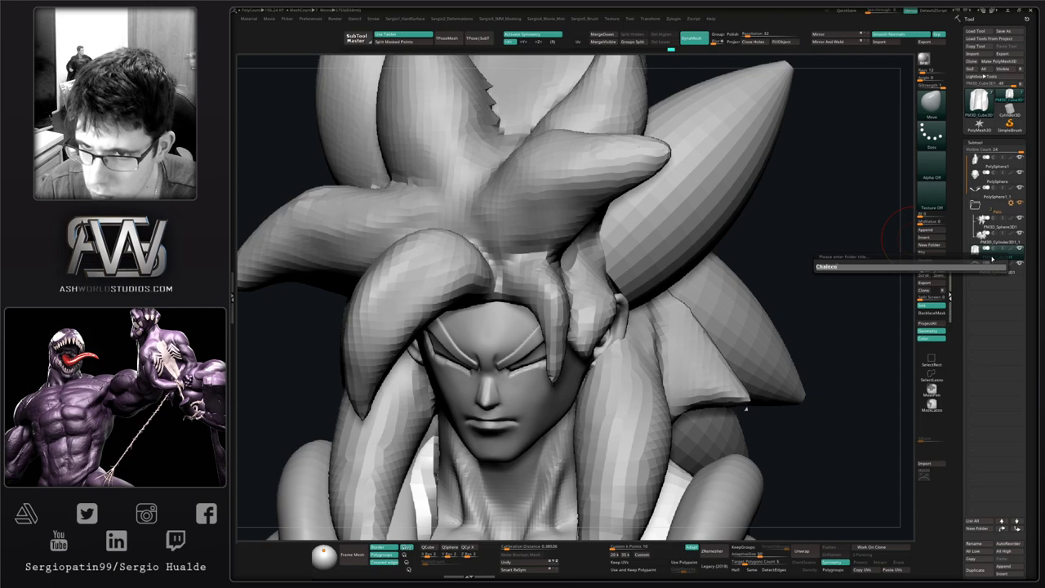
key("Return")
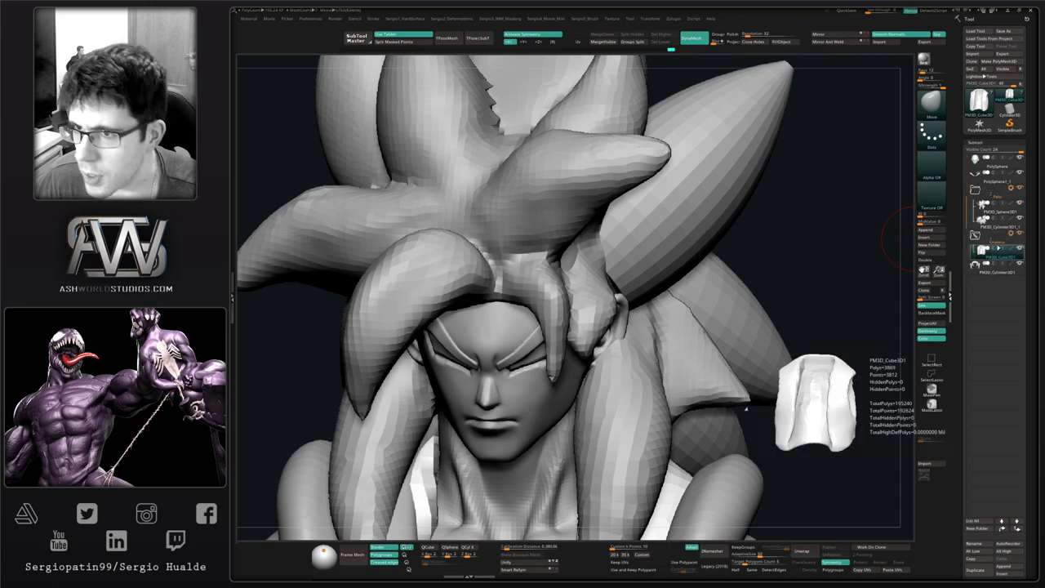
Create a folder named Anatomia from the head subtool and move the body and eyebrow subtools into it.
left_click(1000, 170)
key("ctrl+f")
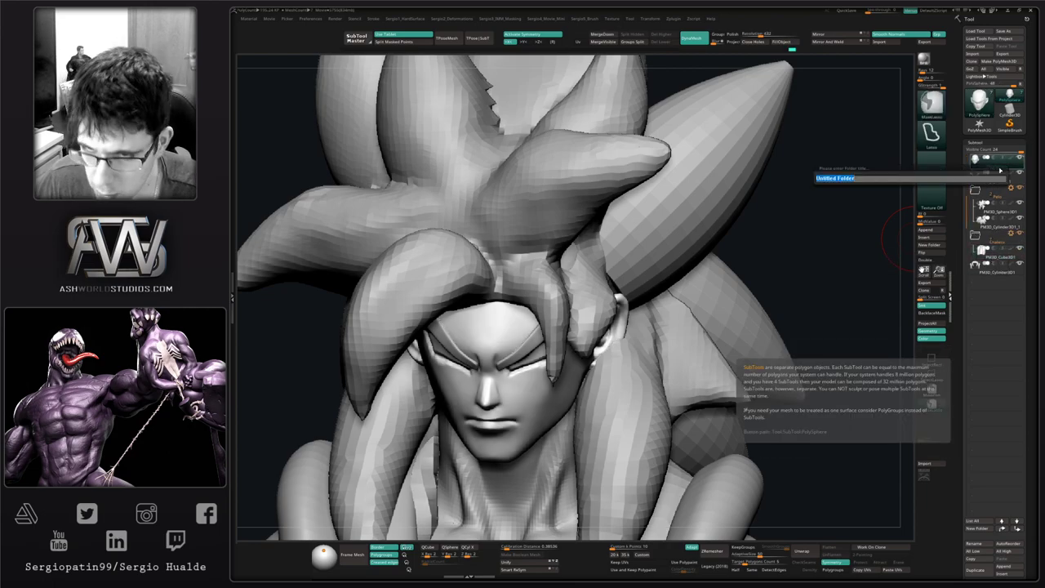
type("C")
key("BackSpace")
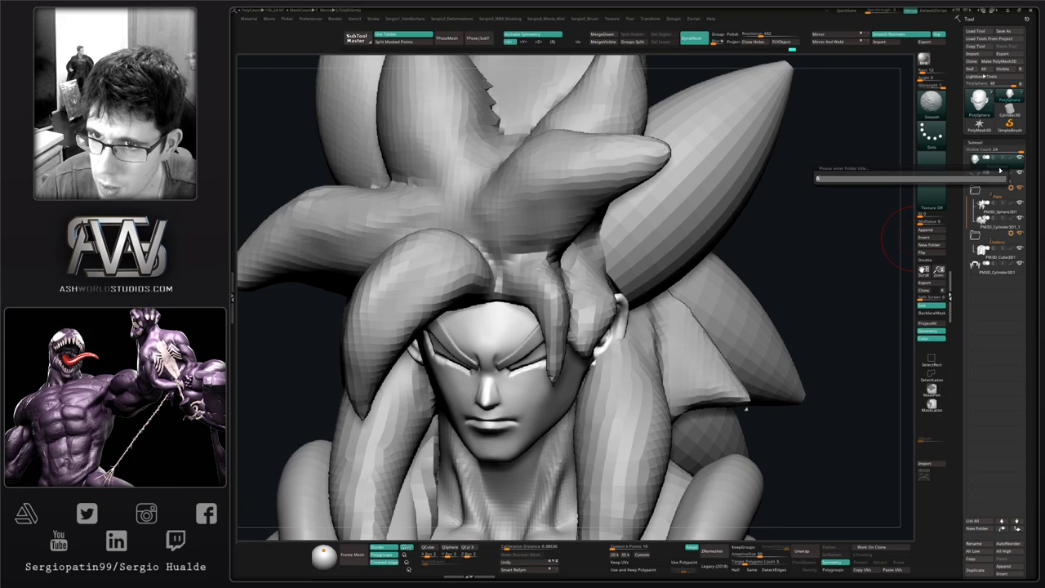
type("Anatomia")
key("Return")
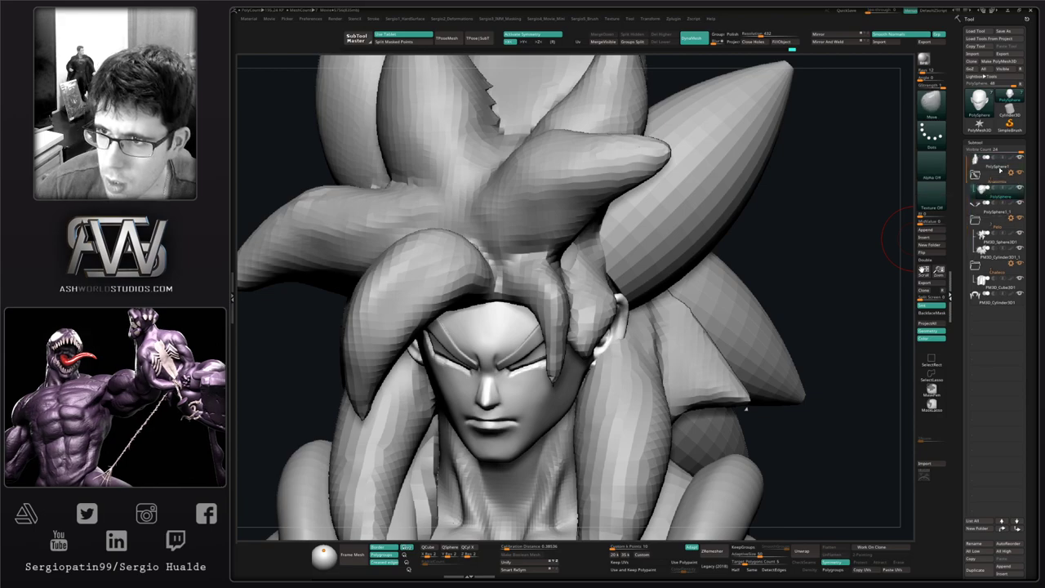
mouse_move(991, 181)
left_mouse_down()
mouse_move(997, 196)
mouse_move(999, 179)
left_mouse_up()
Move PM3D_Cylinder3D1 into the Chaleco folder and collapse the Pelo, Chaleco and Anatomia folders.
left_click(974, 221)
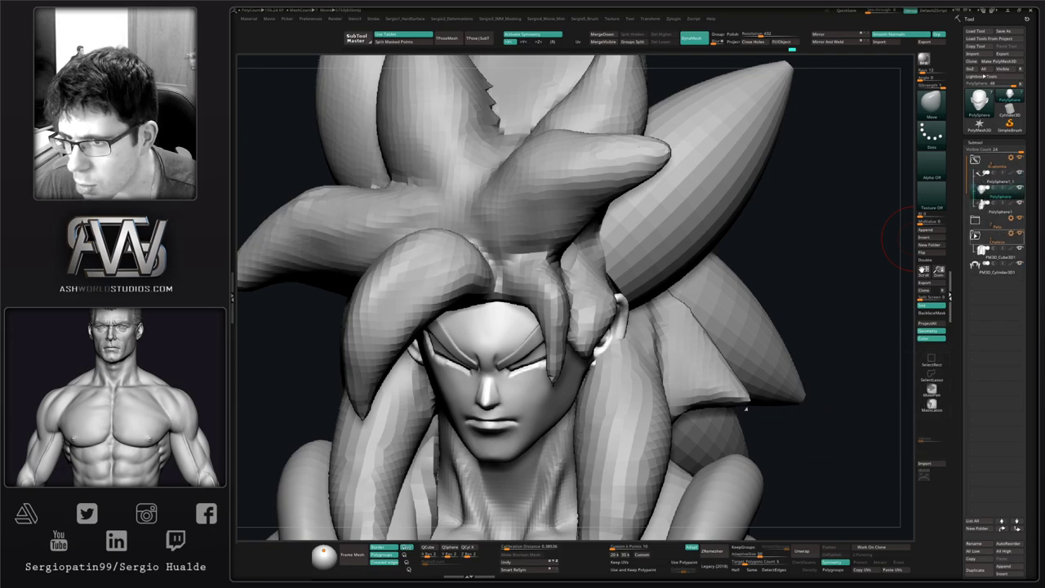
left_click(975, 236)
left_click(978, 238)
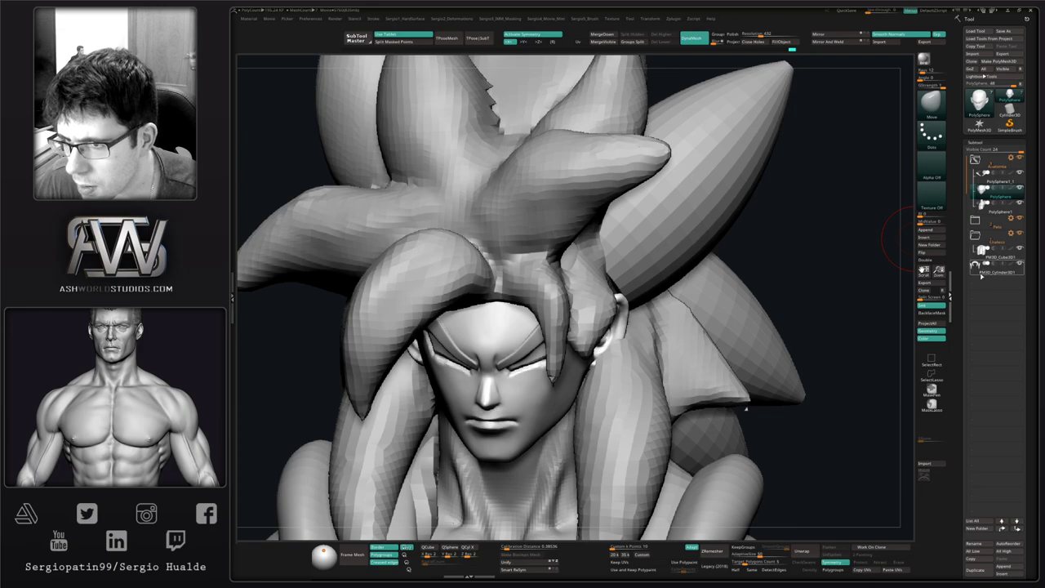
left_click(975, 235)
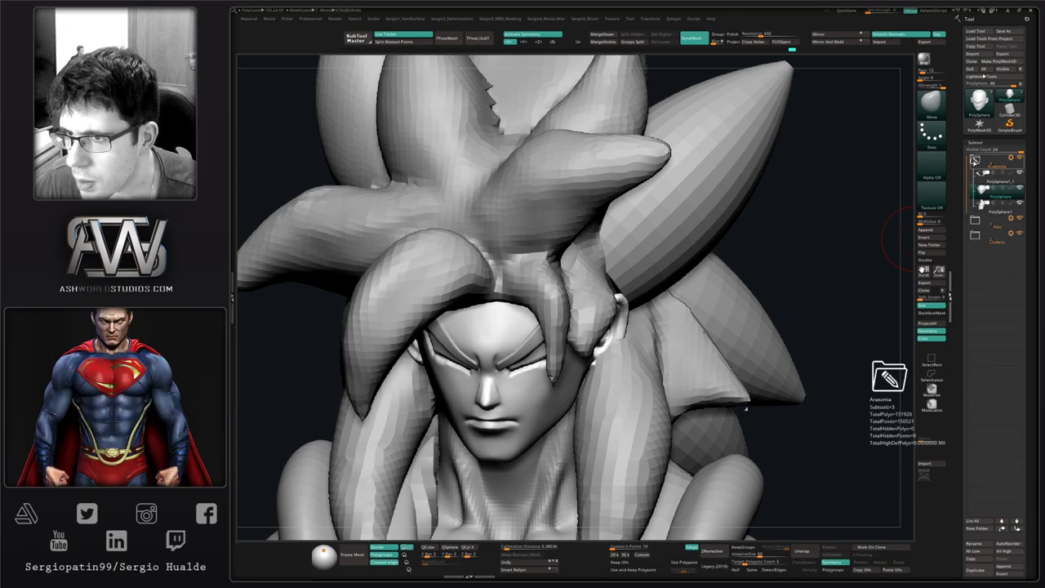
left_click(975, 160)
Select the eyebrows, adjust the brush size and try reshaping the eyebrow above the eye, undoing the stroke.
mouse_move(706, 325)
right_mouse_down("alt")
mouse_move(732, 298)
mouse_move(707, 357)
mouse_move(660, 392)
mouse_move(670, 330)
mouse_move(716, 343)
mouse_move(707, 362)
right_mouse_up("alt")
right_click_drag(658, 289, 660, 310, "ctrl")
right_click_drag(743, 260, 688, 292)
left_click(582, 263, "alt")
key("alt+s")
key("s")
mouse_move(583, 267)
left_mouse_down()
mouse_move(601, 248)
mouse_move(597, 257)
left_mouse_up()
key("s")
right_click_drag(597, 260, 601, 275)
key("ctrl+z")
Reshape the eyebrow with a resized Move brush and hide the Pelo folder.
key("s")
left_click_drag(599, 254, 583, 263)
key("alt+s")
key("alt+s")
key("alt+s")
left_click(1018, 175)
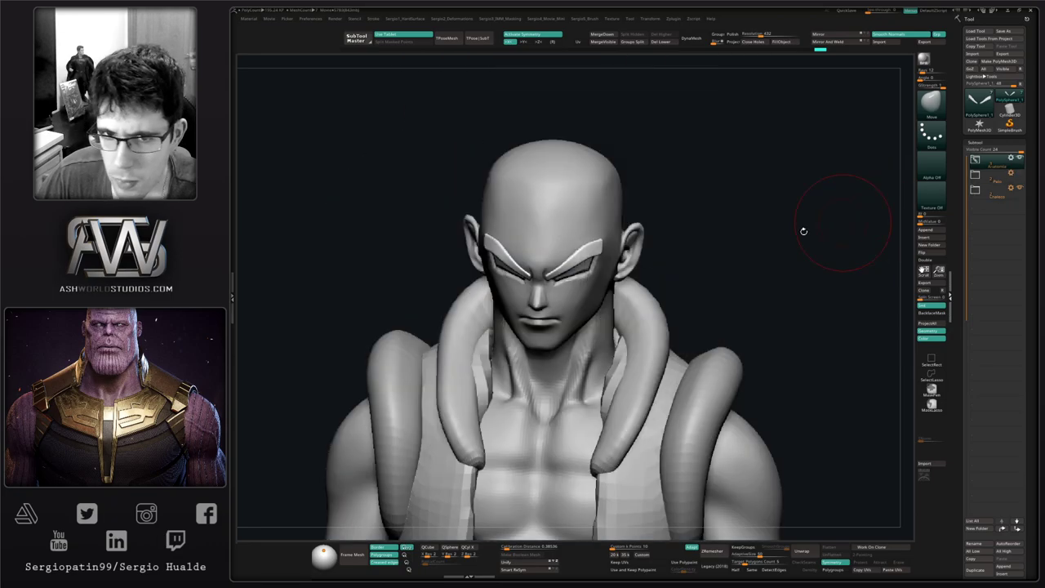
Select the head and widen the chin slightly below the mouth corner in front view.
left_click_drag(803, 231, 718, 238)
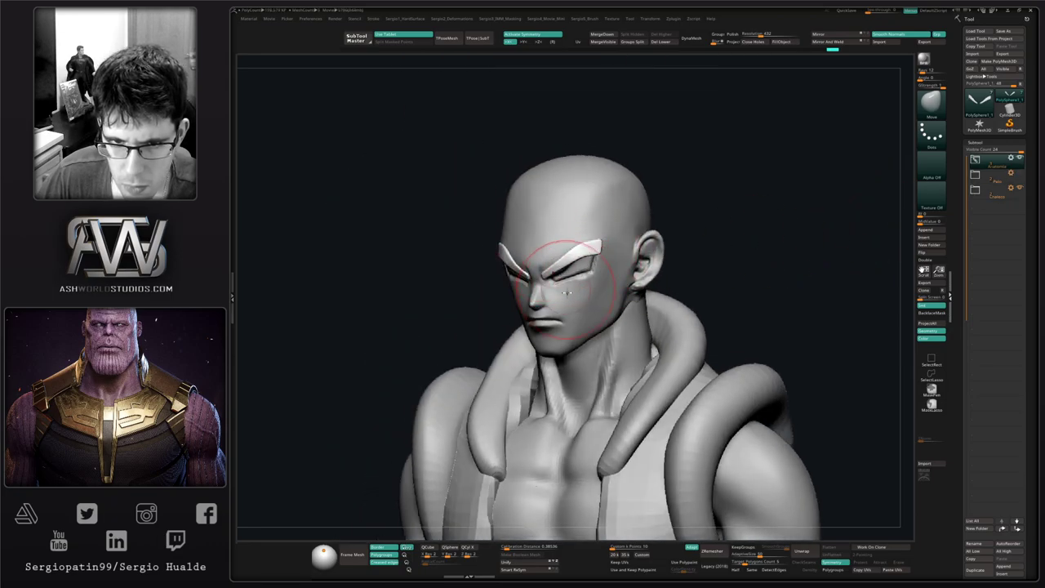
right_click_drag(576, 325, 573, 290, "ctrl")
mouse_move(573, 290)
right_mouse_down("shift")
mouse_move(614, 307)
mouse_move(591, 292)
right_mouse_up("shift")
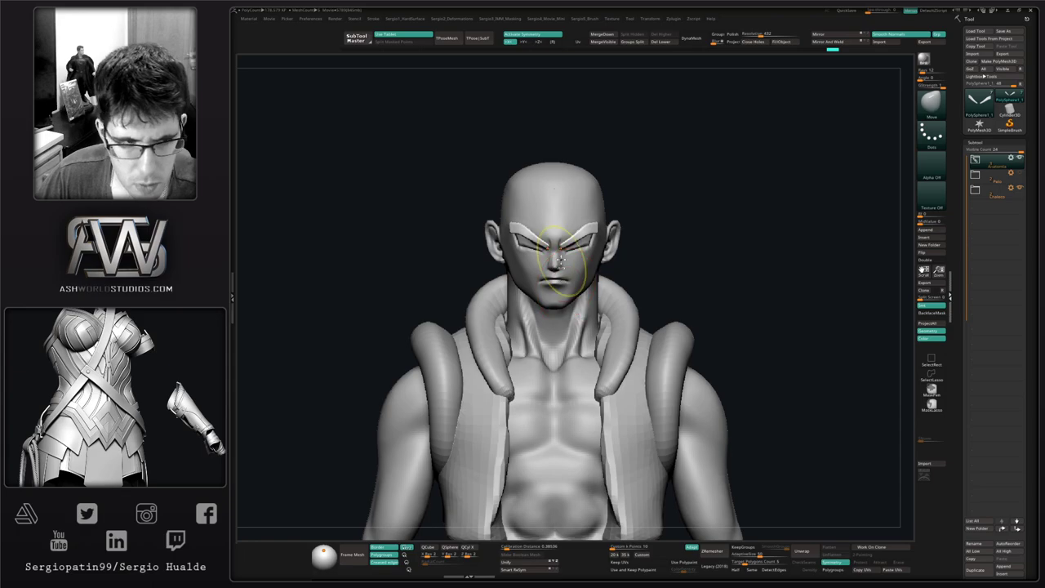
right_click_drag(560, 259, 586, 316, "ctrl")
left_click(568, 279, "alt")
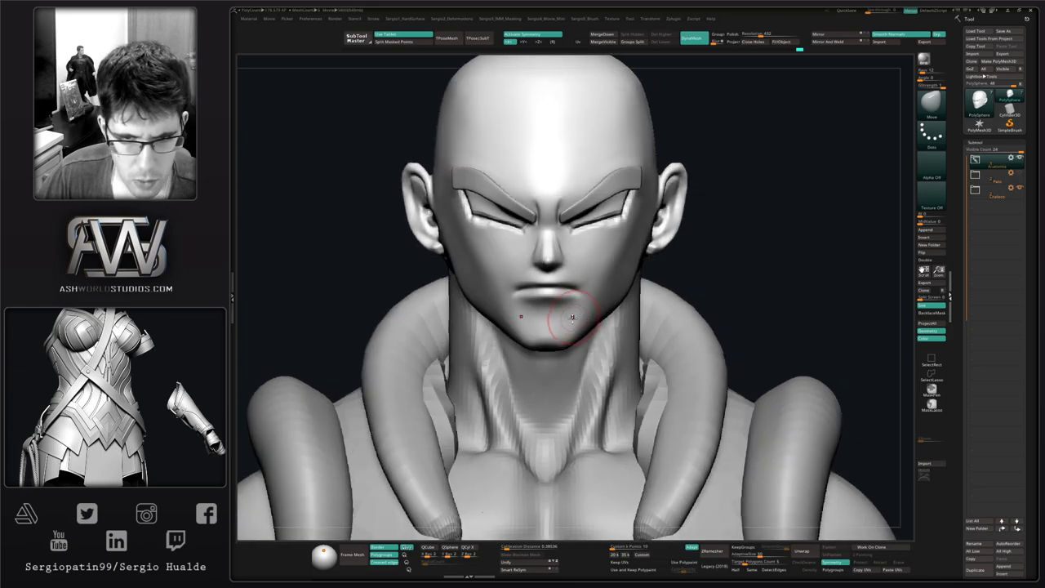
left_click_drag(569, 315, 576, 314)
Push the nose bridge inward below the brow in side view with the Move brush.
mouse_move(576, 314)
right_mouse_down("ctrl")
mouse_move(571, 282)
mouse_move(565, 306)
mouse_move(614, 313)
right_mouse_up("ctrl")
mouse_move(564, 281)
right_mouse_down()
mouse_move(560, 302)
mouse_move(586, 341)
mouse_move(553, 324)
right_mouse_up()
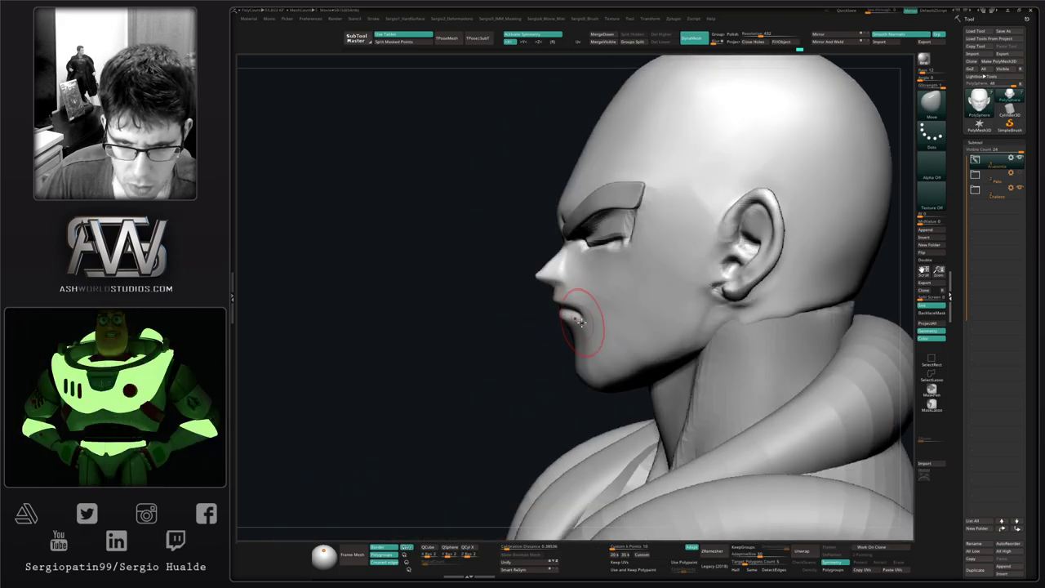
right_click_drag(567, 288, 578, 263, "shift")
left_click_drag(557, 227, 569, 226)
right_click_drag(569, 227, 597, 243, "ctrl")
right_click_drag(598, 244, 585, 268)
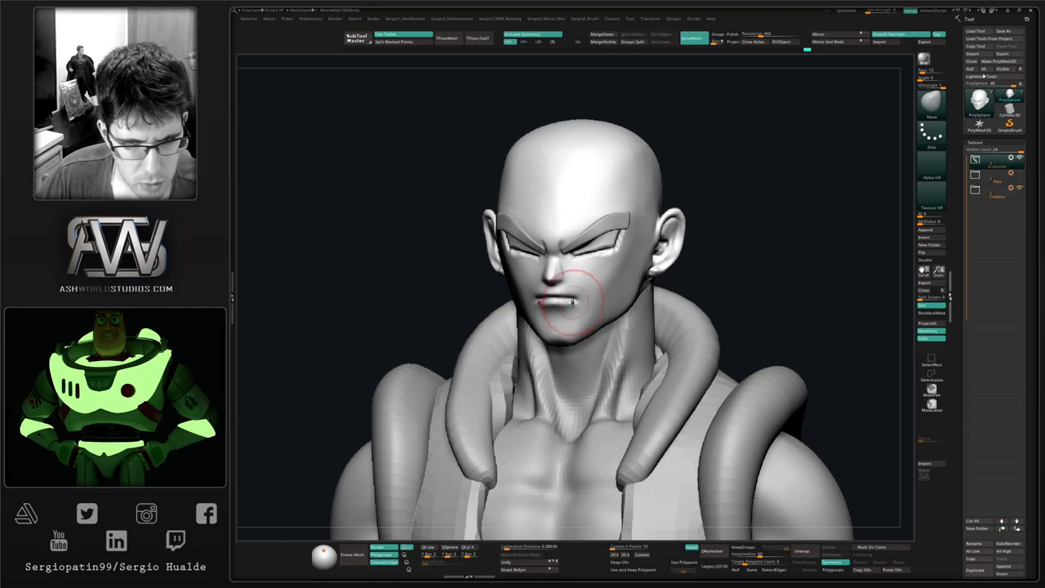
mouse_move(566, 300)
right_mouse_down()
mouse_move(602, 303)
mouse_move(587, 301)
right_mouse_up()
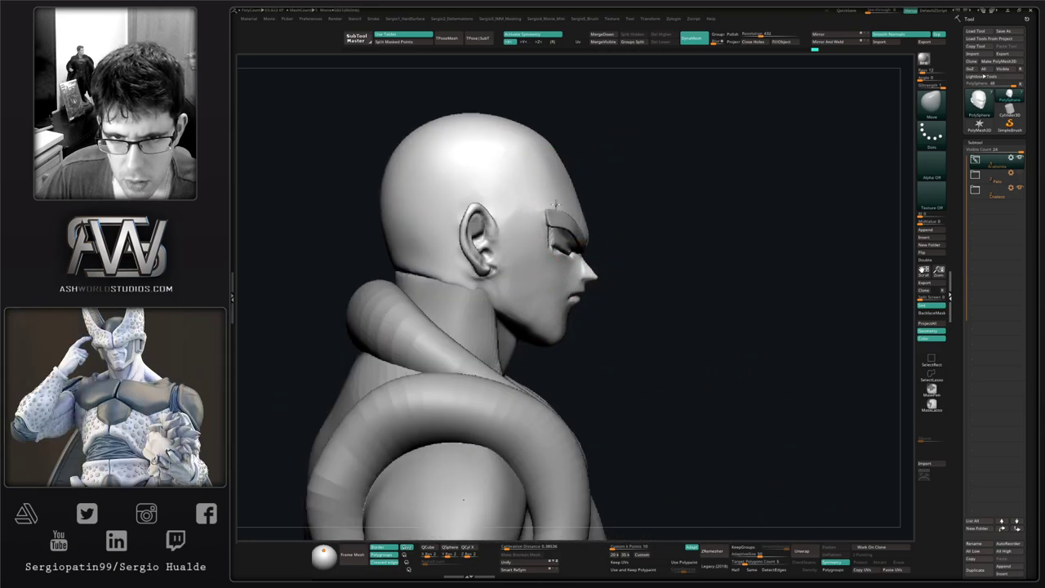
Select the eyebrows and nudge their inner ends slightly upward above the nose bridge with the Move brush.
mouse_move(569, 217)
right_mouse_down()
mouse_move(586, 246)
mouse_move(570, 256)
right_mouse_up()
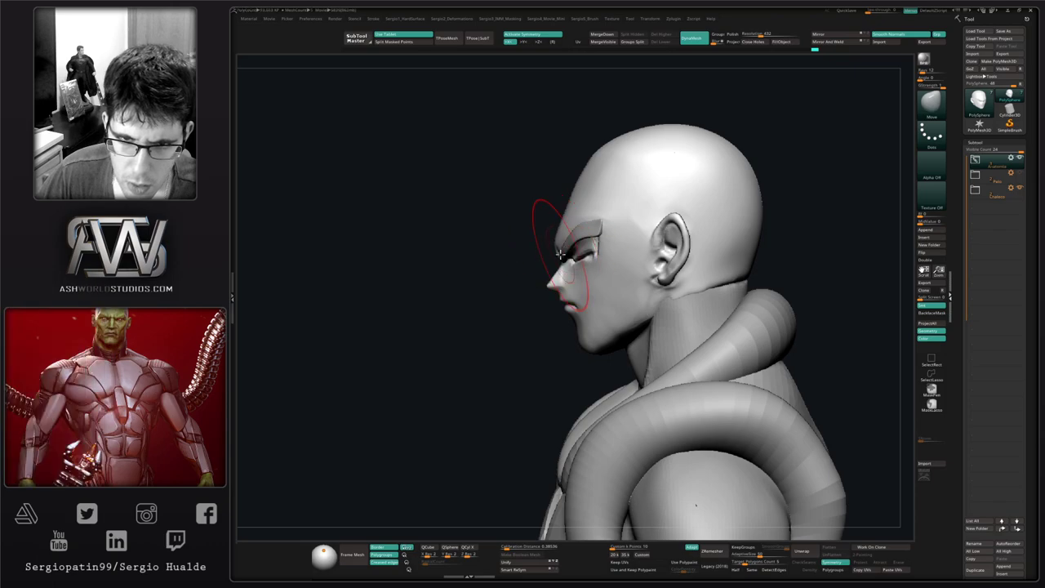
left_click(559, 257, "alt")
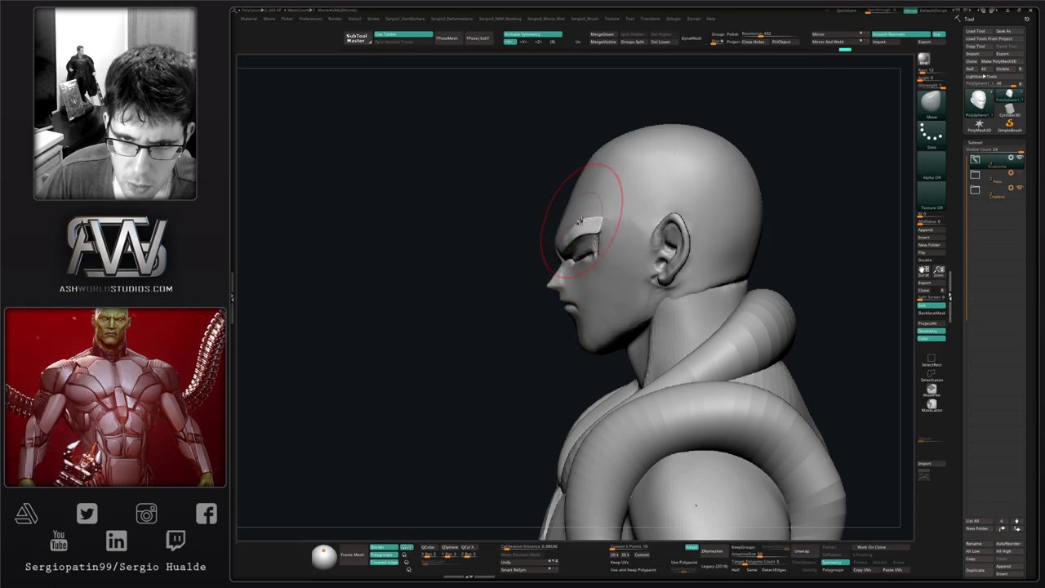
mouse_move(580, 221)
right_mouse_down()
mouse_move(636, 237)
mouse_move(553, 251)
mouse_move(596, 251)
mouse_move(564, 250)
mouse_move(548, 269)
mouse_move(553, 263)
right_mouse_up()
left_click(560, 248, "alt")
left_click_drag(559, 265, 552, 247)
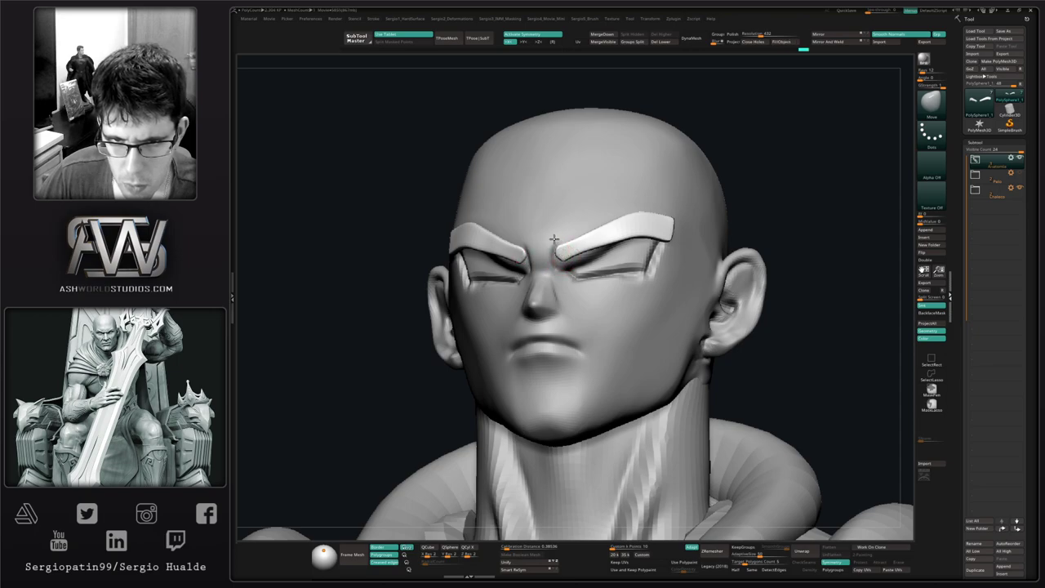
left_click_drag(554, 239, 553, 237)
Adjust the eyebrow's fit against the brow with a small Move stroke and check it from side and rear angles.
right_click_drag(590, 285, 619, 263, "ctrl")
mouse_move(619, 263)
right_mouse_down()
mouse_move(612, 270)
mouse_move(649, 237)
mouse_move(643, 231)
right_mouse_up()
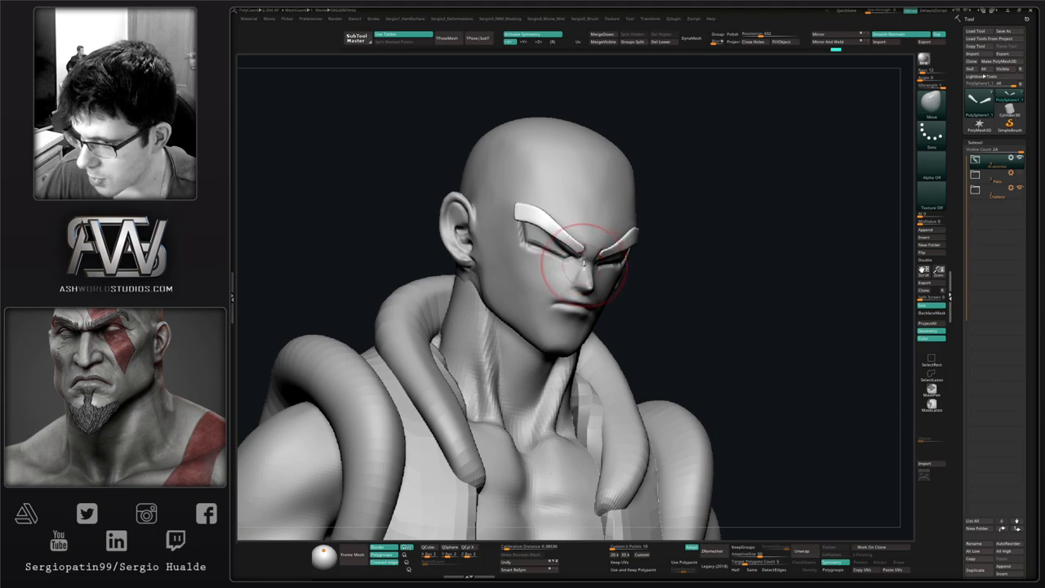
mouse_move(584, 264)
right_mouse_down()
mouse_move(555, 294)
mouse_move(595, 293)
mouse_move(578, 302)
right_mouse_up()
left_click_drag(578, 311, 575, 314)
right_click_drag(588, 310, 522, 300)
right_click_drag(648, 285, 584, 282)
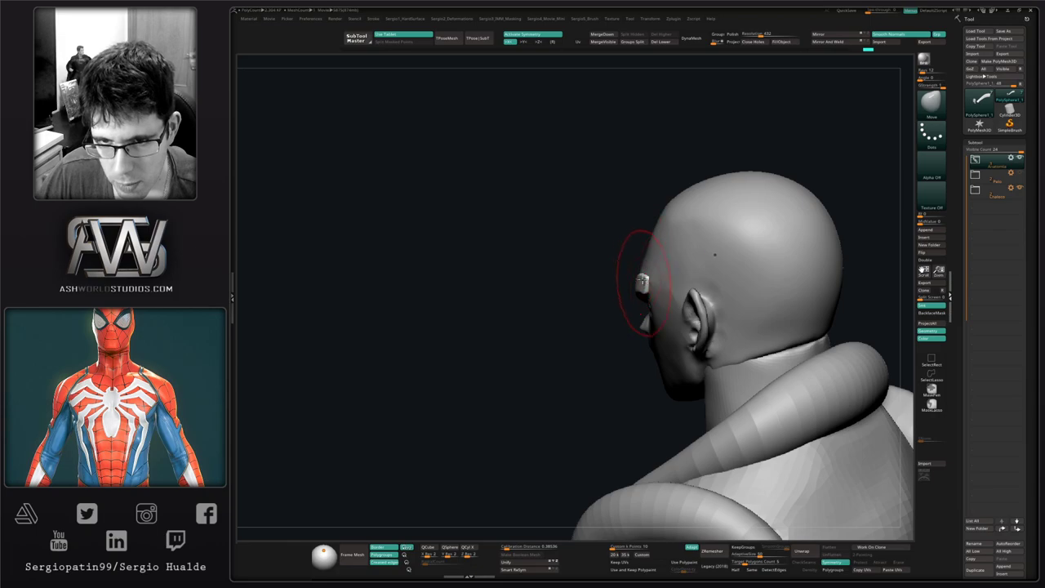
mouse_move(642, 279)
right_mouse_down("ctrl")
mouse_move(645, 294)
mouse_move(655, 246)
mouse_move(653, 256)
right_mouse_up("ctrl")
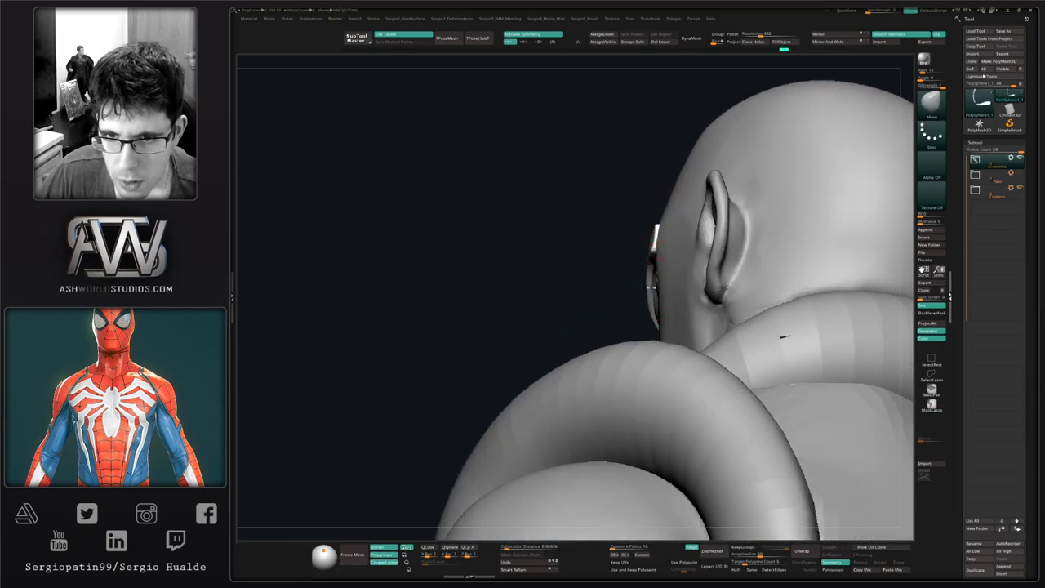
right_click_drag(652, 282, 618, 261)
mouse_move(711, 319)
right_mouse_down()
mouse_move(655, 362)
mouse_move(651, 334)
mouse_move(618, 357)
mouse_move(615, 326)
mouse_move(620, 353)
right_mouse_up()
Select and isolate the torso, undo the stray neck stroke, and flatten the front neck muscle with TrimDynamic.
left_click(618, 332, "alt")
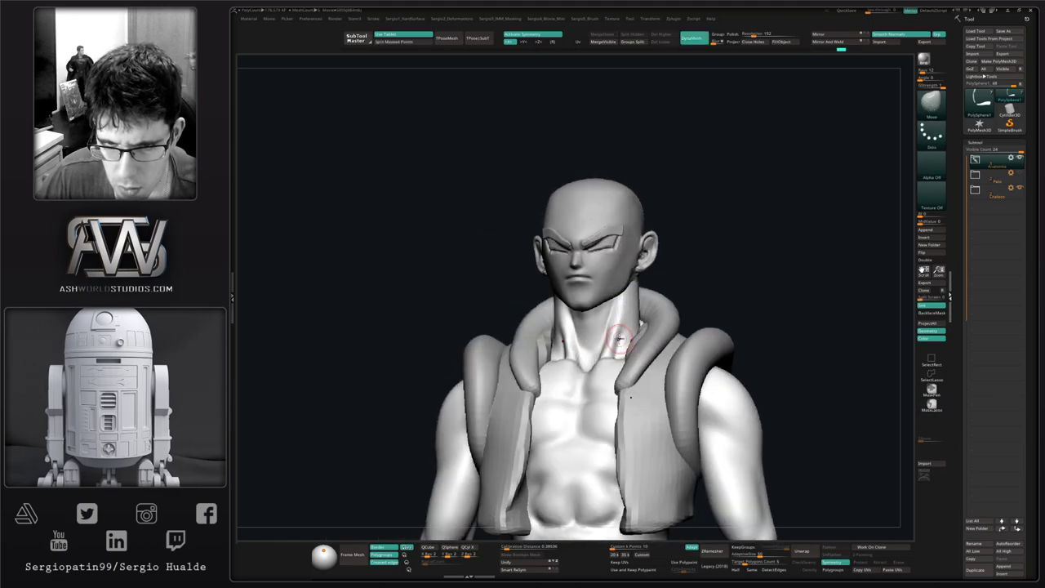
left_click_drag(620, 335, 613, 309)
right_click_drag(618, 334, 614, 360, "shift")
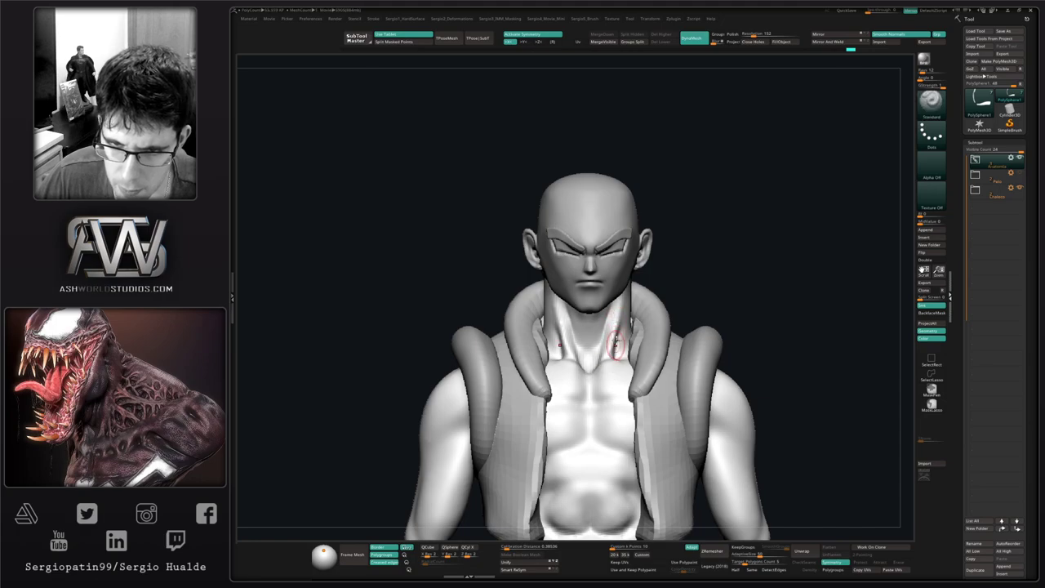
key("ctrl+z")
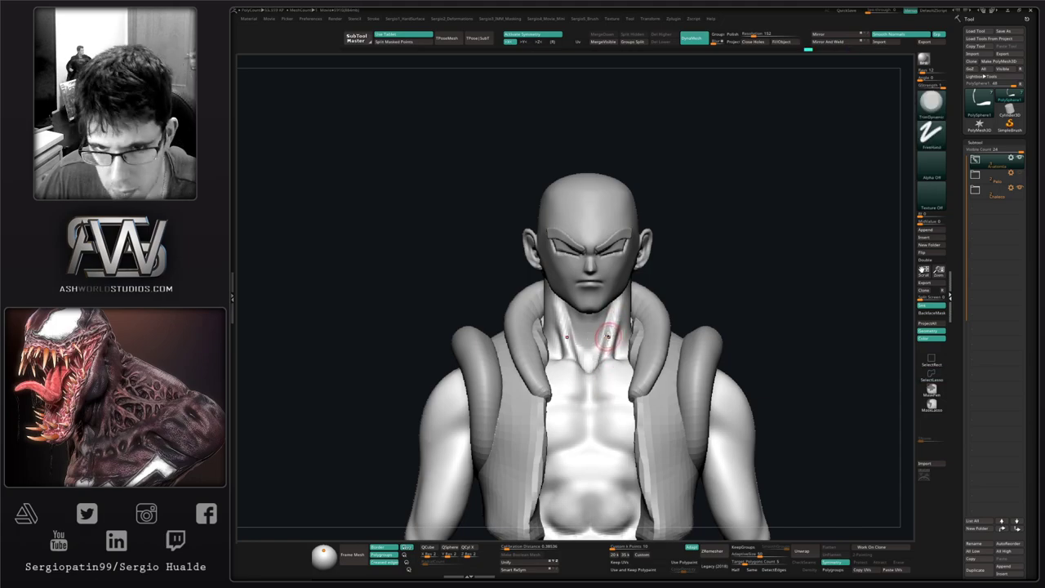
mouse_move(615, 301)
right_mouse_down("ctrl")
mouse_move(613, 360)
mouse_move(630, 324)
right_mouse_up("ctrl")
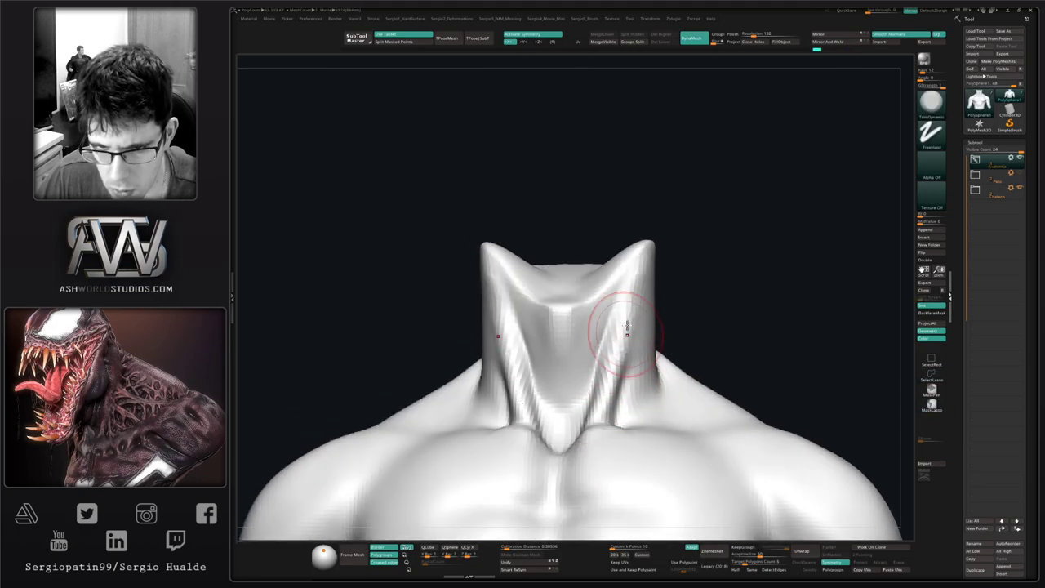
left_click_drag(627, 334, 598, 436)
right_click_drag(612, 383, 625, 309, "ctrl")
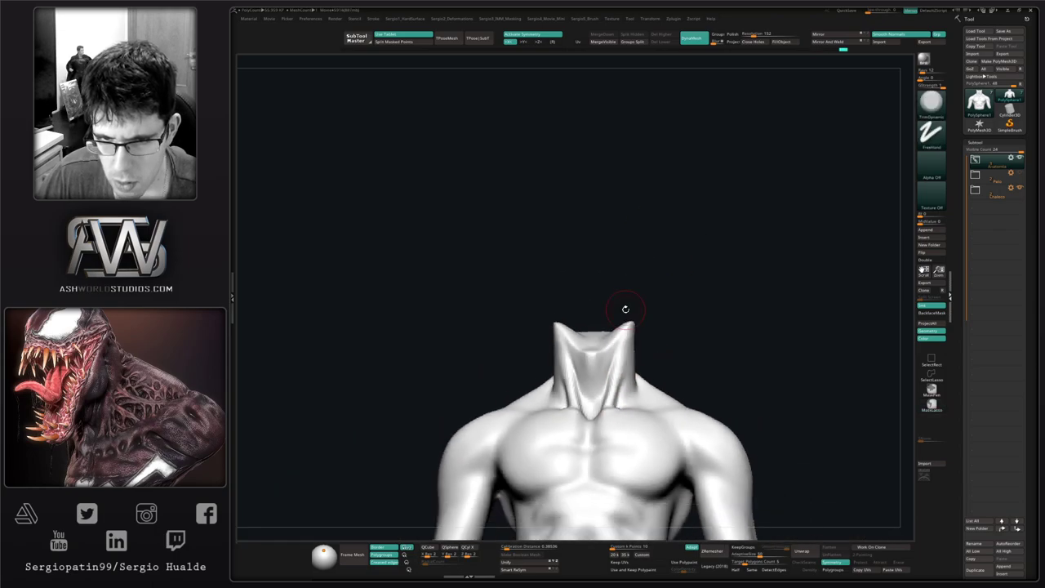
Carve the vertical center line between the pectorals with DamStandard.
key("alt+s")
right_click_drag(625, 424, 621, 489)
mouse_move(583, 285)
right_mouse_down("ctrl")
mouse_move(581, 345)
mouse_move(591, 303)
right_mouse_up("ctrl")
left_click_drag(566, 299, 565, 368)
right_click_drag(566, 471, 563, 417)
left_click_drag(565, 314, 567, 438)
right_click_drag(565, 446, 563, 286, "ctrl")
key("alt+s")
right_click_drag(565, 387, 594, 445, "alt")
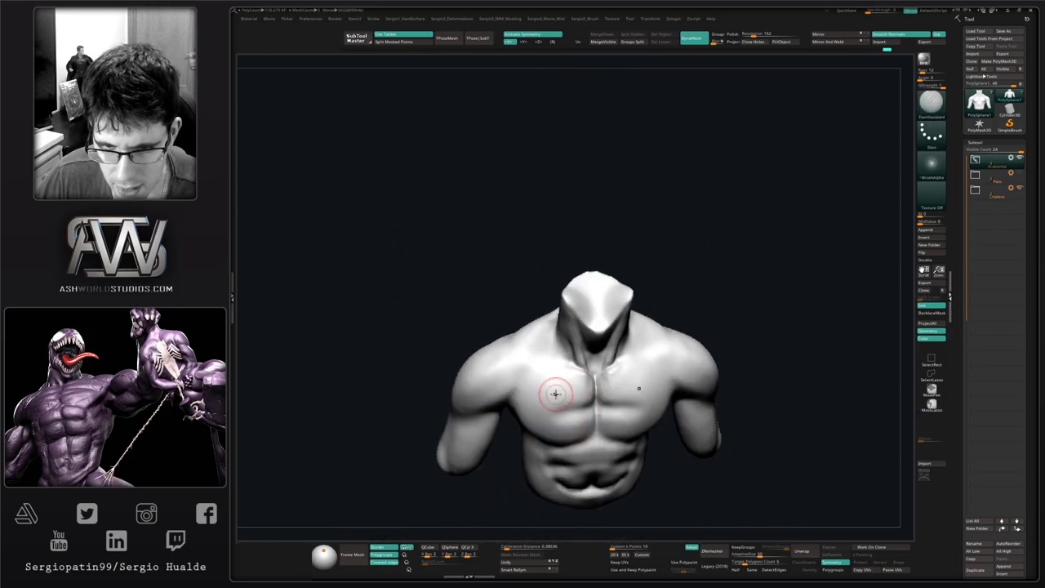
Build up the upper chest with Clay and carve the pectoral's upper edge below the collarbone with DamStandard.
right_click_drag(596, 391, 623, 382)
key("b")
key("c")
key("l")
left_click_drag(606, 382, 633, 372)
mouse_move(610, 379)
left_mouse_down()
mouse_move(630, 377)
mouse_move(607, 368)
mouse_move(605, 380)
left_mouse_up()
key("b")
key("d")
key("s")
left_click_drag(606, 368, 631, 359)
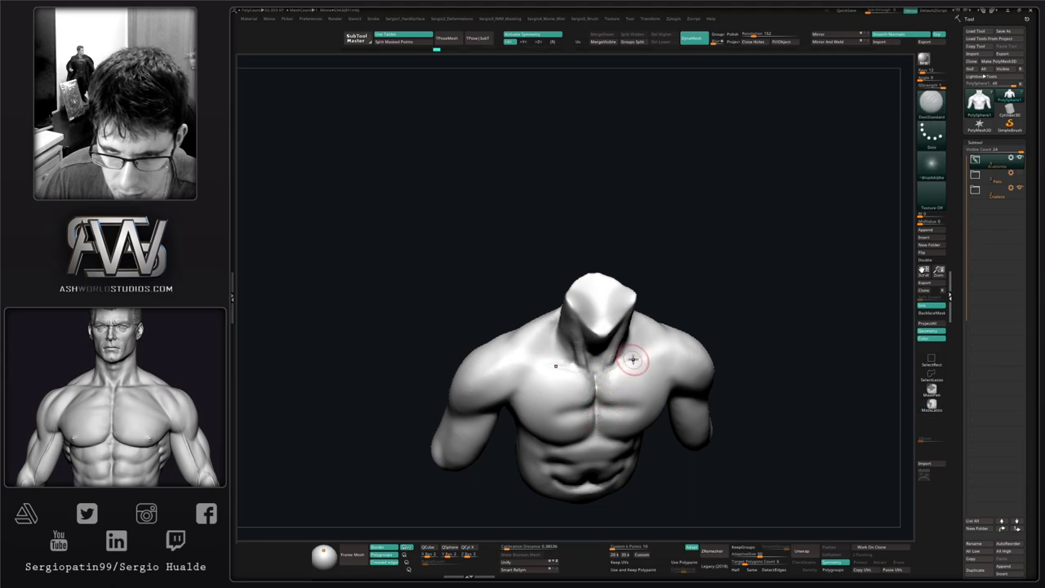
Carve the crease under the pectorals outward from the sternum with DamStandard.
right_click_drag(606, 430, 641, 374)
right_click_drag(600, 455, 616, 422, "alt")
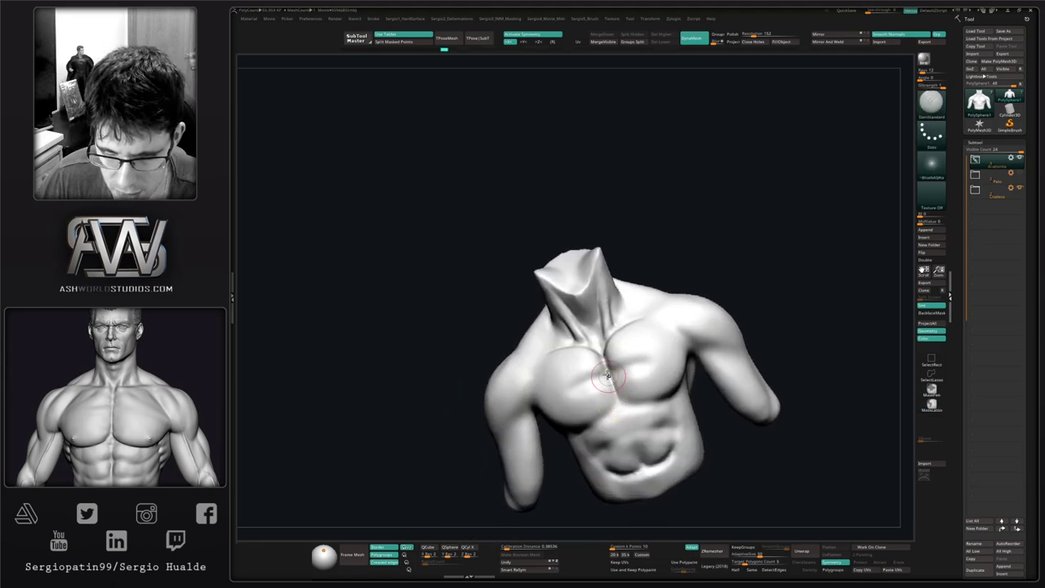
left_click_drag(610, 410, 582, 430)
right_click_drag(611, 436, 626, 432)
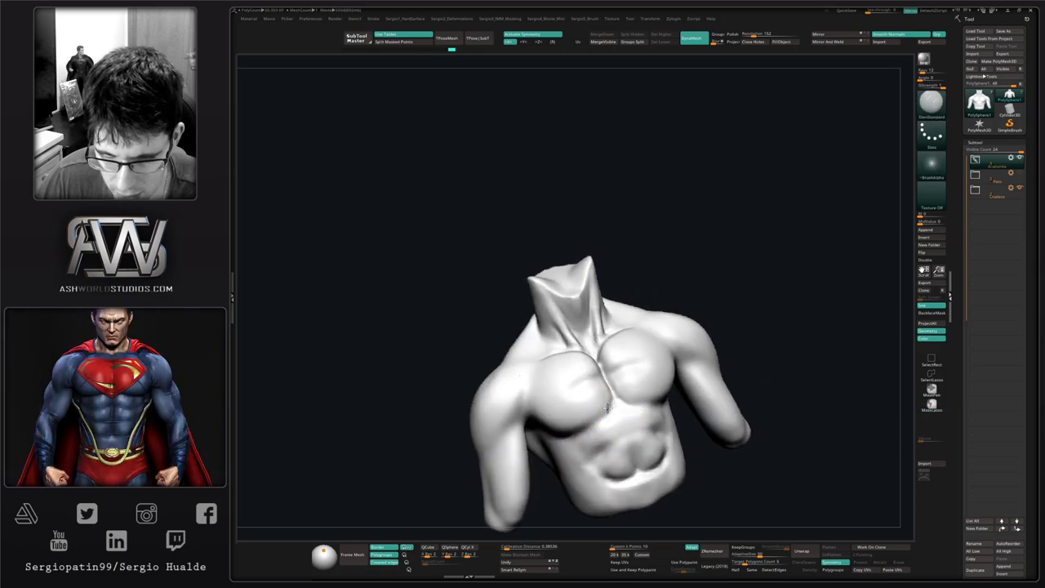
left_click_drag(605, 417, 591, 428)
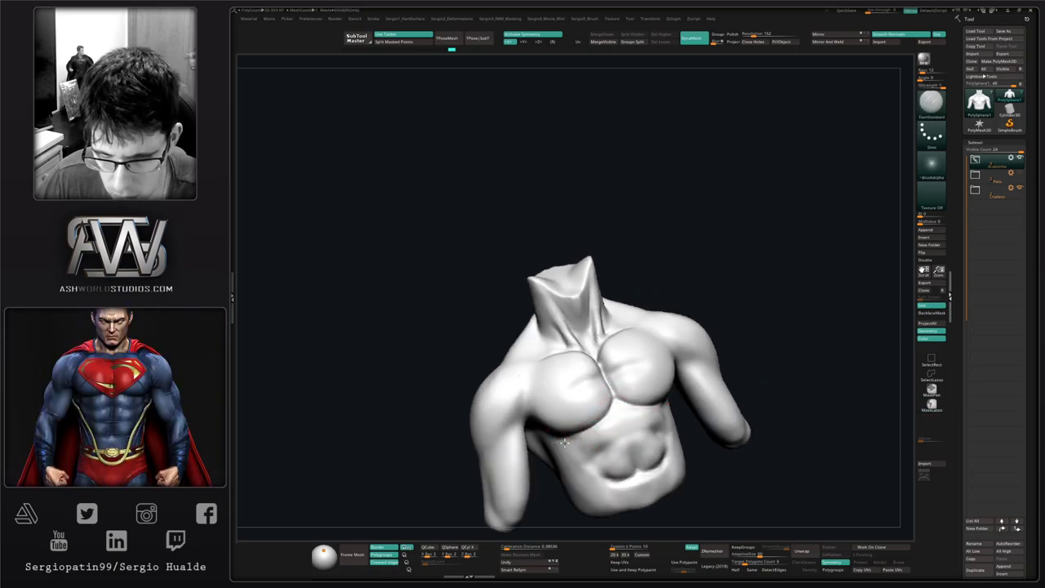
Build up the inner pectoral beside the sternum with Clay and smooth its upper inner edge.
key("b")
key("c")
key("l")
mouse_move(591, 393)
left_mouse_down()
mouse_move(584, 376)
mouse_move(586, 409)
mouse_move(599, 373)
left_mouse_up()
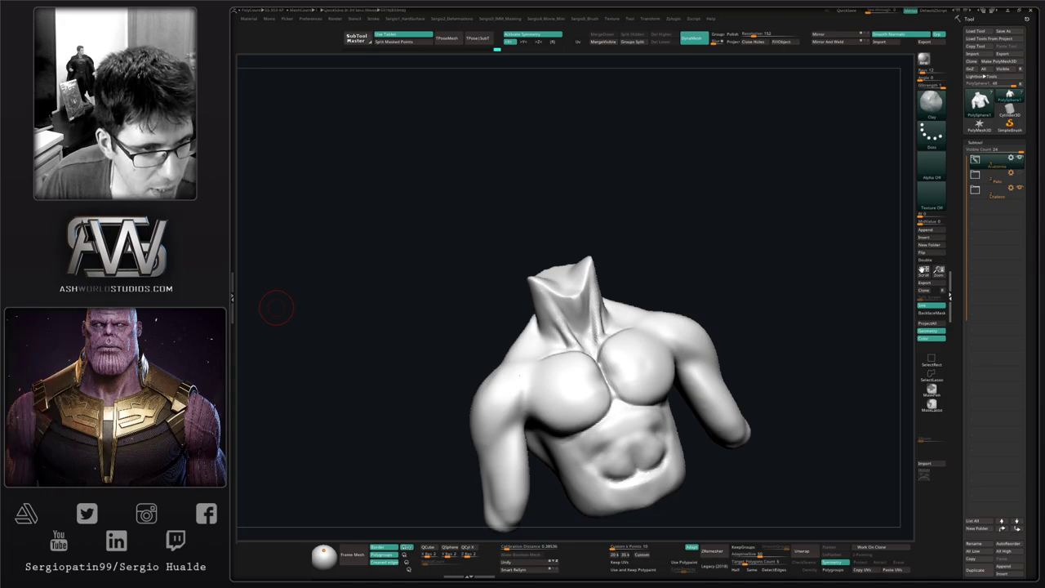
right_click_drag(678, 248, 695, 295)
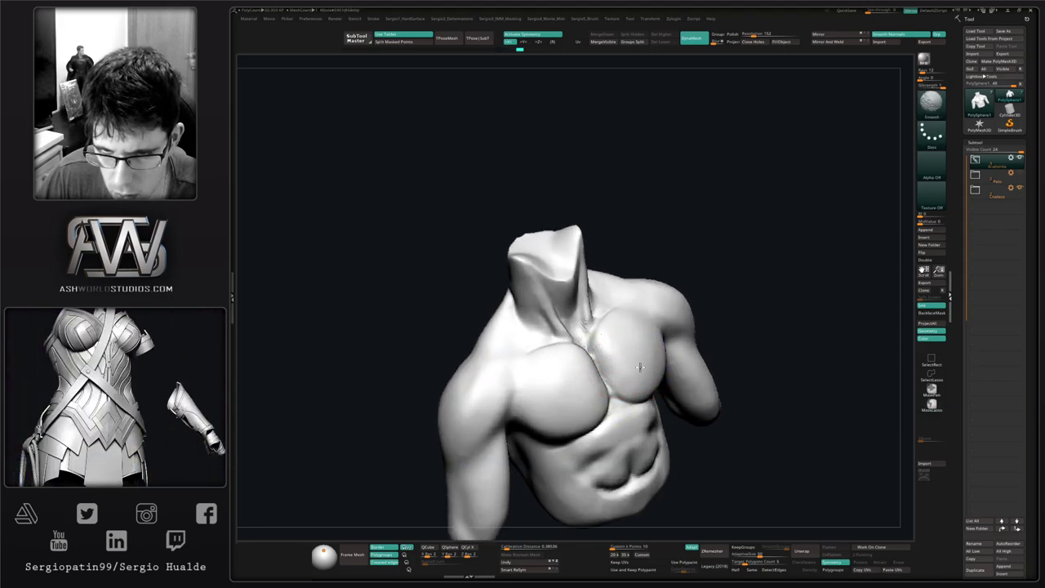
left_click_drag(610, 345, 612, 334, "shift")
Carve the crease below the upper abdominal muscles out toward the side of the waist with DamStandard.
right_click_drag(639, 329, 642, 372)
mouse_move(641, 372)
right_mouse_down("ctrl")
mouse_move(639, 362)
mouse_move(651, 390)
mouse_move(624, 330)
right_mouse_up("ctrl")
mouse_move(624, 330)
right_mouse_down("ctrl")
mouse_move(605, 367)
mouse_move(542, 320)
mouse_move(501, 345)
mouse_move(545, 343)
right_mouse_up("ctrl")
mouse_move(515, 335)
left_mouse_down()
mouse_move(562, 336)
mouse_move(634, 369)
left_mouse_up()
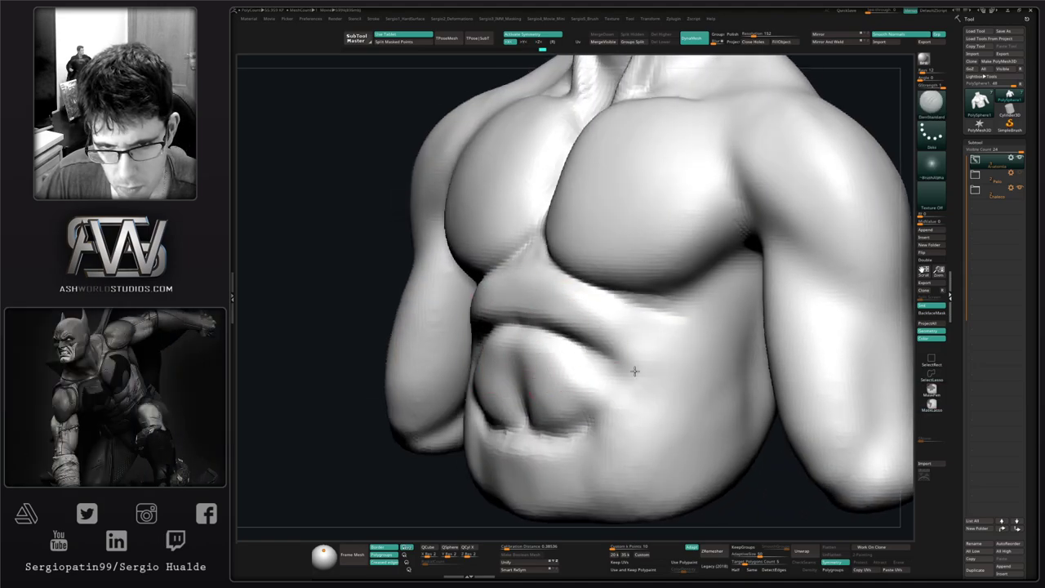
Reshape the middle abdominal muscles' profile from side and three-quarter views with a resized Move brush.
mouse_move(639, 369)
right_mouse_down()
mouse_move(582, 363)
mouse_move(536, 313)
right_mouse_up()
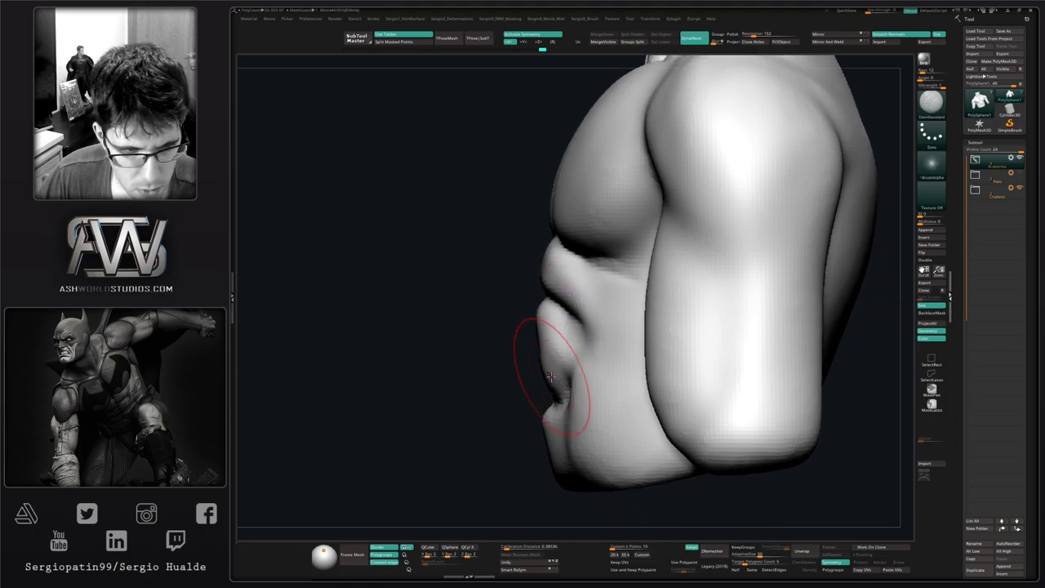
key("b")
key("m")
key("v")
key("s")
left_click_drag(550, 380, 548, 381)
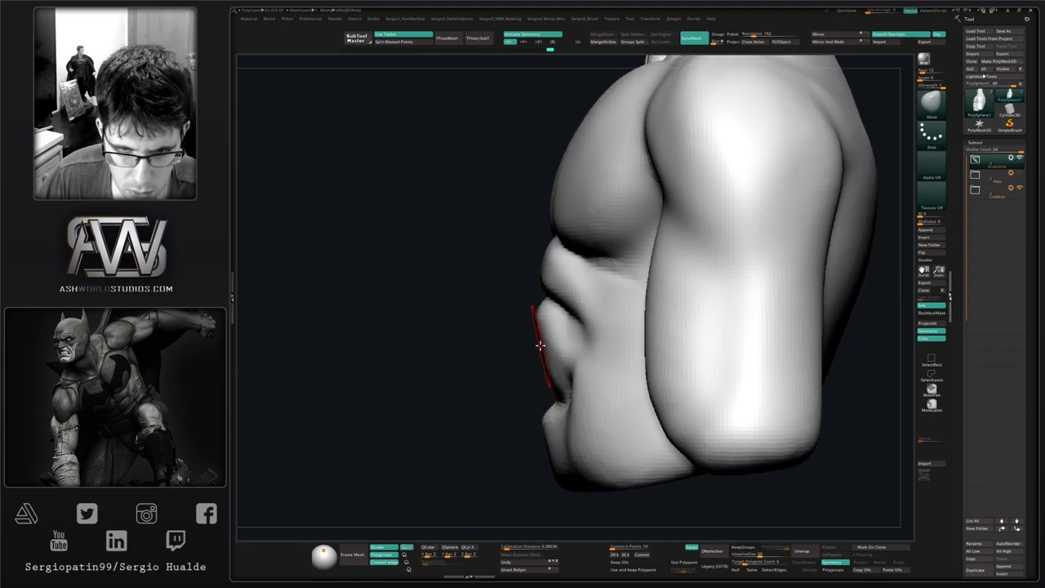
right_click_drag(546, 320, 527, 311)
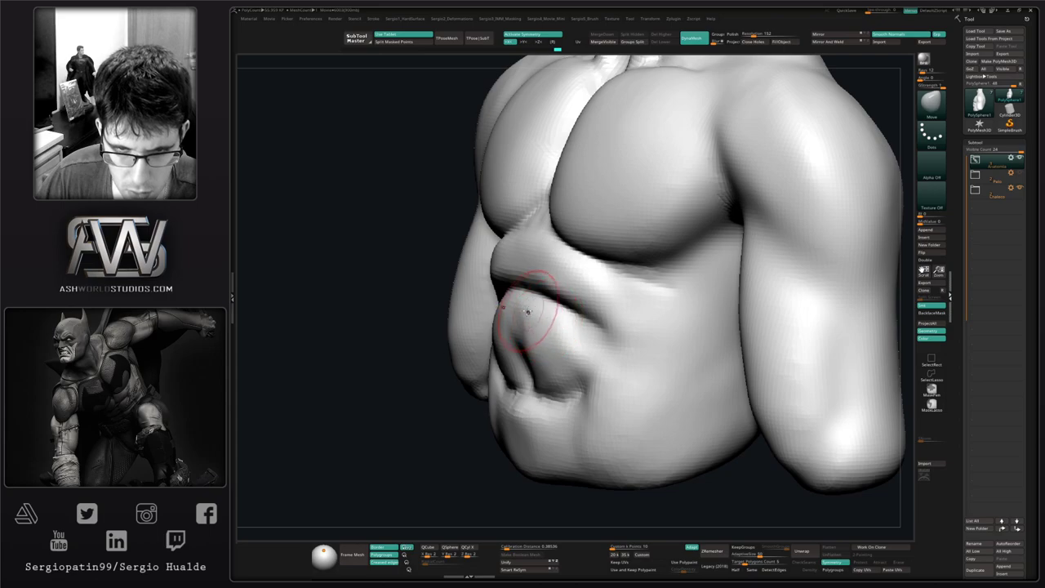
left_click_drag(539, 310, 552, 321)
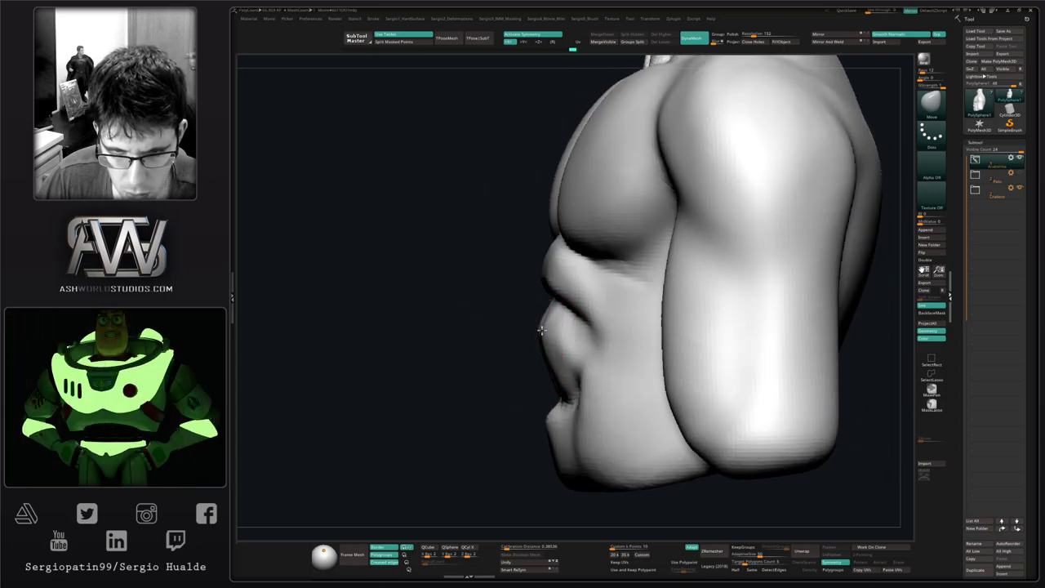
Smooth the crease below the lower abdominal muscles.
right_click_drag(573, 380, 586, 356, "ctrl")
mouse_move(586, 356)
right_mouse_down()
mouse_move(570, 335)
mouse_move(543, 364)
right_mouse_up()
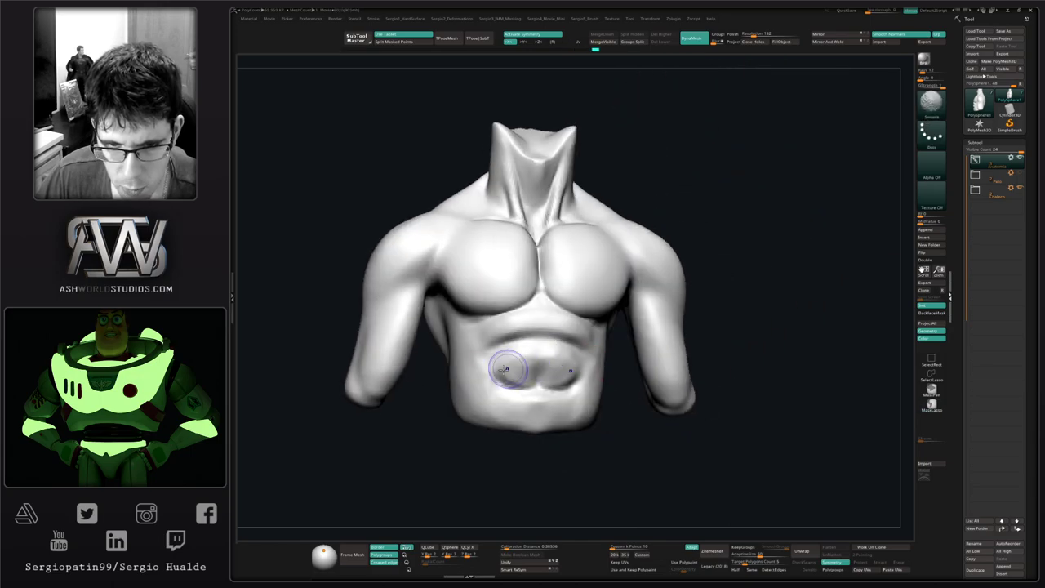
left_click_drag(521, 404, 571, 389, "shift")
mouse_move(578, 387)
right_mouse_down()
mouse_move(553, 381)
mouse_move(583, 359)
mouse_move(565, 336)
mouse_move(588, 351)
right_mouse_up()
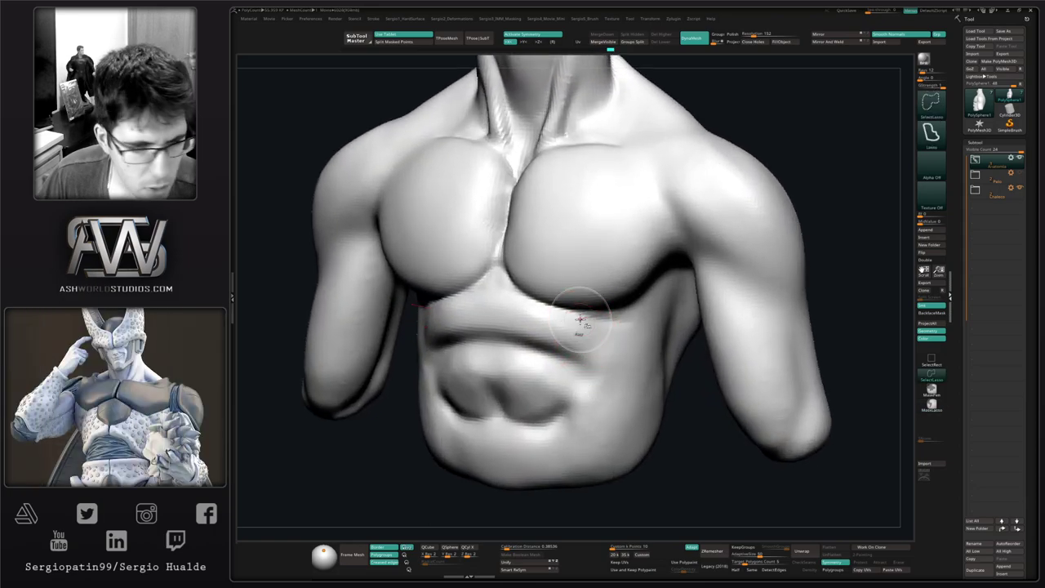
Carve the outer edges of the abdominal muscles with DamStandard, undoing the latest strokes around the lower pair.
key("b")
key("d")
key("s")
mouse_move(584, 305)
right_mouse_down()
mouse_move(560, 299)
mouse_move(577, 320)
right_mouse_up()
left_click_drag(576, 321, 583, 400)
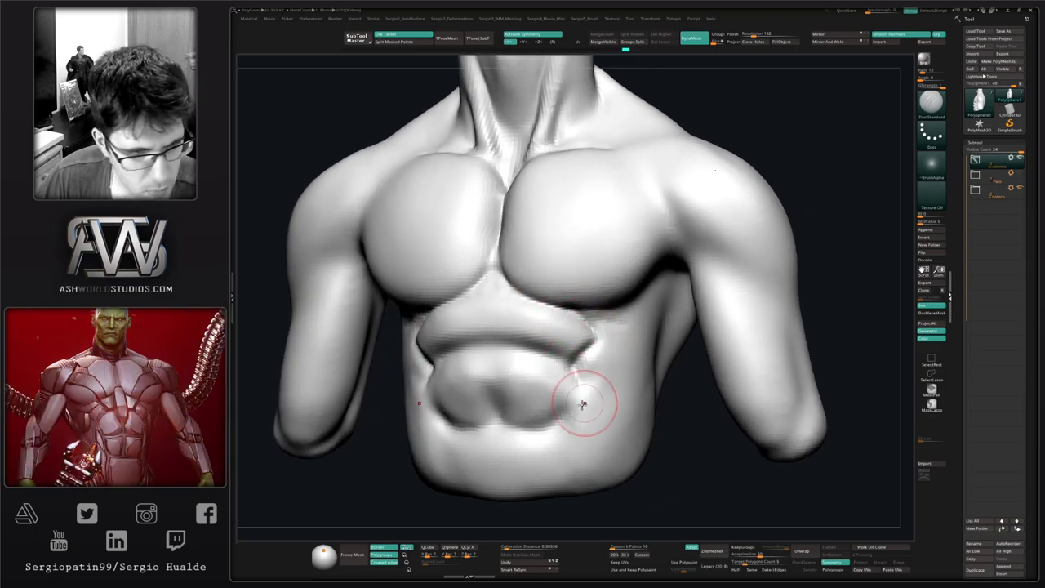
right_click_drag(575, 406, 586, 368, "alt")
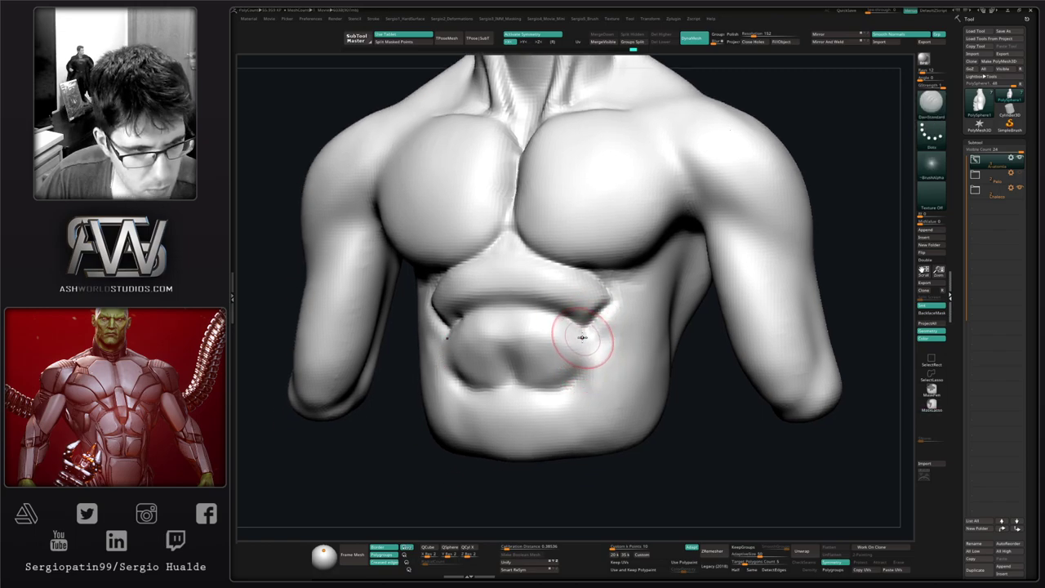
mouse_move(586, 336)
left_mouse_down()
mouse_move(586, 367)
mouse_move(554, 394)
mouse_move(518, 395)
mouse_move(569, 379)
mouse_move(519, 408)
left_mouse_up()
key("ctrl+z")
key("ctrl+z")
key("ctrl+z")
mouse_move(636, 399)
right_mouse_down()
mouse_move(524, 377)
mouse_move(584, 399)
right_mouse_up()
Adjust the bottom and outer contour of the lower abdominal muscles with the Move brush.
key("b")
key("m")
key("v")
left_click_drag(534, 402, 524, 393)
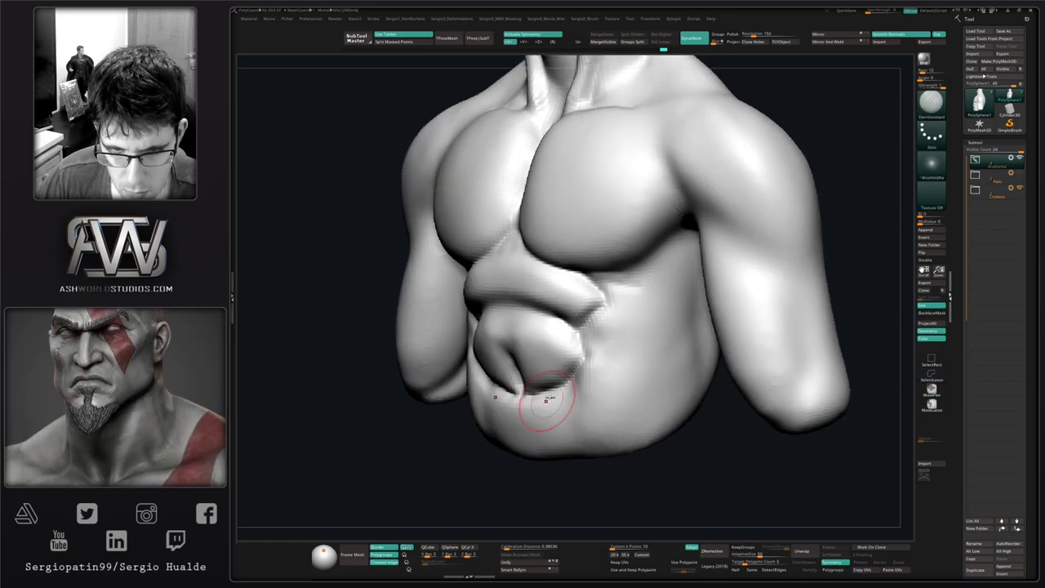
right_click_drag(548, 401, 578, 397)
left_click_drag(530, 387, 533, 395)
mouse_move(580, 370)
left_mouse_down()
mouse_move(574, 376)
mouse_move(577, 361)
left_mouse_up()
mouse_move(570, 364)
right_mouse_down()
mouse_move(569, 401)
mouse_move(576, 354)
mouse_move(606, 367)
mouse_move(501, 369)
mouse_move(534, 372)
right_mouse_up()
Reshape the lower end of the cleft between the pectorals in front view with the Move brush.
key("b")
key("d")
key("s")
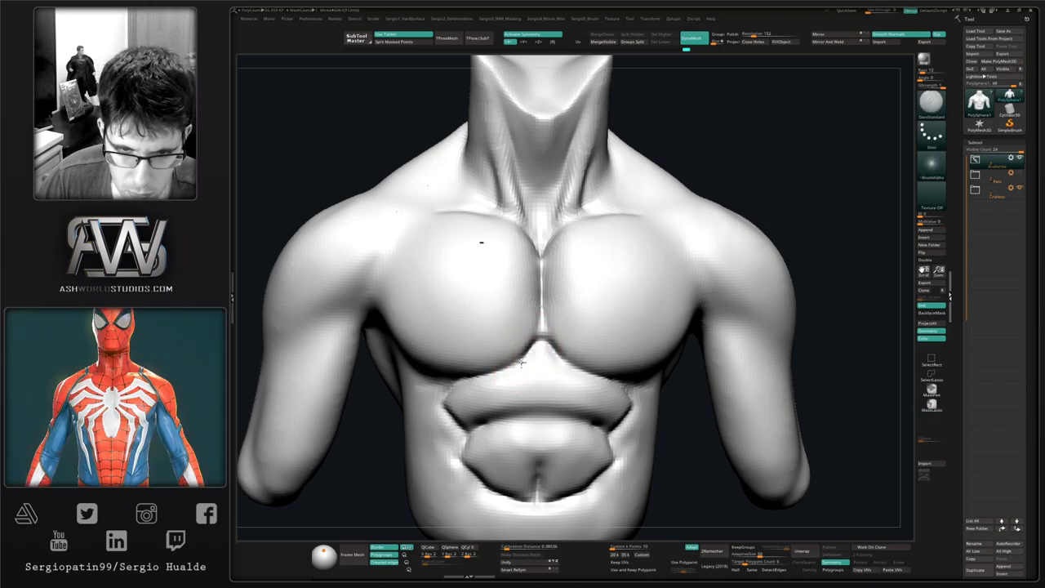
key("b")
key("m")
key("v")
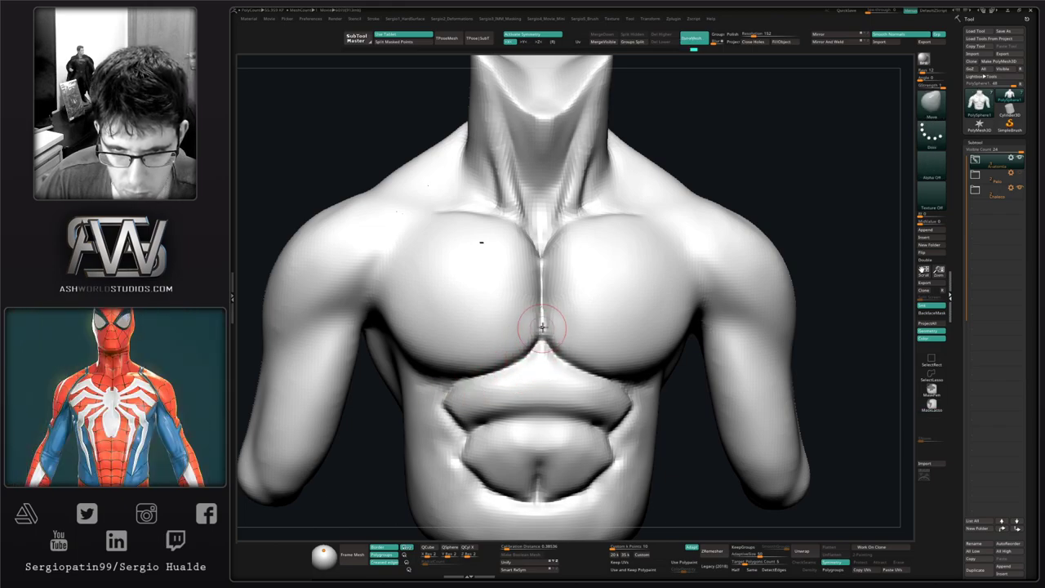
left_click_drag(542, 339, 553, 339)
left_click_drag(552, 296, 549, 320)
Pull the pectoral's lower inner corner toward the sternum in three-quarter view with a resized Move brush.
right_click_drag(612, 324, 583, 323)
key("b")
key("m")
key("v")
key("s")
left_click_drag(580, 336, 570, 337)
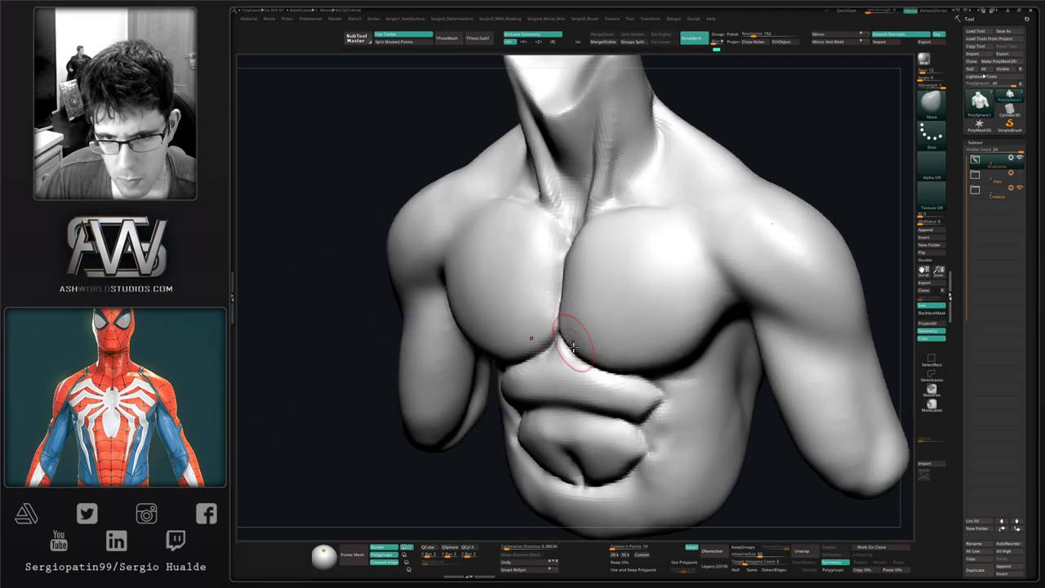
Adjust the pectoral's inner edge along the sternum and its lower outer contour with a resized Move brush.
right_click_drag(573, 347, 573, 309, "ctrl")
right_click_drag(572, 308, 535, 323)
key("s")
mouse_move(573, 321)
left_mouse_down()
mouse_move(583, 321)
mouse_move(567, 291)
left_mouse_up()
right_click_drag(566, 292, 628, 338)
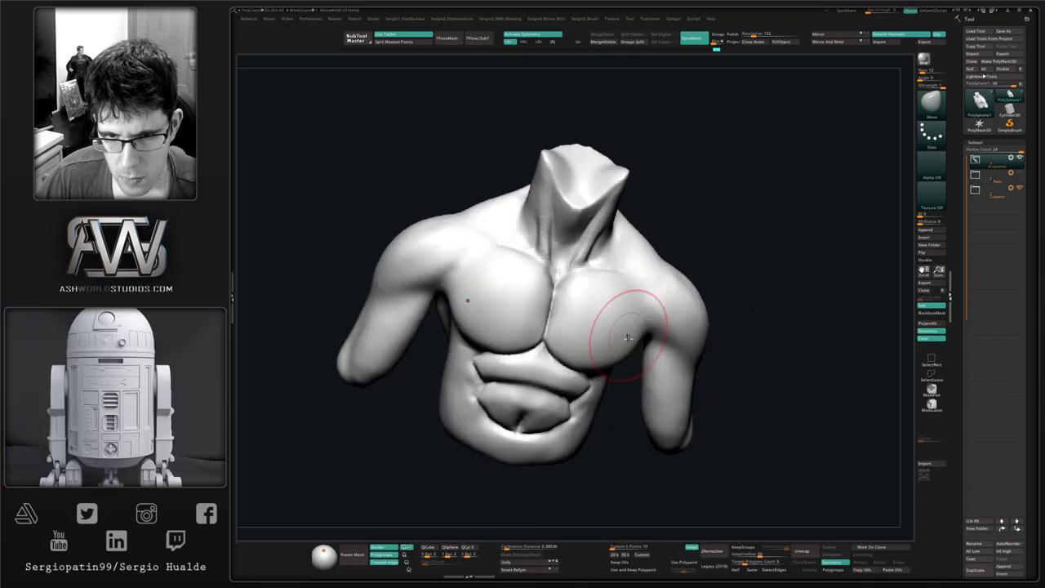
left_click_drag(619, 351, 612, 361)
mouse_move(612, 361)
right_mouse_down("shift")
mouse_move(535, 390)
mouse_move(569, 359)
right_mouse_up("shift")
Smooth the upper abdominal muscles and their outer ends below the pectorals.
right_click_drag(569, 359, 568, 389, "ctrl")
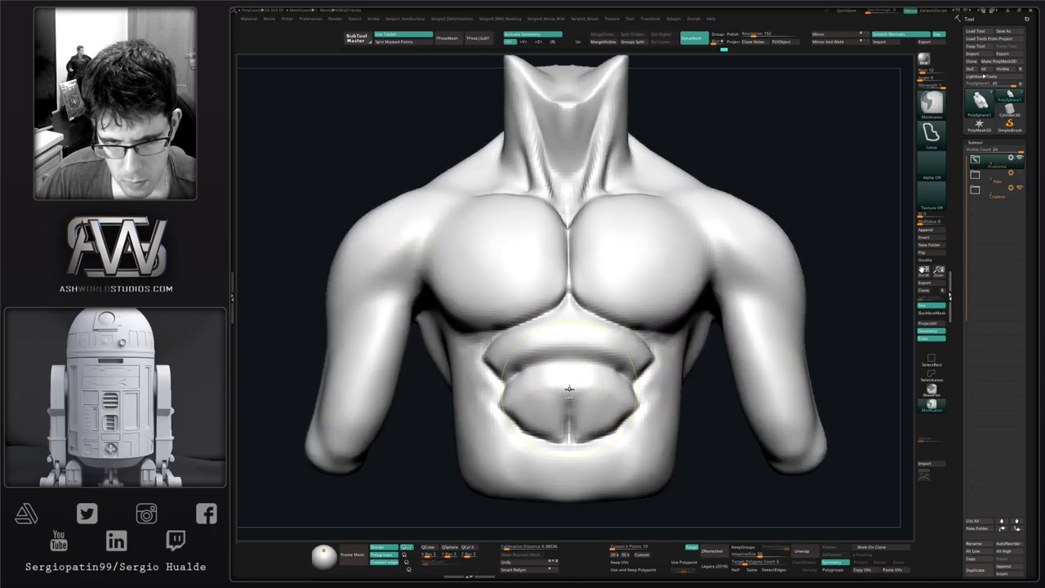
key("b")
key("d")
key("s")
left_click_drag(566, 359, 554, 354, "shift")
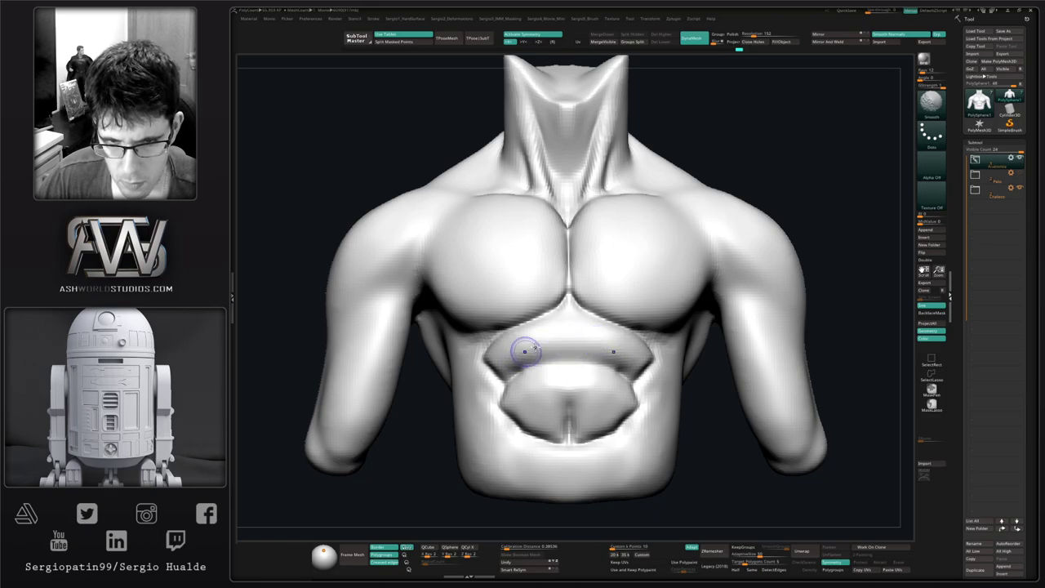
left_click_drag(489, 359, 493, 364, "shift")
right_click_drag(493, 364, 559, 357)
left_click_drag(494, 351, 473, 366, "shift")
right_click_drag(473, 367, 368, 371)
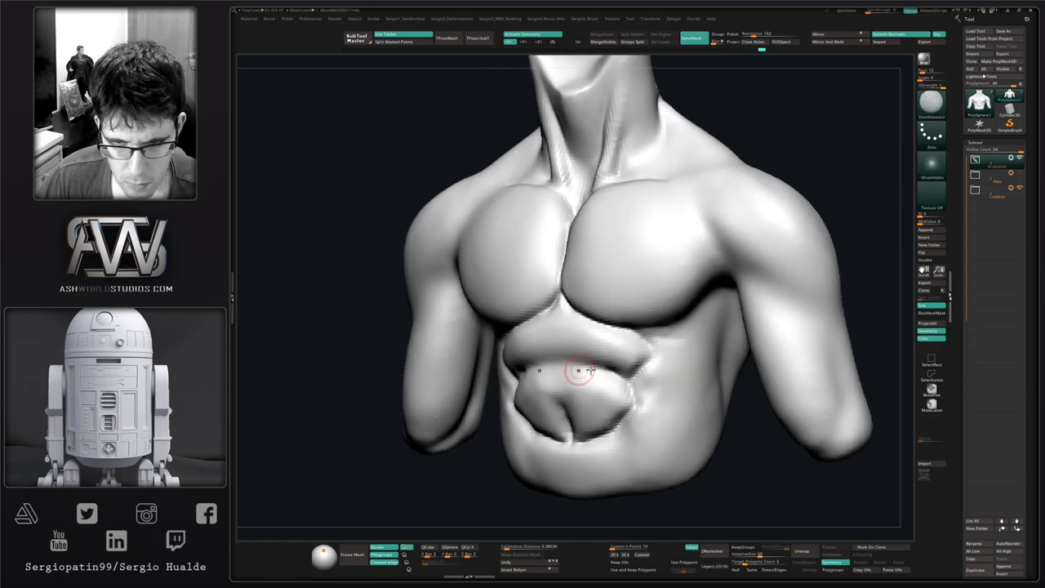
Adjust the outer end of the upper abdominal muscle in three-quarter view with the Move brush.
right_click_drag(580, 370, 563, 379)
key("b")
key("m")
key("v")
left_click_drag(624, 356, 632, 362)
mouse_move(632, 361)
right_mouse_down("ctrl")
mouse_move(646, 351)
mouse_move(647, 364)
right_mouse_up("ctrl")
Choose the Clay brush and display the whole character around the torso, including the head, vest and hair folder.
key("b")
key("c")
key("l")
key("s")
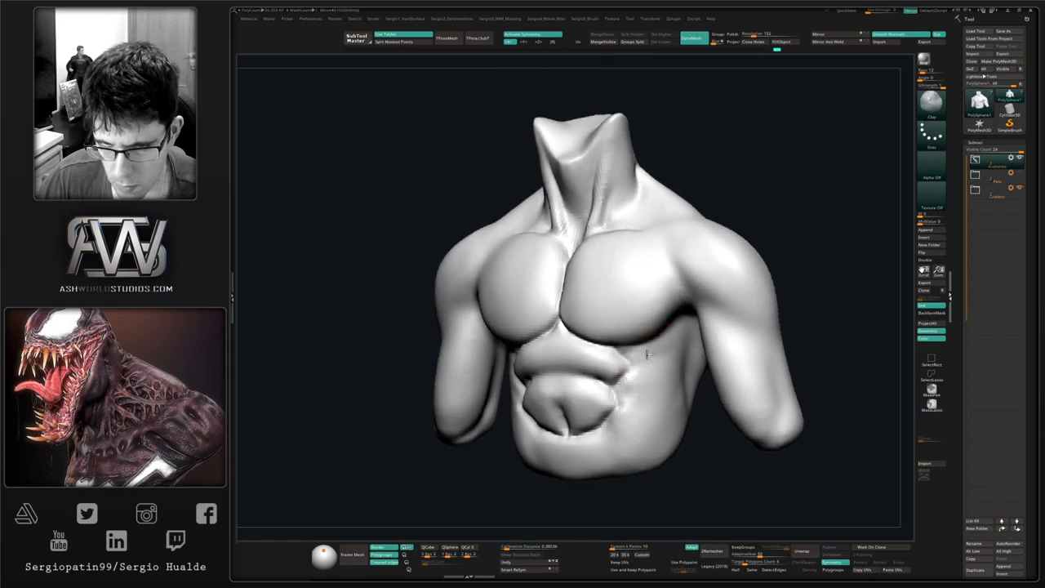
right_click_drag(651, 417, 641, 402, "ctrl")
right_click_drag(642, 402, 661, 394)
right_click_drag(647, 346, 634, 401, "alt")
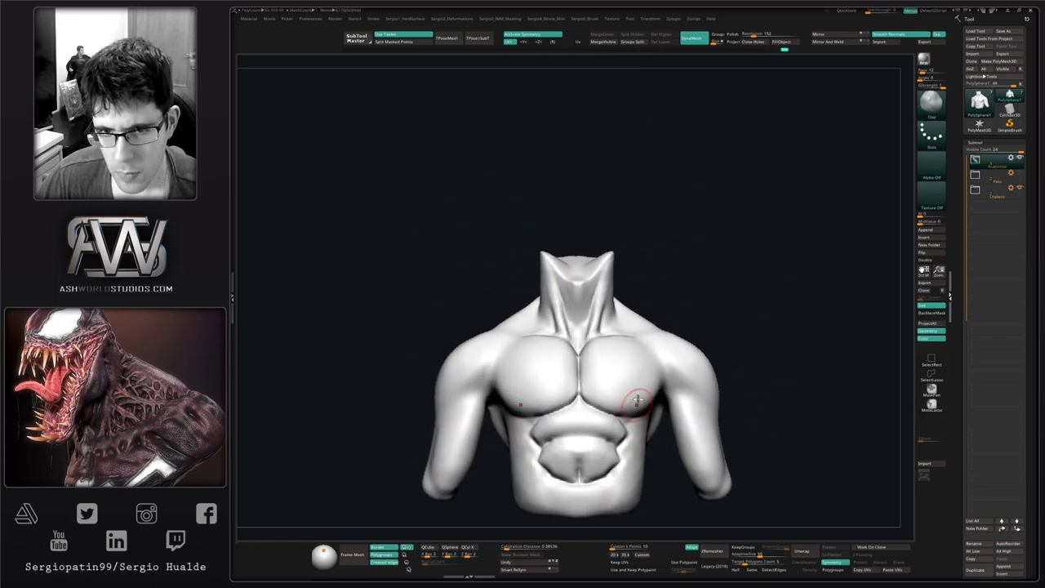
key("alt+s")
mouse_move(630, 351)
right_mouse_down()
mouse_move(619, 393)
mouse_move(614, 359)
right_mouse_up()
mouse_move(608, 404)
right_mouse_down("alt")
mouse_move(604, 334)
mouse_move(600, 387)
right_mouse_up("alt")
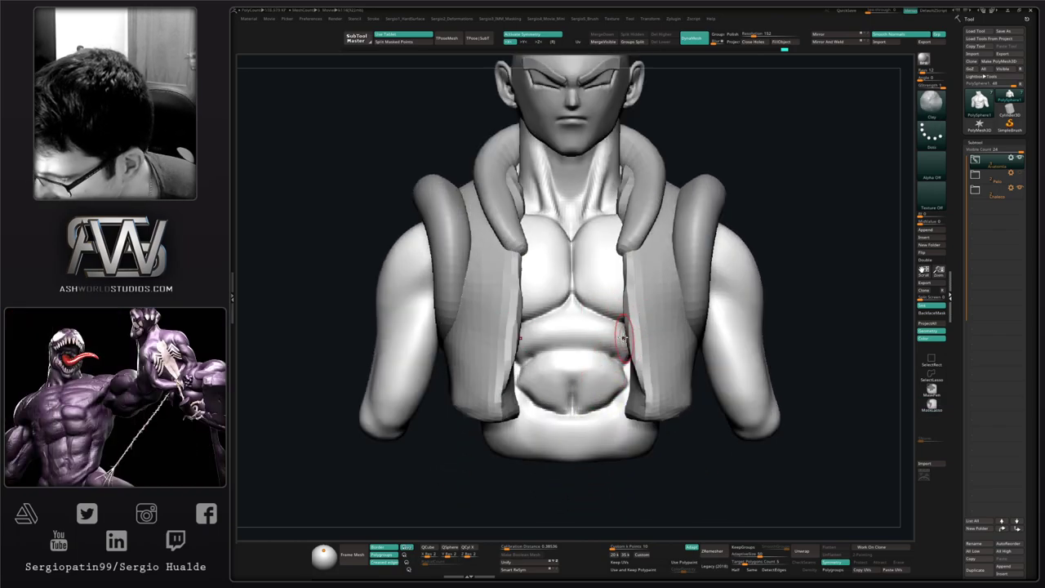
left_click(1019, 173)
right_click_drag(841, 232, 824, 323, "alt")
right_click_drag(825, 322, 735, 291, "ctrl")
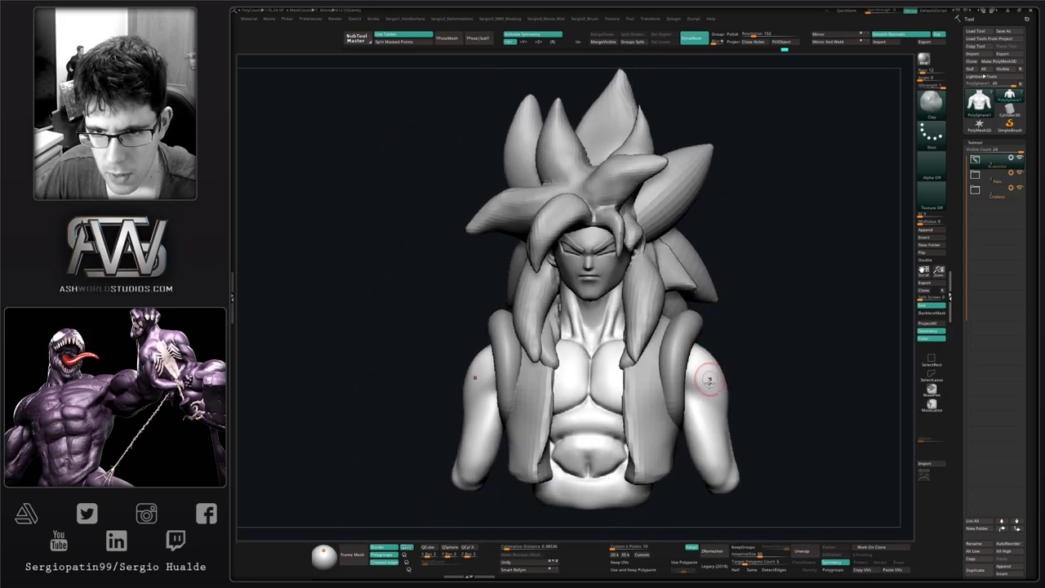
Pull the upper arms outward from the vest with a large Move brush, judging the width against the whole character.
mouse_move(709, 380)
right_mouse_down("ctrl")
mouse_move(724, 348)
mouse_move(719, 331)
mouse_move(669, 357)
right_mouse_up("ctrl")
key("b")
key("m")
key("v")
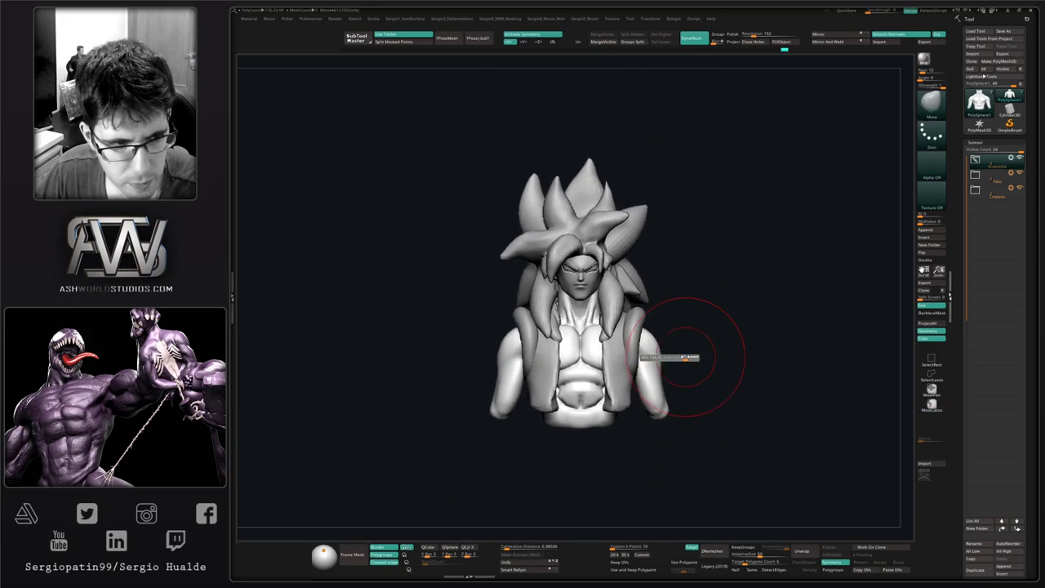
left_click_drag(662, 353, 677, 349)
key("alt+s")
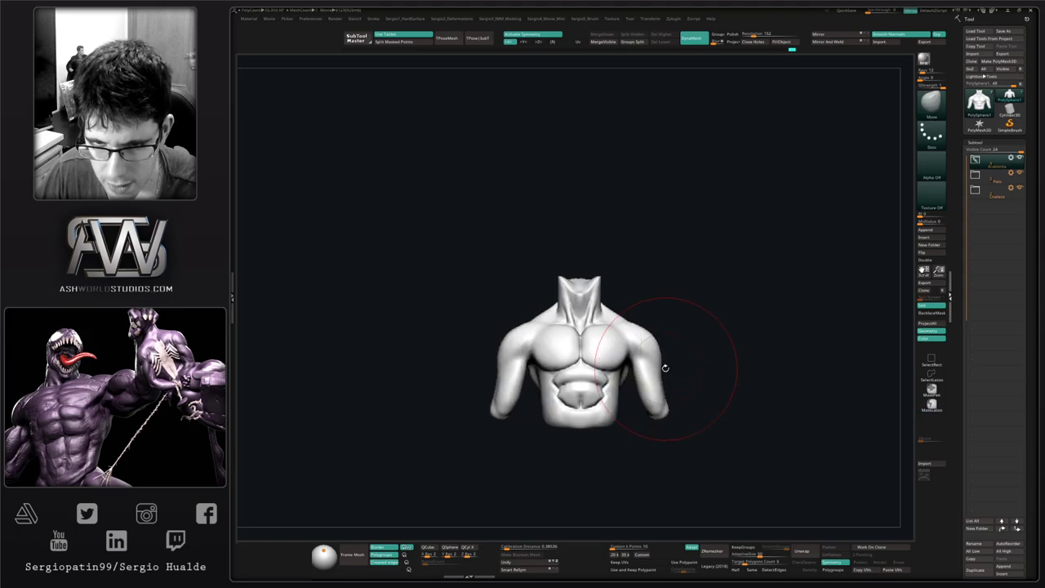
left_click(661, 378, "ctrl+shift")
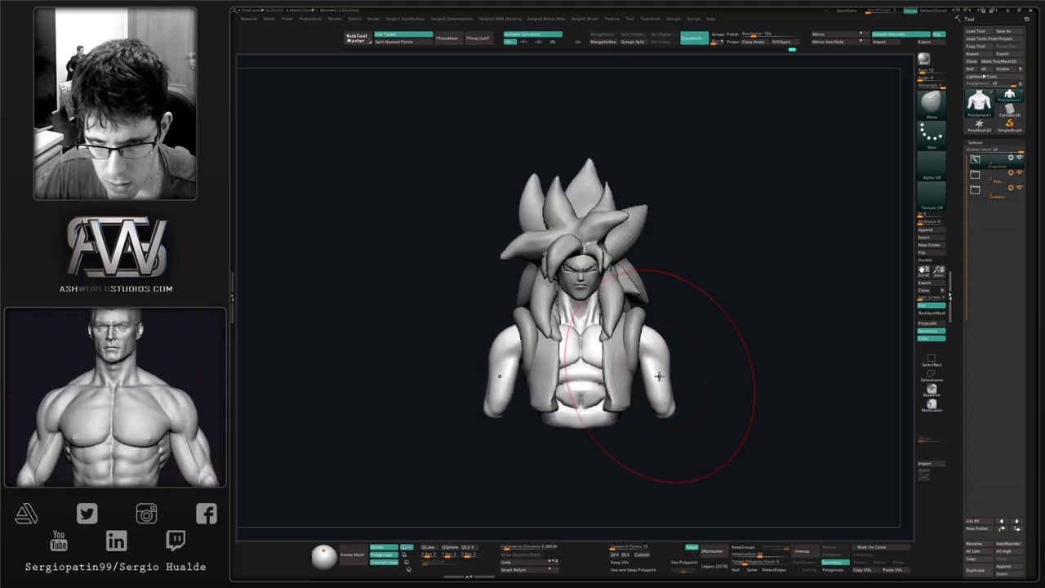
right_click_drag(671, 386, 698, 389)
Isolate the torso and mask everything except the arms below the deltoids with MaskLasso and an inverted mask.
key("alt+s")
left_click_drag(689, 377, 647, 358, "ctrl")
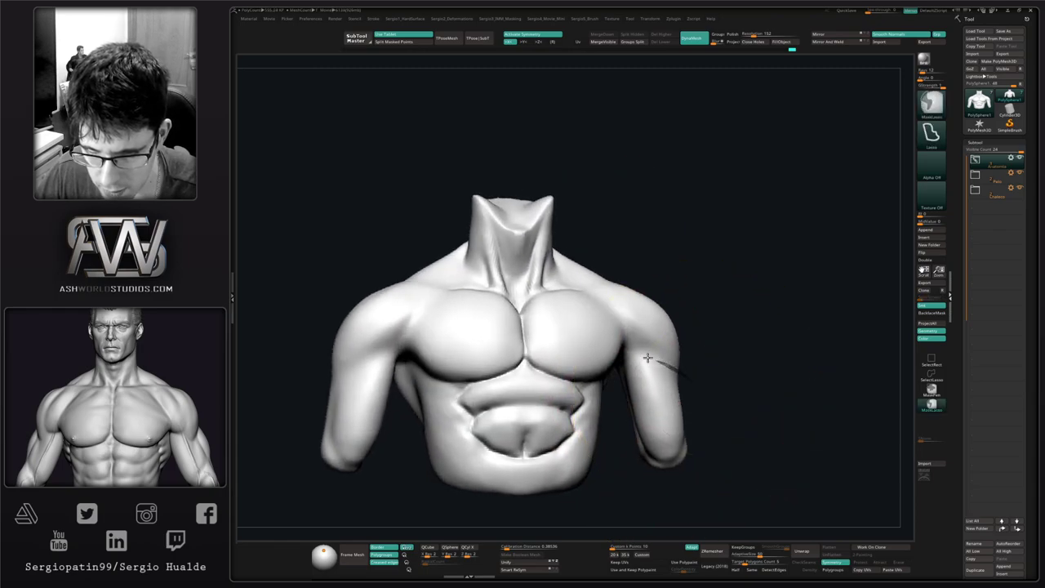
left_click_drag(608, 400, 734, 473, "ctrl")
mouse_move(744, 455)
right_mouse_down()
mouse_move(727, 403)
mouse_move(736, 427)
right_mouse_up()
right_click_drag(678, 394, 704, 403)
left_click(688, 405, "ctrl")
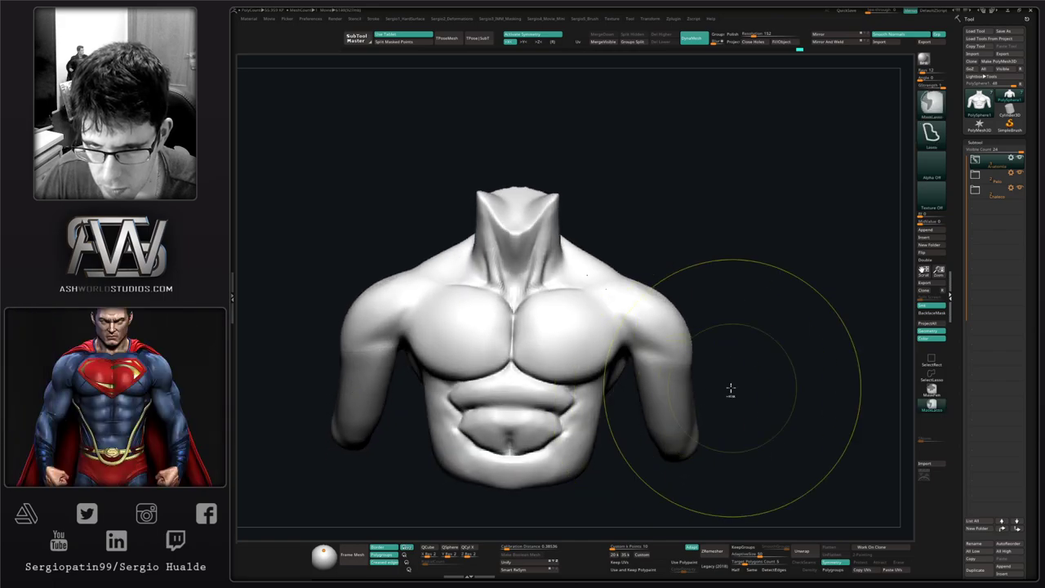
left_click(730, 392, "ctrl")
Reshape the unmasked part of the upper arm with the Move brush.
left_click_drag(676, 414, 645, 412)
right_click_drag(760, 442, 634, 408)
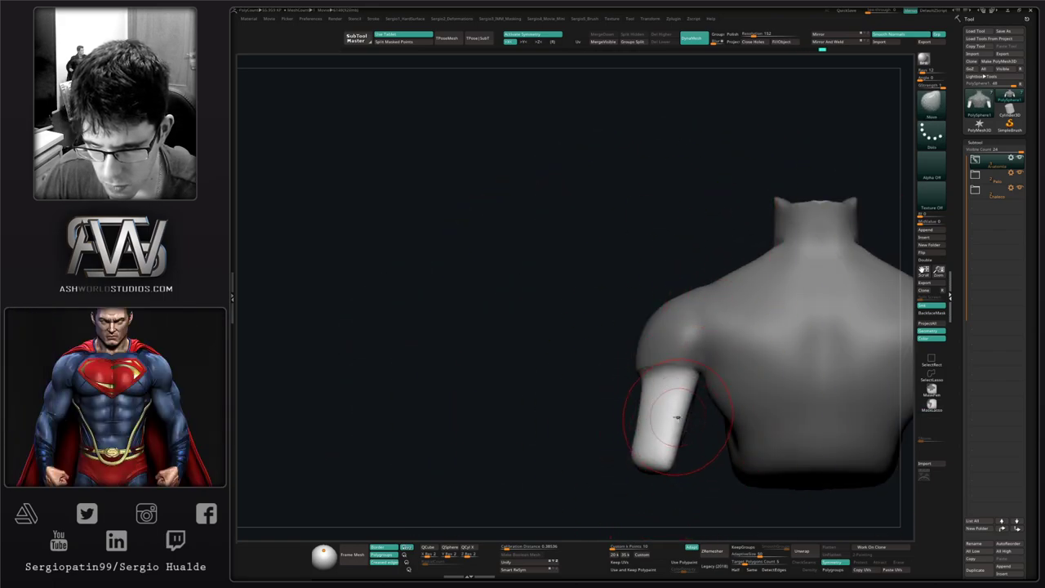
right_click_drag(693, 425, 717, 400)
right_click_drag(734, 437, 682, 431)
Build up volume on the back of the unmasked upper arm with the Clay and ClayBuildup brushes.
key("b")
key("c")
key("l")
mouse_move(682, 431)
left_mouse_down()
mouse_move(693, 414)
mouse_move(673, 428)
left_mouse_up()
right_click_drag(673, 425, 684, 429)
key("b")
key("c")
key("b")
left_click_drag(684, 430, 687, 395)
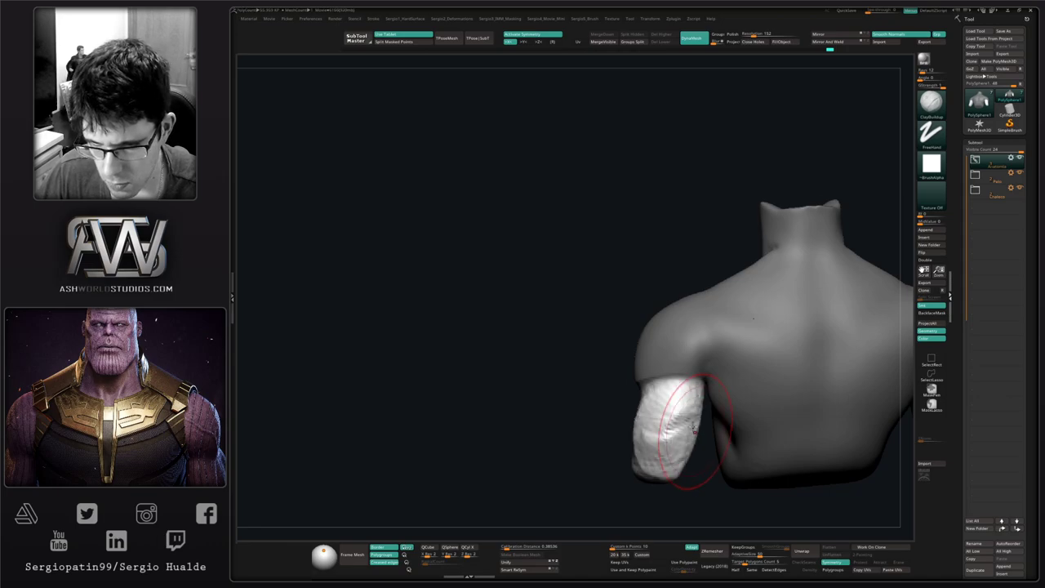
right_click_drag(694, 430, 697, 439)
mouse_move(673, 430)
left_mouse_down()
mouse_move(695, 410)
mouse_move(683, 397)
left_mouse_up()
mouse_move(683, 396)
right_mouse_down()
mouse_move(768, 443)
mouse_move(713, 425)
right_mouse_up()
Clear the mask and carve the groove between the deltoid and the upper arm muscles with the DamStandard brush.
key("b")
key("d")
key("s")
right_click_drag(722, 473, 772, 421, "shift")
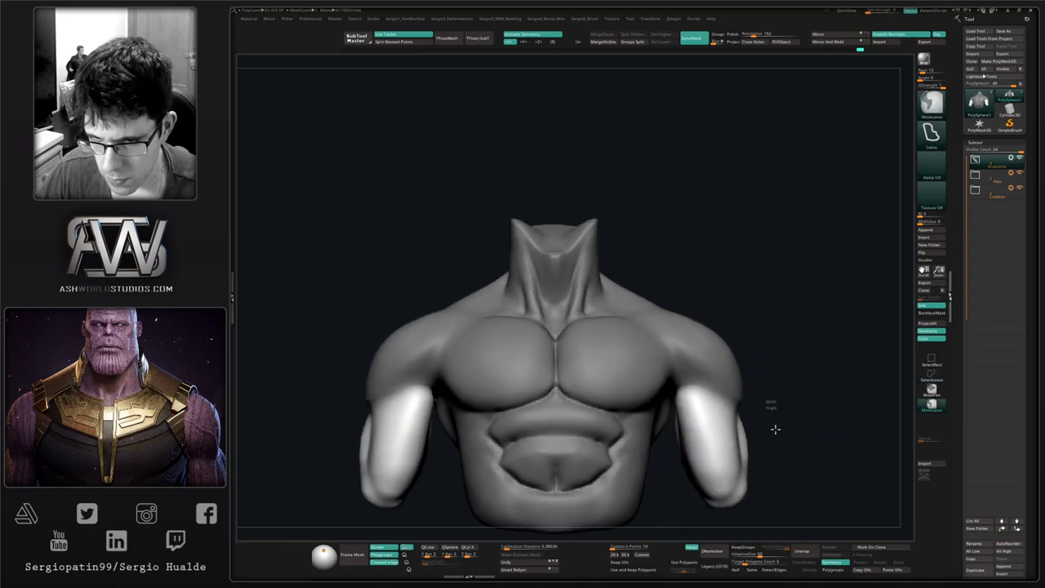
left_click_drag(775, 429, 770, 444, "ctrl")
mouse_move(748, 448)
right_mouse_down("alt")
mouse_move(721, 350)
mouse_move(729, 367)
right_mouse_up("alt")
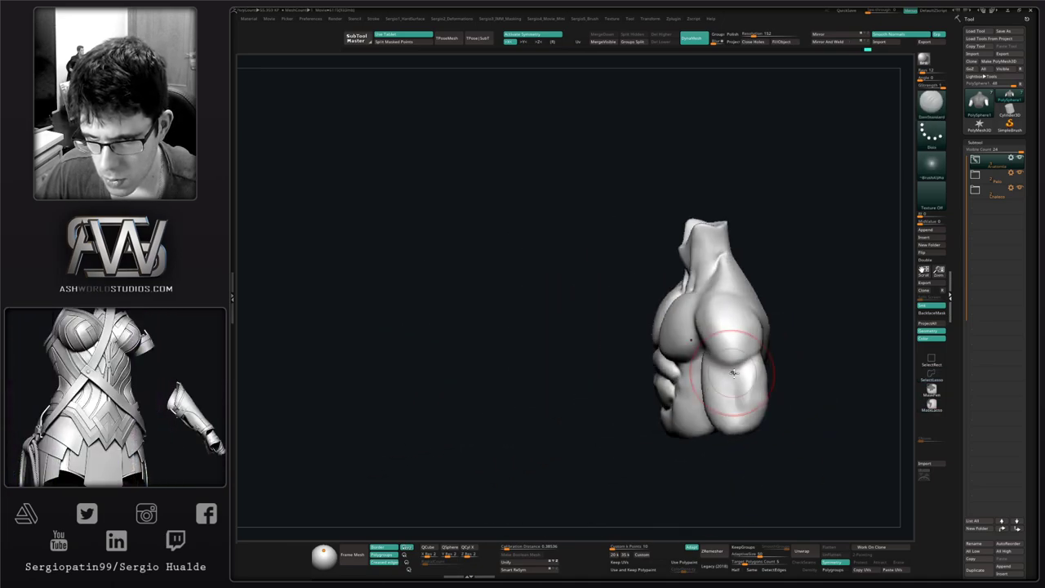
right_click_drag(768, 328, 736, 368)
left_click_drag(737, 356, 695, 391)
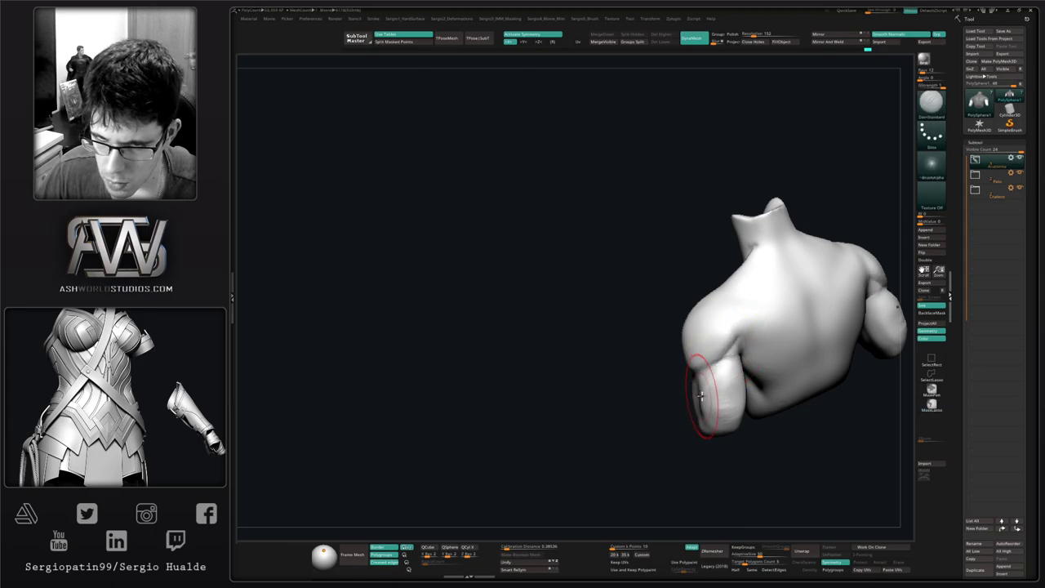
Add muscle volume over the deltoid and its lower end with the ClayBuildup brush.
mouse_move(684, 395)
right_mouse_down()
mouse_move(716, 369)
mouse_move(689, 367)
mouse_move(730, 376)
right_mouse_up()
key("b")
key("c")
key("b")
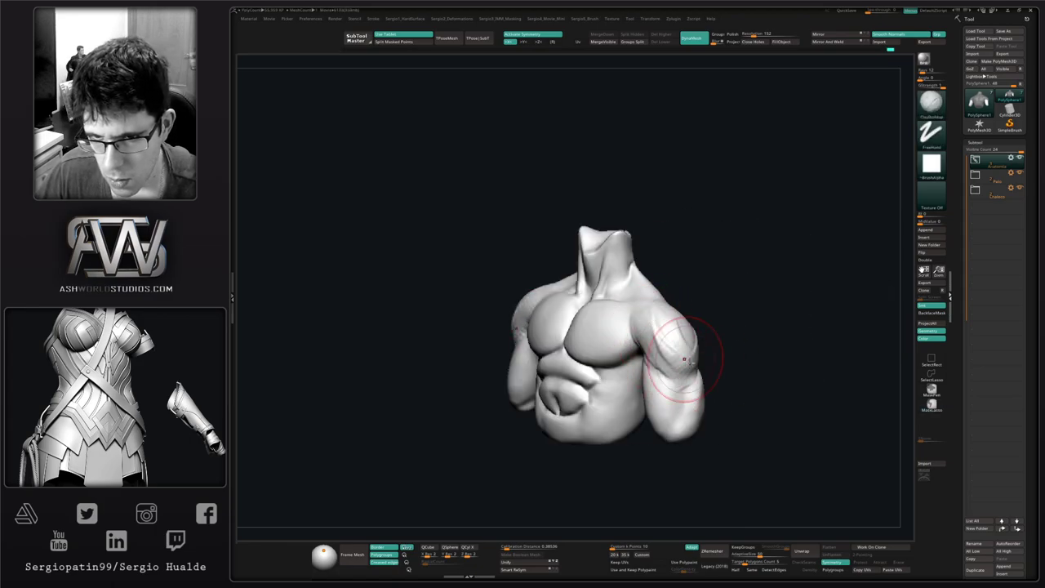
left_click_drag(690, 362, 694, 365)
right_click_drag(743, 346, 715, 320)
left_click_drag(672, 369, 682, 366)
right_click_drag(707, 350, 742, 380)
Adjust the outer contour of the arm and the side of the waist with a resized Move brush in front view.
key("b")
key("m")
key("v")
key("s")
left_click_drag(710, 386, 718, 386)
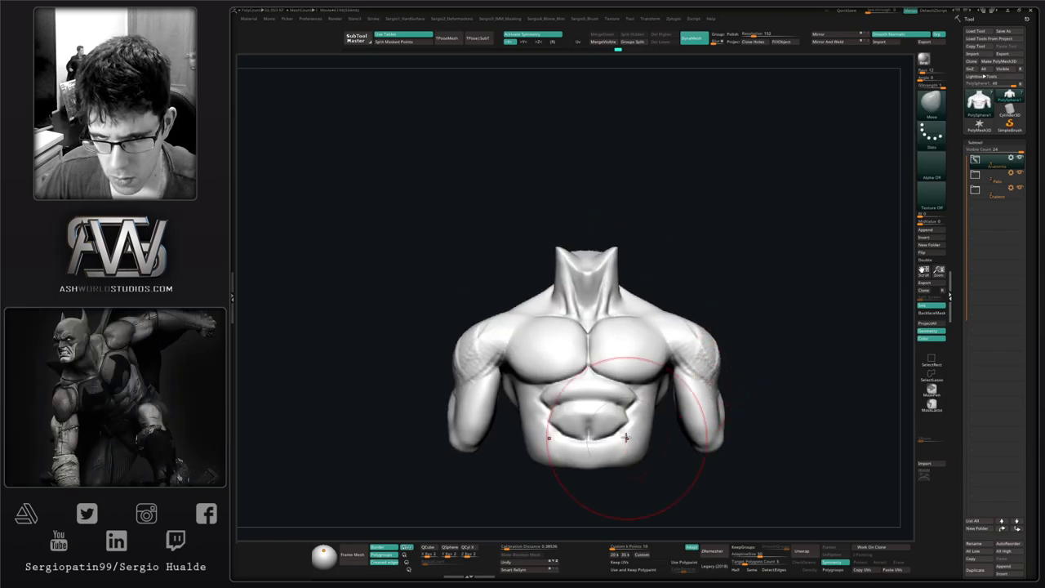
mouse_move(625, 436)
left_mouse_down()
mouse_move(621, 448)
mouse_move(691, 445)
left_mouse_up()
key("alt+s")
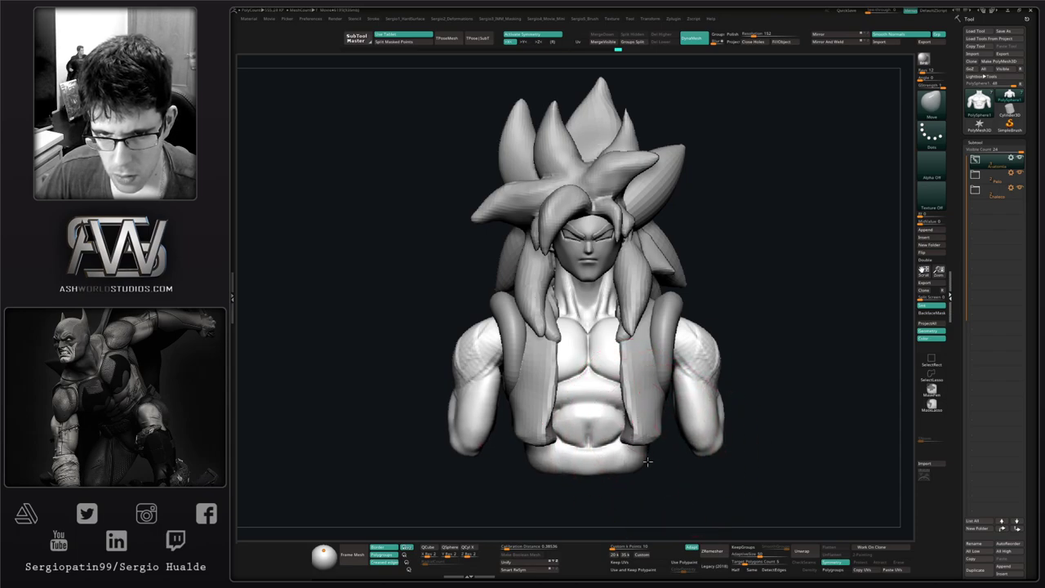
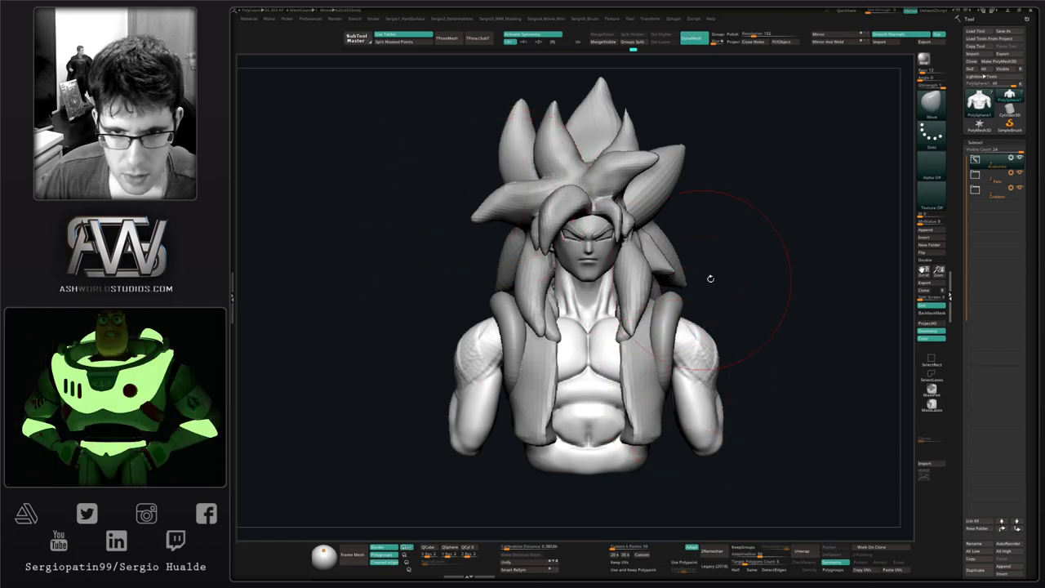
Adjust the slope of the trapezius beside the base of the neck with a resized Move brush.
left_click_drag(712, 278, 738, 306)
key("alt+s")
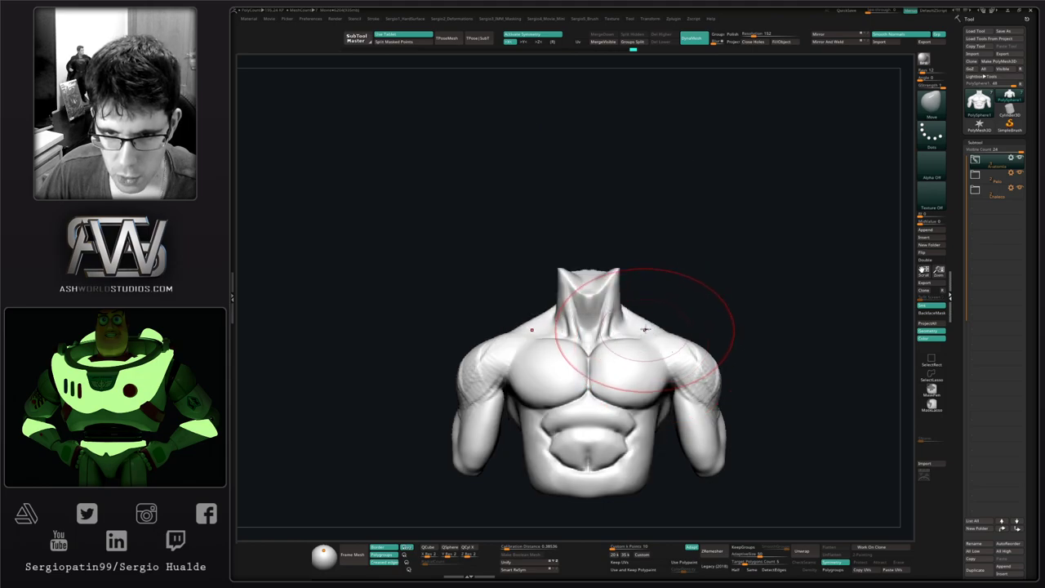
left_click_drag(644, 329, 633, 313)
key("ctrl+z")
key("s")
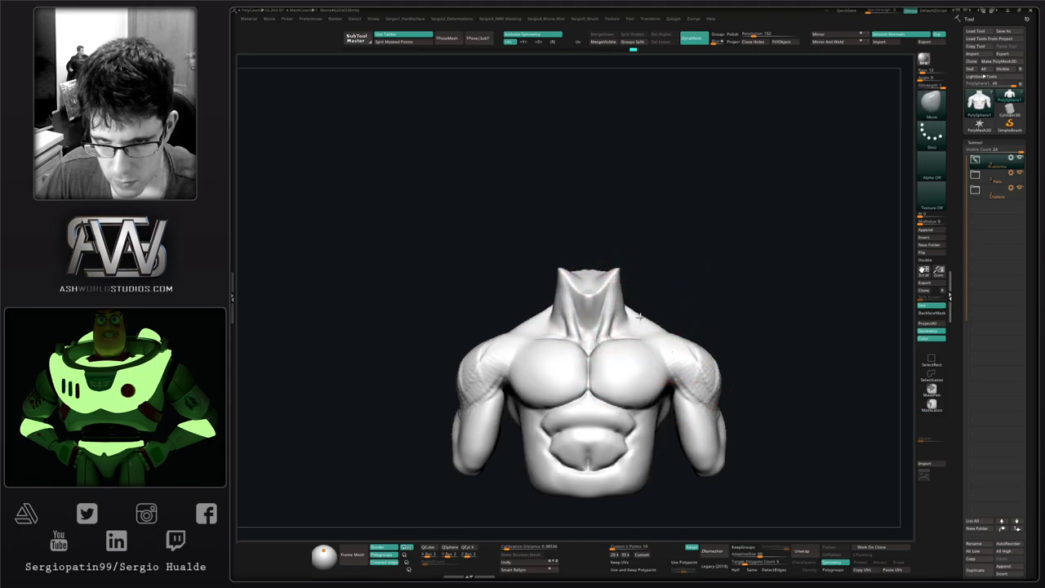
key("alt+s")
right_click_drag(649, 314, 639, 315)
key("alt+s")
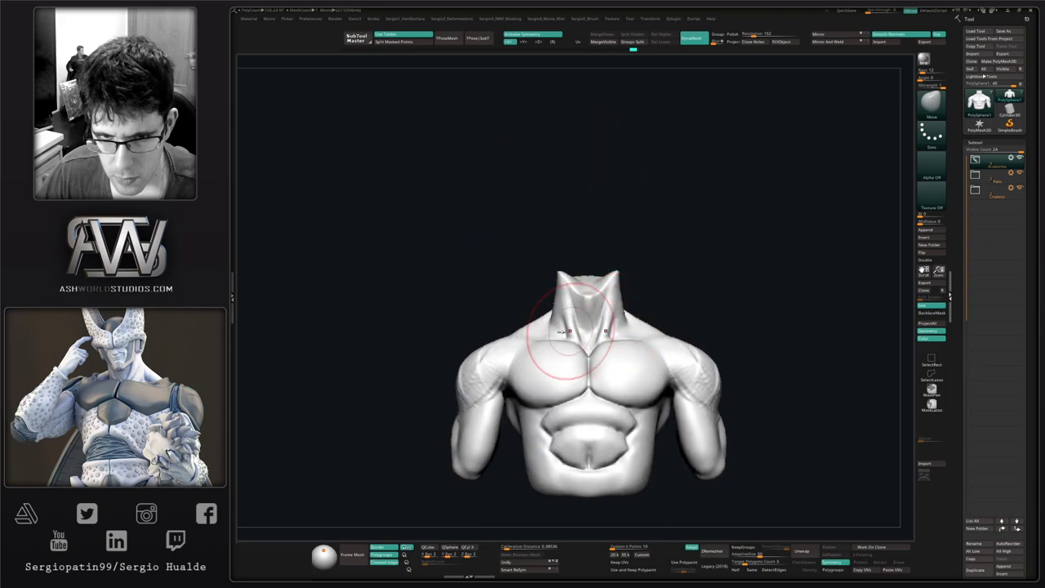
left_click_drag(555, 329, 550, 324)
Hide the deltoids and arms so only the neck and trunk of the body remain visible.
key("alt+s")
right_click_drag(630, 359, 598, 412)
key("alt+s")
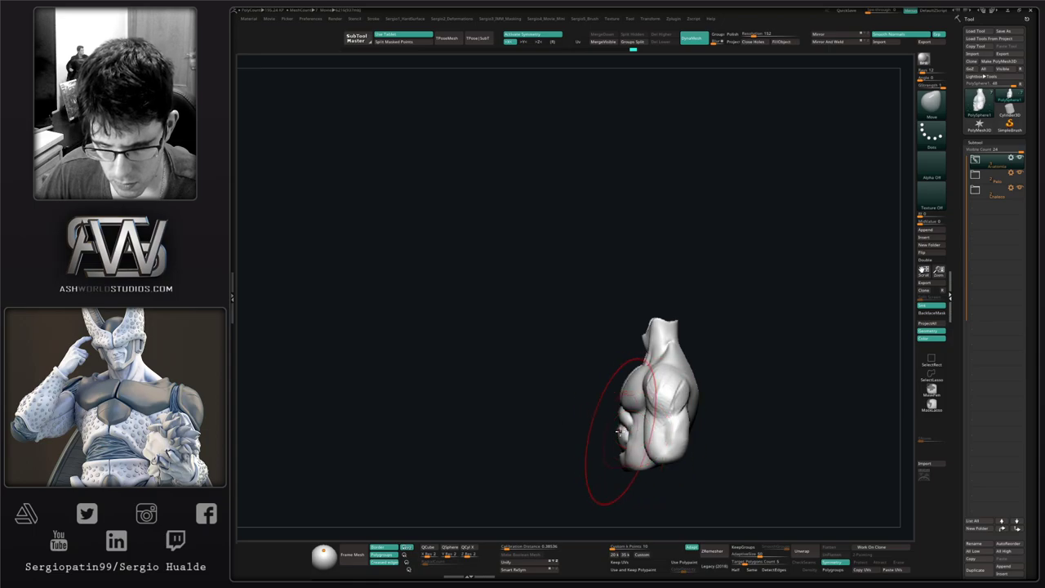
key("f")
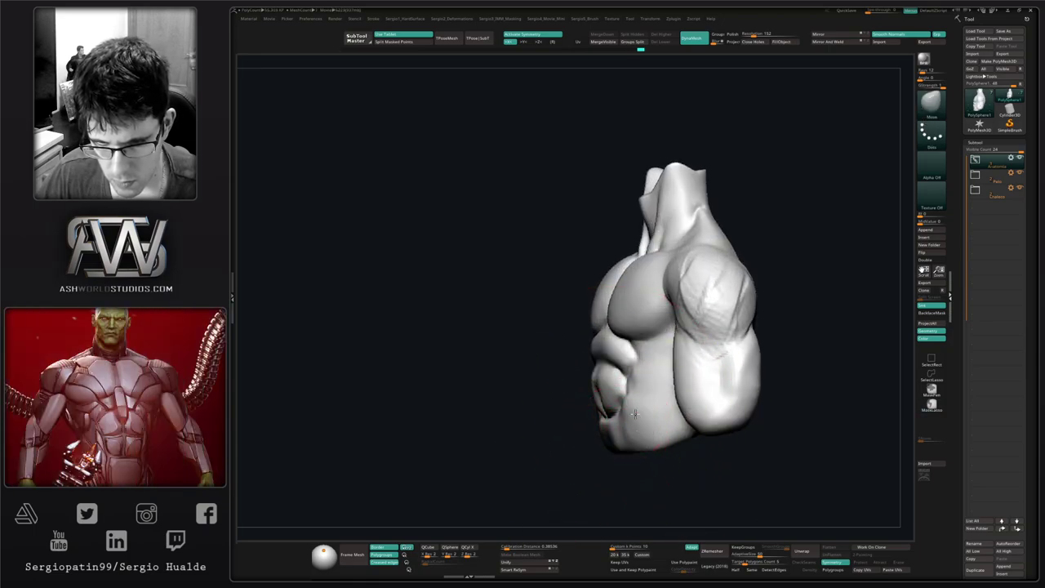
mouse_move(650, 400)
right_mouse_down()
mouse_move(637, 420)
mouse_move(658, 427)
mouse_move(670, 418)
right_mouse_up()
key("b")
key("s")
key("t")
right_click_drag(659, 457, 654, 424)
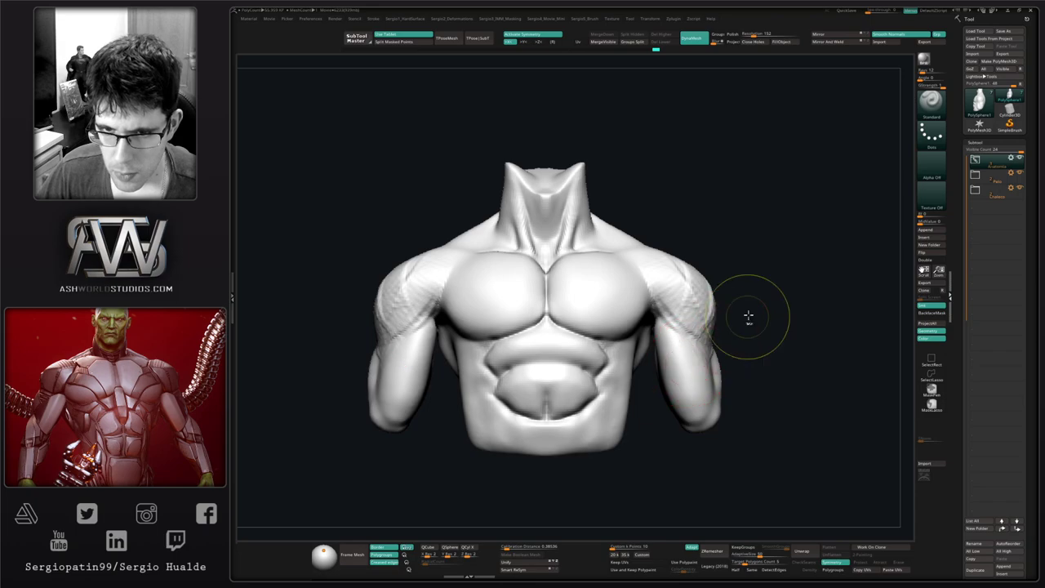
mouse_move(763, 253)
left_mouse_down("ctrl+shift")
mouse_move(662, 284)
mouse_move(656, 322)
mouse_move(800, 380)
mouse_move(796, 367)
left_mouse_up("ctrl+shift")
mouse_move(747, 412)
right_mouse_down()
mouse_move(695, 419)
mouse_move(639, 394)
right_mouse_up()
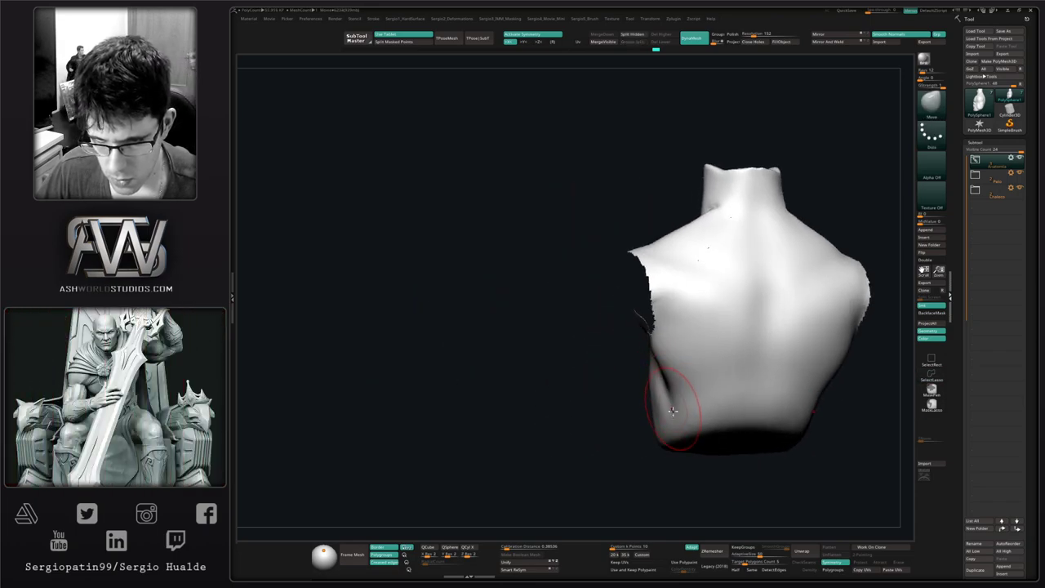
right_click_drag(668, 434, 695, 415)
Flatten the side of the torso between the abdominals and the back with TrimDynamic, and smooth the surface.
key("b")
key("t")
key("d")
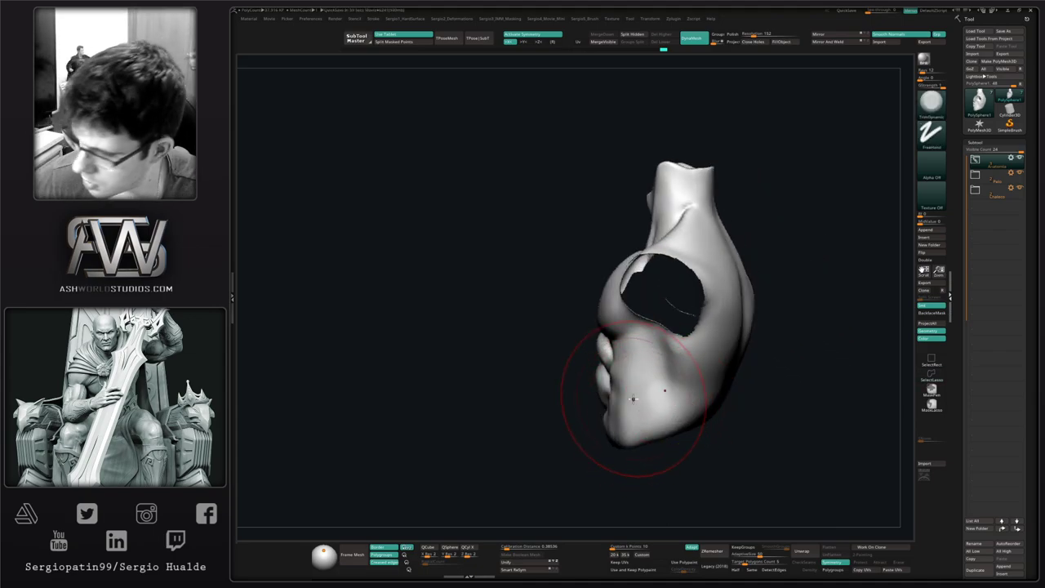
right_click_drag(596, 372, 658, 352)
left_click_drag(658, 352, 632, 401)
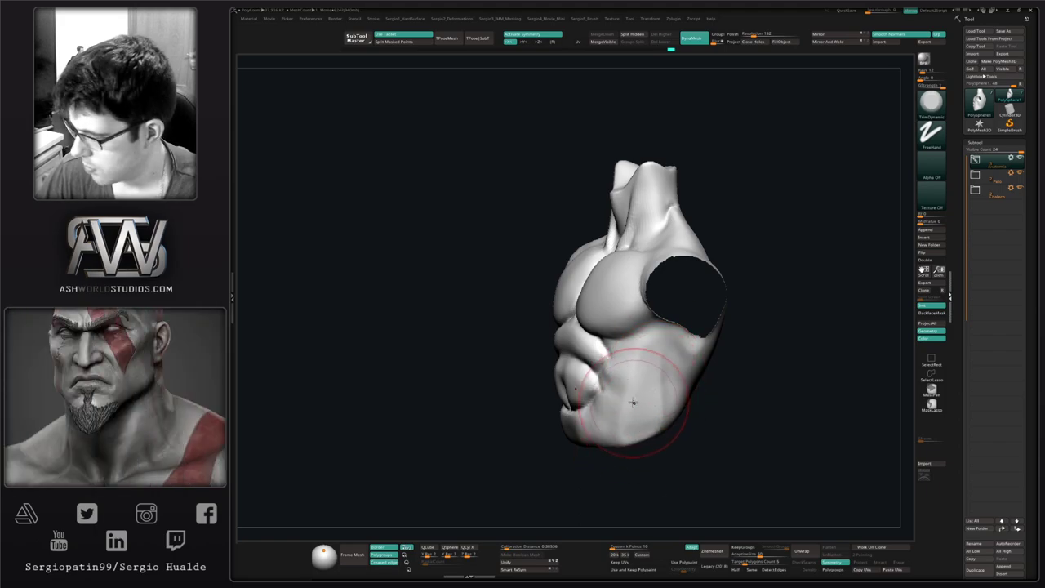
mouse_move(635, 397)
right_mouse_down()
mouse_move(664, 395)
mouse_move(639, 382)
right_mouse_up()
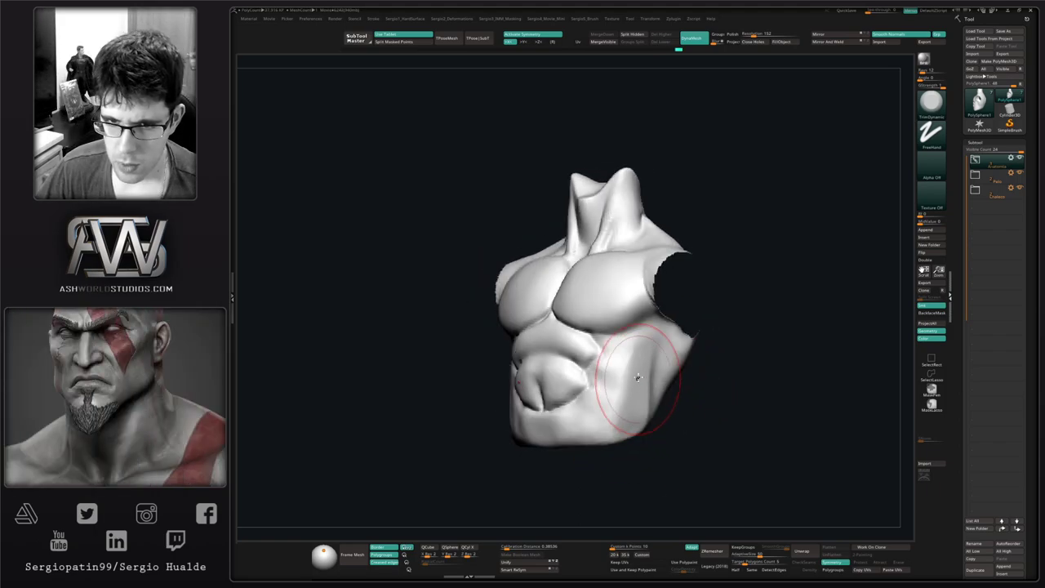
mouse_move(637, 378)
left_mouse_down()
mouse_move(655, 331)
mouse_move(637, 412)
left_mouse_up()
right_click_drag(637, 412, 649, 362)
left_click_drag(649, 363, 644, 383, "shift")
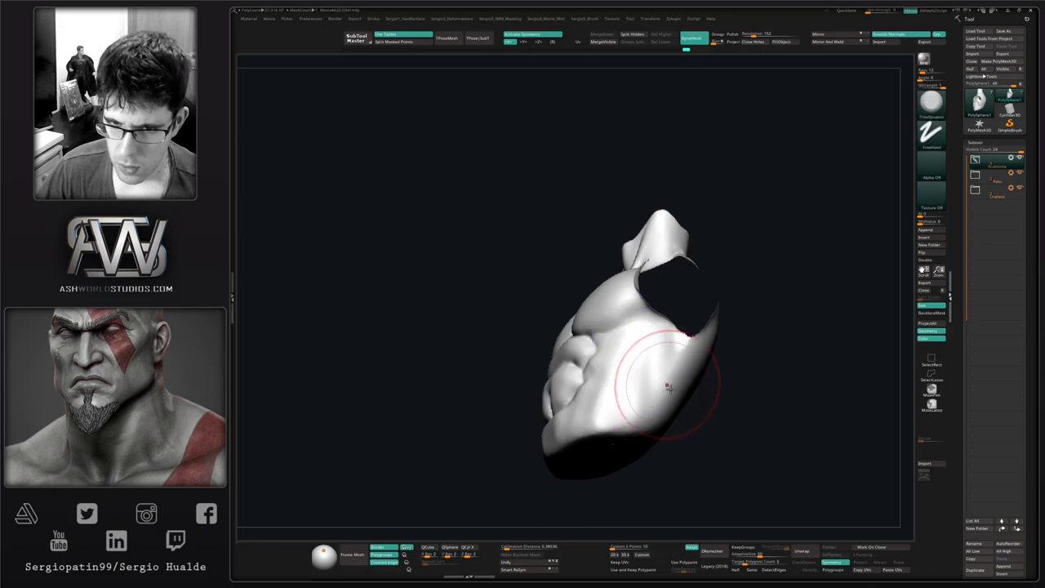
Adjust the lower side contour of the waist in back view with the Move brush.
mouse_move(669, 384)
right_mouse_down()
mouse_move(674, 352)
mouse_move(538, 383)
right_mouse_up()
key("b")
key("m")
key("v")
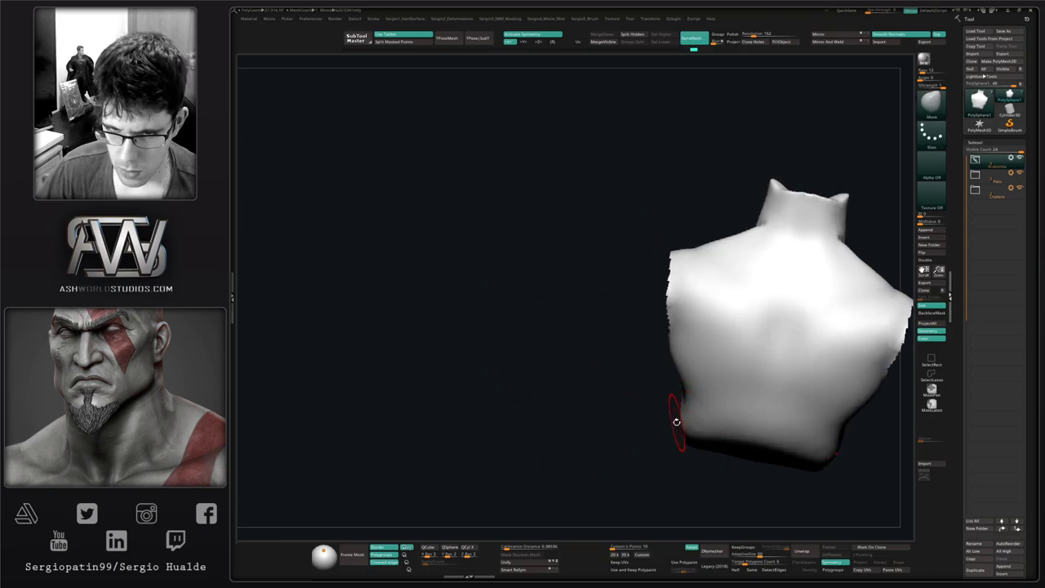
left_click_drag(677, 421, 686, 425)
right_click_drag(675, 423, 671, 404, "ctrl")
mouse_move(671, 405)
right_mouse_down()
mouse_move(709, 424)
mouse_move(688, 422)
mouse_move(663, 453)
mouse_move(674, 424)
right_mouse_up()
Unhide the arms and smooth the lower side of the waist.
left_click(678, 436, "ctrl+shift")
left_click_drag(674, 424, 678, 413, "shift")
right_click_drag(678, 413, 664, 449)
left_click_drag(667, 448, 653, 480, "shift")
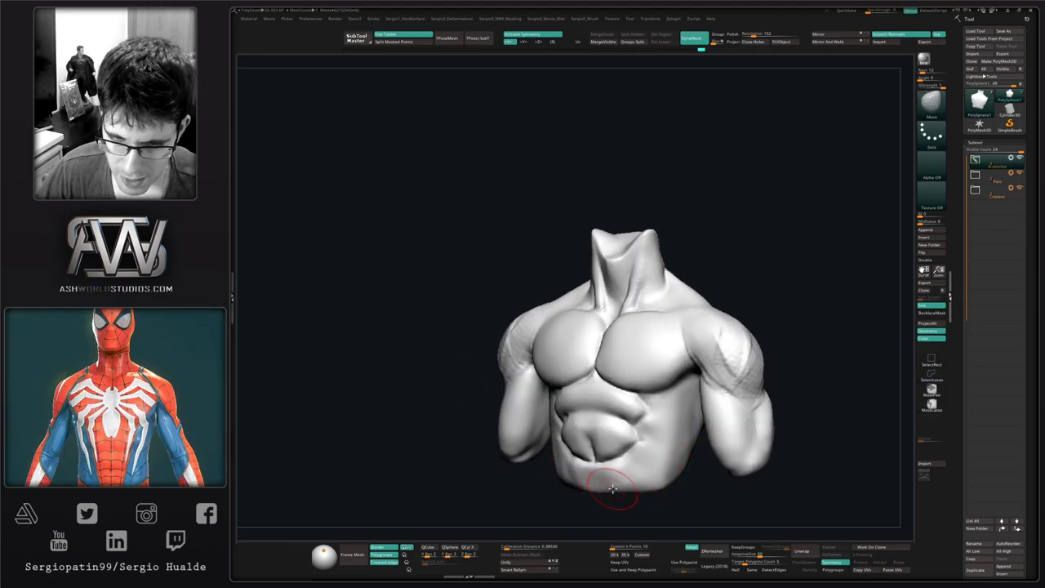
Build up the lower abdomen and the area beside the abdominals with ClayBuildup, and smooth the strokes.
key("b")
key("c")
key("b")
left_click_drag(588, 473, 591, 467)
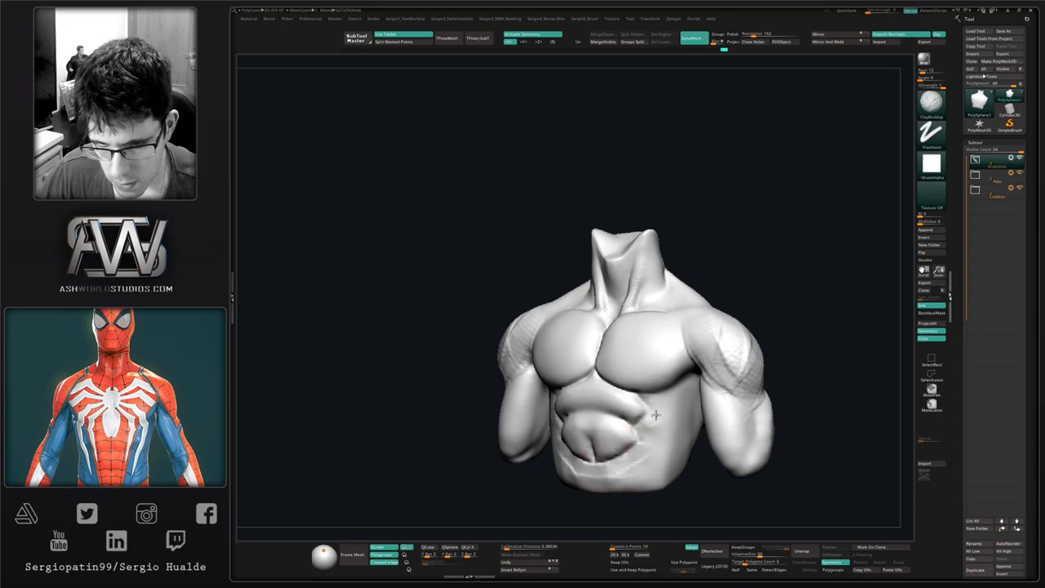
left_click_drag(654, 424, 652, 457)
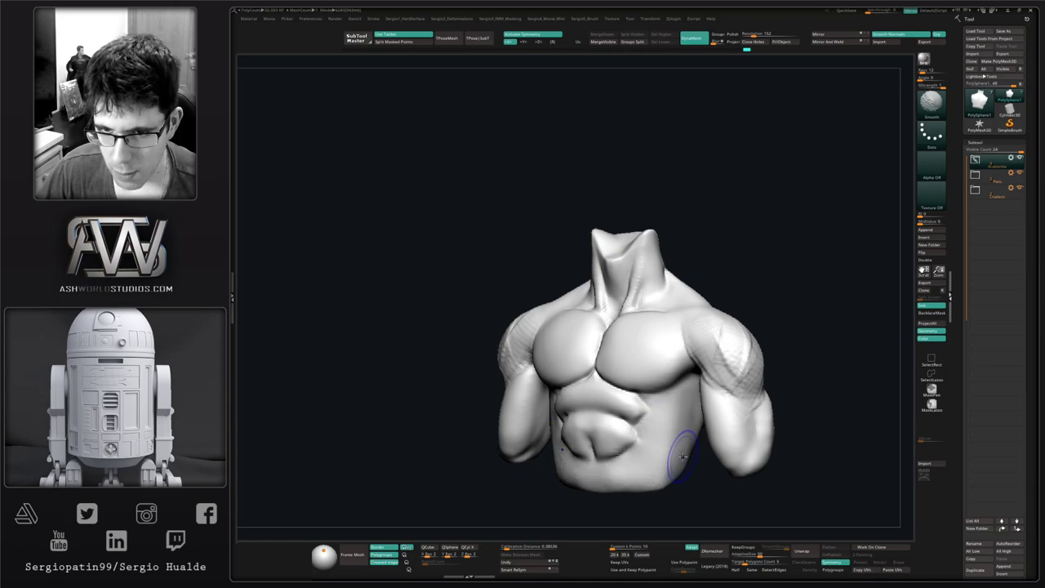
left_click_drag(683, 457, 684, 458, "shift")
Add volume to the flank beside the abdominal muscles with the Clay brush.
mouse_move(689, 455)
right_mouse_down()
mouse_move(718, 449)
mouse_move(684, 430)
mouse_move(656, 427)
mouse_move(659, 436)
mouse_move(614, 406)
right_mouse_up()
right_click_drag(614, 405, 645, 404, "ctrl")
key("b")
key("c")
key("l")
left_click_drag(646, 399, 639, 412)
mouse_move(662, 364)
left_mouse_down()
mouse_move(655, 434)
mouse_move(635, 444)
mouse_move(651, 457)
left_mouse_up()
right_click_drag(653, 465, 669, 429)
Display the whole character again and open the hair folder to make its hair subtool active.
key("alt+s")
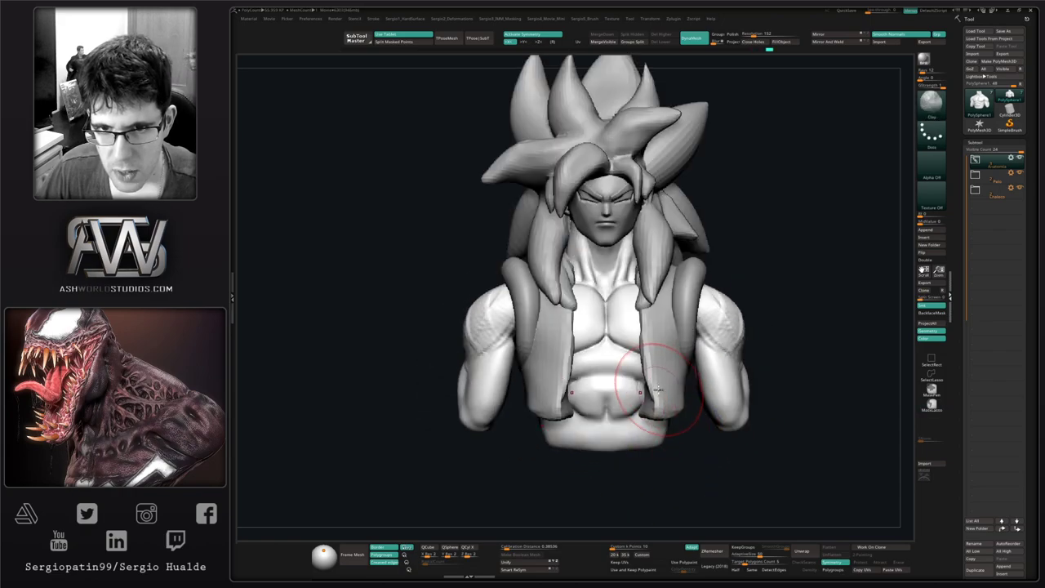
right_click_drag(669, 354, 671, 473, "alt")
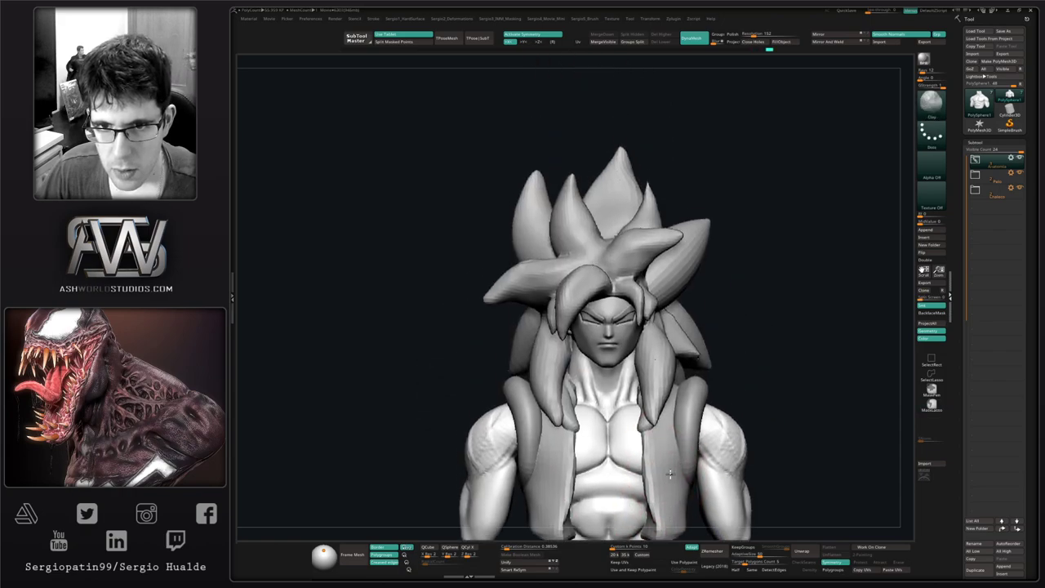
left_click(982, 187)
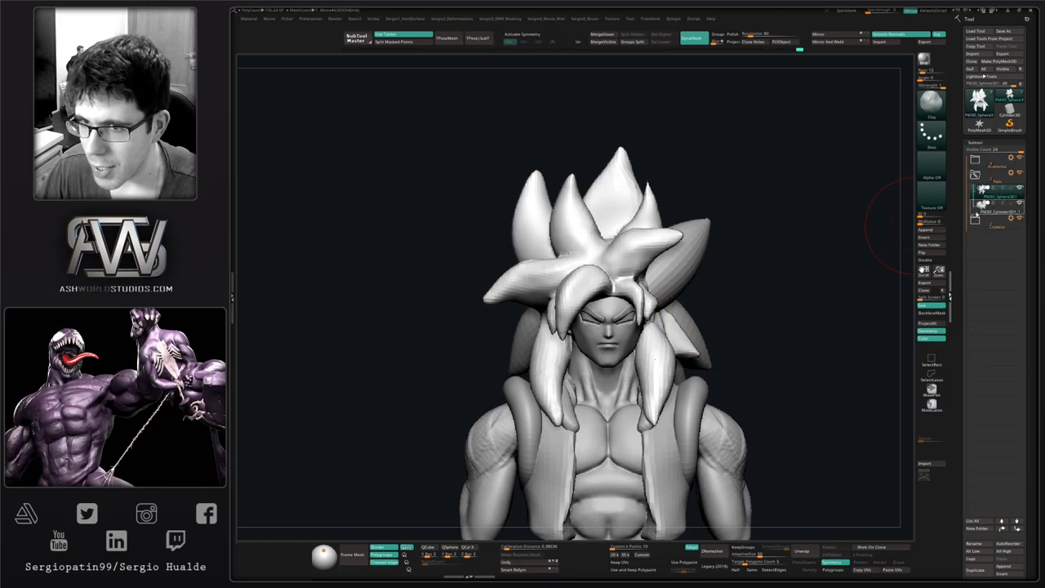
Merge the PM3D_Sphere3D1 hair subtool down with the subtool below it and accept the irreversible operation.
left_click(980, 197)
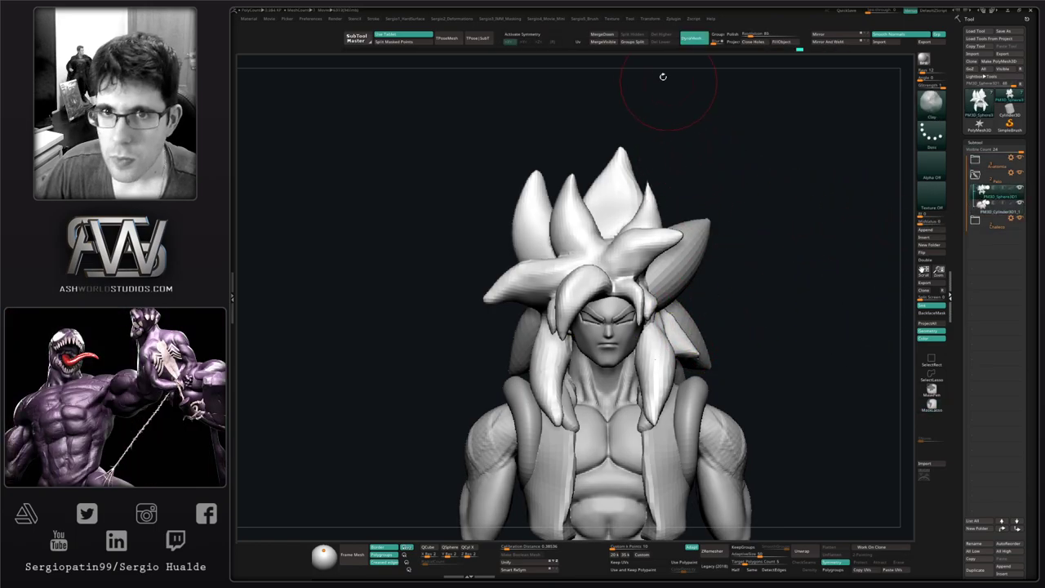
left_click(608, 37)
left_click(609, 52)
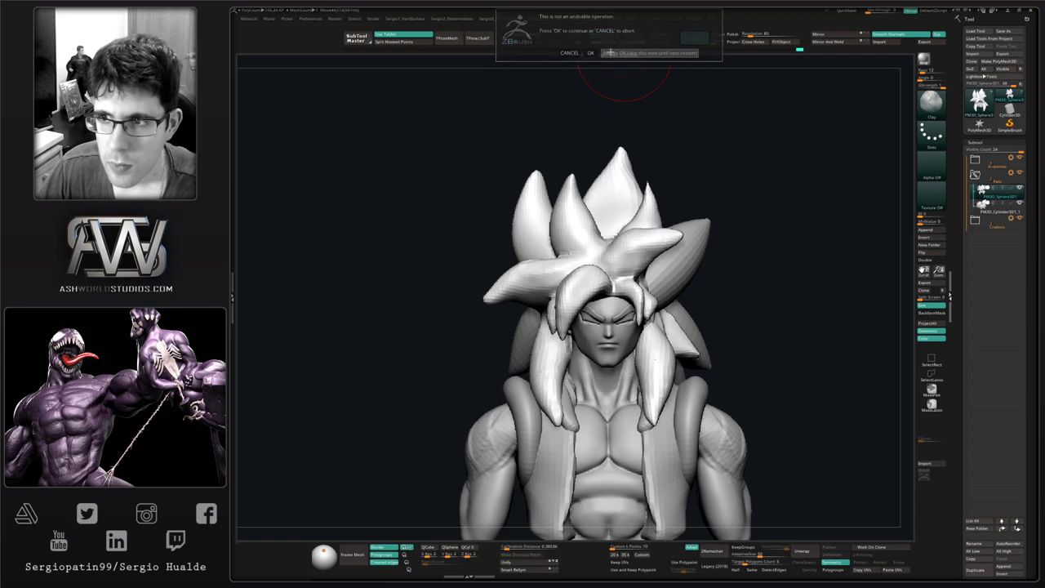
Assign new polygroups to the merged hair mesh and check them in the polyframe display.
right_click_drag(715, 325, 741, 317, "alt")
mouse_move(669, 328)
right_mouse_down("alt")
mouse_move(621, 331)
mouse_move(656, 371)
mouse_move(640, 363)
right_mouse_up("alt")
key("s")
mouse_move(602, 355)
left_mouse_down()
mouse_move(626, 353)
mouse_move(613, 353)
left_mouse_up()
right_click_drag(613, 351, 577, 333)
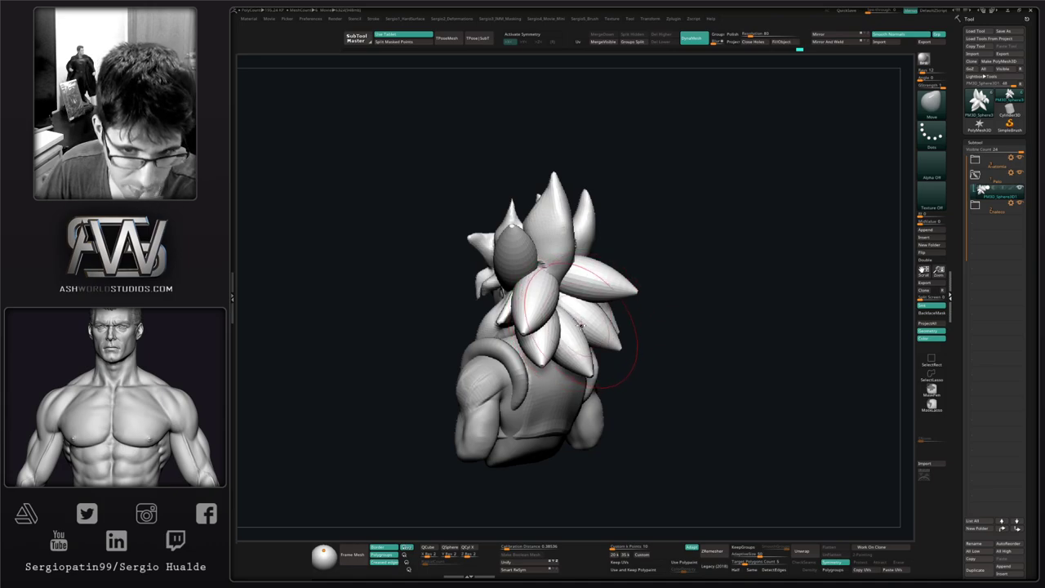
right_click_drag(579, 342, 613, 359)
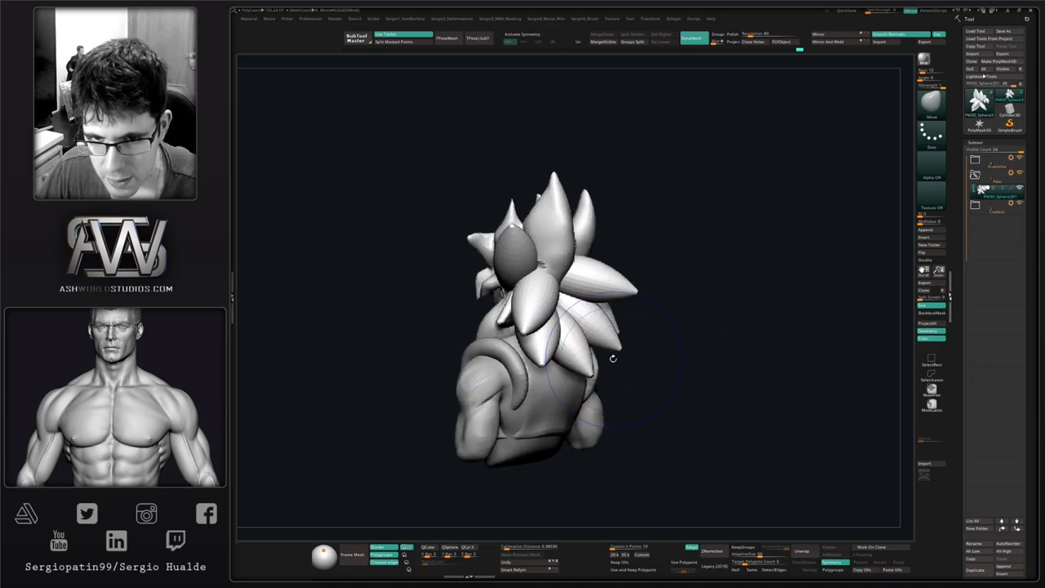
key("shift+f")
key("ctrl+shift+w")
key("shift+f")
key("w")
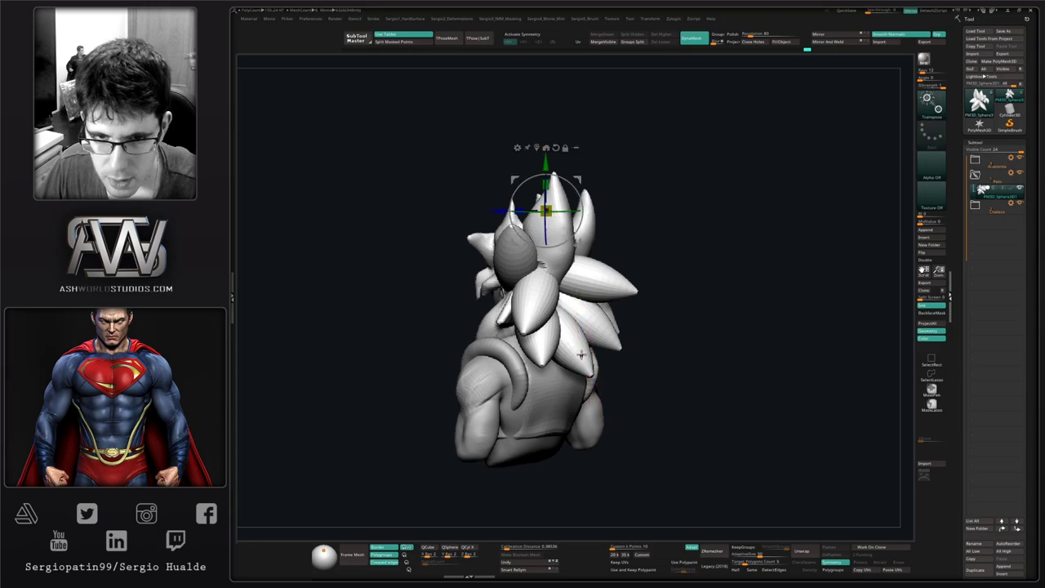
Mask everything except the low back hair lock and duplicate that lock up and outward behind the head.
left_click(582, 356, "ctrl")
key("q")
right_click_drag(620, 355, 684, 353)
key("w")
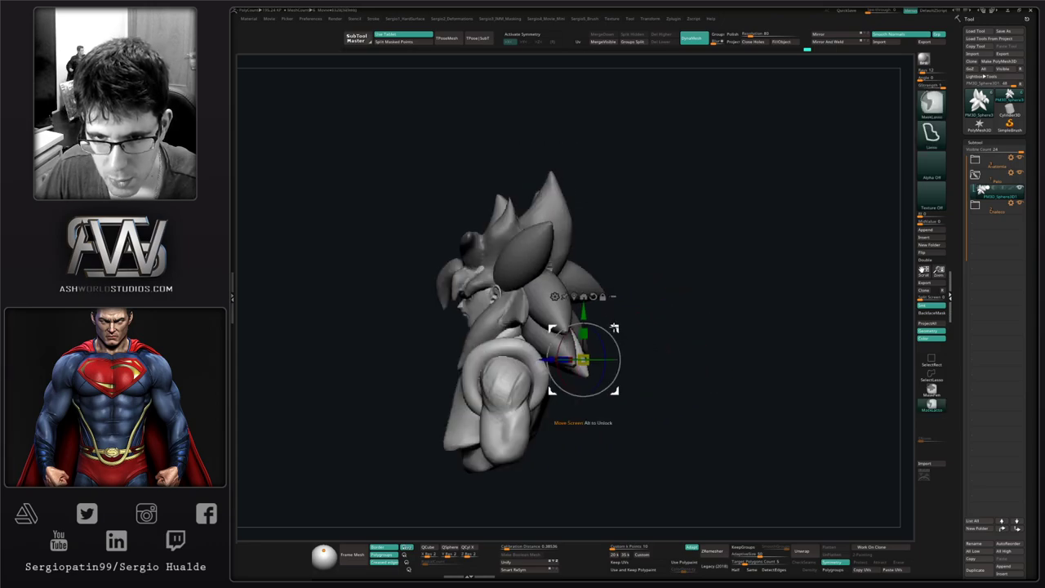
left_click_drag(618, 328, 654, 280, "ctrl")
key("q")
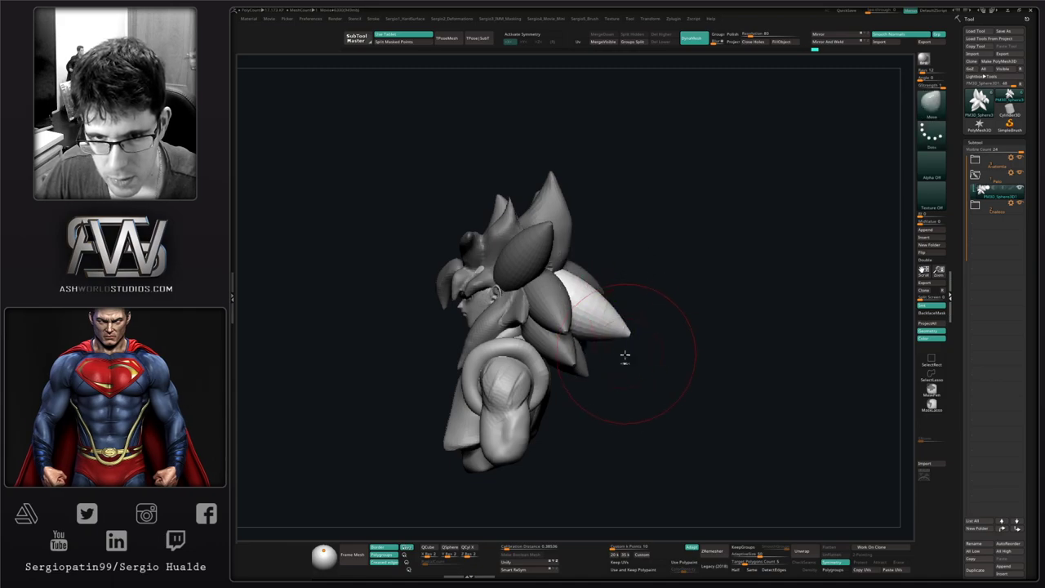
Bend the duplicated back lock downward with the Move brush and smooth its tip.
right_click_drag(625, 357, 623, 331, "ctrl")
right_click_drag(624, 331, 575, 330)
left_click_drag(625, 324, 618, 333)
right_click_drag(618, 333, 650, 333)
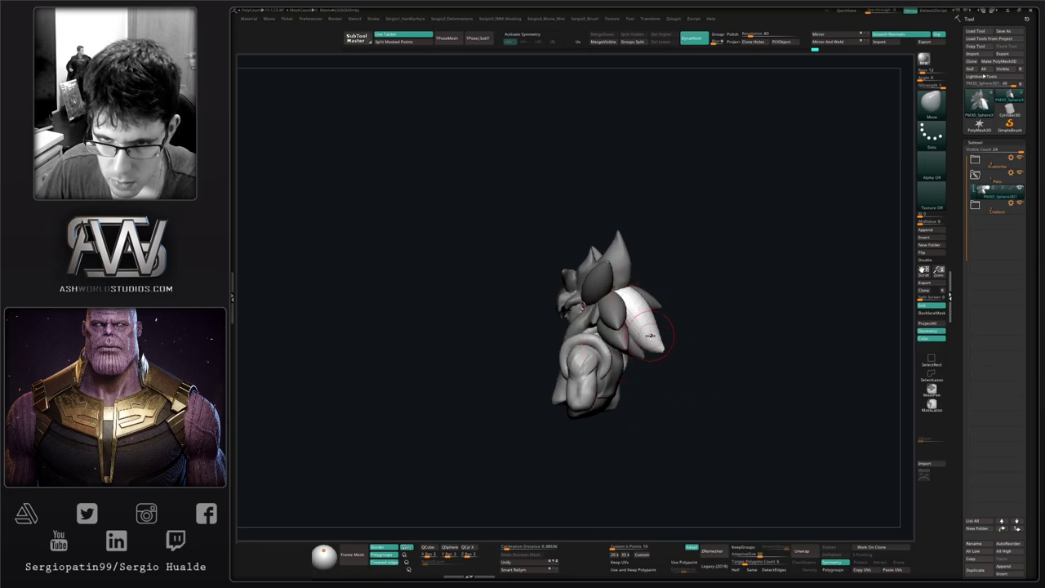
mouse_move(648, 342)
right_mouse_down()
mouse_move(674, 349)
mouse_move(657, 329)
mouse_move(644, 362)
right_mouse_up()
key("s")
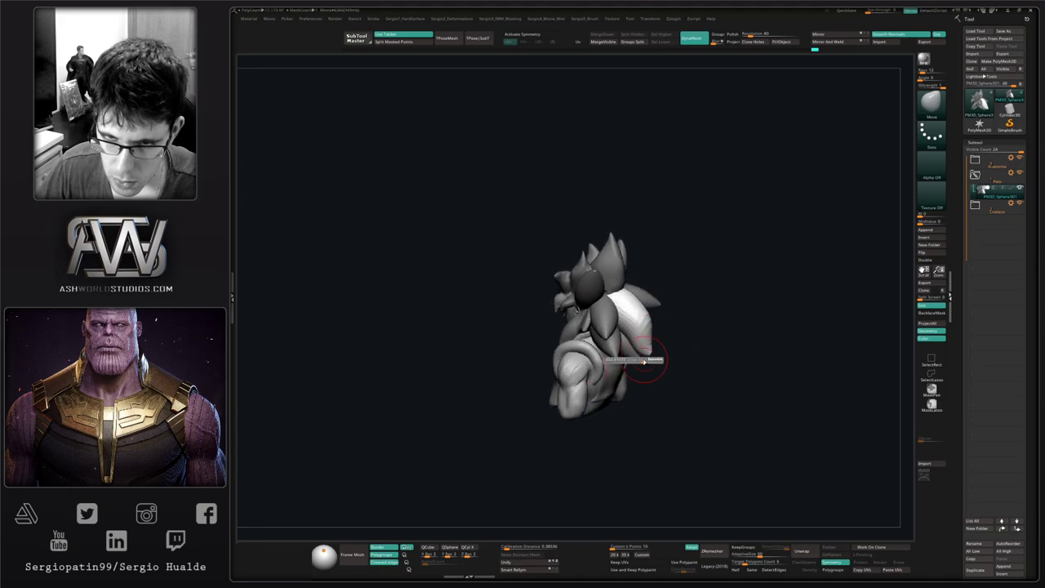
left_click_drag(641, 357, 644, 349, "shift")
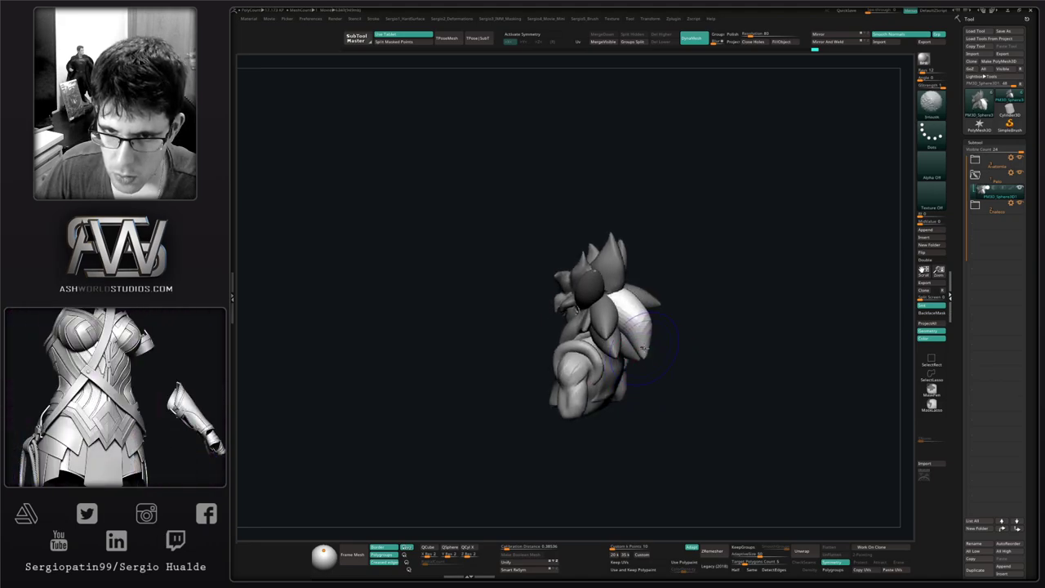
Refine the isolated back lock's curve and centre it behind the head, working from the side and rear.
right_click_drag(643, 318, 667, 340)
left_click_drag(642, 331, 653, 337)
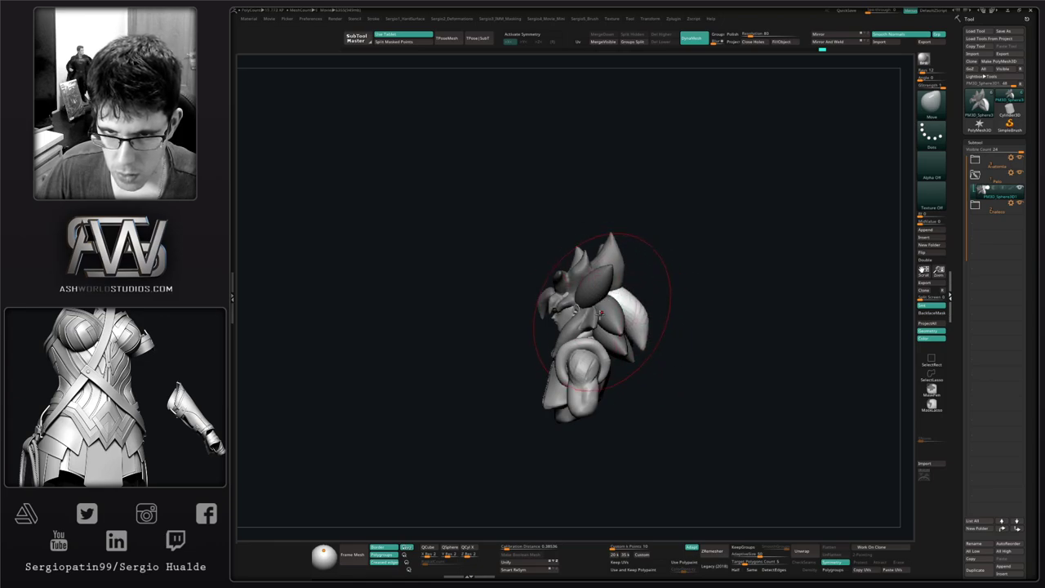
mouse_move(600, 313)
right_mouse_down()
mouse_move(580, 345)
mouse_move(560, 341)
right_mouse_up()
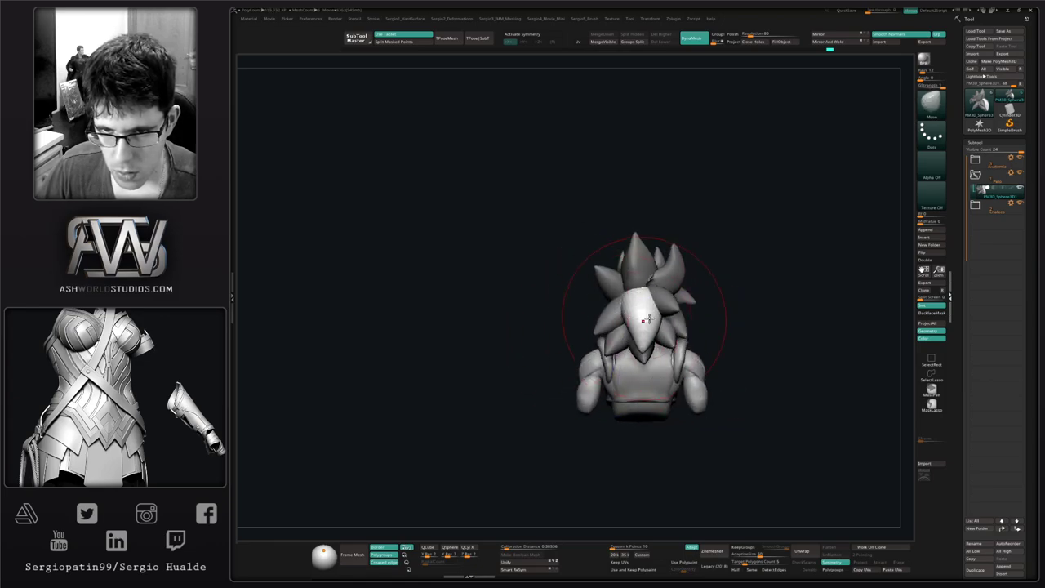
right_click_drag(644, 356, 646, 367)
key("w")
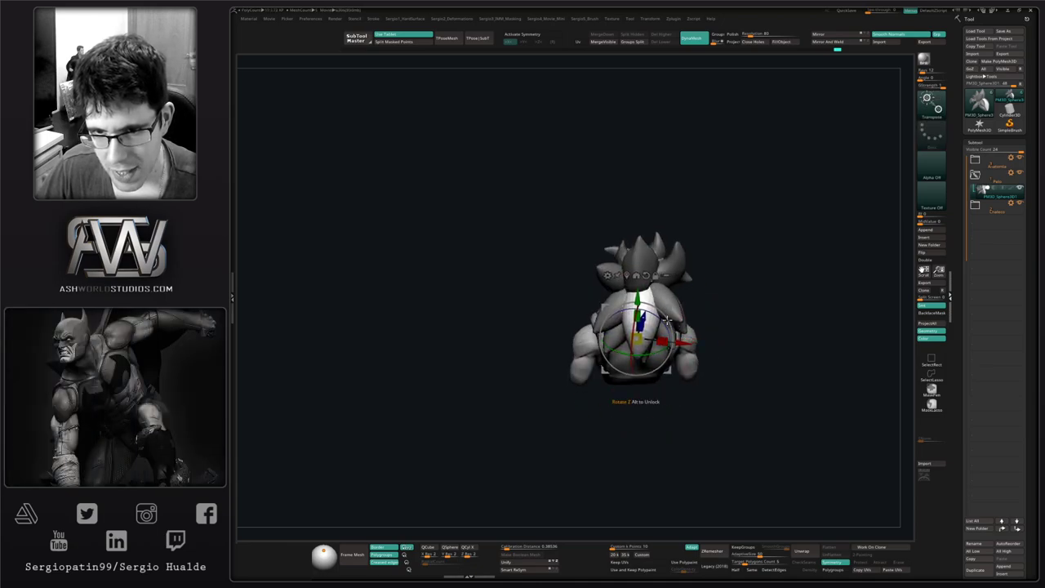
right_click_drag(667, 320, 665, 294)
key("q")
right_click_drag(646, 335, 600, 341, "shift")
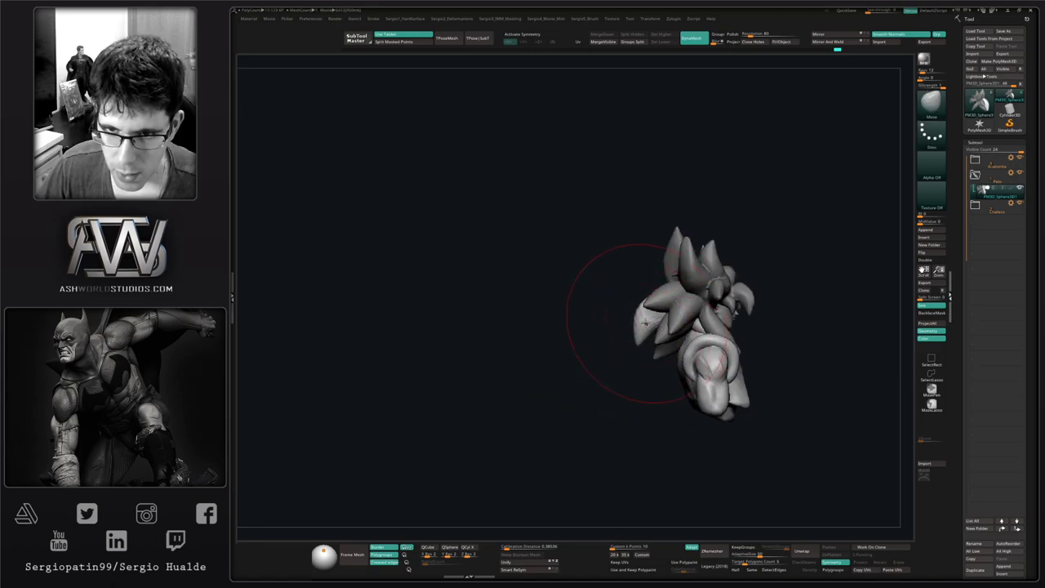
mouse_move(645, 323)
right_mouse_down()
mouse_move(735, 329)
mouse_move(697, 329)
mouse_move(658, 309)
right_mouse_up()
Clear the mask, isolate the upper back lock and tilt it upward with the transform gizmo.
left_click_drag(716, 291, 728, 320, "ctrl")
key("w")
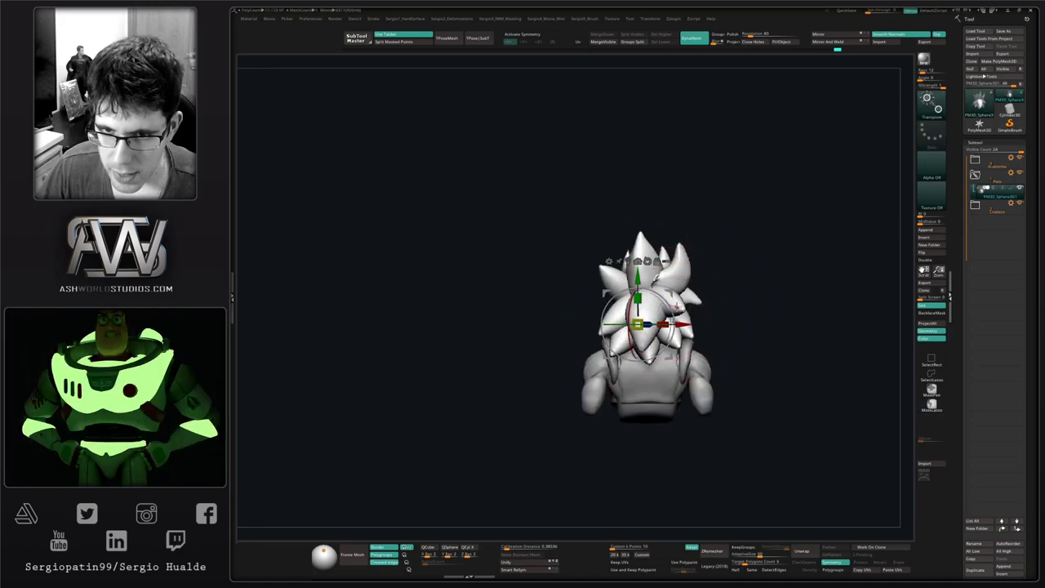
left_click(661, 312, "ctrl")
right_click_drag(743, 306, 716, 326)
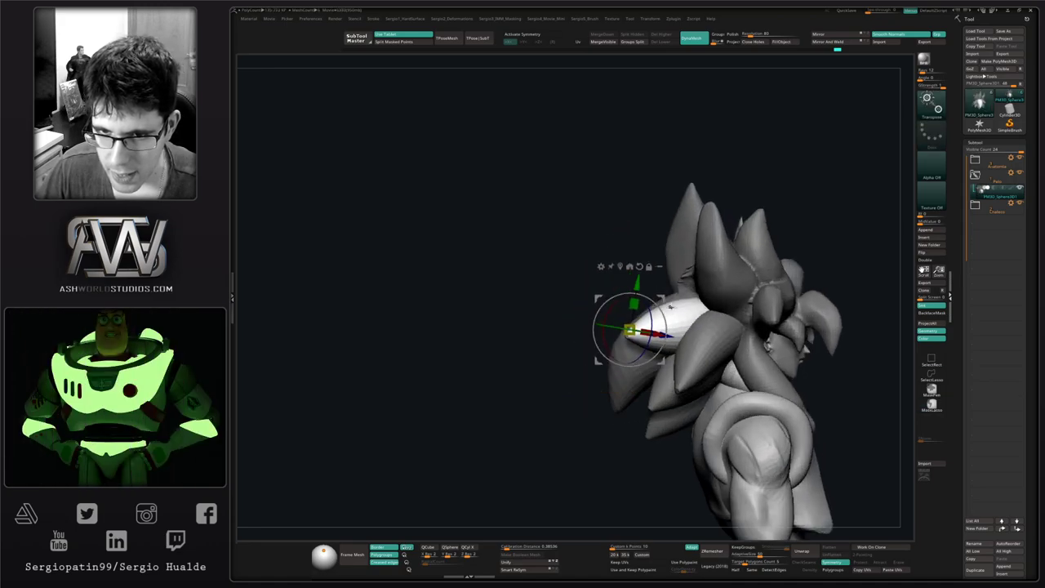
mouse_move(672, 309)
right_mouse_down()
mouse_move(595, 345)
mouse_move(669, 338)
mouse_move(585, 362)
mouse_move(647, 346)
right_mouse_up()
key("ctrl+z")
key("ctrl+shift+z")
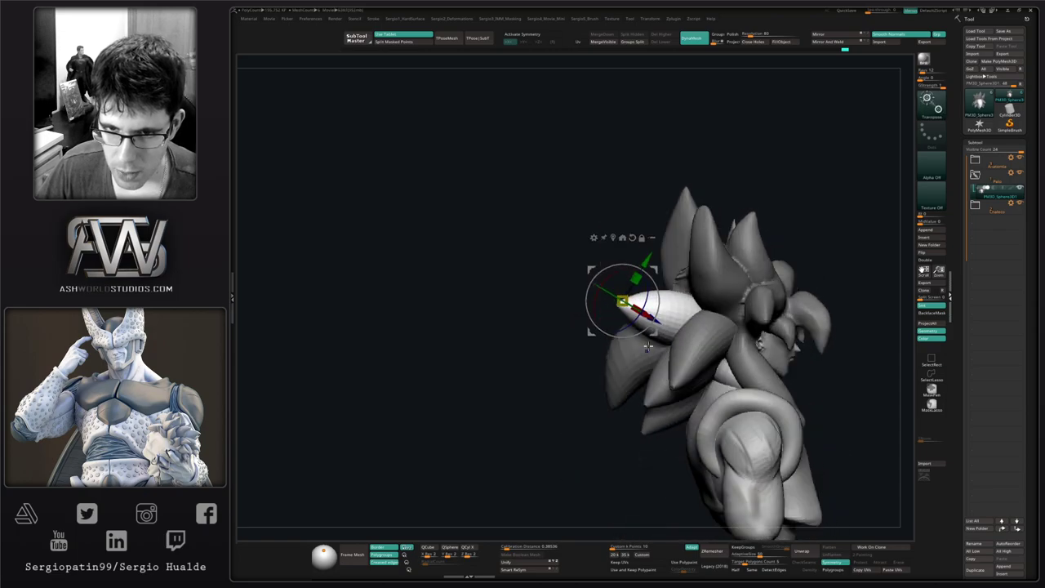
Curve the upper back lock's tip downward with the Move brush to give it an arched profile.
key("q")
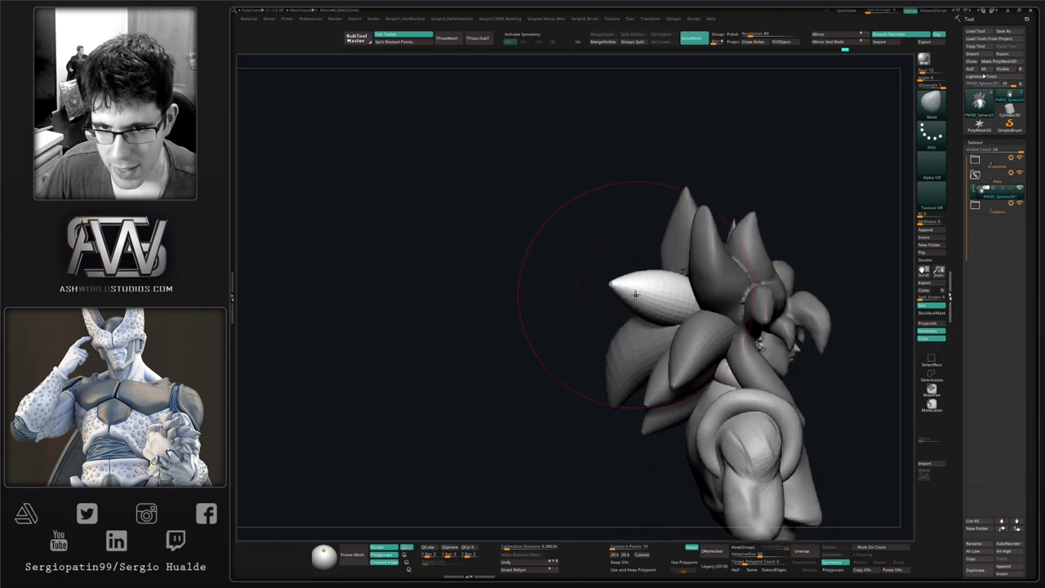
right_click_drag(635, 294, 592, 317)
left_click_drag(605, 290, 605, 316)
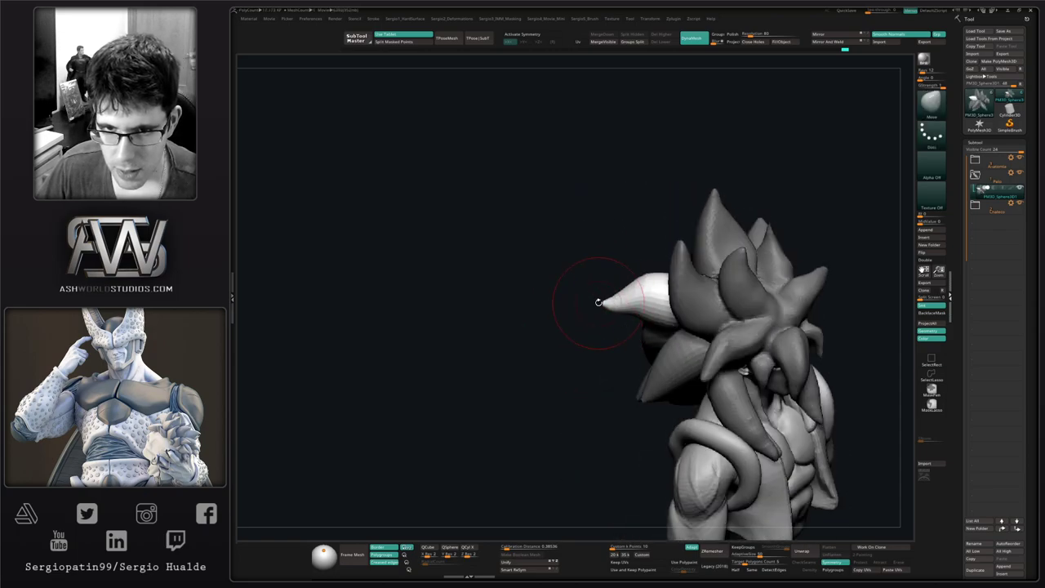
right_click_drag(598, 302, 645, 323)
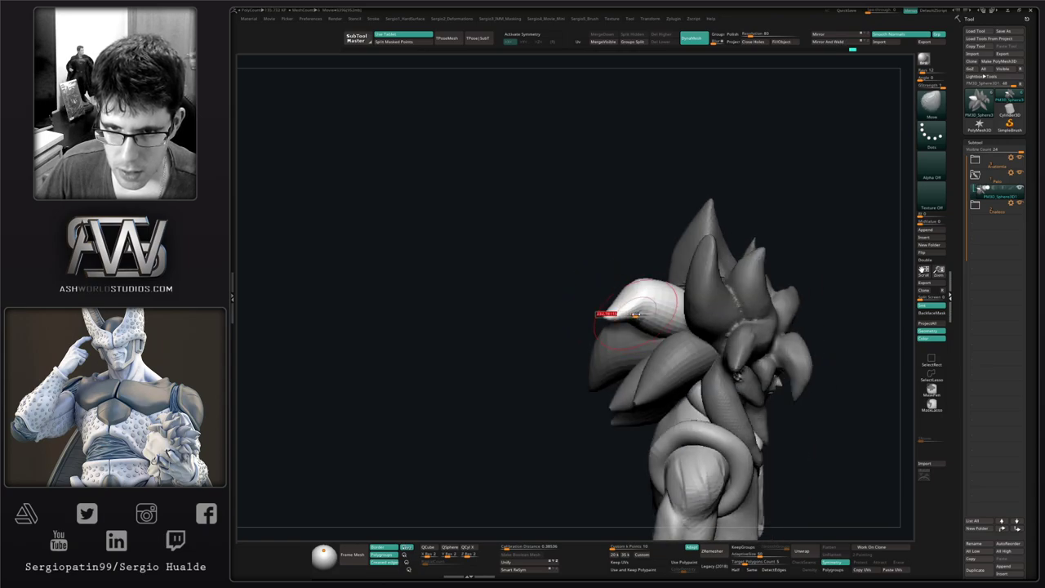
left_click_drag(602, 311, 596, 323)
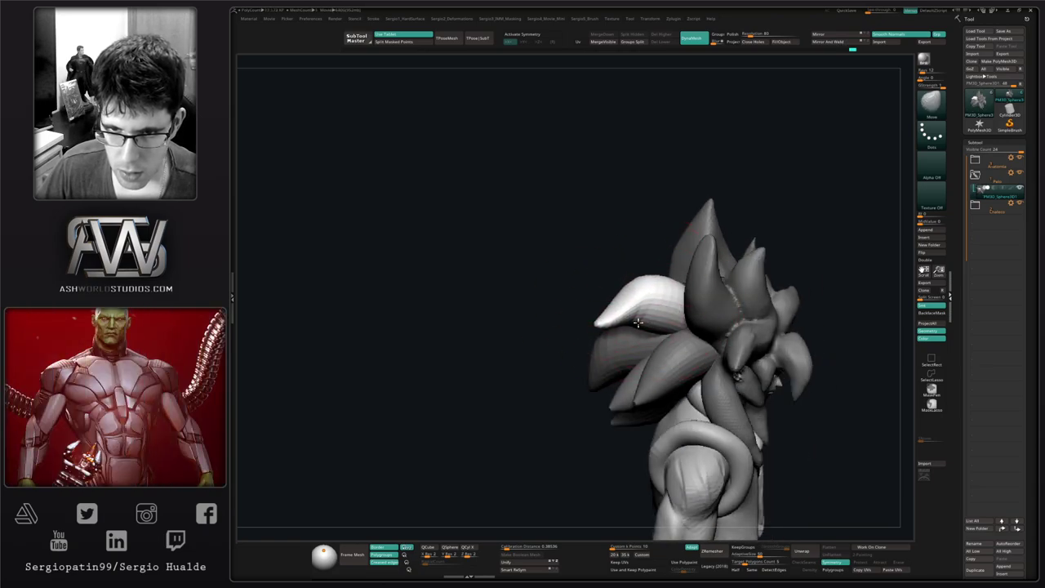
right_click_drag(656, 332, 632, 355)
mouse_move(705, 351)
right_mouse_down("alt")
mouse_move(610, 360)
mouse_move(677, 378)
mouse_move(711, 367)
mouse_move(702, 371)
right_mouse_up("alt")
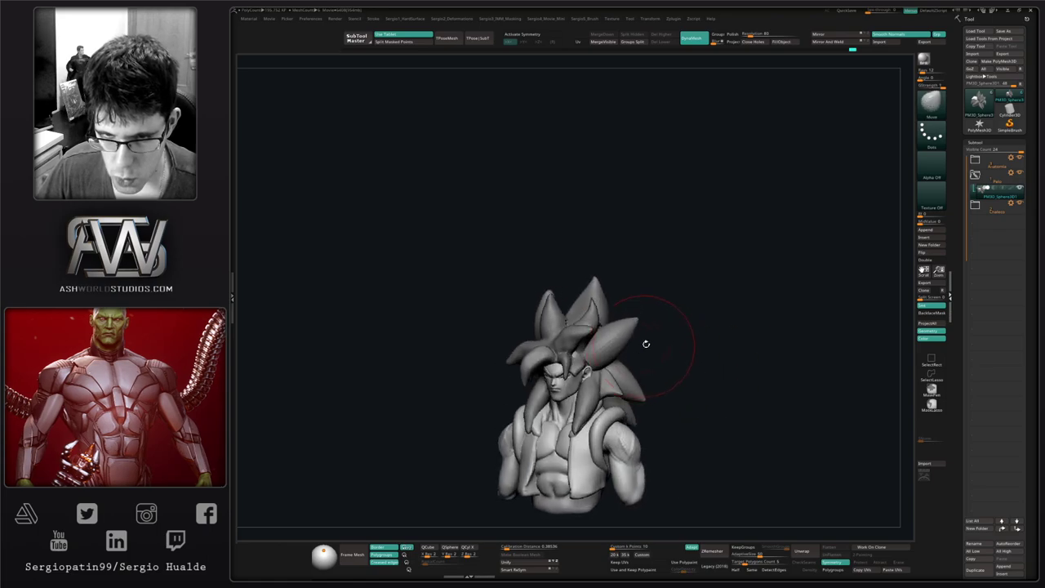
Isolate the large spike above the character's left ear and reshape it with the Move brush from several angles.
key("w")
left_click_drag(641, 351, 648, 359, "ctrl")
left_click(617, 343, "ctrl")
key("q")
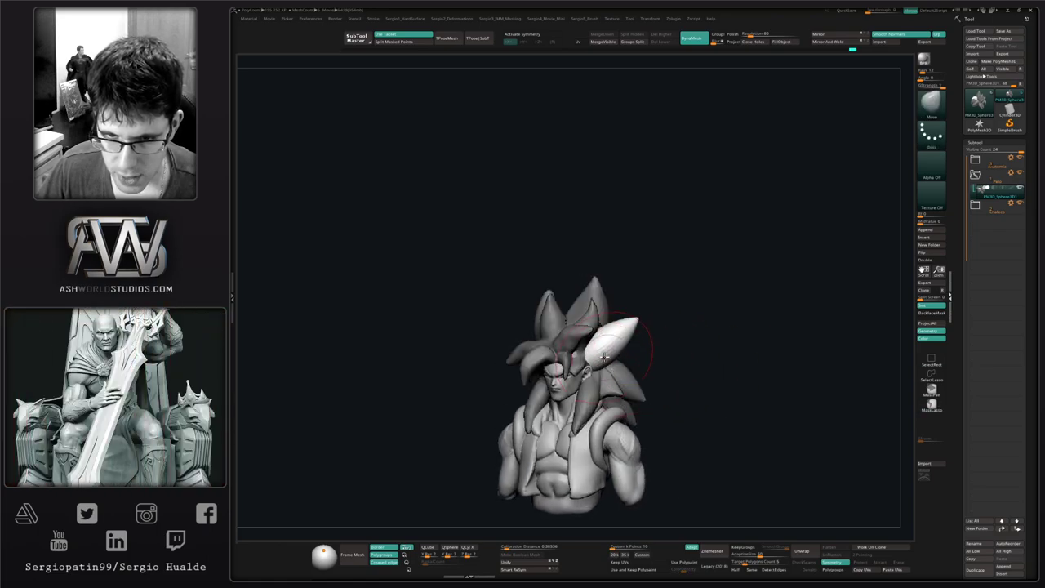
right_click_drag(606, 377, 618, 361)
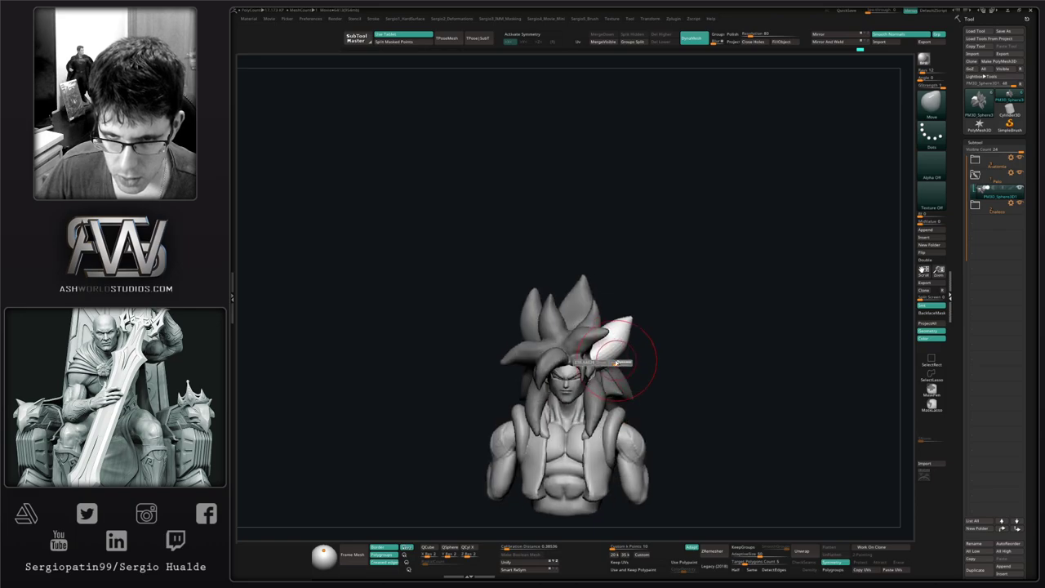
right_click_drag(607, 322, 576, 327)
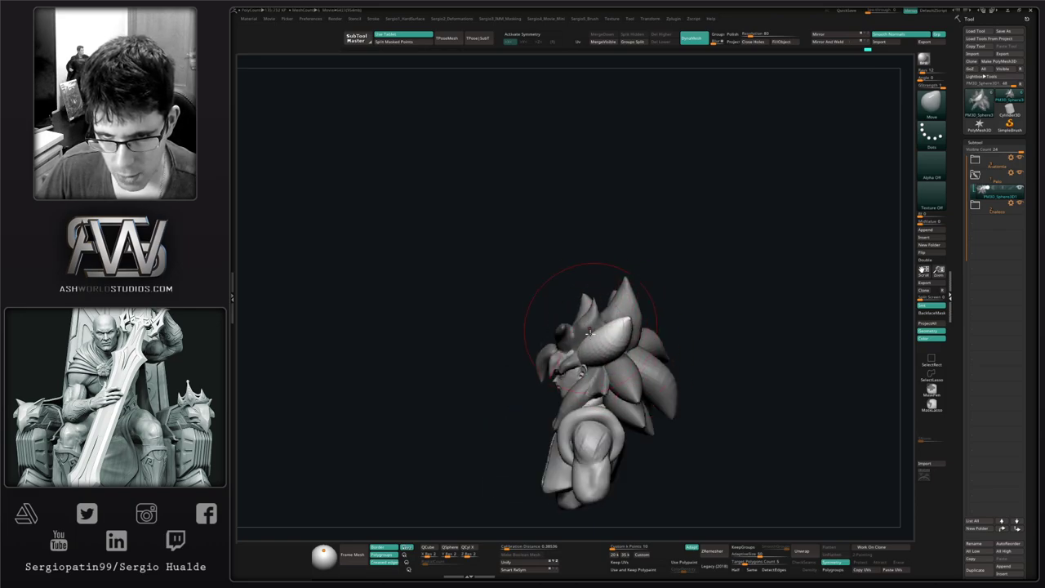
right_click_drag(599, 358, 574, 355)
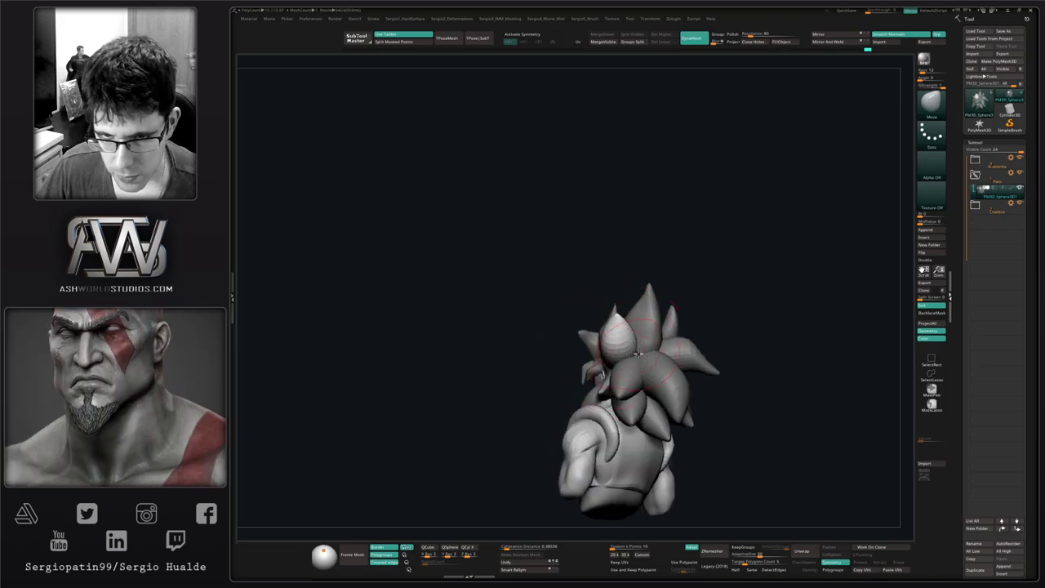
mouse_move(651, 356)
right_mouse_down()
mouse_move(639, 369)
mouse_move(655, 386)
mouse_move(698, 391)
right_mouse_up()
Reshape and smooth the lower end of the long front lock on the character's left side.
right_click_drag(757, 302, 721, 324)
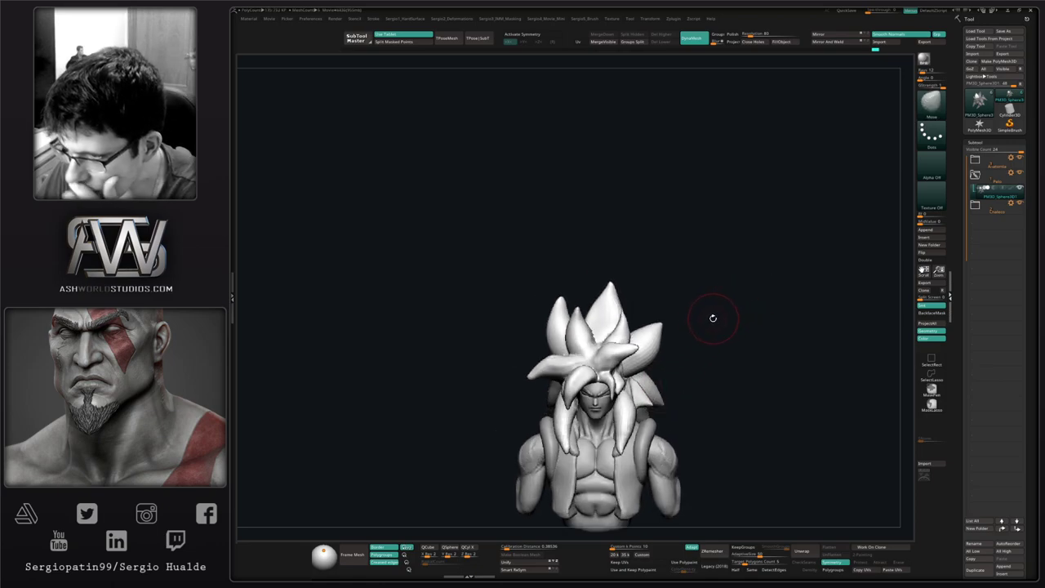
right_click_drag(720, 321, 709, 317)
mouse_move(642, 378)
right_mouse_down("alt")
mouse_move(643, 351)
mouse_move(629, 374)
mouse_move(629, 321)
mouse_move(599, 325)
right_mouse_up("alt")
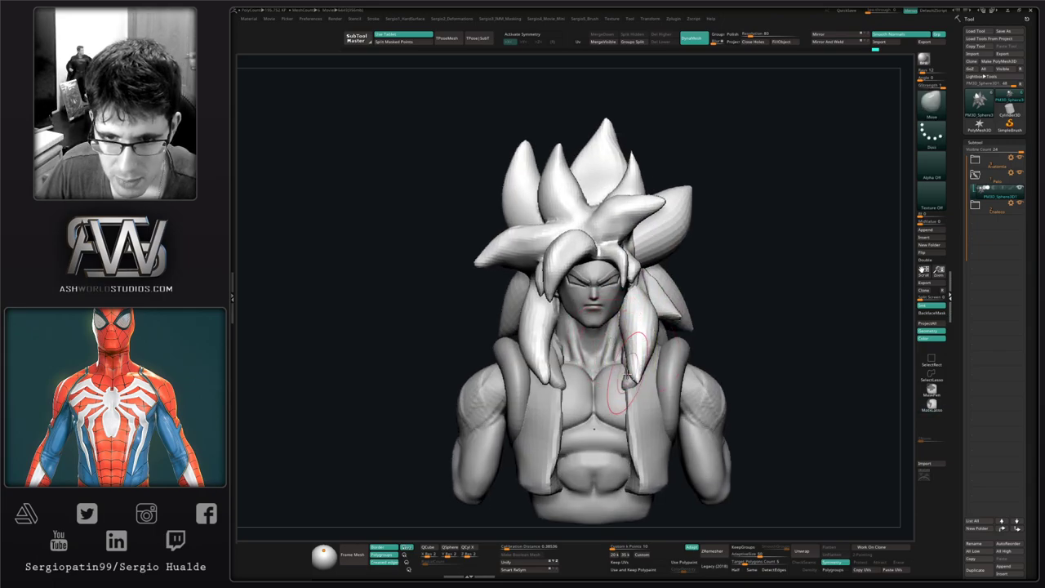
right_click_drag(638, 367, 638, 387)
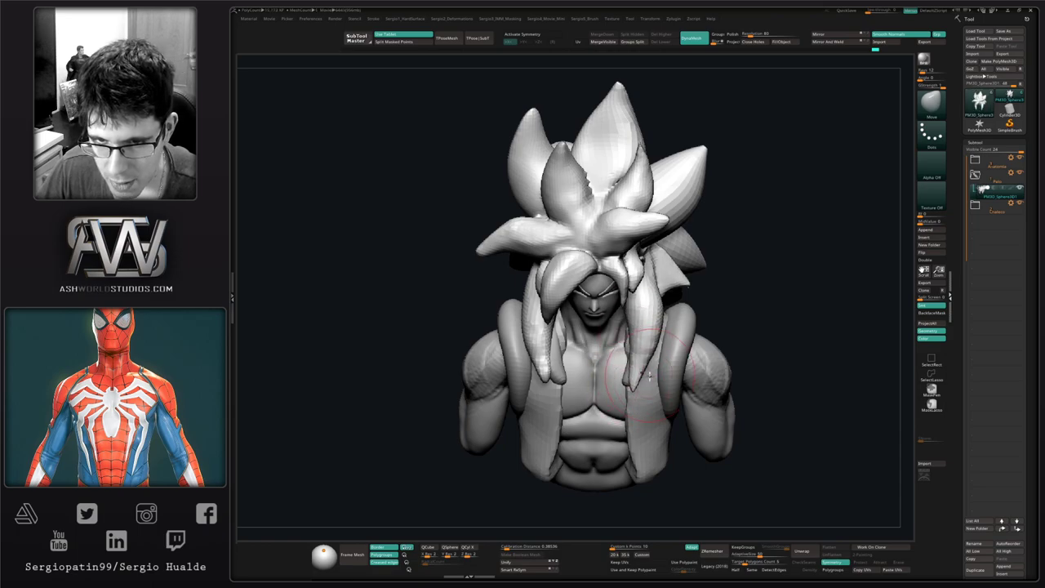
left_click_drag(627, 403, 644, 357, "shift")
right_click_drag(645, 357, 643, 336)
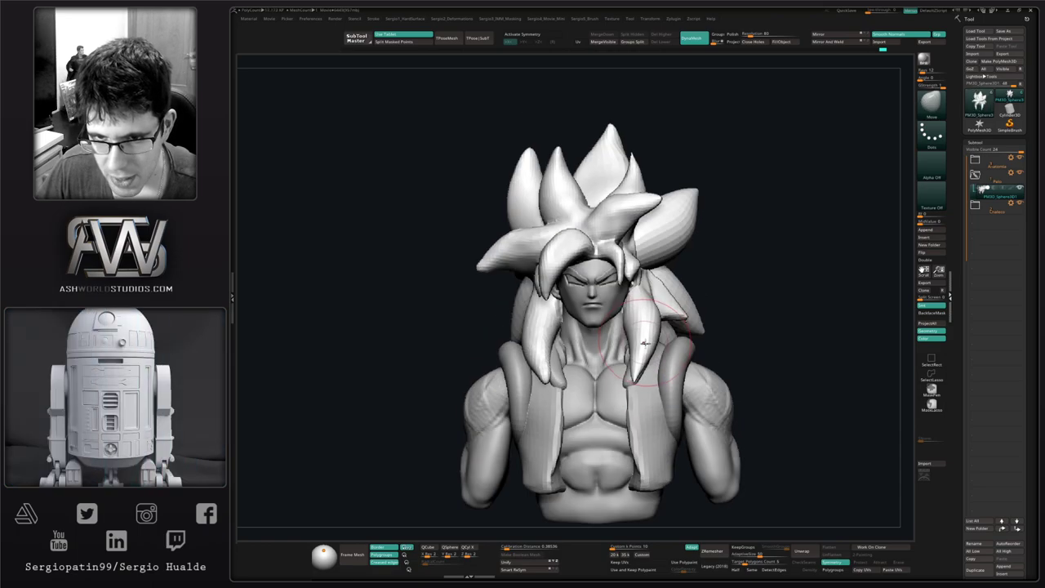
Adjust the root of the side lock around the character's right ear with the Move brush.
mouse_move(560, 394)
right_mouse_down()
mouse_move(551, 385)
mouse_move(605, 356)
right_mouse_up()
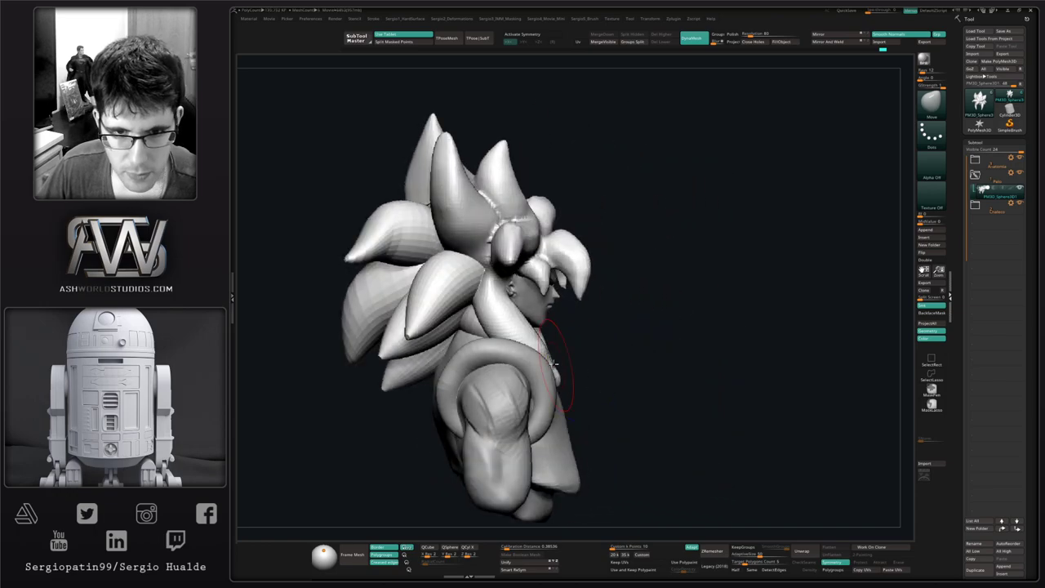
left_click_drag(501, 314, 498, 309)
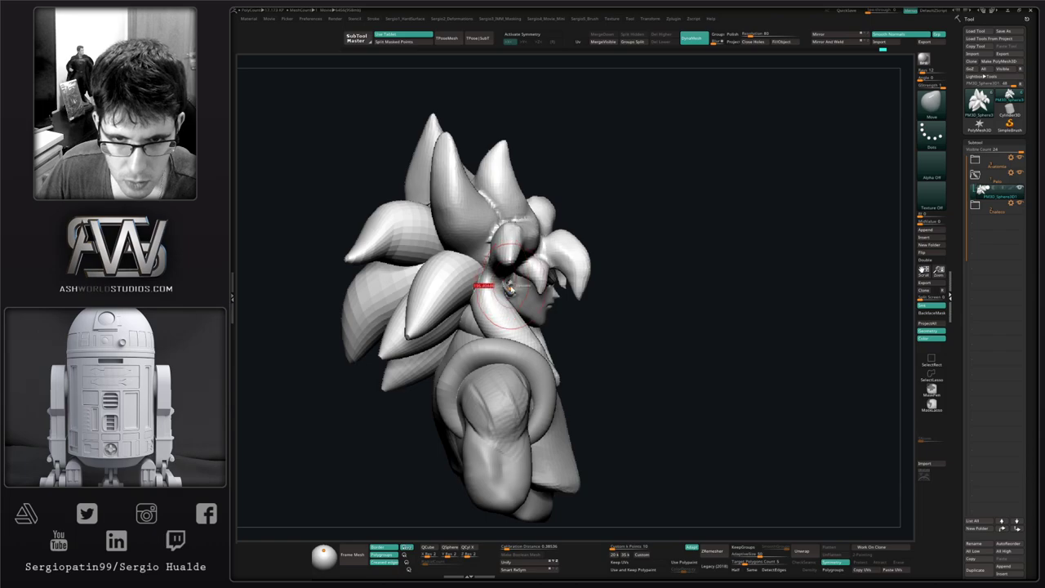
right_click_drag(521, 281, 508, 275)
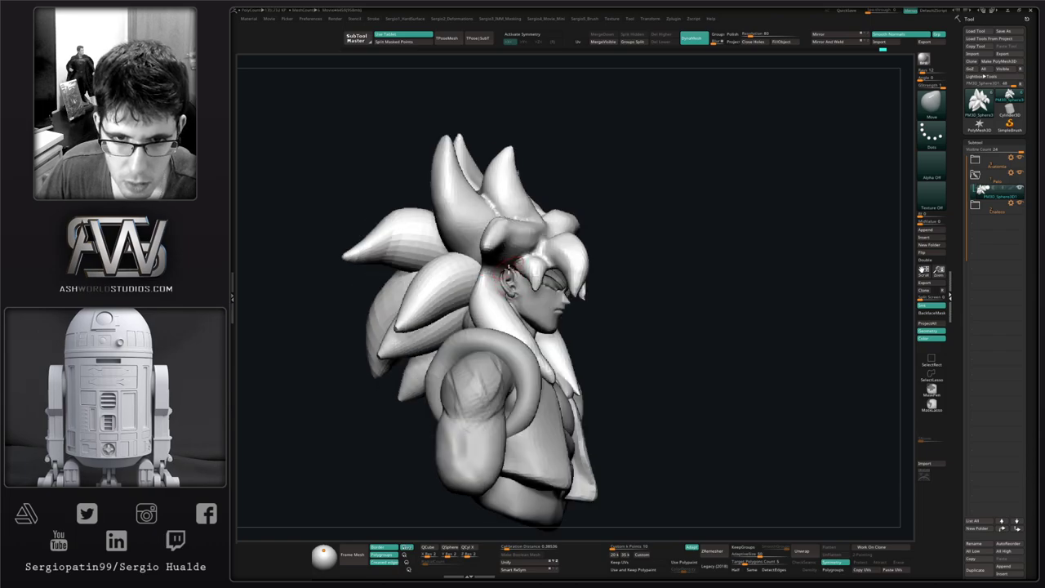
right_click_drag(497, 277, 550, 334)
Pull the tip of the character's left front lock down over the chest and smooth it.
key("shift")
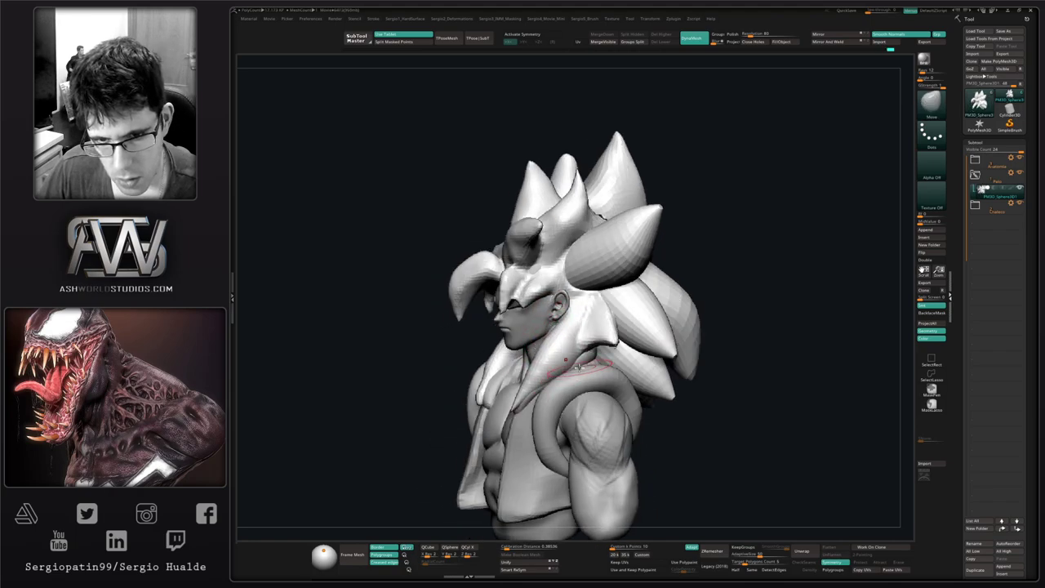
left_click_drag(545, 387, 540, 393)
mouse_move(423, 412)
left_mouse_down()
mouse_move(522, 426)
mouse_move(545, 447)
left_mouse_up()
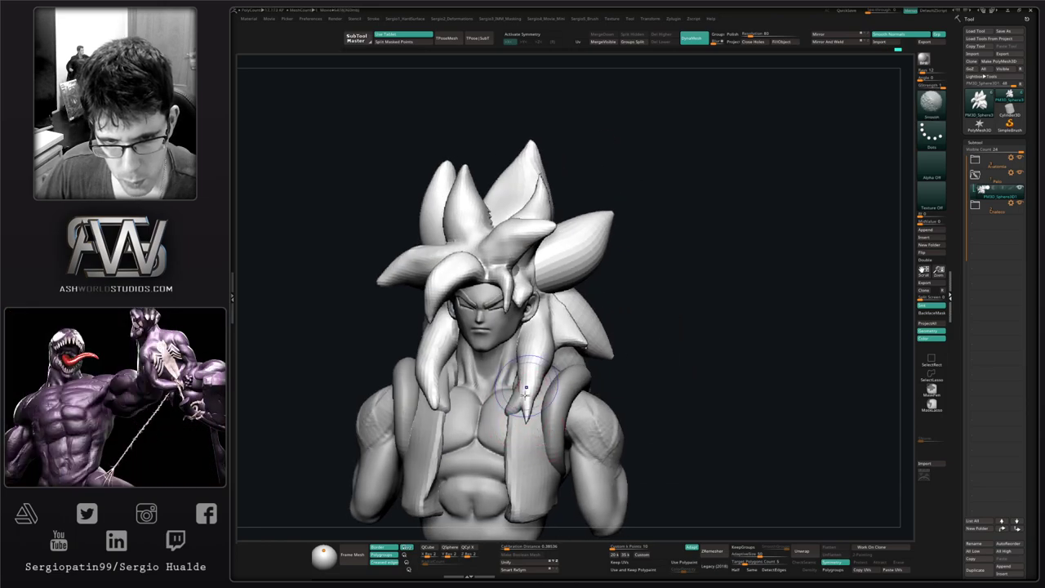
Smooth the long front lock on the character's left side and adjust its tip with the Move brush.
right_click_drag(525, 395, 466, 380)
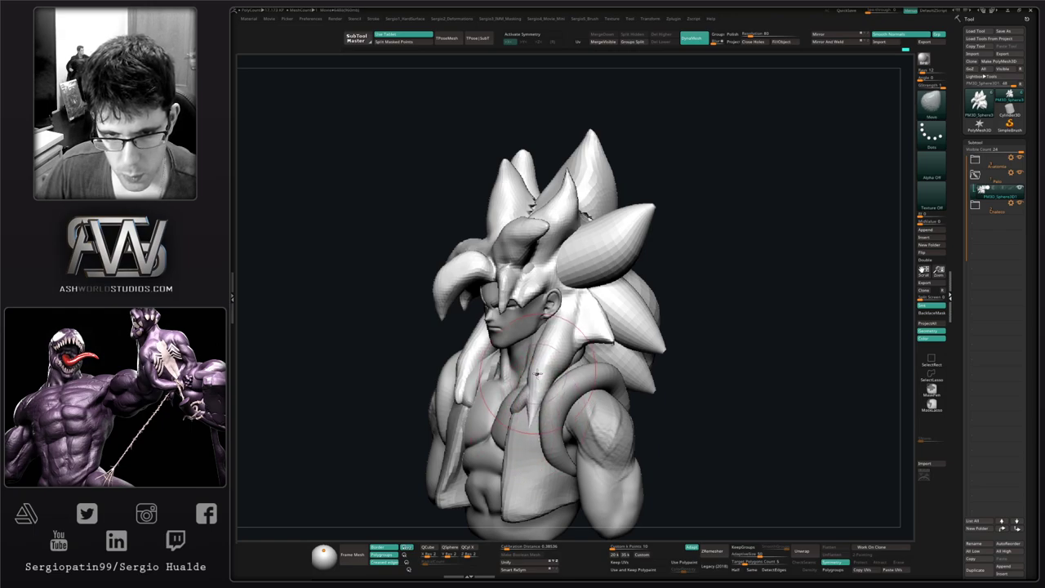
left_click_drag(549, 352, 535, 399, "shift")
right_click_drag(531, 414, 502, 412)
key("b")
key("i")
key("n")
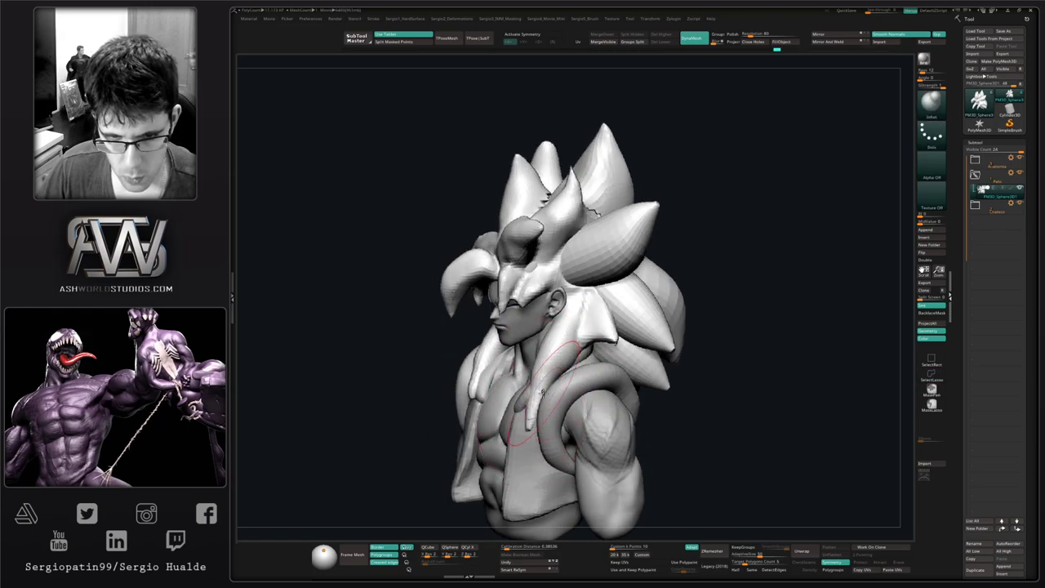
key("b")
key("m")
key("v")
left_click_drag(536, 412, 530, 425)
right_click_drag(543, 426, 507, 419)
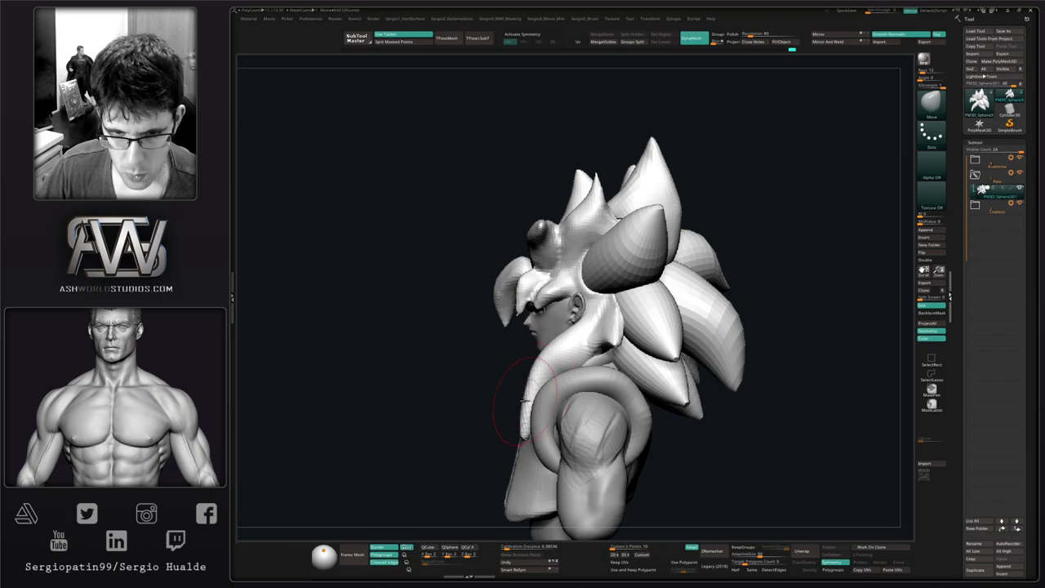
Isolate the hair, then reshape and smooth the lower end of the long front lock on the character's right side.
right_click_drag(514, 402, 550, 408)
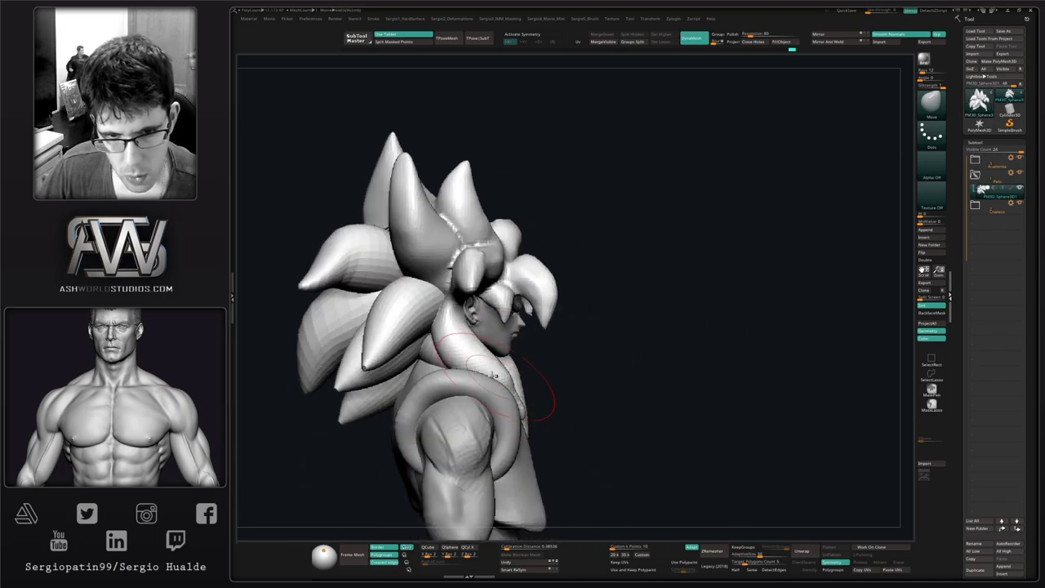
key("alt+s")
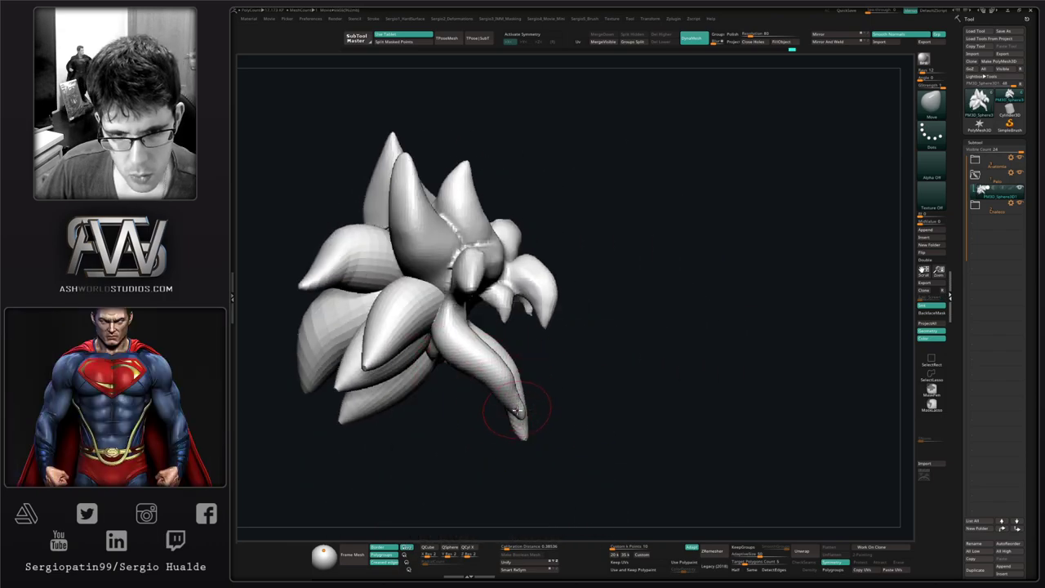
left_click_drag(519, 403, 521, 417)
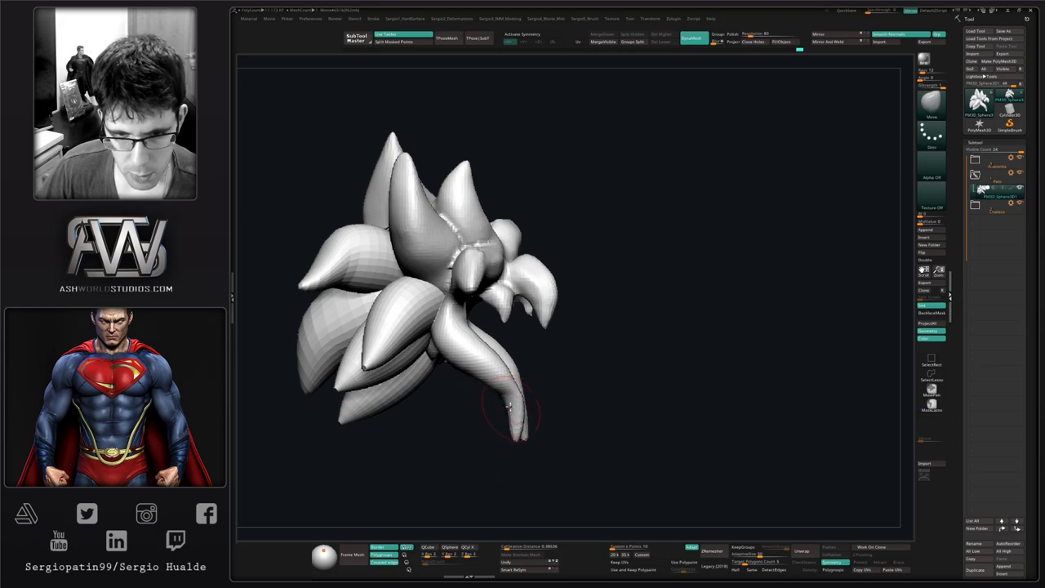
key("b")
key("i")
key("n")
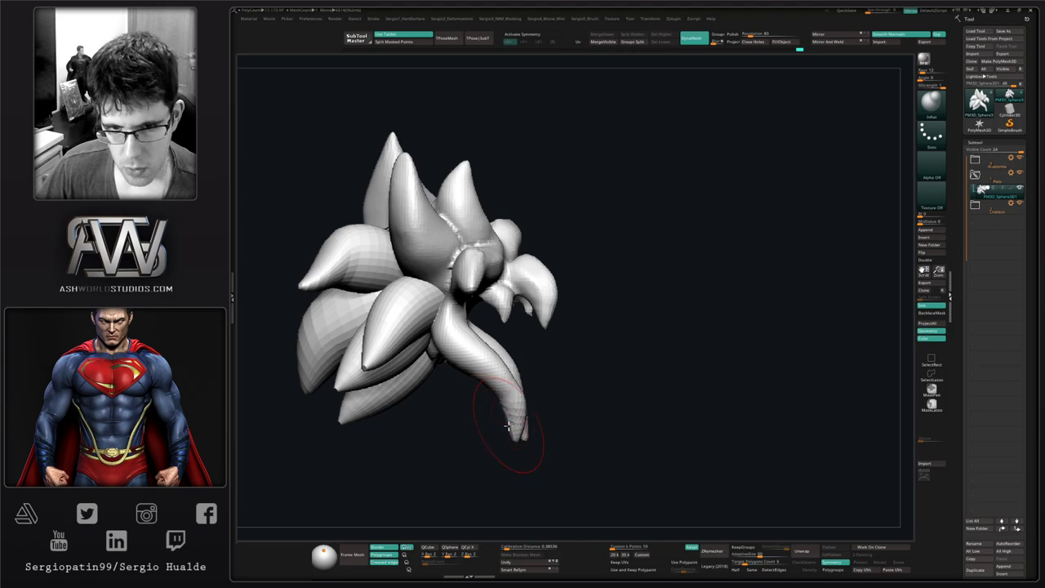
left_click_drag(514, 421, 518, 404, "shift")
left_click_drag(429, 391, 371, 421)
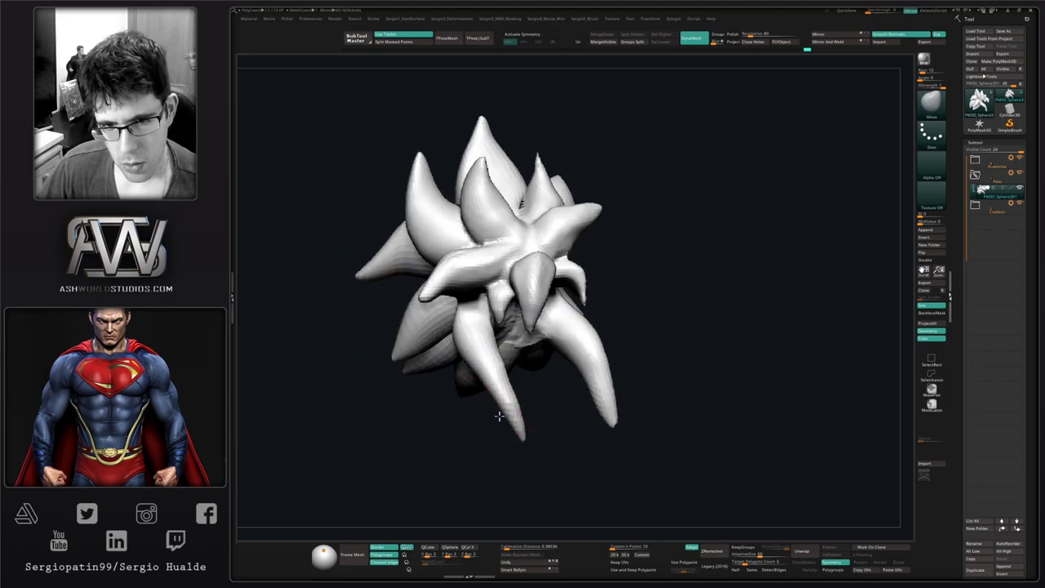
key("alt+s")
left_click_drag(506, 419, 501, 408, "shift")
Move the tip of the character's left front lock slightly inward over the chest.
key("b")
key("m")
key("v")
left_click_drag(634, 429, 617, 437)
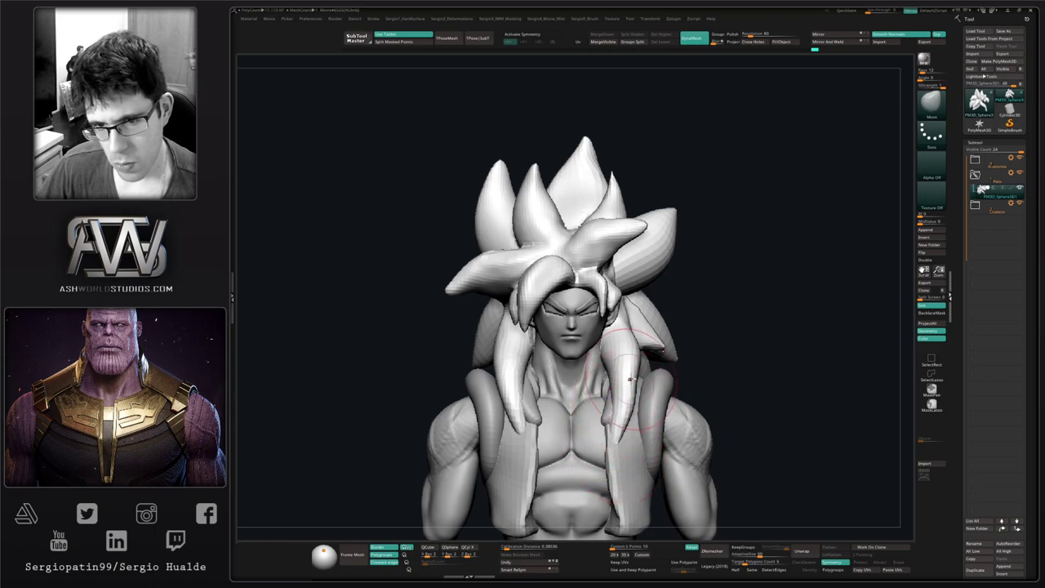
Select the vest and pull its back side edges outward to the armhole rings with the Move brush.
right_click_drag(618, 450, 618, 384, "ctrl")
mouse_move(618, 384)
right_mouse_down()
mouse_move(586, 392)
mouse_move(617, 392)
right_mouse_up()
right_click_drag(617, 392, 616, 431, "alt")
mouse_move(616, 431)
right_mouse_down("ctrl")
mouse_move(614, 457)
mouse_move(611, 333)
right_mouse_up("ctrl")
right_click_drag(718, 378, 722, 314, "alt")
mouse_move(722, 313)
right_mouse_down()
mouse_move(739, 315)
mouse_move(721, 317)
right_mouse_up()
left_click(695, 405, "alt")
right_click_drag(695, 405, 519, 416, "ctrl")
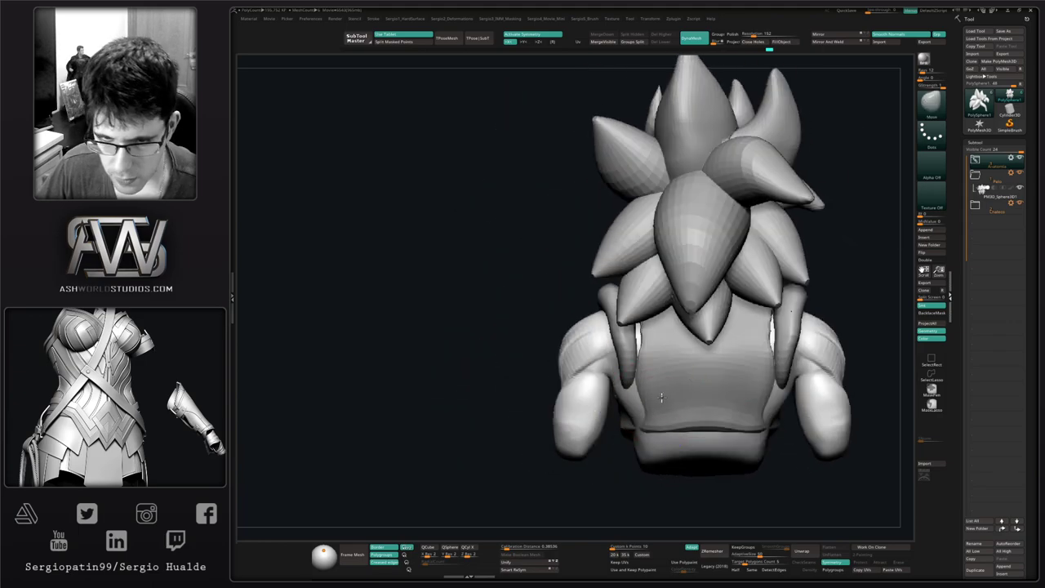
left_click(656, 392, "alt")
right_click_drag(653, 389, 651, 375)
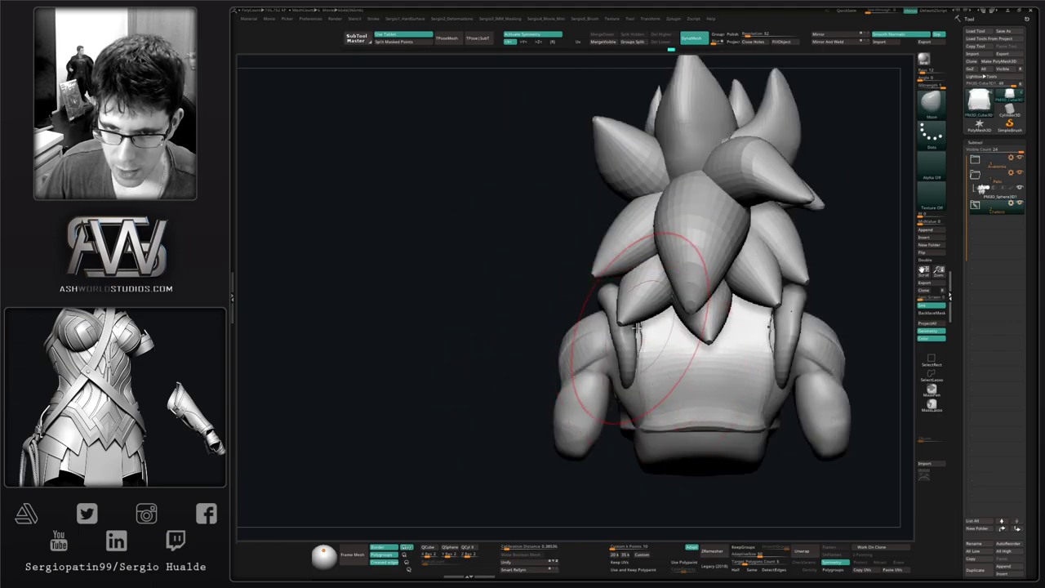
left_click_drag(639, 333, 623, 331)
left_click_drag(634, 409, 624, 412)
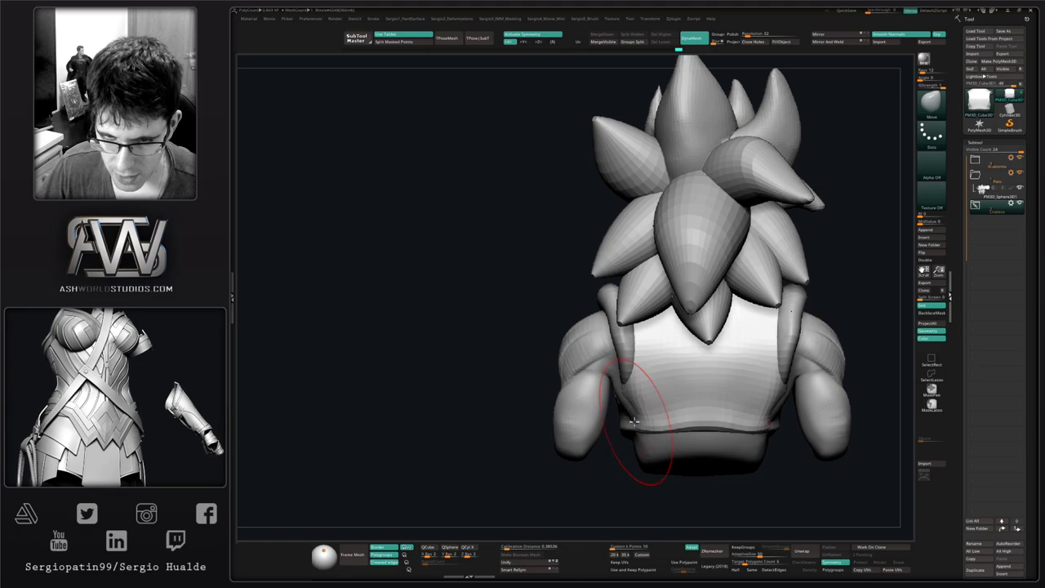
Reshape the lower sides of the vest around the waist with the Move brush from back and front.
right_click_drag(640, 423, 620, 395)
left_click_drag(620, 395, 608, 396)
mouse_move(609, 396)
right_mouse_down()
mouse_move(637, 425)
mouse_move(706, 457)
right_mouse_up()
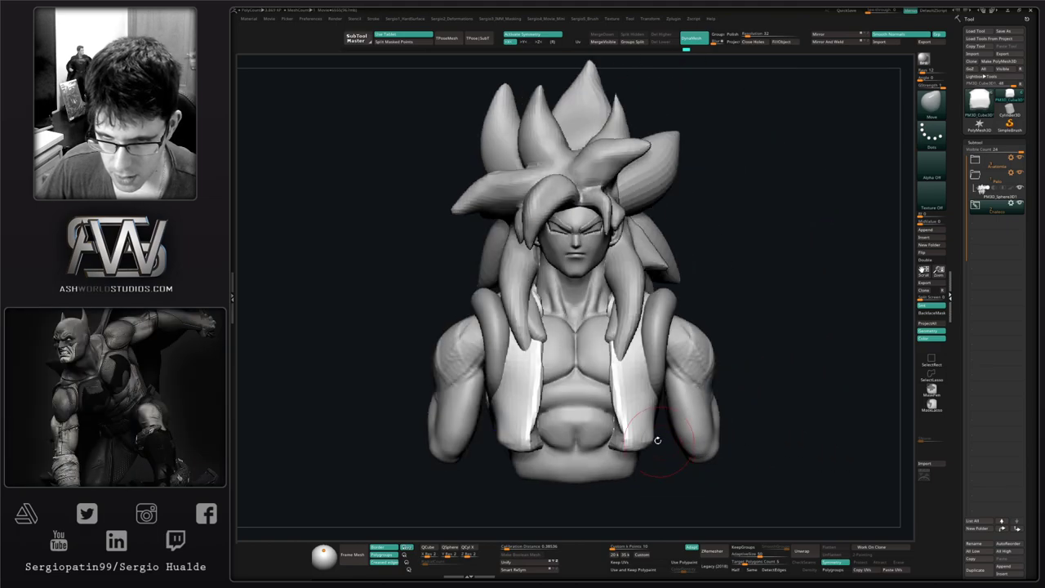
left_click_drag(656, 439, 646, 436)
right_click_drag(646, 435, 625, 439)
left_click_drag(664, 439, 667, 437)
right_click_drag(668, 436, 688, 438)
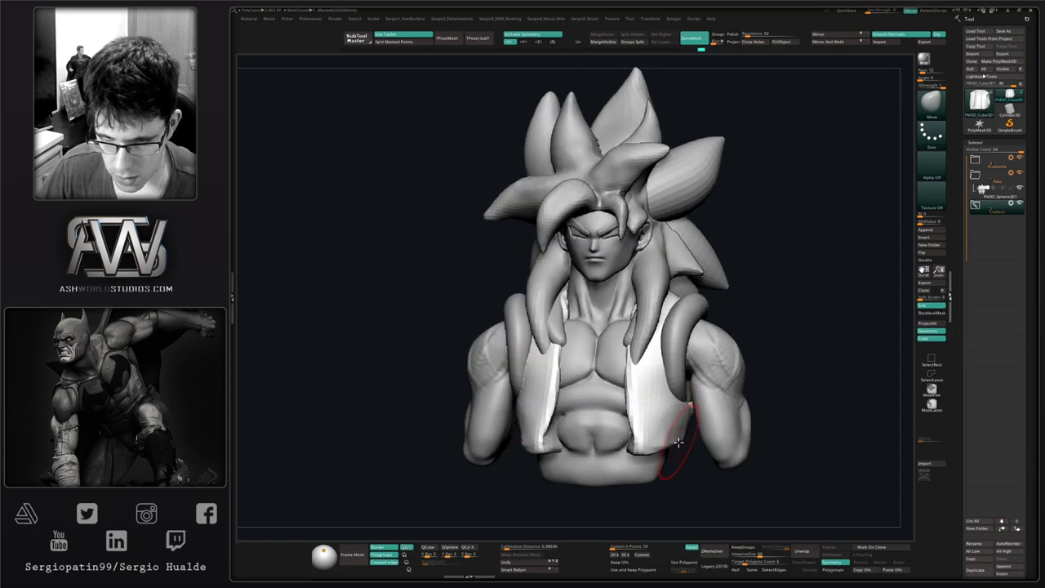
right_click_drag(678, 442, 687, 442)
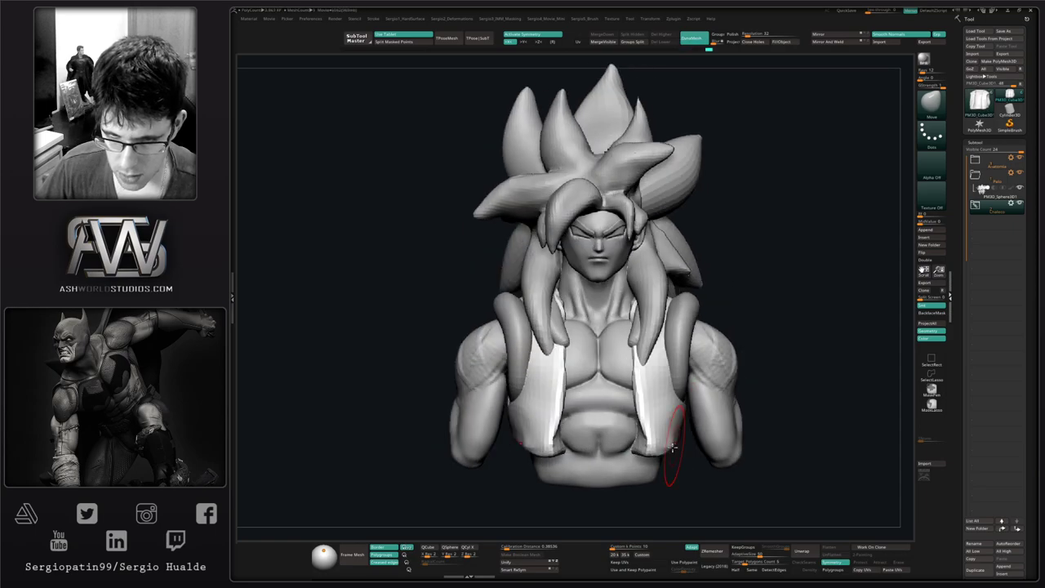
Select the vest's armhole rings and reshape them around the arms with the Move brush from front and back.
left_click(676, 380, "alt")
left_click_drag(684, 421, 691, 425)
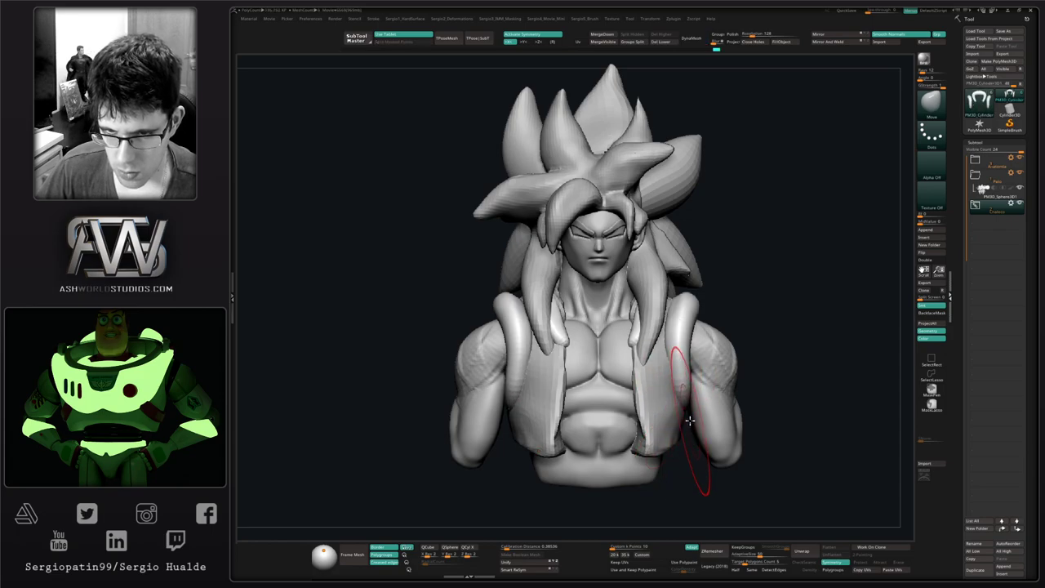
right_click_drag(695, 424, 594, 398)
left_click_drag(673, 414, 666, 427)
left_click_drag(667, 372, 655, 362)
key("s")
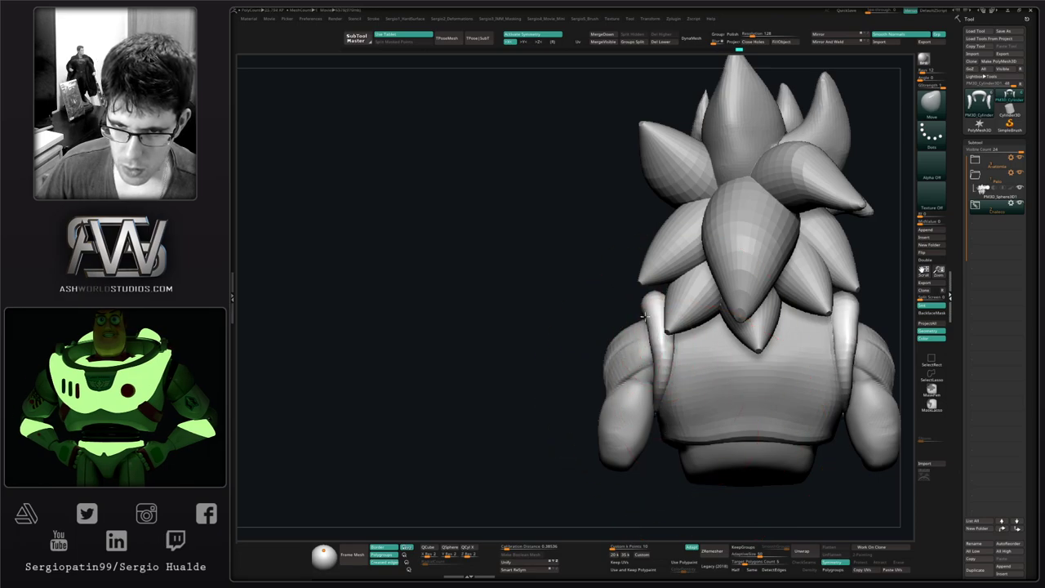
right_click_drag(655, 361, 696, 392)
key("s")
mouse_move(688, 353)
left_mouse_down()
mouse_move(703, 352)
mouse_move(688, 346)
left_mouse_up()
left_click_drag(701, 403, 693, 401)
Smooth the armhole rings and adjust their lower ends under the arms with the Move brush.
right_click_drag(690, 422, 695, 399)
left_click_drag(695, 399, 693, 418, "shift")
right_click_drag(692, 418, 700, 397)
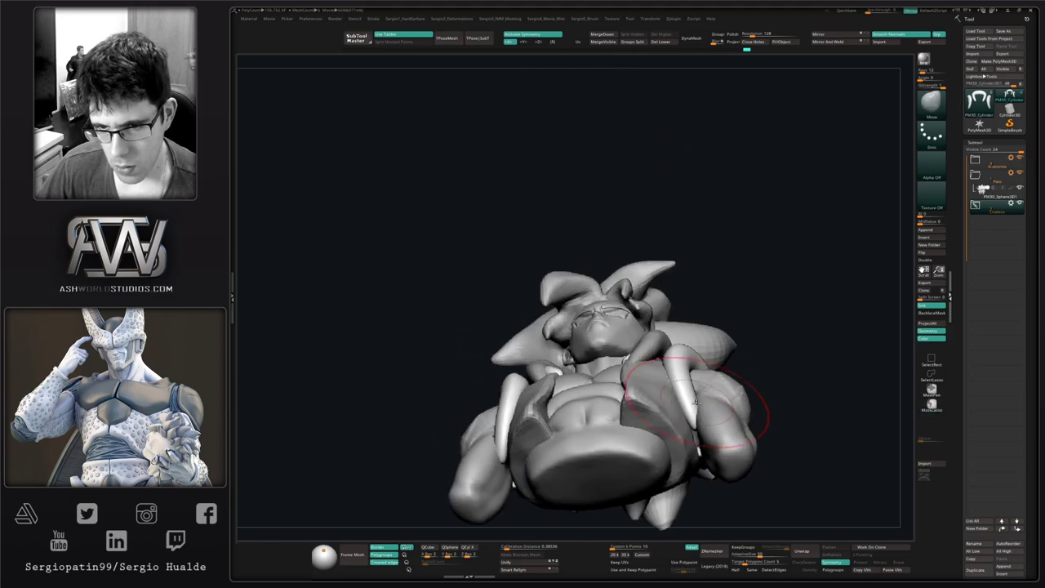
key("alt+s")
left_click_drag(700, 432, 688, 430)
key("alt+s")
right_click_drag(690, 390, 684, 413)
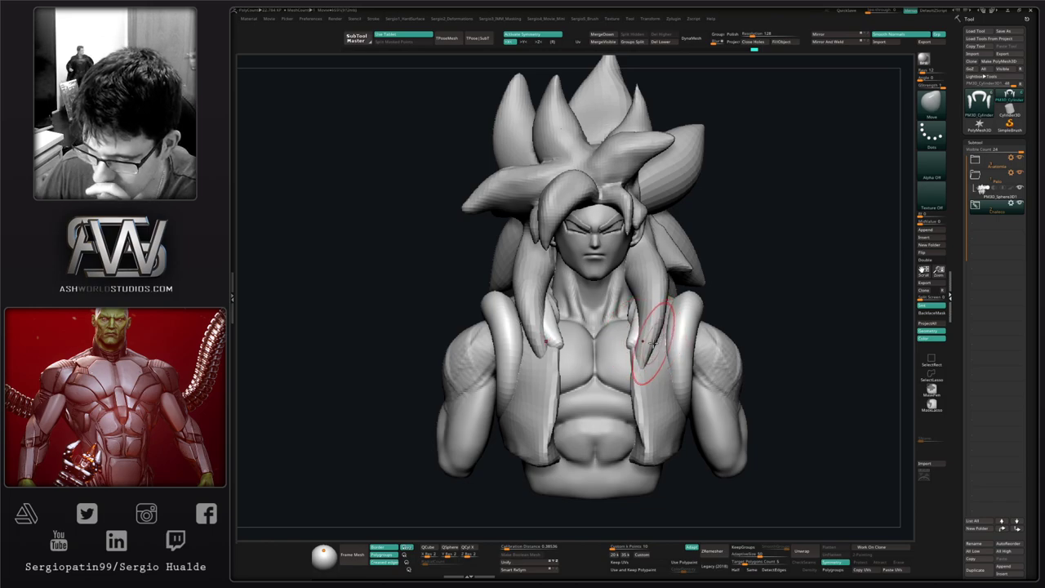
Reshape the vest trim at the base of the neck with the Move brush in side view.
left_click_drag(794, 342, 643, 396)
left_click_drag(641, 320, 633, 332)
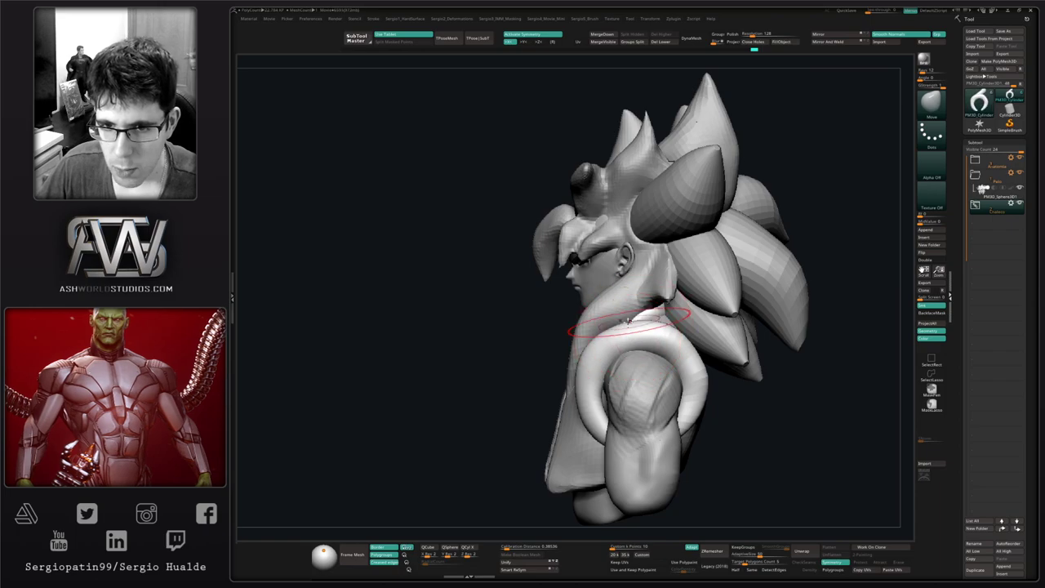
mouse_move(695, 403)
right_mouse_down()
mouse_move(692, 354)
mouse_move(632, 337)
right_mouse_up()
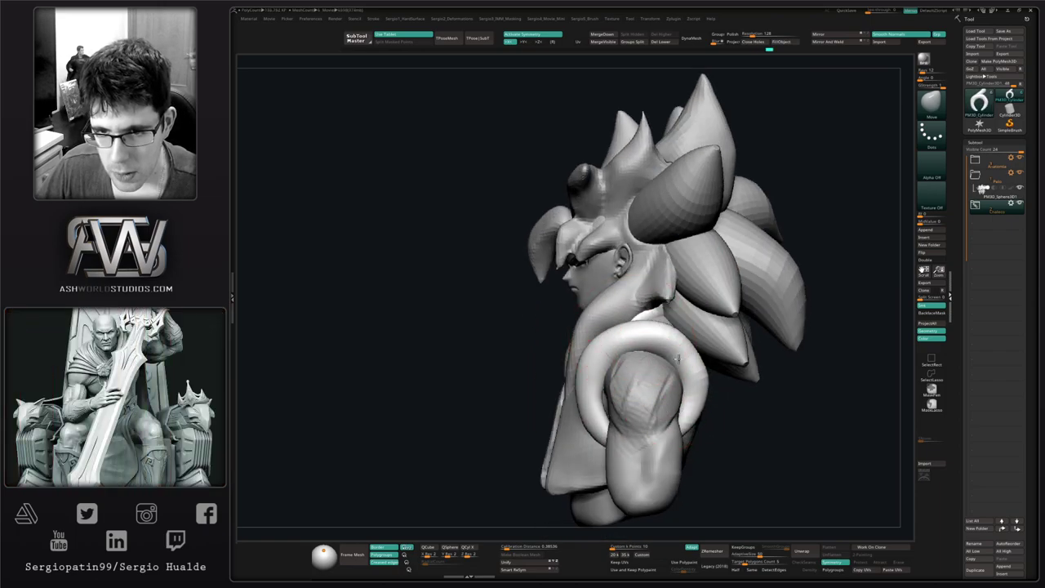
right_click_drag(618, 382, 667, 396, "ctrl")
right_click_drag(680, 355, 698, 371, "alt")
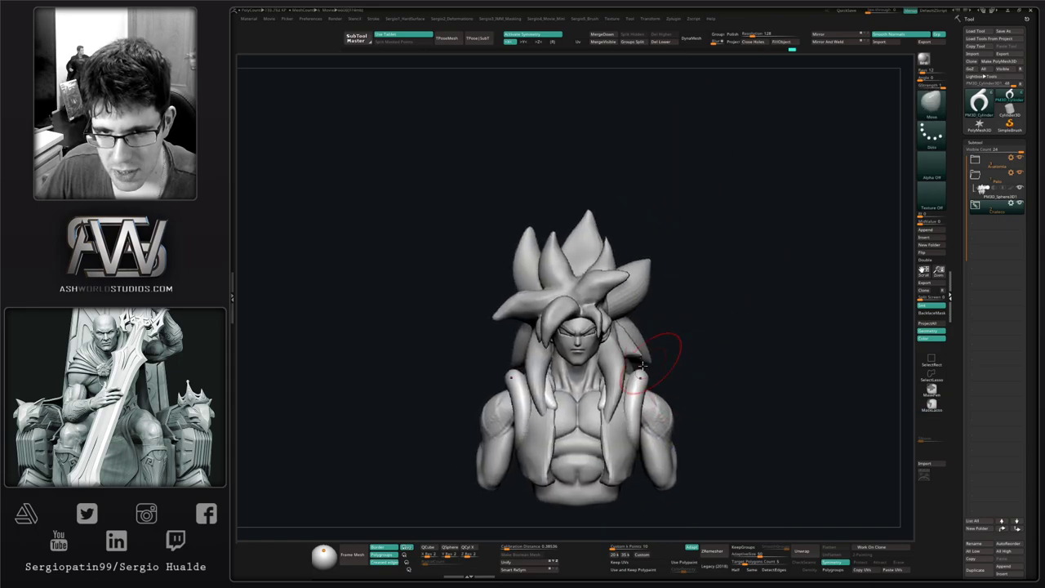
right_click_drag(627, 366, 590, 419, "ctrl")
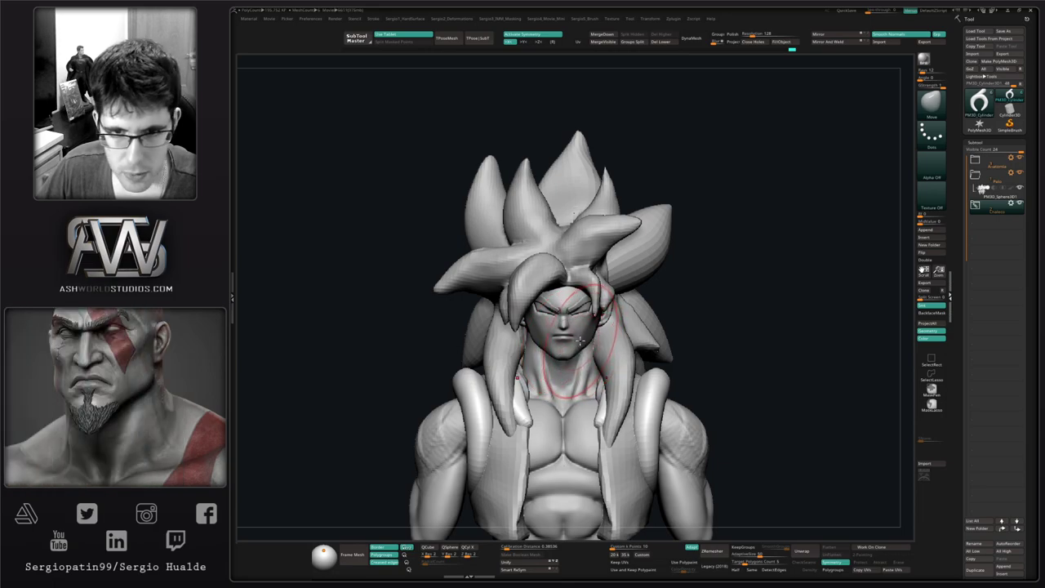
Select the head and lower it slightly along the vertical axis with the transform gizmo.
left_click(580, 339, "alt")
key("w")
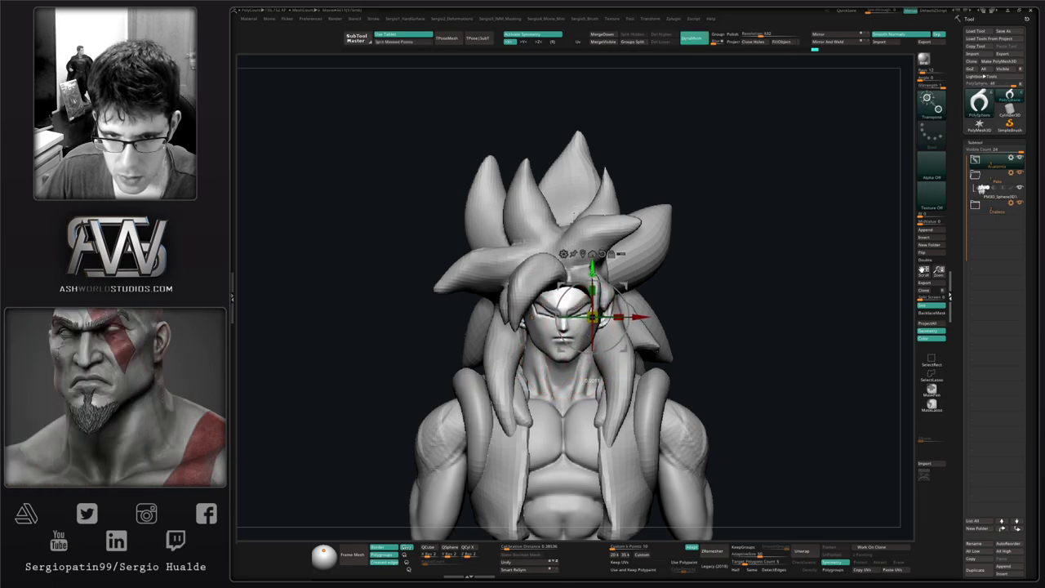
right_click_drag(598, 200, 612, 262, "ctrl")
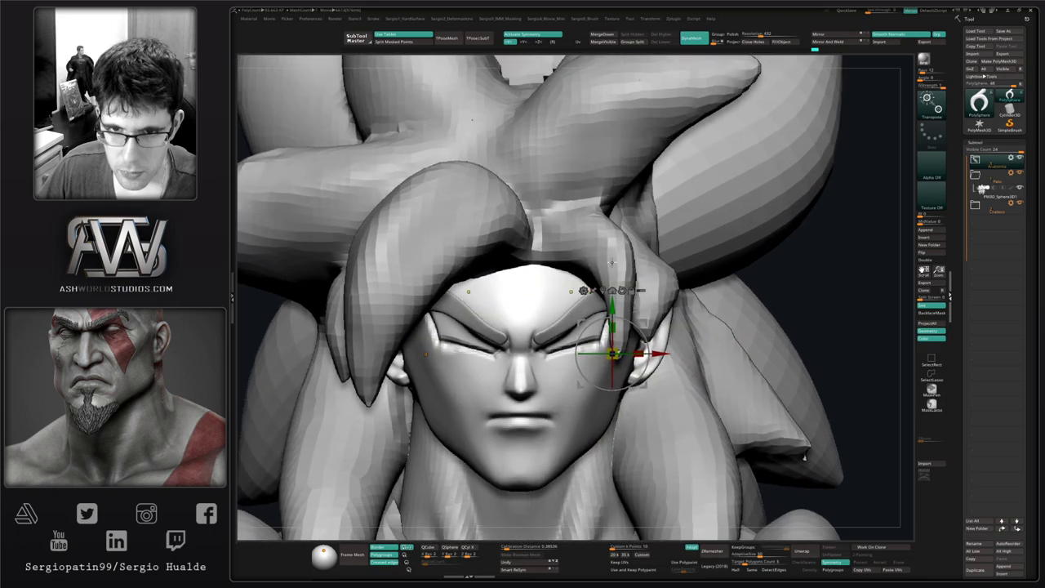
left_click(576, 317, "ctrl+shift")
left_click(557, 367, "ctrl+shift")
right_click_drag(558, 363, 578, 177, "ctrl")
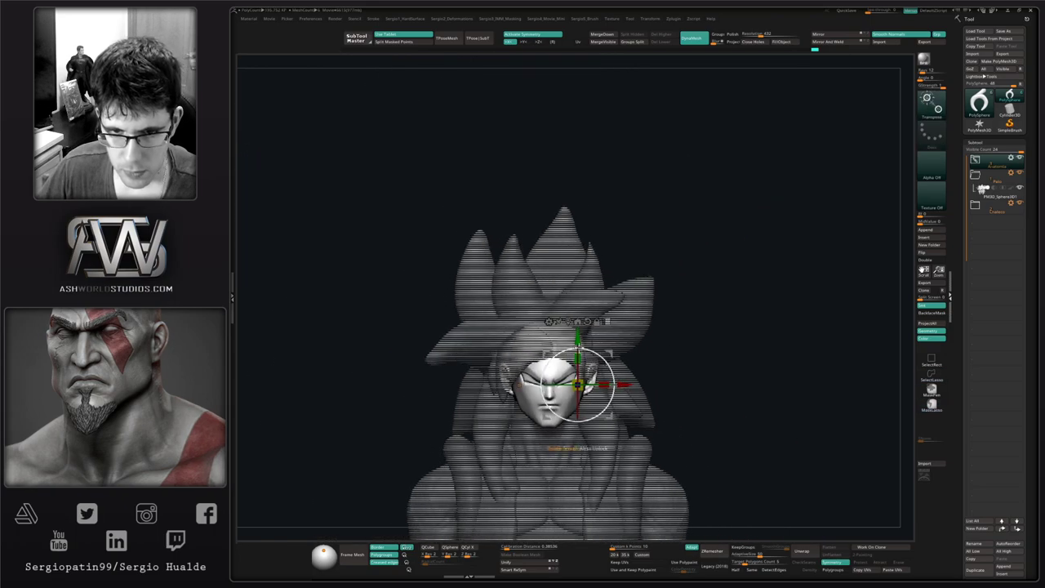
left_click_drag(578, 342, 578, 347)
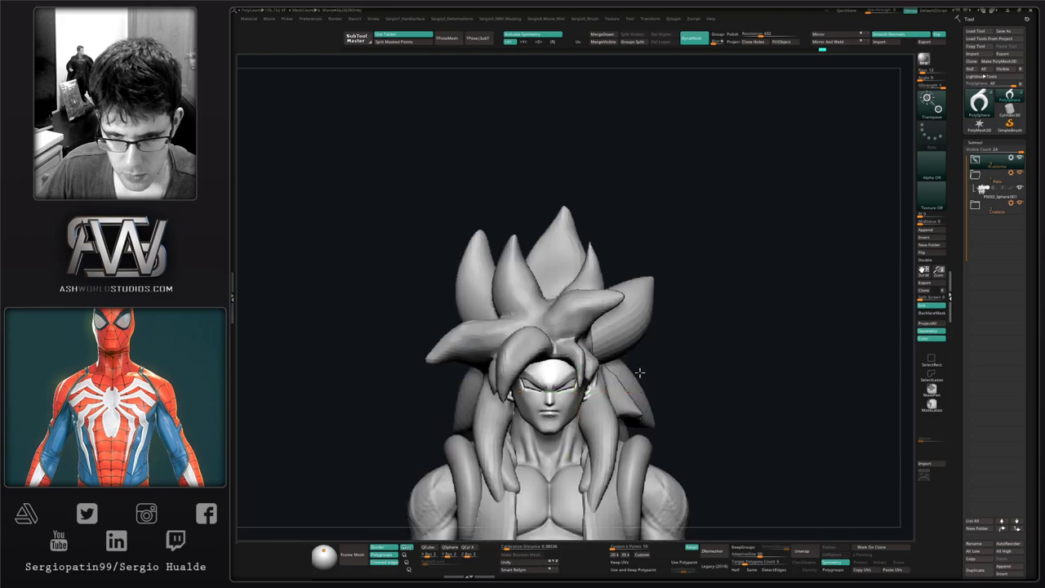
right_click_drag(642, 370, 643, 343, "ctrl")
right_click_drag(644, 379, 646, 316, "alt")
key("q")
right_click_drag(624, 359, 643, 379, "ctrl")
mouse_move(643, 379)
right_mouse_down()
mouse_move(665, 380)
mouse_move(639, 380)
right_mouse_up()
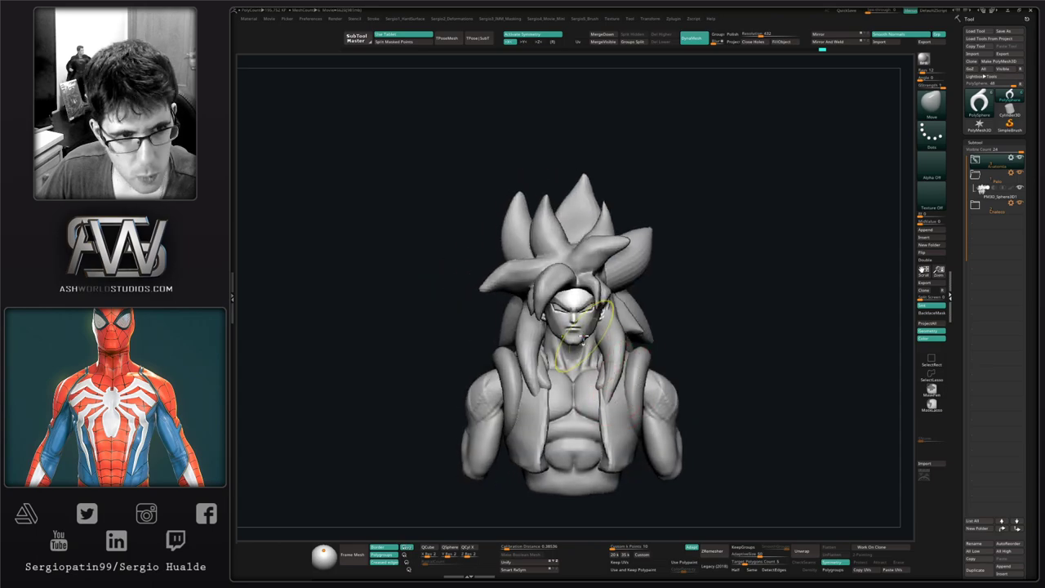
Lasso-mask the long front locks of the hair in side view and invert the mask to leave only them editable.
mouse_move(585, 340)
right_mouse_down("ctrl")
mouse_move(602, 391)
mouse_move(557, 404)
mouse_move(566, 387)
mouse_move(656, 405)
mouse_move(599, 397)
right_mouse_up("ctrl")
right_click_drag(530, 329, 533, 369, "ctrl")
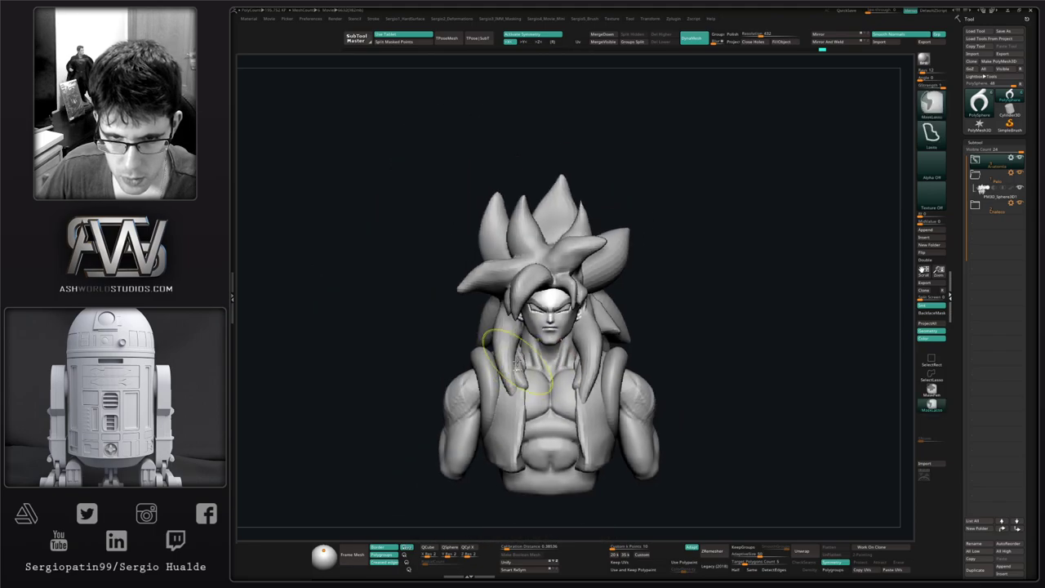
right_click_drag(490, 346, 574, 328)
left_click(549, 333, "alt")
key("alt+s")
left_click_drag(589, 286, 582, 284, "ctrl")
left_click_drag(615, 410, 677, 372, "ctrl")
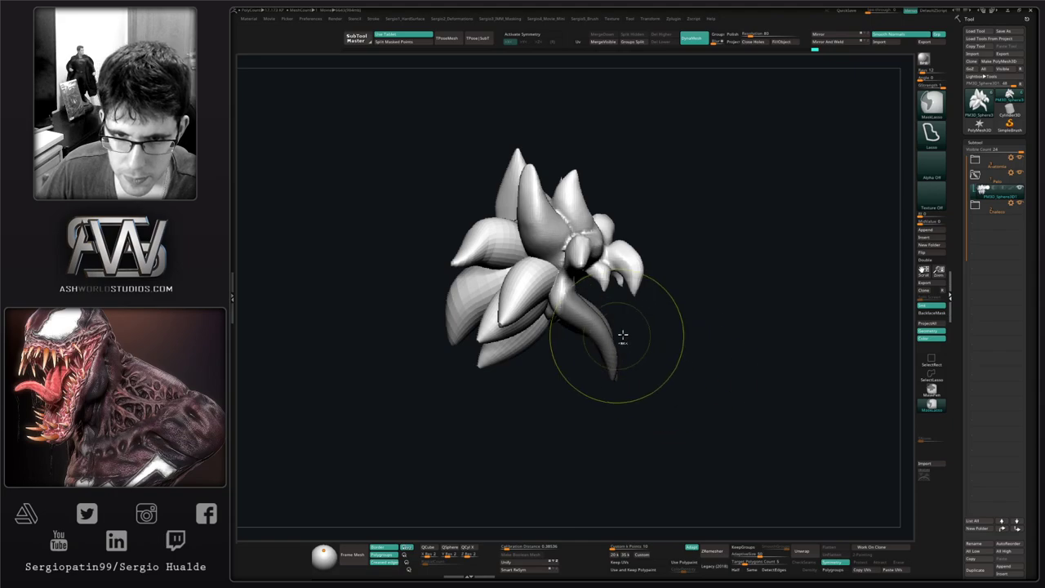
left_click(622, 337, "ctrl")
Show the whole bust and raise the unmasked front locks above the shoulder with the Move brush in side view.
key("alt+s")
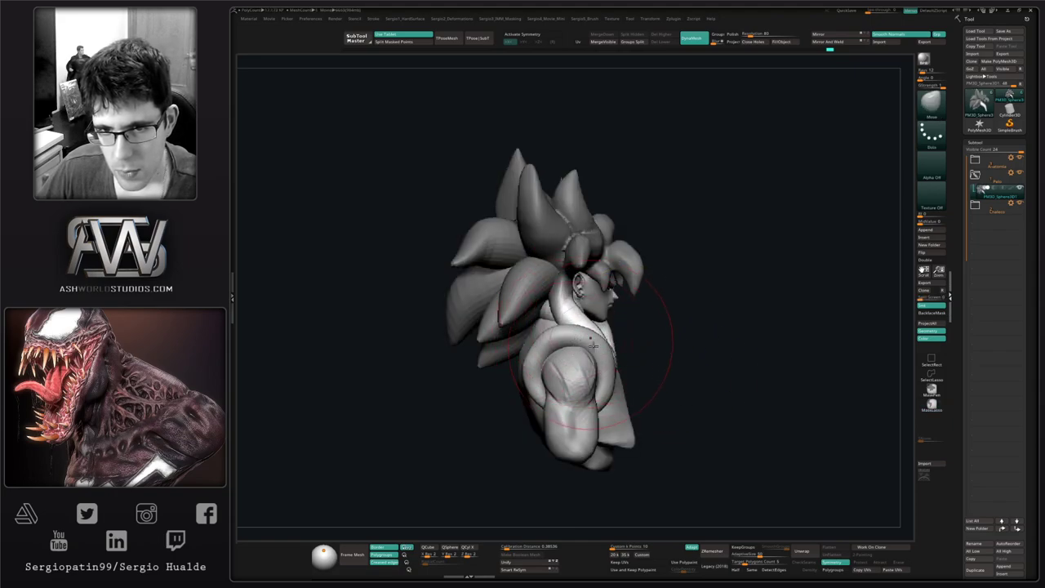
right_click_drag(593, 345, 522, 345)
left_click_drag(630, 348, 634, 321)
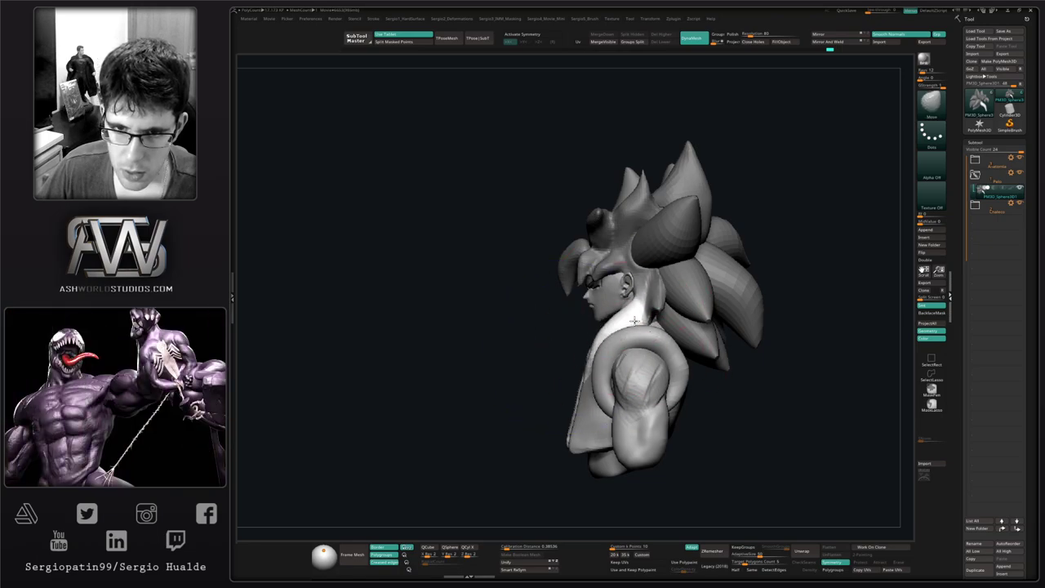
mouse_move(583, 373)
right_mouse_down()
mouse_move(639, 375)
mouse_move(574, 375)
mouse_move(600, 373)
right_mouse_up()
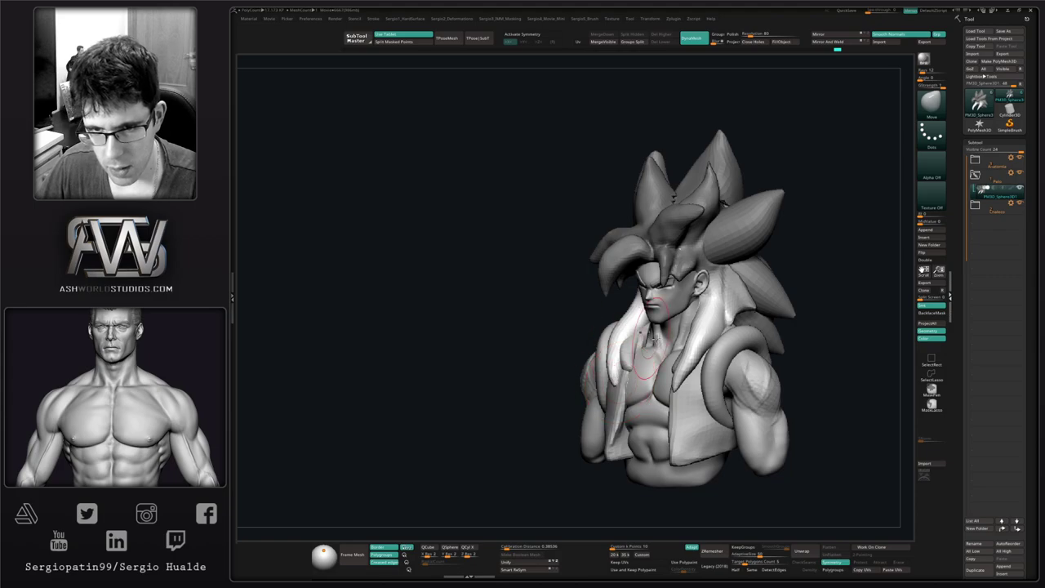
right_click_drag(654, 338, 687, 323)
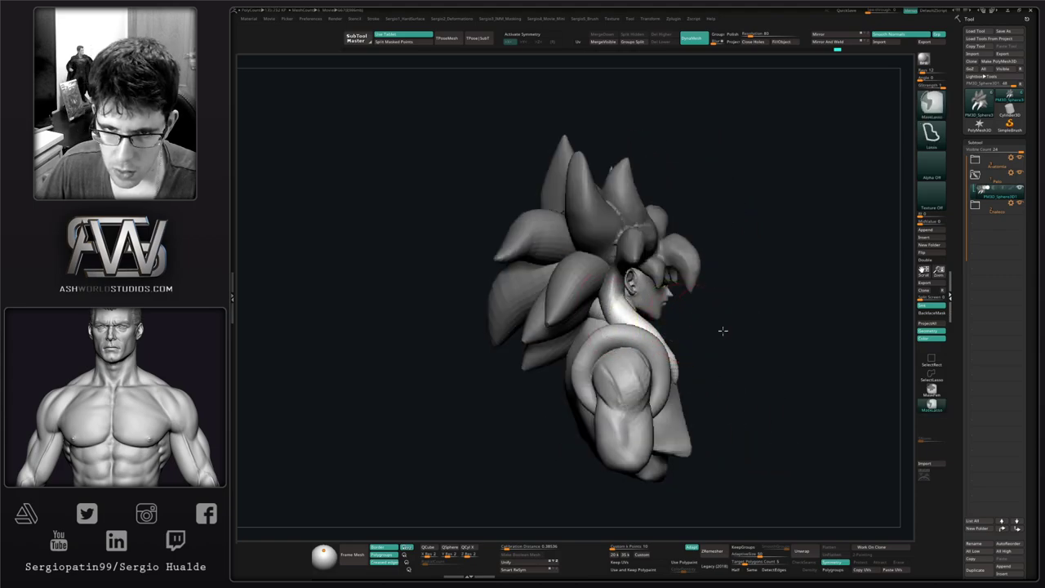
Clear the hair mask, isolate the hair and smooth the junctions where the long front locks meet the side spikes.
left_click_drag(723, 329, 736, 341, "ctrl")
mouse_move(614, 311)
right_mouse_down()
mouse_move(632, 315)
mouse_move(583, 316)
mouse_move(607, 315)
mouse_move(594, 311)
mouse_move(607, 300)
right_mouse_up()
key("shift+s")
key("b")
key("c")
key("b")
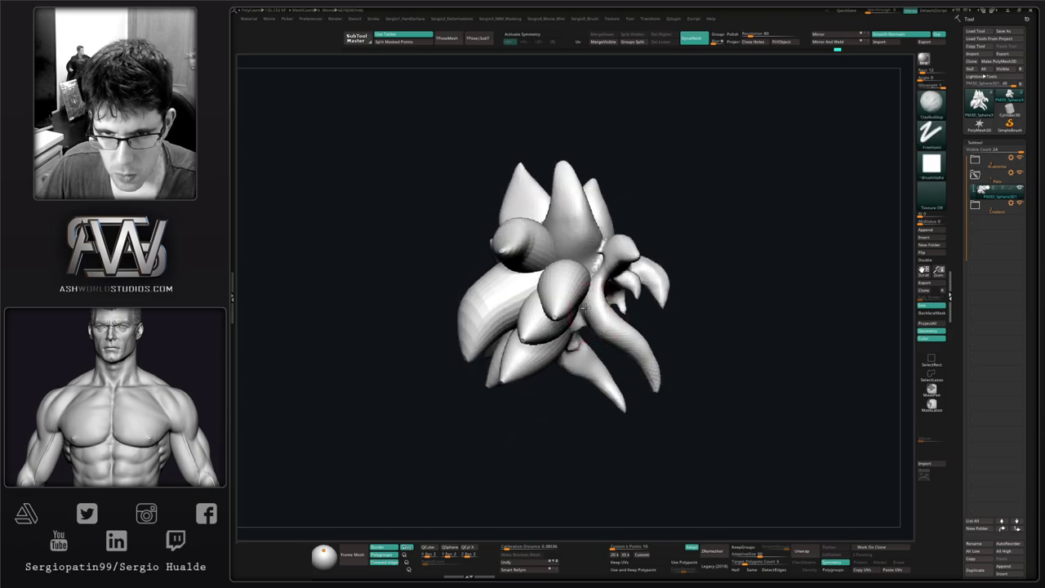
right_click_drag(603, 359, 575, 368)
left_click_drag(603, 294, 606, 316, "shift")
mouse_move(605, 354)
right_mouse_down()
mouse_move(551, 346)
mouse_move(566, 346)
right_mouse_up()
left_click_drag(617, 310, 614, 316, "shift")
mouse_move(602, 320)
right_mouse_down()
mouse_move(654, 307)
mouse_move(664, 326)
mouse_move(658, 293)
right_mouse_up()
key("alt+s")
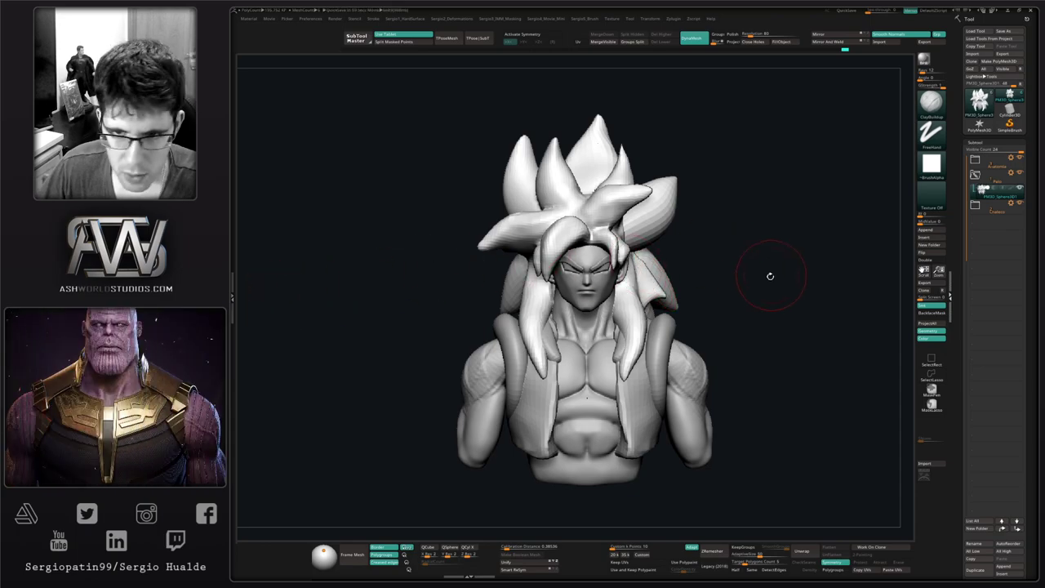
Isolate the hair again and hide the rear and side spike polygroups to expose the base of the front locks.
left_click_drag(770, 278, 737, 287)
key("alt+s")
right_click_drag(736, 288, 631, 286)
key("s")
left_click_drag(629, 291, 630, 289, "shift")
left_click(628, 301, "ctrl+shift")
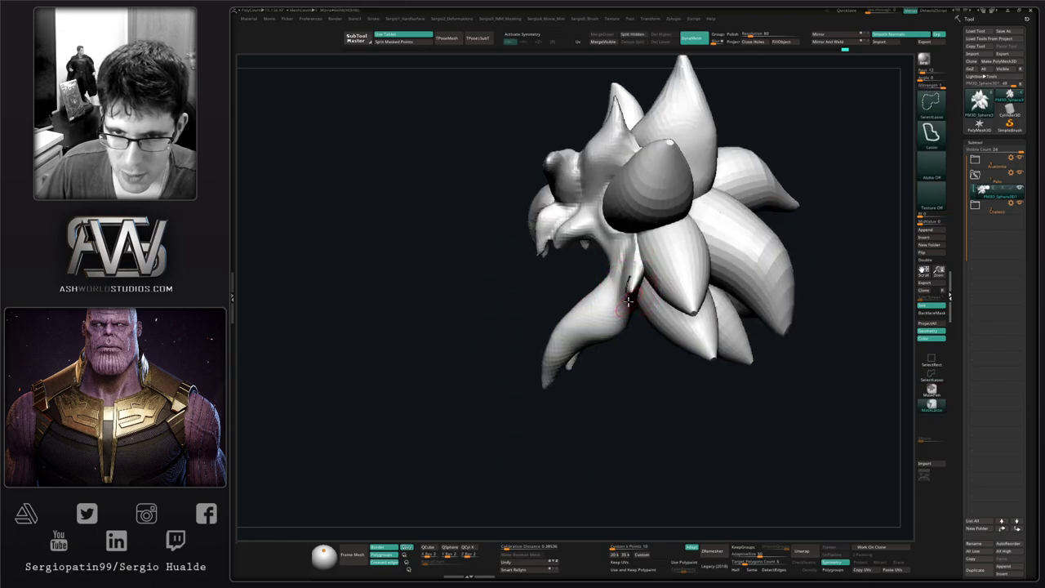
left_click(613, 378, "ctrl+shift")
left_click(611, 333, "ctrl+shift")
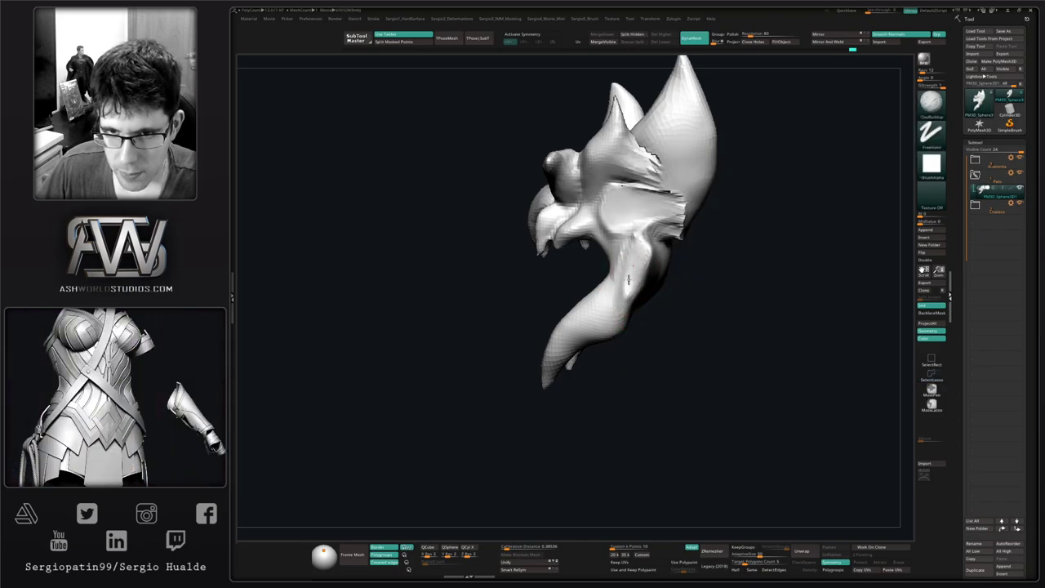
Smooth the exposed hair base on the partial mesh, then show all the hair and the whole bust.
right_click_drag(646, 243, 602, 237)
mouse_move(665, 194)
left_mouse_down("shift")
mouse_move(689, 222)
mouse_move(641, 159)
left_mouse_up("shift")
right_click_drag(684, 266, 728, 263)
mouse_move(695, 211)
left_mouse_down("shift")
mouse_move(725, 166)
mouse_move(692, 229)
left_mouse_up("shift")
right_click_drag(678, 267, 639, 263)
left_click_drag(643, 245, 684, 303, "shift")
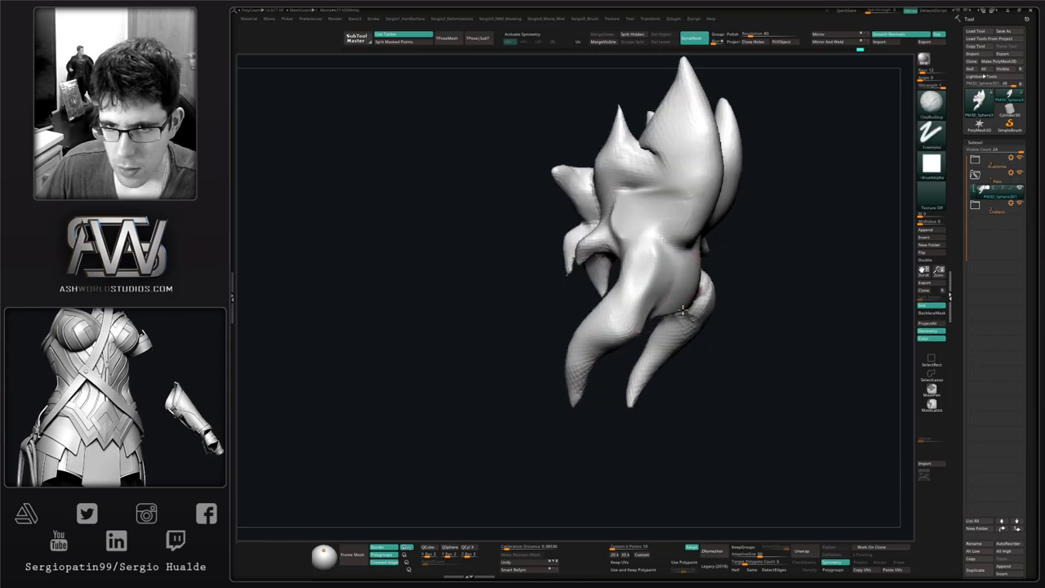
key("alt+s")
mouse_move(691, 309)
right_mouse_down()
mouse_move(766, 286)
mouse_move(614, 294)
right_mouse_up()
left_click(766, 293, "ctrl+shift")
mouse_move(614, 294)
right_mouse_down("ctrl")
mouse_move(615, 274)
mouse_move(660, 296)
right_mouse_up("ctrl")
key("w")
left_click(662, 297, "ctrl")
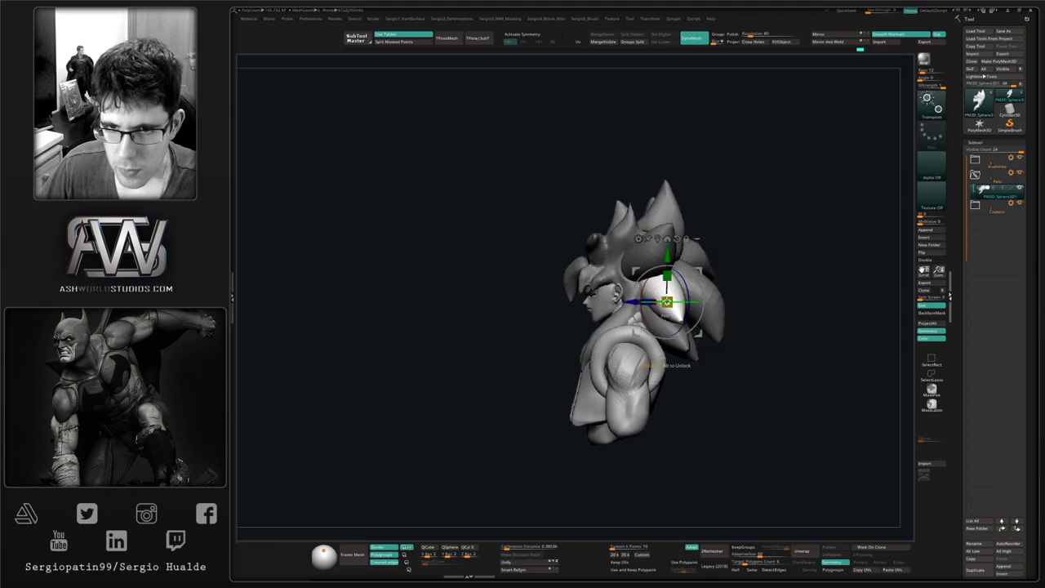
key("q")
key("w")
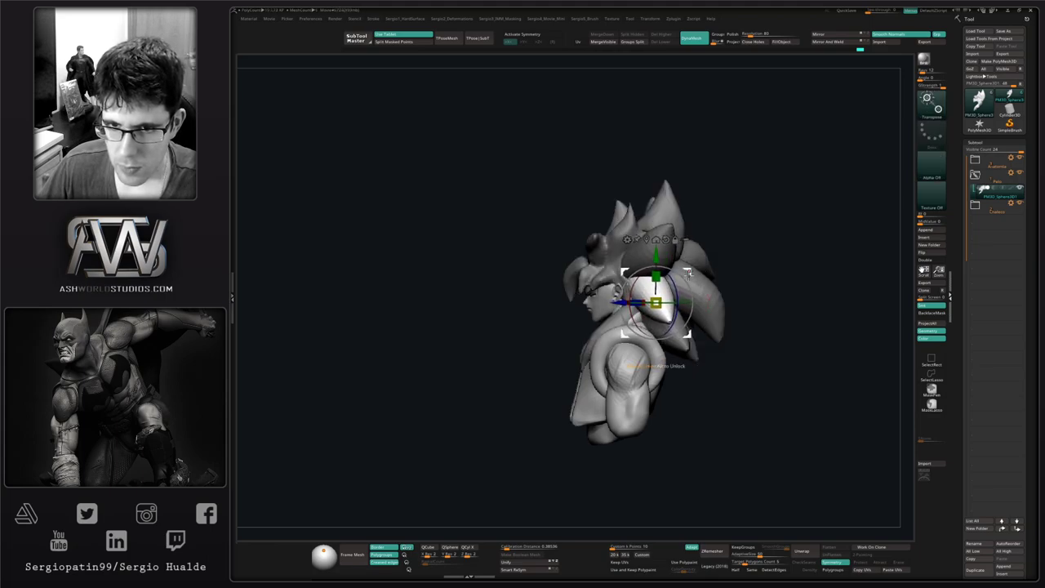
key("q")
mouse_move(672, 296)
right_mouse_down()
mouse_move(703, 310)
mouse_move(634, 320)
mouse_move(725, 327)
mouse_move(682, 344)
right_mouse_up()
left_click(713, 322, "ctrl")
Mask all hair except the side spike behind the character's left ear and pull its tip inward with the Move brush.
right_click_drag(725, 311, 680, 315)
key("s")
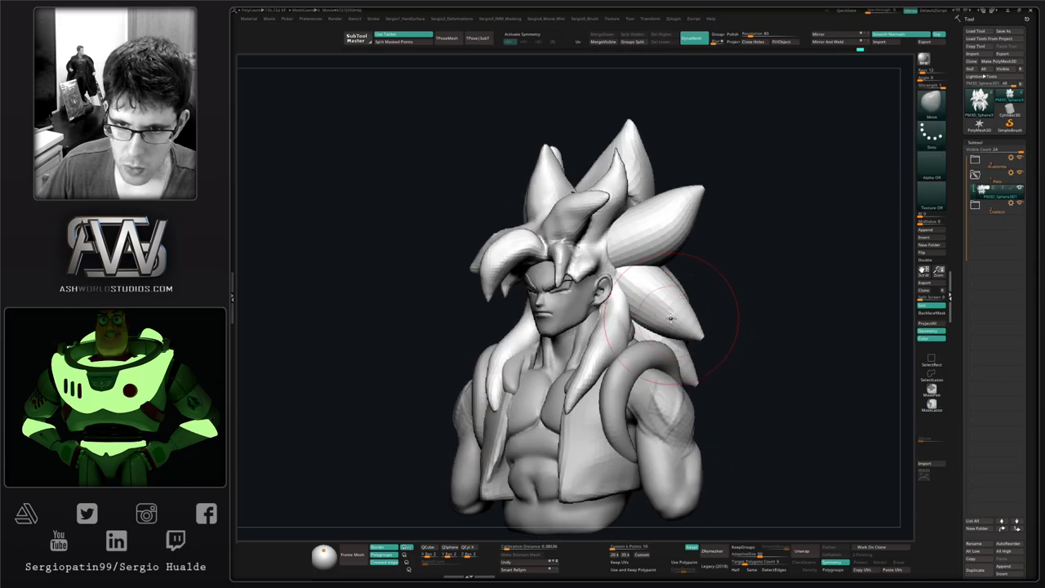
key("w")
left_click(662, 310, "ctrl")
key("q")
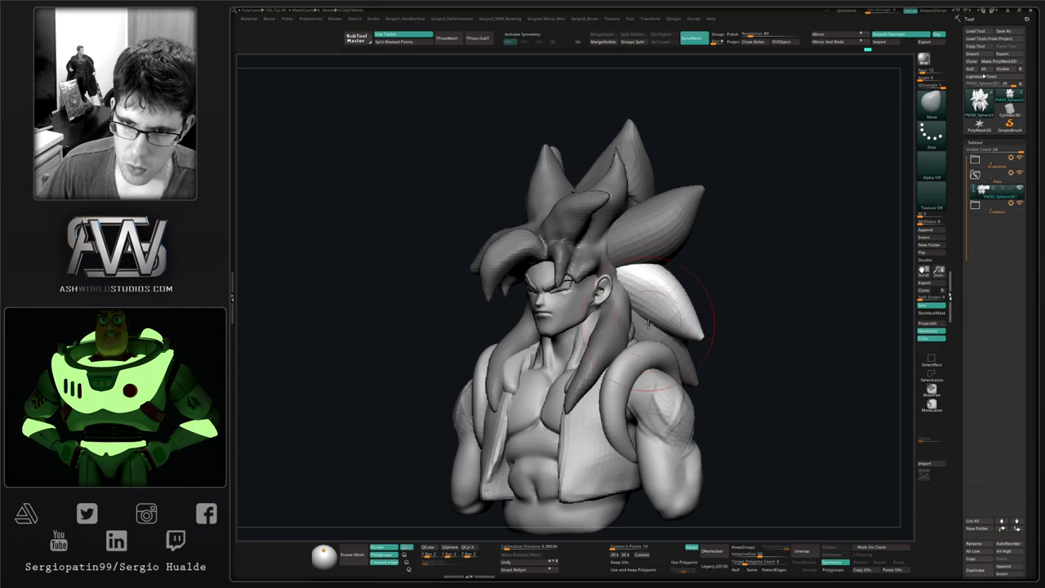
mouse_move(649, 324)
right_mouse_down()
mouse_move(720, 384)
mouse_move(707, 337)
right_mouse_up()
key("s")
left_click_drag(707, 337, 694, 337)
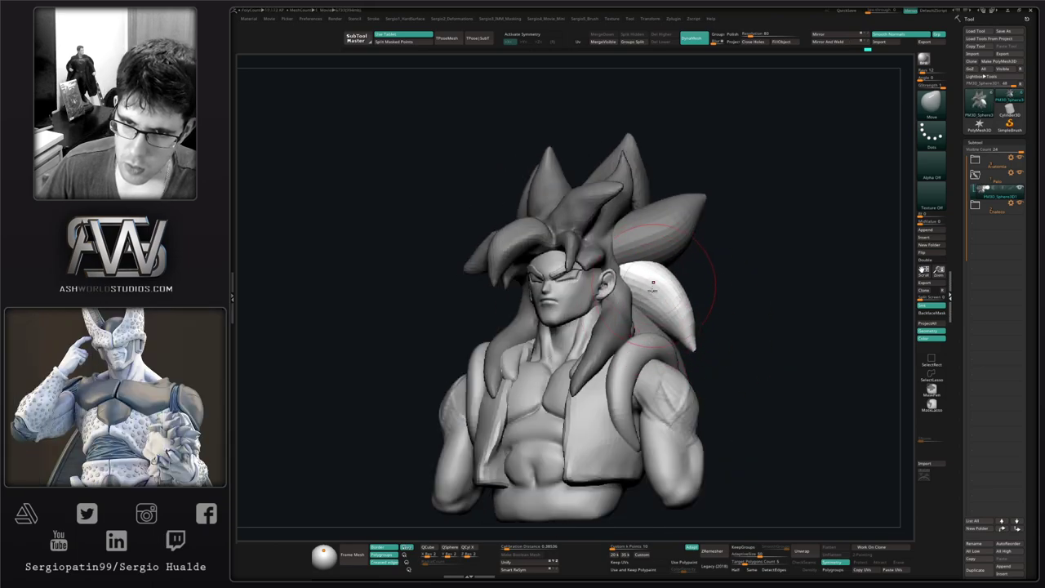
Refine the unmasked side spike's outline with the Move brush, smooth it and clear the hair mask.
mouse_move(653, 282)
right_mouse_down()
mouse_move(618, 337)
mouse_move(588, 341)
right_mouse_up()
left_click_drag(653, 291, 663, 286)
right_click_drag(678, 288, 669, 260)
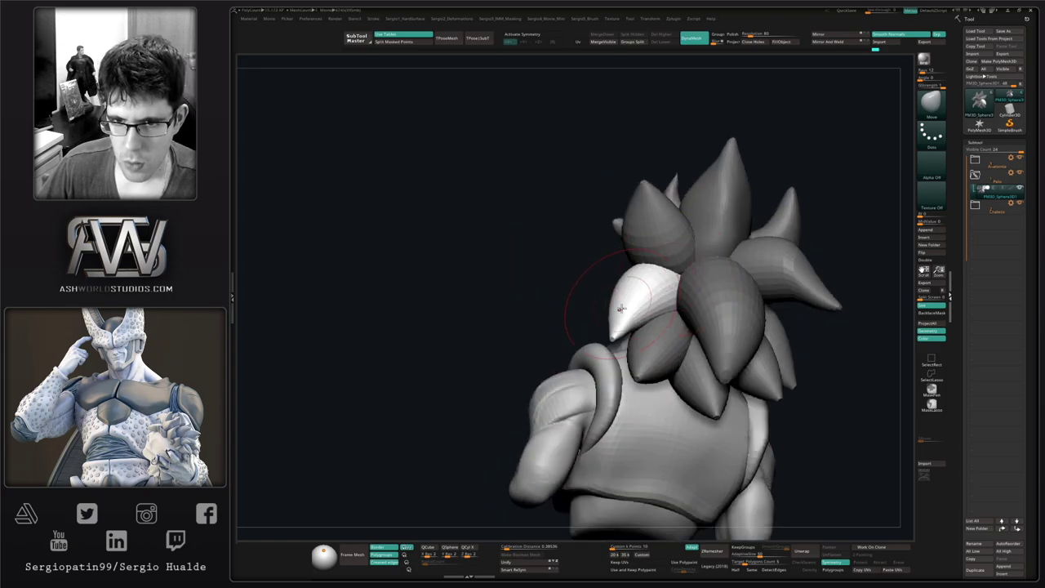
right_click_drag(614, 343, 692, 359, "shift")
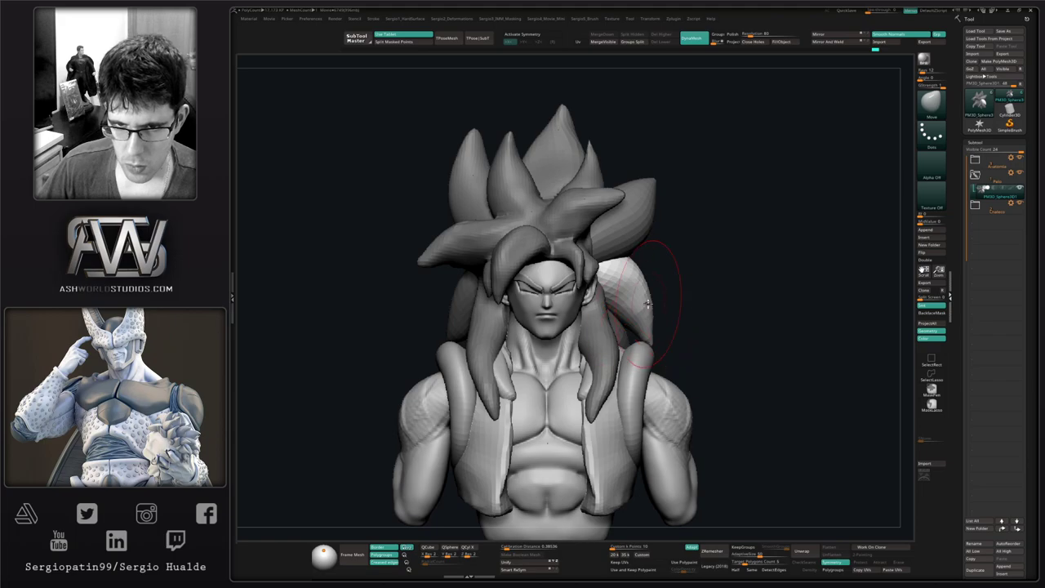
key("shift")
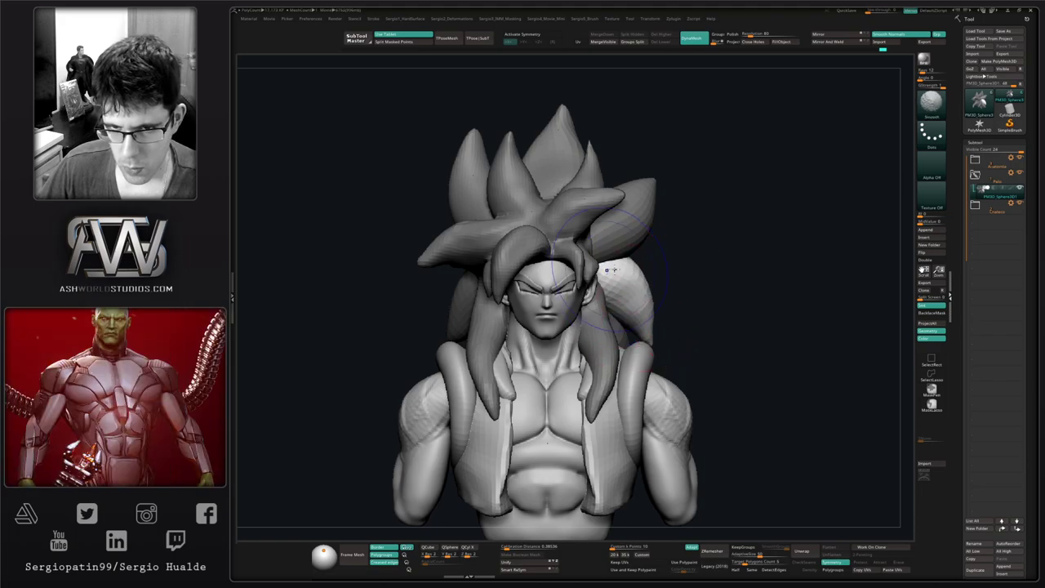
right_click_drag(702, 325, 676, 339)
left_click_drag(731, 284, 799, 412, "ctrl")
left_click_drag(762, 333, 798, 411, "ctrl")
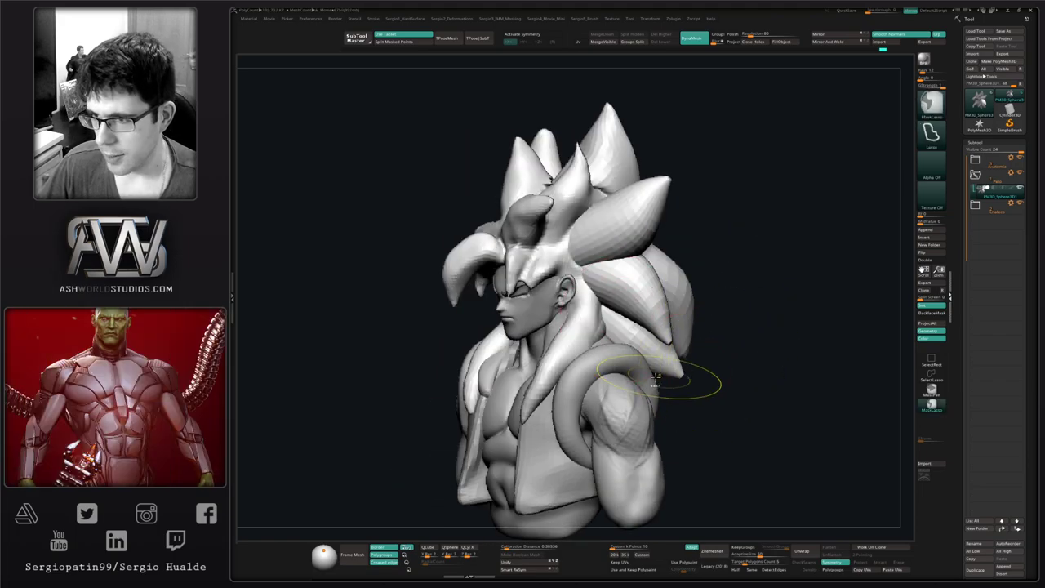
Adjust the hair spikes from front and side views with the Move Topological brush.
right_click_drag(688, 384, 653, 359, "ctrl")
mouse_move(637, 360)
right_mouse_down("shift")
mouse_move(662, 355)
mouse_move(639, 367)
right_mouse_up("shift")
right_click_drag(637, 315, 646, 343, "ctrl")
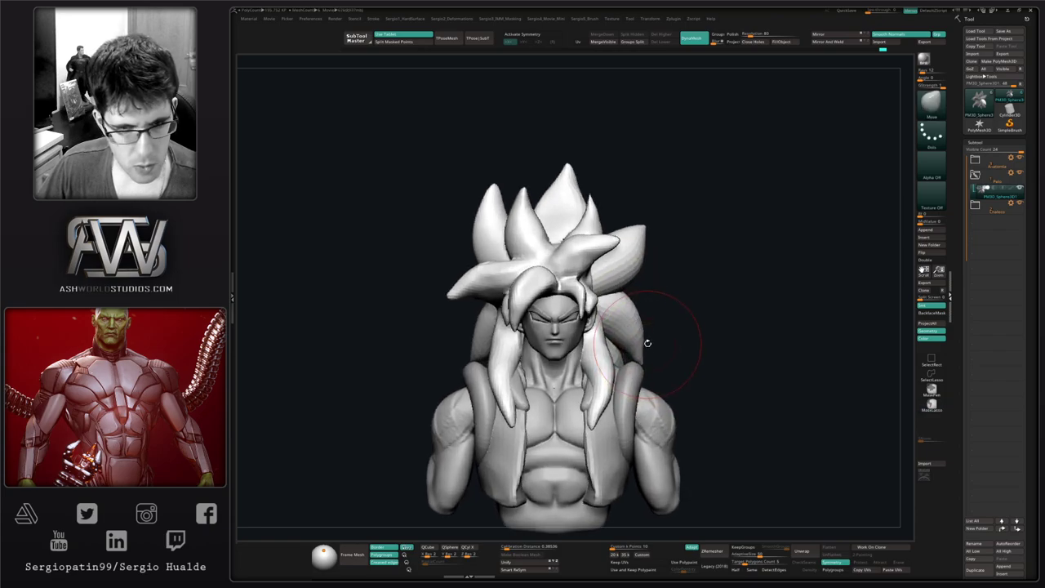
key("s")
left_click_drag(645, 343, 681, 338)
right_click_drag(680, 337, 661, 341)
key("b")
key("m")
key("t")
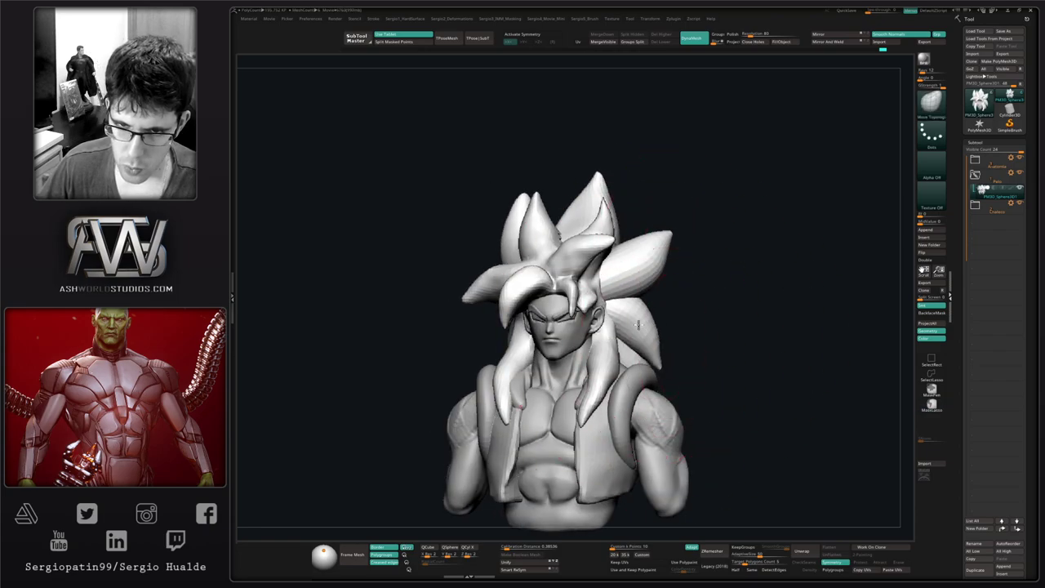
mouse_move(768, 367)
right_mouse_down()
mouse_move(677, 379)
mouse_move(746, 381)
mouse_move(708, 369)
mouse_move(725, 357)
mouse_move(679, 347)
mouse_move(618, 357)
right_mouse_up()
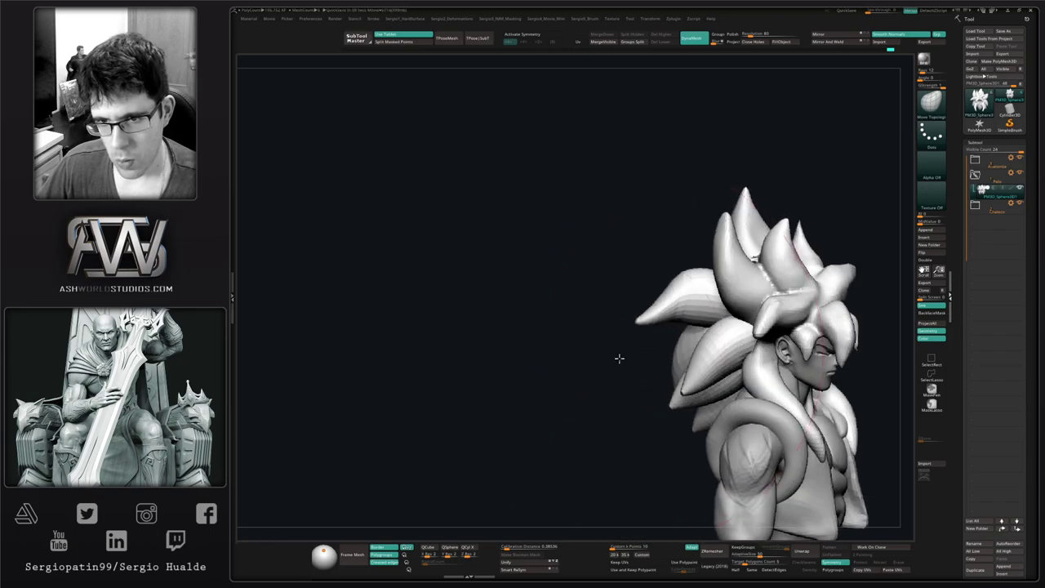
mouse_move(705, 324)
right_mouse_down()
mouse_move(807, 342)
mouse_move(776, 346)
mouse_move(709, 309)
mouse_move(694, 359)
mouse_move(667, 395)
mouse_move(639, 354)
mouse_move(586, 334)
mouse_move(643, 341)
right_mouse_up()
right_click_drag(723, 369, 765, 445, "ctrl")
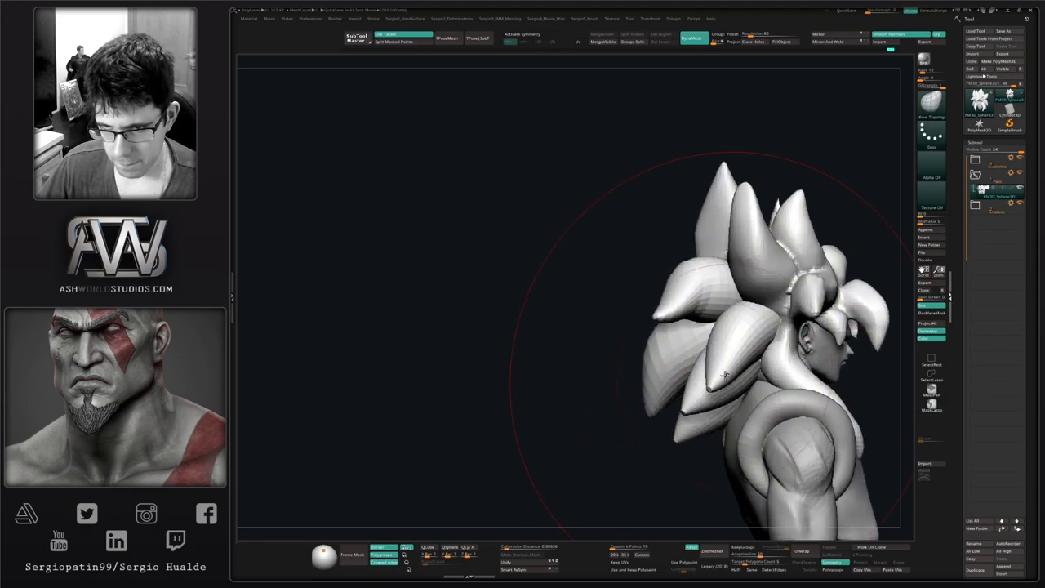
mouse_move(742, 389)
right_mouse_down()
mouse_move(689, 353)
mouse_move(553, 368)
right_mouse_up()
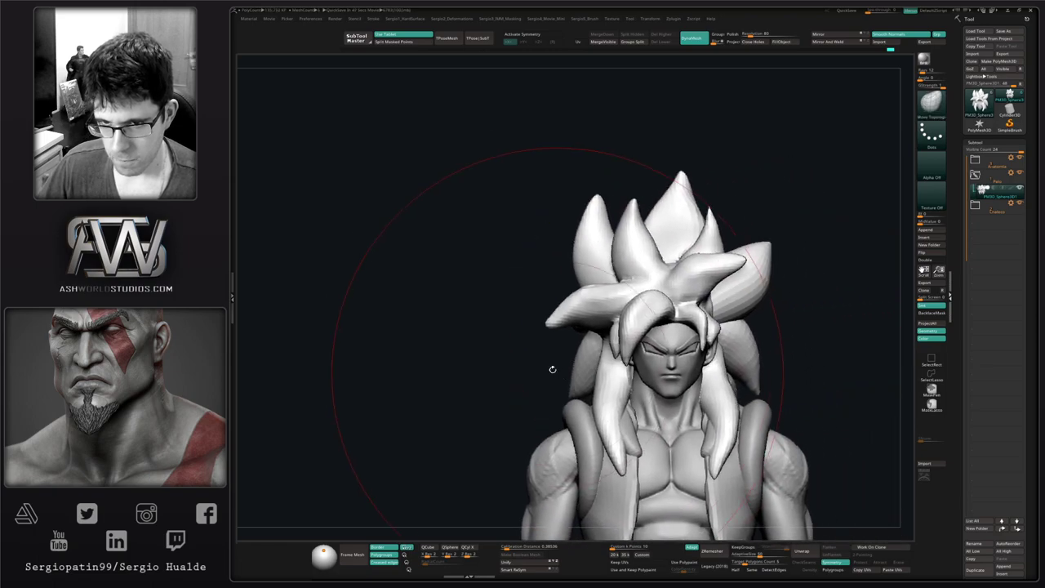
Pull the spikes on the character's right side outward with the Move brush in front view.
key("b")
key("m")
key("v")
left_click_drag(571, 351, 557, 354)
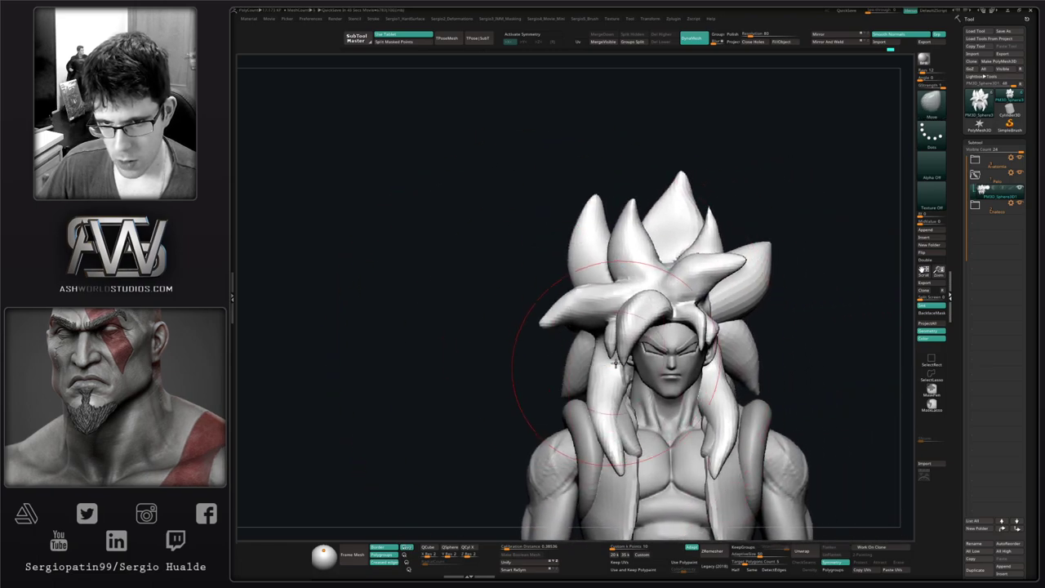
left_click_drag(590, 387, 596, 384)
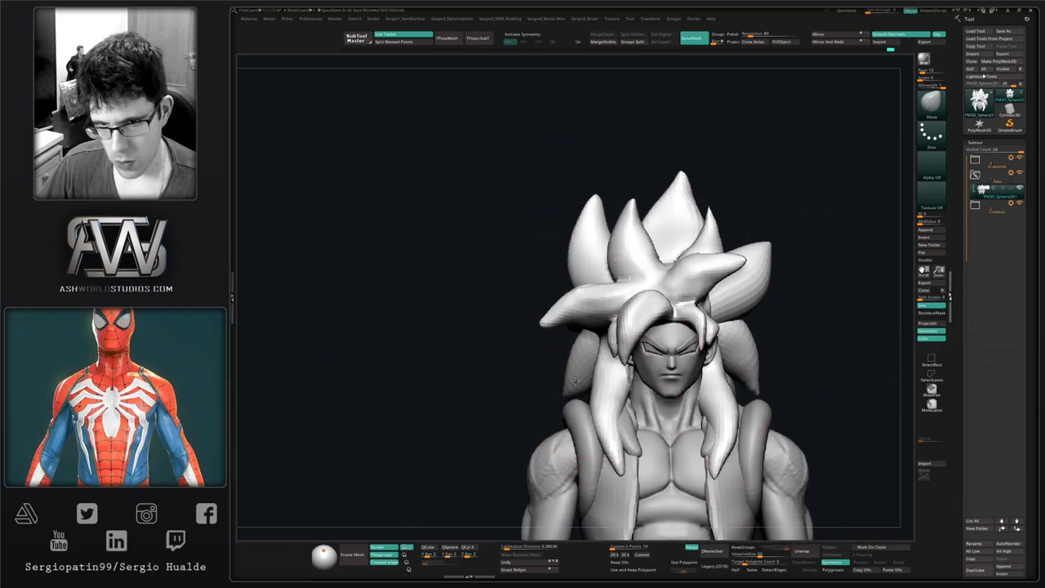
left_click_drag(598, 328, 595, 333)
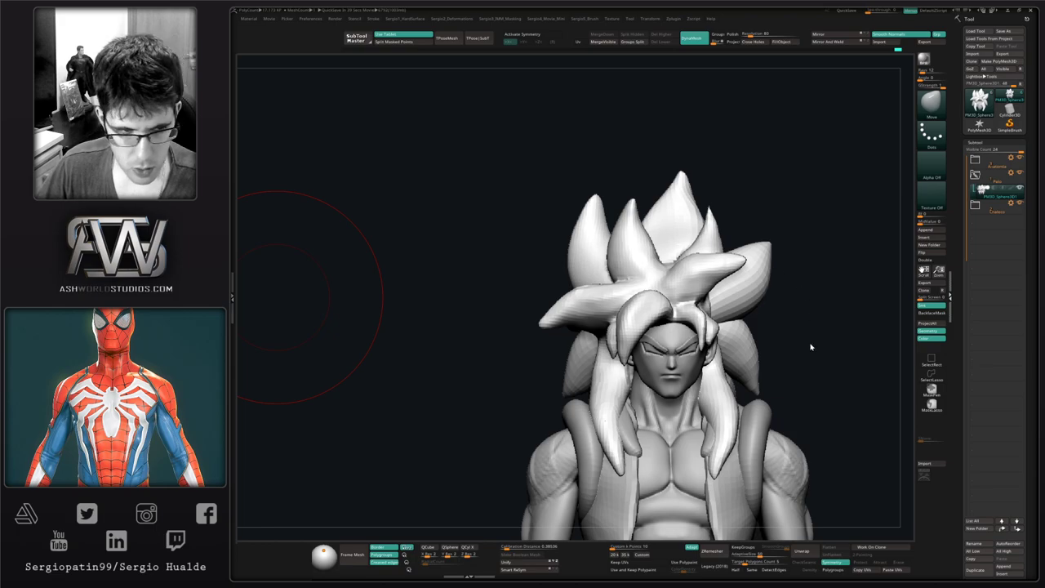
Select the head, zoom in on the face and isolate the head mesh.
left_click_drag(810, 347, 624, 335)
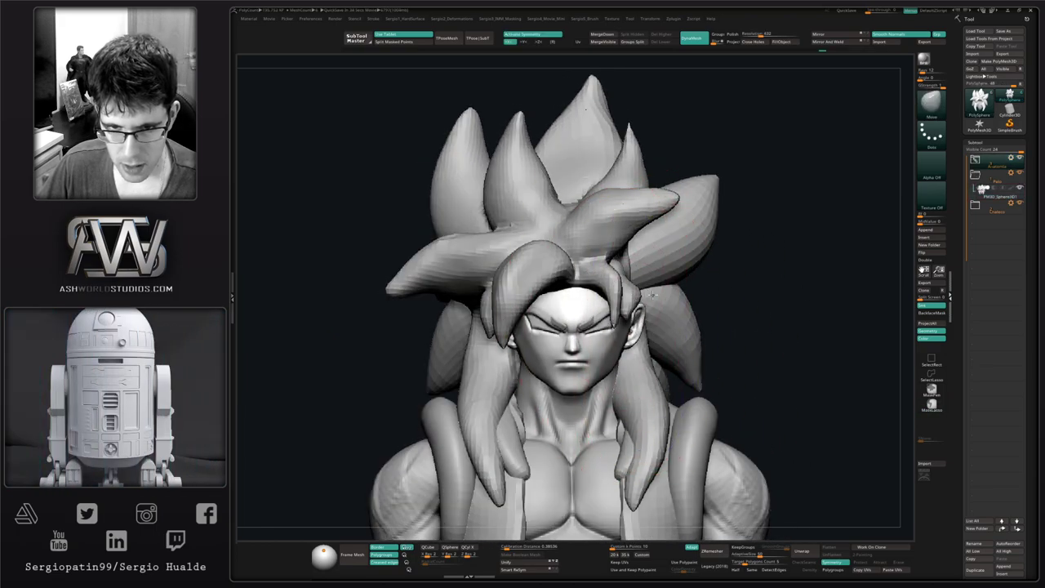
left_click_drag(648, 300, 637, 279)
left_click(639, 297)
left_click(637, 282)
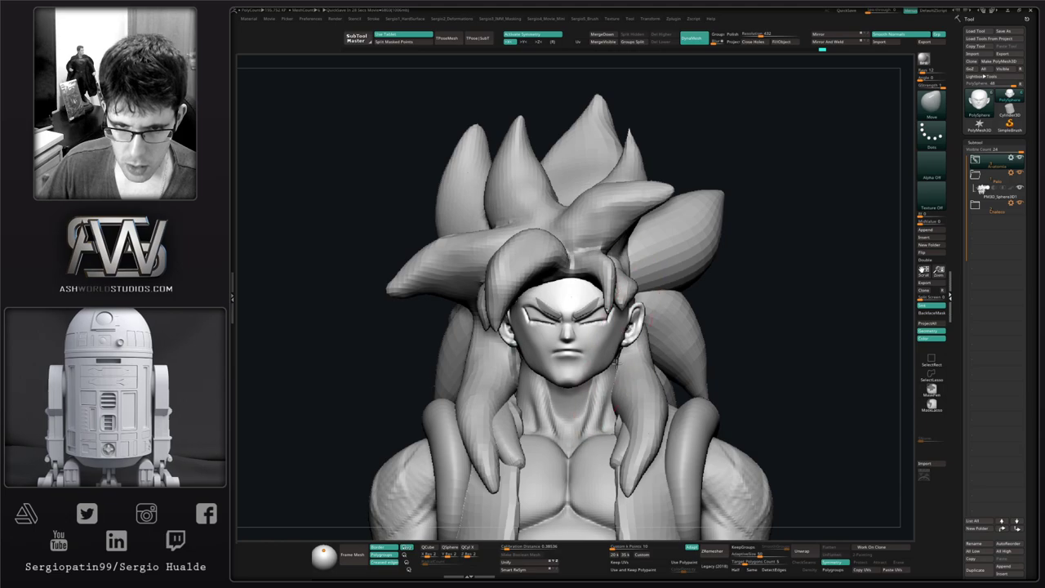
right_click_drag(617, 363, 612, 366)
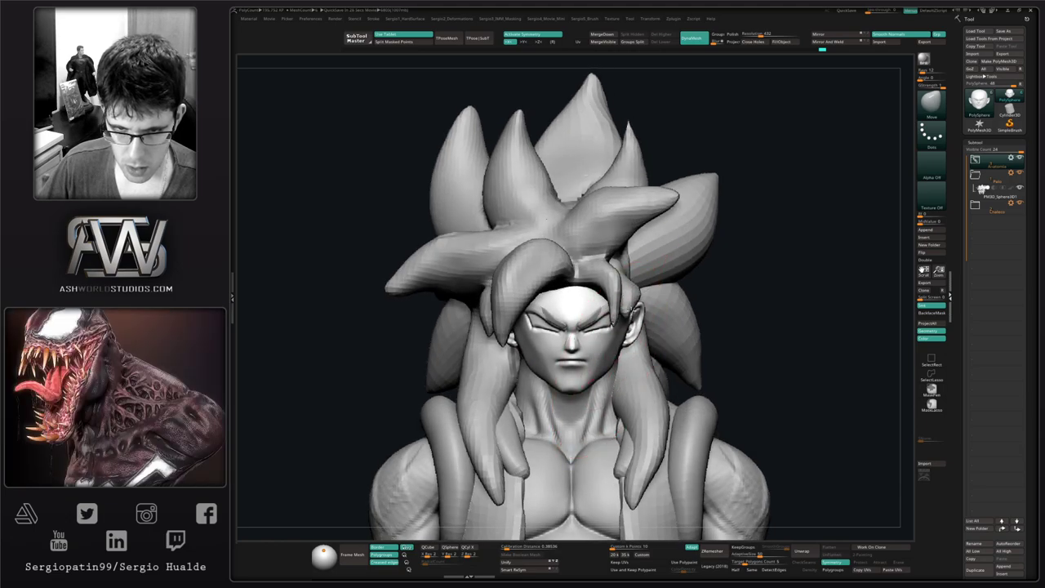
key("alt+s")
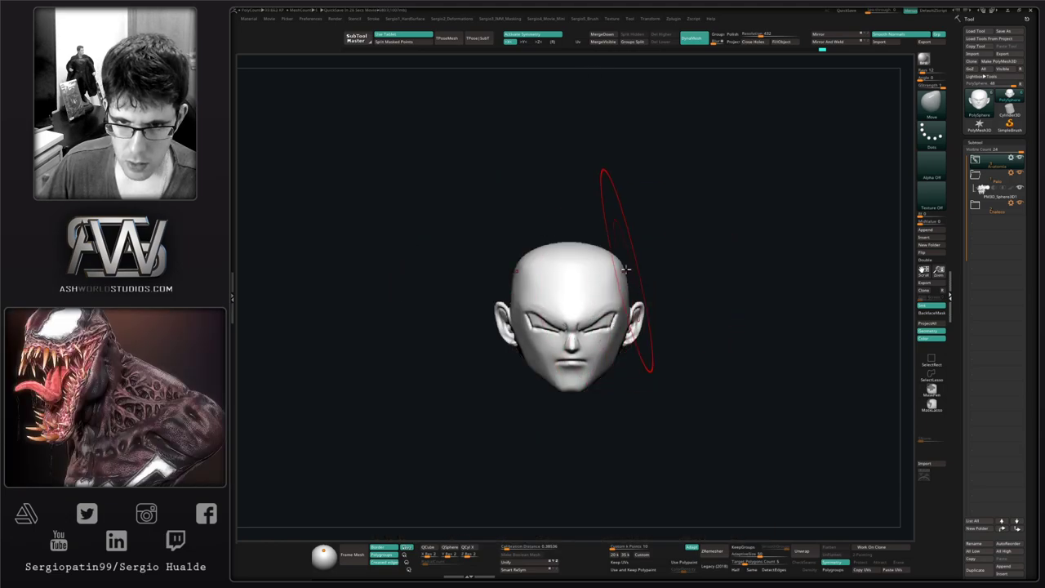
Widen the upper sides of the cranium and raise its top with the Move brush in back view.
left_click_drag(626, 268, 631, 282)
key("ctrl+z")
key("s")
right_click_drag(631, 283, 595, 279)
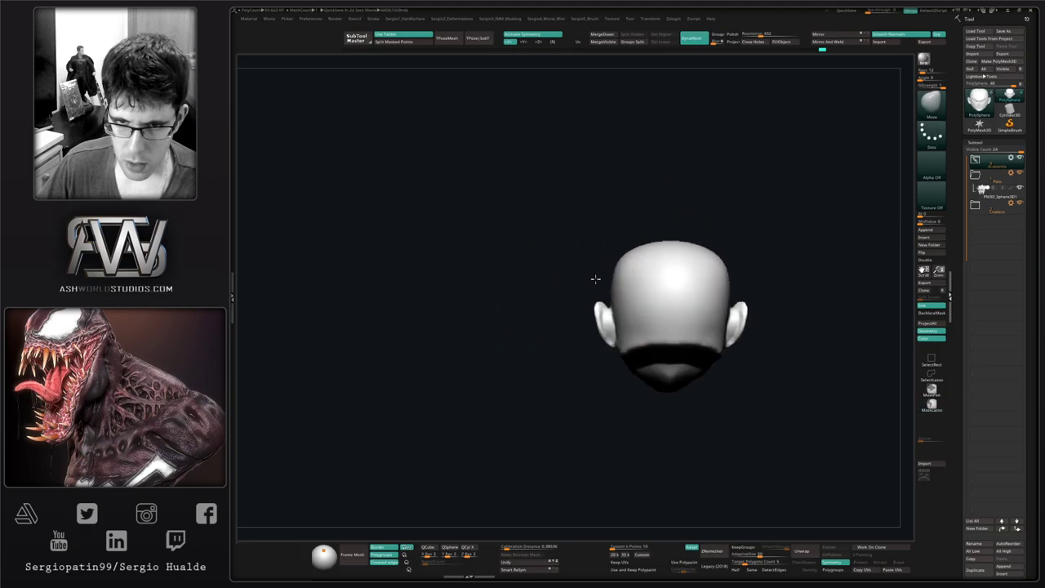
left_click_drag(621, 265, 614, 270)
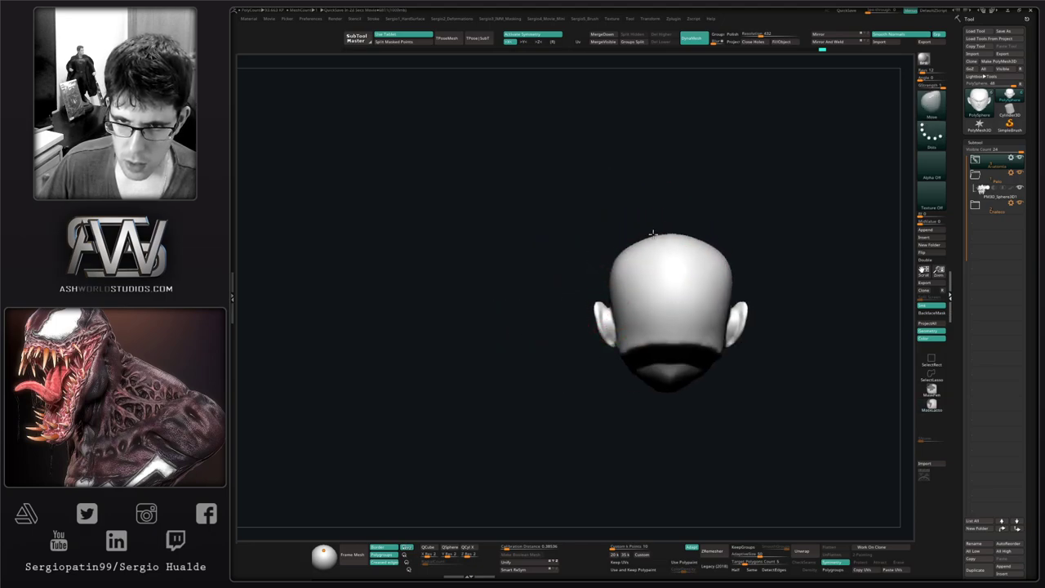
left_click_drag(653, 235, 651, 230)
Round the crown of the skull with the Move brush, smooth it and show the full bust again.
right_click_drag(676, 270, 695, 277)
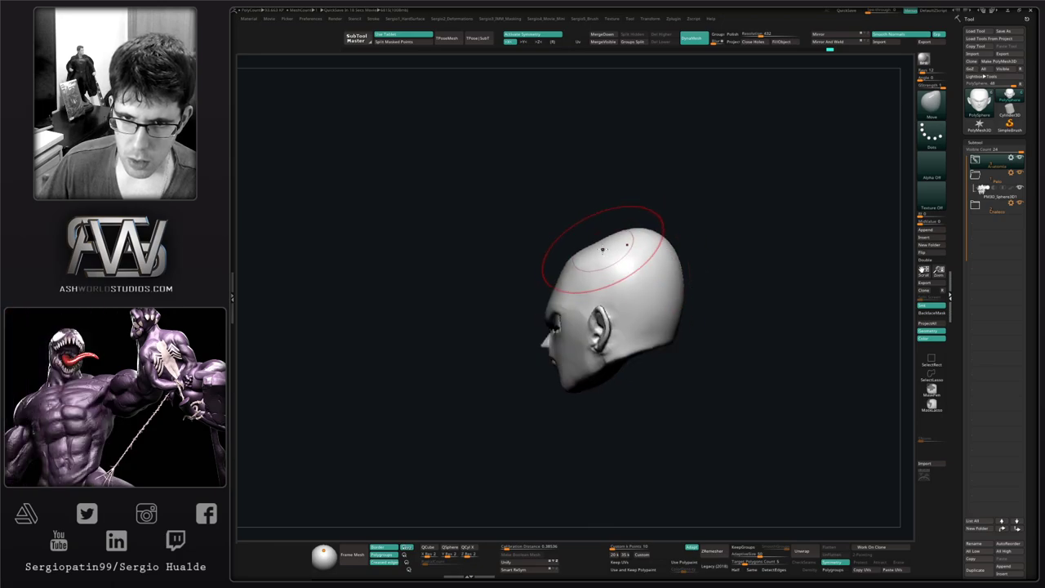
mouse_move(597, 247)
right_mouse_down()
mouse_move(622, 258)
mouse_move(656, 252)
mouse_move(668, 271)
mouse_move(626, 291)
right_mouse_up()
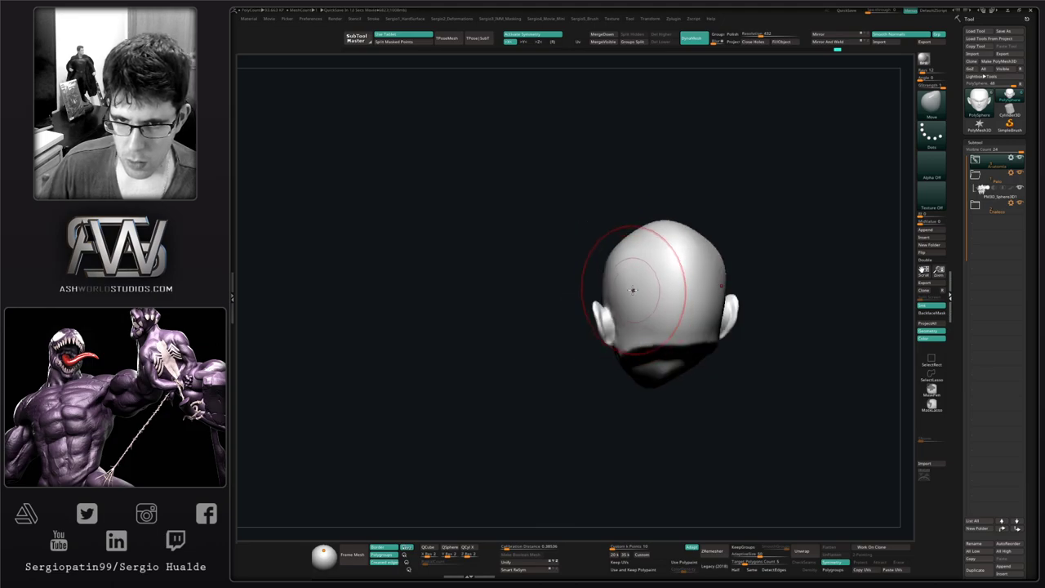
left_click_drag(660, 225, 665, 226)
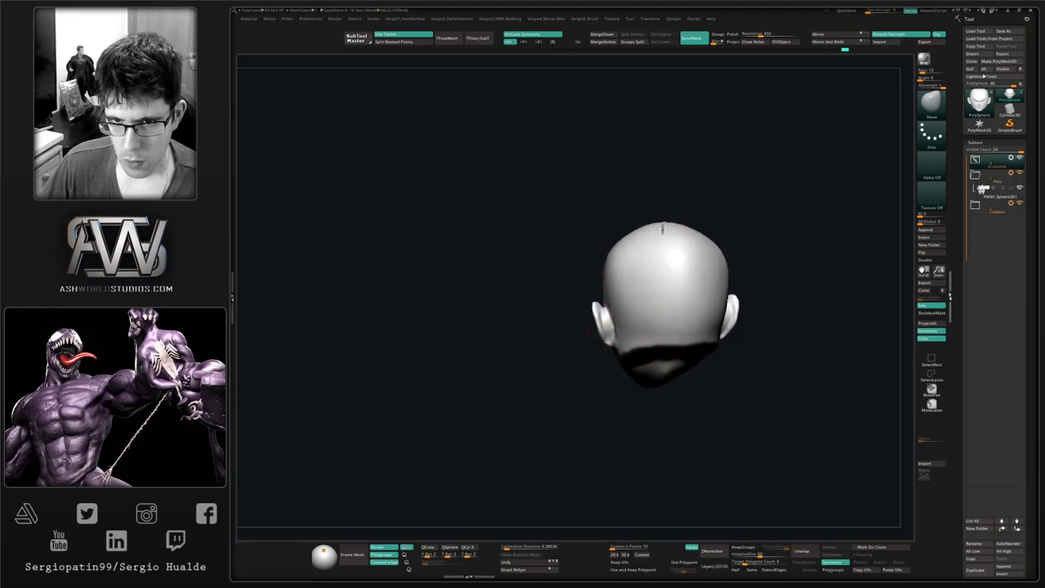
right_click_drag(665, 226, 670, 283)
left_click_drag(670, 282, 644, 289, "shift")
mouse_move(615, 254)
right_mouse_down()
mouse_move(590, 247)
mouse_move(597, 221)
right_mouse_up()
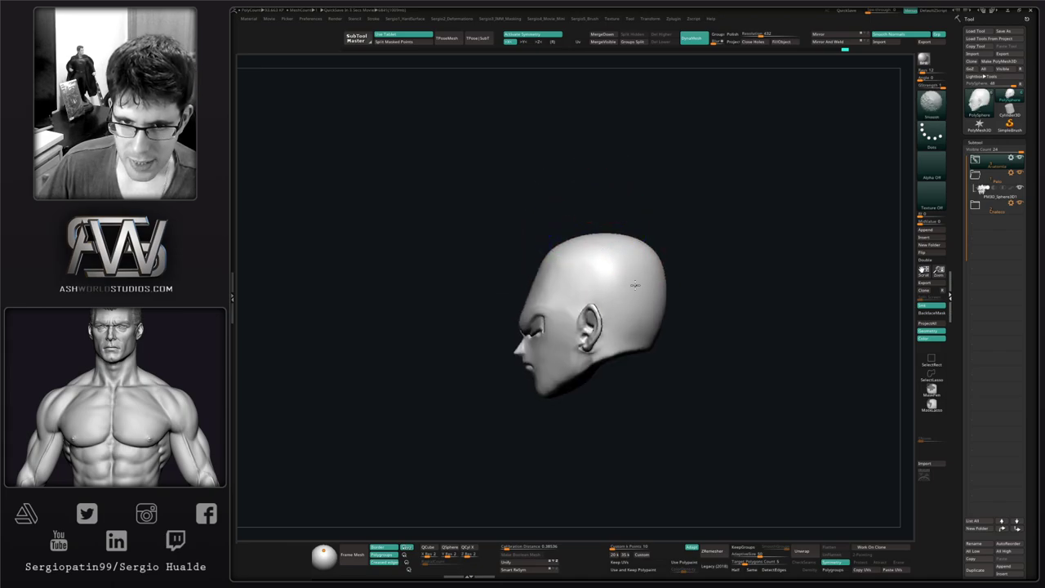
mouse_move(635, 284)
right_mouse_down("shift")
mouse_move(668, 286)
mouse_move(600, 276)
mouse_move(603, 288)
mouse_move(614, 252)
mouse_move(604, 271)
mouse_move(599, 247)
mouse_move(618, 309)
right_mouse_up("shift")
key("alt+s")
right_click_drag(591, 359, 603, 323, "alt")
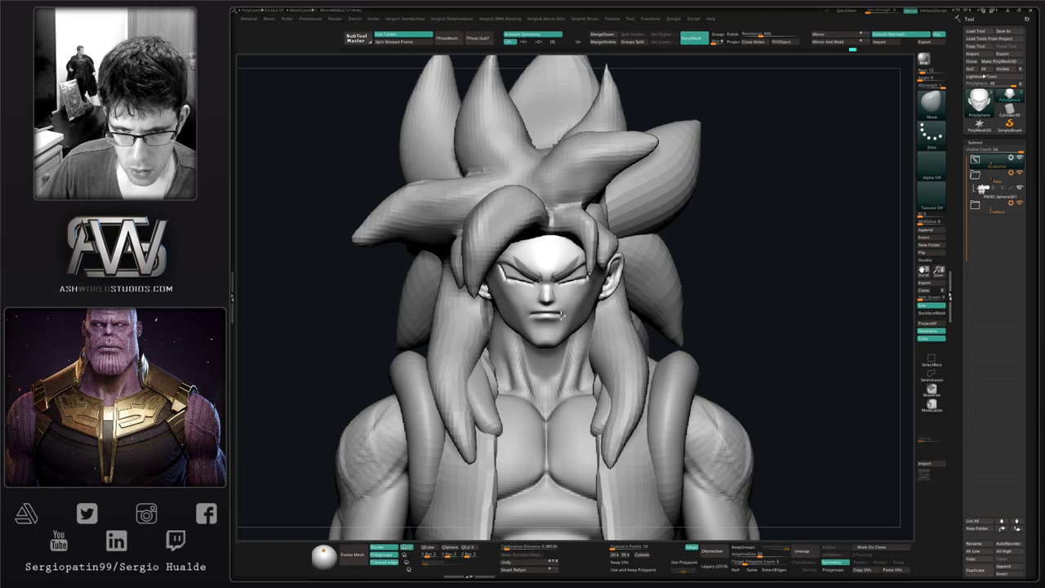
Nudge the outer eye area of the face upward with a resized Move brush.
mouse_move(567, 324)
right_mouse_down()
mouse_move(504, 326)
mouse_move(571, 320)
right_mouse_up()
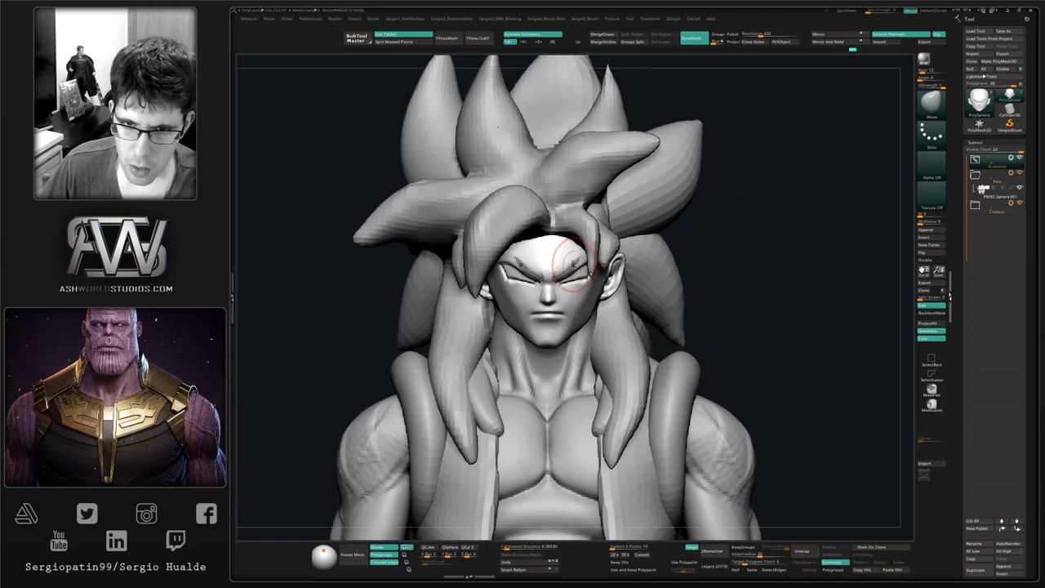
left_click(579, 268, "alt")
mouse_move(580, 266)
right_mouse_down()
mouse_move(601, 267)
mouse_move(596, 260)
mouse_move(611, 271)
mouse_move(573, 284)
mouse_move(575, 298)
mouse_move(589, 290)
right_mouse_up()
key("shift+s")
key("shift+s")
left_click_drag(589, 290, 592, 285)
Select the head and sharpen the line between the lips with the DamStandard brush, smoothing the mouth corner.
mouse_move(593, 285)
right_mouse_down()
mouse_move(604, 292)
mouse_move(576, 290)
mouse_move(611, 298)
mouse_move(563, 342)
mouse_move(590, 353)
mouse_move(575, 359)
right_mouse_up()
left_click(581, 325, "alt")
left_click_drag(565, 345, 569, 338)
mouse_move(600, 347)
right_mouse_down()
mouse_move(609, 351)
mouse_move(588, 335)
right_mouse_up()
key("b")
key("d")
key("s")
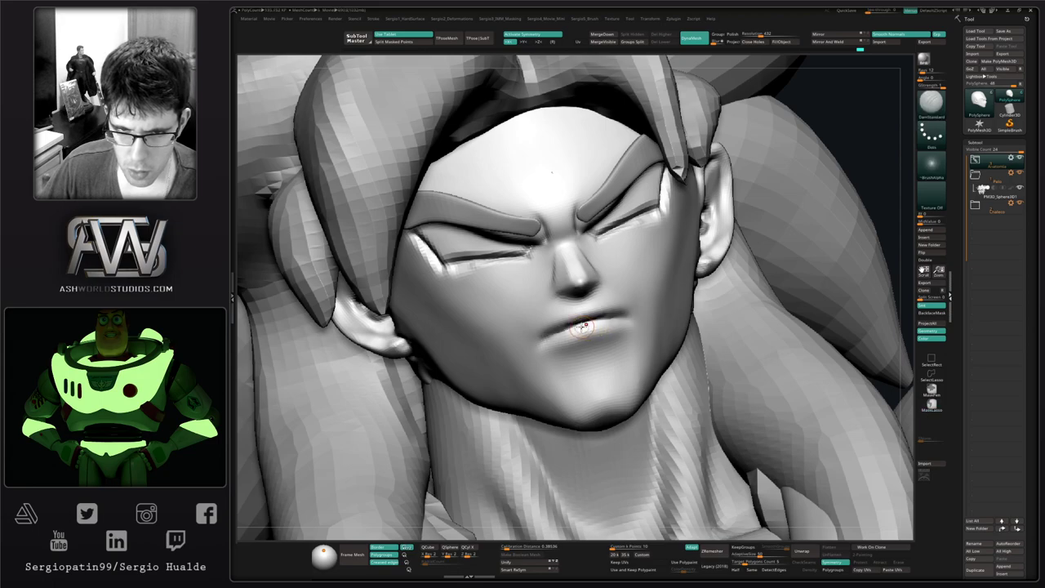
left_click_drag(611, 319, 622, 313, "shift")
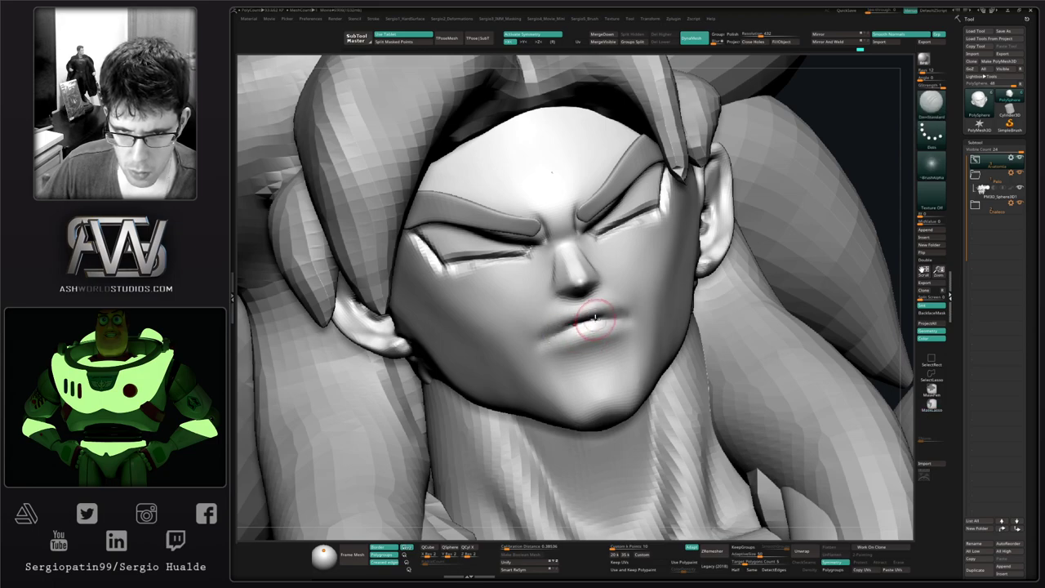
Flatten the area just below the lower lip with the TrimDynamic brush.
right_click_drag(553, 355, 491, 404)
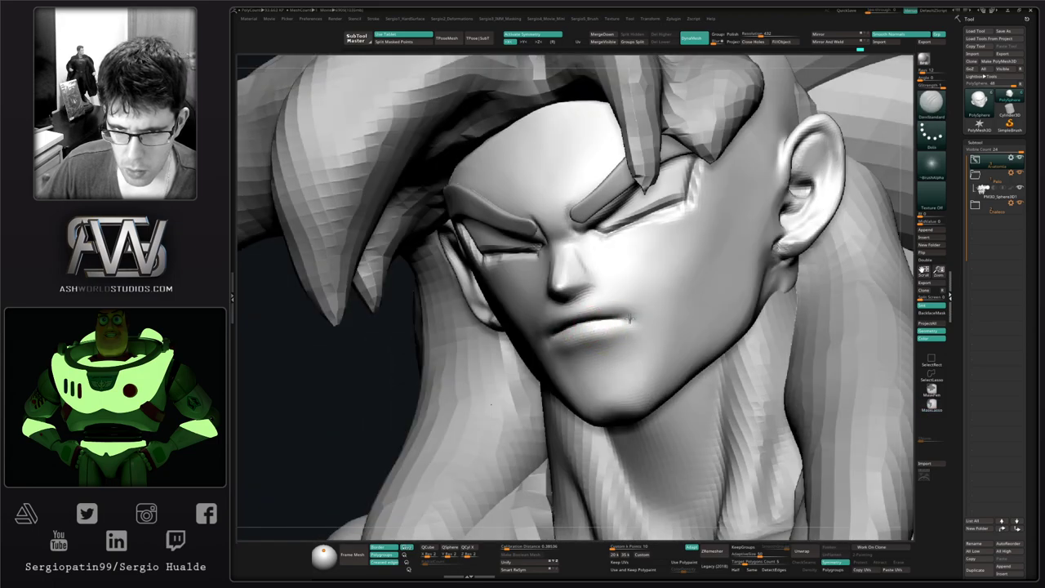
mouse_move(612, 328)
right_mouse_down()
mouse_move(568, 328)
mouse_move(614, 325)
right_mouse_up()
key("b")
key("t")
key("d")
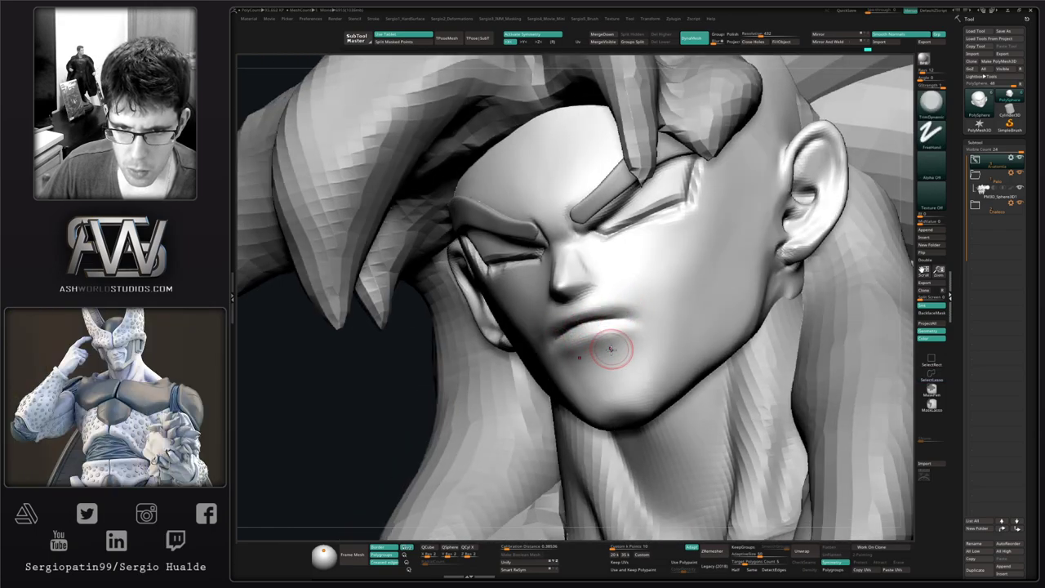
Carve a crease beneath the lower lip with the DamStandard brush and smooth it.
right_click_drag(608, 356, 601, 326, "alt")
key("b")
key("d")
key("s")
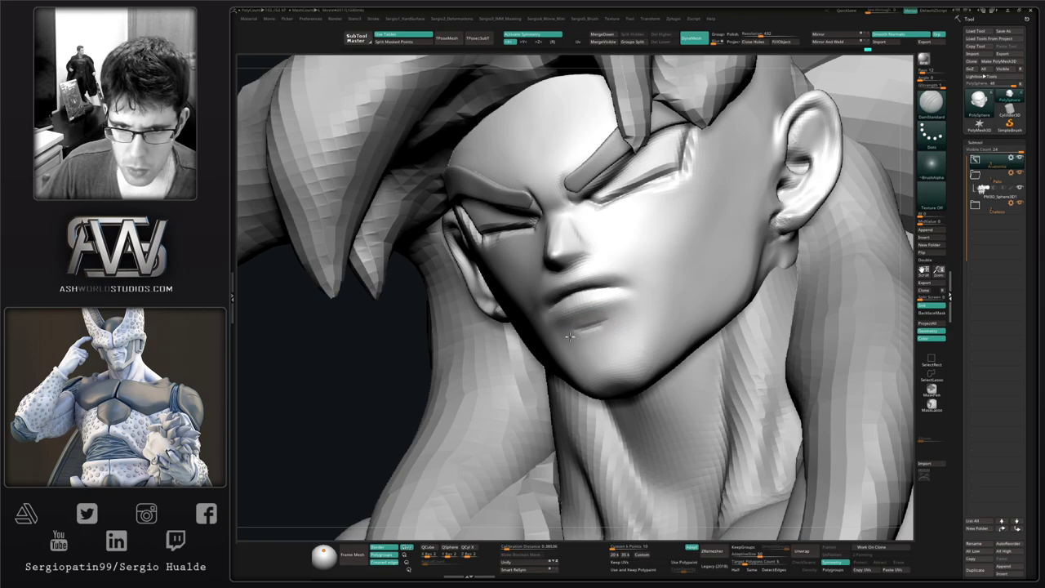
right_click_drag(593, 356, 618, 325)
left_click_drag(565, 356, 571, 353, "shift")
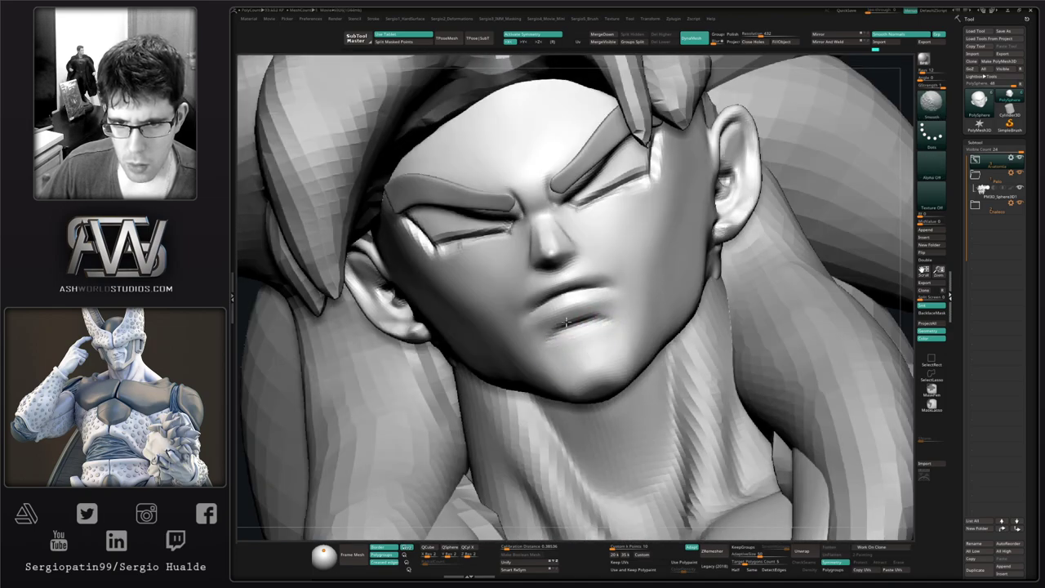
Smooth the mouth corners and flatten the planes of the lower lip with the TrimDynamic brush.
right_click_drag(613, 327, 571, 343, "ctrl")
mouse_move(571, 343)
right_mouse_down("ctrl")
mouse_move(618, 340)
mouse_move(601, 346)
mouse_move(537, 316)
right_mouse_up("ctrl")
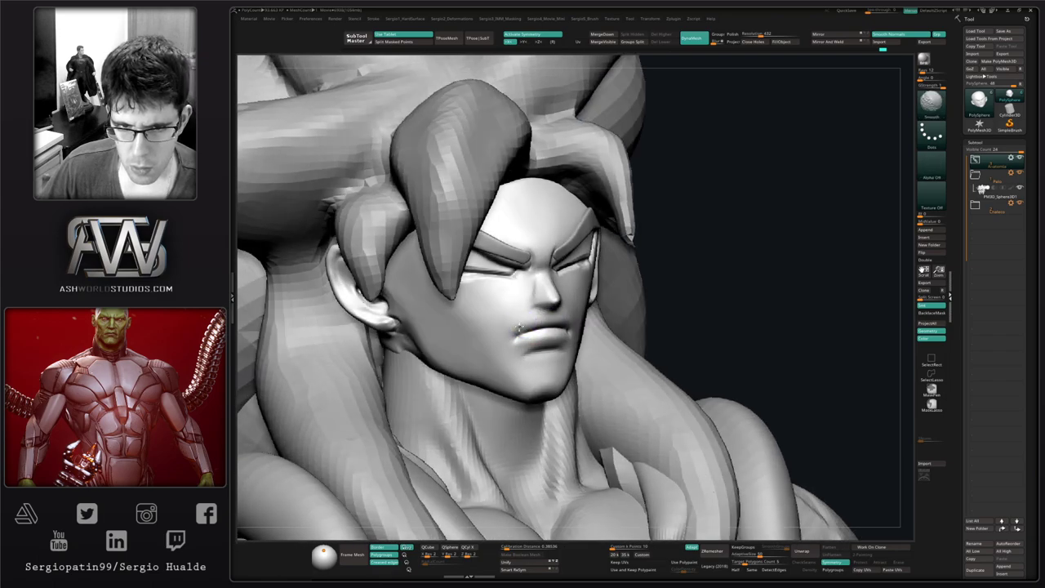
right_click_drag(633, 321, 579, 319)
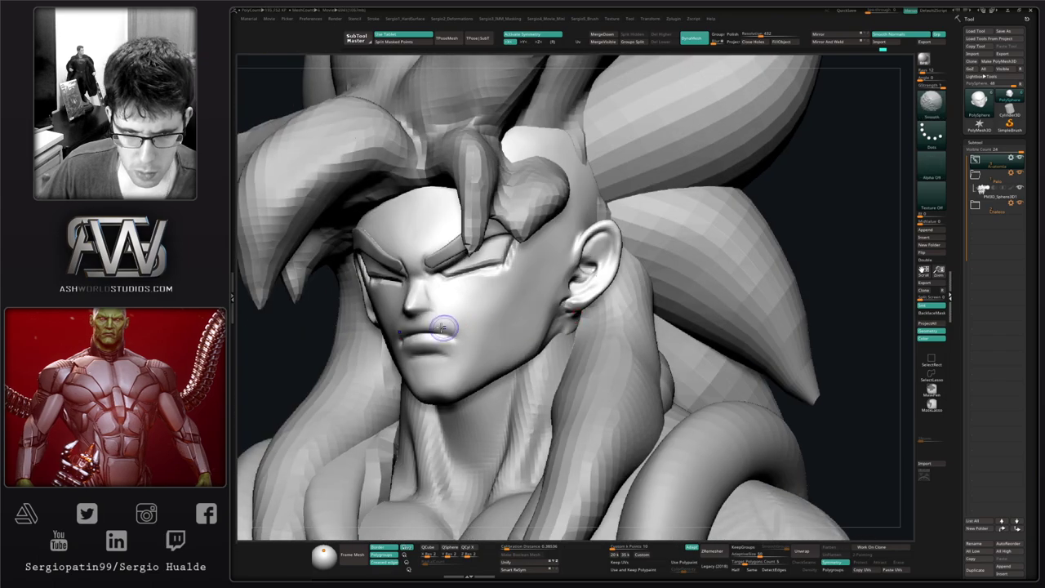
right_click_drag(442, 334, 573, 320, "alt")
right_click_drag(573, 320, 563, 343, "ctrl")
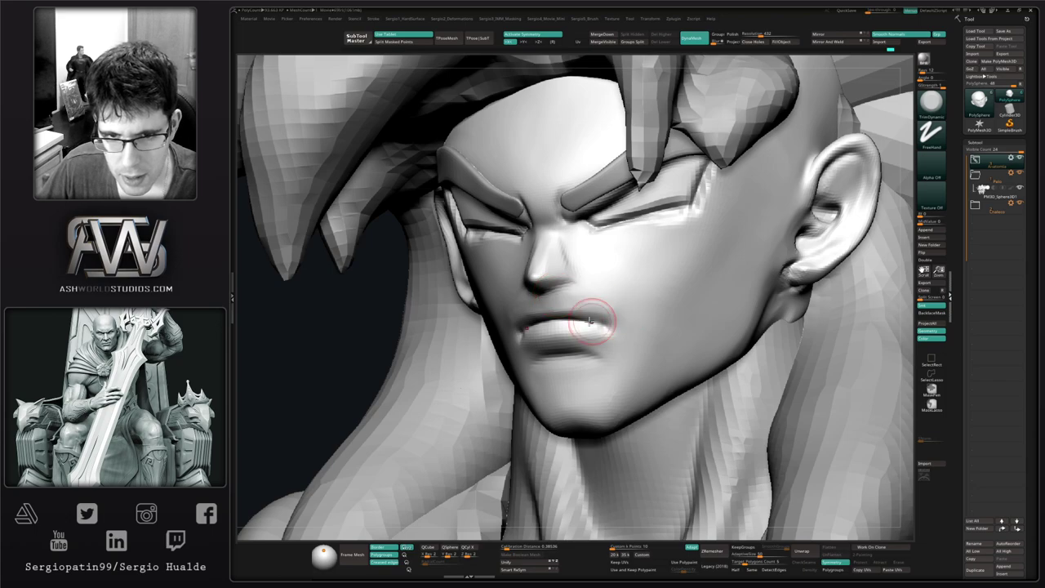
Adjust the profile of the upper lip and mouth with the Move brush in side view.
right_click_drag(604, 322, 553, 311)
key("b")
key("m")
key("v")
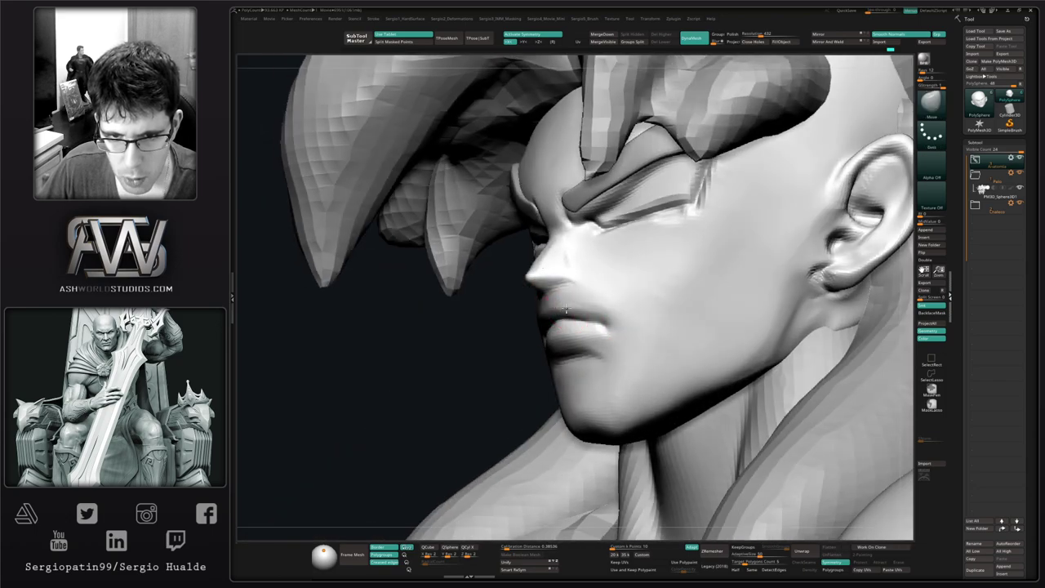
right_click_drag(611, 325, 556, 320)
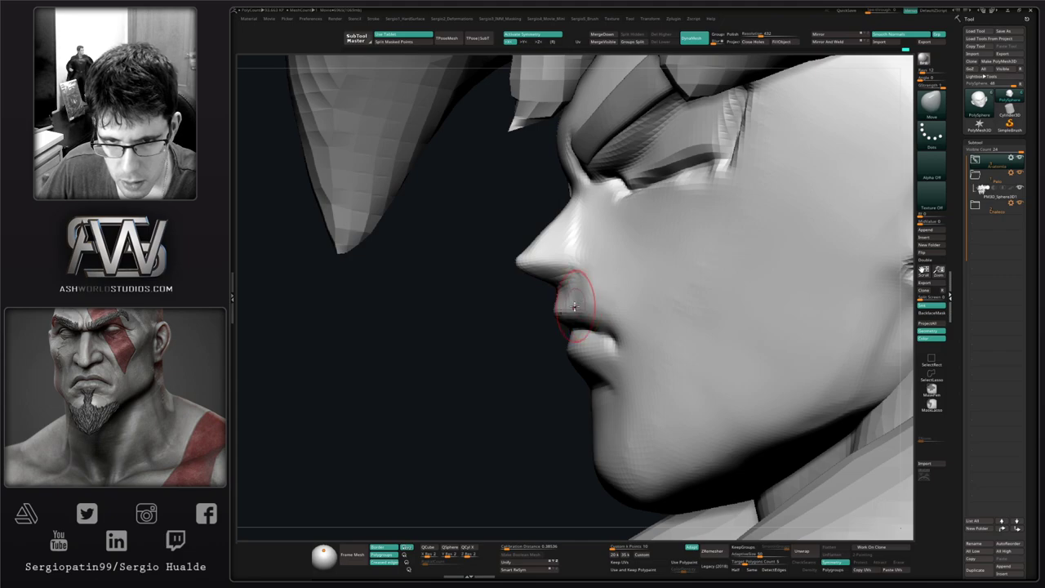
mouse_move(590, 303)
right_mouse_down()
mouse_move(602, 299)
mouse_move(592, 301)
right_mouse_up()
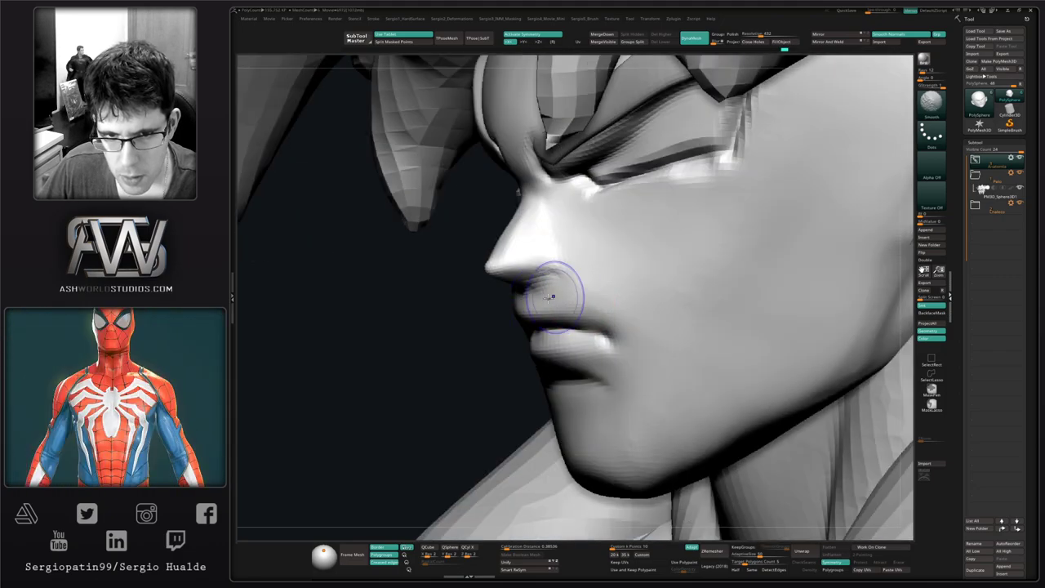
Smooth the skin between the nose and upper lip, out to the mouth corner.
left_click_drag(566, 292, 620, 294, "shift")
mouse_move(620, 295)
right_mouse_down()
mouse_move(565, 309)
mouse_move(604, 297)
right_mouse_up()
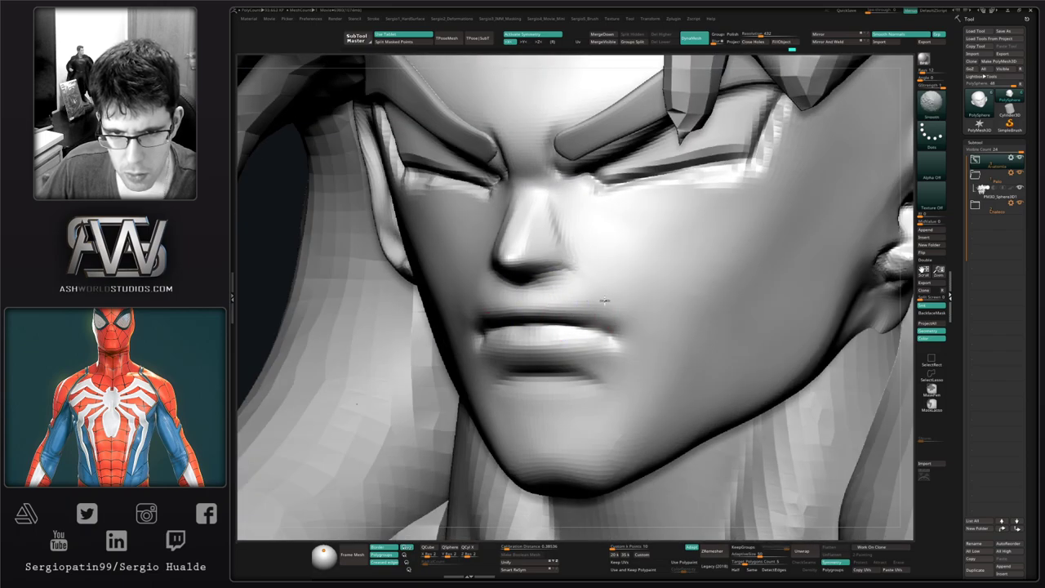
left_click_drag(601, 299, 607, 308, "shift")
mouse_move(457, 289)
right_mouse_down()
mouse_move(486, 286)
mouse_move(495, 327)
right_mouse_up()
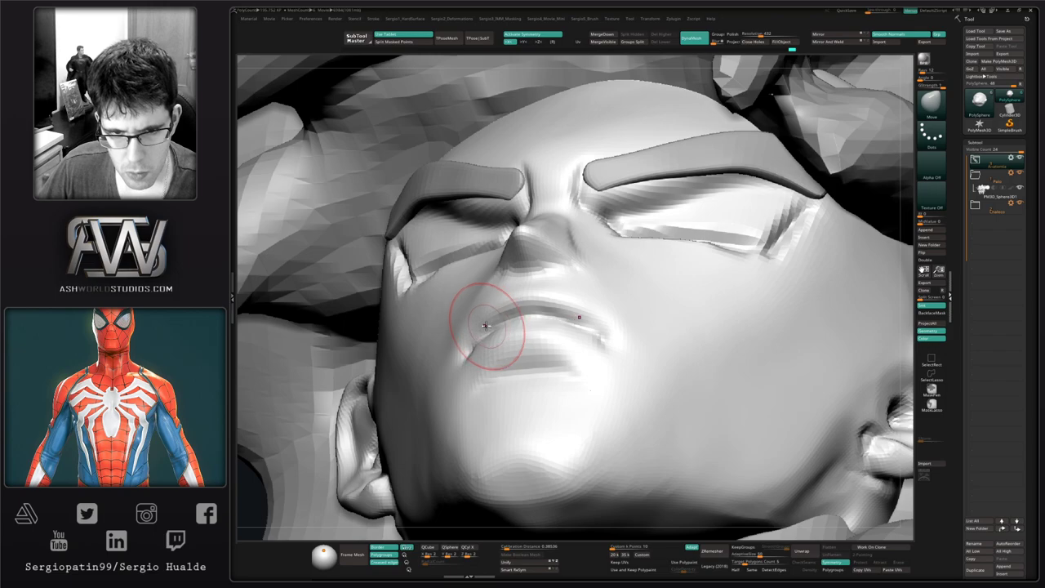
Build up volume around the mouth corners with the Clay brush and smooth it into the cheeks.
right_click_drag(567, 309, 597, 275)
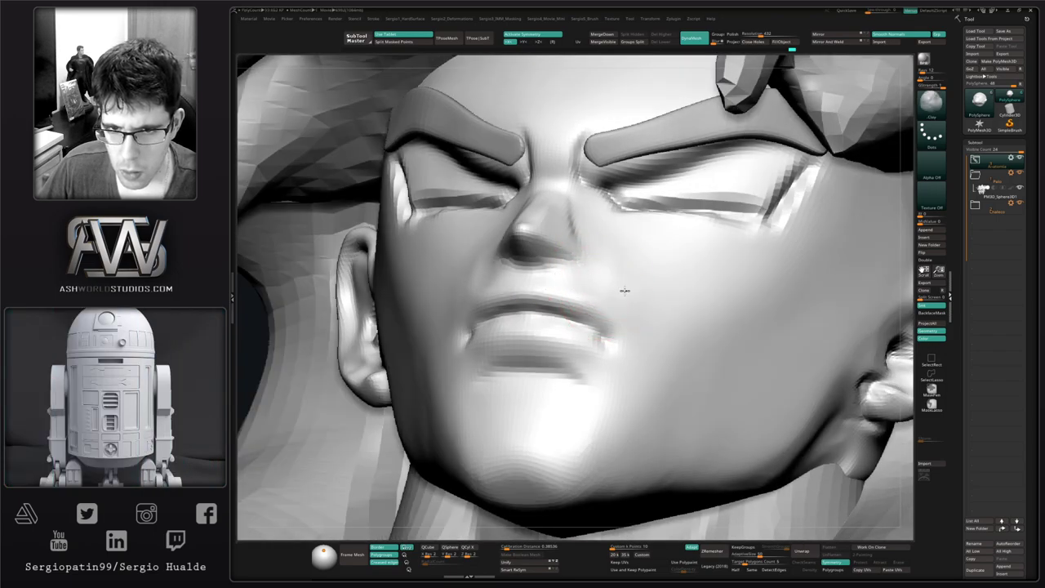
mouse_move(624, 291)
left_mouse_down()
mouse_move(621, 283)
mouse_move(662, 324)
mouse_move(636, 279)
mouse_move(626, 313)
left_mouse_up()
right_click_drag(563, 303, 496, 303)
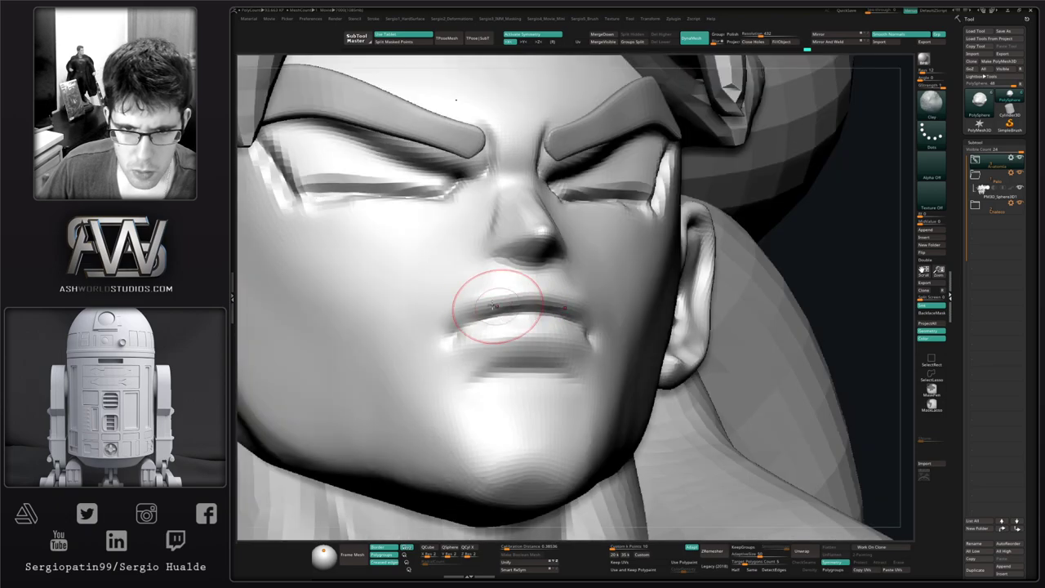
left_click_drag(425, 302, 420, 312)
mouse_move(430, 368)
right_mouse_down()
mouse_move(449, 380)
mouse_move(517, 357)
right_mouse_up()
mouse_move(518, 358)
right_mouse_down("ctrl")
mouse_move(533, 330)
mouse_move(544, 385)
mouse_move(497, 368)
mouse_move(523, 372)
mouse_move(520, 385)
mouse_move(518, 326)
right_mouse_up("ctrl")
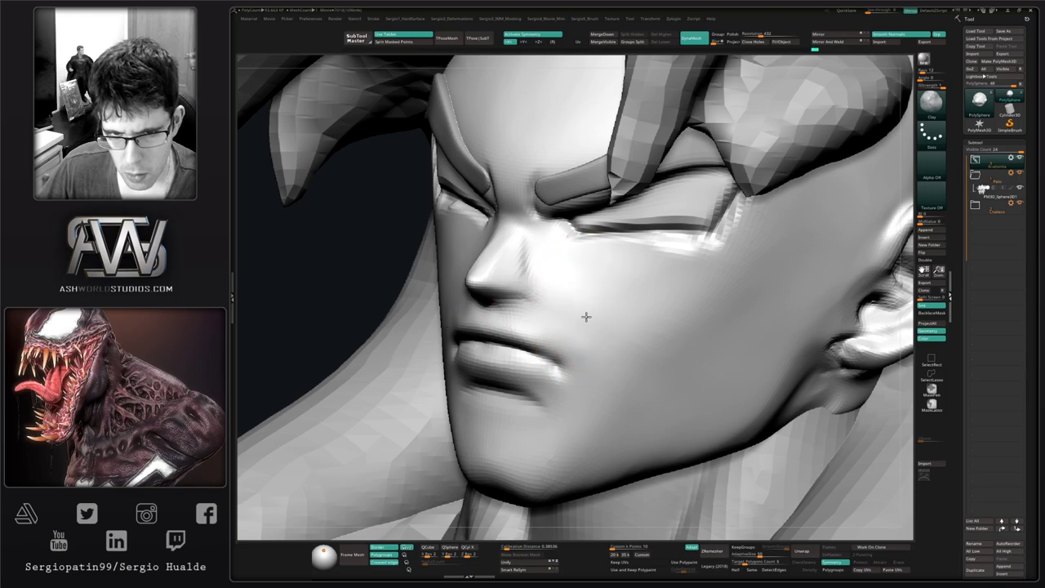
mouse_move(571, 295)
left_mouse_down("shift")
mouse_move(581, 291)
mouse_move(609, 337)
left_mouse_up("shift")
Refine the crease between the lower lip and the chin with a horizontal stroke.
right_click_drag(539, 359, 585, 364)
left_click_drag(468, 390, 525, 390)
mouse_move(555, 405)
right_mouse_down()
mouse_move(534, 408)
mouse_move(506, 390)
right_mouse_up()
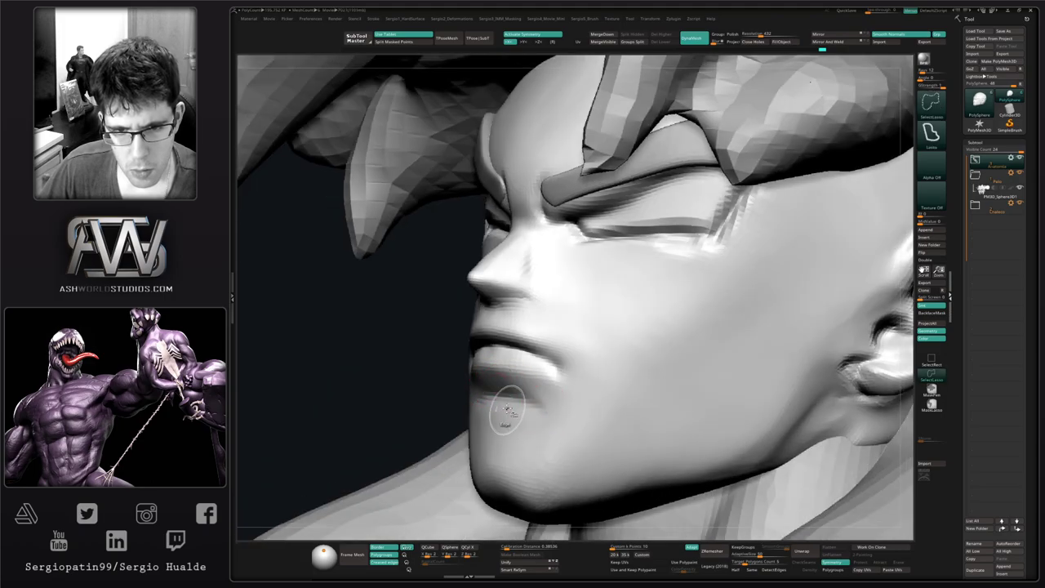
mouse_move(492, 436)
right_mouse_down()
mouse_move(513, 437)
mouse_move(543, 353)
mouse_move(540, 318)
right_mouse_up()
mouse_move(540, 318)
right_mouse_down()
mouse_move(559, 401)
mouse_move(498, 384)
mouse_move(499, 342)
mouse_move(572, 409)
mouse_move(553, 368)
right_mouse_up()
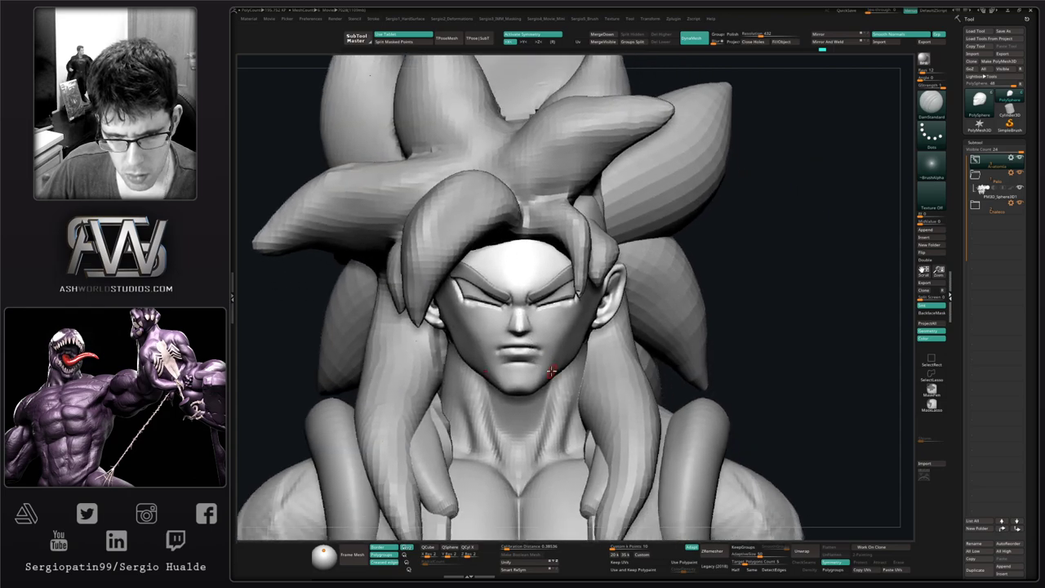
Try to adjust the mouth corner with the Move brush.
key("b")
key("m")
key("v")
left_click_drag(547, 357, 548, 360)
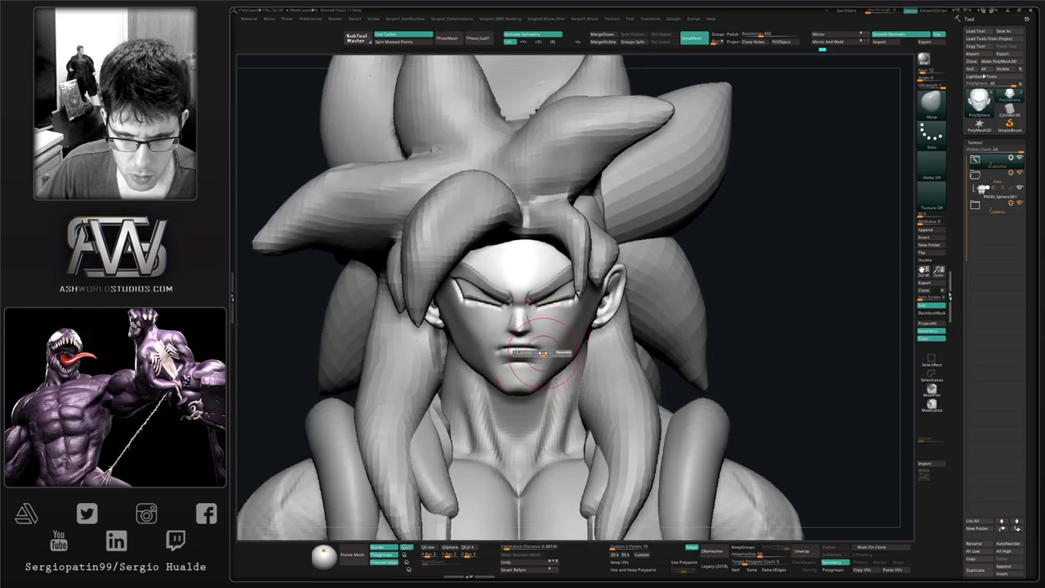
key("ctrl+z")
key("ctrl+z")
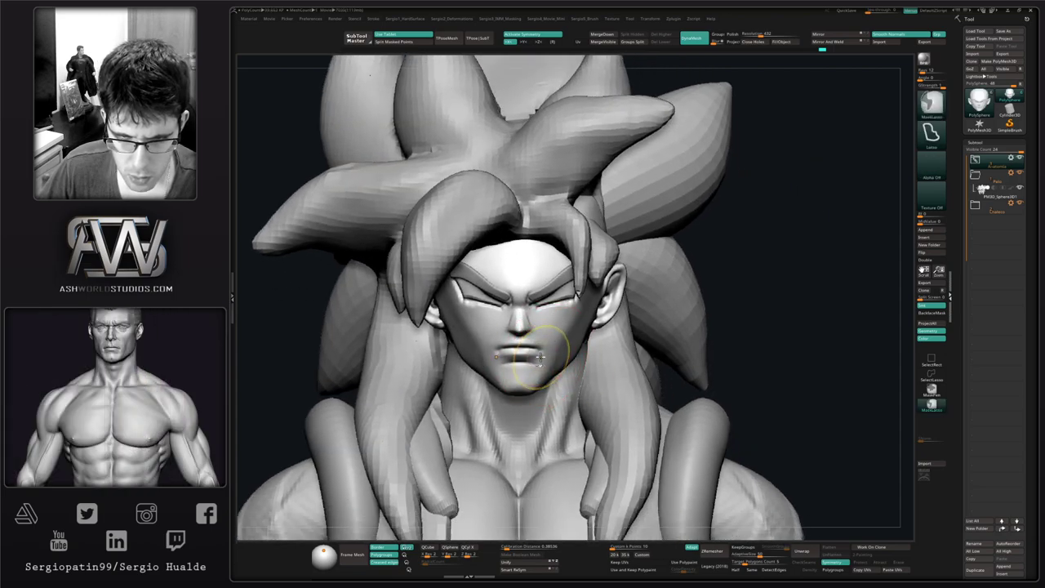
Mask the lips, invert the mask, and scale and reposition the mouth with the transform gizmo.
key("ctrl+z")
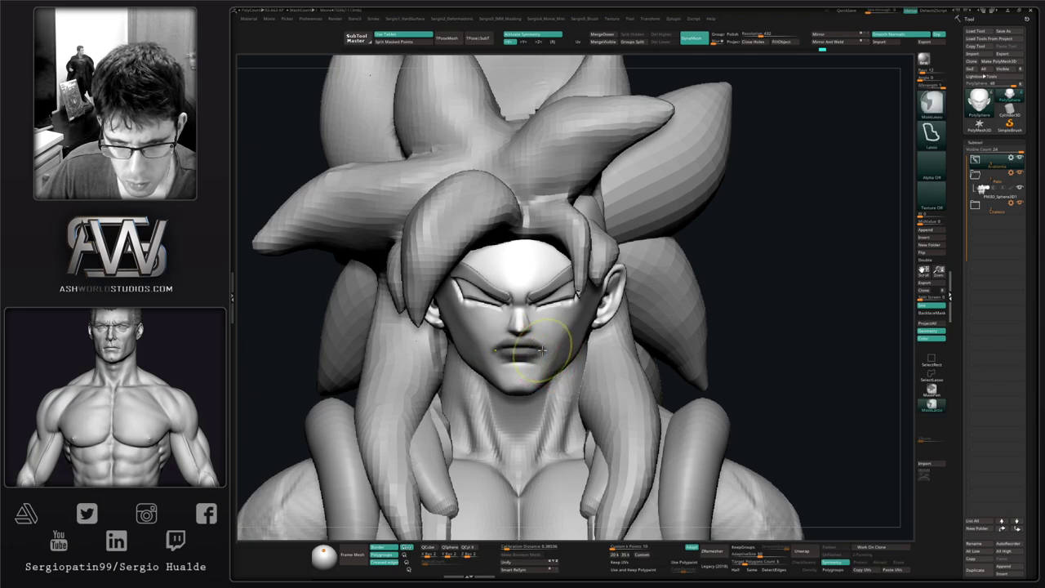
left_click(746, 309, "ctrl")
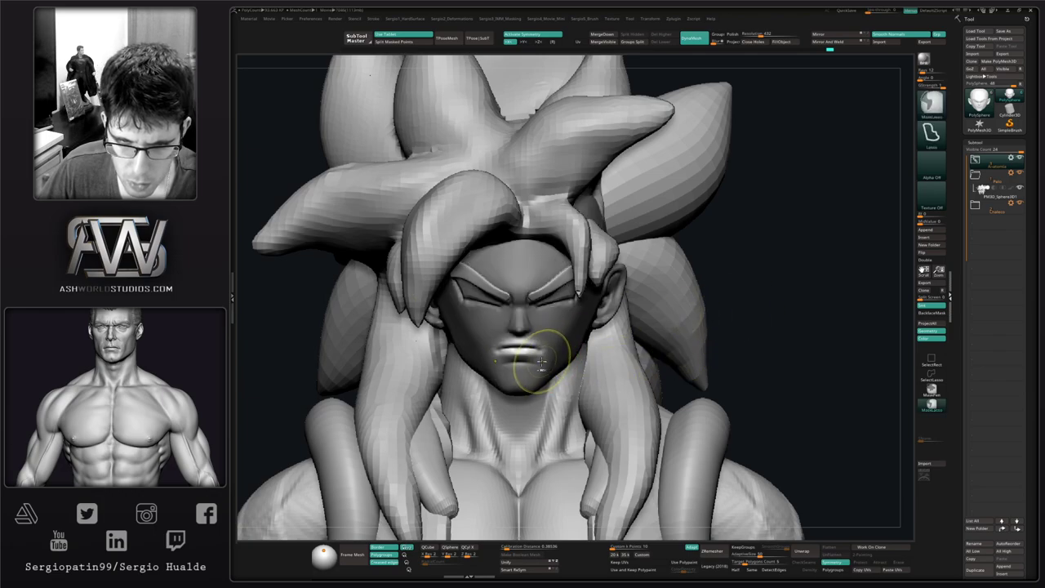
key("w")
left_click(520, 348, "alt")
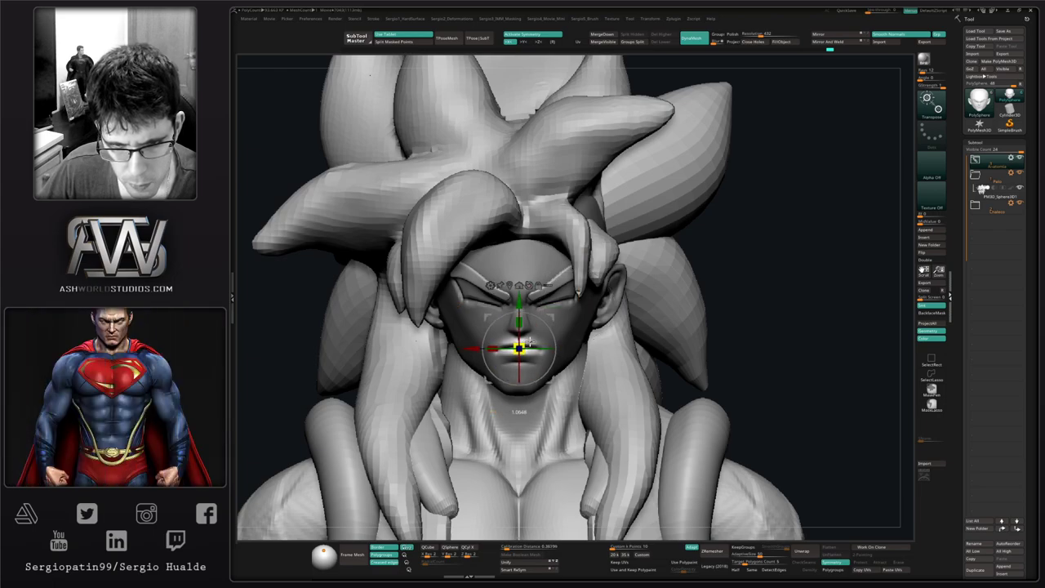
mouse_move(532, 347)
right_mouse_down()
mouse_move(541, 348)
mouse_move(532, 342)
right_mouse_up()
right_click_drag(560, 426, 563, 425)
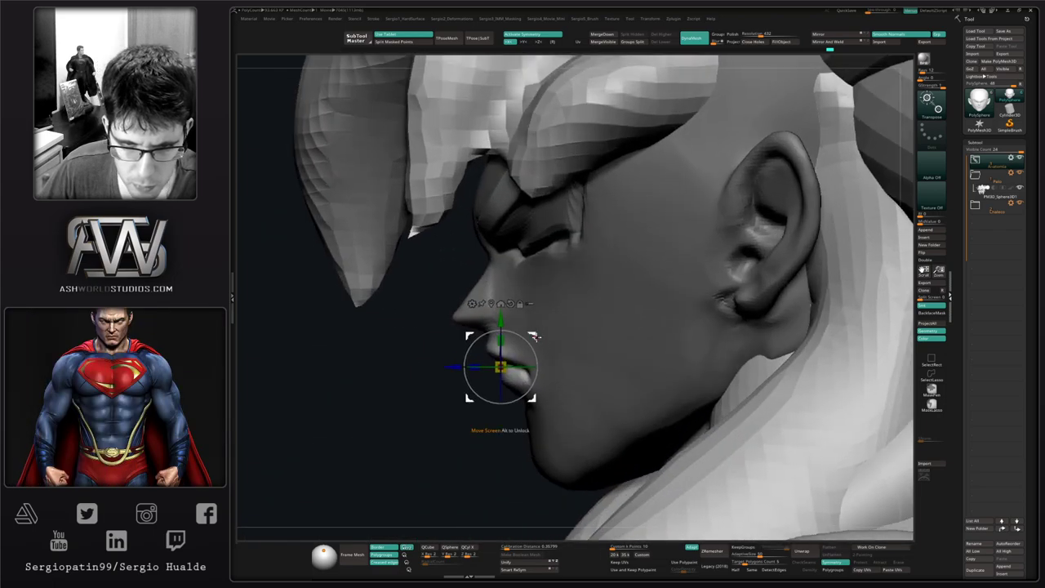
left_click_drag(533, 336, 537, 337)
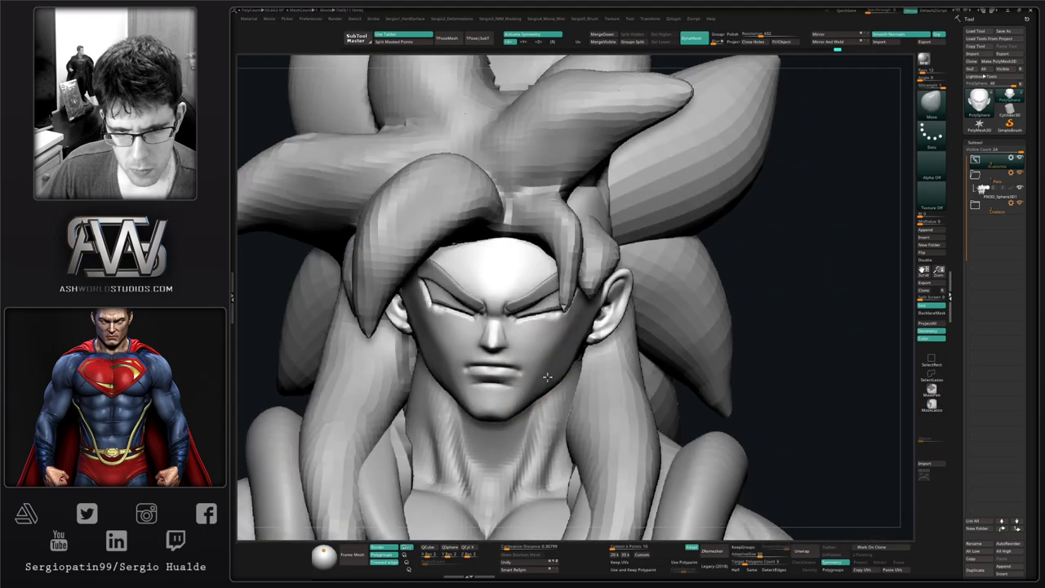
Reshape the jawline and the front of the chin with the Move brush.
right_click_drag(548, 377, 540, 391)
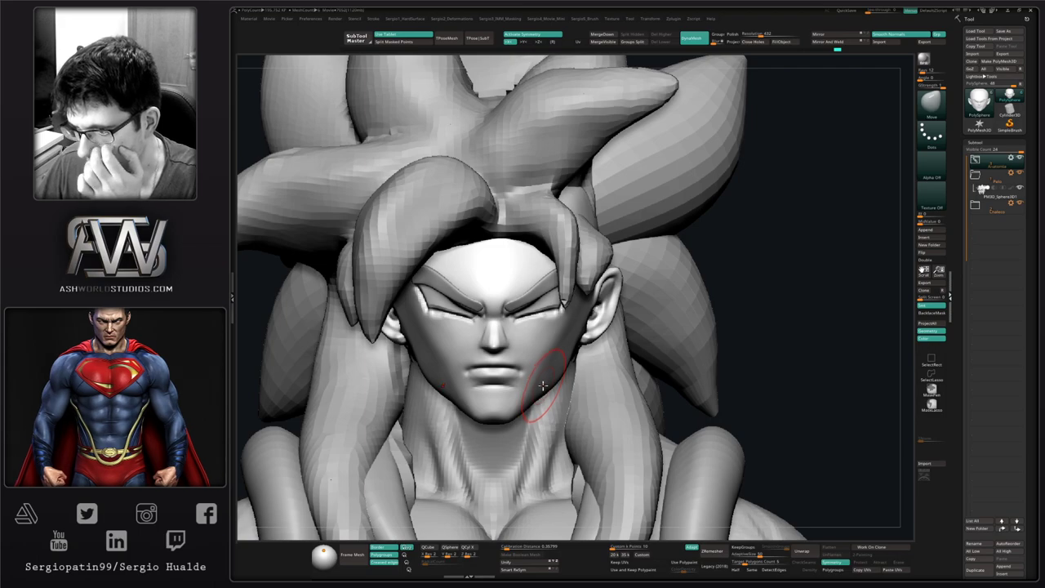
mouse_move(533, 328)
right_mouse_down("ctrl")
mouse_move(526, 268)
mouse_move(545, 276)
mouse_move(555, 336)
right_mouse_up("ctrl")
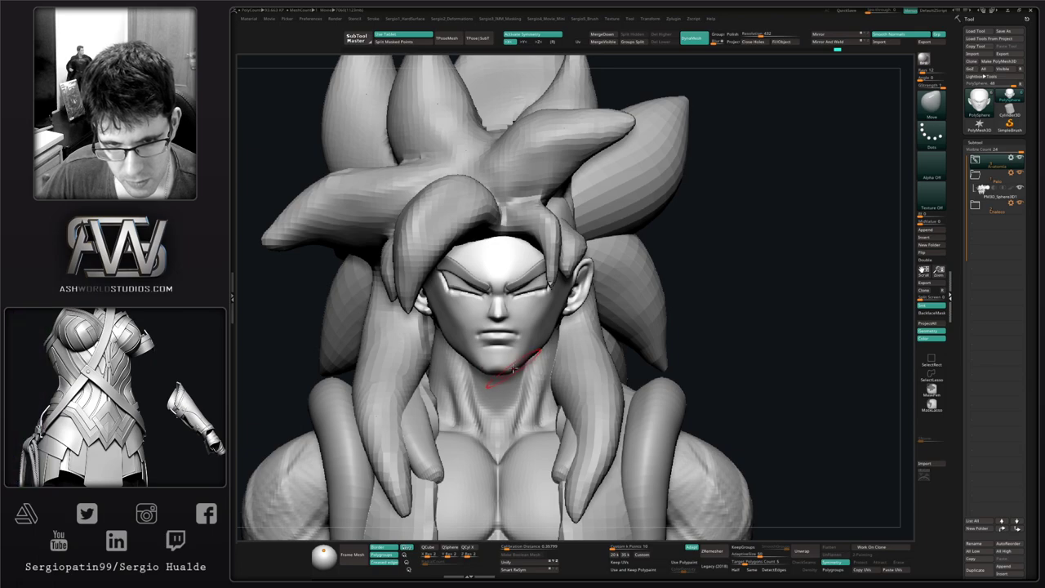
mouse_move(528, 361)
right_mouse_down()
mouse_move(499, 367)
mouse_move(511, 370)
mouse_move(514, 346)
mouse_move(488, 353)
mouse_move(505, 416)
right_mouse_up()
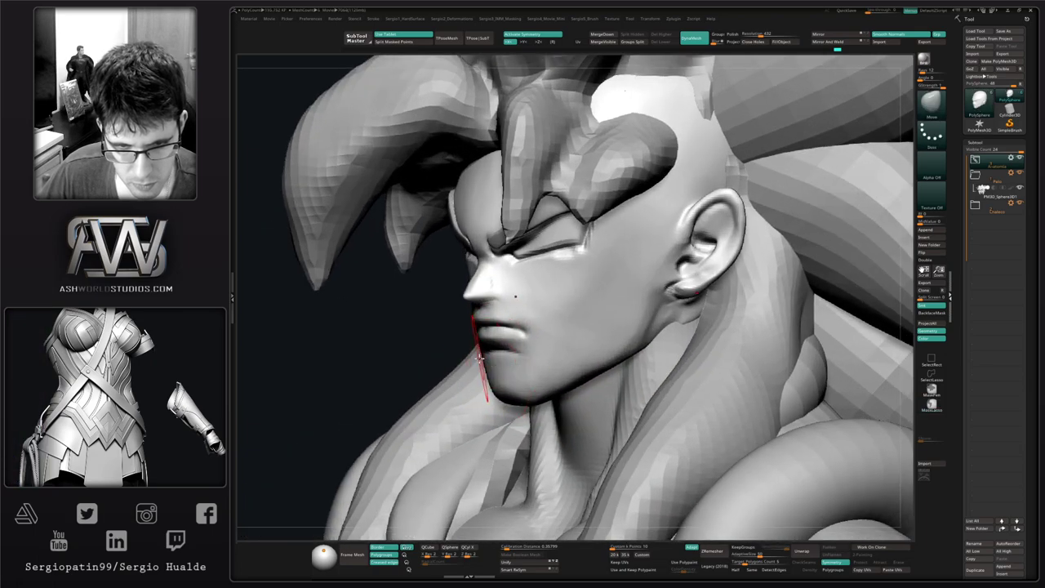
left_click_drag(496, 358, 489, 358)
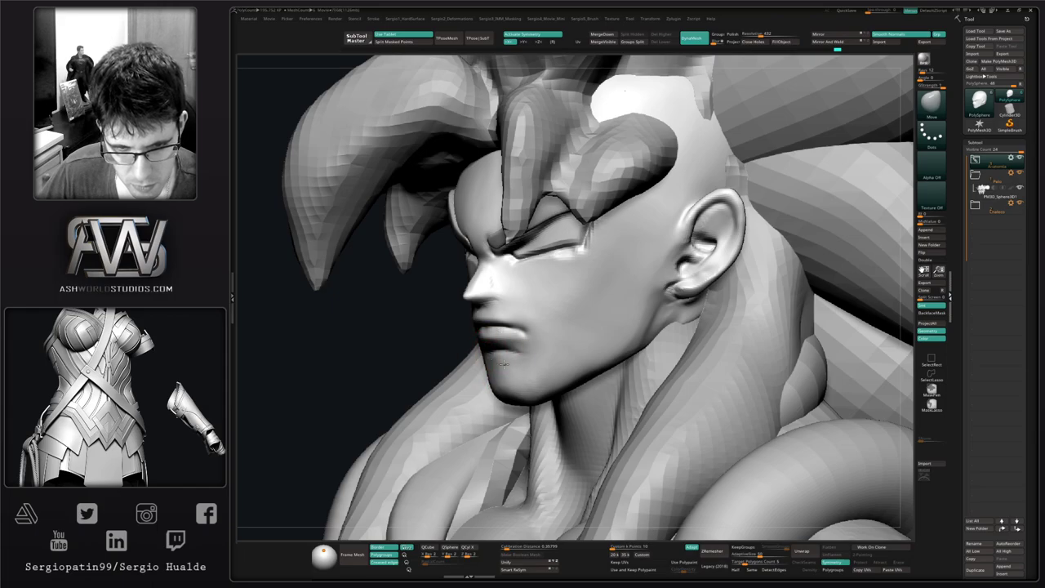
Refine the nose in profile with a small Move brush and smooth its tip.
right_click_drag(504, 364, 502, 363)
mouse_move(529, 403)
right_mouse_down("ctrl")
mouse_move(519, 353)
mouse_move(548, 348)
mouse_move(509, 350)
mouse_move(525, 397)
right_mouse_up("ctrl")
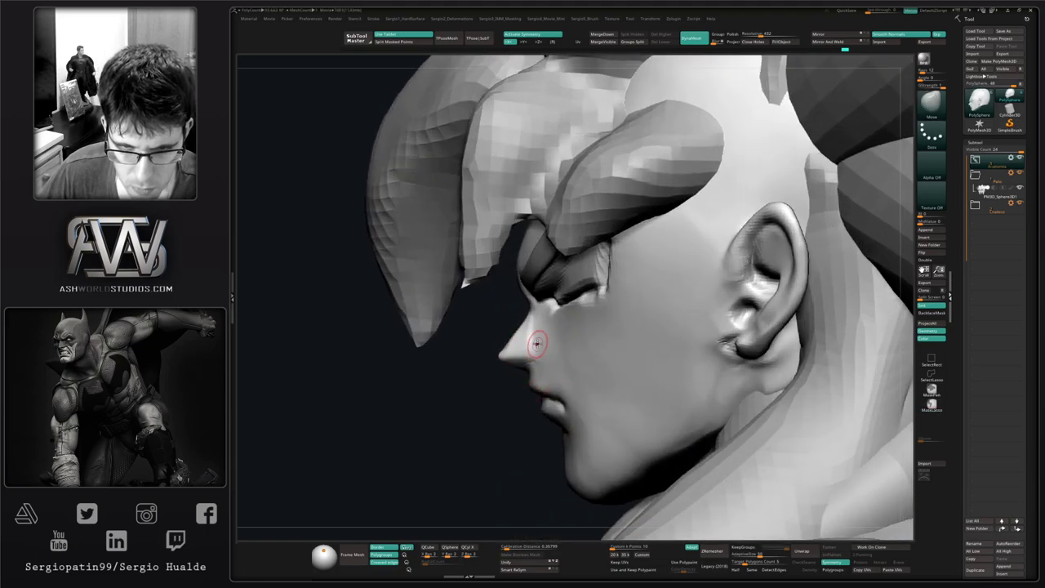
mouse_move(535, 331)
right_mouse_down()
mouse_move(548, 331)
mouse_move(539, 326)
right_mouse_up()
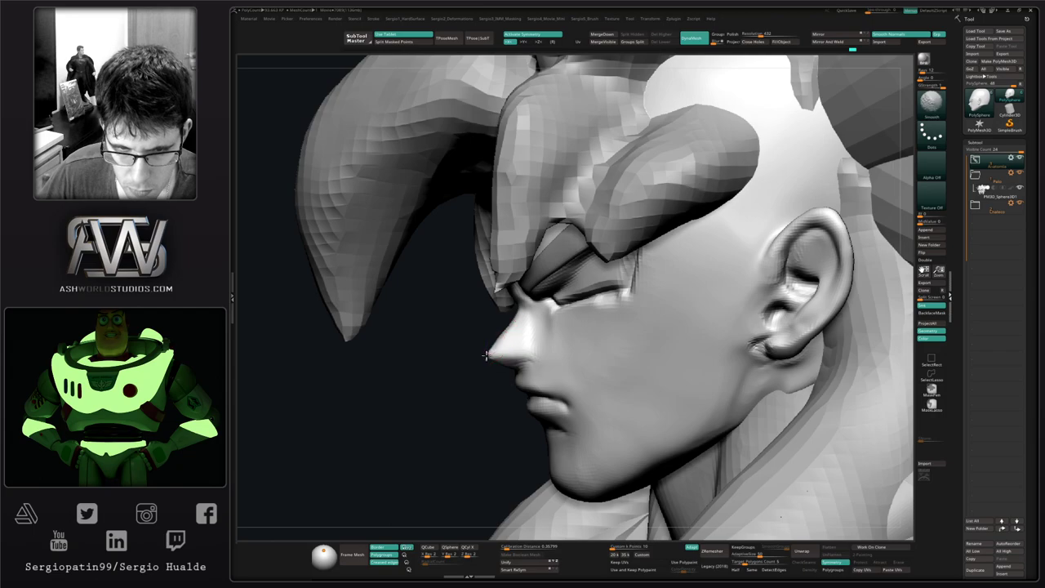
mouse_move(552, 334)
right_mouse_down()
mouse_move(599, 348)
mouse_move(609, 315)
right_mouse_up()
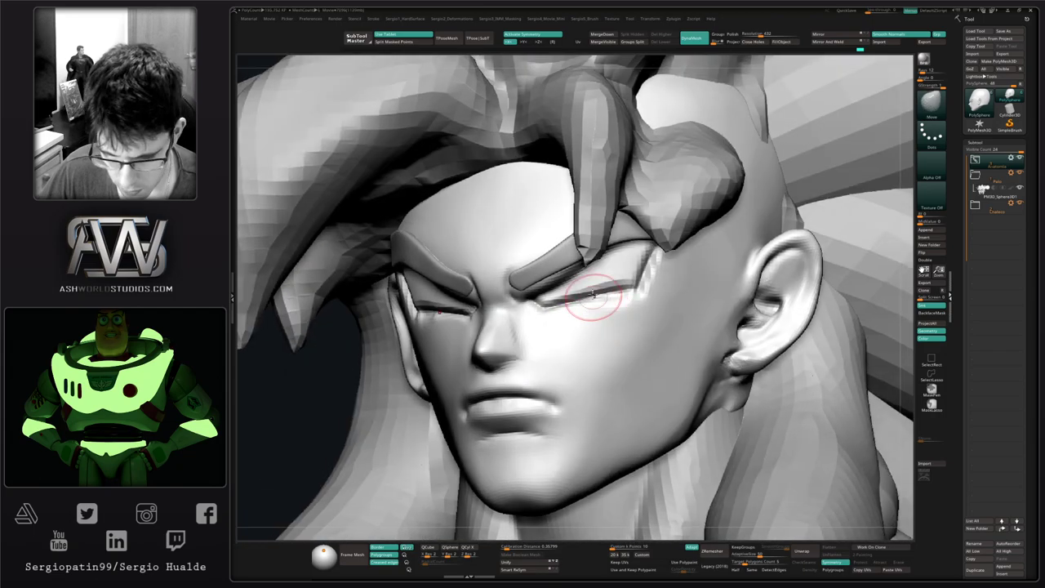
Tighten the closed eye's lid line near the inner corner with the Pinch brush.
key("b")
key("p")
key("i")
mouse_move(560, 299)
left_mouse_down()
mouse_move(642, 286)
mouse_move(641, 295)
mouse_move(569, 300)
left_mouse_up()
mouse_move(592, 326)
right_mouse_down()
mouse_move(660, 285)
mouse_move(602, 276)
mouse_move(598, 317)
right_mouse_up()
Adjust the eyelid area under the brow with a resized Move brush, and select the eyebrows mesh.
key("b")
key("m")
key("v")
right_click(599, 317)
key("s")
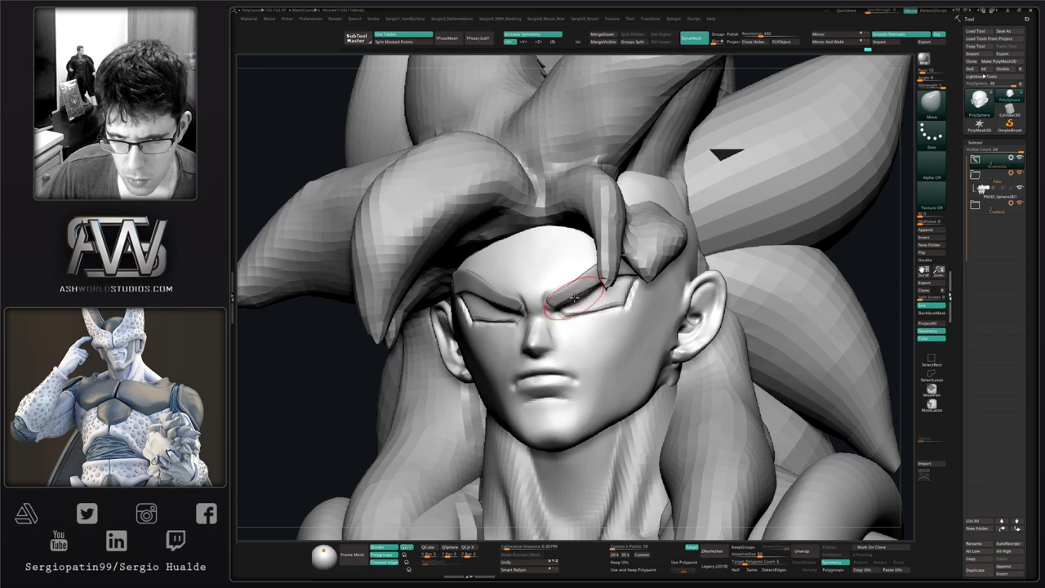
mouse_move(589, 333)
right_mouse_down()
mouse_move(601, 348)
mouse_move(625, 337)
mouse_move(541, 326)
mouse_move(533, 279)
right_mouse_up()
left_click(533, 279, "alt")
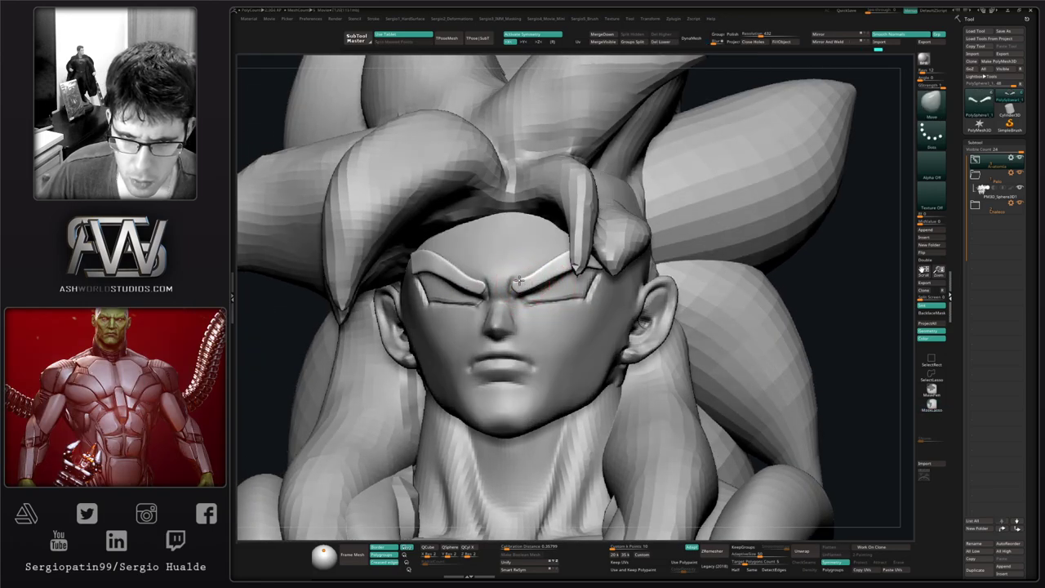
Select the head mesh and flatten the form of the lower lip with the TrimDynamic brush.
left_click(550, 311, "alt")
right_click_drag(550, 312, 543, 286)
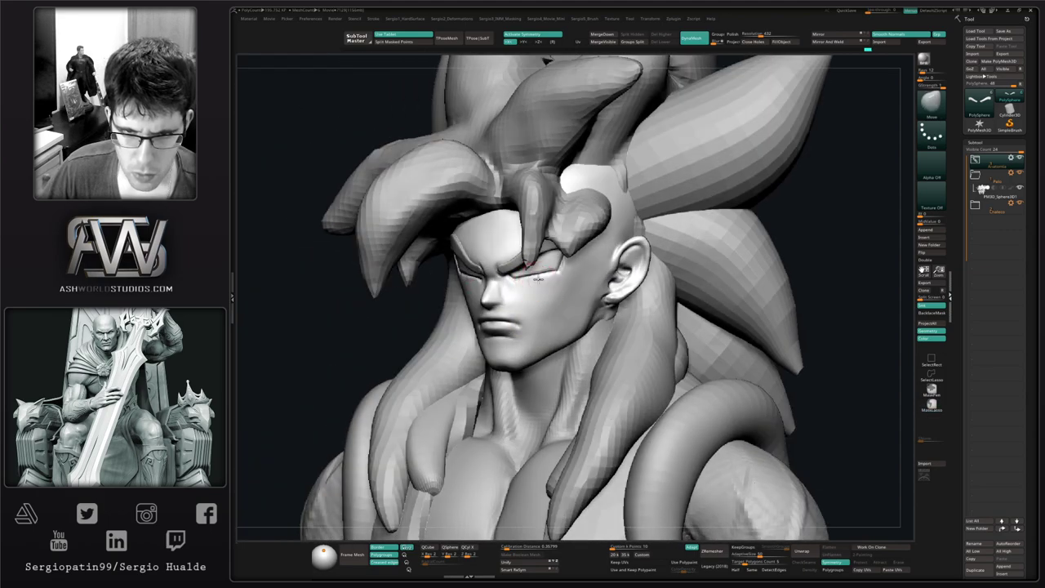
mouse_move(537, 278)
right_mouse_down()
mouse_move(563, 259)
mouse_move(544, 281)
mouse_move(577, 305)
mouse_move(500, 359)
mouse_move(491, 315)
mouse_move(495, 325)
right_mouse_up()
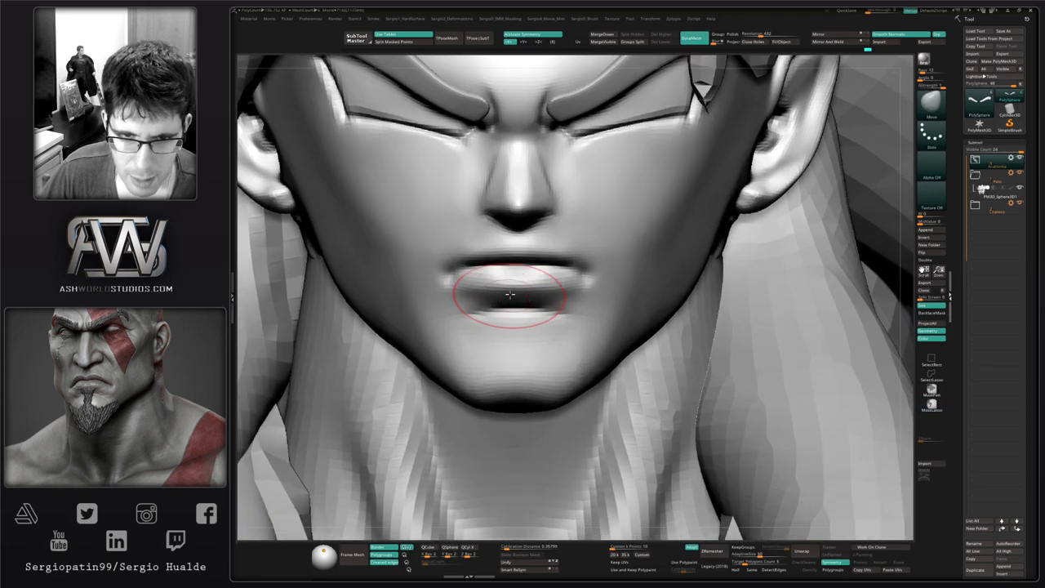
left_click(509, 290, "alt")
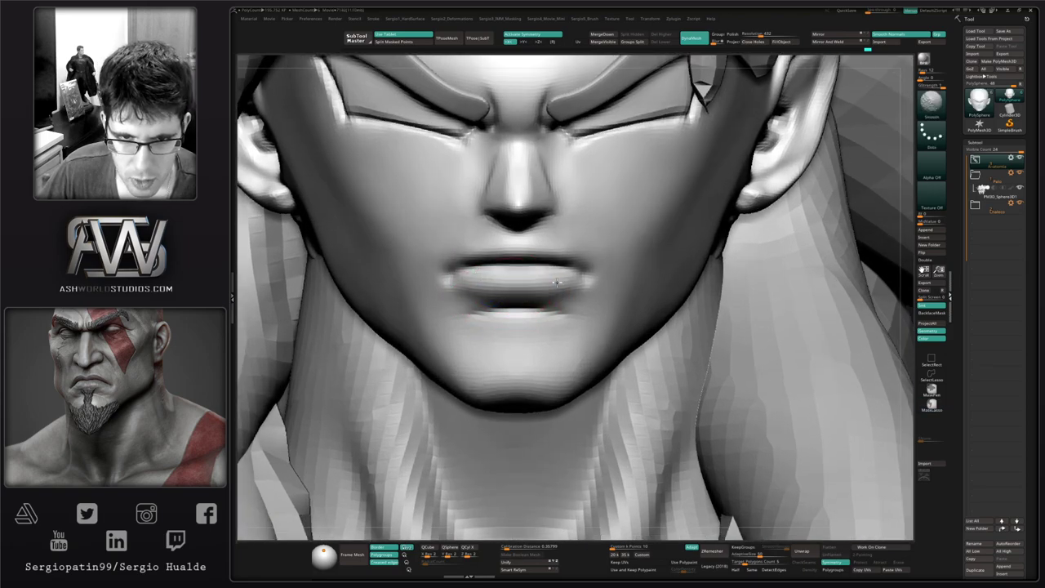
mouse_move(591, 314)
right_mouse_down()
mouse_move(560, 291)
mouse_move(520, 308)
right_mouse_up()
key("ctrl+shift+t")
left_click_drag(518, 299, 532, 294)
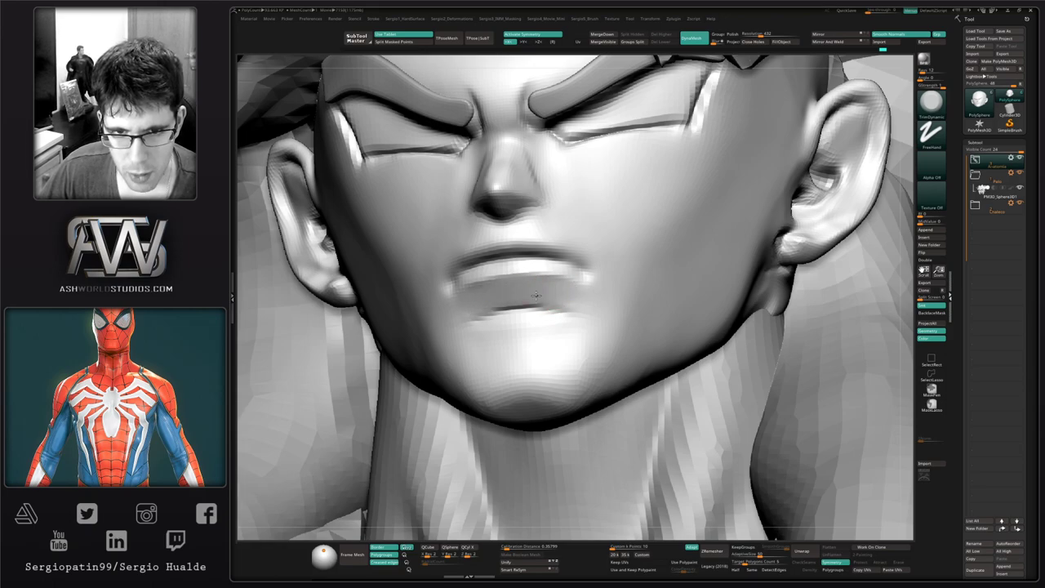
right_click_drag(536, 295, 498, 273)
left_click_drag(561, 284, 519, 284)
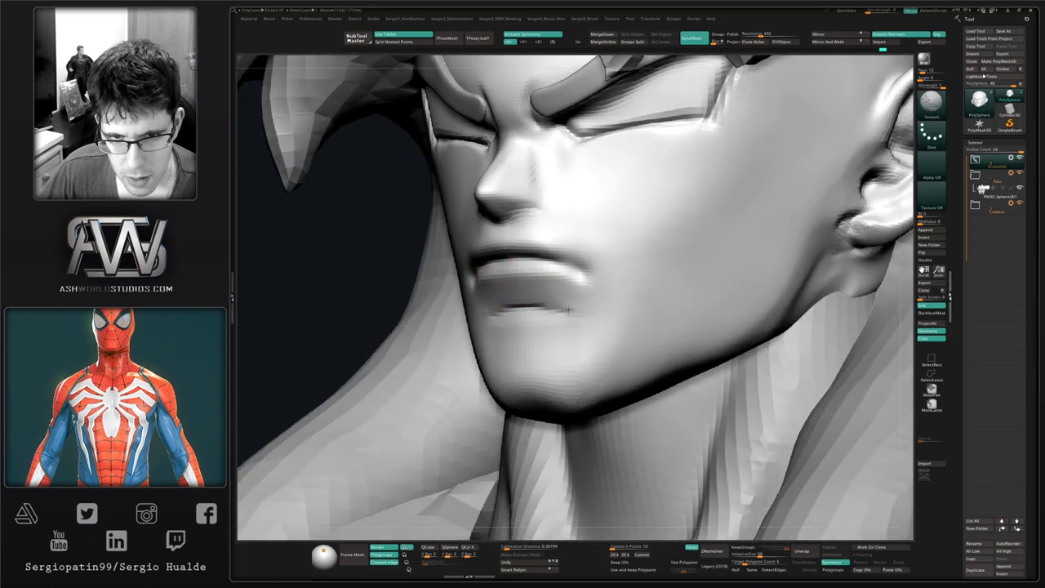
right_click_drag(527, 303, 513, 289)
Isolate the lower lip with an inverted lasso mask and pull its outer corner with the Move brush.
right_click_drag(531, 354, 534, 322, "ctrl")
mouse_move(534, 323)
right_mouse_down()
mouse_move(578, 340)
mouse_move(503, 340)
mouse_move(508, 369)
mouse_move(531, 329)
mouse_move(506, 339)
mouse_move(583, 329)
mouse_move(584, 319)
right_mouse_up()
key("b")
key("m")
key("v")
right_click_drag(585, 318, 586, 324, "ctrl")
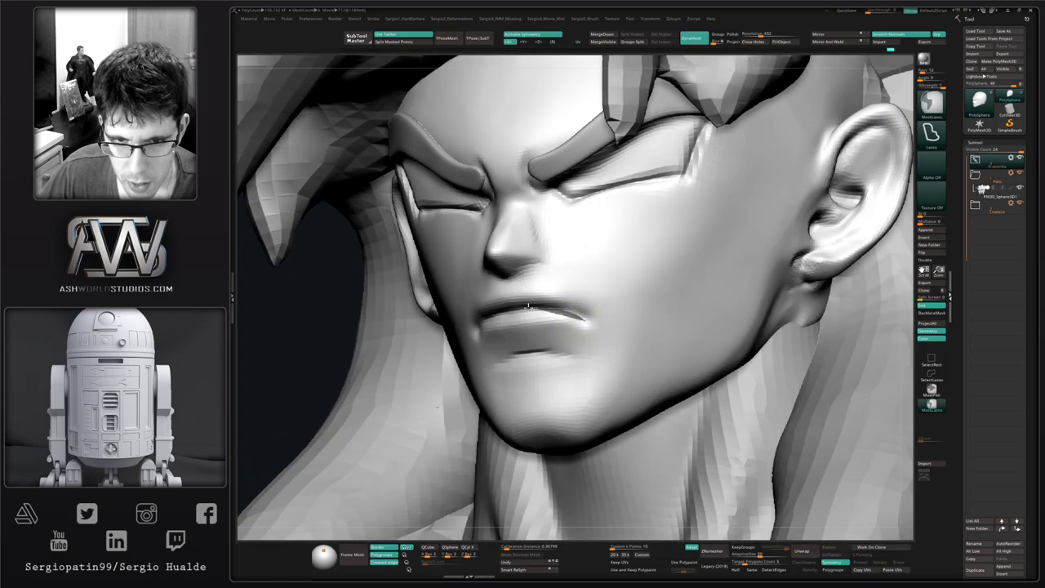
left_click_drag(588, 338, 472, 337, "ctrl")
left_click(329, 329, "ctrl")
right_click_drag(600, 333, 563, 337)
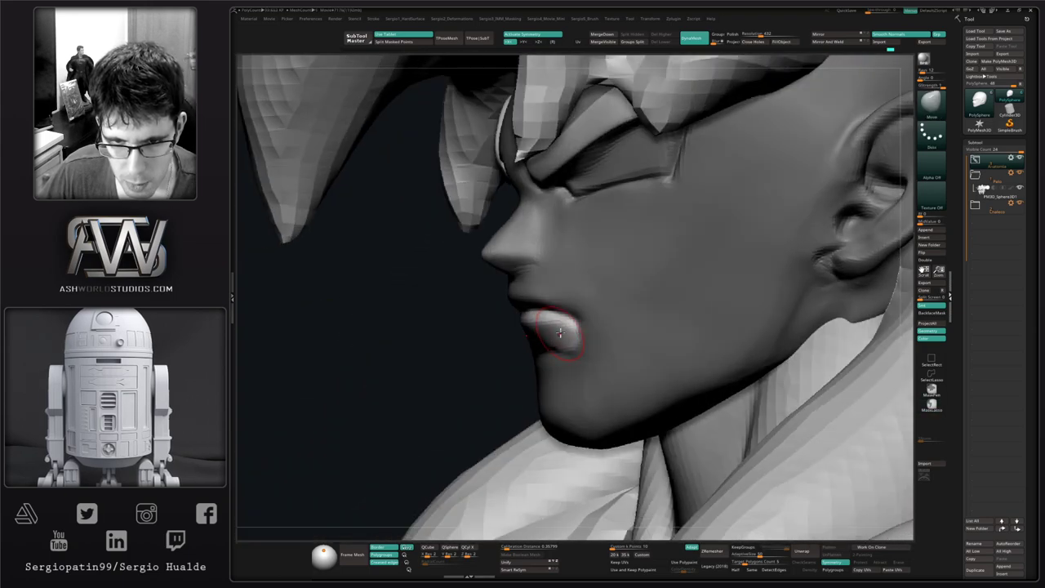
left_click_drag(567, 331, 578, 330)
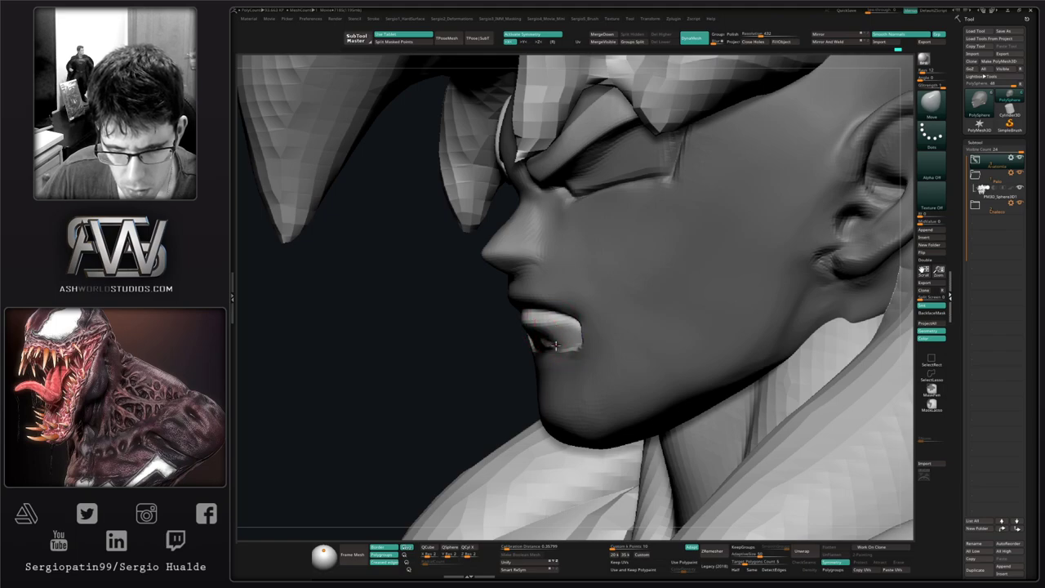
Clear the mask and smooth the transition under the lower lip and around the mouth corner.
left_click_drag(487, 353, 498, 361, "ctrl")
right_click_drag(536, 371, 578, 359)
left_click_drag(578, 348, 523, 354, "shift")
right_click_drag(563, 366, 593, 353)
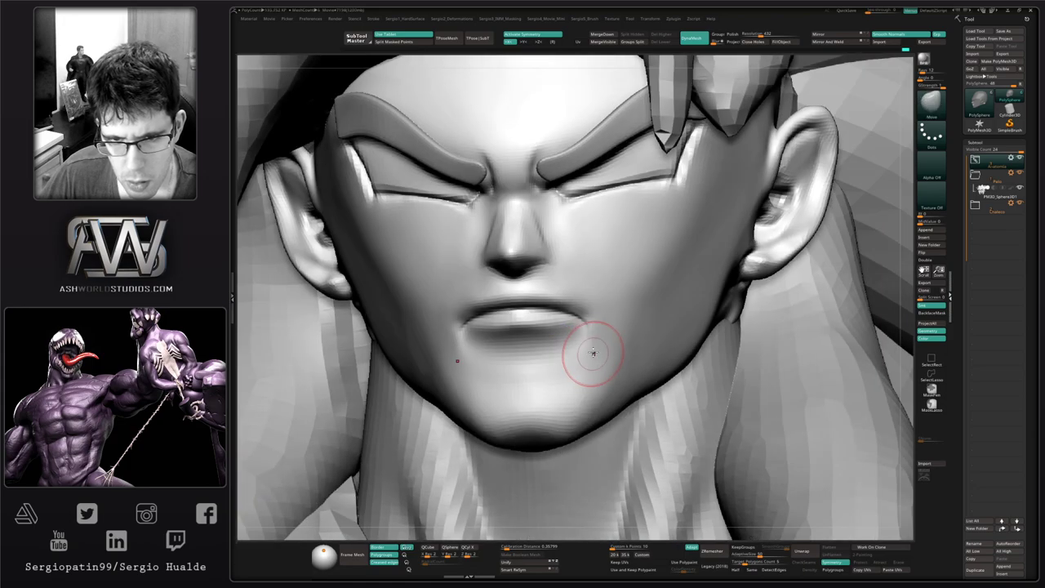
left_click_drag(581, 346, 580, 324, "shift")
Carve the line between the lips with the DamStandard brush, undoing the stroke at the mouth corner.
key("b")
key("d")
key("s")
right_click_drag(479, 331, 519, 320)
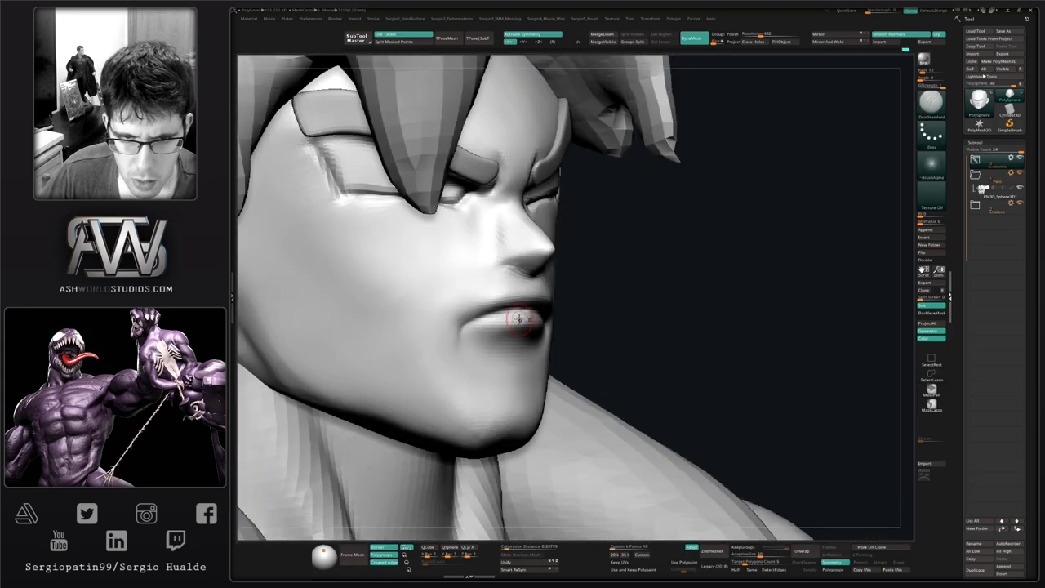
mouse_move(530, 309)
left_mouse_down()
mouse_move(491, 315)
mouse_move(505, 313)
left_mouse_up()
right_click_drag(504, 313, 470, 325)
right_click(469, 336)
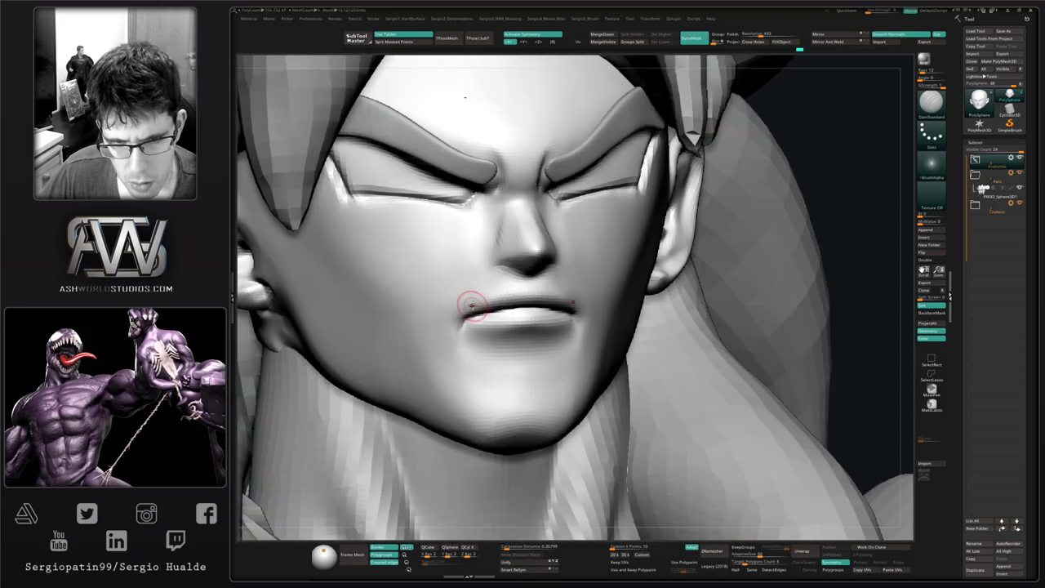
left_click_drag(471, 305, 464, 321)
key("ctrl+z")
Try to reposition the mouth corner with the Move brush.
right_click_drag(473, 333, 441, 343)
mouse_move(441, 342)
right_mouse_down("ctrl")
mouse_move(482, 357)
mouse_move(551, 345)
mouse_move(517, 342)
right_mouse_up("ctrl")
key("b")
key("m")
key("v")
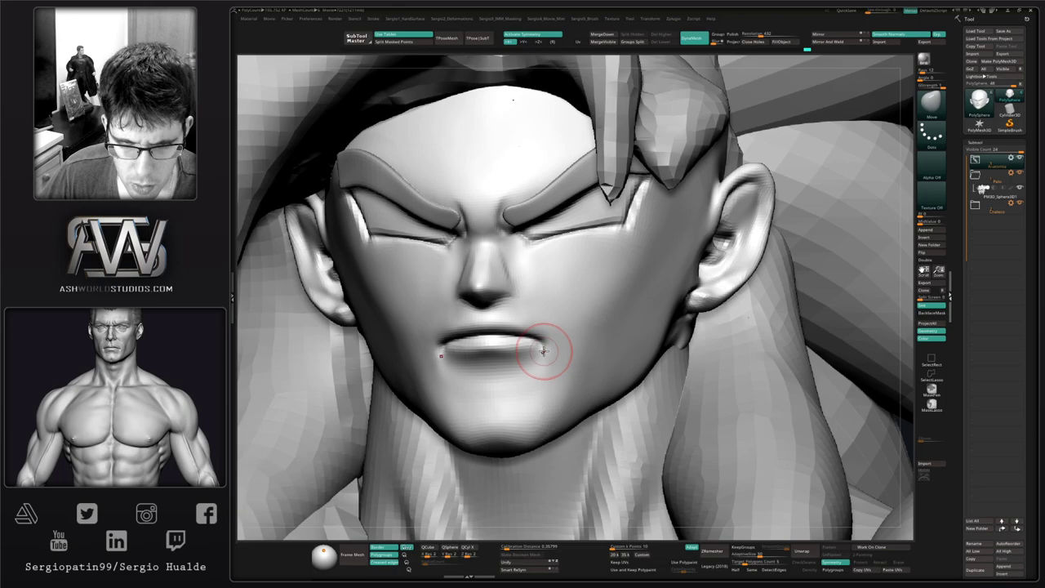
key("ctrl+z")
left_click_drag(541, 345, 540, 341)
mouse_move(544, 350)
right_mouse_down()
mouse_move(490, 364)
mouse_move(513, 373)
mouse_move(540, 359)
right_mouse_up()
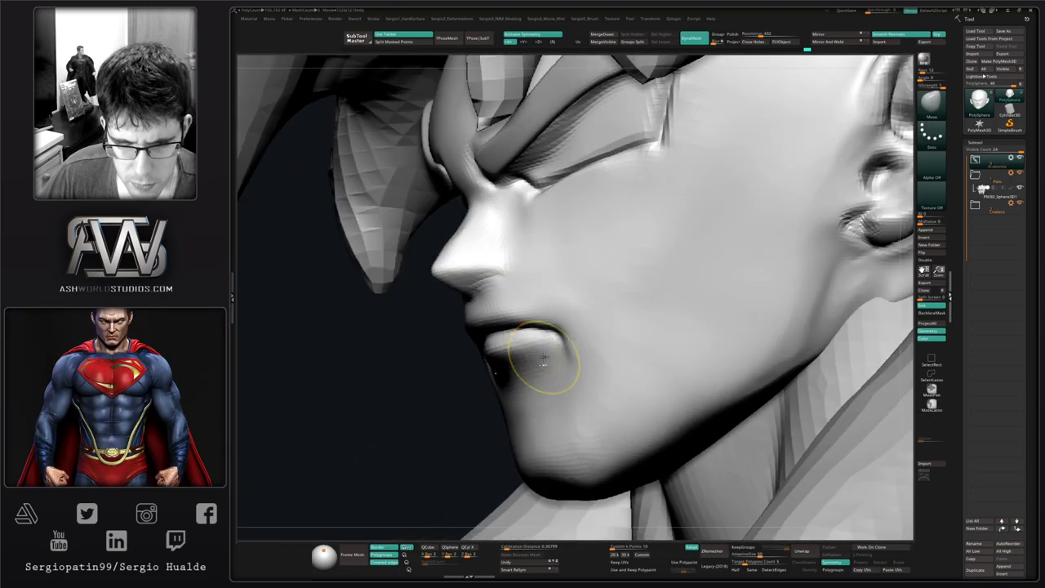
Undo the recent mouth edits back to the state where only the lower lip is unmasked.
key("ctrl")
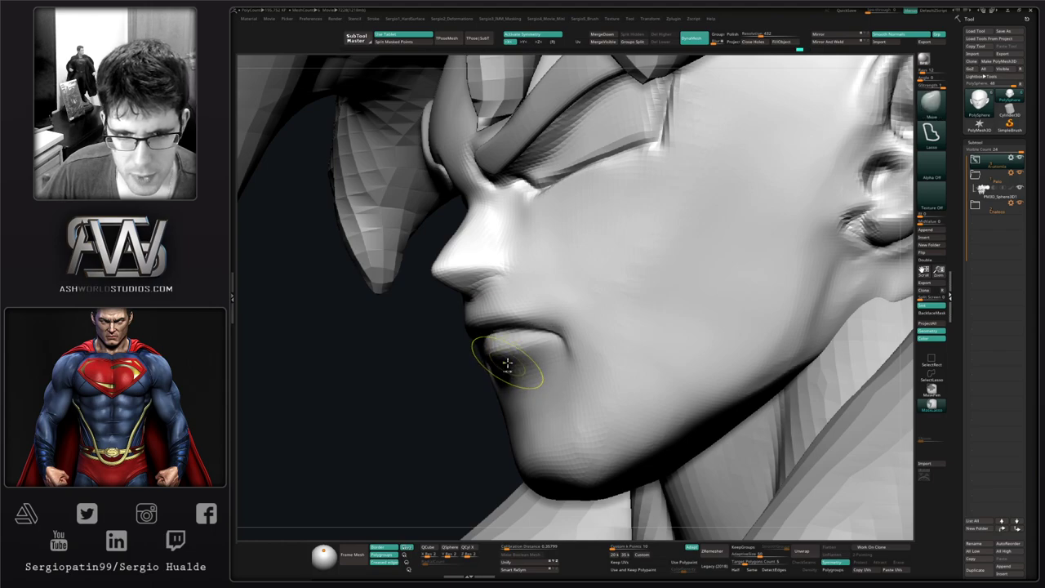
key("ctrl+z")
key("ctrl+z")
key("ctrl+z")
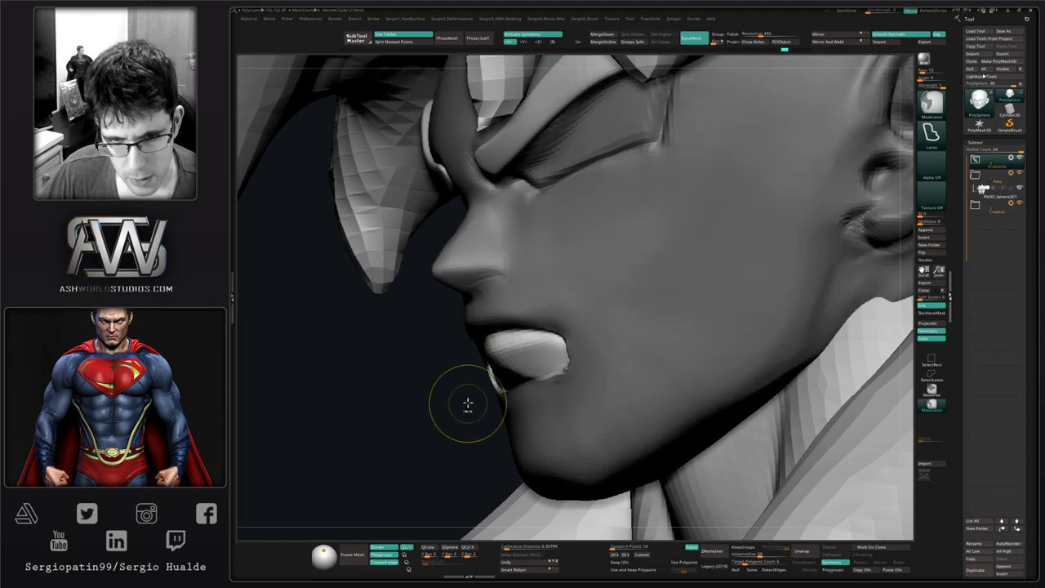
key("ctrl+z")
key("ctrl+z")
key("ctrl+z")
key("ctrl+shift+z")
Reshape the unmasked lower lip with a resized Move brush, accepting removal of the later undo history.
mouse_move(461, 396)
left_mouse_down()
mouse_move(522, 371)
mouse_move(511, 349)
left_mouse_up()
key("s")
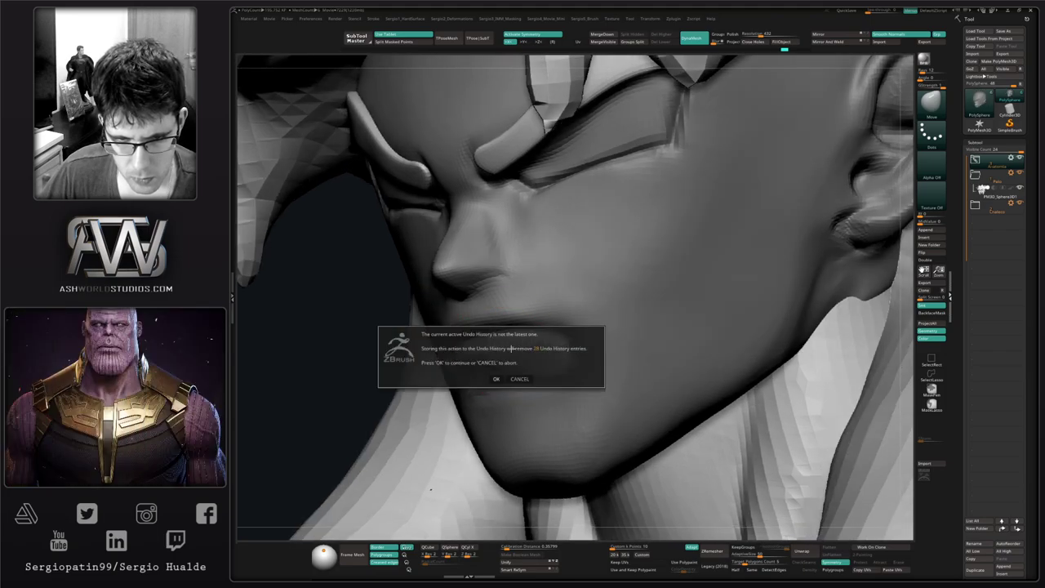
left_click(497, 378)
right_click_drag(509, 380, 510, 362, "ctrl")
key("s")
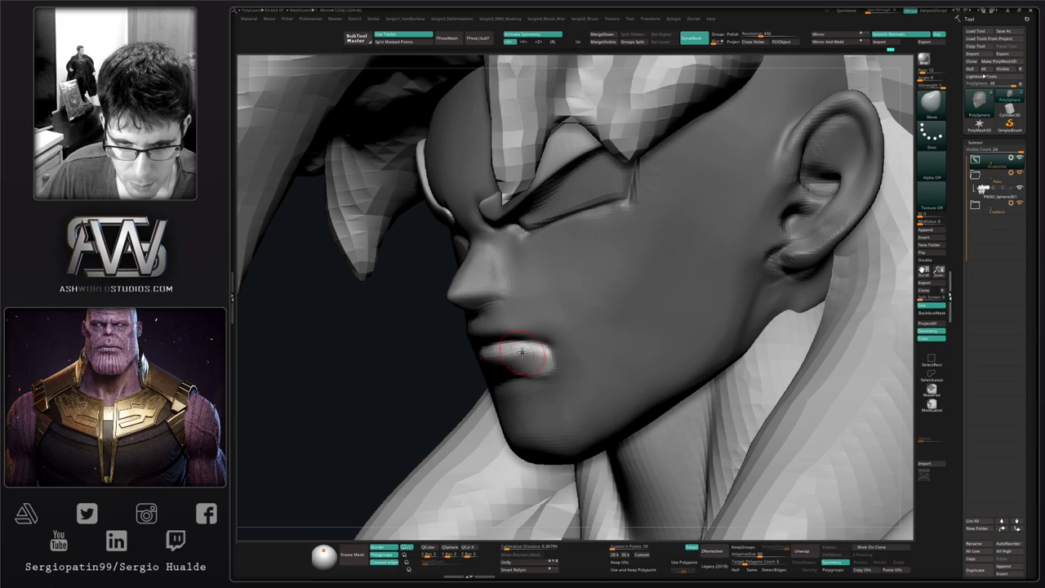
mouse_move(532, 353)
right_mouse_down()
mouse_move(555, 359)
mouse_move(536, 385)
mouse_move(534, 368)
right_mouse_up()
left_click_drag(451, 344, 454, 340)
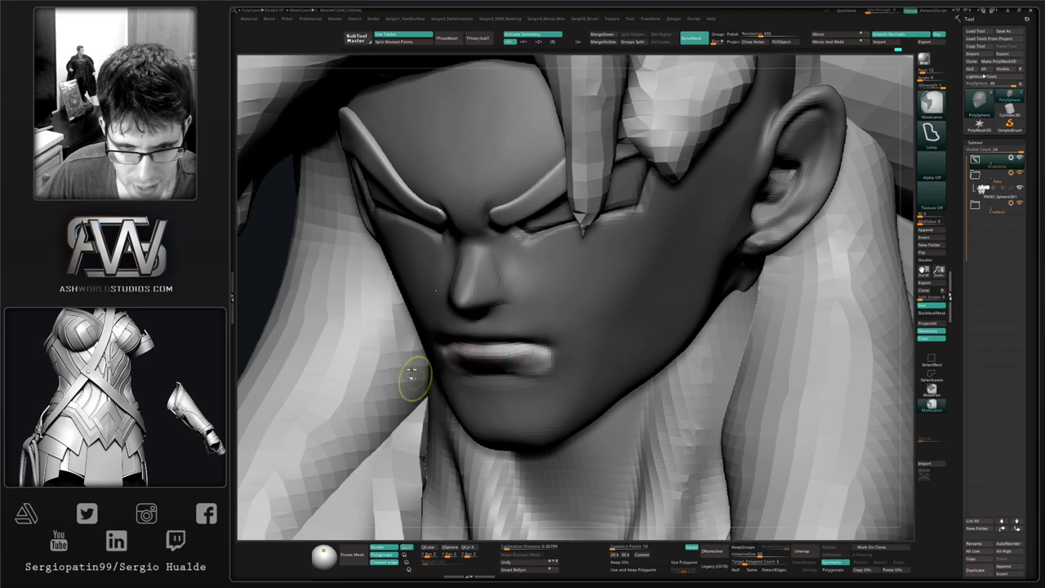
Clear the mask and smooth the area beside and below the lower lip.
right_click_drag(413, 373, 334, 319, "ctrl")
left_click_drag(327, 303, 341, 313, "ctrl")
mouse_move(486, 357)
right_mouse_down("ctrl")
mouse_move(489, 368)
mouse_move(492, 335)
right_mouse_up("ctrl")
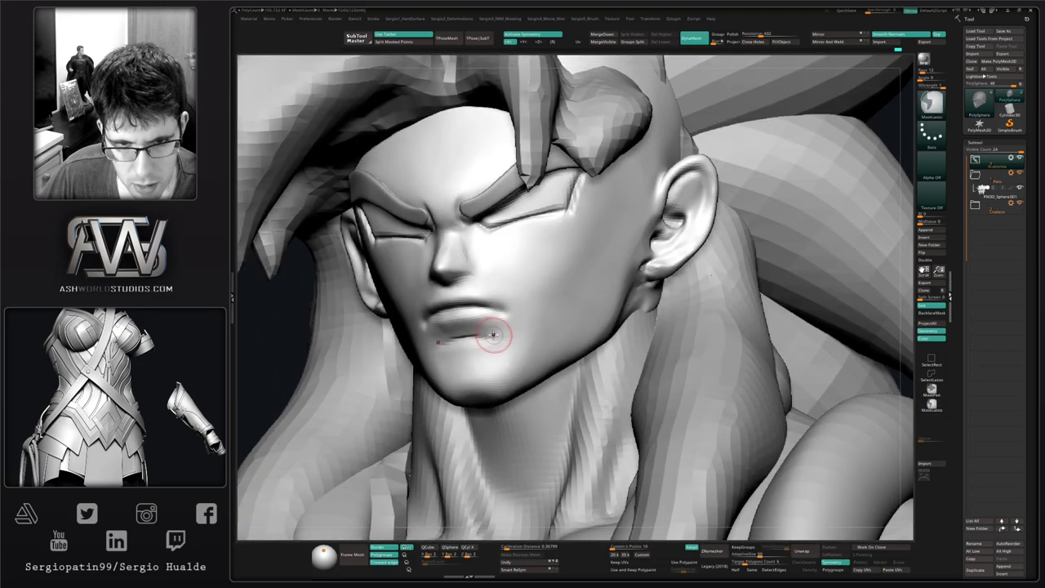
left_click_drag(492, 335, 497, 325, "shift")
Sharpen the line between the lips with the Pinch brush and switch to the DamStandard brush.
right_click_drag(521, 331, 566, 325)
right_click_drag(489, 278, 474, 314, "ctrl")
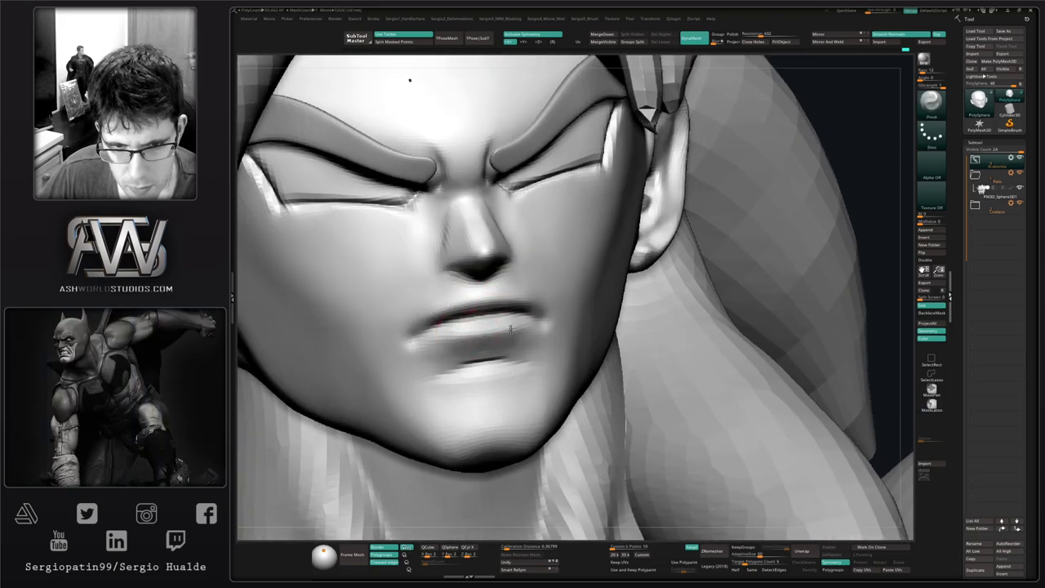
right_click_drag(544, 342, 520, 332)
key("b")
key("d")
key("s")
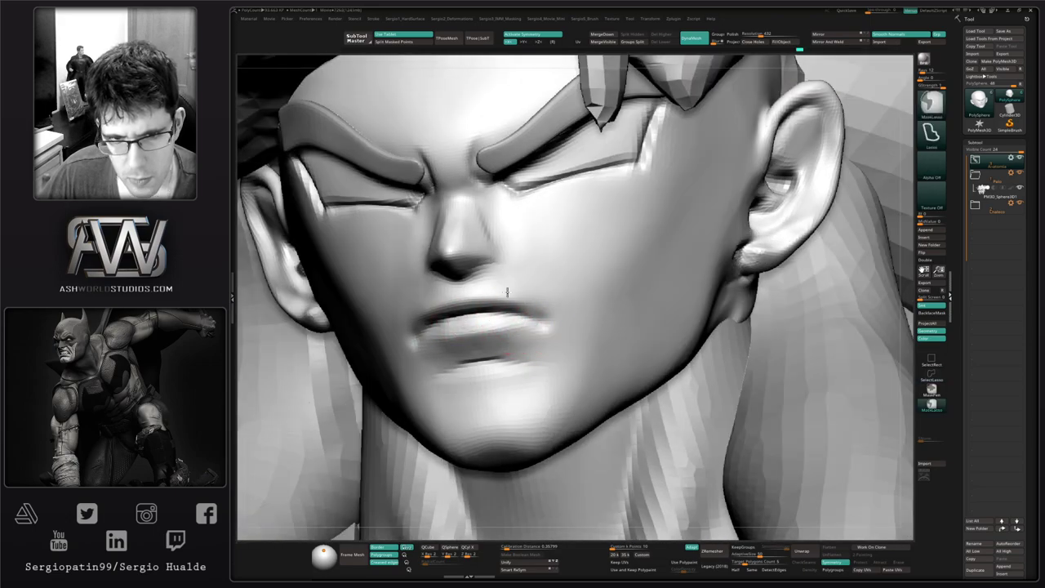
Select the torso mesh, isolate it on screen and ready a resized Move brush.
right_click_drag(506, 292, 505, 222, "ctrl")
right_click_drag(512, 367, 560, 468)
left_click(628, 424, "alt")
mouse_move(563, 318)
right_mouse_down("alt")
mouse_move(604, 418)
mouse_move(569, 352)
right_mouse_up("alt")
key("b")
key("m")
key("v")
mouse_move(715, 449)
right_mouse_down("ctrl")
mouse_move(718, 427)
mouse_move(631, 370)
right_mouse_up("ctrl")
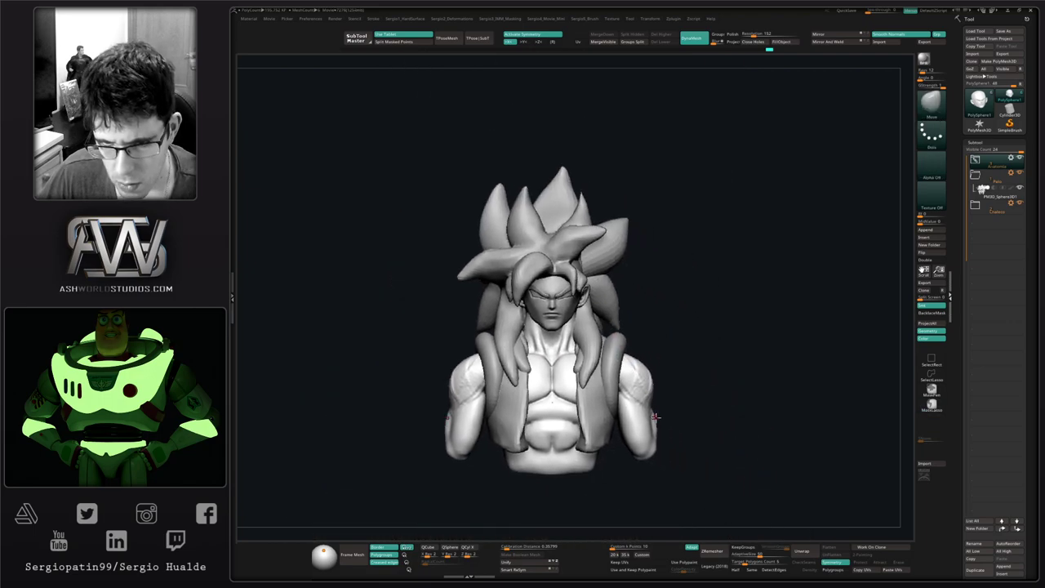
left_click_drag(655, 417, 659, 413)
key("alt+s")
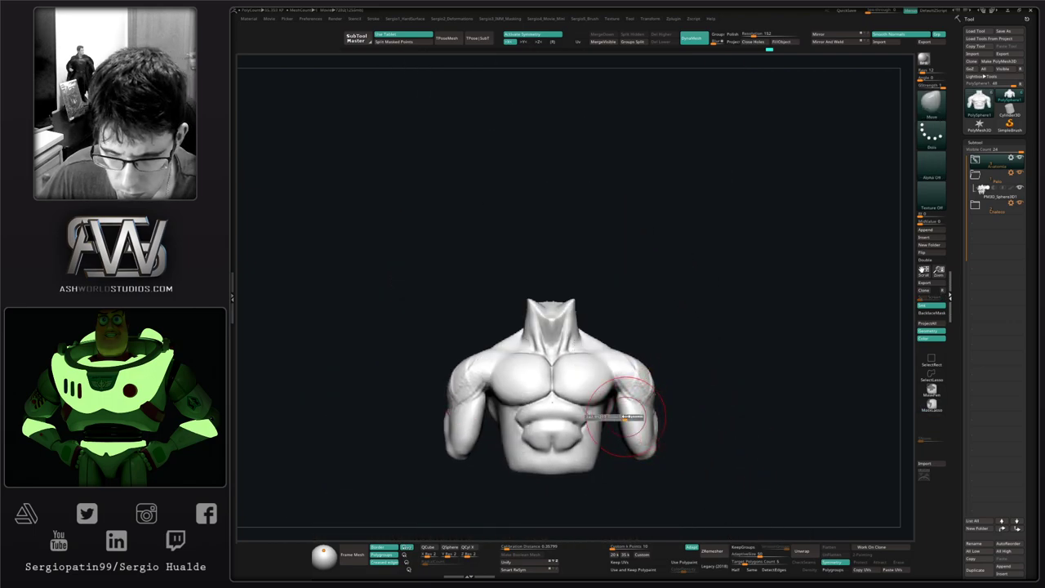
right_click_drag(629, 368, 629, 411, "ctrl")
right_click_drag(687, 390, 690, 364)
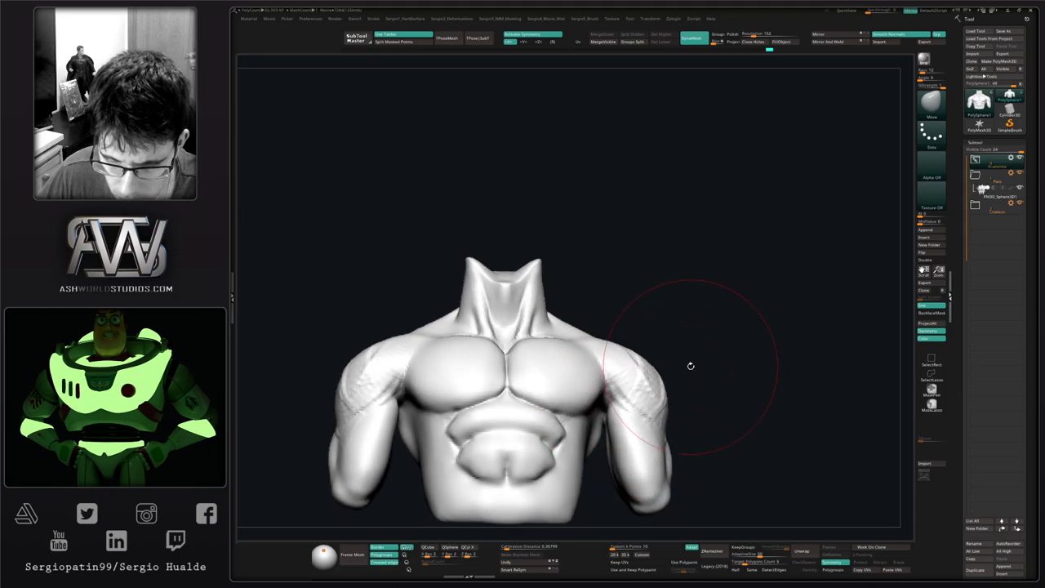
Mask both arms from the shoulders down with lasso selections, cleaning up the mask boundary against the torso.
mouse_move(683, 333)
left_mouse_down("ctrl")
mouse_move(620, 349)
mouse_move(606, 408)
mouse_move(712, 410)
left_mouse_up("ctrl")
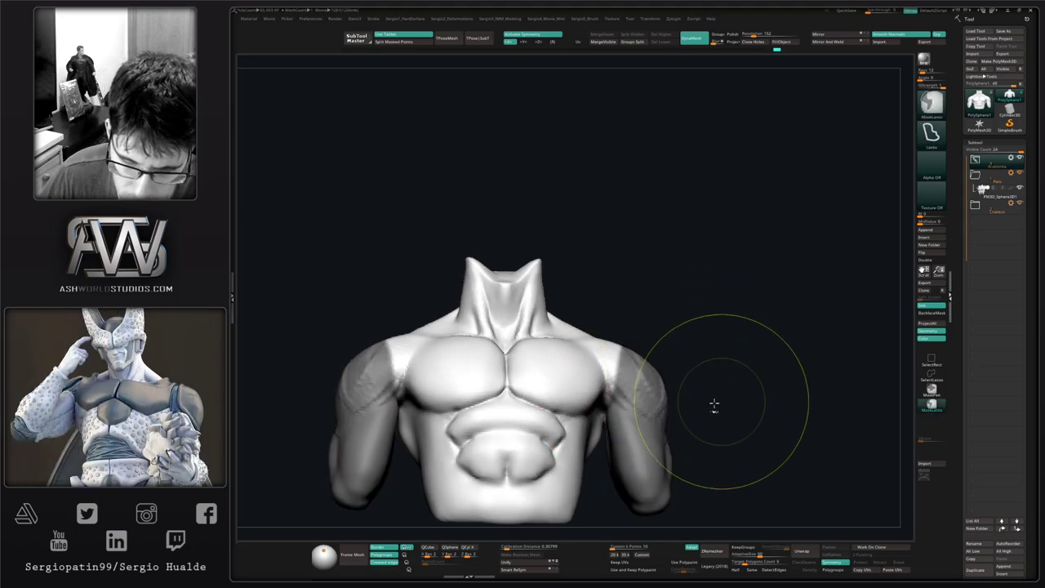
mouse_move(688, 411)
right_mouse_down("alt")
mouse_move(702, 370)
mouse_move(694, 350)
right_mouse_up("alt")
left_click_drag(715, 369, 732, 352, "ctrl")
mouse_move(684, 301)
left_mouse_down("ctrl")
mouse_move(635, 280)
mouse_move(615, 333)
left_mouse_up("ctrl")
mouse_move(607, 386)
left_mouse_down("ctrl")
mouse_move(724, 458)
mouse_move(728, 393)
left_mouse_up("ctrl")
left_click_drag(706, 394, 708, 353)
mouse_move(602, 402)
right_mouse_down("ctrl")
mouse_move(604, 481)
mouse_move(621, 500)
right_mouse_up("ctrl")
mouse_move(625, 491)
left_mouse_down("ctrl")
mouse_move(633, 284)
mouse_move(555, 488)
left_mouse_up("ctrl")
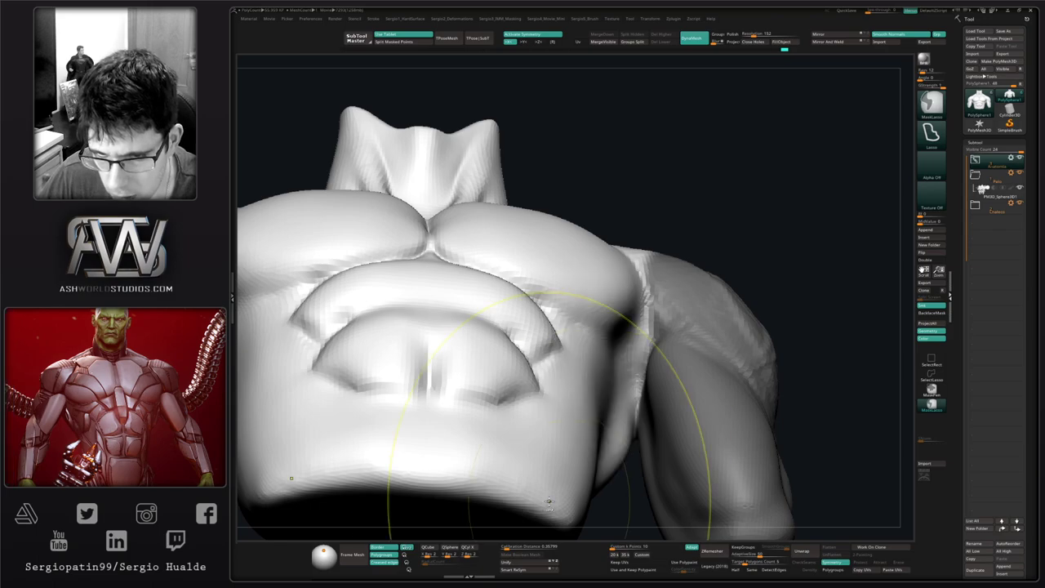
Turn the masked arms into their own polygroup, check it with the polyframe display, and clear the mask.
mouse_move(548, 480)
right_mouse_down("ctrl")
mouse_move(578, 291)
mouse_move(580, 384)
mouse_move(667, 352)
right_mouse_up("ctrl")
key("ctrl+w")
key("shift+f")
key("ctrl+z")
key("ctrl+w")
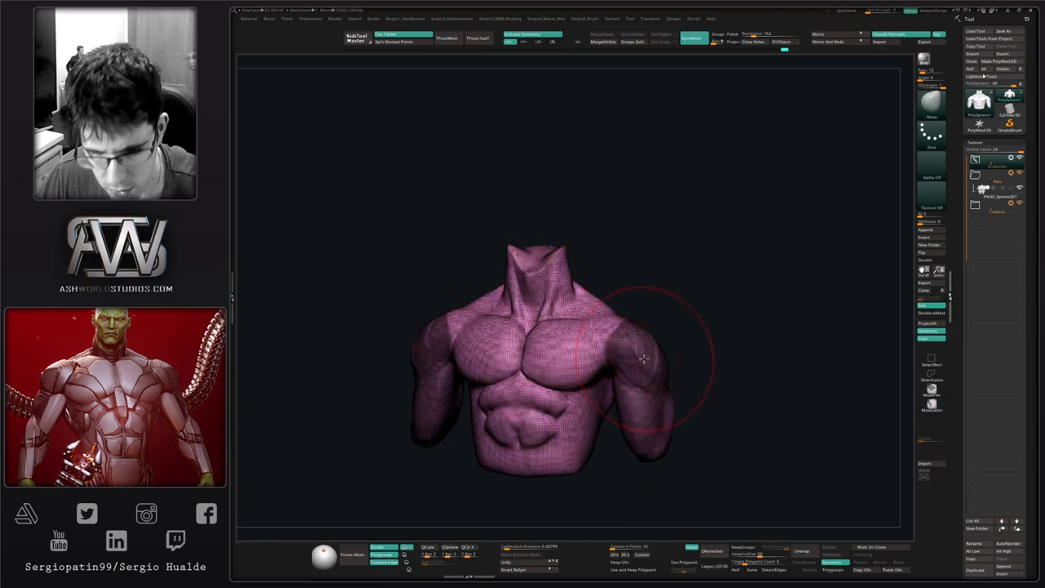
key("ctrl+w")
key("shift+f")
left_click_drag(711, 343, 707, 388, "ctrl")
right_click_drag(708, 388, 702, 371, "shift")
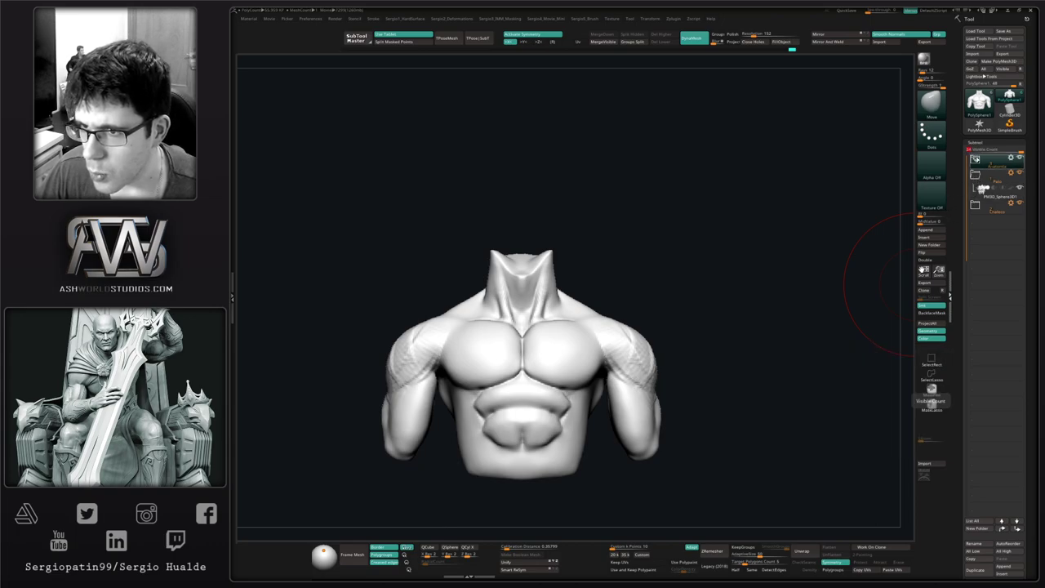
Move the torso subtool out of its folder to the end of the list and hide the other subtools.
left_click(976, 162)
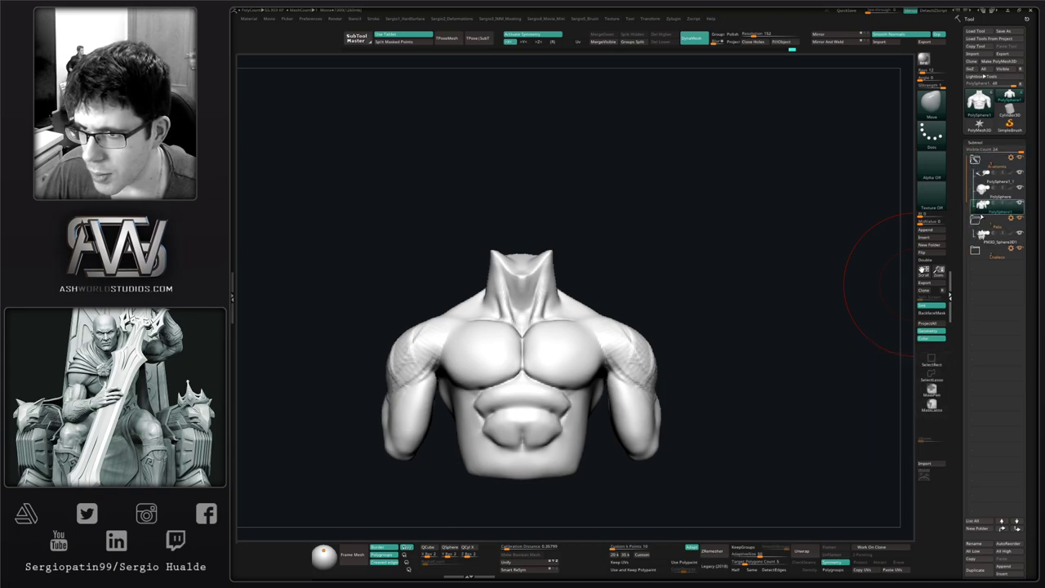
left_click_drag(990, 209, 991, 265)
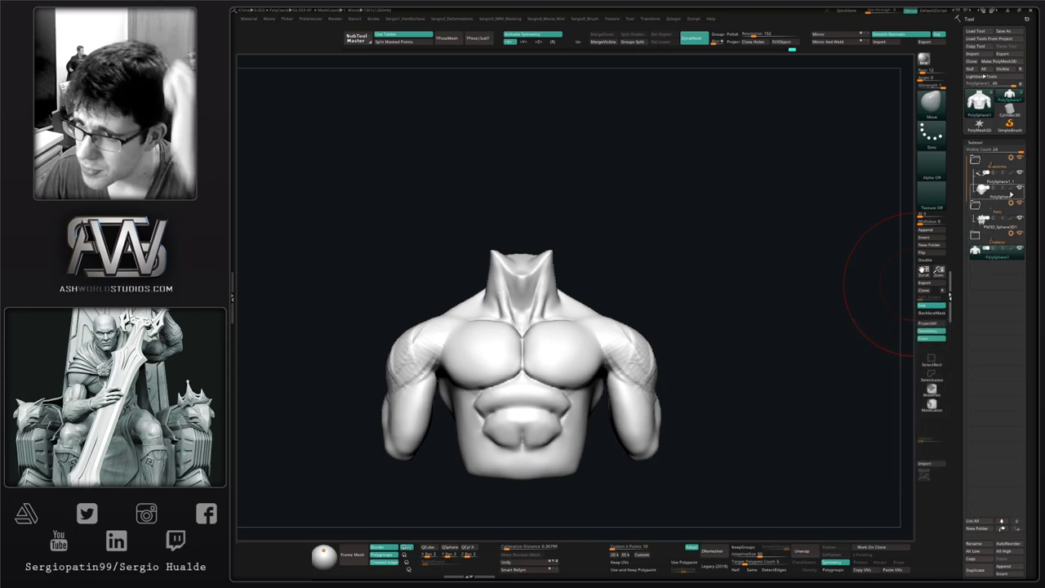
left_click(1019, 159, "shift")
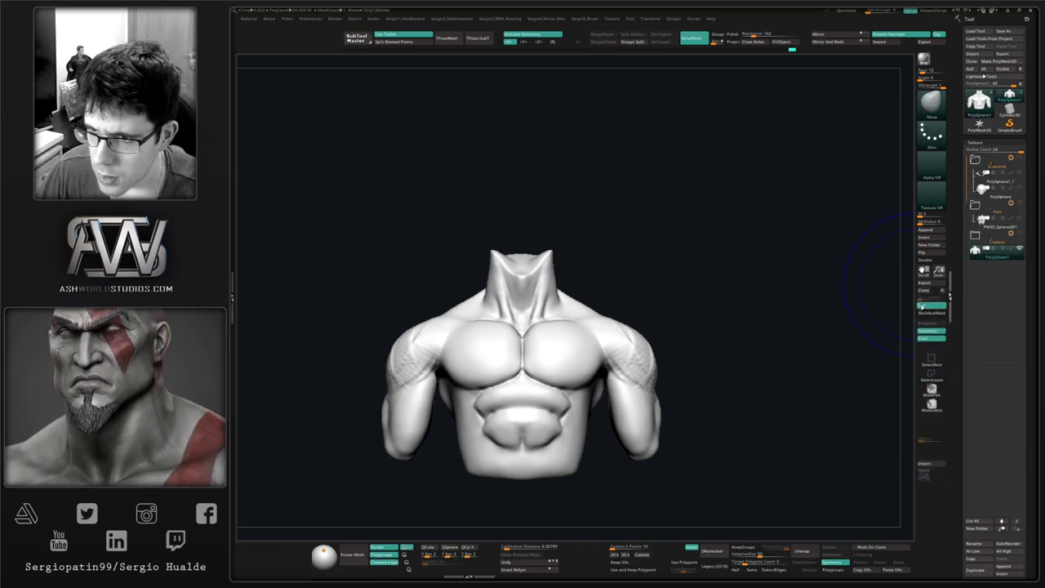
Duplicate the torso and ZRemesh the copy with KeepGroups on and a target polygon count of about 1.7, showing its polyframe.
key("ctrl+shift+d")
left_click_drag(744, 360, 709, 300, "alt")
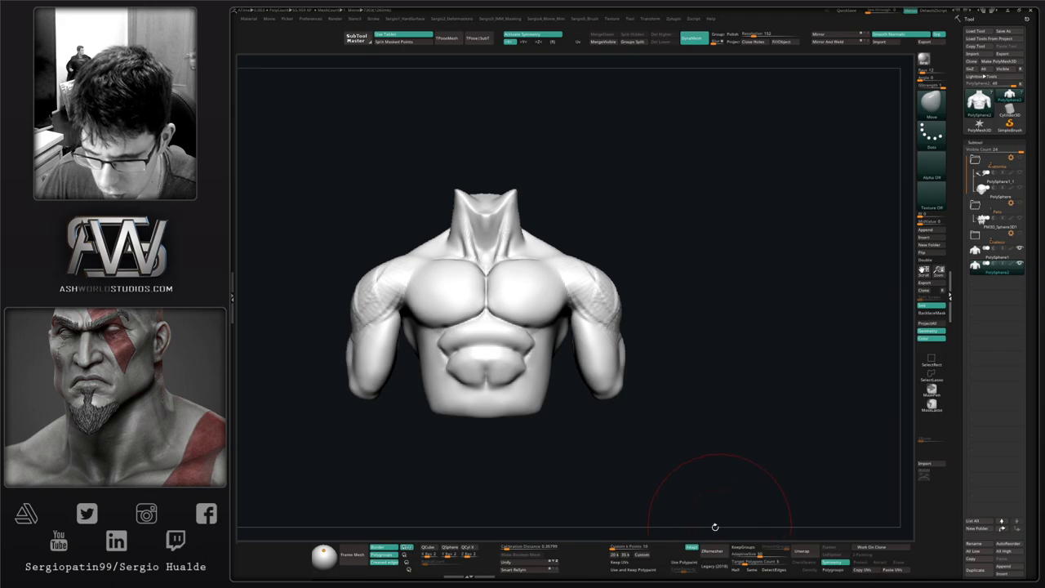
left_click(756, 548)
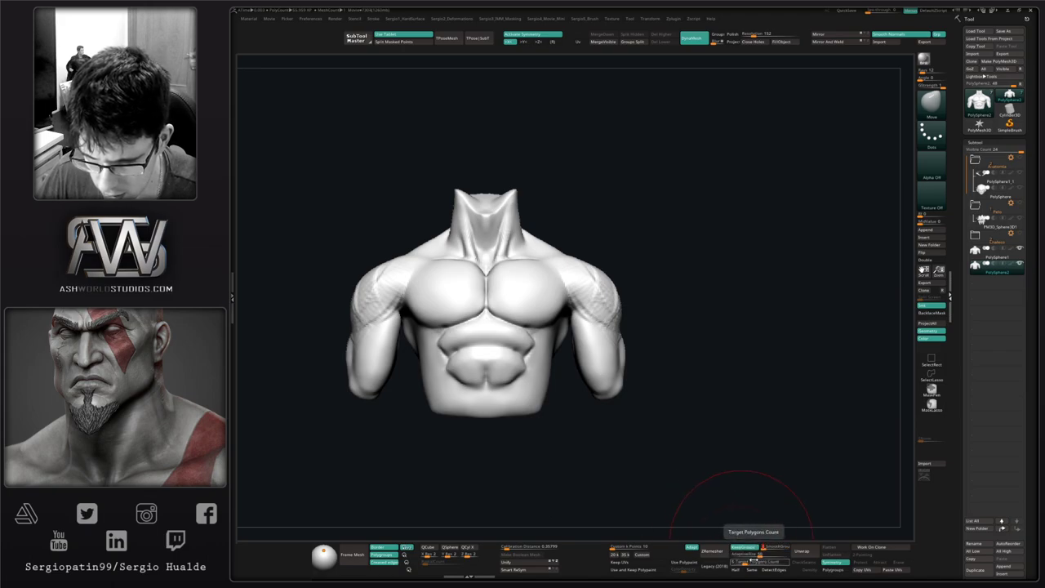
left_click_drag(745, 561, 738, 562)
left_click(712, 552)
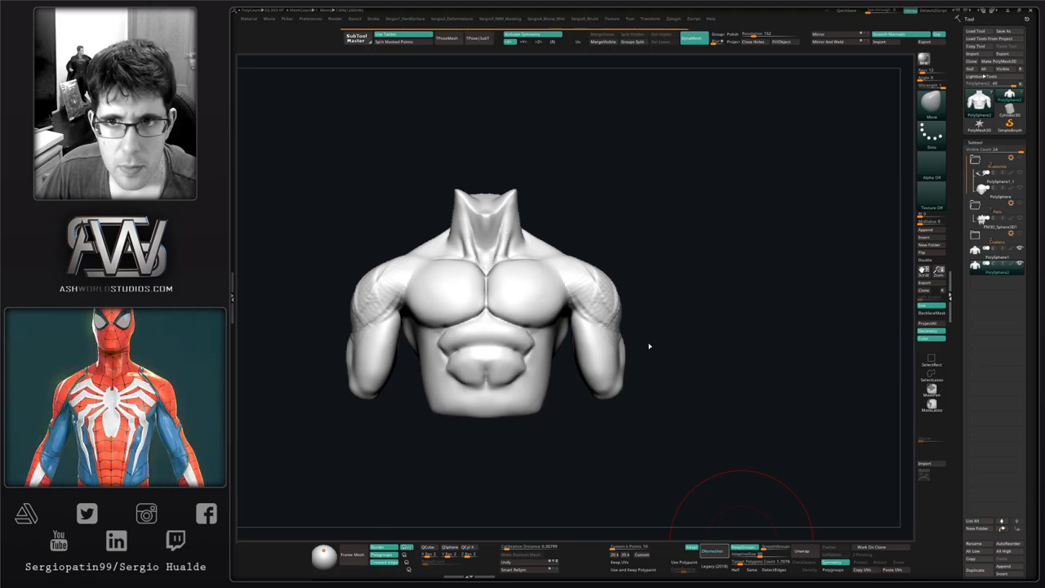
key("shift+f")
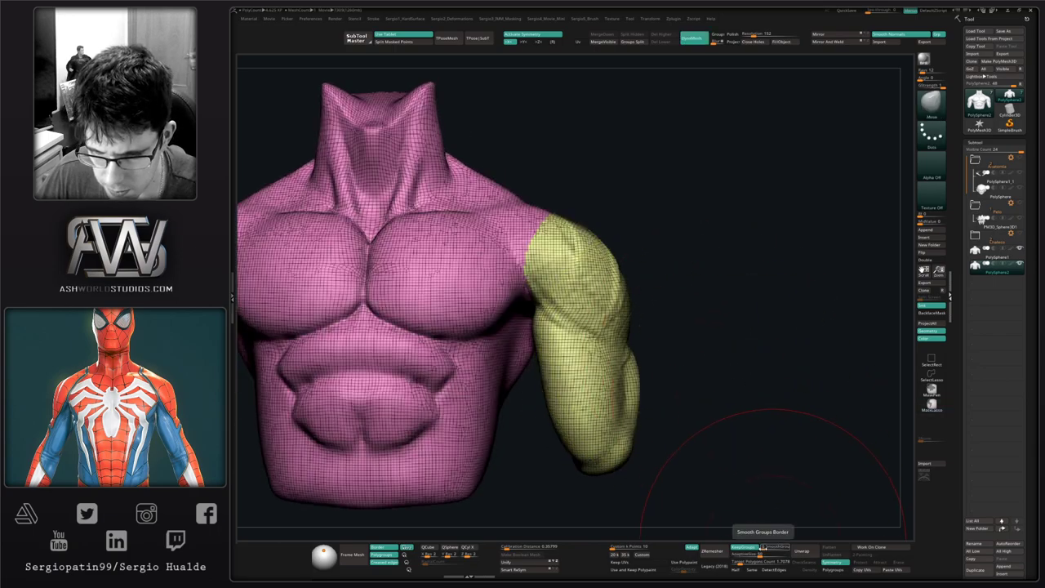
ZRemesh the torso copy with KeepGroups and SmoothGroups at a target polygon count of about 0.239 for a much coarser mesh.
left_click(771, 546)
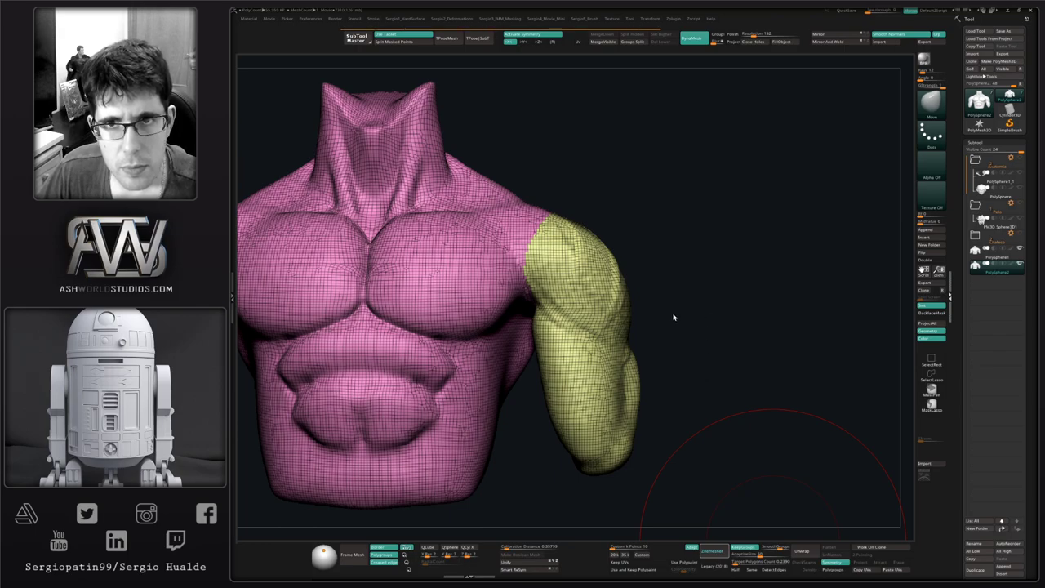
left_click_drag(679, 313, 695, 287)
right_click_drag(694, 287, 678, 311)
right_click_drag(629, 367, 566, 347, "ctrl")
right_click_drag(567, 346, 608, 363, "ctrl")
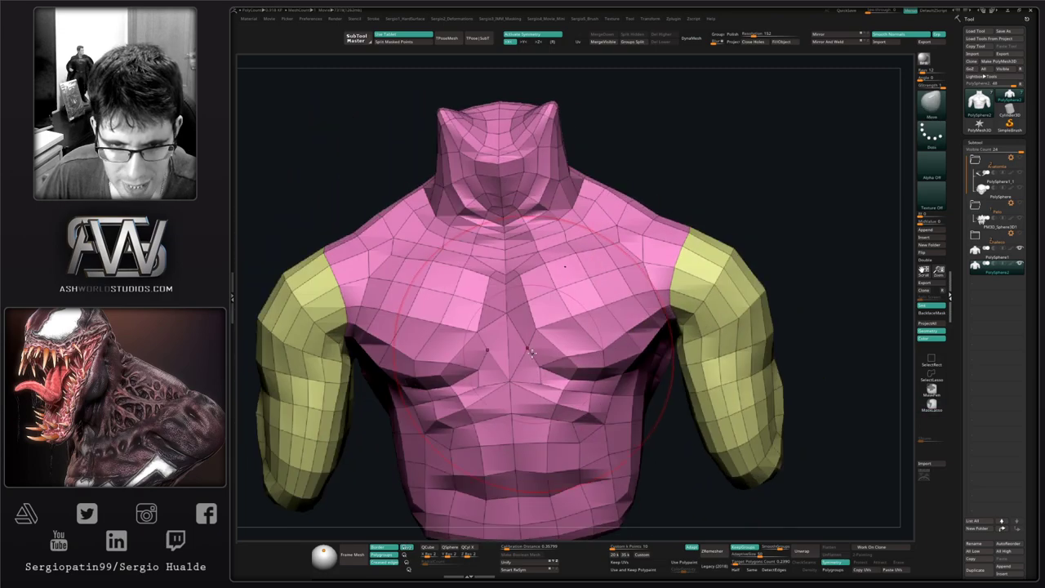
mouse_move(510, 352)
right_mouse_down("ctrl")
mouse_move(510, 400)
mouse_move(480, 383)
mouse_move(501, 348)
right_mouse_up("ctrl")
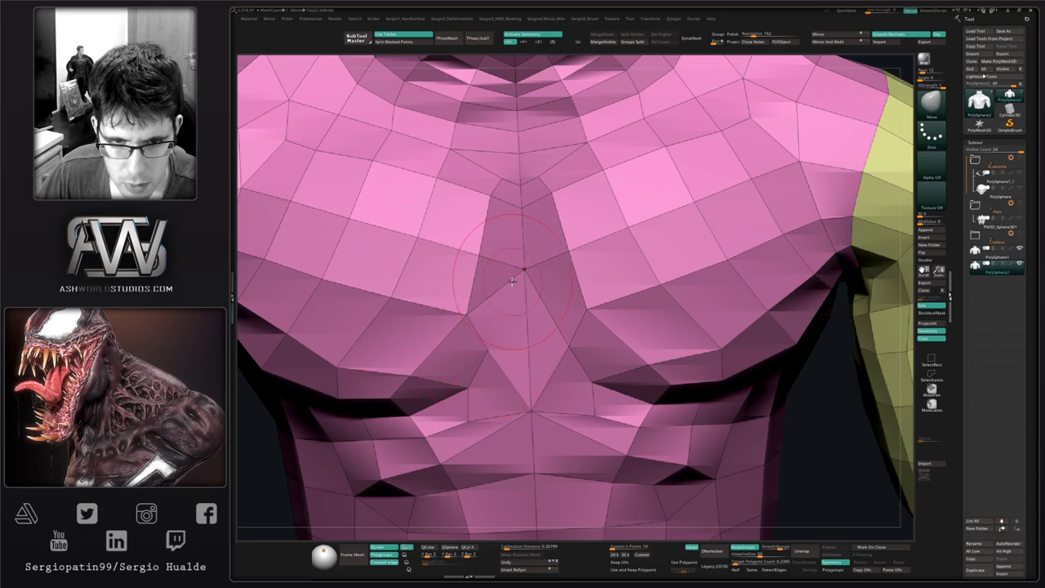
right_click_drag(507, 281, 498, 318, "ctrl")
key("s")
left_click_drag(503, 330, 497, 330)
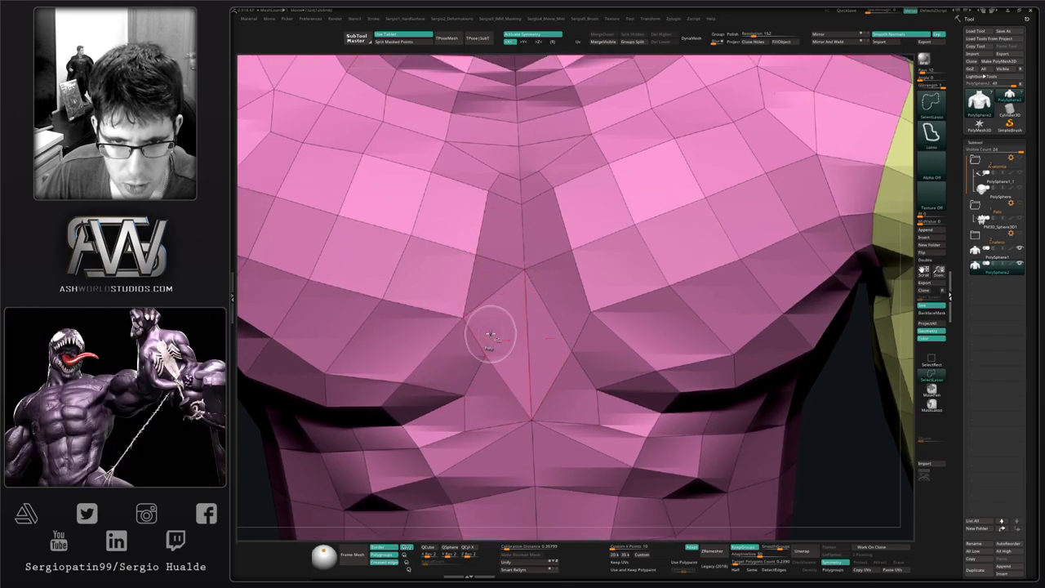
key("b")
key("z")
key("m")
key("space")
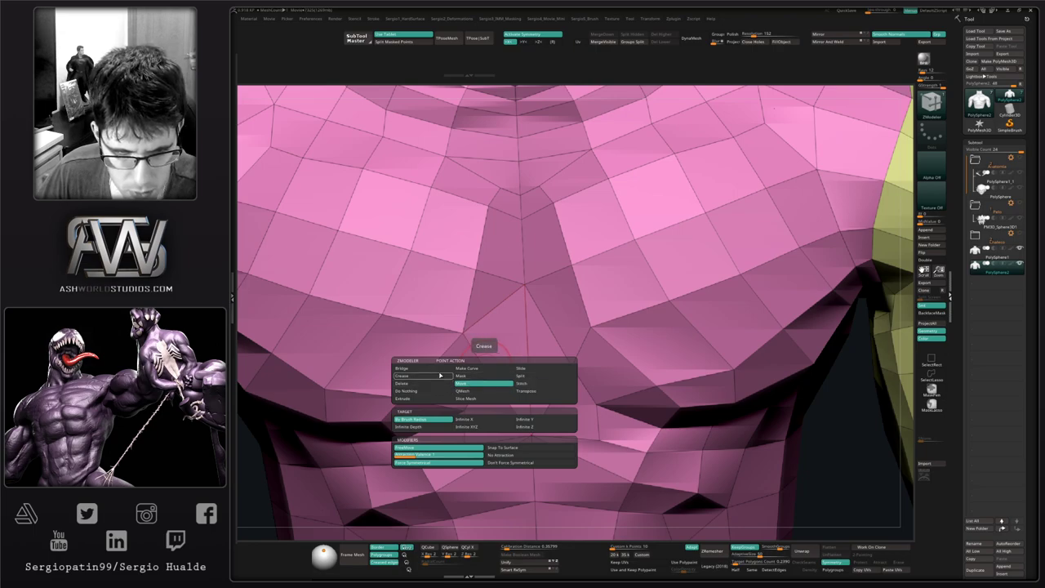
left_click(438, 368)
left_click(469, 419)
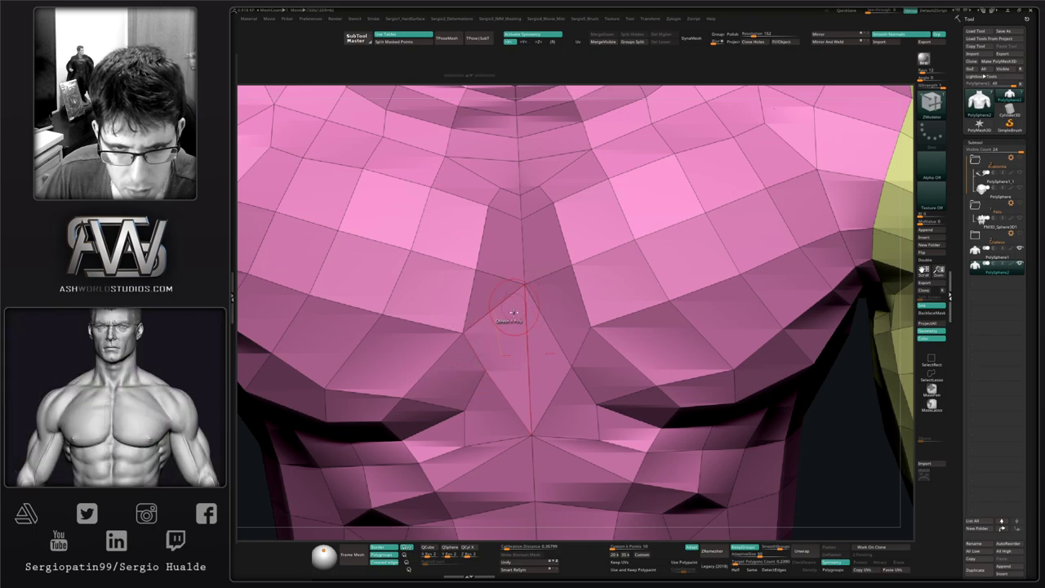
right_click_drag(514, 312, 511, 338)
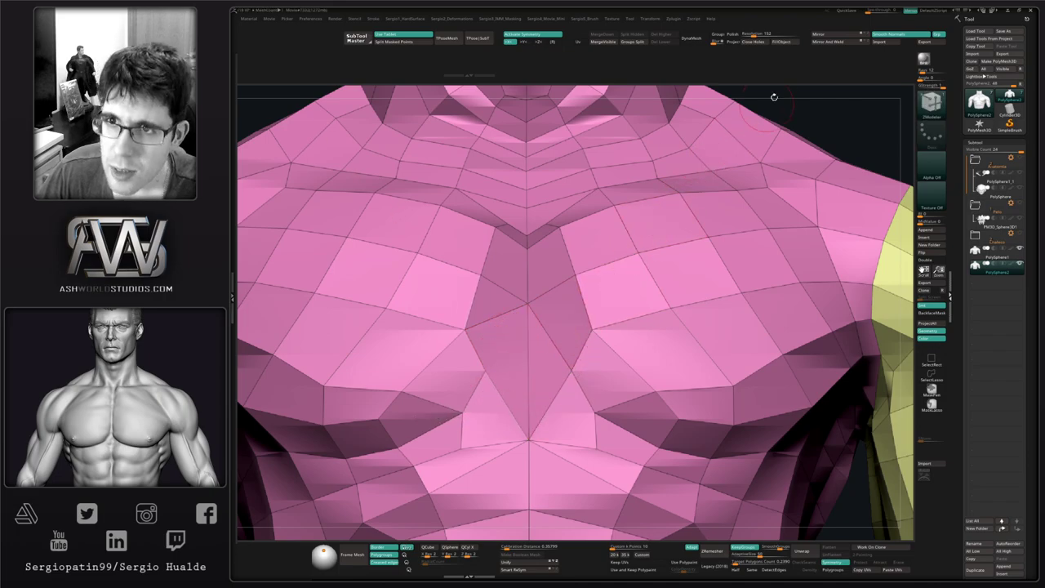
With symmetry off, pull the sternum vertex across the centreline using the Move brush, and mirror and weld the torso.
left_click(829, 43)
mouse_move(486, 372)
right_mouse_down()
mouse_move(510, 355)
mouse_move(511, 379)
mouse_move(512, 364)
mouse_move(528, 359)
mouse_move(516, 325)
mouse_move(486, 320)
right_mouse_up()
key("b")
key("m")
key("v")
left_click_drag(483, 319, 558, 317)
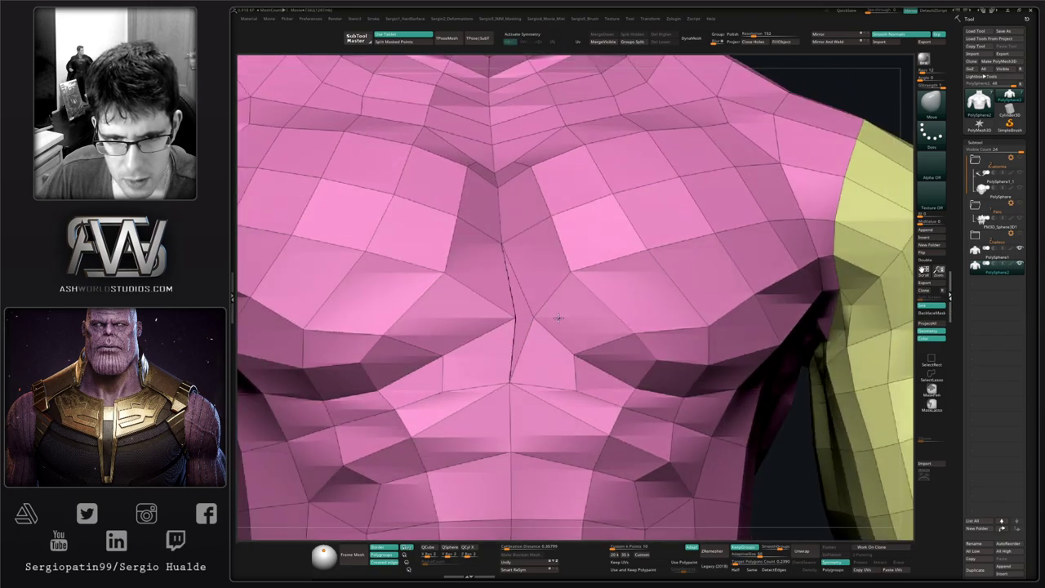
left_click(834, 41)
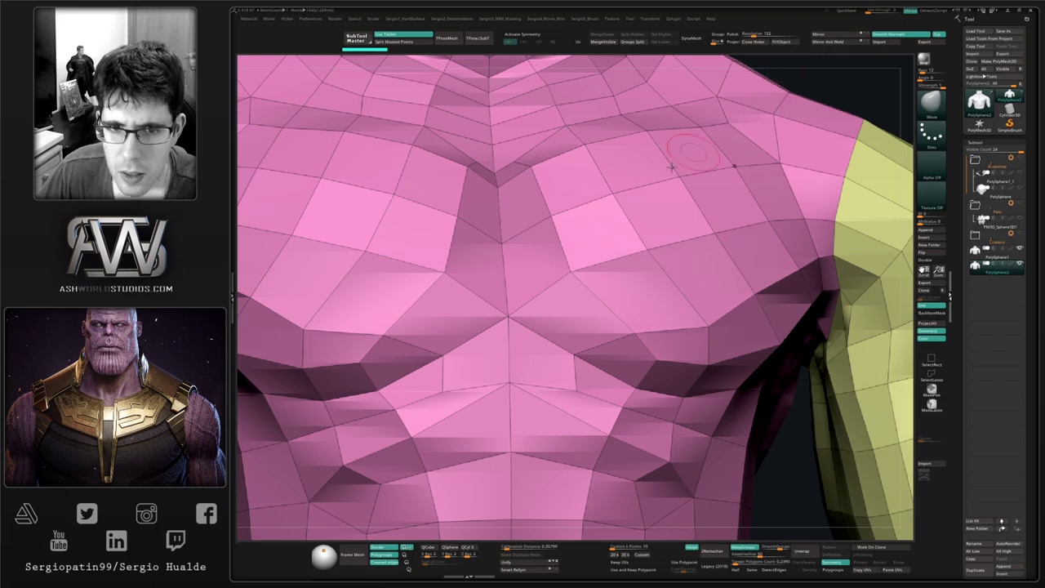
With symmetry back on, adjust the vertices beneath the chest near the centreline using the Move brush.
right_click_drag(520, 307, 494, 323)
left_click_drag(442, 359, 453, 347)
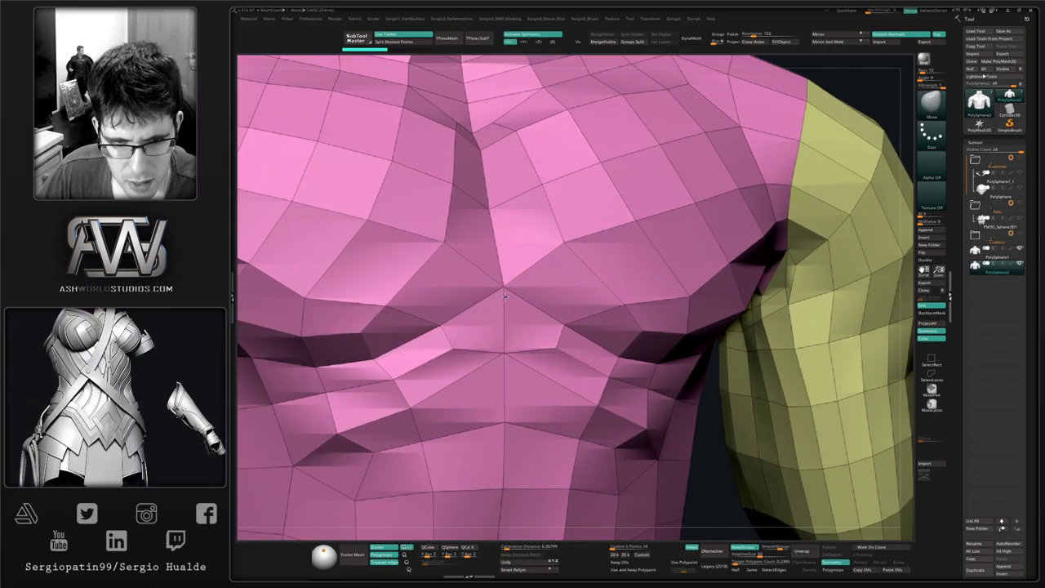
mouse_move(501, 321)
right_mouse_down()
mouse_move(470, 337)
mouse_move(519, 345)
mouse_move(523, 314)
mouse_move(487, 337)
right_mouse_up()
right_click_drag(506, 338, 512, 305, "ctrl")
right_click_drag(512, 305, 498, 423, "alt")
right_click_drag(628, 284, 569, 294)
key("alt+s")
key("alt+s")
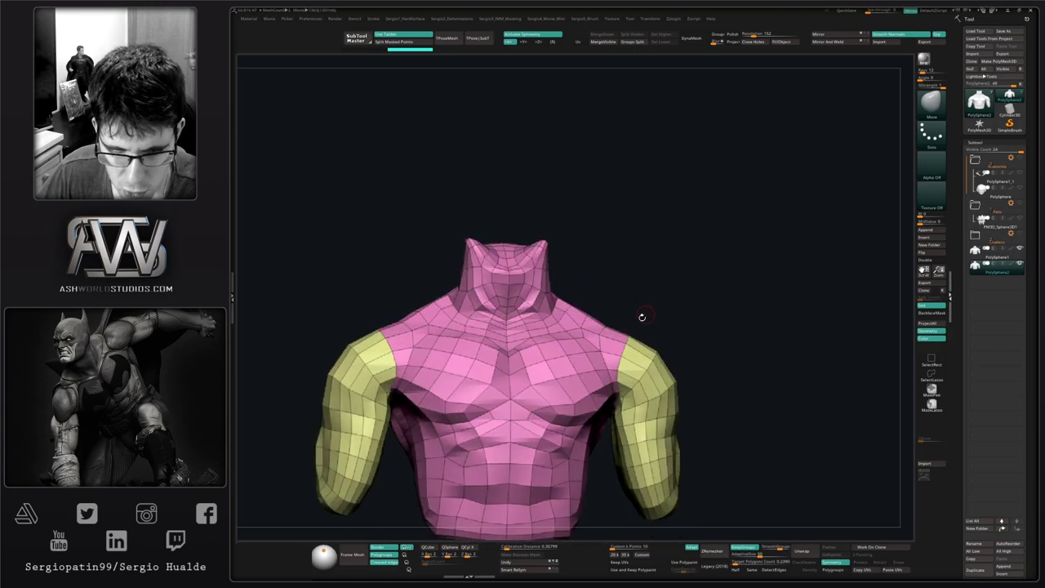
Subdivide the remeshed torso, project the original torso's detail onto it with ProjectAll, and hide its polyframe.
right_click_drag(642, 315, 636, 249, "alt")
key("ctrl+d")
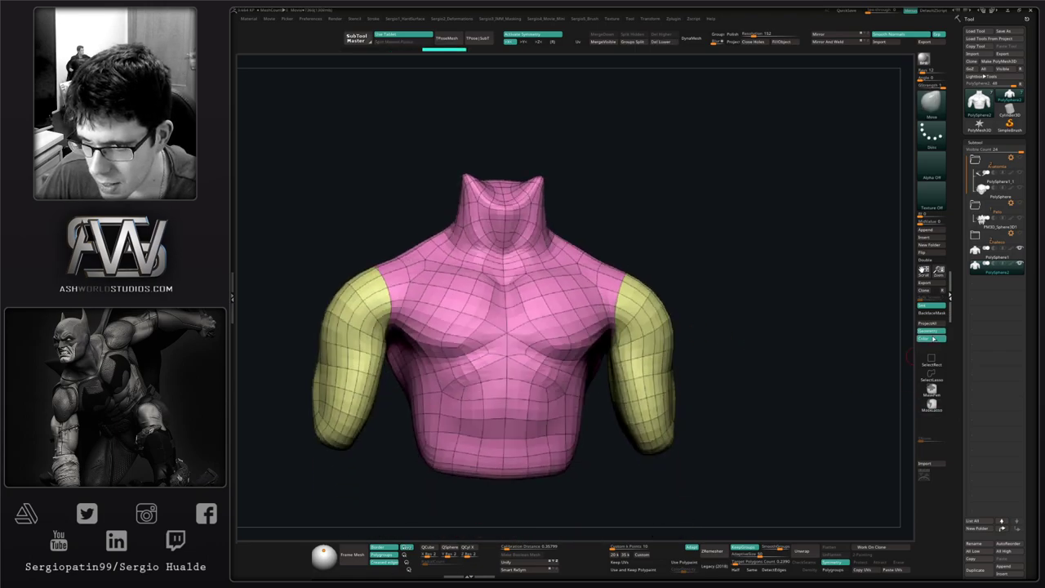
left_click(938, 326)
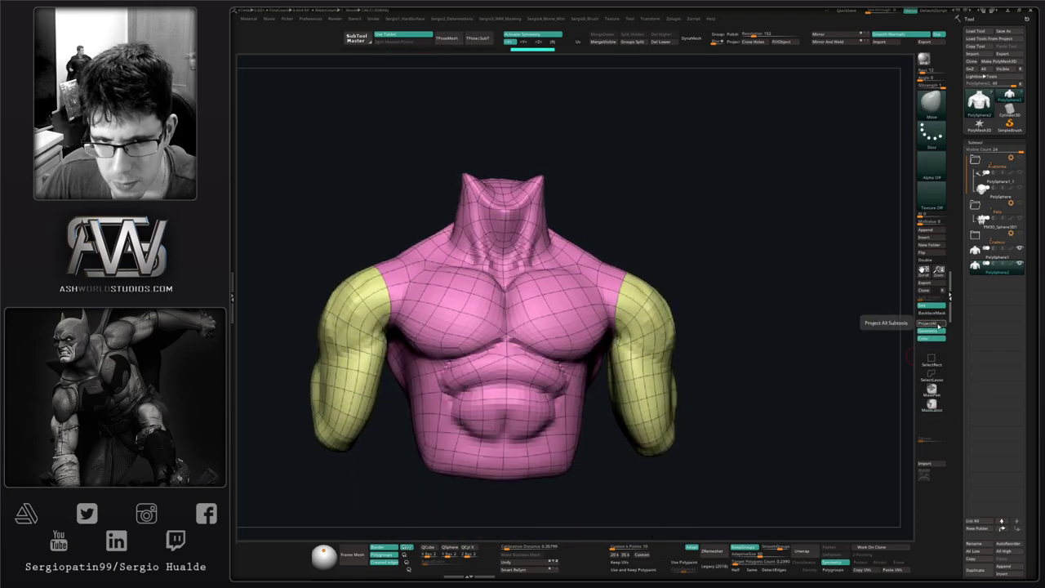
key("shift+f")
right_click_drag(773, 345, 756, 348)
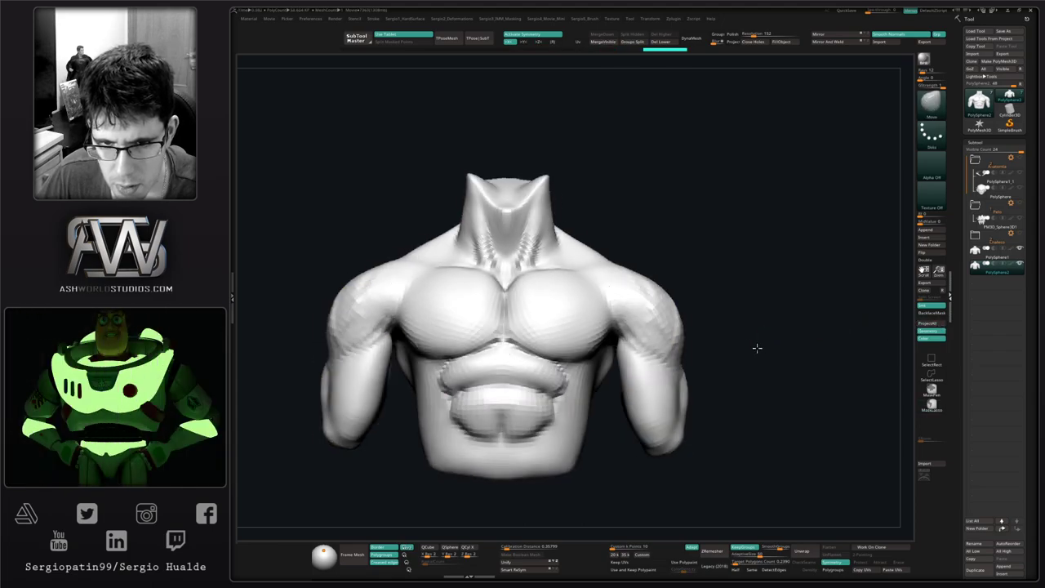
mouse_move(756, 348)
left_mouse_down()
mouse_move(849, 349)
mouse_move(718, 351)
left_mouse_up()
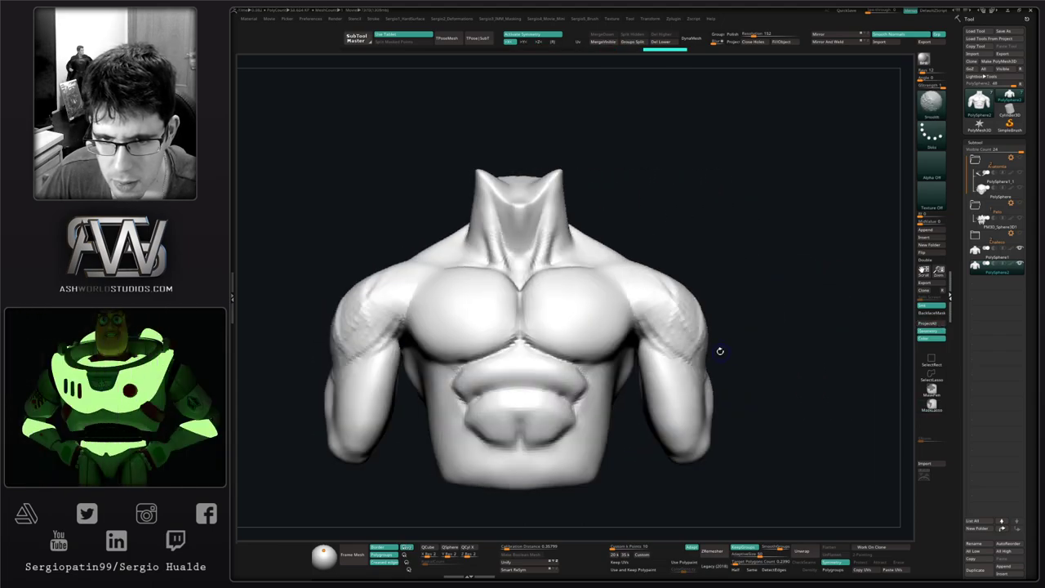
Delete the original high-resolution torso subtool.
key("f")
left_click(988, 257)
key("Delete")
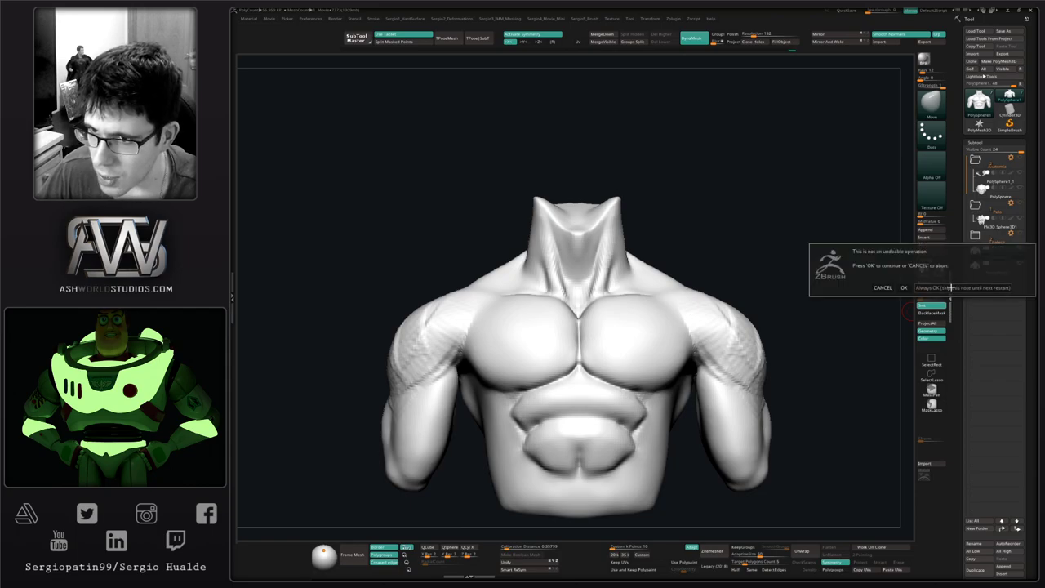
key("Return")
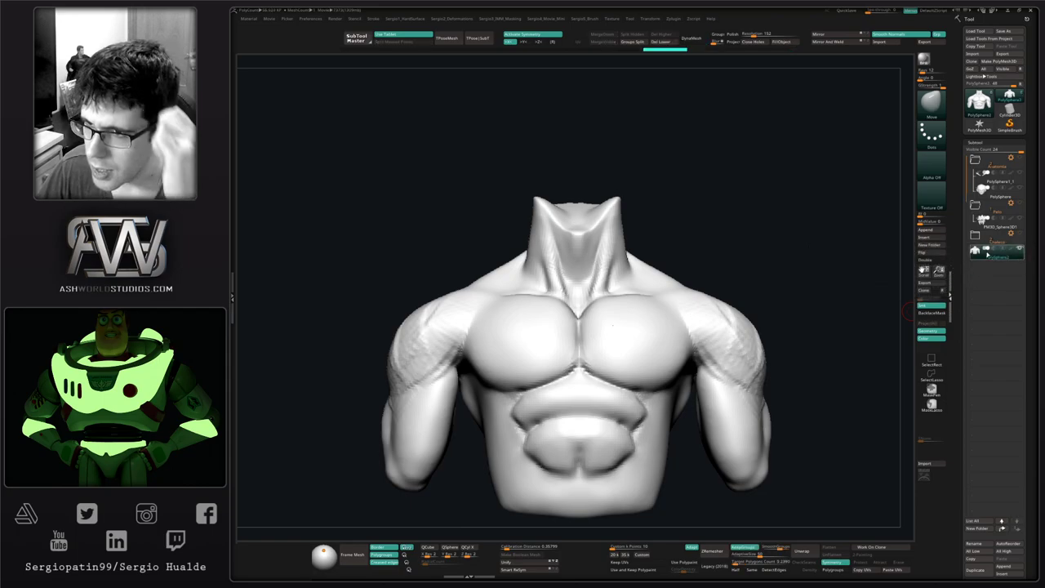
Move the remeshed torso subtool into the first folder with the head and make the folder's subtools visible.
left_click_drag(987, 254, 994, 197)
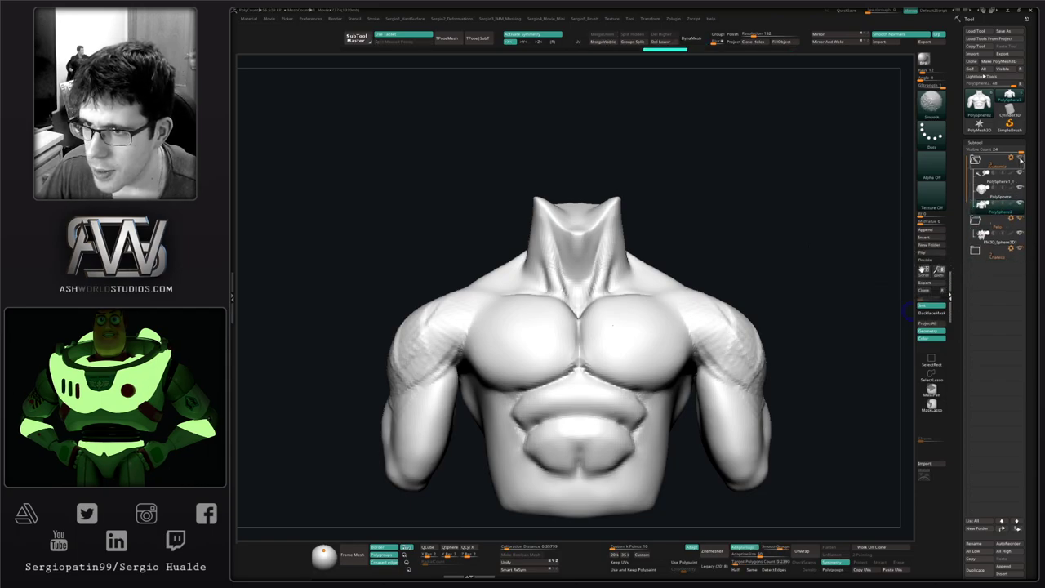
key("shift+s")
left_click(793, 270)
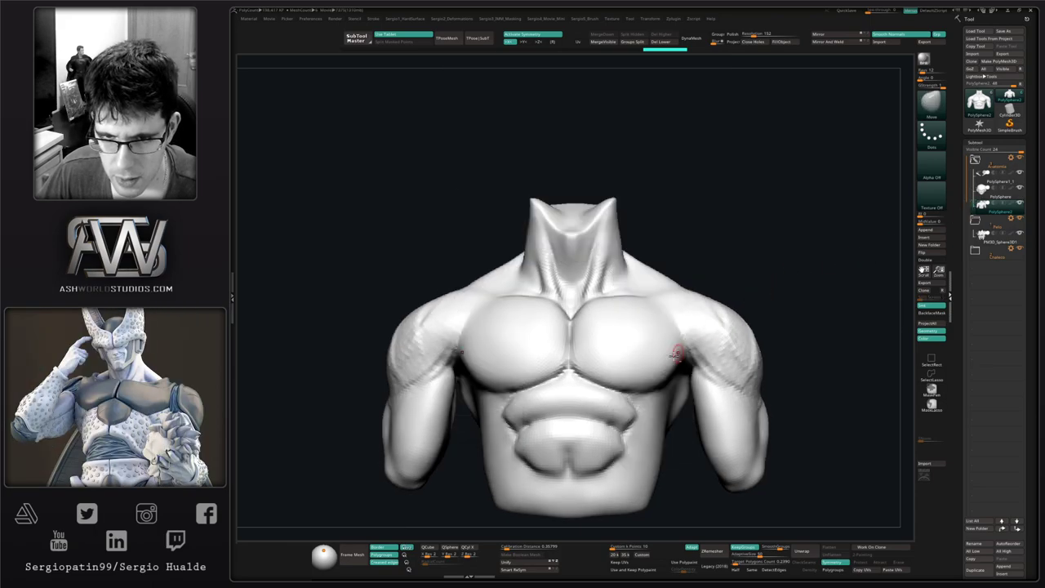
Mask the whole torso except the arms by polygroup and soften the mask's edge at the shoulders.
mouse_move(653, 354)
right_mouse_down("alt")
mouse_move(617, 331)
mouse_move(545, 350)
mouse_move(601, 346)
mouse_move(615, 315)
right_mouse_up("alt")
left_click(522, 330, "alt")
key("w")
left_click(616, 351, "ctrl")
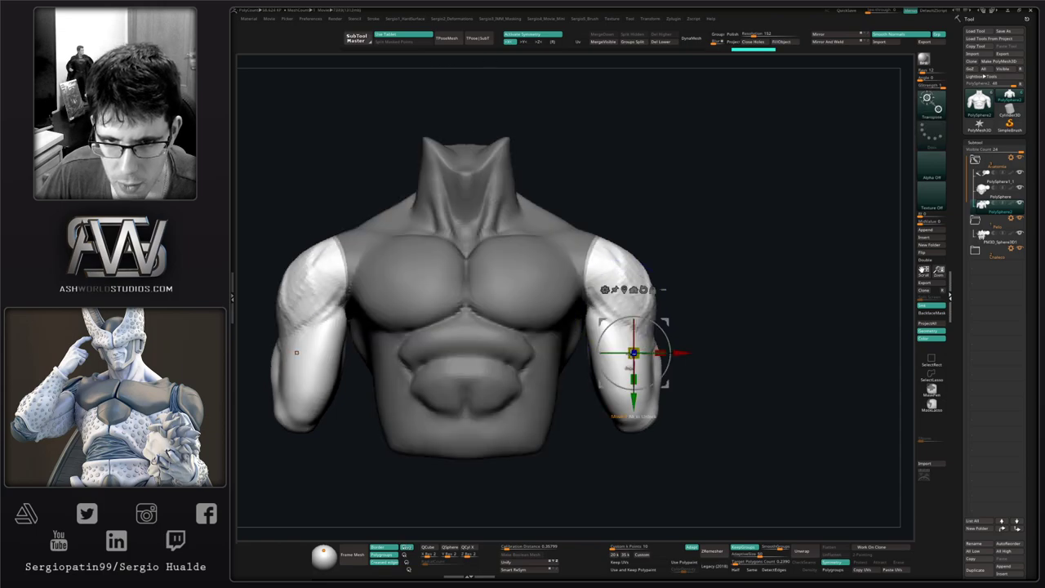
key("q")
key("shift+f")
left_click(625, 344, "ctrl")
key("shift+f")
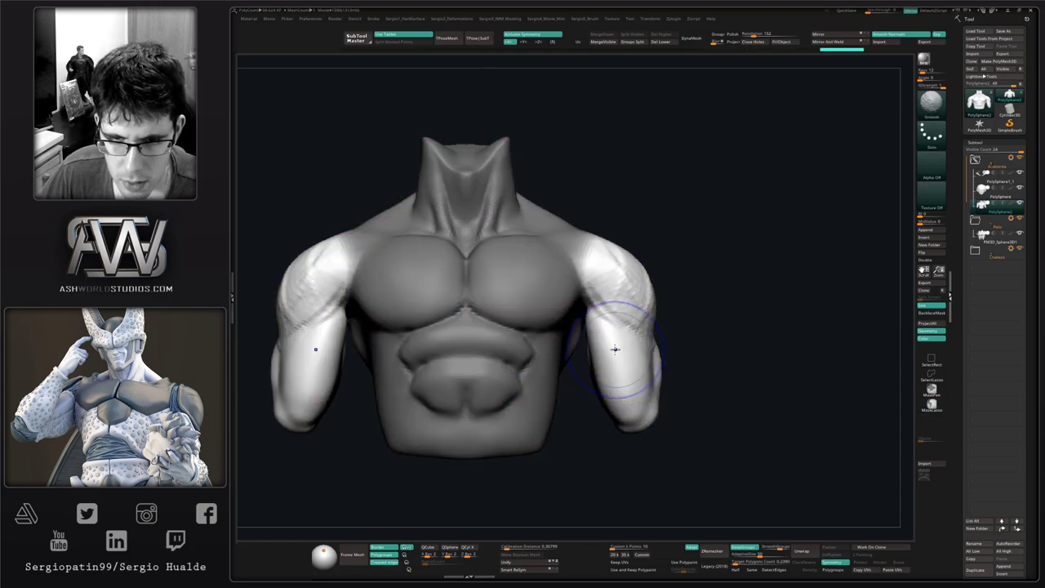
Reshape the silhouette of both unmasked arms at a lower subdivision level with the Move brush, working from several angles.
right_click_drag(618, 351, 613, 305, "ctrl")
key("s")
mouse_move(614, 360)
left_mouse_down()
mouse_move(600, 355)
mouse_move(636, 366)
mouse_move(622, 383)
left_mouse_up()
right_click_drag(709, 398, 653, 396)
left_click_drag(674, 392, 682, 360)
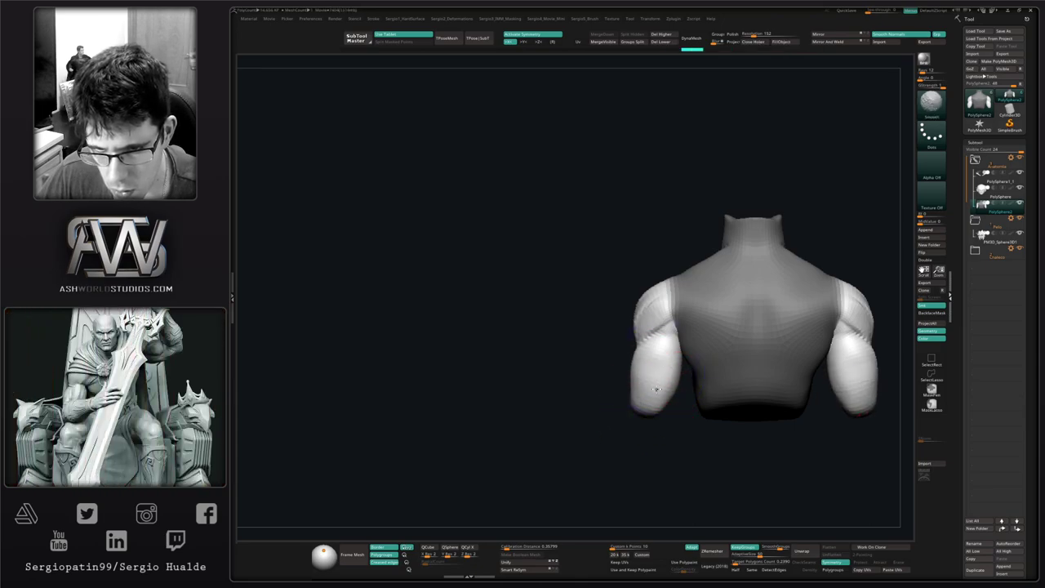
left_click_drag(555, 386, 726, 393, "shift")
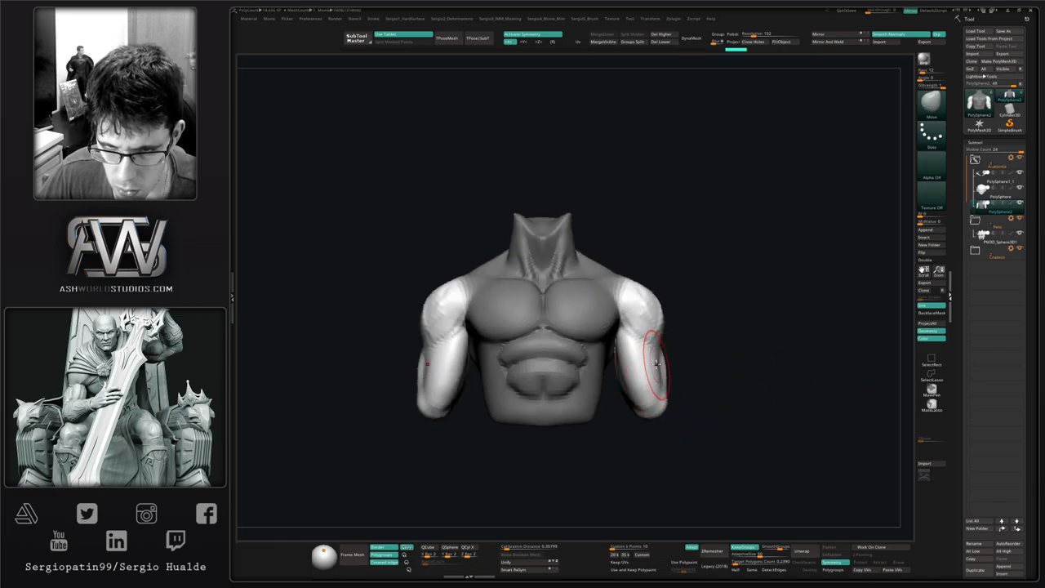
right_click_drag(656, 364, 656, 370)
left_click_drag(655, 374, 651, 371)
right_click_drag(651, 372, 658, 365)
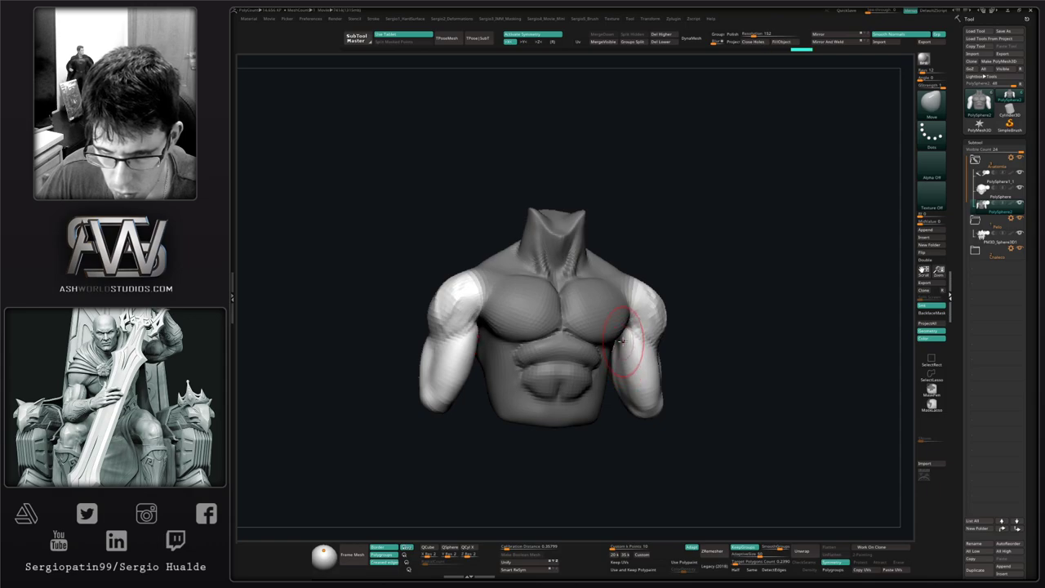
left_click_drag(626, 341, 629, 338)
mouse_move(630, 338)
right_mouse_down()
mouse_move(644, 332)
mouse_move(652, 343)
right_mouse_up()
left_click_drag(652, 342, 646, 346)
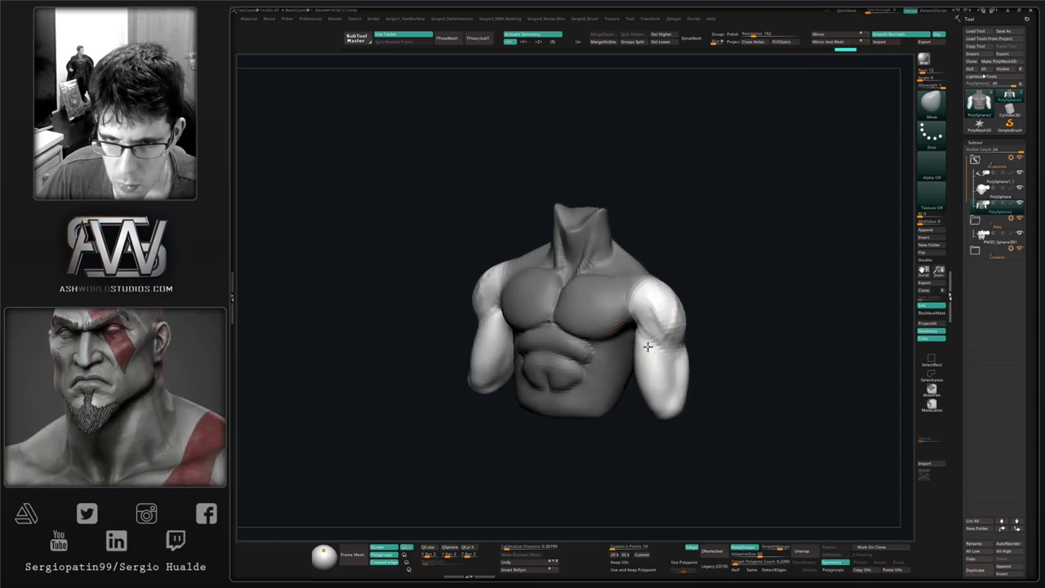
right_click_drag(647, 347, 675, 358)
Carve the crease between the deltoid and upper arm with the DamStandard brush and clear the mask.
right_click_drag(639, 310, 627, 321, "ctrl")
key("b")
key("d")
key("s")
left_click_drag(626, 321, 669, 353)
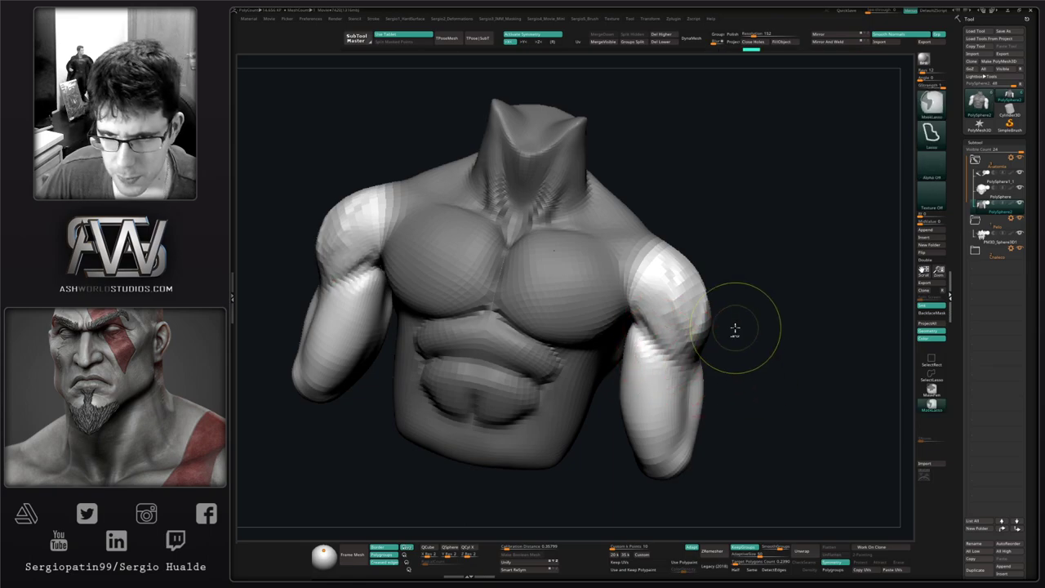
left_click_drag(737, 331, 755, 400, "ctrl")
Smooth the shoulders and deltoids, blending their transitions into the chest, arms and back.
right_click_drag(685, 347, 655, 319)
left_click_drag(653, 298, 680, 282, "shift")
right_click_drag(702, 318, 659, 324)
mouse_move(714, 307)
left_mouse_down("shift")
mouse_move(727, 299)
mouse_move(739, 309)
left_mouse_up("shift")
mouse_move(722, 327)
right_mouse_down()
mouse_move(758, 343)
mouse_move(762, 324)
right_mouse_up()
left_click_drag(735, 326, 721, 362, "shift")
mouse_move(727, 351)
right_mouse_down("ctrl")
mouse_move(737, 332)
mouse_move(705, 333)
right_mouse_up("ctrl")
left_click_drag(705, 334, 725, 337, "shift")
right_click_drag(755, 327, 707, 325)
mouse_move(751, 294)
left_mouse_down("shift")
mouse_move(769, 276)
mouse_move(741, 295)
left_mouse_up("shift")
right_click_drag(718, 318, 762, 329)
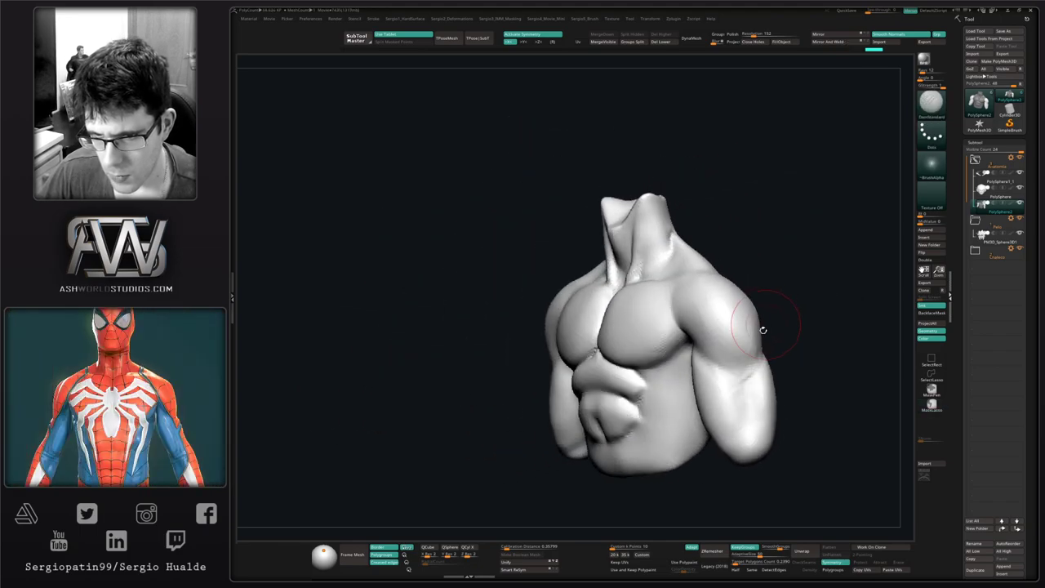
Refine the front of the deltoid where it meets the chest with the Move brush.
key("b")
key("m")
key("v")
left_click_drag(681, 324, 688, 322)
right_click_drag(734, 326, 698, 328)
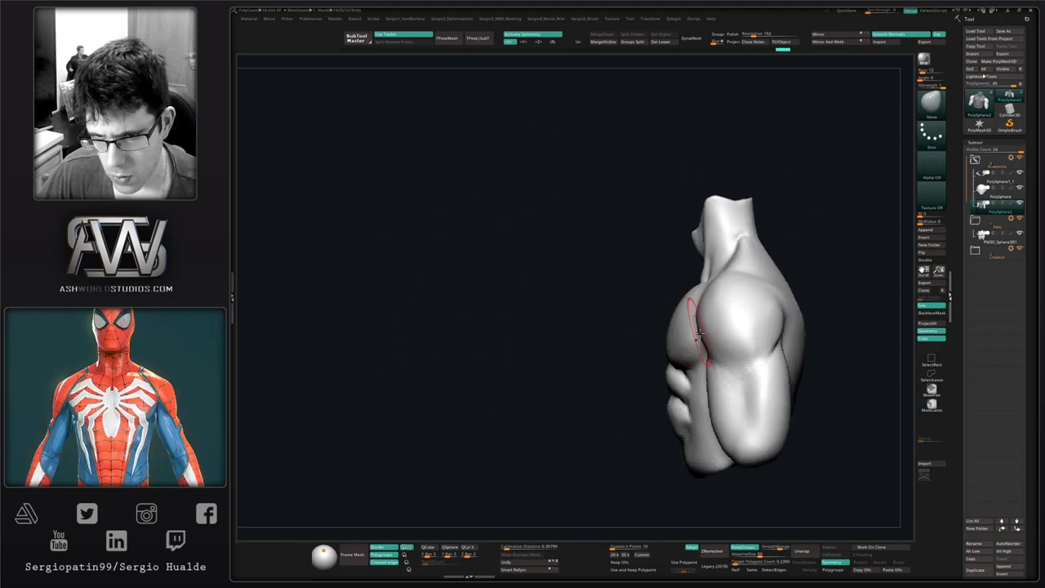
left_click_drag(707, 332, 718, 328)
right_click_drag(674, 331, 703, 335)
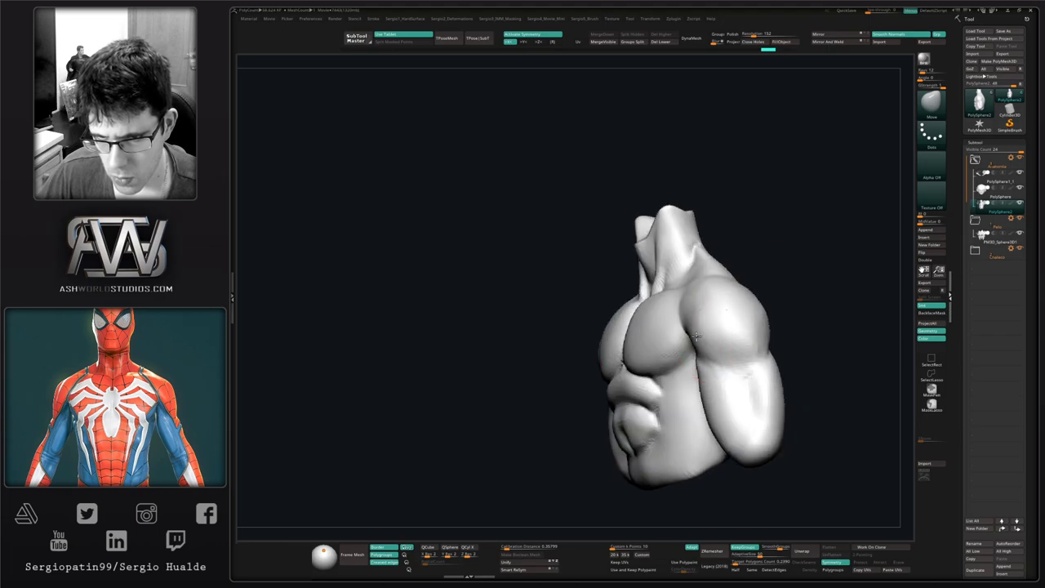
left_click_drag(692, 298, 695, 295)
mouse_move(739, 315)
right_mouse_down()
mouse_move(700, 316)
mouse_move(703, 352)
mouse_move(760, 360)
mouse_move(748, 363)
right_mouse_up()
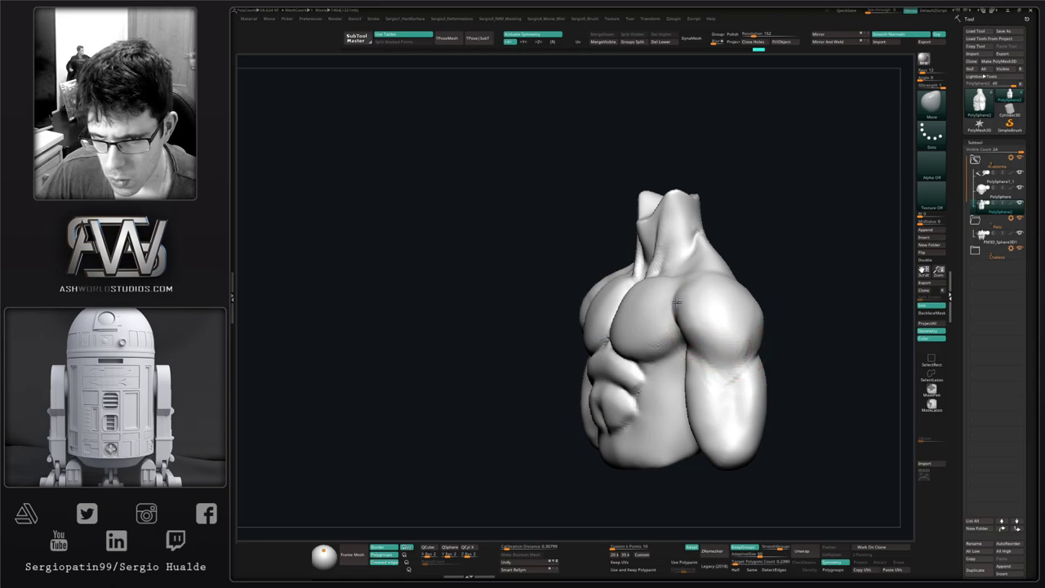
Bring the rest of the bust back into view and examine the arms' proportions against the head, hair and vest.
mouse_move(678, 300)
right_mouse_down()
mouse_move(747, 314)
mouse_move(730, 339)
right_mouse_up()
right_click_drag(702, 403, 707, 392)
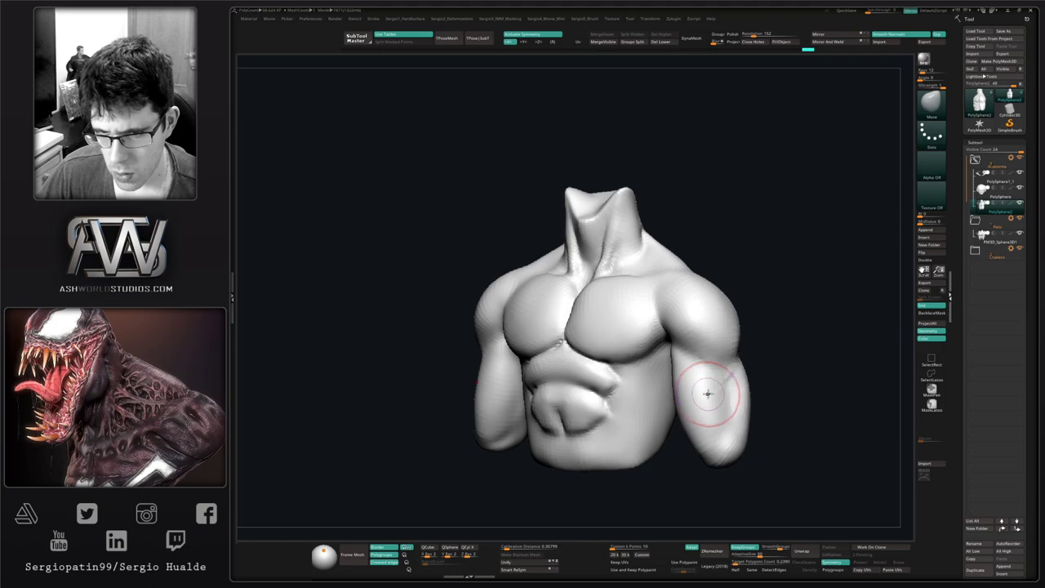
right_click_drag(731, 425, 774, 389)
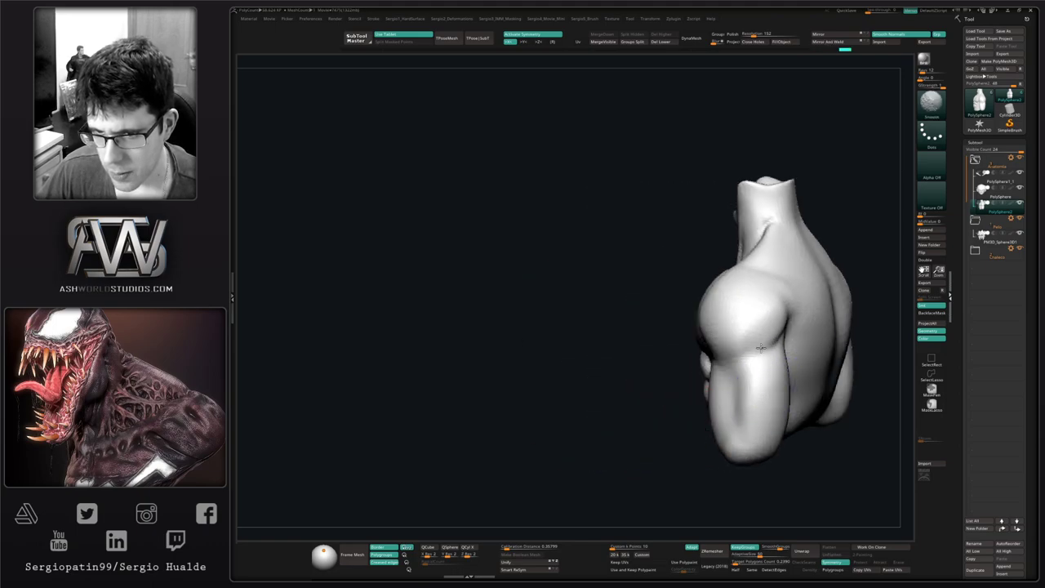
right_click_drag(760, 347, 742, 390)
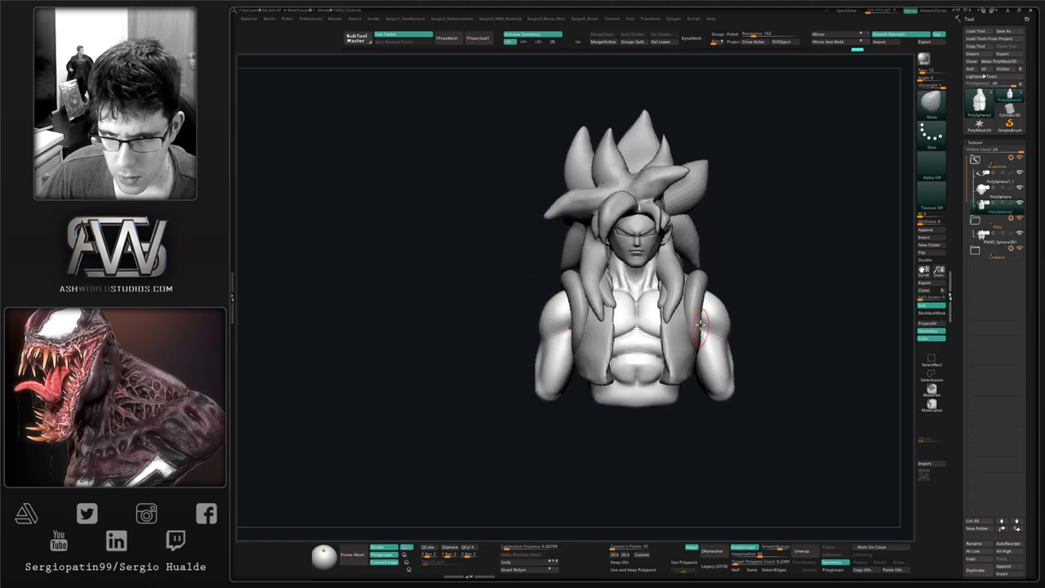
right_click_drag(700, 325, 725, 366, "ctrl")
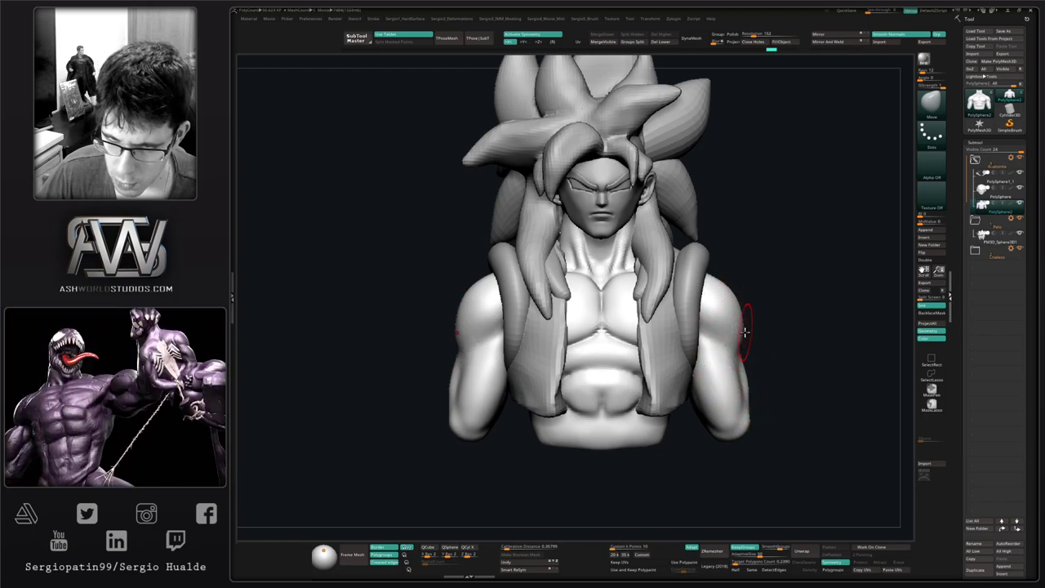
right_click_drag(727, 343, 739, 375, "alt")
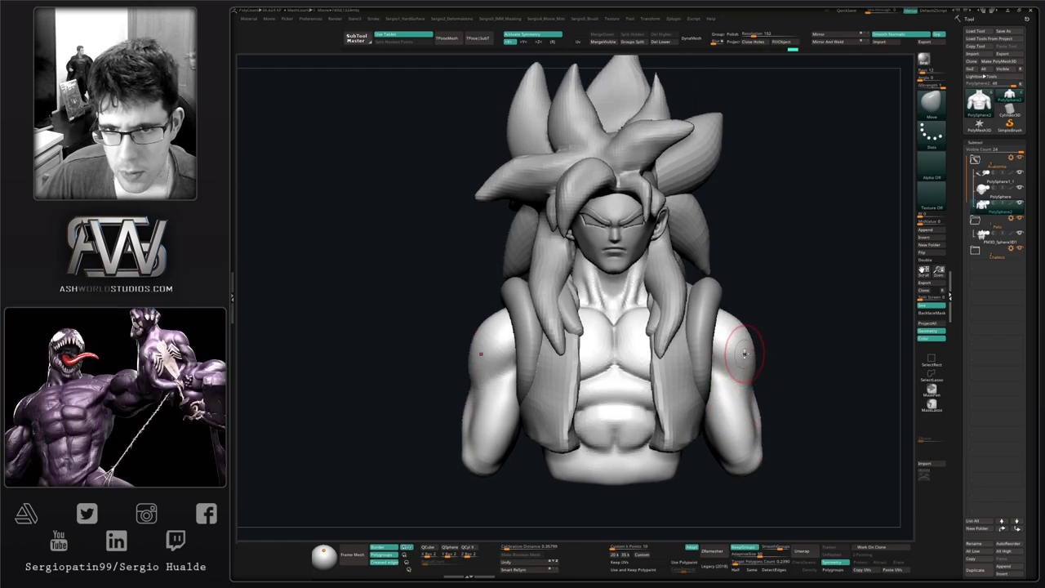
Isolate the torso and carve the crease where the side of the neck meets the trapezius with the DamStandard brush.
key("alt+s")
right_click_drag(670, 292, 671, 336, "ctrl")
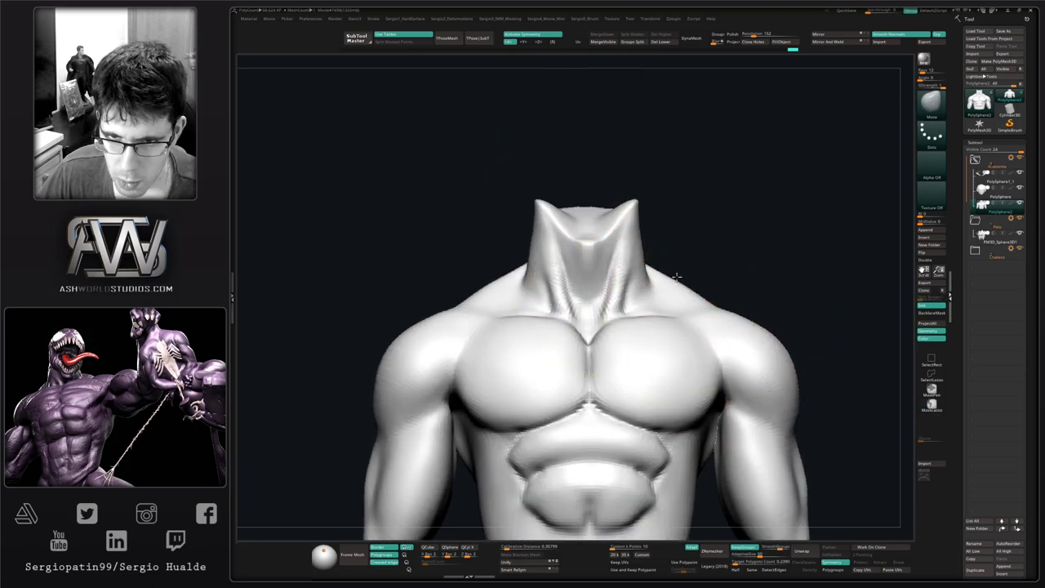
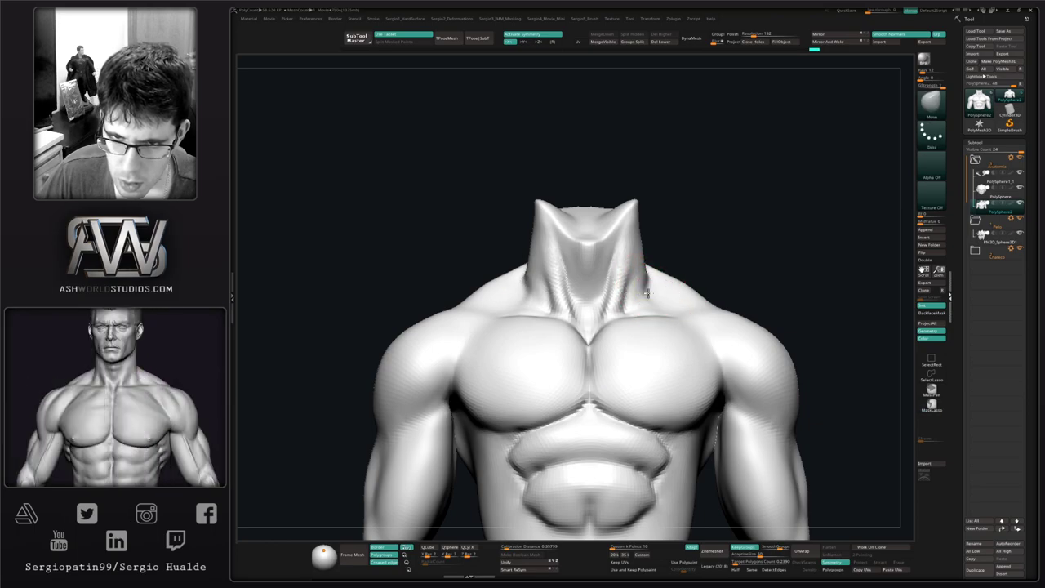
mouse_move(660, 305)
right_mouse_down()
mouse_move(657, 287)
mouse_move(630, 271)
right_mouse_up()
key("b")
key("d")
key("s")
left_click_drag(659, 253, 654, 287)
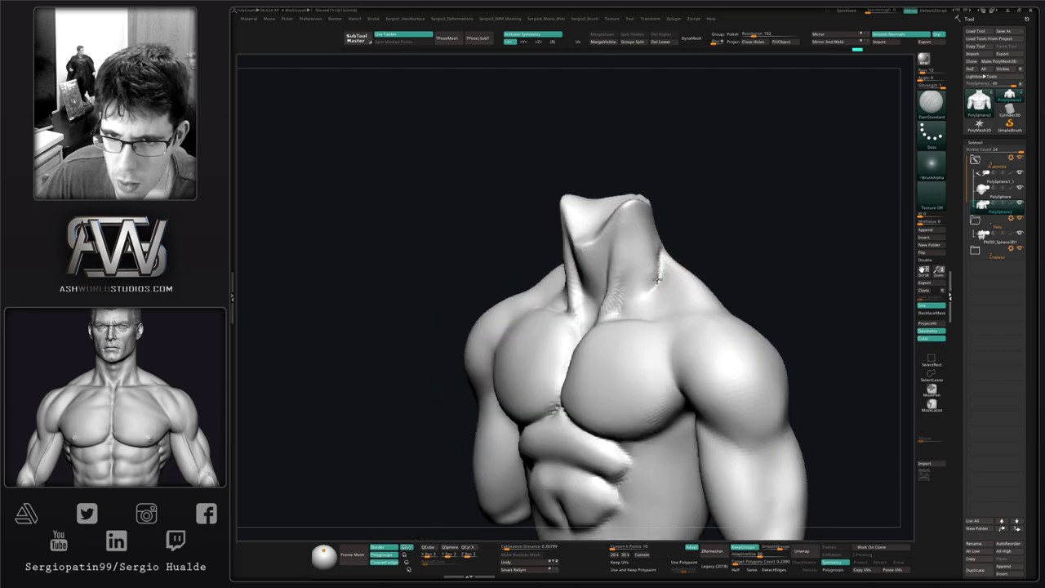
Switch to the Clay brush and smooth the carved crease along the side of the neck.
right_click_drag(662, 246, 593, 242)
key("b")
key("c")
key("l")
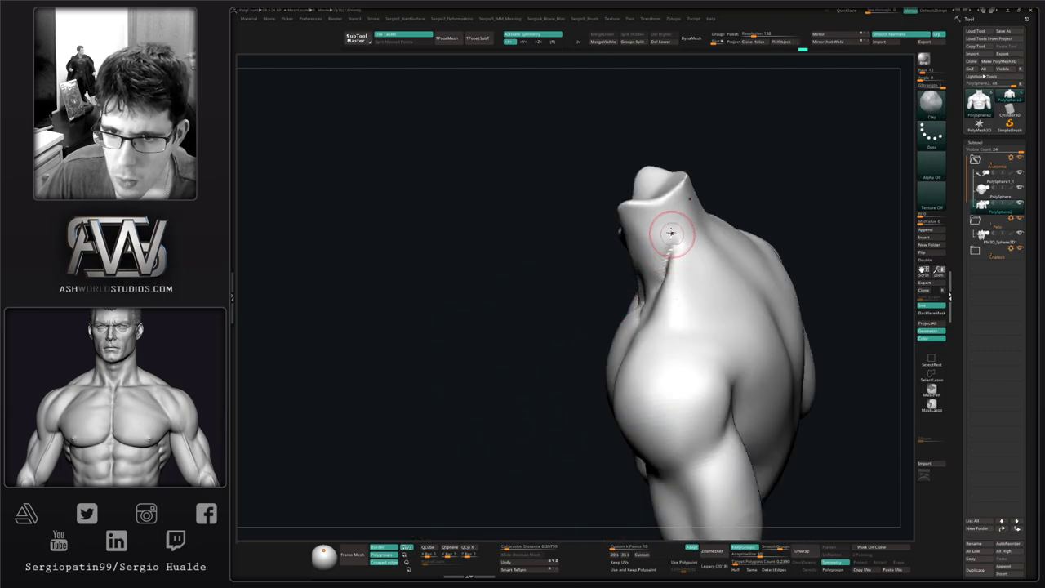
left_click_drag(671, 220, 685, 256, "shift")
Build up and smooth the trapezius between neck and shoulder with the Clay brush, then bring the full bust back into view.
right_click_drag(685, 257, 690, 294)
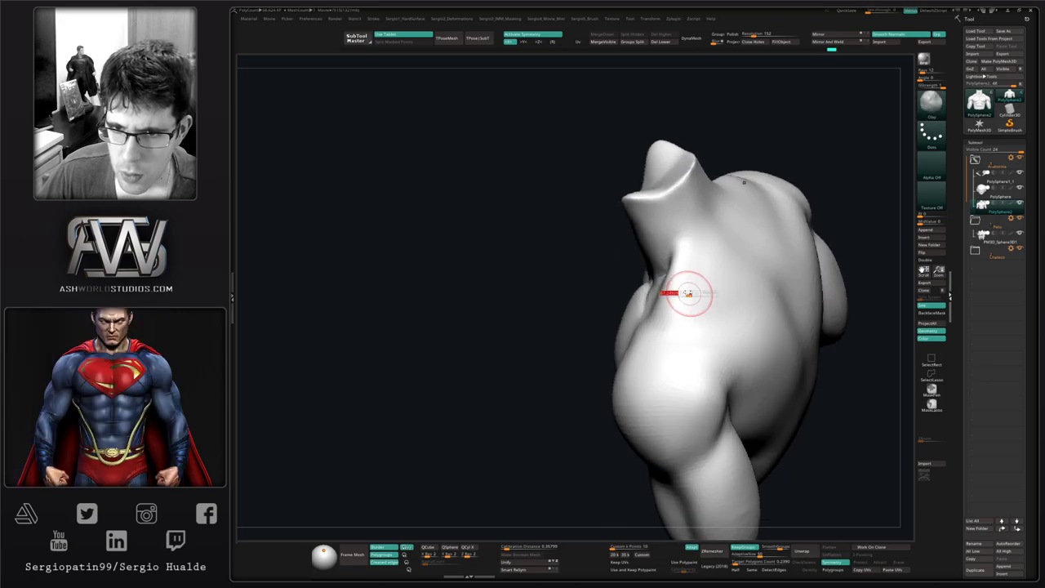
mouse_move(714, 305)
left_mouse_down()
mouse_move(680, 284)
mouse_move(717, 284)
mouse_move(707, 275)
left_mouse_up()
left_click_drag(715, 185, 705, 245)
right_click_drag(713, 286, 676, 280)
left_click_drag(676, 280, 674, 271)
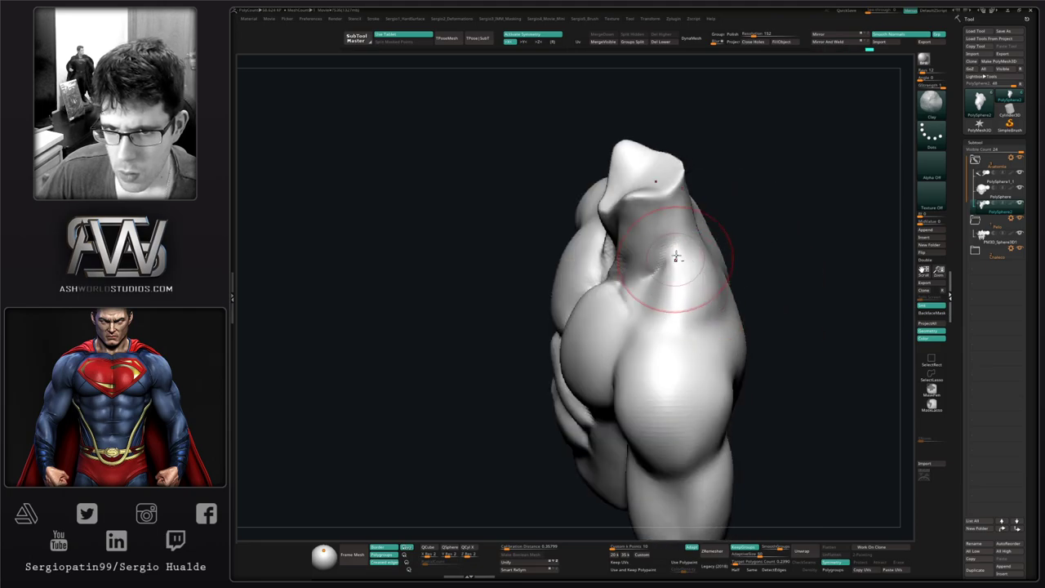
right_click_drag(695, 327, 674, 313)
left_click_drag(674, 313, 694, 323, "shift")
right_click_drag(707, 334, 746, 329)
mouse_move(746, 329)
right_mouse_down("ctrl")
mouse_move(690, 285)
mouse_move(709, 310)
right_mouse_up("ctrl")
key("alt+s")
mouse_move(660, 364)
right_mouse_down("alt")
mouse_move(645, 339)
mouse_move(633, 378)
right_mouse_up("alt")
right_click_drag(632, 379, 640, 408, "ctrl")
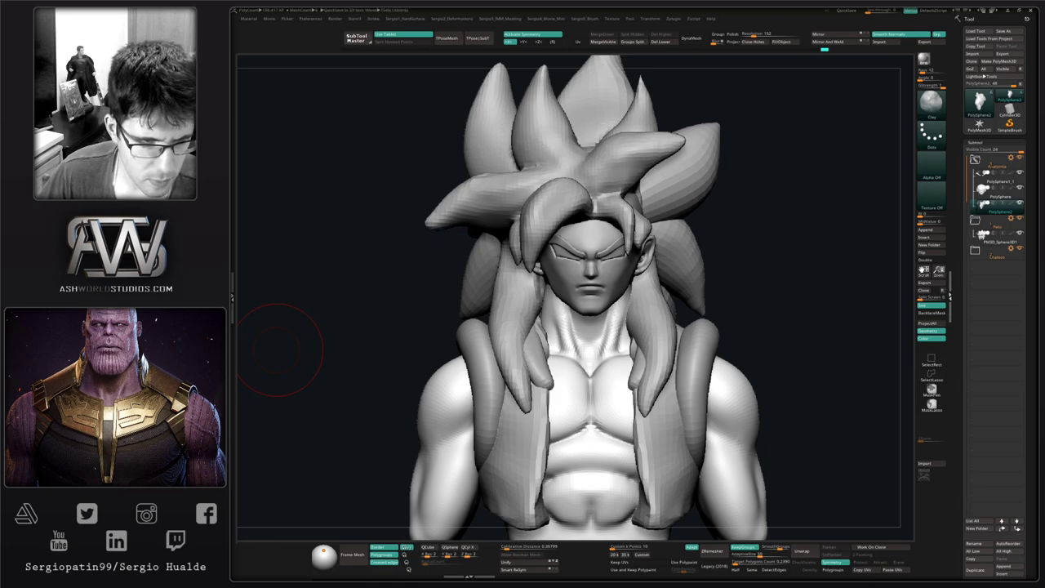
Mask the isolated torso except for the arms and rotate the arms outward from the shoulders at a lower subdivision level.
right_click_drag(743, 324, 709, 303, "ctrl")
key("alt+s")
key("w")
right_click_drag(682, 349, 633, 392, "ctrl")
left_click(686, 354, "ctrl")
key("shift+d")
key("shift+d")
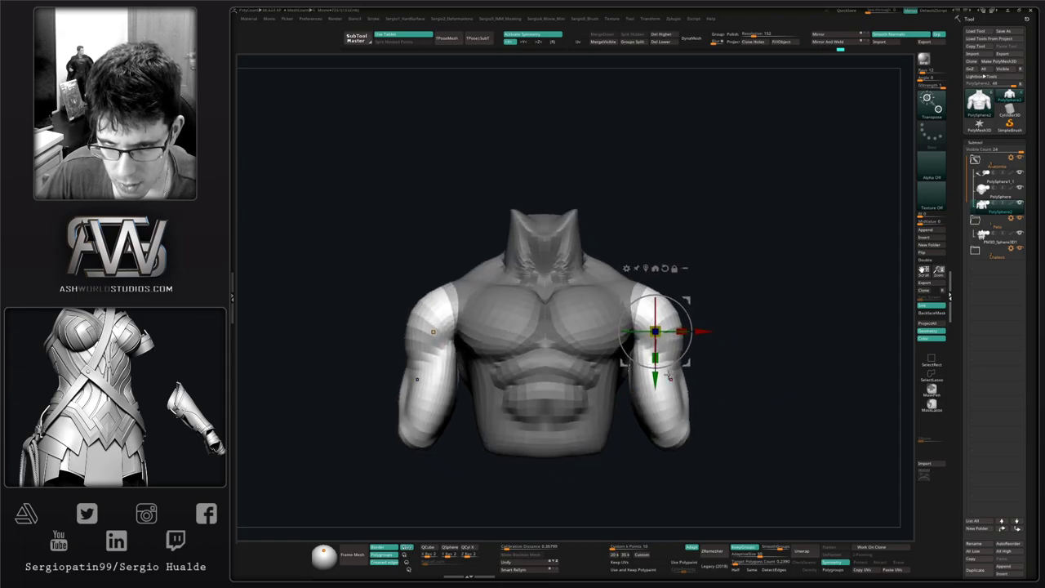
key("d")
left_click(671, 397, "ctrl")
left_click_drag(682, 278, 674, 279, "alt")
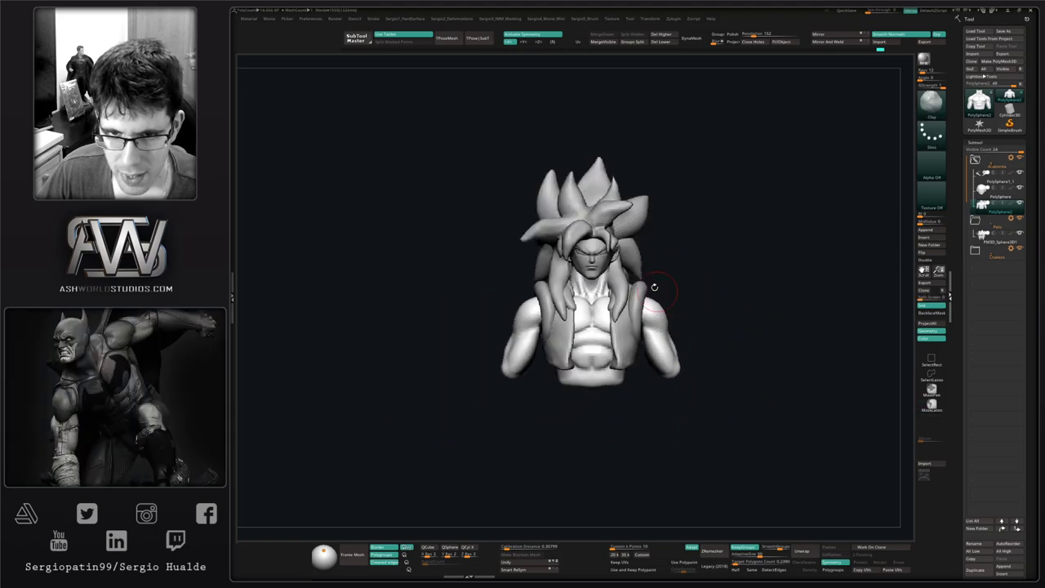
Enable transforming multiple subtools and select the torso, vest and shoulder rolls while leaving out the head and hair.
left_click(610, 264, "alt")
key("ctrl")
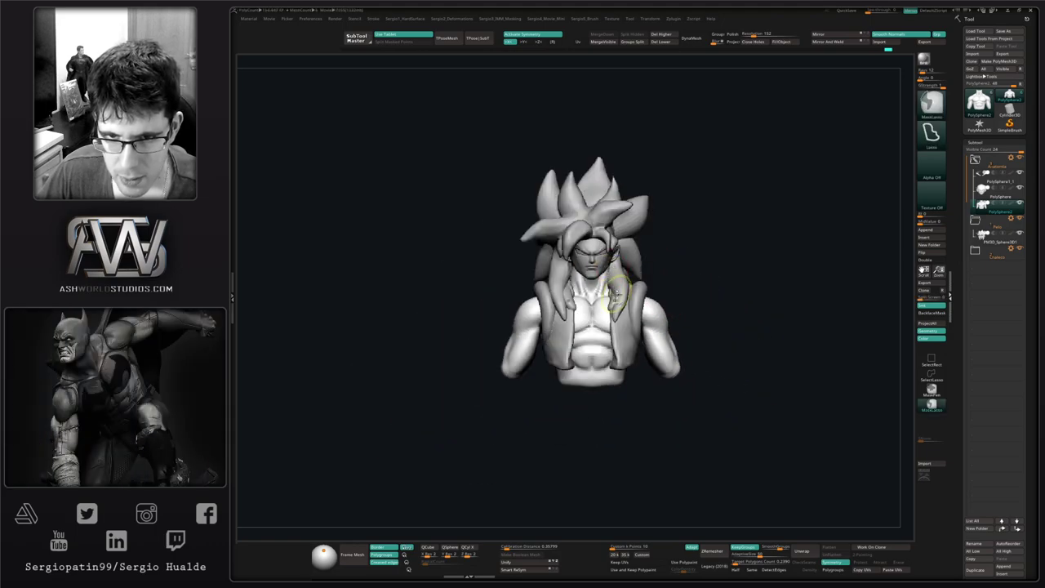
right_click_drag(615, 299, 609, 345, "ctrl")
key("w")
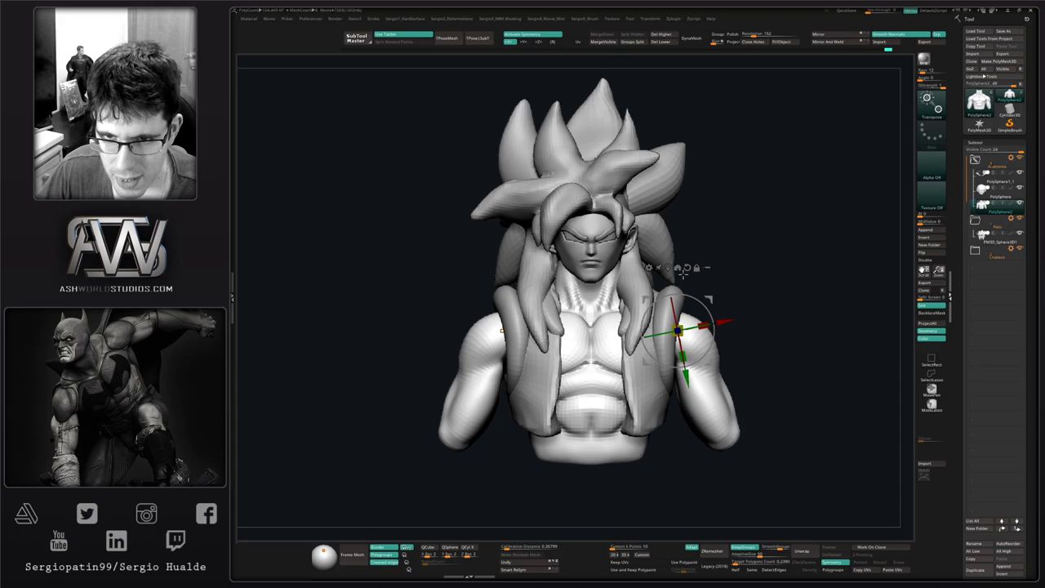
left_click(705, 268)
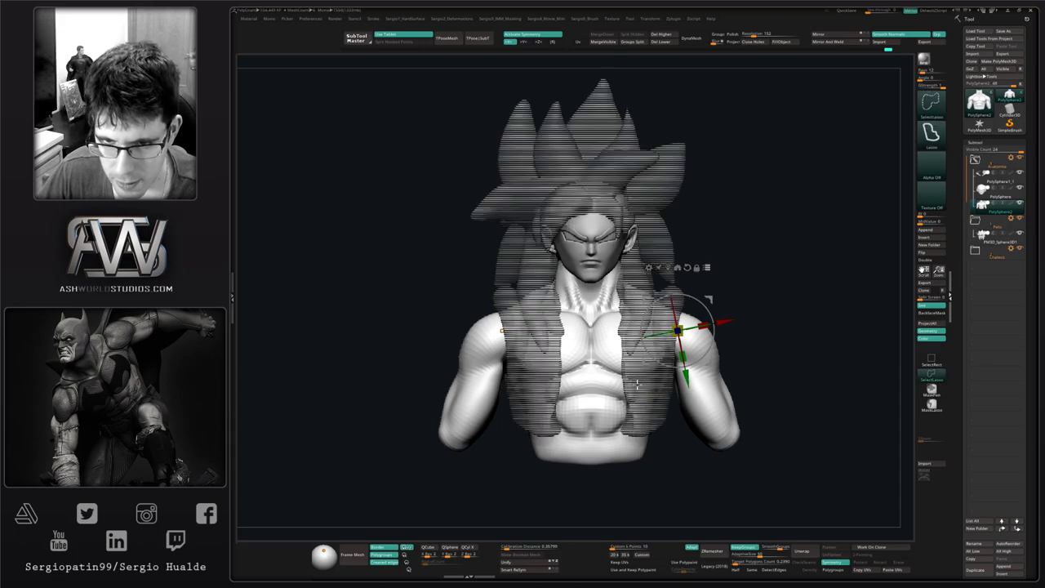
left_click(761, 348, "ctrl+shift")
left_click(635, 397, "ctrl+shift")
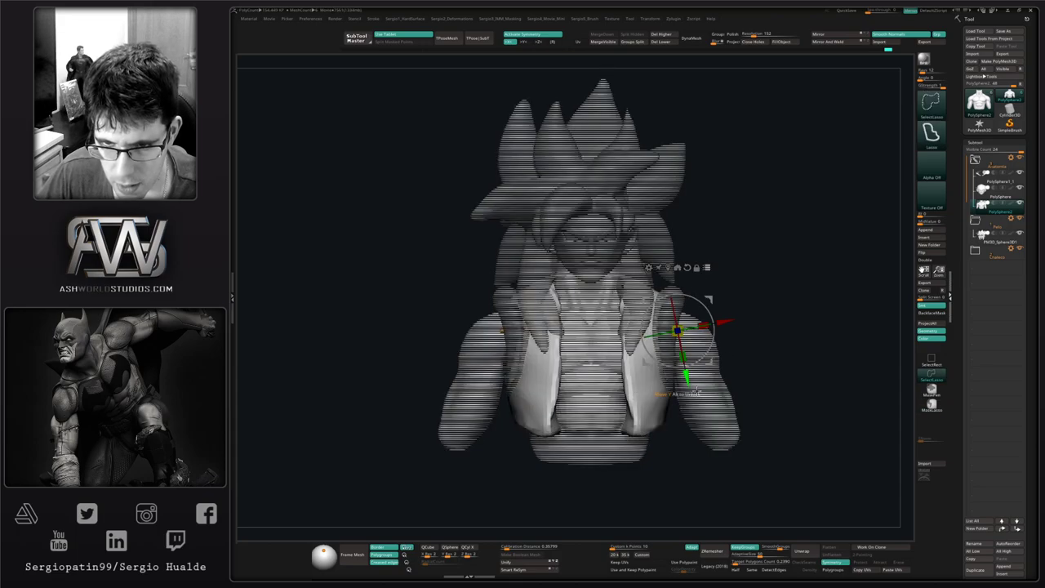
left_click(691, 393, "ctrl+shift")
left_click(664, 368, "ctrl+shift")
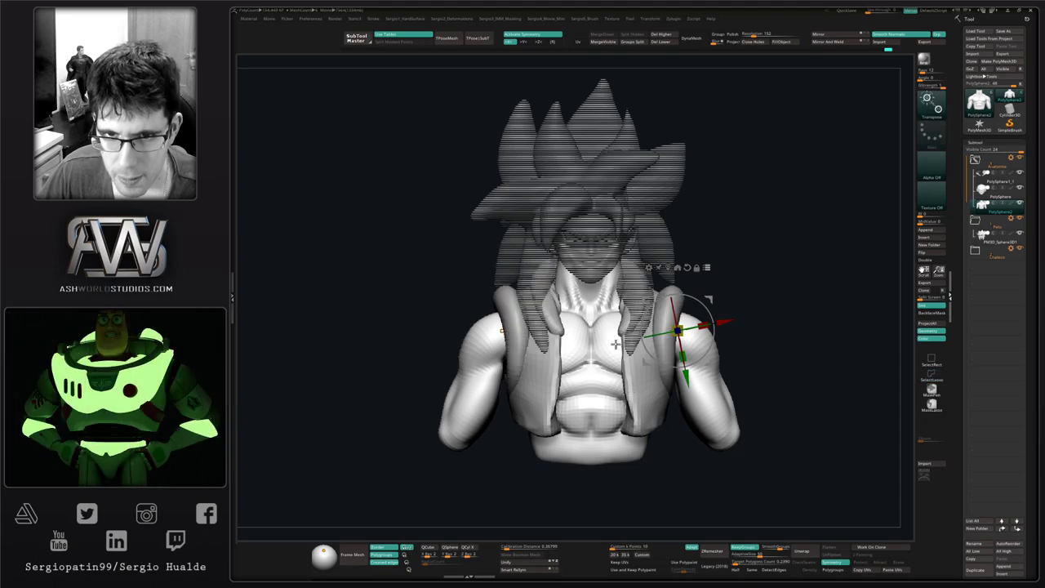
Enlarge the selected body and vest parts together relative to the head and hair, undoing the excess transforms.
right_click_drag(621, 391, 630, 346, "ctrl")
left_click_drag(688, 322, 658, 310)
key("ctrl+z")
key("ctrl+z")
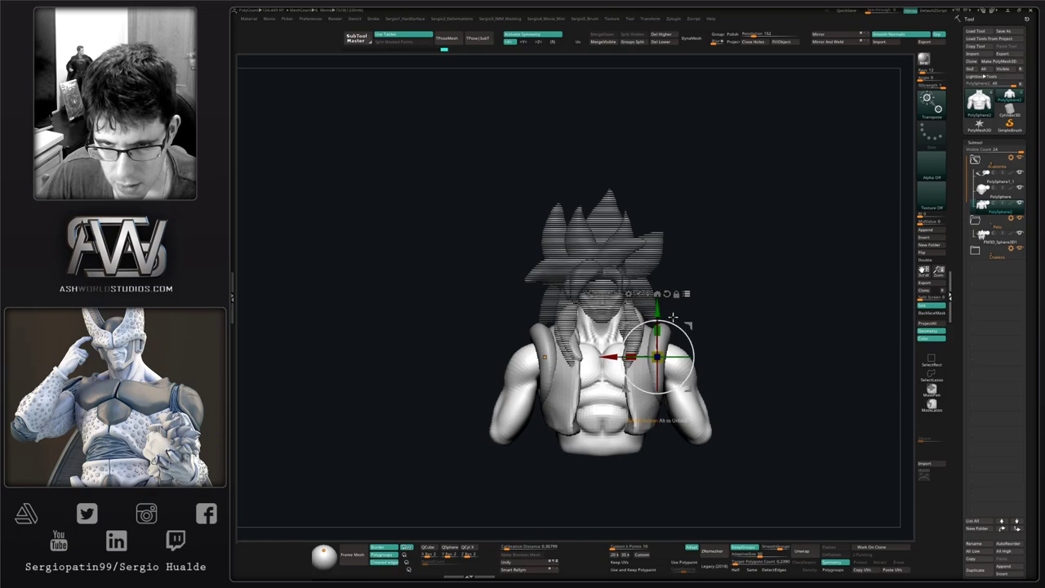
key("q")
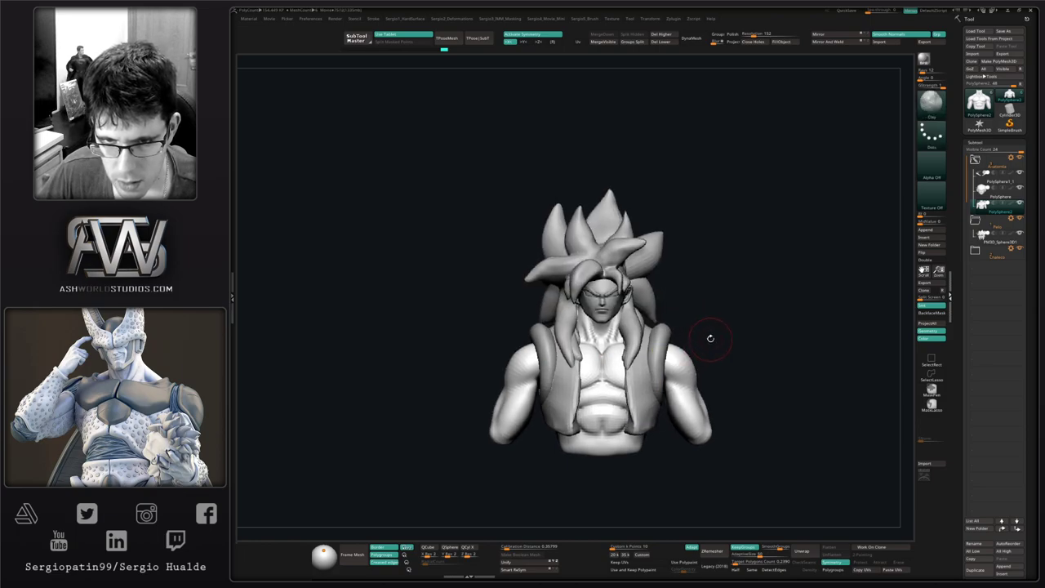
Pull the outer contour of the arms inward near the elbows with the Move brush.
left_click_drag(710, 337, 666, 345)
key("q")
left_click_drag(723, 323, 725, 326, "shift")
right_click_drag(688, 356, 699, 329, "alt")
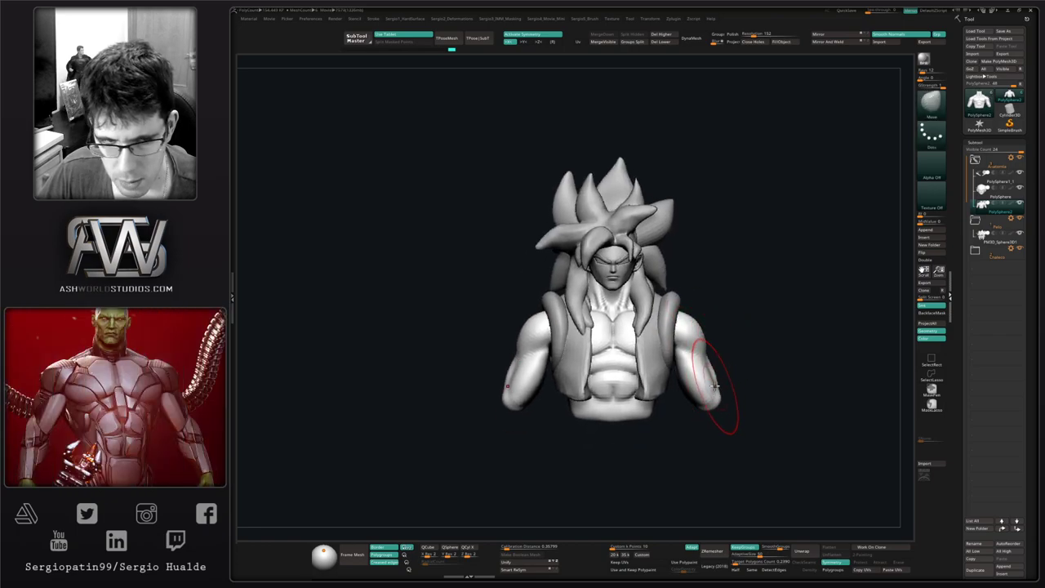
left_click_drag(715, 391, 713, 391)
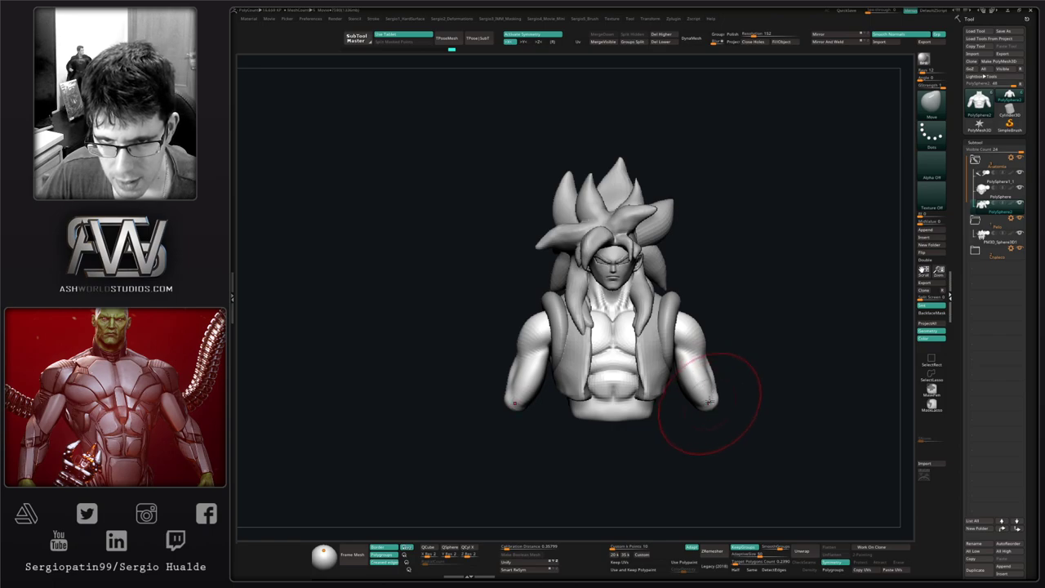
Select the hair, turn off multi-subtool transforming and nudge the hair slightly in side view.
mouse_move(761, 376)
right_mouse_down()
mouse_move(727, 368)
mouse_move(709, 377)
mouse_move(643, 432)
right_mouse_up()
left_click(662, 311, "alt")
right_click_drag(633, 302, 648, 348, "ctrl")
key("w")
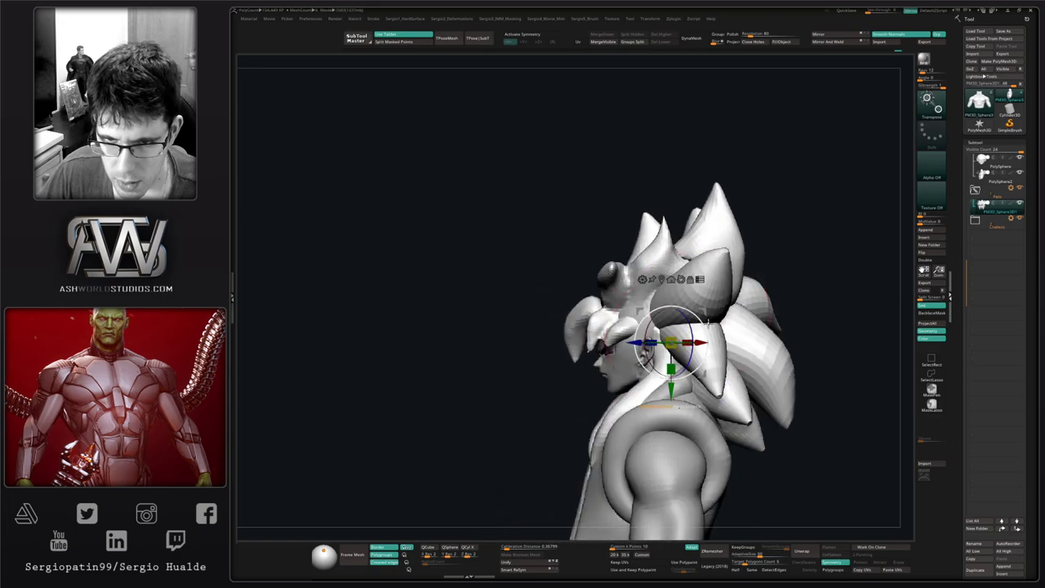
left_click(699, 280)
key("ctrl+z")
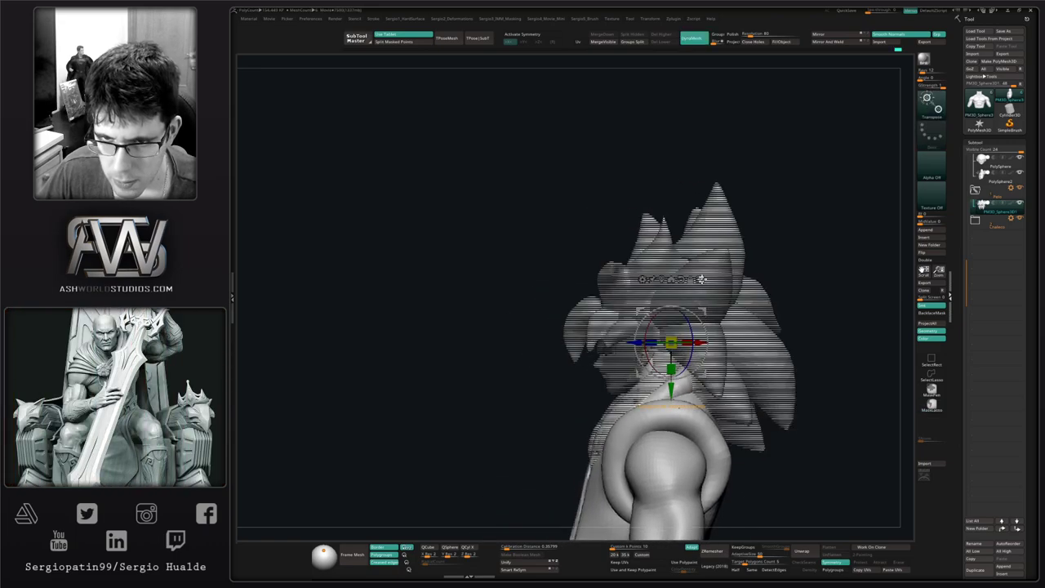
left_click(701, 279)
left_click_drag(703, 311, 700, 308)
right_click_drag(668, 356, 716, 329)
right_click_drag(738, 367, 698, 348, "alt")
Isolate the torso and narrow the sides of the waist with the Move brush.
left_click(604, 409, "alt")
key("q")
key("shift+s")
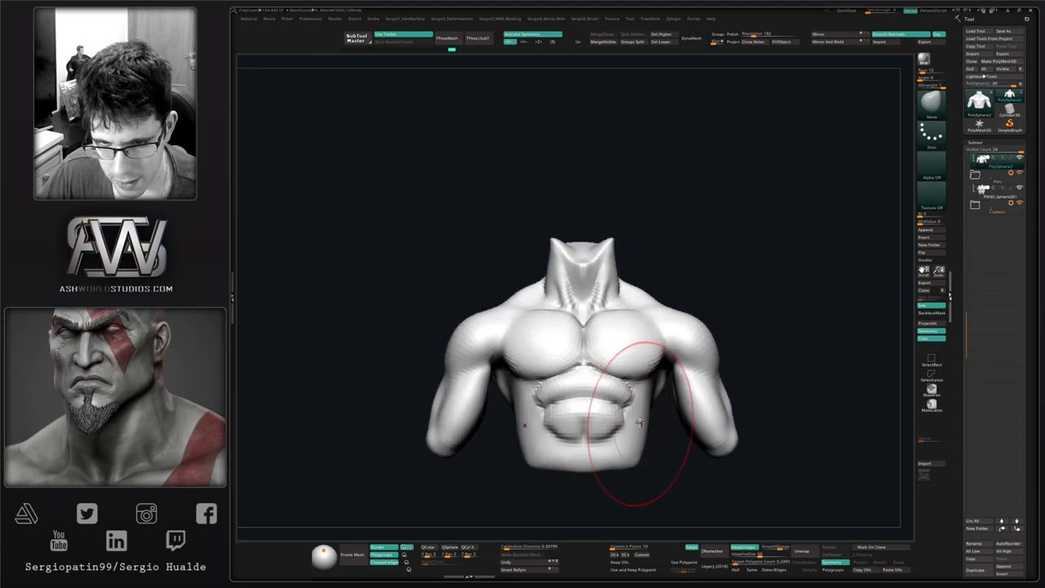
left_click_drag(649, 405, 643, 404)
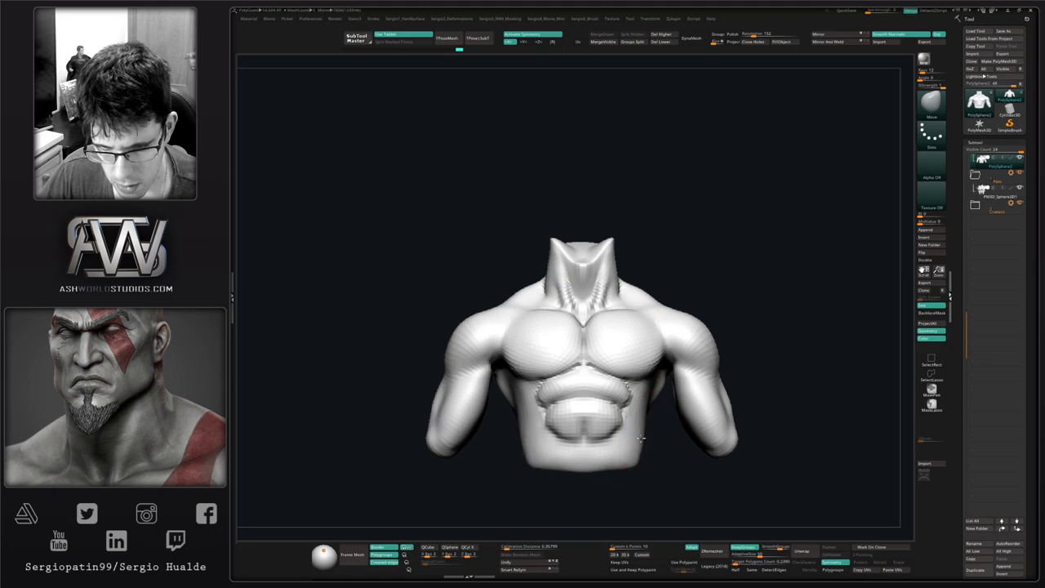
key("shift+s")
Select the vest and pull its lower front edges inward over the abdomen with the Move brush.
mouse_move(636, 398)
right_mouse_down("ctrl")
mouse_move(650, 402)
mouse_move(614, 420)
right_mouse_up("ctrl")
left_click(651, 403, "alt")
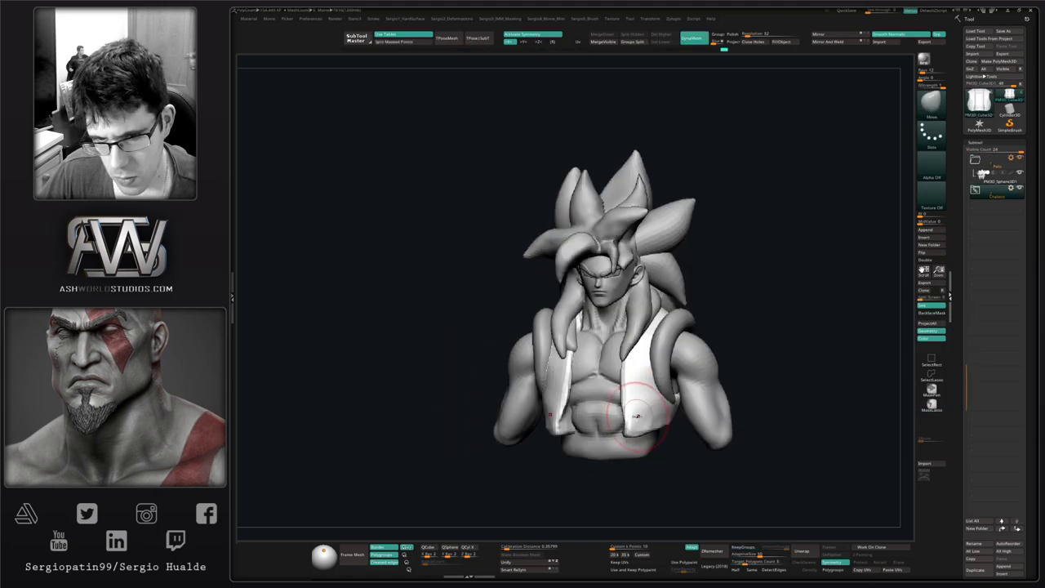
left_click_drag(638, 416, 627, 420)
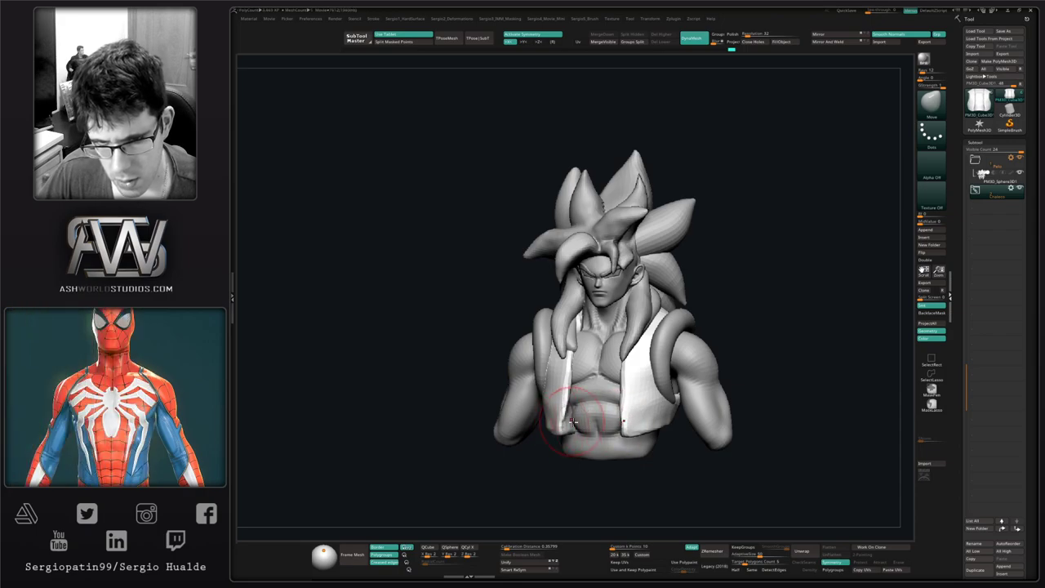
Isolate the vest and subdivide its mesh once.
key("shift+s")
right_click_drag(573, 422, 596, 406)
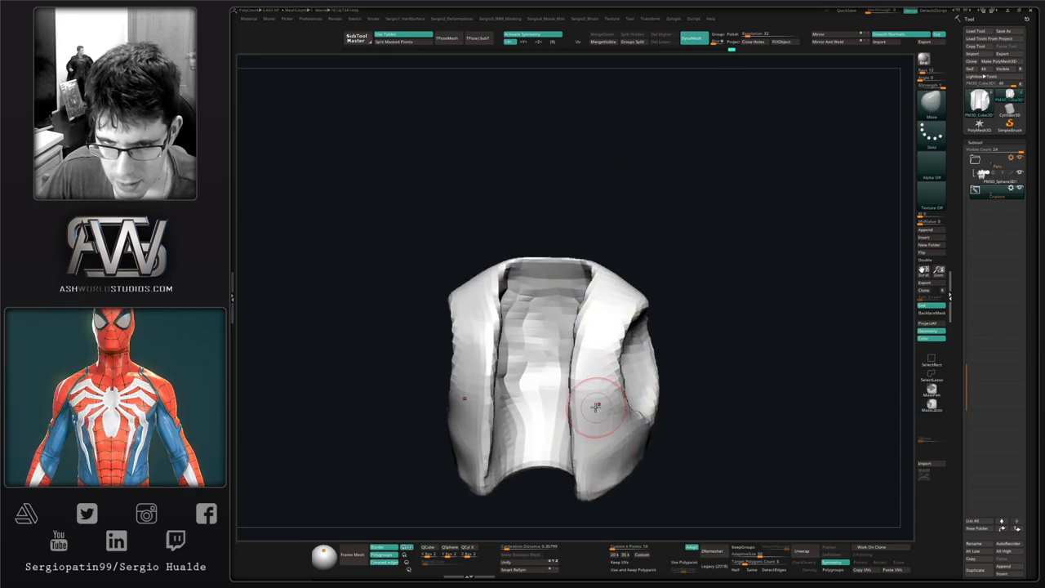
key("ctrl+d")
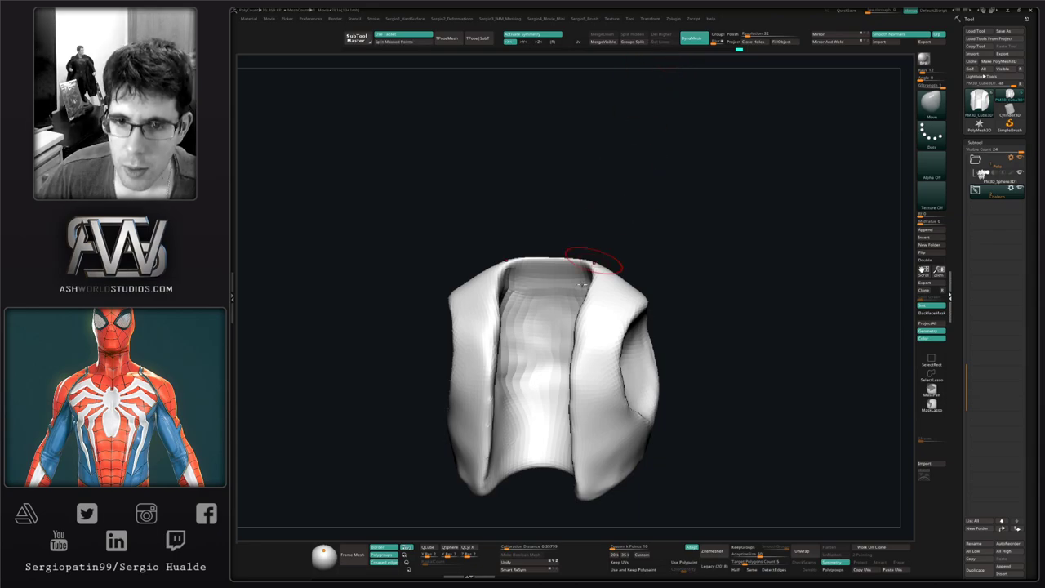
Set masking to the MaskPen with tablet input turned off, clearing the trial mask from the vest.
right_click_drag(582, 286, 576, 247, "alt")
mouse_move(586, 343)
right_mouse_down("ctrl")
mouse_move(591, 396)
mouse_move(561, 404)
right_mouse_up("ctrl")
mouse_move(587, 316)
left_mouse_down("ctrl")
mouse_move(590, 422)
mouse_move(597, 323)
left_mouse_up("ctrl")
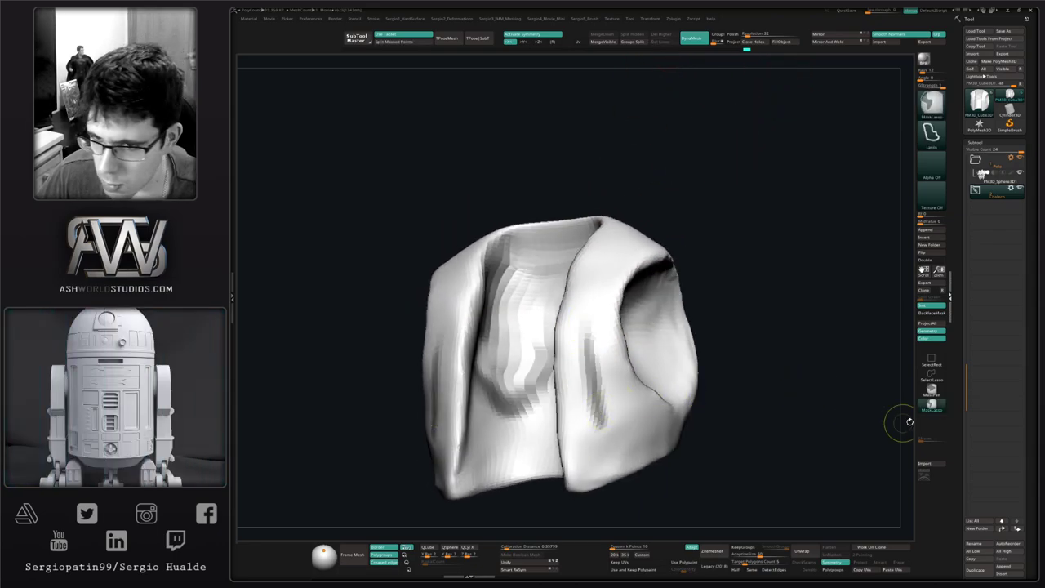
left_click(931, 391, "ctrl")
left_click_drag(755, 400, 767, 412, "ctrl")
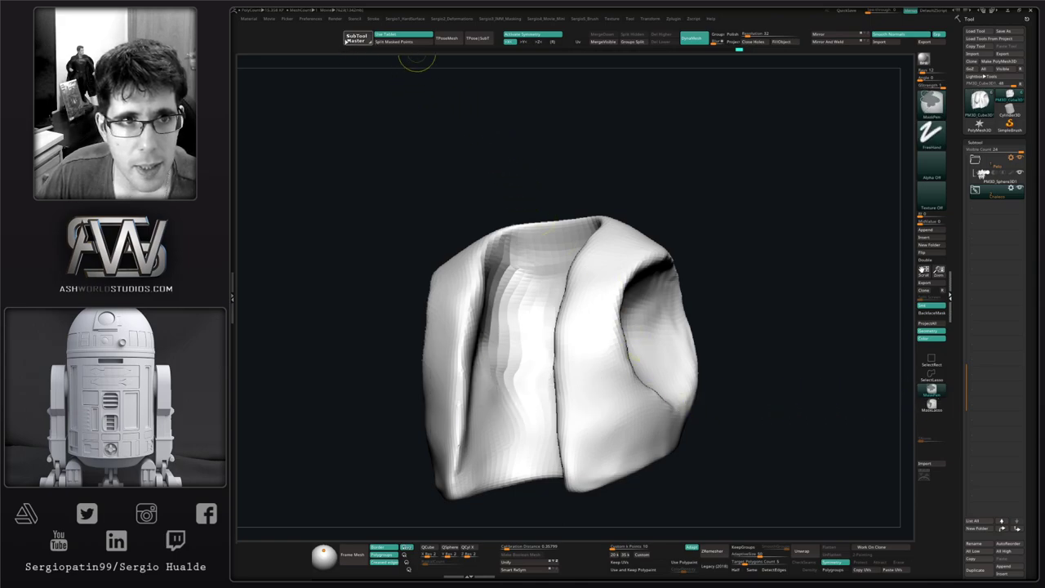
left_click(403, 35)
Paint a mask over the vest's front panel between the front edge and the armhole.
mouse_move(591, 320)
left_mouse_down("ctrl")
mouse_move(598, 414)
mouse_move(579, 323)
mouse_move(592, 436)
mouse_move(607, 377)
mouse_move(639, 435)
left_mouse_up("ctrl")
right_click_drag(639, 434, 616, 397)
mouse_move(622, 422)
left_mouse_down("ctrl")
mouse_move(590, 457)
mouse_move(632, 461)
mouse_move(610, 441)
left_mouse_up("ctrl")
mouse_move(625, 439)
right_mouse_down("alt")
mouse_move(611, 410)
mouse_move(627, 395)
mouse_move(607, 398)
right_mouse_up("alt")
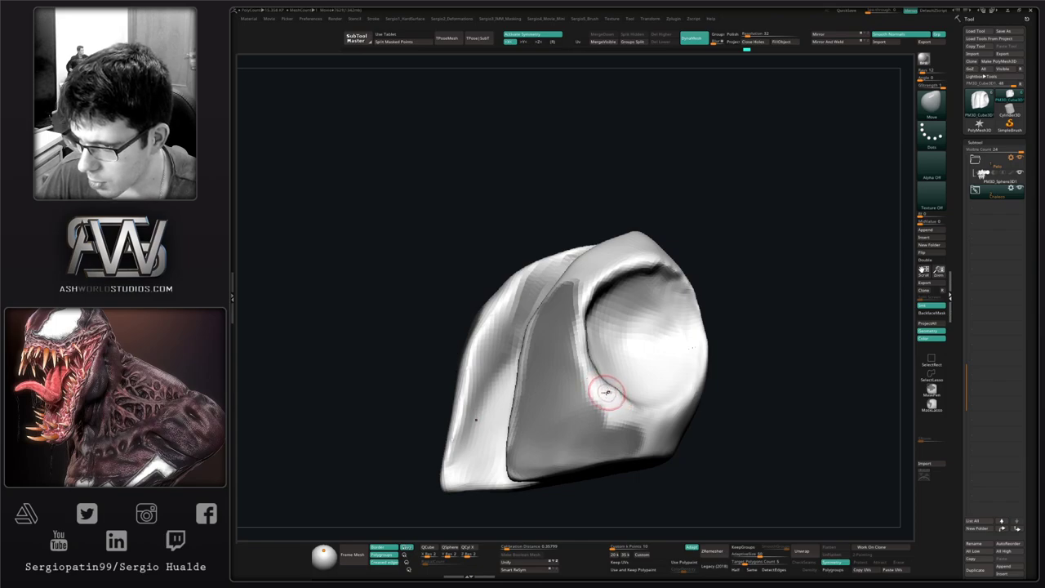
Extend the mask below the armhole and around the side onto the lower back of the vest.
mouse_move(566, 342)
left_mouse_down("ctrl")
mouse_move(607, 424)
mouse_move(629, 436)
left_mouse_up("ctrl")
right_click_drag(629, 436, 645, 463)
mouse_move(752, 438)
right_mouse_down()
mouse_move(707, 419)
mouse_move(653, 433)
right_mouse_up()
mouse_move(655, 431)
left_mouse_down("ctrl")
mouse_move(719, 372)
mouse_move(717, 356)
mouse_move(676, 387)
mouse_move(719, 289)
mouse_move(723, 376)
mouse_move(769, 360)
mouse_move(788, 393)
left_mouse_up("ctrl")
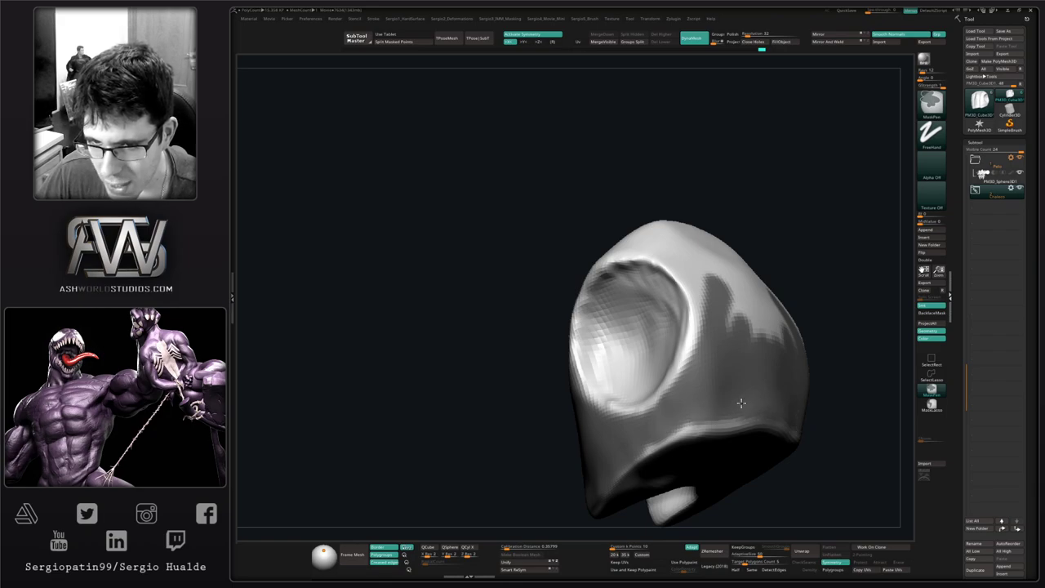
mouse_move(637, 450)
right_mouse_down()
mouse_move(641, 400)
mouse_move(618, 506)
right_mouse_up()
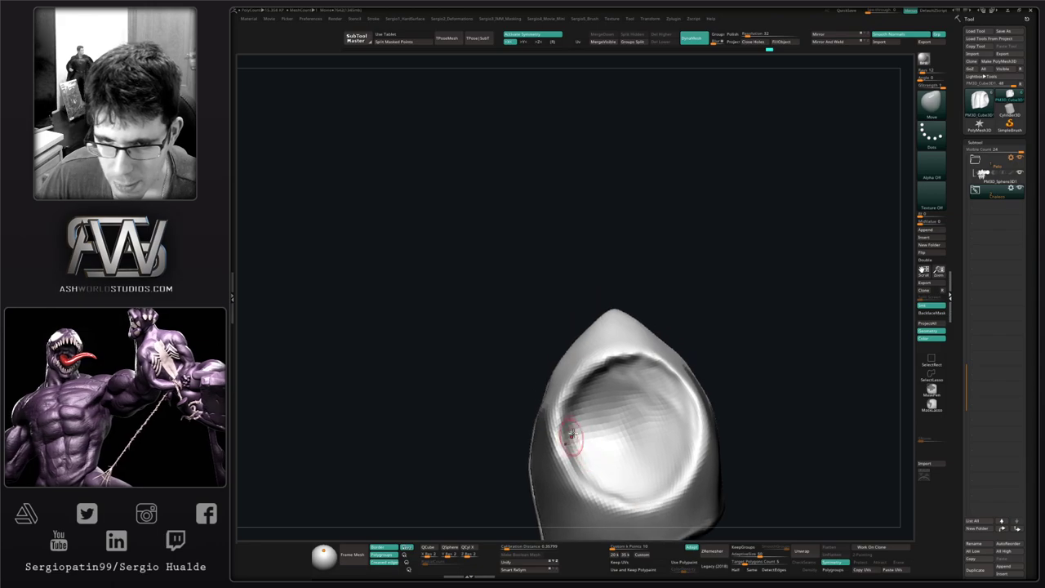
Fill the mask along the front rim of the armhole and down the vest's front opening to the bottom corner.
right_click_drag(574, 441, 633, 444)
mouse_move(574, 432)
left_mouse_down("ctrl")
mouse_move(586, 334)
mouse_move(558, 374)
mouse_move(557, 464)
left_mouse_up("ctrl")
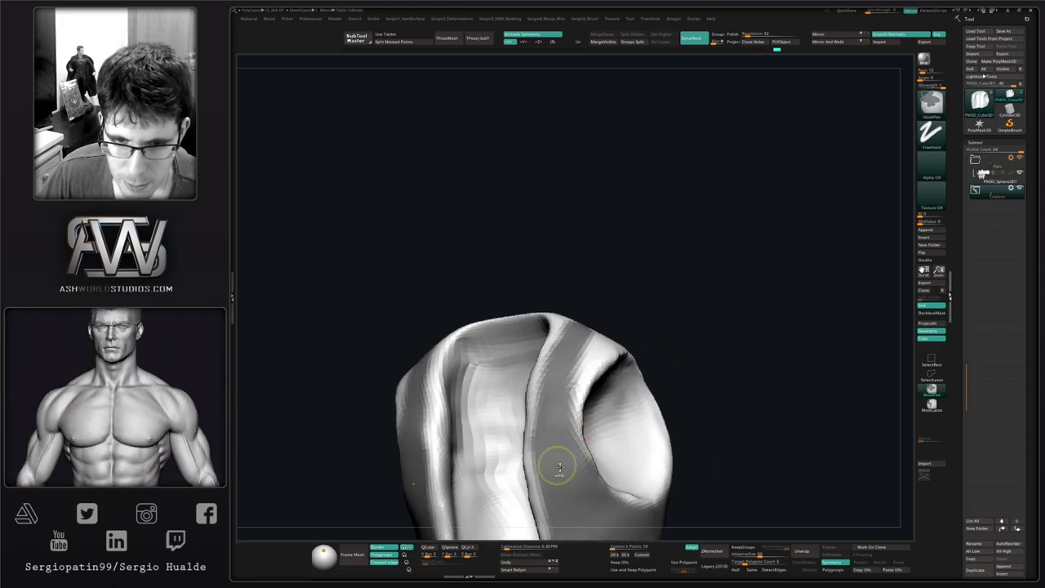
right_click_drag(552, 475, 573, 377, "alt")
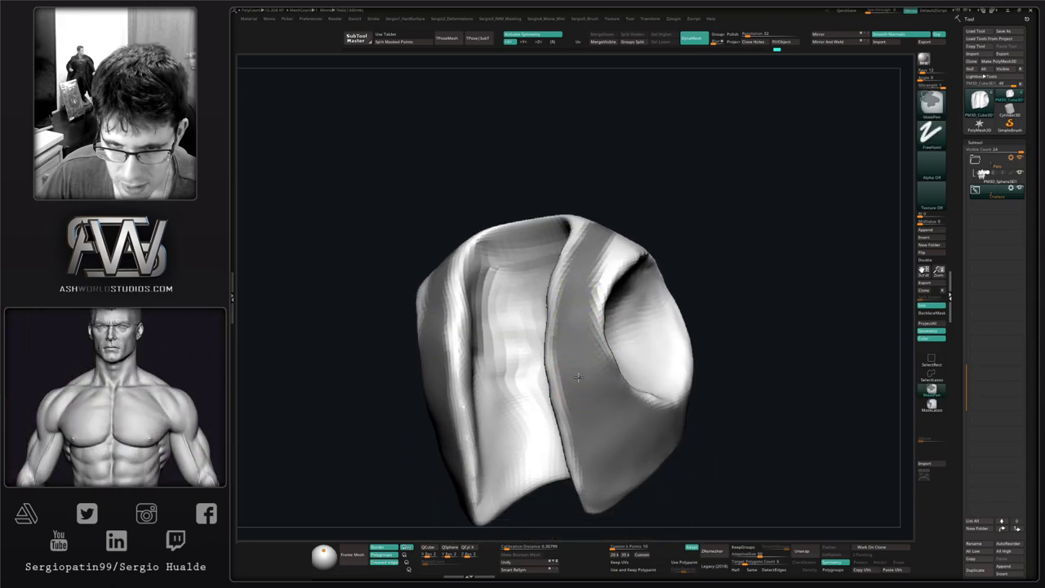
left_click_drag(575, 377, 594, 499, "ctrl")
Mask the vest's outer surface over the shoulder and around the neckline onto the upper back.
mouse_move(594, 499)
right_mouse_down()
mouse_move(602, 437)
mouse_move(585, 403)
mouse_move(580, 432)
mouse_move(602, 401)
mouse_move(625, 452)
mouse_move(646, 450)
mouse_move(618, 385)
mouse_move(626, 357)
mouse_move(615, 322)
right_mouse_up()
mouse_move(573, 268)
left_mouse_down("ctrl")
mouse_move(613, 302)
mouse_move(581, 281)
mouse_move(634, 345)
left_mouse_up("ctrl")
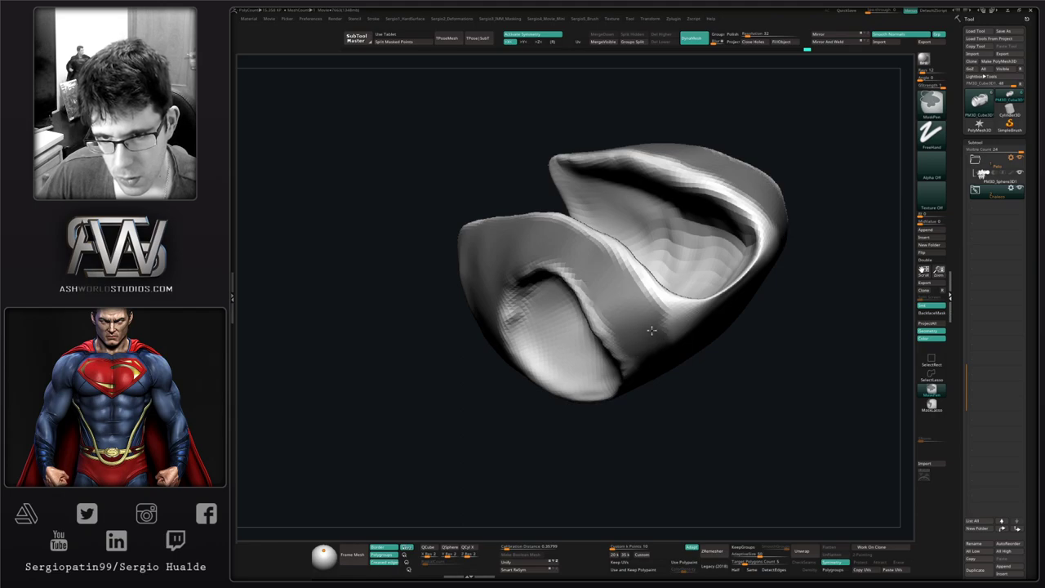
right_click_drag(674, 337, 659, 327)
mouse_move(627, 268)
left_mouse_down("ctrl")
mouse_move(676, 326)
mouse_move(728, 321)
mouse_move(710, 318)
mouse_move(743, 299)
left_mouse_up("ctrl")
right_click_drag(741, 315, 746, 283)
left_click_drag(751, 282, 741, 287, "ctrl")
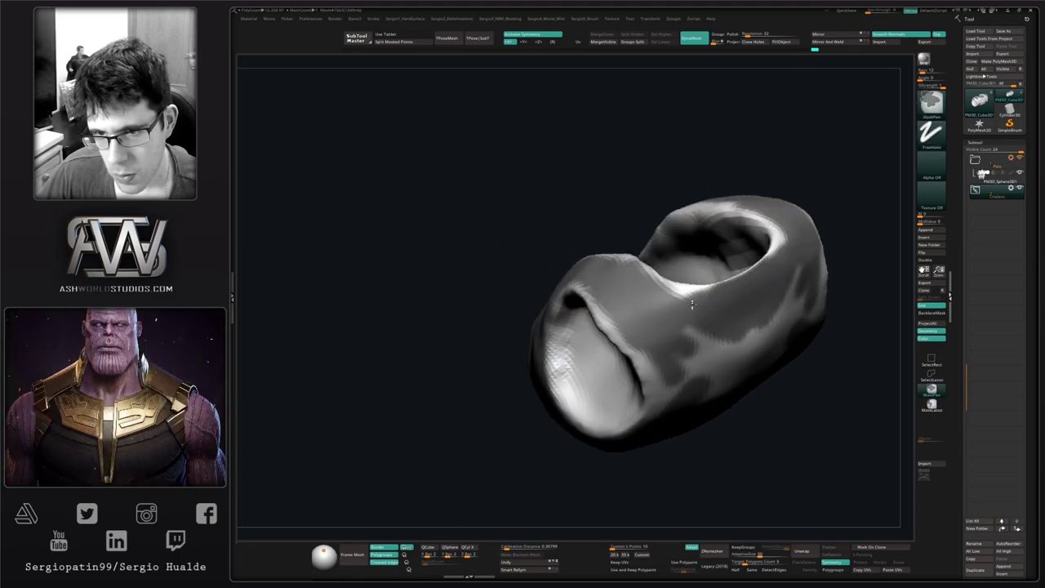
Fill the unmasked patches across the vest's back and behind the armholes until the outer back is covered.
right_click_drag(638, 286, 701, 328)
mouse_move(702, 328)
left_mouse_down("ctrl")
mouse_move(690, 341)
mouse_move(723, 372)
left_mouse_up("ctrl")
right_click_drag(724, 369, 739, 327)
left_click_drag(736, 330, 757, 345, "ctrl")
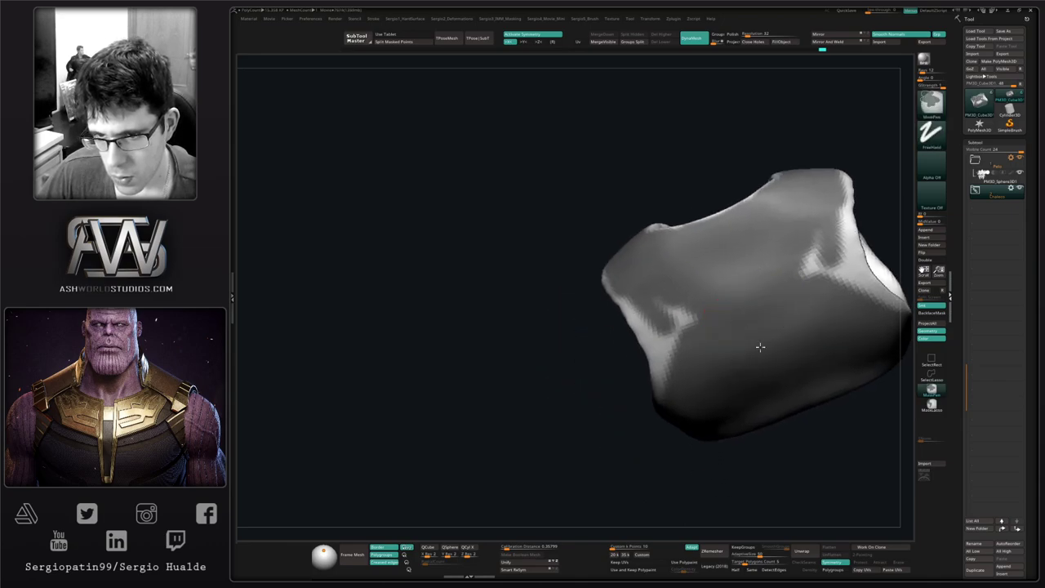
right_click_drag(653, 343, 708, 338)
mouse_move(708, 339)
left_mouse_down("ctrl")
mouse_move(669, 303)
mouse_move(689, 365)
mouse_move(681, 411)
left_mouse_up("ctrl")
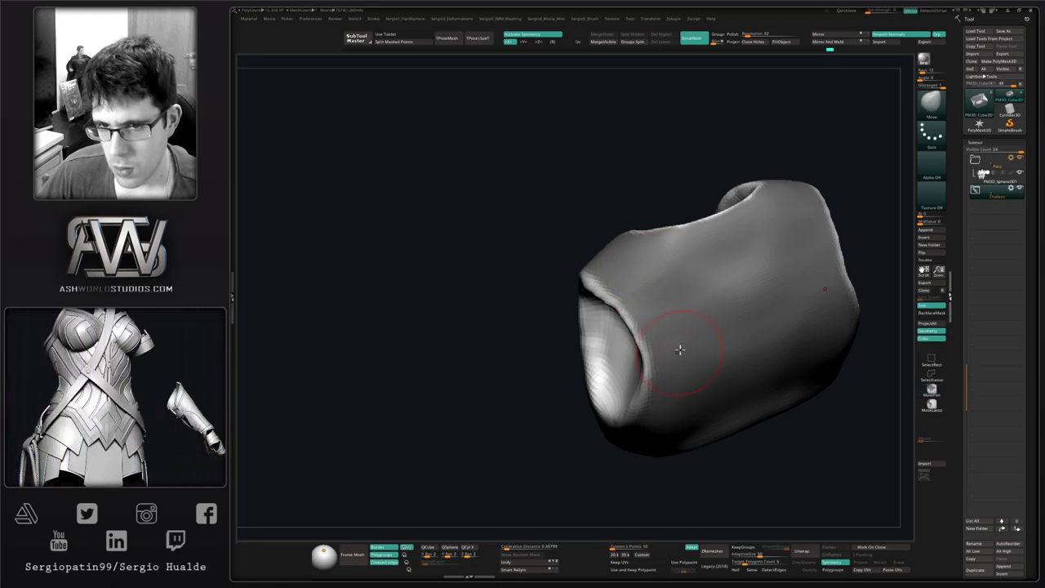
Enable BackfaceMask for the MaskPen and erase the mask that spilled onto the inner surface below the collar.
mouse_move(681, 350)
right_mouse_down()
mouse_move(667, 315)
mouse_move(740, 373)
mouse_move(737, 384)
mouse_move(645, 381)
mouse_move(636, 360)
right_mouse_up()
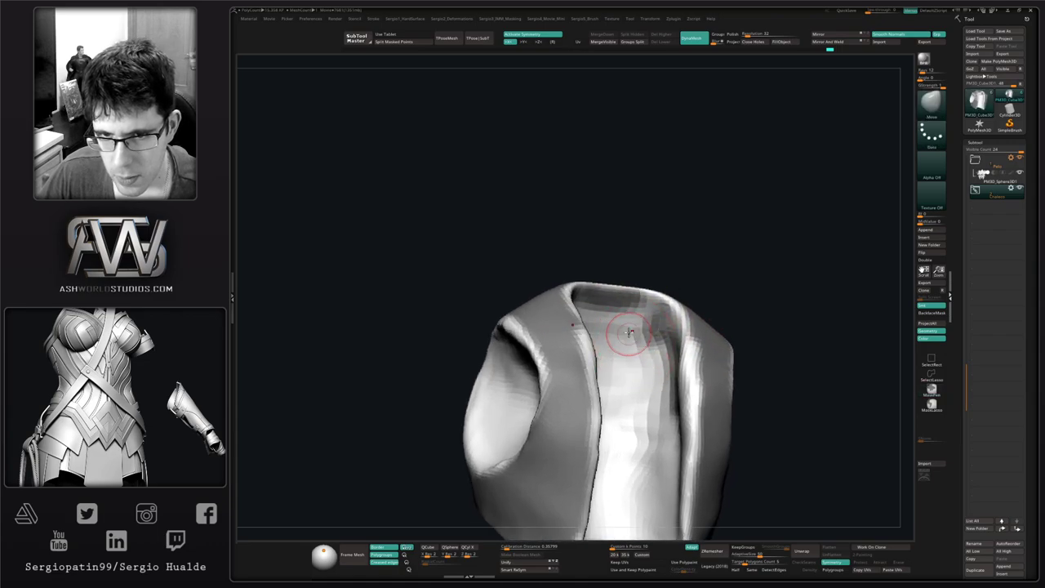
left_click(932, 315)
right_click_drag(693, 314, 626, 303)
left_click_drag(620, 300, 601, 304, "ctrl+alt")
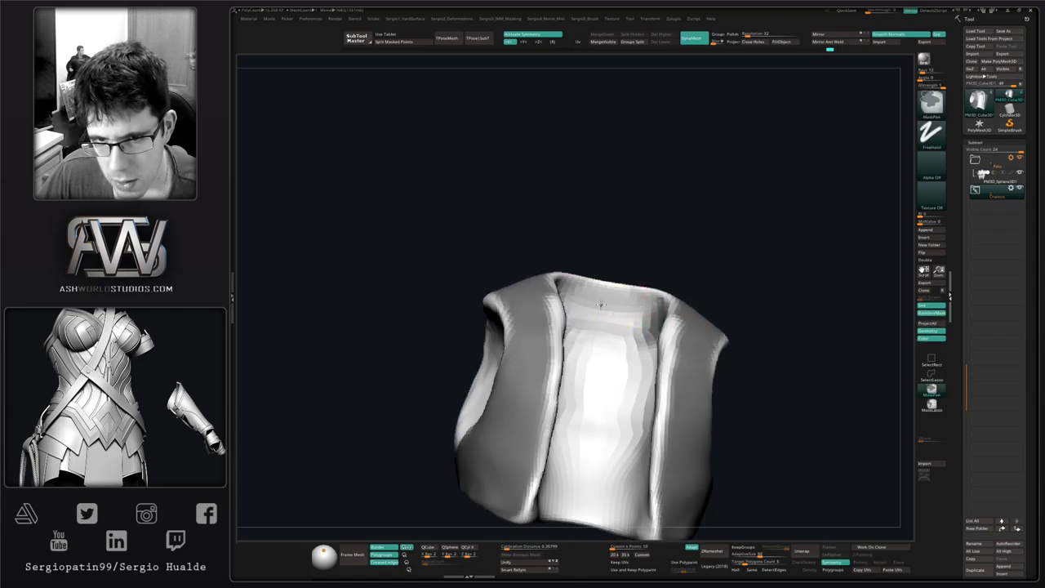
right_click_drag(632, 315, 657, 338)
left_click_drag(658, 335, 651, 342, "ctrl+alt")
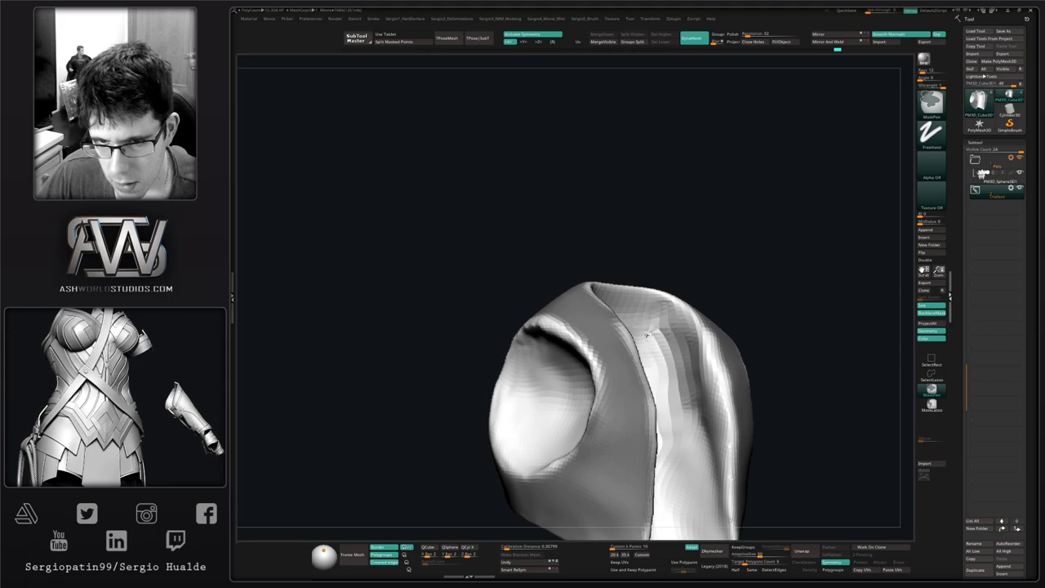
Extend the mask to the rim of the vest's front opening, from the collar down the front panel.
mouse_move(661, 359)
right_mouse_down()
mouse_move(621, 350)
mouse_move(688, 374)
mouse_move(688, 343)
mouse_move(662, 367)
mouse_move(721, 389)
mouse_move(731, 355)
mouse_move(783, 359)
mouse_move(662, 334)
mouse_move(698, 296)
right_mouse_up()
key("ctrl")
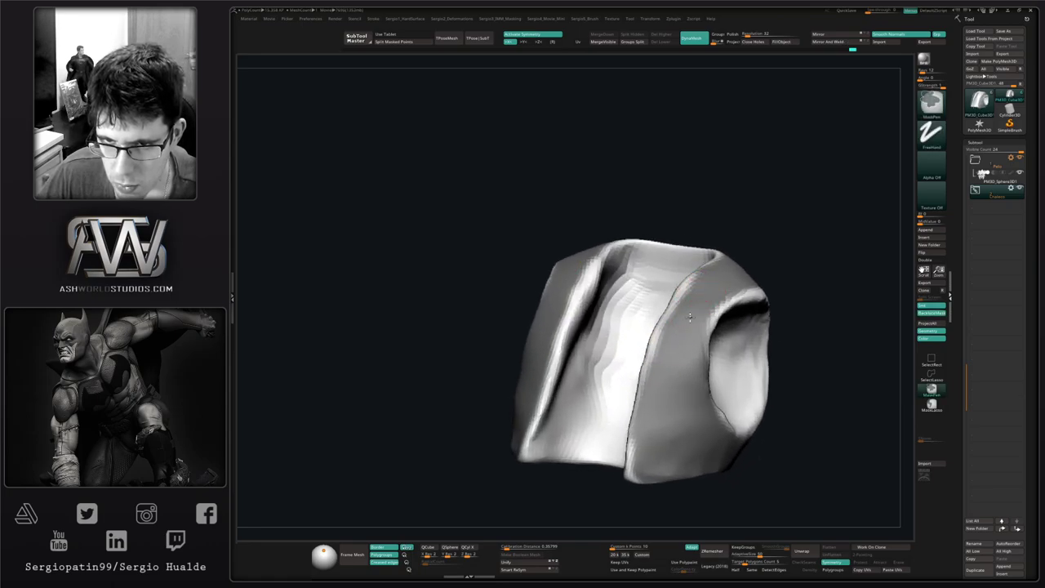
left_click_drag(704, 289, 660, 369, "ctrl")
right_click_drag(674, 400, 663, 359)
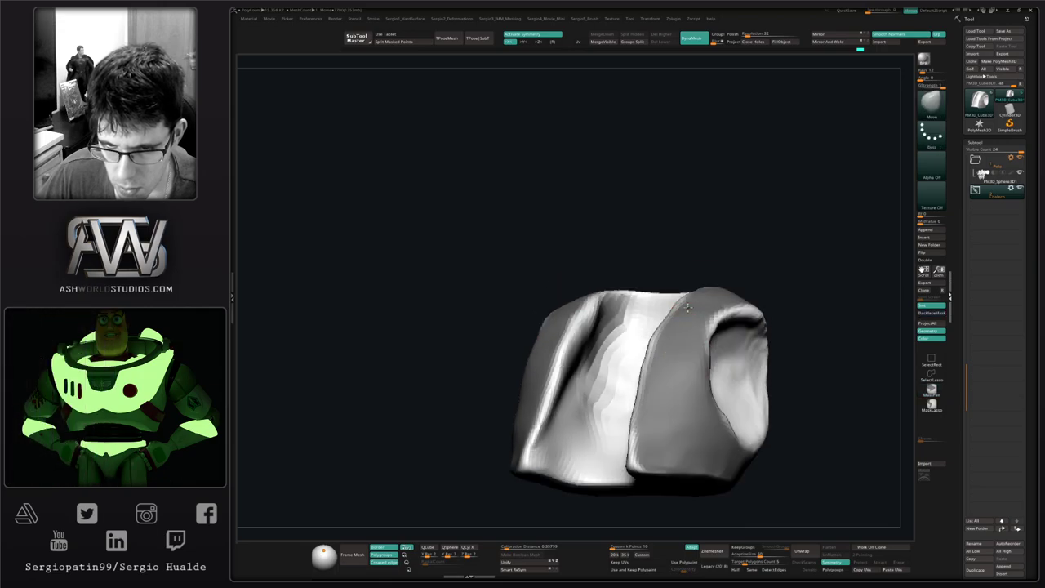
mouse_move(664, 432)
right_mouse_down()
mouse_move(637, 418)
mouse_move(616, 422)
mouse_move(595, 452)
right_mouse_up()
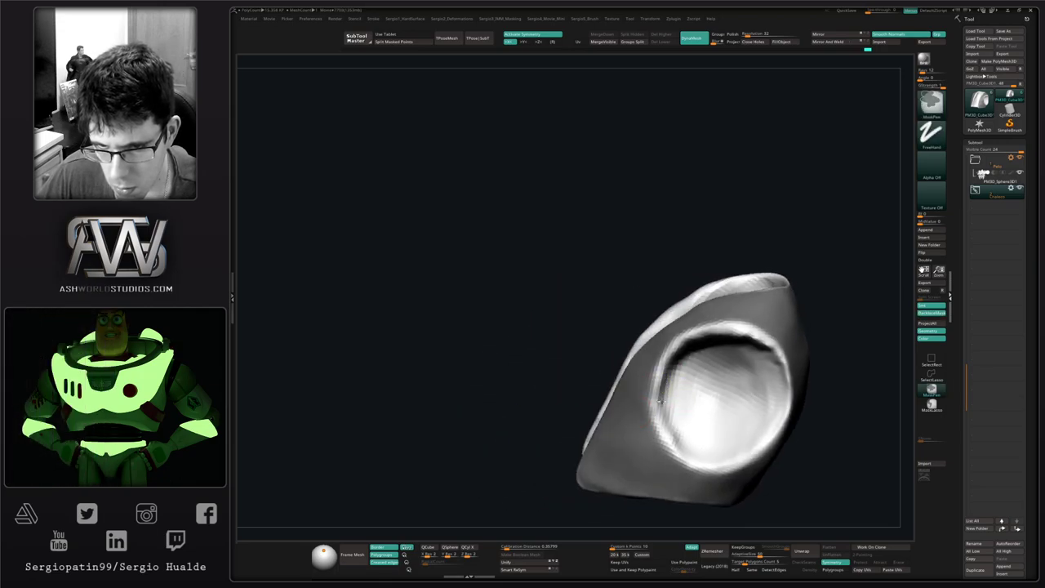
Make a separate polygroup from the masked outer surface of the vest and clear the mask.
right_click_drag(692, 399, 670, 384)
mouse_move(671, 384)
right_mouse_down("ctrl")
mouse_move(683, 350)
mouse_move(702, 398)
mouse_move(762, 434)
right_mouse_up("ctrl")
key("shift+f")
key("shift+f")
left_click(724, 412, "ctrl+shift")
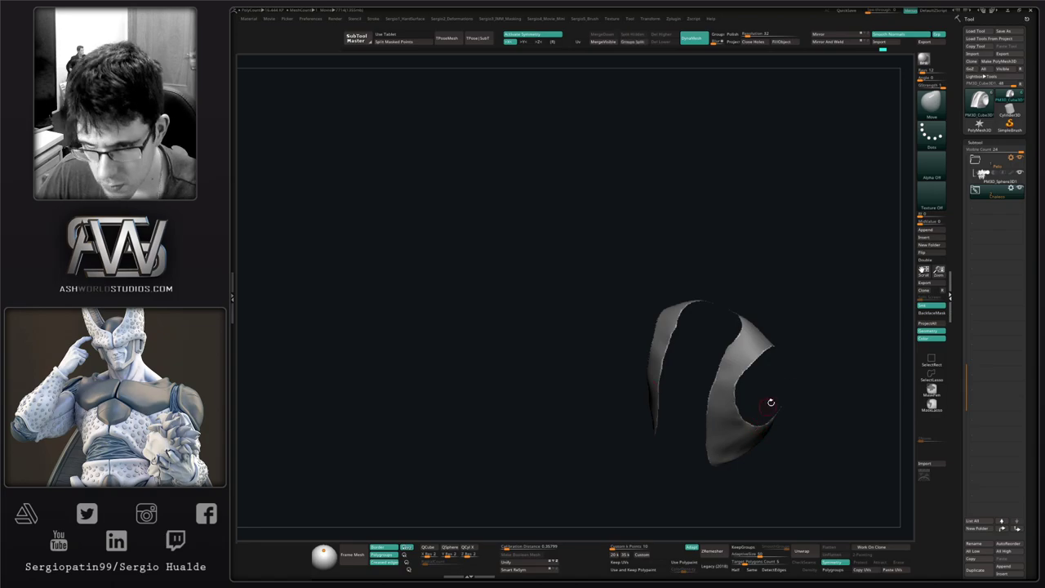
left_click(790, 343, "ctrl+shift")
left_click_drag(789, 345, 809, 382, "ctrl")
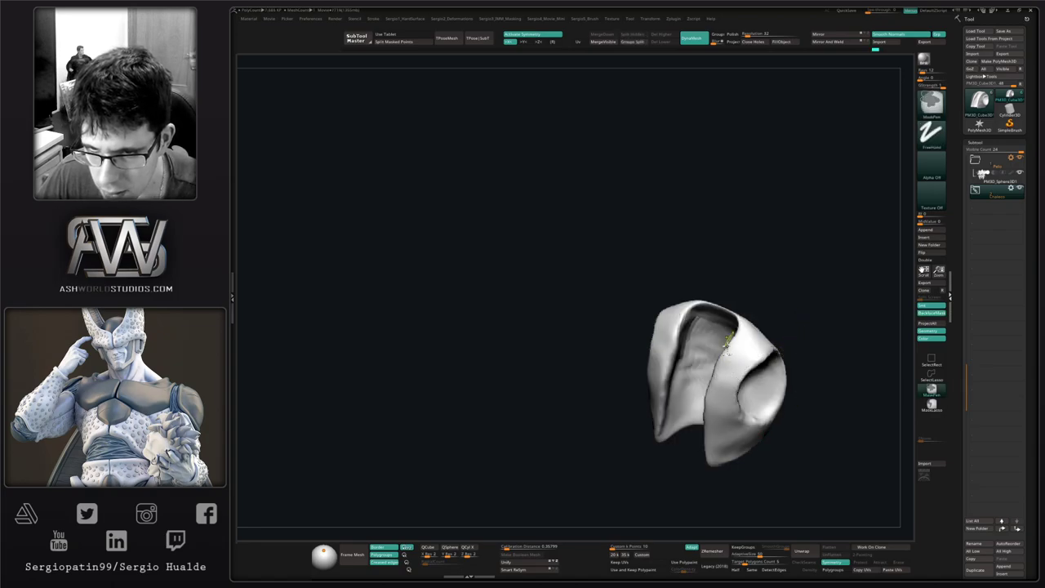
Show the polygroup wireframe and smooth the group border along the vest's front opening and lower edge.
right_click_drag(728, 346, 710, 378, "ctrl")
key("shift+f")
key("b")
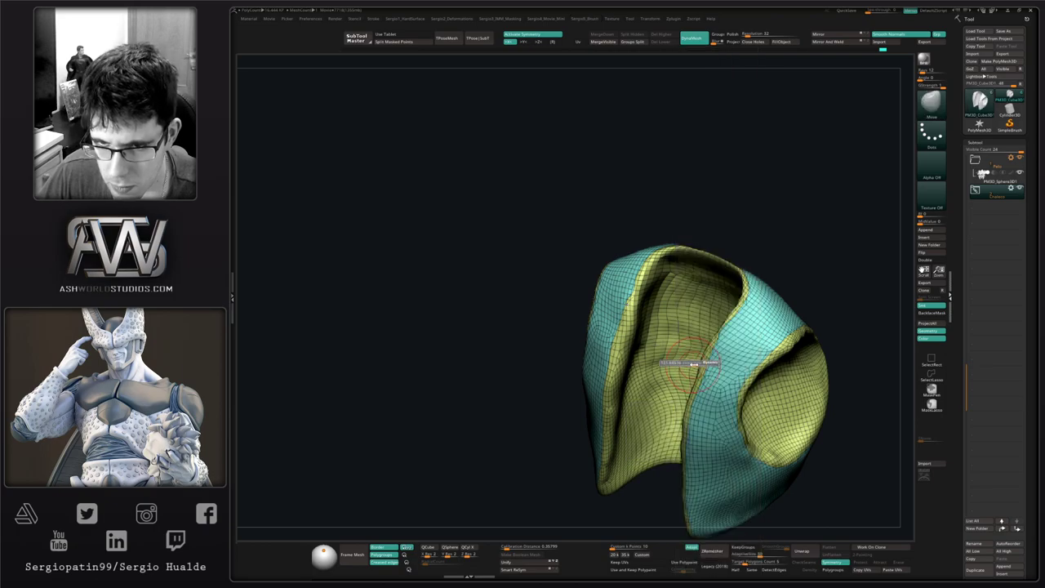
left_click_drag(665, 259, 613, 351, "shift")
right_click_drag(715, 493, 734, 427)
left_click_drag(731, 414, 741, 424, "shift")
Smooth the polygroup border around the back of the vest, including the neckline and shoulder edges.
right_click_drag(804, 408, 734, 361)
right_click_drag(823, 383, 699, 385)
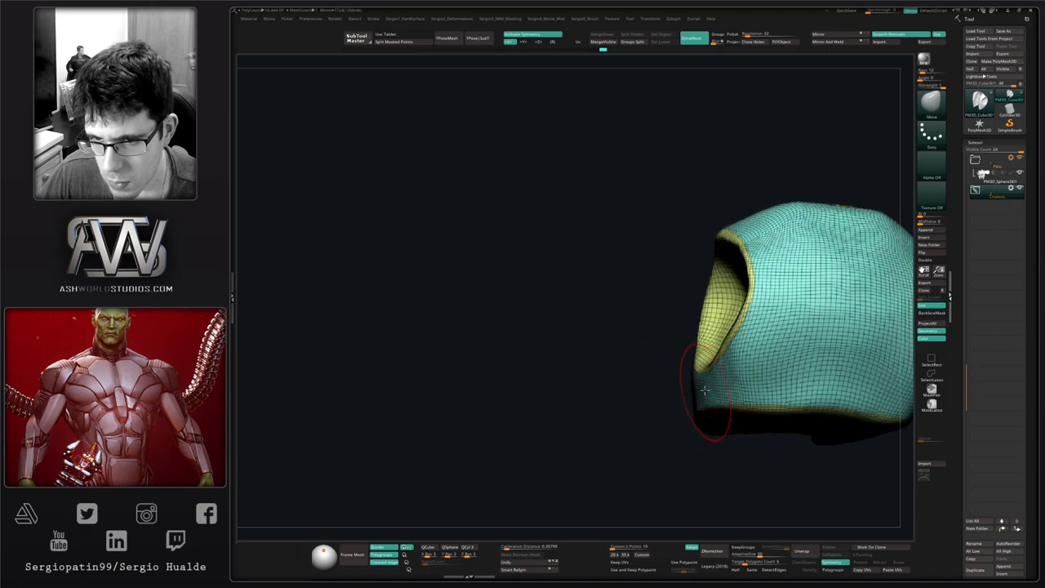
right_click_drag(757, 315, 789, 337)
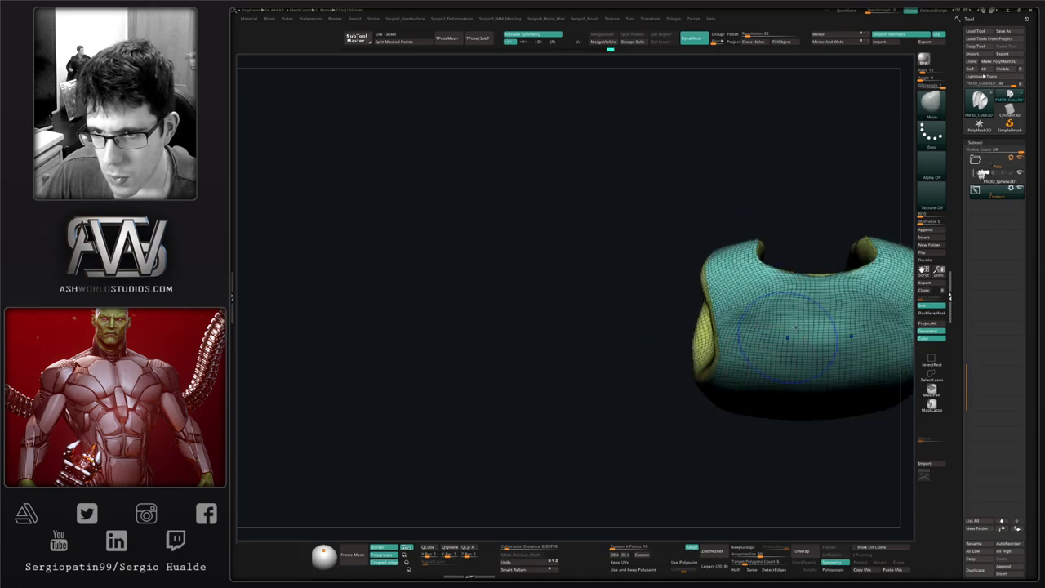
left_click_drag(803, 310, 869, 261, "shift")
right_click_drag(763, 298, 769, 364)
mouse_move(739, 184)
left_mouse_down("shift")
mouse_move(753, 283)
mouse_move(753, 204)
mouse_move(726, 269)
left_mouse_up("shift")
Isolate the vest's outer polygroup, discard the inner surface, and show the remaining shell together with the body.
right_click_drag(746, 298, 788, 384)
right_click_drag(787, 383, 816, 371, "ctrl")
left_click(751, 375, "ctrl+shift")
mouse_move(751, 375)
right_mouse_down()
mouse_move(765, 423)
mouse_move(760, 392)
mouse_move(718, 385)
mouse_move(709, 438)
mouse_move(661, 443)
mouse_move(688, 454)
right_mouse_up()
left_click(754, 413, "ctrl+shift")
key("alt+s")
key("s")
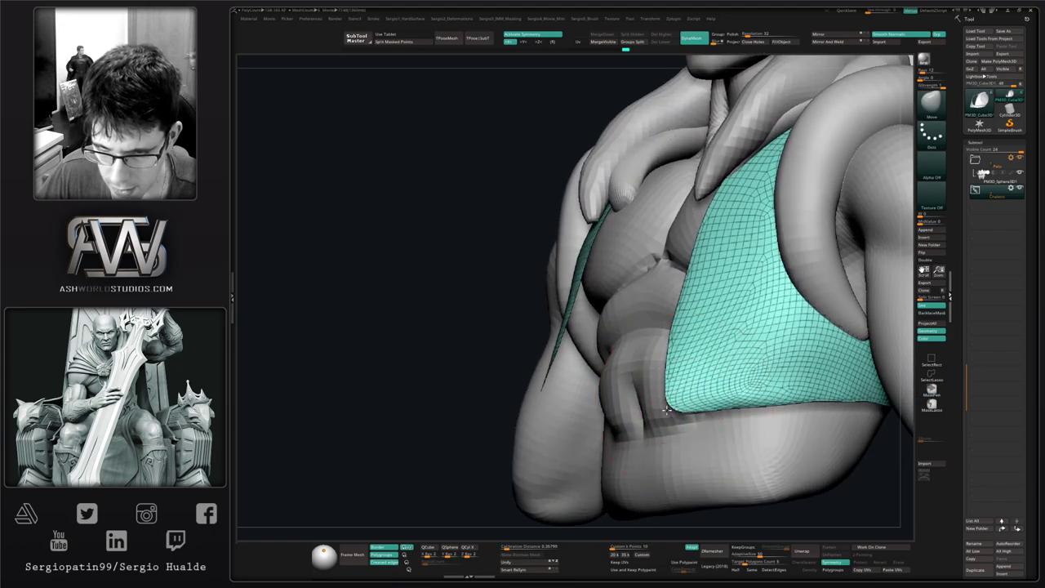
right_click_drag(682, 411, 723, 336, "ctrl")
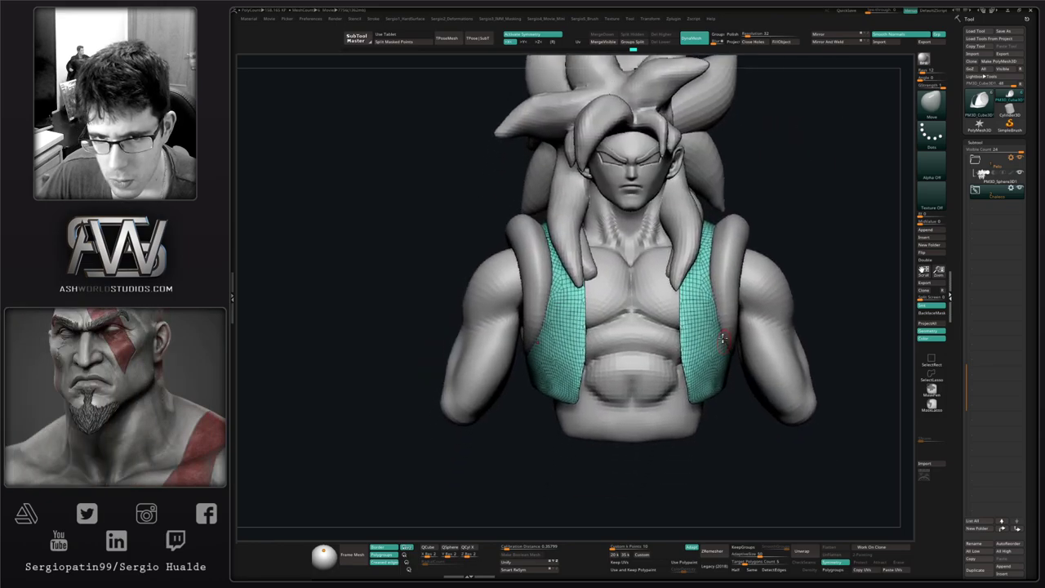
ZRemesh the vest shell into a clean low-polygon mesh and show it on the body with its wireframe.
key("alt+s")
right_click_drag(706, 377, 702, 420)
key("shift+f")
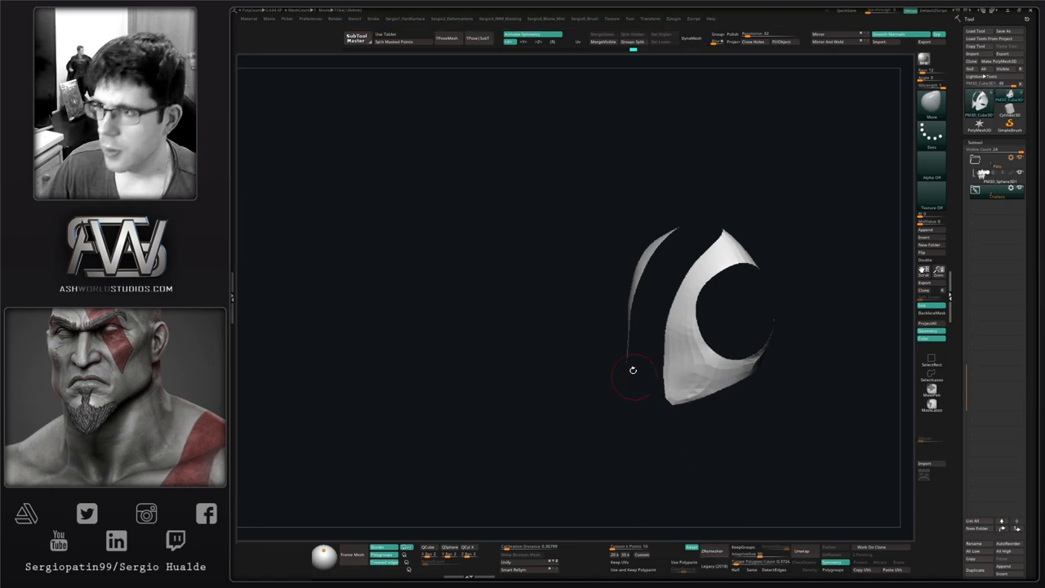
key("shift+f")
right_click_drag(692, 374, 675, 363)
key("shift+s")
right_click_drag(698, 404, 653, 400, "ctrl")
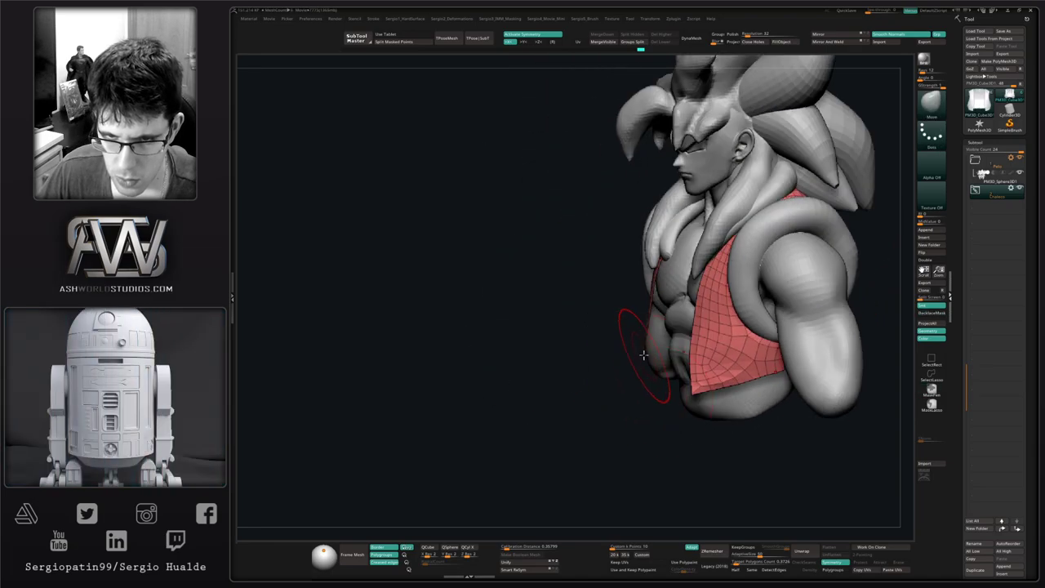
Adjust the vest's lower front corner, front panel and opening edge with the Move brush to fit the torso.
mouse_move(639, 349)
right_mouse_down()
mouse_move(693, 380)
mouse_move(775, 370)
mouse_move(781, 389)
mouse_move(774, 344)
mouse_move(741, 391)
right_mouse_up()
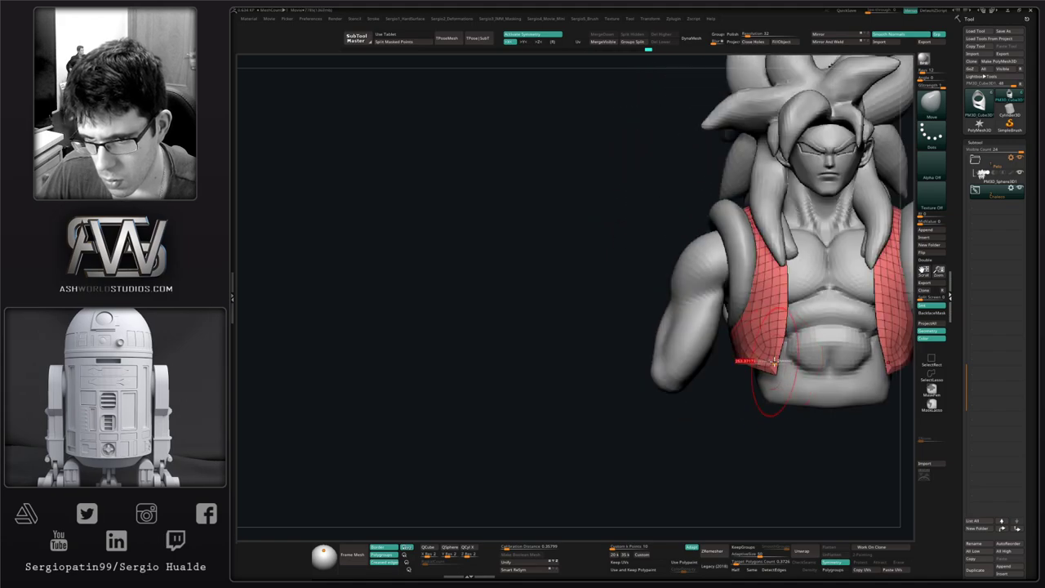
left_click_drag(774, 371, 779, 373)
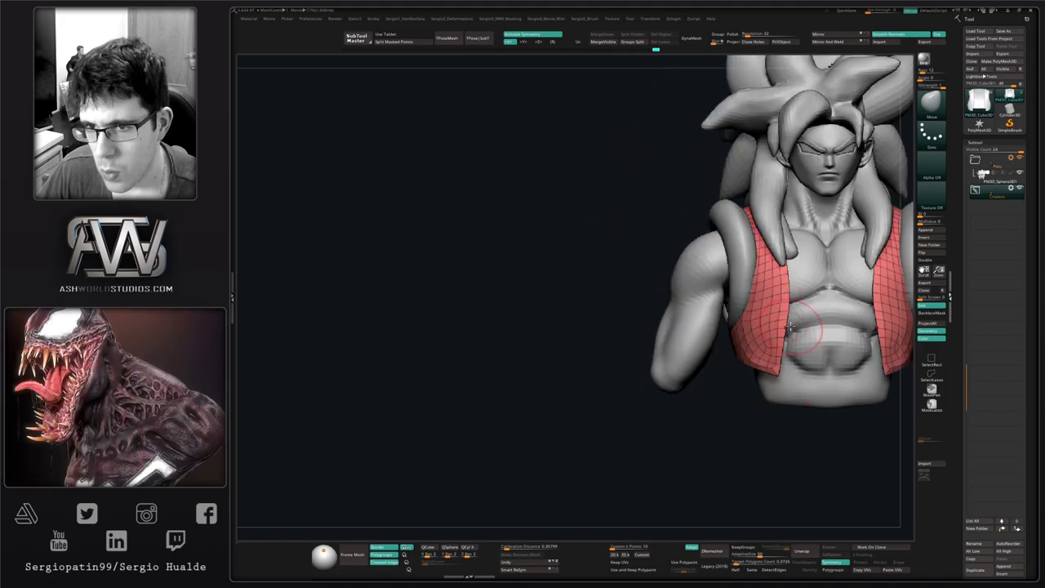
right_click_drag(790, 326, 761, 344, "alt")
right_click_drag(694, 351, 746, 368)
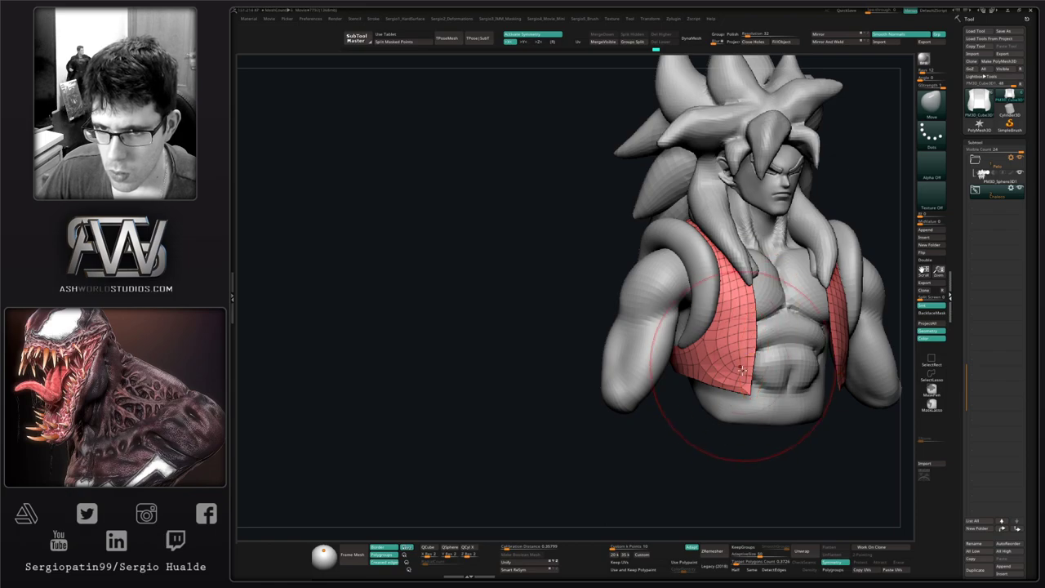
mouse_move(741, 368)
left_mouse_down()
mouse_move(735, 353)
mouse_move(781, 373)
mouse_move(751, 335)
left_mouse_up()
left_click_drag(769, 276, 780, 273)
Reshape the vest's back hem and the area below the armhole with the Move brush.
right_click_drag(790, 277, 755, 306)
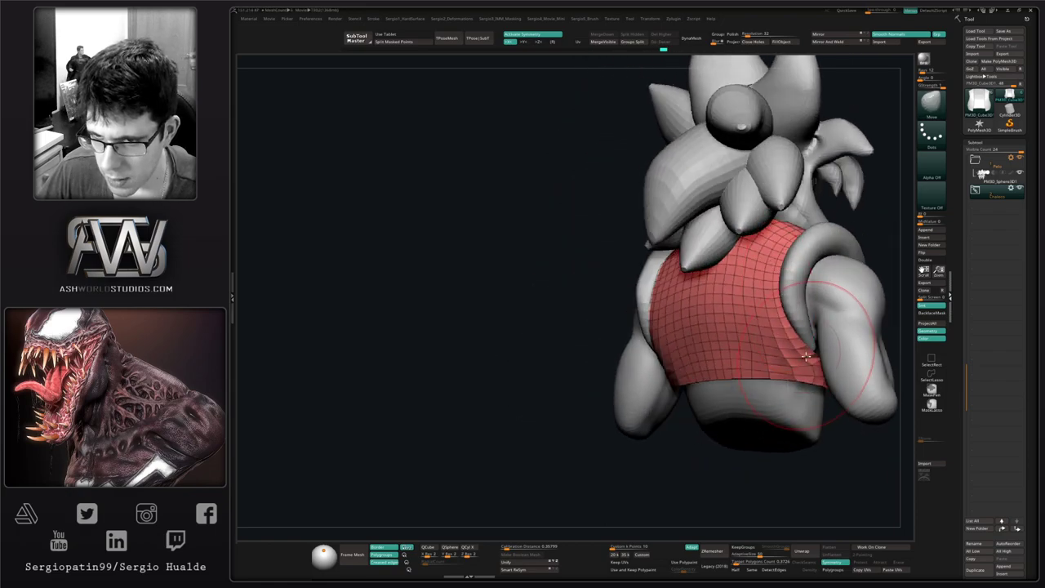
right_click_drag(845, 338, 865, 343)
right_click_drag(821, 388, 831, 365)
left_click_drag(829, 387, 818, 363)
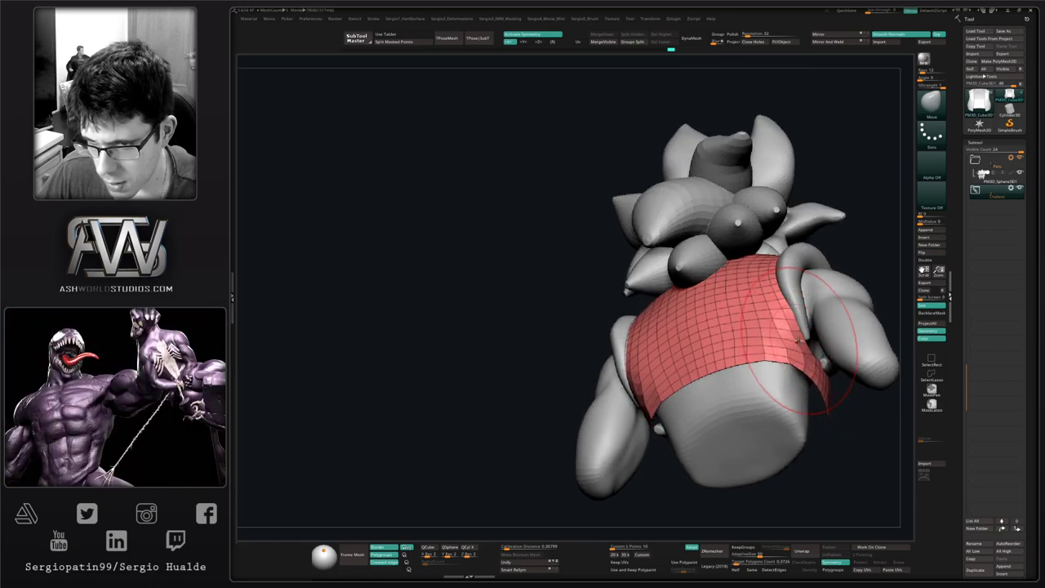
left_click_drag(804, 325, 811, 323)
Give the vest shell thickness with Panel Loops and crease its edges by polygroup.
mouse_move(816, 326)
right_mouse_down()
mouse_move(774, 384)
mouse_move(802, 370)
mouse_move(712, 299)
mouse_move(709, 347)
mouse_move(678, 345)
right_mouse_up()
key("shift+1")
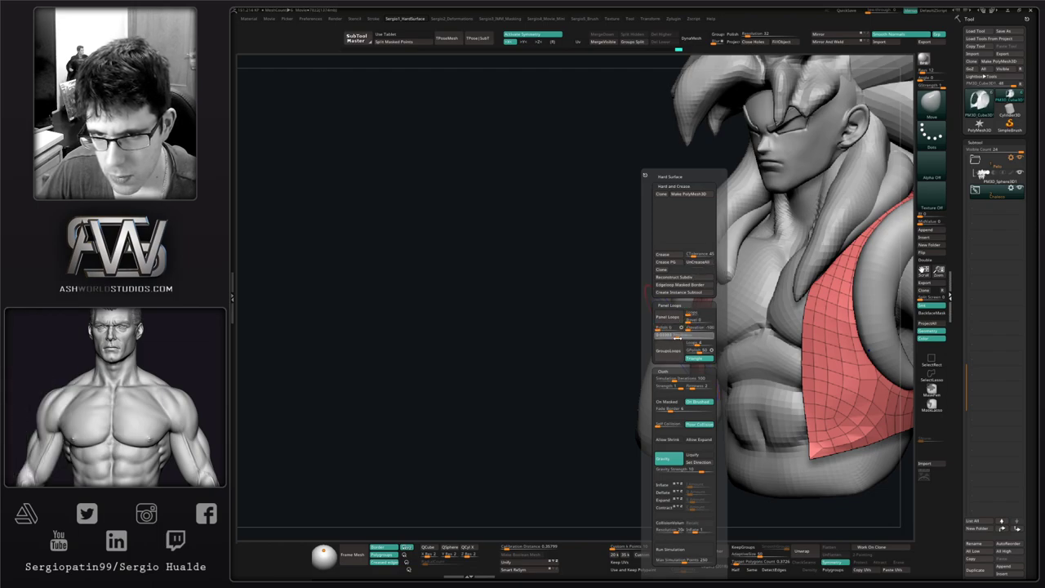
right_click_drag(642, 384, 715, 343, "ctrl")
key("shift+1")
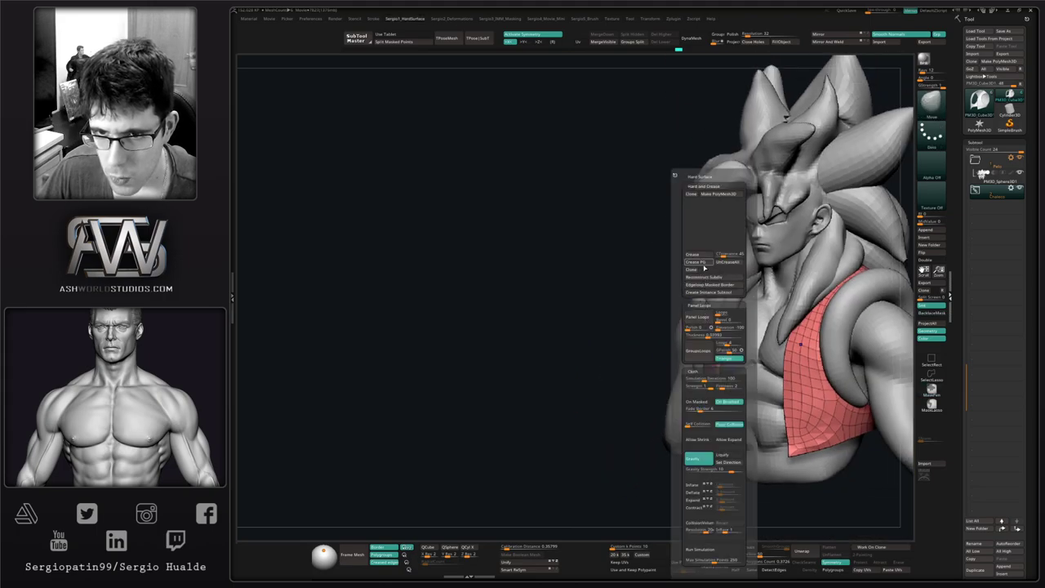
left_click(703, 265)
Crease the edge at the vest's lower front corner using the ZModeler brush's Crease action on a single edge.
mouse_move(585, 338)
right_mouse_down("ctrl")
mouse_move(672, 514)
mouse_move(700, 378)
mouse_move(687, 383)
mouse_move(725, 368)
right_mouse_up("ctrl")
key("b")
key("z")
key("m")
right_click_drag(778, 301, 658, 353, "alt")
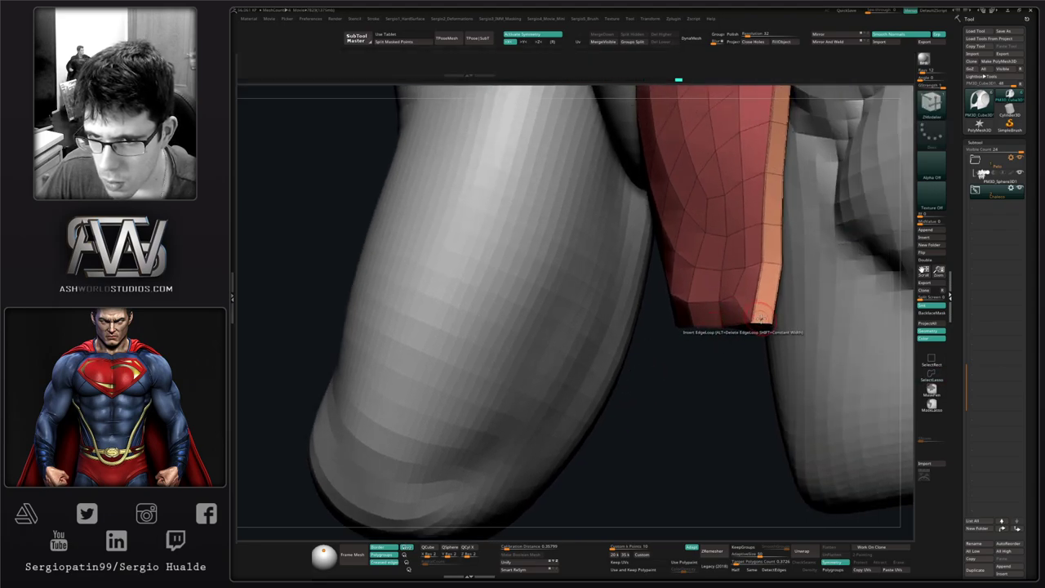
key("space")
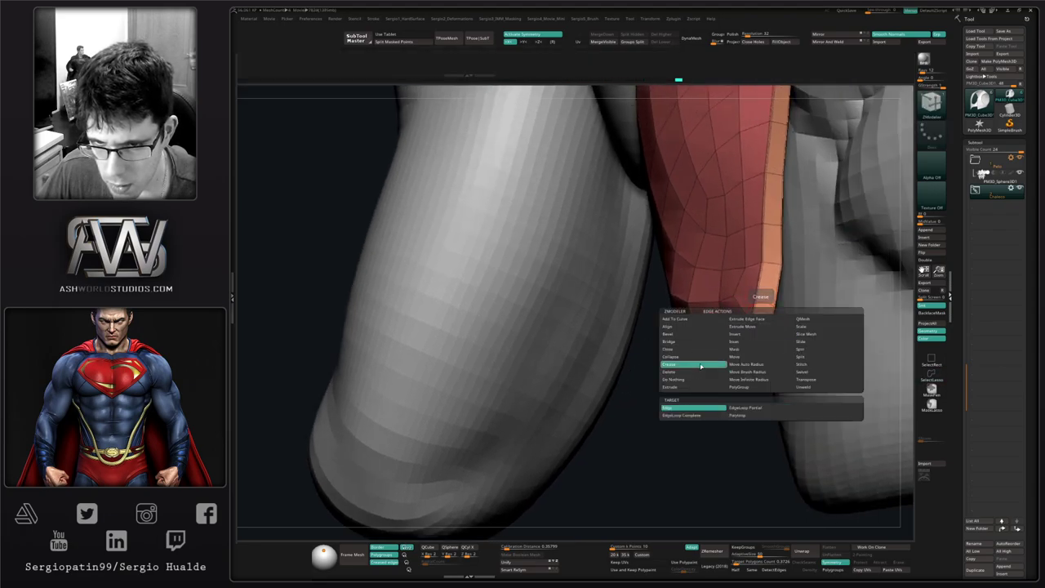
left_click(677, 363)
right_click_drag(761, 322, 734, 275, "ctrl")
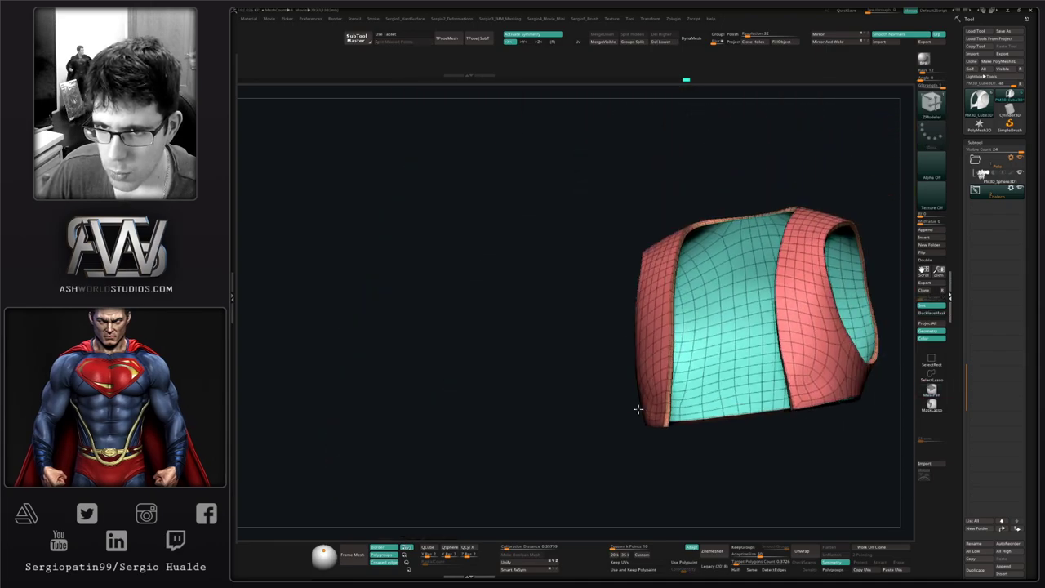
Hide the wireframe and reposition the vest's lower front corners with the Move brush.
key("shift+f")
mouse_move(702, 394)
right_mouse_down("alt")
mouse_move(646, 377)
mouse_move(655, 434)
right_mouse_up("alt")
key("b")
key("m")
key("v")
left_click_drag(655, 434, 671, 481)
right_click_drag(672, 492, 665, 404, "ctrl")
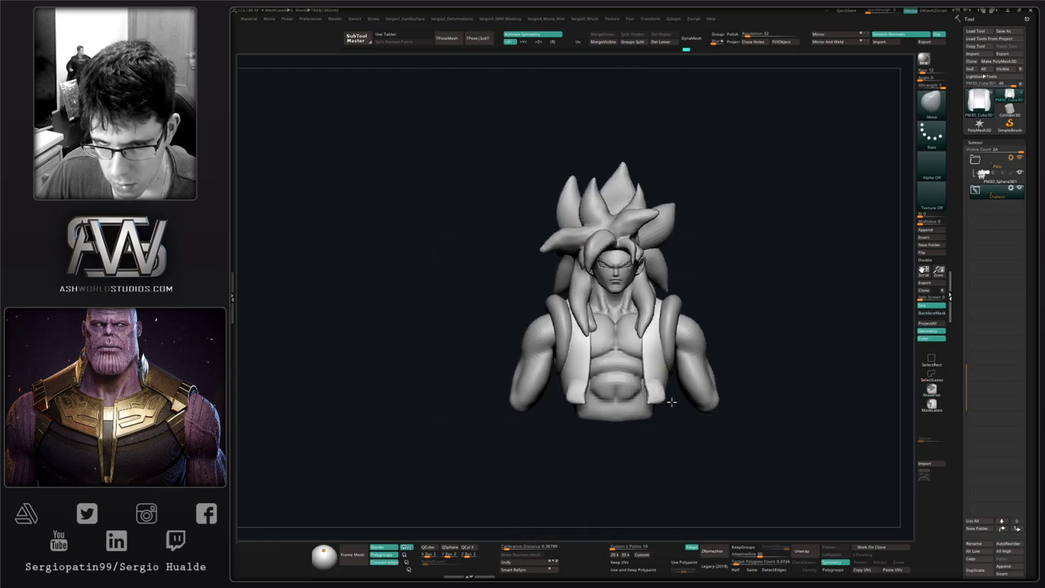
left_click_drag(663, 400, 649, 399)
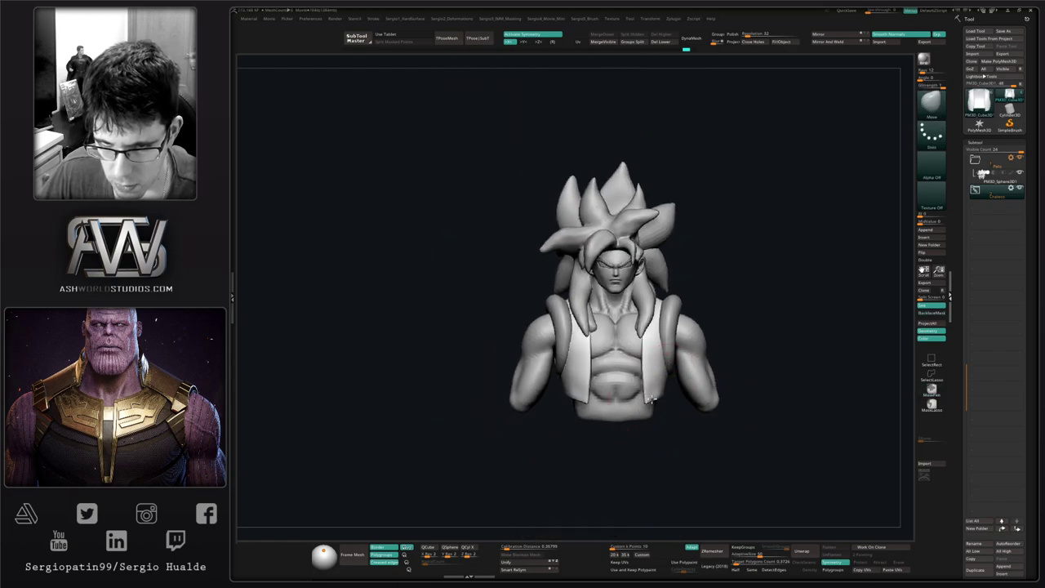
Subdivide the vest once and smooth its lower front corner.
key("ctrl")
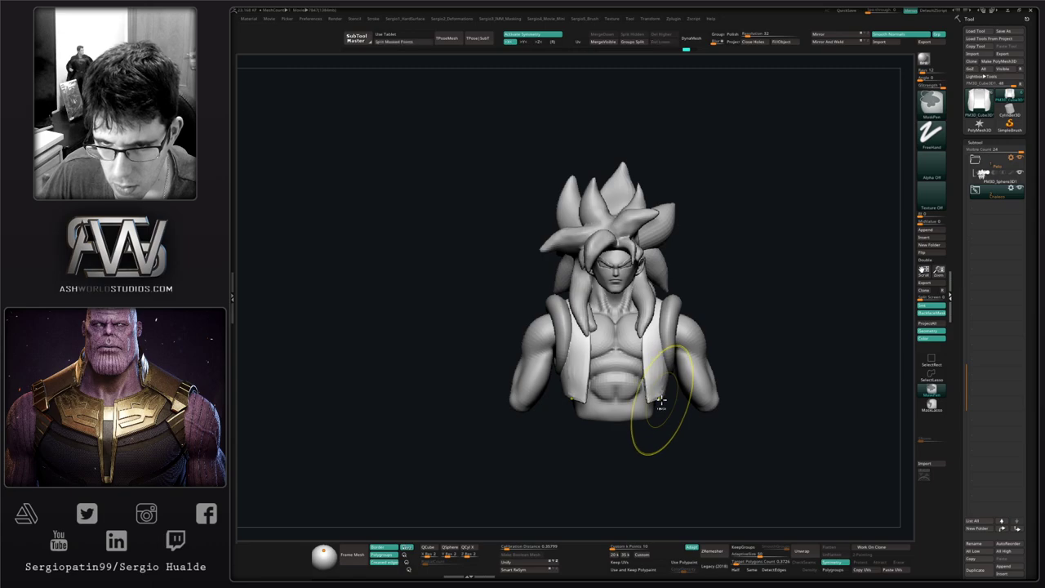
key("ctrl+d")
left_click_drag(663, 412, 655, 408, "shift")
right_click_drag(669, 388, 671, 501, "ctrl")
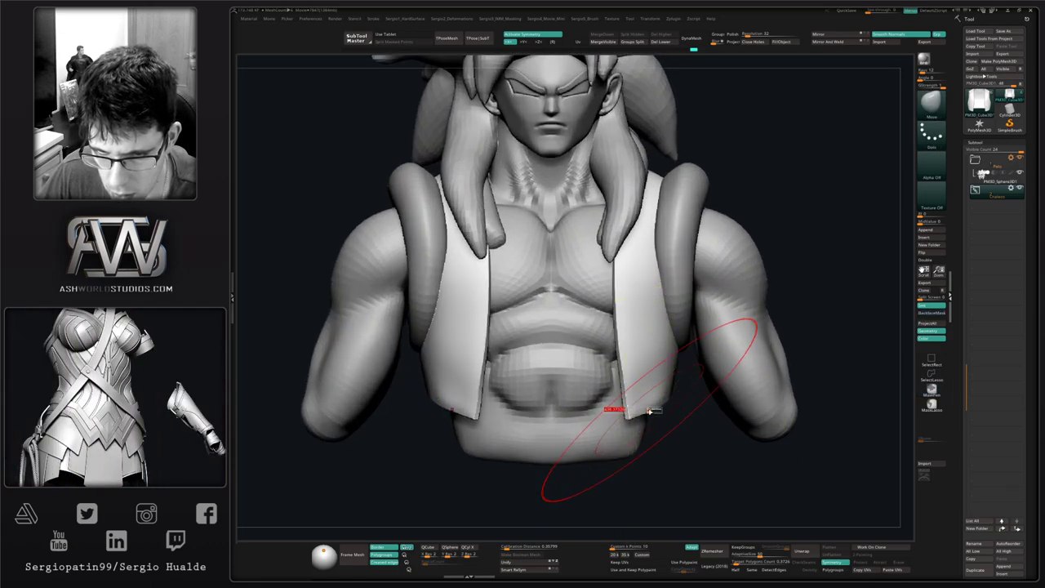
Adjust the side of the vest near its lower edge with the brushes and enable the Use Tablet option.
key("1")
left_click_drag(644, 391, 661, 386)
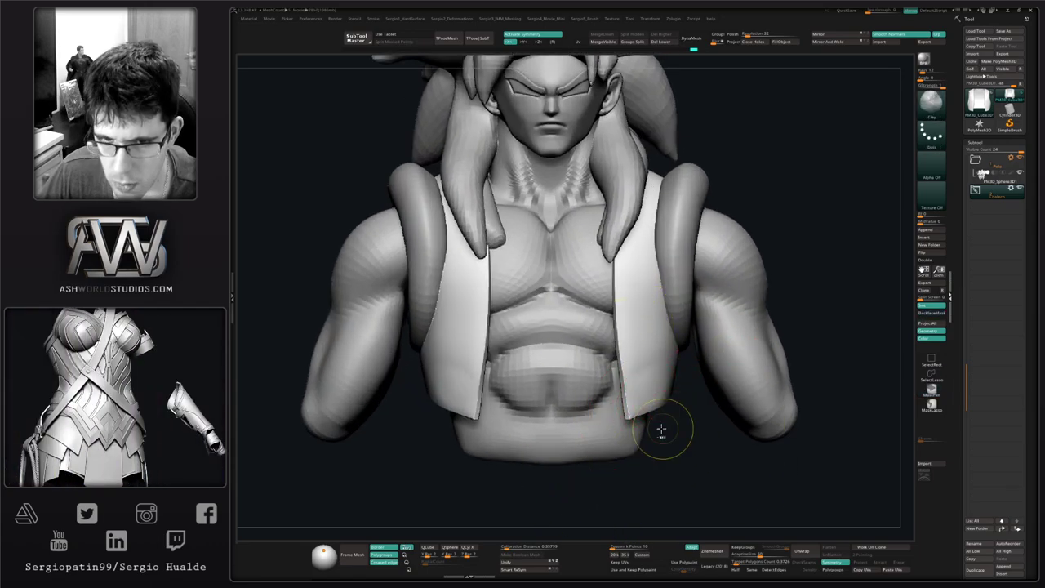
right_click_drag(661, 429, 653, 384, "ctrl")
key("2")
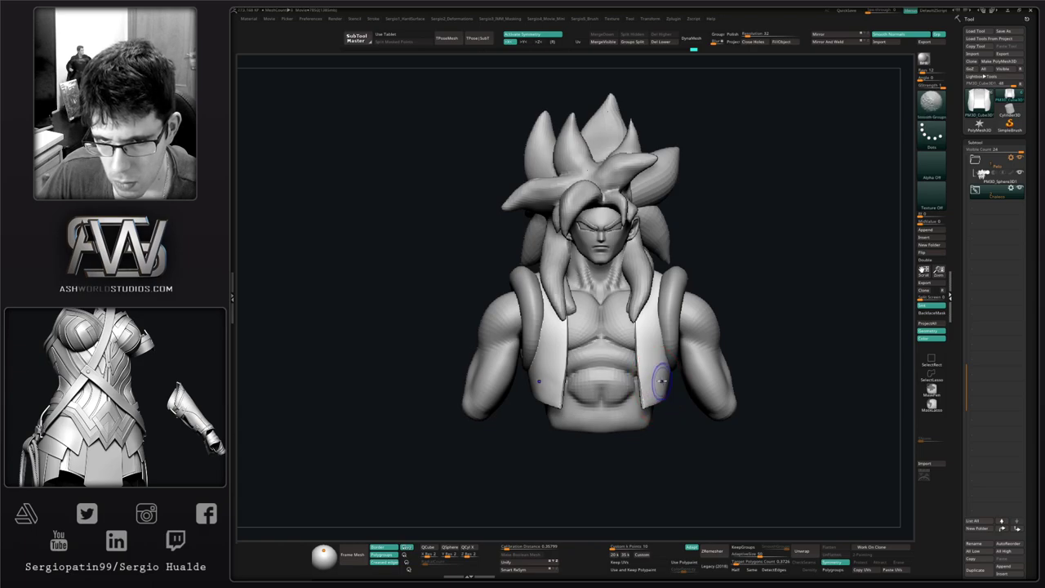
left_click(388, 34)
mouse_move(655, 355)
right_mouse_down()
mouse_move(708, 367)
mouse_move(629, 314)
mouse_move(727, 320)
mouse_move(703, 333)
mouse_move(700, 364)
right_mouse_up()
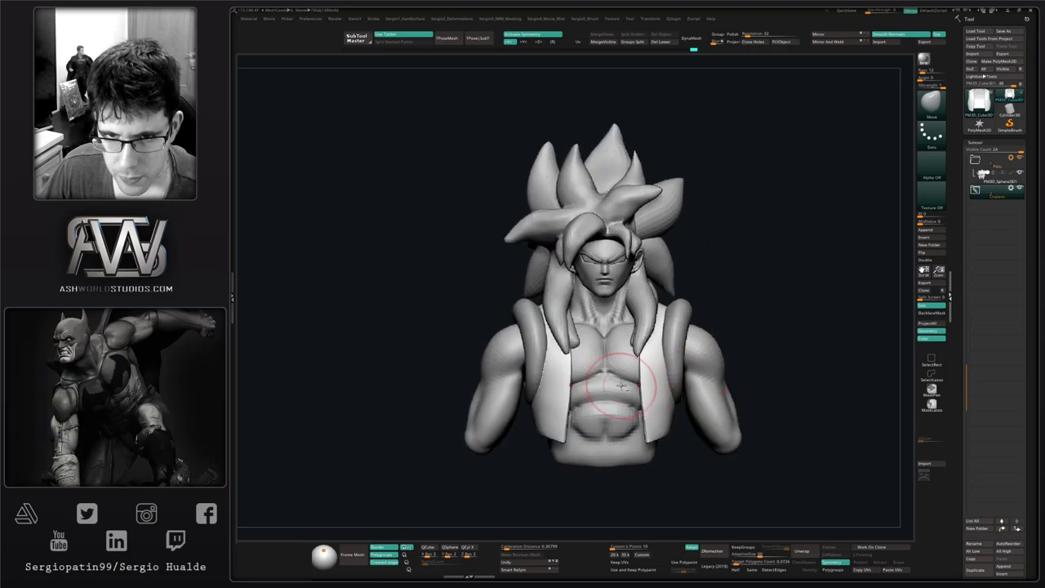
Make the head the active subtool and nudge the lower cheeks symmetrically with the Move brush.
left_click(616, 395, "alt")
right_click_drag(640, 279, 643, 303, "ctrl")
mouse_move(643, 303)
right_mouse_down("alt")
mouse_move(641, 350)
mouse_move(602, 359)
right_mouse_up("alt")
left_click(599, 330, "alt")
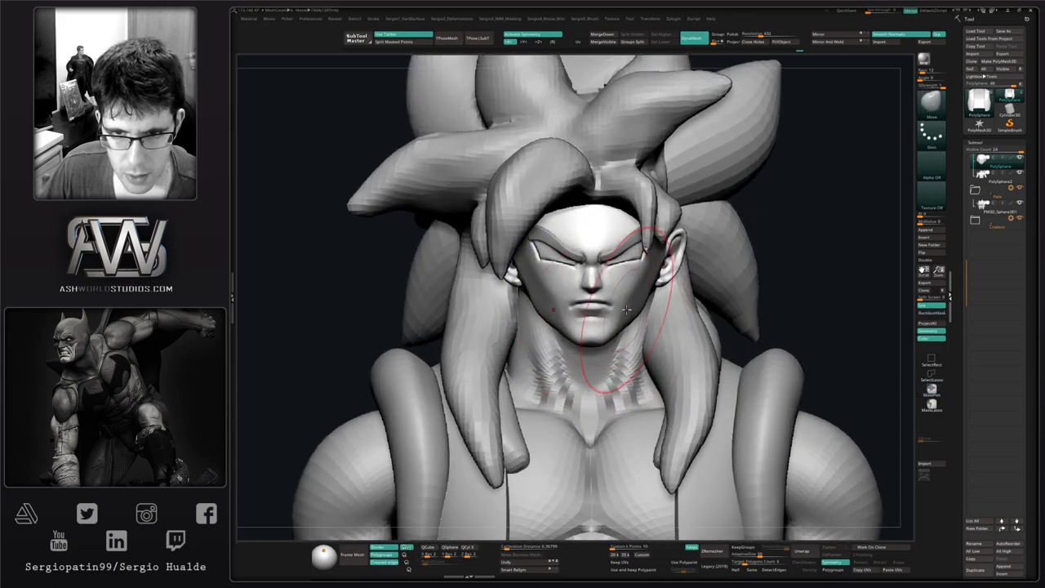
mouse_move(638, 307)
left_mouse_down()
mouse_move(626, 310)
mouse_move(633, 303)
left_mouse_up()
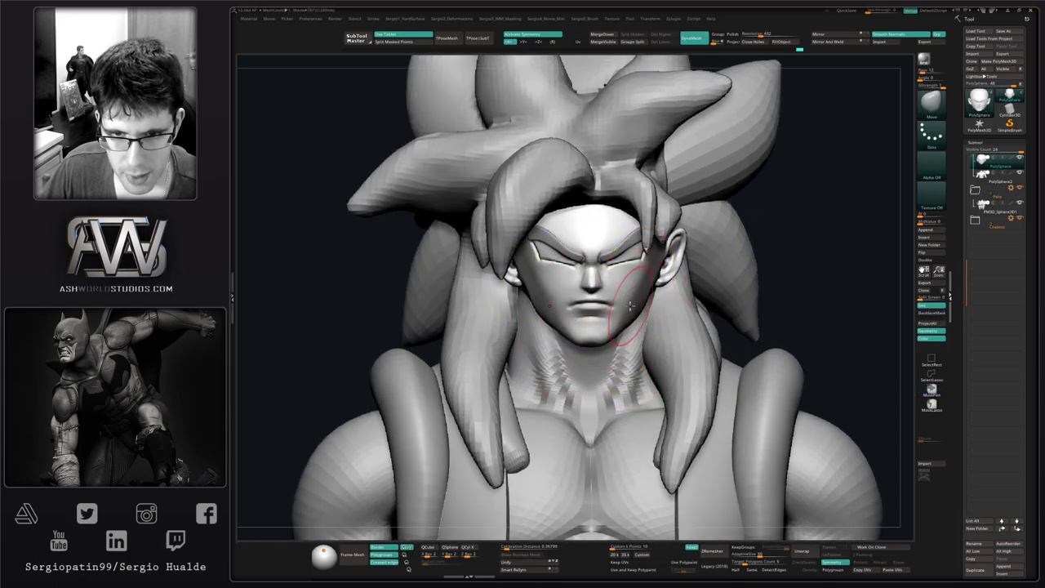
Define the upper edges of the eyes and carve the irises symmetrically with the DamStandard brush.
right_click_drag(663, 266, 604, 270)
key("b")
key("d")
key("s")
key("s")
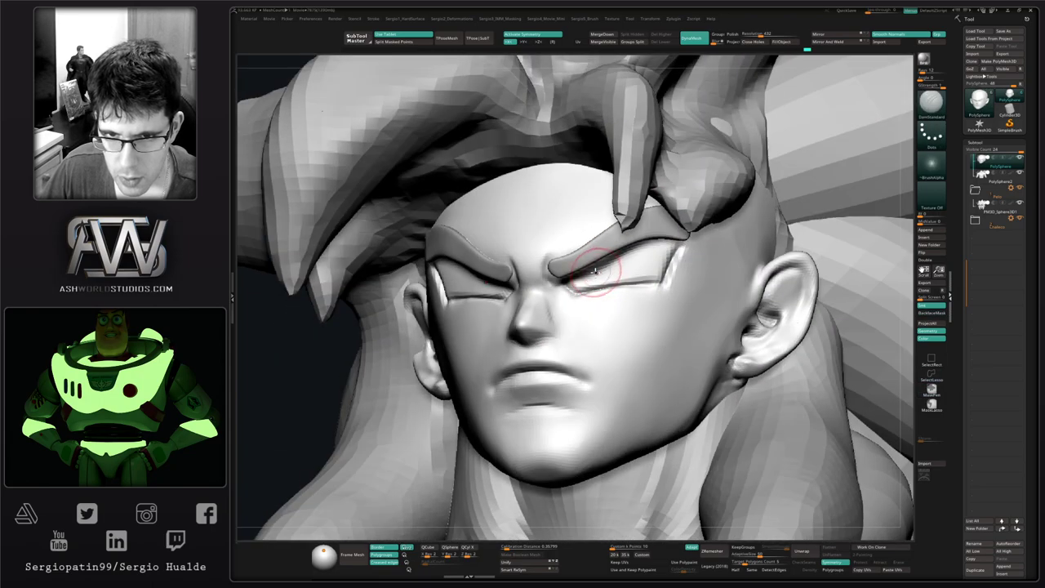
left_click_drag(572, 278, 651, 243)
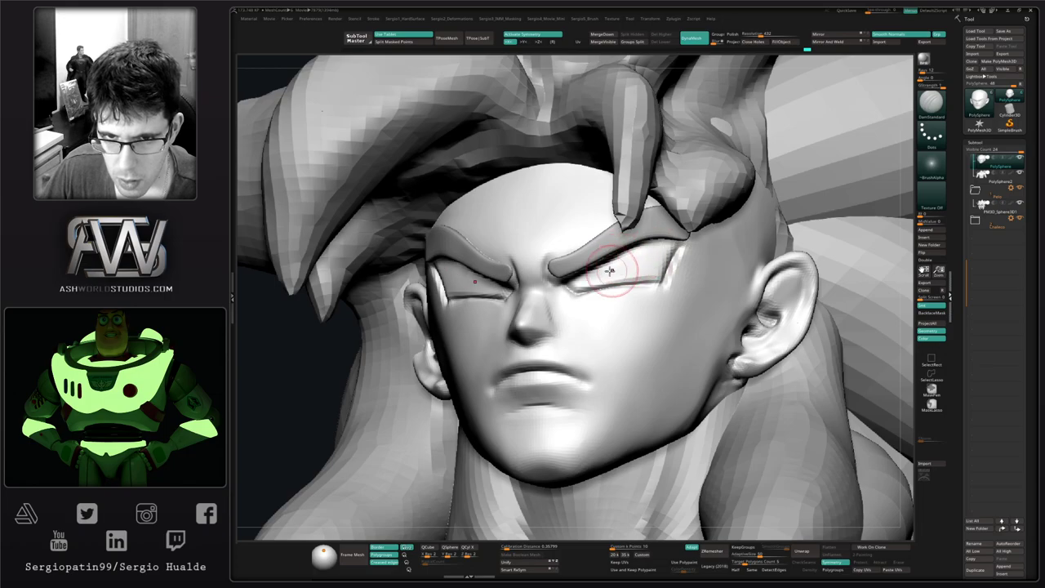
mouse_move(613, 285)
right_mouse_down()
mouse_move(640, 301)
mouse_move(599, 271)
mouse_move(612, 303)
mouse_move(612, 373)
mouse_move(589, 336)
mouse_move(589, 273)
right_mouse_up()
right_click_drag(600, 343, 591, 274)
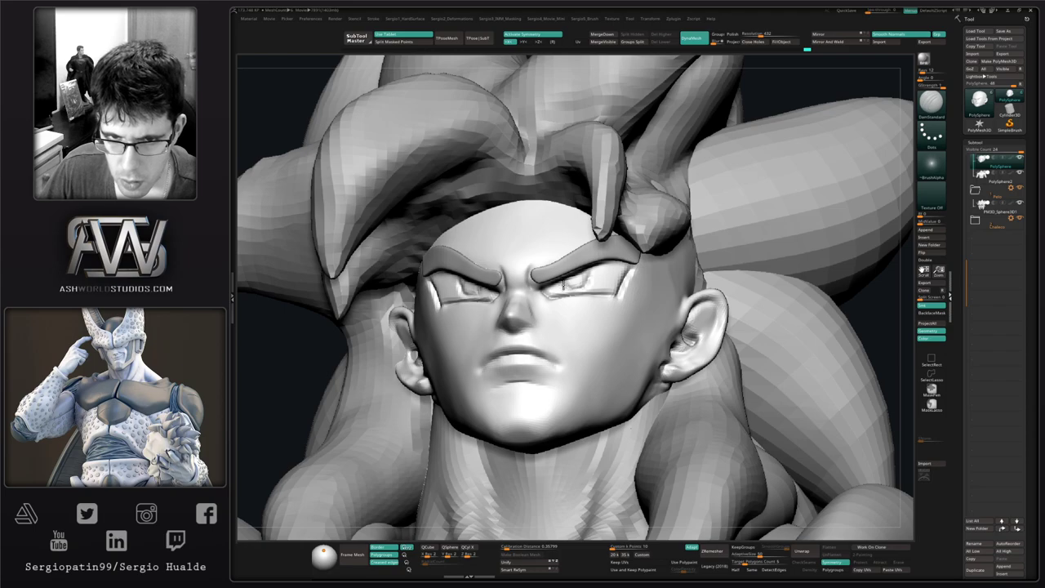
left_click_drag(591, 273, 582, 284)
Isolate the body subtool with the Clay brush active and smooth the rough surface at the base of the neck.
key("b")
key("c")
key("l")
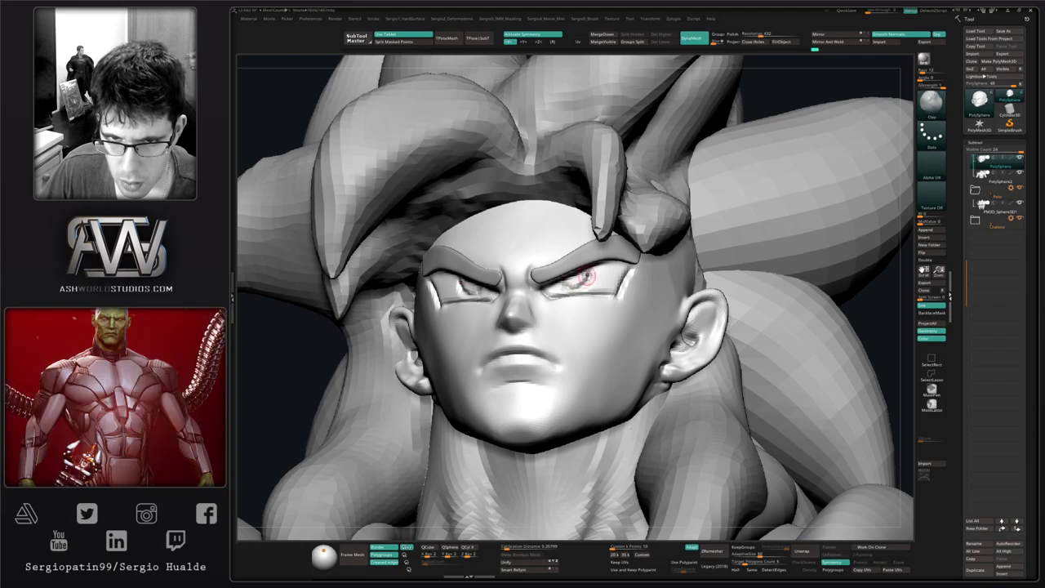
mouse_move(586, 278)
right_mouse_down("ctrl")
mouse_move(578, 383)
mouse_move(577, 340)
mouse_move(579, 367)
mouse_move(585, 360)
right_mouse_up("ctrl")
left_click(579, 373, "alt")
key("alt+s")
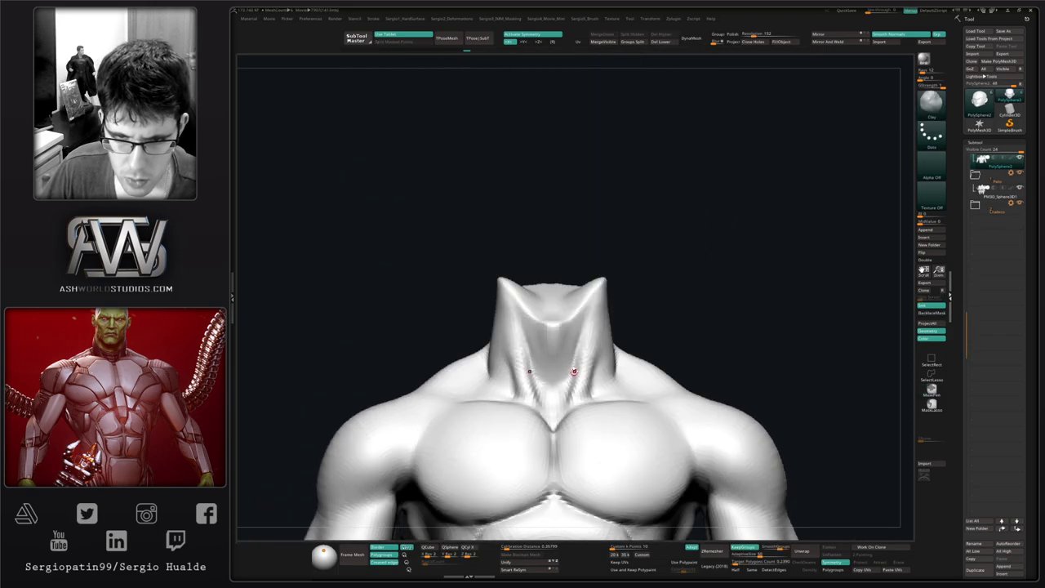
left_click_drag(594, 389, 589, 386, "shift")
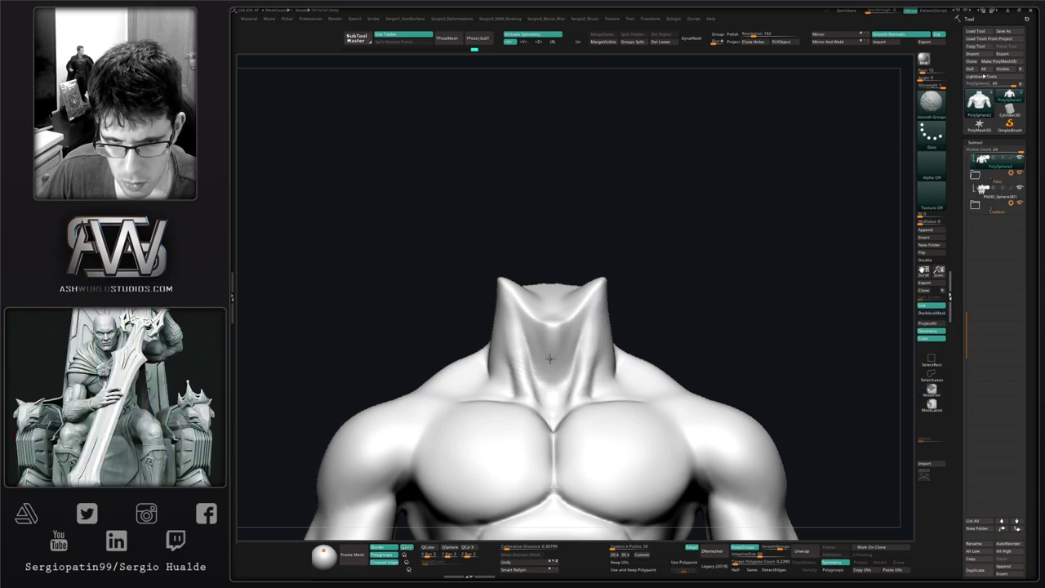
Define the neck muscles down to the collarbones with DamStandard strokes, smoothing the surface around them.
right_click_drag(612, 314, 599, 309)
left_click_drag(596, 358, 599, 385, "shift")
mouse_move(600, 387)
right_mouse_down()
mouse_move(591, 378)
mouse_move(604, 376)
right_mouse_up()
mouse_move(594, 383)
left_mouse_down()
mouse_move(607, 336)
mouse_move(589, 387)
left_mouse_up()
right_click_drag(593, 385, 591, 390)
mouse_move(590, 385)
left_mouse_down()
mouse_move(582, 400)
mouse_move(597, 362)
mouse_move(586, 387)
mouse_move(591, 373)
left_mouse_up()
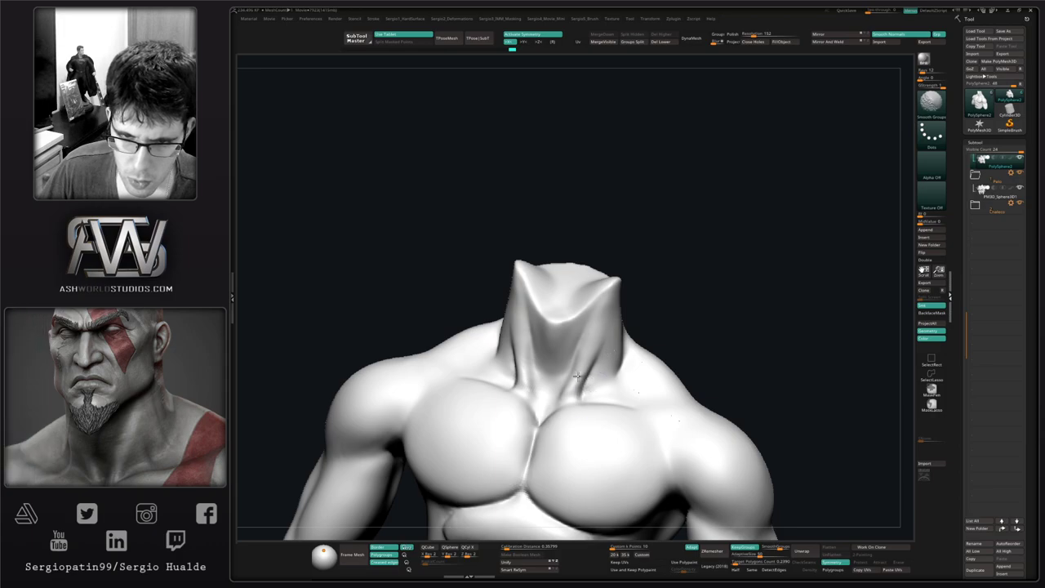
right_click_drag(591, 372, 575, 352)
left_click_drag(599, 306, 590, 333, "shift")
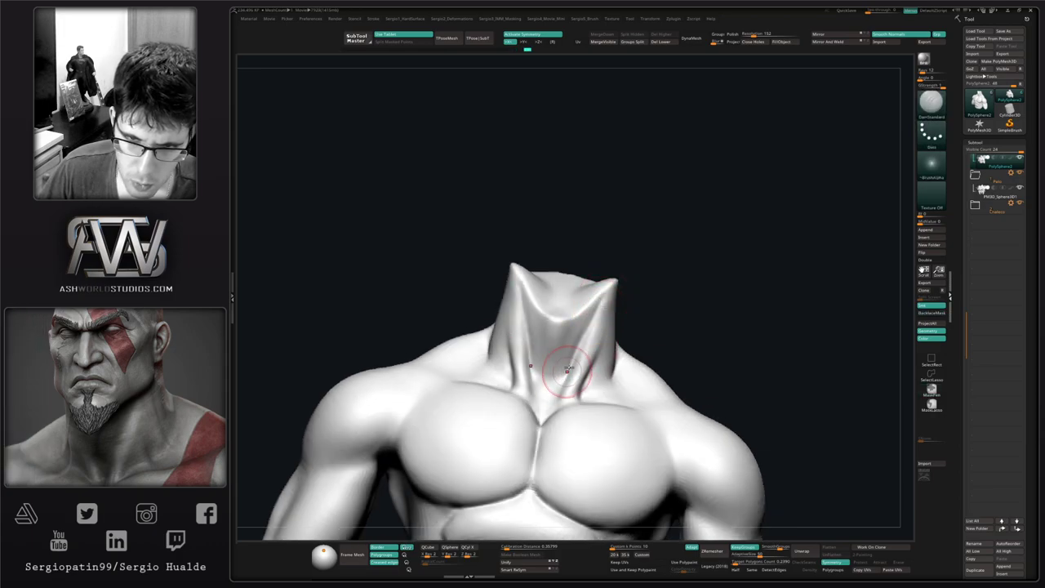
left_click_drag(555, 403, 565, 360, "shift")
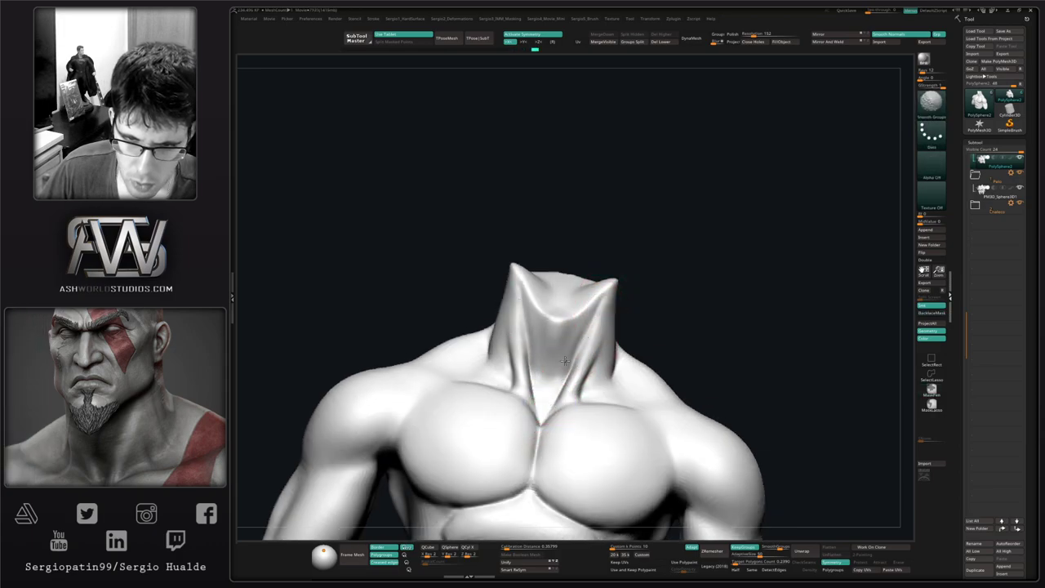
Flatten the front of the throat beneath the chin with the TrimDynamic brush and smooth down the neck.
key("s")
mouse_move(586, 349)
right_mouse_down()
mouse_move(579, 335)
mouse_move(550, 346)
mouse_move(559, 341)
right_mouse_up()
key("s")
left_click_drag(557, 321, 563, 327)
right_click_drag(557, 334, 566, 344)
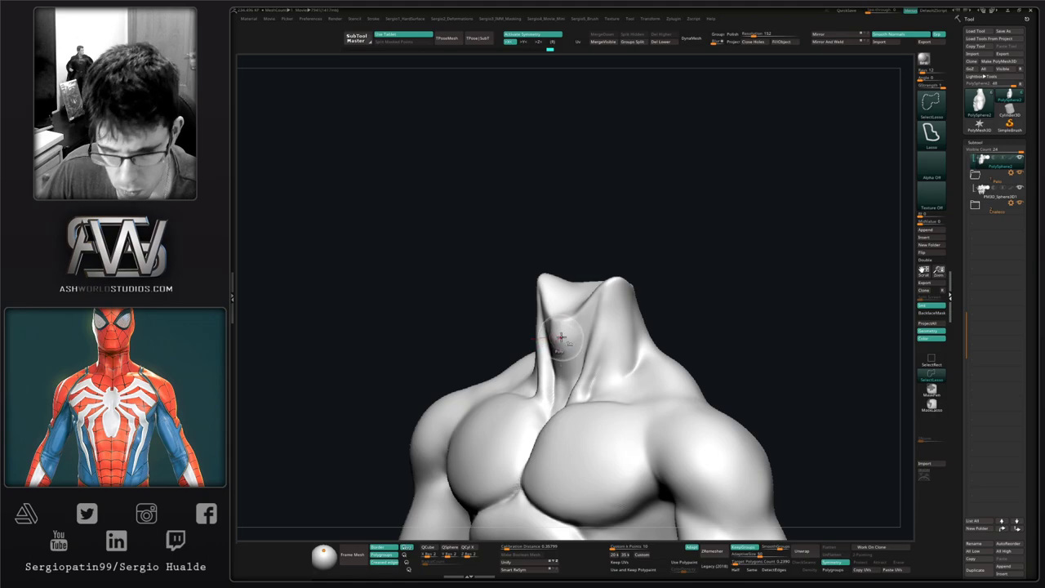
key("ctrl+shift+t")
left_click_drag(561, 339, 557, 327)
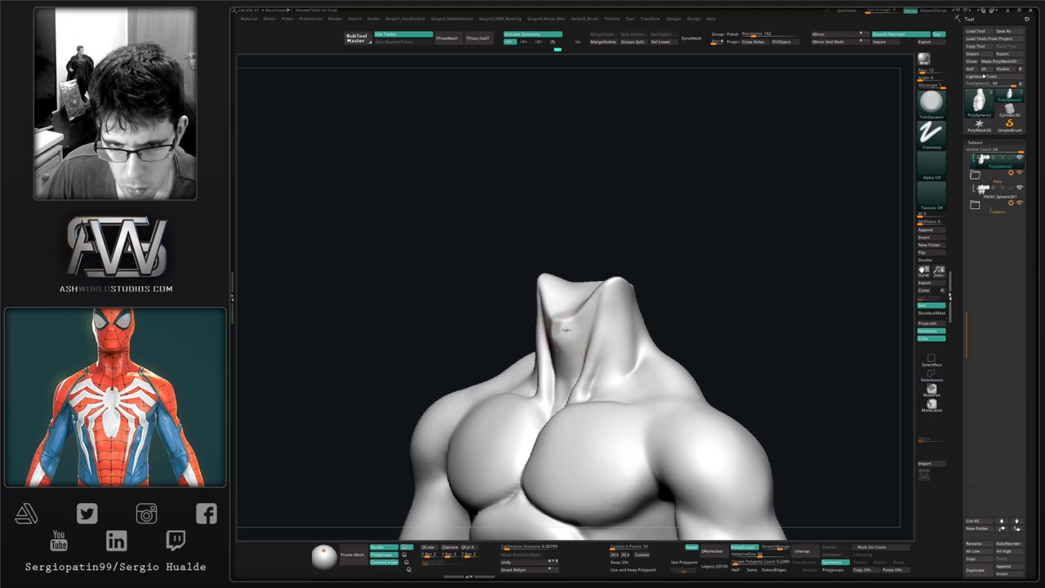
left_click_drag(565, 341, 566, 382, "shift")
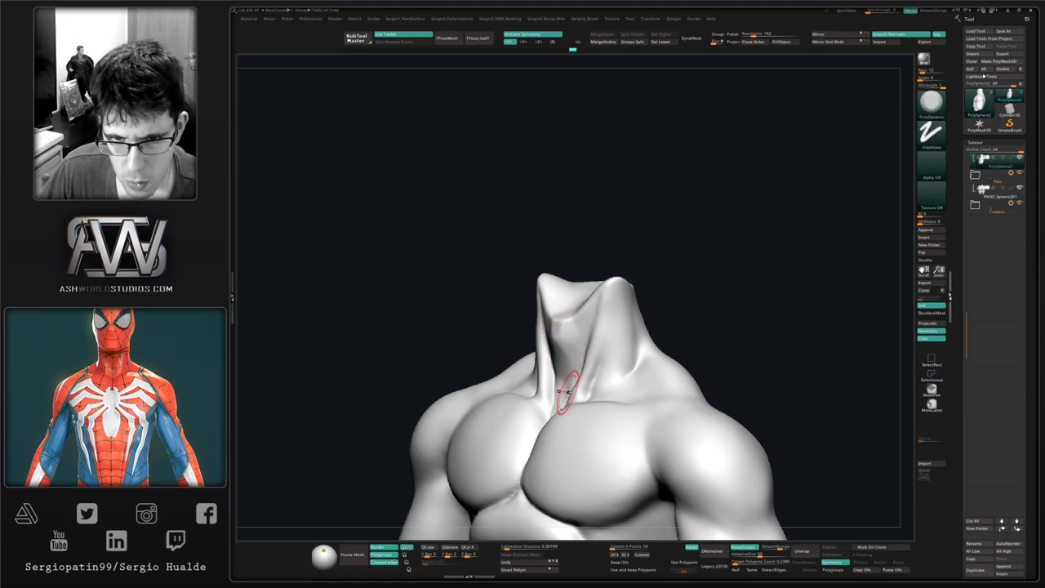
Reshape the front profile of the throat with the Move brush, comparing it against the full bust.
key("alt+s")
mouse_move(569, 364)
right_mouse_down()
mouse_move(583, 357)
mouse_move(554, 354)
right_mouse_up()
key("b")
key("m")
key("v")
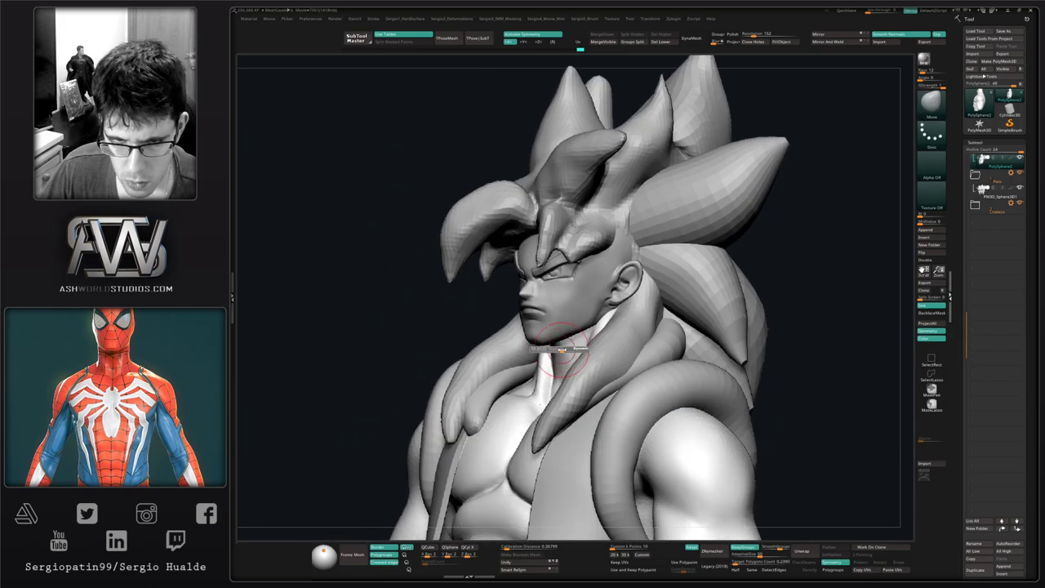
key("alt+s")
left_click_drag(561, 341, 560, 330)
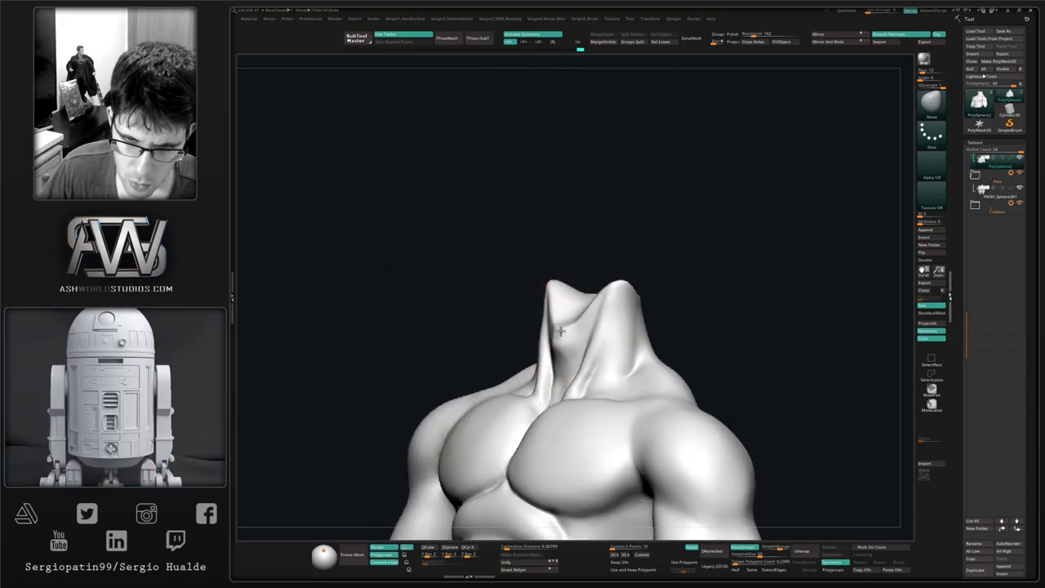
left_click_drag(561, 368, 563, 364)
key("alt+s")
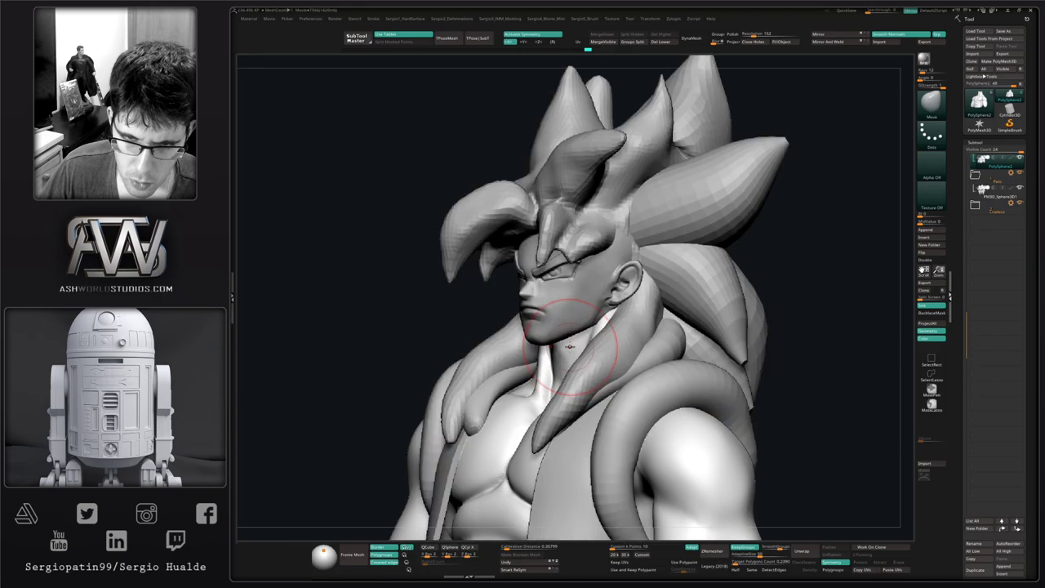
mouse_move(578, 347)
right_mouse_down()
mouse_move(555, 346)
mouse_move(619, 339)
mouse_move(618, 329)
mouse_move(578, 326)
mouse_move(553, 349)
right_mouse_up()
key("alt+s")
key("alt+s")
Isolate the head subtool and flatten the forehead and the side of the skull with the TrimDynamic brush.
right_click_drag(618, 356, 616, 332)
left_click(609, 339, "alt")
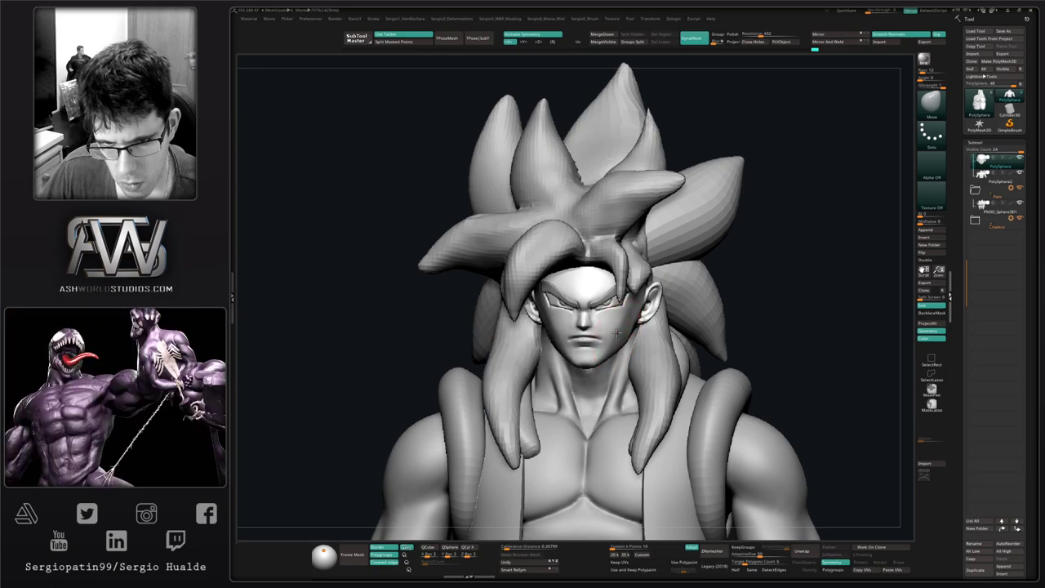
right_click_drag(616, 349, 586, 339, "ctrl")
key("alt+s")
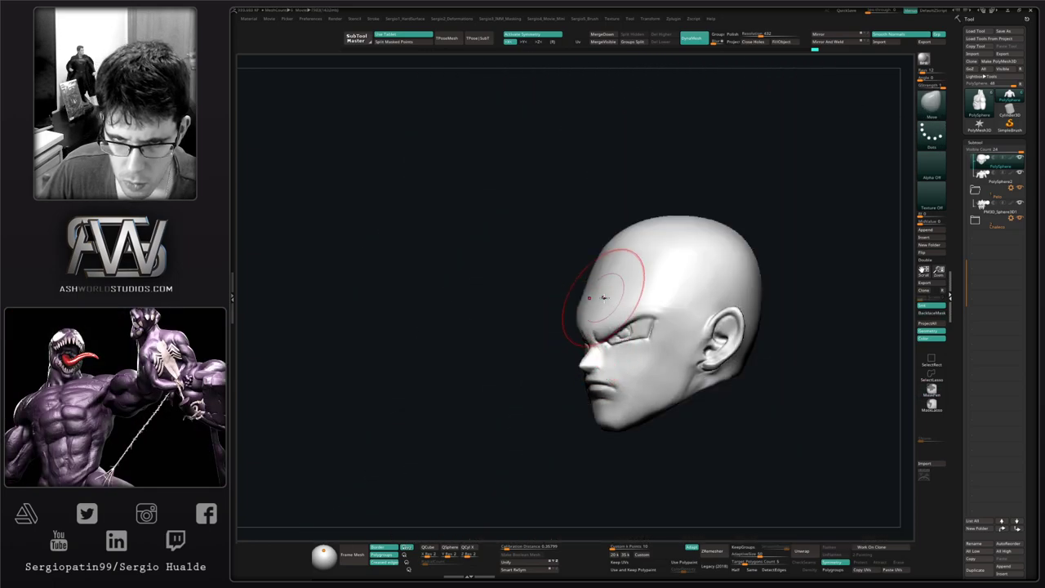
right_click_drag(599, 296, 607, 307)
key("b")
key("t")
key("d")
key("s")
left_click_drag(604, 308, 603, 284)
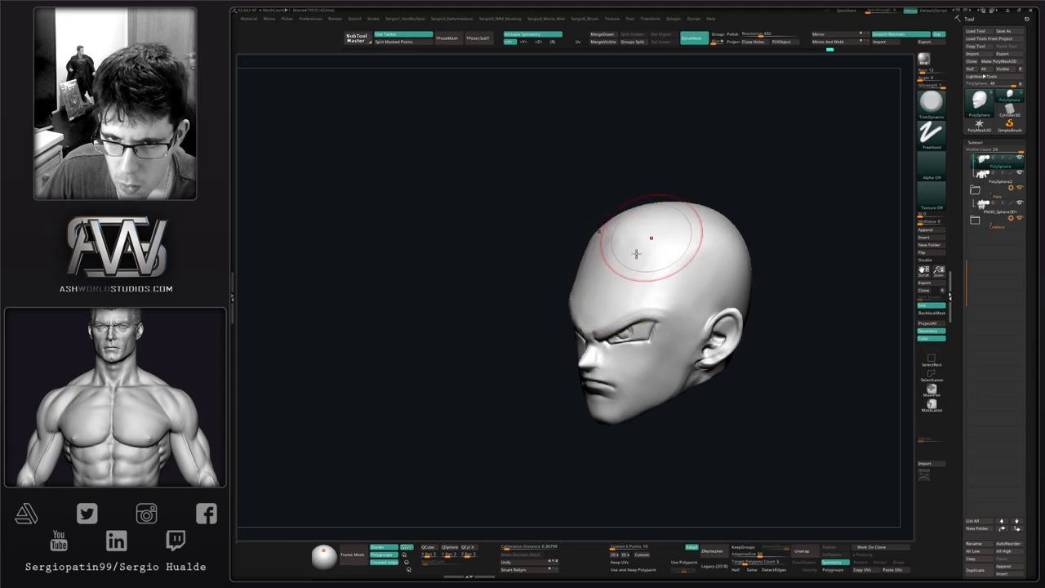
left_click_drag(688, 291, 705, 302)
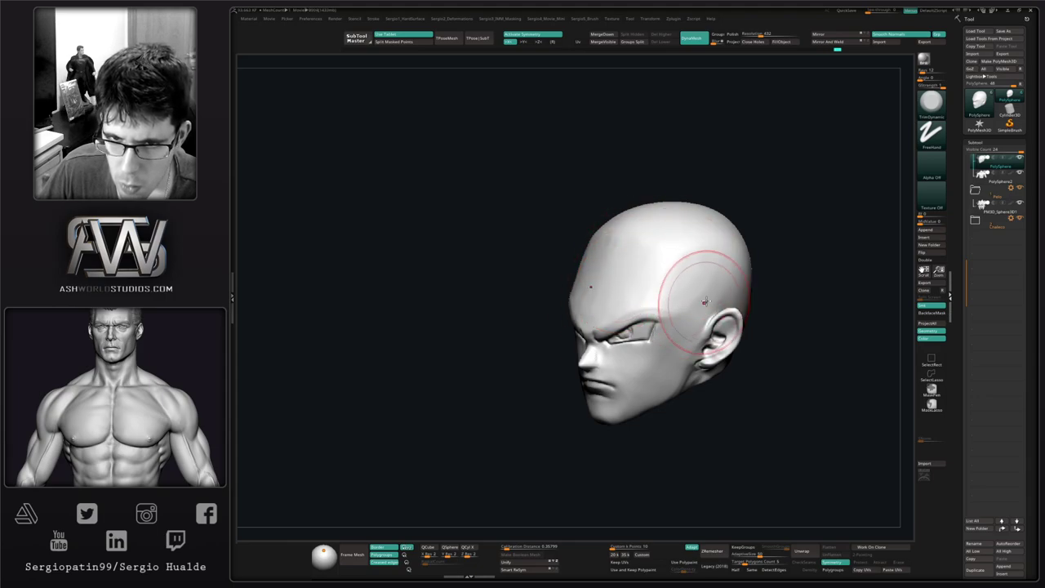
Reshape the jawline and the underside of the jaw on the isolated head with the Move brush.
mouse_move(704, 302)
right_mouse_down()
mouse_move(762, 283)
mouse_move(720, 284)
right_mouse_up()
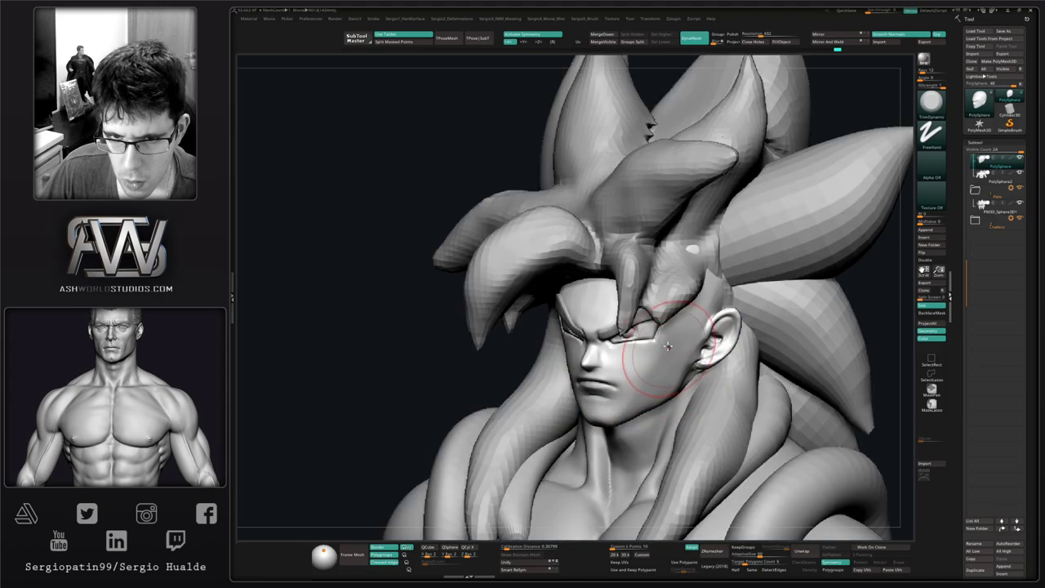
right_click_drag(617, 338, 646, 359)
mouse_move(647, 359)
right_mouse_down("alt")
mouse_move(638, 300)
mouse_move(716, 267)
mouse_move(715, 294)
mouse_move(759, 296)
mouse_move(653, 297)
mouse_move(648, 360)
mouse_move(665, 332)
right_mouse_up("alt")
key("alt+s")
key("b")
key("m")
key("v")
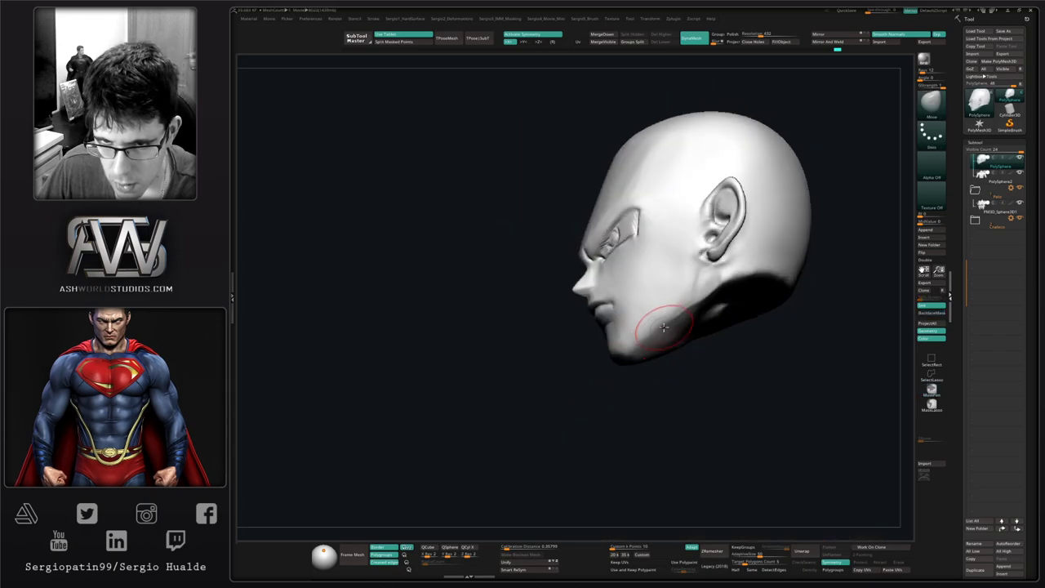
key("s")
left_click_drag(663, 328, 674, 329)
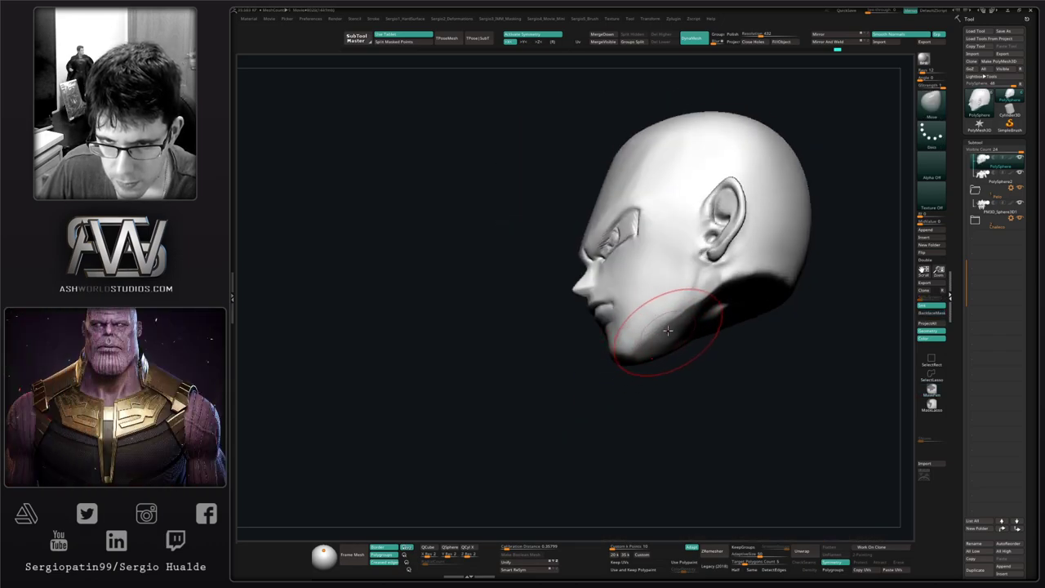
right_click_drag(657, 333, 645, 413)
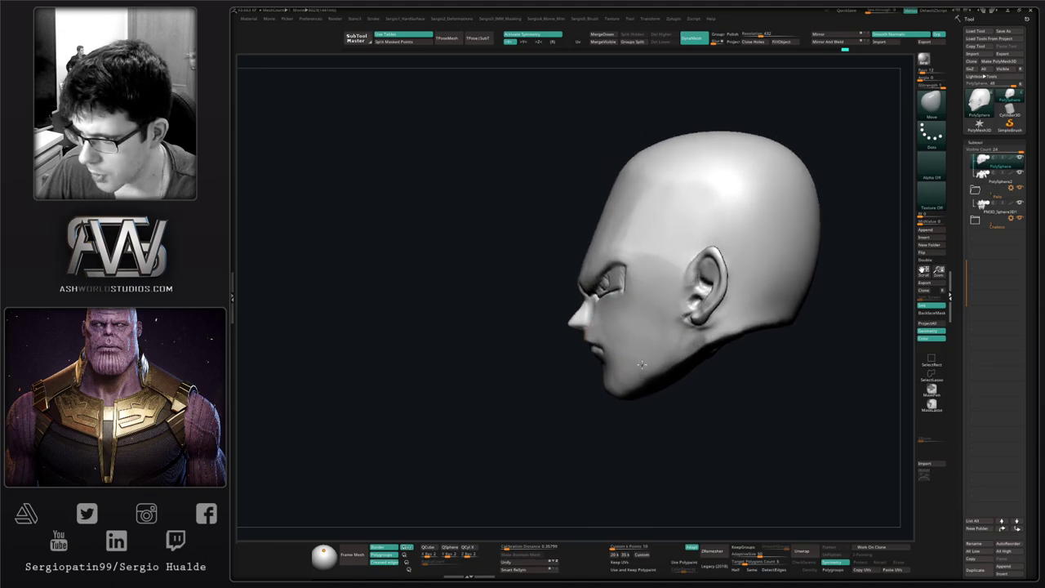
Show the full bust again and refine the lips with smoothing and the Pinch brush.
mouse_move(630, 334)
right_mouse_down("ctrl")
mouse_move(625, 315)
mouse_move(643, 337)
right_mouse_up("ctrl")
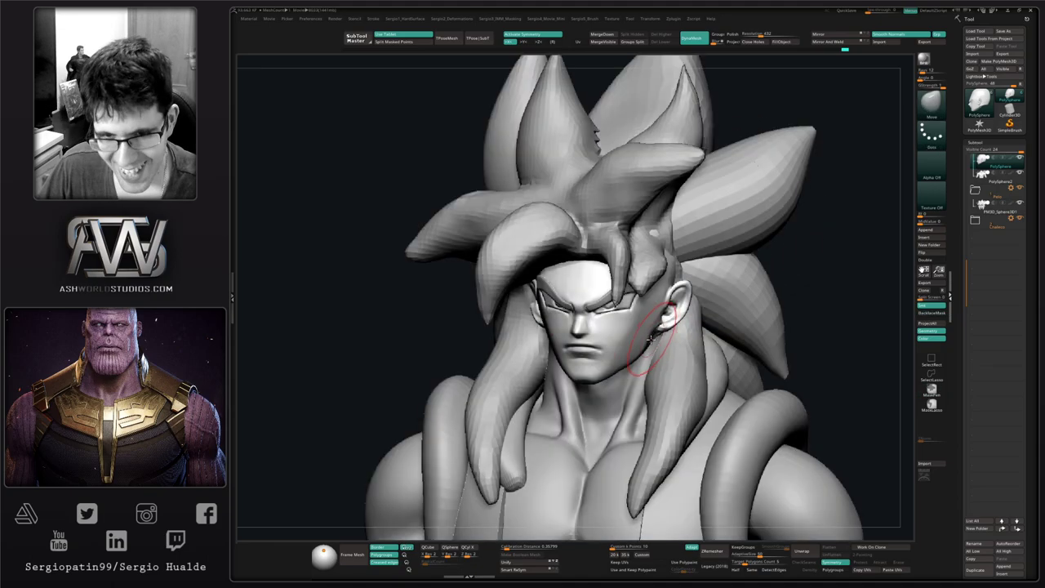
mouse_move(587, 384)
right_mouse_down("ctrl")
mouse_move(587, 368)
mouse_move(587, 388)
mouse_move(600, 375)
right_mouse_up("ctrl")
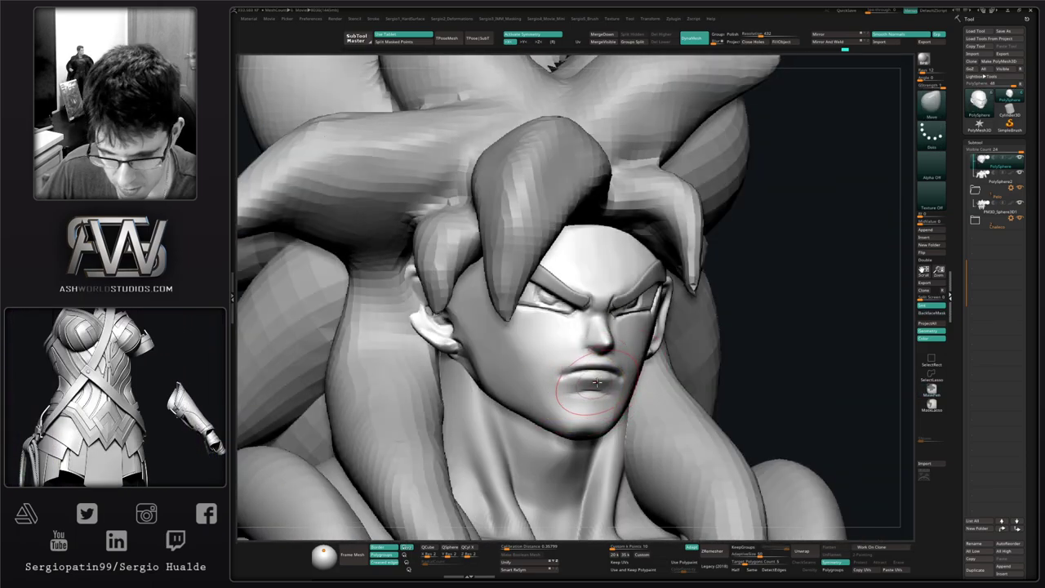
left_click_drag(571, 384, 595, 379, "shift")
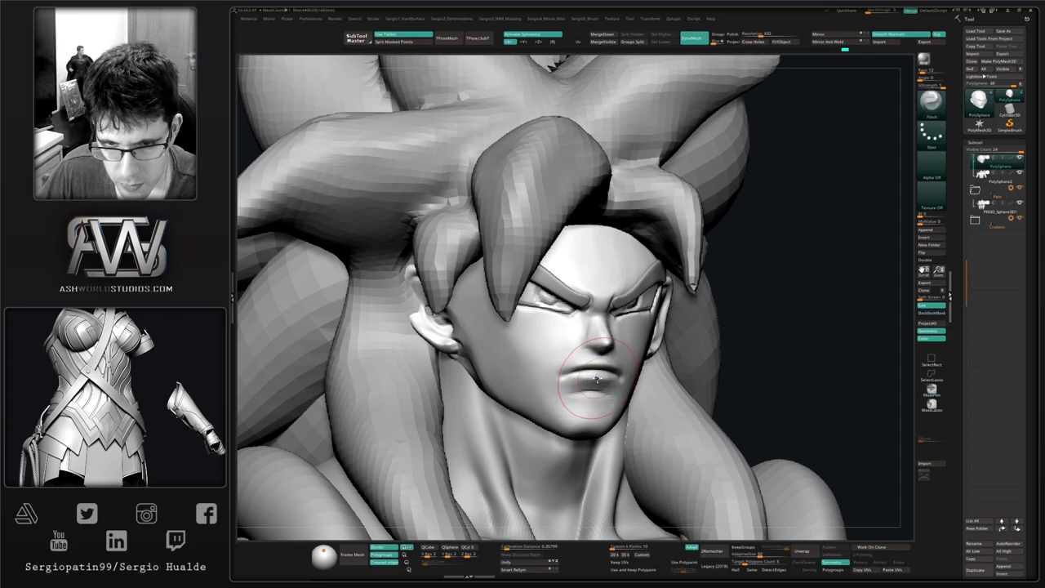
right_click_drag(563, 396, 527, 392)
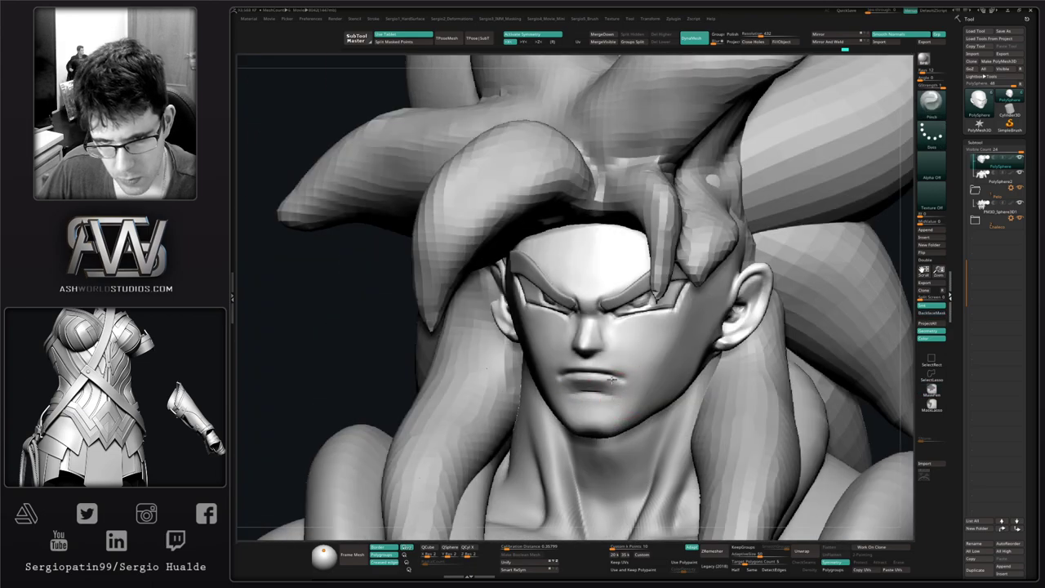
Reshape the corners of the mouth and the chin with the Move brush, checking front and profile views.
mouse_move(661, 393)
right_mouse_down()
mouse_move(625, 395)
mouse_move(621, 369)
mouse_move(694, 371)
mouse_move(689, 343)
mouse_move(576, 364)
mouse_move(651, 360)
mouse_move(594, 324)
right_mouse_up()
right_click_drag(594, 324, 590, 363, "ctrl")
key("s")
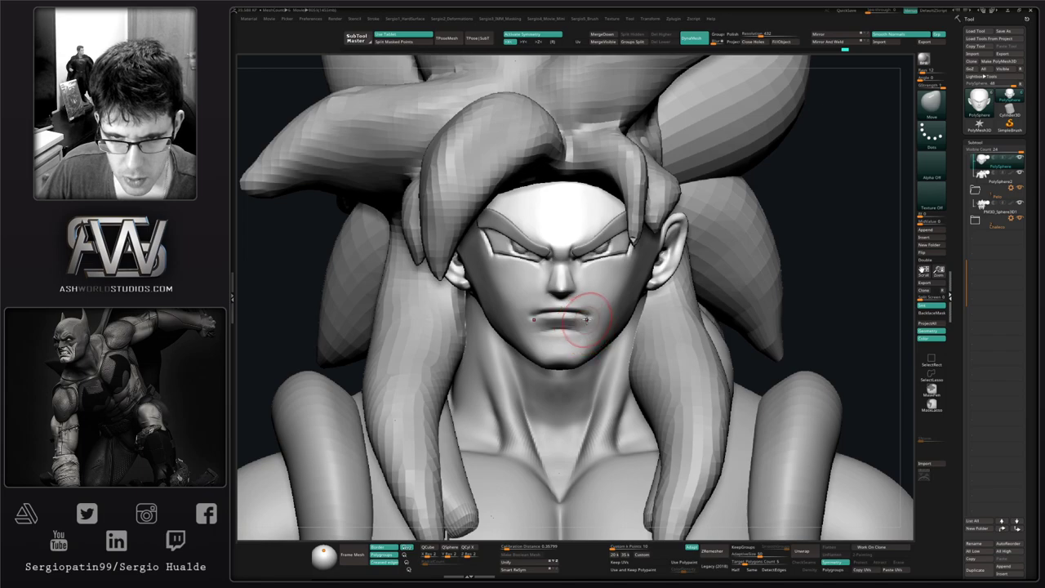
mouse_move(584, 315)
right_mouse_down()
mouse_move(557, 315)
mouse_move(581, 319)
right_mouse_up()
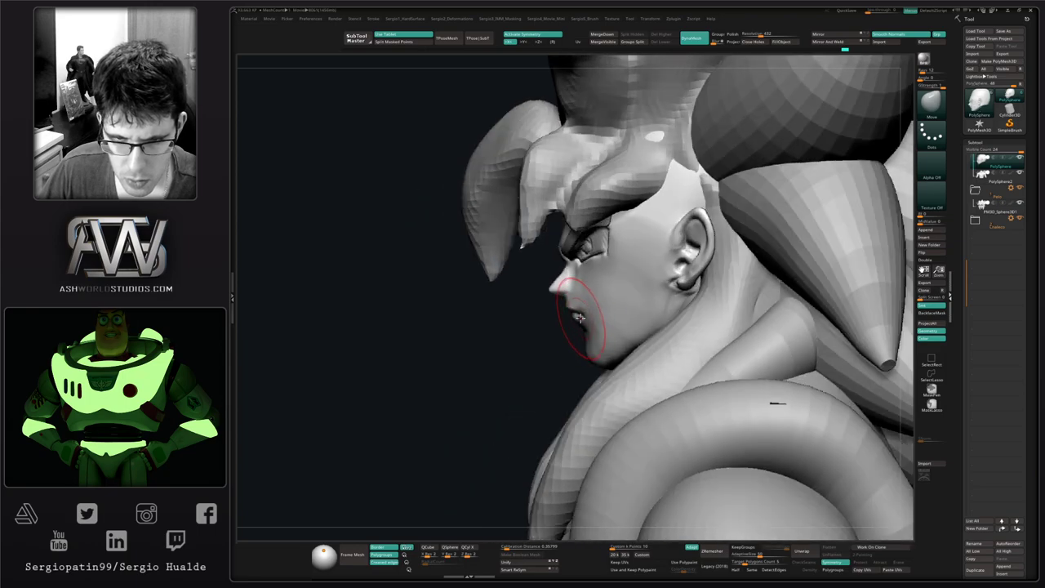
key("s")
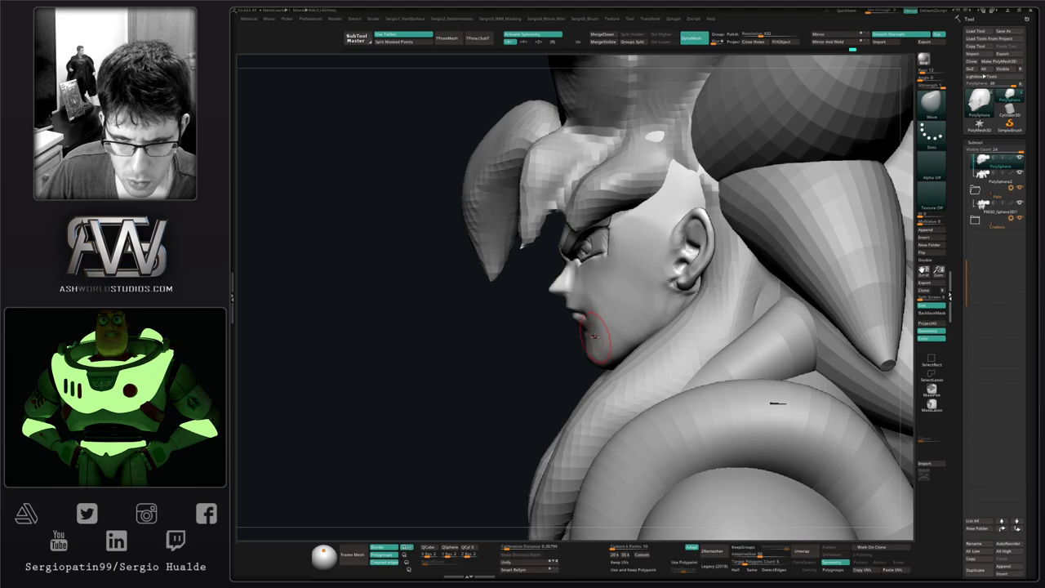
mouse_move(593, 336)
right_mouse_down()
mouse_move(602, 300)
mouse_move(587, 329)
mouse_move(599, 333)
right_mouse_up()
mouse_move(620, 326)
right_mouse_down("shift")
mouse_move(602, 326)
mouse_move(598, 315)
right_mouse_up("shift")
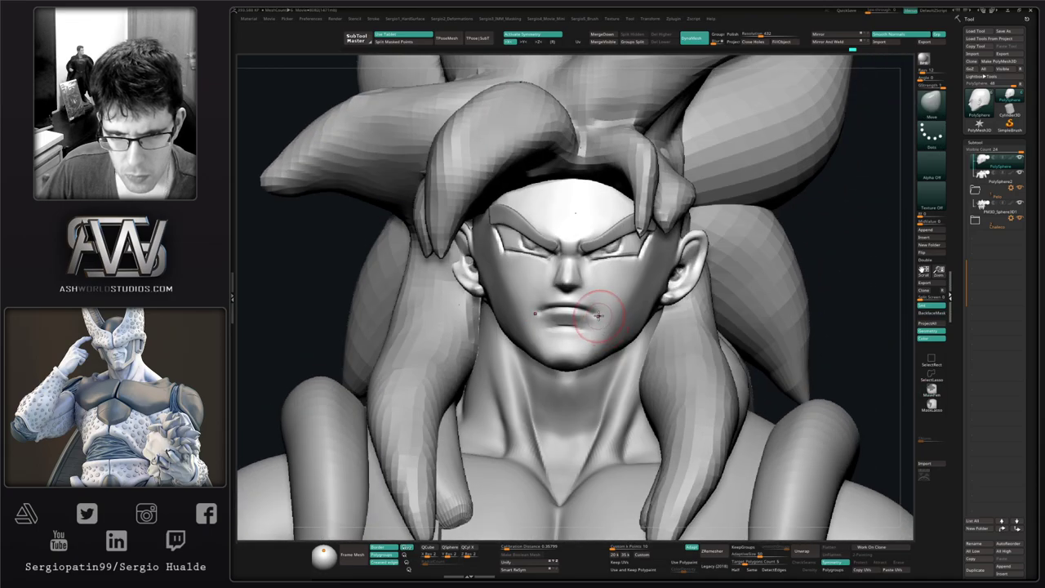
Select the torso and refine the lower end of the groove between the pectorals with the Move brush and smoothing.
right_click_drag(598, 353, 558, 333, "ctrl")
left_click(580, 361, "alt")
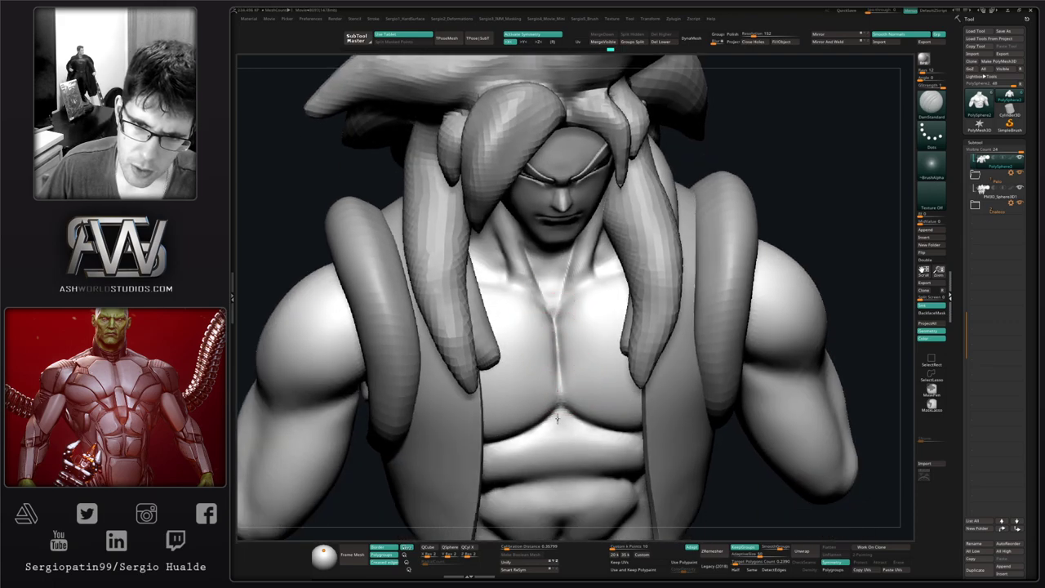
right_click_drag(561, 419, 578, 343)
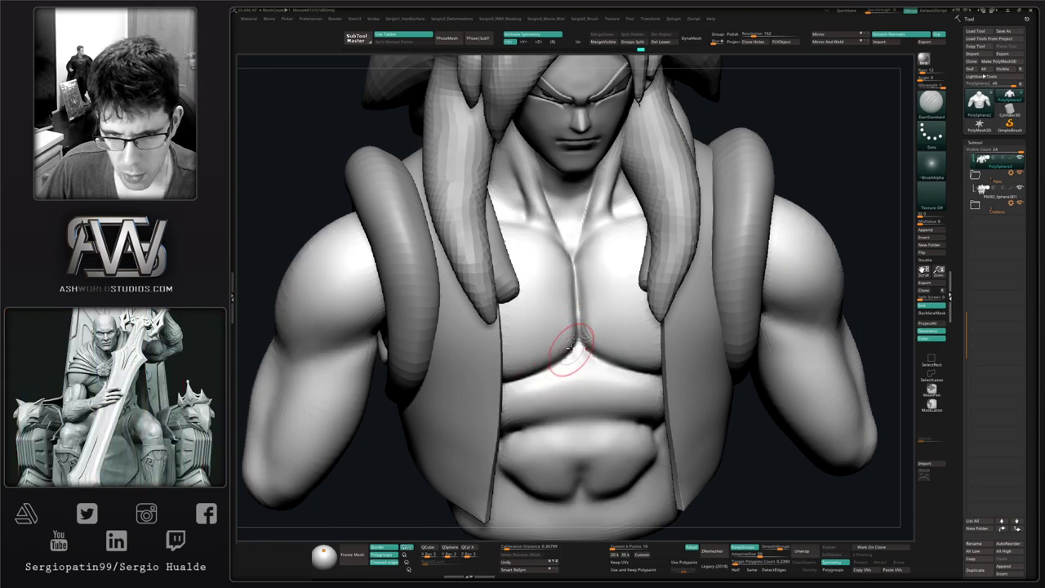
key("b")
key("m")
key("v")
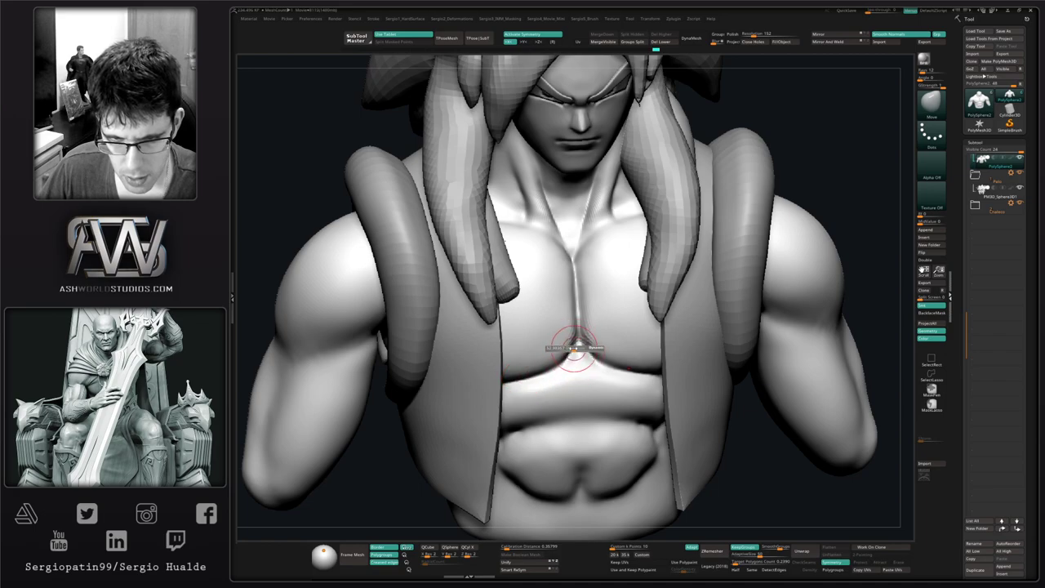
left_click_drag(570, 351, 581, 364, "shift")
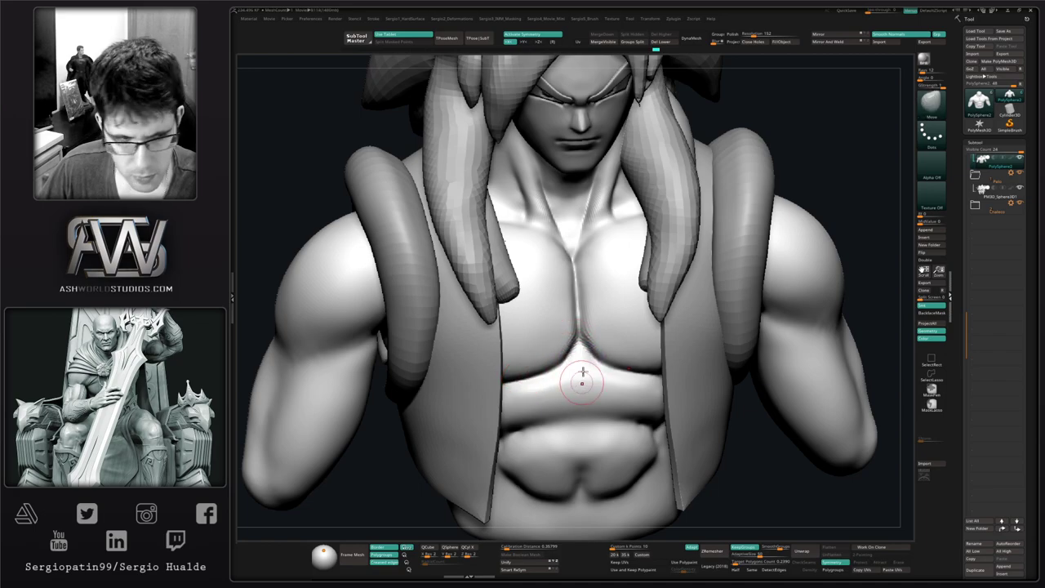
Build up volume on the upper abdomen just below the pectorals with the Clay brush.
right_click_drag(583, 372, 581, 328, "alt")
key("b")
key("c")
key("l")
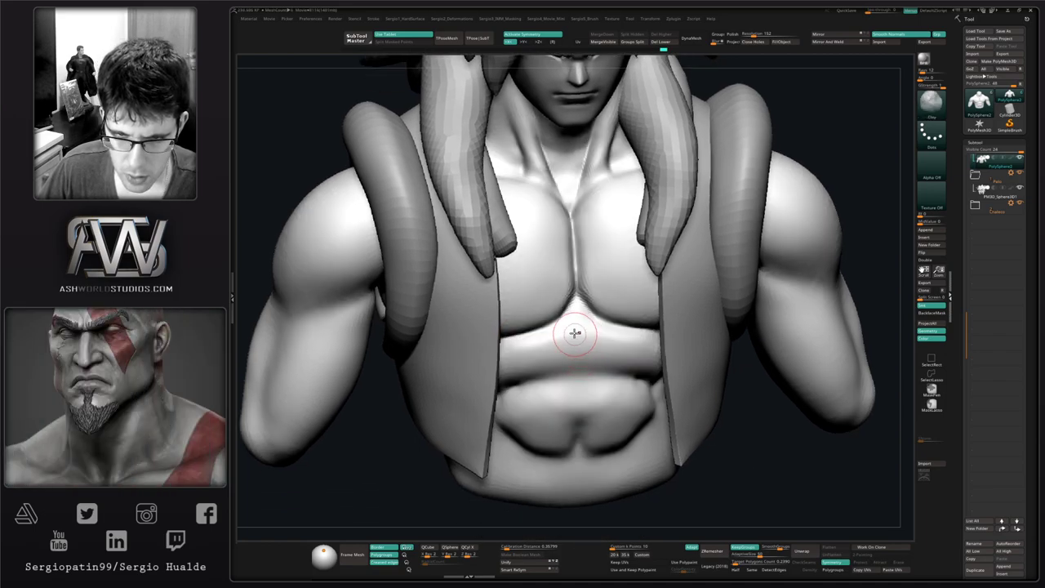
left_click_drag(578, 326, 530, 369)
mouse_move(558, 392)
right_mouse_down("ctrl")
mouse_move(566, 345)
mouse_move(597, 367)
mouse_move(561, 364)
right_mouse_up("ctrl")
Isolate the torso and fill it entirely with a saturated red using the Paint brush color.
key("alt+s")
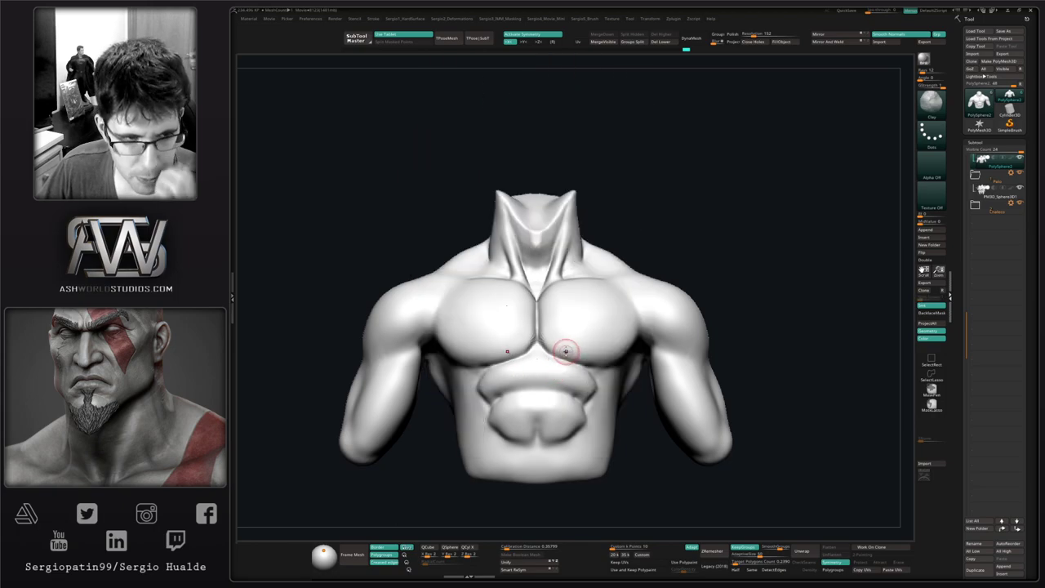
key("b")
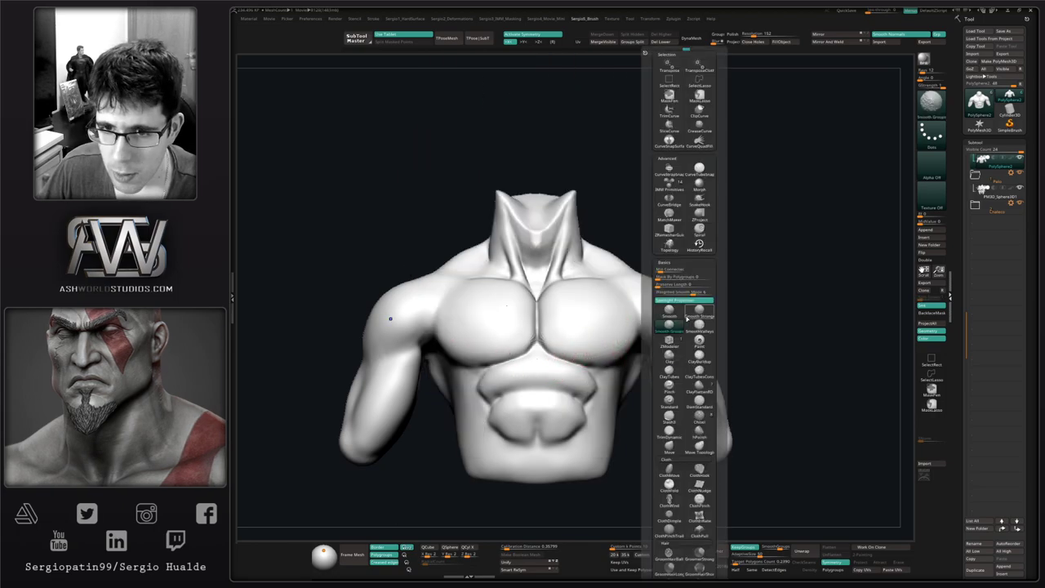
left_click(699, 343)
mouse_move(619, 396)
right_mouse_down("alt")
mouse_move(596, 373)
mouse_move(581, 376)
right_mouse_up("alt")
key("s")
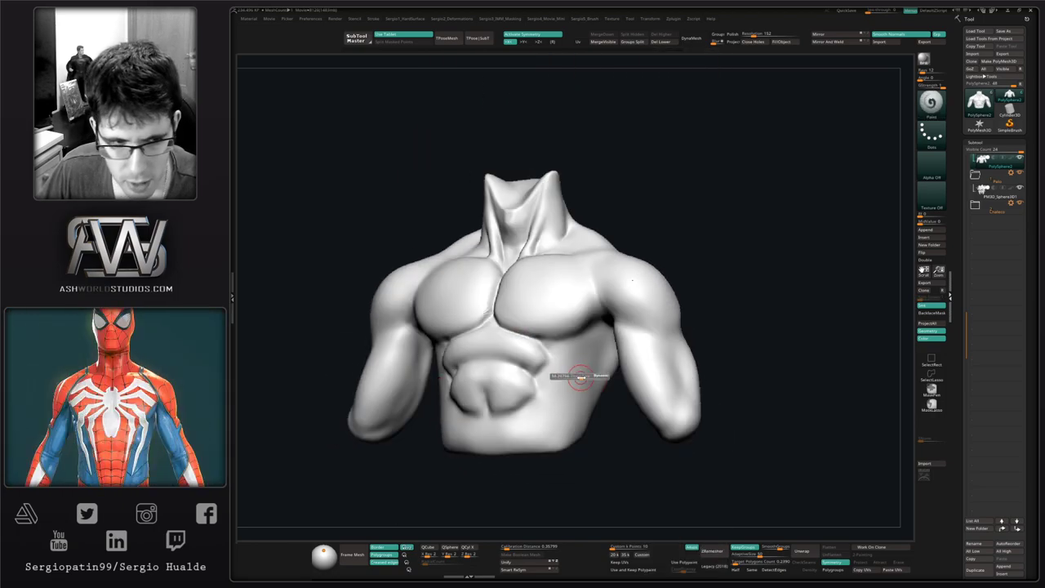
left_click_drag(580, 377, 582, 377)
right_click_drag(582, 377, 591, 382)
key("space")
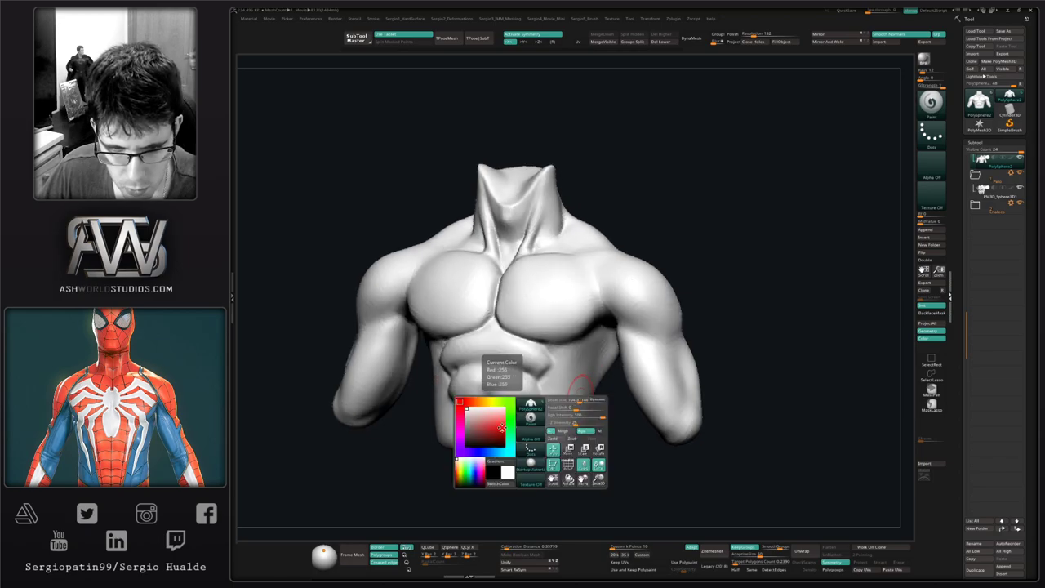
left_click(505, 430)
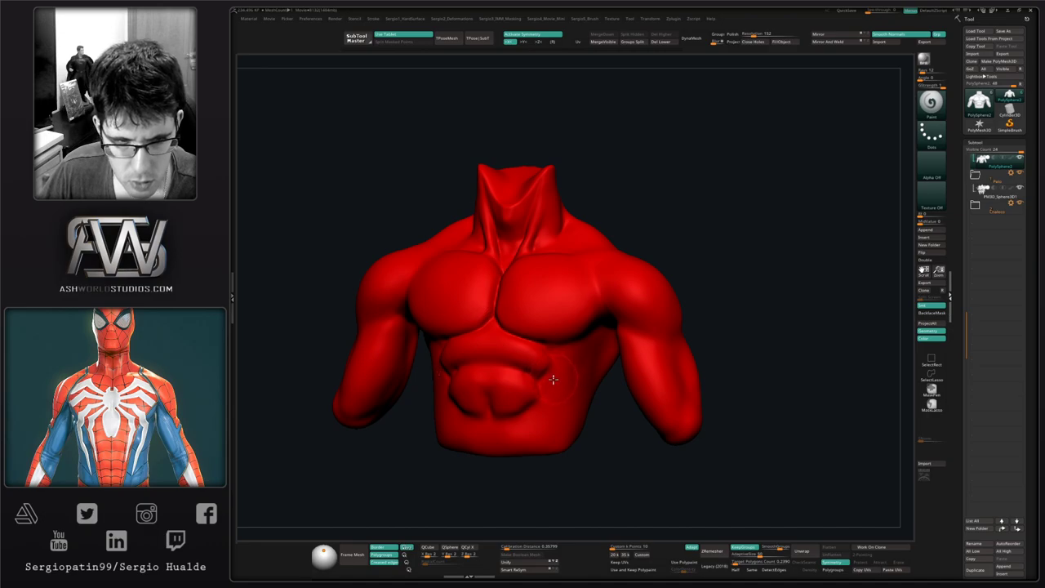
key("space")
left_click(476, 408)
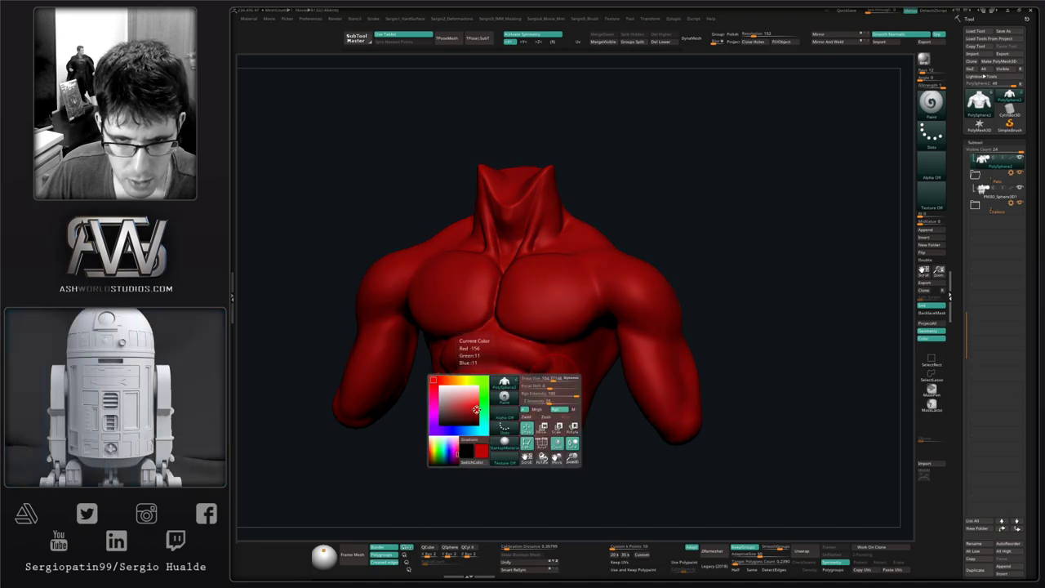
left_click(475, 409)
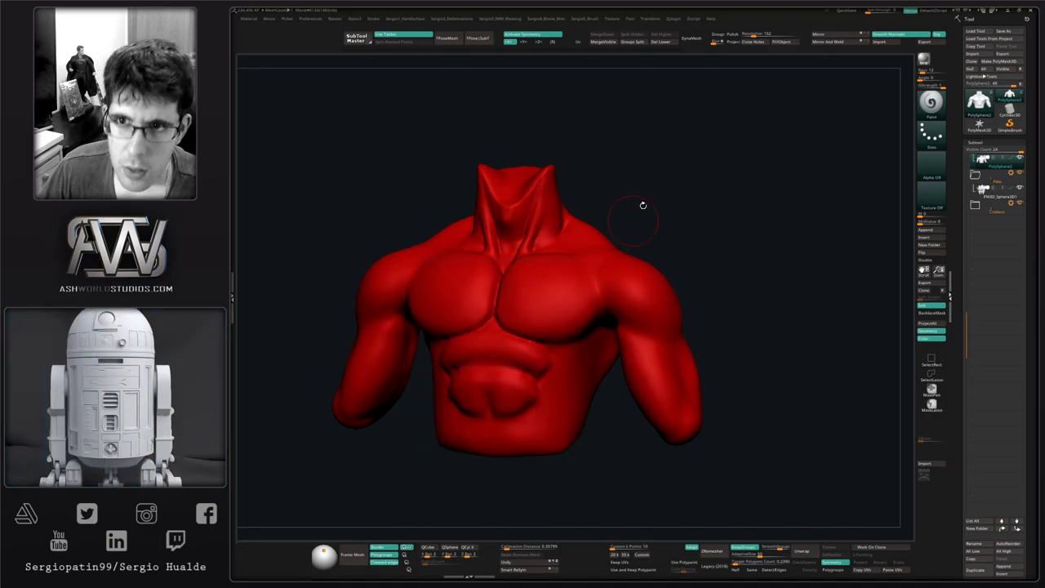
left_click(782, 42)
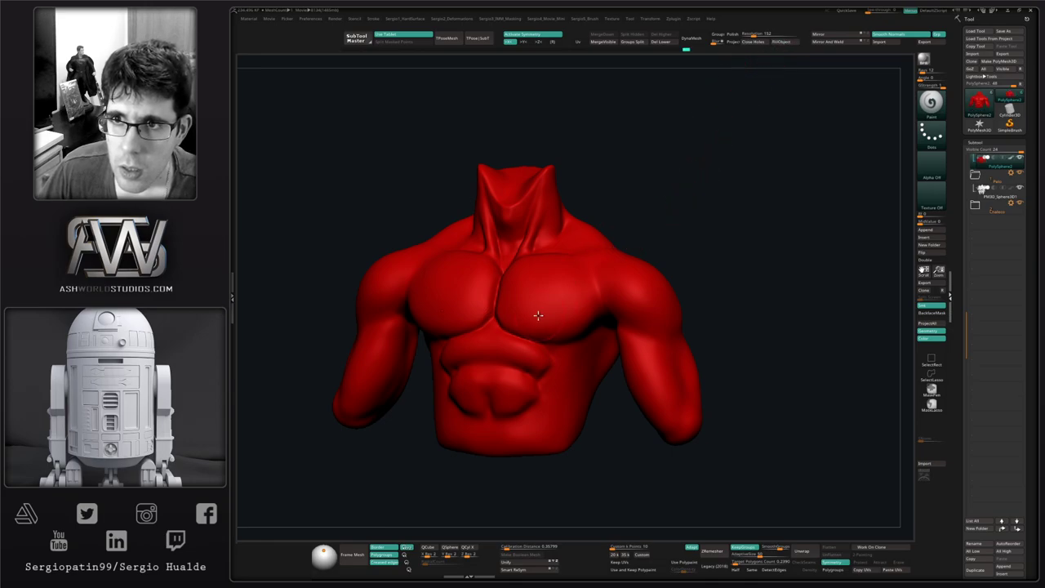
Fill the isolated hair with a lighter red, about RGB 223, 70, 70, and show the full bust again.
right_click_drag(553, 322, 590, 332, "alt")
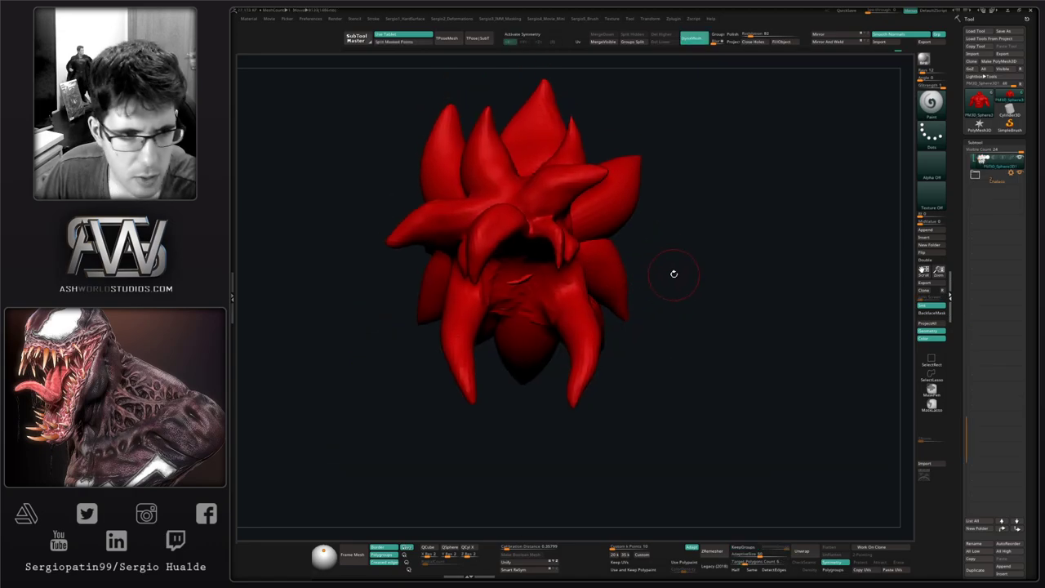
right_click(649, 269)
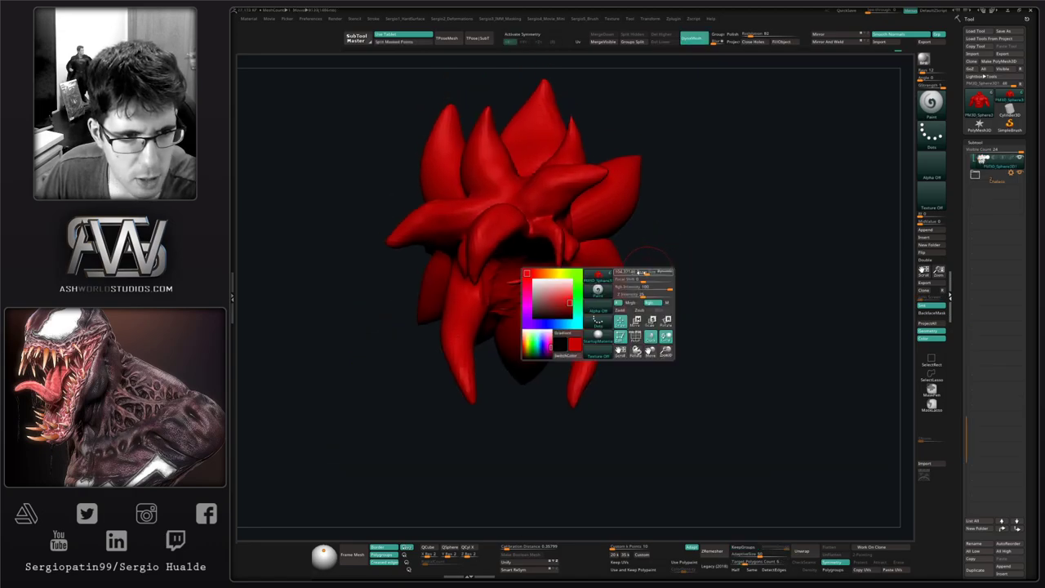
left_click_drag(562, 297, 561, 294)
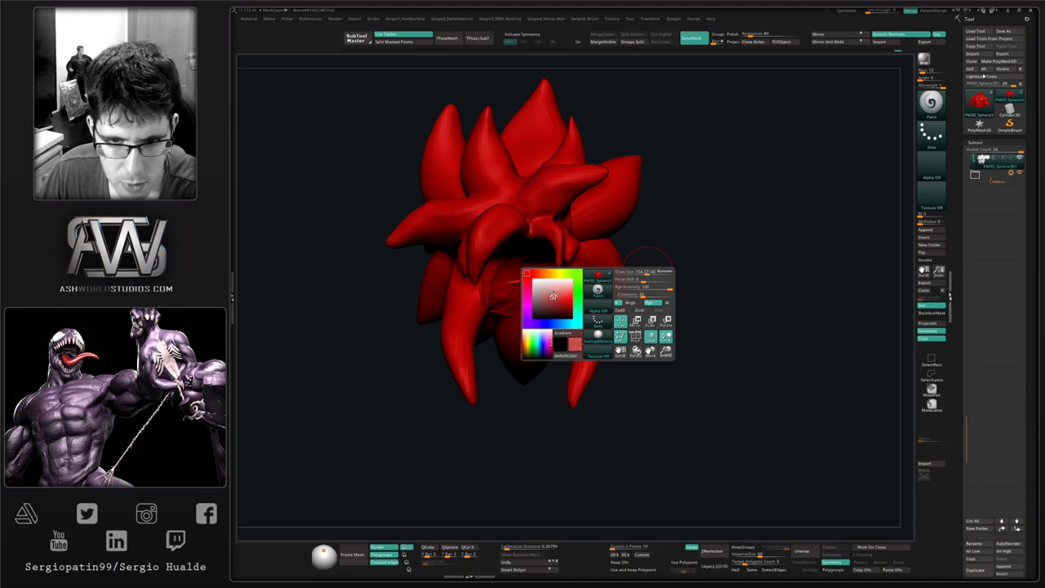
left_click(555, 295)
left_click(557, 296)
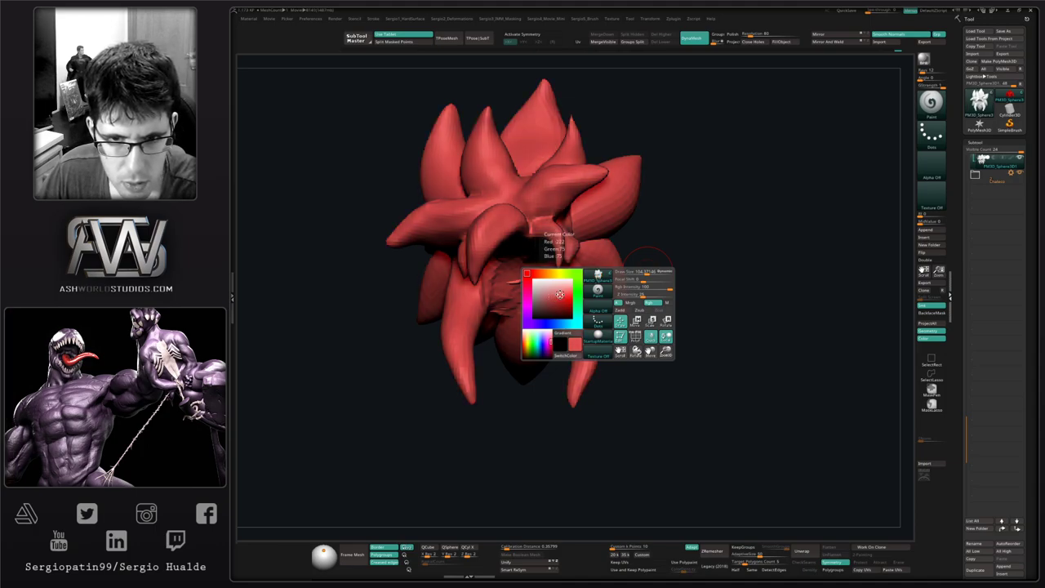
left_click(559, 296)
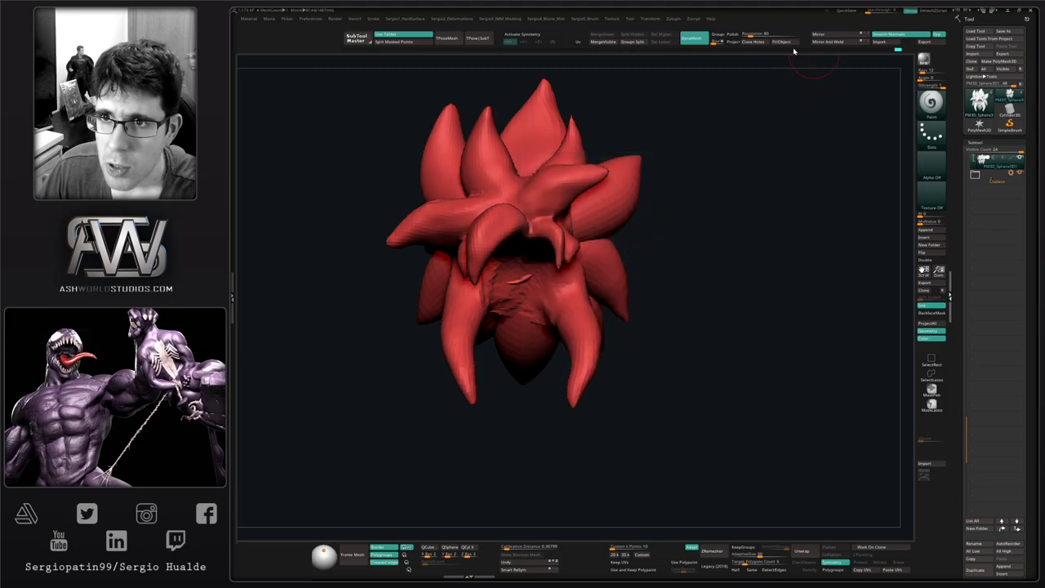
left_click(782, 42)
key("space")
left_click(646, 296)
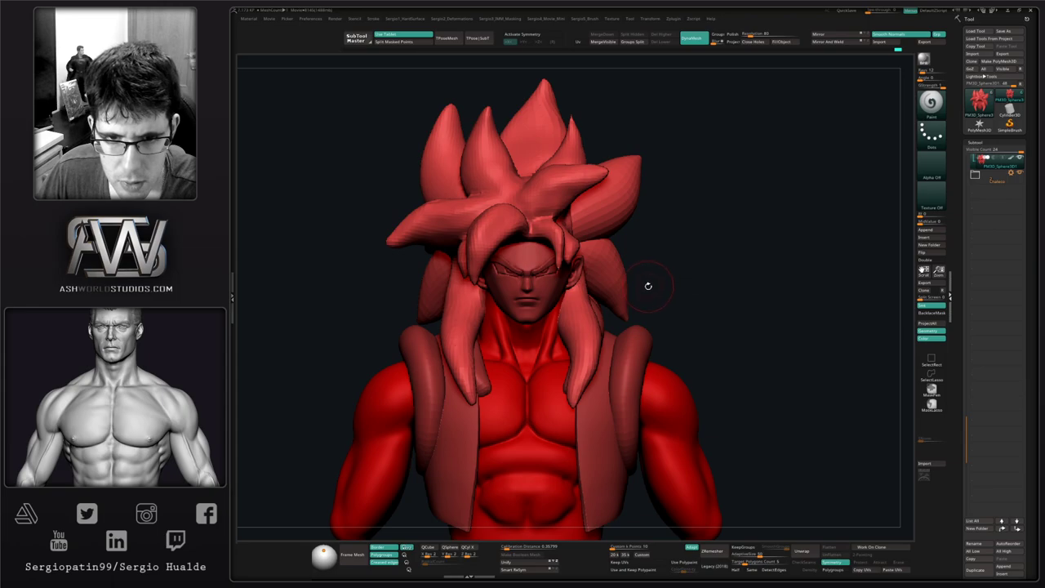
Isolate the torso and paint a light beige skin tone over the inner pectorals with the Paint brush.
left_click(539, 359, "alt")
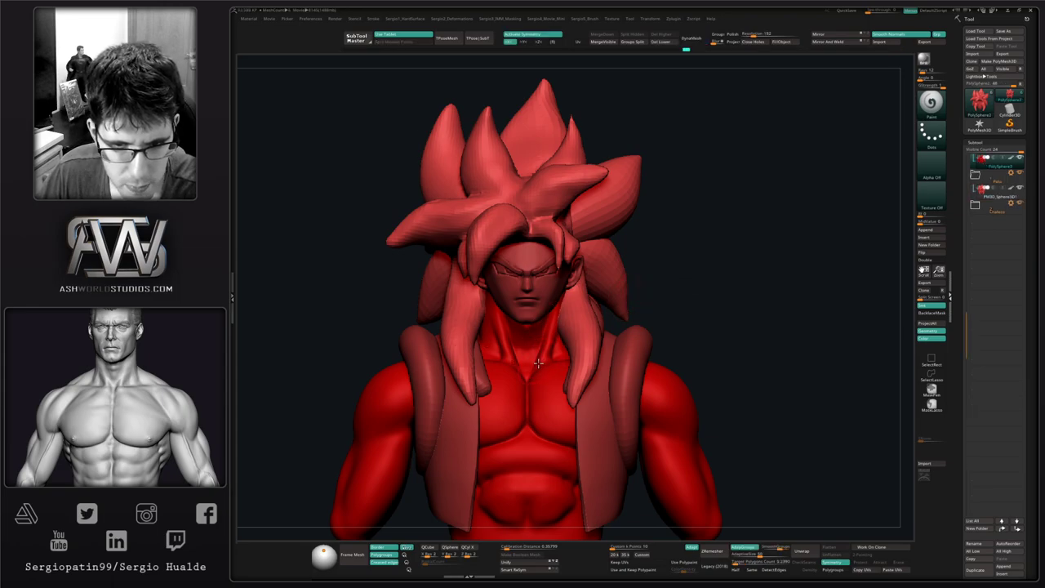
key("alt+s")
key("space")
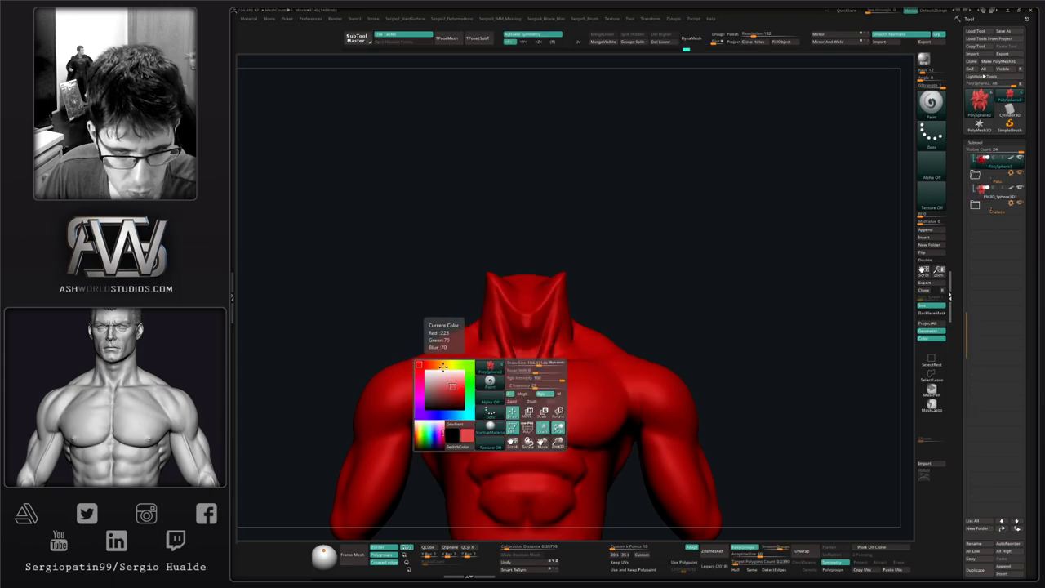
left_click_drag(434, 366, 444, 383)
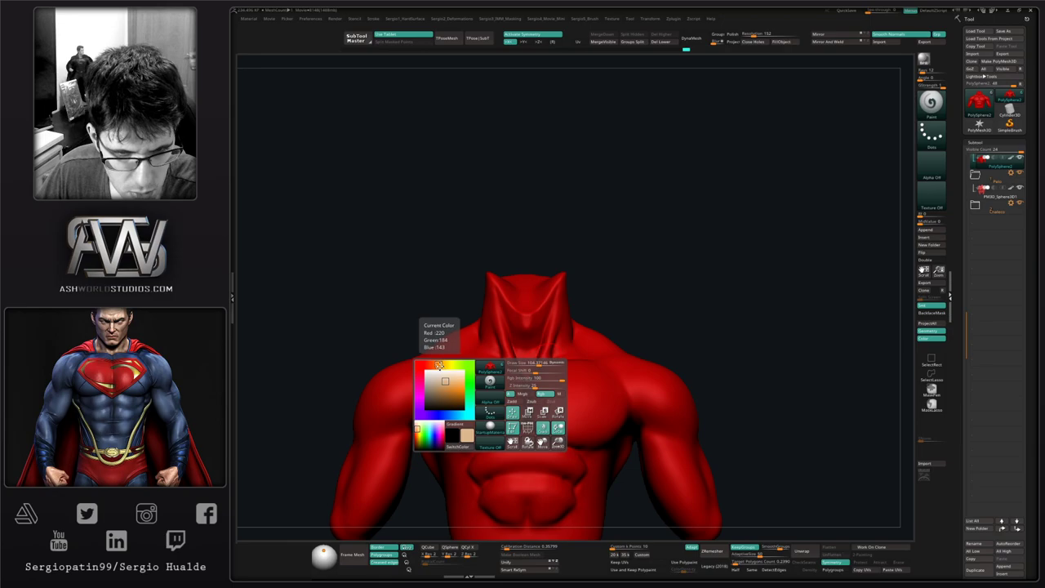
left_click_drag(439, 365, 435, 365)
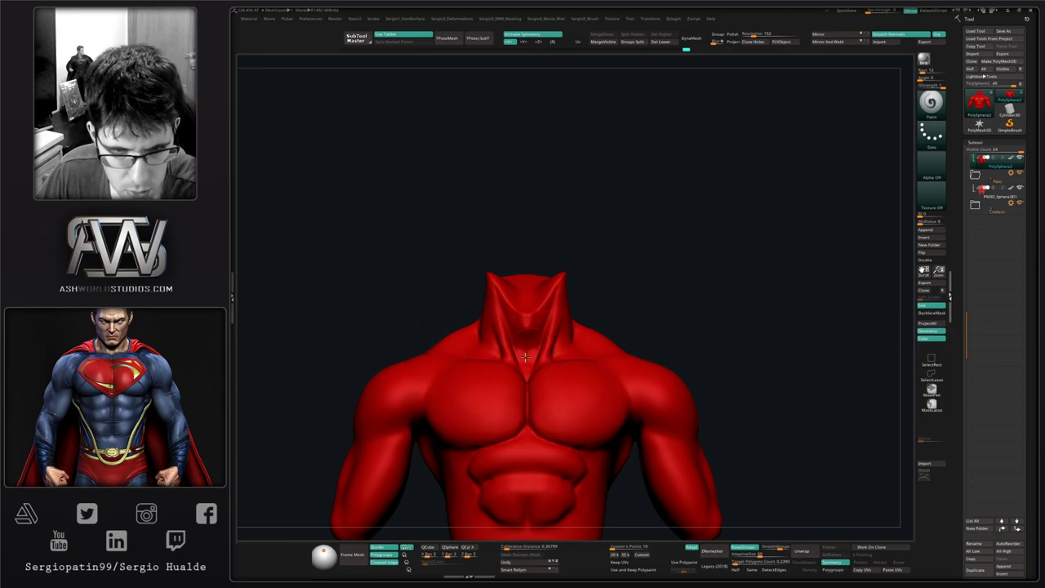
mouse_move(491, 386)
left_mouse_down()
mouse_move(494, 396)
mouse_move(519, 397)
mouse_move(518, 413)
left_mouse_up()
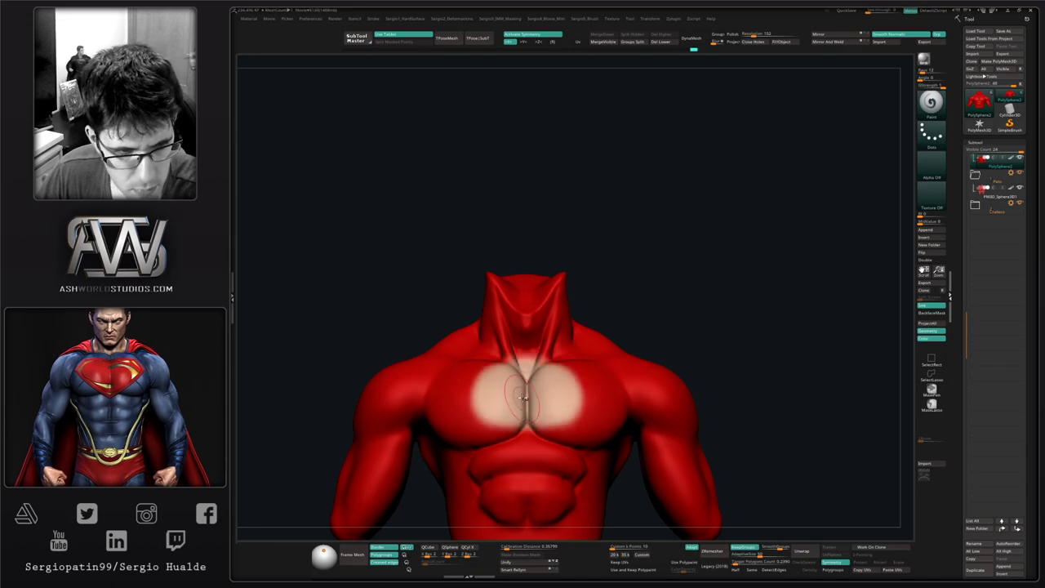
Adjust the skin tone to around RGB 228, 192, 171, repaint the pectorals with it, and undo the last two strokes.
key("space")
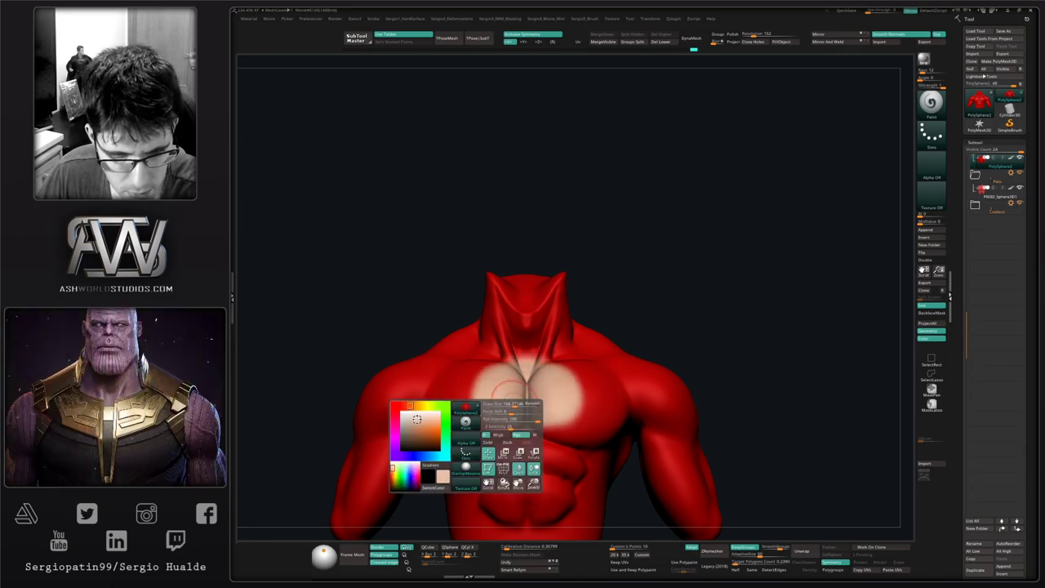
left_click(415, 419)
left_click_drag(529, 388, 497, 404)
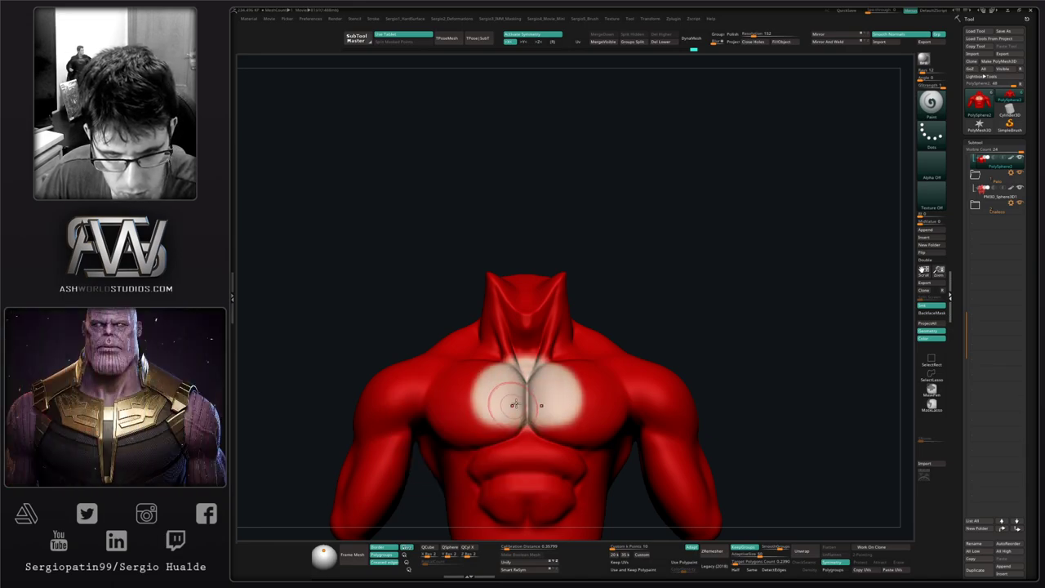
key("space")
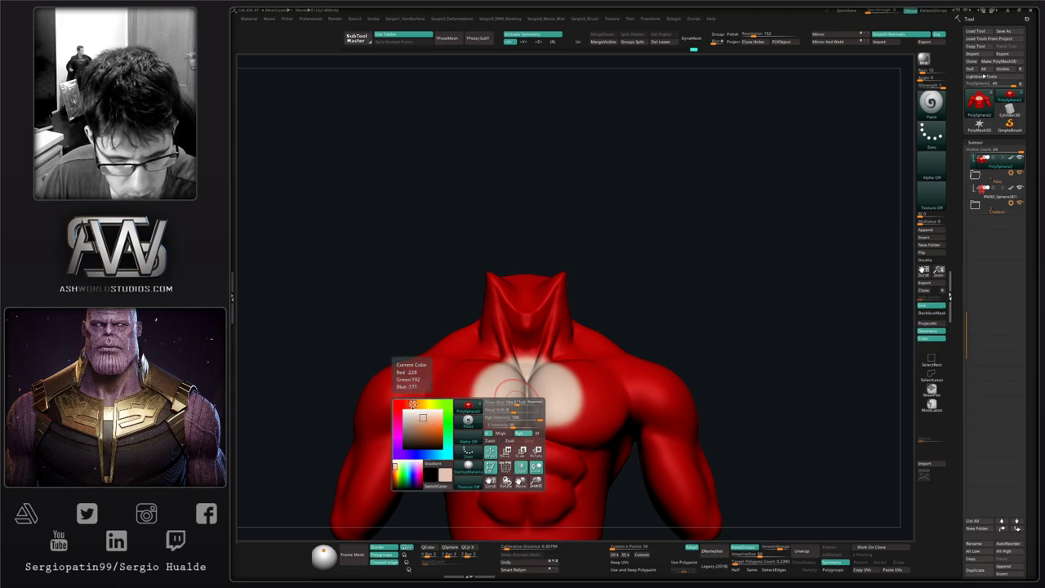
mouse_move(508, 398)
left_mouse_down()
mouse_move(532, 377)
mouse_move(565, 380)
left_mouse_up()
right_click_drag(556, 385, 515, 379, "alt")
mouse_move(501, 345)
left_mouse_down()
mouse_move(514, 306)
mouse_move(499, 322)
mouse_move(511, 347)
left_mouse_up()
key("ctrl+z")
key("ctrl+z")
Paint the whole neck, the collar area and the trapezius slopes of the torso with the beige skin tone.
right_click_drag(505, 357, 498, 389)
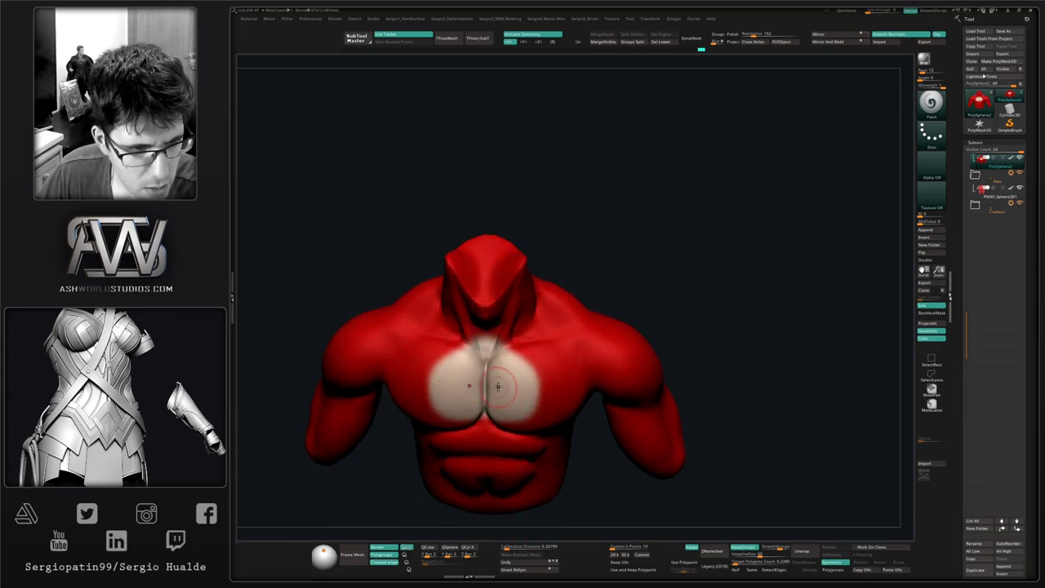
mouse_move(494, 343)
left_mouse_down()
mouse_move(501, 321)
mouse_move(532, 315)
mouse_move(507, 295)
left_mouse_up()
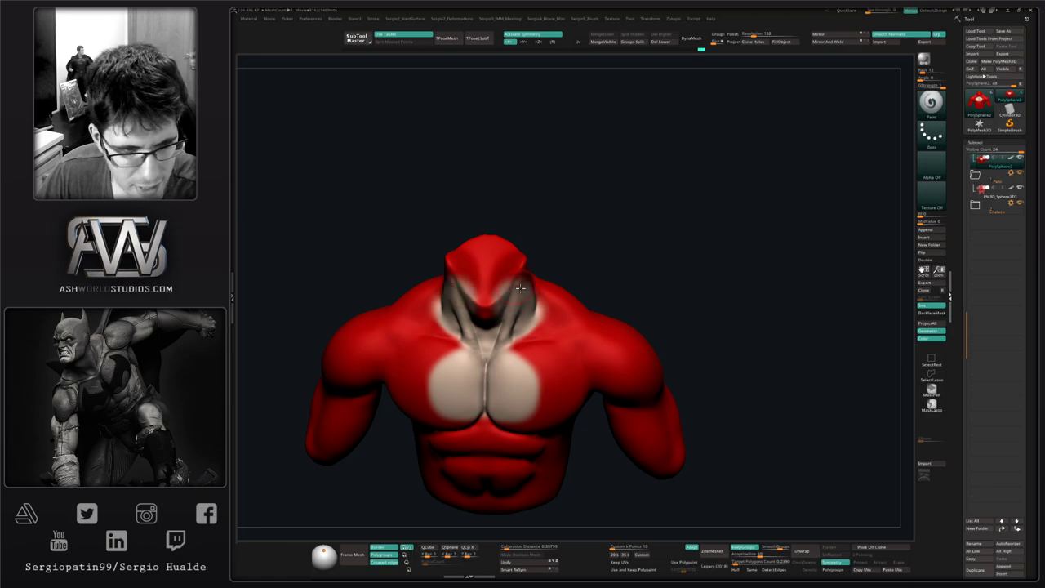
mouse_move(563, 300)
right_mouse_down()
mouse_move(514, 294)
mouse_move(507, 352)
right_mouse_up()
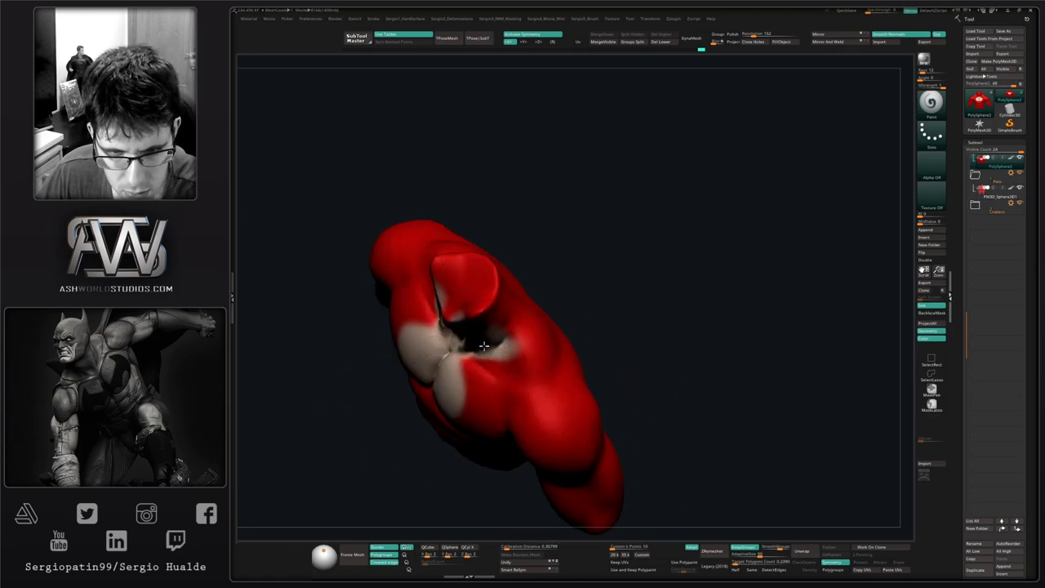
mouse_move(514, 351)
left_mouse_down()
mouse_move(532, 349)
mouse_move(510, 325)
left_mouse_up()
right_click_drag(510, 325, 542, 344)
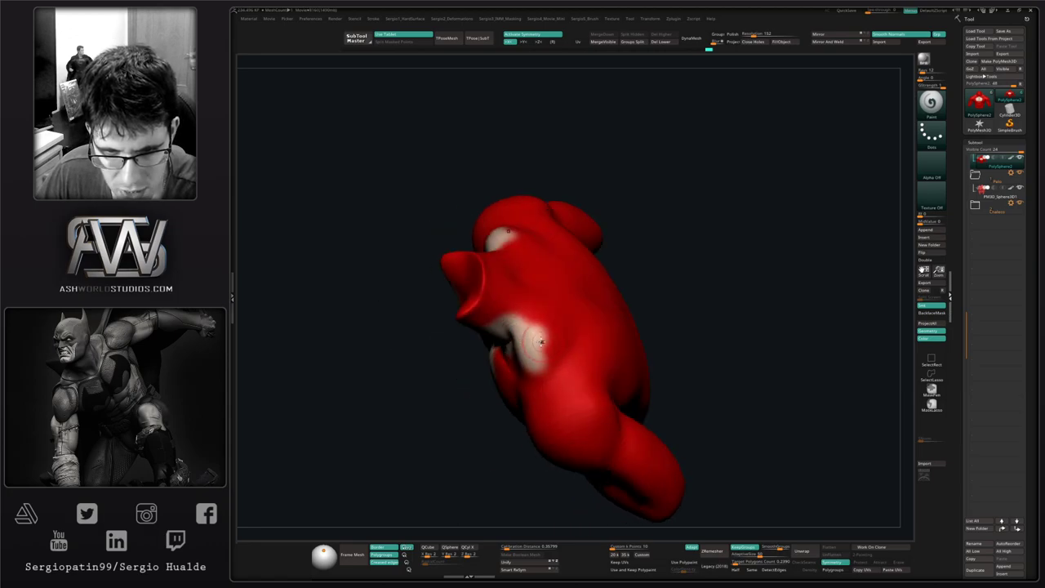
mouse_move(539, 343)
left_mouse_down()
mouse_move(546, 299)
mouse_move(537, 303)
mouse_move(531, 283)
mouse_move(532, 326)
mouse_move(503, 290)
mouse_move(455, 284)
left_mouse_up()
mouse_move(455, 284)
right_mouse_down()
mouse_move(549, 283)
mouse_move(547, 254)
right_mouse_up()
mouse_move(455, 311)
left_mouse_down()
mouse_move(477, 305)
mouse_move(452, 280)
left_mouse_up()
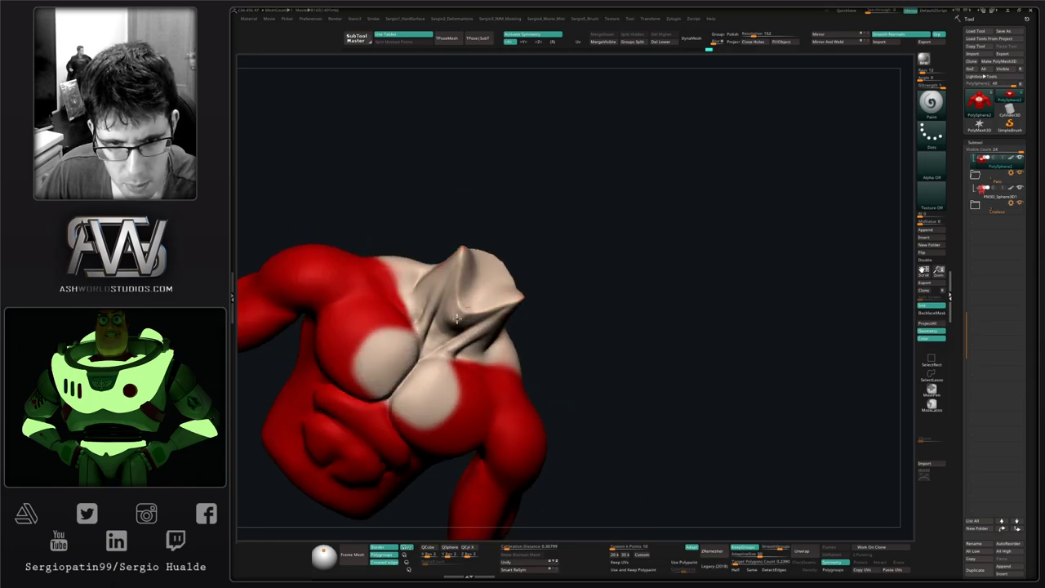
right_click_drag(488, 326, 518, 290)
left_click_drag(509, 280, 499, 296)
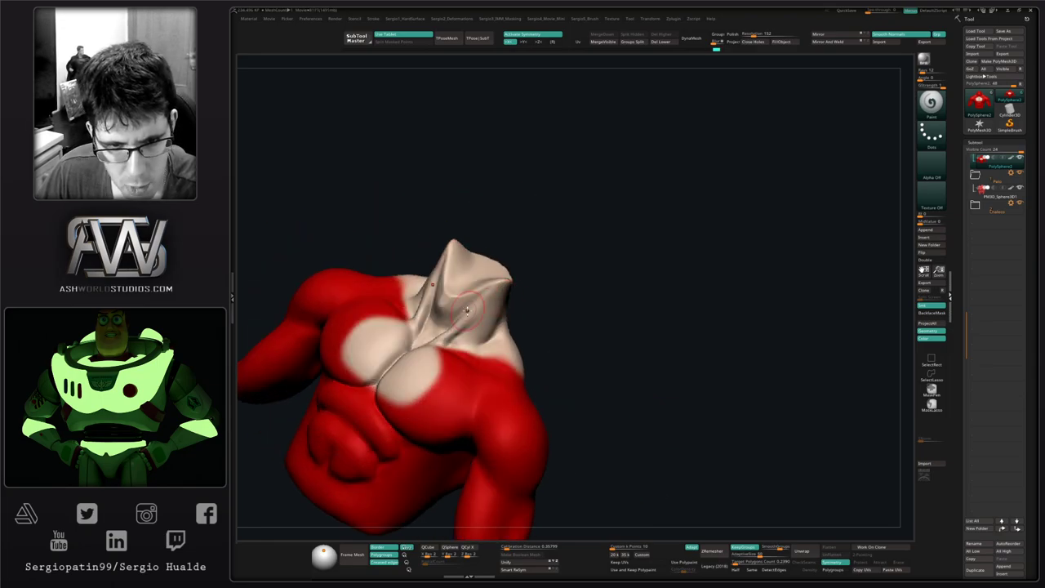
Paint the abdominal muscles below the pectorals with the beige skin tone.
mouse_move(467, 310)
right_mouse_down()
mouse_move(436, 334)
mouse_move(435, 400)
mouse_move(465, 352)
right_mouse_up()
mouse_move(462, 366)
left_mouse_down()
mouse_move(462, 356)
mouse_move(462, 389)
left_mouse_up()
right_click_drag(440, 385, 472, 383)
mouse_move(447, 388)
left_mouse_down()
mouse_move(459, 381)
mouse_move(447, 367)
mouse_move(413, 391)
mouse_move(417, 403)
mouse_move(459, 388)
mouse_move(422, 422)
mouse_move(463, 445)
left_mouse_up()
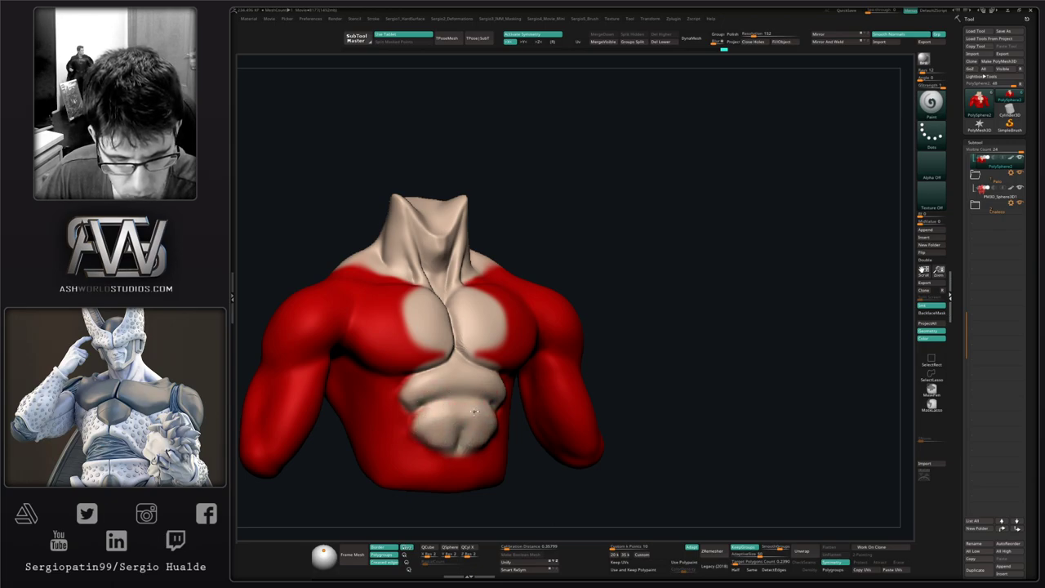
Extend the beige skin tone outward over the full pectorals, up to the collarbones, and clean up the chest's outer edges.
right_click_drag(498, 356, 500, 398, "alt")
right_click_drag(500, 399, 447, 385)
mouse_move(432, 385)
left_mouse_down()
mouse_move(451, 390)
mouse_move(453, 377)
mouse_move(483, 407)
mouse_move(504, 398)
mouse_move(482, 351)
left_mouse_up()
right_click_drag(491, 356, 467, 375)
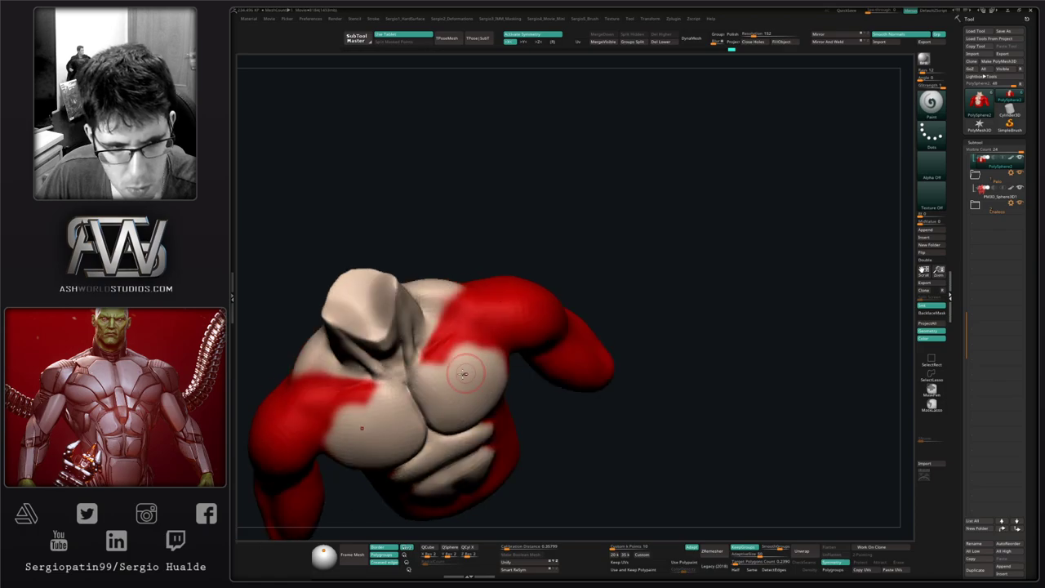
mouse_move(457, 362)
left_mouse_down()
mouse_move(428, 362)
mouse_move(498, 348)
left_mouse_up()
right_click_drag(496, 352, 466, 342)
mouse_move(488, 364)
left_mouse_down()
mouse_move(473, 346)
mouse_move(506, 372)
left_mouse_up()
right_click_drag(507, 373, 492, 369)
left_click_drag(491, 369, 518, 395)
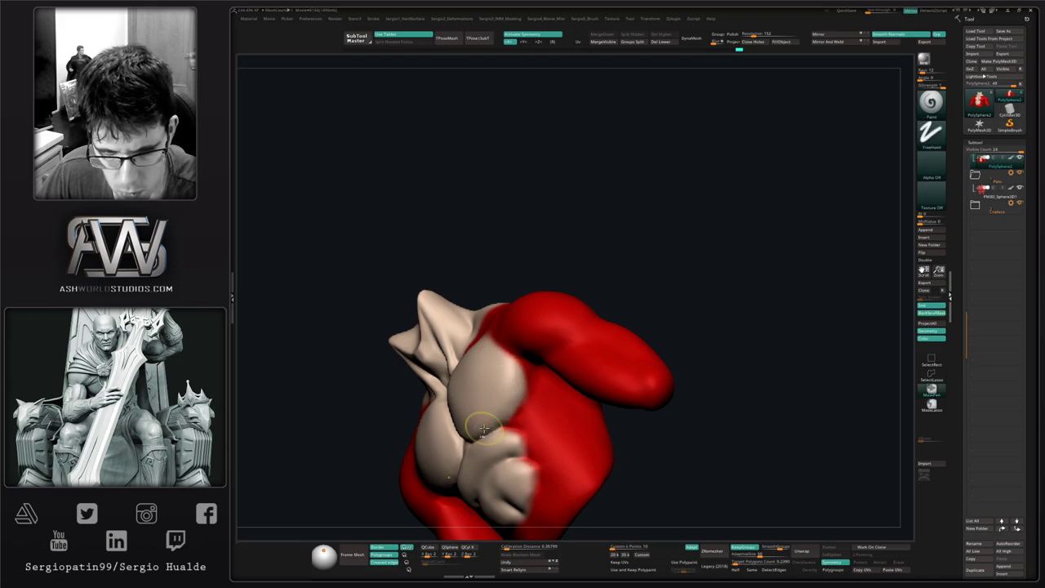
Show the full bust again, select the head and fill it with the beige skin tone.
right_click_drag(481, 427, 475, 393, "ctrl")
right_click_drag(475, 393, 511, 368)
key("shift+s")
left_click(500, 347, "alt")
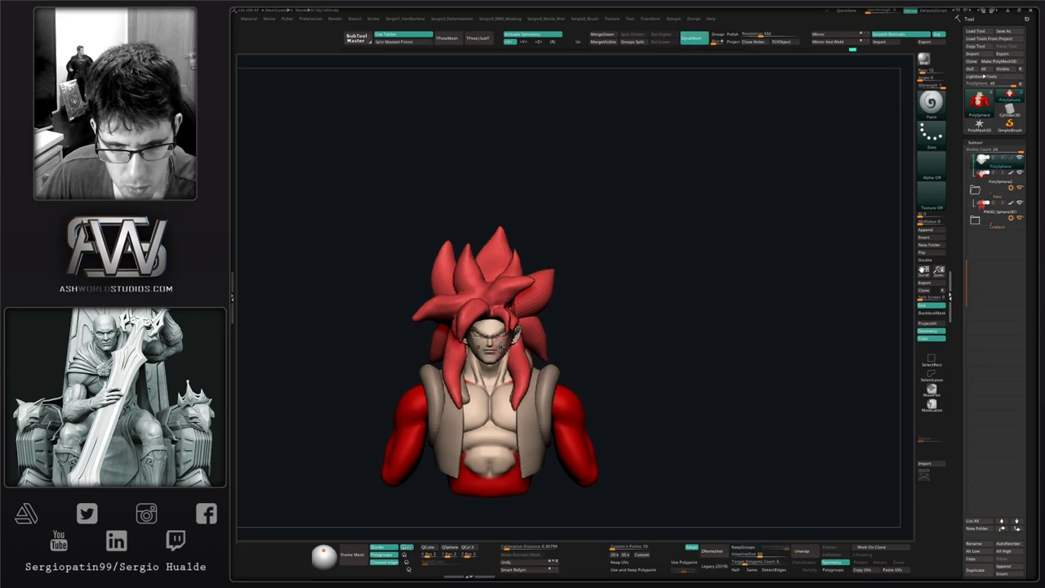
left_click(785, 44)
right_click_drag(563, 315, 570, 436, "alt")
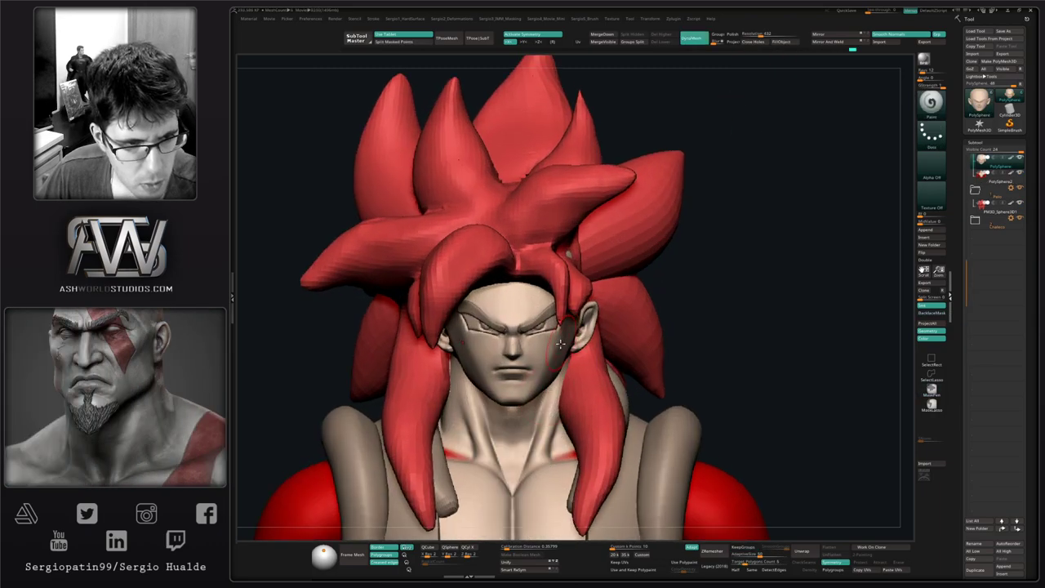
key("space")
left_click(455, 367)
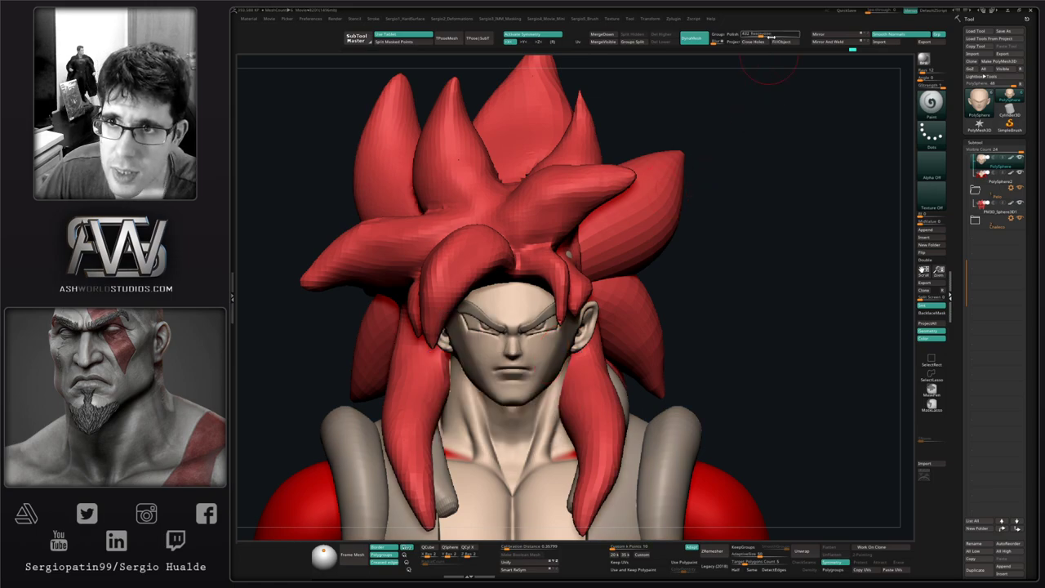
Fill the head with a light peach skin tone of red 252, green 208, blue 188.
left_click(785, 42)
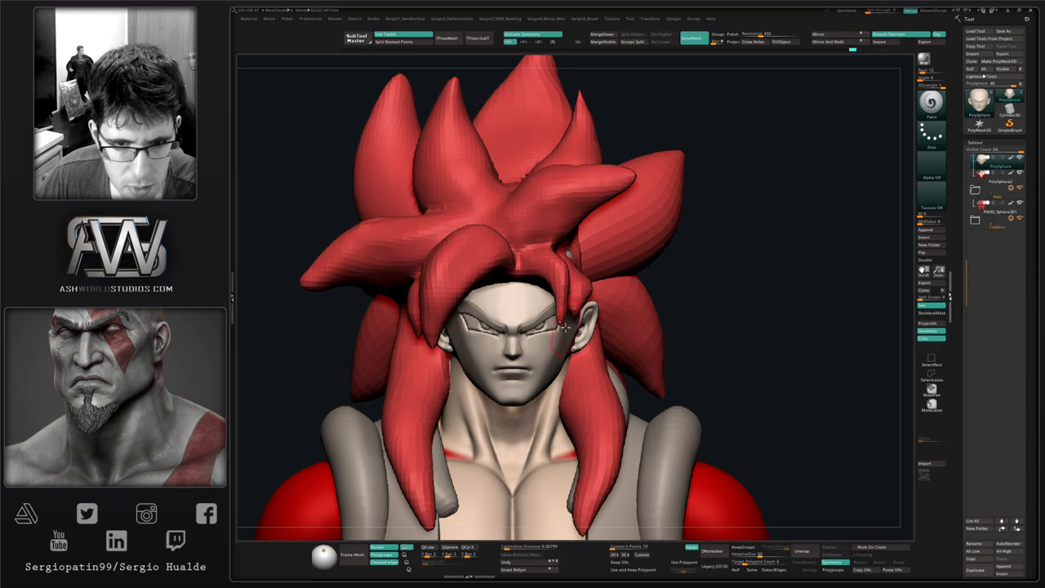
key("space")
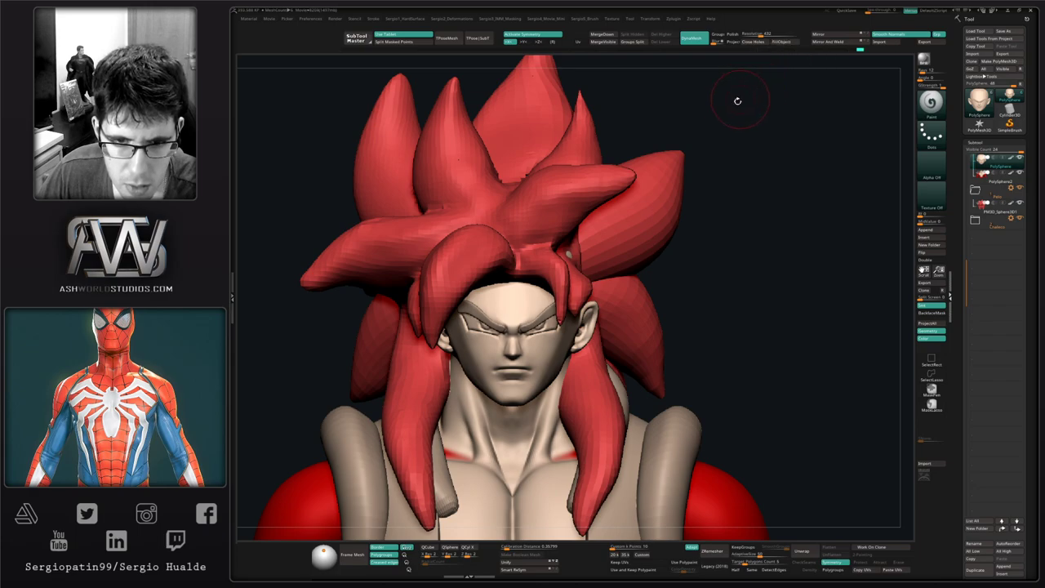
right_click_drag(556, 377, 564, 301, "alt")
key("space")
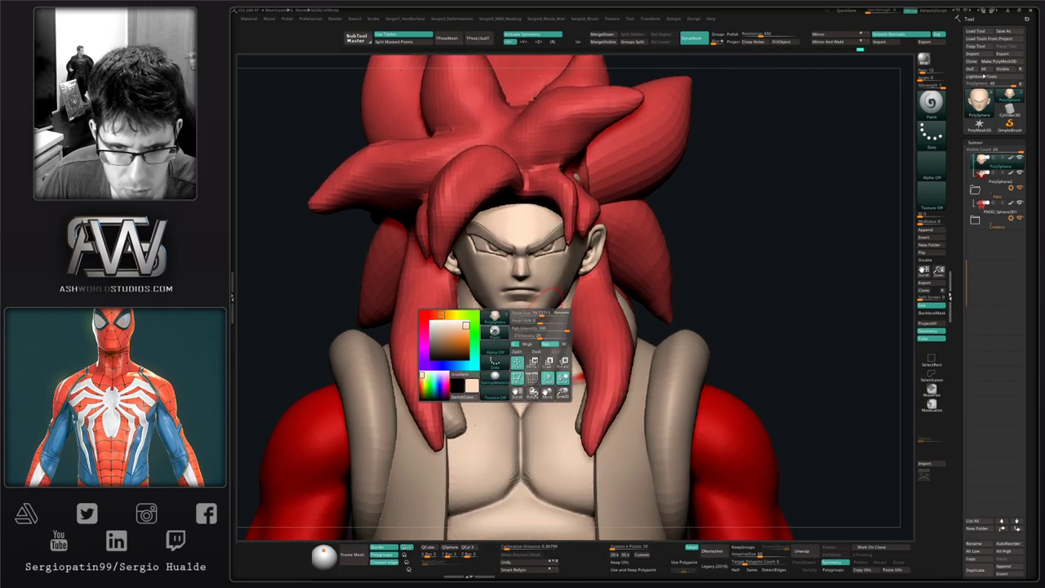
left_click(437, 314)
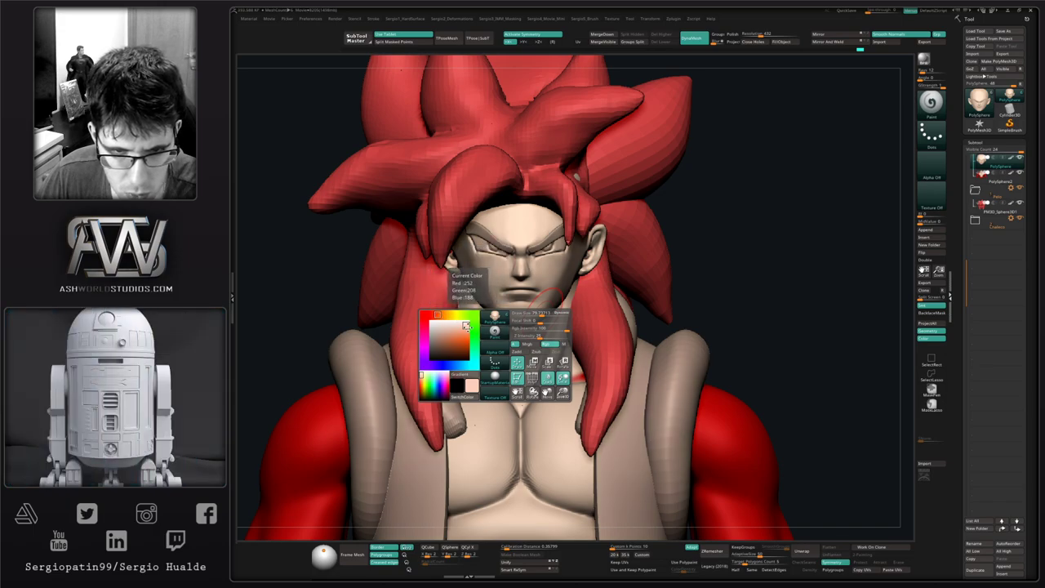
left_click(465, 326)
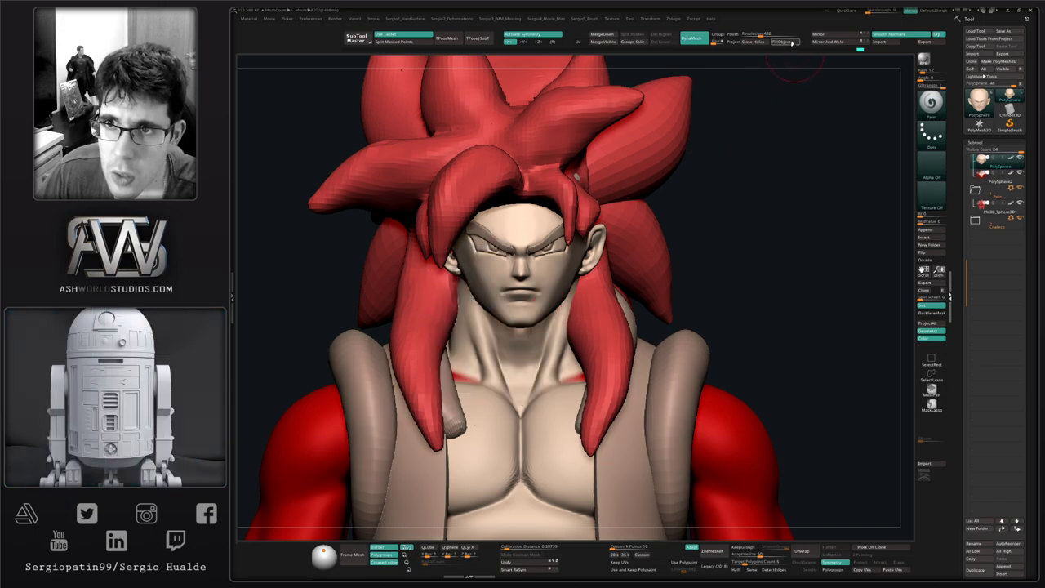
Isolate the torso and paint the peach skin tone over its neck, upper back, chest and abdominal muscles.
left_click(552, 330, "alt")
key("alt+shift+s")
mouse_move(552, 334)
right_mouse_down("ctrl")
mouse_move(565, 306)
mouse_move(542, 342)
right_mouse_up("ctrl")
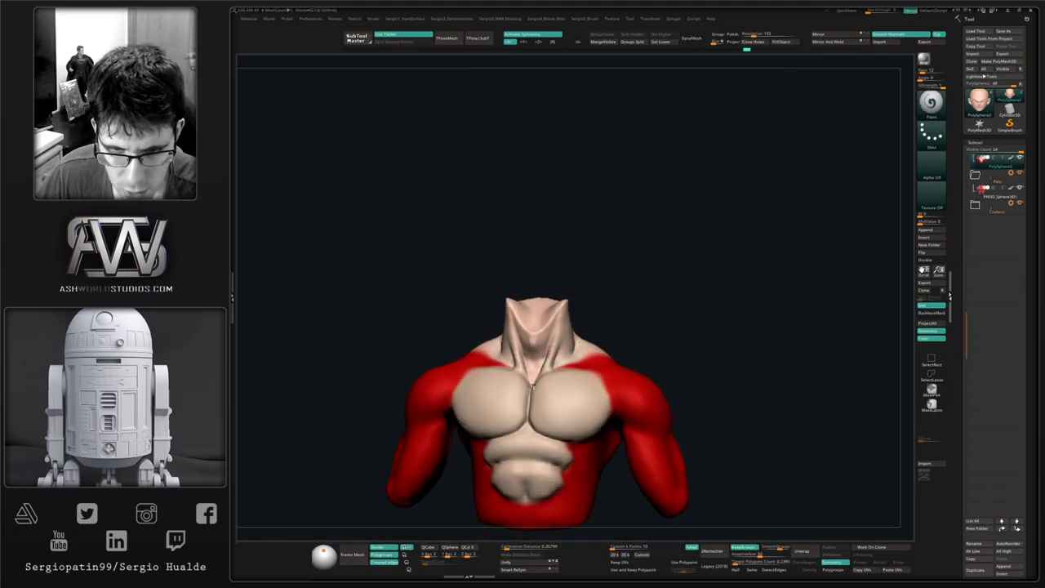
right_click_drag(514, 406, 515, 389)
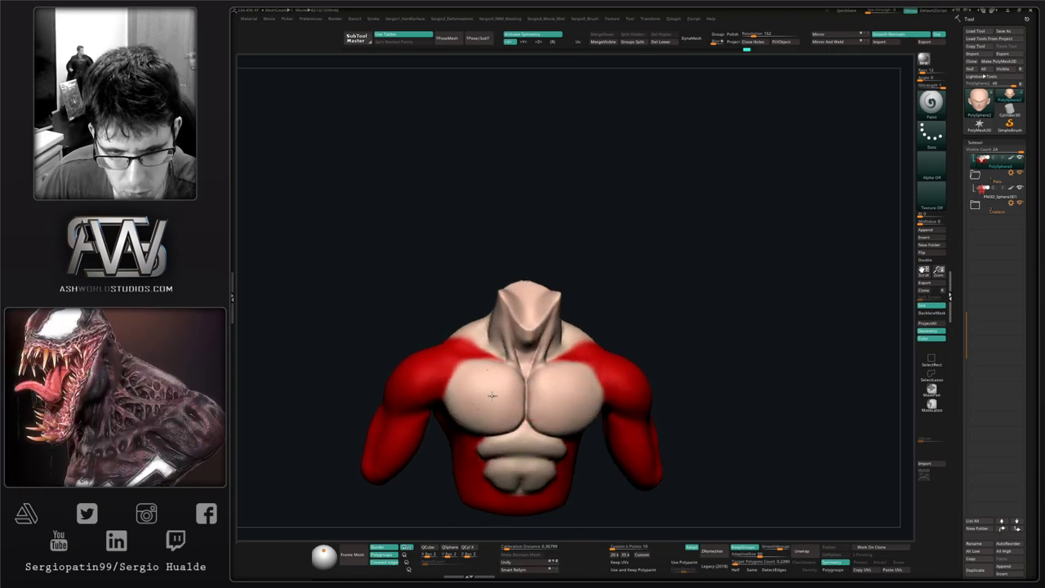
right_click_drag(523, 420, 481, 390)
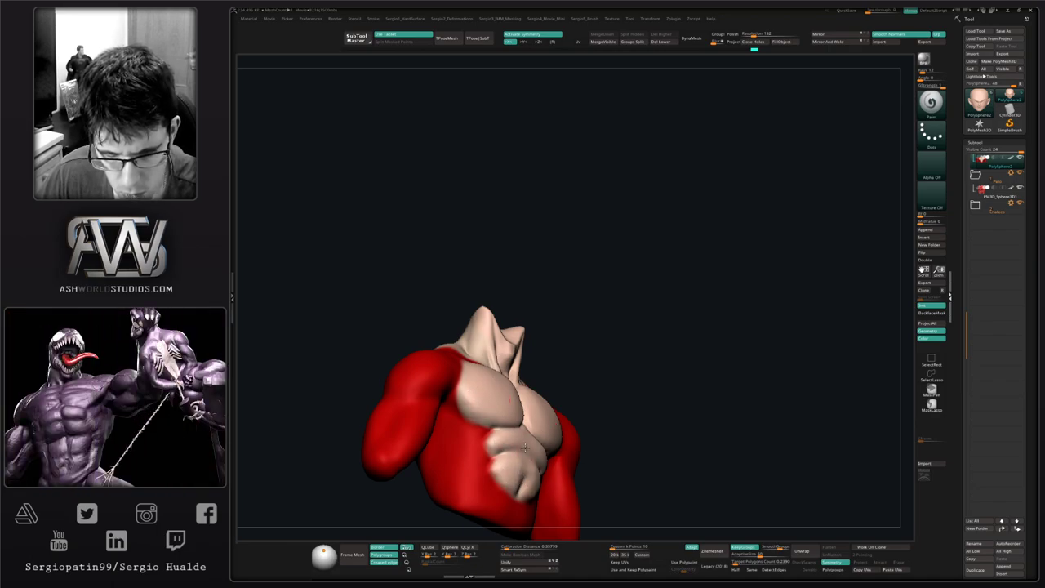
mouse_move(524, 410)
right_mouse_down()
mouse_move(504, 395)
mouse_move(531, 377)
mouse_move(513, 393)
mouse_move(532, 394)
right_mouse_up()
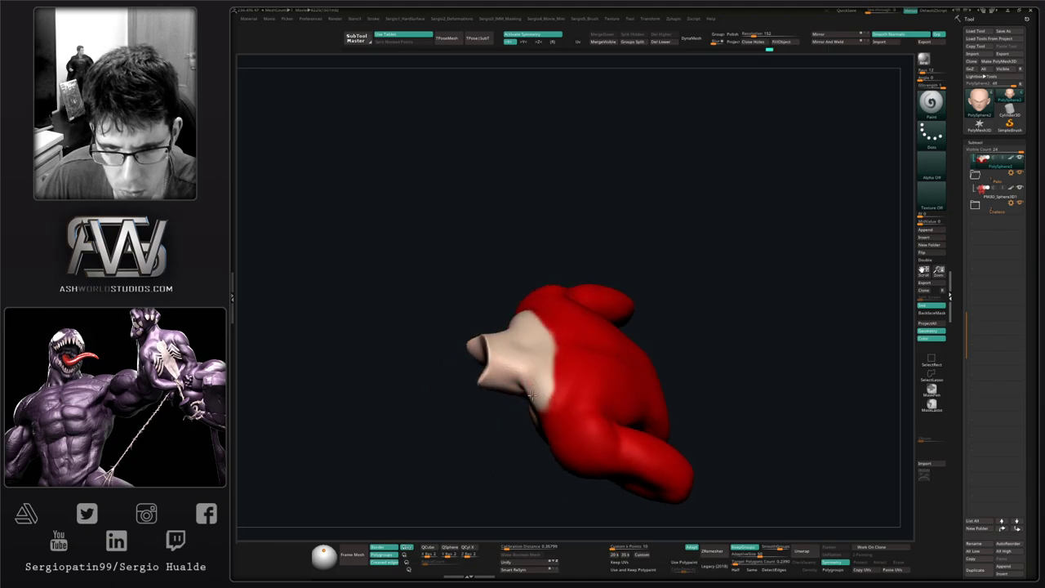
left_click_drag(544, 386, 546, 376)
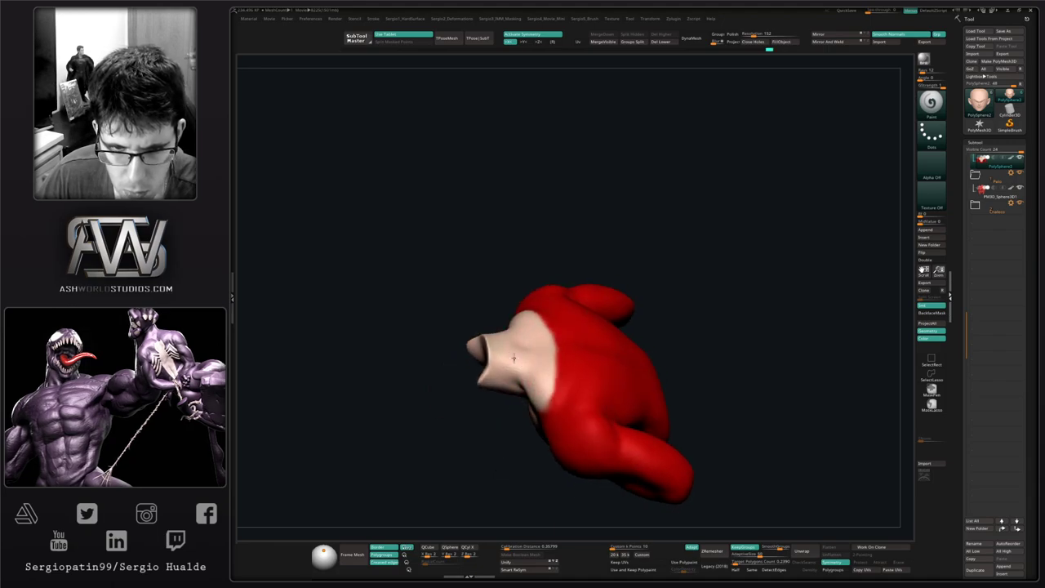
right_click_drag(493, 358, 536, 387)
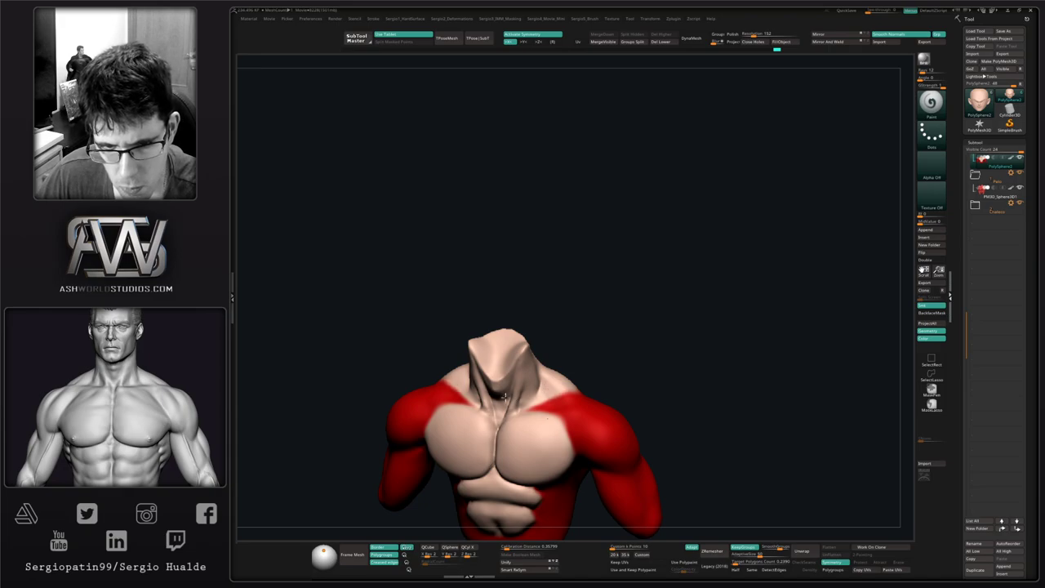
right_click_drag(514, 430, 533, 389)
key("s")
right_click_drag(532, 443, 545, 398, "ctrl")
Select the vest and fill it with a medium blue.
left_click(551, 399, "alt")
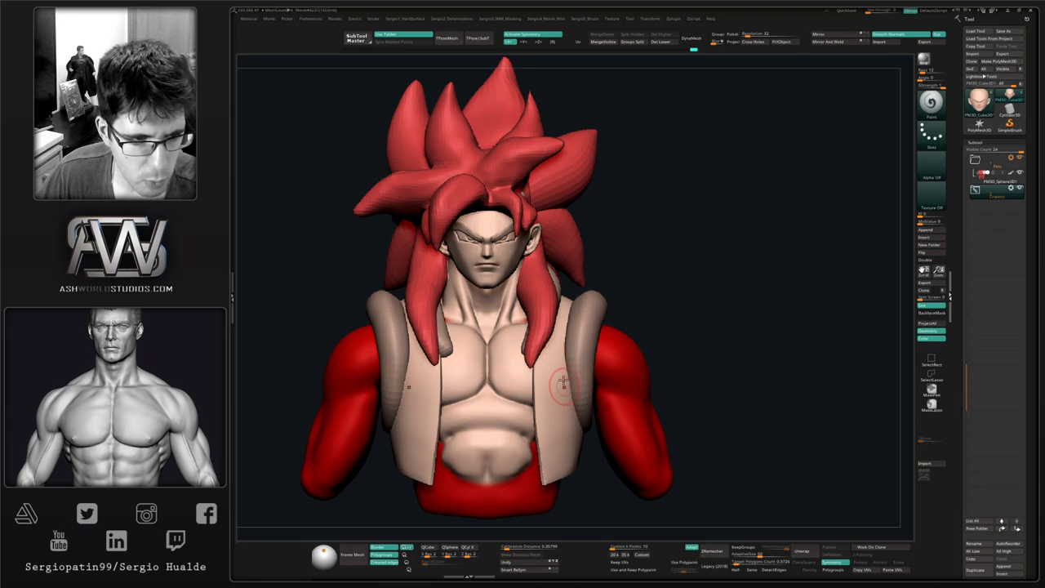
key("space")
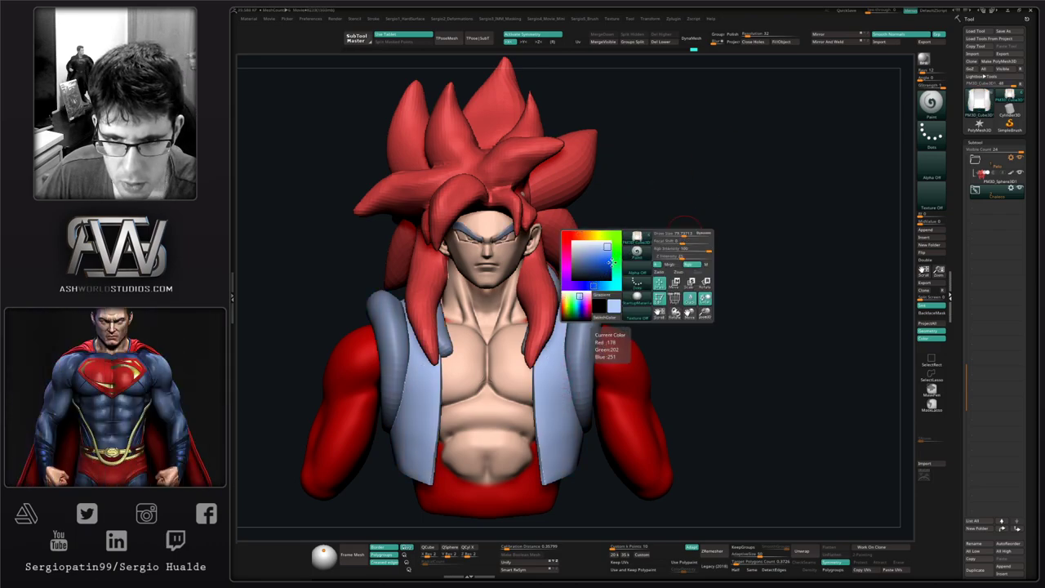
left_click(602, 255)
left_click(605, 257)
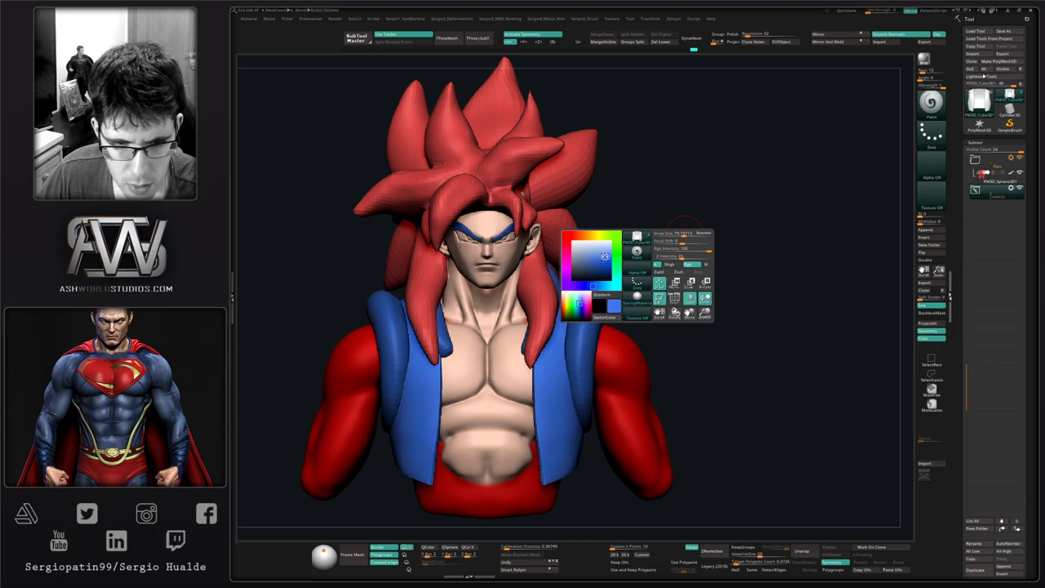
left_click(602, 260)
left_click(597, 257)
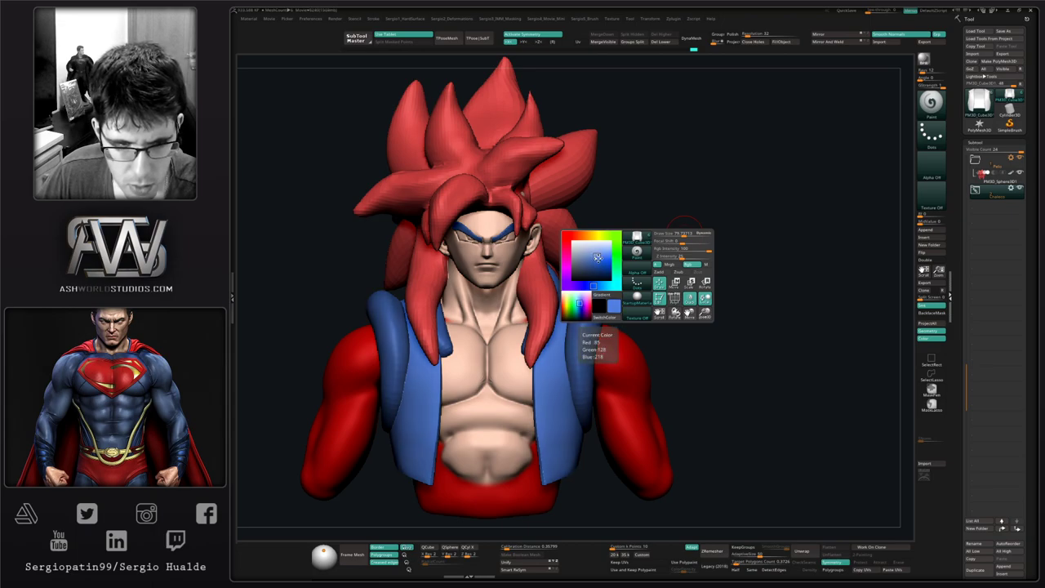
left_click_drag(597, 257, 596, 256)
left_click(597, 258)
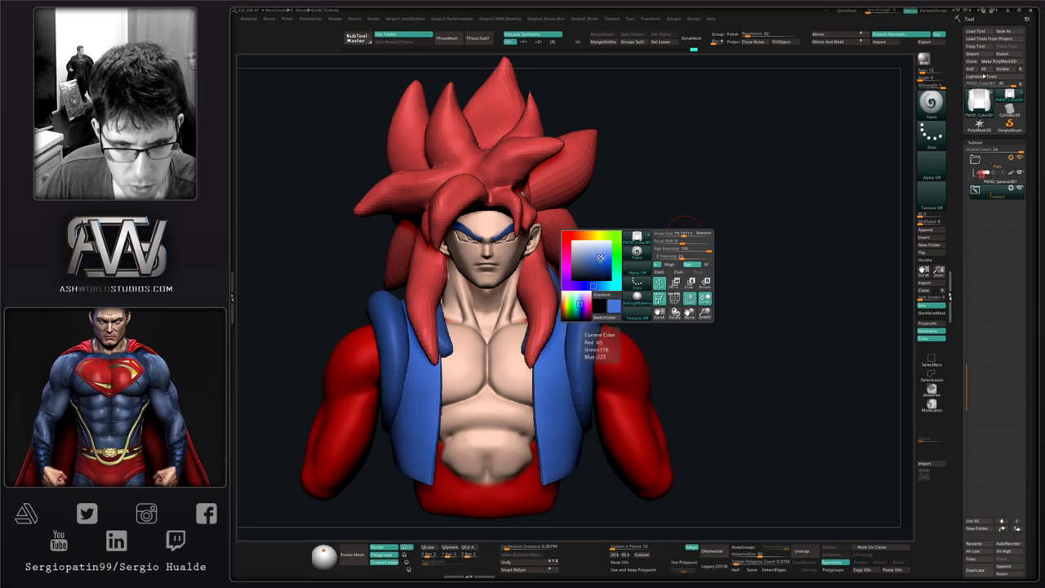
left_click(595, 254)
left_click_drag(595, 254, 597, 257)
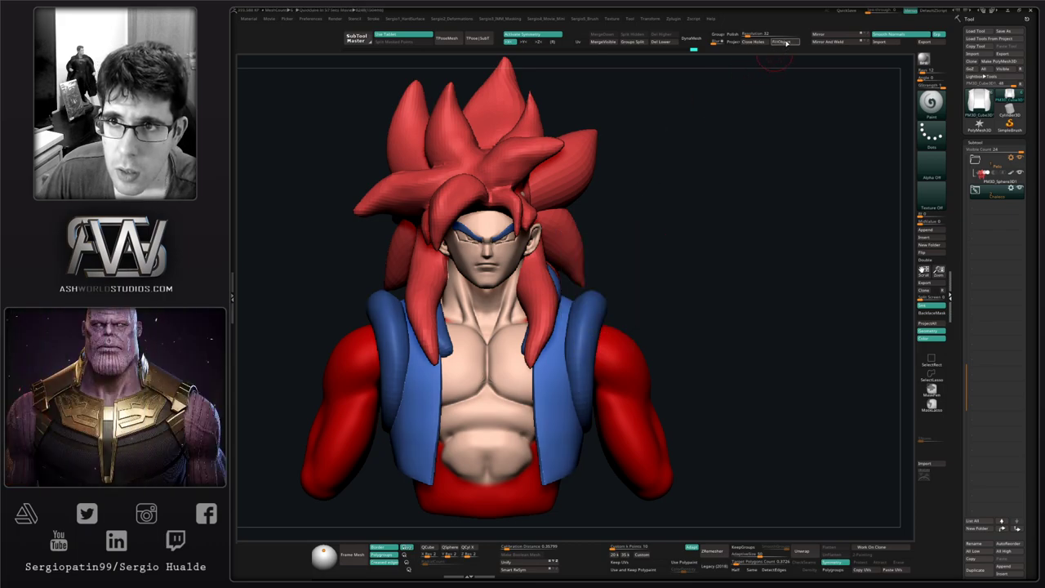
left_click(786, 43)
Select the padded trim around the vest's shoulders and fill it with a golden orange.
left_click(577, 319, "alt")
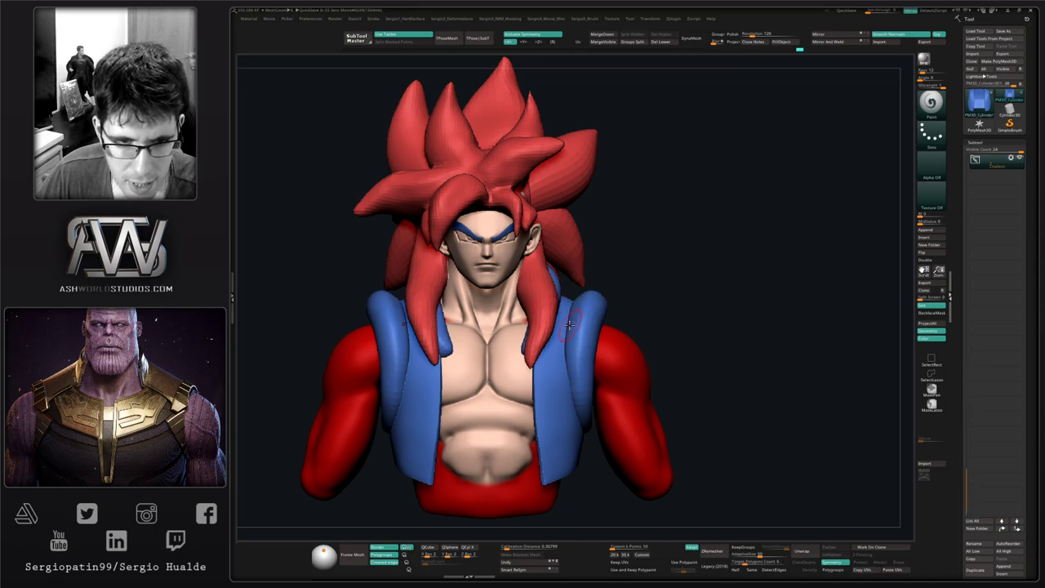
key("space")
left_click(466, 325)
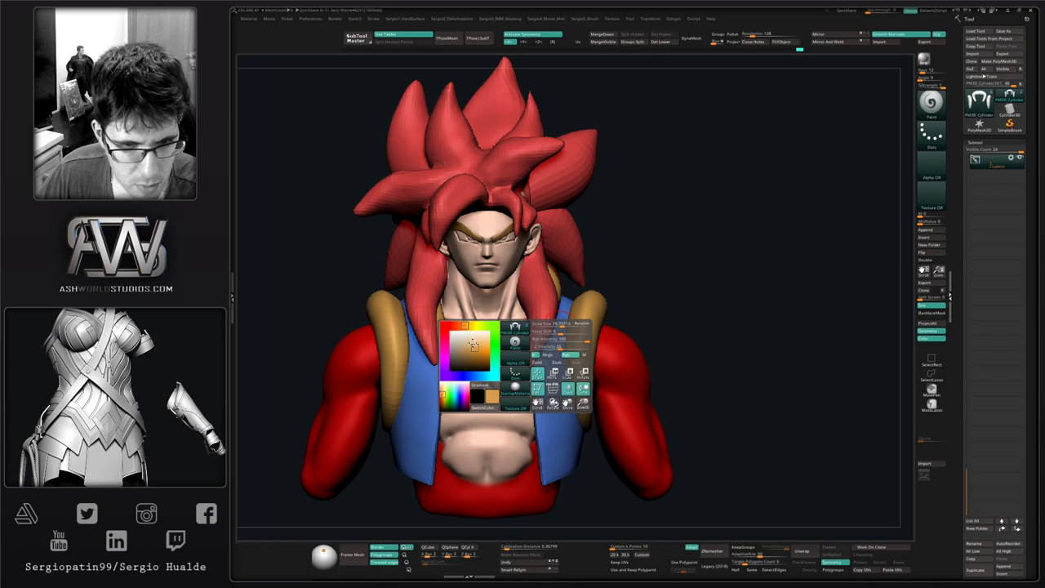
left_click(486, 343)
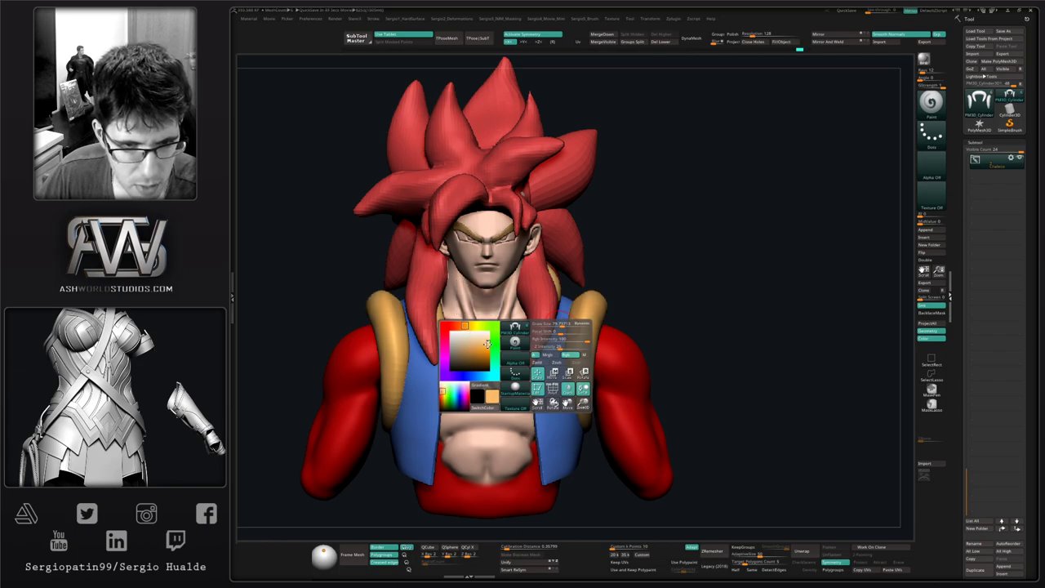
left_click(487, 347)
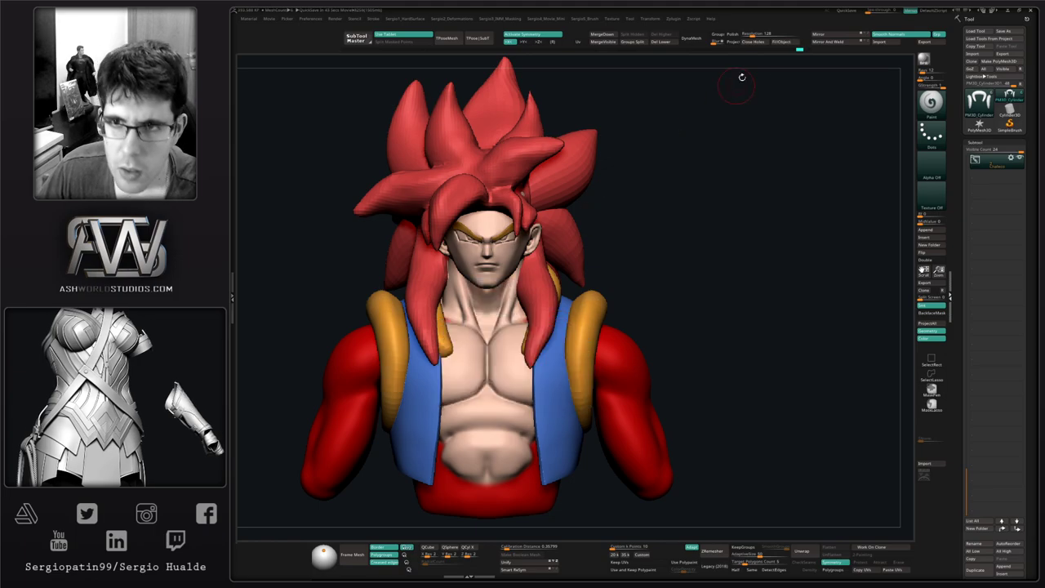
left_click(784, 43)
Isolate the head and paint both eyeballs white with symmetry on.
right_click_drag(477, 373, 525, 318, "alt")
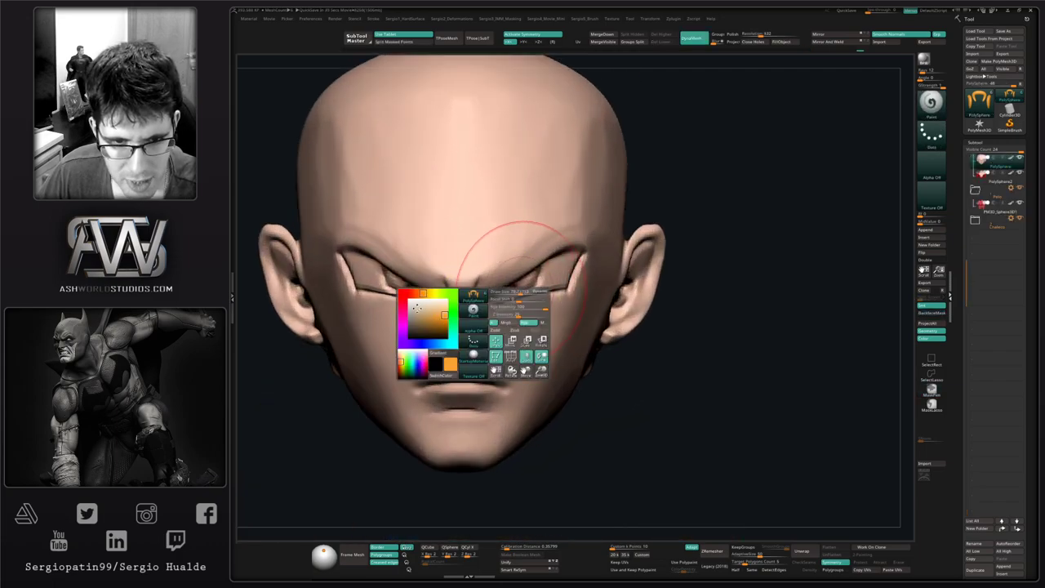
left_click(410, 298)
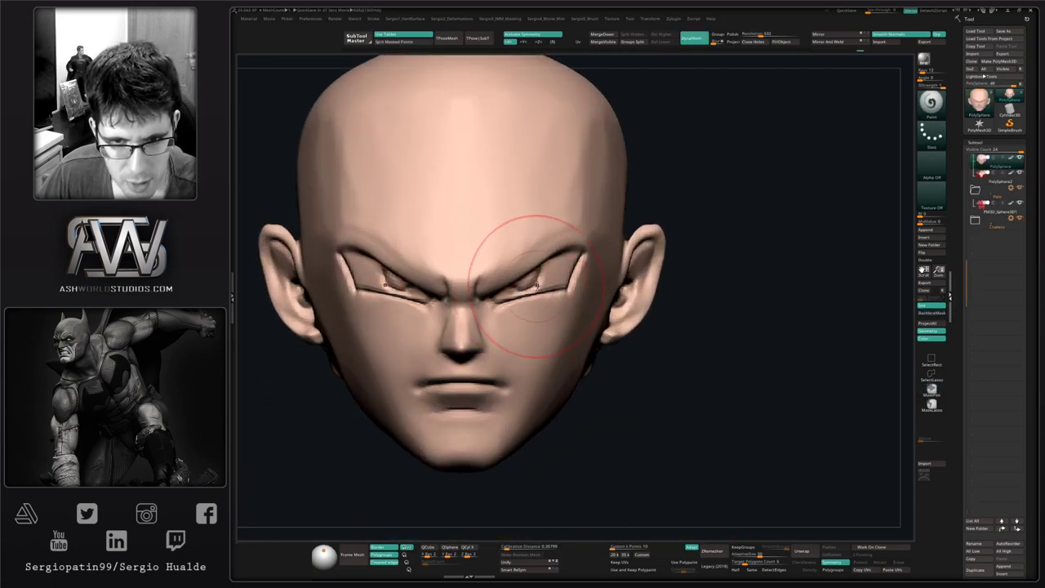
mouse_move(543, 285)
right_mouse_down()
mouse_move(526, 272)
mouse_move(516, 285)
right_mouse_up()
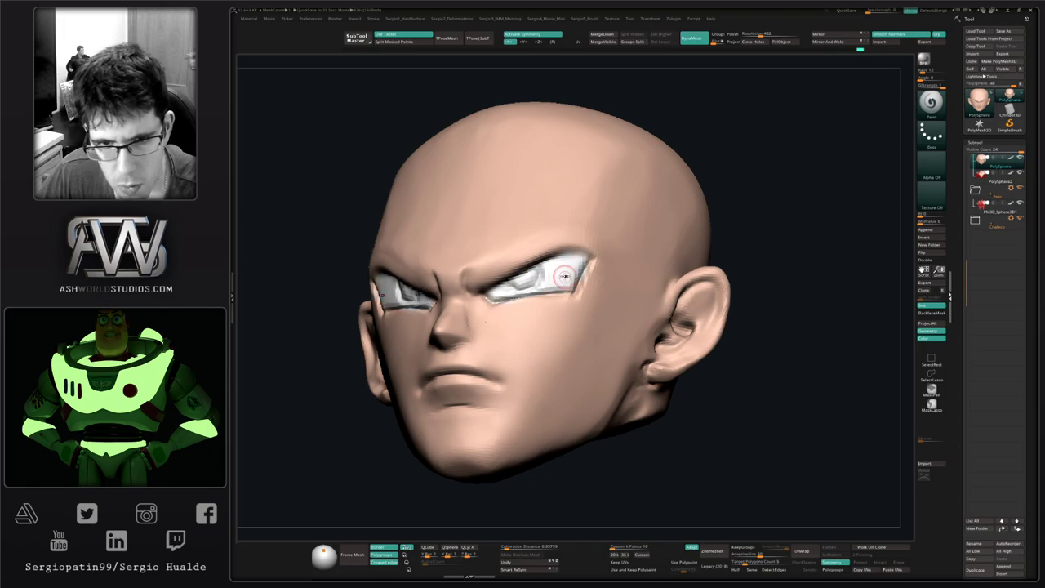
right_click_drag(564, 276, 535, 282)
Paint the irises bright cyan blue and bring the rest of the character back into view.
key("space")
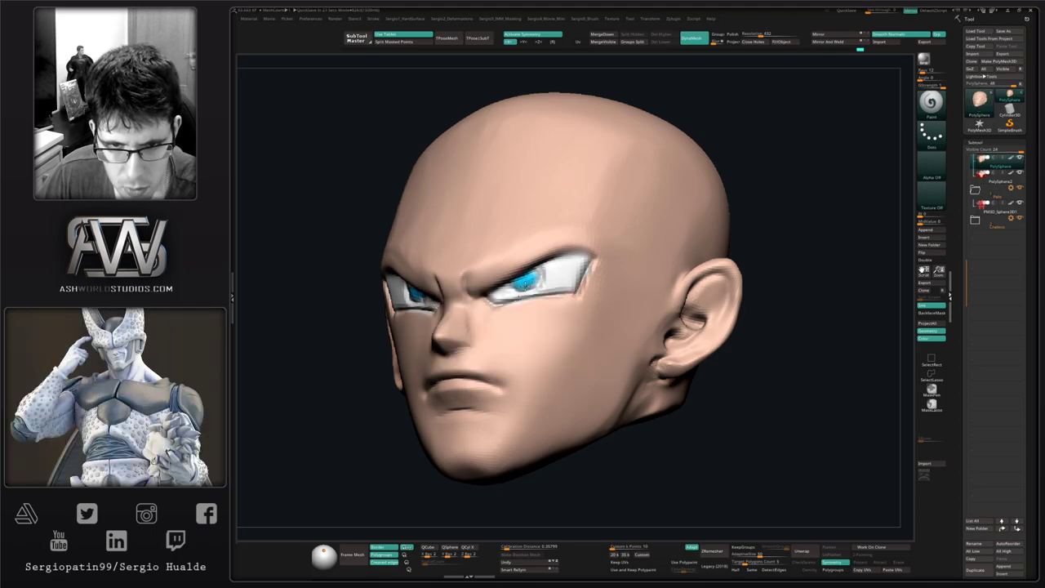
mouse_move(517, 313)
right_mouse_down()
mouse_move(511, 359)
mouse_move(506, 322)
right_mouse_up()
right_click_drag(506, 321, 499, 298, "ctrl")
key("alt+s")
mouse_move(499, 298)
right_mouse_down()
mouse_move(491, 305)
mouse_move(506, 292)
right_mouse_up()
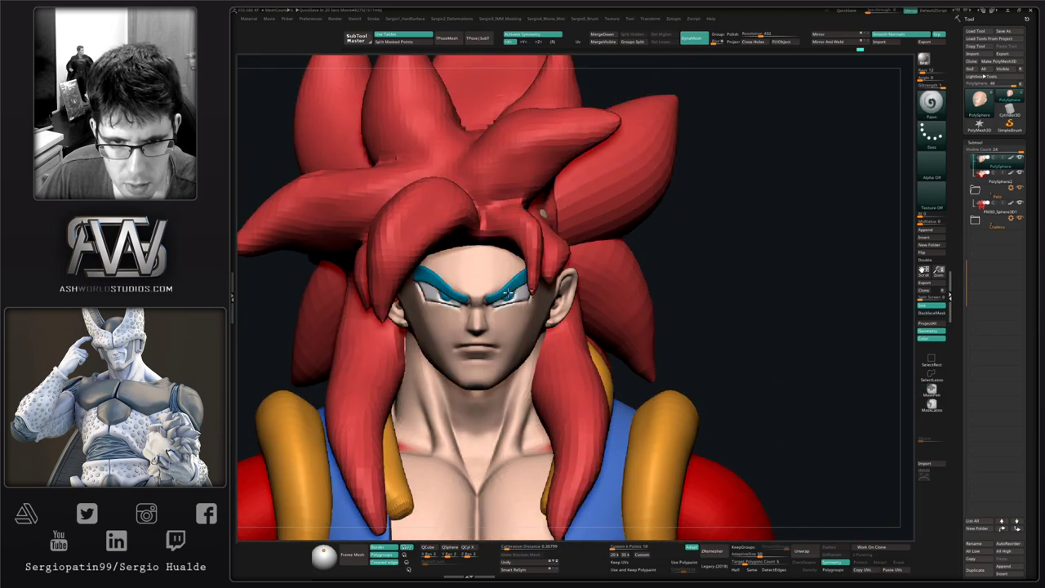
Fill the eyebrows with the hair's red, sampled from the model in flat colour display, and return to the shaded view.
left_click(507, 291, "alt")
key("ctrl+shift+f")
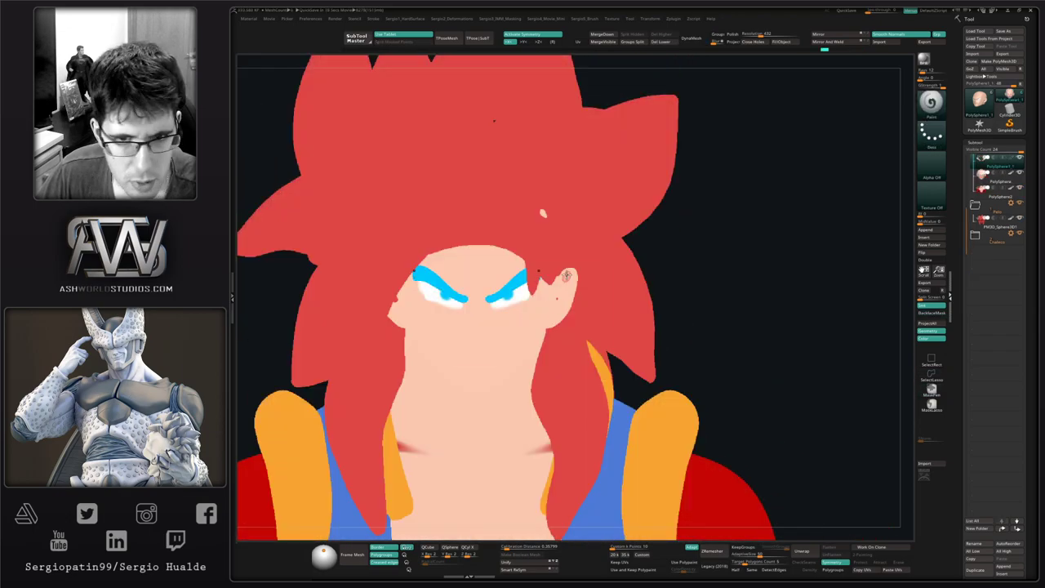
key("space")
left_click_drag(501, 297, 575, 236)
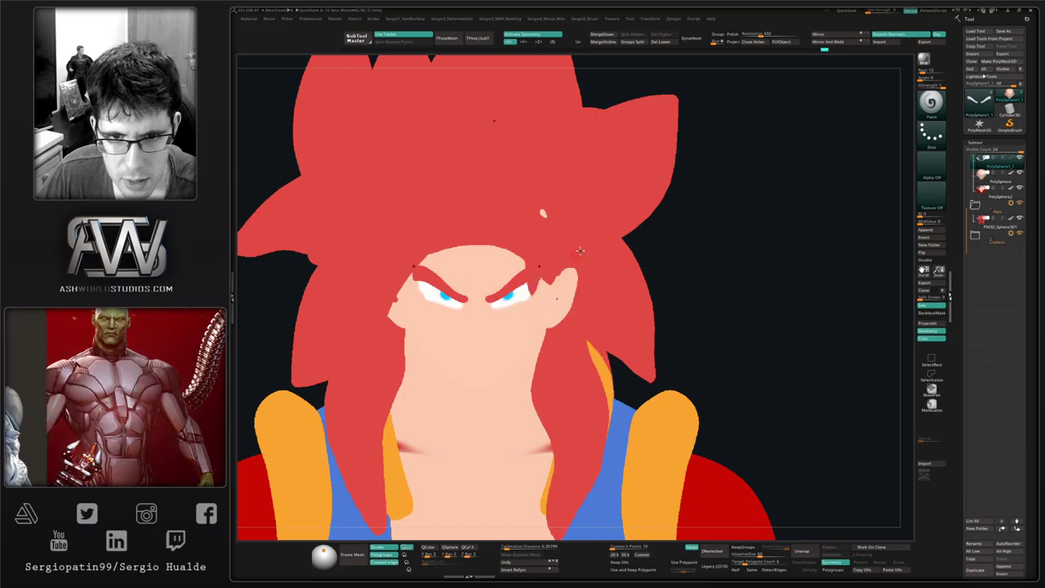
left_click(781, 43)
right_click_drag(625, 302, 621, 256, "ctrl")
key("alt+s")
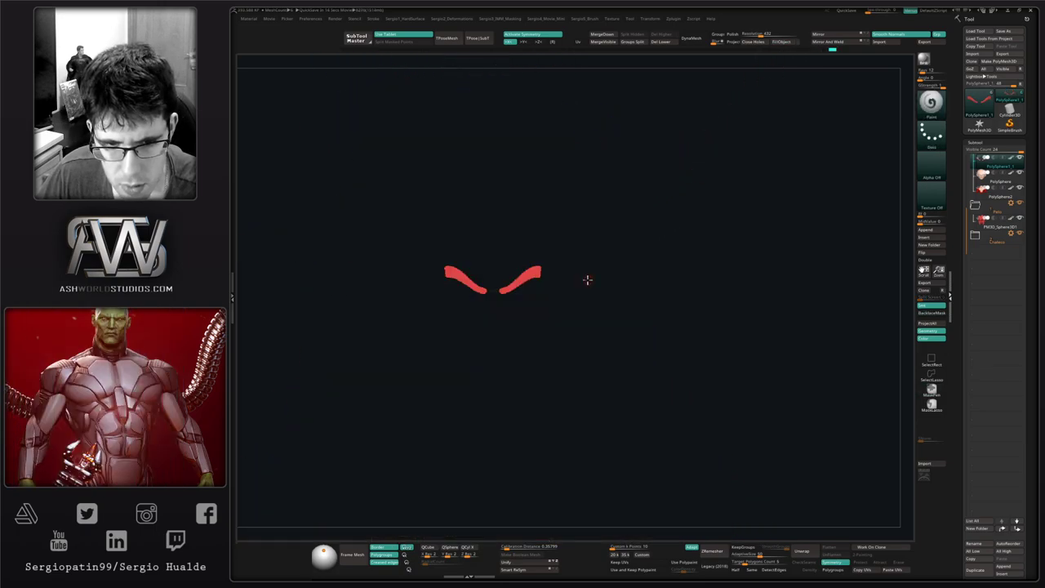
key("alt+s")
key("ctrl+shift+f")
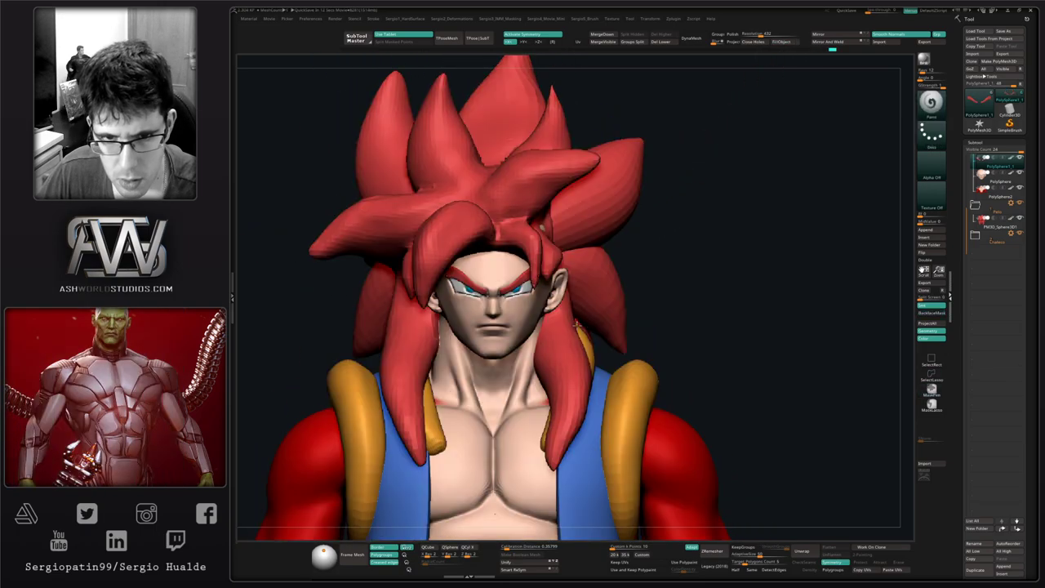
Select the head mesh and adjust the side of the face and jaw with a resized Move brush.
mouse_move(579, 320)
right_mouse_down("ctrl")
mouse_move(568, 274)
mouse_move(632, 294)
mouse_move(627, 337)
mouse_move(538, 343)
mouse_move(555, 325)
right_mouse_up("ctrl")
left_click(559, 315, "alt")
key("b")
key("m")
key("v")
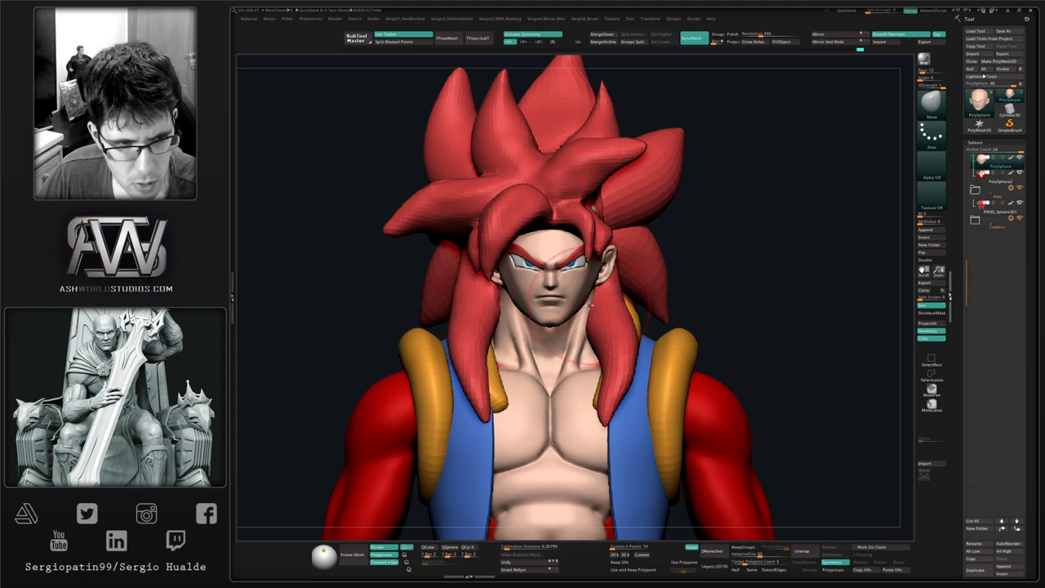
key("s")
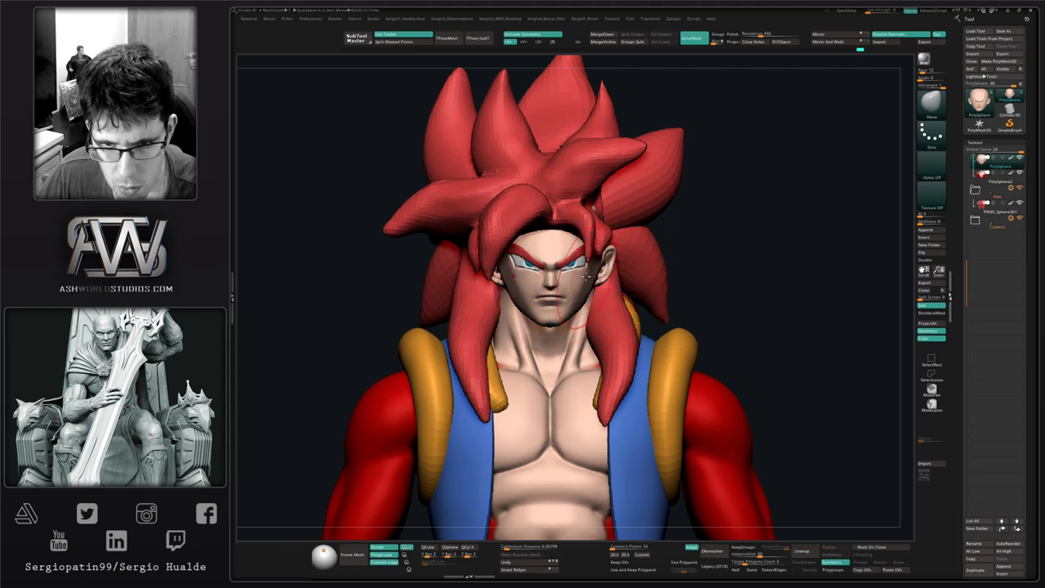
key("s")
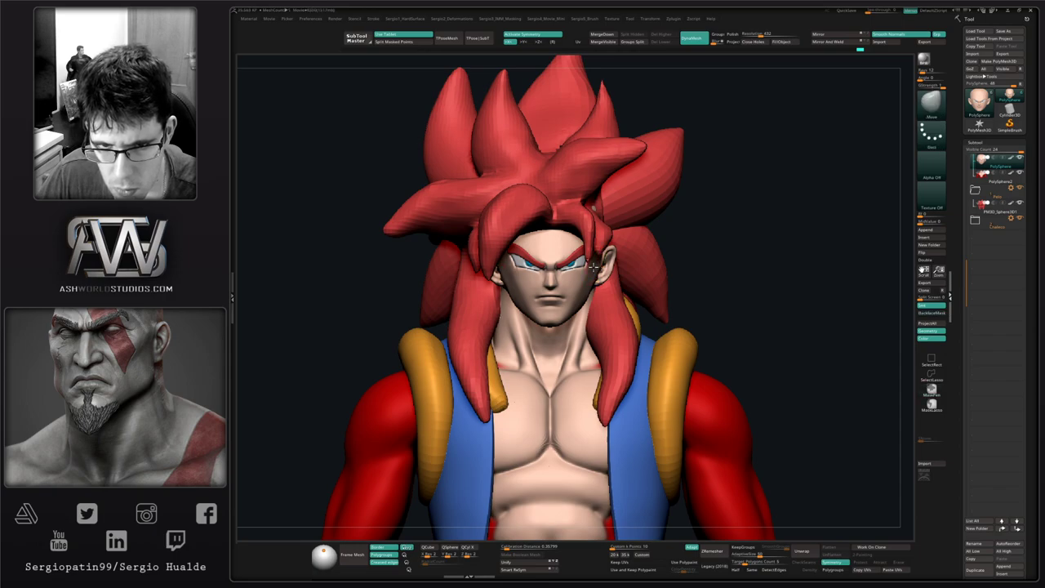
mouse_move(590, 311)
right_mouse_down()
mouse_move(587, 294)
mouse_move(544, 268)
mouse_move(568, 275)
right_mouse_up()
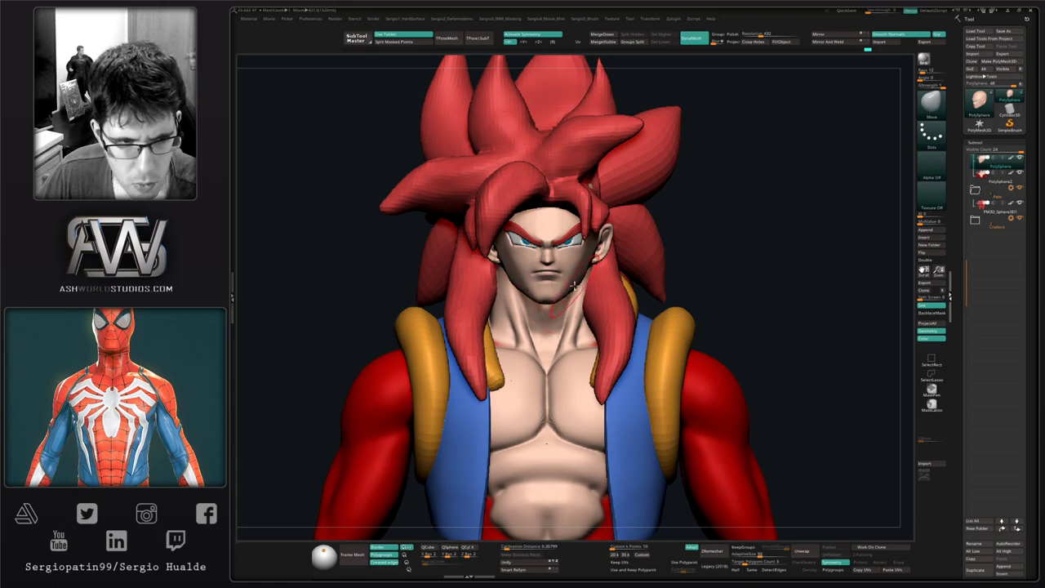
Refine the jawline near the chin with the Move brush, checking the face in three-quarter and front views.
mouse_move(574, 286)
right_mouse_down("ctrl")
mouse_move(581, 302)
mouse_move(558, 290)
right_mouse_up("ctrl")
key("s")
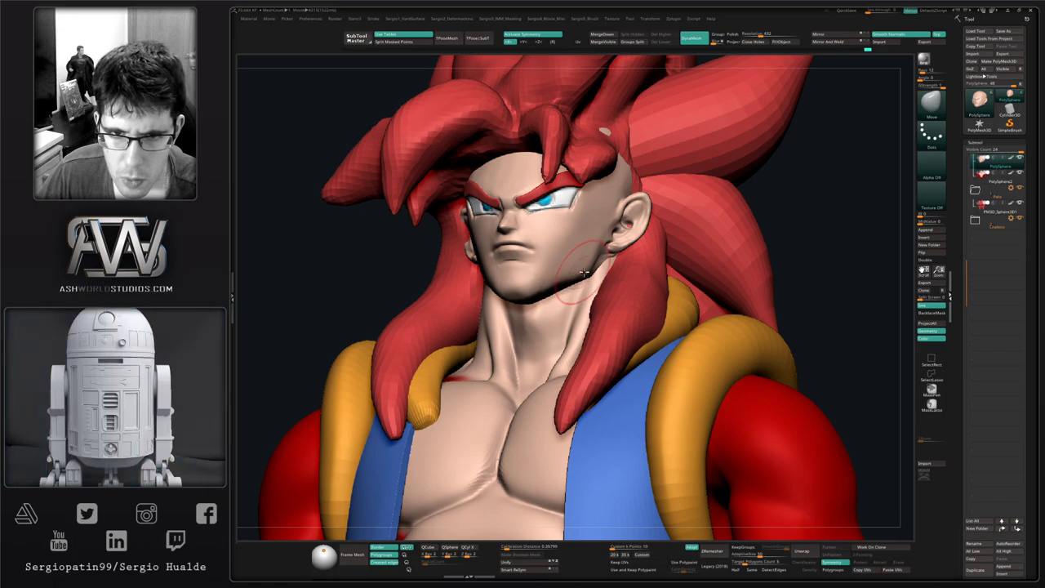
right_click_drag(542, 286, 594, 288, "shift")
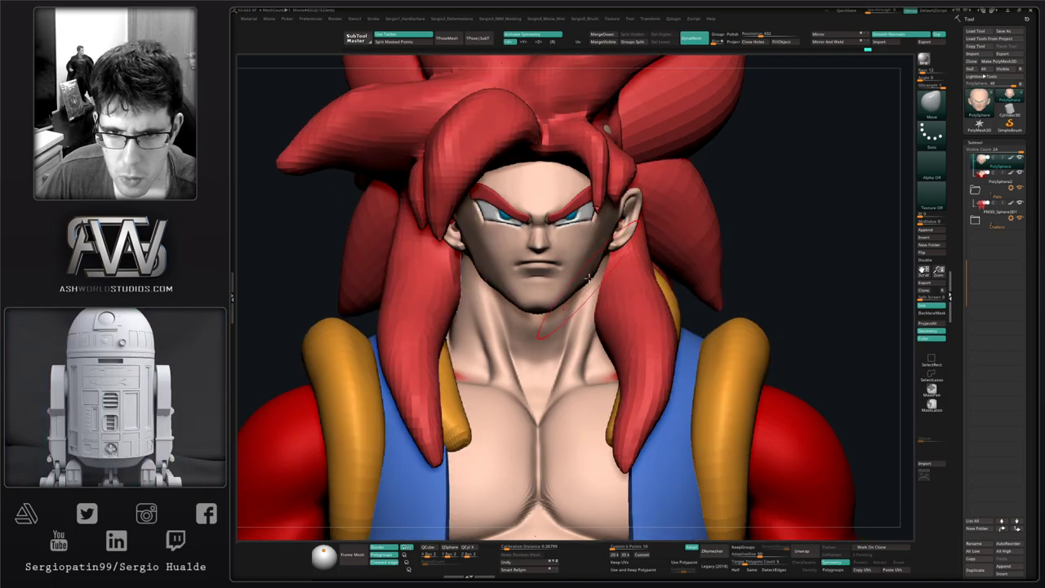
key("s")
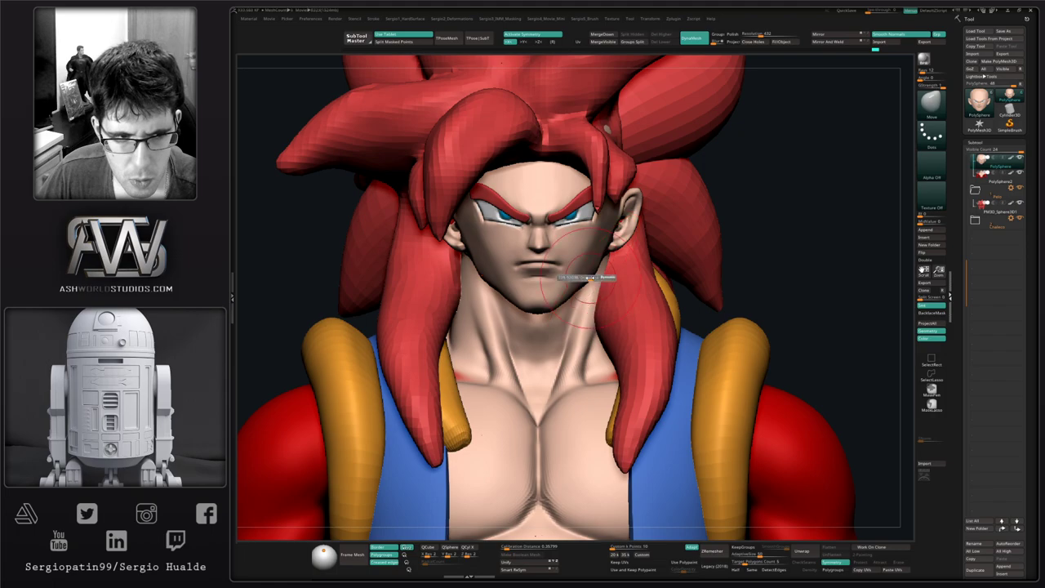
mouse_move(618, 276)
right_mouse_down()
mouse_move(593, 274)
mouse_move(573, 303)
mouse_move(583, 303)
right_mouse_up()
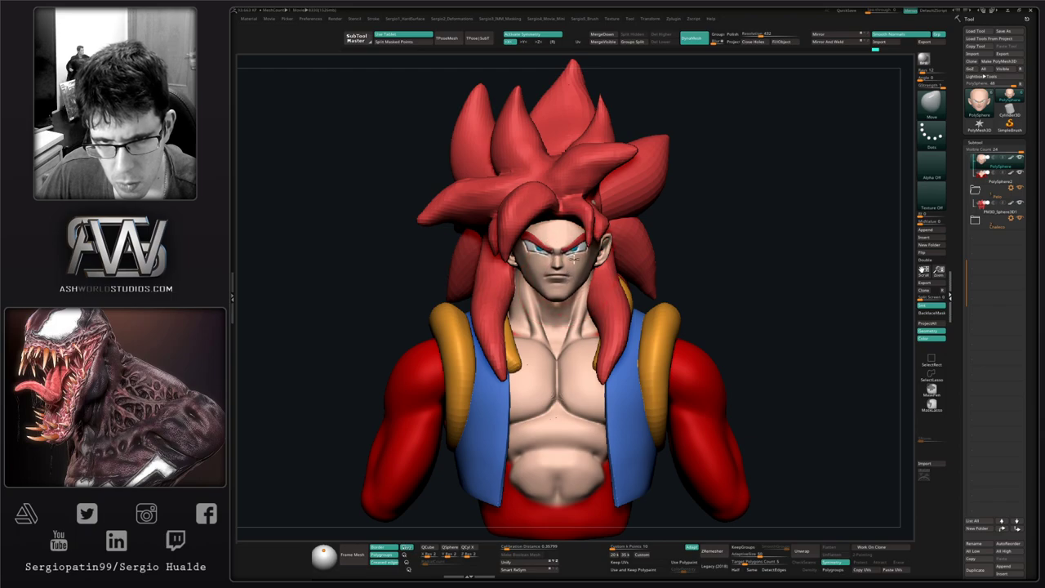
mouse_move(572, 259)
right_mouse_down()
mouse_move(590, 253)
mouse_move(578, 277)
right_mouse_up()
key("w")
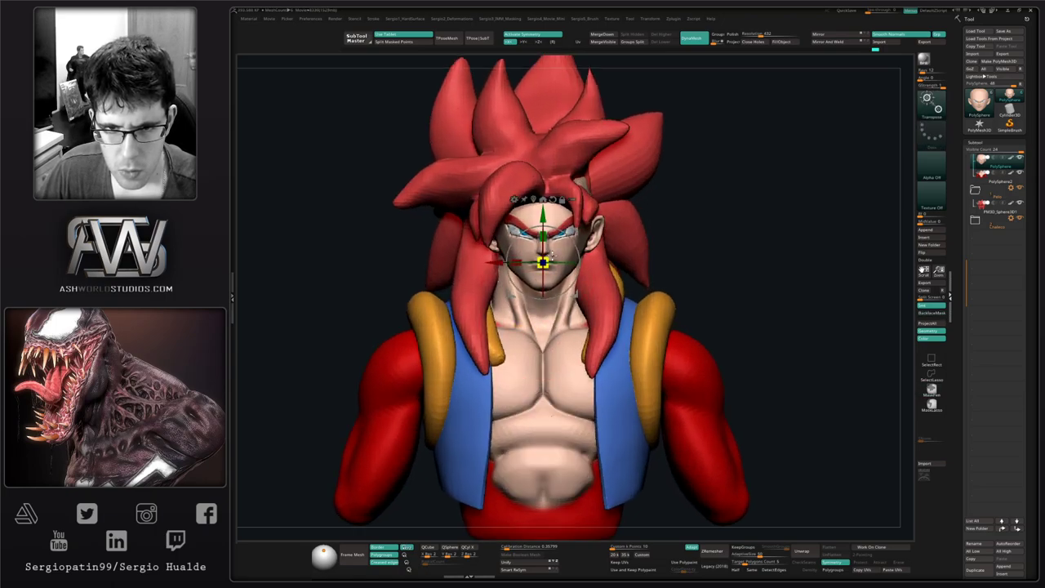
left_click(544, 200)
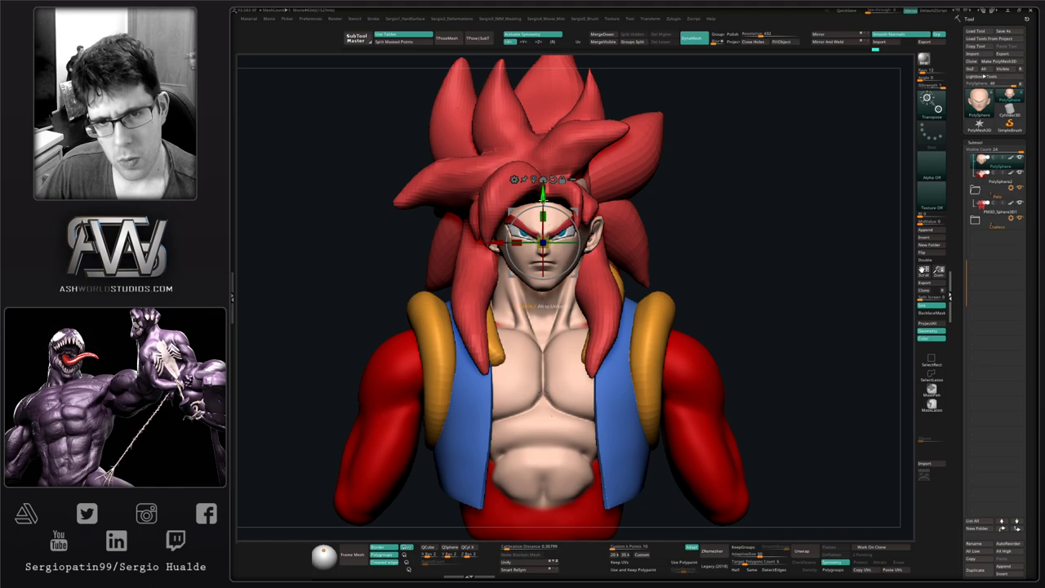
key("q")
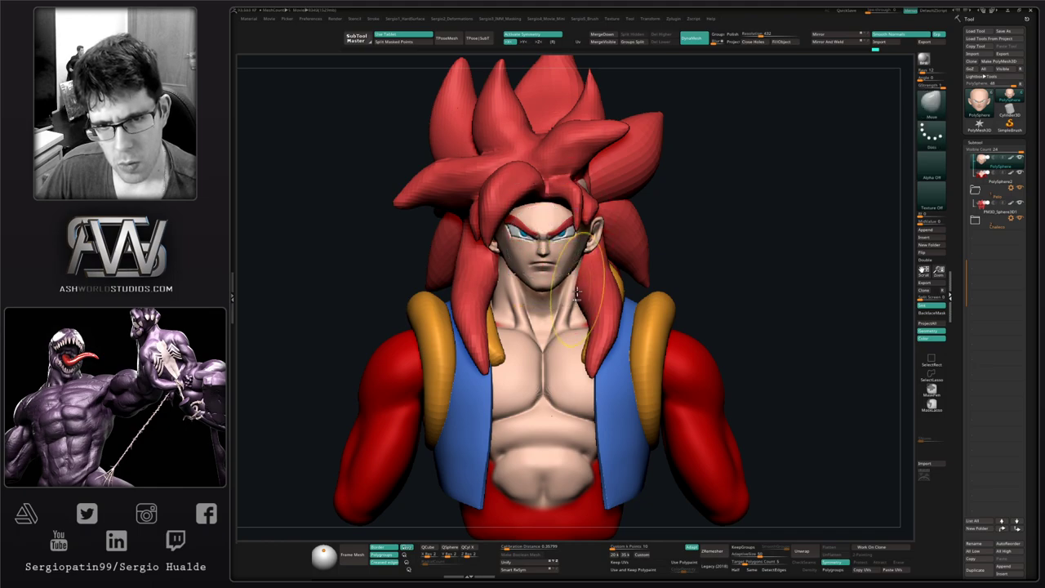
Select the body mesh and examine the proportions of the face, neck and chest from the front.
mouse_move(578, 295)
right_mouse_down("ctrl")
mouse_move(639, 215)
mouse_move(616, 219)
mouse_move(554, 310)
mouse_move(567, 296)
mouse_move(559, 267)
right_mouse_up("ctrl")
left_click(494, 305, "alt")
right_click(495, 305)
mouse_move(656, 225)
right_mouse_down()
mouse_move(554, 260)
mouse_move(633, 235)
mouse_move(640, 222)
right_mouse_up()
right_click_drag(628, 183, 612, 300, "alt")
right_click_drag(724, 264, 759, 256)
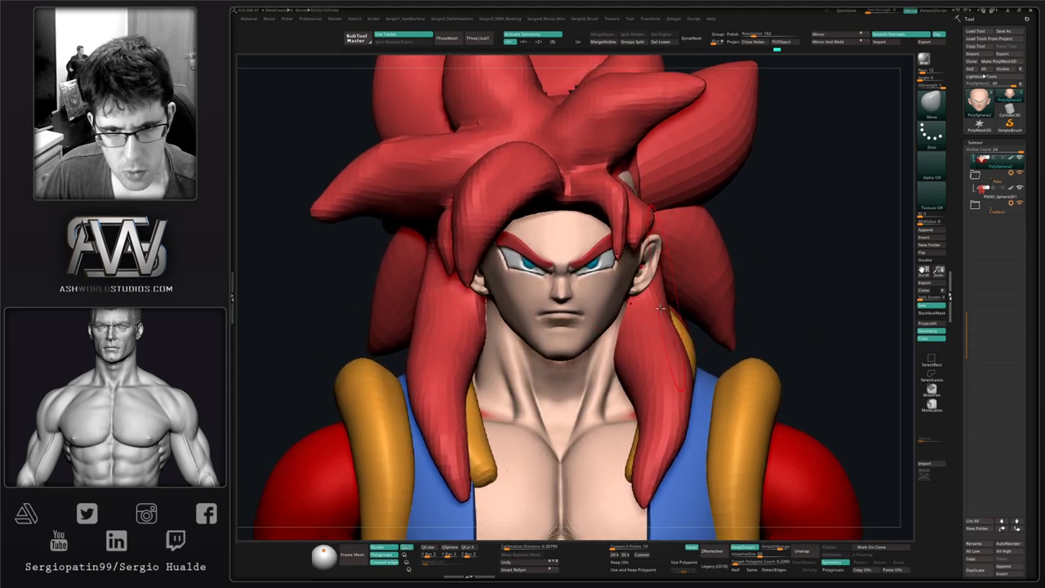
mouse_move(656, 315)
right_mouse_down("ctrl")
mouse_move(622, 296)
mouse_move(622, 308)
right_mouse_up("ctrl")
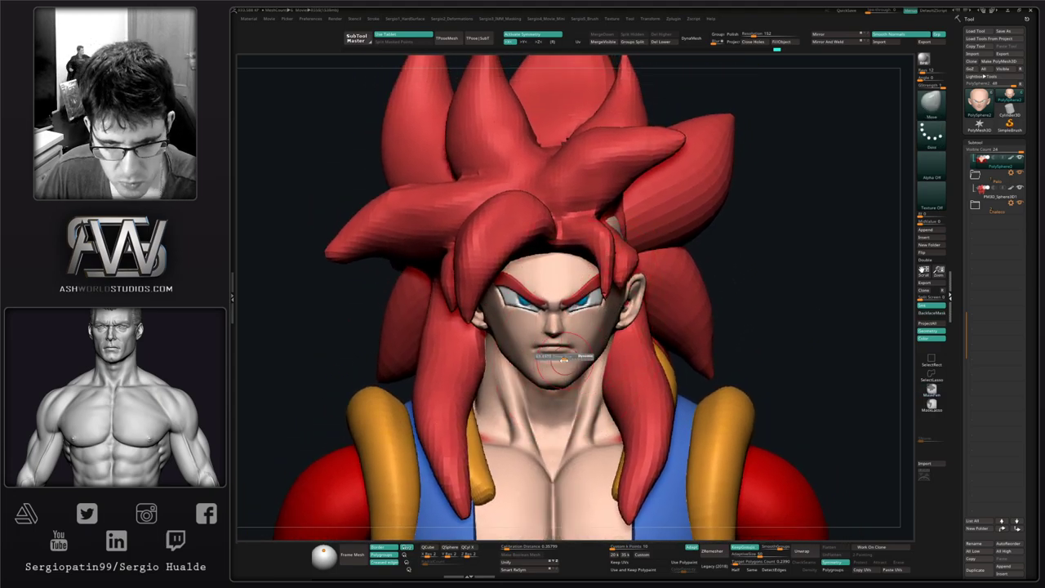
right_click_drag(548, 387, 549, 401, "alt")
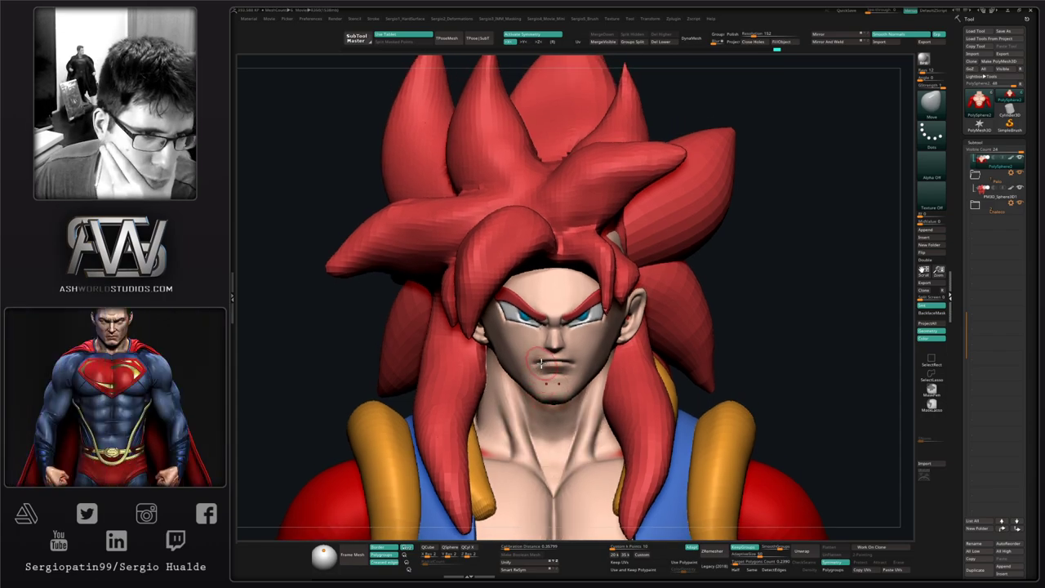
mouse_move(560, 370)
right_mouse_down("ctrl")
mouse_move(600, 361)
mouse_move(594, 381)
mouse_move(622, 364)
right_mouse_up("ctrl")
right_click_drag(676, 390, 681, 366, "alt")
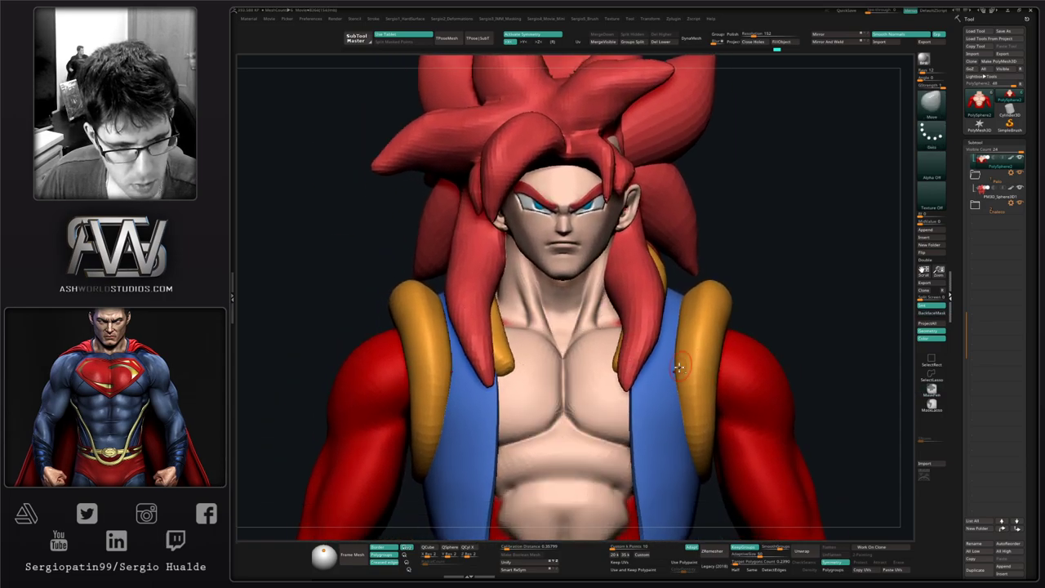
Select the blue vest and adjust its lower outer edge with the Move brush.
left_click(685, 457, "alt")
right_click_drag(683, 447, 643, 300, "alt")
left_click(649, 396, "alt")
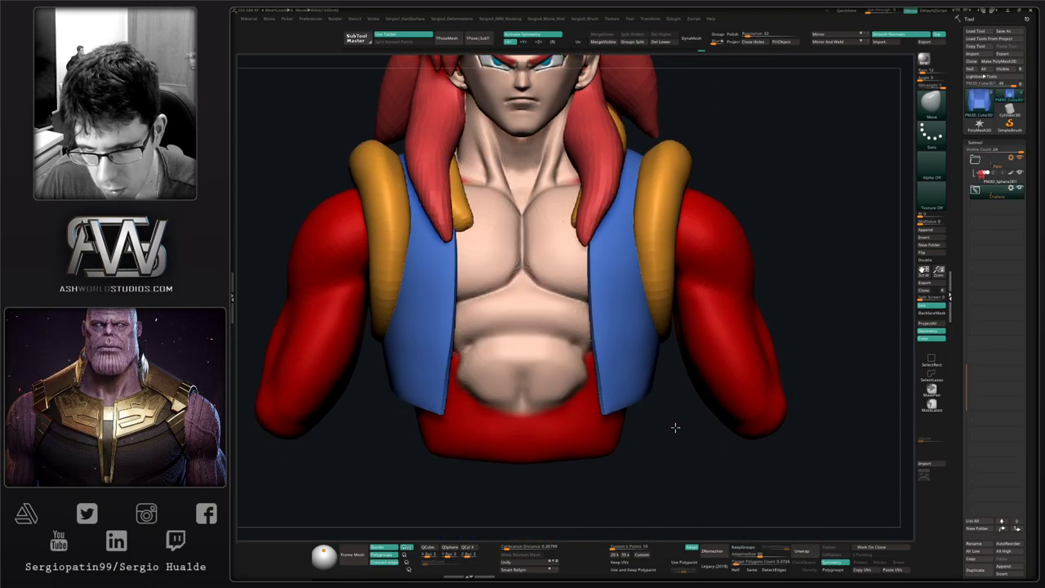
right_click_drag(675, 427, 657, 403)
mouse_move(668, 412)
left_mouse_down()
mouse_move(681, 424)
mouse_move(682, 401)
left_mouse_up()
right_click_drag(667, 405, 683, 446, "shift")
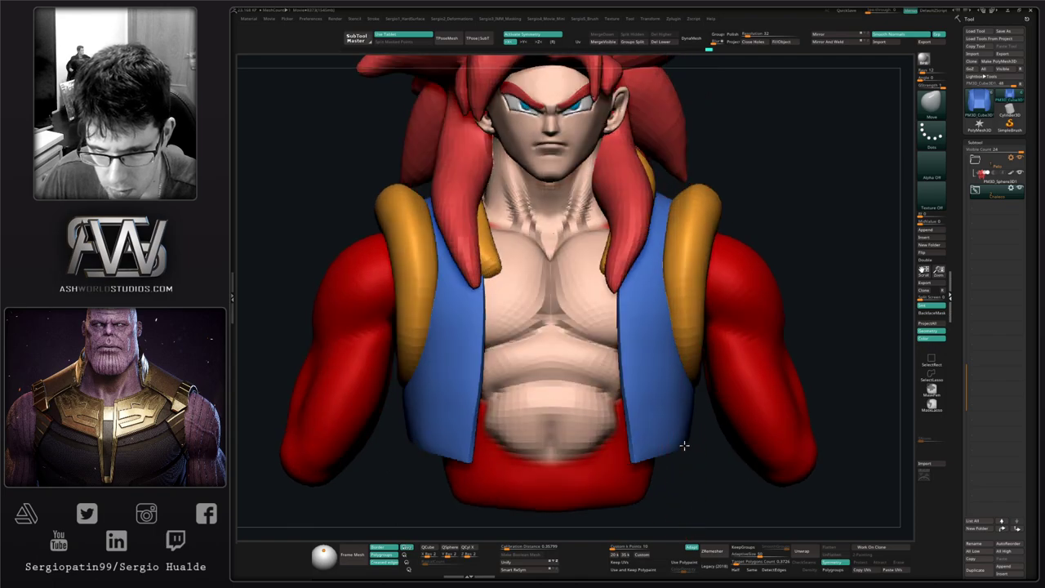
Isolate the body mesh and mask the arms, leaving only the torso's polygroup editable.
left_click(634, 475, "alt")
key("shift+s")
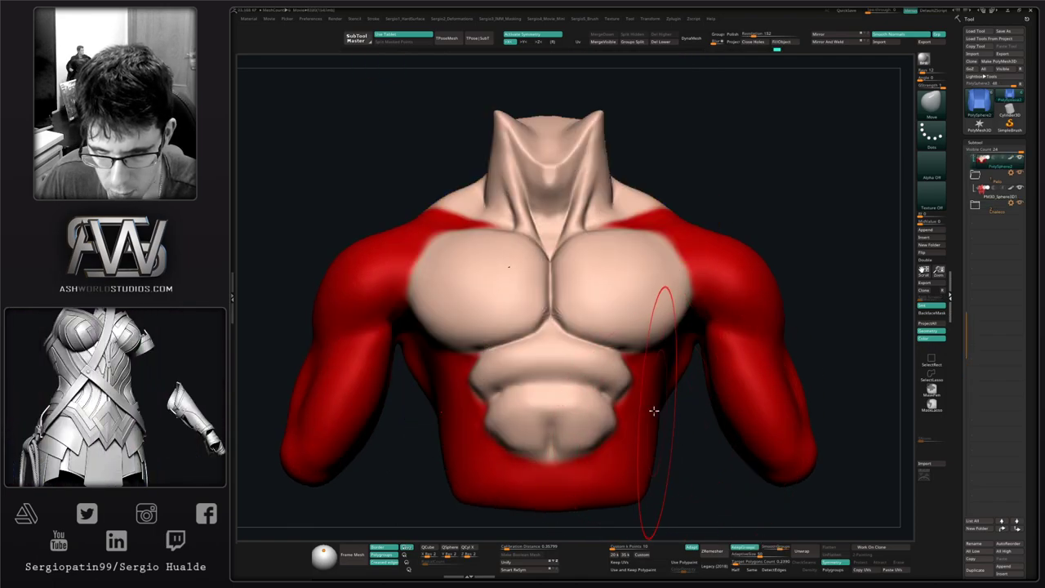
key("shift+f")
key("w")
left_click(637, 424, "ctrl")
key("shift+f")
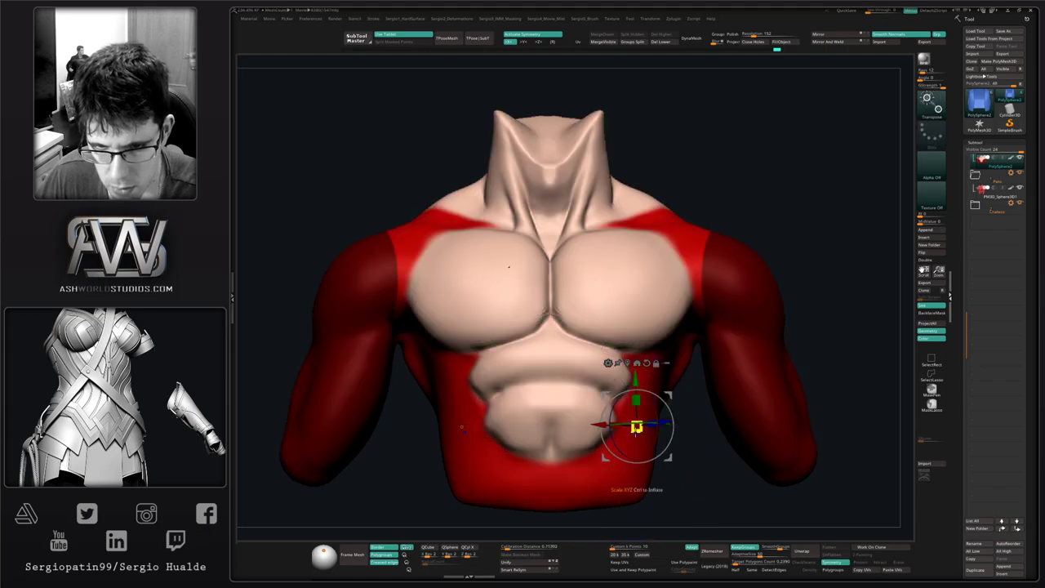
Lower the body mesh by two subdivision levels and adjust the sides of the torso with a large Move brush.
key("q")
key("s")
left_click_drag(681, 444, 684, 443)
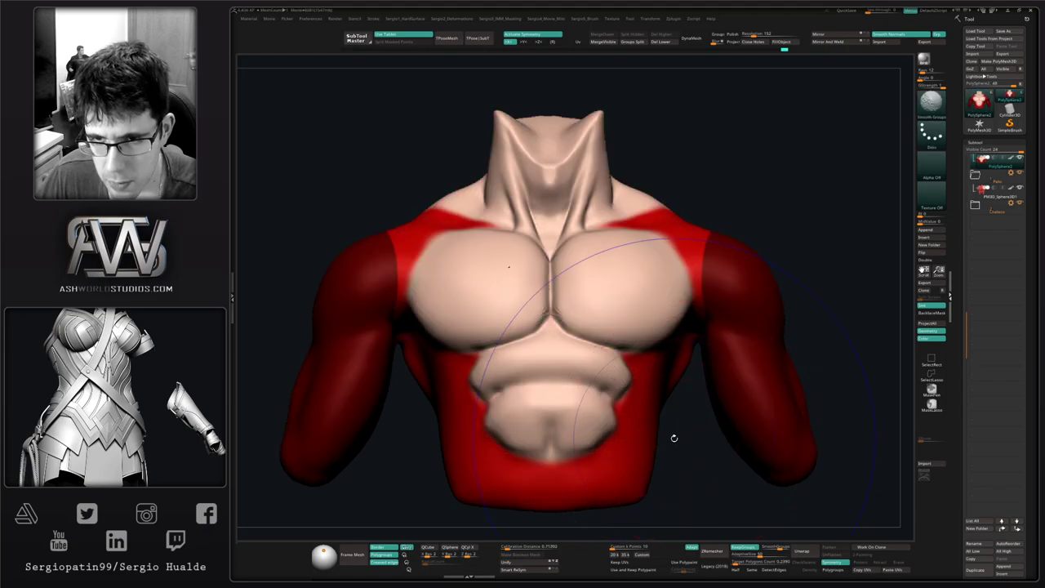
key("shift+d")
key("shift+d")
left_click(684, 422, "ctrl")
left_click(688, 441, "ctrl")
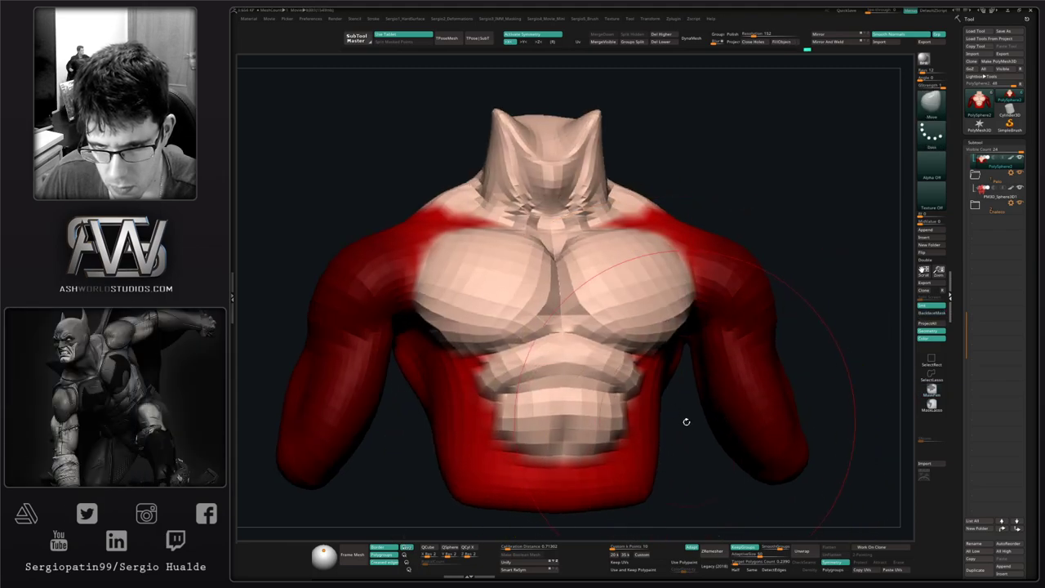
left_click_drag(683, 422, 588, 409)
left_click_drag(784, 408, 664, 415, "alt")
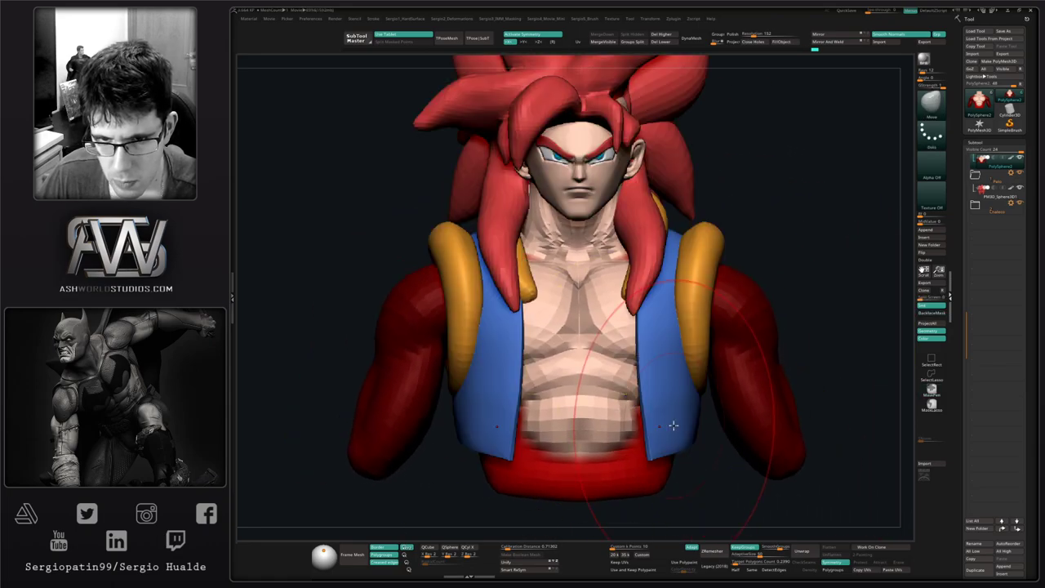
right_click_drag(651, 428, 634, 400, "alt")
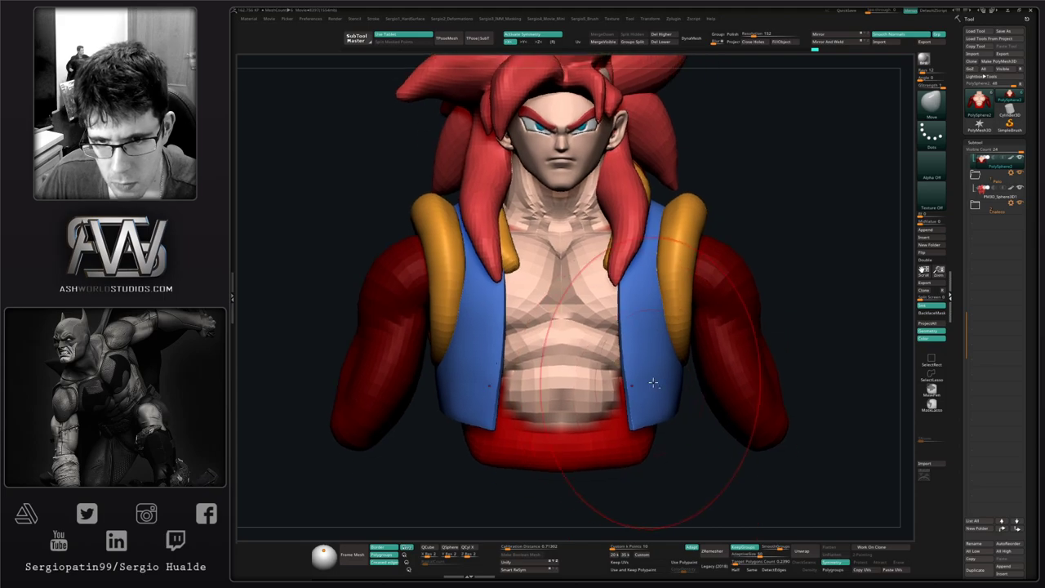
Invert the mask to free the arms and reshape the forearms and elbows, moving them closer to the torso.
left_click(786, 373, "ctrl")
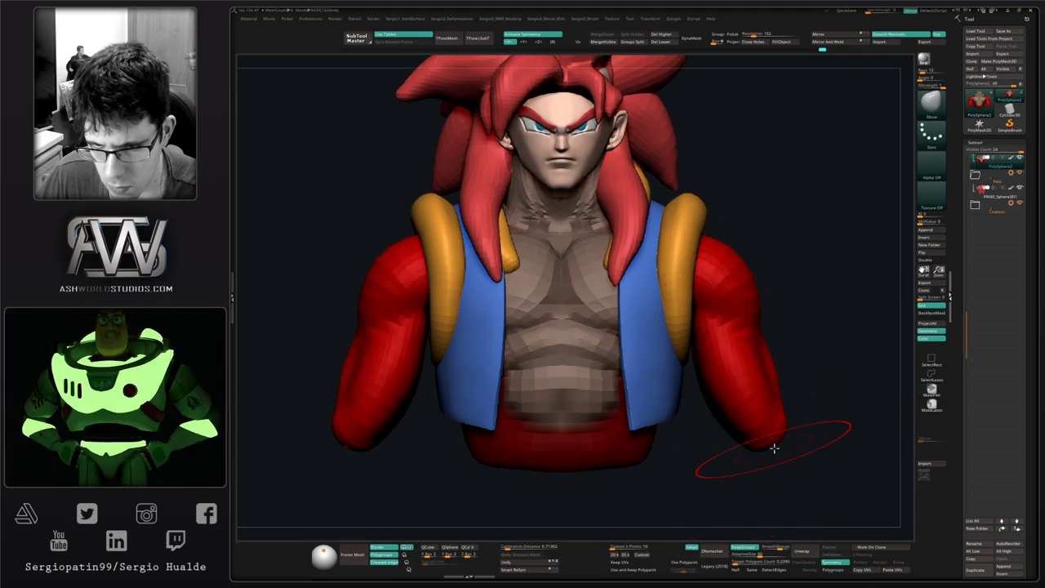
left_click_drag(774, 448, 756, 461)
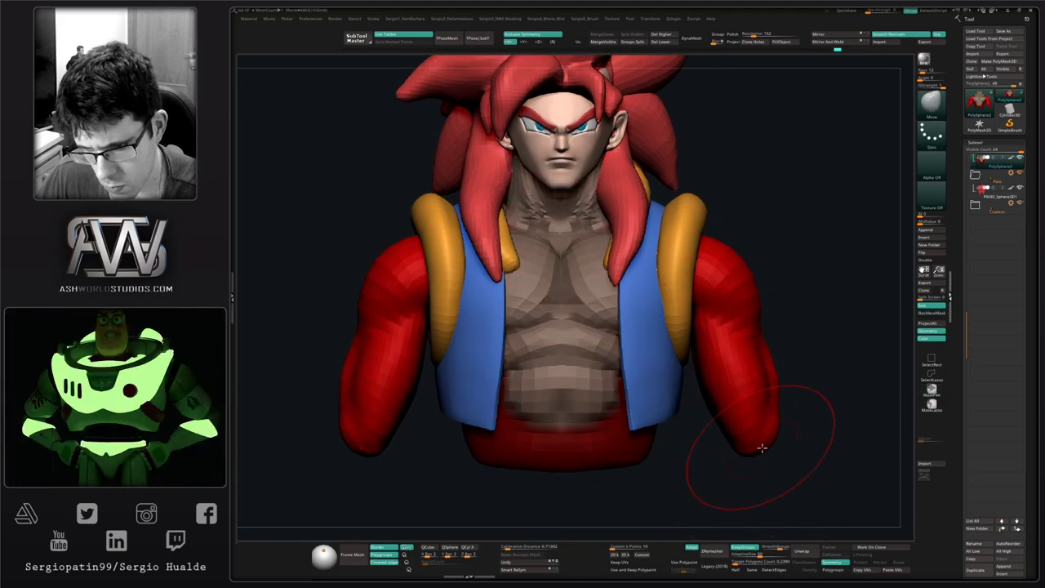
right_click_drag(786, 450, 671, 421)
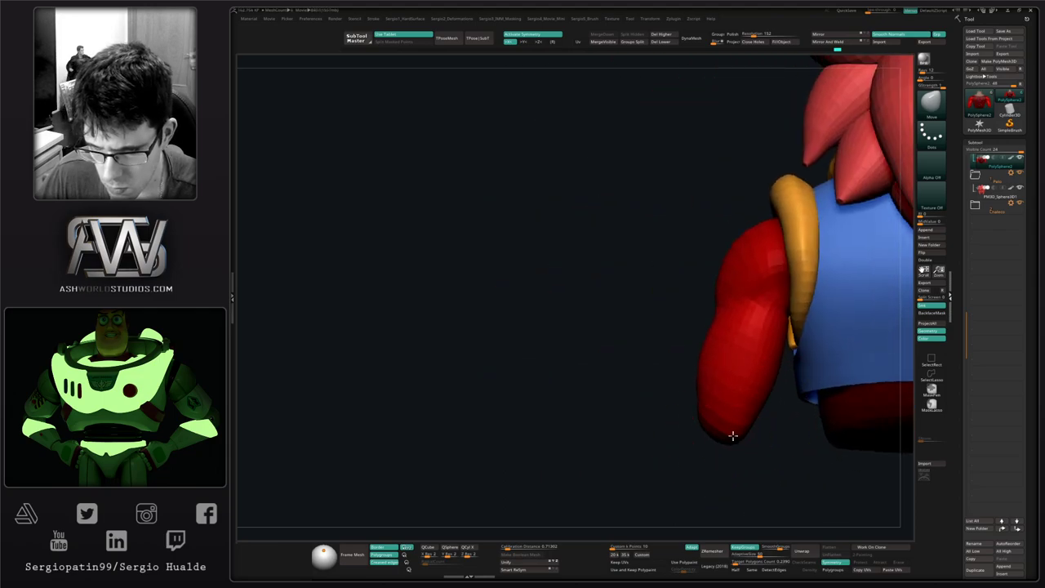
key("s")
left_click(737, 436)
key("s")
left_click(744, 436)
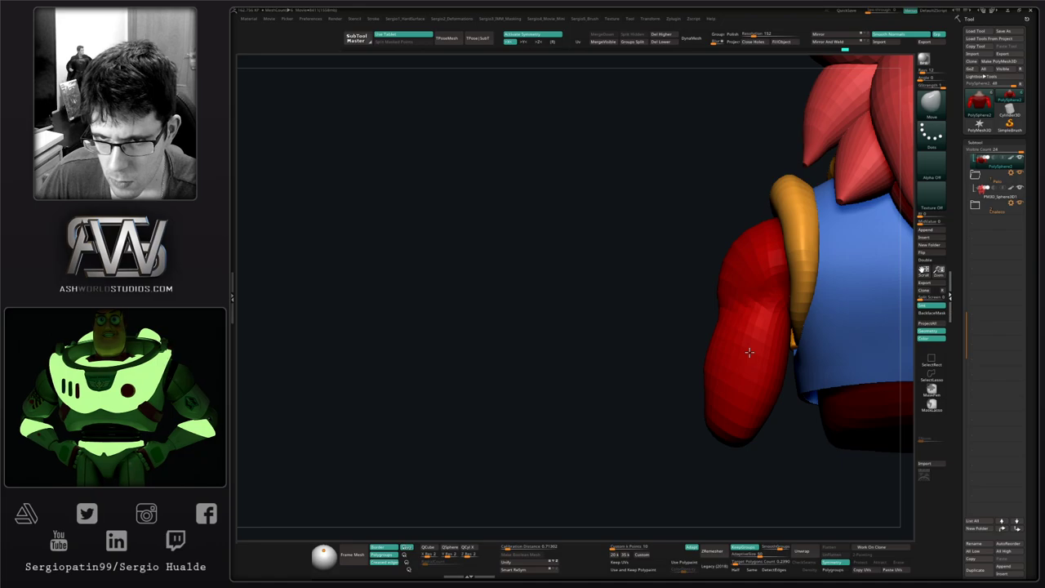
left_click_drag(732, 448, 791, 425, "shift")
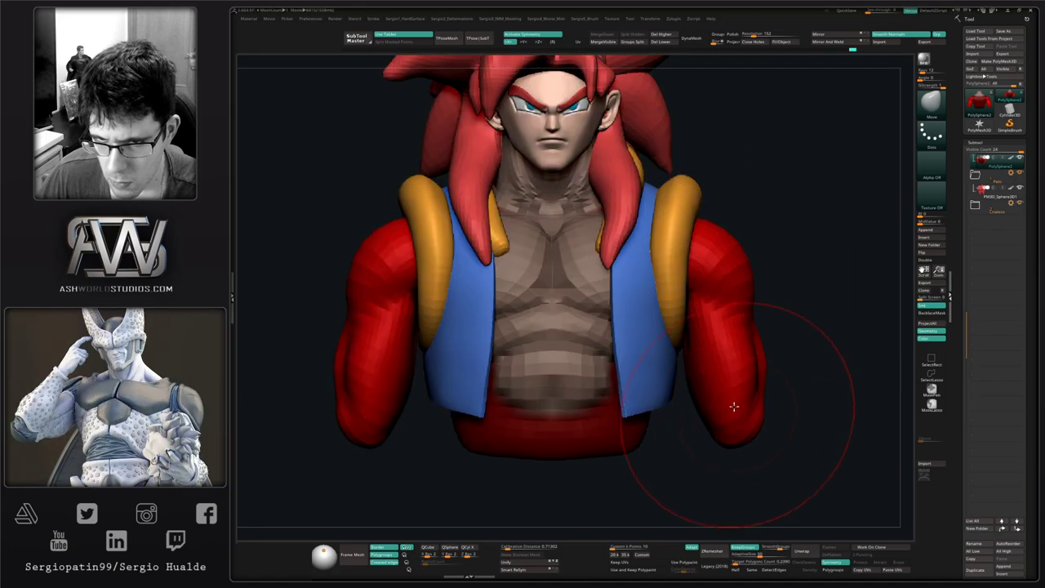
Adjust the inner contour of the arms beside the vest from the front, varying the Move brush size.
key("s")
left_click(690, 356)
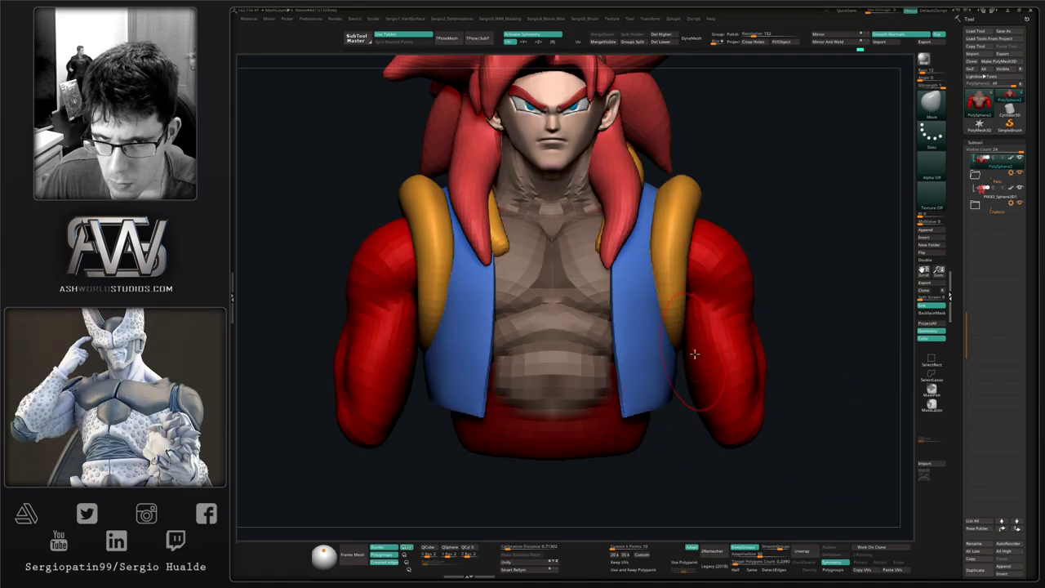
right_click_drag(720, 387, 719, 358, "ctrl")
key("s")
left_click(723, 383)
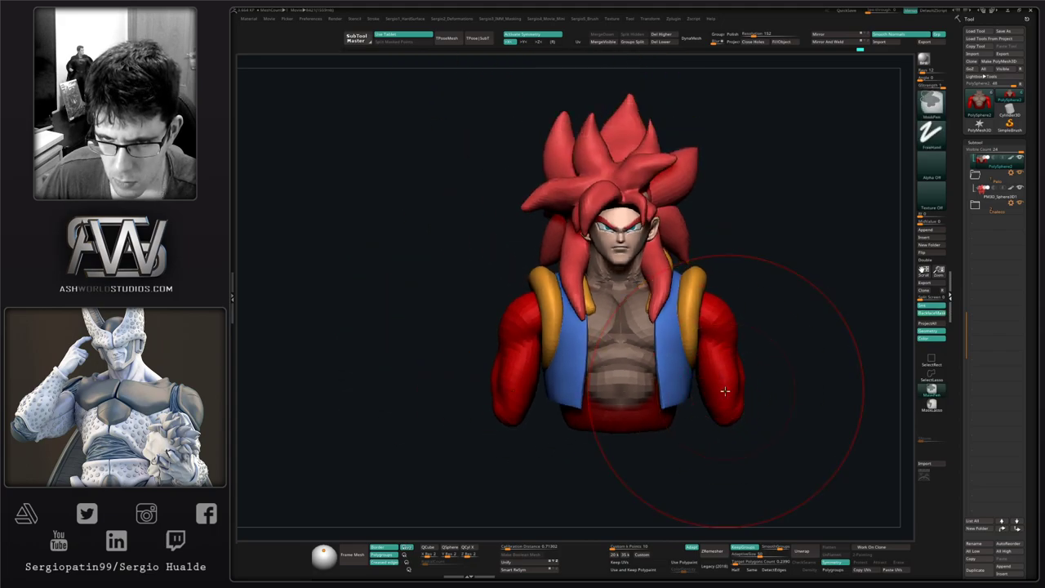
left_click_drag(727, 361, 724, 369)
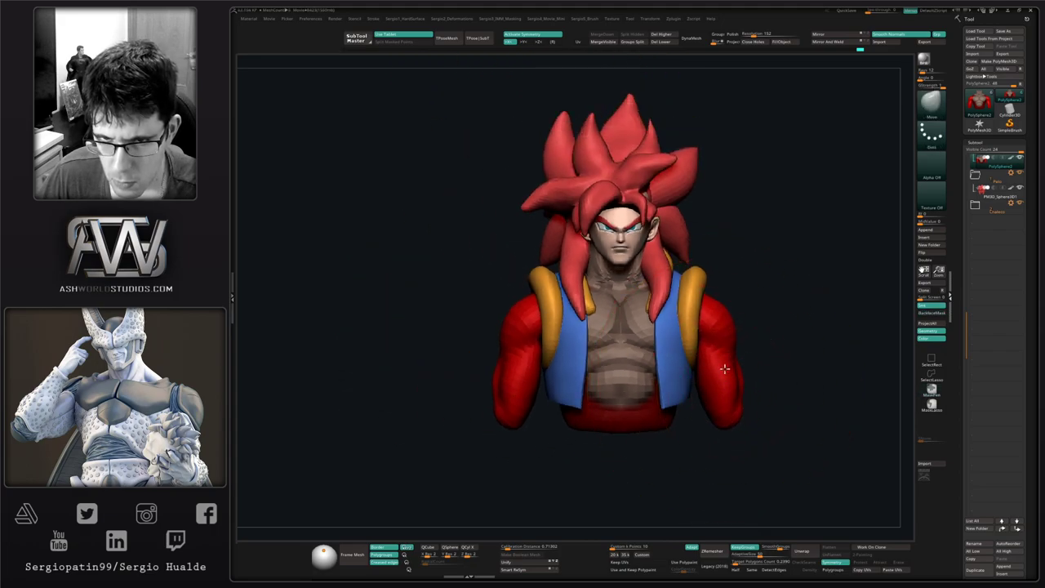
Adjust the contour of the arms from the side and back with the Move brush.
right_click_drag(728, 356, 671, 345)
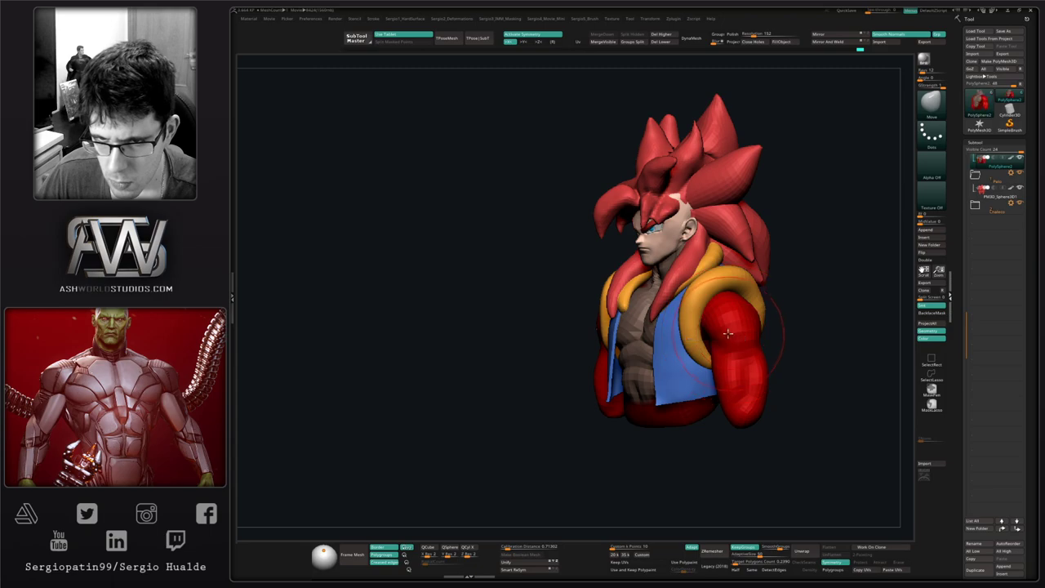
right_click_drag(790, 326, 756, 325)
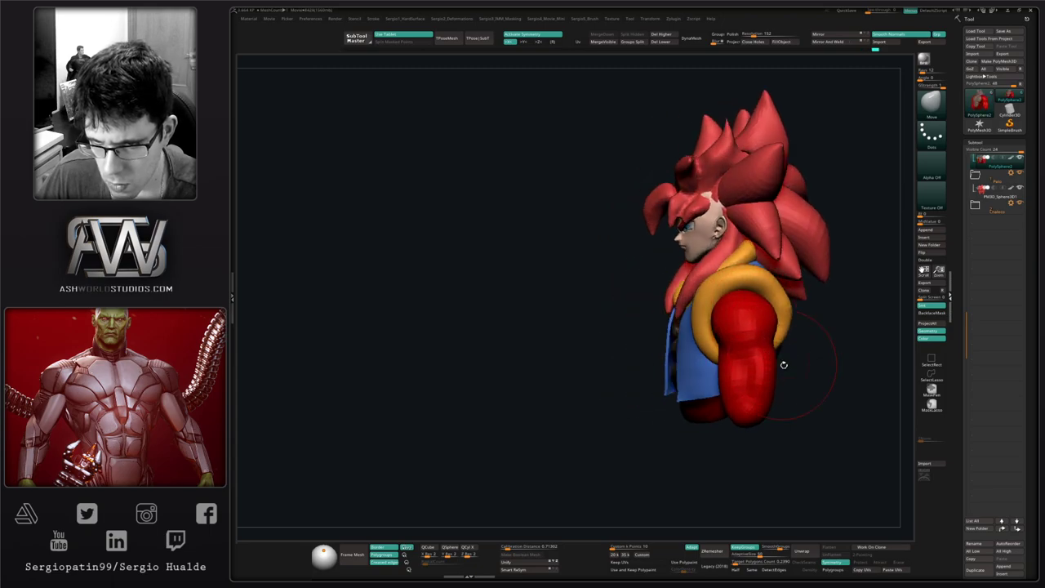
right_click_drag(783, 365, 769, 377)
left_click_drag(769, 373, 759, 378)
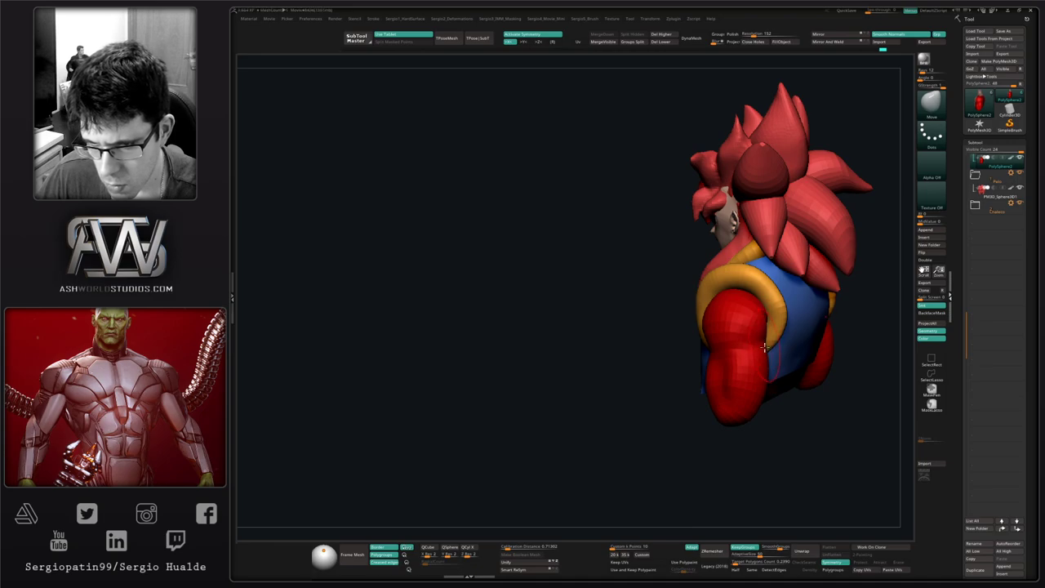
right_click_drag(764, 347, 790, 351)
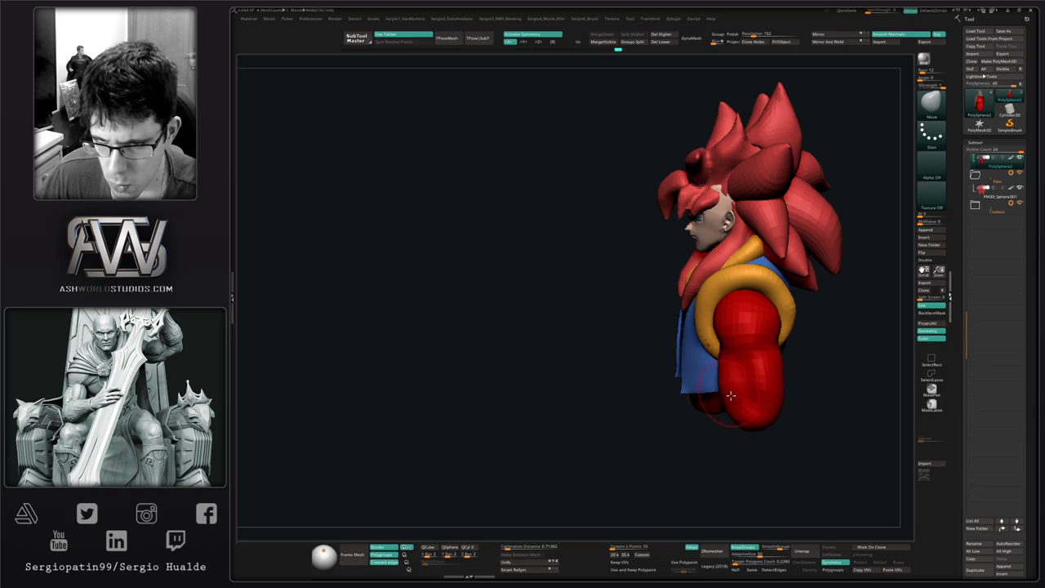
right_click_drag(731, 396, 735, 412)
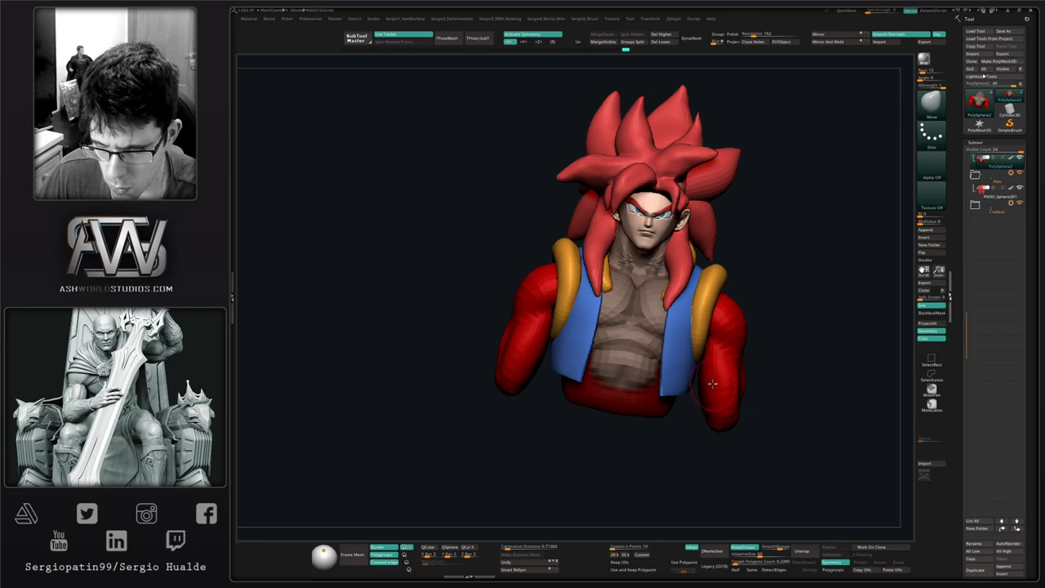
Raise the body mesh by one subdivision level and refine the lower ends of the forearms with the Move brush.
key("d")
mouse_move(738, 423)
left_mouse_down()
mouse_move(735, 443)
mouse_move(732, 425)
left_mouse_up()
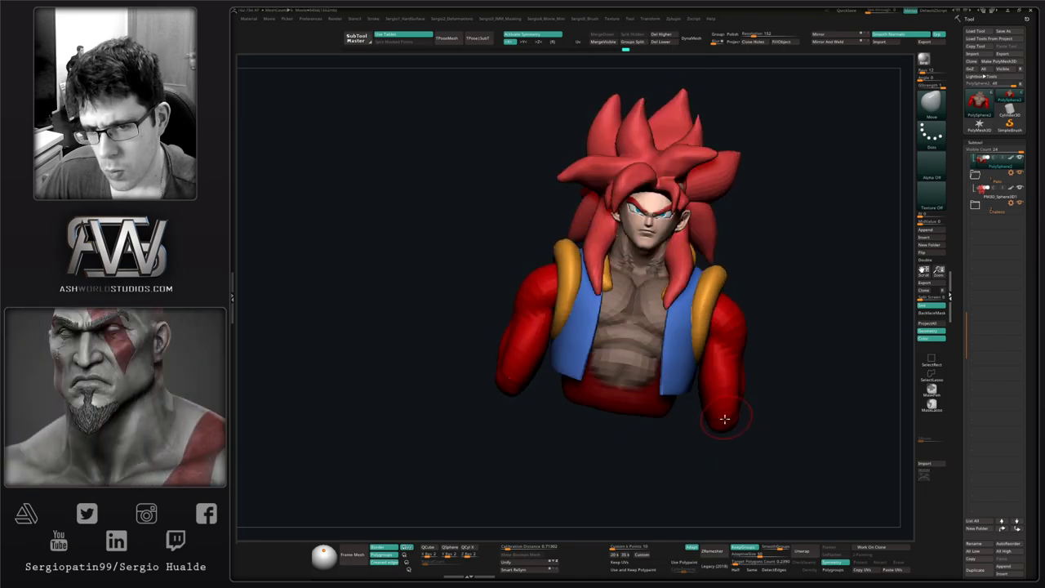
right_click_drag(724, 419, 742, 405)
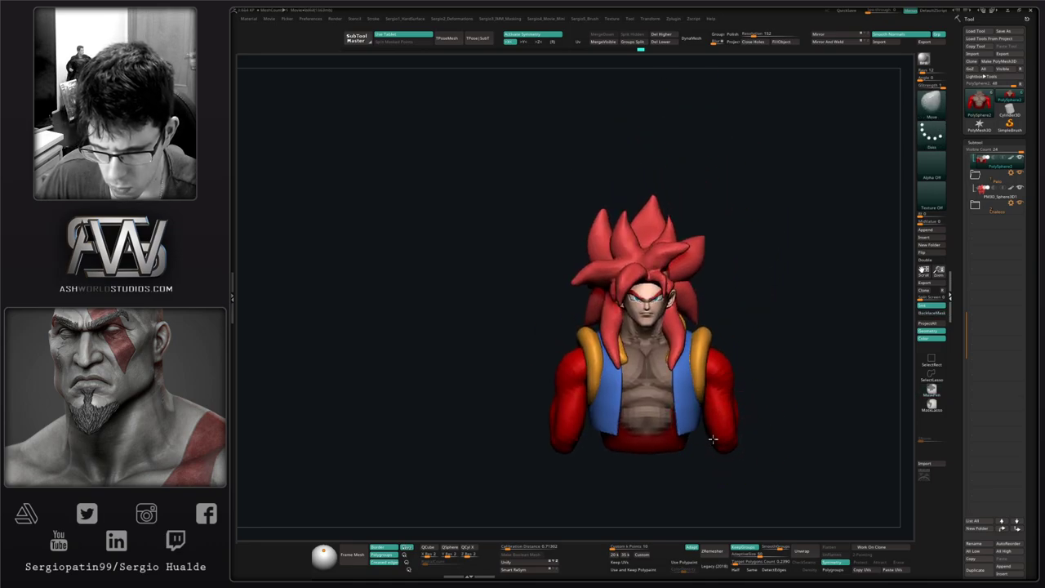
right_click_drag(729, 449, 730, 424)
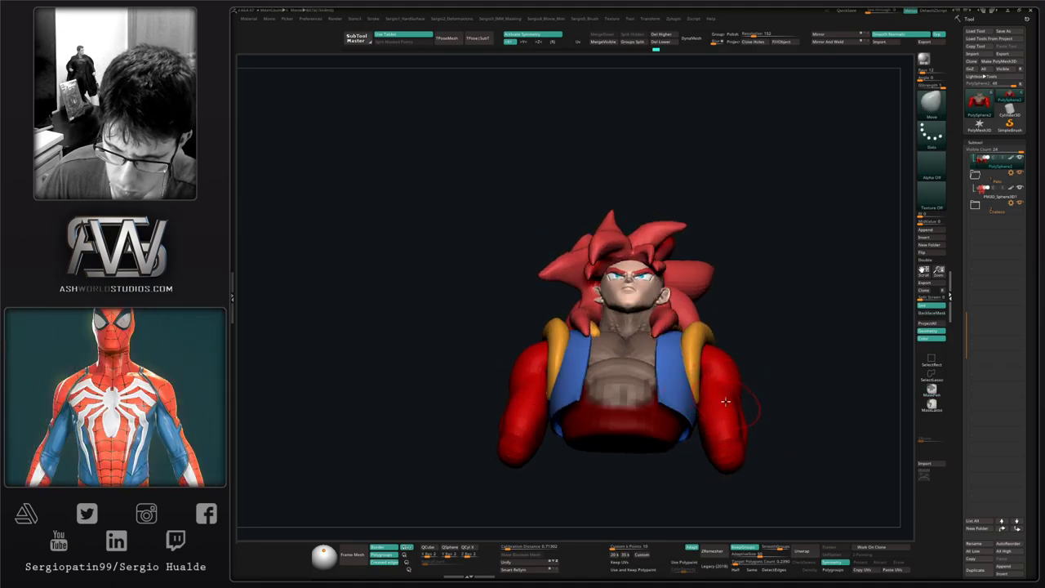
Flatten the surface of the forearms with the TrimDynamic brush.
mouse_move(722, 400)
right_mouse_down()
mouse_move(694, 420)
mouse_move(752, 441)
right_mouse_up()
key("b")
key("t")
key("d")
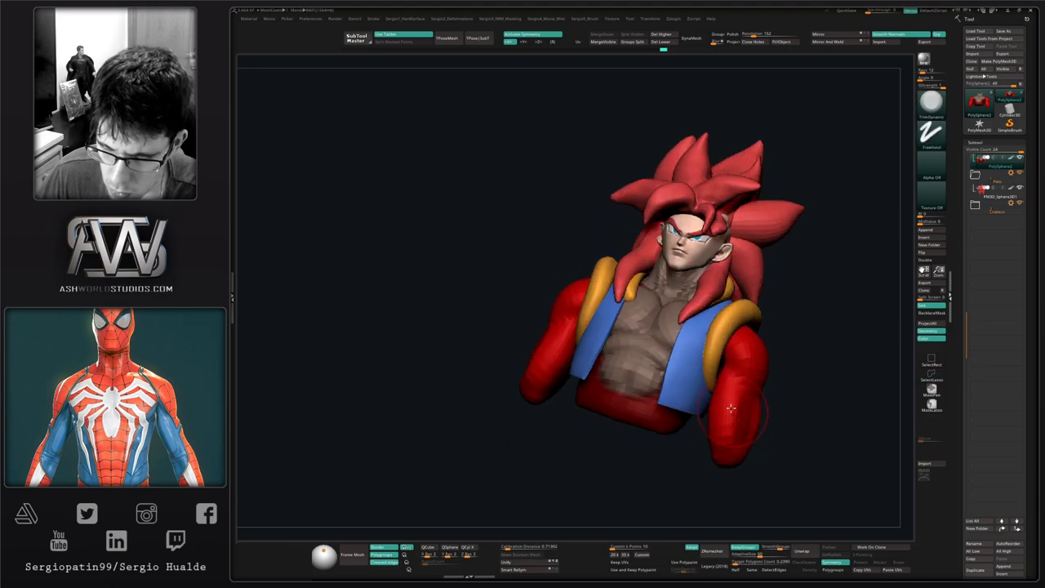
left_click_drag(720, 425, 725, 400)
right_click_drag(720, 451, 737, 508, "ctrl")
right_click_drag(737, 508, 723, 477)
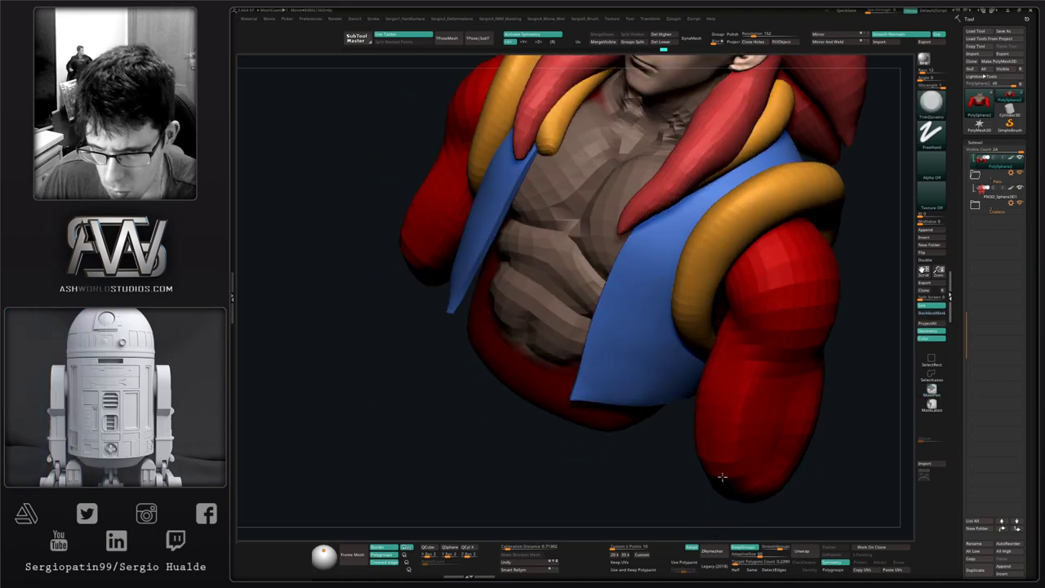
key("ctrl+shift+f")
key("space")
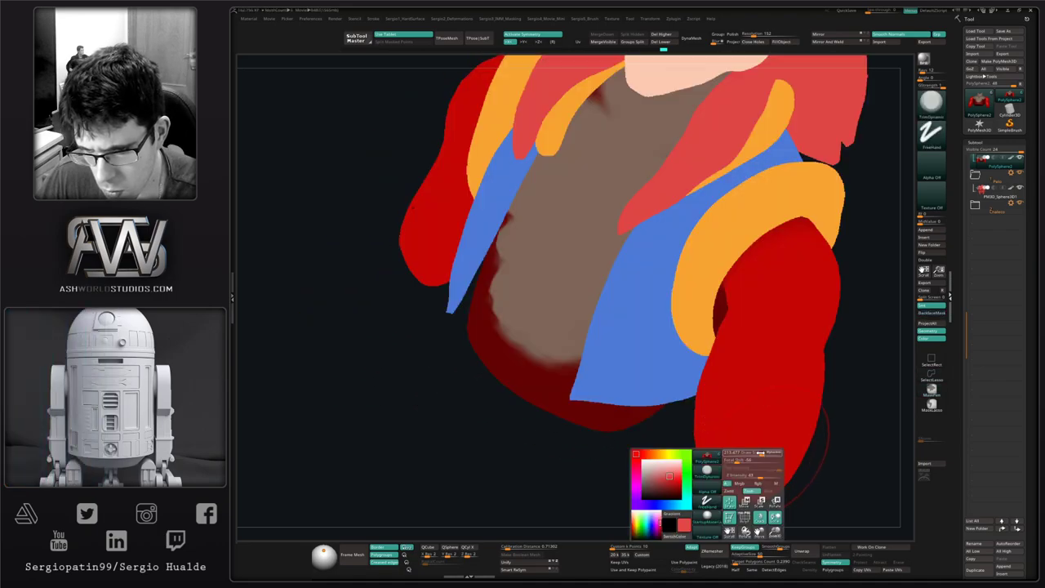
key("ctrl+shift+f")
Clear the mask from the body mesh and check the whole bust from the front.
right_click_drag(766, 430, 758, 377, "ctrl")
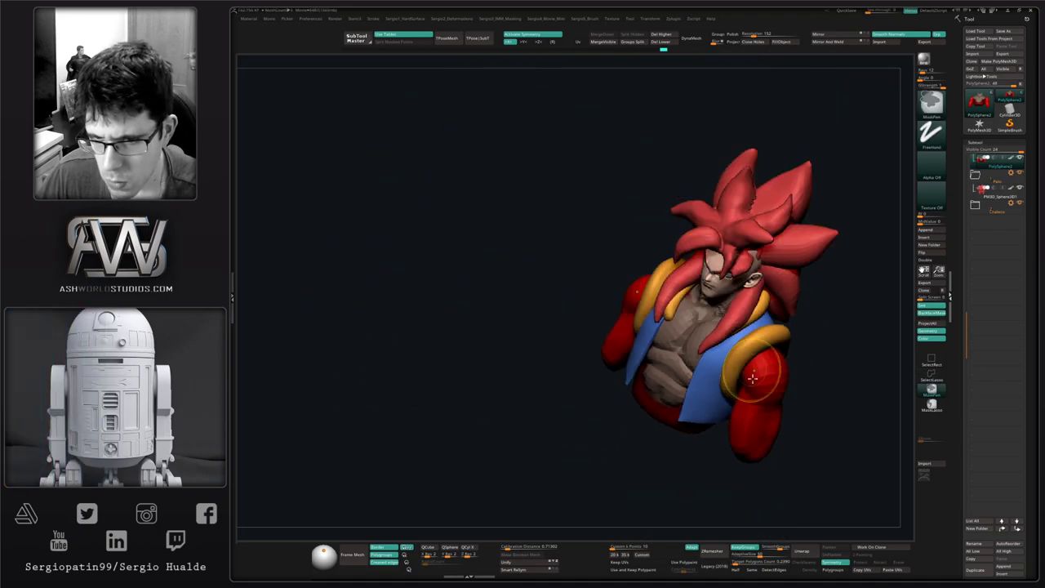
right_click_drag(745, 445, 763, 436)
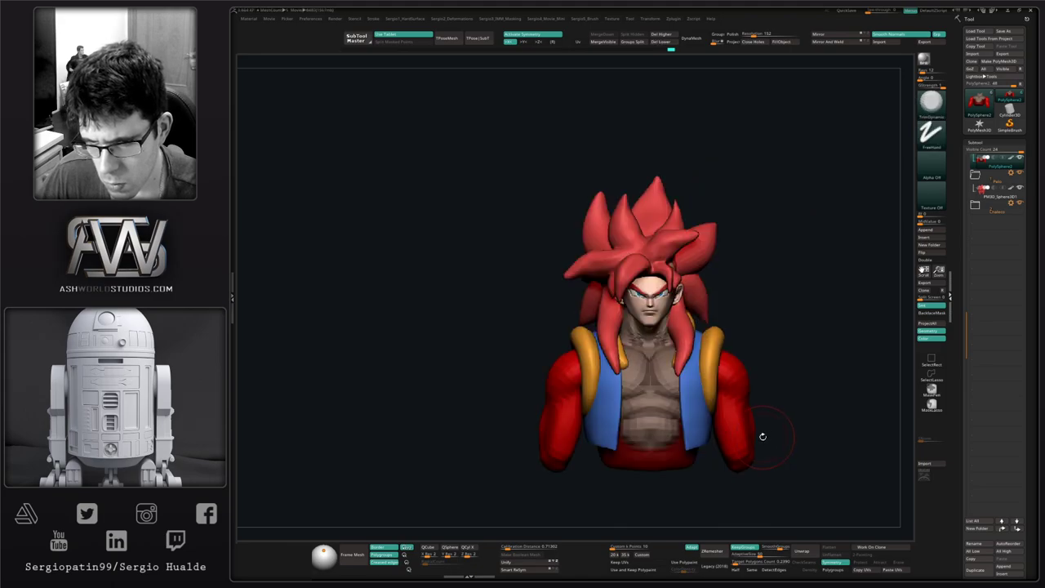
right_click_drag(747, 398, 768, 466, "alt")
mouse_move(768, 465)
right_mouse_down("ctrl")
mouse_move(778, 473)
mouse_move(759, 439)
mouse_move(775, 408)
mouse_move(761, 386)
right_mouse_up("ctrl")
left_click_drag(792, 331, 793, 361, "ctrl")
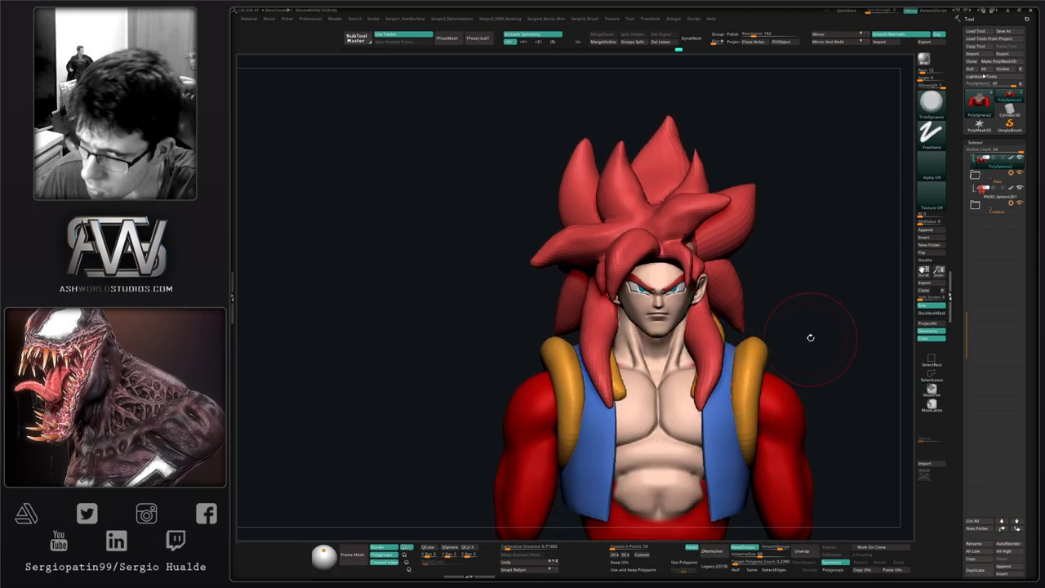
right_click_drag(810, 337, 793, 343)
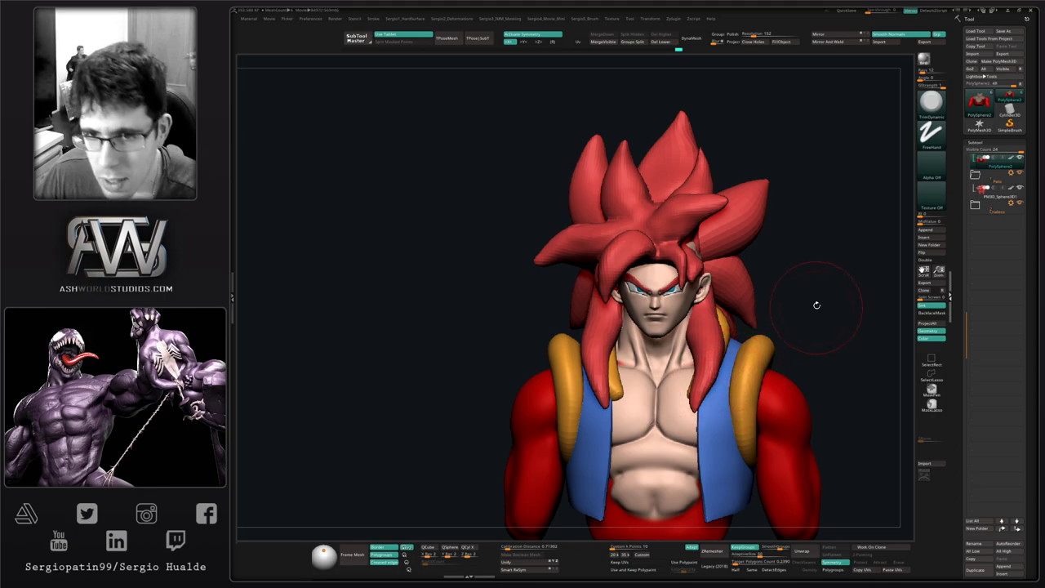
Select the hair mesh and adjust the hair beside the face with the Move brush.
mouse_move(816, 305)
right_mouse_down()
mouse_move(727, 312)
mouse_move(735, 351)
mouse_move(757, 346)
mouse_move(674, 347)
mouse_move(727, 338)
mouse_move(672, 307)
mouse_move(690, 401)
mouse_move(728, 396)
mouse_move(671, 364)
right_mouse_up()
left_click(709, 401, "alt")
key("b")
key("m")
key("v")
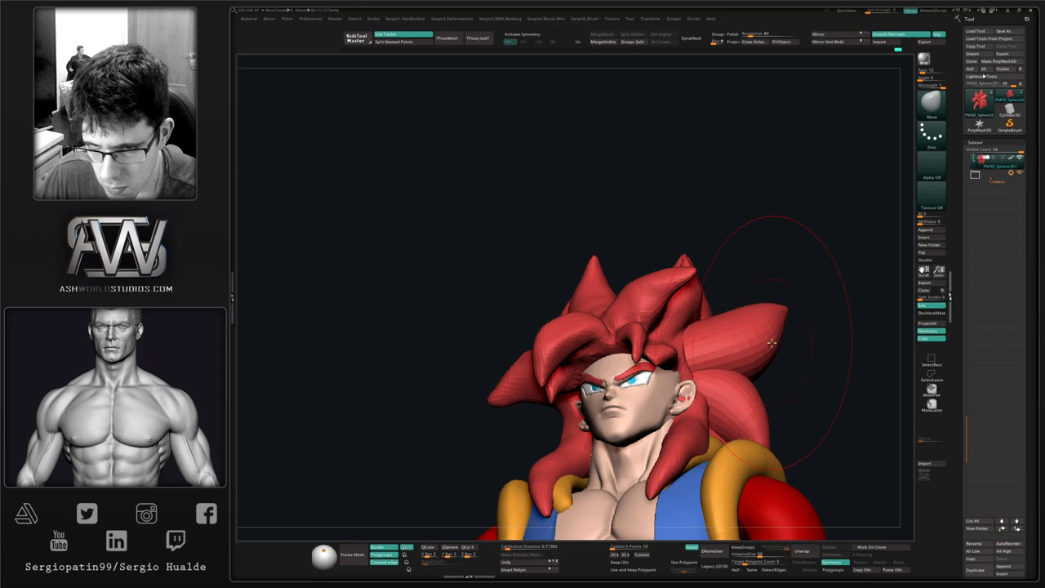
left_click_drag(735, 373, 689, 398)
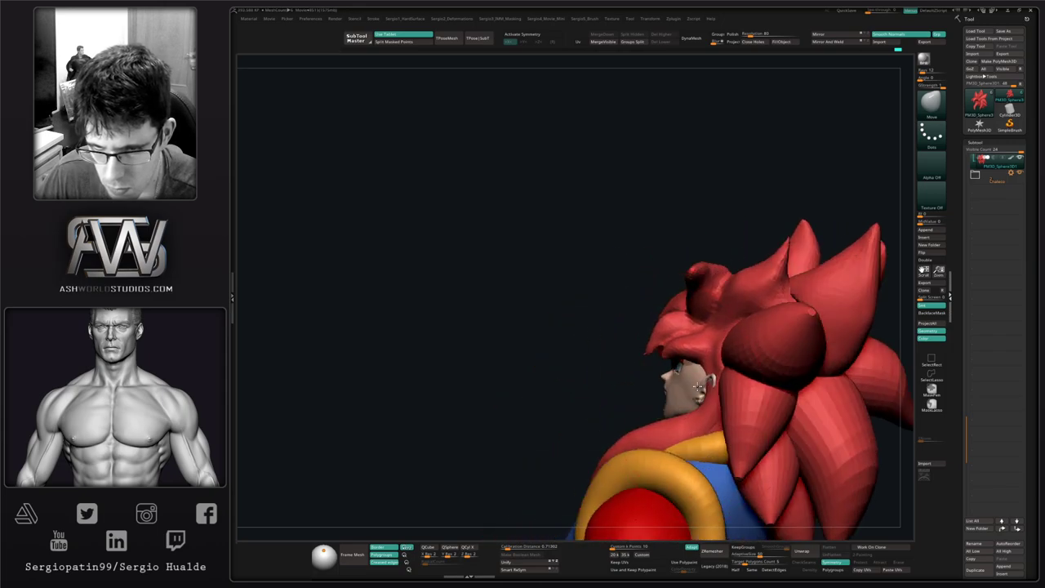
Reshape the hairline and sideburn in front of the ear with small Move strokes.
mouse_move(700, 386)
right_mouse_down("ctrl")
mouse_move(696, 395)
mouse_move(711, 380)
mouse_move(693, 386)
right_mouse_up("ctrl")
left_click_drag(697, 404, 692, 399)
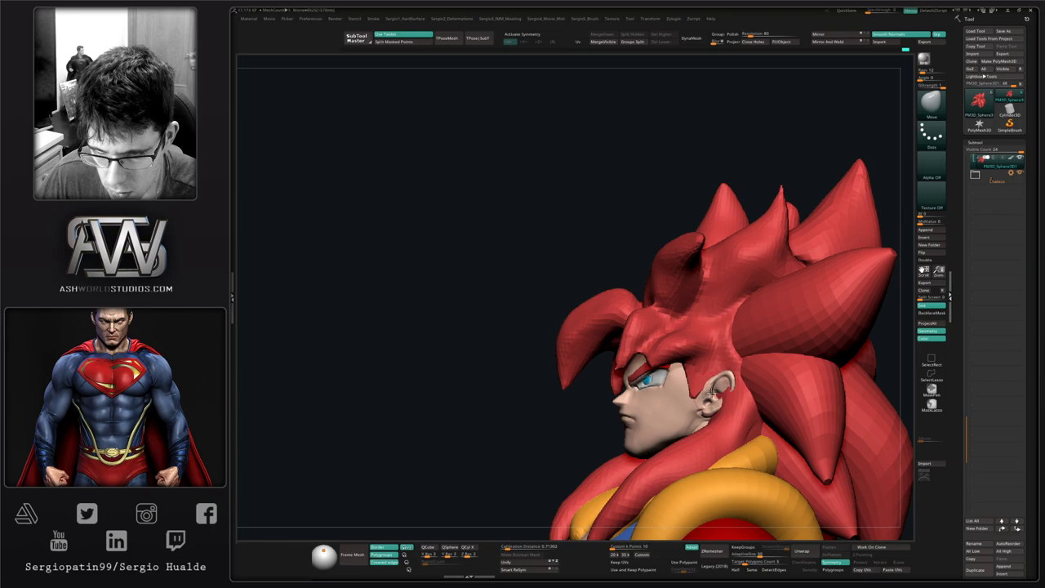
left_click_drag(690, 369, 692, 373)
mouse_move(693, 372)
right_mouse_down()
mouse_move(747, 392)
mouse_move(735, 406)
mouse_move(746, 405)
mouse_move(712, 378)
right_mouse_up()
Check the hair mesh in isolation and adjust the sideburn on the opposite side of the head with the Move brush.
key("alt+s")
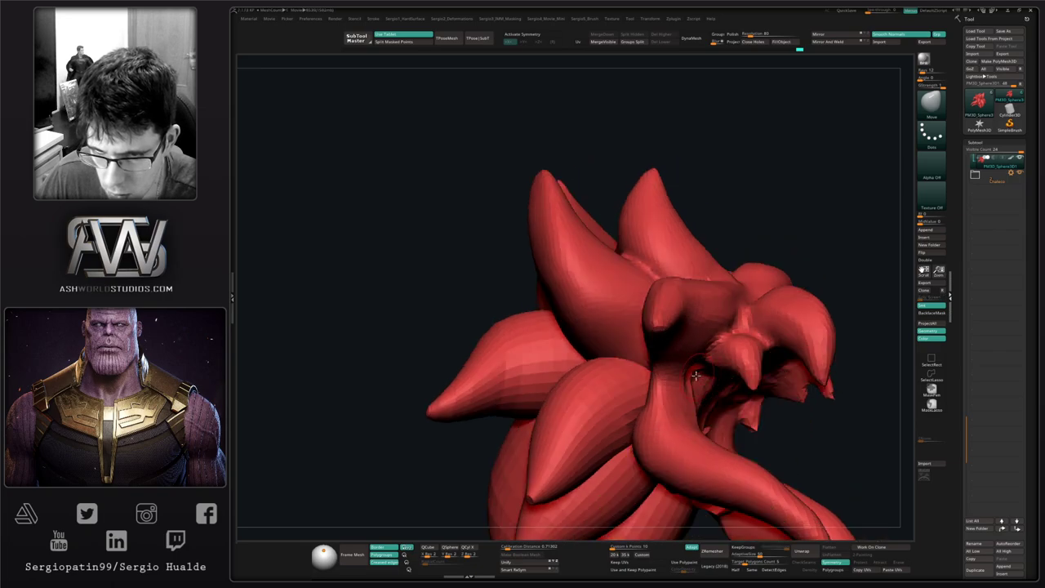
key("alt+s")
left_click(721, 393, "ctrl+shift")
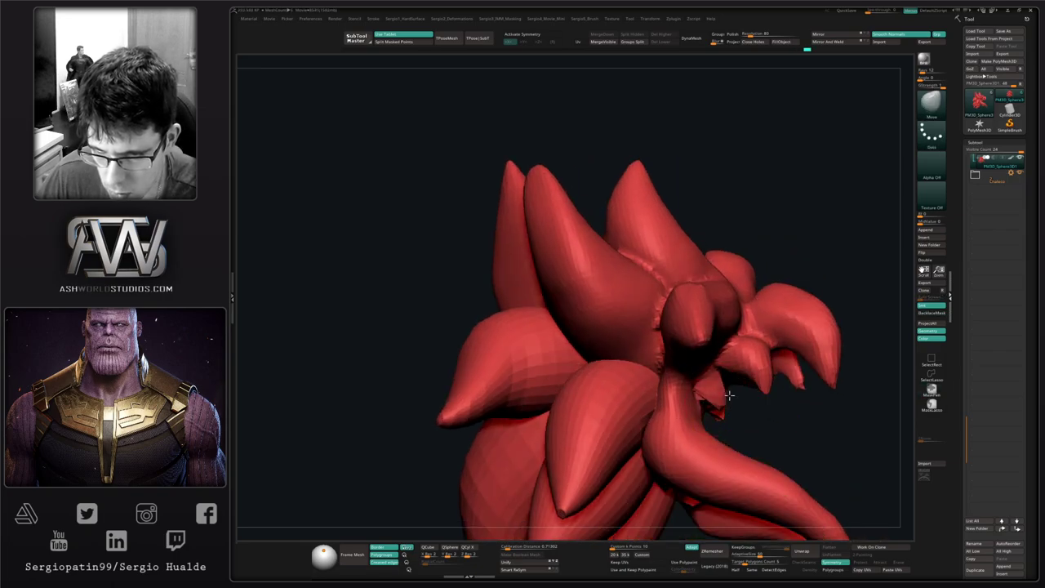
left_click(726, 401, "ctrl+shift")
right_click_drag(720, 402, 697, 395)
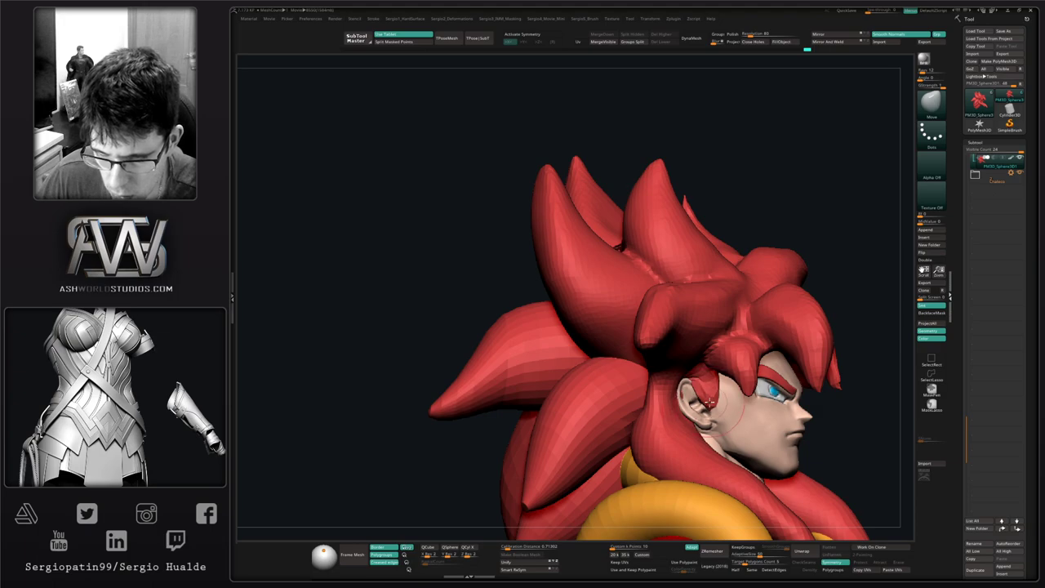
right_click_drag(712, 400, 675, 403)
right_click_drag(675, 403, 699, 409)
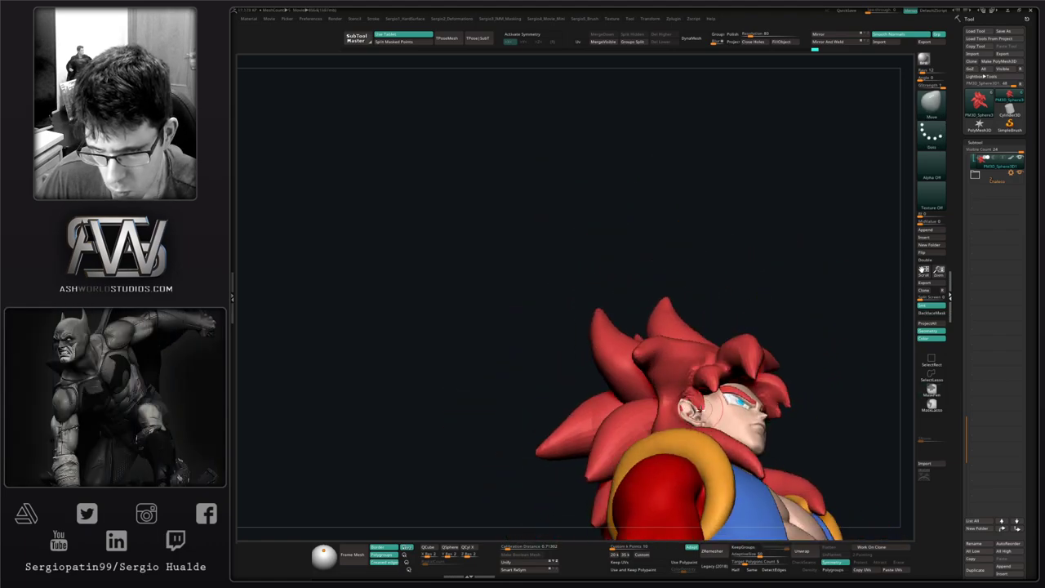
left_click_drag(699, 415, 698, 401)
Select the head mesh and examine the face and jawline from the side and front.
right_click_drag(712, 386, 664, 431)
left_click(633, 428, "alt")
right_click_drag(618, 405, 565, 398)
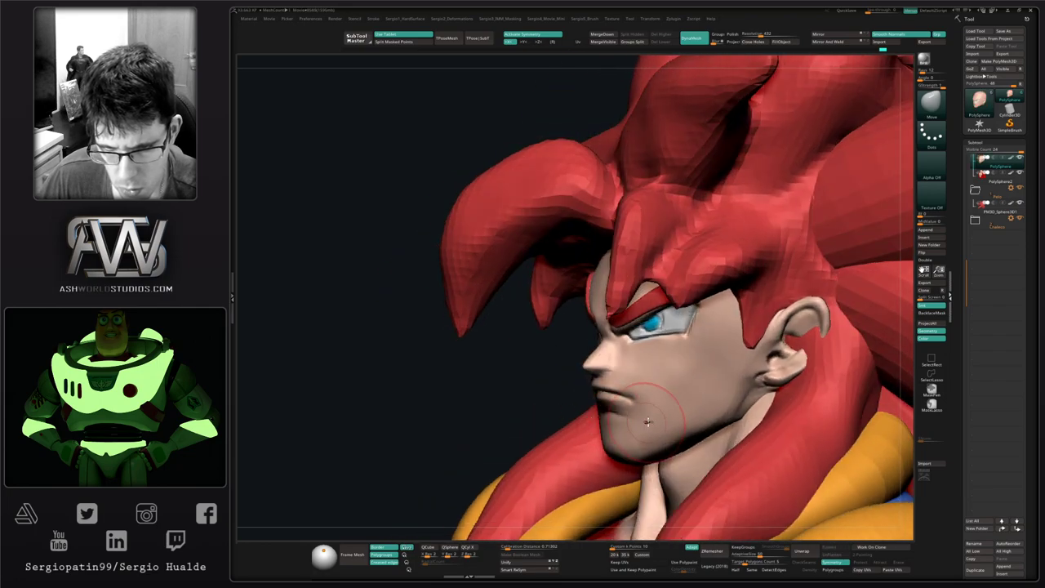
mouse_move(655, 411)
right_mouse_down()
mouse_move(717, 392)
mouse_move(675, 367)
mouse_move(653, 370)
mouse_move(655, 393)
right_mouse_up()
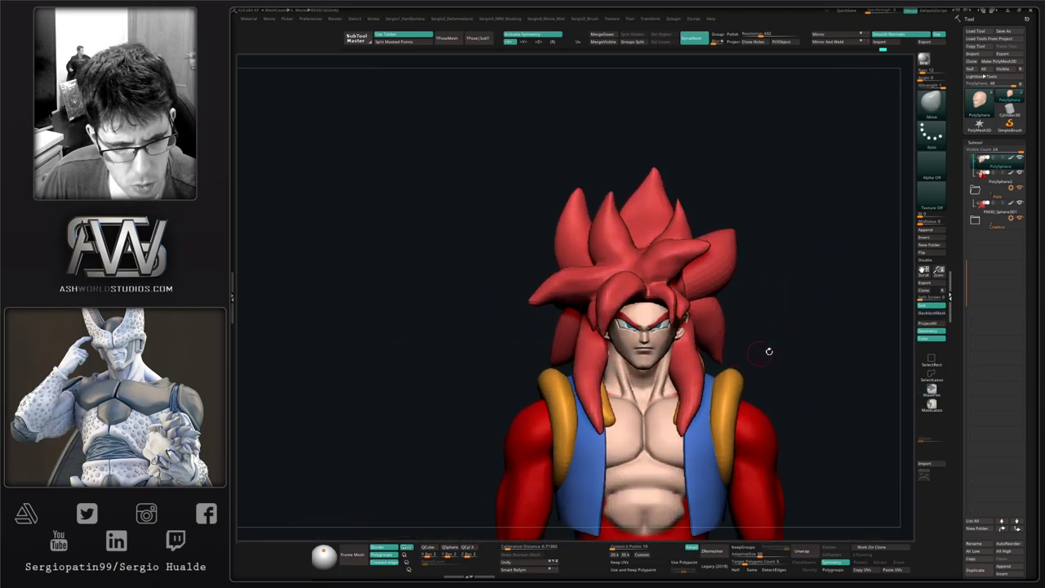
right_click_drag(794, 340, 772, 381)
Select the body mesh, check the torso and arms in isolation, and adjust the shoulders with a resized Move brush.
left_click_drag(772, 380, 537, 425)
mouse_move(537, 425)
right_mouse_down("alt")
mouse_move(623, 408)
mouse_move(610, 415)
mouse_move(637, 418)
mouse_move(608, 413)
mouse_move(612, 359)
right_mouse_up("alt")
left_click(612, 413, "alt")
key("alt+s")
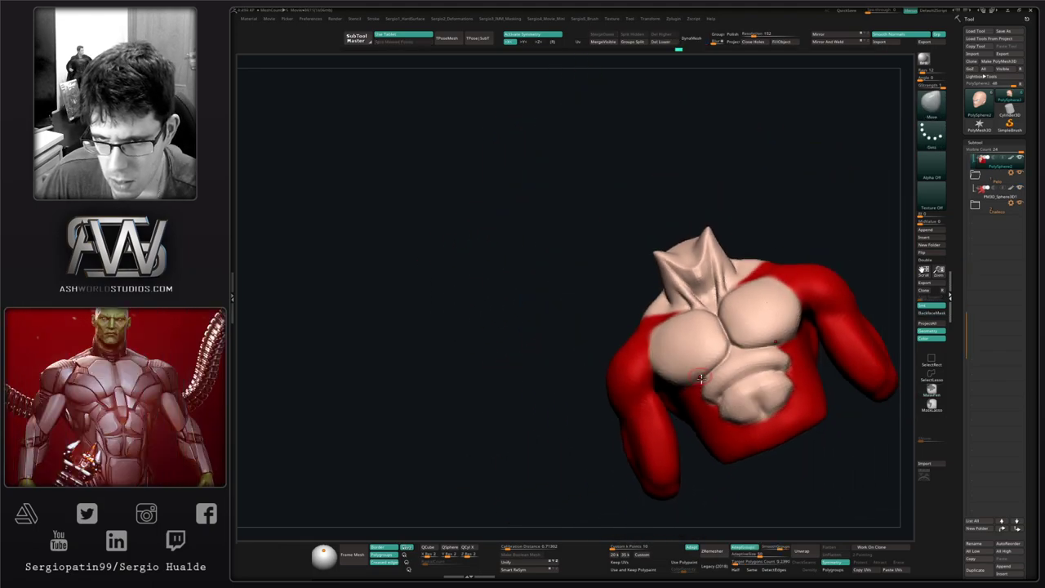
right_click_drag(841, 368, 816, 369, "shift")
right_click_drag(816, 369, 648, 377, "alt")
key("s")
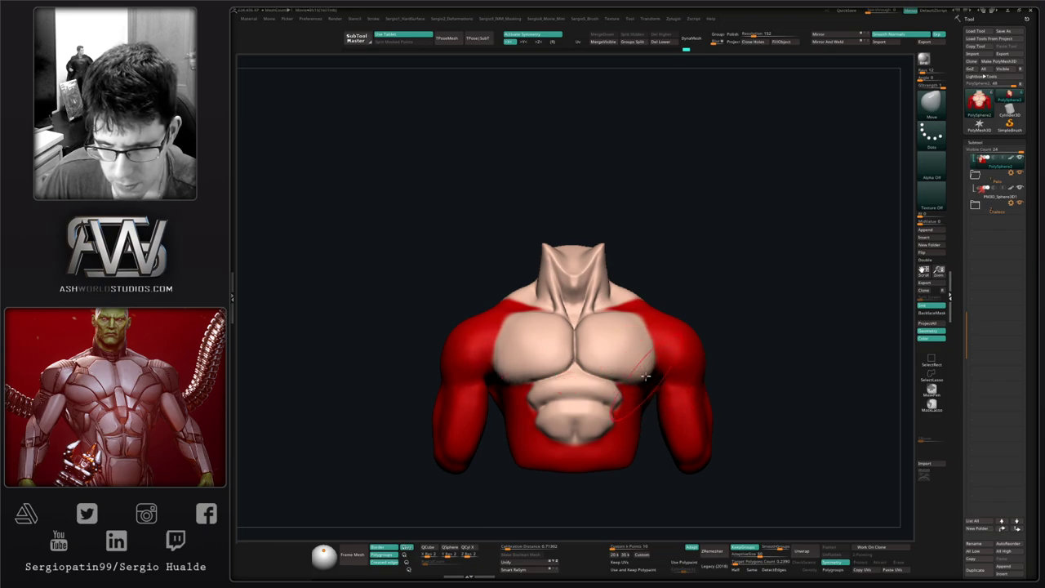
mouse_move(619, 379)
right_mouse_down()
mouse_move(658, 375)
mouse_move(644, 406)
right_mouse_up()
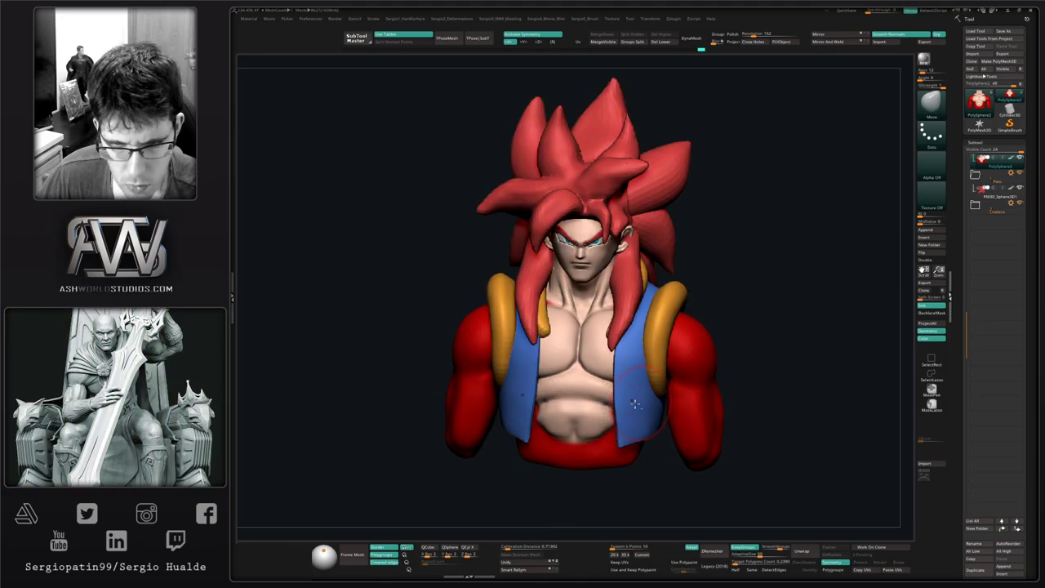
left_click_drag(653, 399, 682, 390)
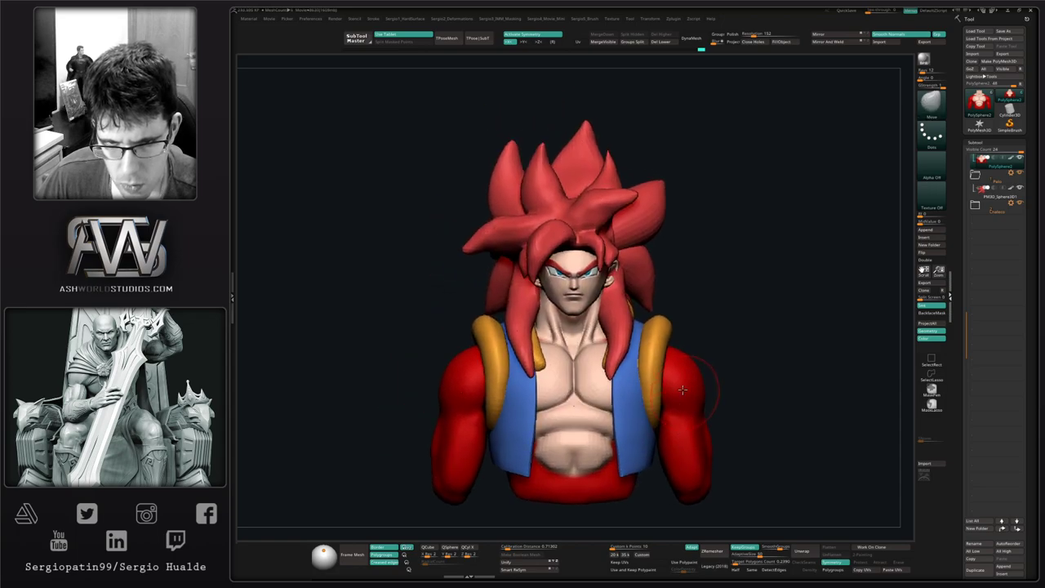
mouse_move(600, 357)
right_mouse_down()
mouse_move(545, 354)
mouse_move(592, 349)
right_mouse_up()
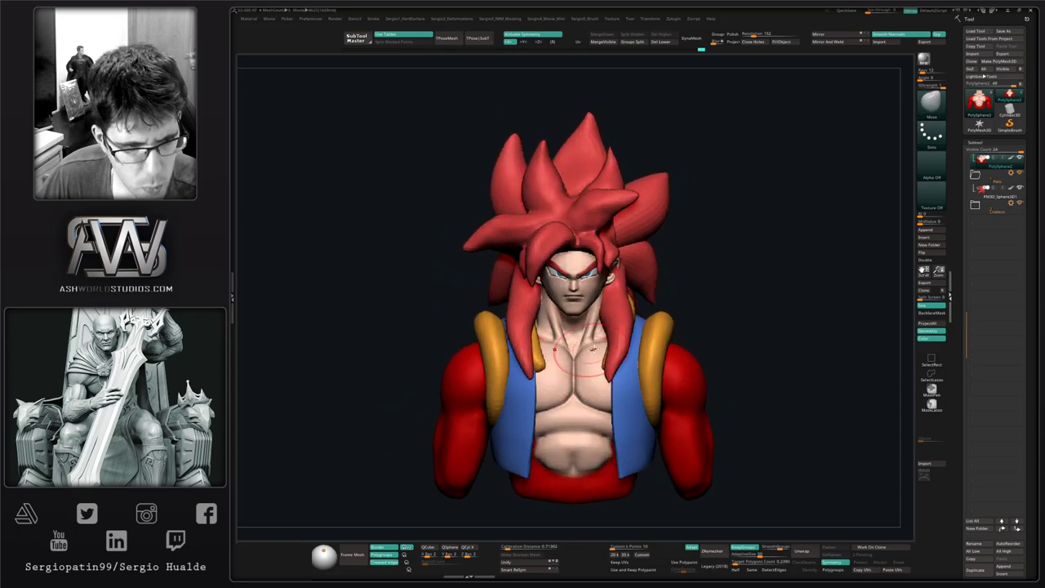
Isolate the hair mesh with its polygroups displayed and show only the main front hair polygroup.
mouse_move(655, 307)
right_mouse_down("ctrl")
mouse_move(612, 282)
mouse_move(592, 362)
right_mouse_up("ctrl")
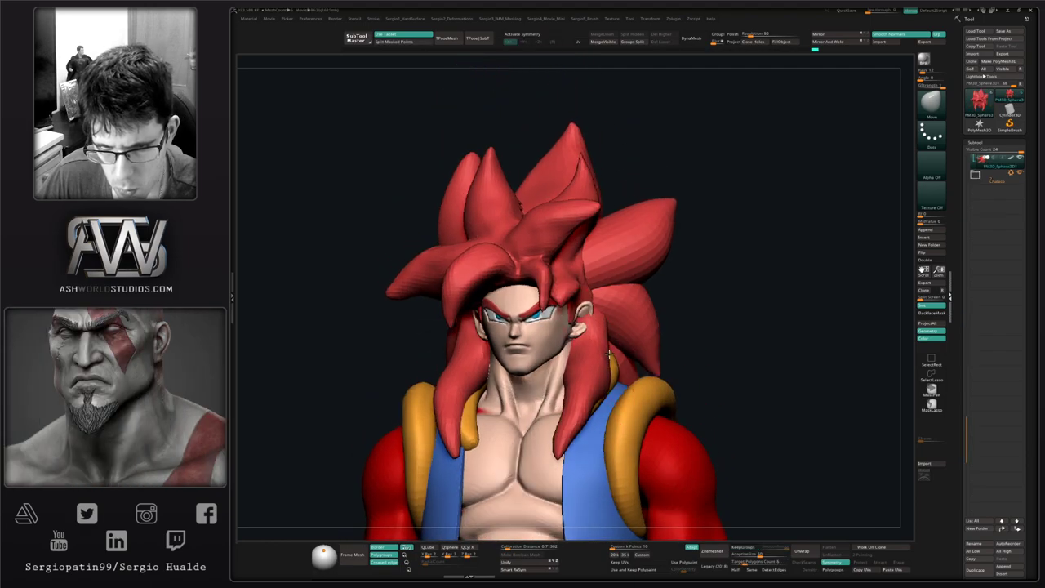
key("alt+s")
key("shift+f")
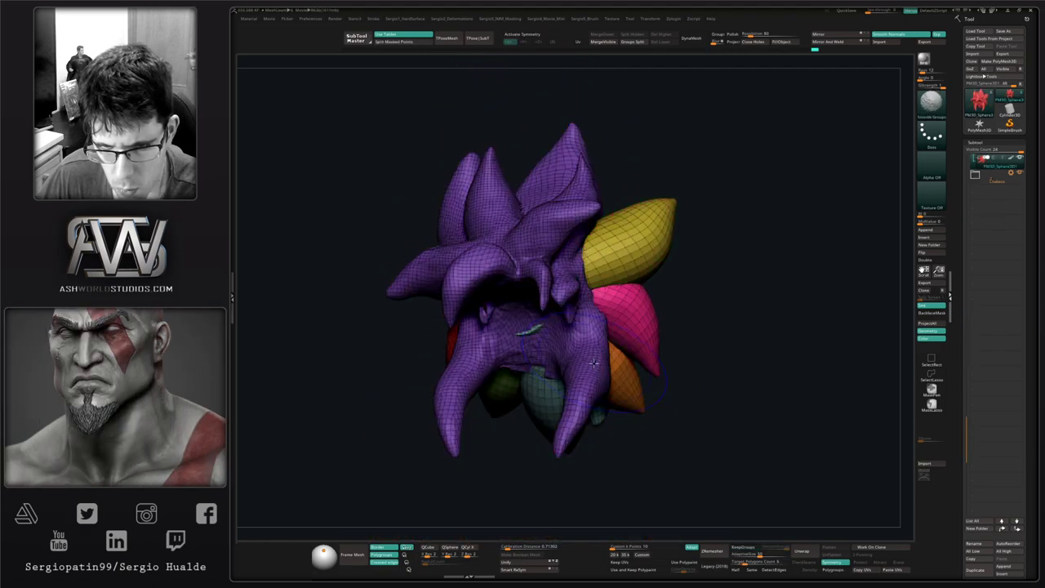
right_click_drag(609, 359, 573, 397)
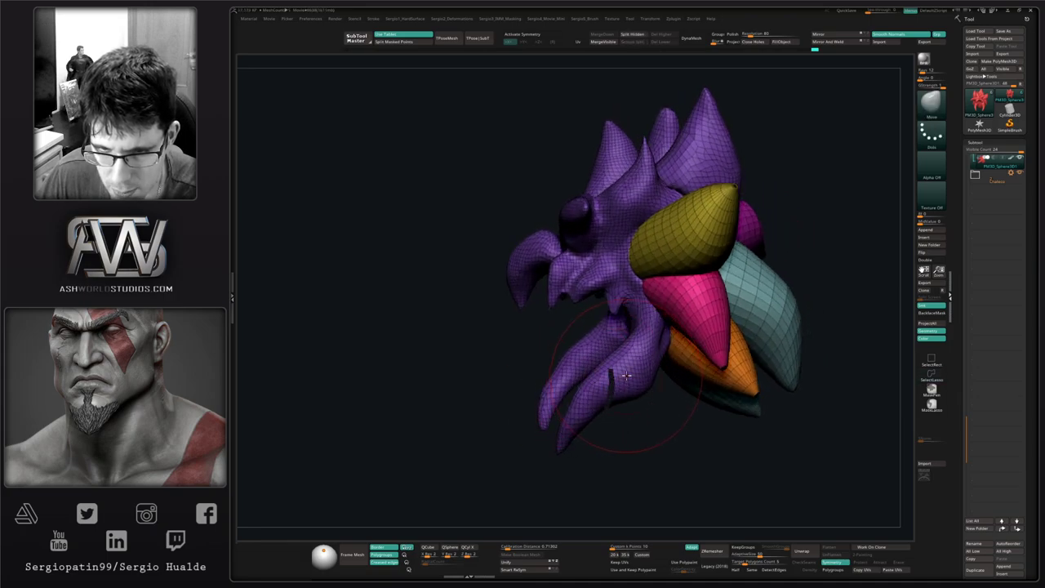
left_click(634, 387, "ctrl+shift")
Mask the long front hair lock on one side of the face using the MaskLasso brush.
right_click_drag(639, 390, 688, 347)
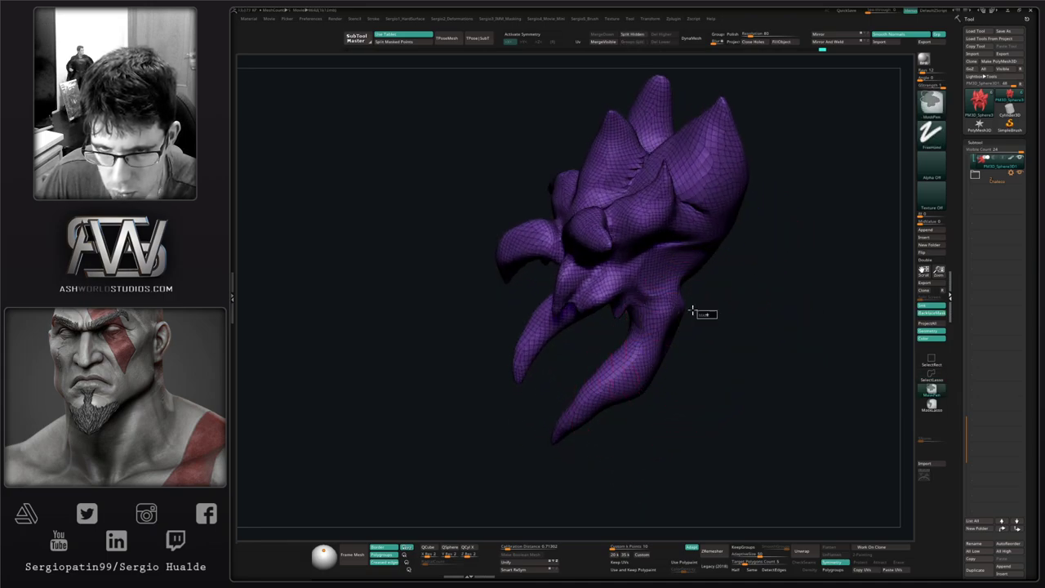
left_click_drag(618, 332, 548, 435, "ctrl")
left_click(931, 404)
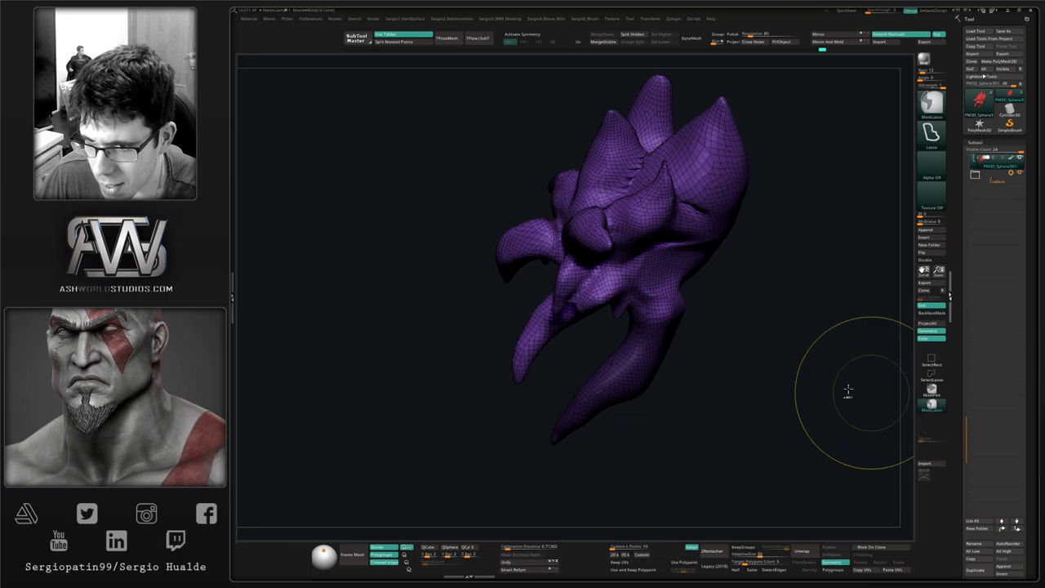
left_click_drag(706, 303, 642, 307, "ctrl")
left_click_drag(570, 357, 686, 400, "ctrl")
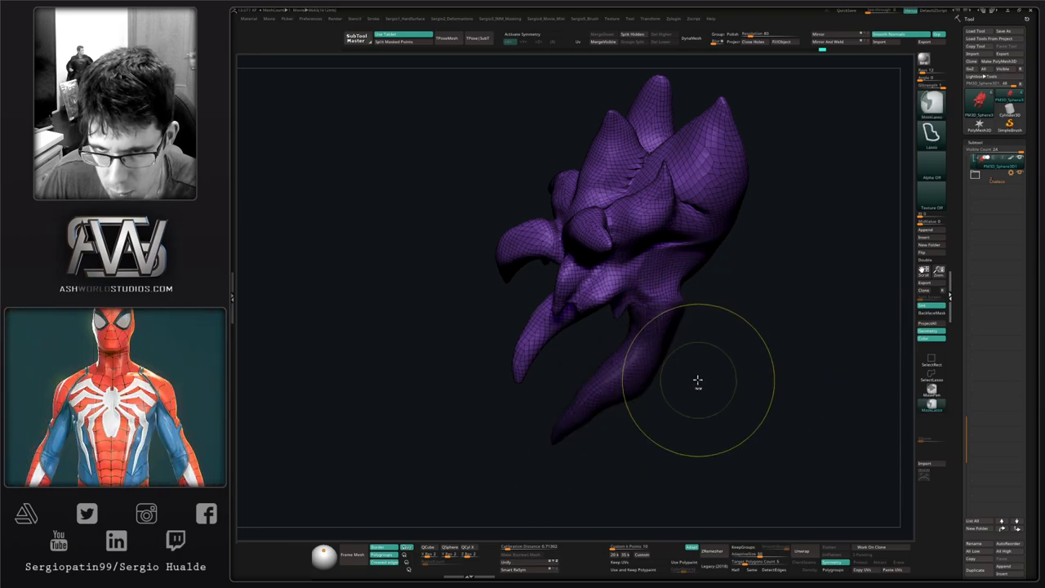
Assign the masked long hair lock on one side of the face to its own polygroup.
mouse_move(697, 381)
right_mouse_down()
mouse_move(616, 381)
mouse_move(608, 351)
mouse_move(683, 420)
mouse_move(688, 351)
mouse_move(702, 331)
right_mouse_up()
mouse_move(789, 265)
left_mouse_down("ctrl")
mouse_move(748, 429)
mouse_move(700, 354)
mouse_move(718, 220)
left_mouse_up("ctrl")
mouse_move(735, 327)
right_mouse_down()
mouse_move(742, 364)
mouse_move(732, 378)
mouse_move(756, 366)
mouse_move(721, 359)
right_mouse_up()
key("ctrl+w")
right_click_drag(622, 448, 618, 422)
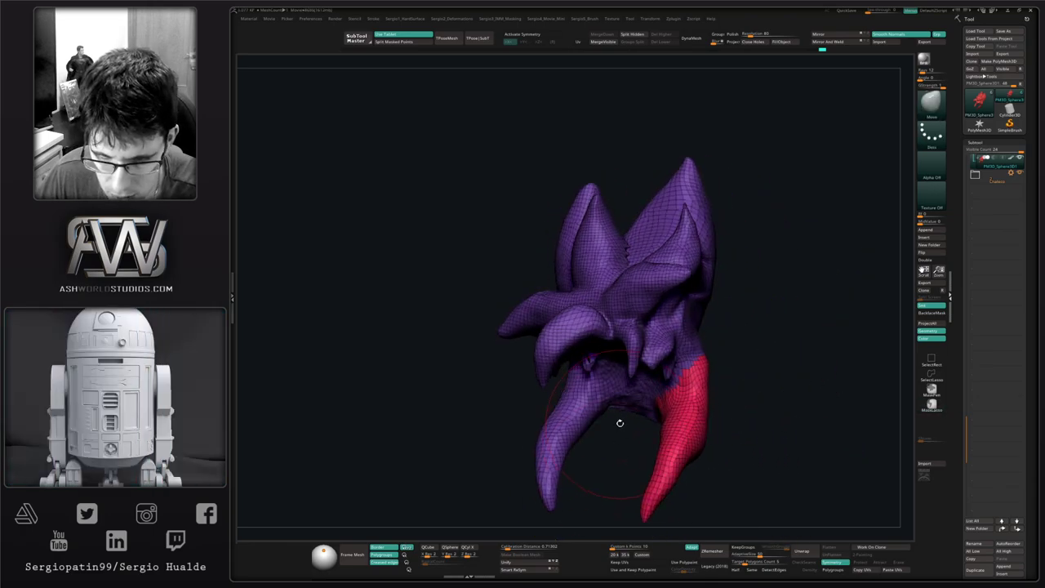
Mask the long hair lock on the opposite side of the face and assign it to a separate polygroup.
mouse_move(615, 418)
left_mouse_down("ctrl")
mouse_move(584, 378)
mouse_move(560, 386)
mouse_move(599, 517)
mouse_move(604, 498)
left_mouse_up("ctrl")
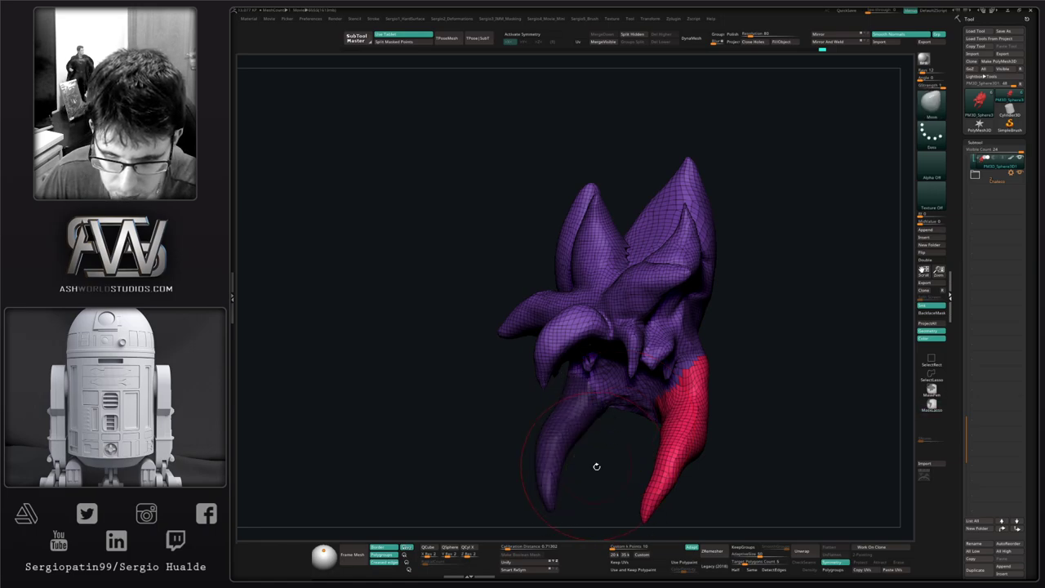
right_click_drag(596, 466, 678, 475)
key("ctrl+w")
left_click(658, 471, "ctrl")
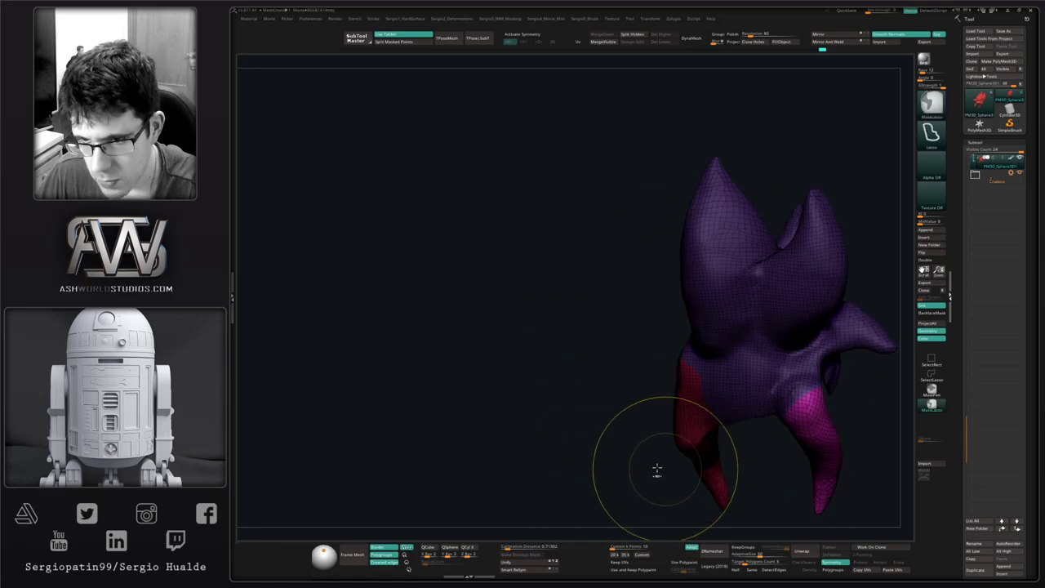
left_click_drag(582, 381, 643, 417, "ctrl")
right_click_drag(644, 417, 671, 397)
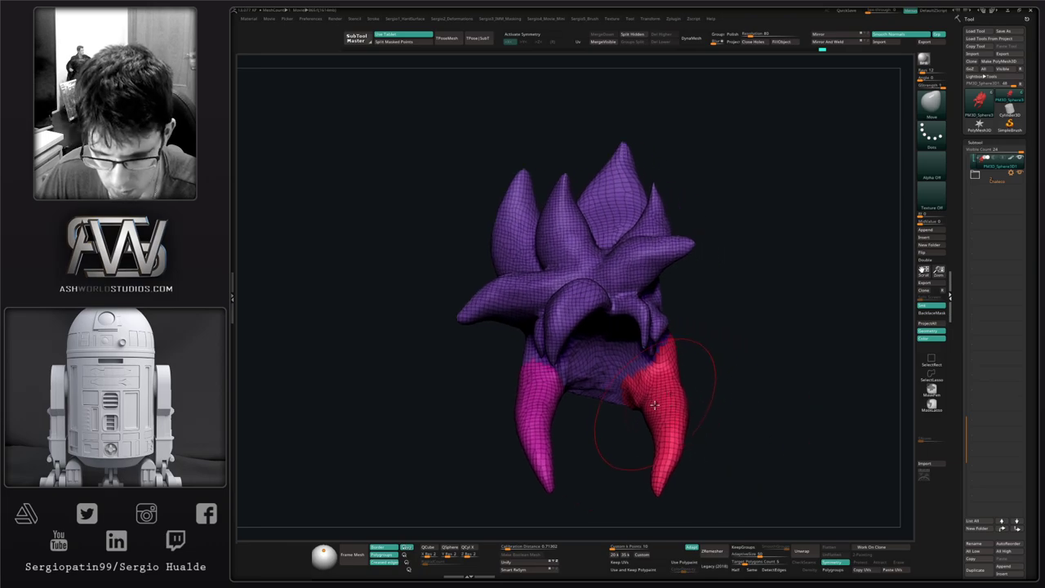
Bring back the full hair, isolate the large lower back locks with split polygroups, regroup their pieces, and show everything again.
key("alt+s")
left_click(740, 347, "ctrl+shift")
mouse_move(774, 340)
right_mouse_down()
mouse_move(686, 346)
mouse_move(774, 364)
mouse_move(634, 359)
right_mouse_up()
right_click_drag(740, 370, 666, 373, "alt")
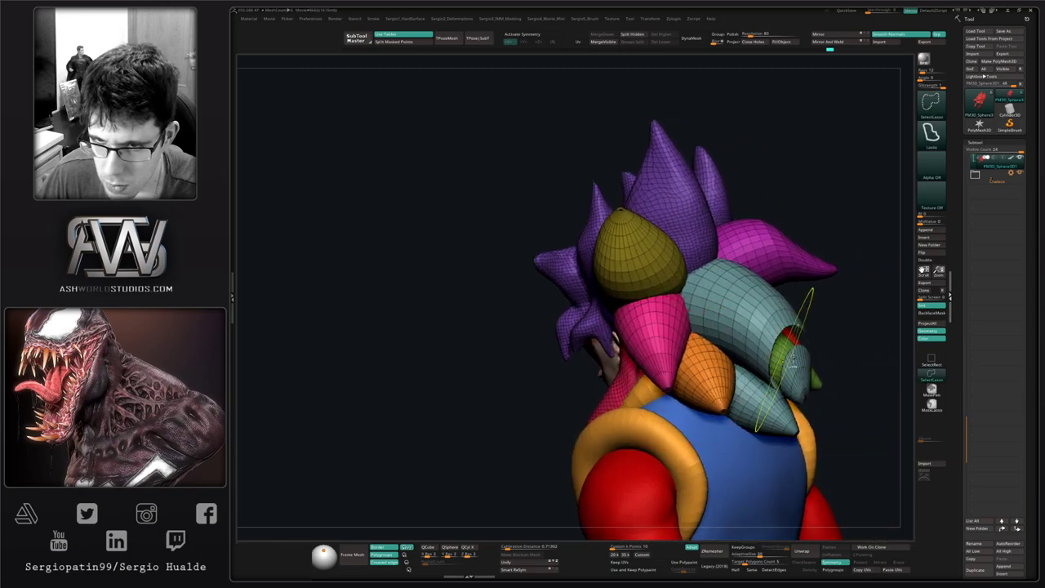
left_click(765, 325, "ctrl+shift")
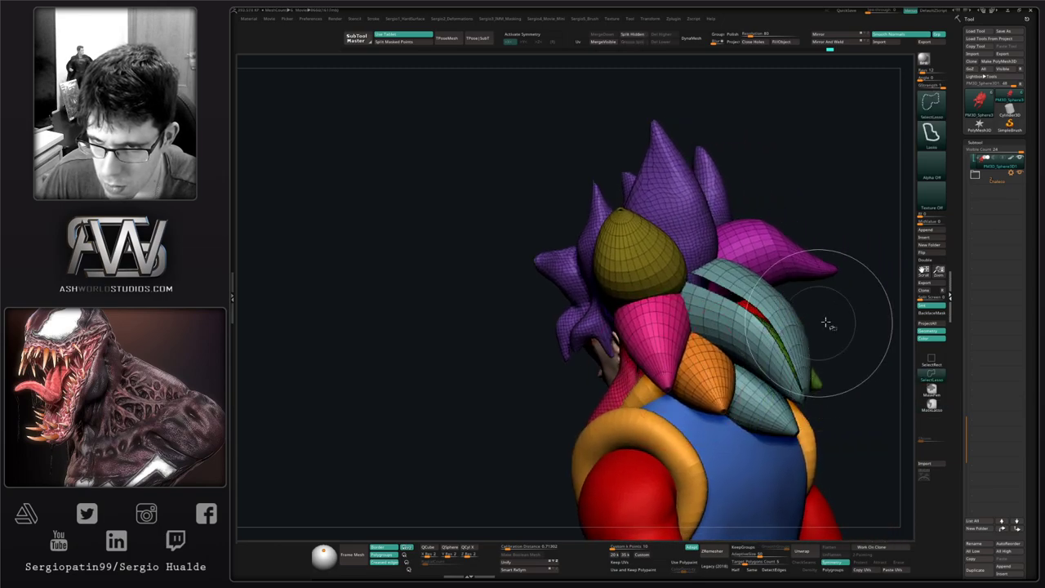
left_click(818, 324, "ctrl+shift")
left_click(781, 328, "ctrl+shift")
key("ctrl+w")
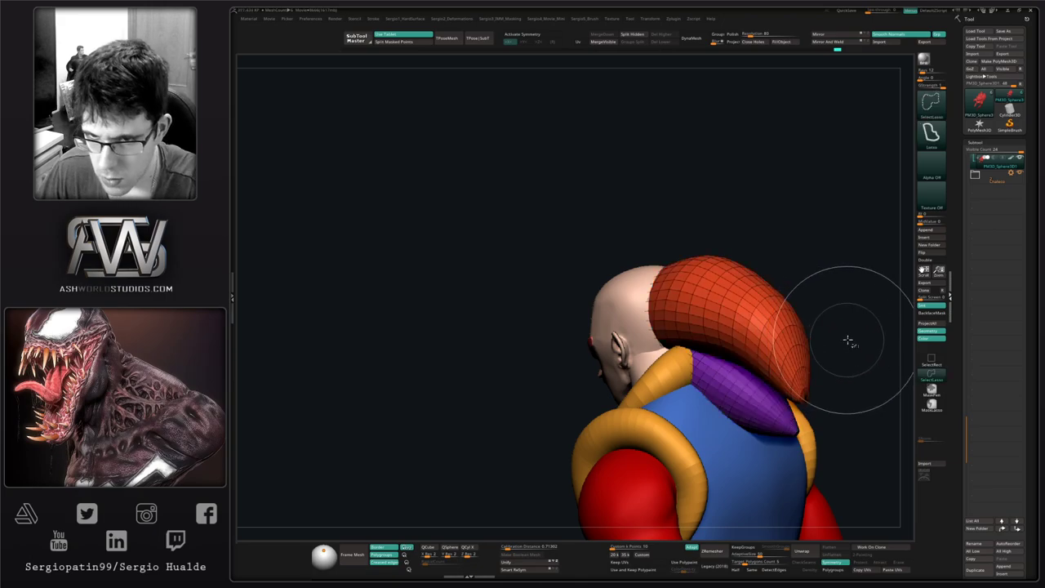
left_click(849, 340, "ctrl+shift")
right_click_drag(850, 341, 670, 371)
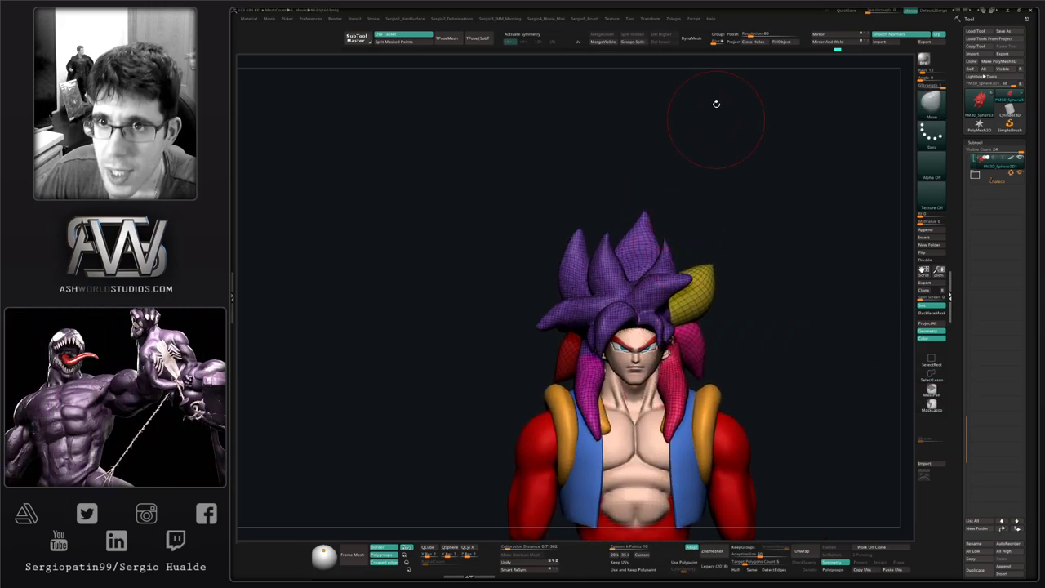
Try remeshing the hair with DynaMesh with Groups enabled, and undo it.
left_click(717, 35)
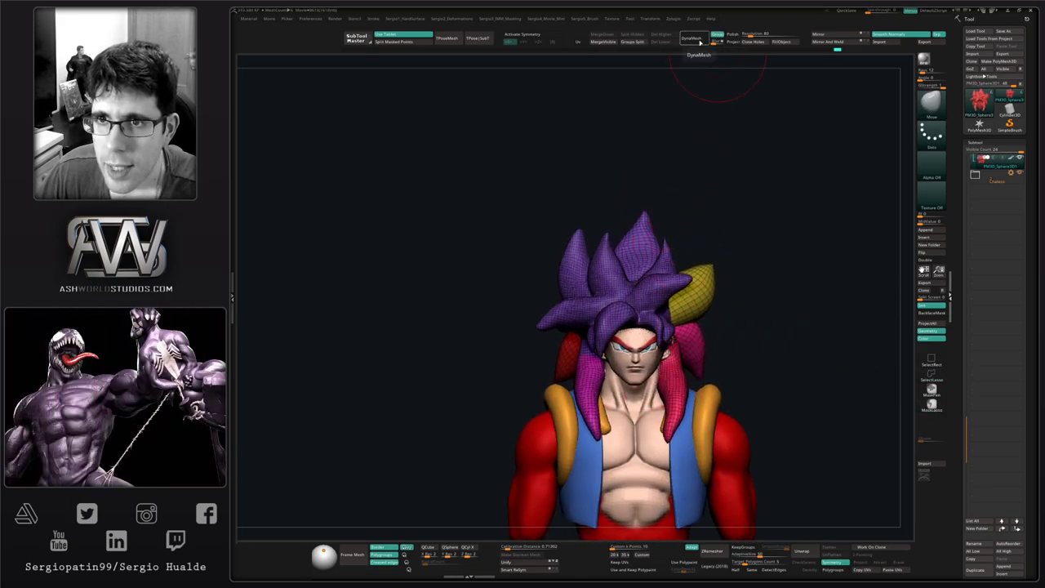
left_click(698, 41)
left_click_drag(757, 297, 753, 307)
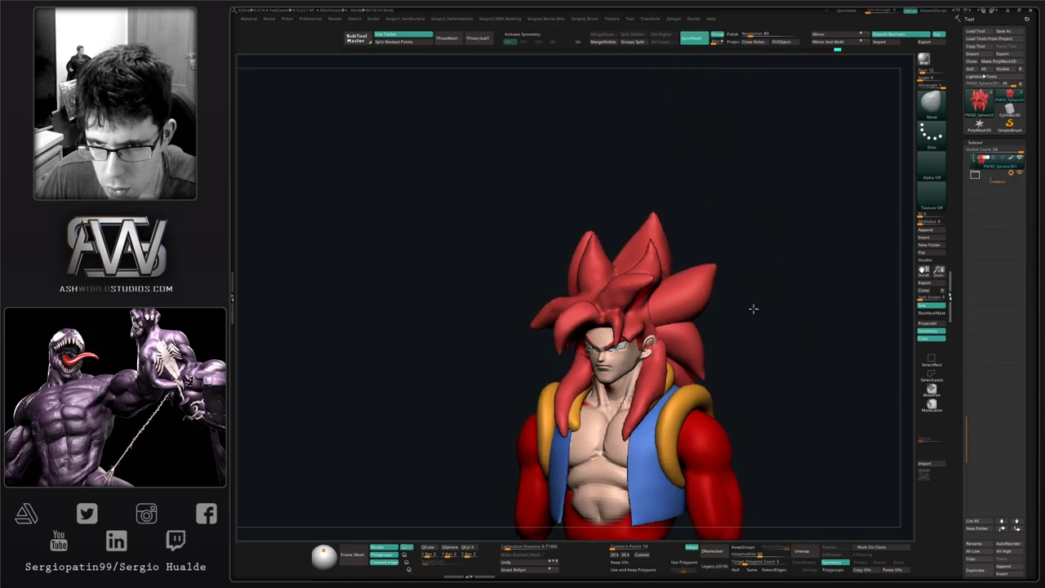
key("ctrl+z")
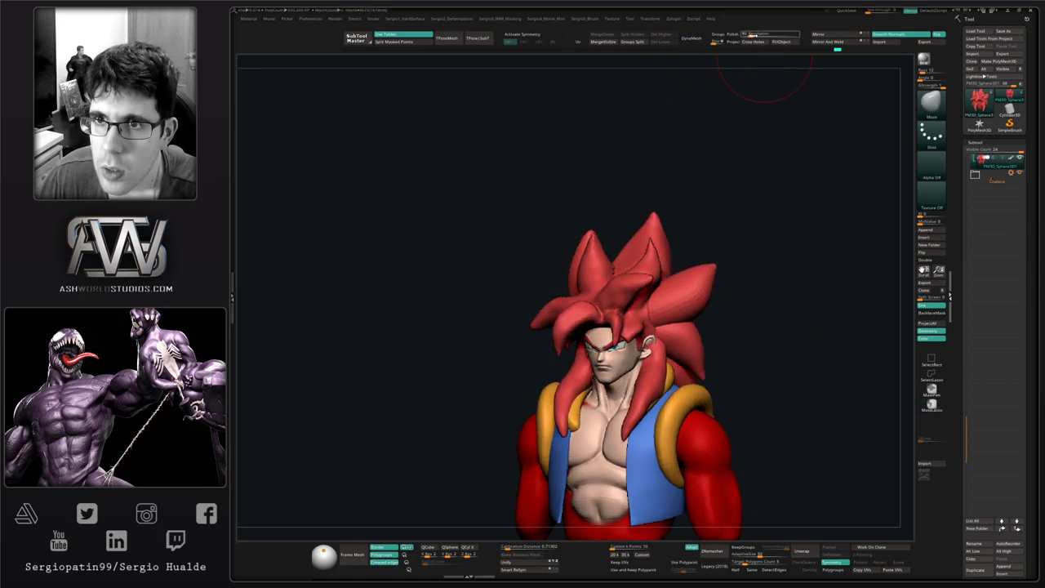
Try remeshing the hair with DynaMesh at a higher resolution, inspect the locks, and undo it.
left_click_drag(750, 36, 754, 35)
left_click(703, 40)
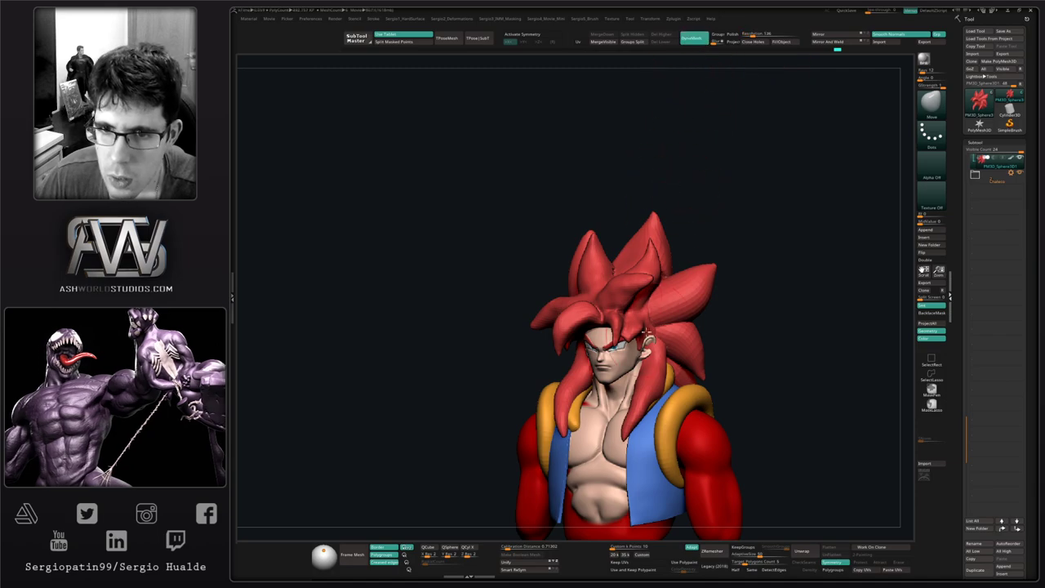
mouse_move(661, 324)
right_mouse_down("alt")
mouse_move(633, 273)
mouse_move(616, 318)
right_mouse_up("alt")
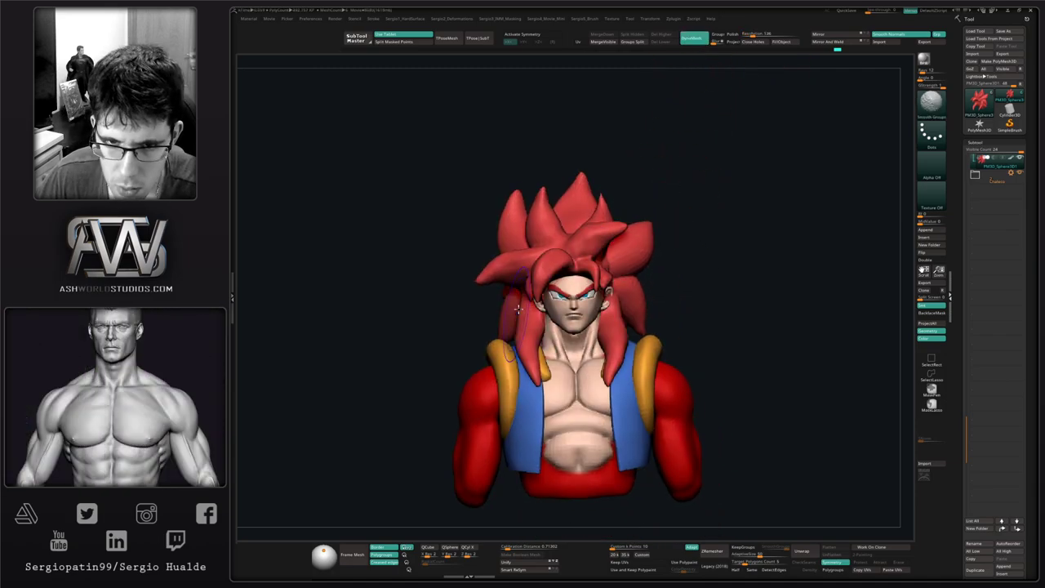
right_click_drag(639, 352, 618, 340)
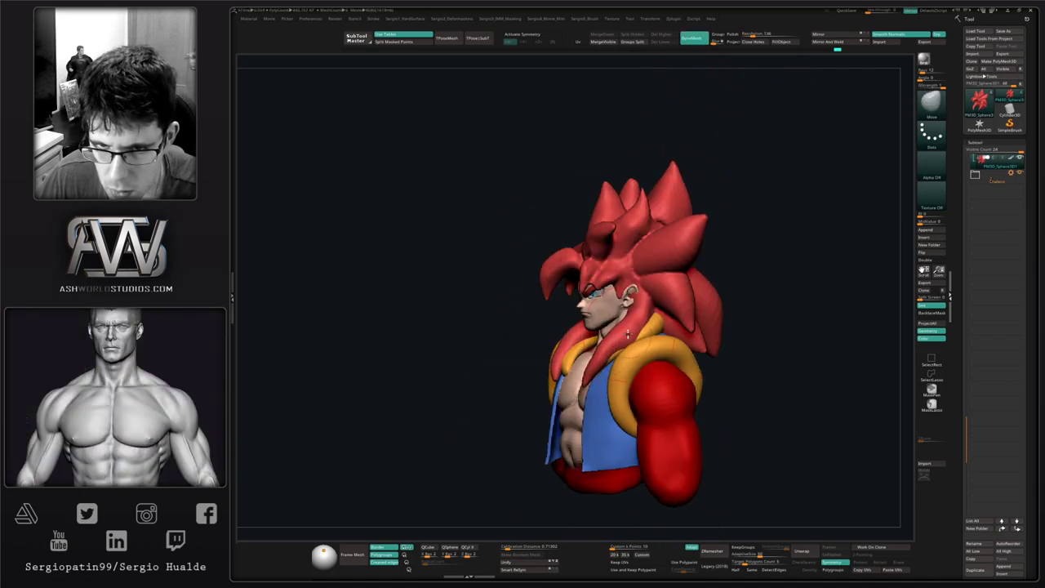
key("shift+f")
key("ctrl+z")
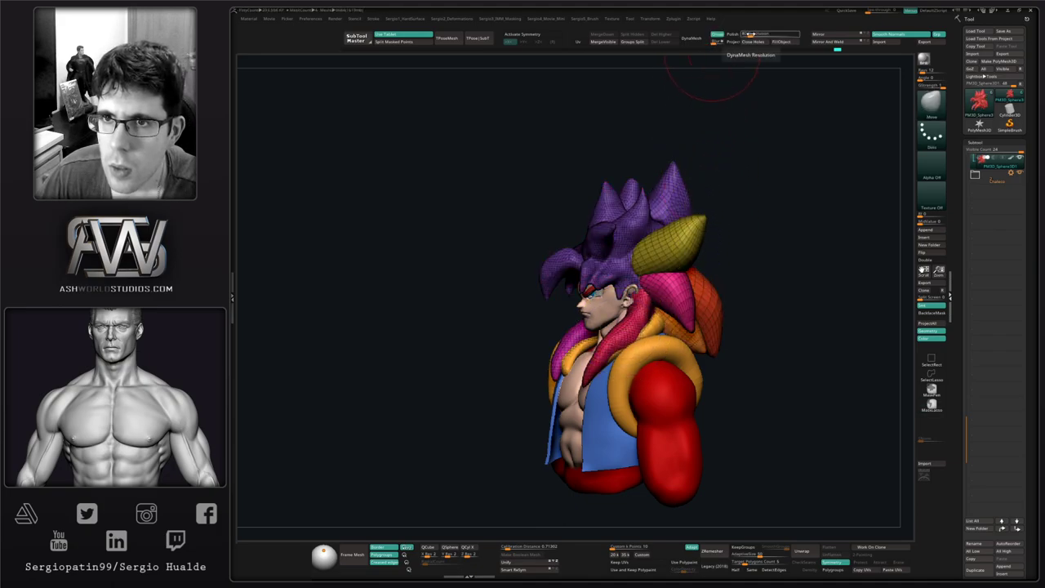
DynaMesh the hair with Groups enabled at a lower resolution and hide the polygroup wireframe.
left_click(691, 38)
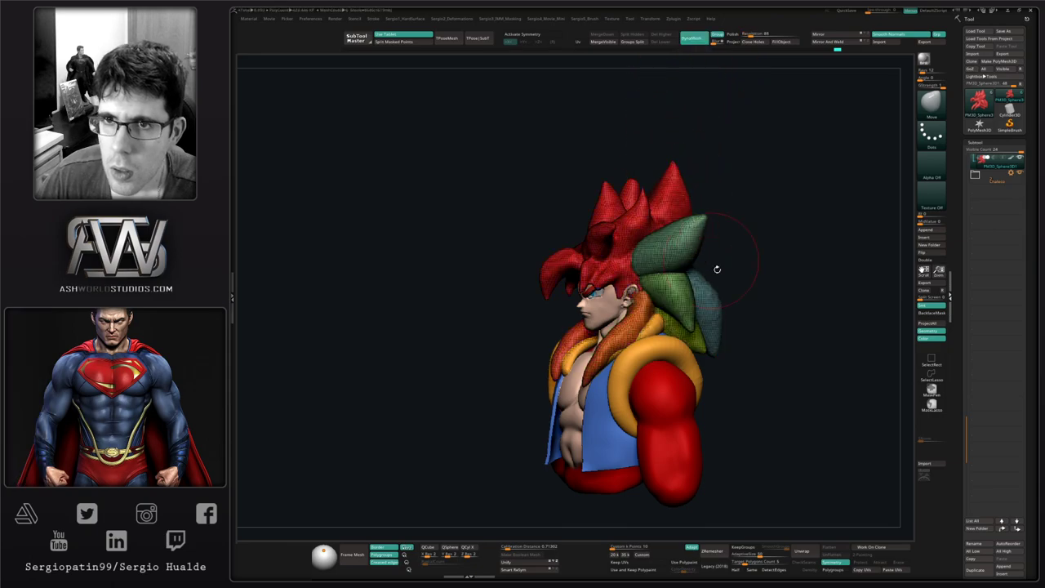
left_click_drag(761, 300, 825, 310)
key("shift+f")
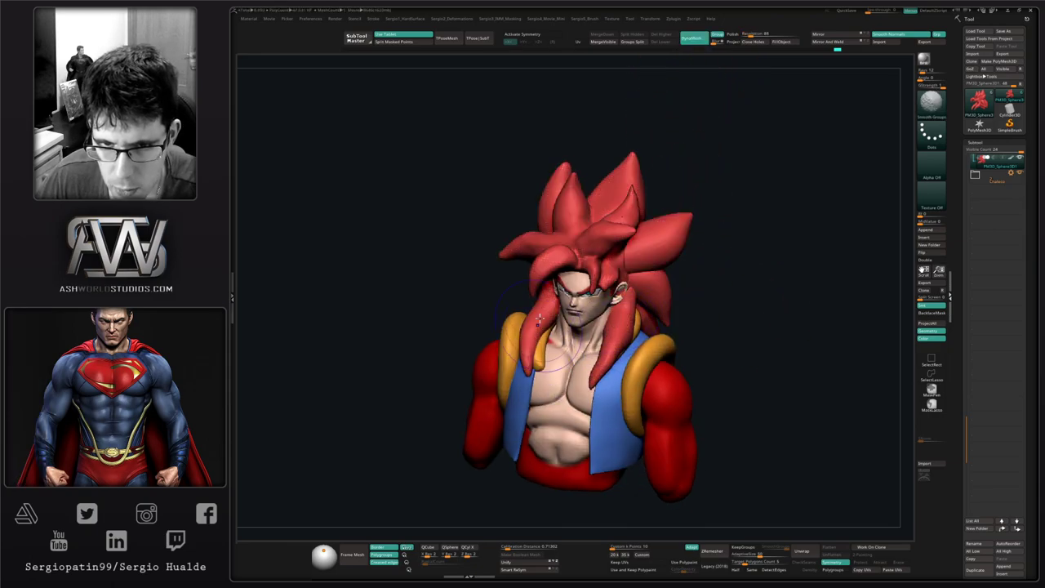
Reposition the long side lock on one side of the face from the front and side with the Move Topological brush.
mouse_move(550, 367)
right_mouse_down()
mouse_move(602, 363)
mouse_move(567, 356)
right_mouse_up()
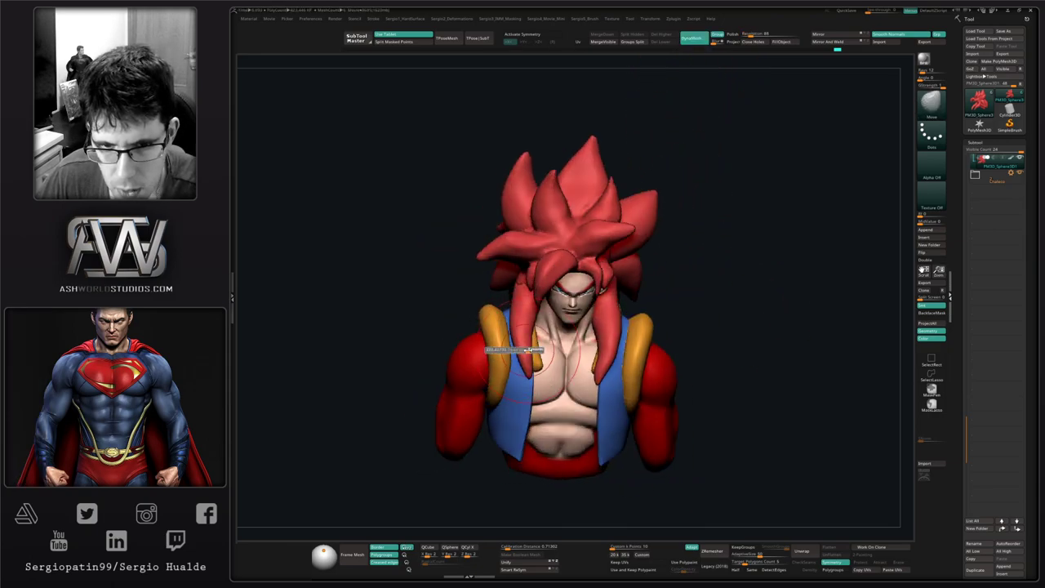
key("b")
key("m")
key("t")
left_click_drag(532, 351, 519, 361)
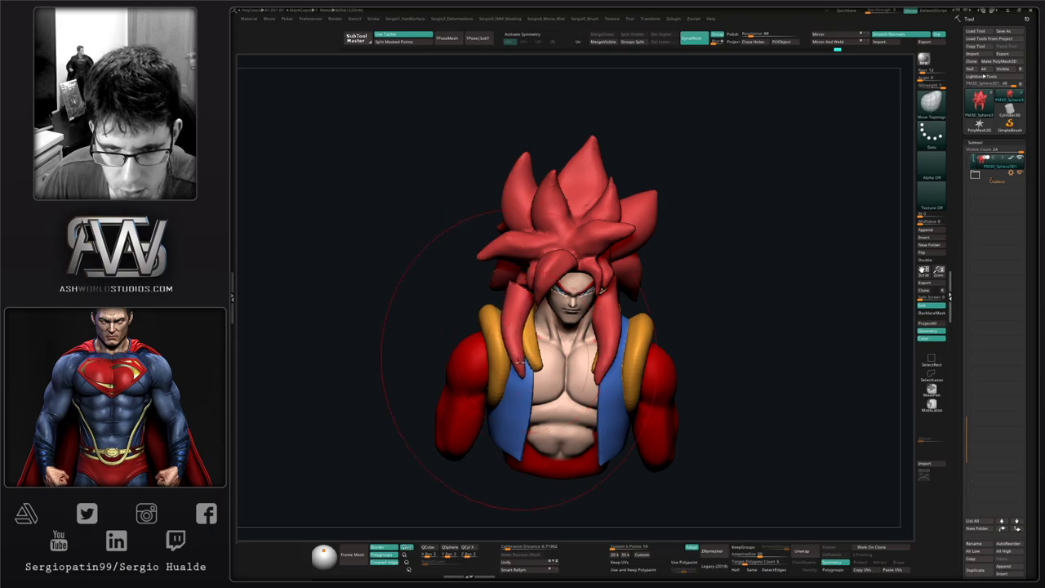
right_click_drag(512, 377, 529, 357)
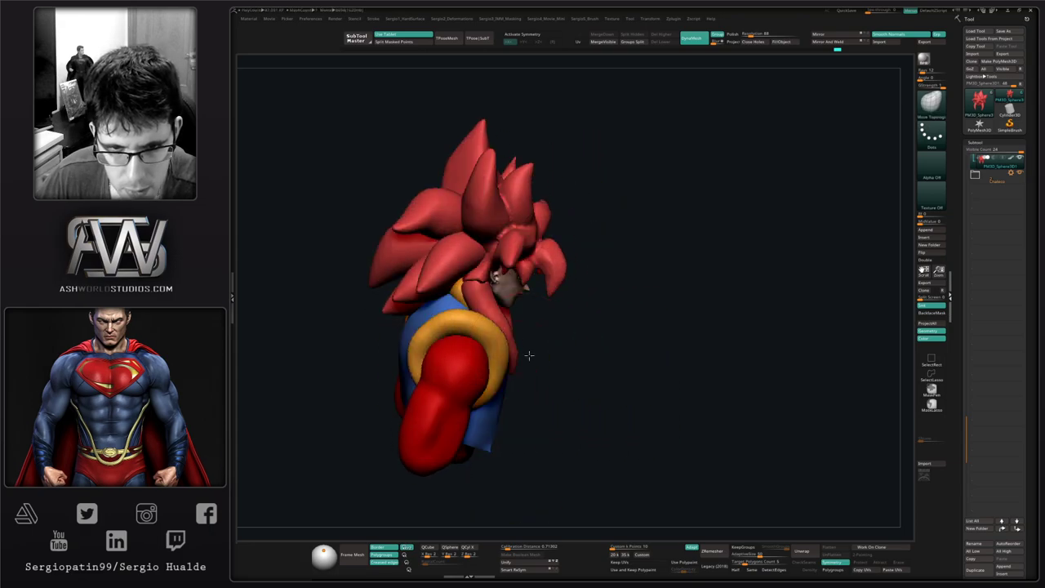
left_click_drag(505, 314, 488, 299)
mouse_move(518, 331)
right_mouse_down()
mouse_move(494, 319)
mouse_move(520, 319)
right_mouse_up()
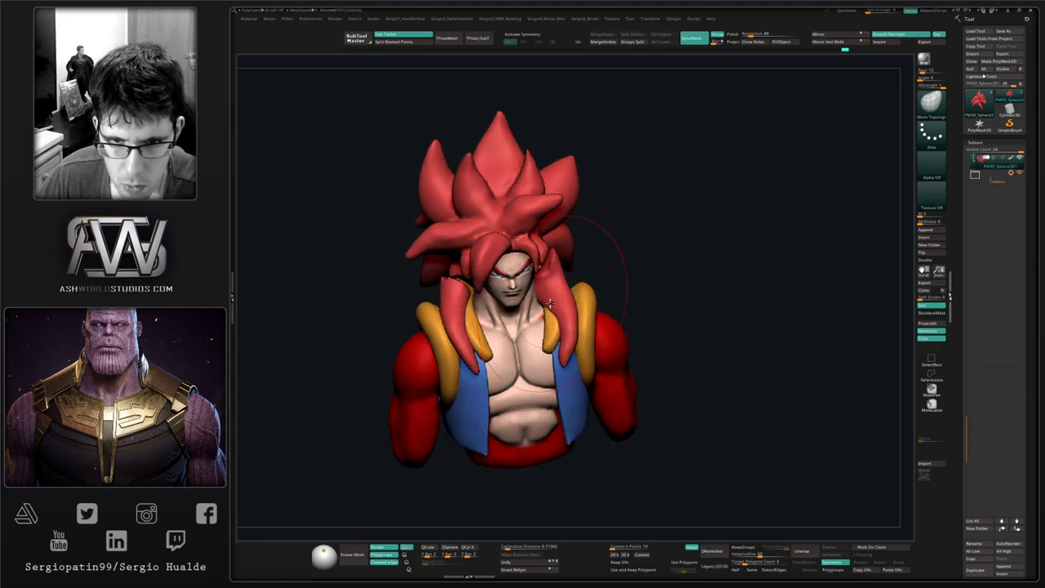
Adjust the opposite long side lock with a resized Move Topological brush and balance both locks around the collar.
right_click_drag(550, 303, 544, 286)
left_click_drag(531, 293, 534, 292)
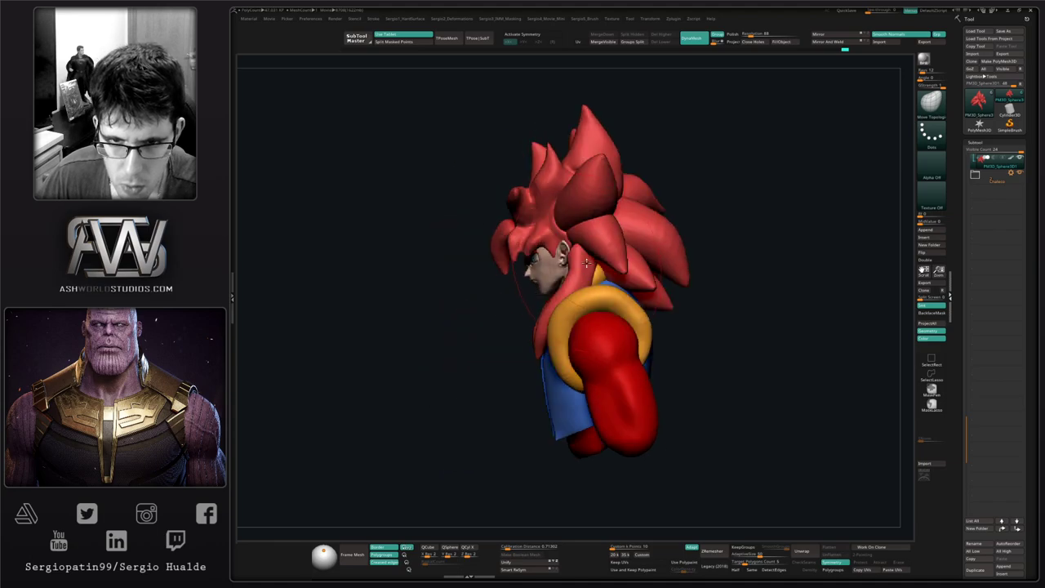
left_click_drag(482, 326, 653, 326)
key("s")
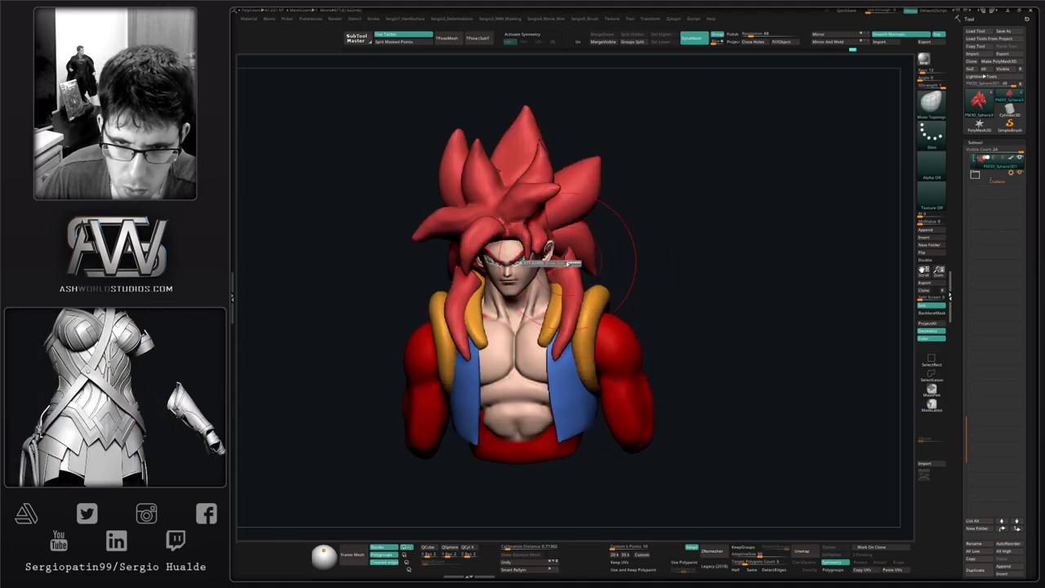
mouse_move(678, 263)
left_mouse_down()
mouse_move(597, 266)
mouse_move(535, 325)
left_mouse_up()
left_click_drag(677, 310, 550, 302)
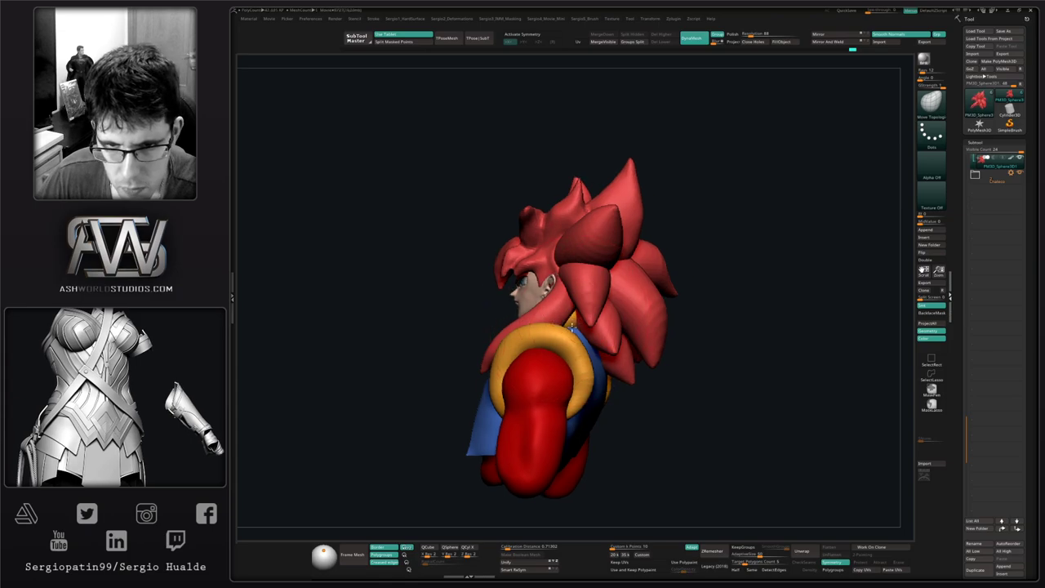
left_click_drag(661, 320, 568, 321)
left_click_drag(392, 324, 573, 330)
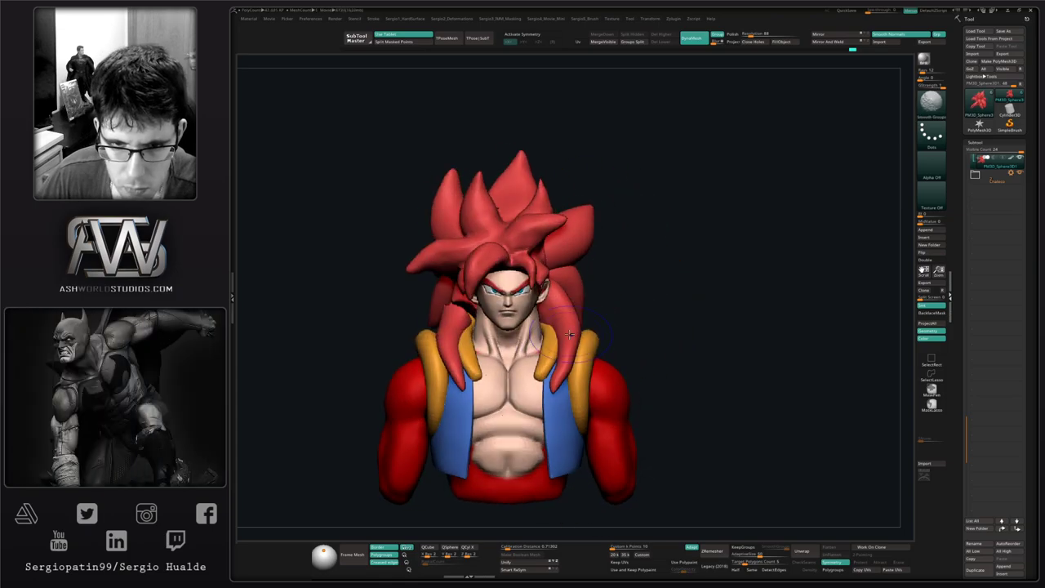
left_click_drag(400, 313, 483, 321)
right_click_drag(484, 321, 455, 318)
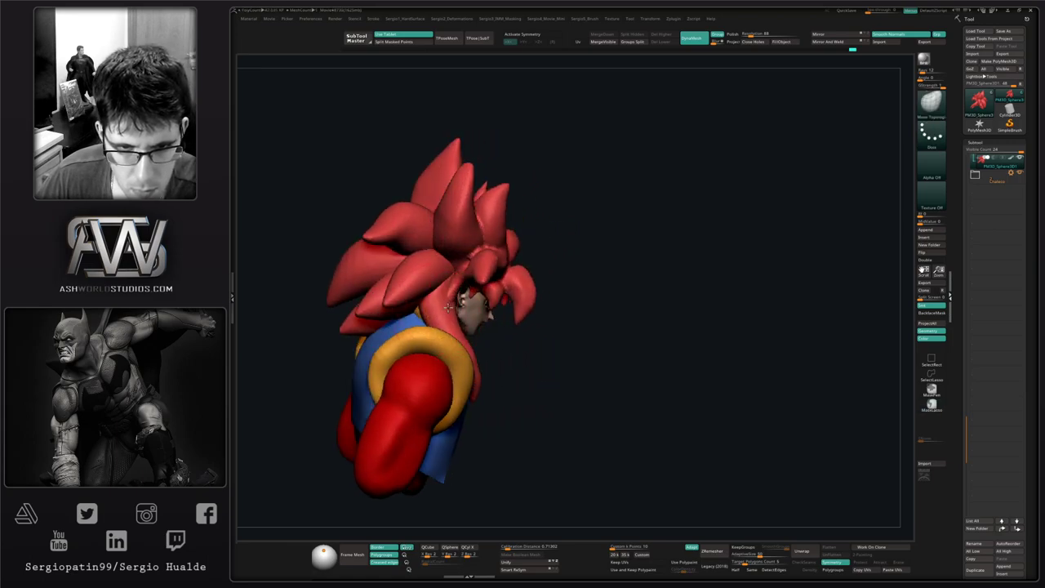
Isolate the main front hair piece and smooth its lower edges where the side locks were separated.
mouse_move(563, 317)
right_mouse_down()
mouse_move(496, 330)
mouse_move(480, 300)
mouse_move(449, 352)
right_mouse_up()
key("alt+s")
left_click(503, 307, "ctrl+shift")
left_click_drag(424, 304, 413, 297, "shift")
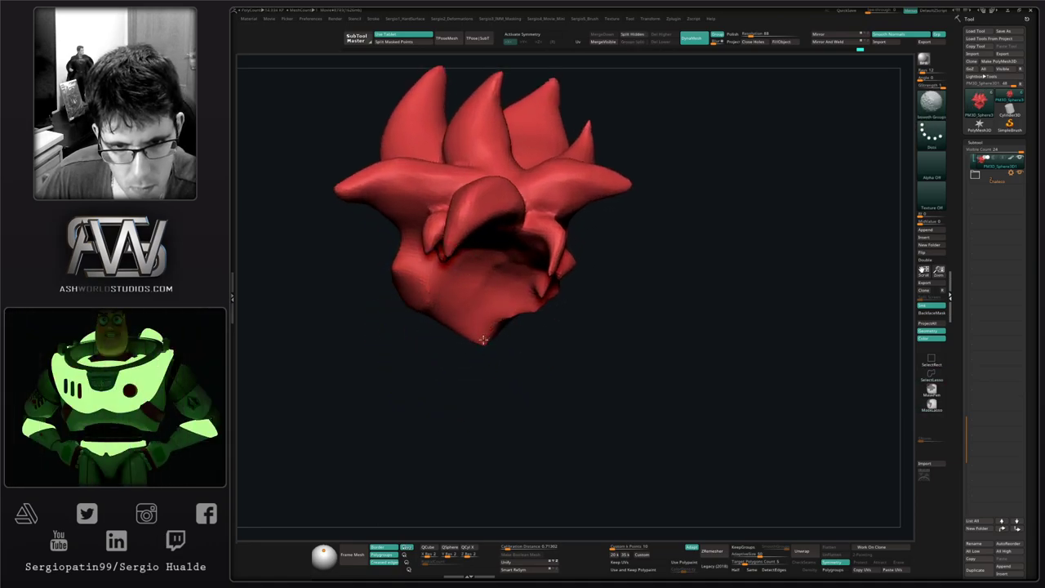
right_click_drag(482, 339, 504, 326)
left_click_drag(542, 306, 535, 305, "shift")
Build up the hair volume behind the ear with the ClayBuildup brush, using the head and body for reference.
key("shift+s")
mouse_move(484, 341)
right_mouse_down()
mouse_move(519, 298)
mouse_move(507, 302)
mouse_move(525, 296)
right_mouse_up()
key("1")
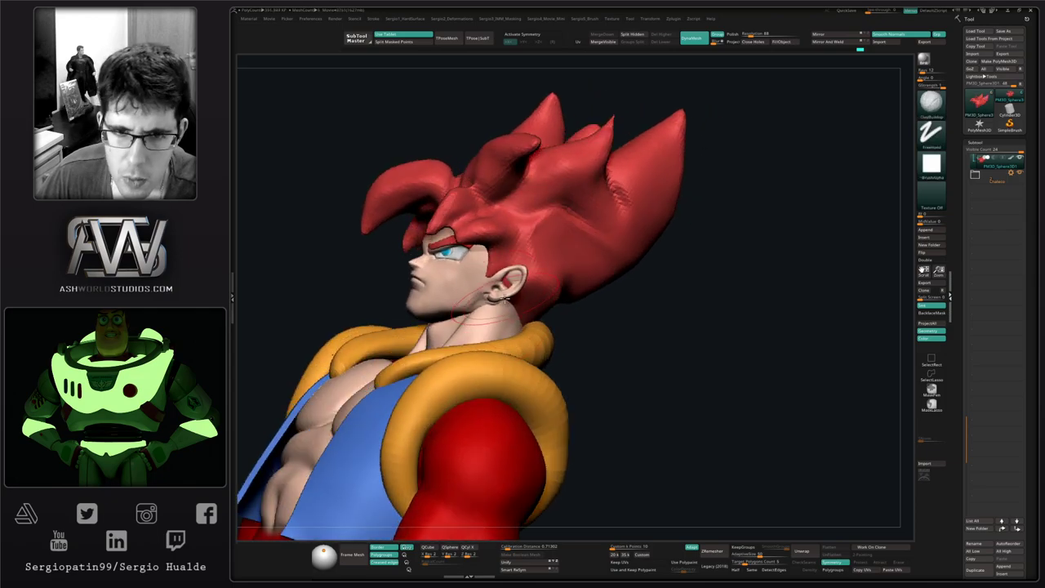
key("shift+s")
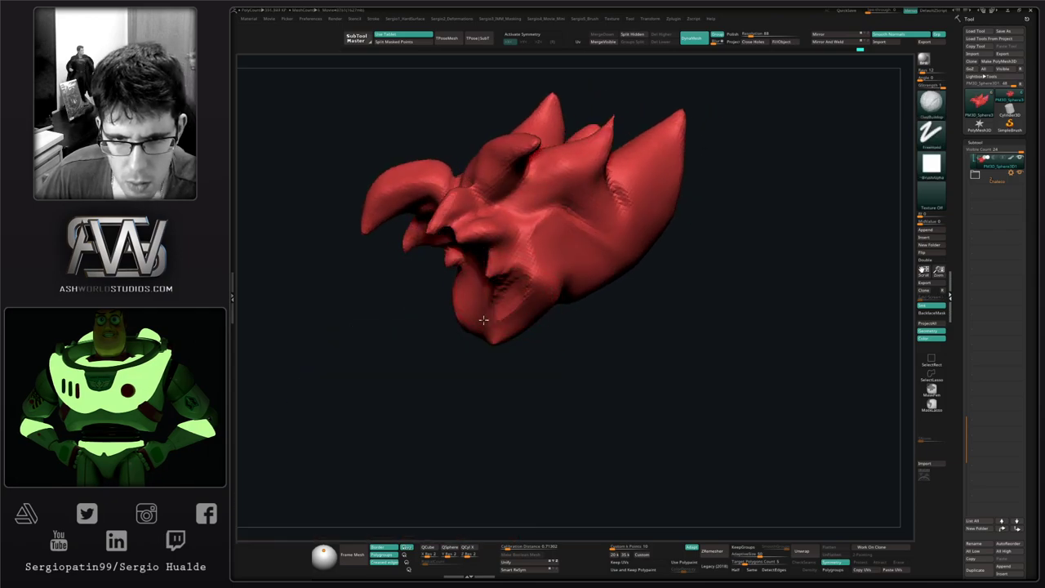
key("shift+alt+s")
right_click_drag(559, 298, 534, 297)
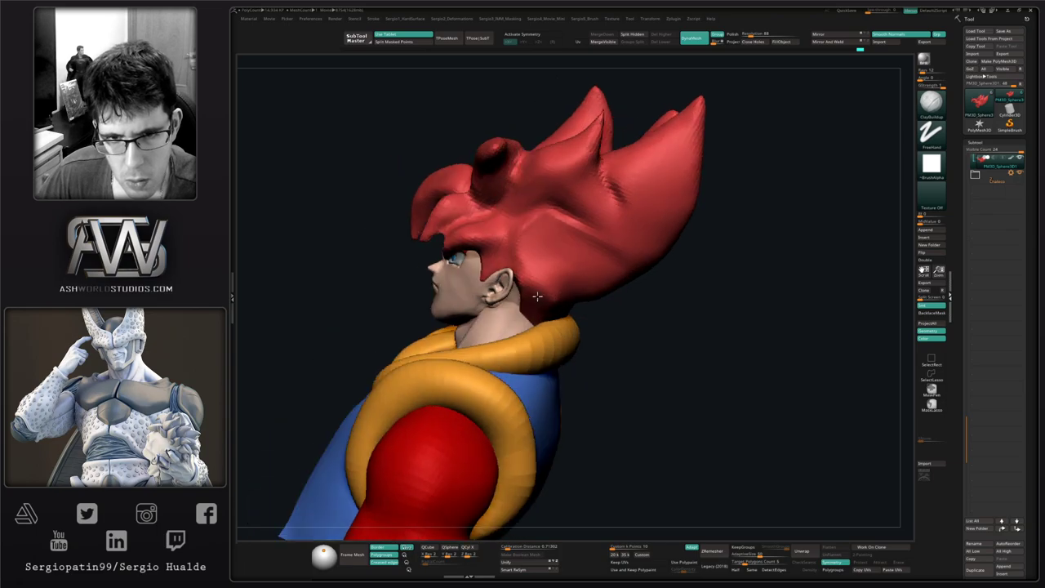
mouse_move(541, 305)
left_mouse_down()
mouse_move(528, 254)
mouse_move(562, 276)
left_mouse_up()
right_click_drag(572, 273, 541, 272)
mouse_move(539, 261)
left_mouse_down()
mouse_move(547, 322)
mouse_move(553, 273)
left_mouse_up()
Shape the hairline behind the ear with the Move brush and smooth the built-up surface.
key("2")
left_click_drag(542, 312, 535, 316)
right_click_drag(535, 315, 564, 314)
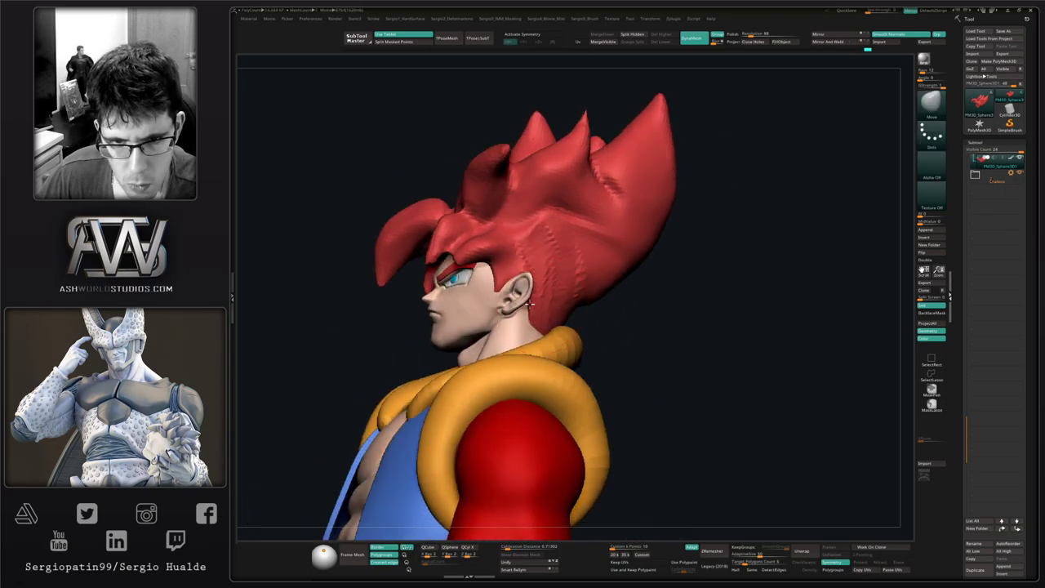
left_click_drag(545, 245, 576, 280, "shift")
Fill out the hair behind the opposite ear and around the nape with the ClayBuildup brush.
mouse_move(576, 282)
right_mouse_down()
mouse_move(495, 289)
mouse_move(488, 276)
mouse_move(461, 279)
right_mouse_up()
key("1")
mouse_move(621, 286)
left_mouse_down()
mouse_move(607, 303)
mouse_move(601, 296)
left_mouse_up()
right_click_drag(600, 295, 614, 285)
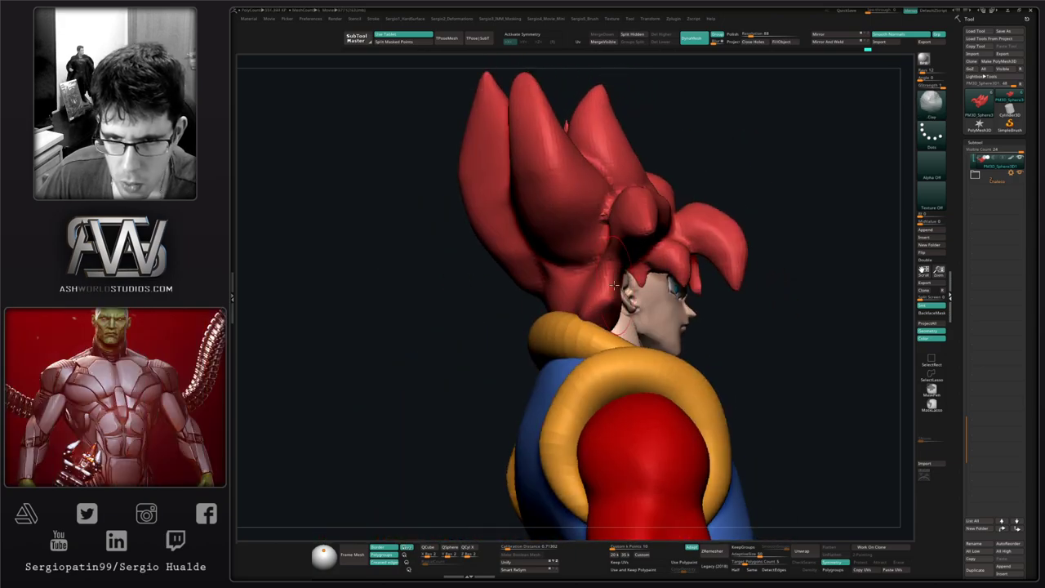
key("b")
key("c")
key("b")
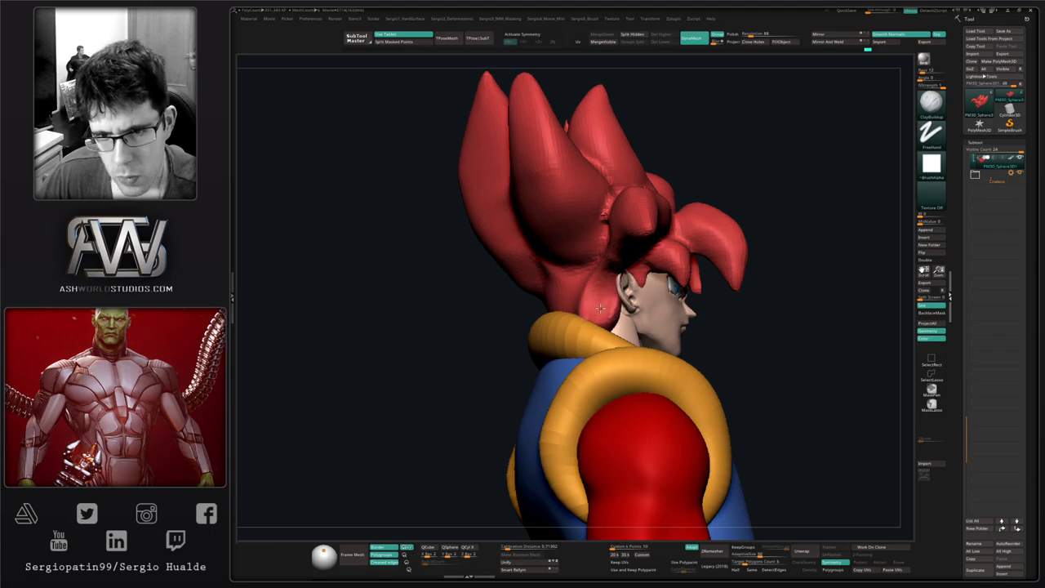
right_click_drag(596, 295, 627, 294)
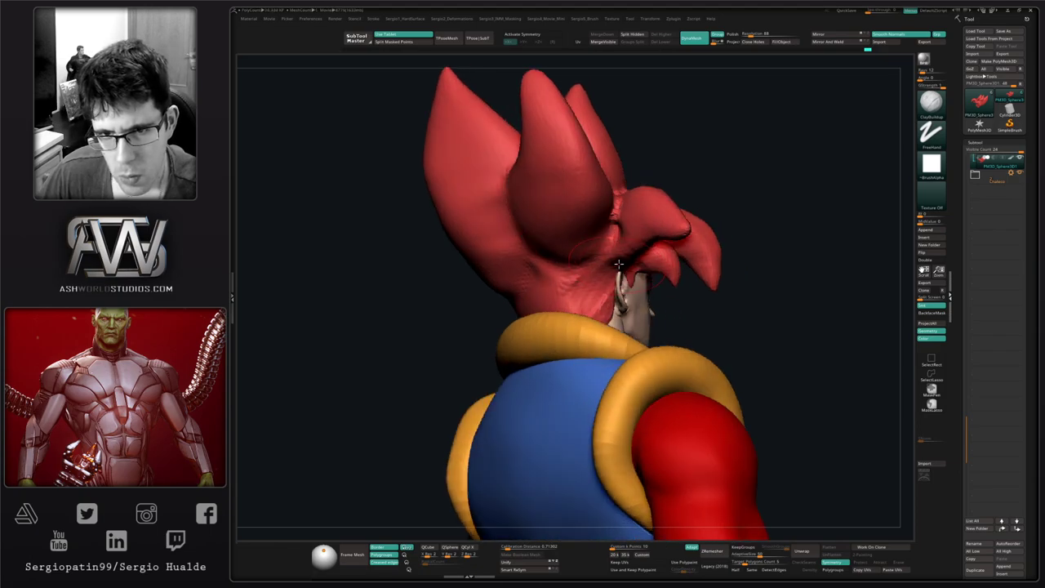
left_click_drag(627, 294, 610, 298)
Reshape the isolated hair's lower edge behind the ear with the Move and ClayBuildup brushes.
mouse_move(629, 297)
right_mouse_down()
mouse_move(534, 327)
mouse_move(521, 319)
mouse_move(587, 329)
right_mouse_up()
key("b")
key("m")
key("v")
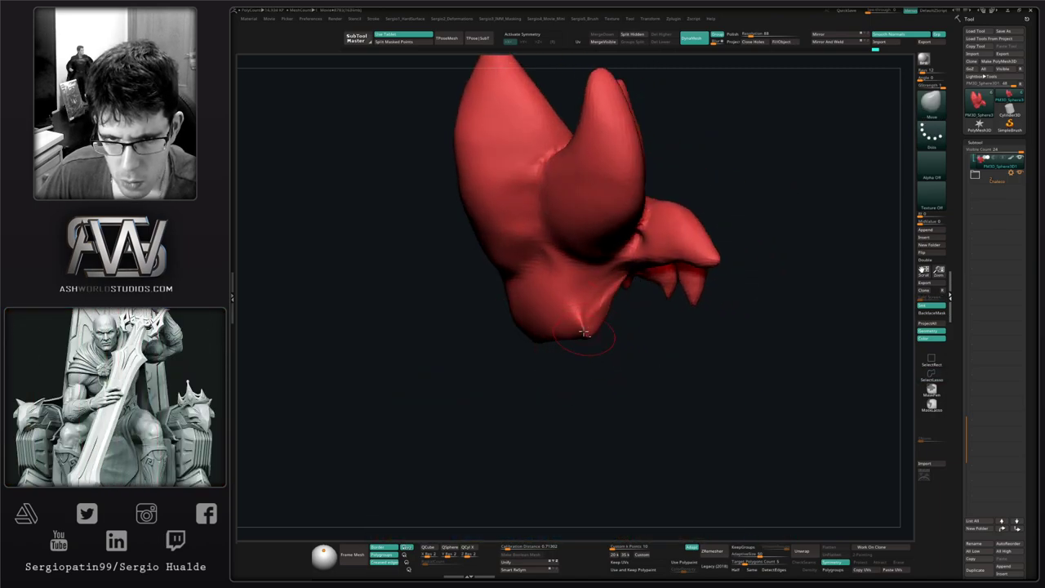
key("b")
key("c")
key("b")
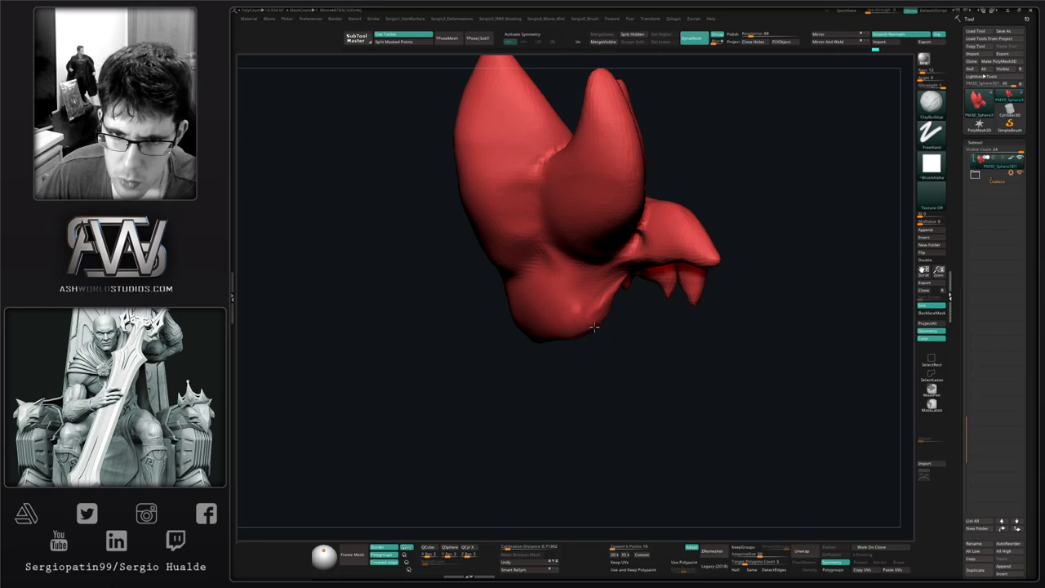
right_click_drag(573, 331, 516, 336)
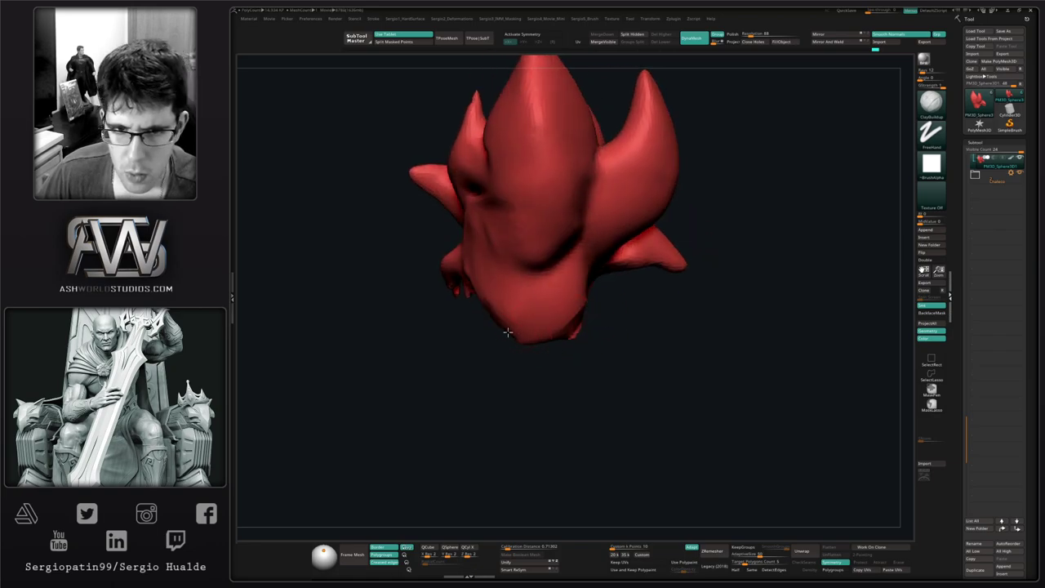
Refine the hair volume and rounded lower contour around the nape, alternating the Move and ClayBuildup brushes.
key("b")
key("m")
key("v")
key("b")
key("c")
key("b")
mouse_move(590, 310)
right_mouse_down()
mouse_move(569, 315)
mouse_move(571, 357)
mouse_move(632, 343)
mouse_move(608, 353)
mouse_move(578, 336)
mouse_move(594, 318)
right_mouse_up()
key("b")
key("m")
key("v")
key("b")
key("c")
key("b")
key("b")
key("m")
key("v")
Show the whole bust and reshape the tip of the back lock above the shoulder with the Move Topological brush.
left_click(633, 343, "ctrl+shift")
key("shift+s")
key("b")
key("m")
key("t")
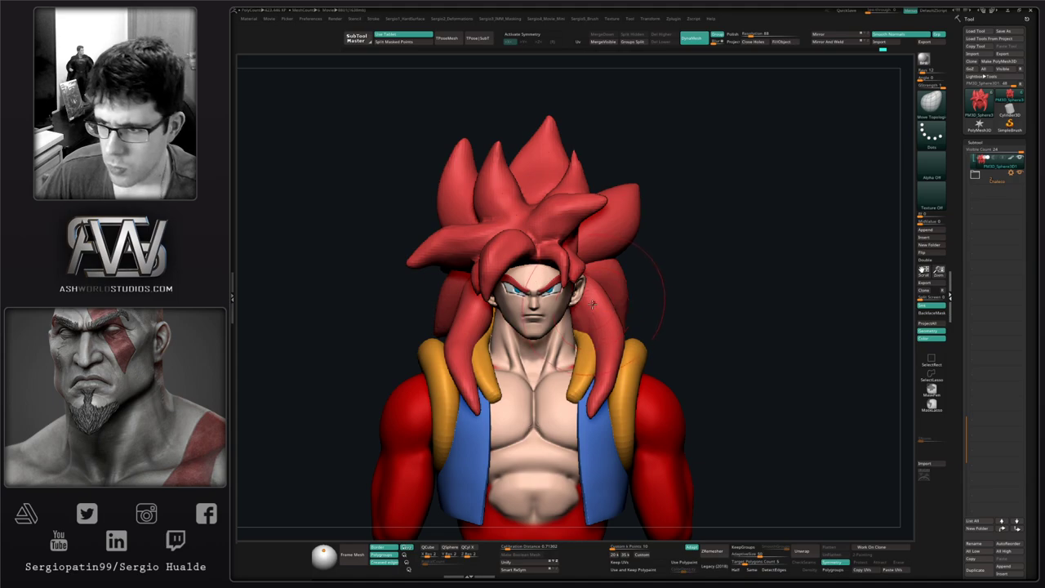
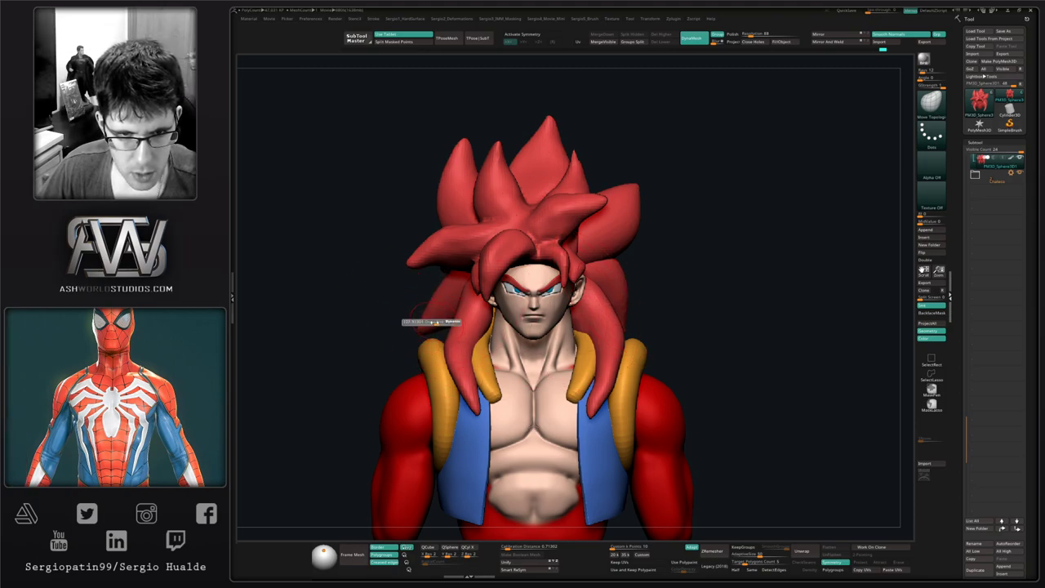
left_click_drag(351, 323, 443, 288)
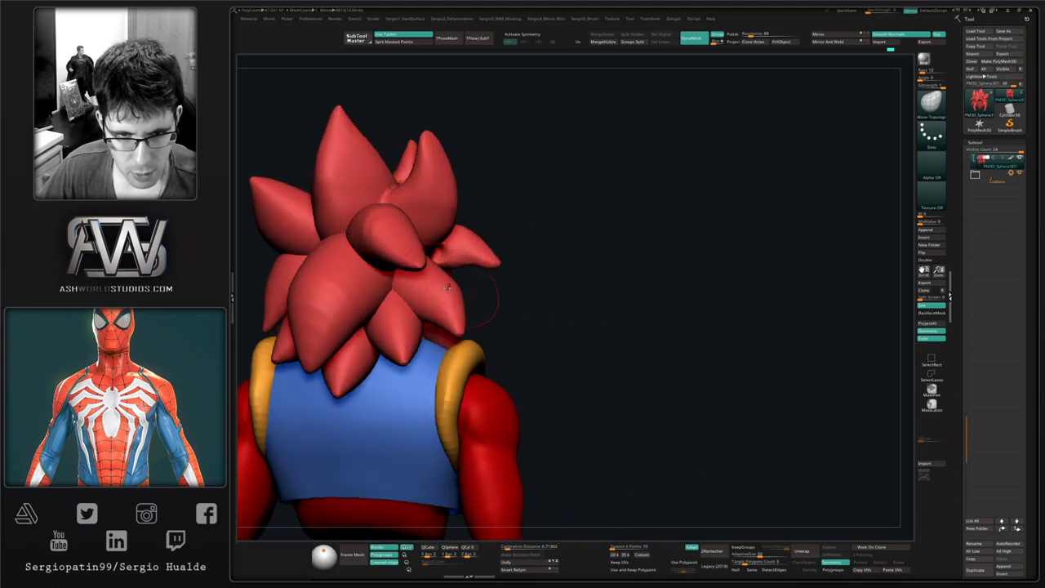
right_click_drag(454, 299, 416, 310)
left_click_drag(451, 327, 455, 318)
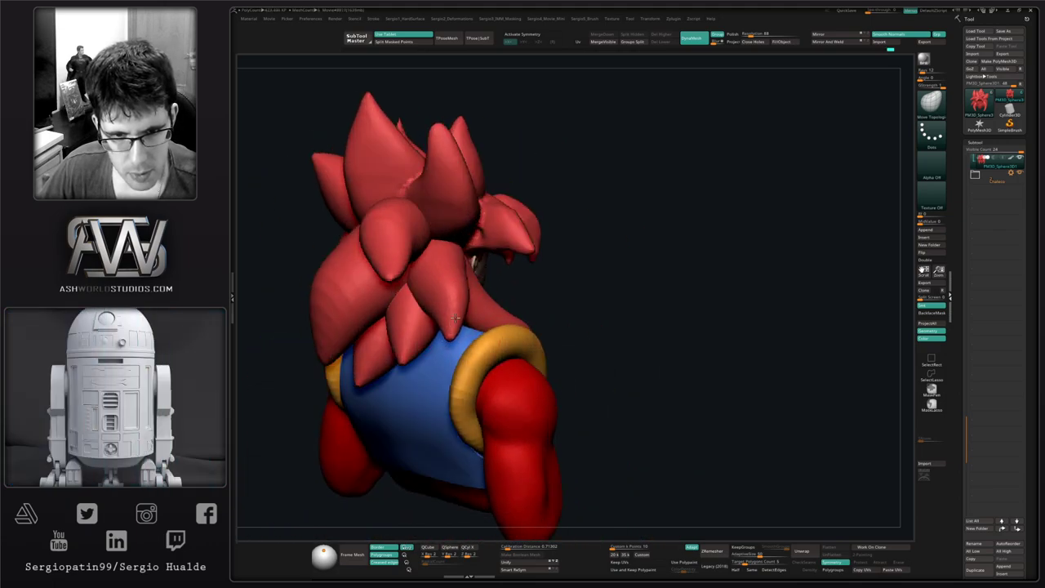
Sweep the locks behind the ear backwards with Move Topological, checking their silhouette from the side and front.
right_click_drag(476, 295, 506, 320)
left_click_drag(408, 292, 408, 282)
mouse_move(423, 291)
right_mouse_down()
mouse_move(432, 297)
mouse_move(410, 302)
right_mouse_up()
left_click_drag(429, 309, 420, 302)
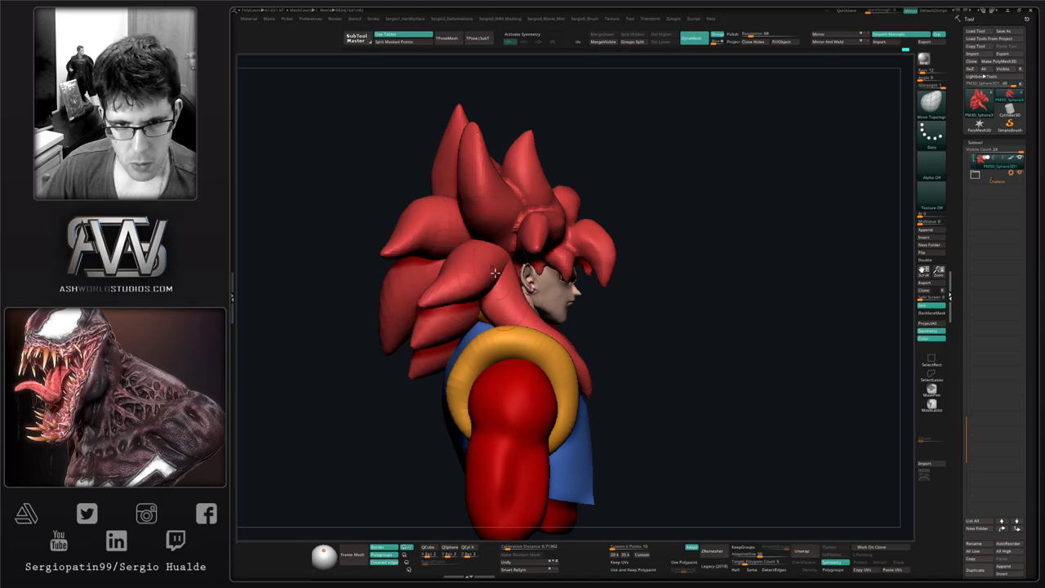
right_click_drag(495, 276, 504, 303, "shift")
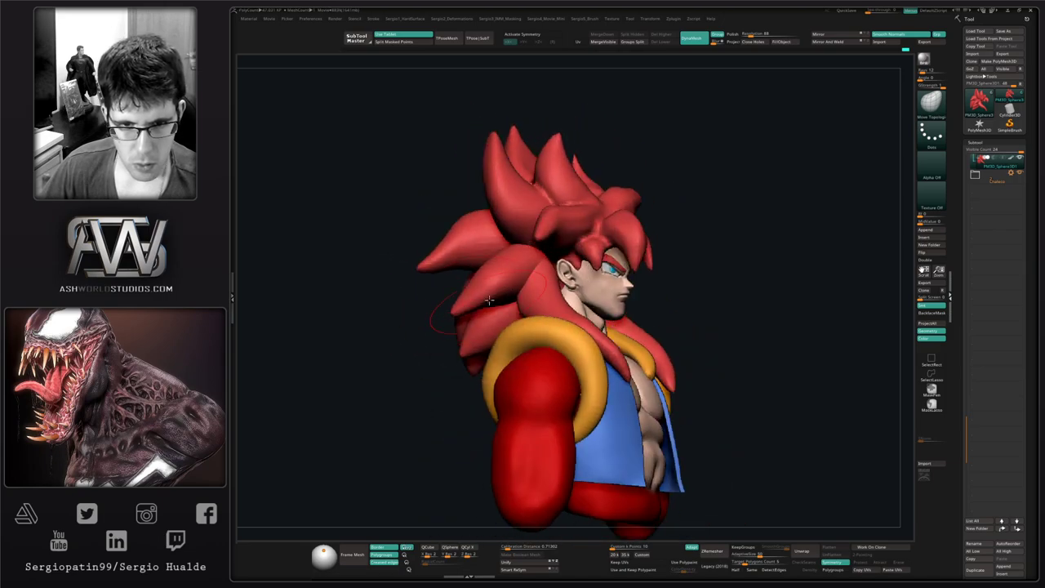
left_click_drag(461, 310, 476, 312)
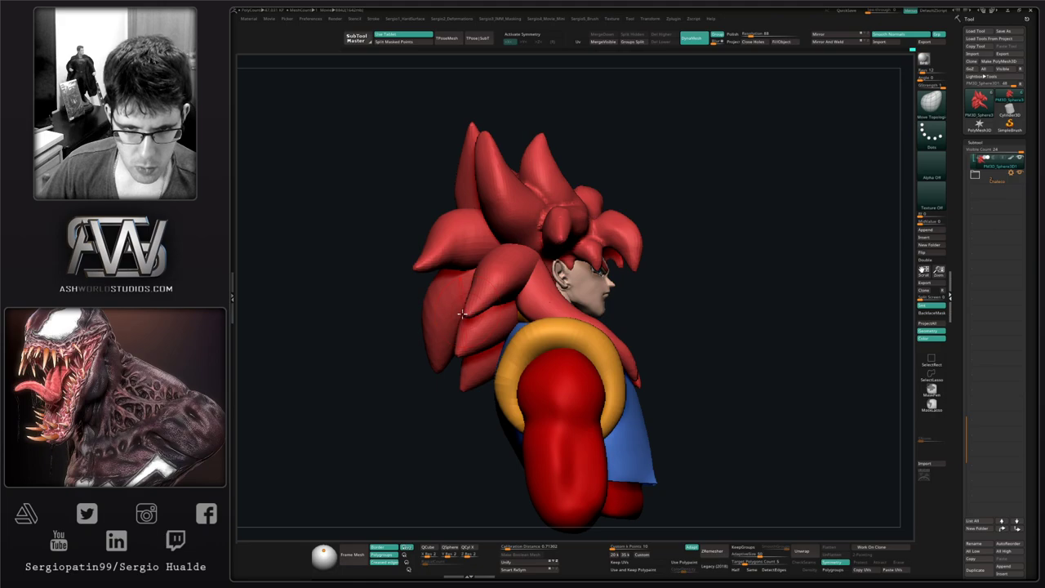
mouse_move(480, 321)
right_mouse_down("shift")
mouse_move(487, 305)
mouse_move(521, 303)
right_mouse_up("shift")
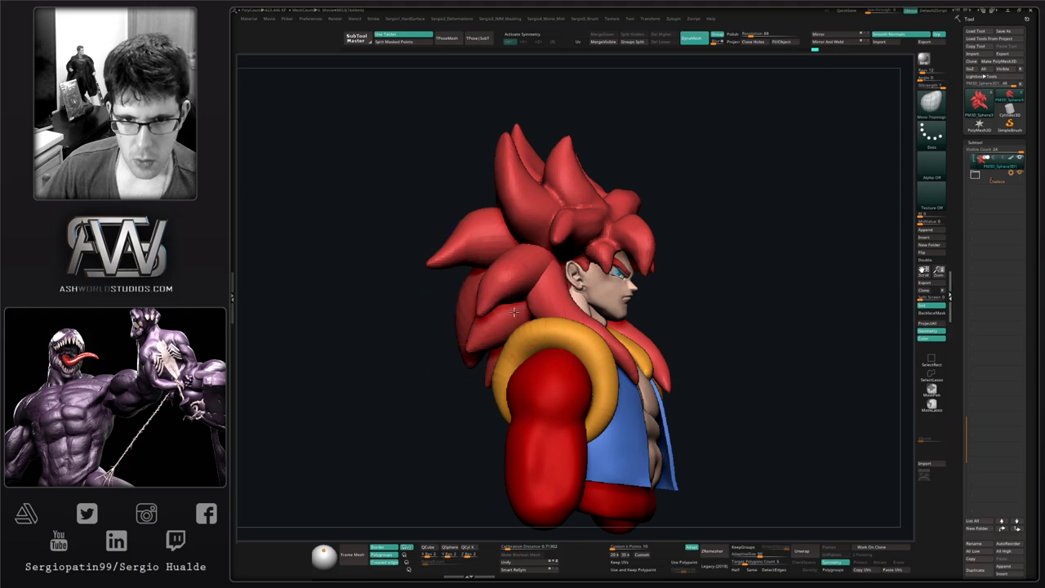
right_click_drag(514, 311, 488, 318, "shift")
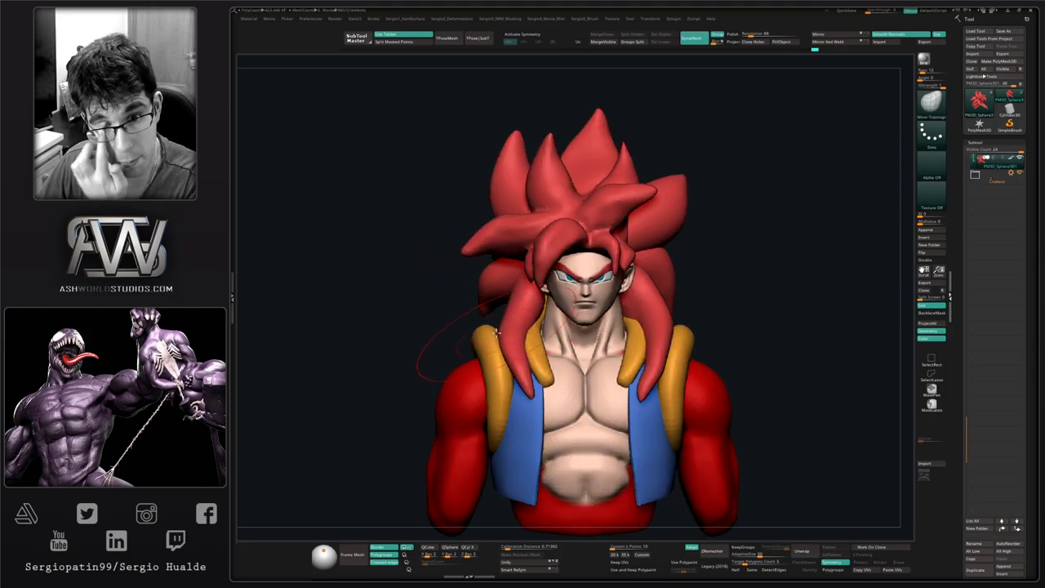
right_click_drag(508, 314, 478, 343, "shift")
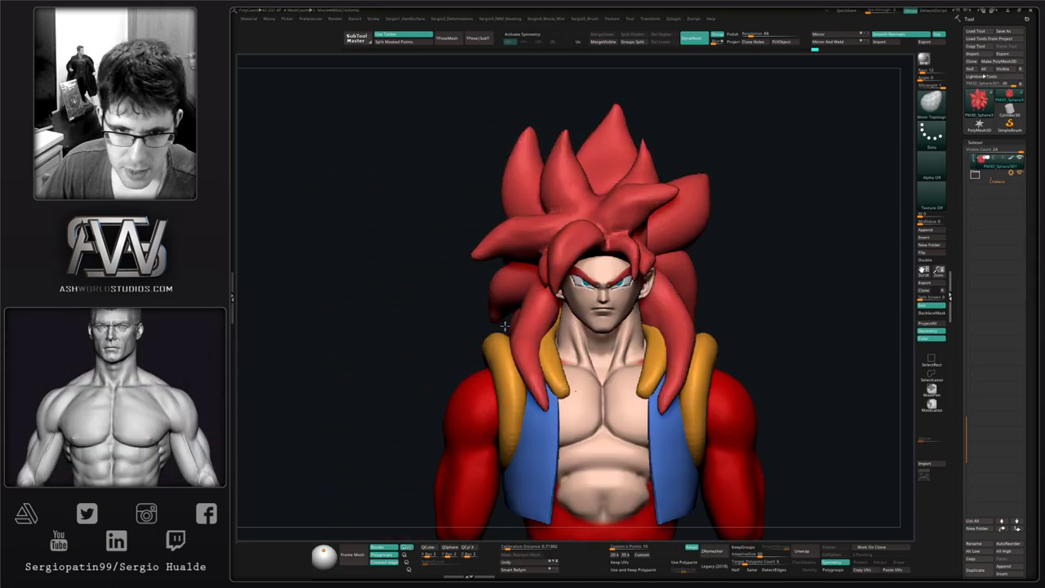
Adjust the direction and tips of the lower back locks above the shoulder with the Move Topological brush.
left_click_drag(505, 325, 552, 315, "shift")
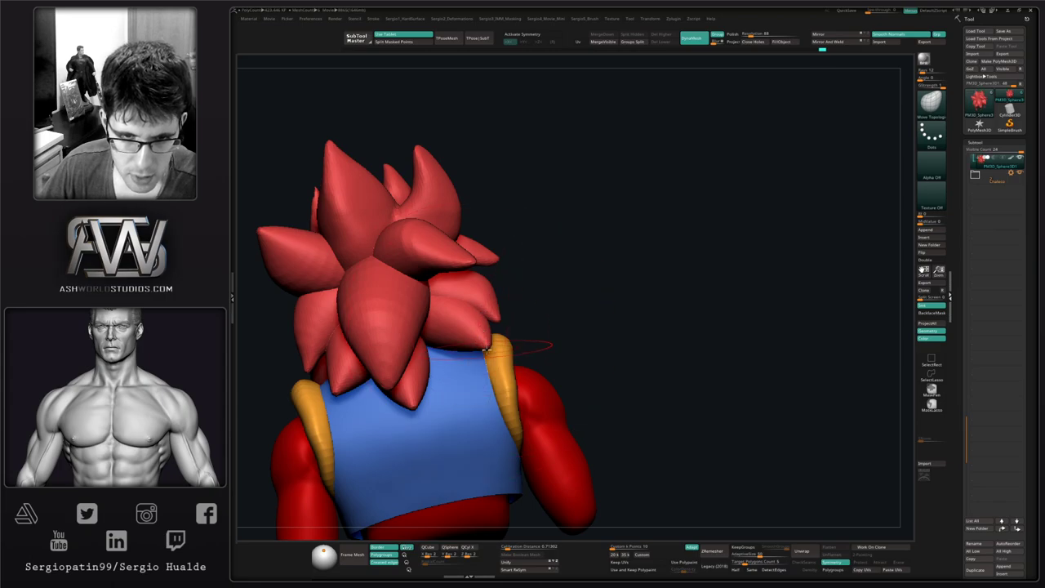
mouse_move(487, 350)
left_mouse_down()
mouse_move(511, 339)
mouse_move(489, 337)
left_mouse_up()
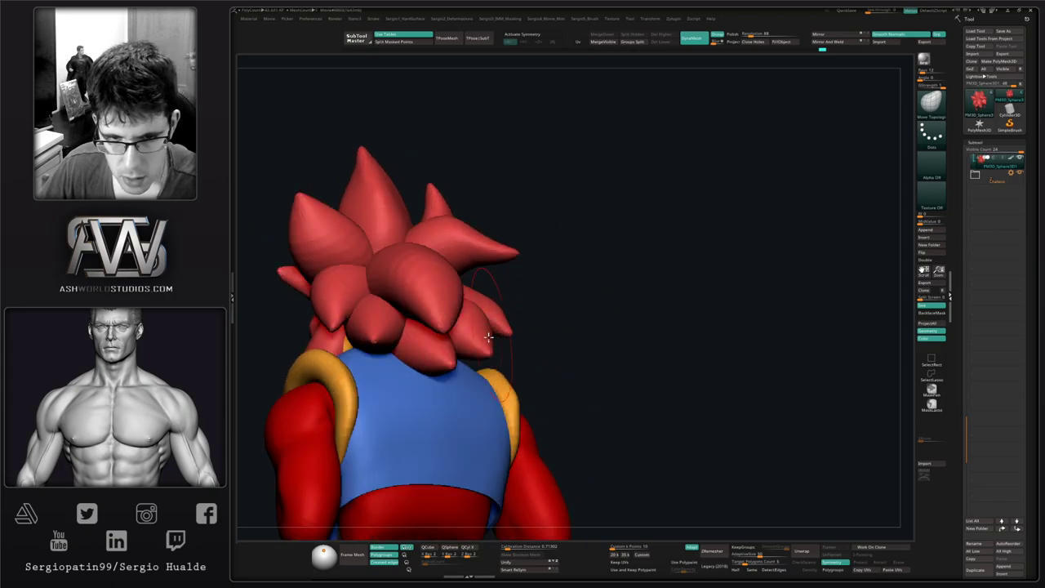
mouse_move(499, 330)
right_mouse_down()
mouse_move(507, 341)
mouse_move(498, 327)
mouse_move(457, 338)
right_mouse_up()
key("space")
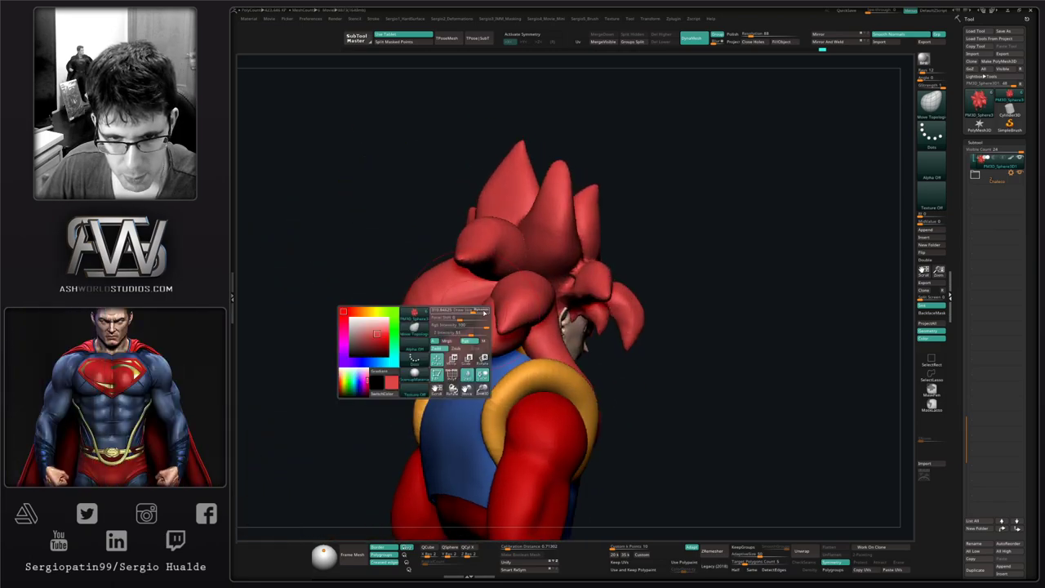
mouse_move(455, 324)
left_mouse_down()
mouse_move(504, 335)
mouse_move(490, 364)
left_mouse_up()
right_click_drag(490, 362, 477, 372)
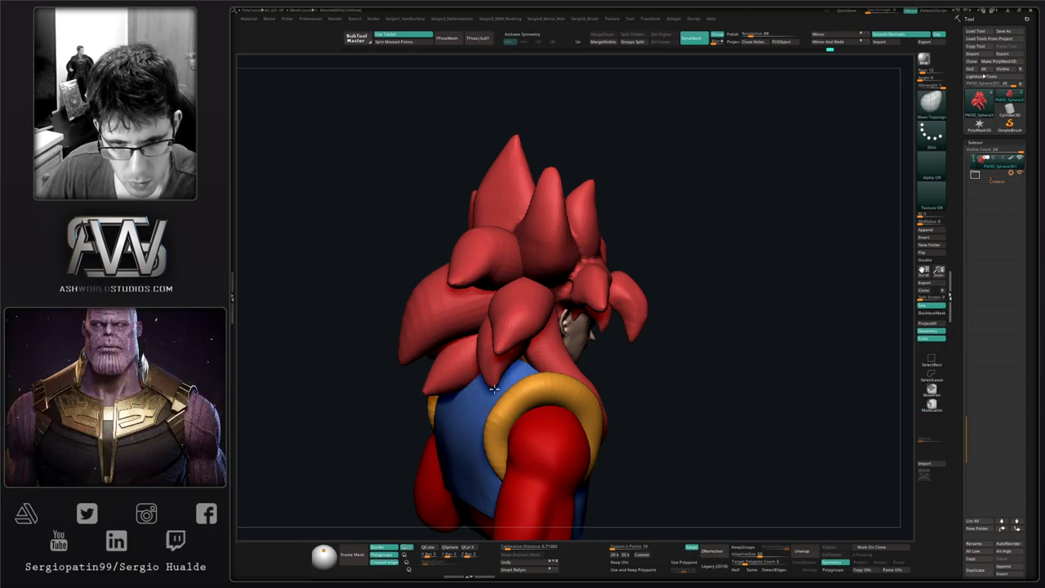
mouse_move(493, 368)
right_mouse_down()
mouse_move(467, 379)
mouse_move(454, 367)
mouse_move(514, 371)
right_mouse_up()
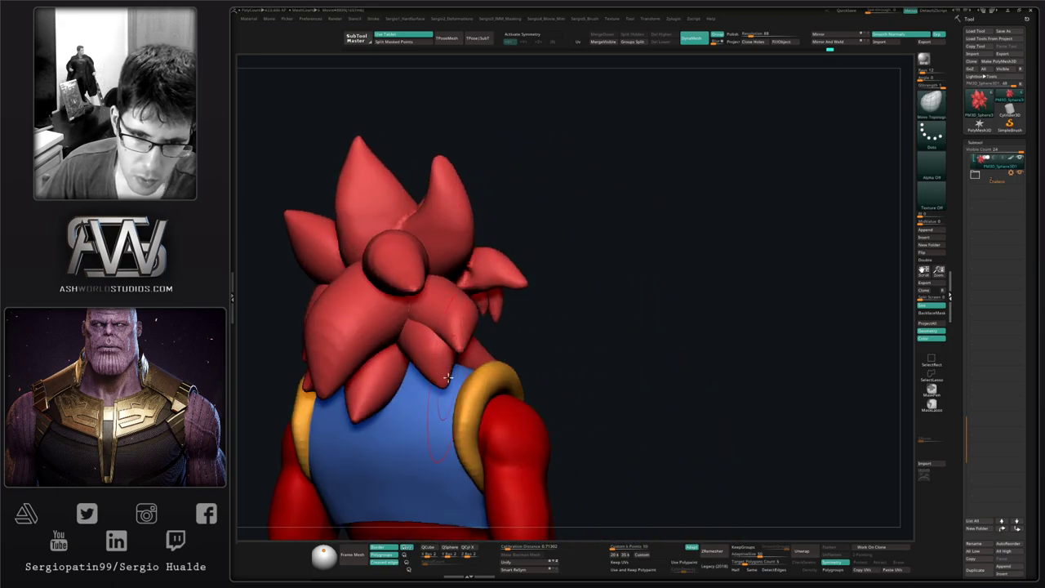
left_click_drag(448, 377, 462, 362)
right_click_drag(444, 383, 462, 381)
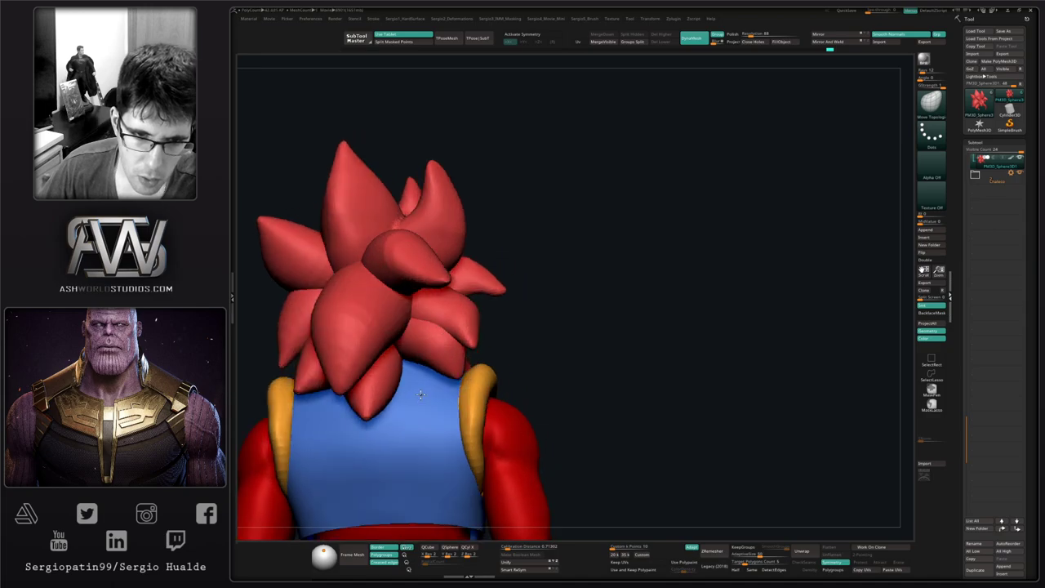
Curve the lowest back lock so that its tip hooks towards the middle of the back.
left_click_drag(387, 395, 440, 377)
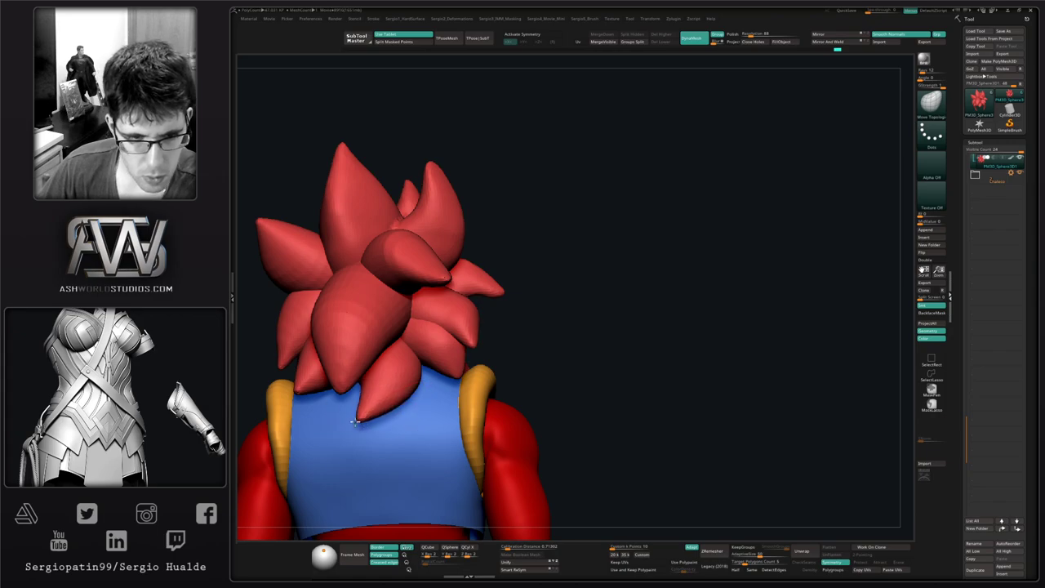
left_click_drag(374, 419, 392, 406)
mouse_move(395, 405)
right_mouse_down()
mouse_move(385, 416)
mouse_move(415, 389)
mouse_move(409, 384)
right_mouse_up()
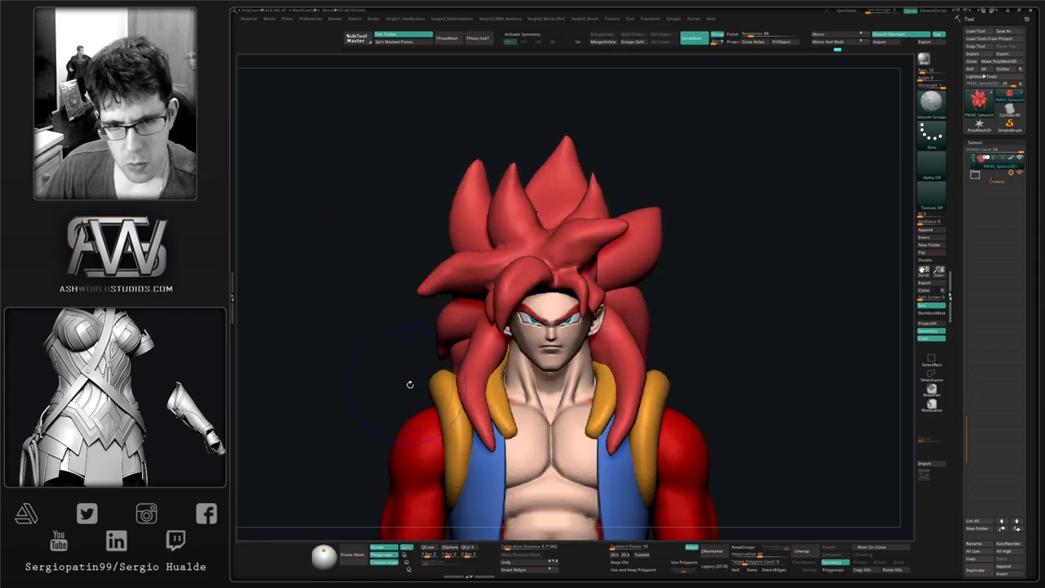
Adjust the outline of the back locks beside the neck with a resized Move brush.
key("b")
key("m")
key("v")
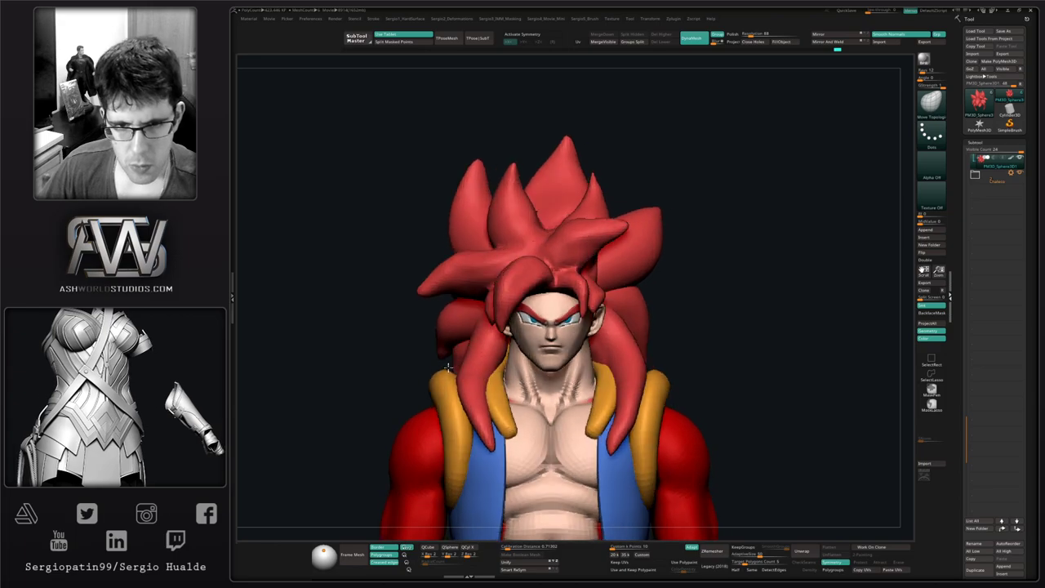
key("s")
mouse_move(446, 330)
left_mouse_down()
mouse_move(468, 341)
mouse_move(459, 317)
left_mouse_up()
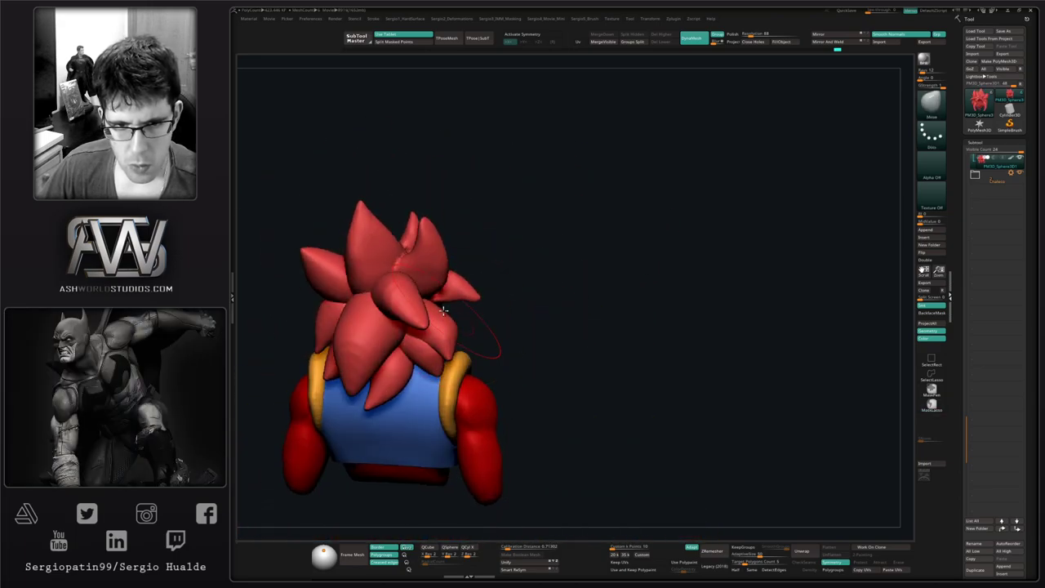
Reposition the upper back locks with the Move Topological brush to balance the hair silhouette.
key("b")
key("m")
key("t")
right_click_drag(444, 310, 415, 295)
key("s")
left_click_drag(417, 291, 423, 257)
right_click_drag(425, 259, 404, 281)
right_click_drag(515, 326, 520, 291, "alt")
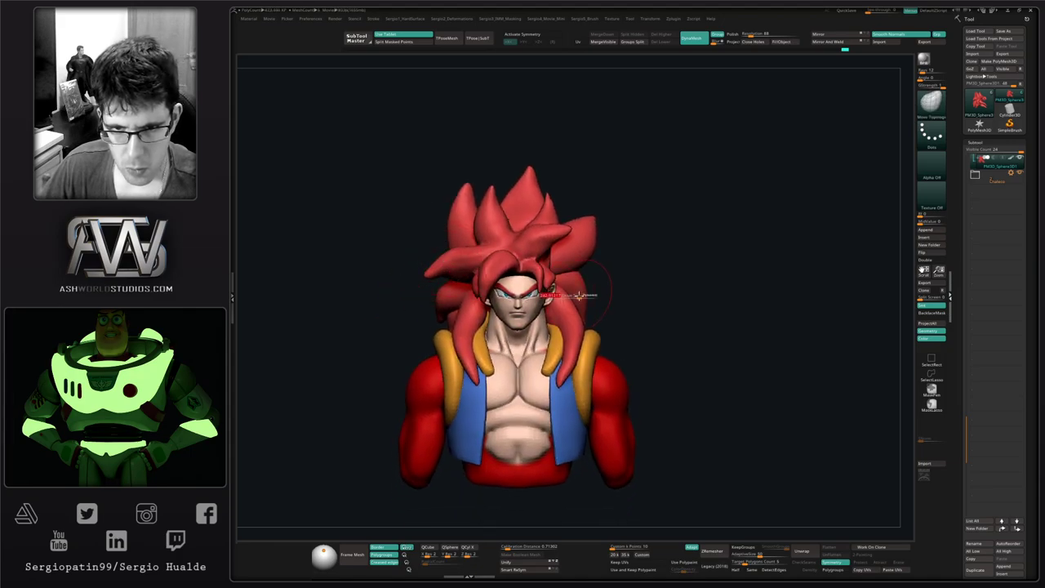
Shape the locks behind the opposite ear and beneath the large side spike with the Move and Move Topological brushes.
key("b")
key("m")
key("v")
right_click_drag(580, 277, 550, 279)
right_click_drag(550, 279, 573, 281, "ctrl")
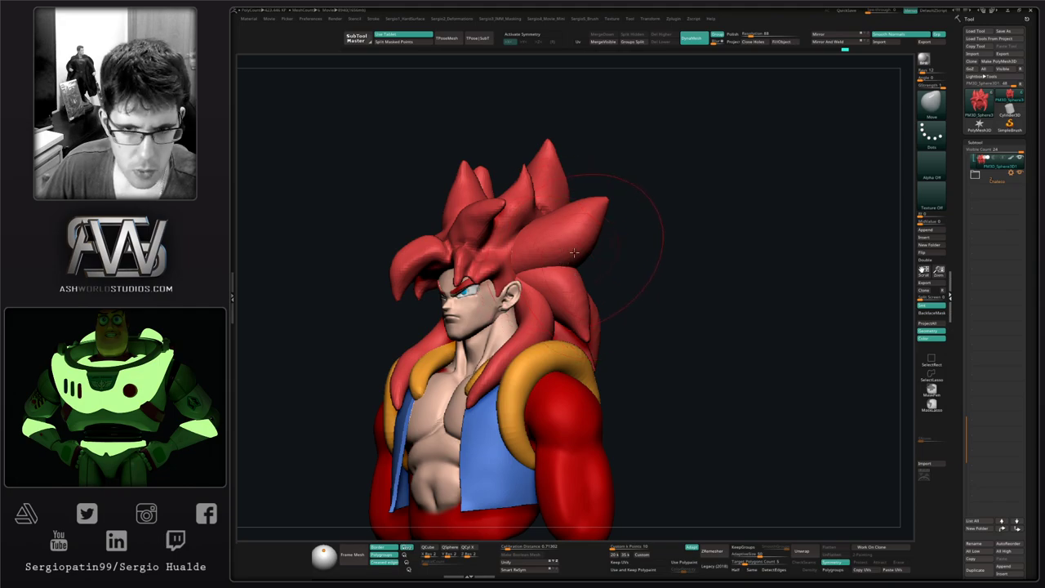
key("b")
key("m")
key("t")
right_click_drag(548, 270, 507, 281)
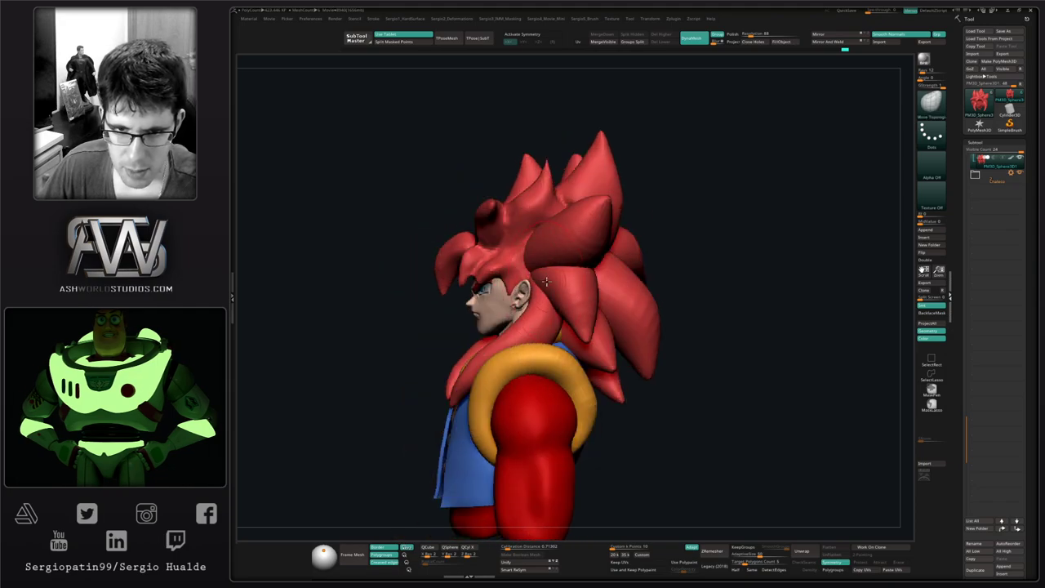
left_click_drag(542, 280, 554, 283)
right_click_drag(550, 283, 573, 277)
left_click_drag(553, 271, 549, 266)
right_click_drag(548, 281, 567, 279)
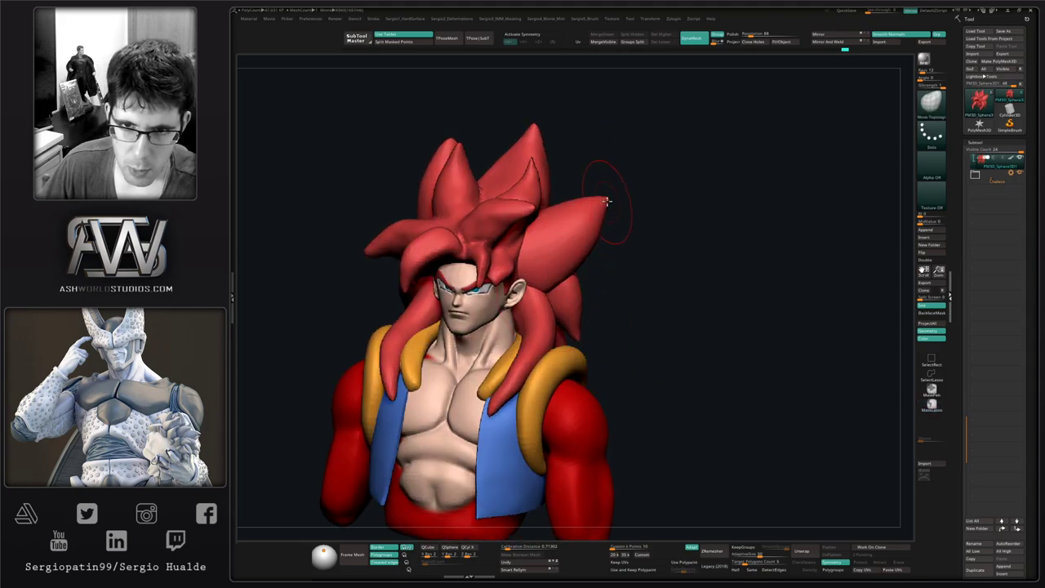
Pull in the outer edge and tip of the large side spike above the ear.
left_click_drag(599, 217, 590, 231)
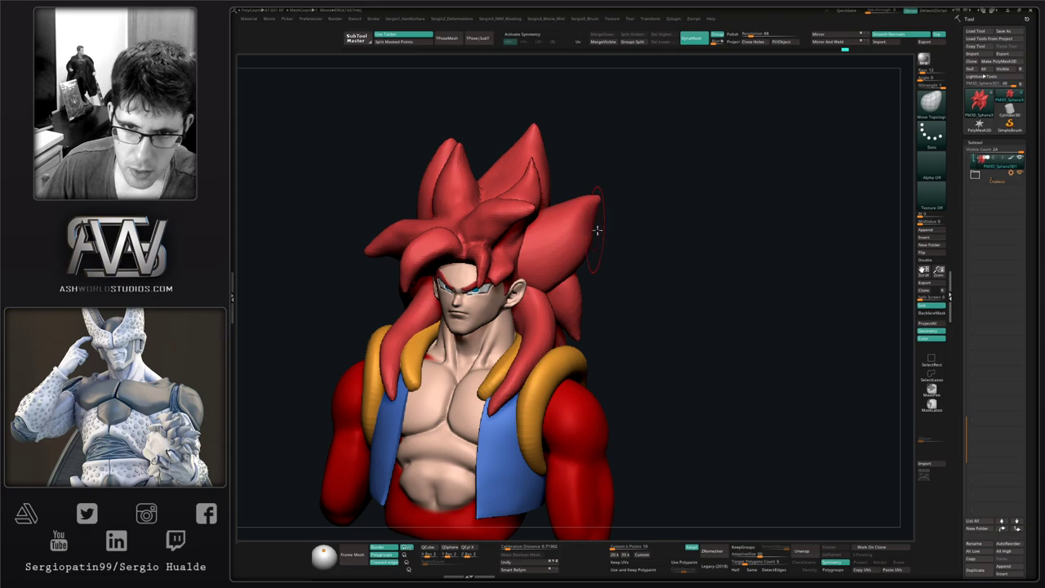
right_click_drag(597, 231, 606, 238)
key("s")
left_click_drag(599, 205, 597, 205)
left_click_drag(597, 194, 586, 195)
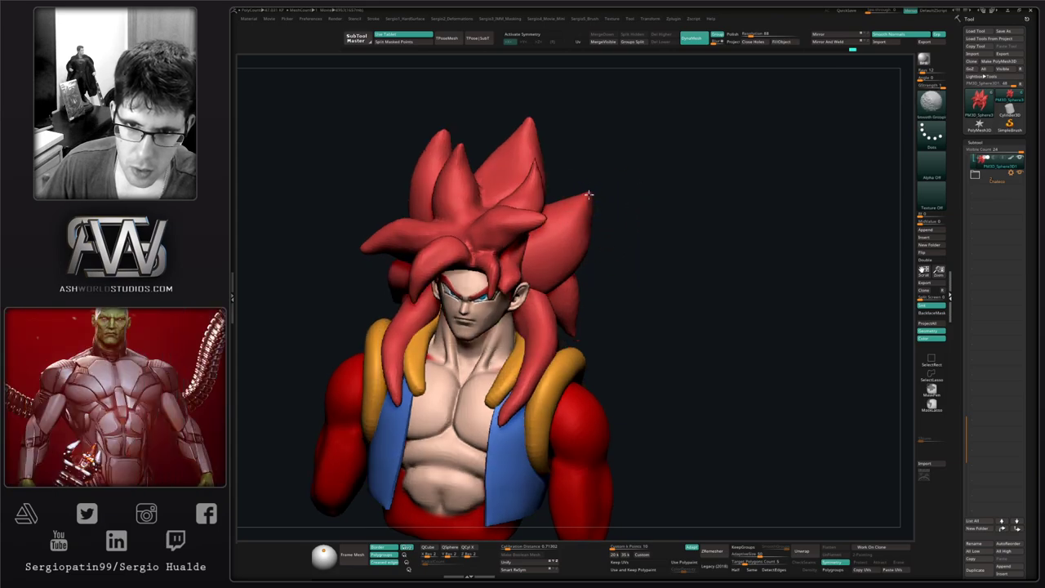
Sharpen the large side spike's tip and bend it slightly backwards in profile with the Move brush.
right_click_drag(596, 235, 557, 236)
key("b")
key("m")
key("v")
right_click_drag(591, 198, 578, 217)
key("s")
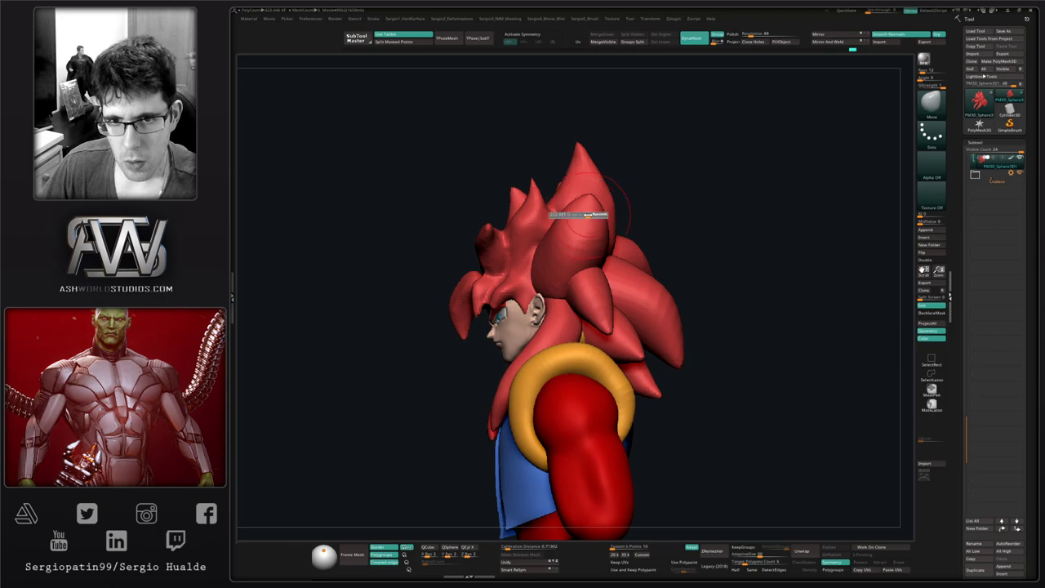
left_click_drag(580, 216, 591, 215)
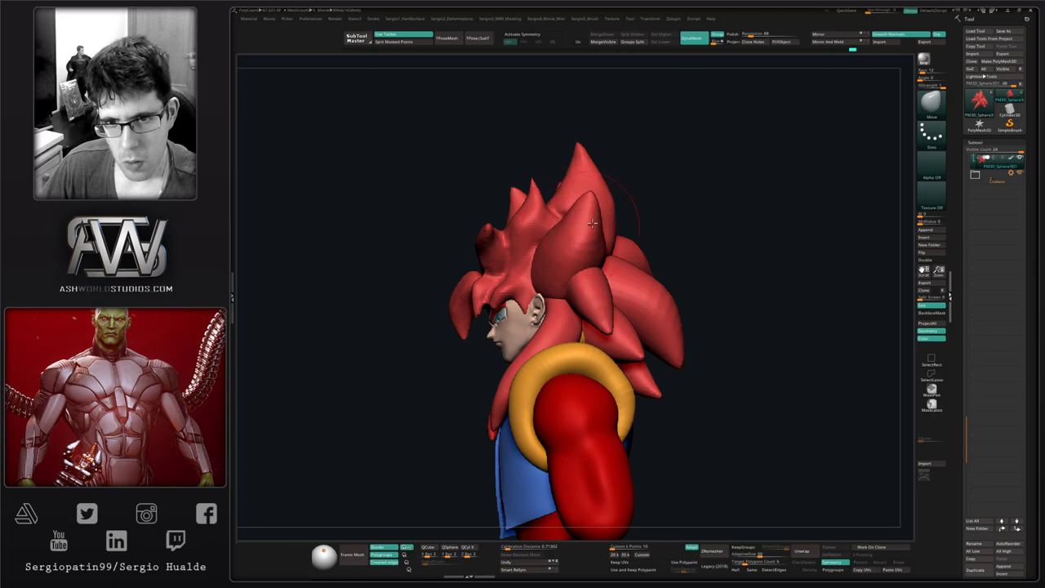
mouse_move(570, 249)
right_mouse_down()
mouse_move(609, 243)
mouse_move(580, 258)
right_mouse_up()
mouse_move(567, 301)
right_mouse_down()
mouse_move(542, 307)
mouse_move(556, 313)
right_mouse_up()
right_click_drag(556, 313, 524, 364, "ctrl")
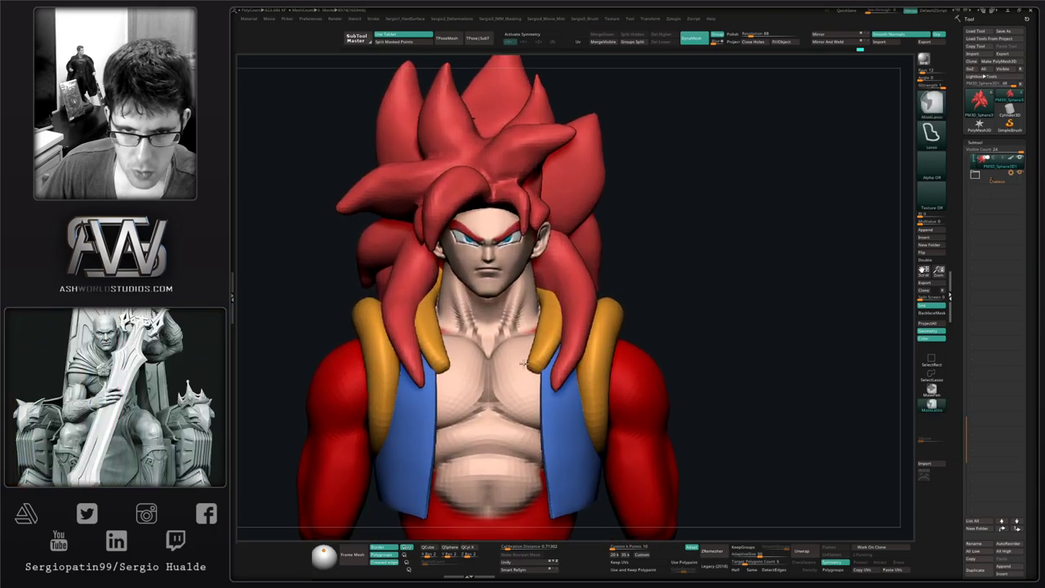
Select the body and try adjusting the side of the neck with the Move brush, undoing the last stroke.
left_click(523, 313, "alt")
key("s")
left_click_drag(523, 313, 516, 313)
right_click_drag(522, 323, 522, 315)
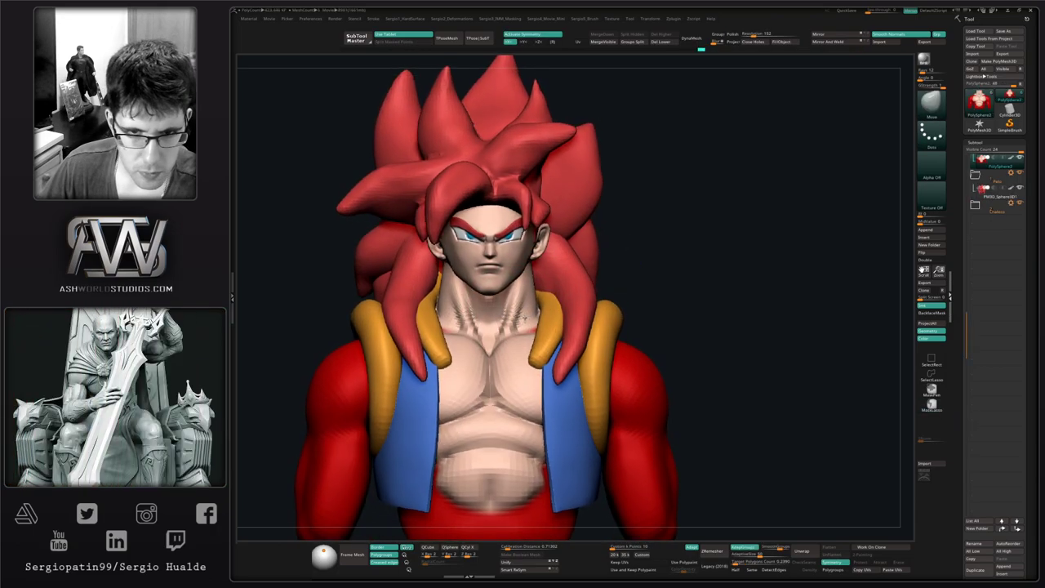
key("s")
mouse_move(529, 313)
left_mouse_down()
mouse_move(536, 319)
mouse_move(524, 320)
left_mouse_up()
key("ctrl+z")
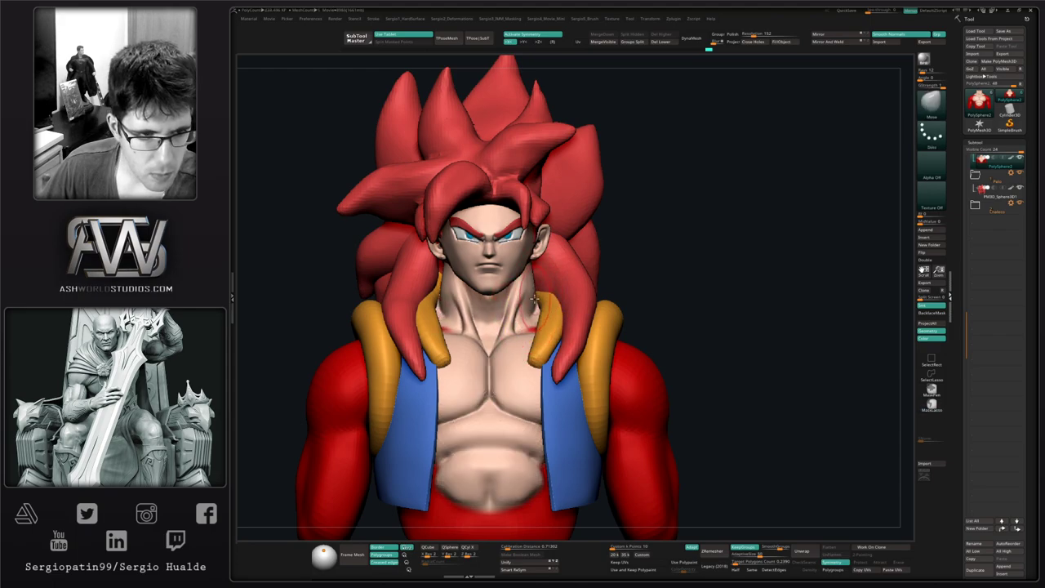
Adjust the side of the neck and the shoulder on the body with the Move brush.
right_click_drag(531, 318, 530, 326)
key("alt+s")
left_click_drag(550, 302, 535, 283)
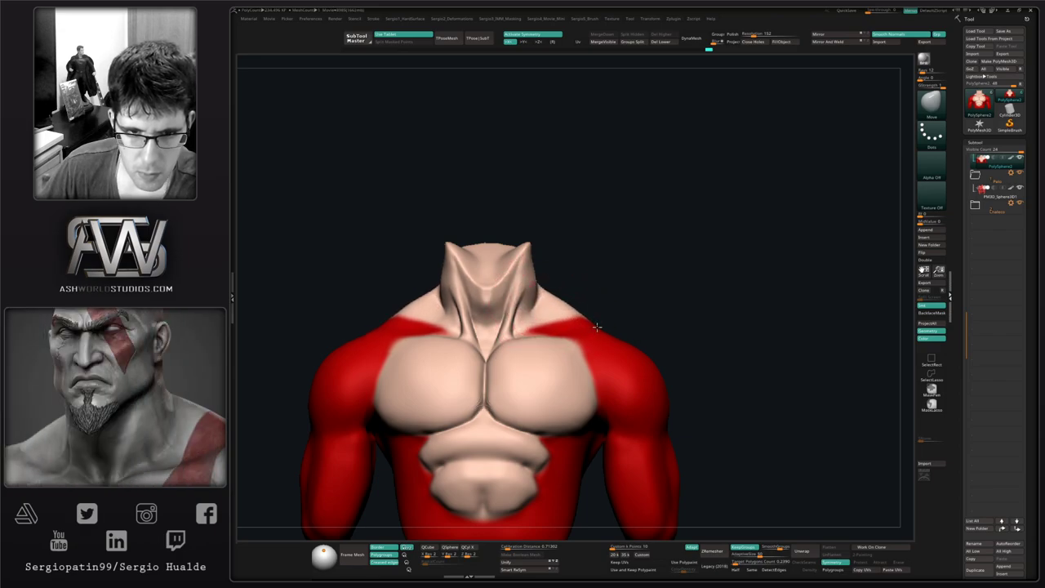
key("shift+alt+s")
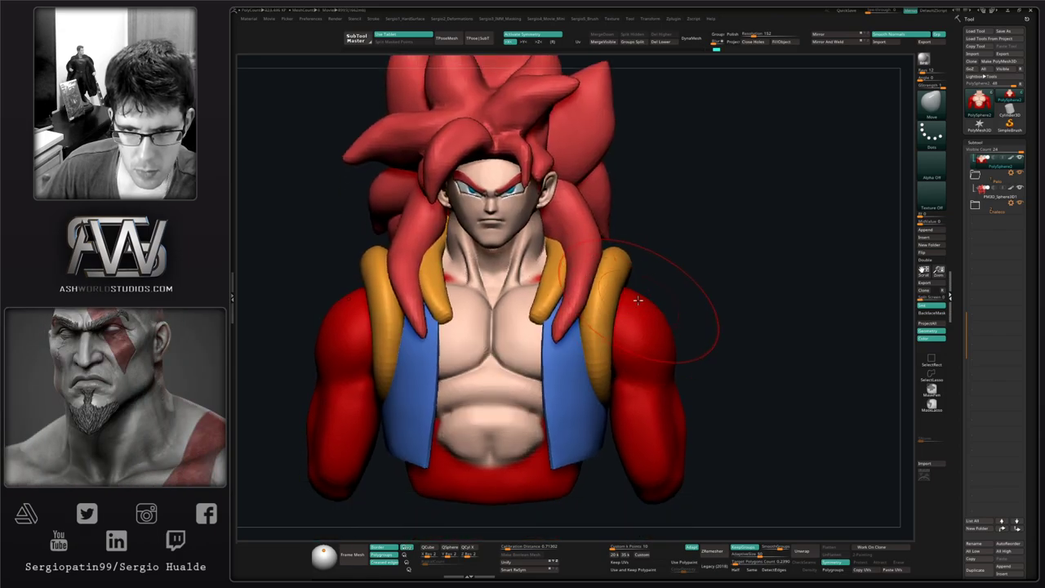
left_click_drag(637, 290, 640, 293)
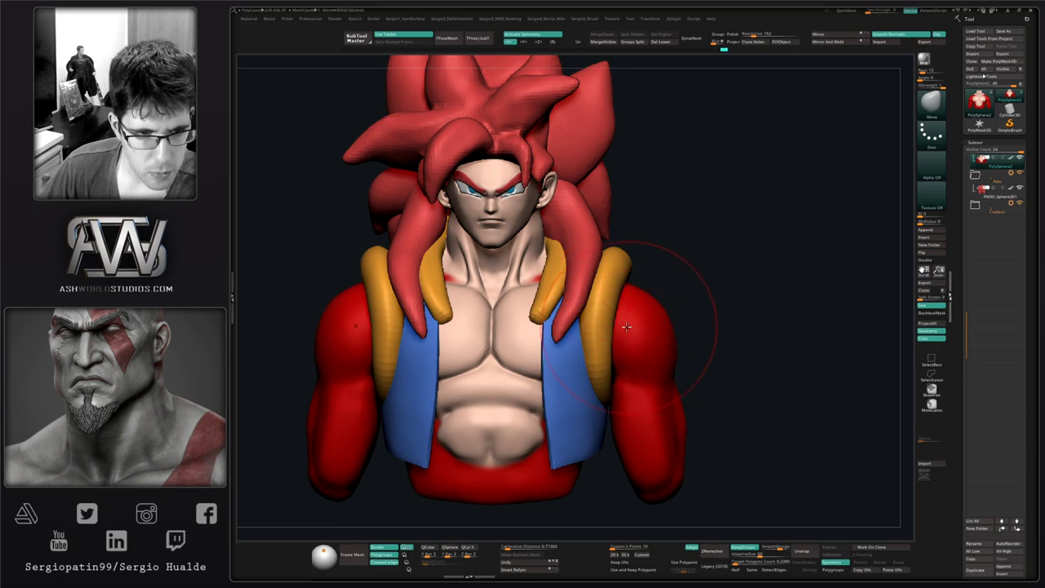
right_click_drag(626, 328, 639, 390, "shift")
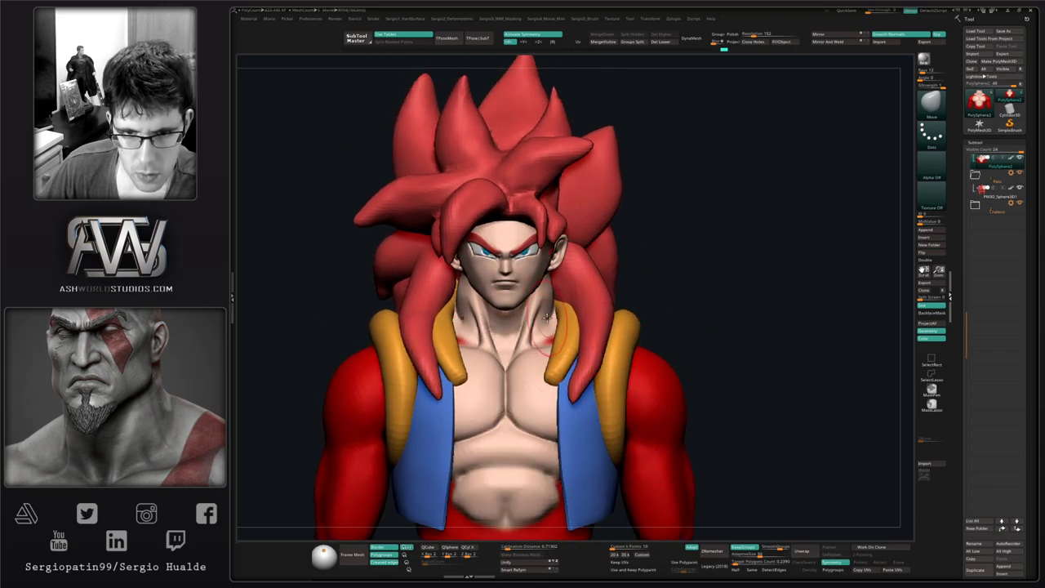
Smooth the side of the neck on the isolated body and switch to the DamStandard brush.
key("shift+alt+s")
right_click_drag(559, 291, 551, 302)
left_click_drag(551, 302, 547, 295, "shift")
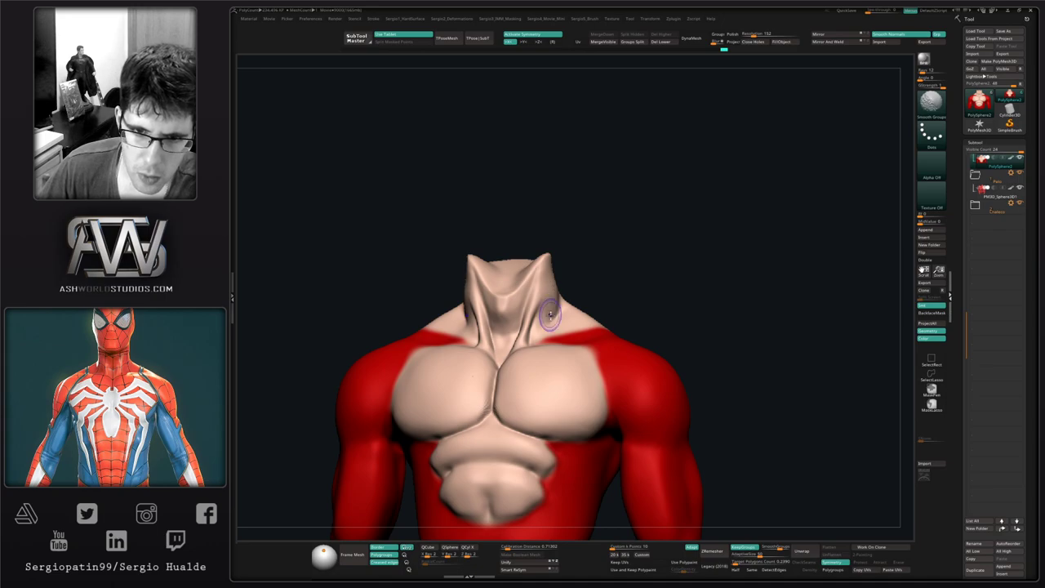
right_click_drag(550, 315, 520, 326)
key("ctrl+shift+d")
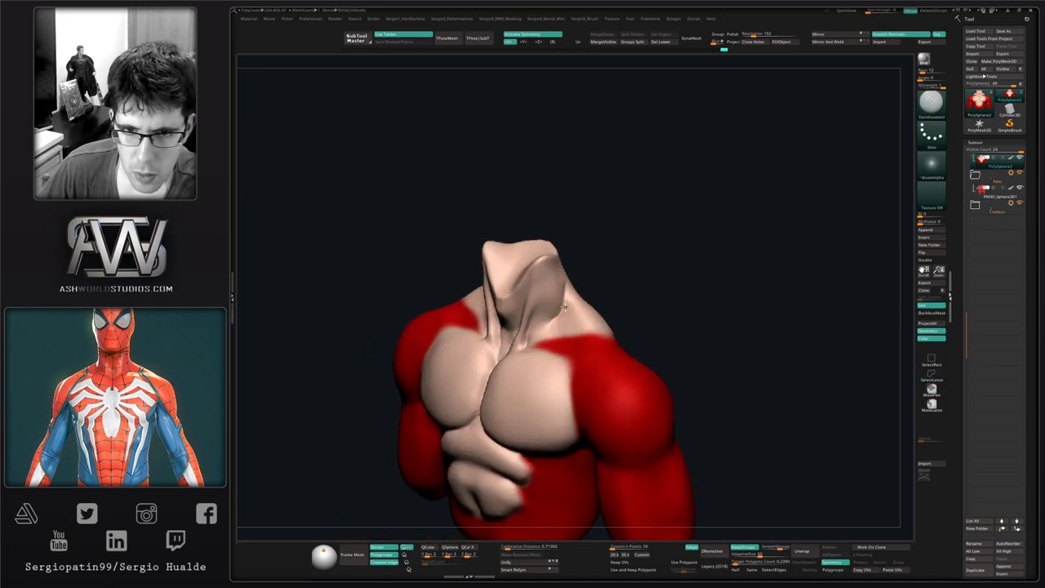
mouse_move(567, 288)
right_mouse_down()
mouse_move(548, 292)
mouse_move(583, 315)
mouse_move(564, 324)
right_mouse_up()
key("shift")
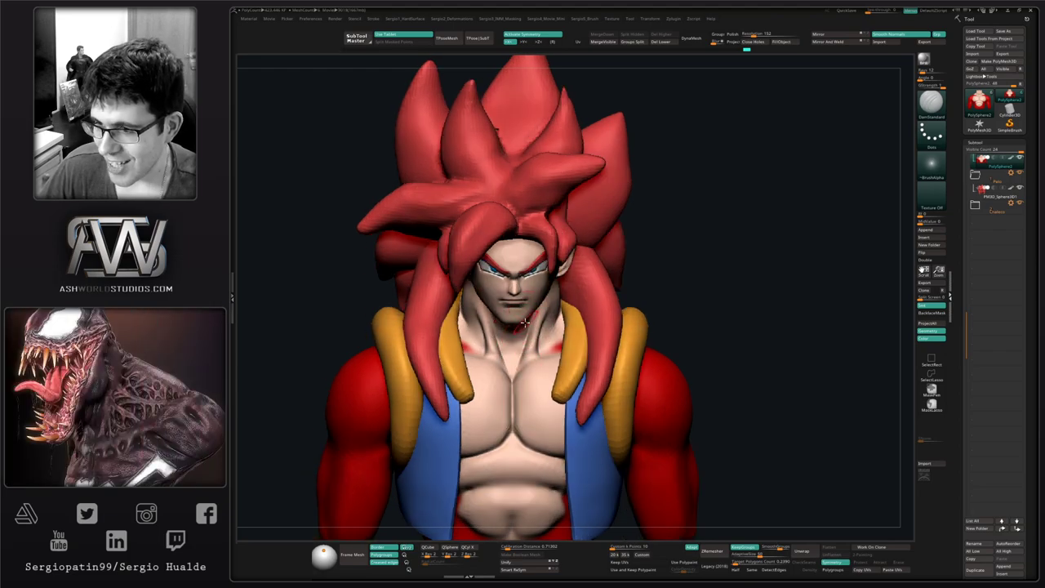
Select the hair, pull the lower side lock behind the neck outwards, and nudge the opposite side's lock with the Move Topological brush.
mouse_move(529, 357)
right_mouse_down()
mouse_move(539, 368)
mouse_move(540, 282)
mouse_move(537, 302)
mouse_move(597, 350)
mouse_move(590, 319)
right_mouse_up()
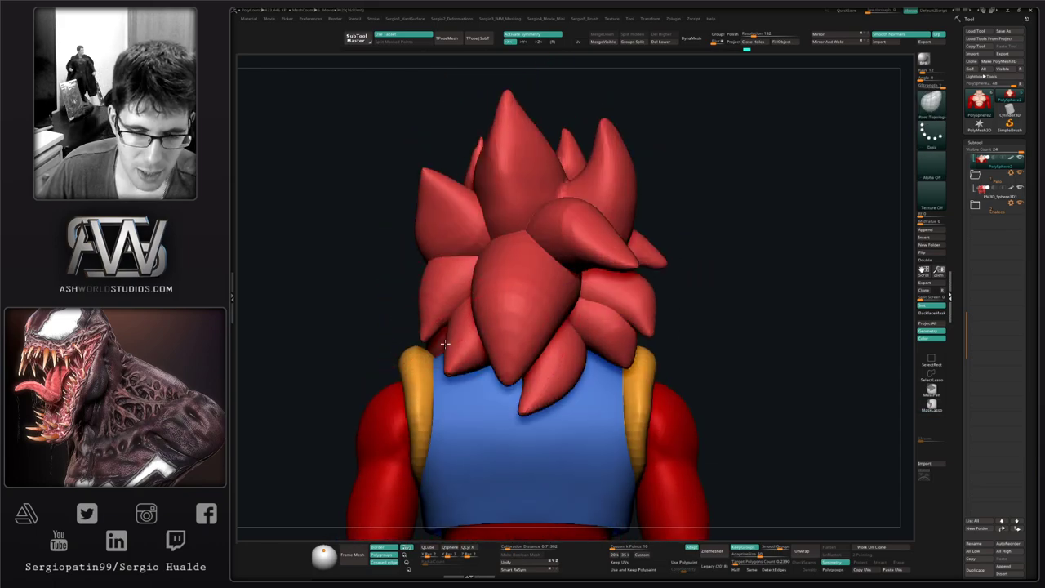
right_click_drag(443, 345, 476, 351)
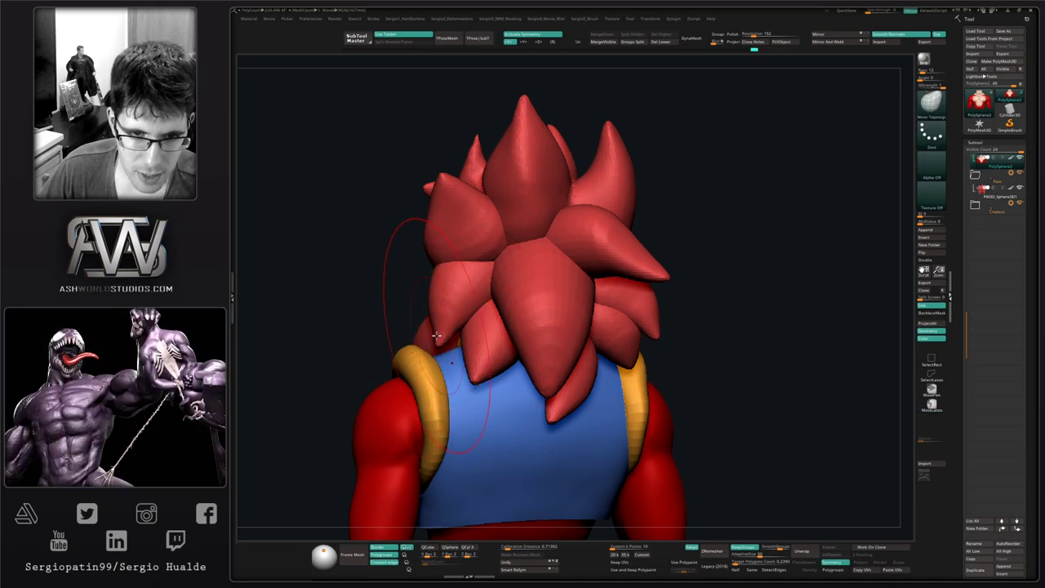
left_click(444, 326, "alt")
left_click_drag(440, 328, 393, 318)
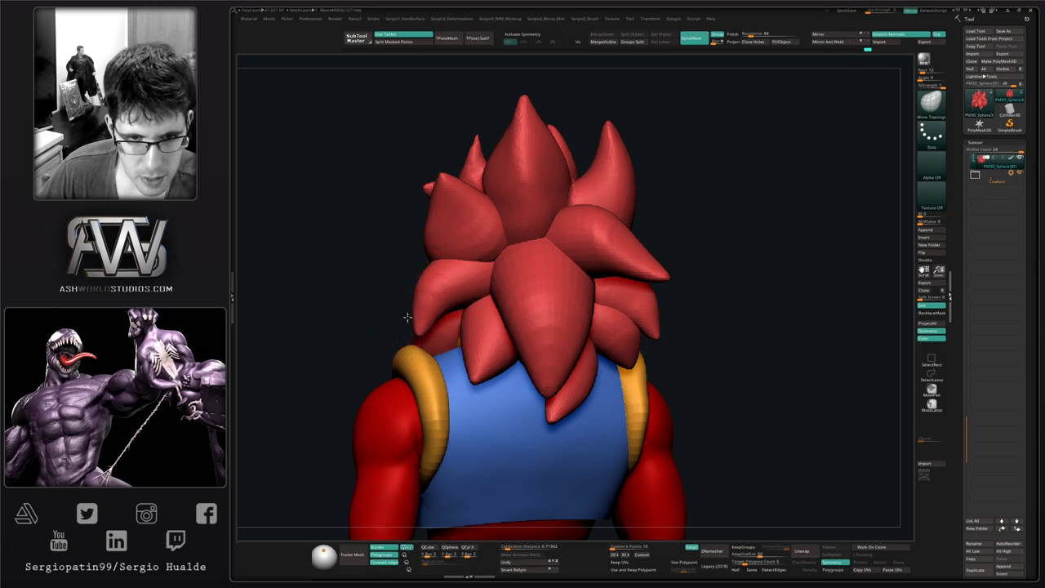
right_click_drag(408, 315, 471, 342)
right_click_drag(472, 342, 485, 342, "shift")
left_click_drag(464, 319, 465, 345)
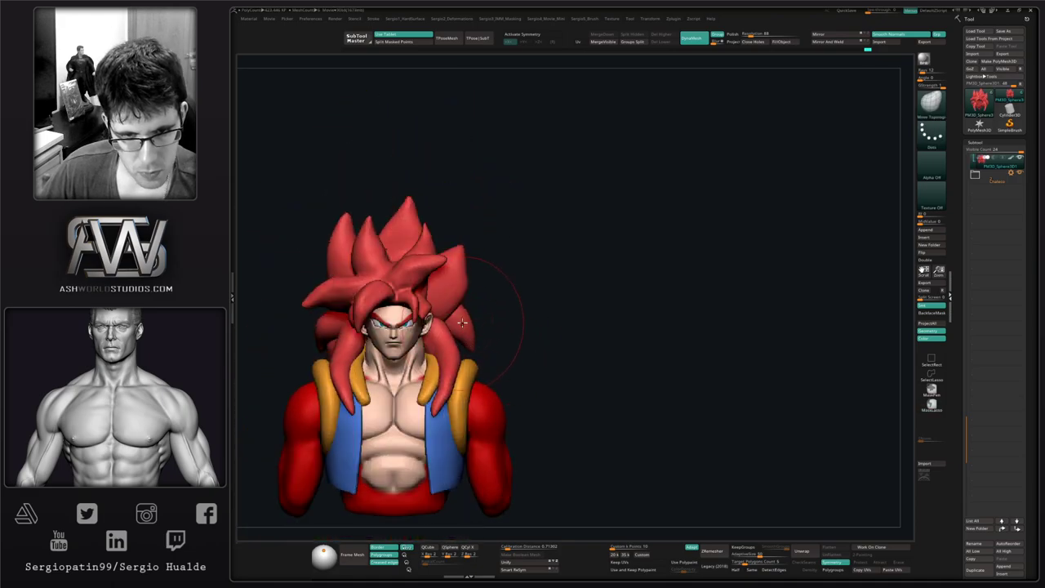
right_click_drag(473, 316, 382, 319)
left_click_drag(355, 331, 352, 325)
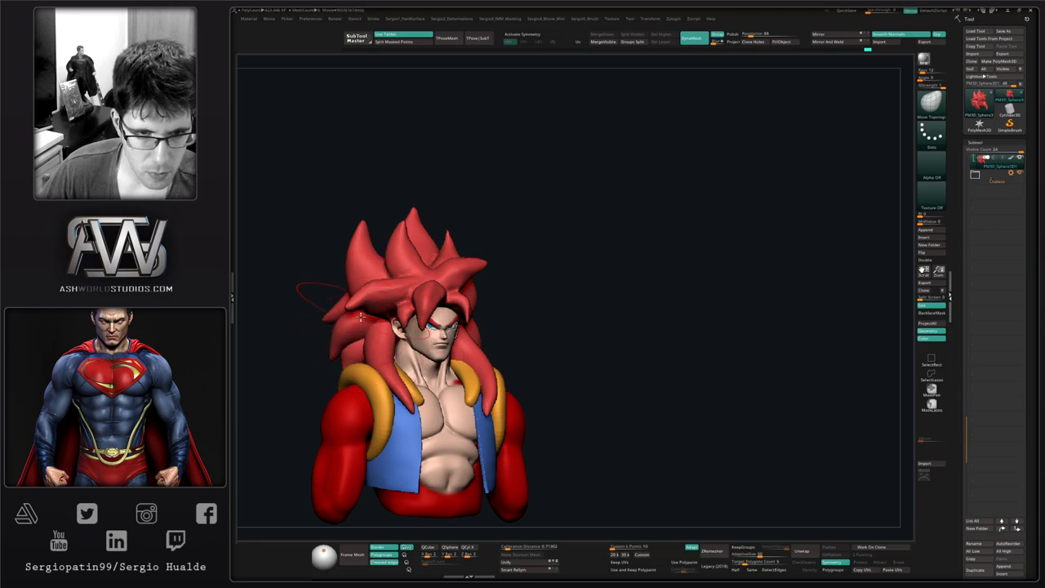
mouse_move(352, 325)
right_mouse_down()
mouse_move(395, 338)
mouse_move(383, 299)
mouse_move(415, 252)
right_mouse_up()
key("b")
key("c")
key("b")
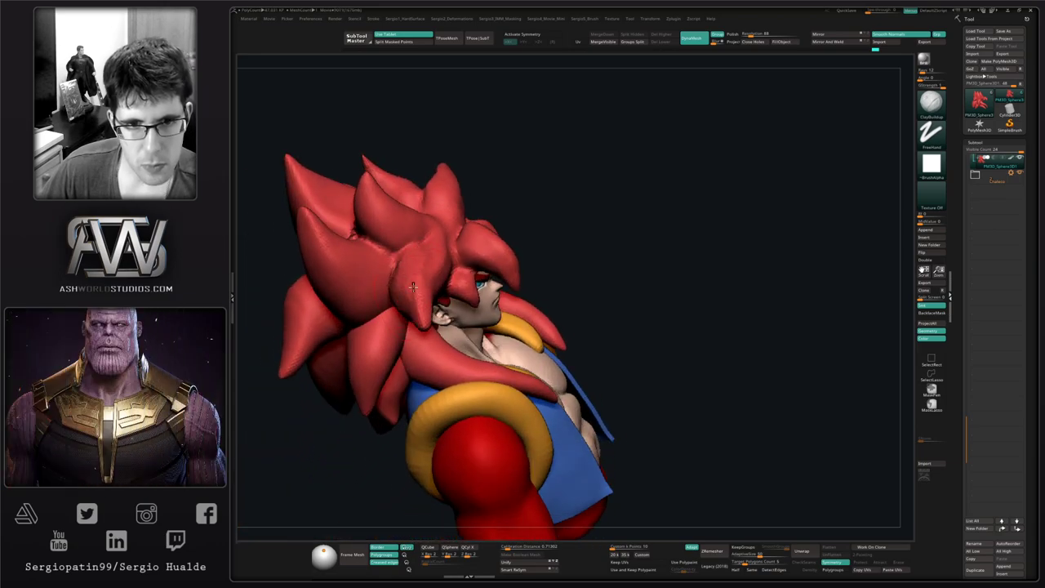
right_click_drag(413, 287, 457, 281)
right_click_drag(457, 282, 415, 302, "ctrl")
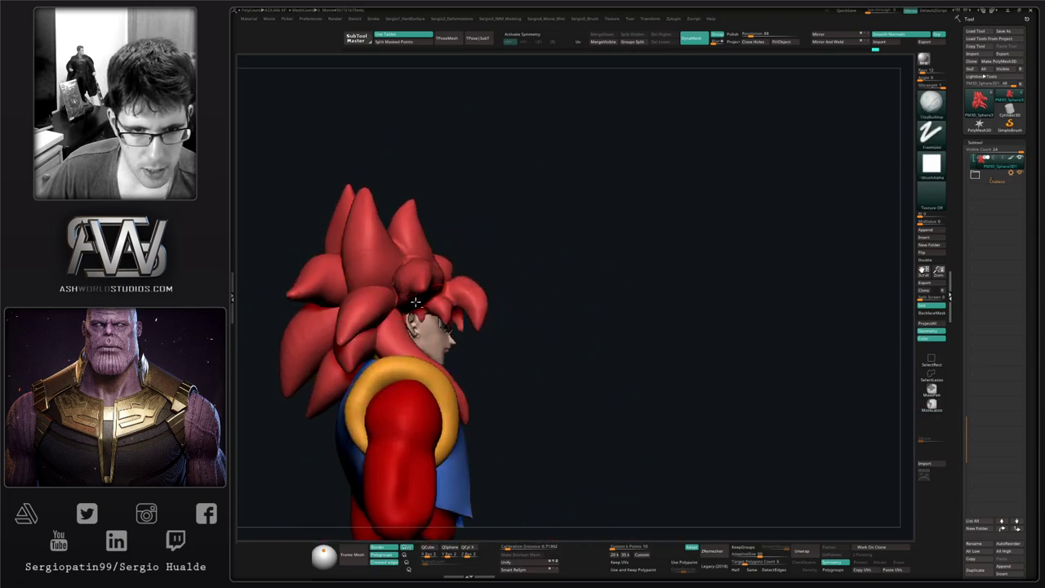
Adjust the side locks behind and below the ear in profile with the Move Topological brush.
key("b")
key("m")
key("t")
left_click_drag(355, 327, 365, 318)
mouse_move(366, 319)
right_mouse_down()
mouse_move(382, 305)
mouse_move(368, 324)
right_mouse_up()
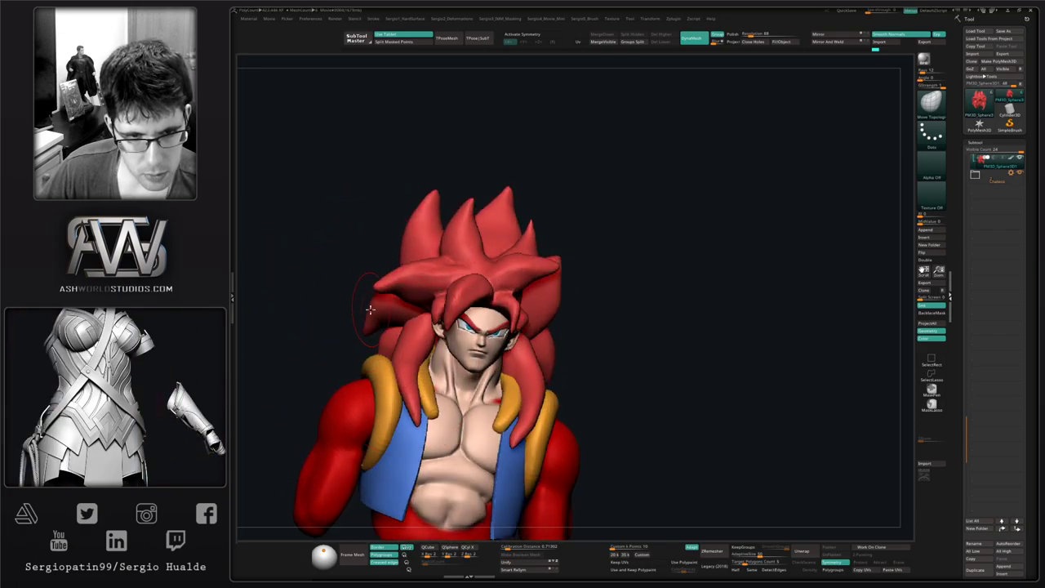
mouse_move(370, 330)
right_mouse_down()
mouse_move(409, 362)
mouse_move(389, 360)
mouse_move(447, 324)
mouse_move(432, 320)
right_mouse_up()
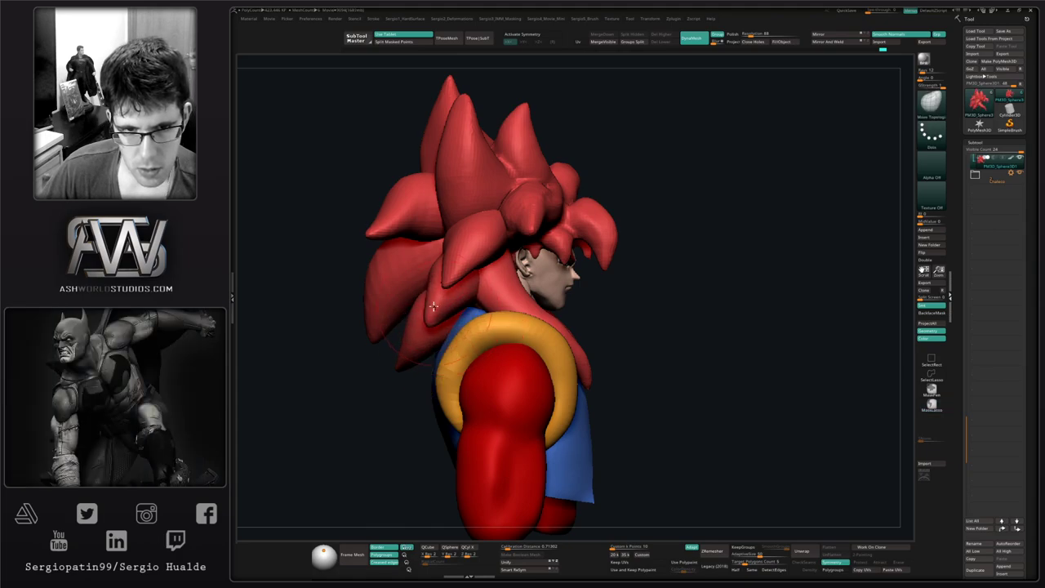
right_click_drag(461, 303, 468, 286)
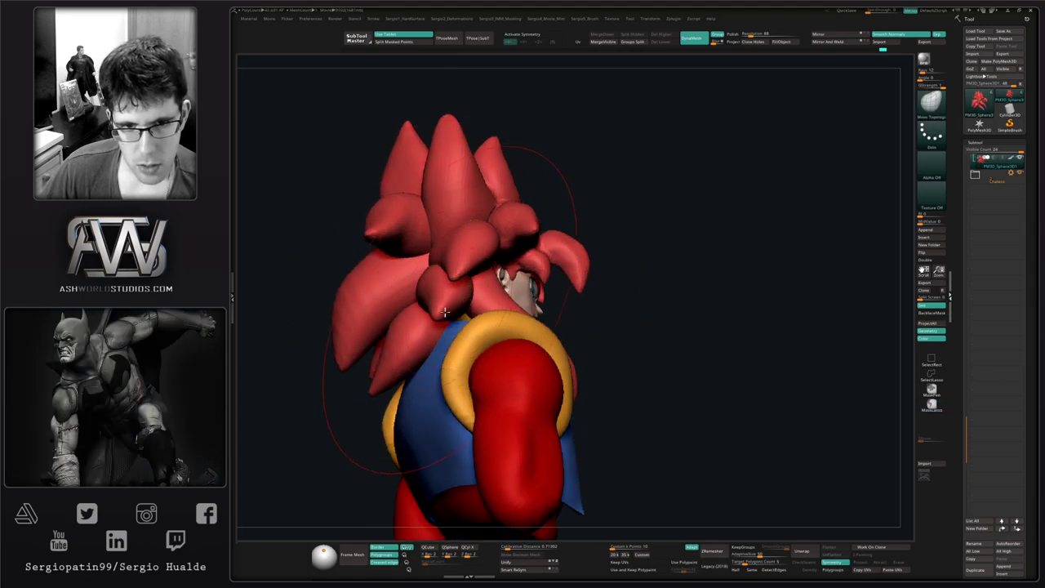
left_click_drag(448, 309, 429, 295)
mouse_move(427, 293)
right_mouse_down()
mouse_move(453, 296)
mouse_move(464, 316)
right_mouse_up()
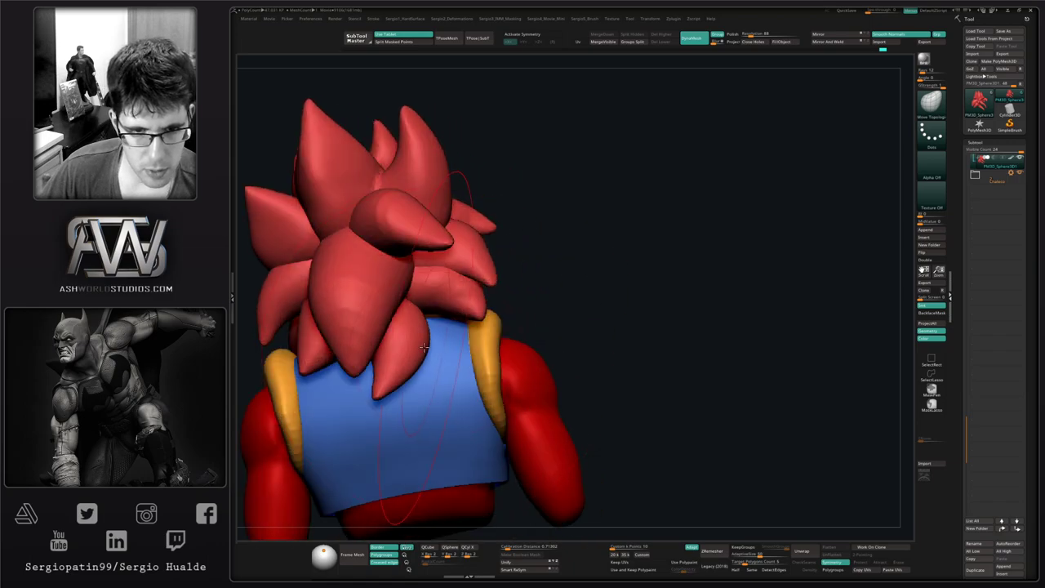
Reshape the lowest locks at the back of the hair with the Move Topological brush, isolating the hair to finish.
left_click_drag(412, 344, 399, 367)
right_click_drag(402, 368, 377, 347)
mouse_move(362, 386)
left_mouse_down()
mouse_move(374, 411)
mouse_move(363, 413)
left_mouse_up()
right_click_drag(319, 427, 277, 426)
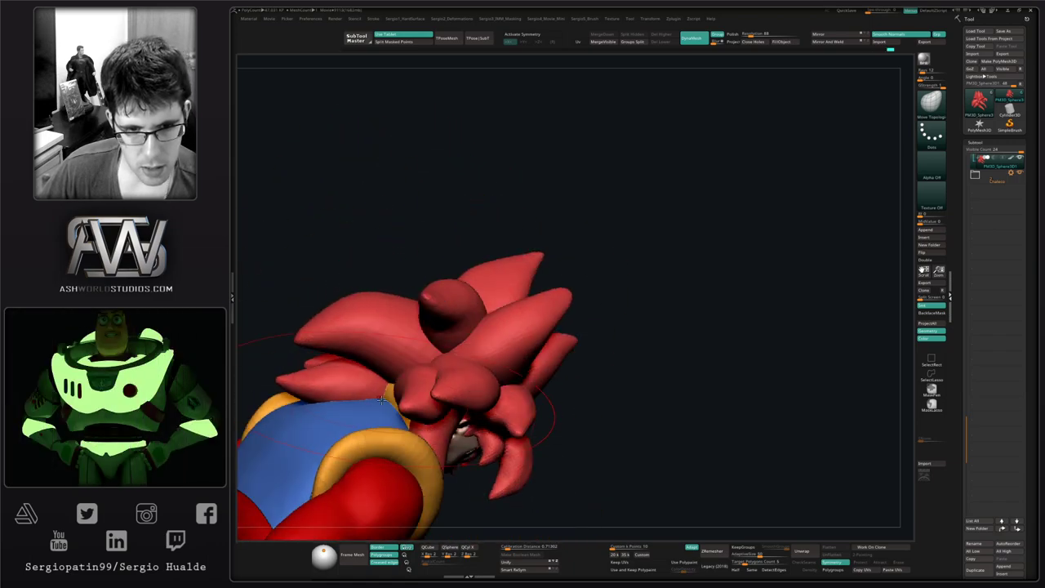
left_click_drag(343, 387, 343, 397)
right_click_drag(395, 401, 378, 378)
key("alt+s")
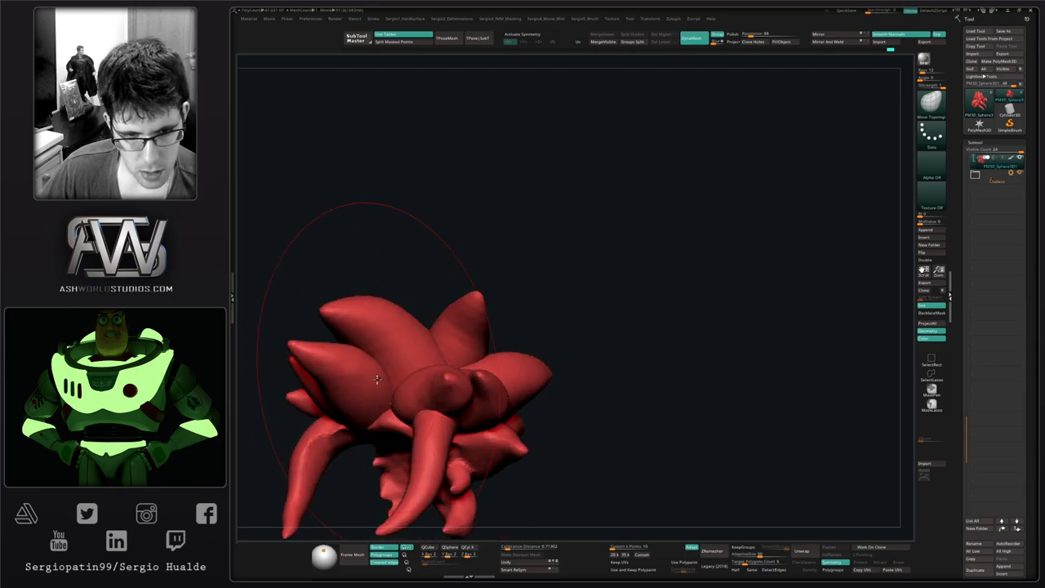
left_click_drag(362, 417, 385, 402)
right_click_drag(384, 402, 430, 439)
Mask everything except the lowest back lock, rotate and resize it with the gizmo, and clear the mask.
key("w")
left_click(397, 384, "ctrl")
left_click_drag(455, 396, 481, 375)
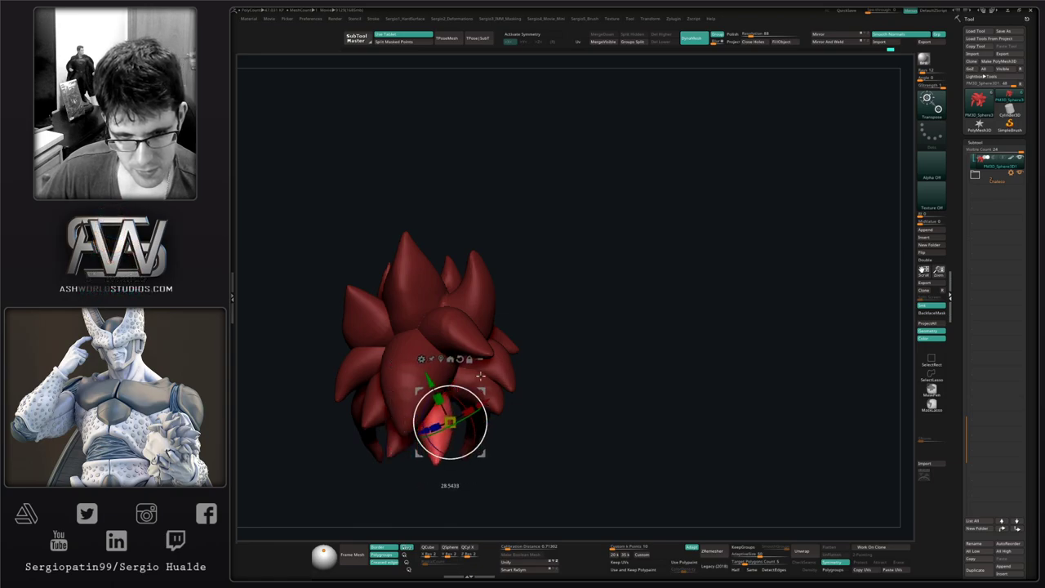
right_click_drag(548, 416, 496, 427)
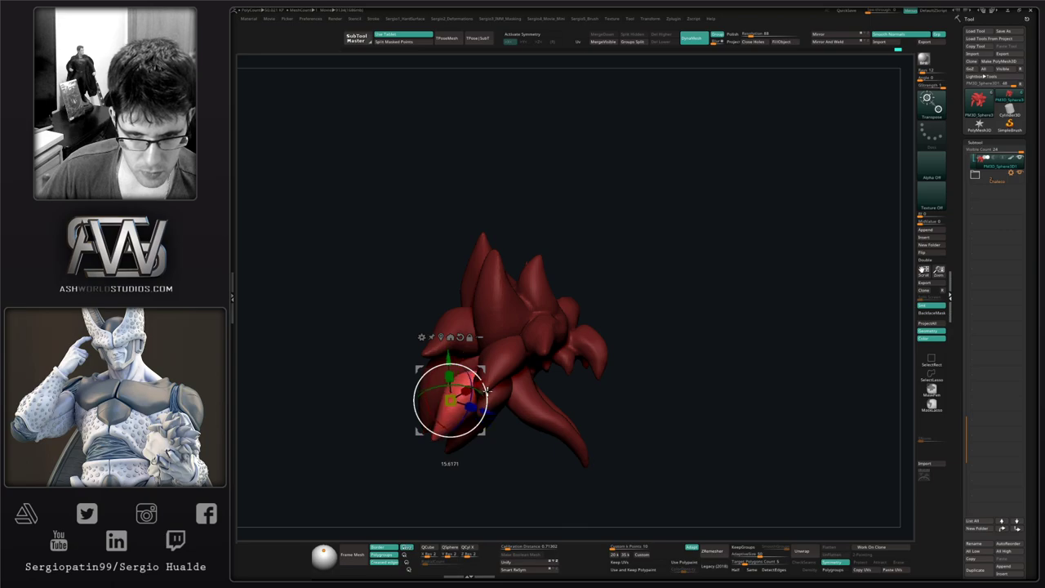
key("q")
mouse_move(523, 400)
right_mouse_down("ctrl")
mouse_move(514, 371)
mouse_move(527, 392)
mouse_move(485, 417)
mouse_move(520, 404)
right_mouse_up("ctrl")
key("alt+s")
key("w")
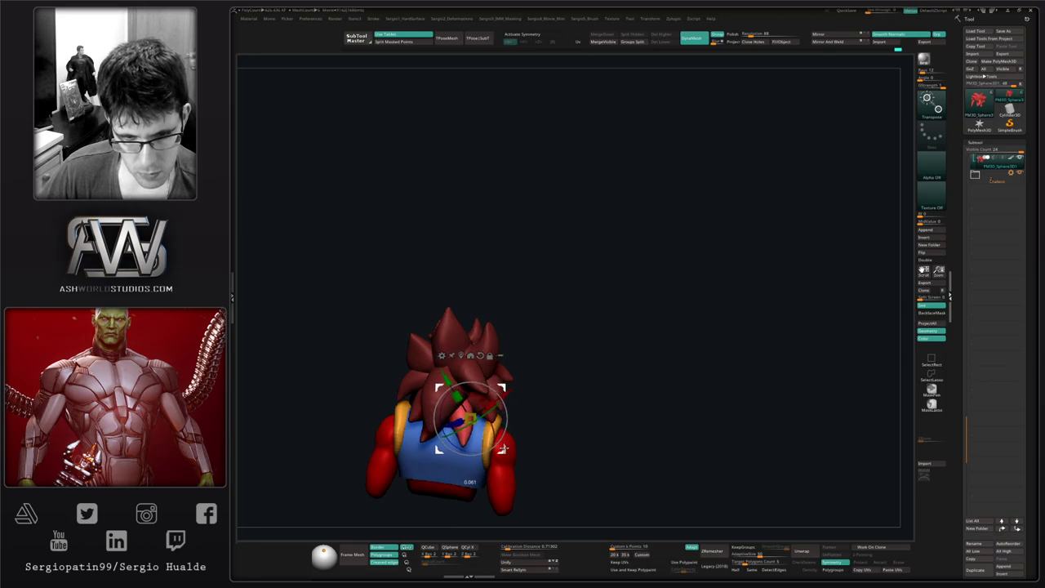
left_click_drag(522, 435, 540, 450, "ctrl")
Mask all the hair except the projecting upper back lock, and rotate and scale that lock with the gizmo.
mouse_move(522, 412)
right_mouse_down()
mouse_move(534, 401)
mouse_move(488, 400)
mouse_move(554, 404)
mouse_move(480, 385)
mouse_move(476, 401)
mouse_move(441, 400)
right_mouse_up()
key("q")
key("w")
left_click(441, 401, "ctrl")
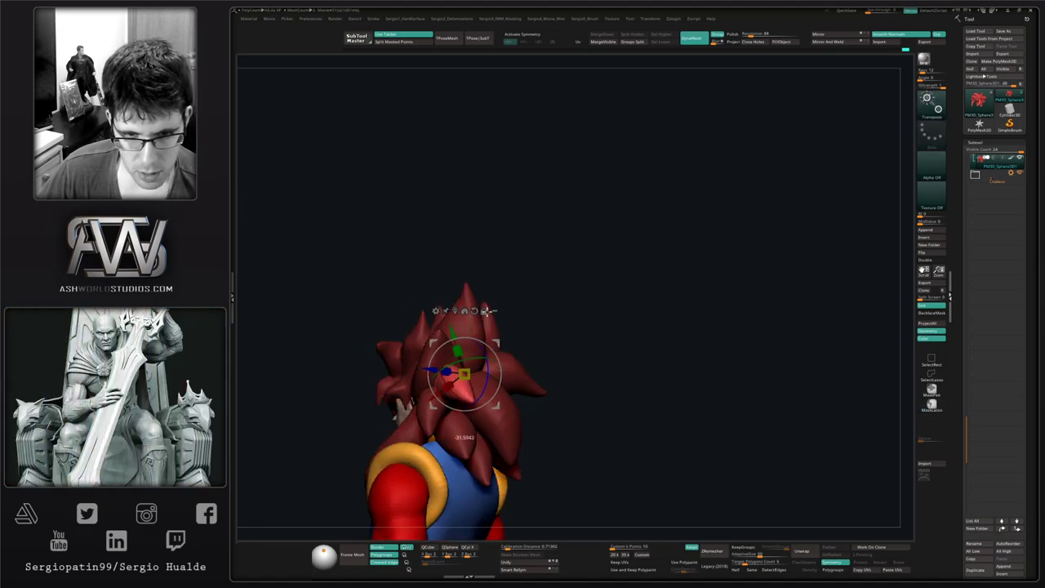
right_click(510, 335)
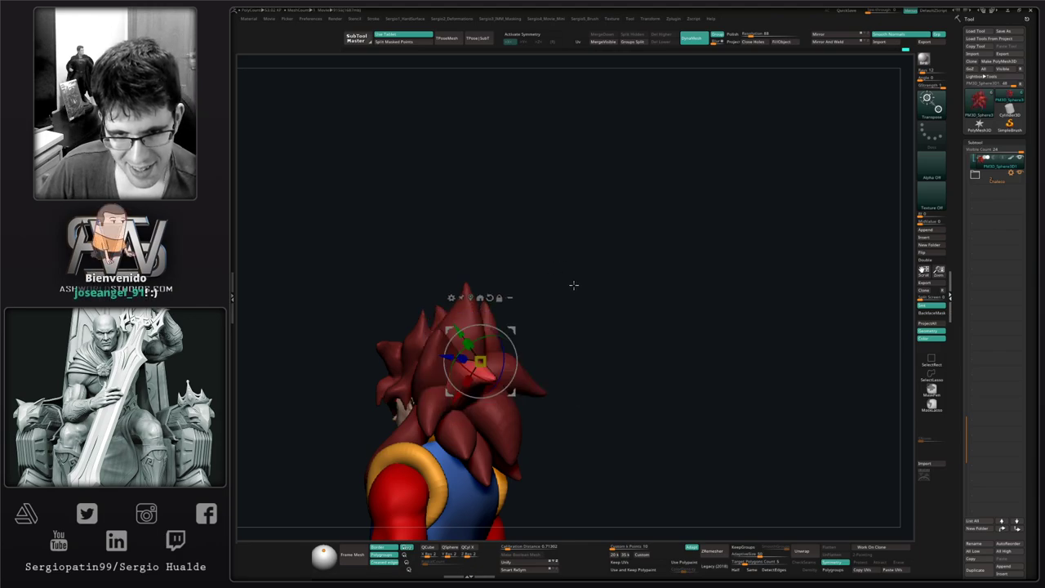
right_click_drag(574, 285, 536, 269)
left_click_drag(516, 349, 514, 370)
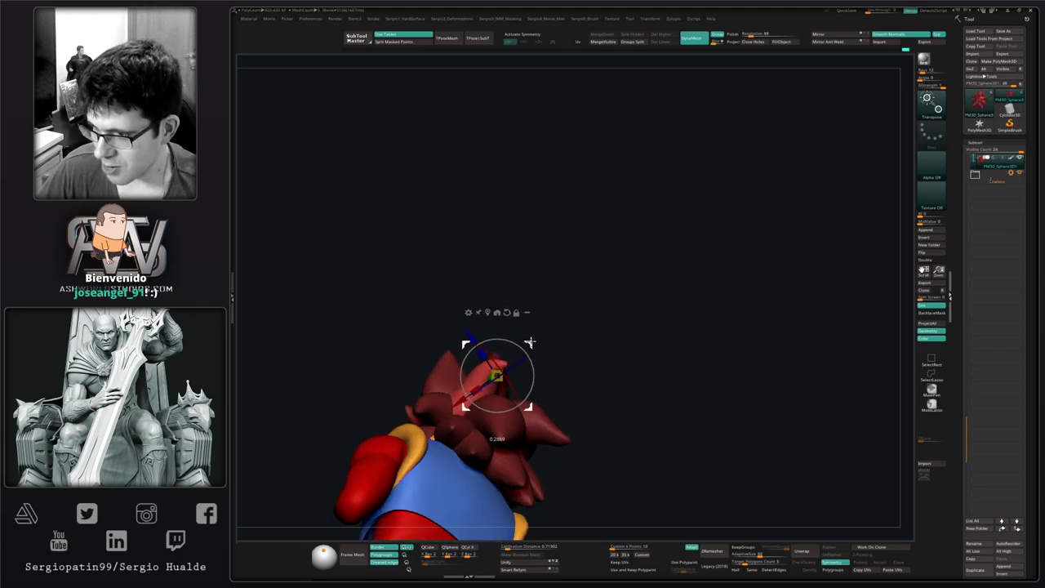
Fine-tune the scale of the unmasked upper back lock and clear the mask on the hair.
key("q")
mouse_move(501, 327)
right_mouse_down()
mouse_move(549, 358)
mouse_move(548, 280)
right_mouse_up()
key("w")
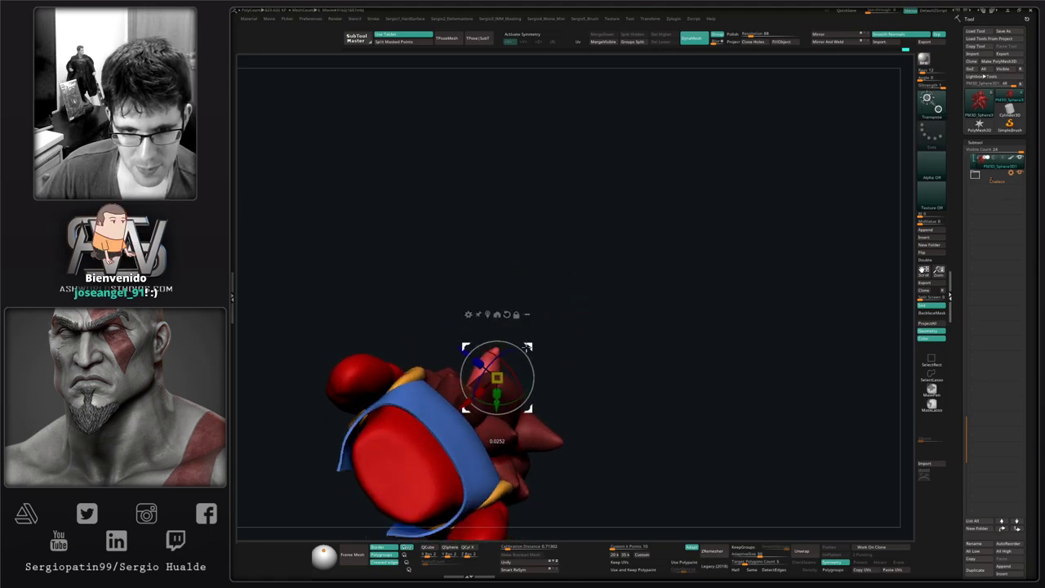
left_click_drag(526, 348, 517, 354)
key("q")
mouse_move(533, 343)
right_mouse_down()
mouse_move(567, 427)
mouse_move(533, 401)
mouse_move(563, 396)
mouse_move(531, 343)
right_mouse_up()
left_click_drag(531, 343, 552, 364, "ctrl")
mouse_move(539, 351)
right_mouse_down("ctrl")
mouse_move(531, 404)
mouse_move(518, 397)
mouse_move(529, 397)
right_mouse_up("ctrl")
mouse_move(432, 392)
right_mouse_down("alt")
mouse_move(516, 315)
mouse_move(505, 333)
right_mouse_up("alt")
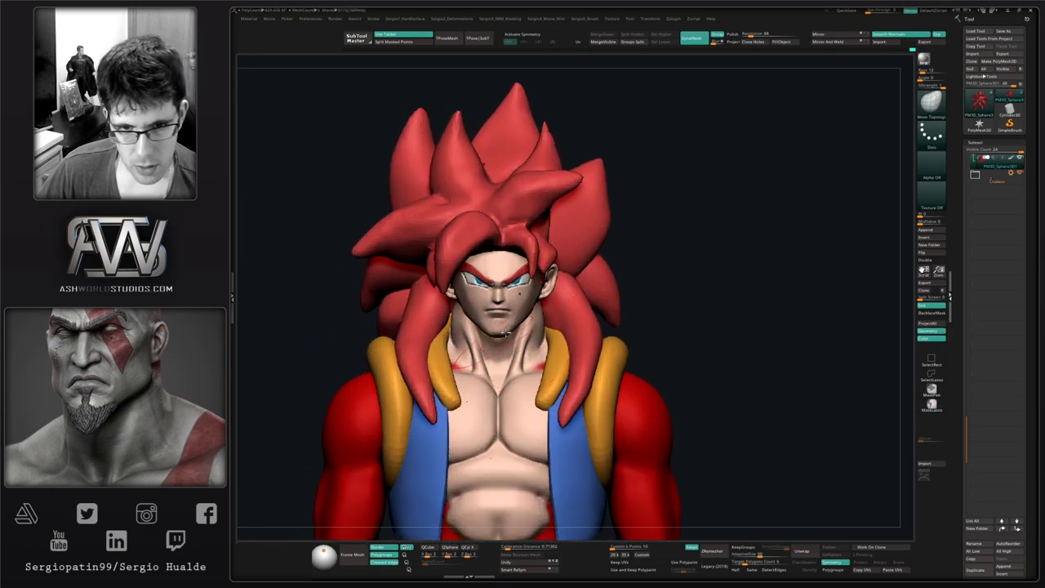
Turn off the painted colour display on all subtools and set the active colour to white.
mouse_move(663, 306)
right_mouse_down()
mouse_move(678, 317)
mouse_move(667, 302)
right_mouse_up()
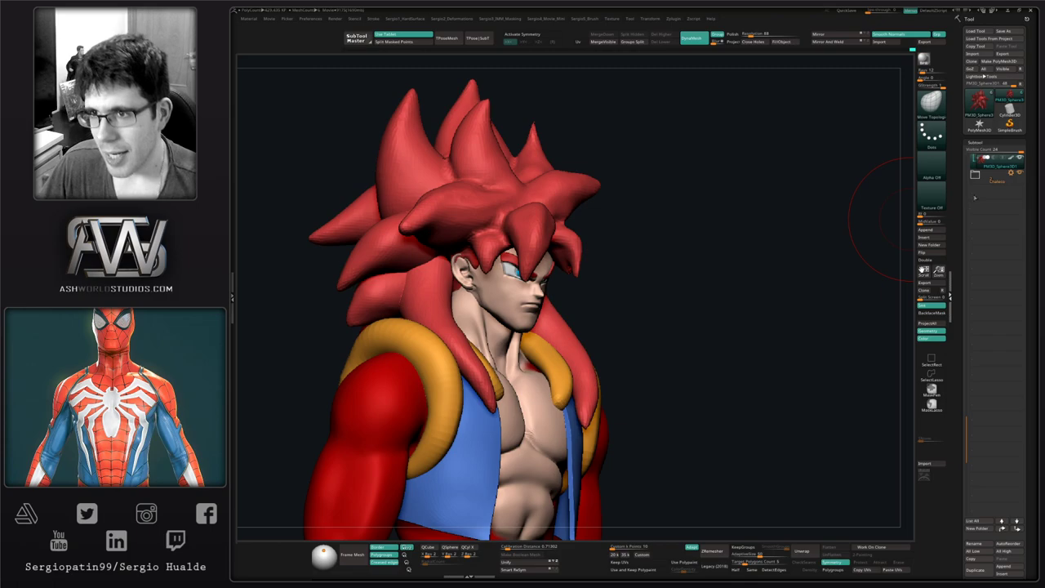
left_click(967, 168)
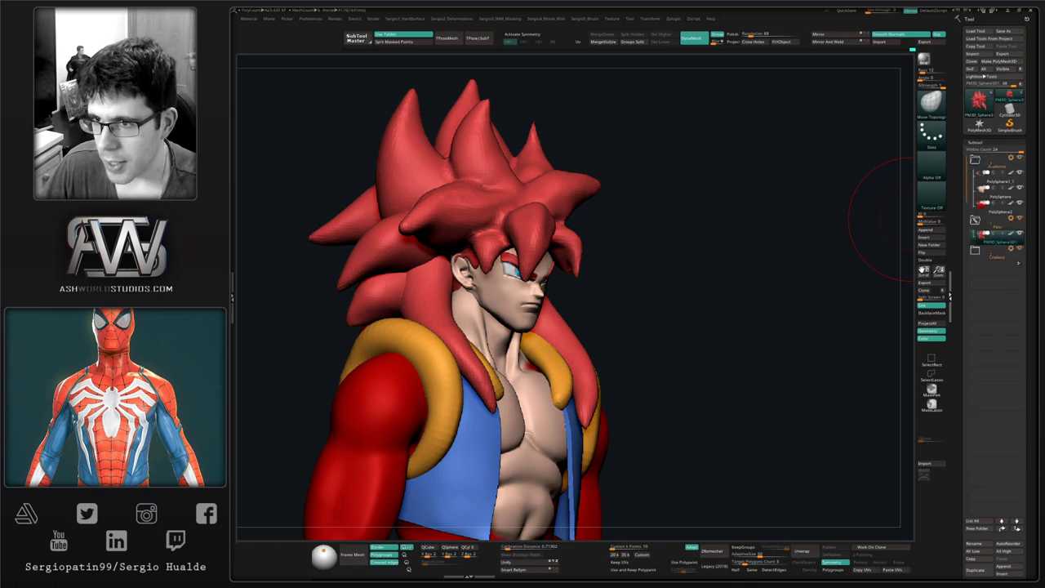
left_click(1011, 234, "shift")
right_click_drag(737, 302, 658, 315)
key("space")
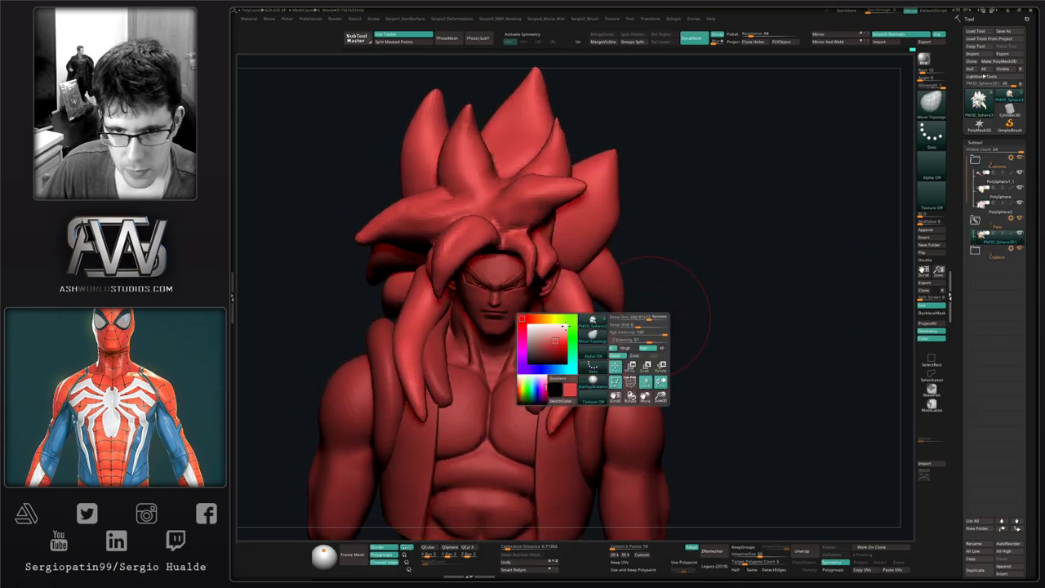
mouse_move(534, 335)
left_mouse_down()
mouse_move(506, 330)
mouse_move(520, 325)
left_mouse_up()
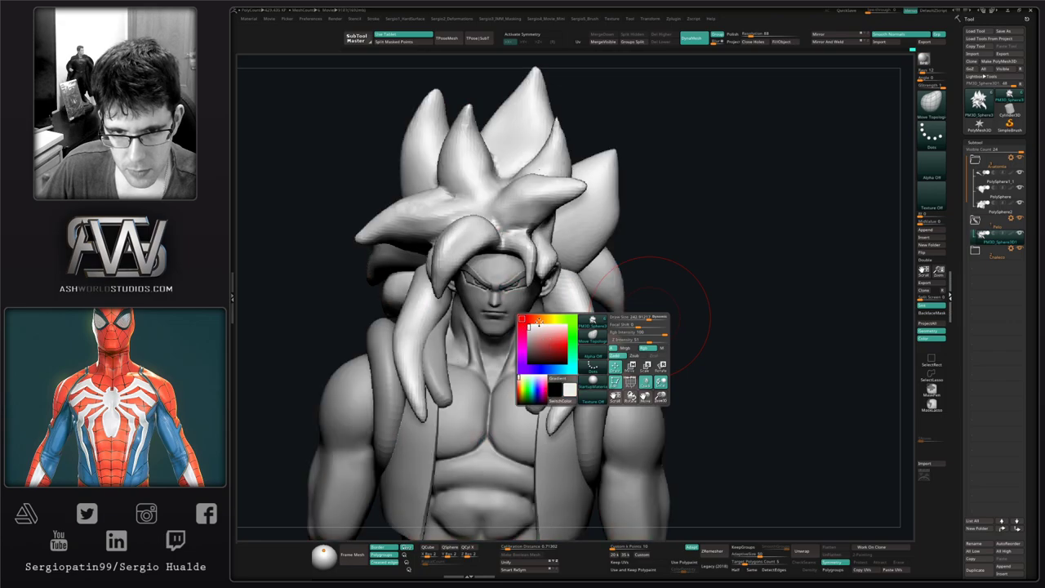
Make the body subtool active and isolate it from the head, hair and vest.
mouse_move(612, 334)
right_mouse_down("ctrl")
mouse_move(578, 305)
mouse_move(594, 307)
mouse_move(604, 353)
right_mouse_up("ctrl")
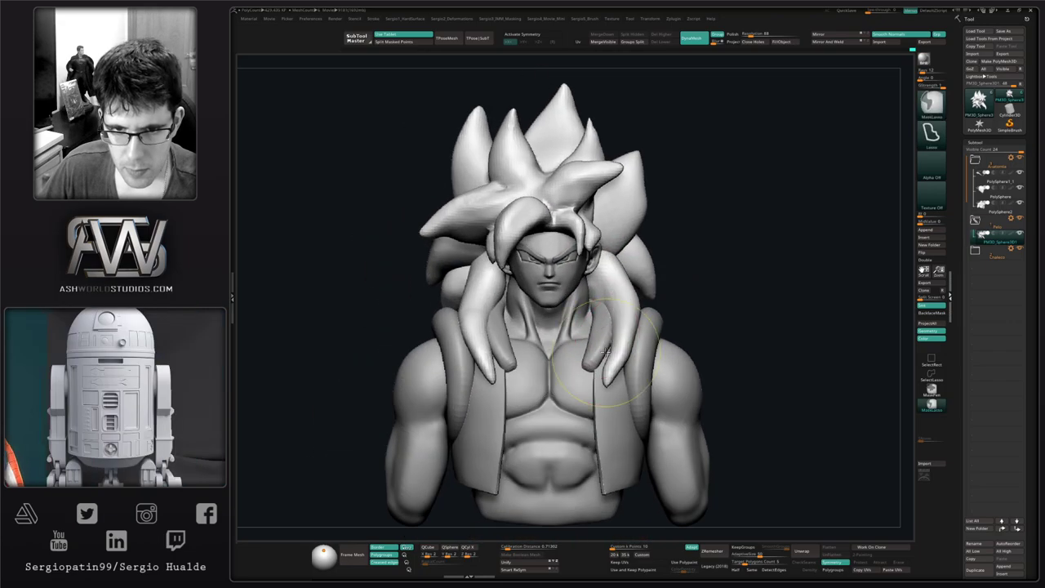
left_click(684, 369, "alt")
right_click_drag(684, 369, 615, 332, "alt")
left_click_drag(615, 422, 619, 420)
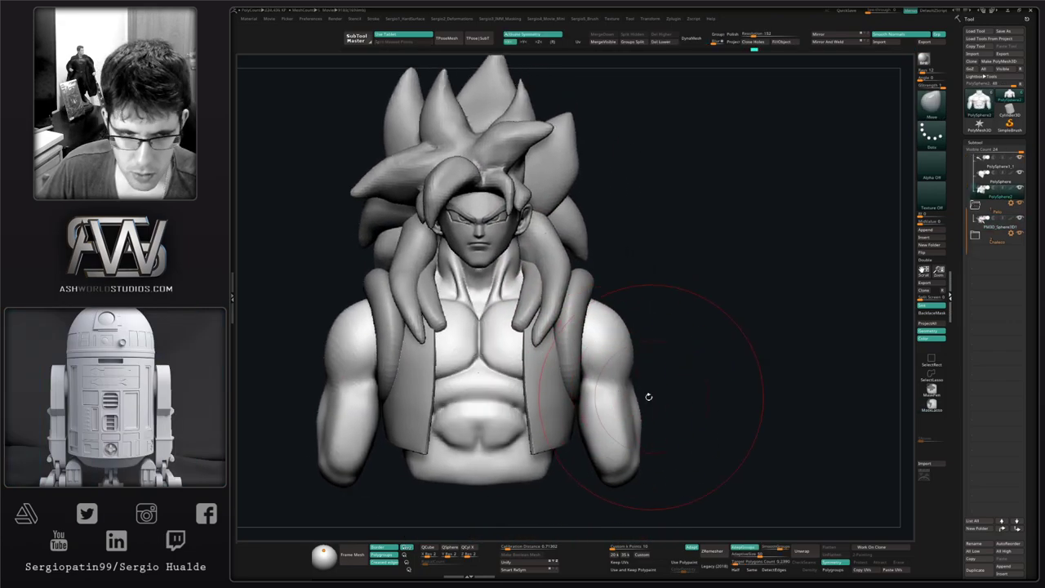
mouse_move(648, 399)
right_mouse_down()
mouse_move(589, 382)
mouse_move(620, 393)
right_mouse_up()
key("ctrl+1")
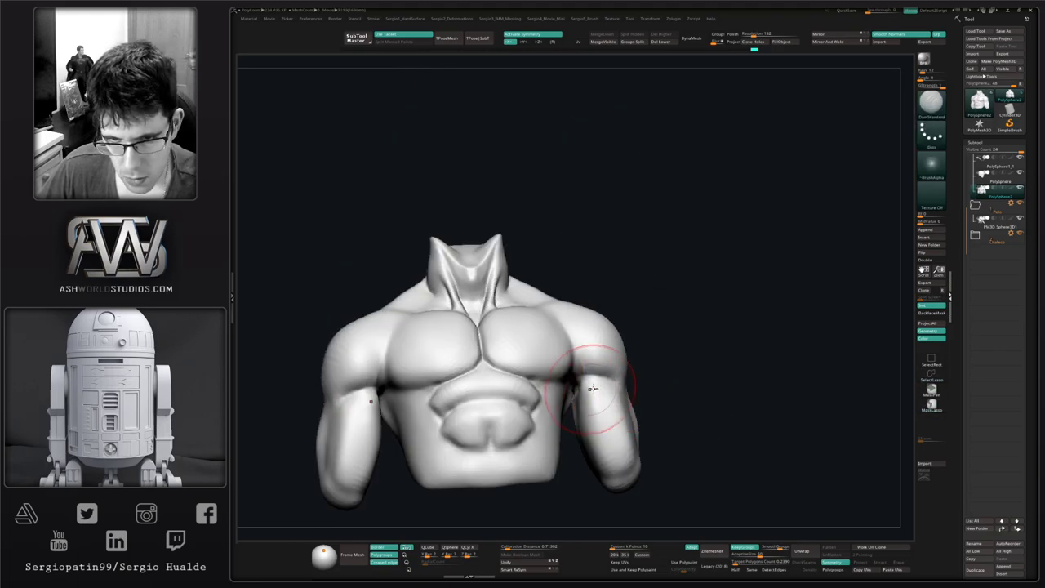
Build up the outer pectoral where it runs into the shoulder with the Clay brush.
mouse_move(563, 401)
right_mouse_down()
mouse_move(594, 350)
mouse_move(563, 372)
mouse_move(535, 374)
right_mouse_up()
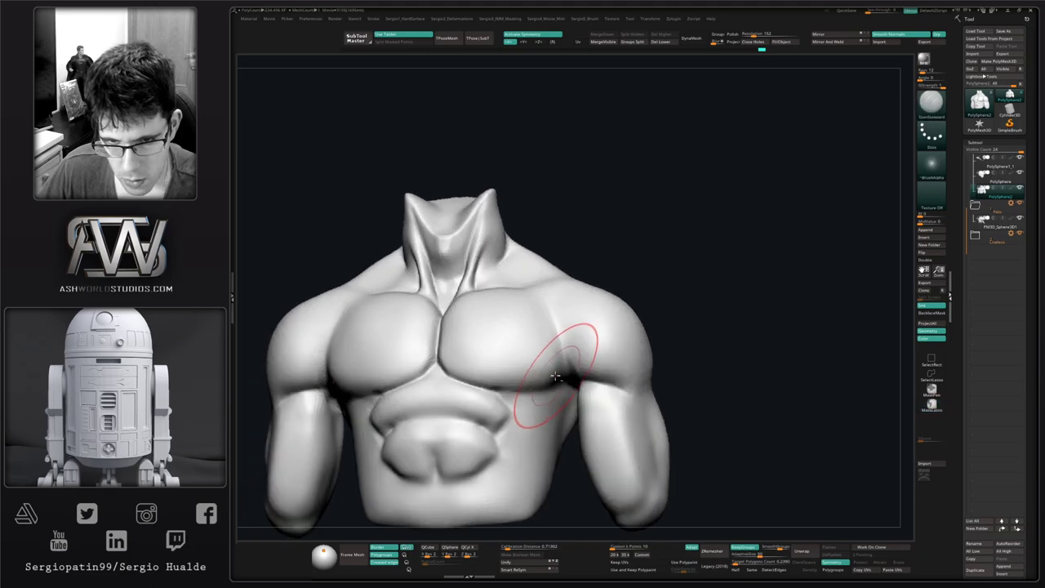
key("b")
key("c")
key("b")
key("b")
key("c")
key("l")
left_click_drag(565, 356, 555, 376)
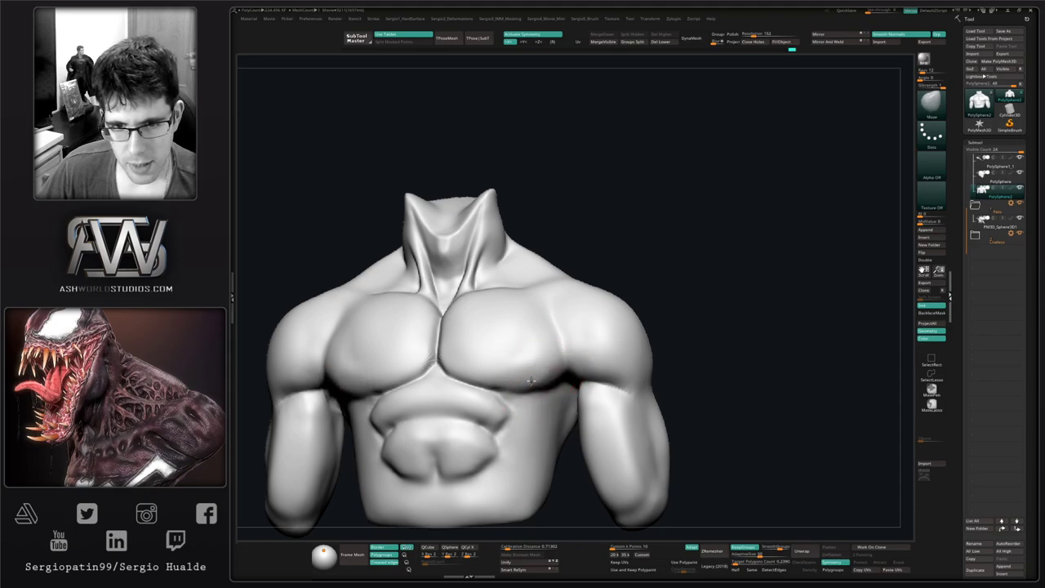
Carve the crease between the outer pectoral and the armpit with the DamStandard brush.
mouse_move(598, 358)
right_mouse_down("shift")
mouse_move(606, 380)
mouse_move(561, 367)
right_mouse_up("shift")
key("b")
key("d")
key("s")
left_click_drag(539, 365, 558, 373)
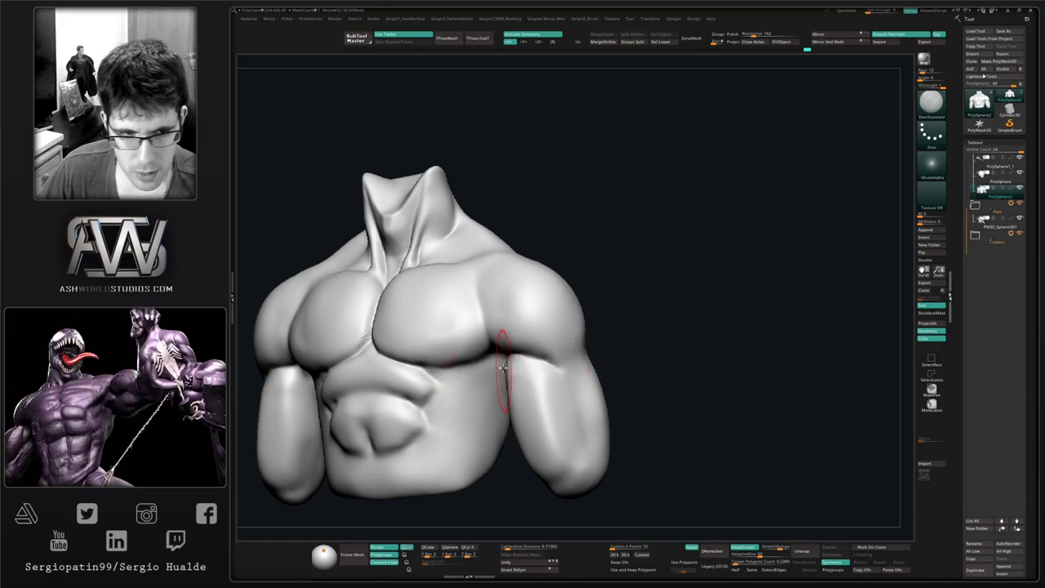
Add Clay volume around the front of the shoulder and reshape the border between deltoid and pectoral.
mouse_move(529, 317)
right_mouse_down("alt")
mouse_move(538, 383)
mouse_move(519, 399)
right_mouse_up("alt")
key("b")
key("c")
key("l")
key("d")
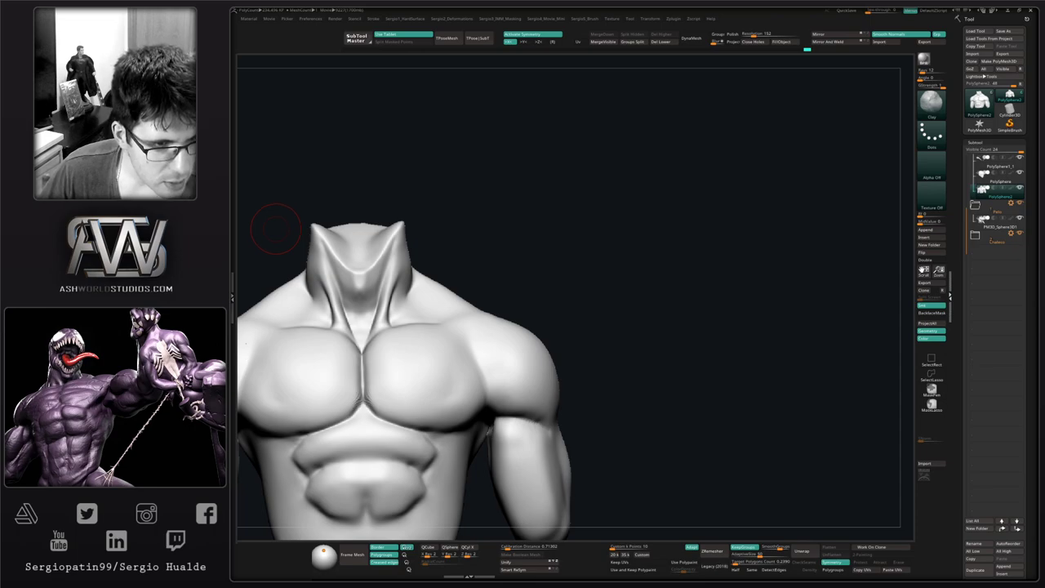
right_click_drag(564, 291, 519, 366)
left_click_drag(526, 362, 521, 359)
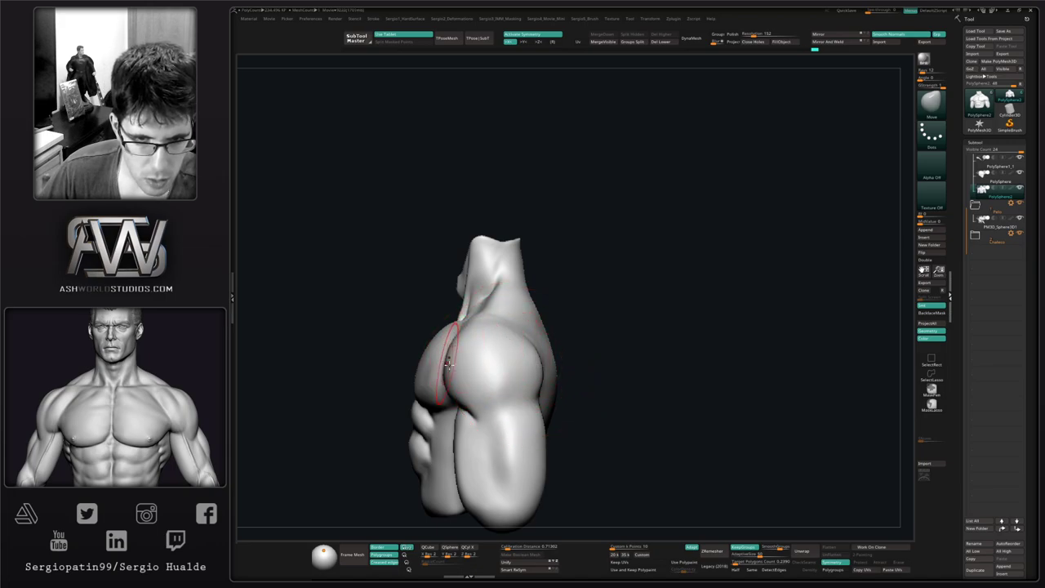
right_click_drag(449, 364, 462, 361)
left_click_drag(448, 356, 444, 346)
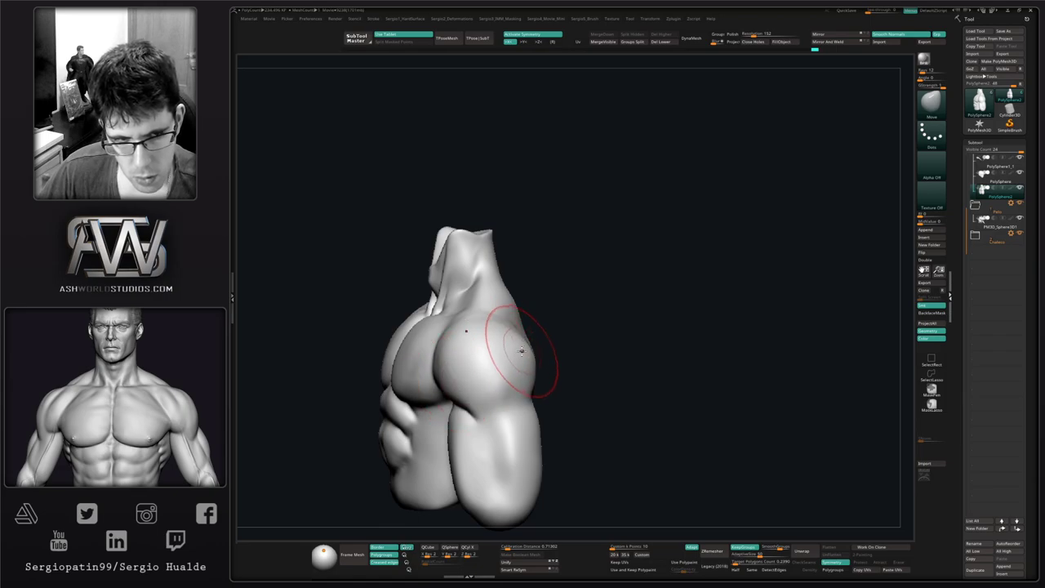
Carve the deltoid's lower edge to a point on the outer upper arm with the DamStandard brush.
mouse_move(523, 353)
right_mouse_down()
mouse_move(527, 368)
mouse_move(502, 396)
mouse_move(529, 393)
right_mouse_up()
key("b")
key("d")
key("s")
mouse_move(562, 373)
left_mouse_down()
mouse_move(553, 364)
mouse_move(534, 396)
mouse_move(555, 366)
mouse_move(552, 398)
left_mouse_up()
mouse_move(492, 404)
right_mouse_down()
mouse_move(540, 406)
mouse_move(478, 432)
right_mouse_up()
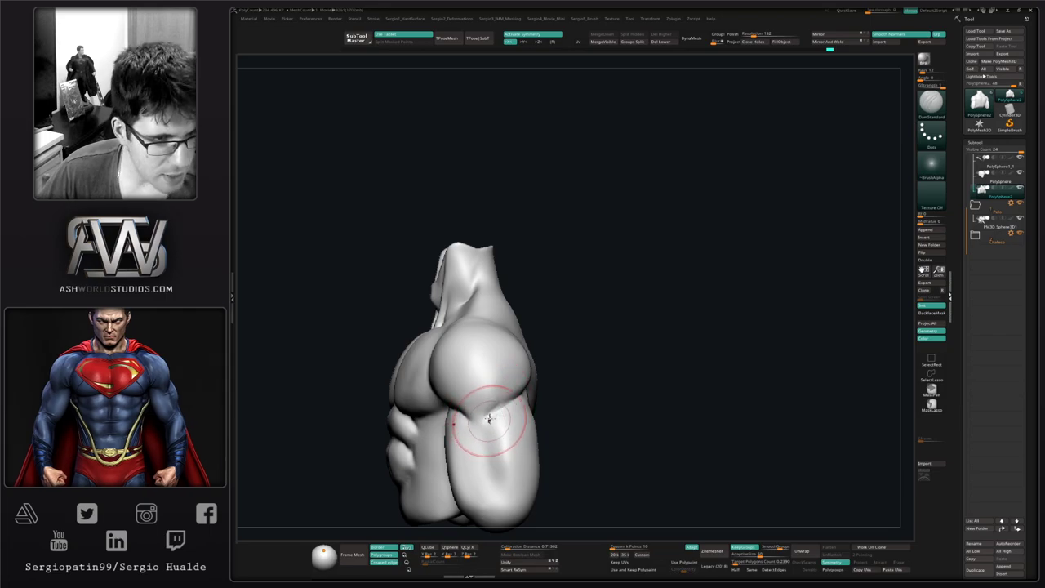
mouse_move(477, 429)
right_mouse_down("alt")
mouse_move(480, 443)
mouse_move(507, 442)
right_mouse_up("alt")
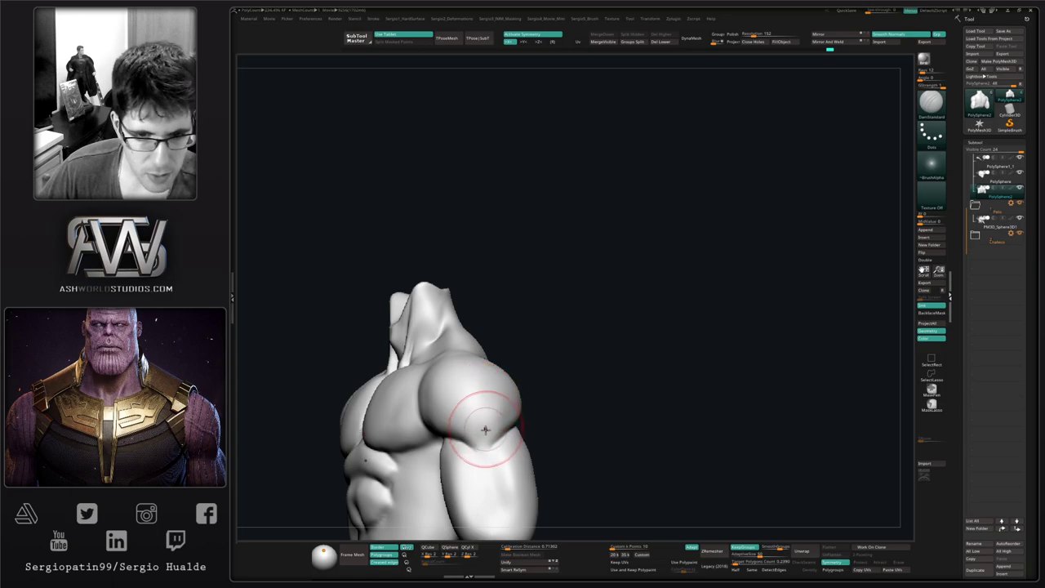
Cut front and rear grooves dividing the deltoid into its heads and soften them with smoothing.
mouse_move(484, 447)
right_mouse_down()
mouse_move(478, 419)
mouse_move(451, 417)
right_mouse_up()
mouse_move(470, 465)
right_mouse_down()
mouse_move(443, 420)
mouse_move(457, 417)
right_mouse_up()
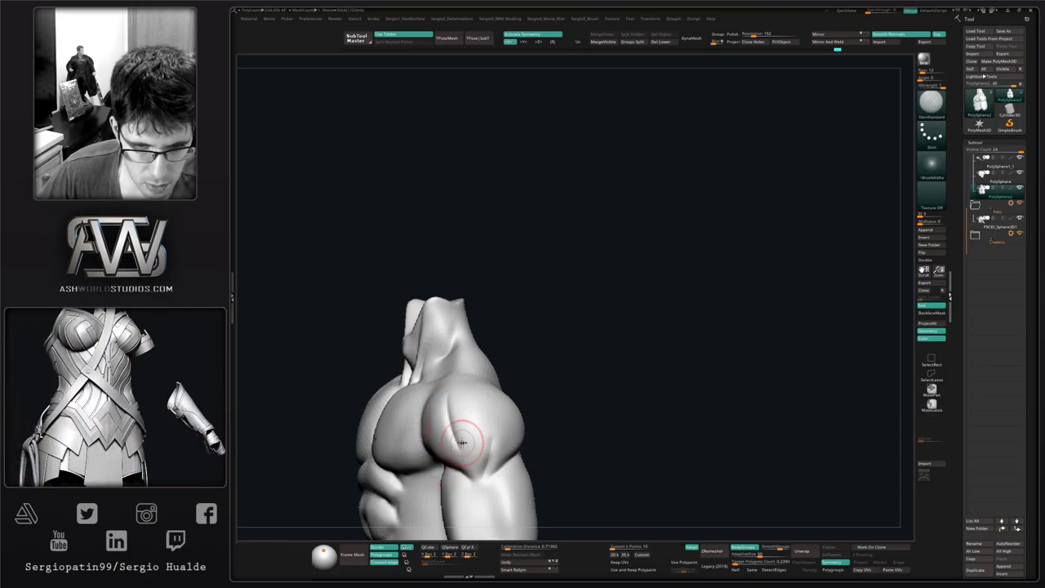
left_click_drag(449, 423, 462, 454)
mouse_move(462, 441)
right_mouse_down()
mouse_move(481, 425)
mouse_move(457, 440)
mouse_move(469, 445)
right_mouse_up()
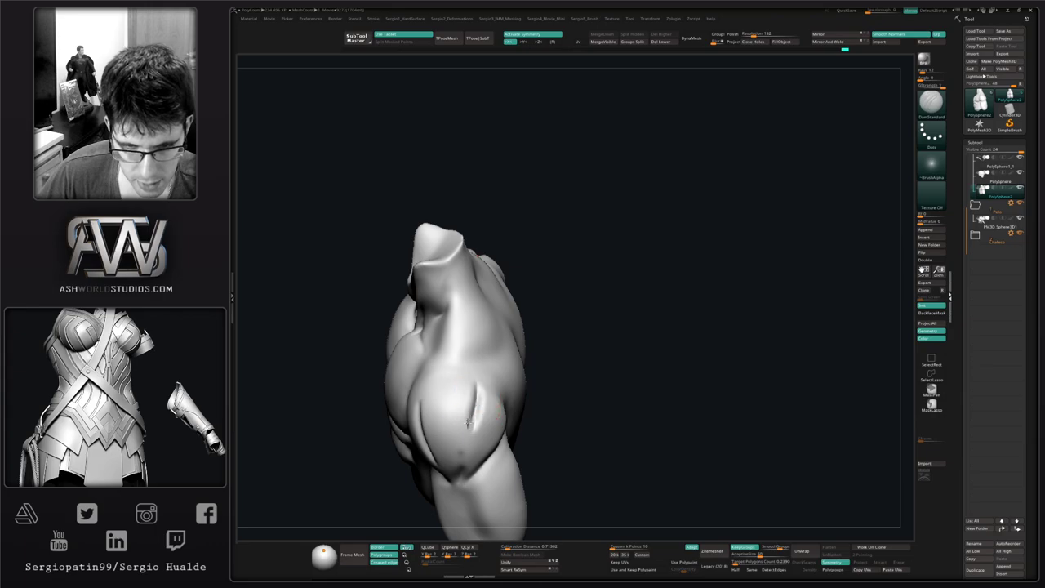
left_click_drag(474, 429, 481, 421, "shift")
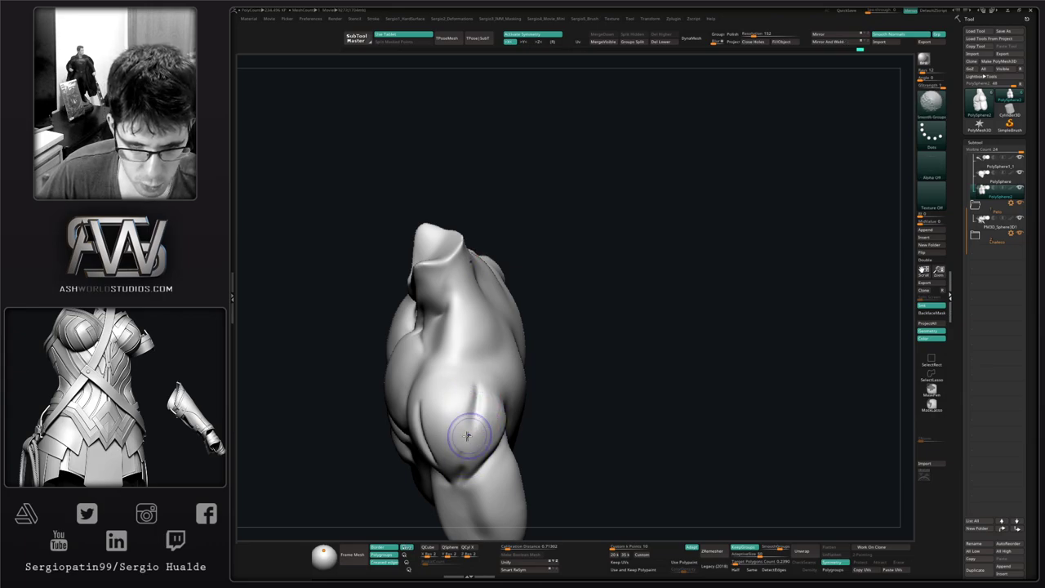
right_click_drag(468, 436, 482, 461)
left_click_drag(408, 417, 429, 401, "shift")
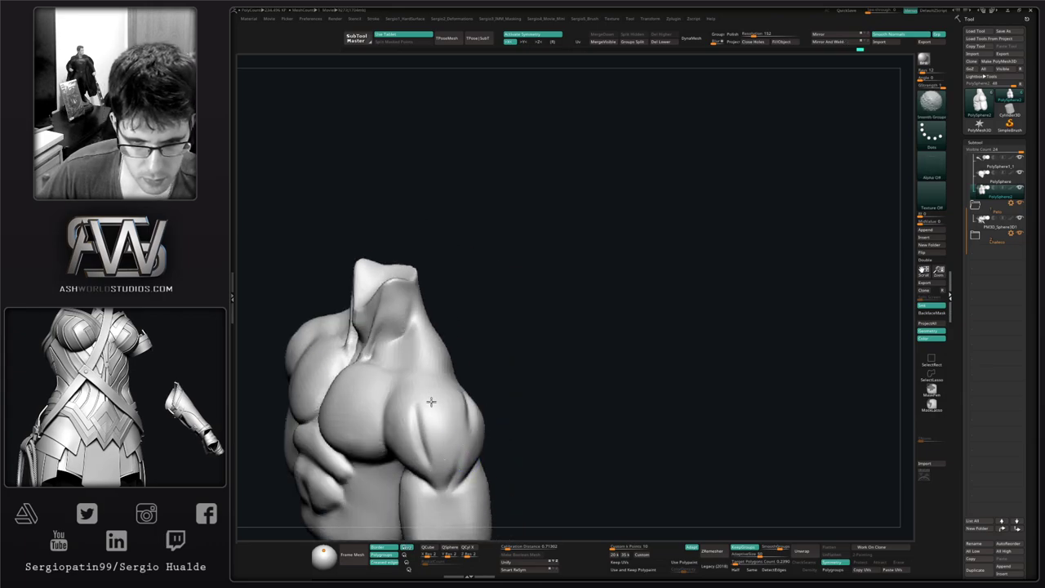
Show all subtools again and sharpen the crease where the deltoid meets the upper arm.
mouse_move(429, 401)
right_mouse_down("ctrl")
mouse_move(455, 455)
mouse_move(482, 466)
mouse_move(504, 427)
mouse_move(506, 347)
right_mouse_up("ctrl")
key("alt+s")
right_click_drag(506, 347, 454, 408, "ctrl")
left_click_drag(490, 395, 495, 406)
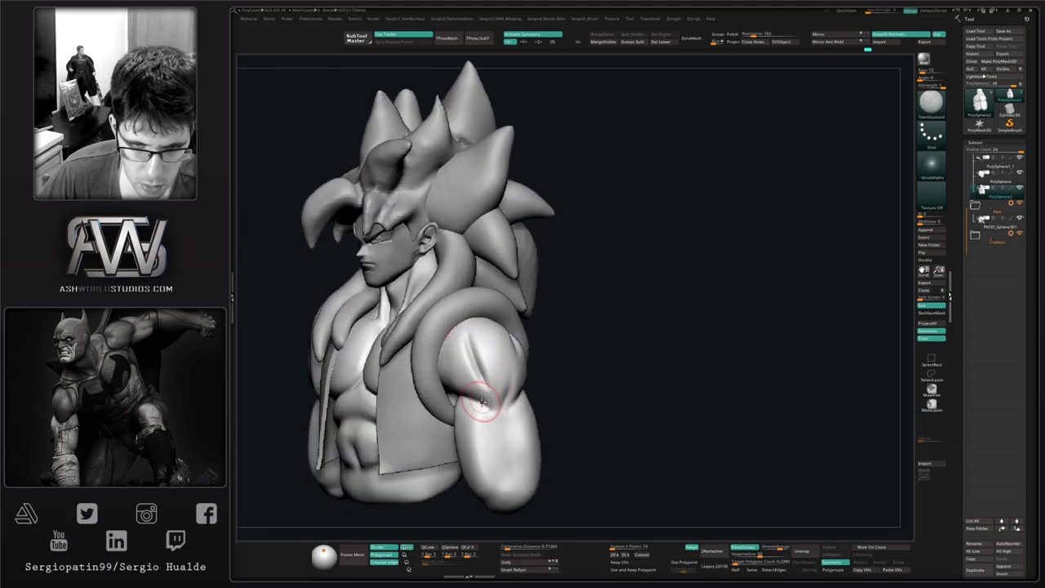
Carve a lengthwise groove down the outer upper arm, separating the biceps from the triceps.
right_click_drag(481, 402, 504, 354)
mouse_move(504, 355)
right_mouse_down()
mouse_move(527, 367)
mouse_move(498, 388)
mouse_move(485, 377)
mouse_move(517, 398)
right_mouse_up()
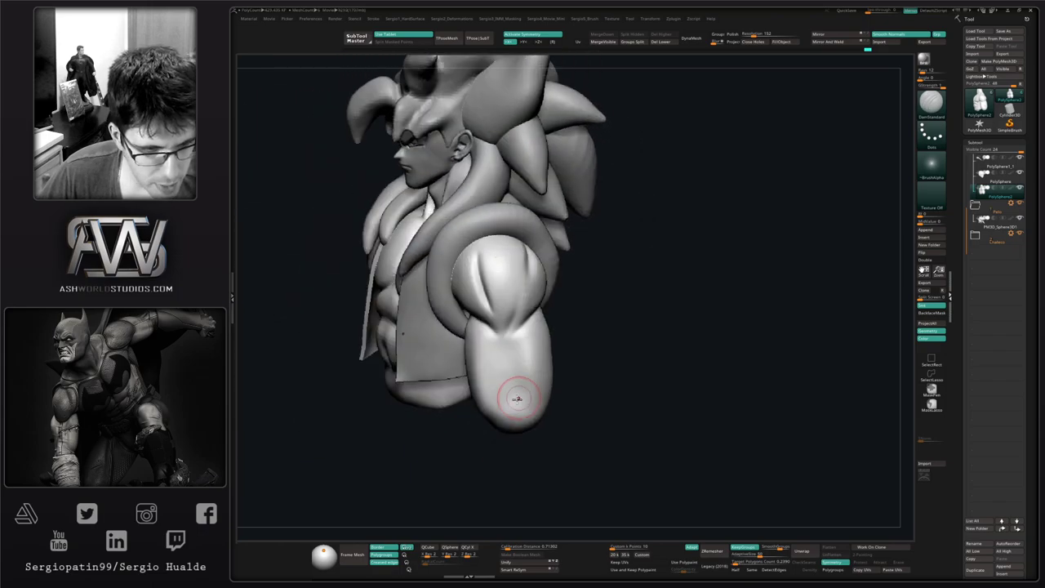
mouse_move(508, 387)
left_mouse_down()
mouse_move(495, 419)
mouse_move(500, 332)
left_mouse_up()
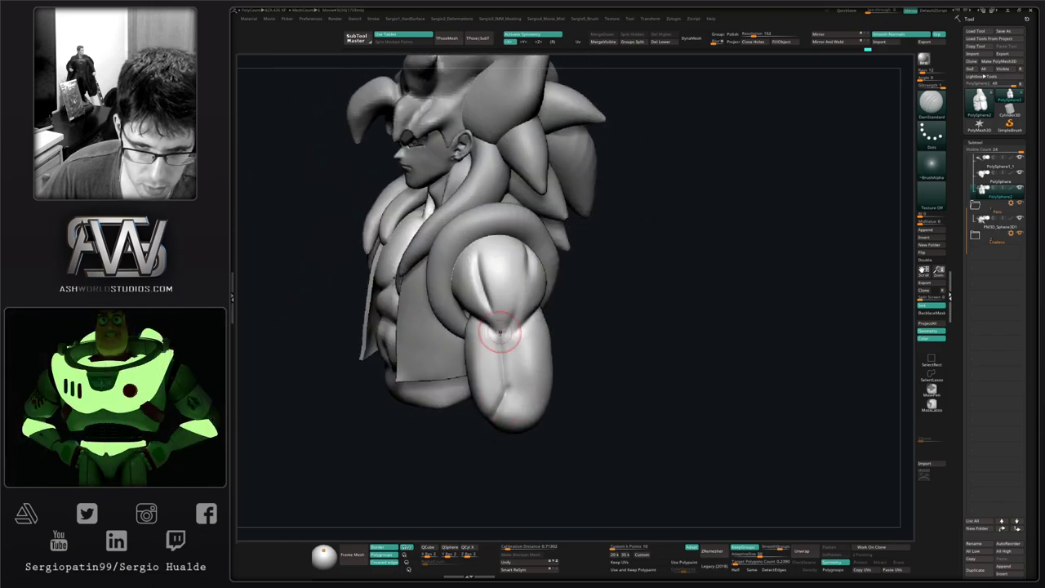
right_click_drag(524, 374, 522, 384)
right_click_drag(493, 417, 464, 423)
Isolate the body, hide its torso polygroup and carve the biceps groove along the inner arm.
key("shift+s")
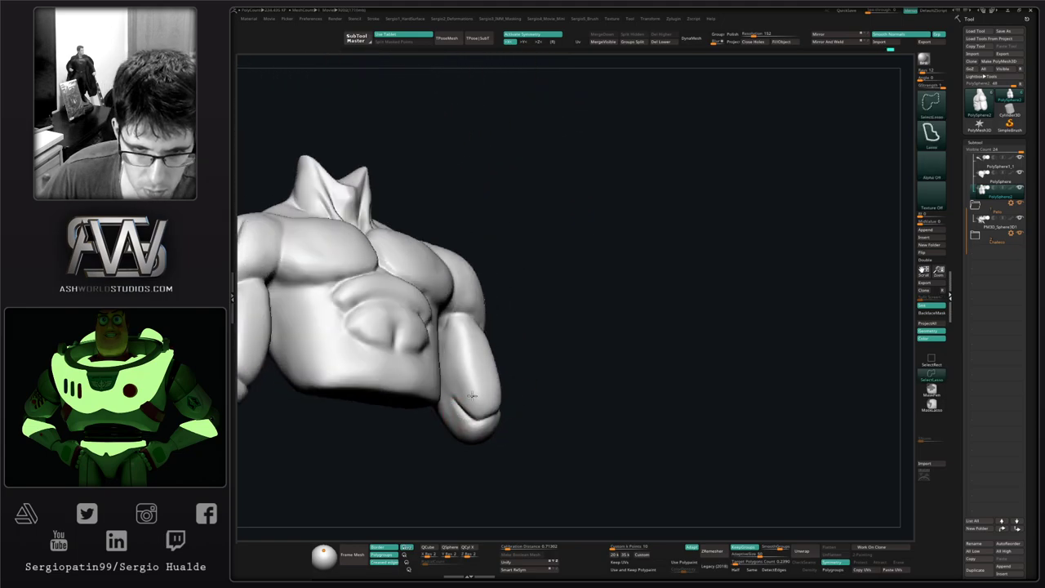
left_click(471, 387, "ctrl+shift")
left_click(473, 383, "ctrl+shift")
left_click(480, 381, "ctrl+shift")
right_click_drag(480, 381, 463, 381)
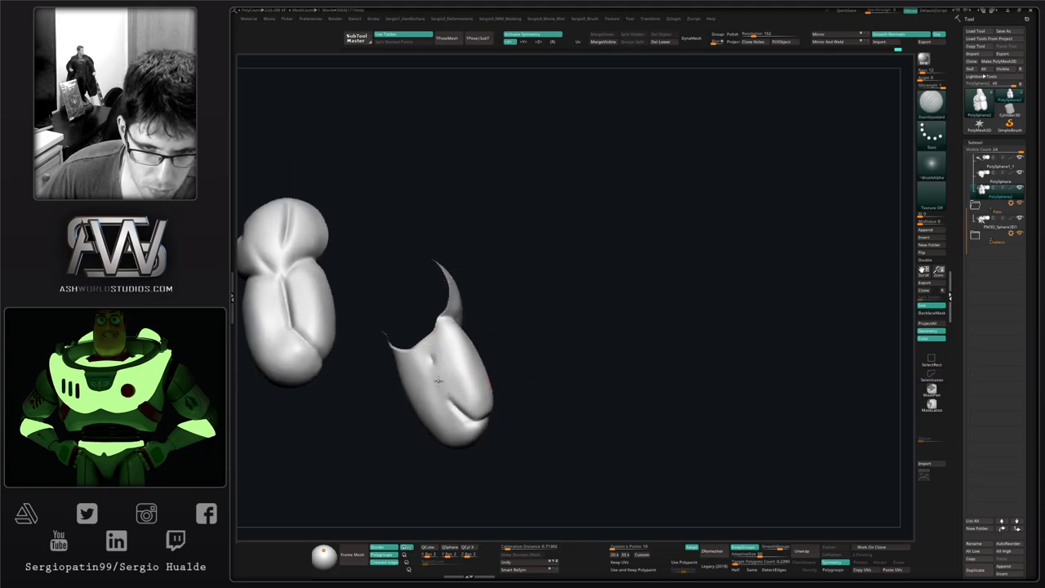
left_click_drag(436, 380, 428, 344)
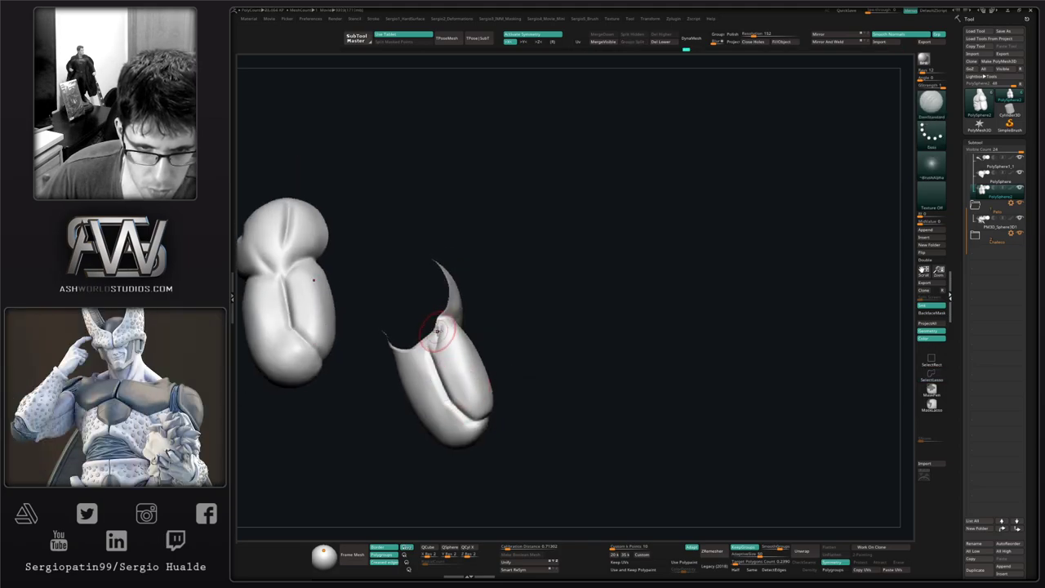
Undo the last inner-arm stroke, rework the biceps groove and smooth and fill the surrounding muscle with Clay.
key("ctrl+z")
mouse_move(470, 360)
right_mouse_down()
mouse_move(432, 384)
mouse_move(460, 359)
mouse_move(449, 322)
mouse_move(460, 366)
mouse_move(464, 306)
mouse_move(436, 392)
right_mouse_up()
left_click_drag(436, 396, 440, 361, "shift")
mouse_move(494, 437)
right_mouse_down()
mouse_move(476, 425)
mouse_move(459, 363)
right_mouse_up()
left_click_drag(449, 381, 445, 400)
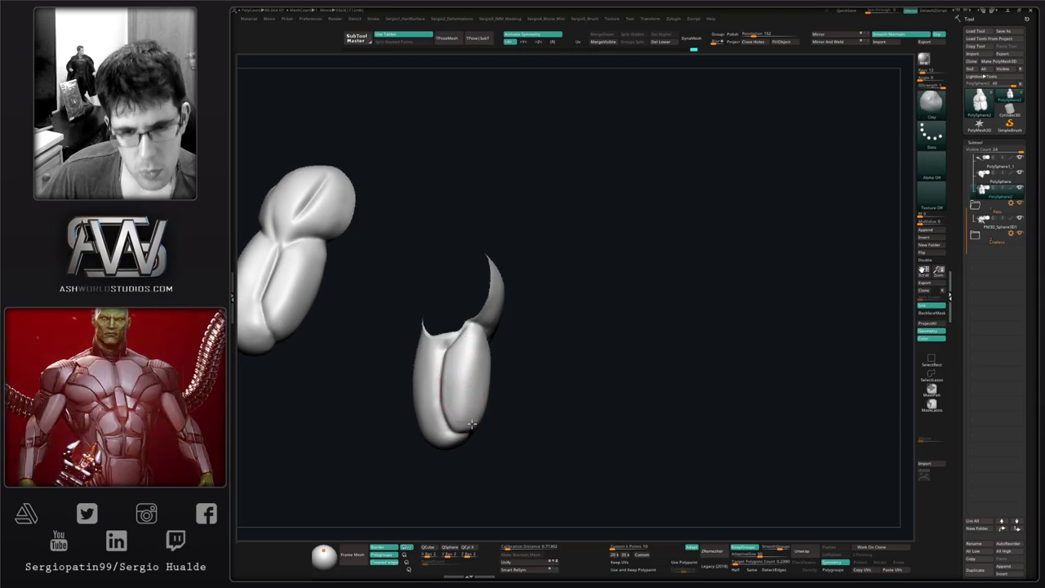
right_click_drag(445, 399, 471, 387)
key("shift")
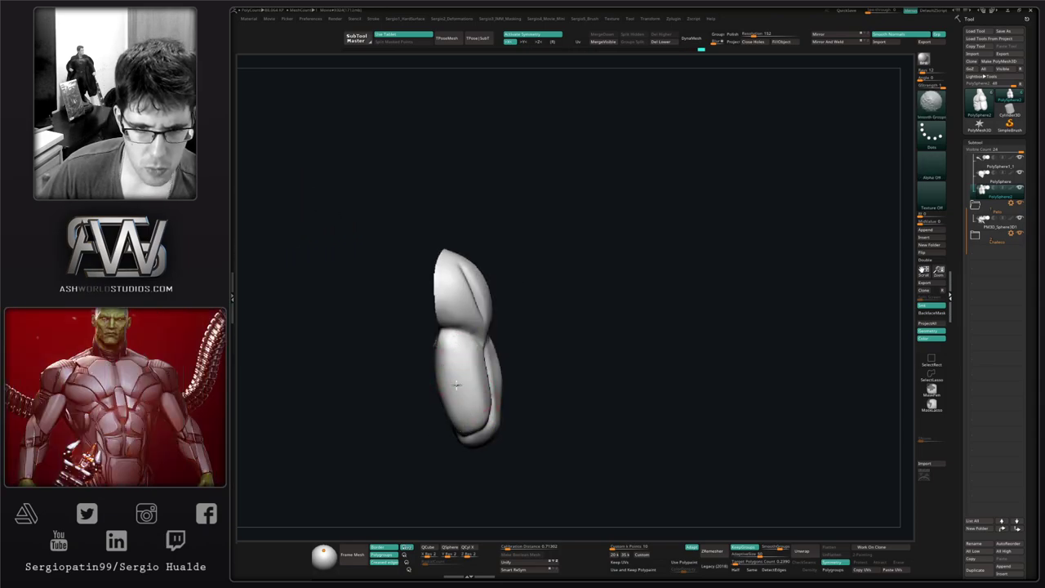
left_click_drag(470, 394, 466, 401, "shift")
Bring back the other subtools and unhide the torso polygroup of the body.
key("alt+s")
mouse_move(470, 415)
right_mouse_down("ctrl")
mouse_move(557, 413)
mouse_move(536, 387)
right_mouse_up("ctrl")
right_click_drag(536, 386, 538, 400, "ctrl")
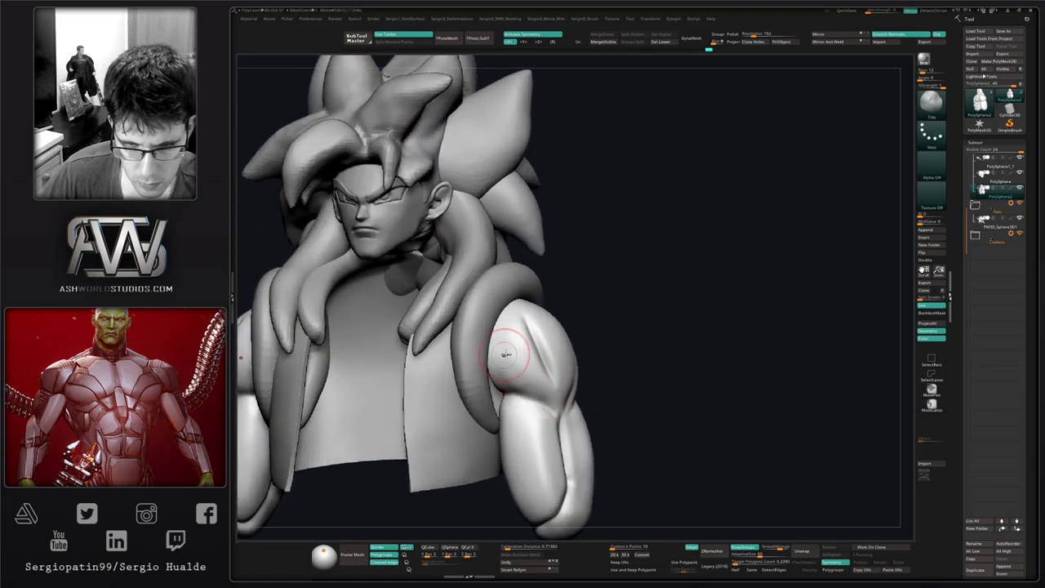
left_click(600, 350, "ctrl+shift")
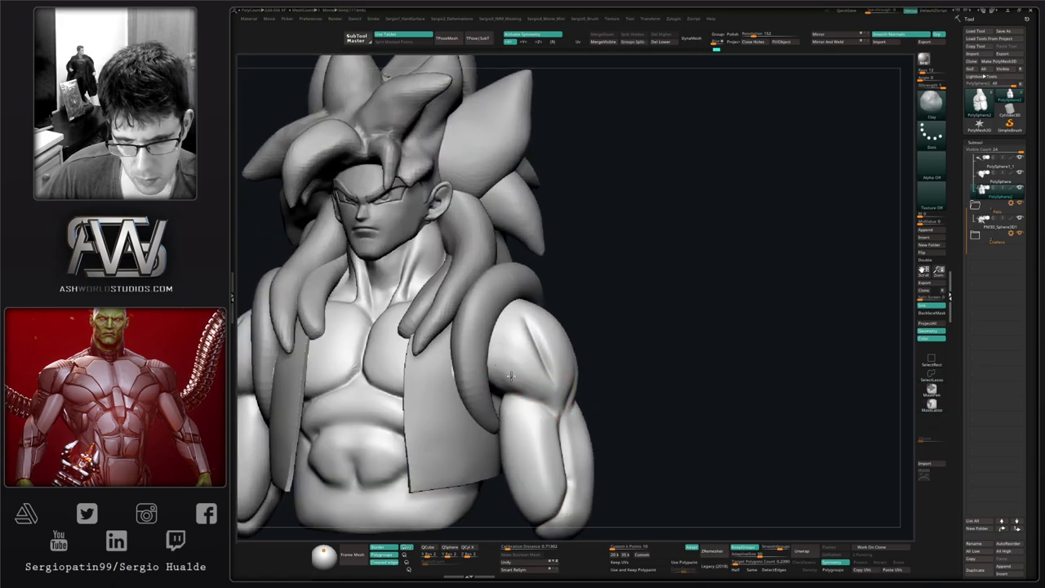
Build up the upper arm just beneath the rear of the deltoid with the Clay brush.
right_click_drag(553, 371, 522, 340)
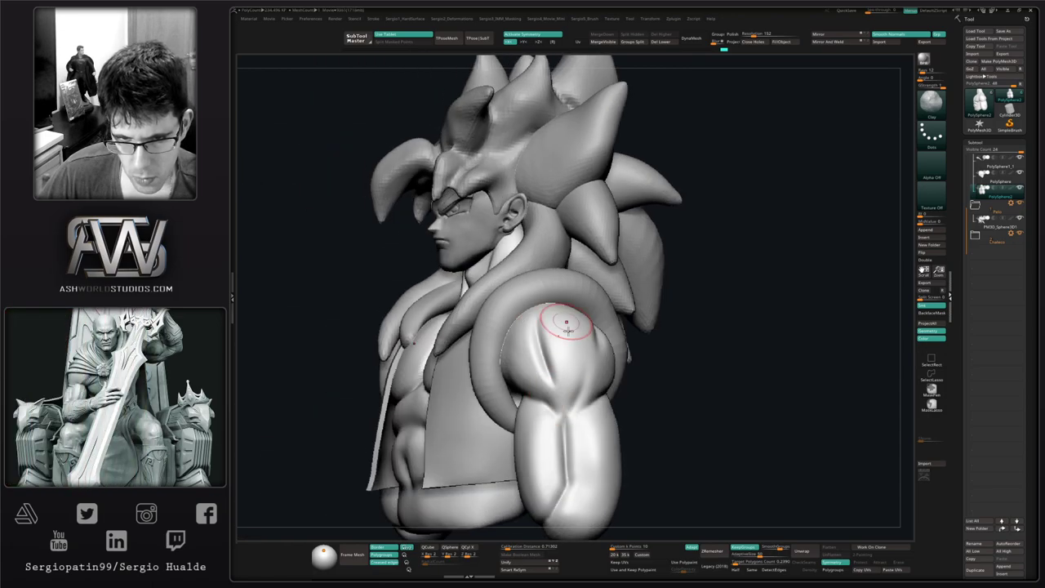
right_click_drag(625, 383, 563, 387)
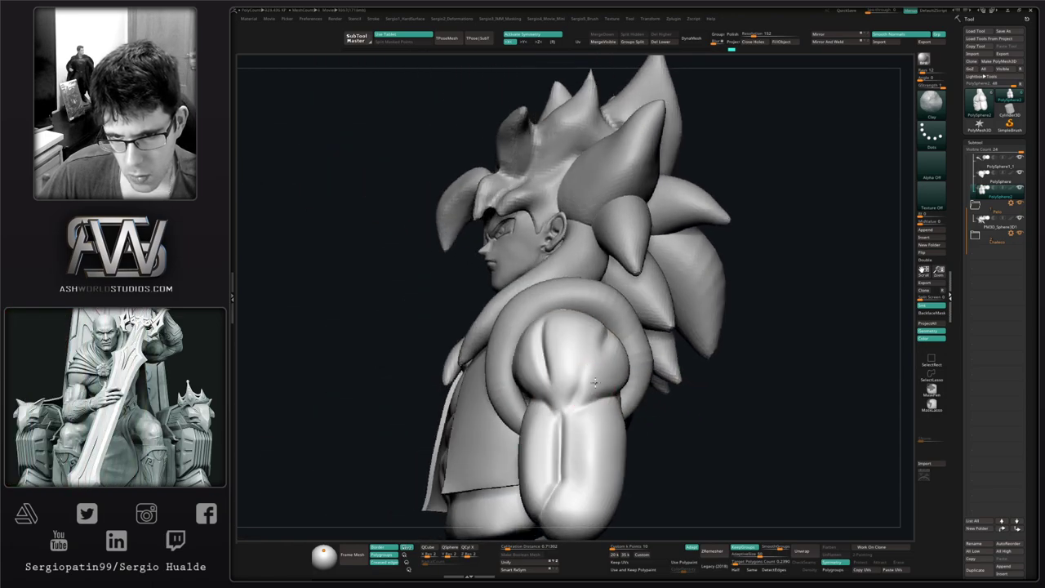
left_click_drag(593, 390, 603, 400)
right_click_drag(653, 396, 602, 385)
right_click_drag(649, 355, 629, 408, "ctrl")
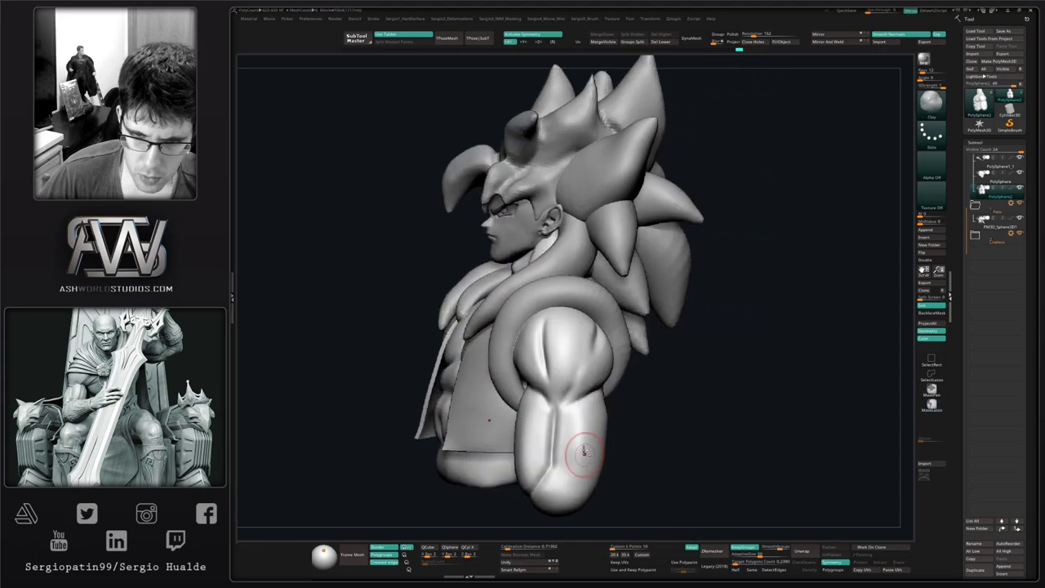
Undo the last strokes on the lower upper arm and cut a new triceps line with the DamStandard brush.
right_click_drag(586, 454, 577, 410, "alt")
mouse_move(577, 410)
right_mouse_down()
mouse_move(608, 400)
mouse_move(527, 377)
mouse_move(547, 413)
right_mouse_up()
key("b")
key("d")
key("s")
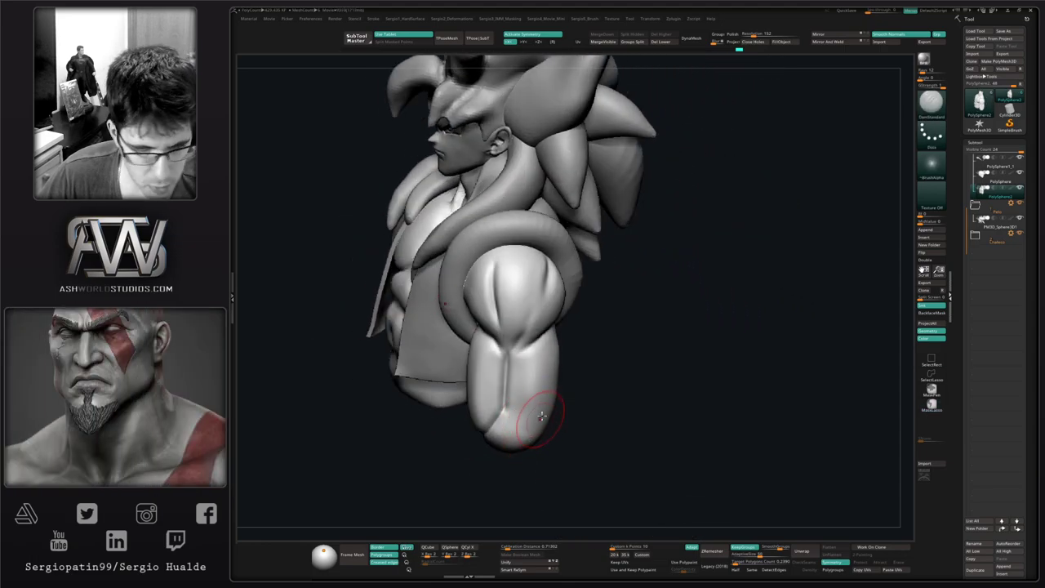
key("ctrl+z")
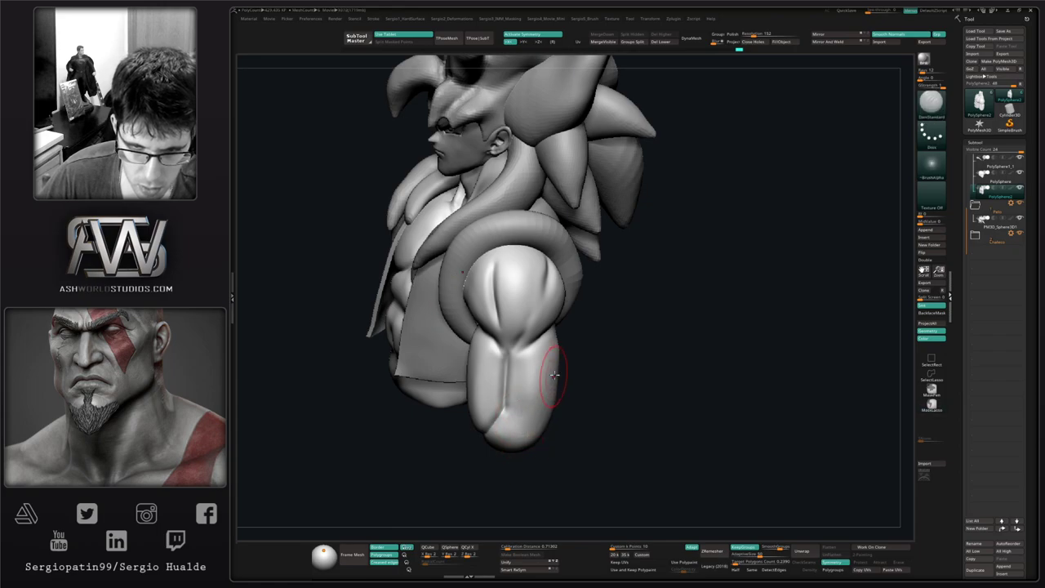
key("ctrl+z")
left_click_drag(553, 378, 539, 387)
Continue the triceps creases around the back of the upper arm, outlining the flat tendon above the elbow.
right_click_drag(548, 402, 548, 363)
left_click_drag(553, 372, 580, 393)
right_click_drag(601, 400, 589, 392)
left_click_drag(589, 392, 611, 419)
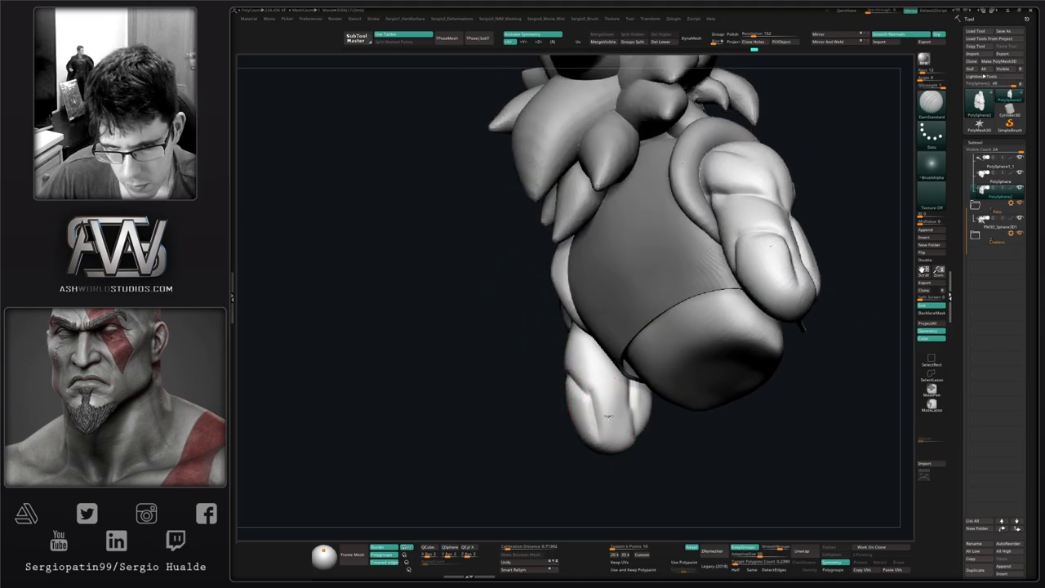
right_click_drag(610, 420, 590, 410)
right_click_drag(594, 447, 601, 434)
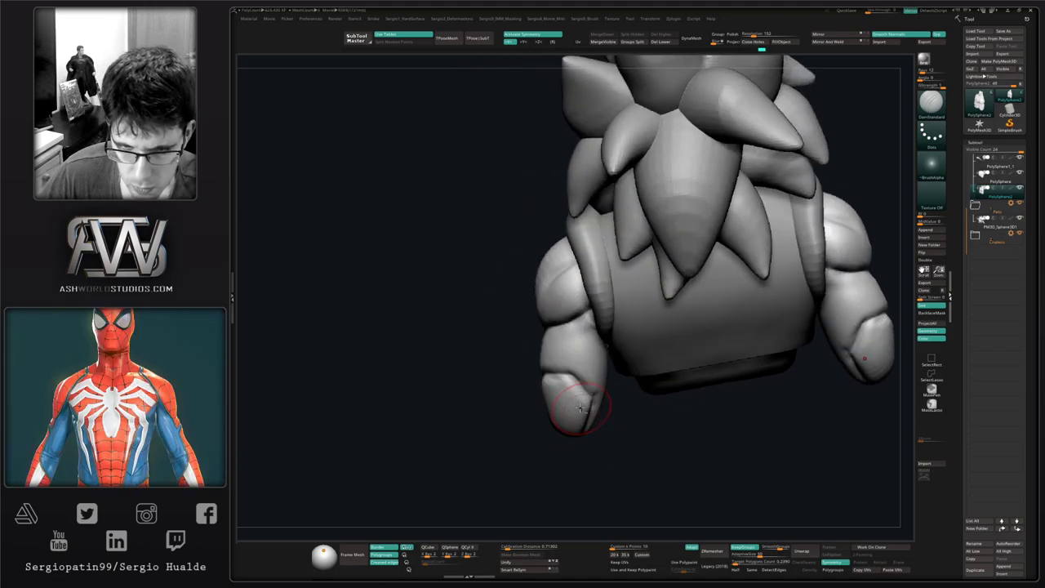
Build up and soften the flat triceps tendon on the back of the upper arm with the Clay brush.
key("b")
key("c")
key("b")
key("b")
key("c")
key("l")
mouse_move(569, 393)
left_mouse_down()
mouse_move(572, 408)
mouse_move(553, 382)
left_mouse_up()
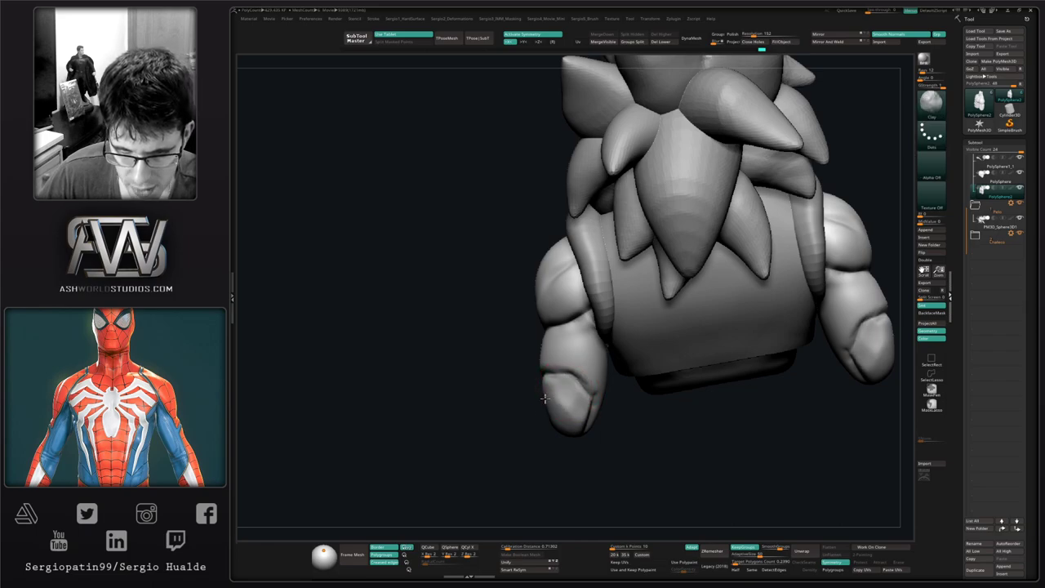
right_click_drag(541, 390, 567, 389)
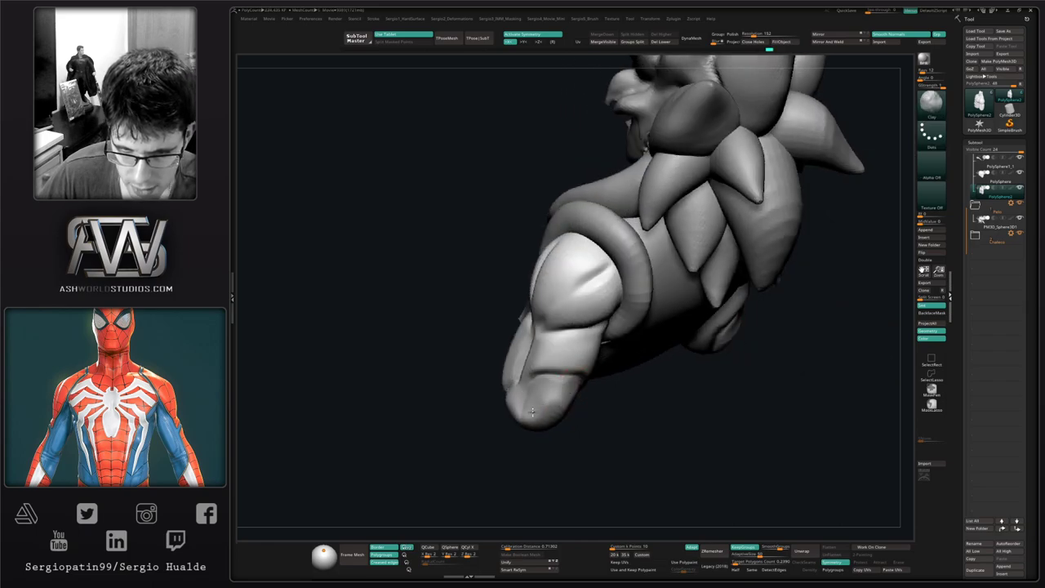
mouse_move(567, 411)
left_mouse_down()
mouse_move(547, 414)
mouse_move(555, 382)
left_mouse_up()
right_click_drag(562, 403, 560, 405, "shift")
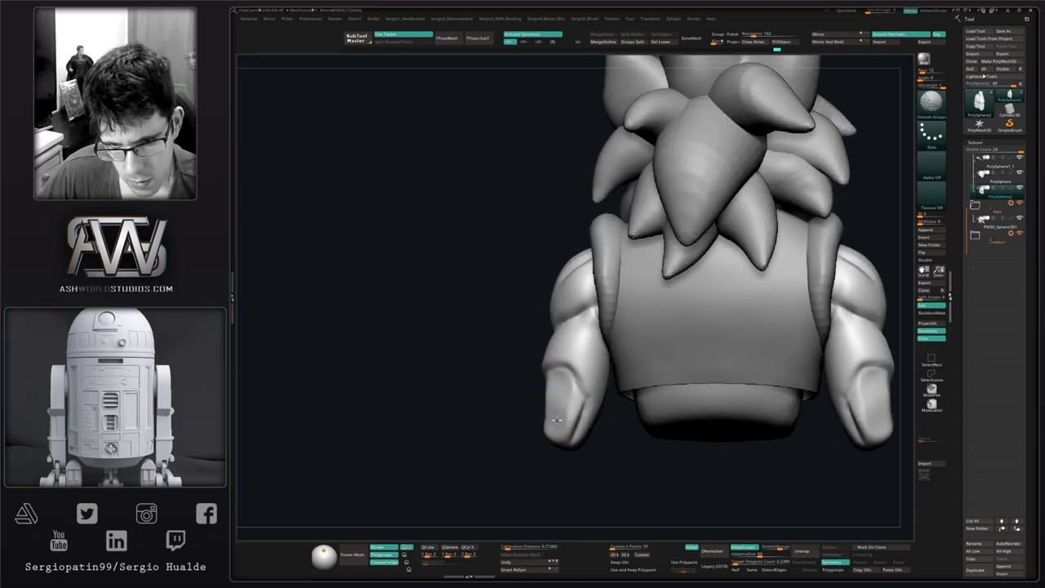
mouse_move(569, 439)
left_mouse_down()
mouse_move(573, 397)
mouse_move(555, 435)
mouse_move(563, 390)
left_mouse_up()
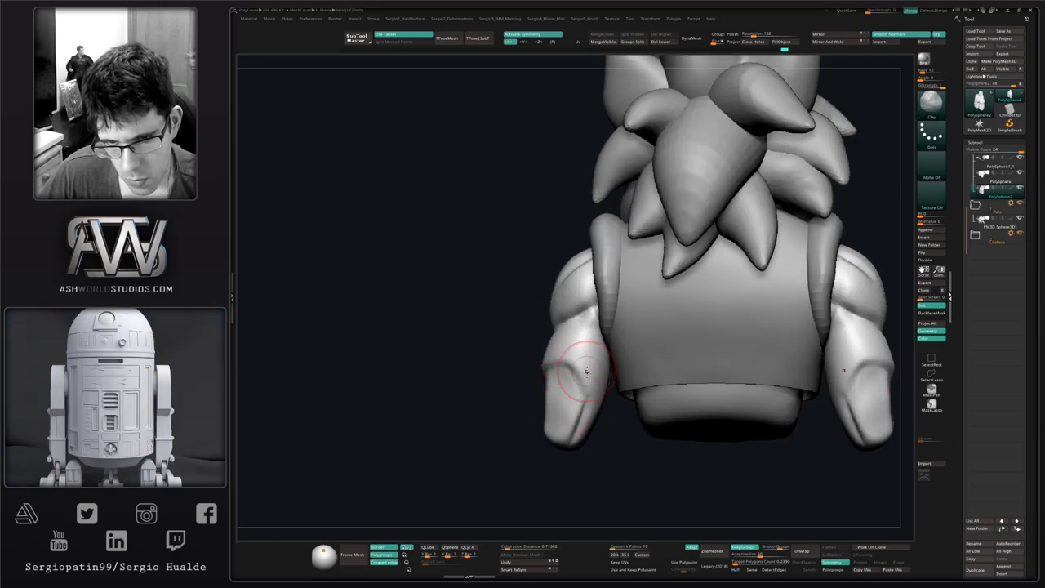
Refine the outer side of the lower upper arm between biceps and triceps, smoothing the area above the elbow.
right_click_drag(546, 357, 581, 354)
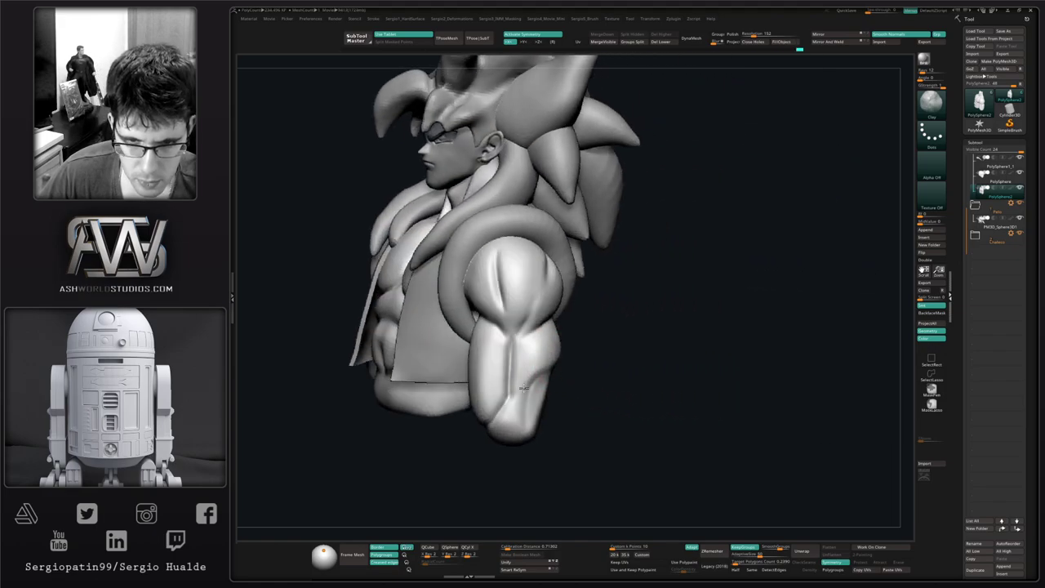
mouse_move(517, 408)
left_mouse_down()
mouse_move(517, 421)
mouse_move(483, 448)
left_mouse_up()
key("b")
key("d")
key("s")
mouse_move(569, 359)
right_mouse_down("ctrl")
mouse_move(563, 338)
mouse_move(578, 385)
mouse_move(541, 432)
mouse_move(538, 379)
right_mouse_up("ctrl")
key("b")
key("c")
key("l")
key("s")
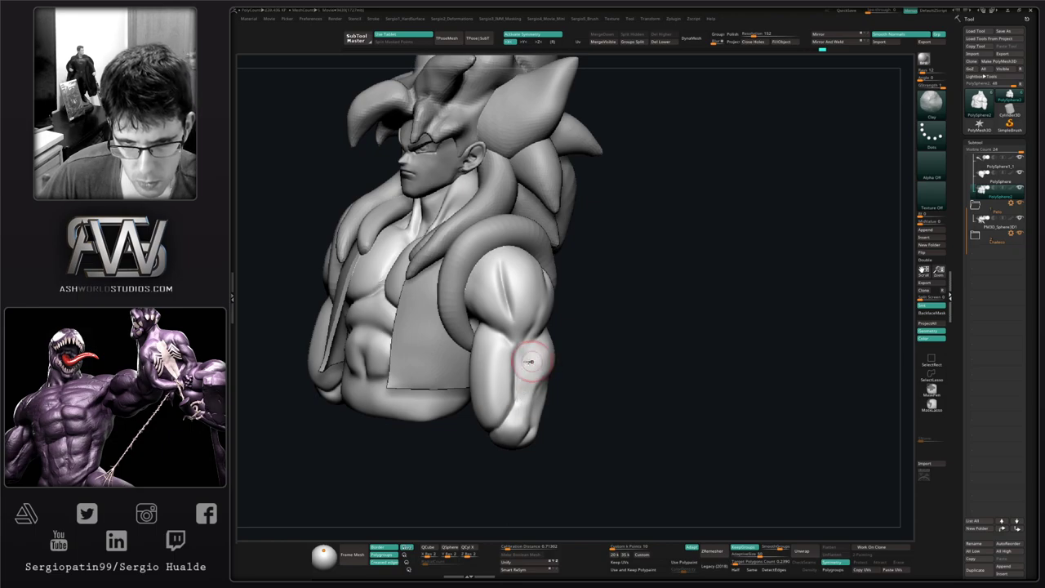
right_click_drag(526, 426, 526, 396, "alt")
right_click_drag(537, 395, 526, 389)
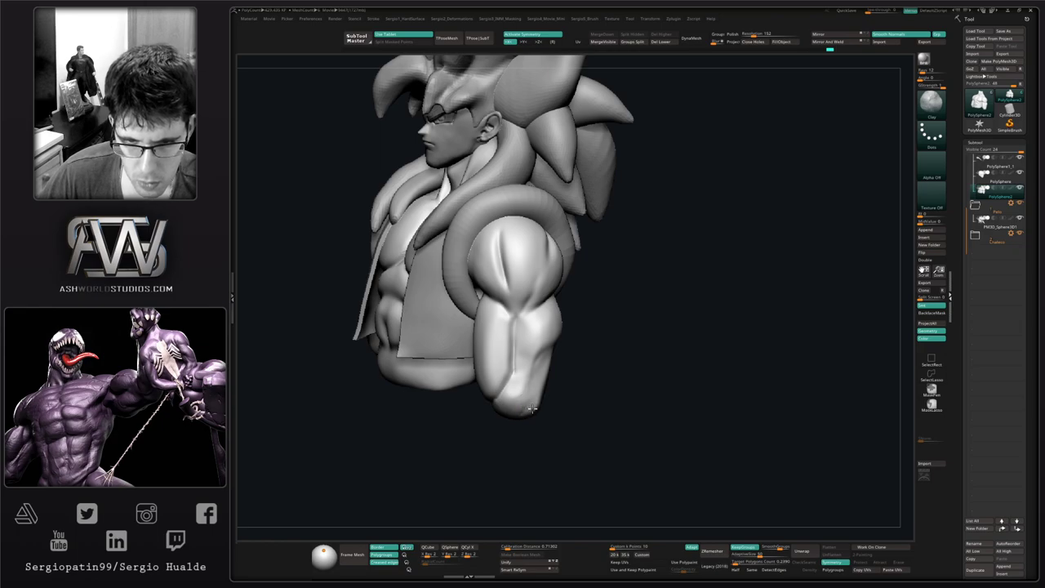
left_click_drag(523, 407, 516, 398, "shift")
Cut the crease beneath the outer triceps head with the DamStandard brush and smooth the surrounding muscle.
right_click_drag(551, 377, 522, 368)
key("b")
key("d")
key("s")
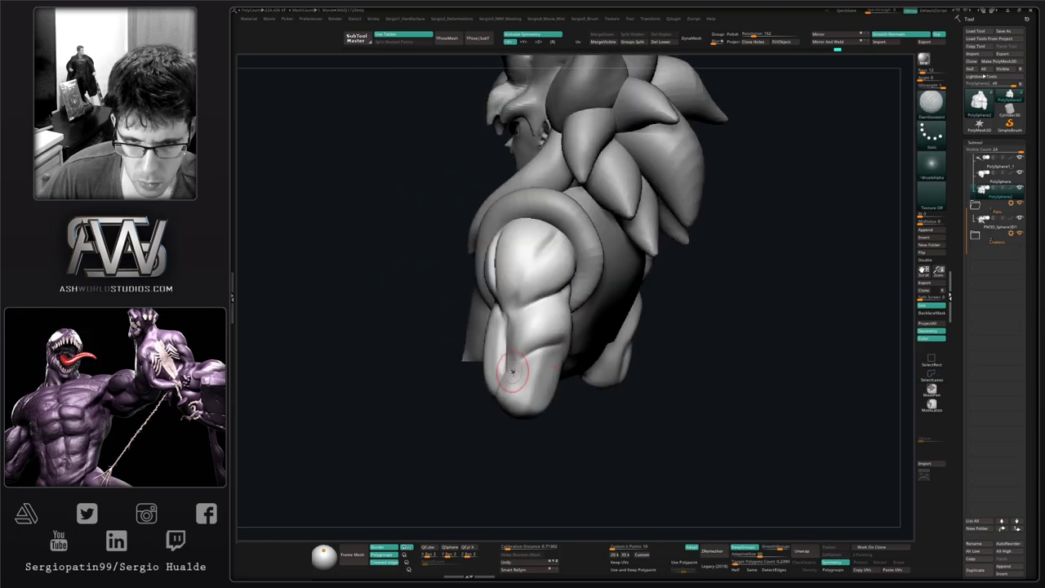
left_click_drag(551, 344, 531, 358)
right_click_drag(530, 359, 552, 376)
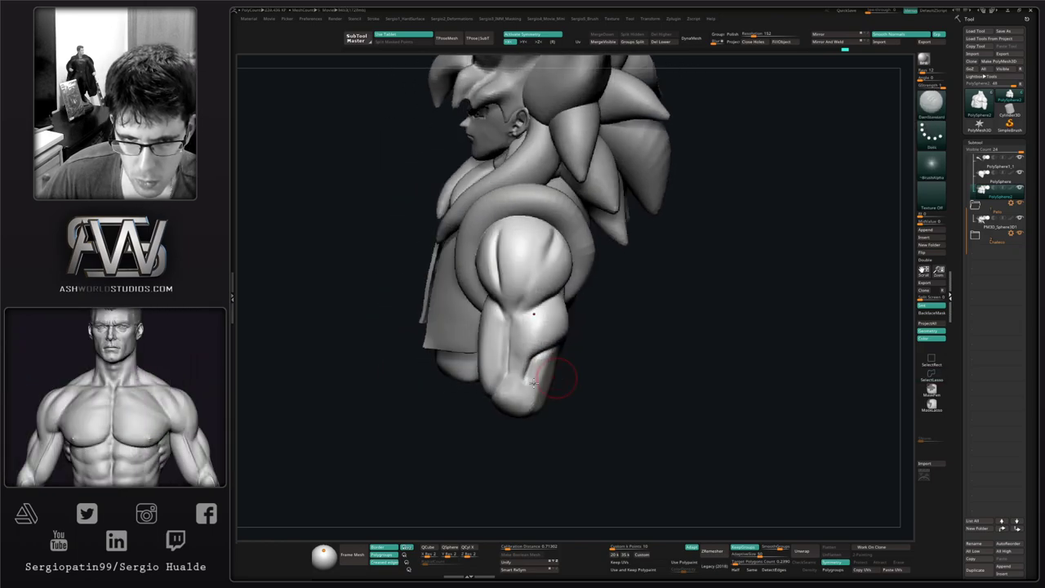
left_click_drag(532, 369, 523, 389, "shift")
right_click_drag(532, 331, 500, 325)
left_click_drag(548, 326, 545, 314, "shift")
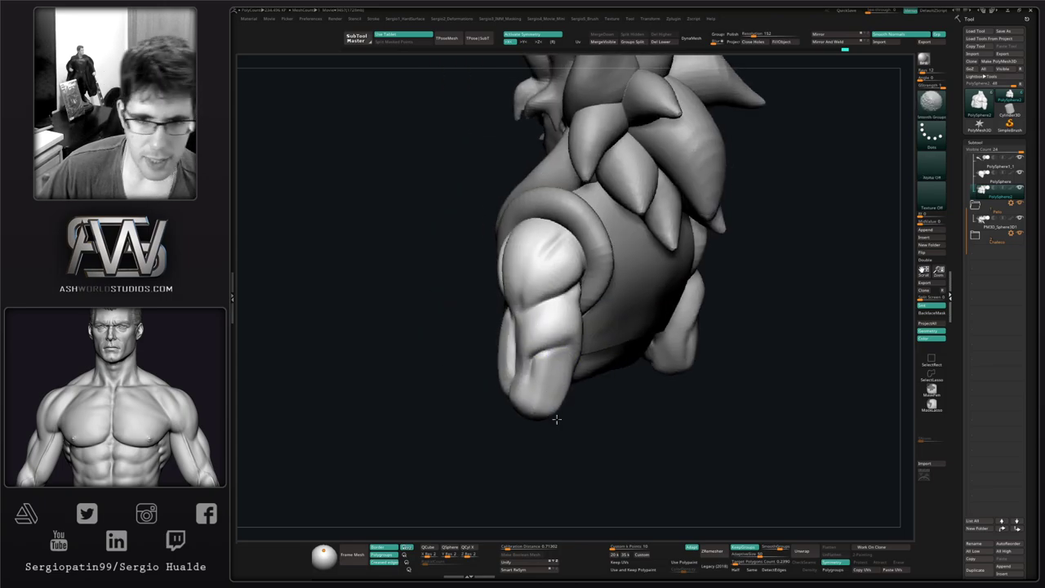
left_click_drag(556, 418, 552, 397)
Flatten the outer side of the biceps along the groove toward the elbow with the TrimDynamic brush.
mouse_move(539, 330)
right_mouse_down()
mouse_move(607, 392)
mouse_move(601, 338)
mouse_move(590, 396)
mouse_move(559, 396)
right_mouse_up()
key("ctrl+d")
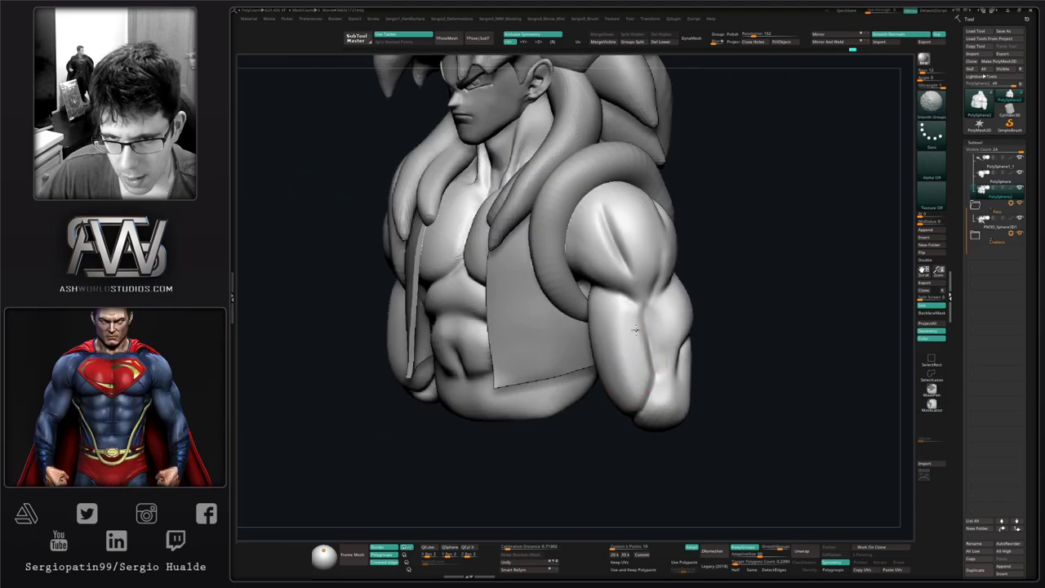
left_click_drag(659, 400, 653, 345)
left_click_drag(659, 396, 650, 355)
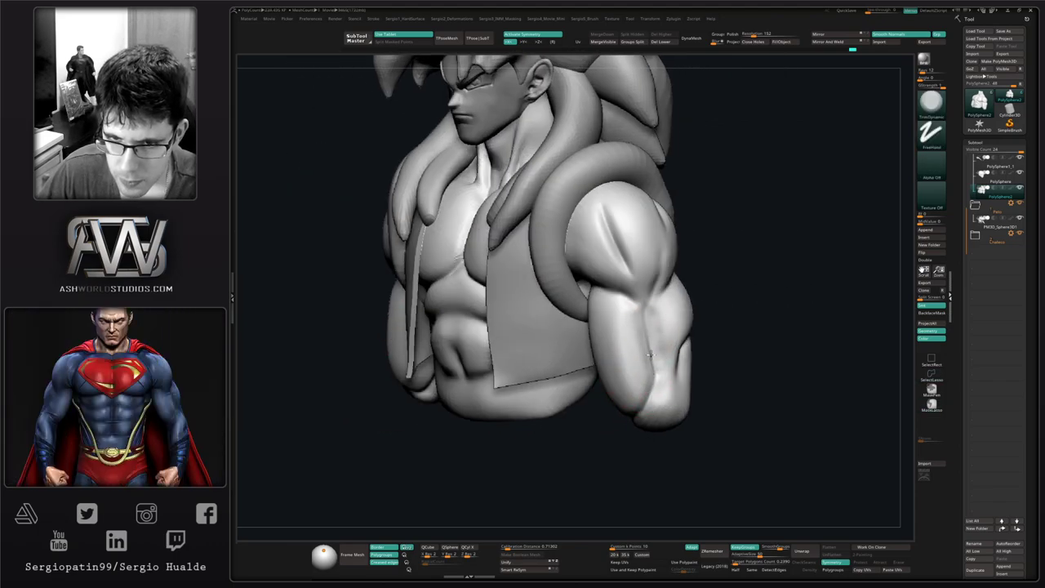
right_click_drag(647, 410, 694, 400)
left_click_drag(645, 302, 645, 399)
mouse_move(624, 364)
left_mouse_down()
mouse_move(615, 381)
mouse_move(622, 364)
left_mouse_up()
Isolate the body and flatten the front and inner planes of the biceps with TrimDynamic.
right_click_drag(623, 364, 669, 361)
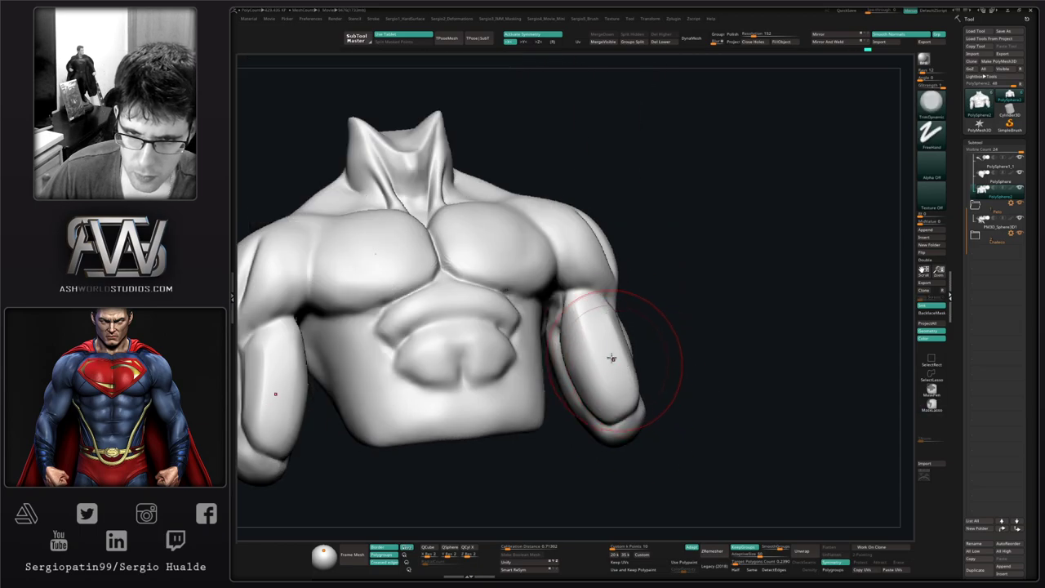
left_click_drag(573, 339, 594, 397)
right_click_drag(609, 408, 587, 373)
left_click_drag(574, 351, 581, 387)
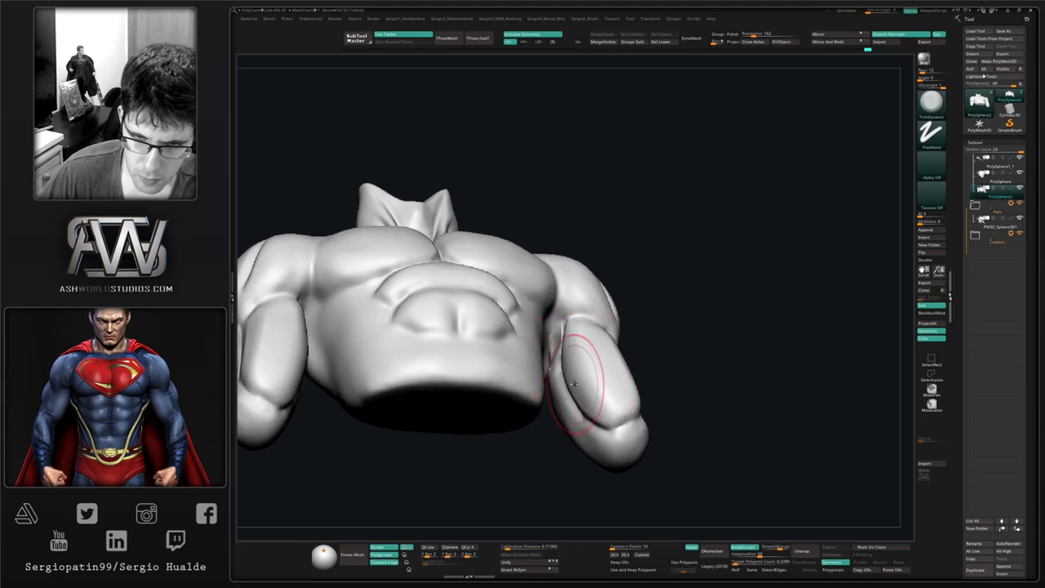
Hide the torso polygroup, then flatten and smooth the lower end of the biceps.
right_click_drag(574, 392, 624, 421)
left_click(632, 366, "ctrl+shift")
left_click(616, 397, "ctrl+shift")
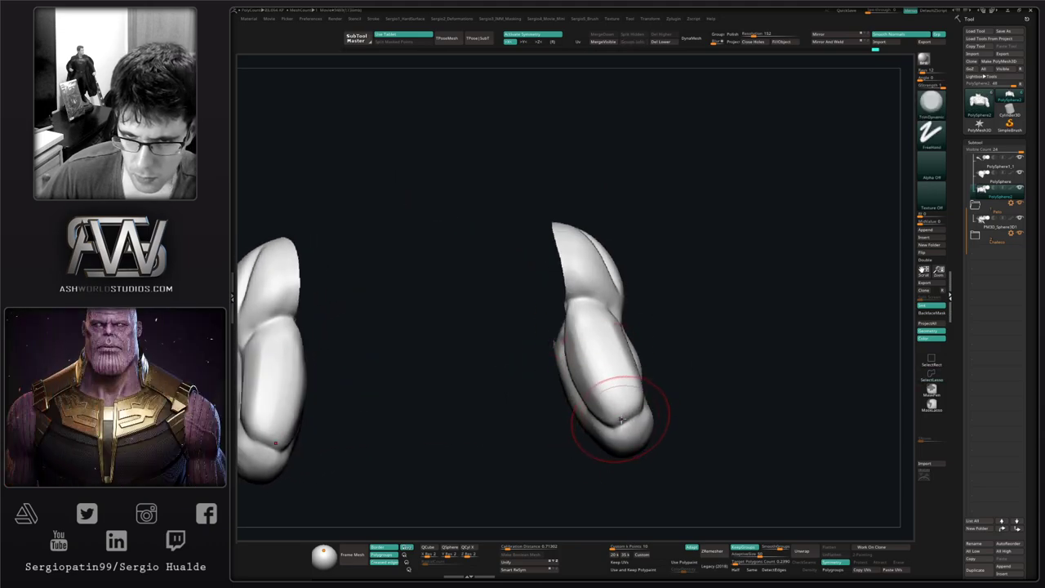
left_click_drag(611, 414, 630, 412)
mouse_move(626, 426)
right_mouse_down()
mouse_move(641, 437)
mouse_move(622, 415)
right_mouse_up()
left_click_drag(618, 395, 641, 416, "shift")
Switch to the DamStandard brush and smooth the lower biceps and its transition into the elbow area.
key("b")
key("d")
key("s")
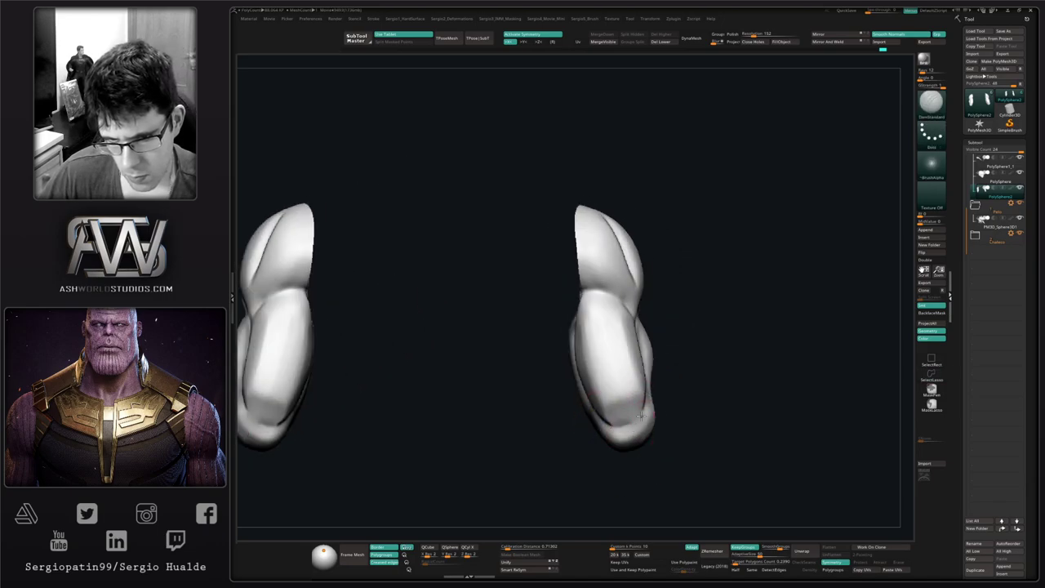
mouse_move(625, 438)
right_mouse_down()
mouse_move(637, 450)
mouse_move(611, 438)
mouse_move(630, 399)
right_mouse_up()
left_click_drag(624, 397, 617, 382, "shift")
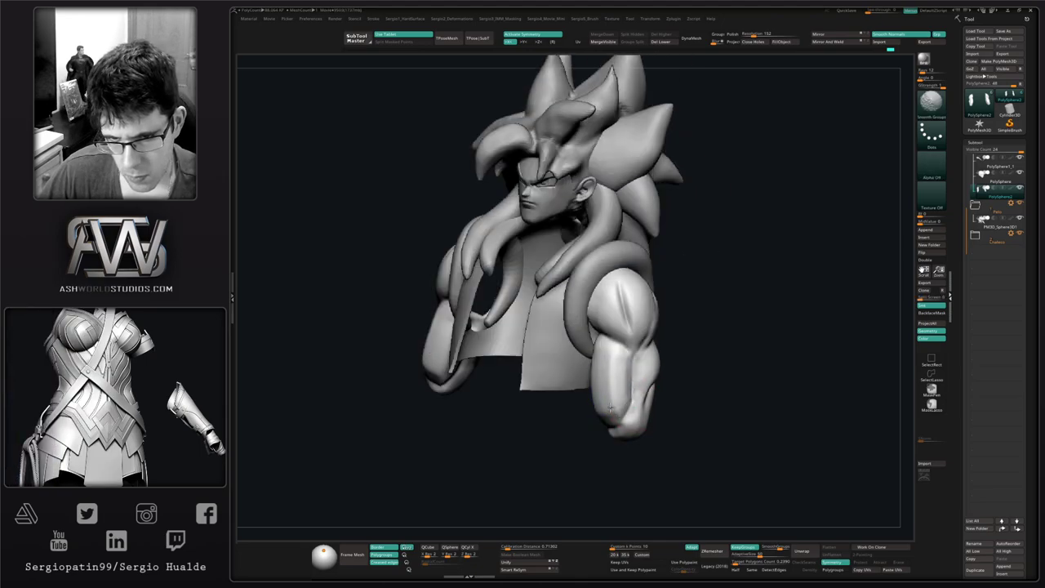
right_click_drag(611, 409, 616, 378)
left_click_drag(616, 378, 617, 417, "shift")
Unhide the torso polygroup and adjust the shape of the biceps with the Move brush.
key("b")
key("m")
key("v")
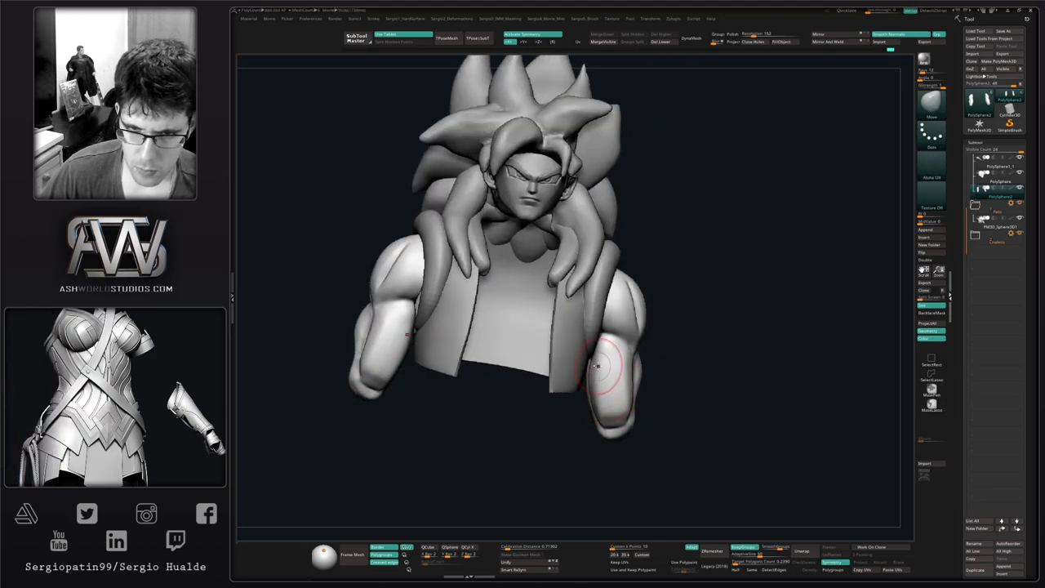
left_click(653, 335, "ctrl+shift")
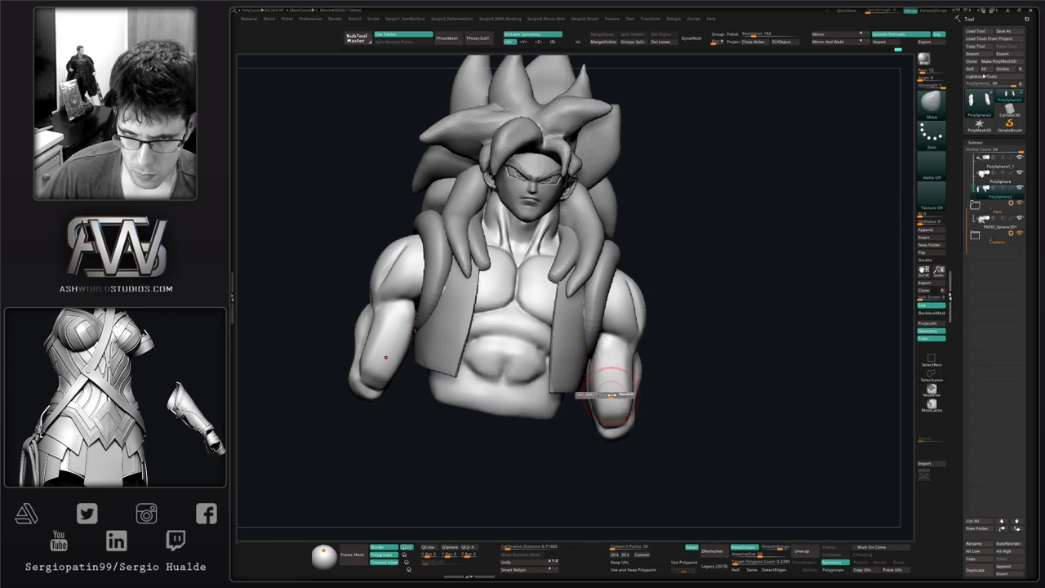
right_click_drag(612, 395, 600, 409)
key("s")
left_click_drag(613, 382, 633, 383)
mouse_move(617, 372)
right_mouse_down()
mouse_move(638, 373)
mouse_move(629, 362)
right_mouse_up()
left_click_drag(631, 349, 628, 344)
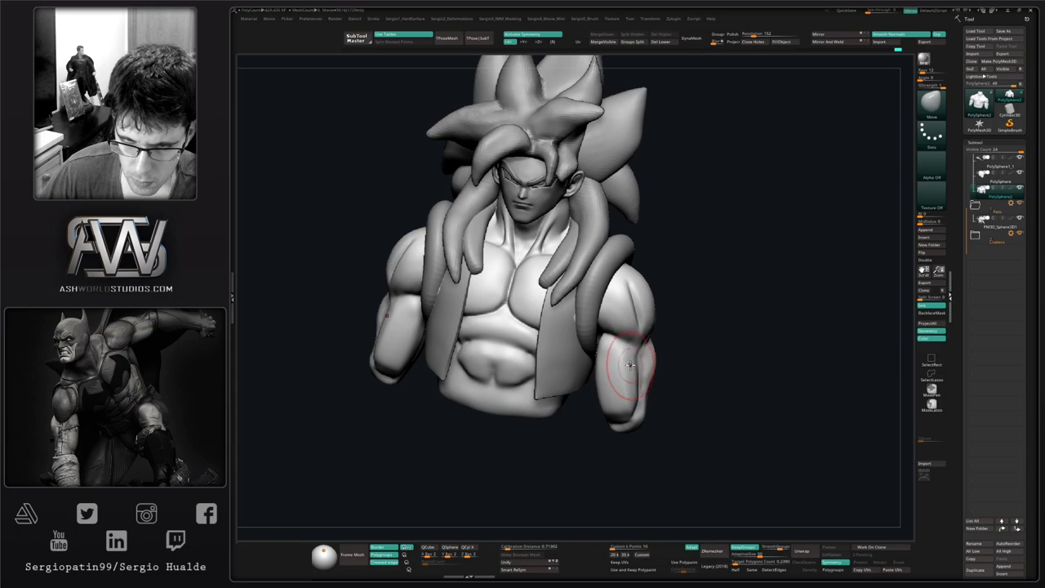
Adjust the outer silhouette of the deltoid and upper arm from the front with the Move brush.
mouse_move(630, 365)
right_mouse_down()
mouse_move(642, 377)
mouse_move(618, 330)
mouse_move(602, 343)
mouse_move(635, 419)
right_mouse_up()
right_click_drag(636, 419, 637, 431, "ctrl")
key("s")
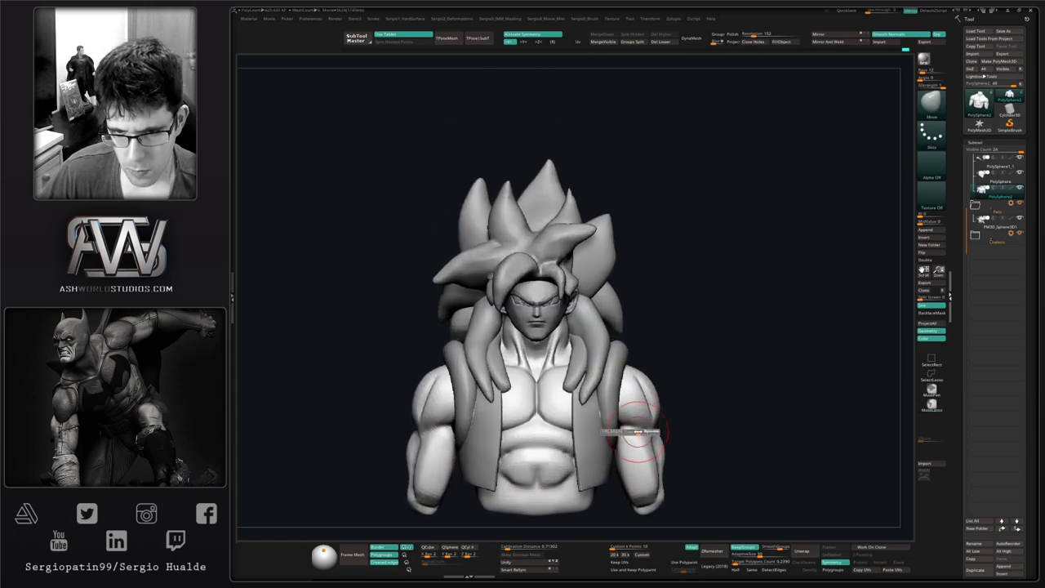
mouse_move(659, 429)
left_mouse_down()
mouse_move(650, 442)
mouse_move(651, 424)
left_mouse_up()
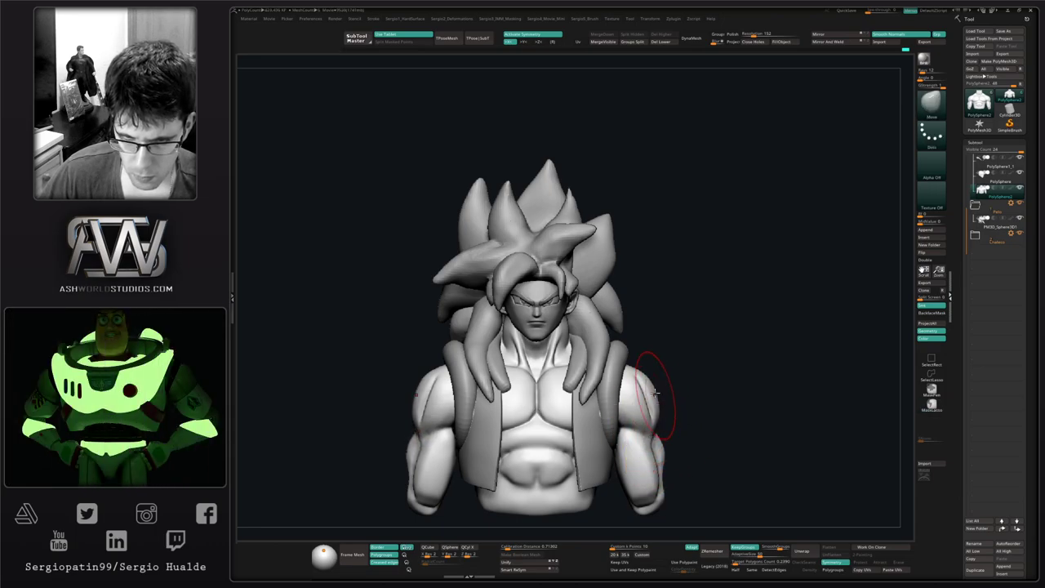
left_click_drag(651, 386, 646, 381)
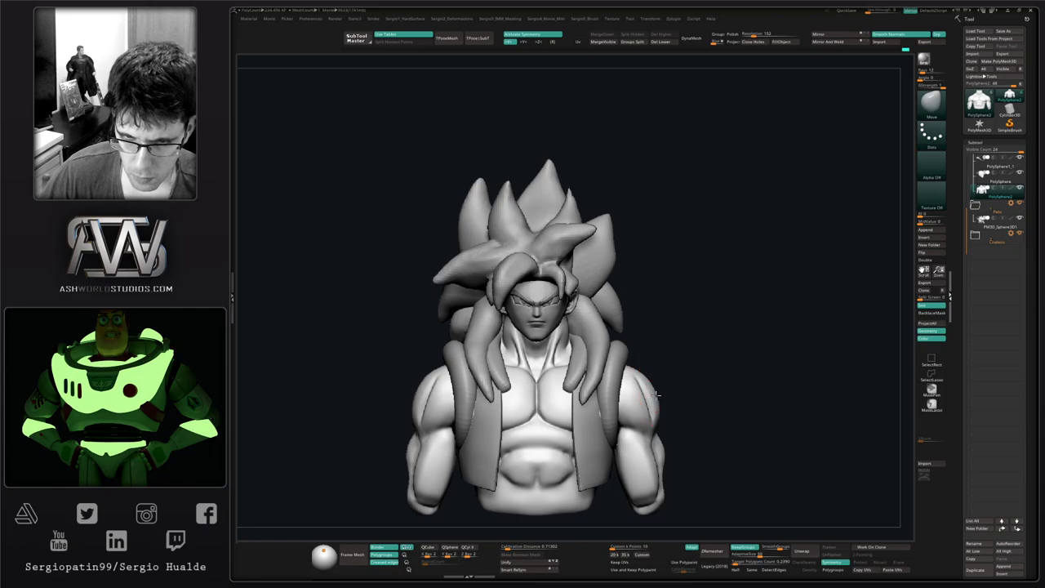
Reshape the profile of the upper arm and triceps from the side with the Move brush.
right_click_drag(655, 396, 571, 397)
right_click_drag(660, 461, 640, 462)
right_click_drag(641, 462, 618, 394, "alt")
key("s")
left_click(661, 431)
left_click_drag(659, 440, 651, 446)
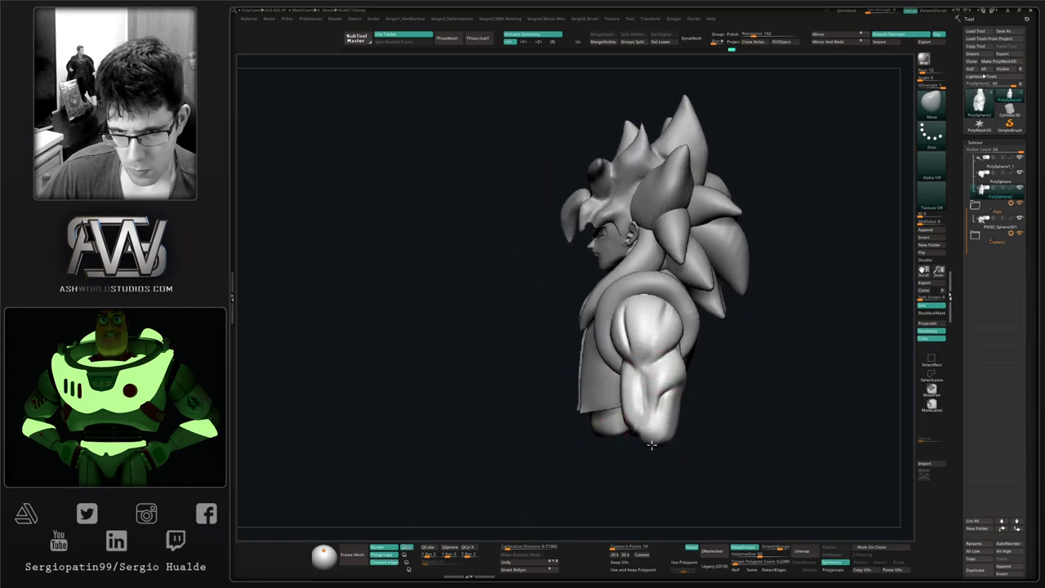
mouse_move(681, 416)
right_mouse_down()
mouse_move(637, 411)
mouse_move(719, 415)
mouse_move(703, 396)
mouse_move(670, 429)
mouse_move(670, 387)
right_mouse_up()
left_click(667, 408)
Carve a horizontal crease from the sternum across each inner pectoral with DamStandard, redoing the stroke and smoothing beneath it.
key("b")
key("d")
key("s")
key("alt+s")
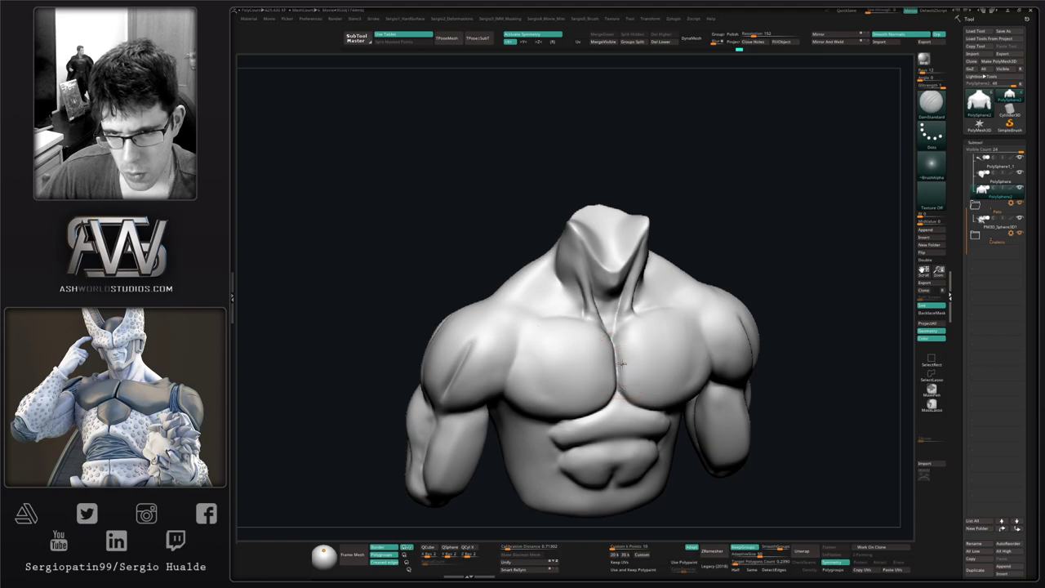
key("ctrl+z")
left_click_drag(618, 357, 640, 351)
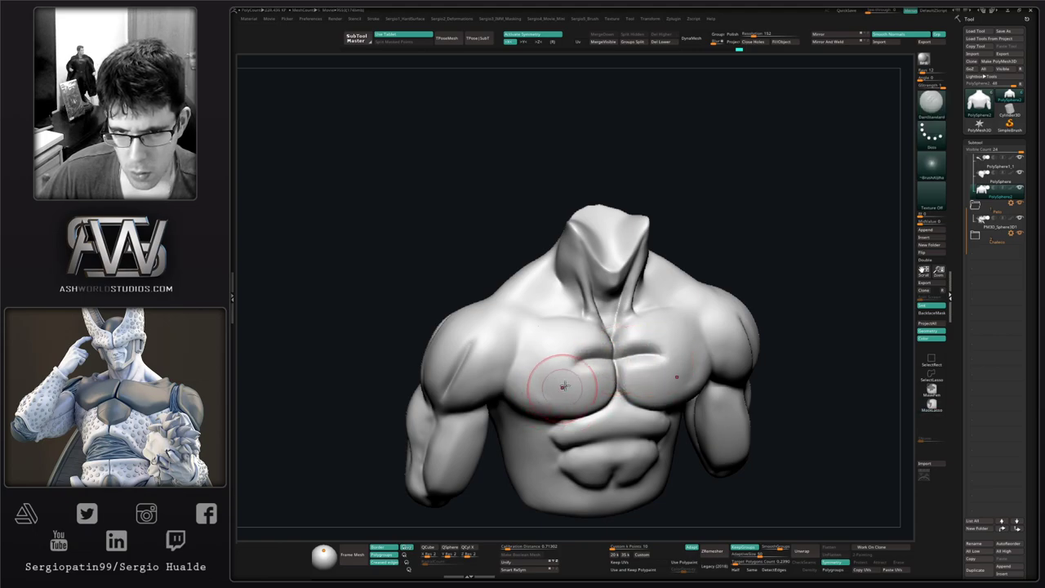
key("ctrl+z")
left_click_drag(614, 357, 567, 363)
right_click_drag(645, 357, 614, 352)
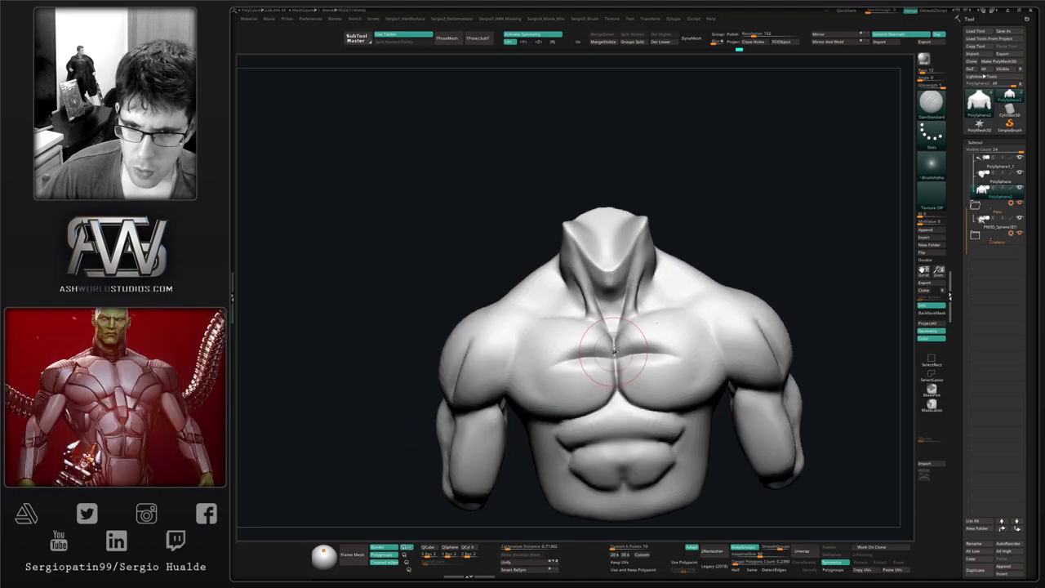
mouse_move(557, 373)
left_mouse_down("shift")
mouse_move(588, 364)
mouse_move(587, 375)
left_mouse_up("shift")
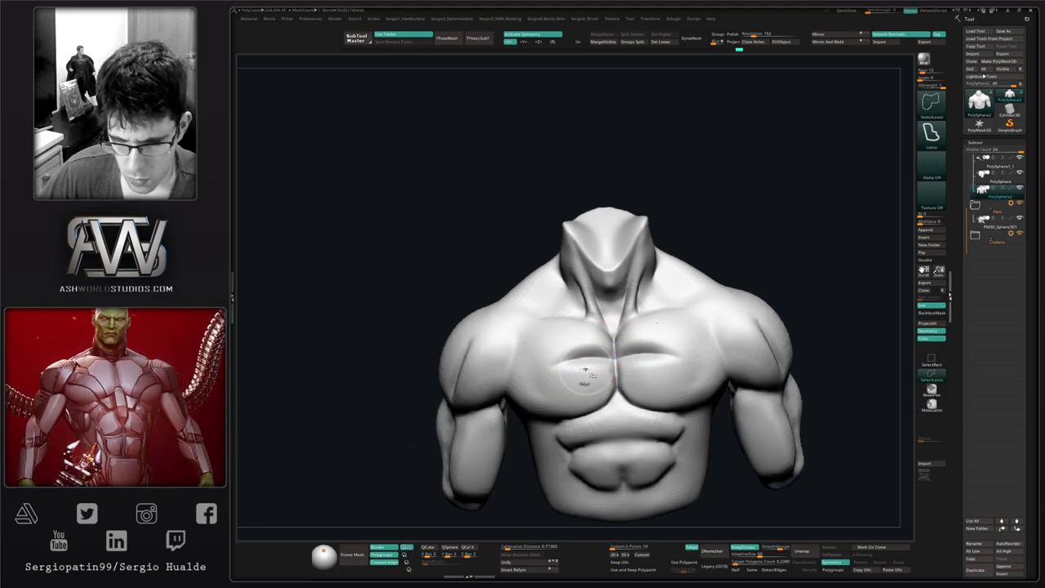
Flatten the inner chest around the pectoral creases with the TrimDynamic brush.
key("b")
key("t")
key("d")
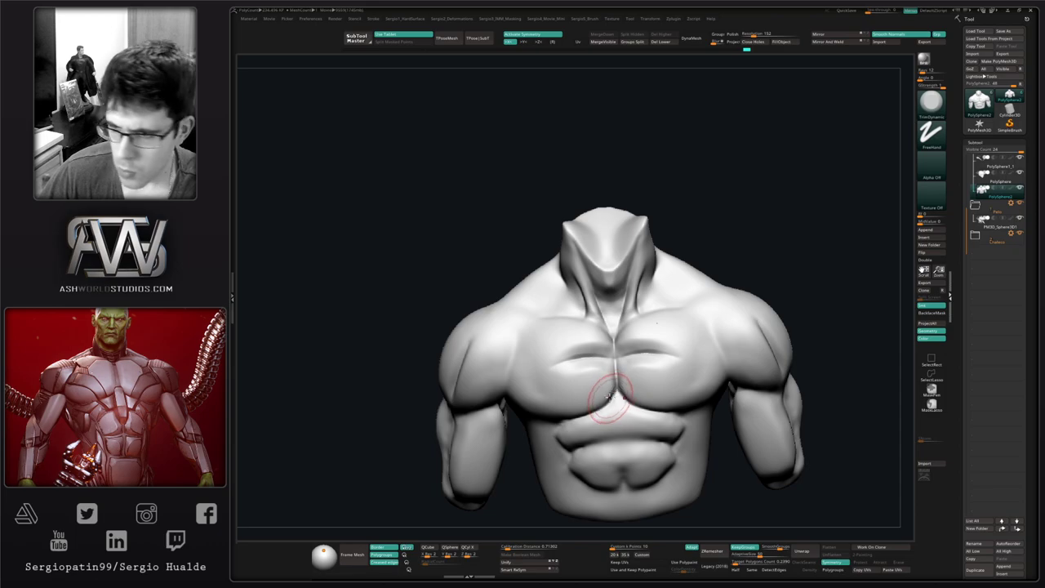
right_click_drag(608, 364, 604, 399, "alt")
mouse_move(620, 382)
left_mouse_down()
mouse_move(688, 384)
mouse_move(653, 377)
left_mouse_up()
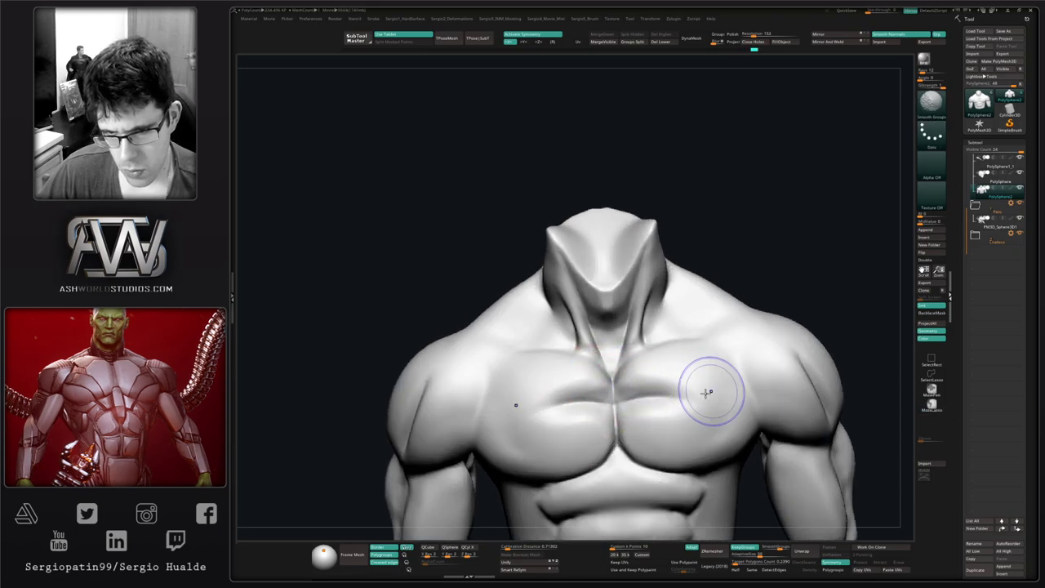
Build up the lower inner pectorals with the Clay brush, softening the horizontal creases and smoothing the volume.
mouse_move(679, 445)
right_mouse_down("ctrl")
mouse_move(649, 404)
mouse_move(638, 453)
mouse_move(571, 449)
mouse_move(622, 459)
right_mouse_up("ctrl")
key("s")
key("2")
key("s")
mouse_move(608, 449)
left_mouse_down()
mouse_move(602, 438)
mouse_move(553, 458)
left_mouse_up()
left_click_drag(604, 457, 543, 460)
left_click_drag(605, 459, 538, 454)
left_click_drag(620, 395, 526, 399)
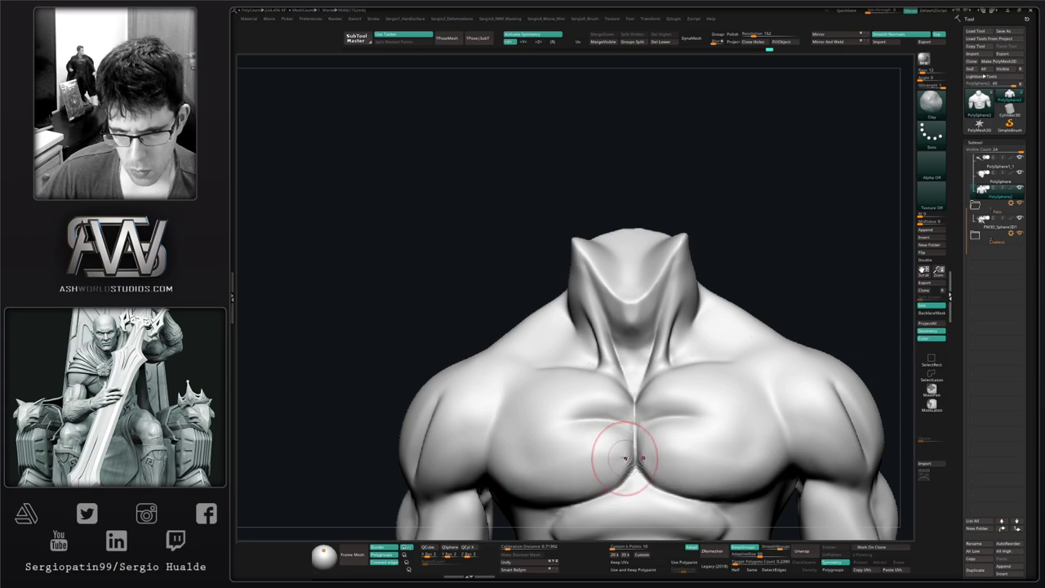
left_click_drag(587, 462, 622, 459, "shift")
Build up the lower outer side of the upper arm with the Clay brush and smooth the form beneath the deltoid.
mouse_move(612, 465)
right_mouse_down("ctrl")
mouse_move(617, 446)
mouse_move(645, 457)
mouse_move(621, 427)
mouse_move(616, 385)
mouse_move(619, 420)
right_mouse_up("ctrl")
key("s")
right_click_drag(619, 419, 682, 426, "alt")
right_click_drag(835, 329, 832, 336)
left_click_drag(831, 335, 841, 310)
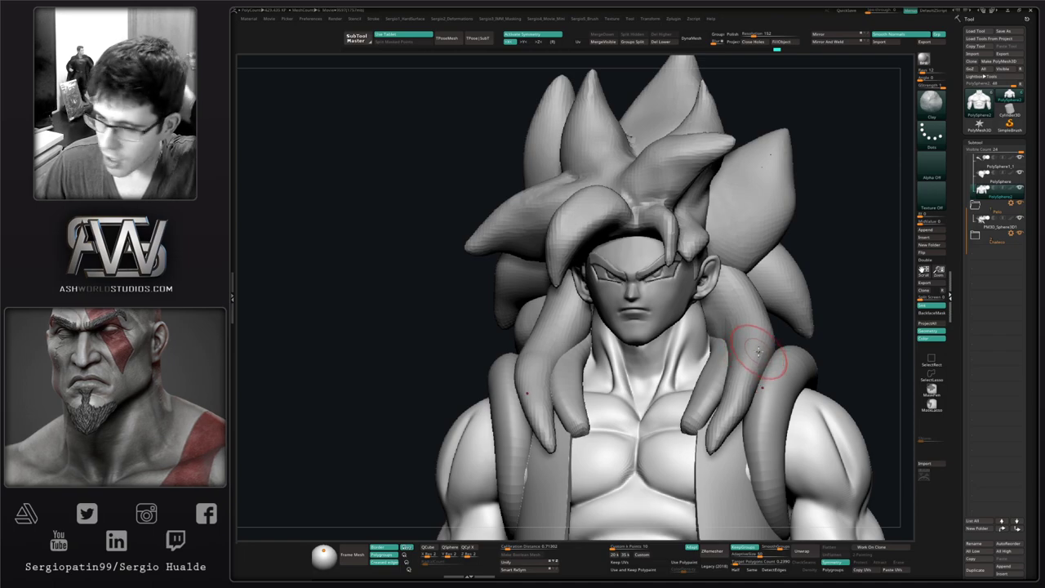
right_click_drag(705, 355, 608, 363)
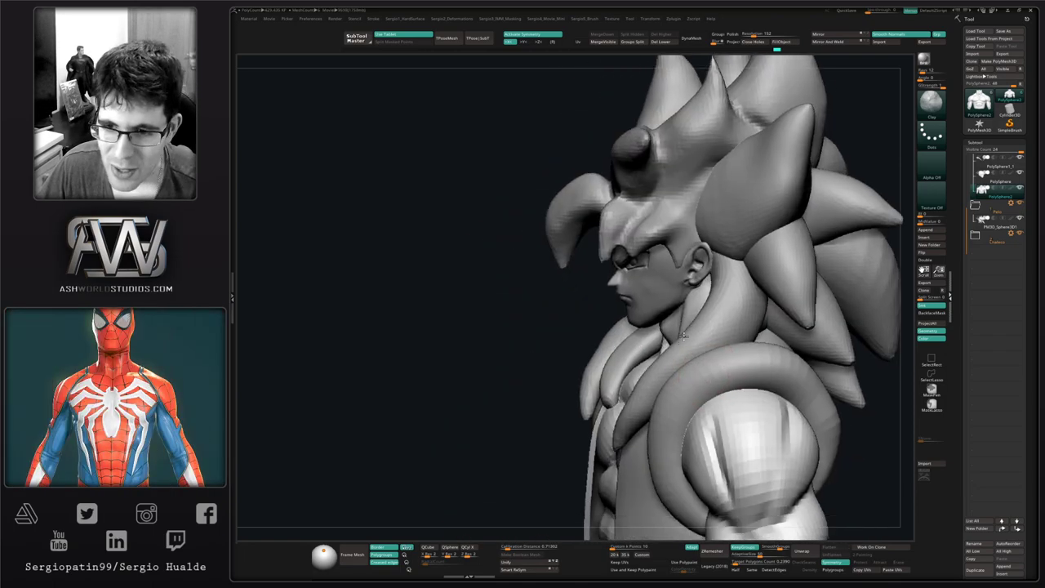
right_click_drag(702, 457, 637, 261, "alt")
mouse_move(681, 361)
right_mouse_down()
mouse_move(658, 296)
mouse_move(696, 368)
right_mouse_up()
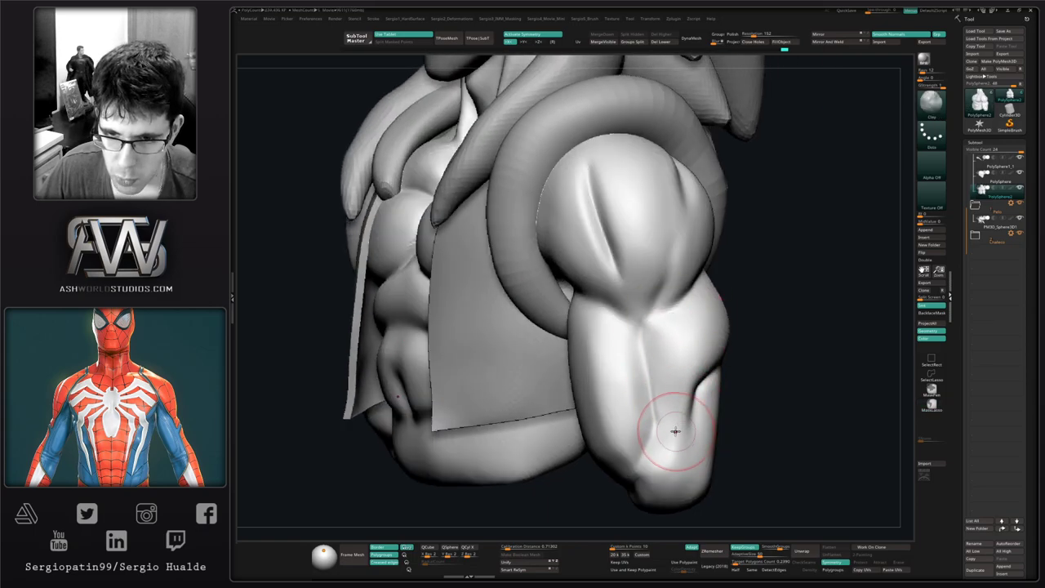
left_click_drag(673, 438, 676, 444)
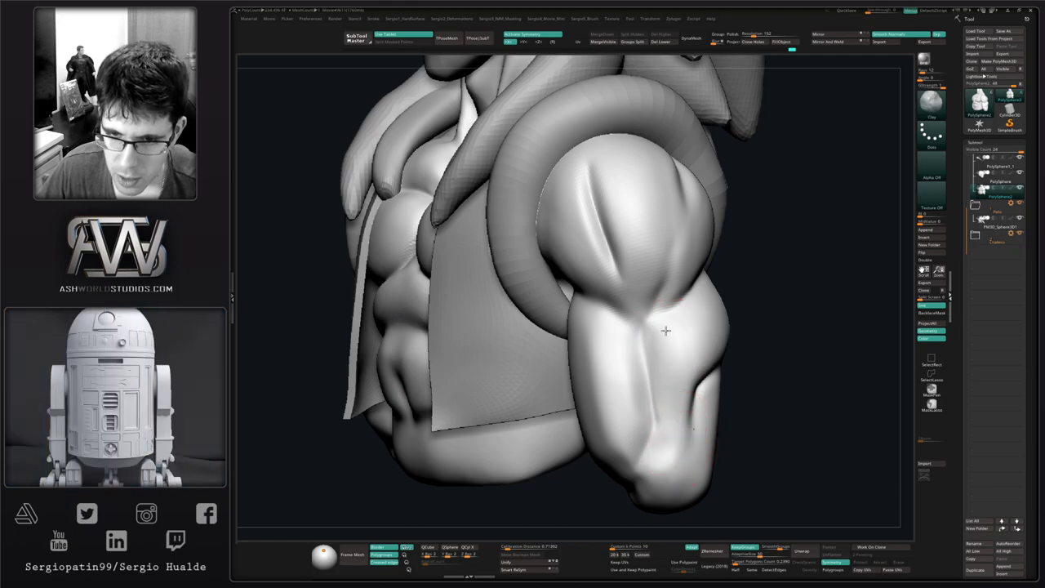
right_click_drag(677, 457, 650, 371, "alt")
mouse_move(650, 371)
right_mouse_down("ctrl")
mouse_move(641, 345)
mouse_move(653, 398)
mouse_move(680, 387)
mouse_move(661, 390)
right_mouse_up("ctrl")
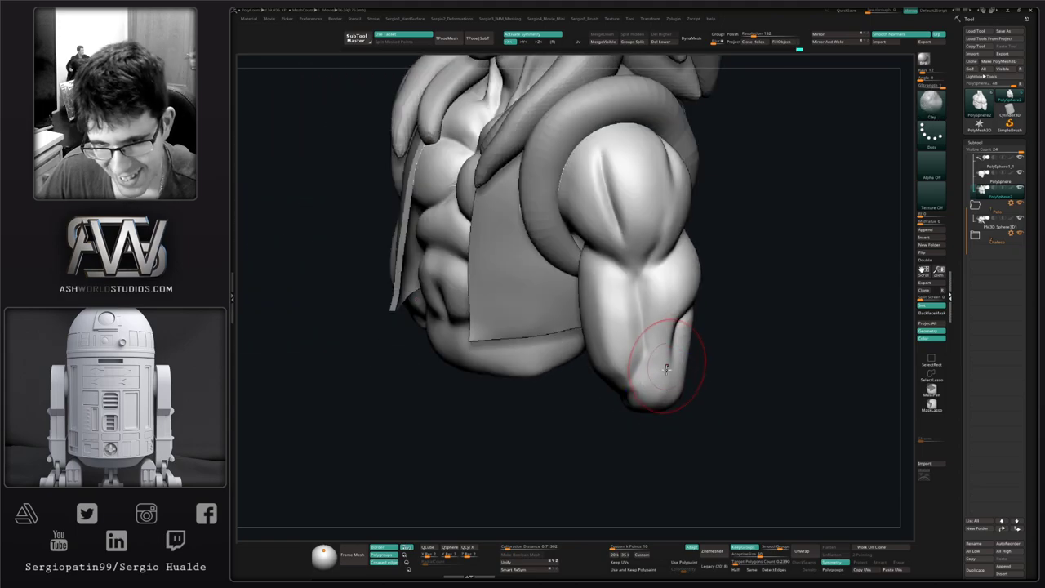
left_click_drag(674, 280, 675, 286, "shift")
Isolate the body and smooth the back of the shoulder above the triceps.
right_click_drag(707, 326, 609, 353)
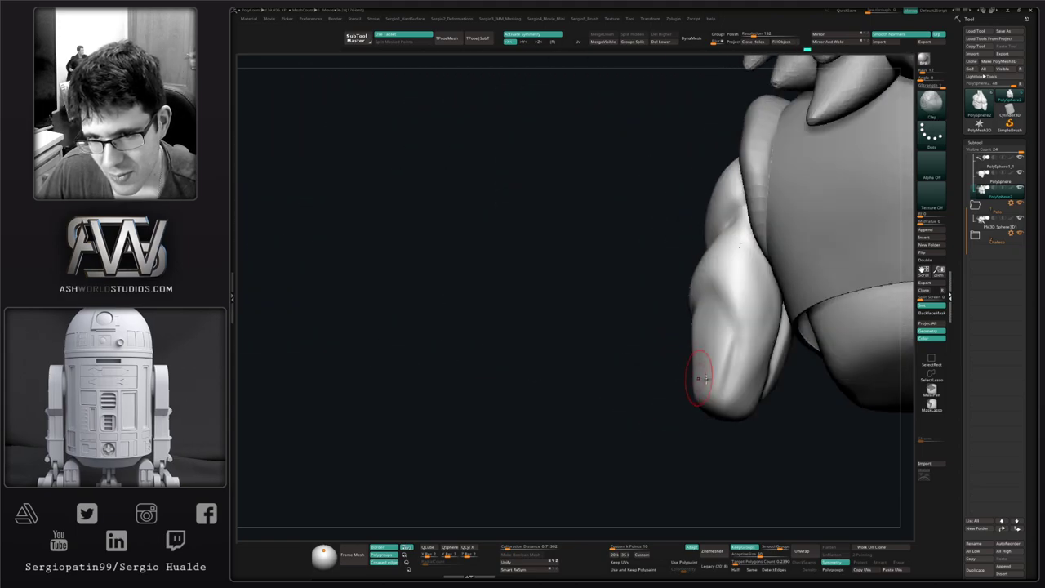
right_click_drag(699, 373, 697, 350)
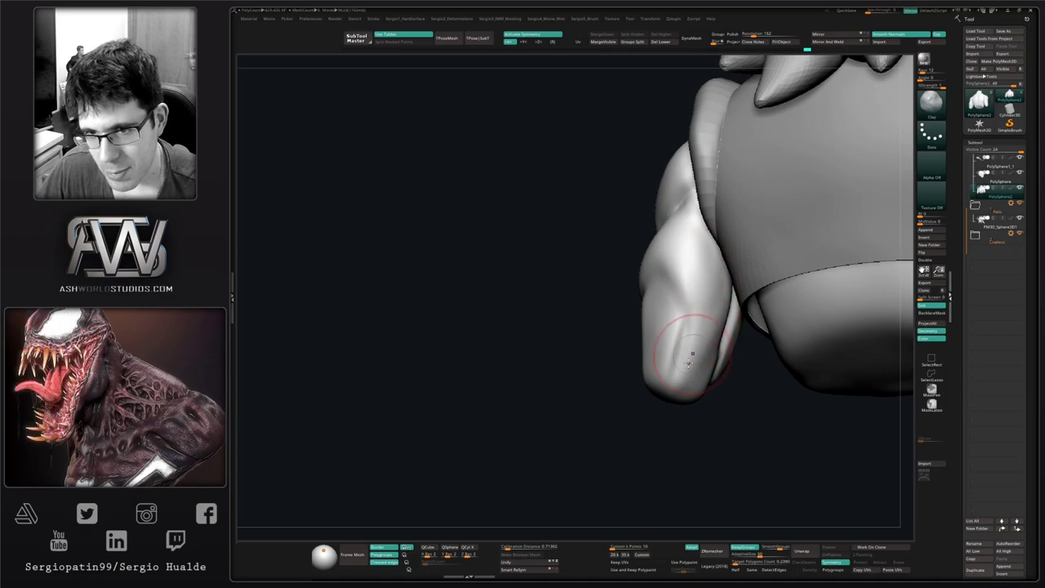
key("s")
right_click_drag(708, 264, 676, 322)
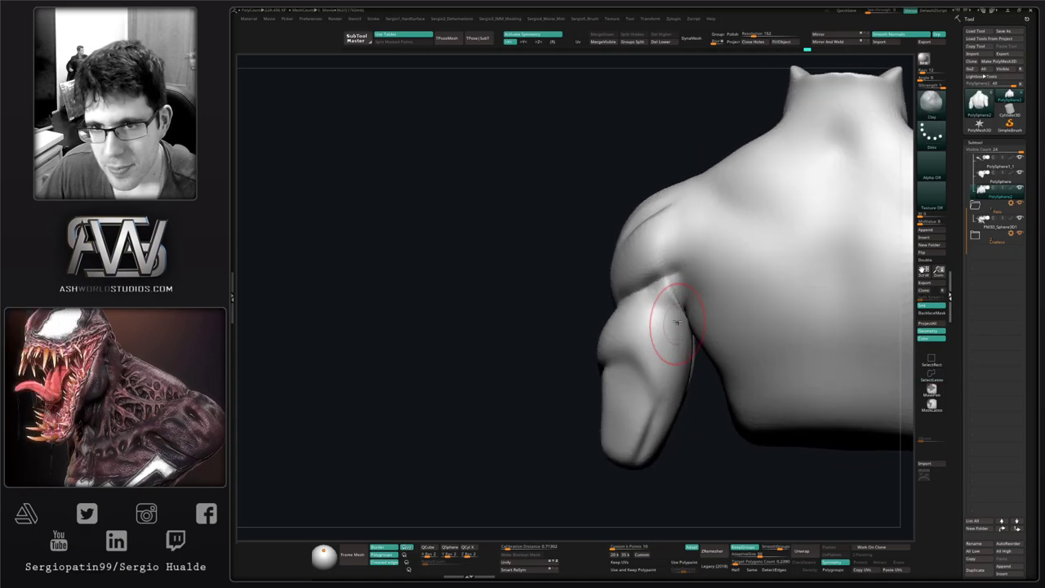
left_click_drag(685, 238, 678, 227, "shift")
Check the polygroups around the rear shoulder and replace the Smooth Groups brush with the regular Smooth brush.
key("shift+f")
right_click_drag(692, 269, 686, 294)
key("shift+b")
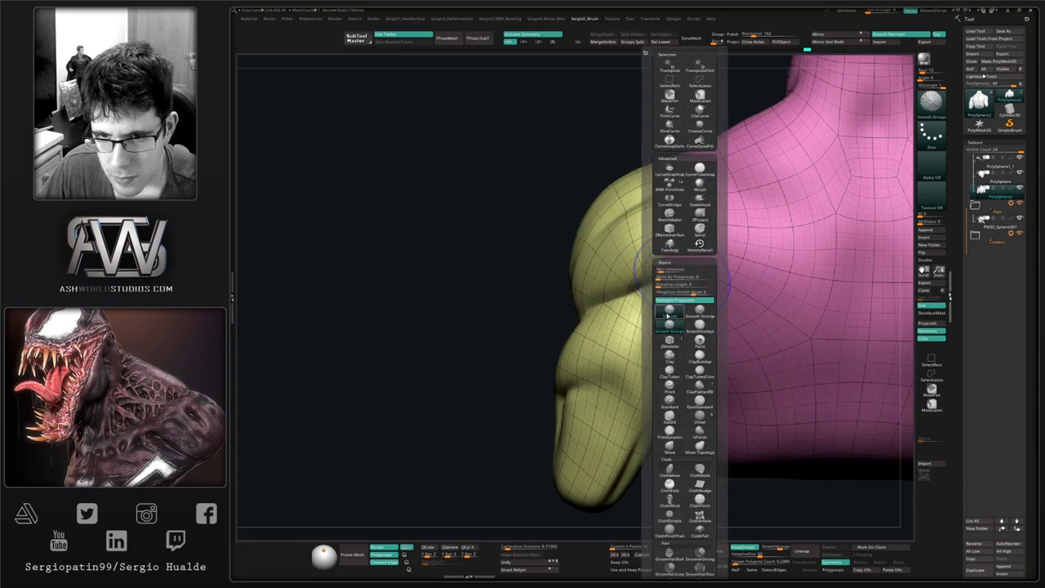
left_click(667, 316, "shift")
key("s")
key("s")
right_click_drag(685, 343, 679, 324)
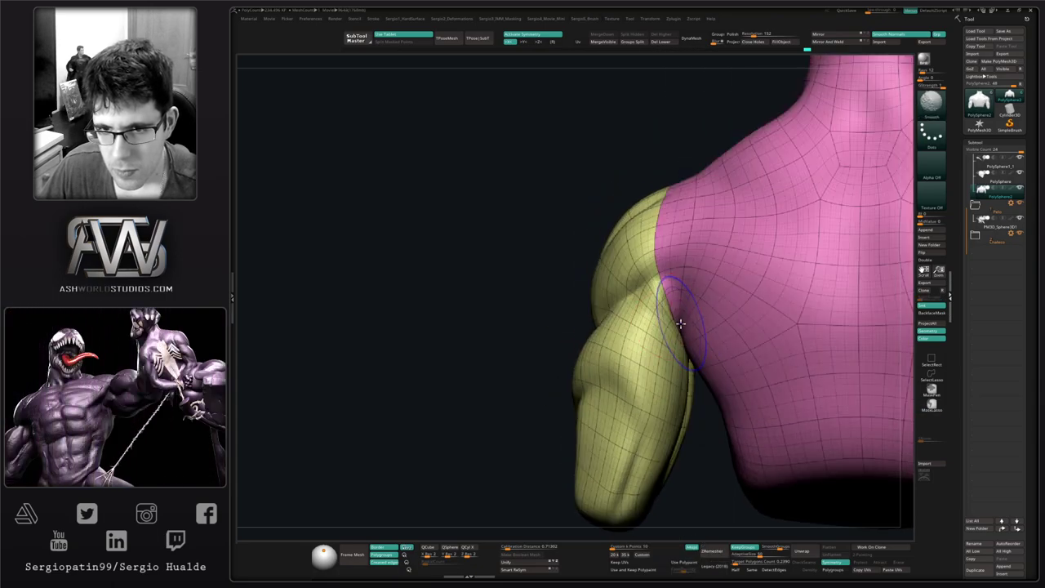
key("shift+f")
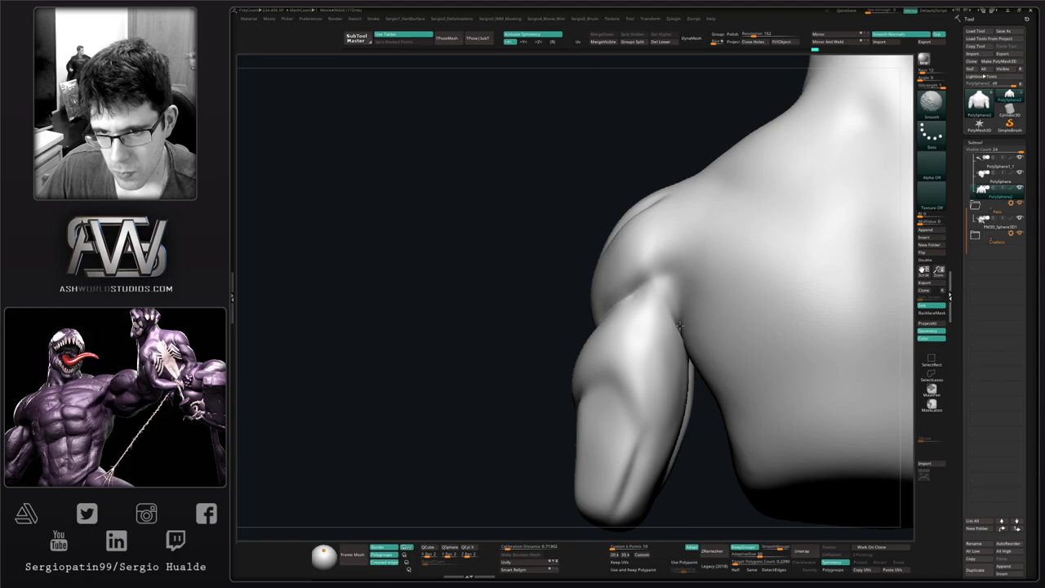
Refine the rear deltoid and triceps with the Clay brush, smoothing the transitions down the back of the arm.
right_click_drag(691, 335, 703, 342, "ctrl")
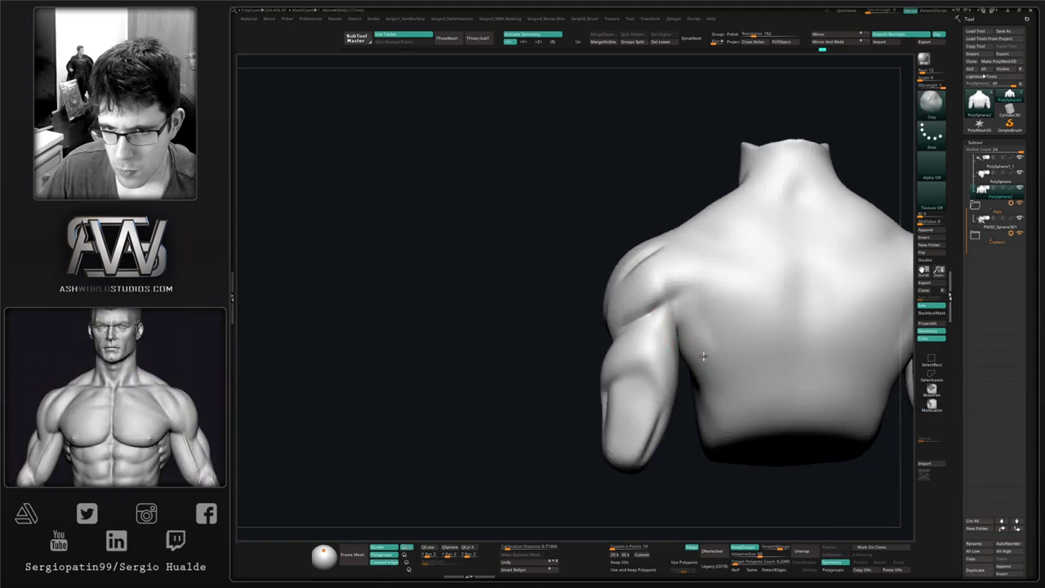
left_click_drag(704, 356, 714, 357)
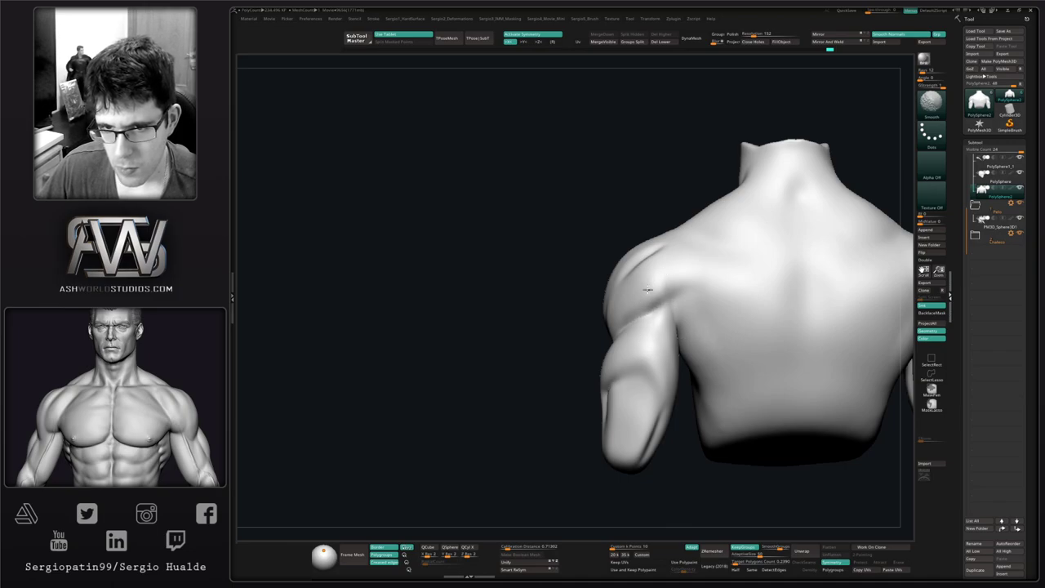
right_click_drag(709, 329, 696, 320)
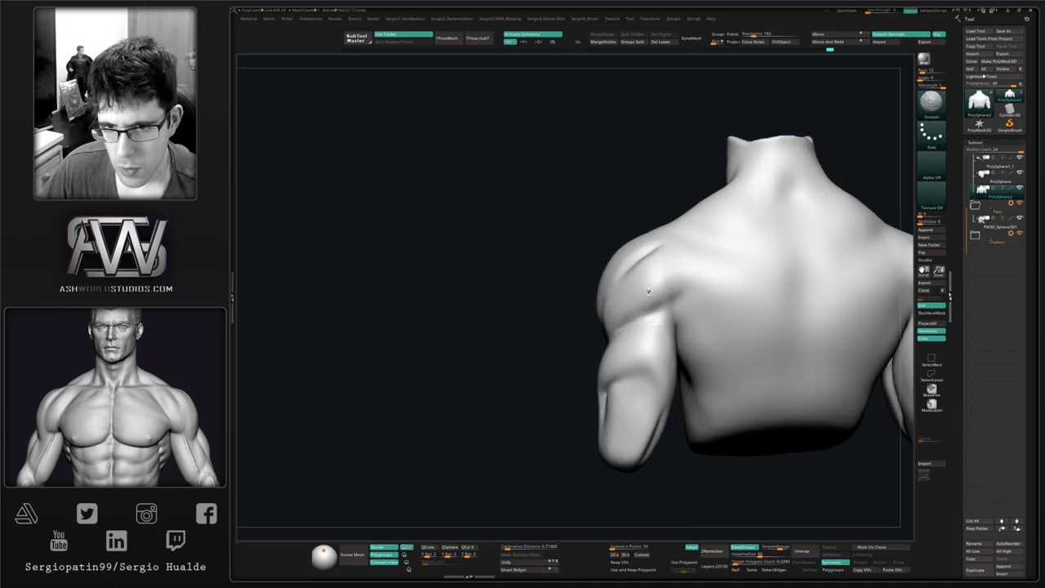
left_click_drag(661, 312, 666, 333, "shift")
mouse_move(662, 378)
right_mouse_down()
mouse_move(654, 372)
mouse_move(671, 378)
mouse_move(665, 354)
right_mouse_up()
left_click_drag(665, 355, 667, 407)
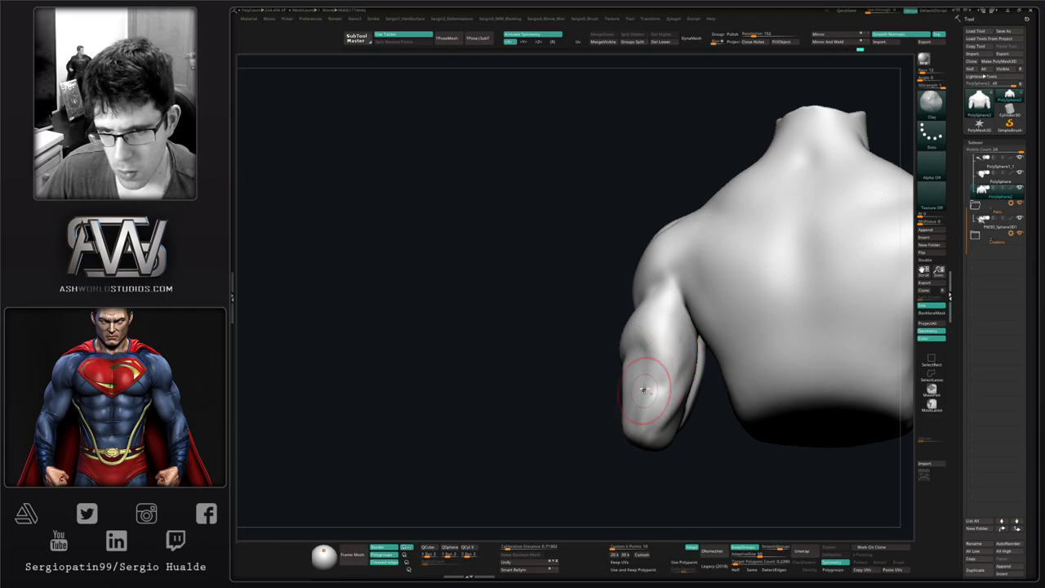
right_click_drag(651, 430, 635, 412)
left_click_drag(672, 369, 672, 377, "shift")
Adjust the inner contour of the rear upper arm and the lower abdomen with the Move brush, with all subtools shown again.
key("b")
key("m")
key("v")
mouse_move(672, 376)
right_mouse_down()
mouse_move(682, 401)
mouse_move(683, 375)
right_mouse_up()
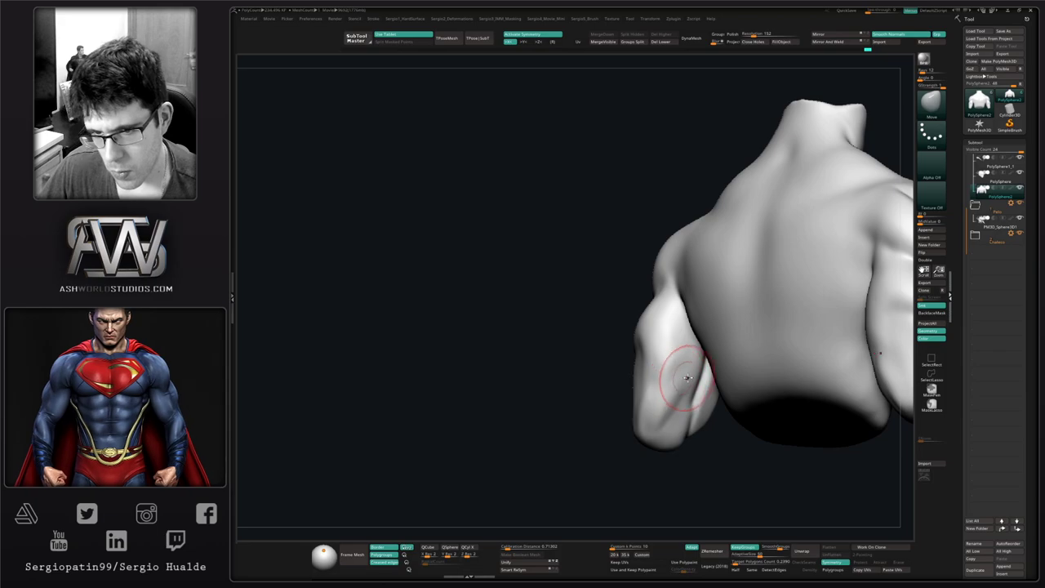
left_click_drag(683, 375, 693, 384)
mouse_move(692, 385)
right_mouse_down()
mouse_move(648, 334)
mouse_move(727, 413)
mouse_move(684, 435)
right_mouse_up()
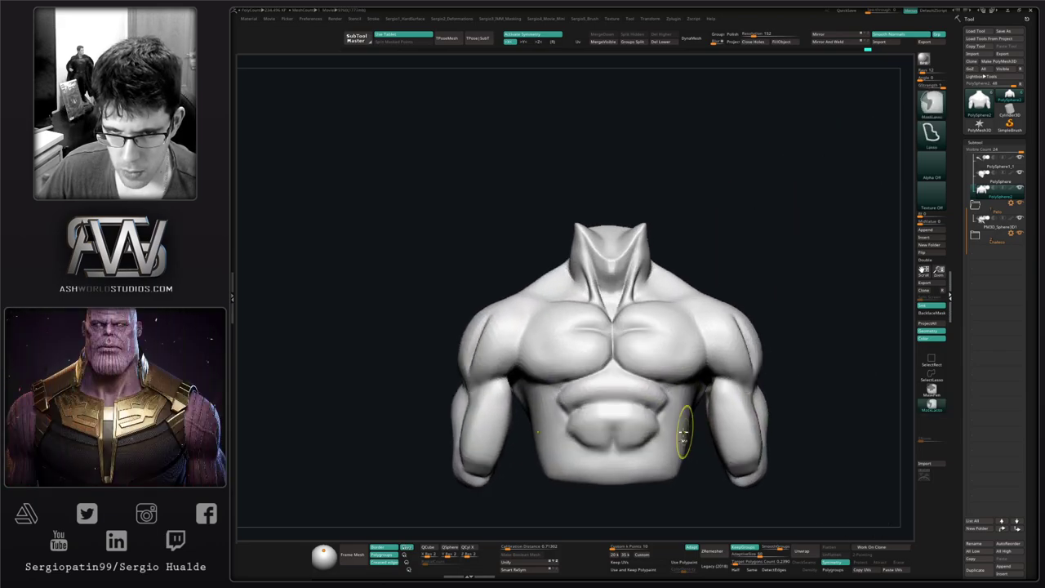
key("]")
left_click_drag(643, 443, 641, 444)
key("alt+s")
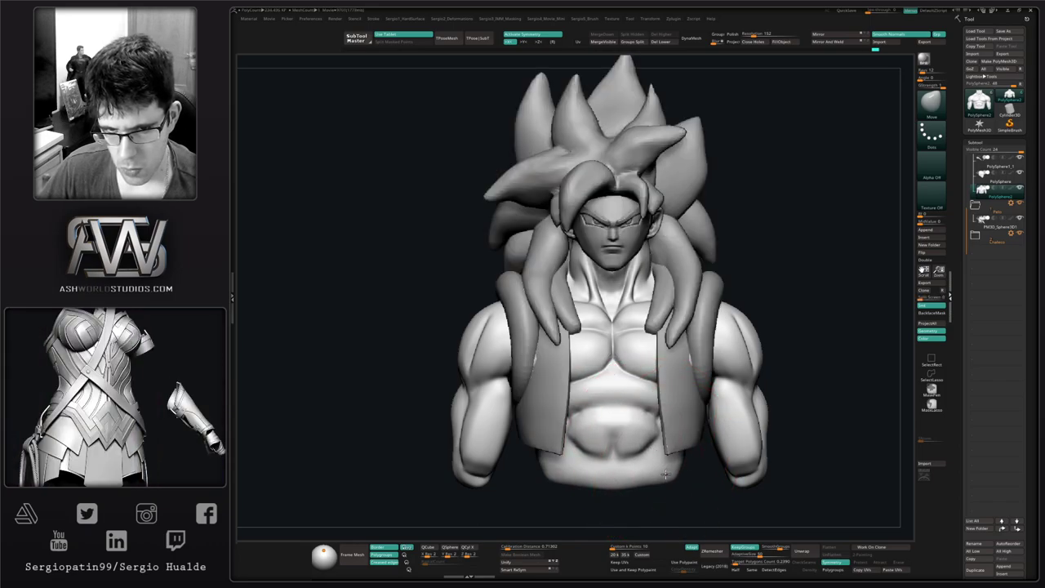
Review the full bust's proportions from the front and isolate the hair subtool for editing.
mouse_move(673, 426)
right_mouse_down("alt")
mouse_move(706, 491)
mouse_move(718, 466)
mouse_move(681, 495)
right_mouse_up("alt")
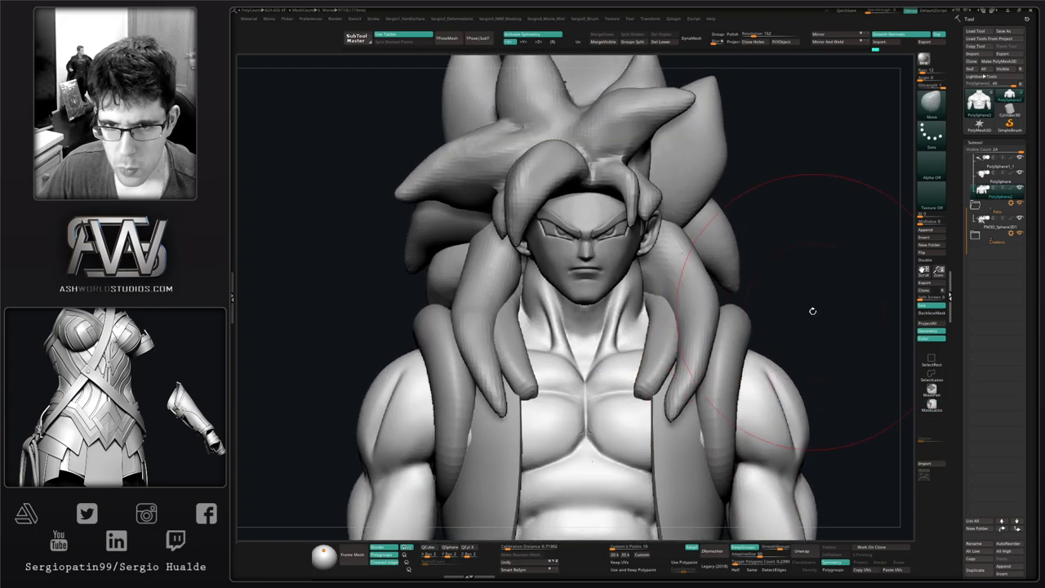
right_click_drag(811, 310, 780, 317)
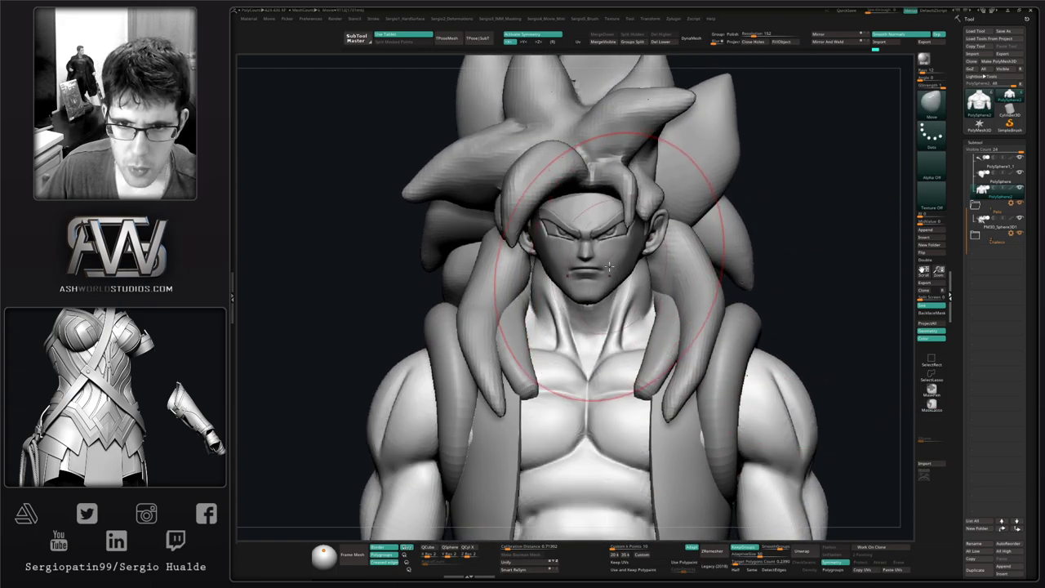
right_click_drag(605, 270, 638, 295)
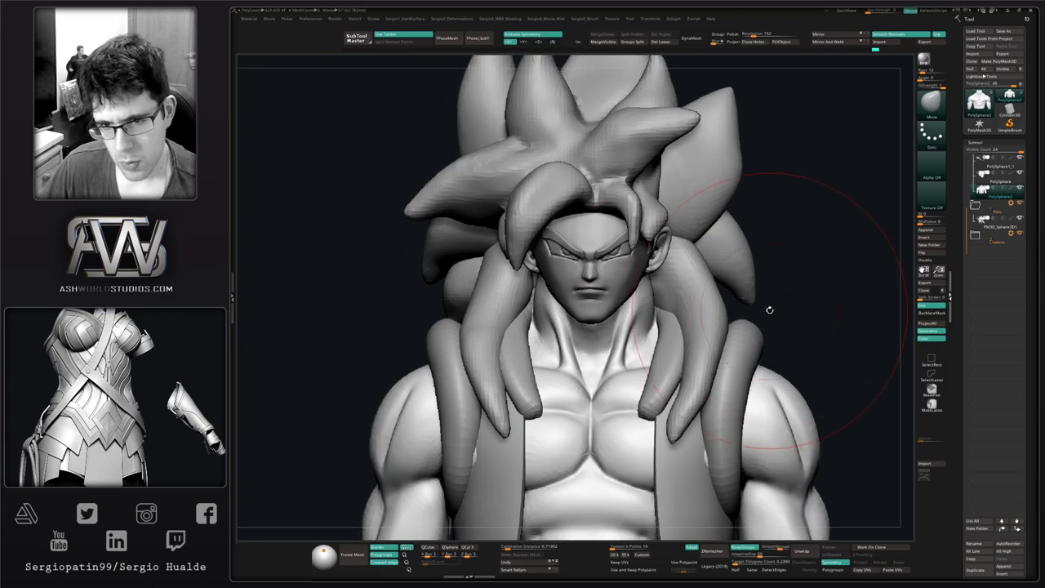
right_click_drag(769, 307, 701, 299)
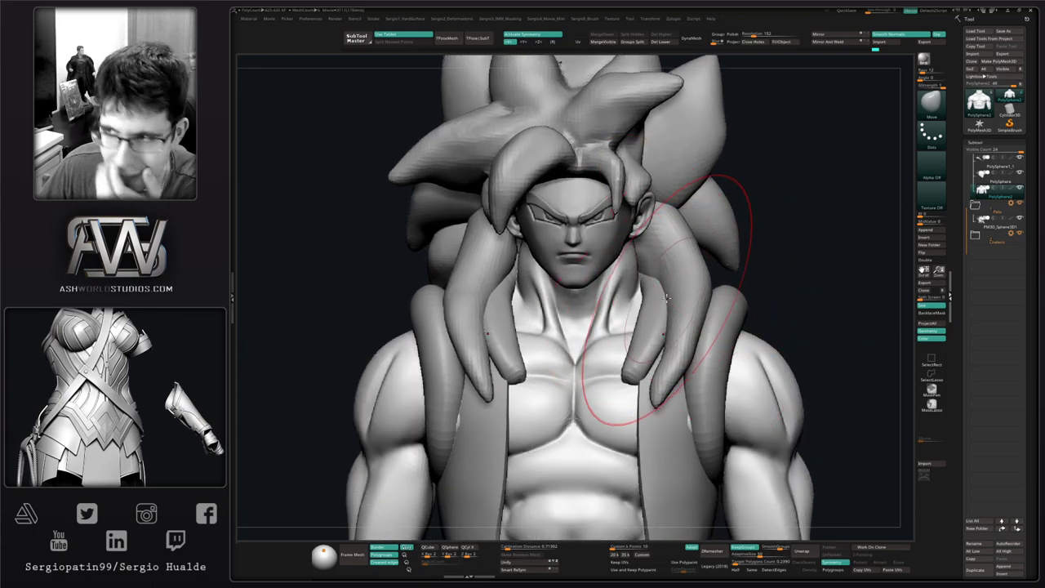
right_click_drag(636, 287, 627, 321, "alt")
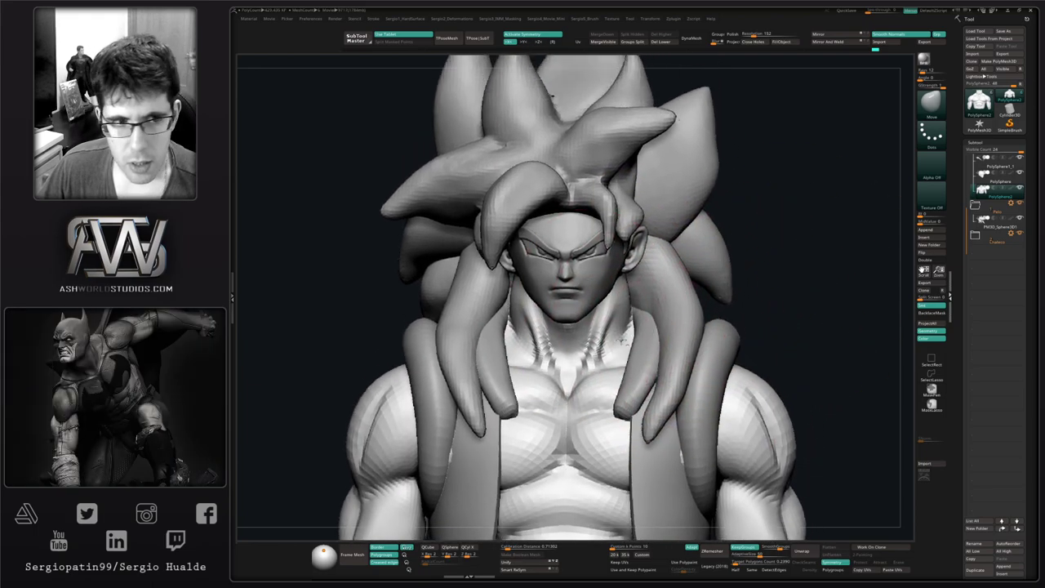
right_click_drag(575, 243, 462, 291, "alt")
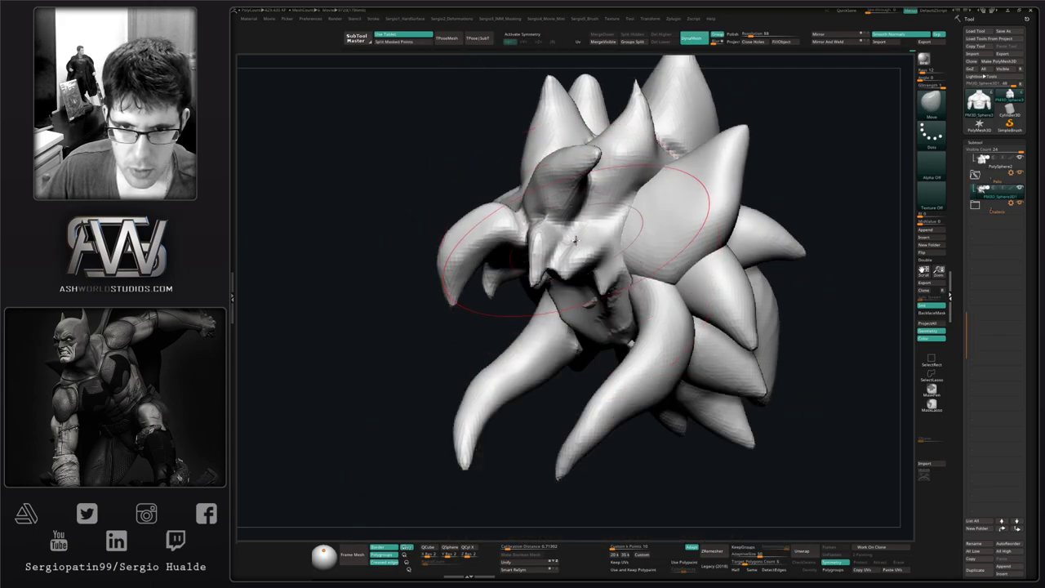
Carve the separation between the small hair strands over the forehead with the DamStandard brush.
mouse_move(567, 210)
right_mouse_down("alt")
mouse_move(577, 307)
mouse_move(565, 289)
right_mouse_up("alt")
key("b")
key("d")
key("s")
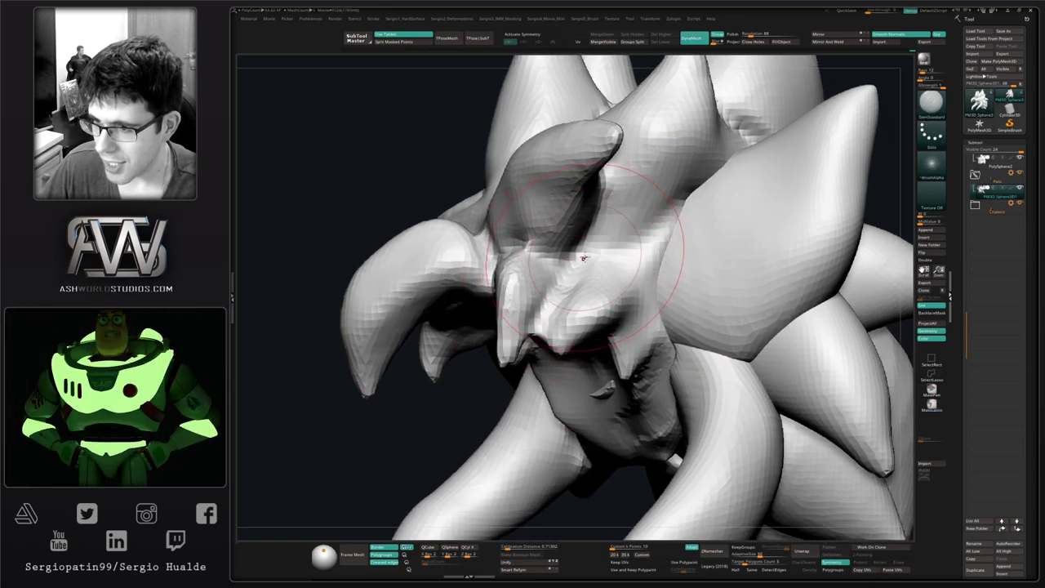
right_click_drag(559, 289, 555, 343)
left_click_drag(574, 260, 548, 313)
right_click_drag(524, 359, 552, 308)
Reshape the small forehead strands from the side with the Move brush and smooth the gap between them.
mouse_move(658, 217)
right_mouse_down("alt")
mouse_move(519, 445)
mouse_move(501, 336)
mouse_move(511, 345)
mouse_move(532, 315)
right_mouse_up("alt")
key("b")
key("m")
key("v")
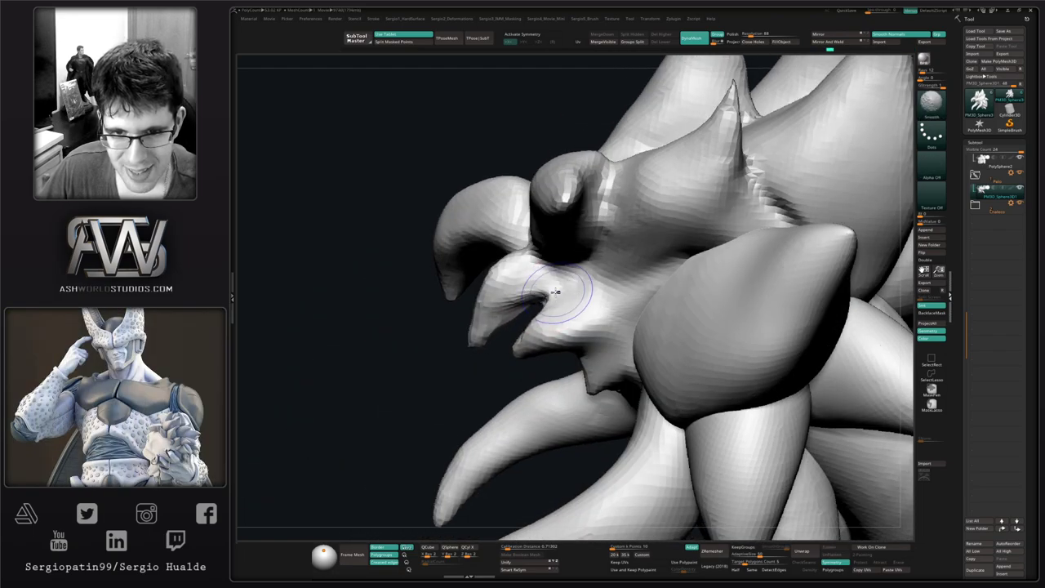
left_click_drag(581, 358, 596, 354)
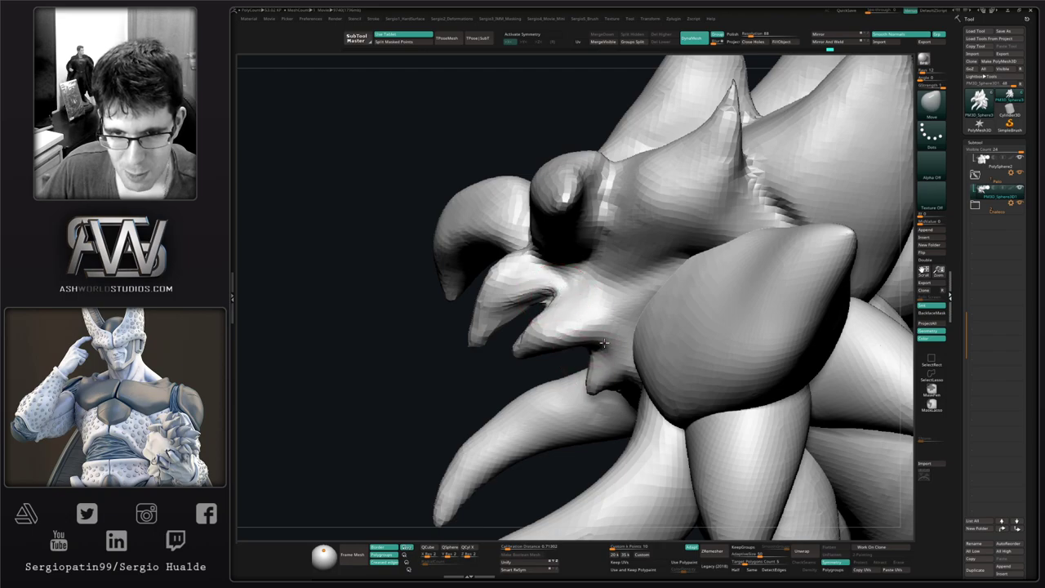
right_click_drag(612, 330, 565, 311)
left_click_drag(534, 294, 521, 305, "shift")
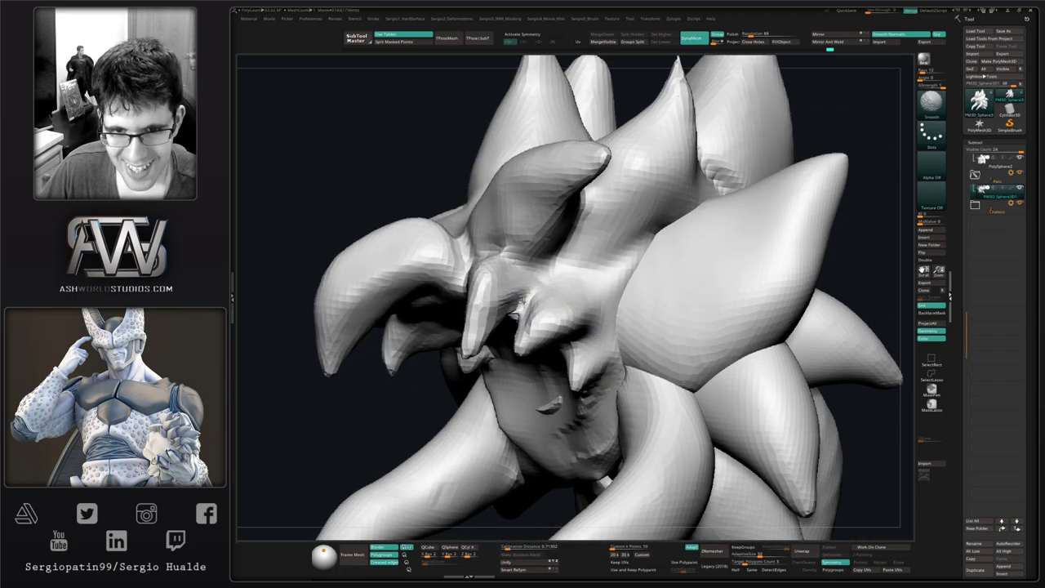
Nudge the base of the gap between the two front forehead strands with the Move brush.
right_click_drag(516, 333, 512, 306)
mouse_move(522, 314)
left_mouse_down()
mouse_move(534, 280)
mouse_move(524, 310)
left_mouse_up()
right_click_drag(527, 368, 535, 314, "ctrl")
mouse_move(534, 314)
right_mouse_down()
mouse_move(544, 303)
mouse_move(589, 425)
right_mouse_up()
right_click_drag(564, 343, 517, 310)
Flatten the front surface of the small forehead strand with the TrimDynamic brush.
key("b")
key("c")
key("l")
key("b")
key("c")
key("b")
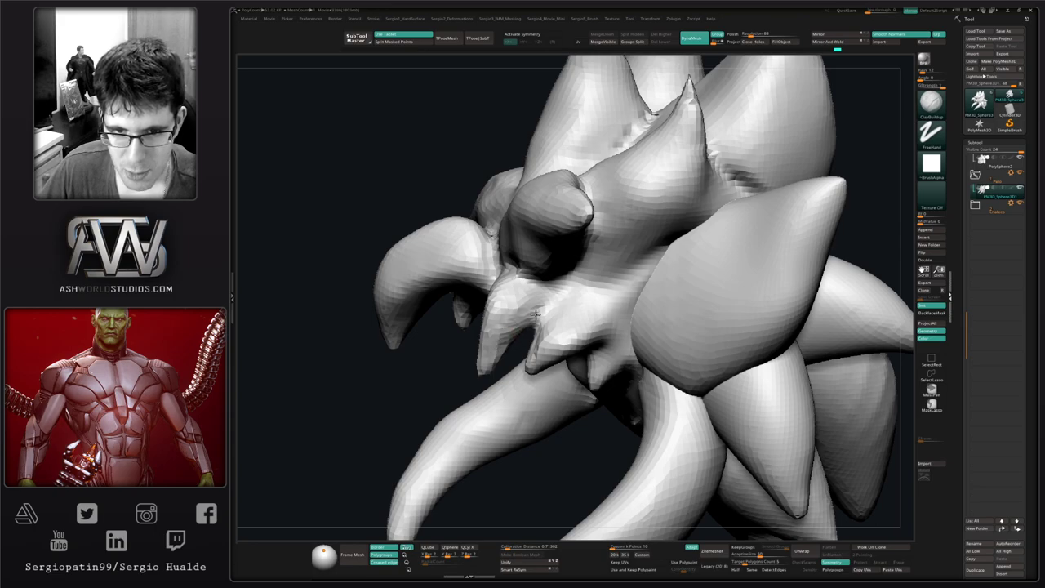
key("b")
key("t")
key("d")
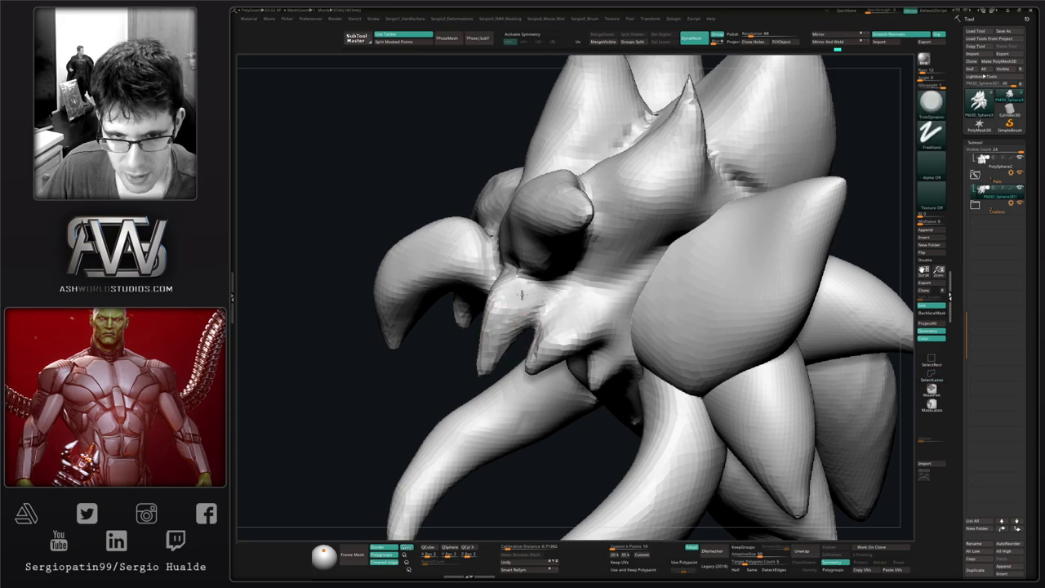
left_click_drag(495, 344, 488, 362)
Fill out the underside of the small forehead strands with the Clay brush.
mouse_move(488, 362)
right_mouse_down()
mouse_move(539, 352)
mouse_move(517, 310)
mouse_move(557, 304)
right_mouse_up()
key("b")
key("c")
key("l")
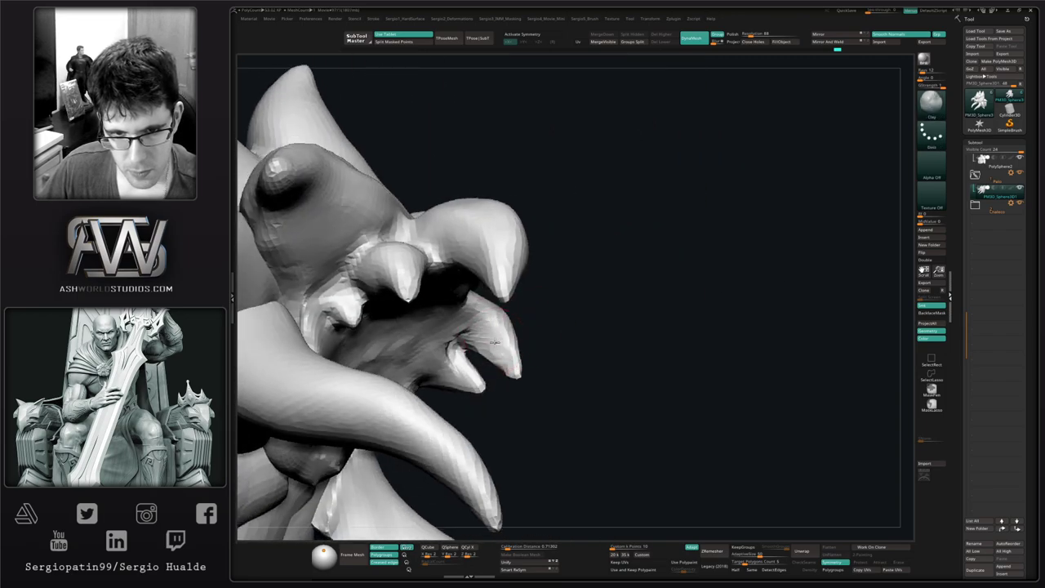
left_click_drag(469, 325, 468, 336)
mouse_move(468, 337)
right_mouse_down()
mouse_move(496, 358)
mouse_move(529, 321)
right_mouse_up()
right_click_drag(530, 322, 479, 305)
right_click_drag(497, 258, 525, 321)
Flatten the swept front hair spike with the TrimDynamic brush and smooth its base above the forehead.
key("b")
key("t")
key("d")
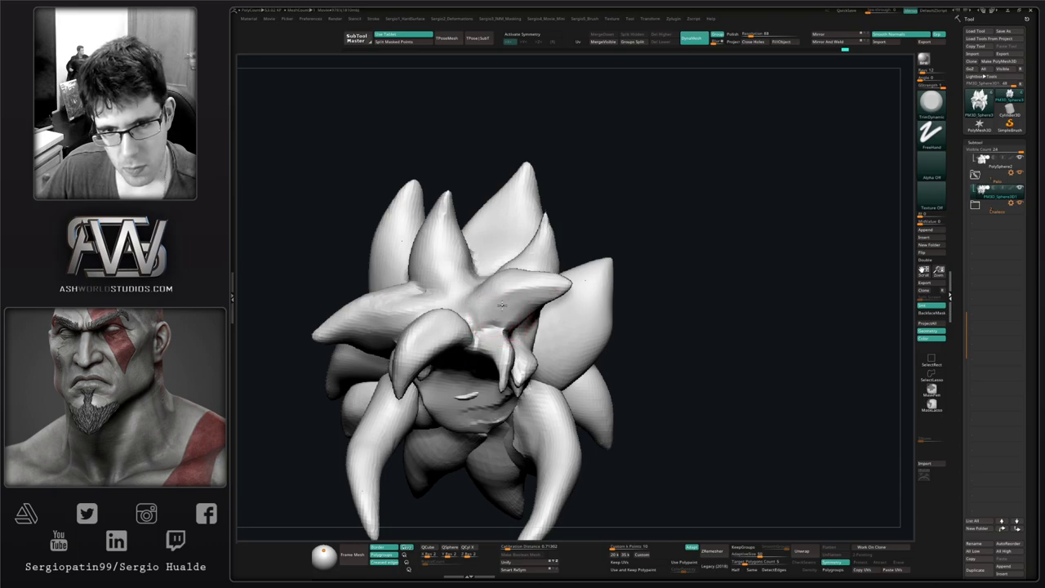
mouse_move(505, 307)
right_mouse_down()
mouse_move(506, 295)
mouse_move(539, 287)
mouse_move(555, 314)
mouse_move(564, 302)
mouse_move(572, 310)
right_mouse_up()
left_click_drag(583, 276, 560, 295)
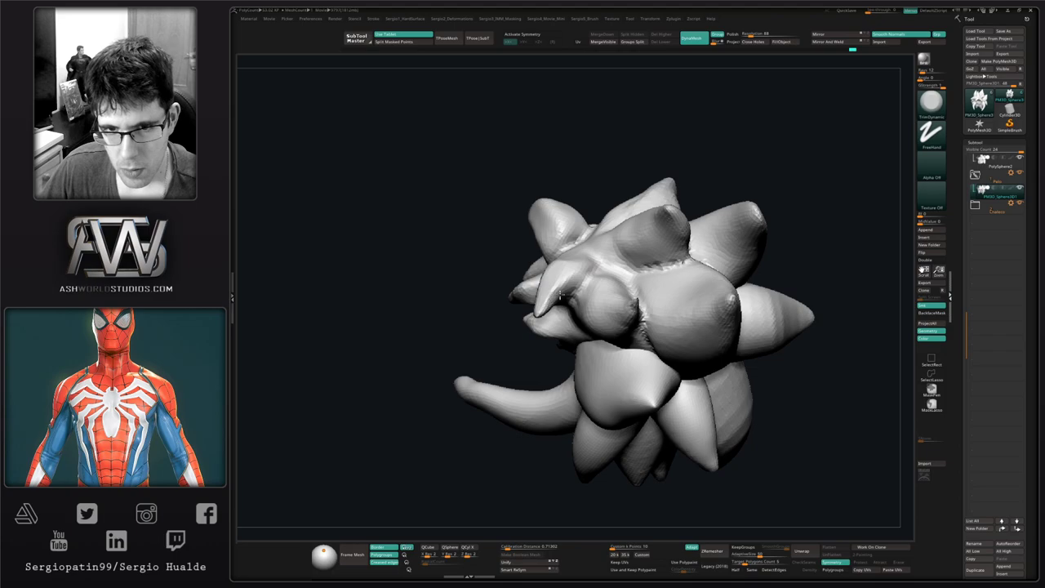
mouse_move(575, 284)
right_mouse_down()
mouse_move(610, 252)
mouse_move(604, 353)
mouse_move(555, 283)
mouse_move(545, 323)
right_mouse_up()
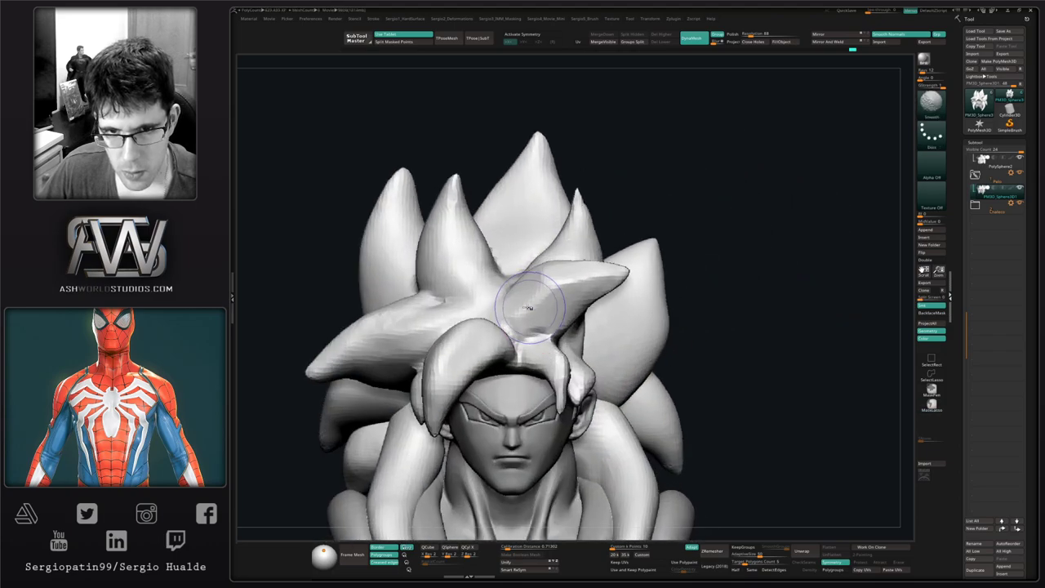
mouse_move(531, 305)
left_mouse_down("shift")
mouse_move(606, 284)
mouse_move(575, 314)
left_mouse_up("shift")
Reshape the small hair strand beside the temple with the Move brush.
mouse_move(599, 337)
right_mouse_down("ctrl")
mouse_move(602, 285)
mouse_move(624, 273)
mouse_move(629, 327)
right_mouse_up("ctrl")
right_click_drag(734, 334, 674, 350)
key("b")
key("m")
key("v")
mouse_move(675, 349)
left_mouse_down()
mouse_move(667, 356)
mouse_move(658, 347)
left_mouse_up()
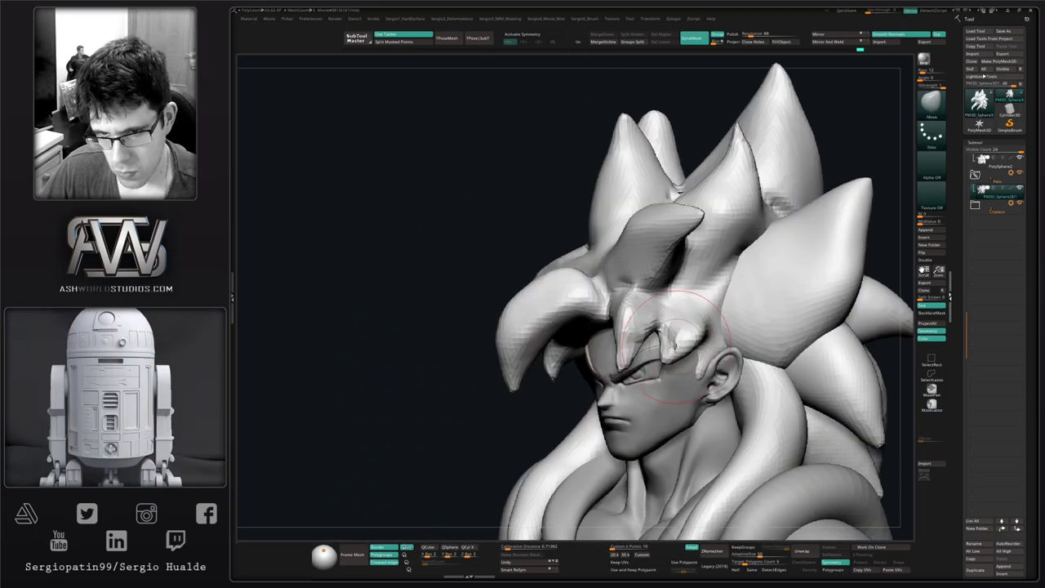
Smooth the small hair strand beside the temple and mask it with the MaskLasso brush.
right_click_drag(730, 342, 652, 334)
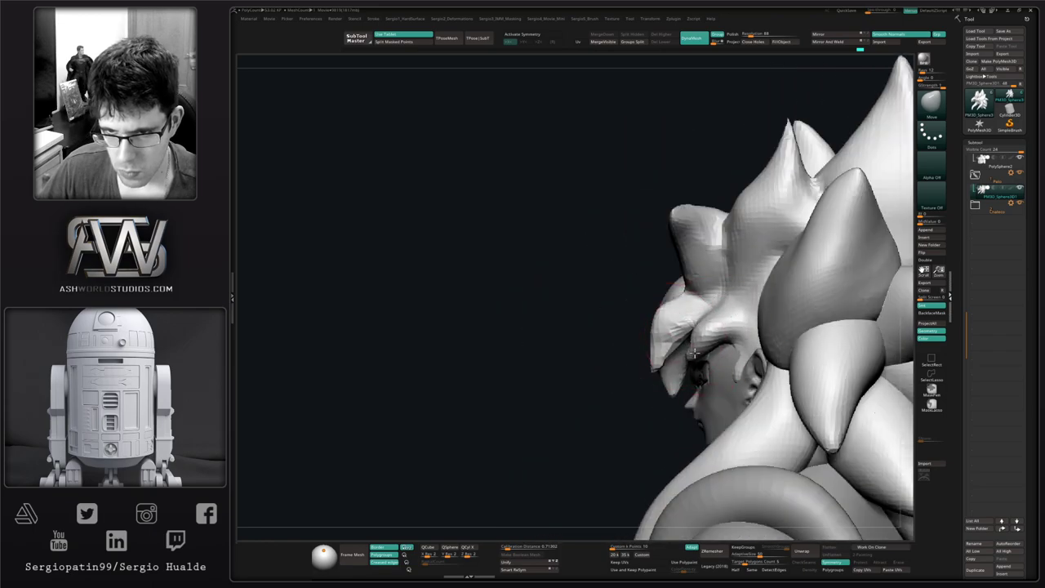
left_click_drag(702, 348, 726, 352, "shift")
mouse_move(726, 352)
right_mouse_down()
mouse_move(738, 324)
mouse_move(759, 314)
right_mouse_up()
key("ctrl+shift+s")
left_click_drag(743, 314, 708, 373, "ctrl")
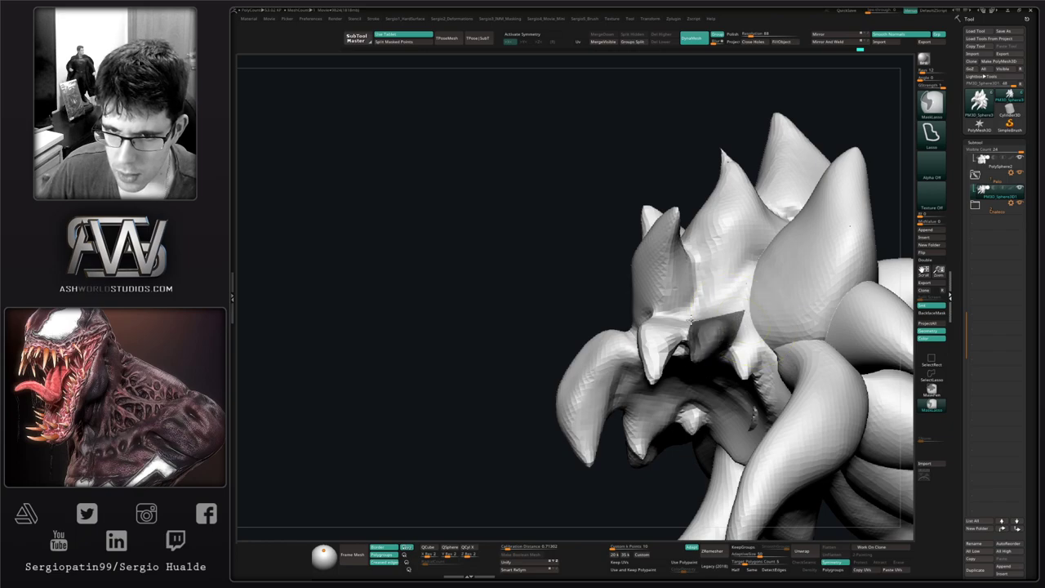
Invert the mask, reposition the isolated temple strand with the Move brush, and clear the mask.
right_click_drag(690, 322, 734, 374)
key("ctrl")
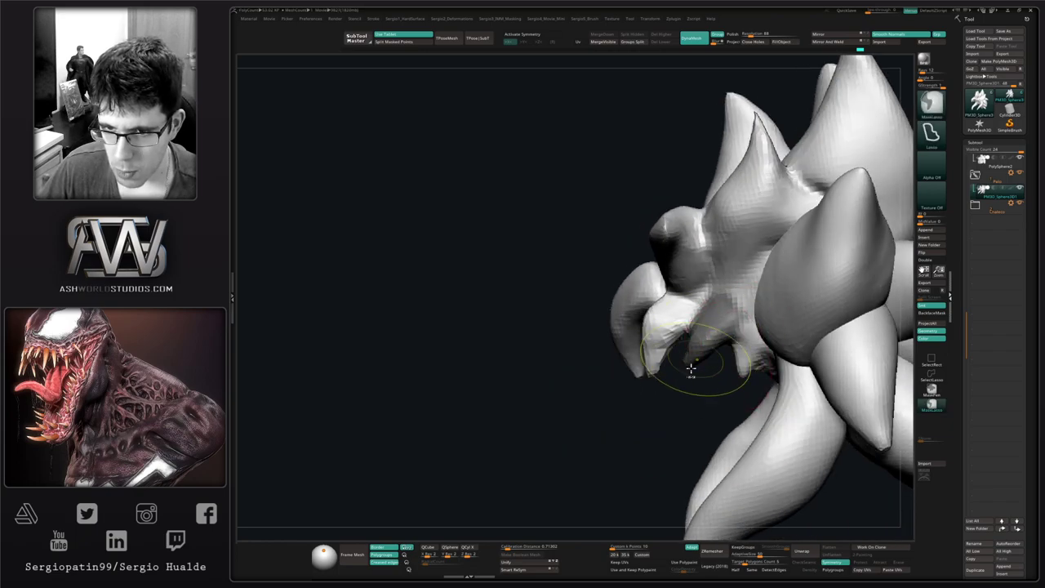
left_click(703, 381, "ctrl")
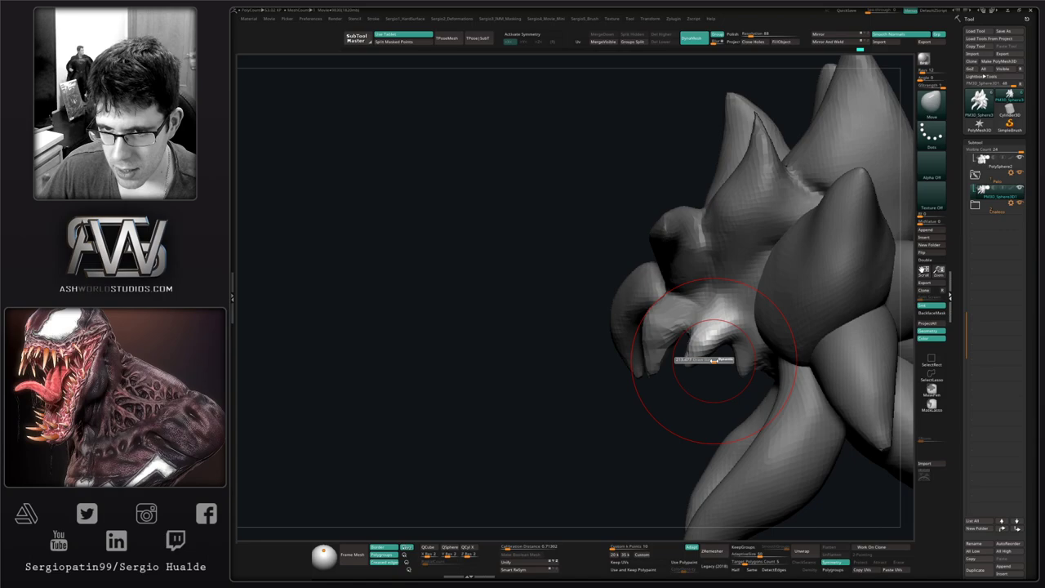
mouse_move(714, 360)
right_mouse_down()
mouse_move(712, 319)
mouse_move(718, 348)
right_mouse_up()
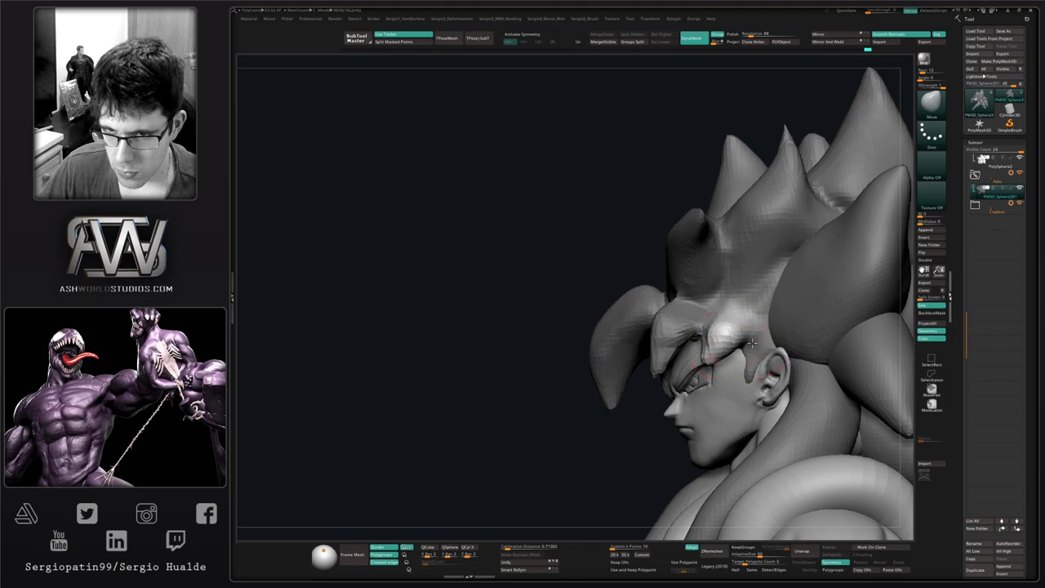
left_click_drag(616, 227, 630, 246, "ctrl")
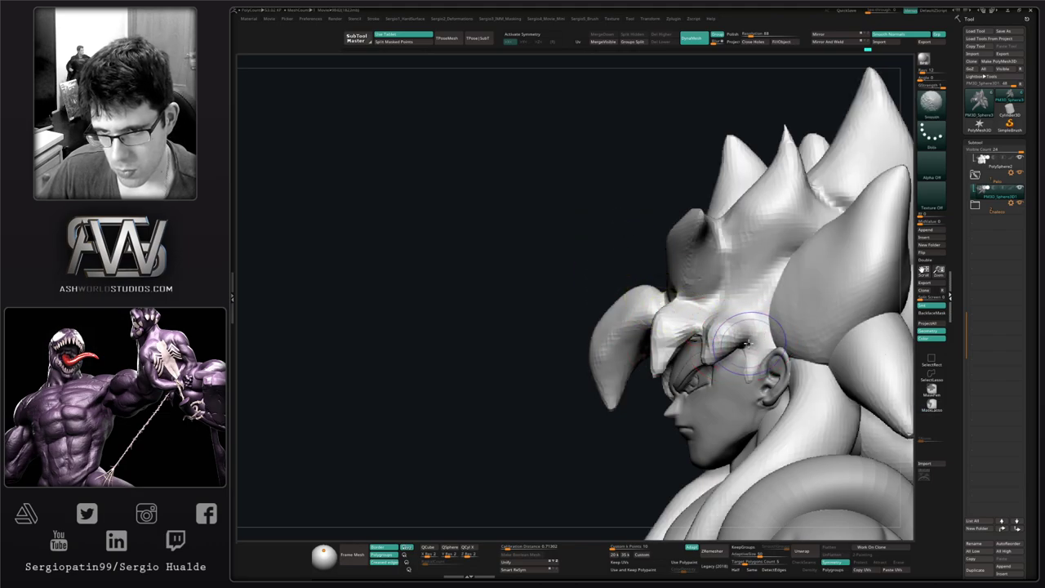
Smooth the base of the temple strand and the hair surface just above it.
right_click_drag(761, 341, 735, 343)
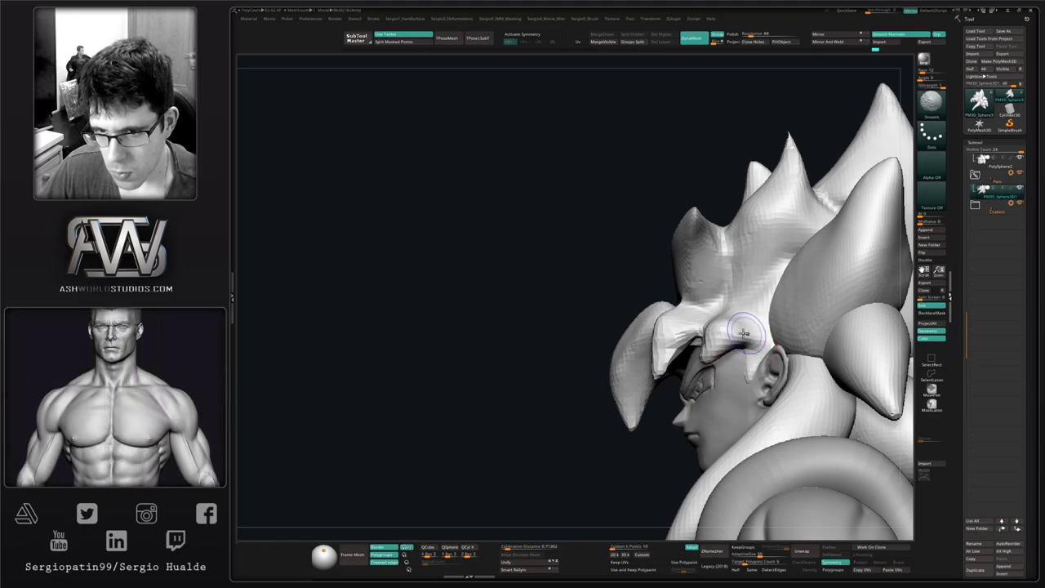
right_click_drag(743, 332, 742, 319)
mouse_move(706, 353)
right_mouse_down()
mouse_move(734, 327)
mouse_move(699, 305)
right_mouse_up()
mouse_move(699, 306)
left_mouse_down()
mouse_move(690, 346)
mouse_move(697, 336)
left_mouse_up()
right_click_drag(699, 309, 702, 332)
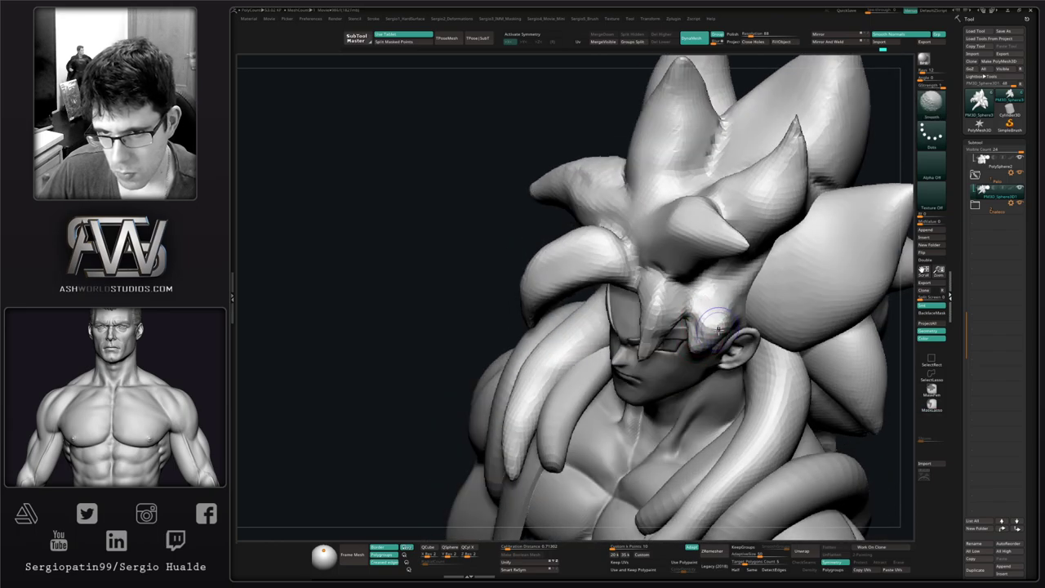
left_click_drag(718, 330, 734, 294, "shift")
right_click_drag(734, 294, 721, 289)
mouse_move(645, 320)
right_mouse_down()
mouse_move(671, 324)
mouse_move(684, 270)
mouse_move(647, 274)
right_mouse_up()
Adjust the underside of the hair above the forehead with the Move brush and smooth it.
key("b")
key("m")
key("v")
key("shift+s")
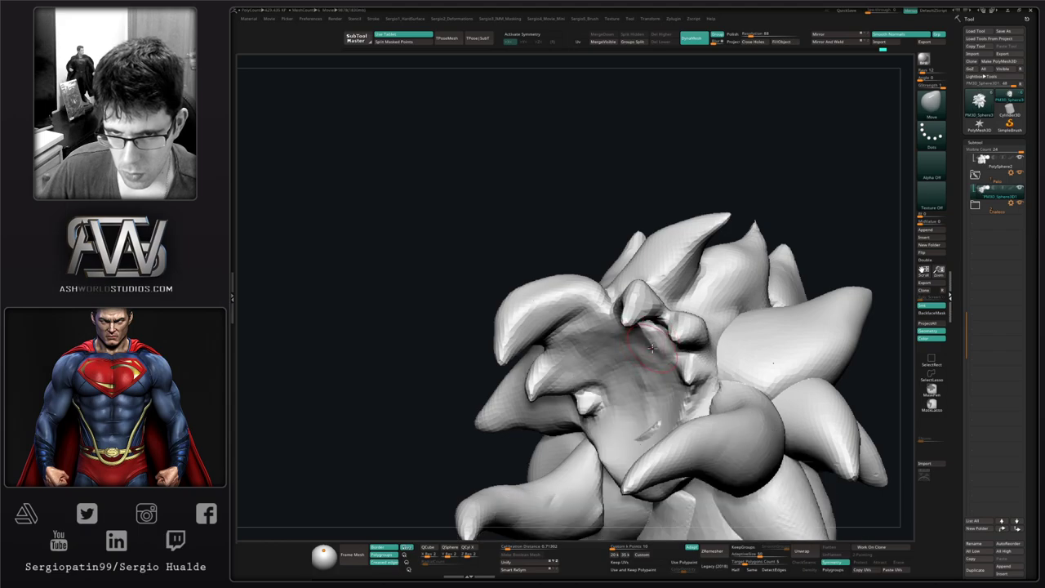
mouse_move(652, 347)
right_mouse_down()
mouse_move(669, 351)
mouse_move(655, 349)
right_mouse_up()
mouse_move(653, 351)
left_mouse_down("shift")
mouse_move(643, 332)
mouse_move(665, 353)
mouse_move(650, 408)
left_mouse_up("shift")
Mask the inner surface of the hair with the MaskPen brush and invert the mask.
mouse_move(682, 362)
left_mouse_down("ctrl")
mouse_move(674, 371)
mouse_move(683, 365)
mouse_move(652, 343)
mouse_move(593, 356)
mouse_move(596, 337)
mouse_move(595, 376)
mouse_move(625, 409)
mouse_move(608, 422)
mouse_move(586, 351)
mouse_move(665, 347)
mouse_move(645, 355)
mouse_move(679, 391)
mouse_move(622, 442)
mouse_move(677, 449)
mouse_move(606, 455)
mouse_move(676, 406)
left_mouse_up("ctrl")
left_click(931, 390, "ctrl")
key("ctrl+z")
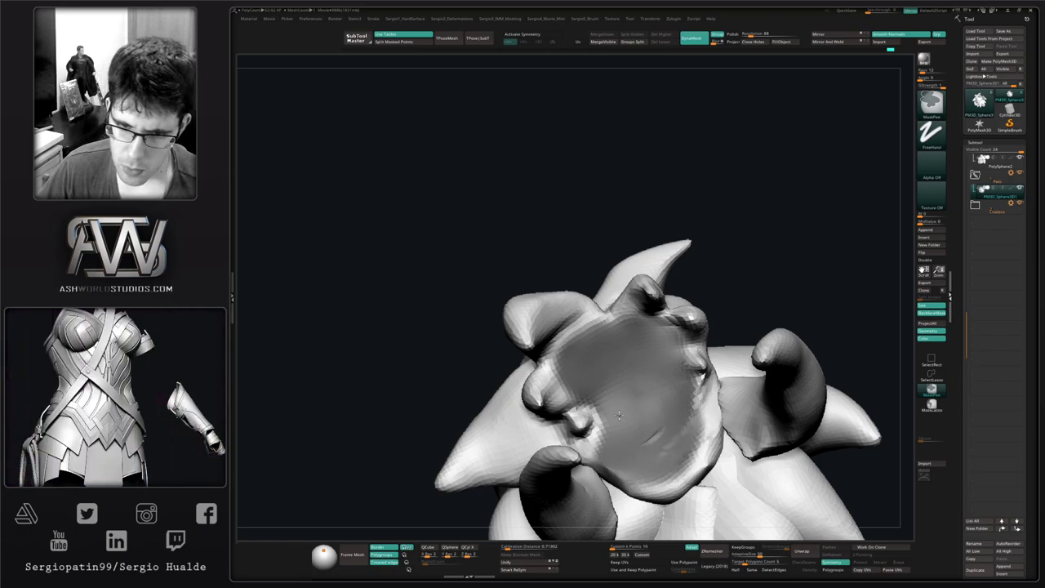
key("ctrl+i")
right_click_drag(639, 388, 633, 353, "ctrl")
Refine the mask along the hairline under the large front bang by inverting it and erasing parts.
mouse_move(633, 352)
right_mouse_down()
mouse_move(627, 393)
mouse_move(614, 357)
right_mouse_up()
key("alt+s")
right_click_drag(614, 358, 607, 387, "ctrl")
mouse_move(607, 387)
right_mouse_down()
mouse_move(586, 367)
mouse_move(565, 372)
mouse_move(554, 352)
right_mouse_up()
key("ctrl+i")
mouse_move(552, 409)
left_mouse_down("ctrl+alt")
mouse_move(575, 377)
mouse_move(618, 364)
left_mouse_up("ctrl+alt")
right_click_drag(558, 364, 553, 395)
left_click_drag(543, 414, 555, 441, "ctrl+alt")
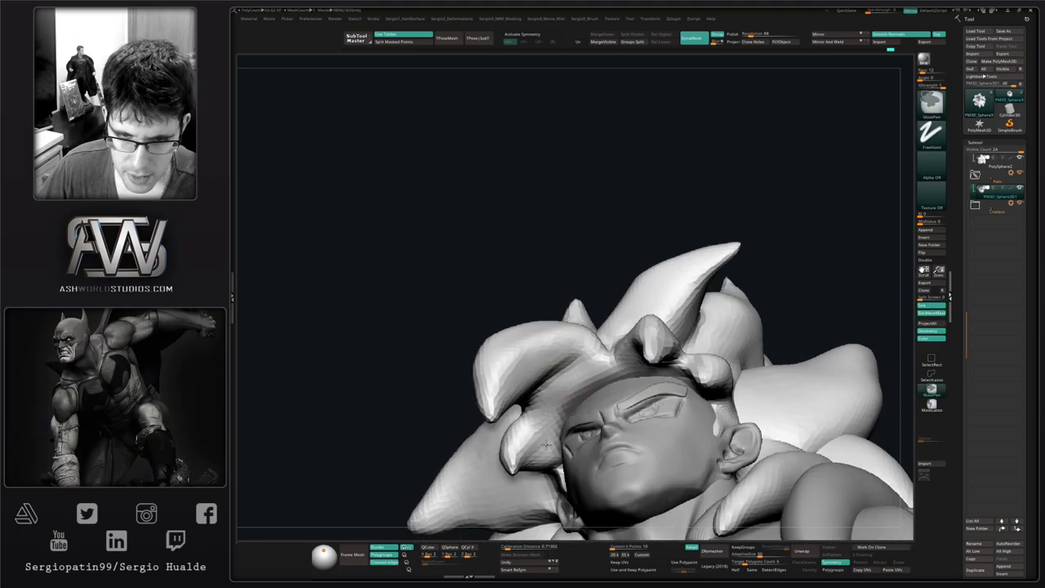
Shift the unmasked hairline under the small forehead strands with the Move brush and invert the mask.
mouse_move(601, 369)
right_mouse_down()
mouse_move(609, 400)
mouse_move(624, 335)
right_mouse_up()
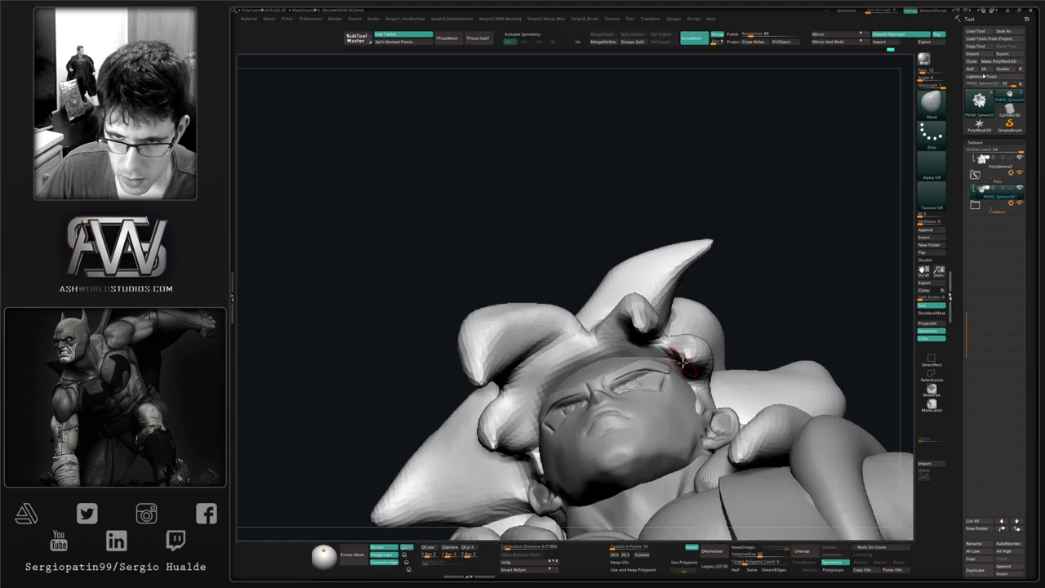
right_click_drag(681, 362, 683, 346)
key("alt+s")
key("alt+s")
key("alt+s")
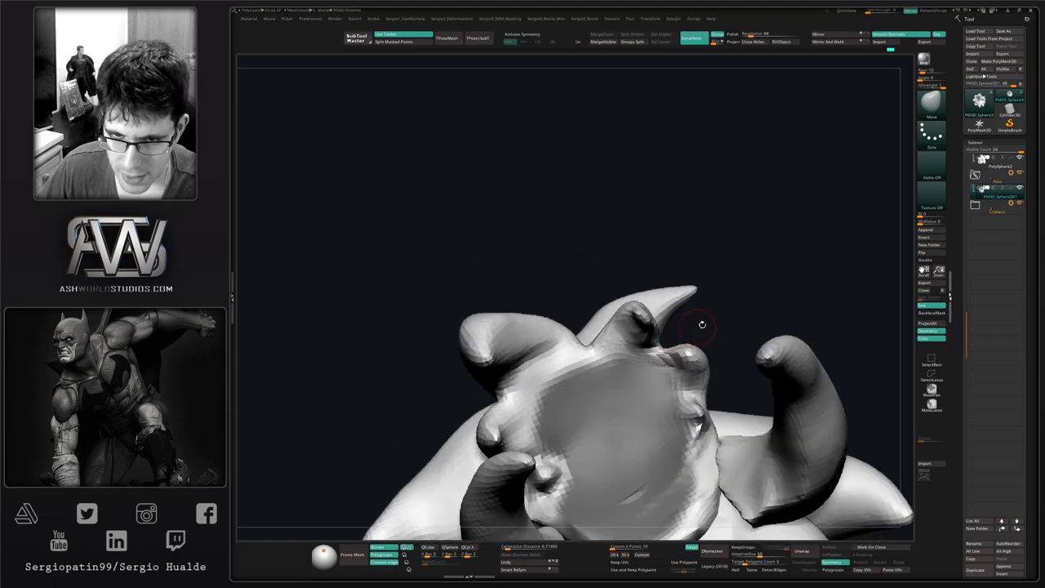
left_click(707, 317, "ctrl")
Adjust the inner hair surface along the forehead with the Move brush and clear the mask.
mouse_move(645, 358)
right_mouse_down("ctrl")
mouse_move(642, 407)
mouse_move(640, 351)
right_mouse_up("ctrl")
key("alt+s")
right_click_drag(640, 351, 577, 355)
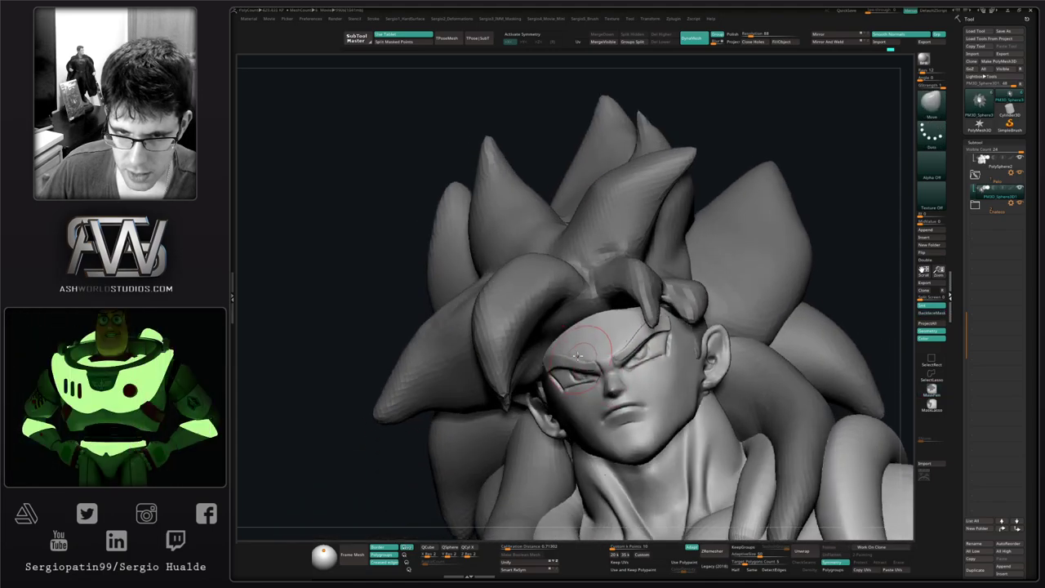
key("s")
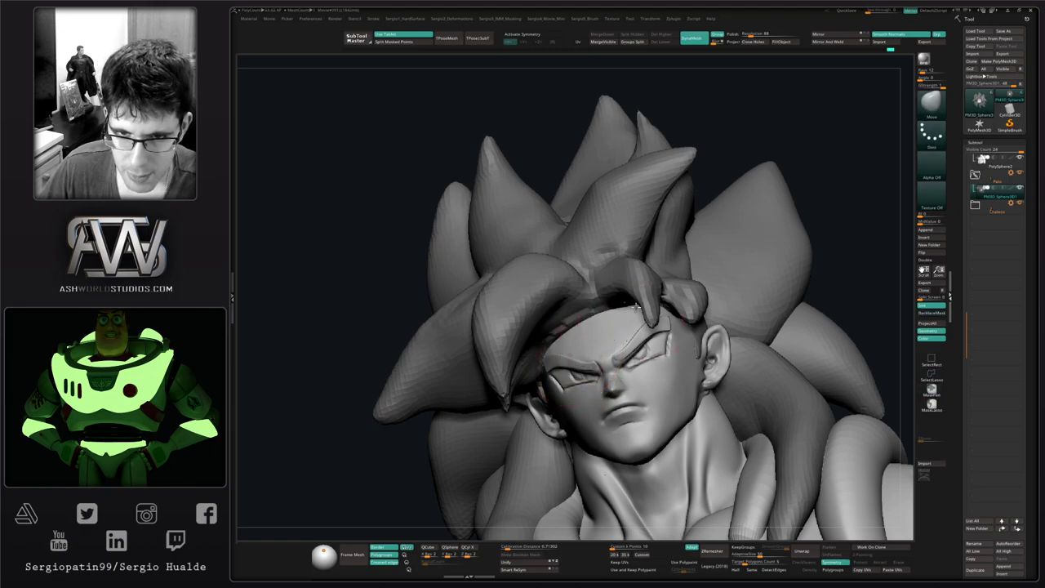
left_click(801, 152, "ctrl")
Reshape the inner side of the large front bang with the Move brush.
right_click_drag(579, 331, 536, 345)
mouse_move(602, 321)
right_mouse_down()
mouse_move(707, 345)
mouse_move(674, 341)
right_mouse_up()
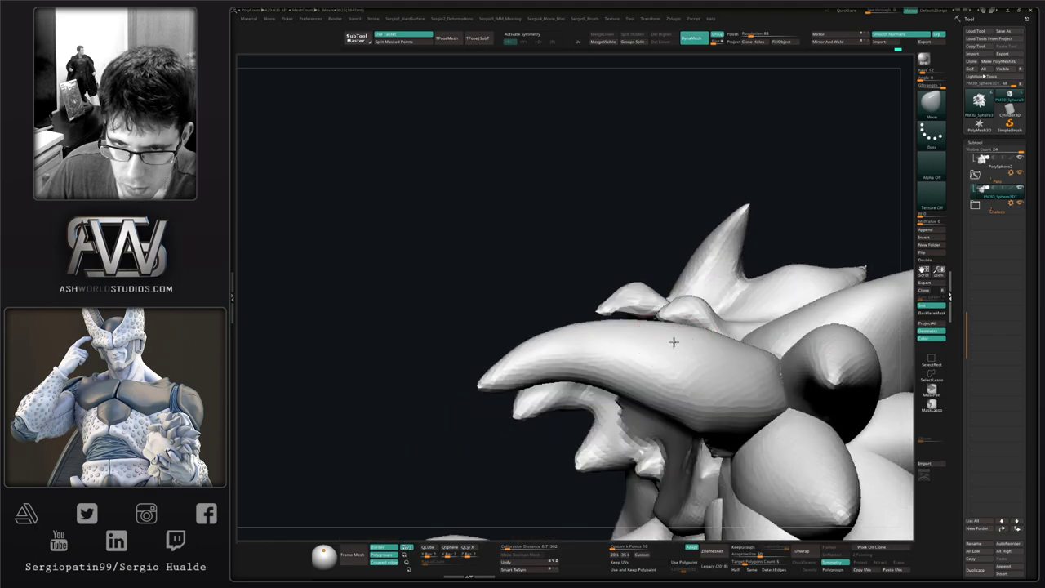
right_click_drag(635, 420, 660, 348)
left_click_drag(660, 348, 671, 362)
mouse_move(672, 362)
right_mouse_down()
mouse_move(632, 392)
mouse_move(687, 430)
mouse_move(703, 360)
mouse_move(707, 433)
mouse_move(678, 377)
right_mouse_up()
key("s")
right_click_drag(711, 440, 695, 406)
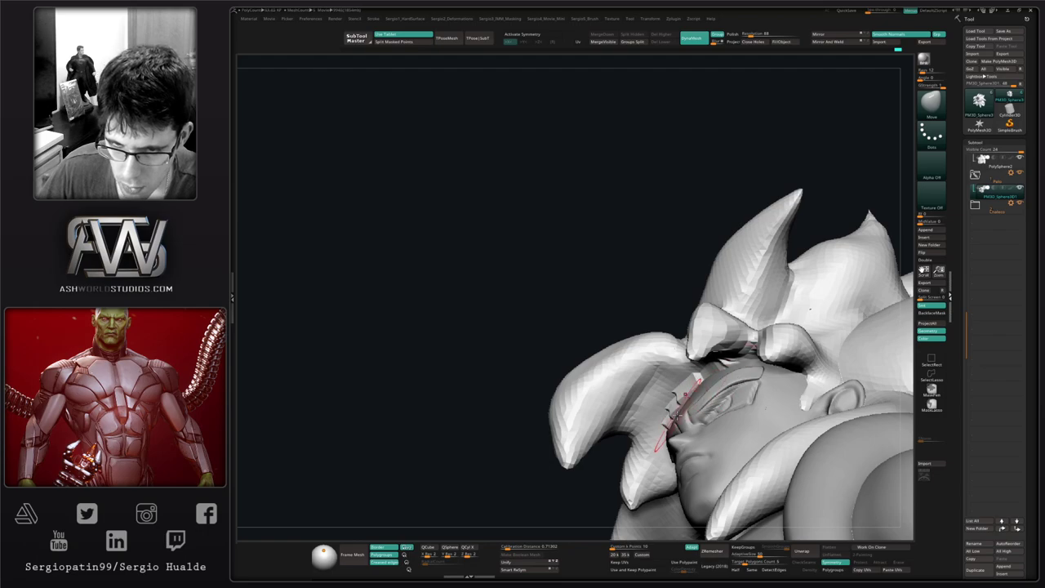
Smooth the jagged hairline edge where the large front bang meets the forehead.
right_click_drag(678, 418, 712, 424)
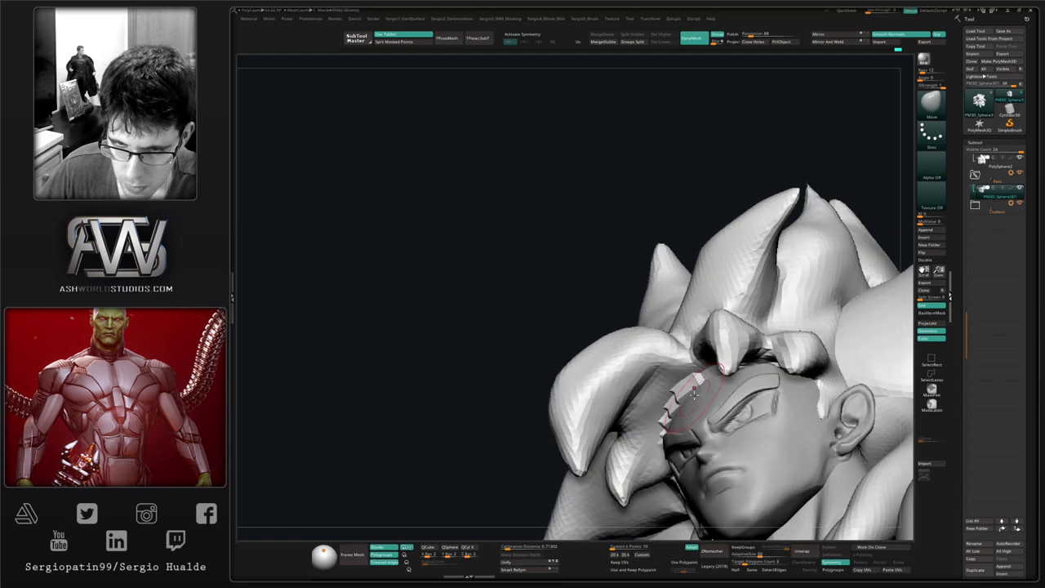
left_click_drag(673, 406, 663, 426, "shift")
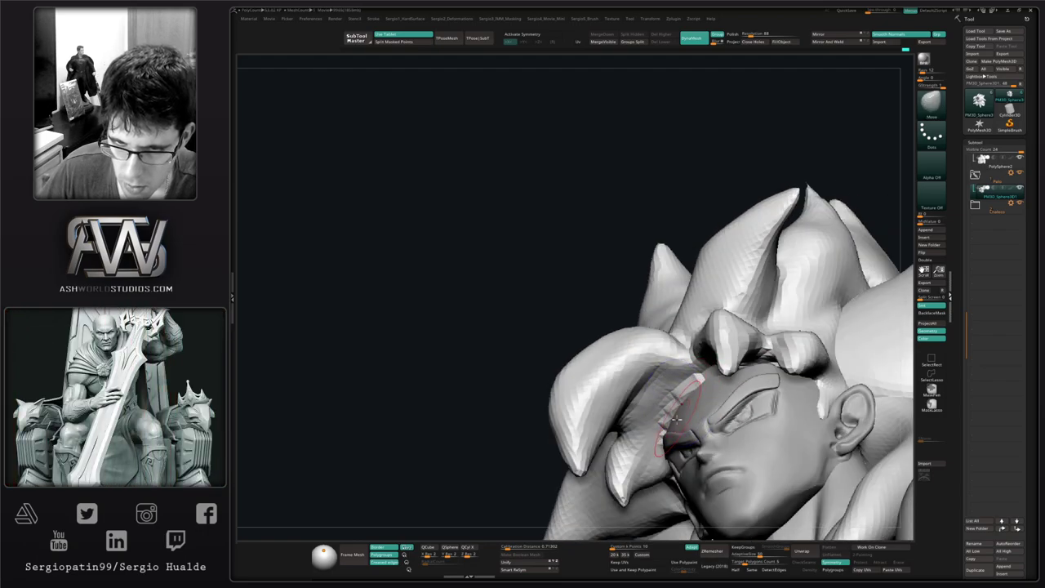
mouse_move(680, 426)
right_mouse_down()
mouse_move(717, 335)
mouse_move(741, 347)
mouse_move(657, 390)
mouse_move(616, 382)
right_mouse_up()
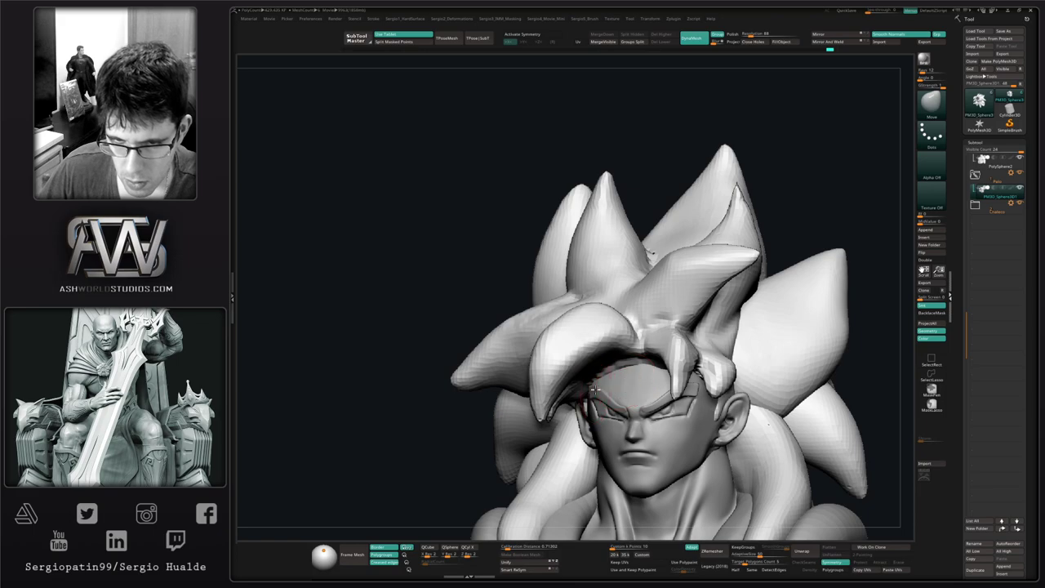
Even out the hairline across the forehead with the Move brush from front and below.
mouse_move(651, 378)
right_mouse_down("ctrl")
mouse_move(635, 358)
mouse_move(655, 383)
right_mouse_up("ctrl")
key("s")
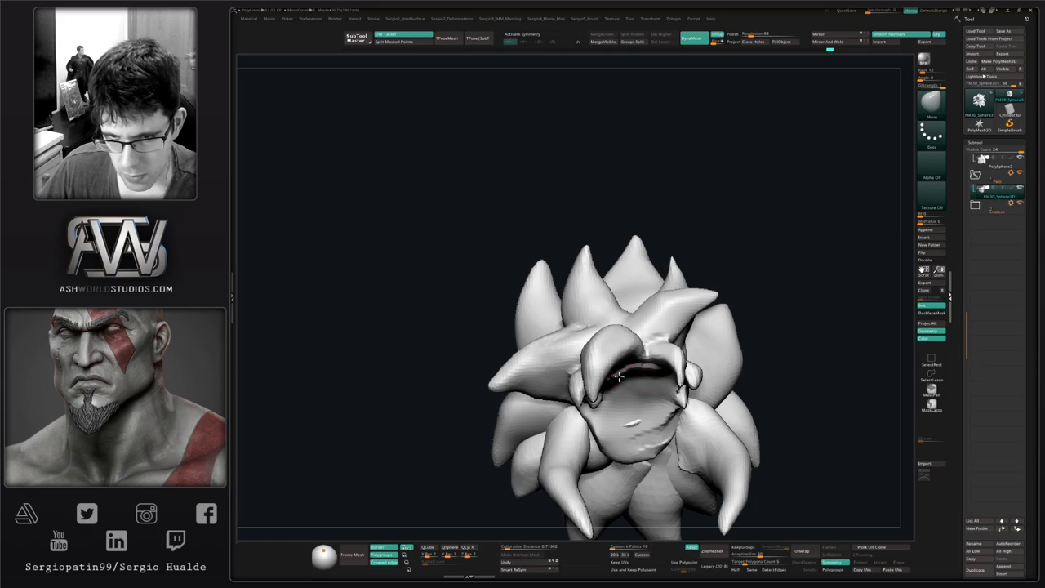
left_click_drag(614, 372, 618, 372)
key("s")
mouse_move(641, 384)
right_mouse_down()
mouse_move(615, 384)
mouse_move(653, 385)
mouse_move(655, 406)
right_mouse_up()
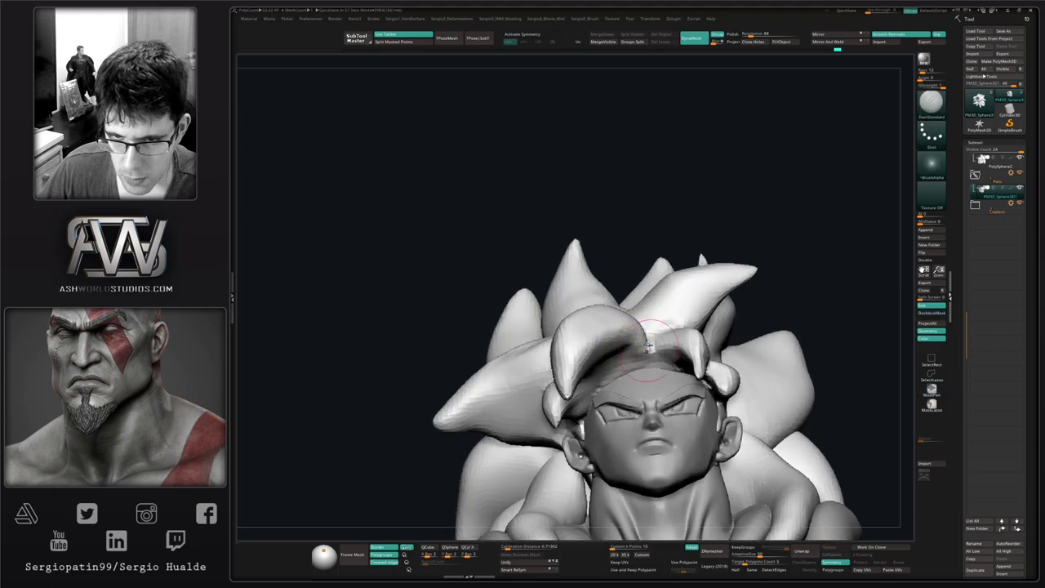
Build up the underside of the large front bang with the Clay brush, carve it with DamStandard, and smooth it.
right_click_drag(653, 345, 602, 333)
key("2")
mouse_move(608, 333)
left_mouse_down()
mouse_move(555, 364)
mouse_move(594, 343)
mouse_move(567, 354)
left_mouse_up()
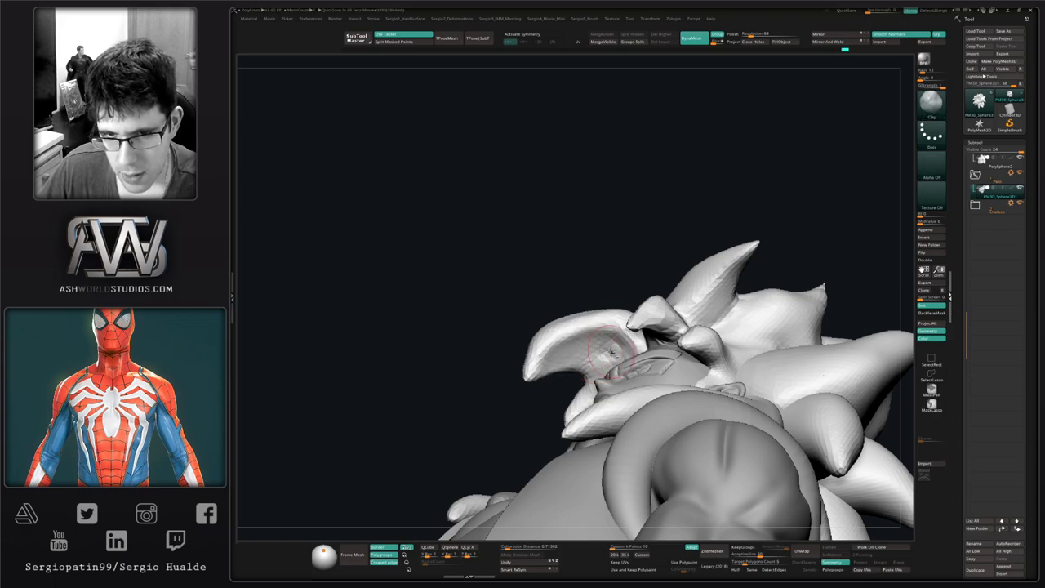
mouse_move(611, 352)
right_mouse_down()
mouse_move(606, 382)
mouse_move(619, 403)
mouse_move(612, 380)
right_mouse_up()
key("1")
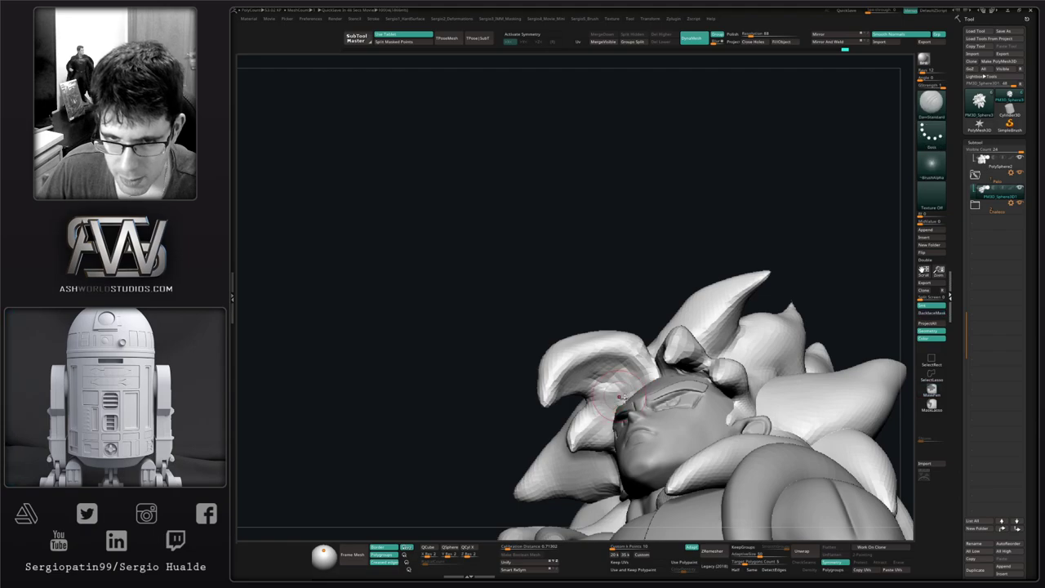
left_click_drag(630, 367, 602, 354)
right_click_drag(613, 363, 610, 328)
left_click_drag(613, 362, 601, 391, "shift")
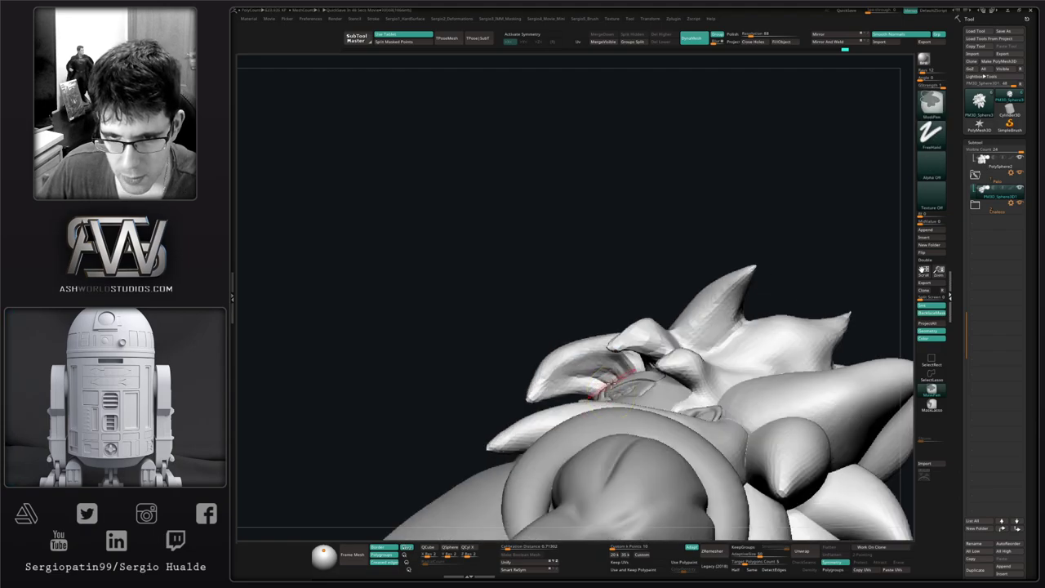
Carve grooves along the underside of the large front bang with the DamStandard brush.
right_click_drag(604, 364, 605, 397)
left_click_drag(623, 365, 565, 392)
right_click_drag(575, 385, 540, 384)
left_click_drag(576, 364, 543, 391)
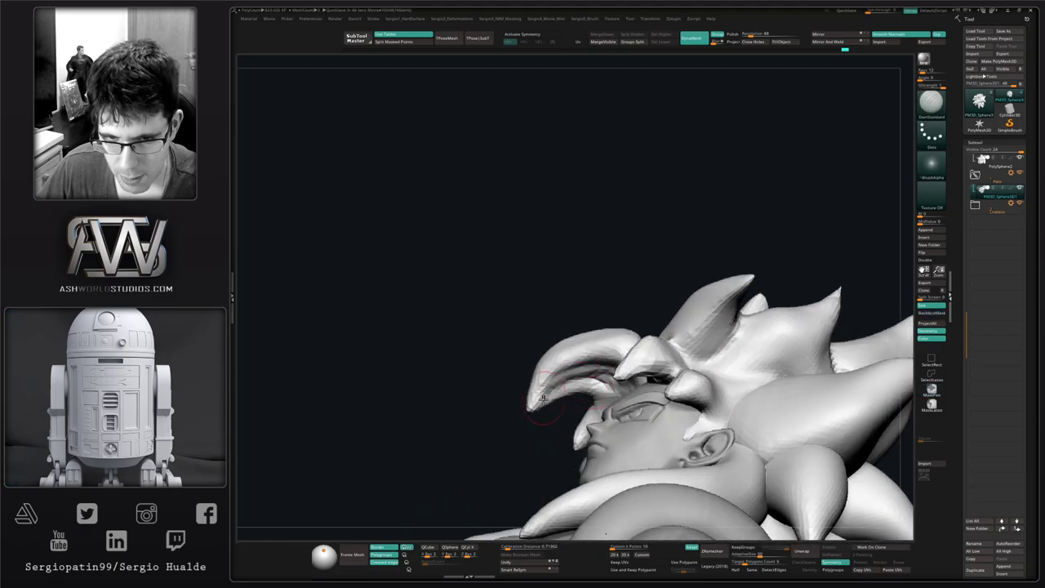
mouse_move(563, 386)
right_mouse_down()
mouse_move(613, 408)
mouse_move(592, 421)
right_mouse_up()
key("alt+shift+s")
left_click_drag(608, 408, 574, 431)
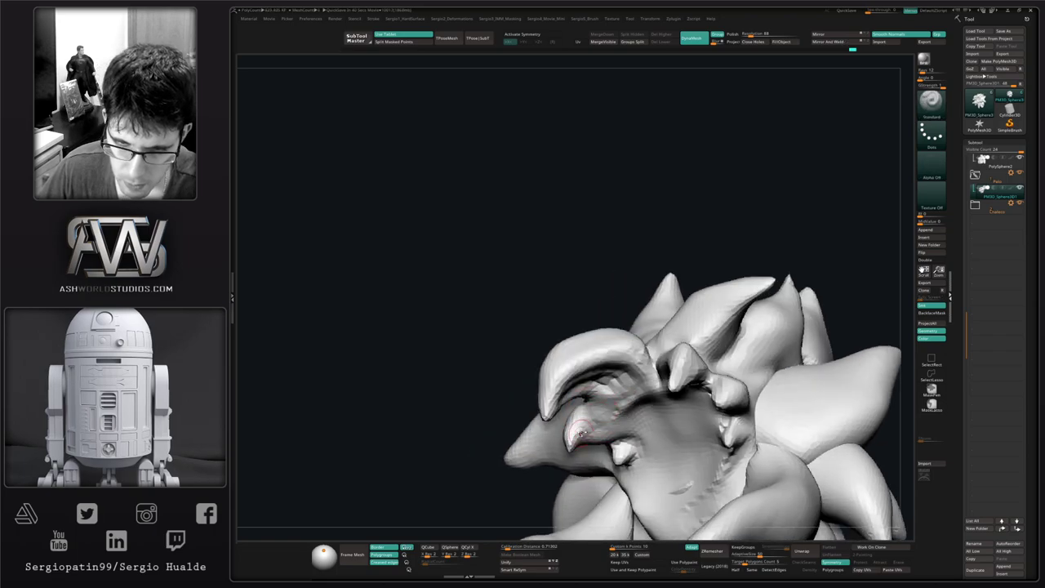
Add volume to the small strand beneath the large front bang with the Standard brush and switch to Clay.
left_click_drag(615, 401, 578, 421)
mouse_move(583, 450)
right_mouse_down()
mouse_move(593, 440)
mouse_move(567, 434)
mouse_move(584, 401)
mouse_move(598, 416)
right_mouse_up()
key("b")
key("c")
key("l")
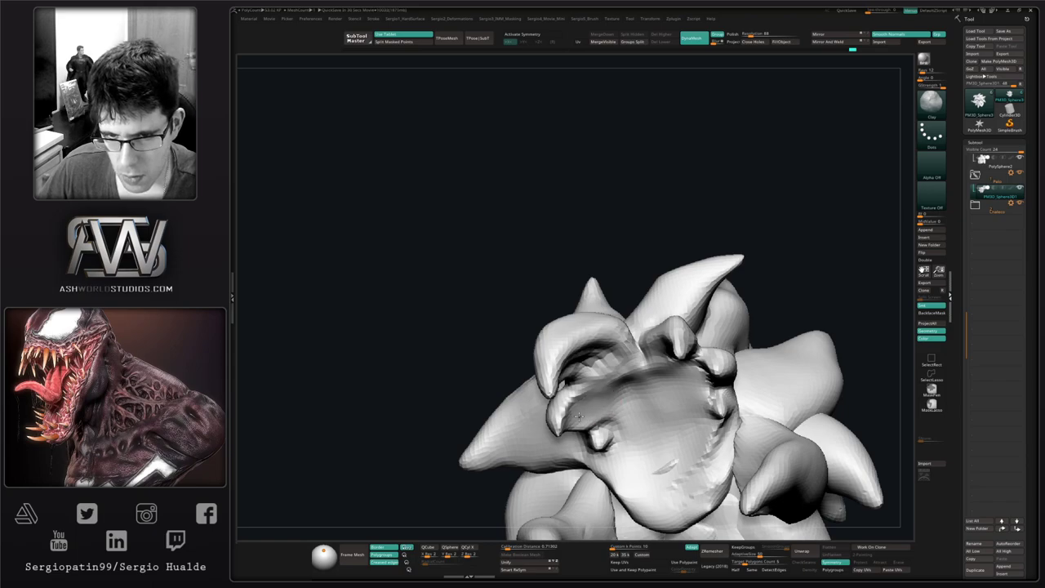
Reshape the outline of the large front bang over the forehead with the Move brush.
key("alt+s")
mouse_move(596, 429)
right_mouse_down()
mouse_move(621, 474)
mouse_move(640, 390)
mouse_move(613, 383)
mouse_move(594, 359)
right_mouse_up()
right_click_drag(594, 359, 573, 379)
key("s")
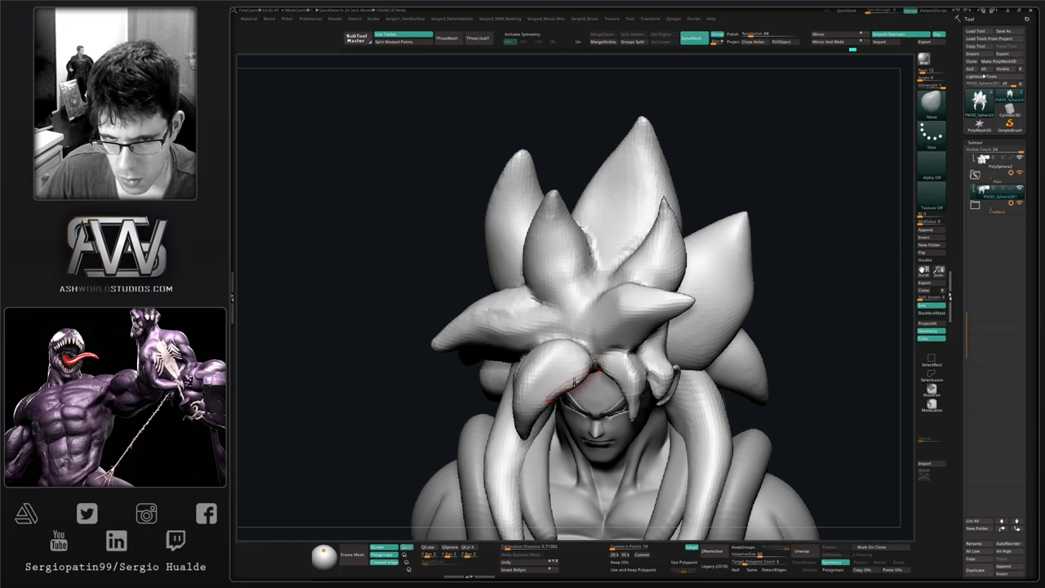
mouse_move(573, 382)
right_mouse_down()
mouse_move(583, 378)
mouse_move(530, 349)
mouse_move(602, 424)
mouse_move(563, 401)
mouse_move(552, 381)
mouse_move(541, 430)
mouse_move(528, 415)
right_mouse_up()
mouse_move(529, 415)
right_mouse_down("ctrl")
mouse_move(563, 392)
mouse_move(571, 415)
mouse_move(517, 317)
mouse_move(560, 410)
mouse_move(548, 247)
mouse_move(578, 424)
mouse_move(640, 417)
right_mouse_up("ctrl")
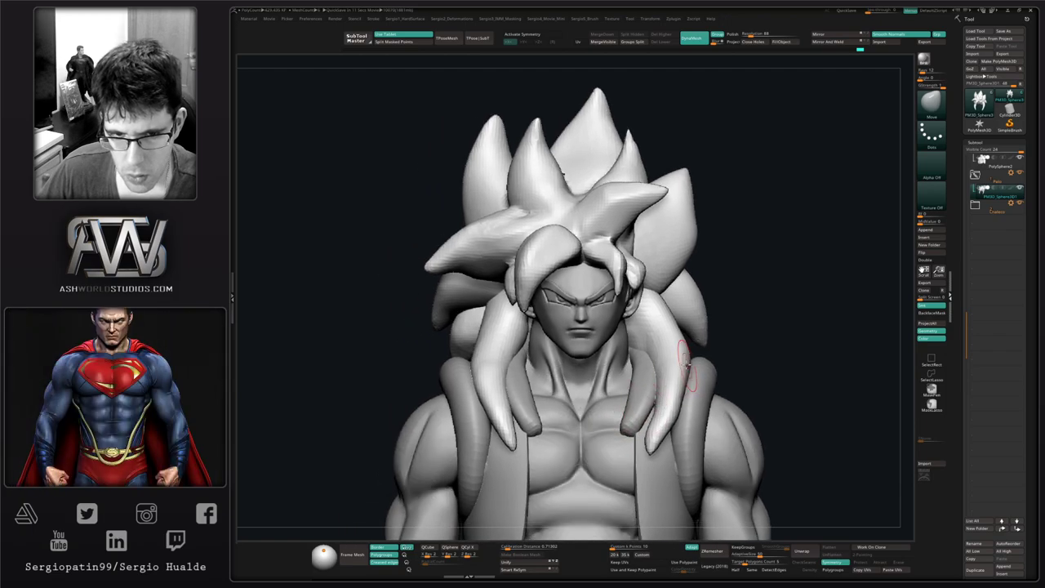
Select the body subtool, lower its subdivision level, mask the torso, and place the gizmo at the shoulder.
left_click(745, 442, "alt")
right_click_drag(745, 442, 698, 366, "alt")
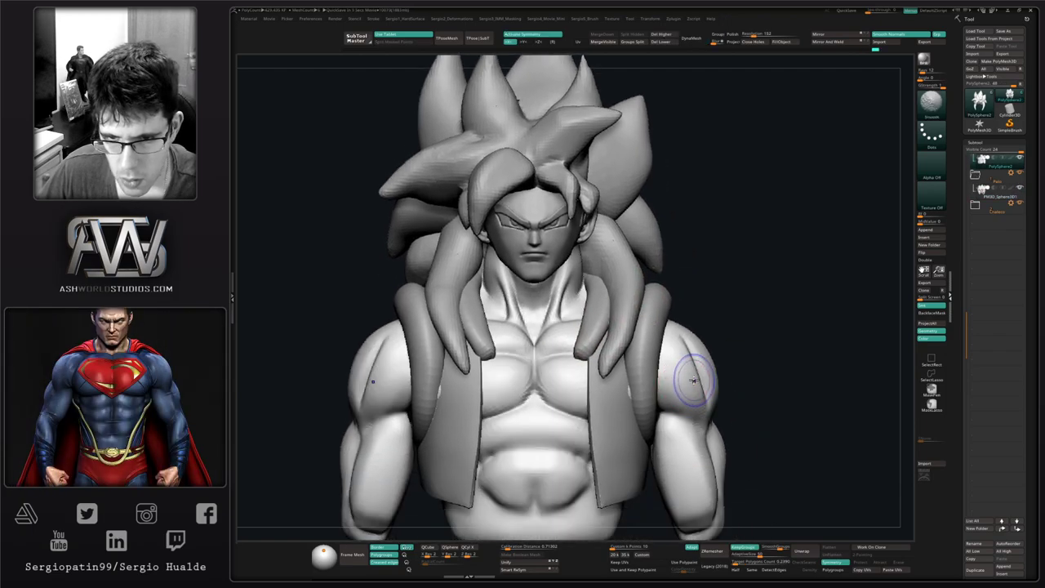
key("shift+d")
key("shift+d")
key("w")
left_click(700, 406, "ctrl")
key("q")
key("w")
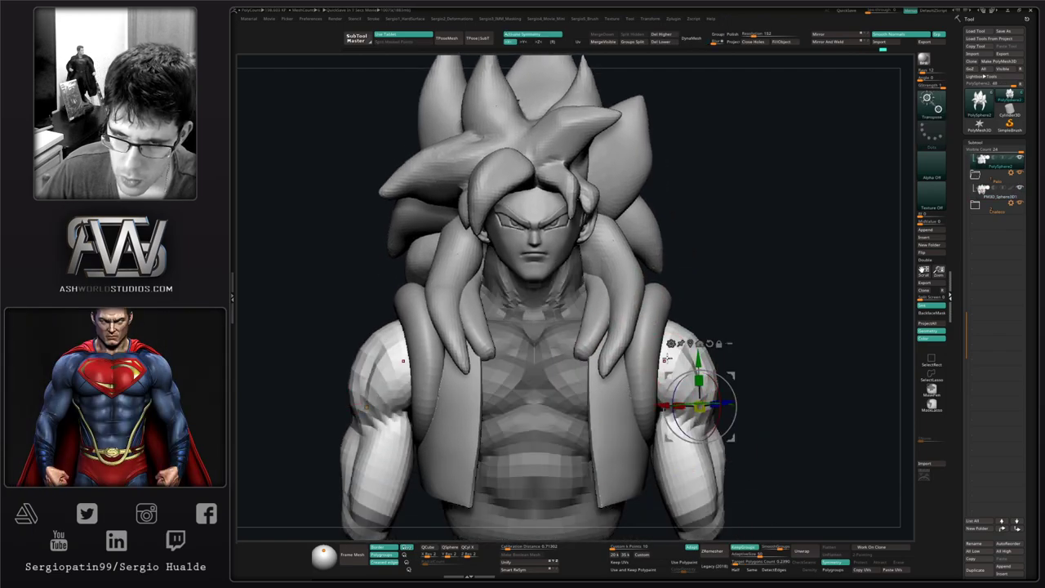
left_click_drag(732, 372, 698, 331, "alt")
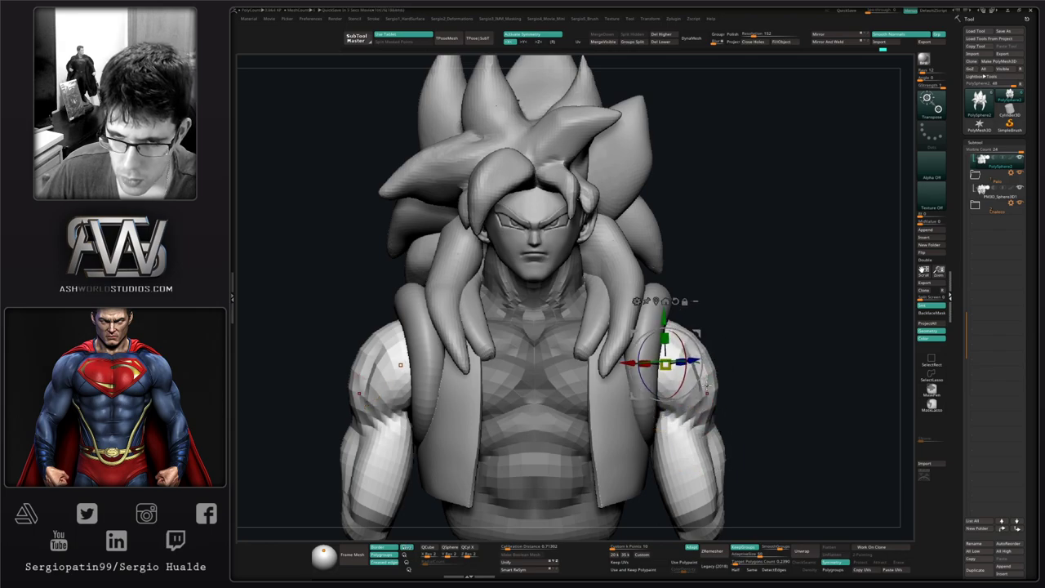
Soften the torso mask and shift both arms slightly outward with the gizmo at the low subdivision level.
key("alt+s")
left_click(708, 380, "ctrl")
left_click_drag(701, 367, 709, 352)
key("alt+s")
key("q")
right_click_drag(701, 409, 700, 386, "ctrl")
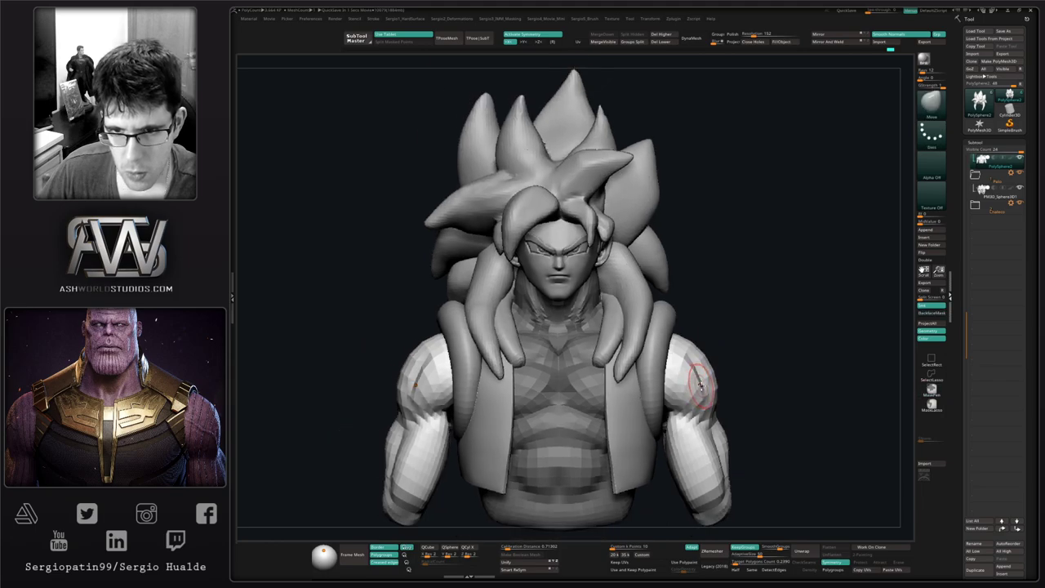
Move the arms slightly inward with the gizmo, restore the body's high subdivision level, and clear the mask.
key("d")
key("w")
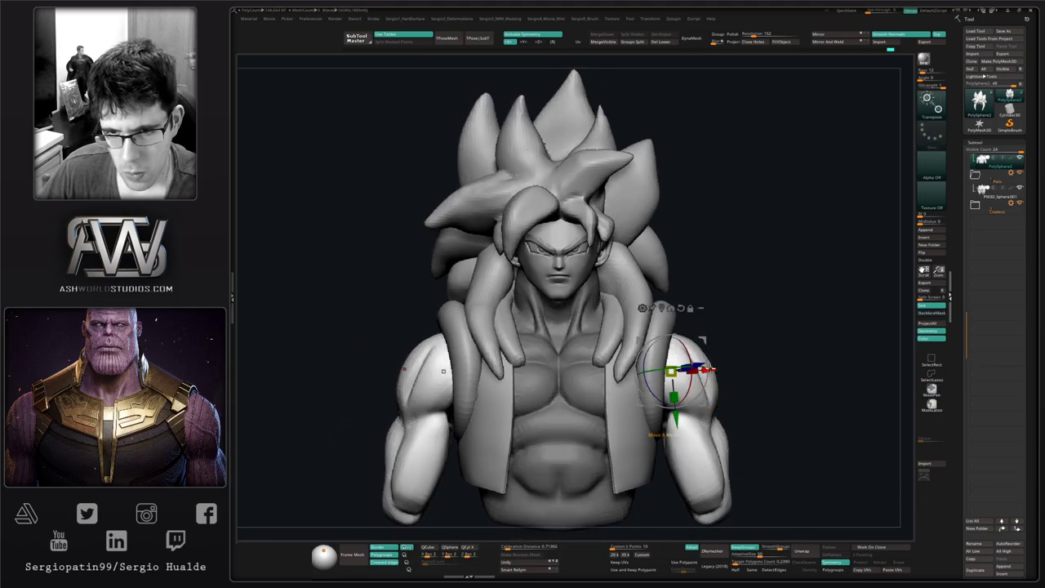
key("shift+d")
left_click_drag(704, 342, 698, 343)
key("alt+s")
key("d")
key("d")
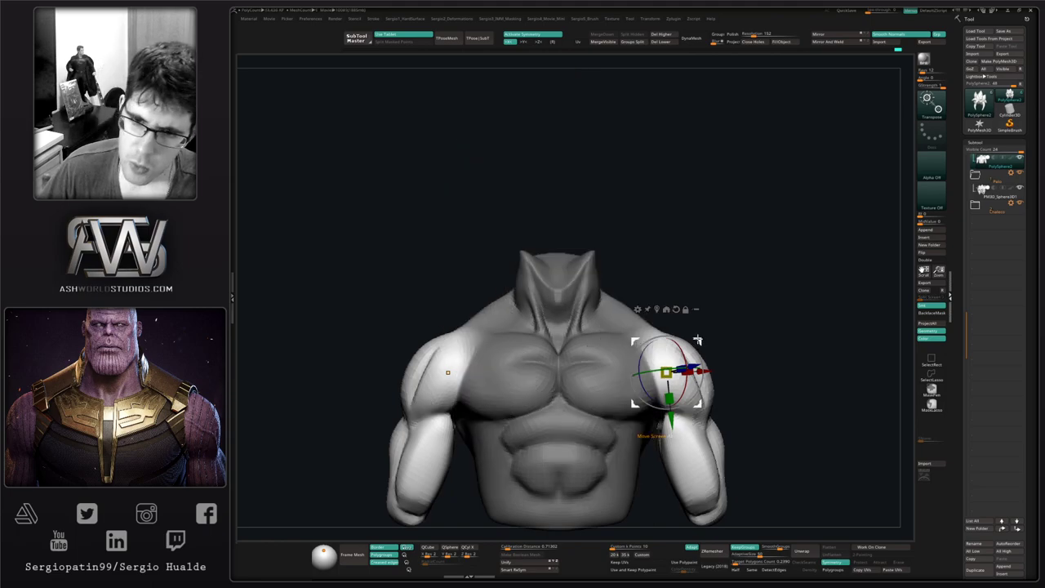
key("alt+s")
key("q")
left_click_drag(731, 374, 734, 387, "ctrl")
Hide the hair folder to expose the bald head from the side.
mouse_move(699, 404)
right_mouse_down("ctrl")
mouse_move(710, 452)
mouse_move(768, 423)
right_mouse_up("ctrl")
right_click_drag(803, 320, 759, 318)
right_click_drag(690, 324, 625, 370, "alt")
right_click_drag(625, 369, 653, 408, "ctrl")
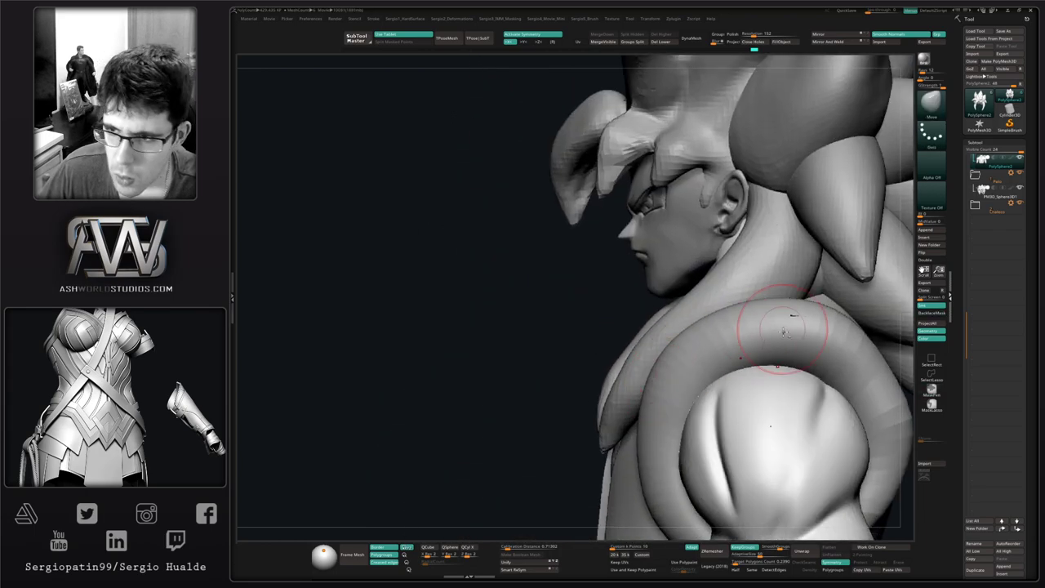
right_click_drag(783, 332, 661, 380, "alt")
left_click(1019, 173)
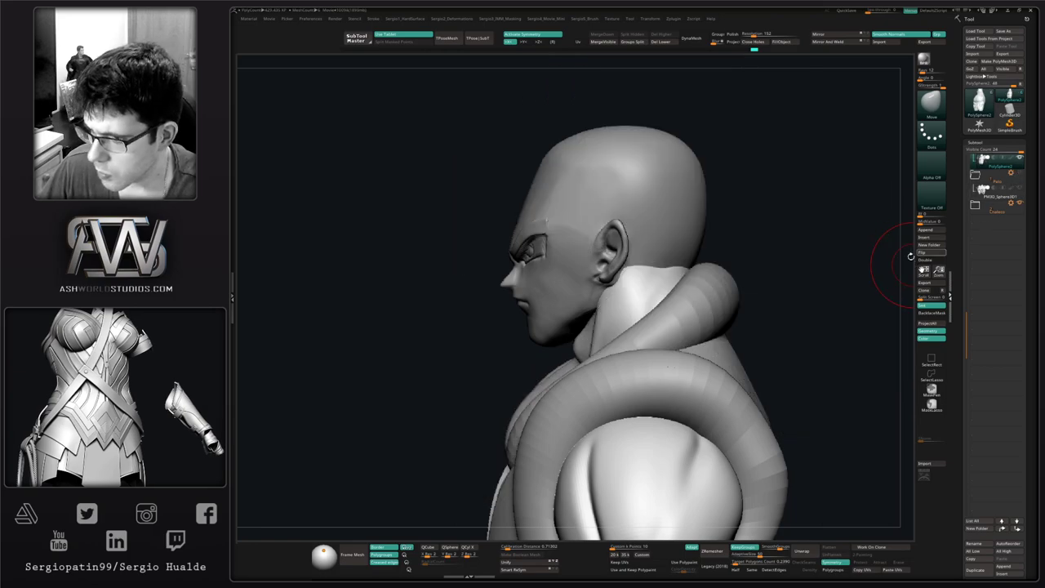
right_click_drag(607, 354, 618, 377, "alt")
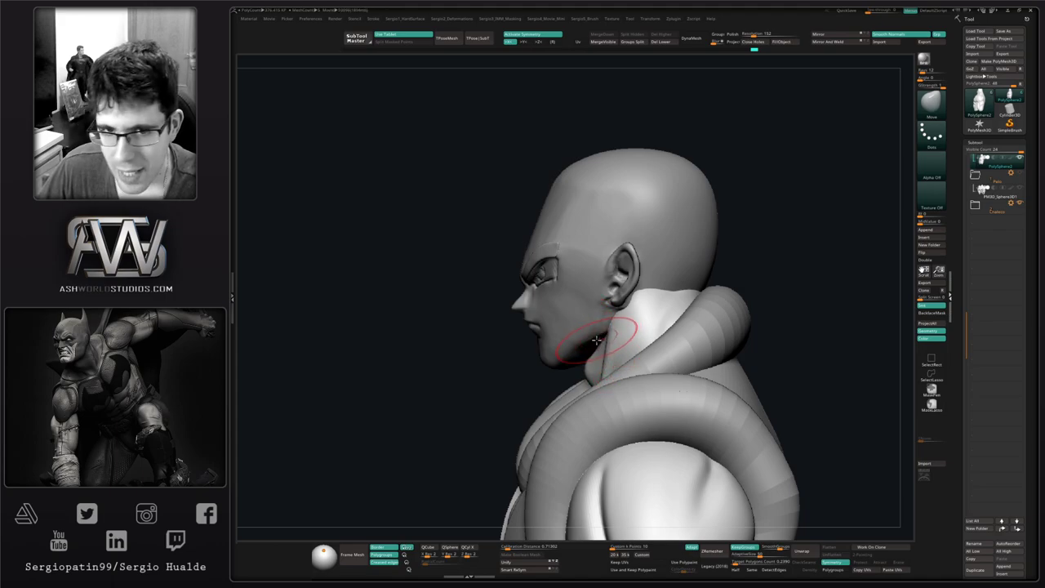
mouse_move(596, 340)
right_mouse_down()
mouse_move(600, 319)
mouse_move(622, 358)
mouse_move(567, 351)
mouse_move(578, 331)
mouse_move(618, 312)
mouse_move(596, 349)
mouse_move(560, 344)
mouse_move(588, 334)
right_mouse_up()
Select the head subtool with the DamStandard brush ready and turn off its polypaint colour.
key("b")
key("d")
key("s")
key("s")
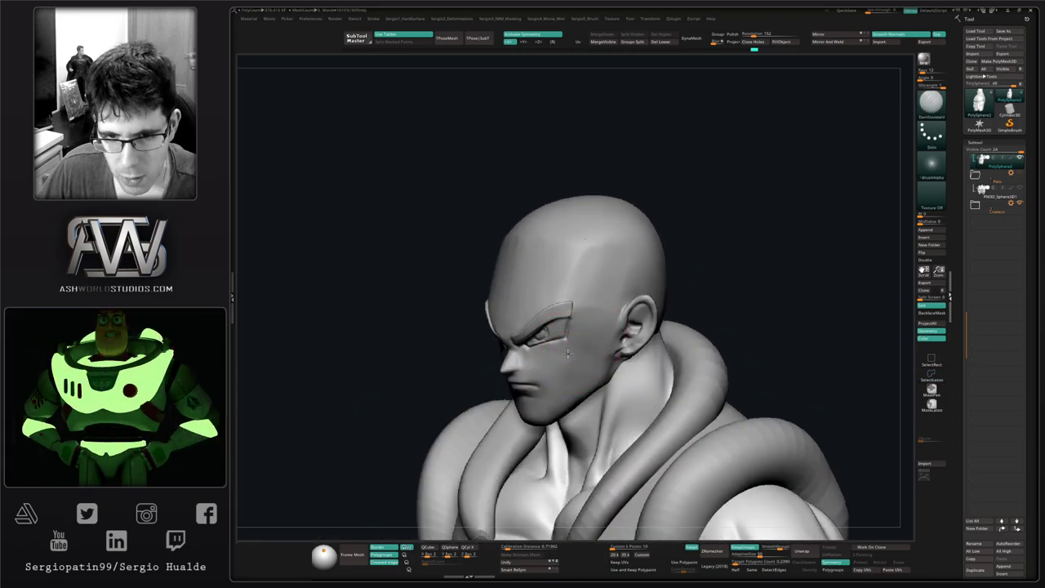
left_click(568, 352, "alt")
right_click_drag(525, 358, 556, 359, "shift")
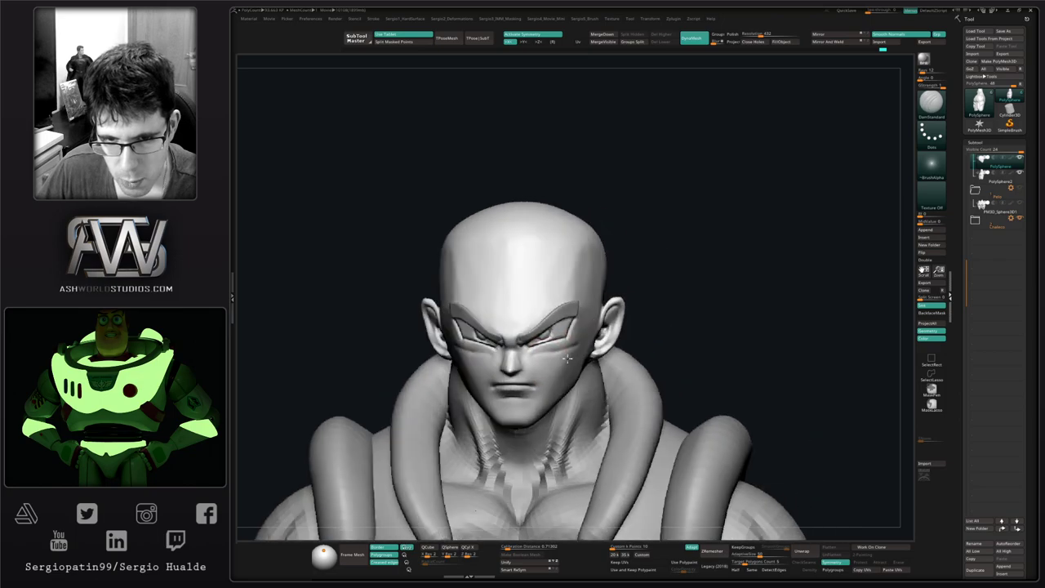
key("ctrl+z")
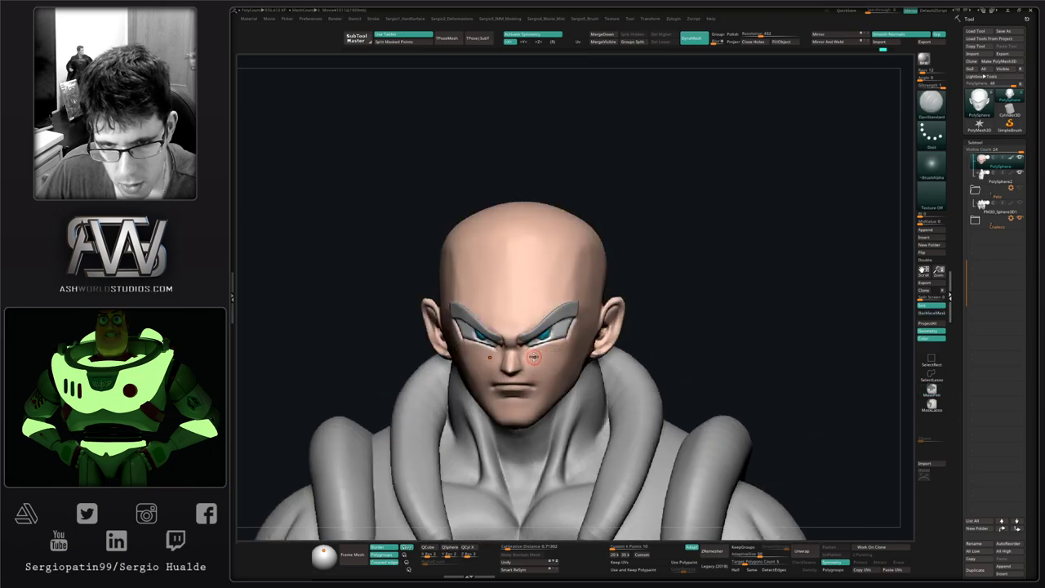
key("ctrl+shift+z")
key("ctrl+z")
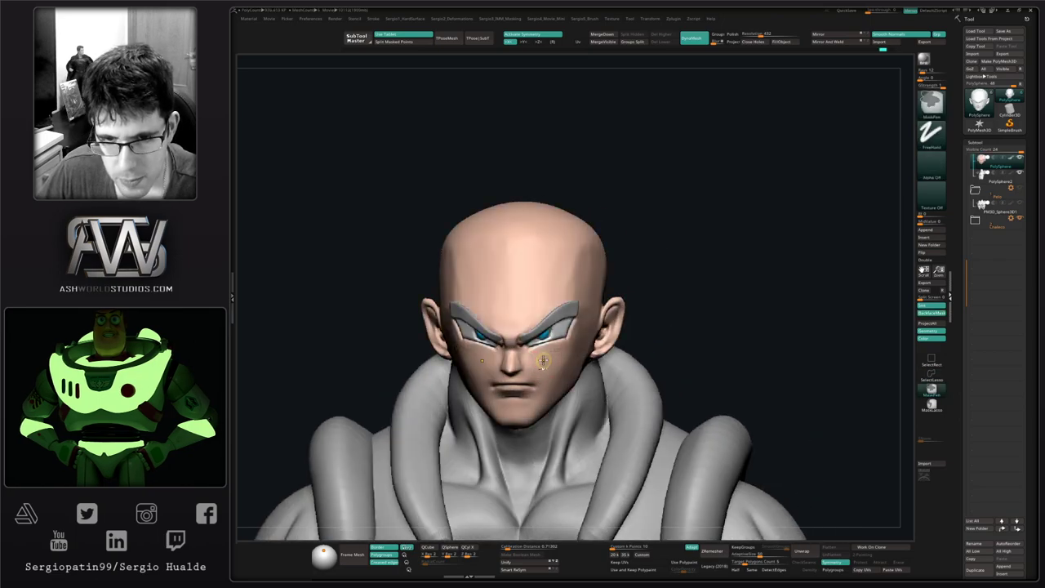
left_click(1010, 157)
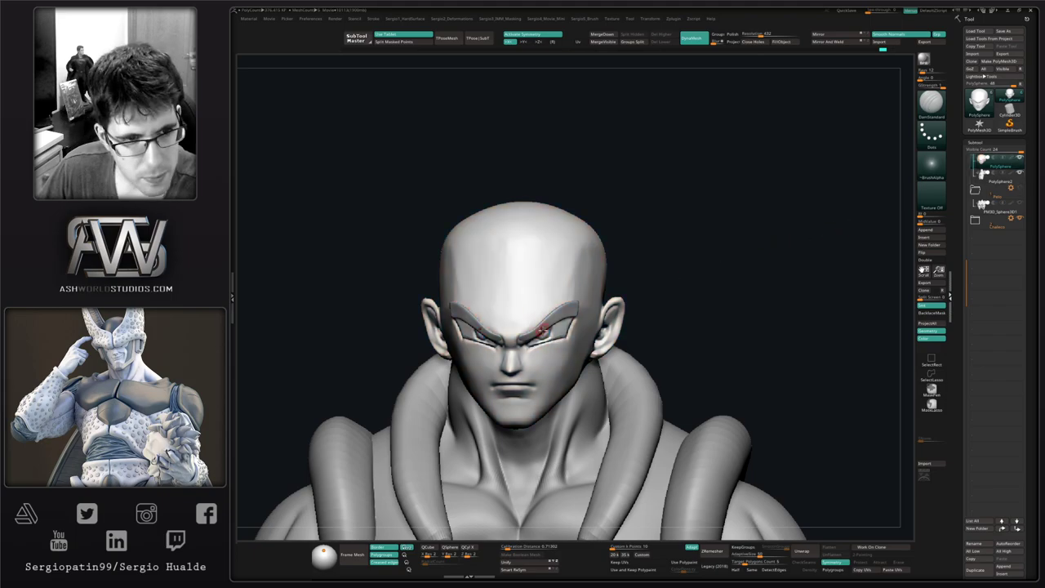
Carve a crease across the cheek beneath the eye with the DamStandard brush and soften it with Smooth.
right_click(503, 369)
right_click_drag(543, 330, 494, 351)
left_click_drag(529, 352, 591, 347)
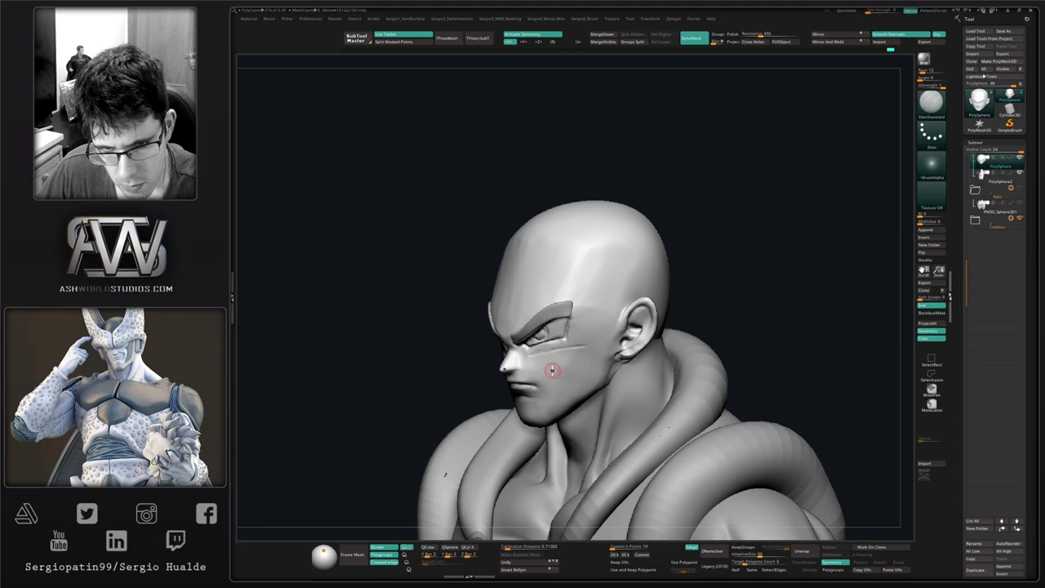
mouse_move(552, 371)
right_mouse_down()
mouse_move(514, 366)
mouse_move(542, 352)
mouse_move(556, 369)
mouse_move(542, 390)
mouse_move(559, 372)
right_mouse_up()
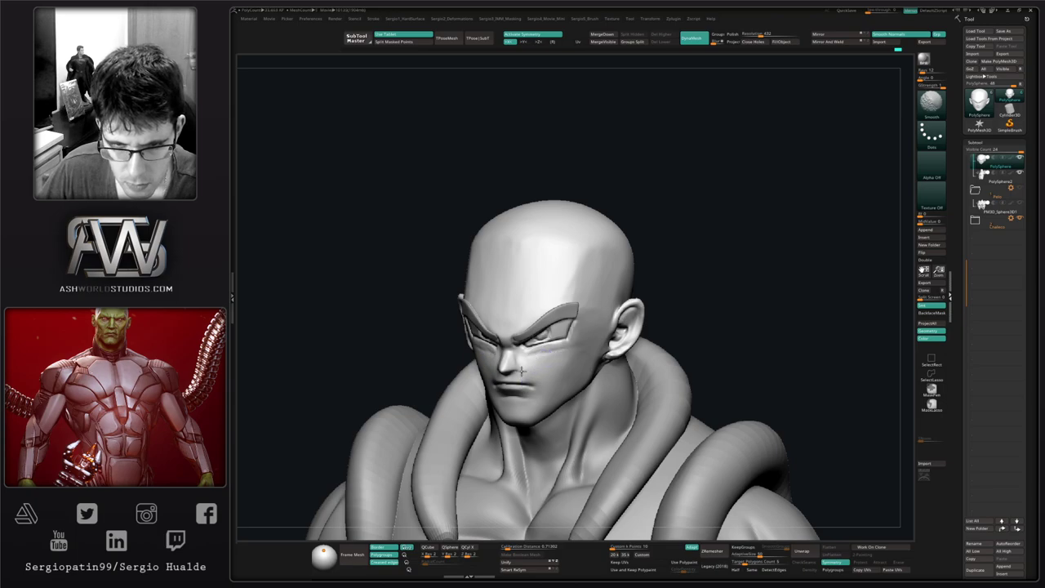
mouse_move(564, 357)
right_mouse_down()
mouse_move(567, 380)
mouse_move(558, 370)
right_mouse_up()
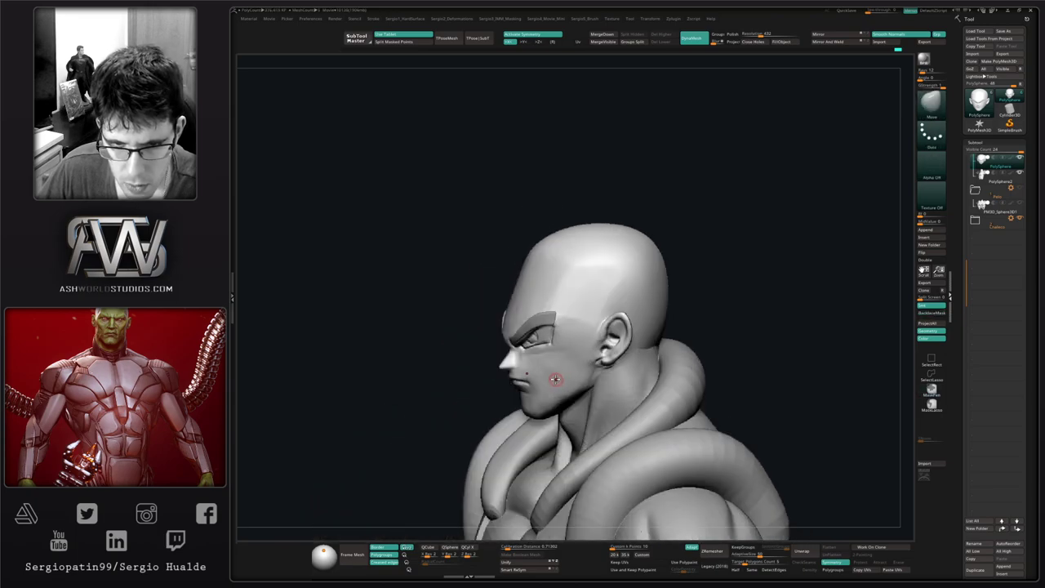
Build up the rear edge of the jaw below the ear with the ClayBuildup brush.
right_click_drag(548, 418, 545, 377, "alt")
right_click_drag(544, 377, 549, 396, "ctrl")
key("s")
left_click_drag(582, 381, 588, 381)
right_click_drag(585, 360, 600, 346)
key("b")
key("c")
key("b")
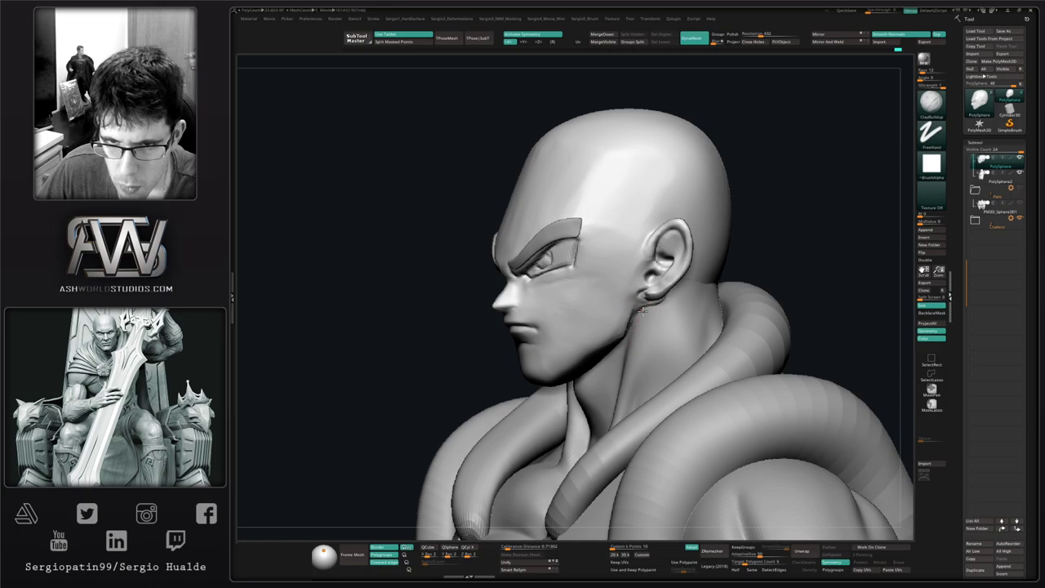
mouse_move(650, 310)
left_mouse_down()
mouse_move(623, 335)
mouse_move(629, 360)
left_mouse_up()
Reshape the jaw contour below the ear with the Move brush.
key("b")
key("m")
key("v")
right_click_drag(639, 334, 628, 325)
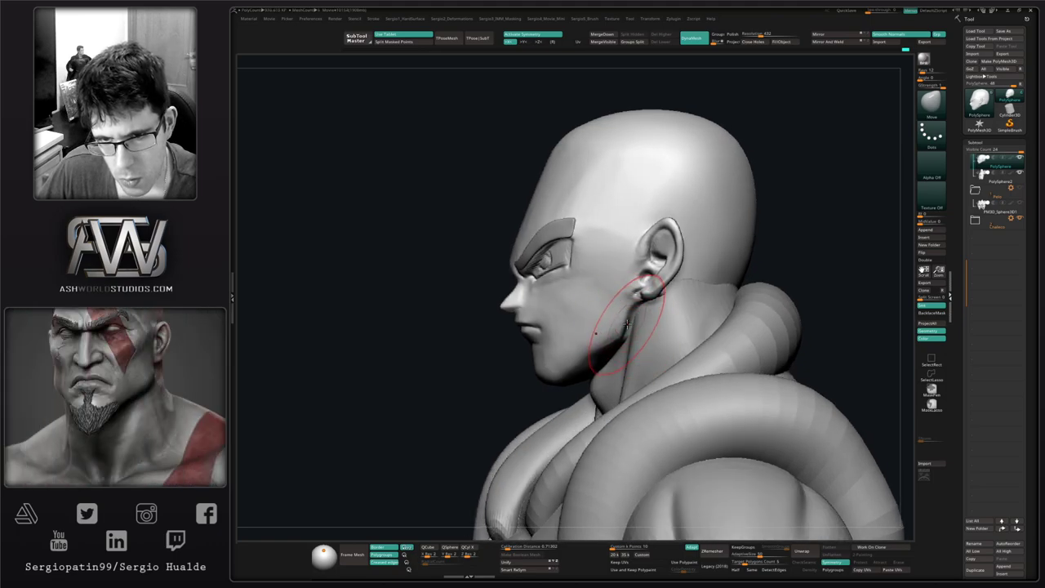
right_click_drag(679, 312, 670, 291)
Isolate the head, add clay behind the jaw beneath the ear with ClayBuildup, and bring back the surrounding parts.
key("alt+s")
key("b")
key("c")
key("b")
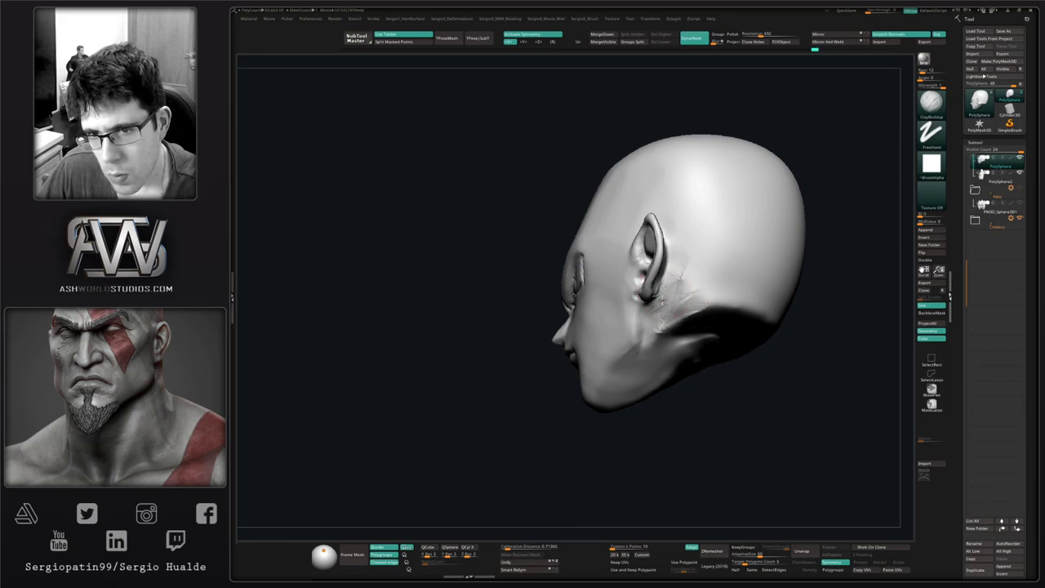
mouse_move(662, 299)
left_mouse_down()
mouse_move(690, 304)
mouse_move(715, 286)
mouse_move(683, 284)
mouse_move(666, 328)
left_mouse_up()
mouse_move(671, 349)
right_mouse_down()
mouse_move(672, 359)
mouse_move(787, 272)
mouse_move(646, 277)
mouse_move(656, 308)
right_mouse_up()
key("alt+shift+s")
right_click_drag(656, 308, 625, 308)
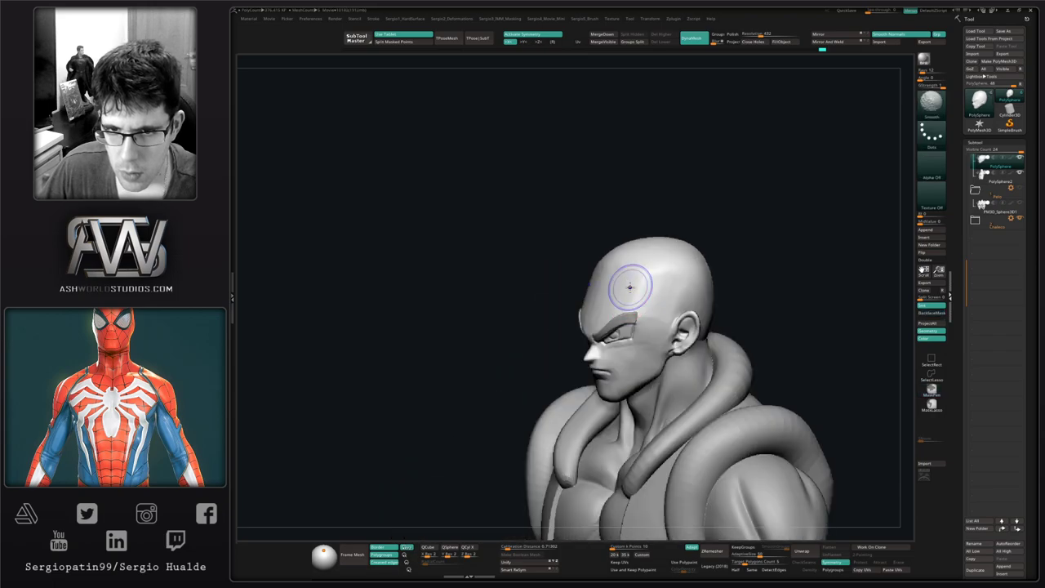
Smooth the surface of the forehead and upper skull.
left_click_drag(629, 286, 620, 263, "shift")
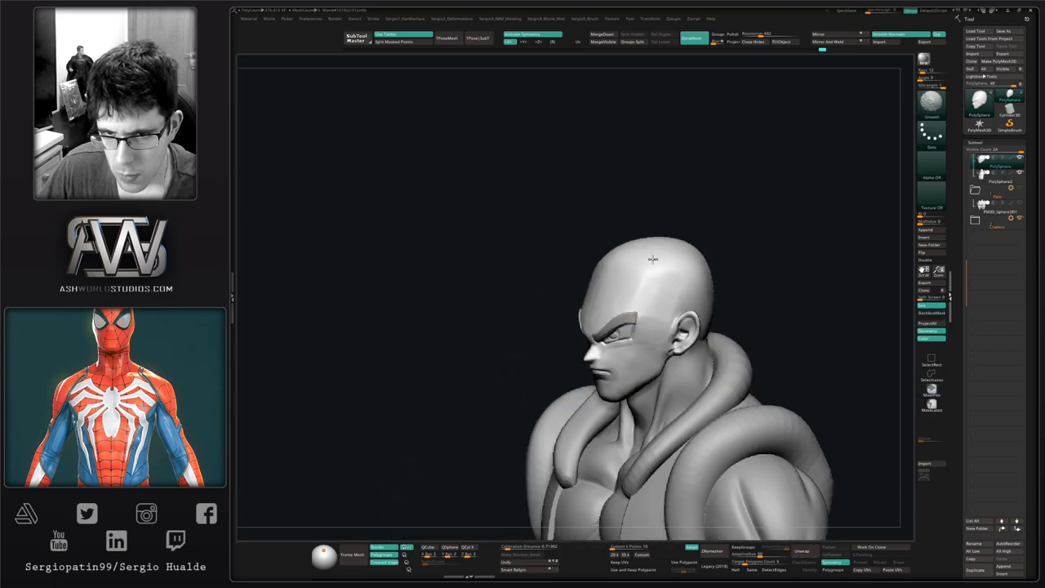
right_click_drag(638, 271, 712, 278)
left_click_drag(639, 283, 580, 253, "shift")
right_click_drag(614, 364, 618, 295, "ctrl")
mouse_move(618, 295)
right_mouse_down("alt")
mouse_move(629, 425)
mouse_move(637, 343)
right_mouse_up("alt")
right_click_drag(637, 343, 631, 424, "ctrl")
right_click_drag(630, 424, 632, 359)
mouse_move(633, 359)
right_mouse_down("ctrl")
mouse_move(636, 421)
mouse_move(639, 359)
right_mouse_up("ctrl")
right_click_drag(639, 359, 633, 303)
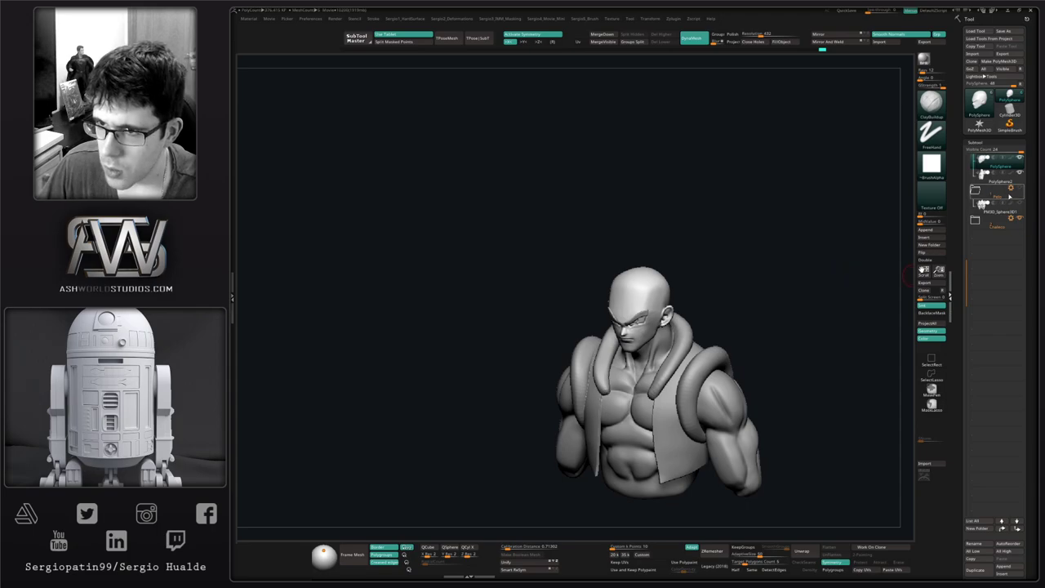
Show the hair folder again and check the face and hair from the front.
left_click(1020, 189)
mouse_move(637, 327)
right_mouse_down()
mouse_move(713, 319)
mouse_move(690, 393)
right_mouse_up()
mouse_move(689, 393)
right_mouse_down()
mouse_move(669, 361)
mouse_move(683, 408)
right_mouse_up()
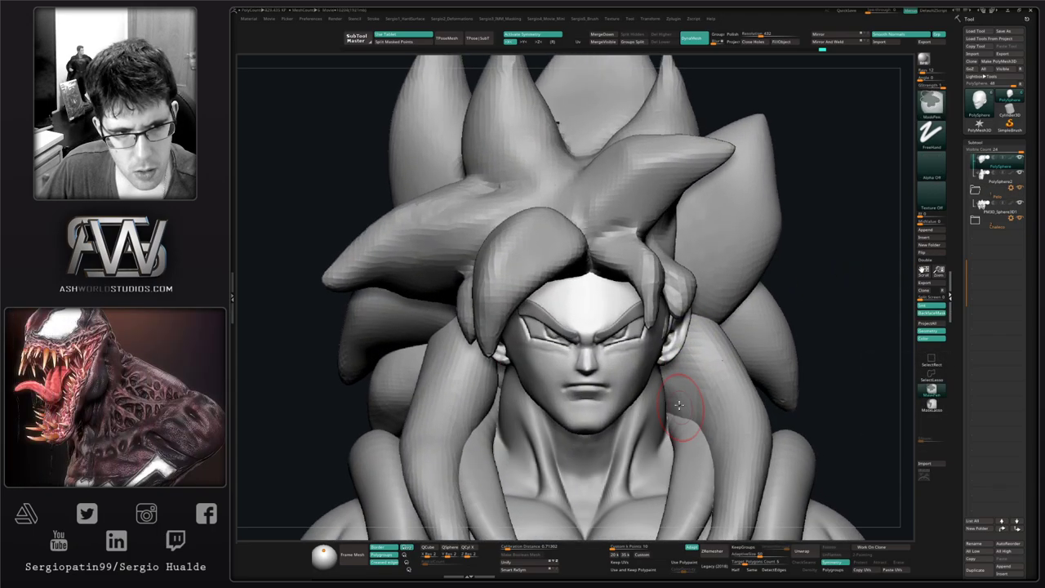
right_click_drag(679, 326, 704, 366, "ctrl")
right_click_drag(704, 366, 728, 351, "ctrl")
mouse_move(821, 337)
right_mouse_down()
mouse_move(821, 346)
mouse_move(829, 329)
right_mouse_up()
left_click_drag(835, 328, 835, 332)
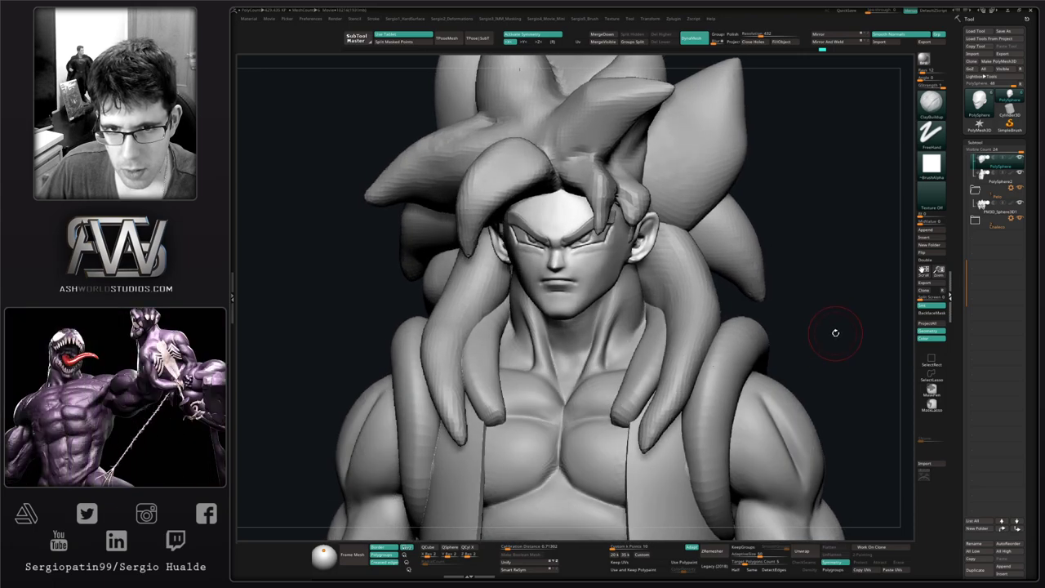